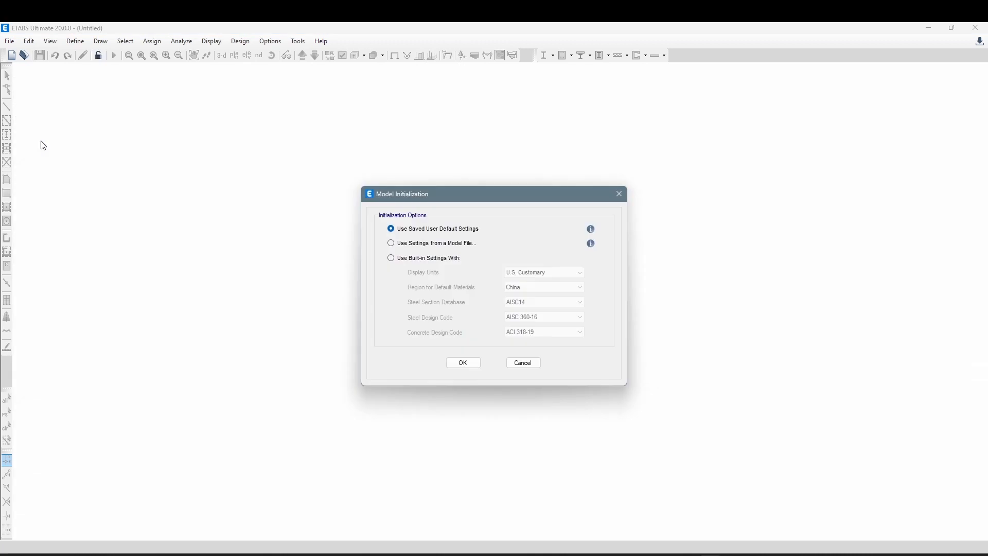
- Create a blank model from the saved user default settings and close the Model Explorer
click(464, 363)
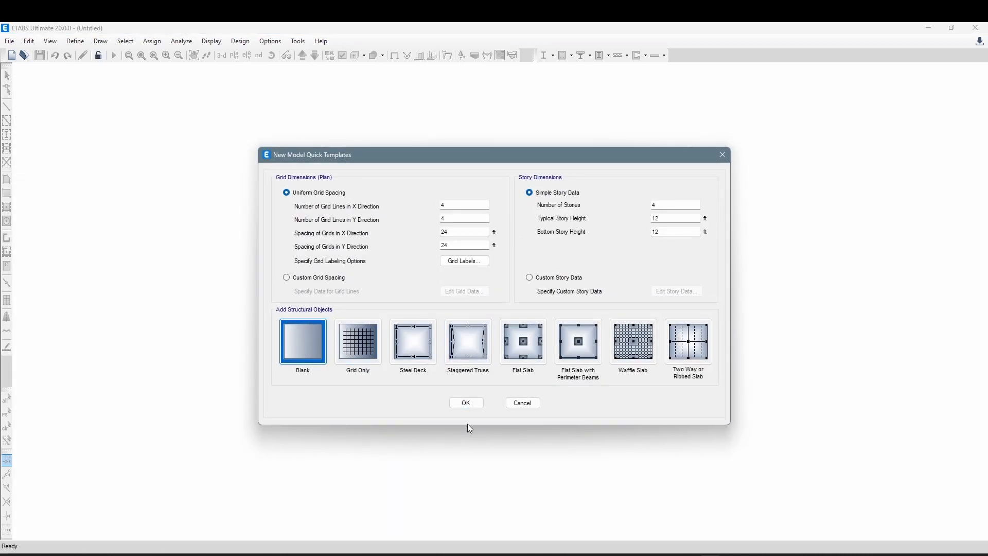
click(469, 405)
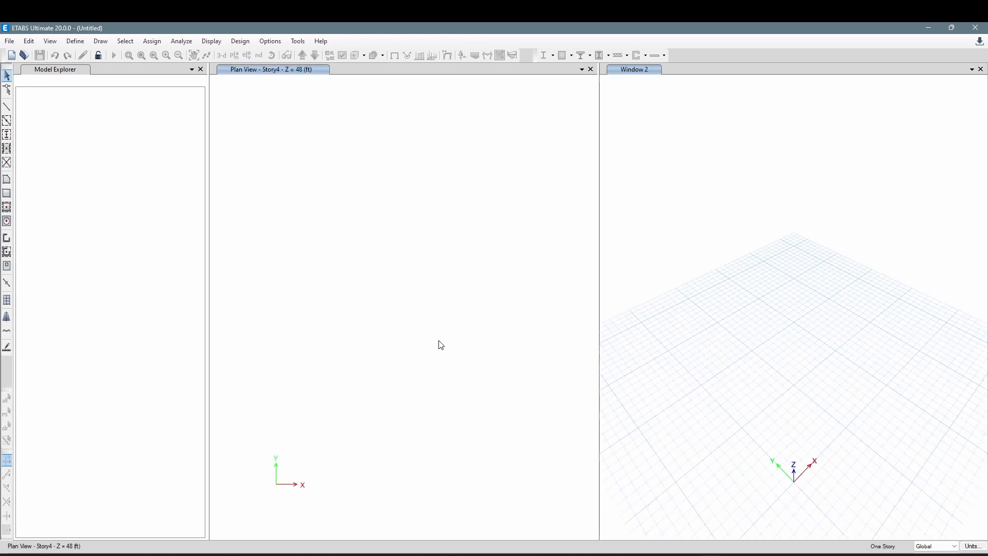
click(201, 69)
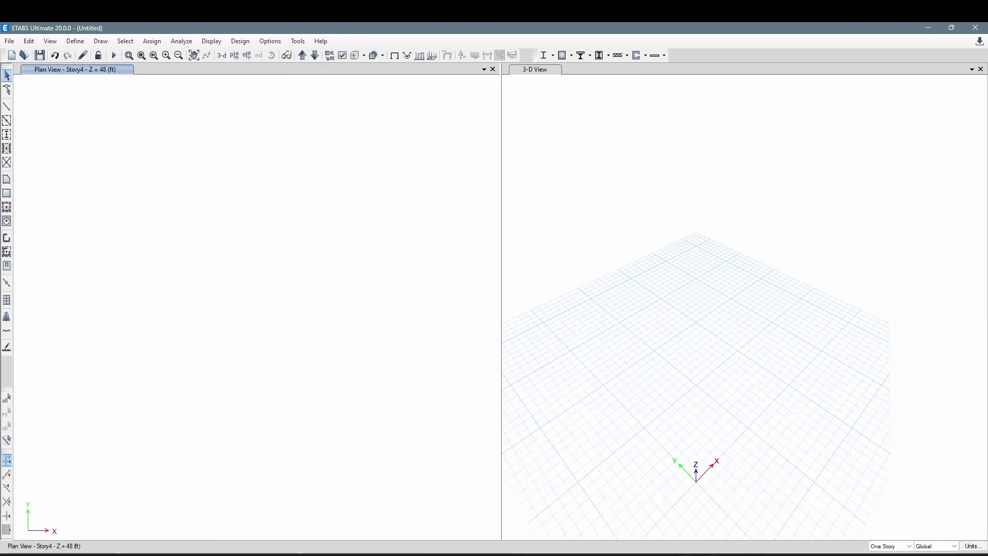
- Switch to the PowerPoint procedure list and highlight item 1, "Dar en nuevo archivo y crear archivo en blanco", in yellow
key(alt+Tab)
click(396, 254)
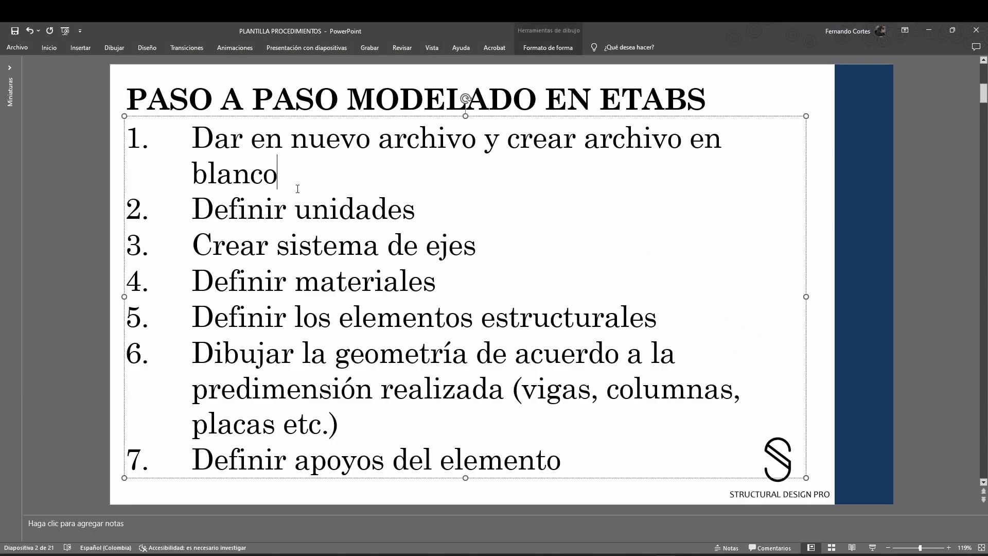
triple_click(335, 139)
double_click(47, 50)
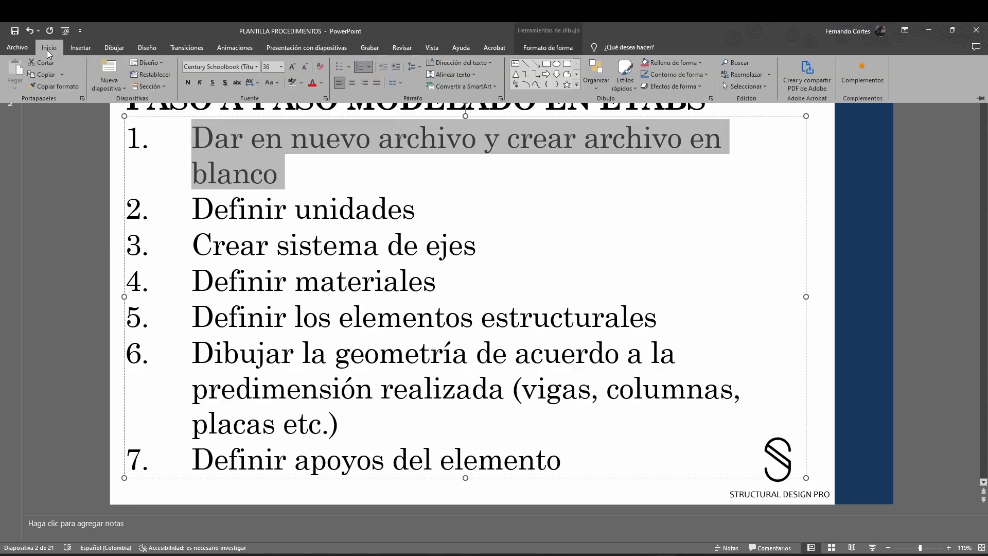
click(301, 83)
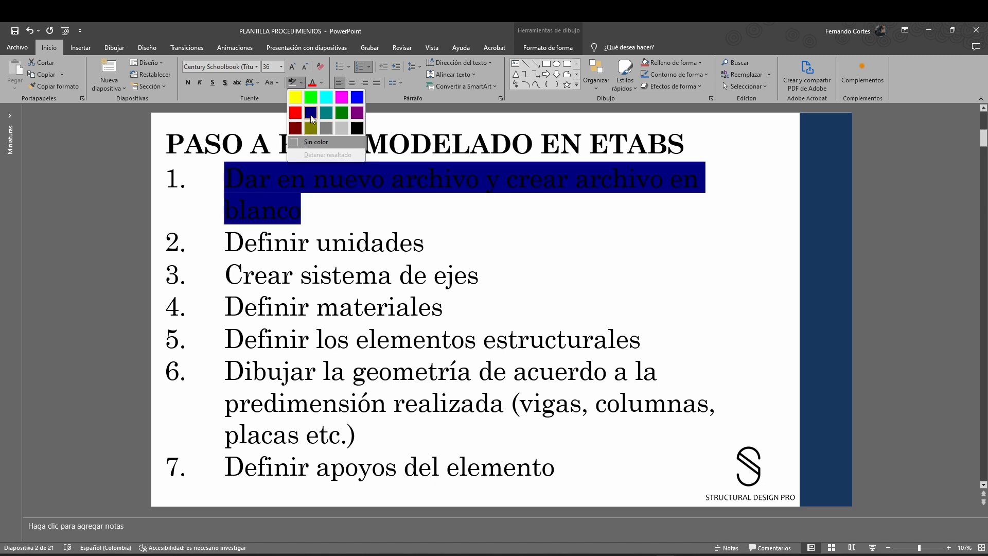
click(296, 97)
click(290, 211)
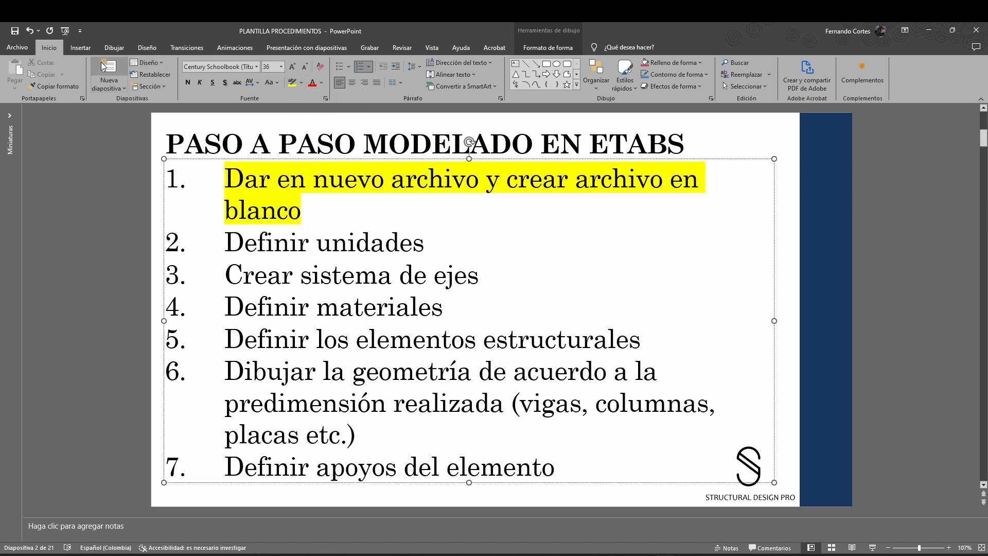
double_click(46, 49)
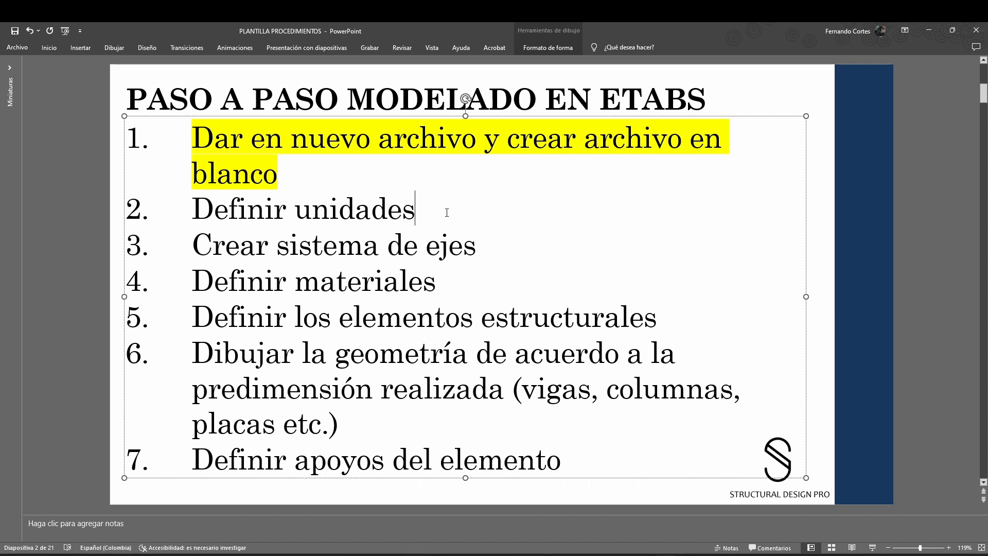
- Select list item 2, "Definir unidades", and in ETABS set the consistent units to m and tonf, also choosing the temperature unit
drag(446, 213, 220, 206)
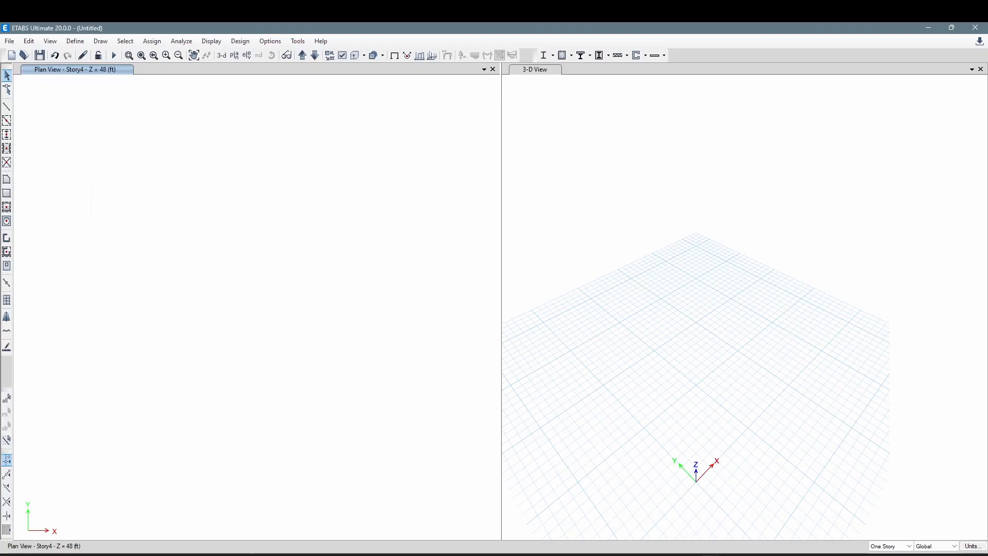
drag(673, 30, 539, 60)
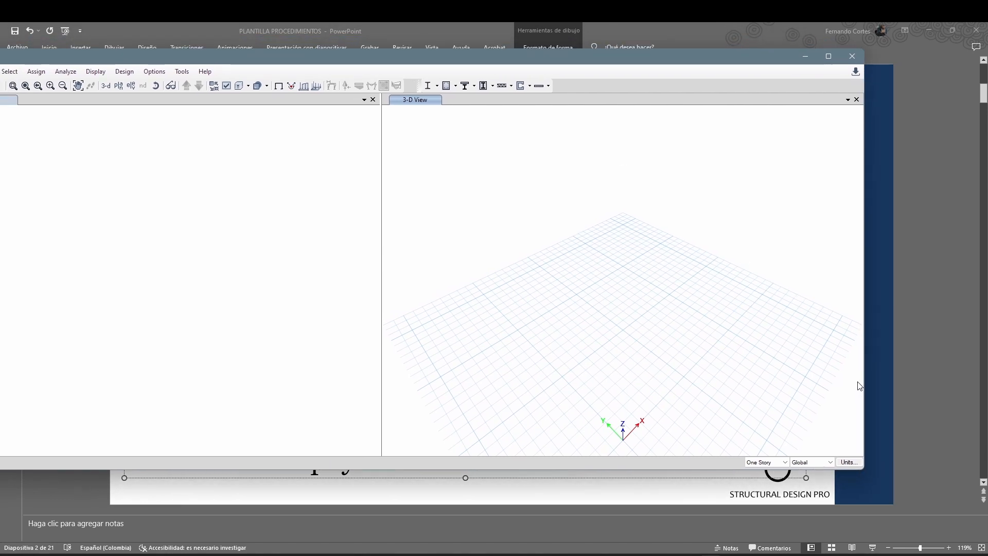
click(849, 463)
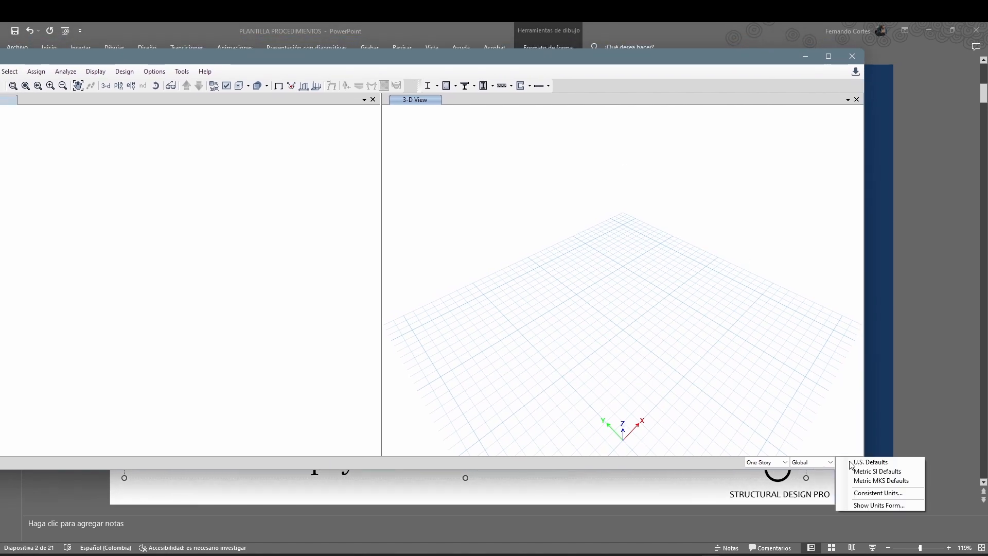
click(880, 493)
click(520, 200)
click(468, 260)
click(519, 207)
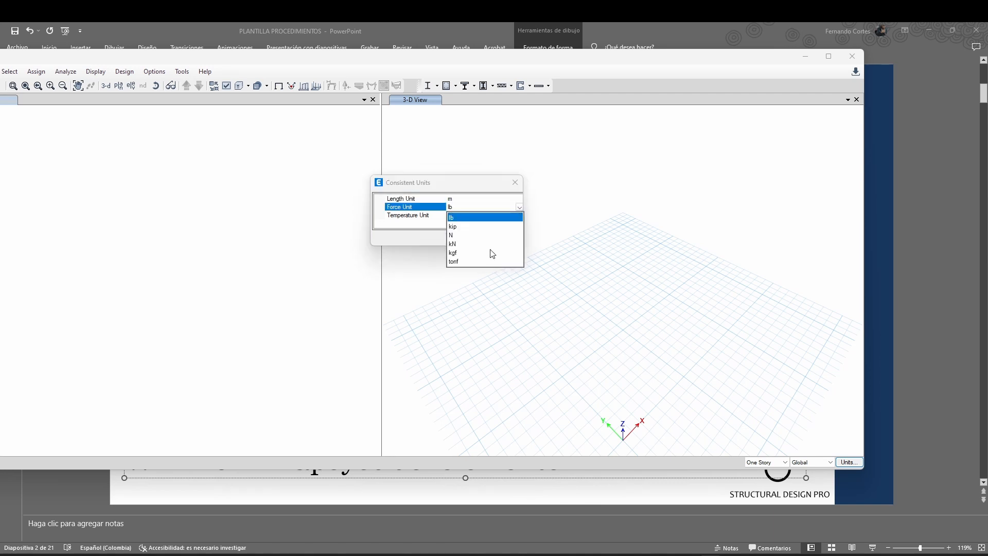
click(481, 261)
click(520, 215)
click(463, 229)
click(469, 239)
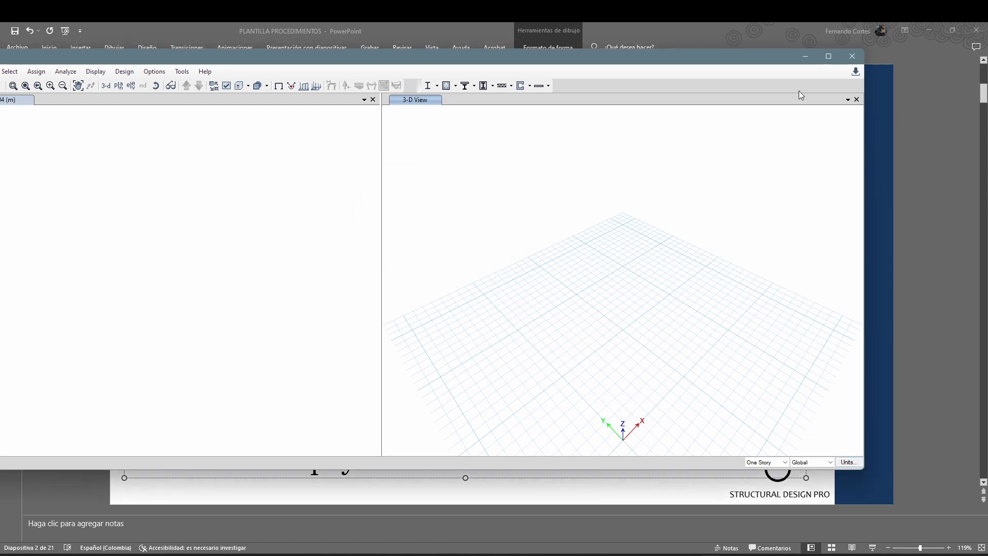
click(828, 57)
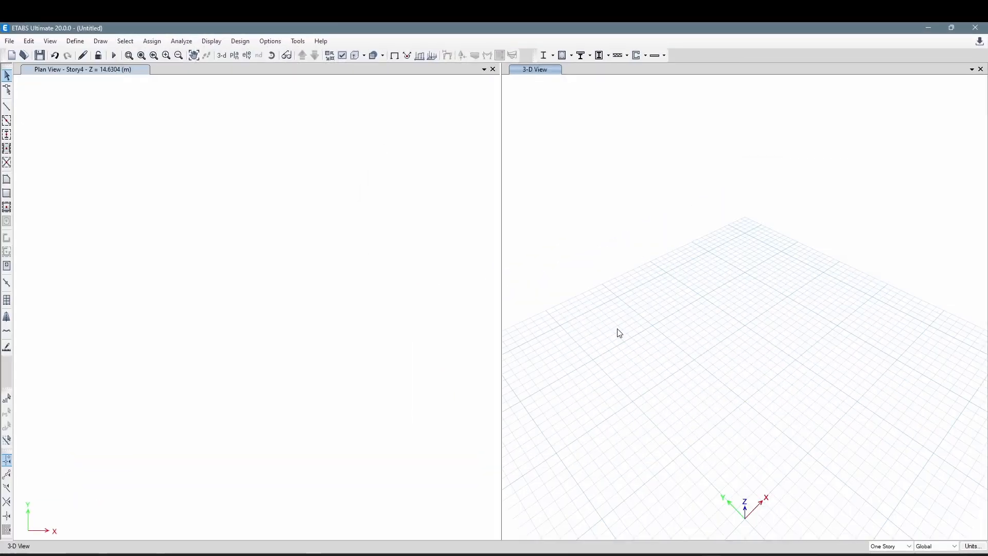
- Return to the PowerPoint procedure list, select item 3, "Crear sistema de ejes", and switch back to ETABS
key(alt+Tab)
click(407, 212)
drag(456, 249, 278, 253)
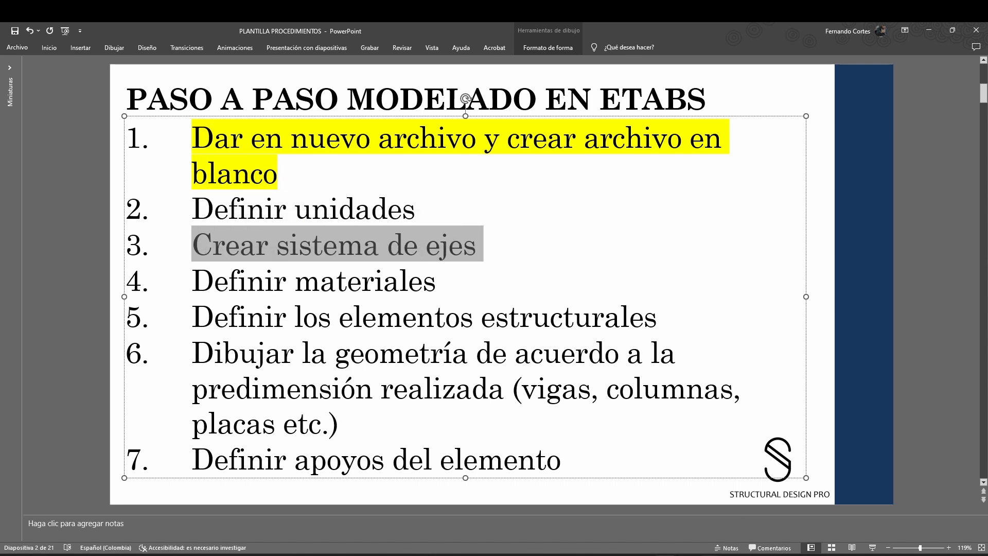
mouse_move(711, 555)
click(710, 515)
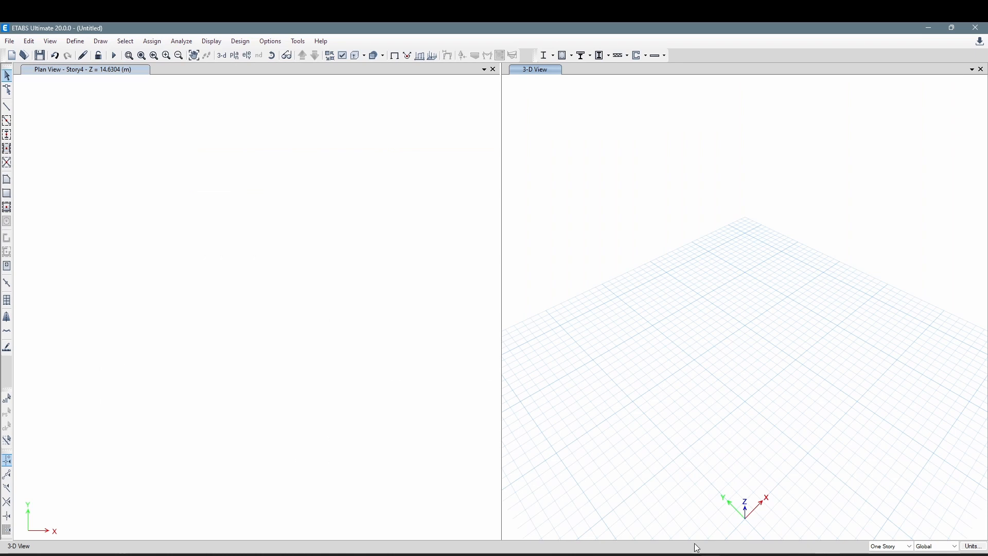
- Switch to EJERCICIOS EJEMPLO.dwg in AutoCAD and examine the lettered axes and their spacings on the N+2.70m structural plan
click(574, 514)
scroll(497, 252, up, 6)
scroll(498, 260, down, 8)
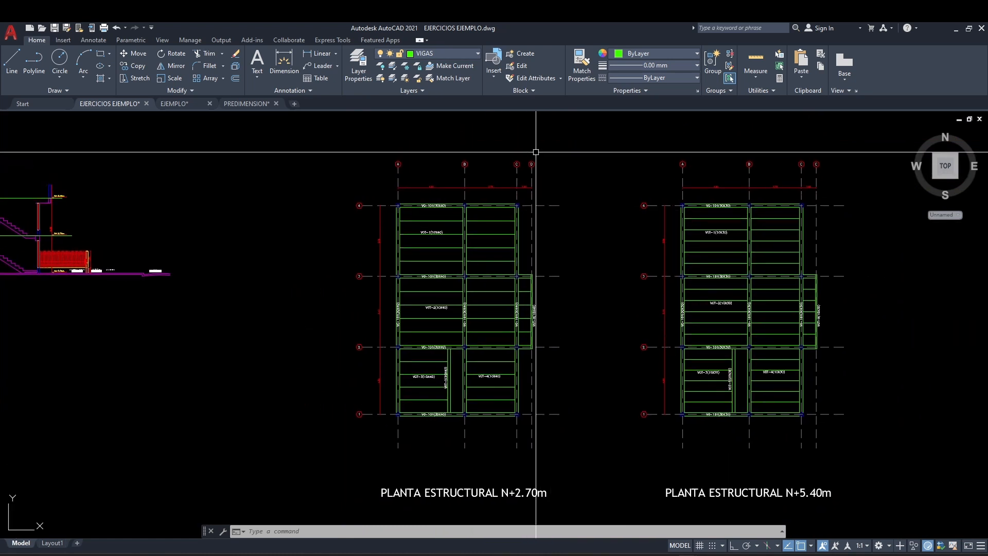
scroll(379, 358, up, 3)
middle_drag(394, 229, 372, 398)
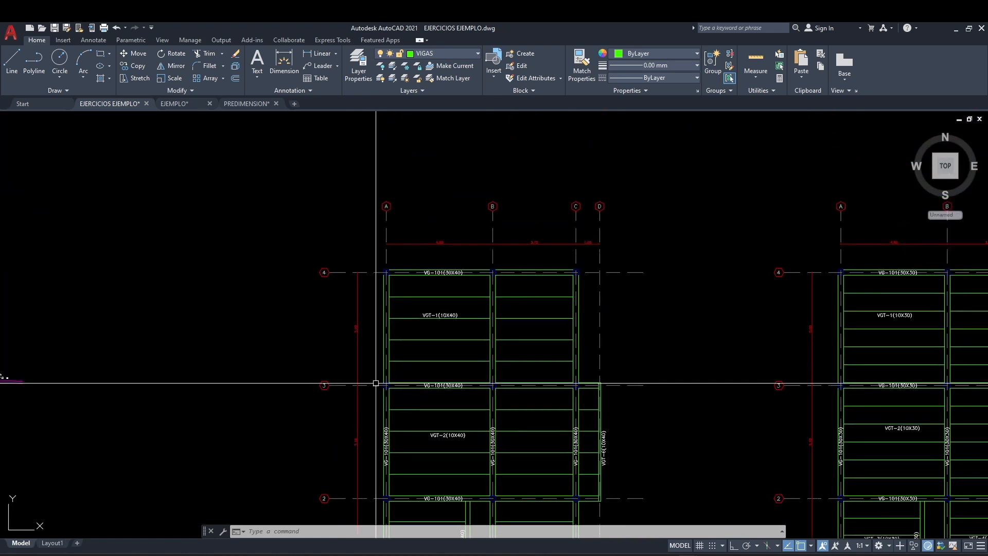
scroll(422, 221, up, 3)
mouse_move(722, 226)
middle_down()
mouse_move(572, 230)
mouse_move(652, 243)
middle_up()
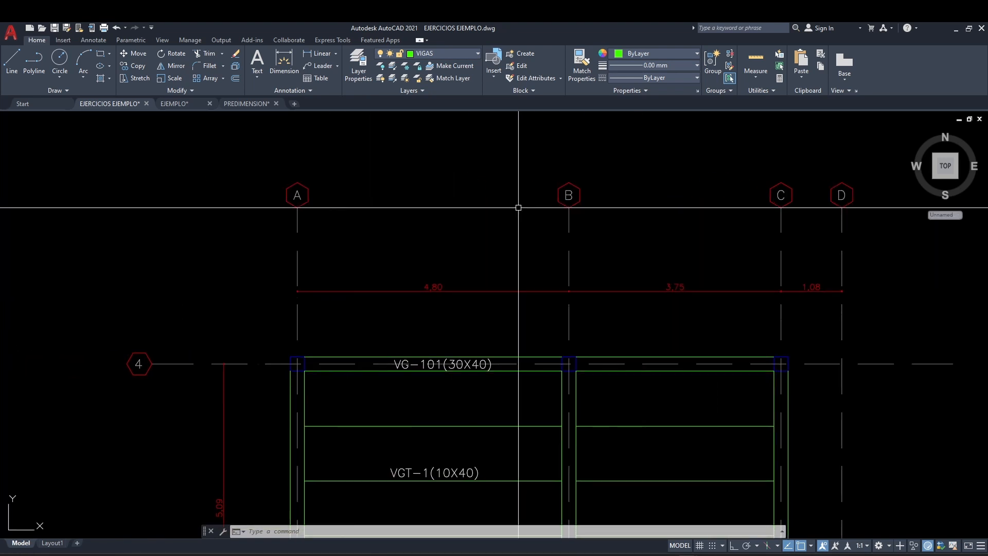
middle_drag(778, 230, 677, 196)
scroll(664, 186, down, 2)
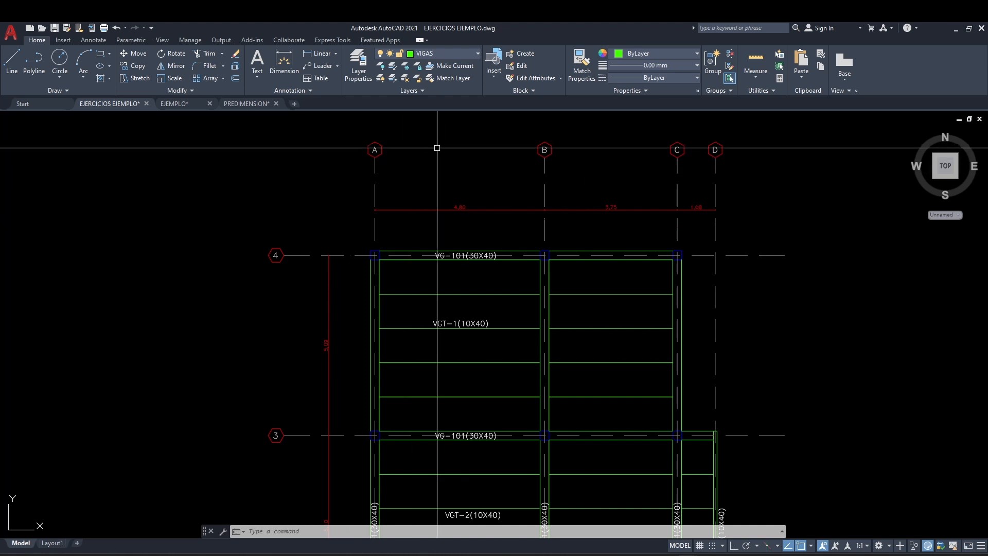
scroll(442, 150, up, 2)
scroll(551, 215, down, 2)
- Examine the numbered axes 1 to 4, their spacings and the corner at axes A and 1 on the structural plan
middle_drag(549, 277, 545, 263)
middle_drag(406, 422, 407, 232)
scroll(404, 360, down, 2)
middle_drag(401, 386, 398, 276)
scroll(370, 390, up, 2)
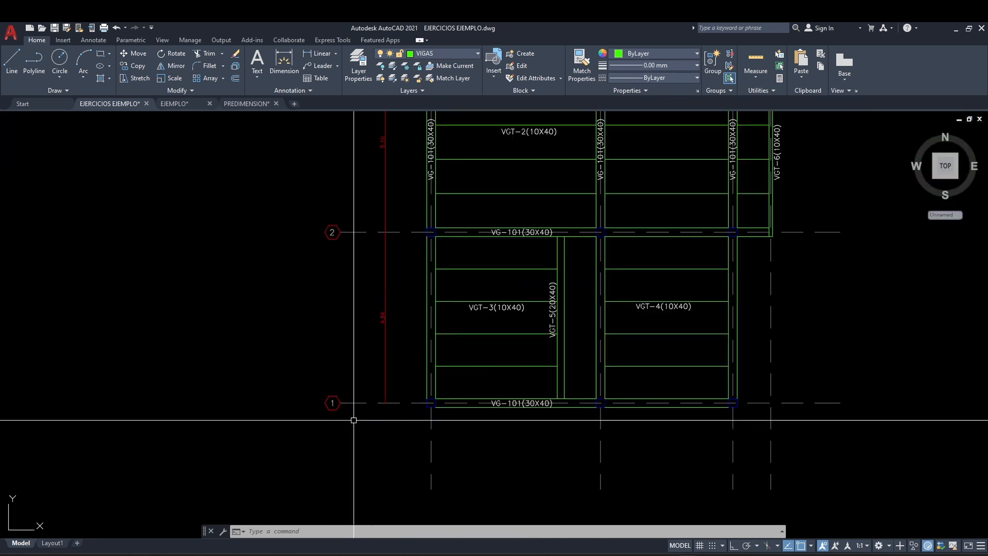
middle_drag(353, 326, 371, 282)
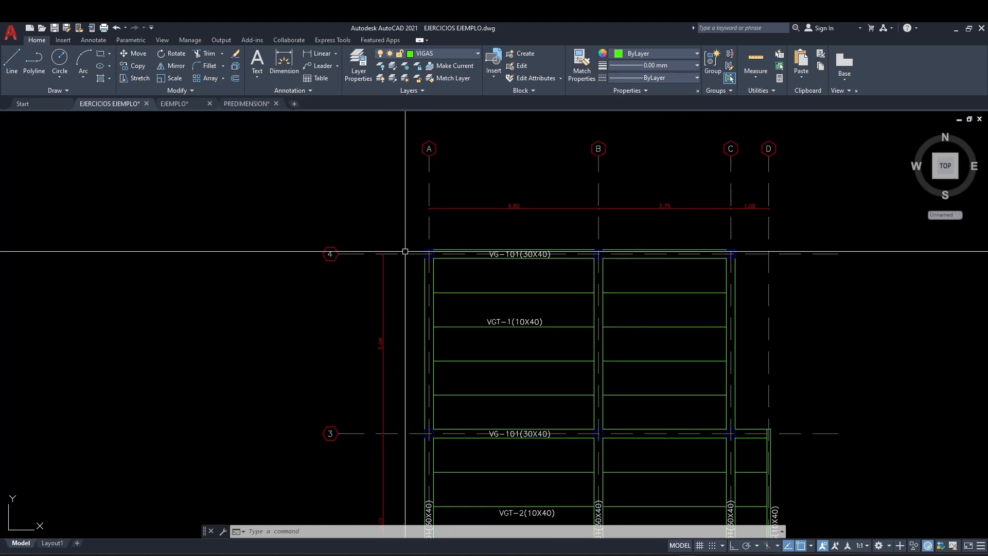
scroll(603, 328, down, 2)
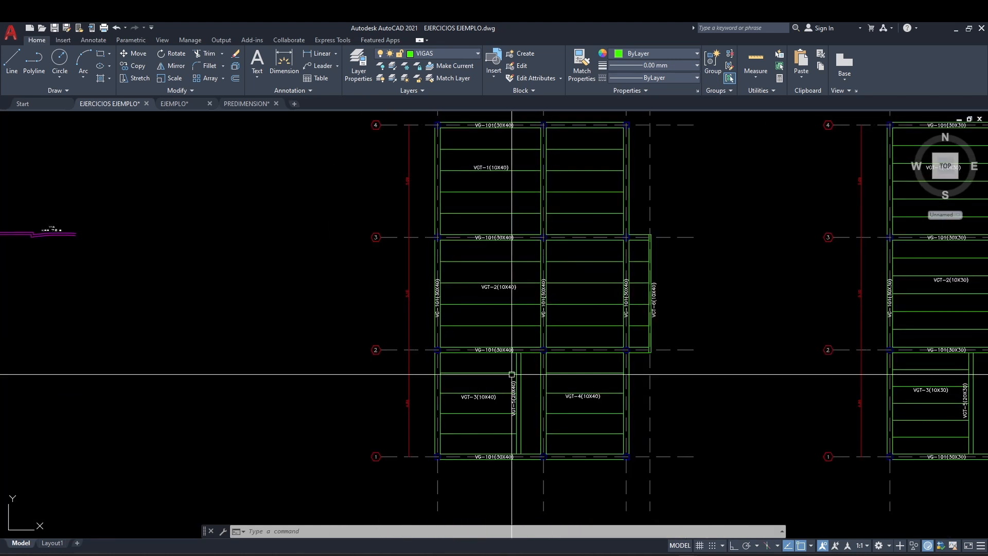
scroll(464, 428, up, 5)
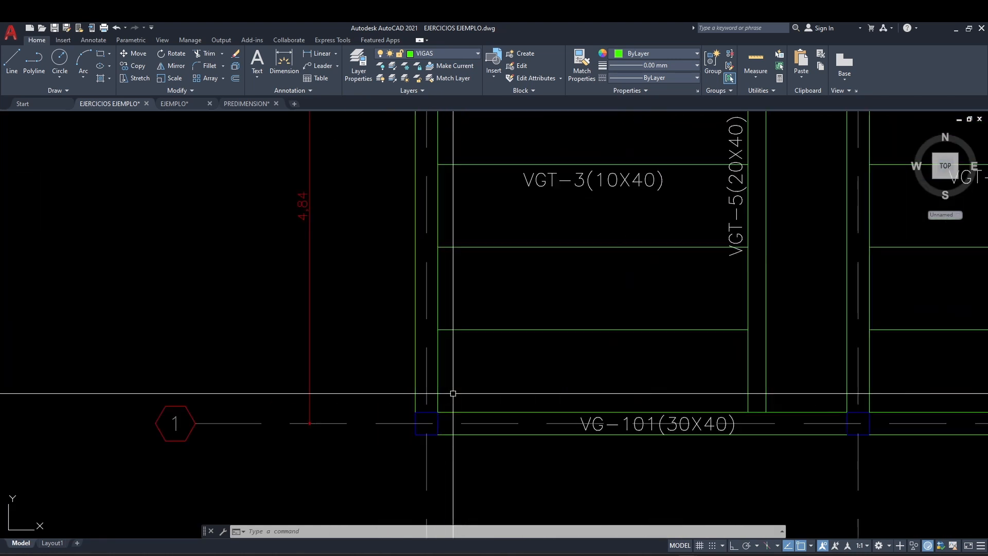
middle_drag(452, 437, 473, 369)
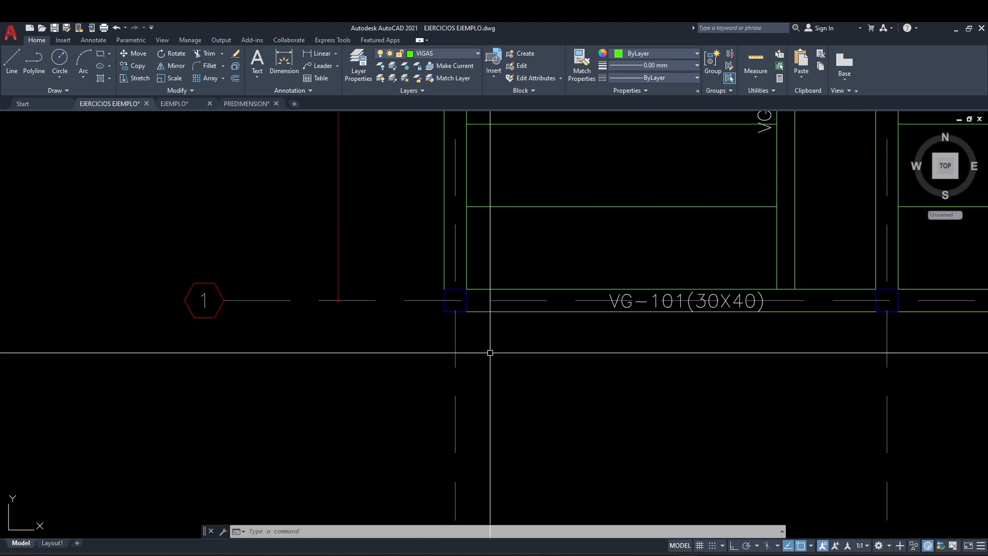
scroll(527, 336, down, 4)
scroll(514, 326, up, 3)
middle_drag(542, 299, 508, 318)
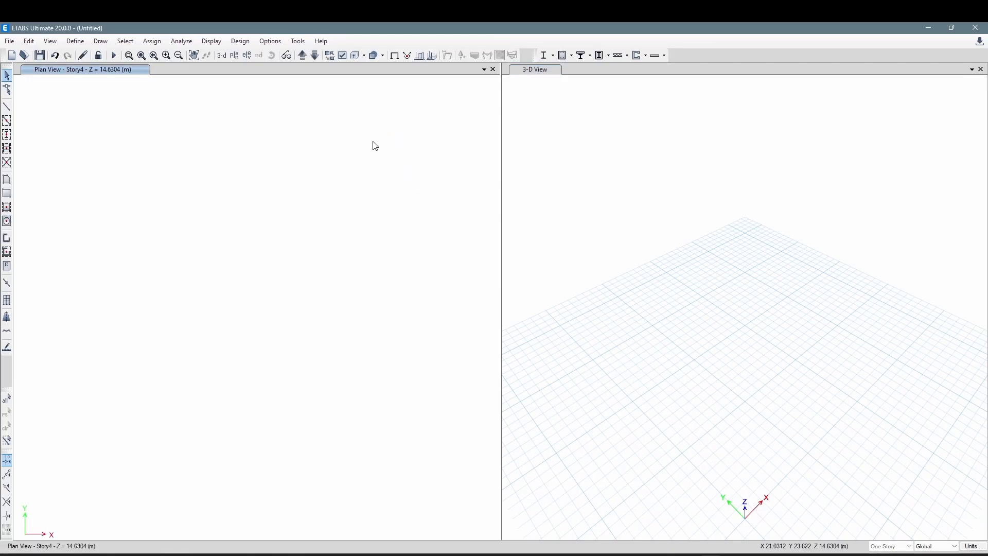
- Open the story data in ETABS and delete Story4 and Story3
right_click(306, 141)
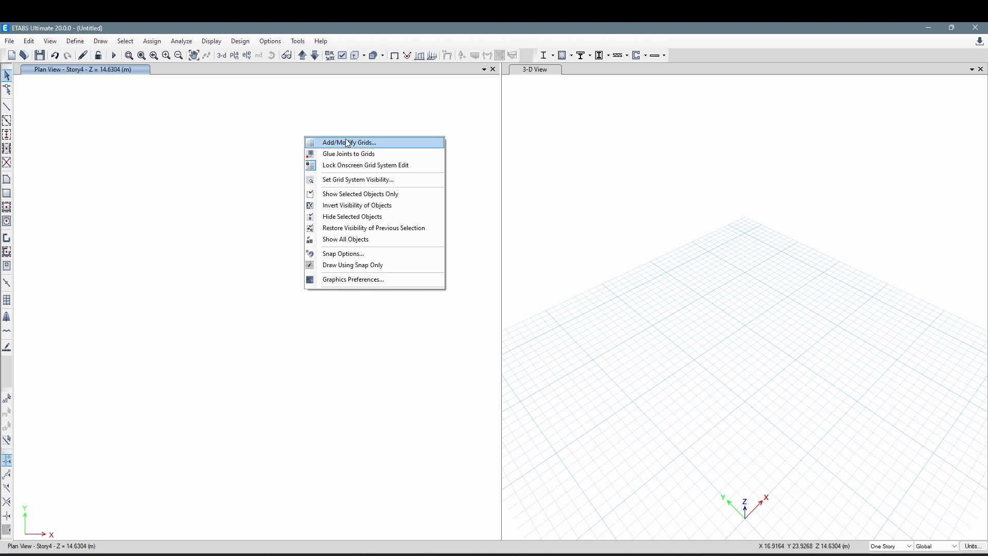
click(353, 143)
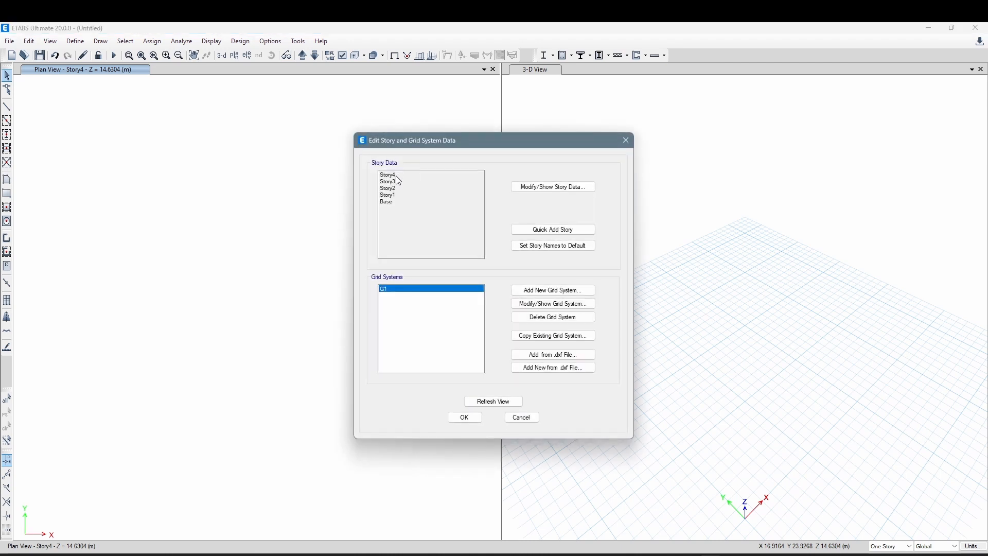
click(527, 188)
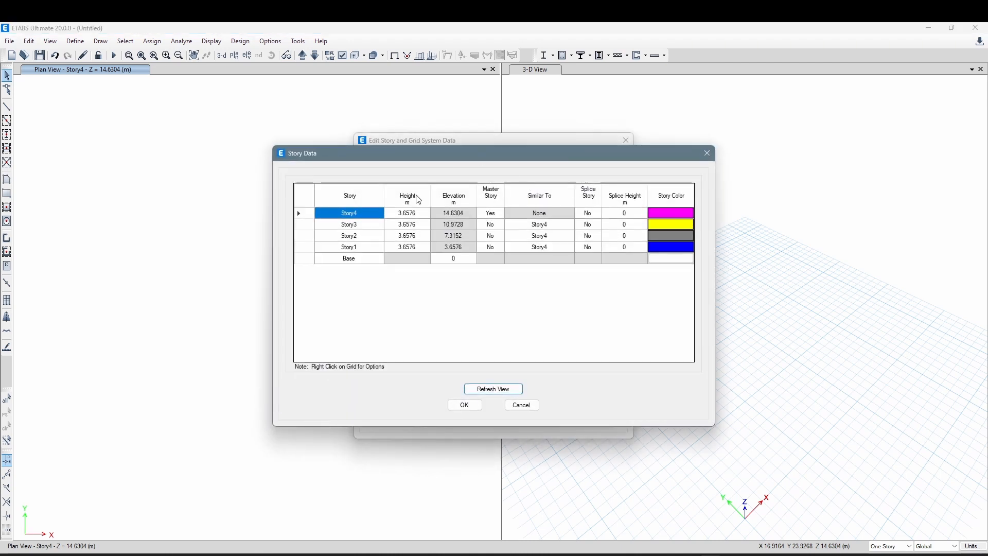
drag(465, 213, 669, 221)
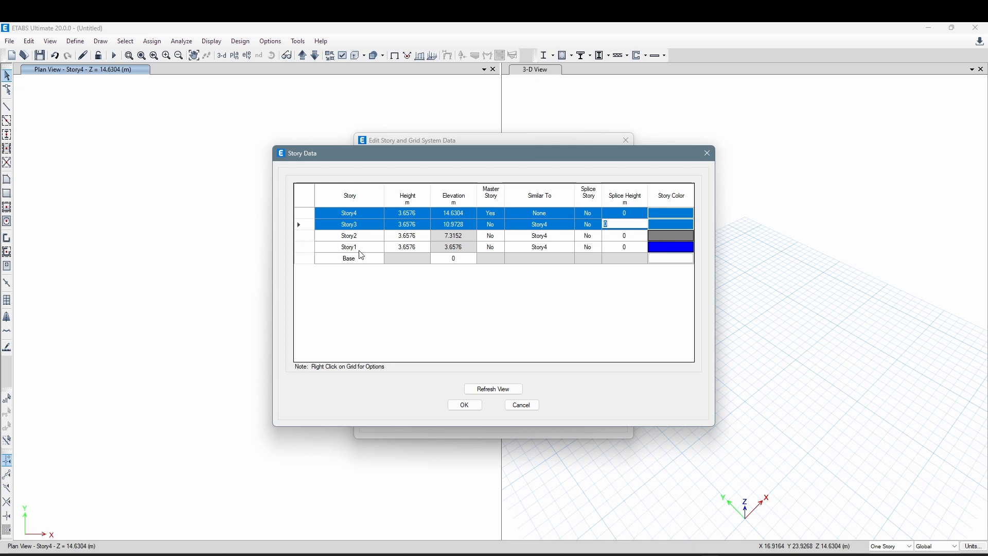
right_click(370, 211)
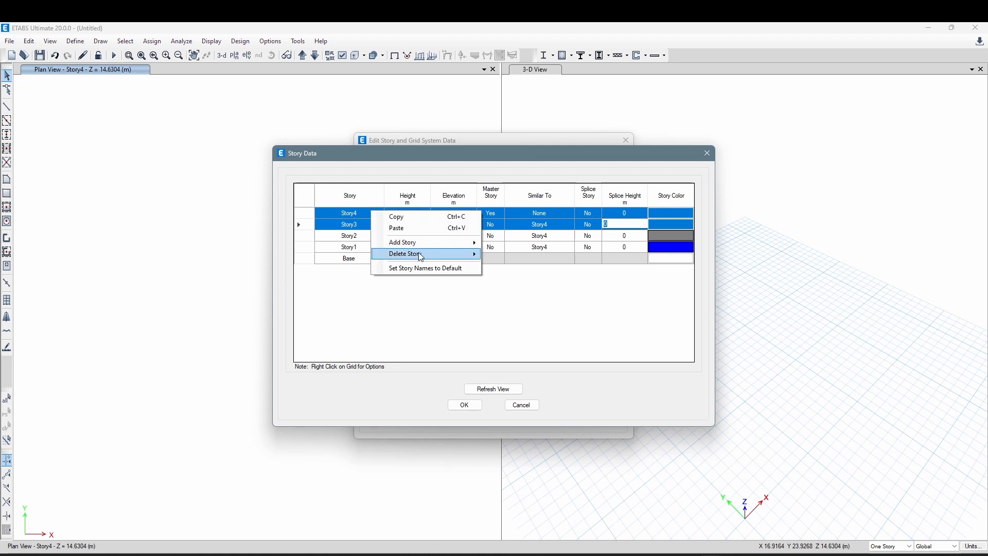
click(535, 257)
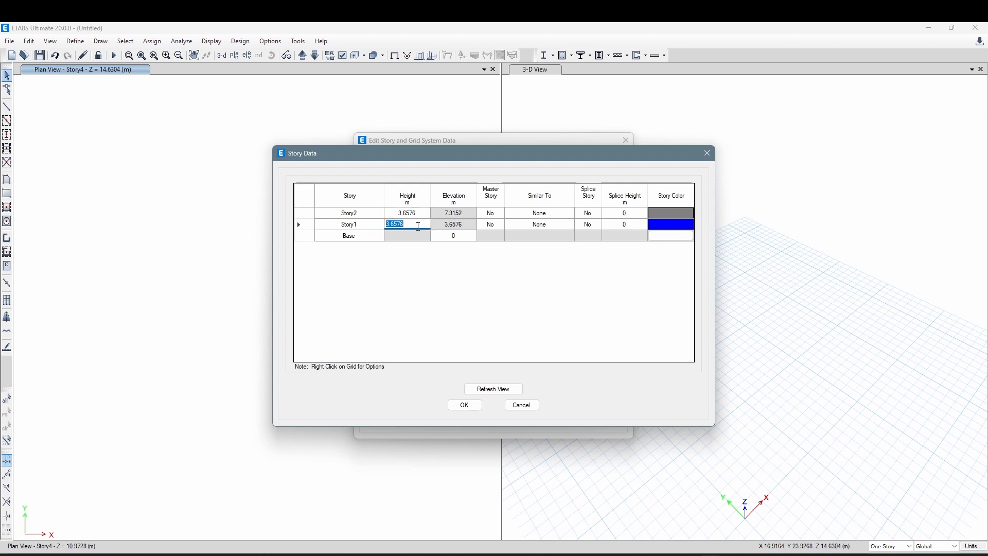
- Switch to EJERCICIOS EJEMPLO.dwg in AutoCAD and examine the floor levels on the building section to find the story heights
mouse_move(687, 554)
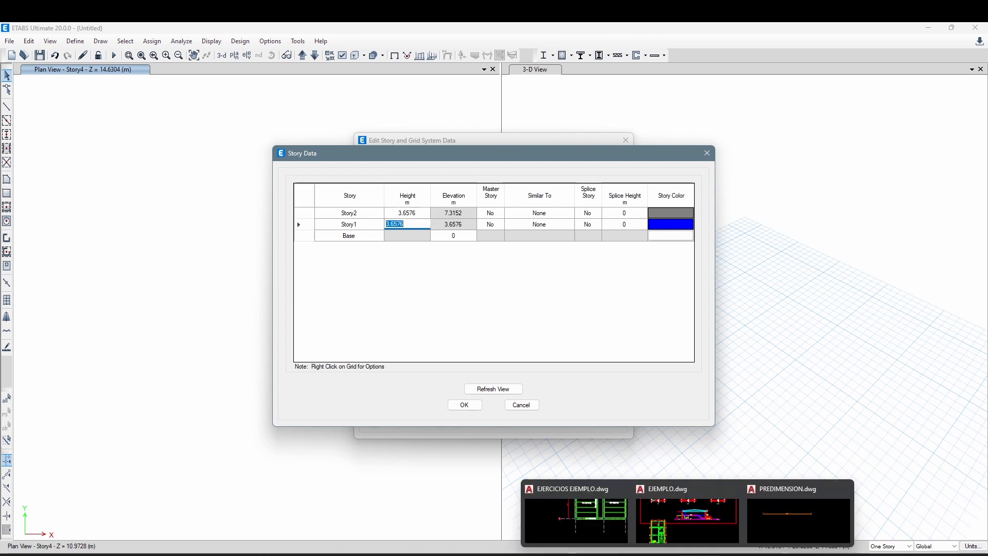
click(578, 517)
scroll(431, 318, down, 6)
mouse_move(386, 319)
middle_down()
mouse_move(378, 333)
mouse_move(624, 416)
middle_up()
middle_drag(387, 297, 559, 330)
scroll(460, 279, up, 6)
mouse_move(573, 280)
middle_down()
mouse_move(505, 353)
mouse_move(723, 330)
middle_up()
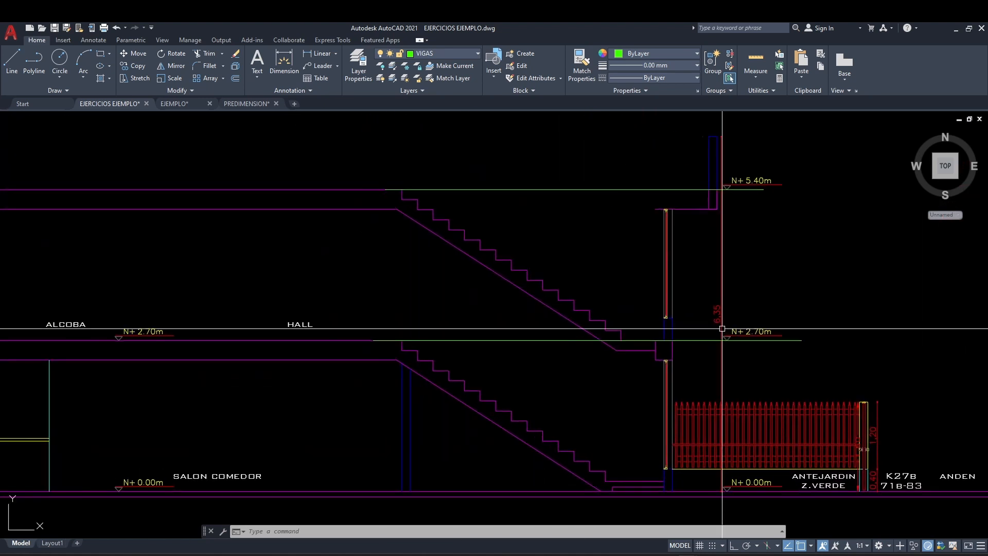
scroll(715, 332, down, 2)
middle_drag(667, 380, 669, 373)
middle_drag(594, 409, 558, 401)
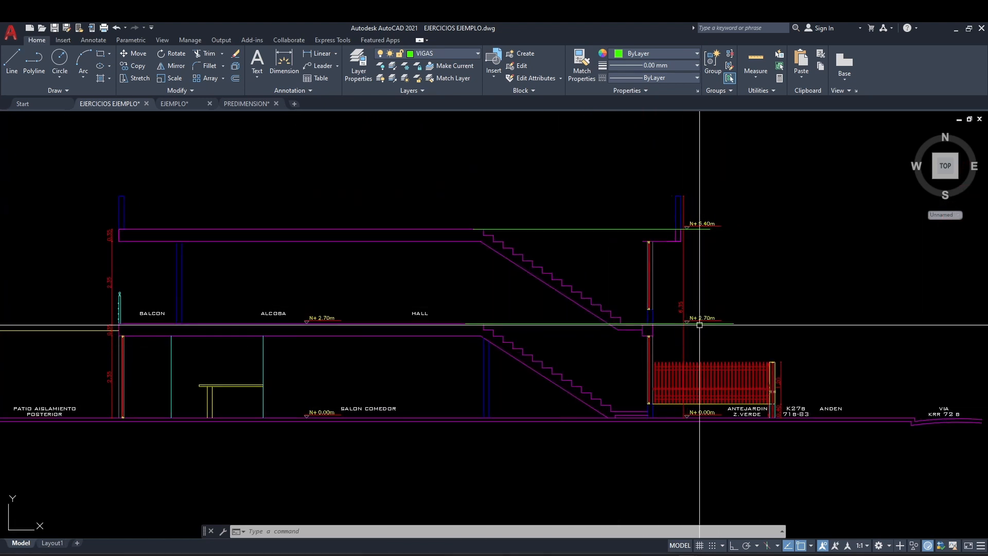
- Examine the N+5.40m and N+2.70m floor levels and the stair flights between them on the building section
scroll(698, 318, up, 4)
scroll(669, 342, down, 2)
scroll(638, 353, up, 2)
middle_drag(604, 375, 574, 242)
scroll(578, 205, up, 2)
scroll(557, 235, down, 2)
middle_drag(567, 154, 574, 267)
middle_drag(565, 114, 563, 225)
scroll(563, 225, up, 4)
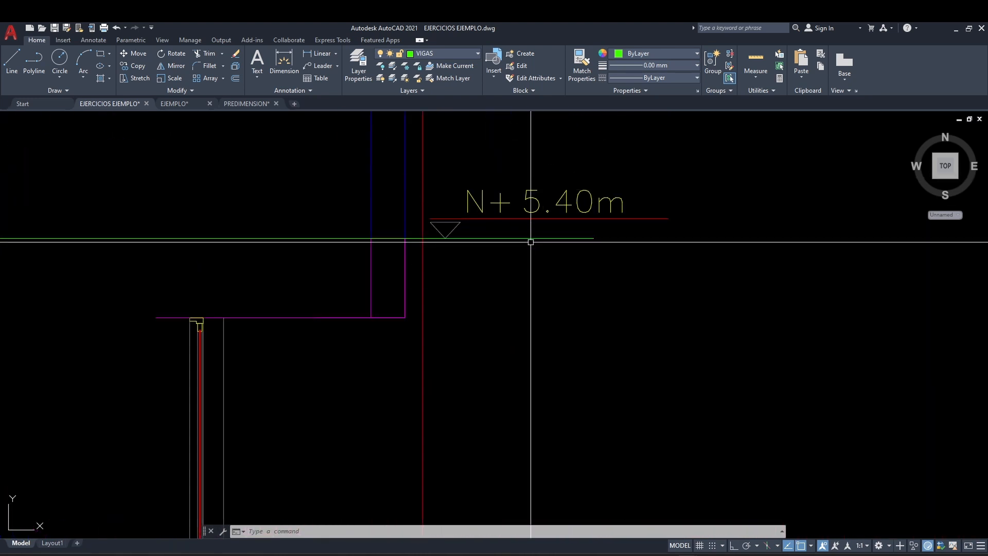
scroll(531, 242, down, 4)
middle_drag(551, 387, 563, 276)
scroll(563, 276, down, 2)
middle_drag(531, 350, 586, 324)
mouse_move(378, 337)
middle_down()
mouse_move(455, 341)
mouse_move(436, 333)
middle_up()
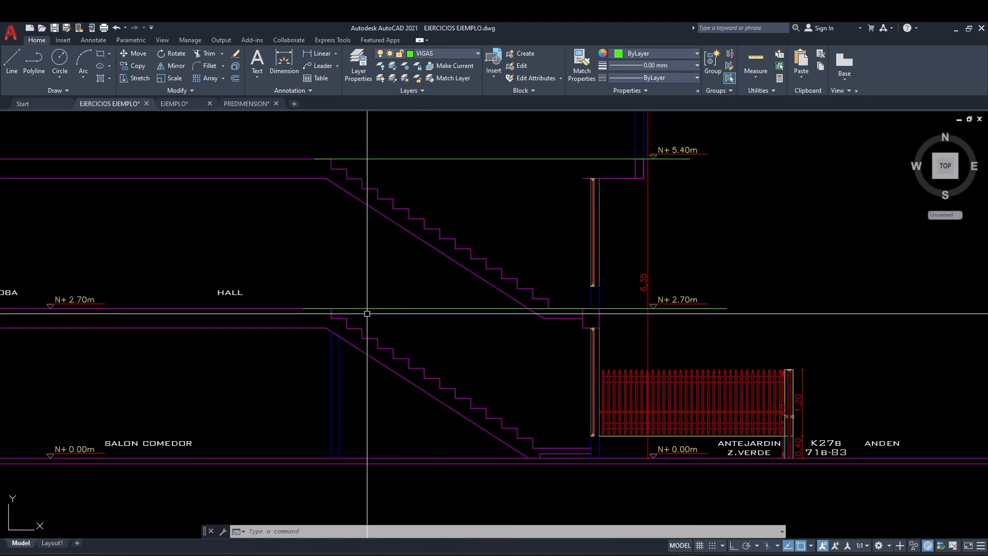
middle_drag(420, 297, 446, 291)
scroll(362, 323, up, 2)
middle_drag(362, 322, 452, 309)
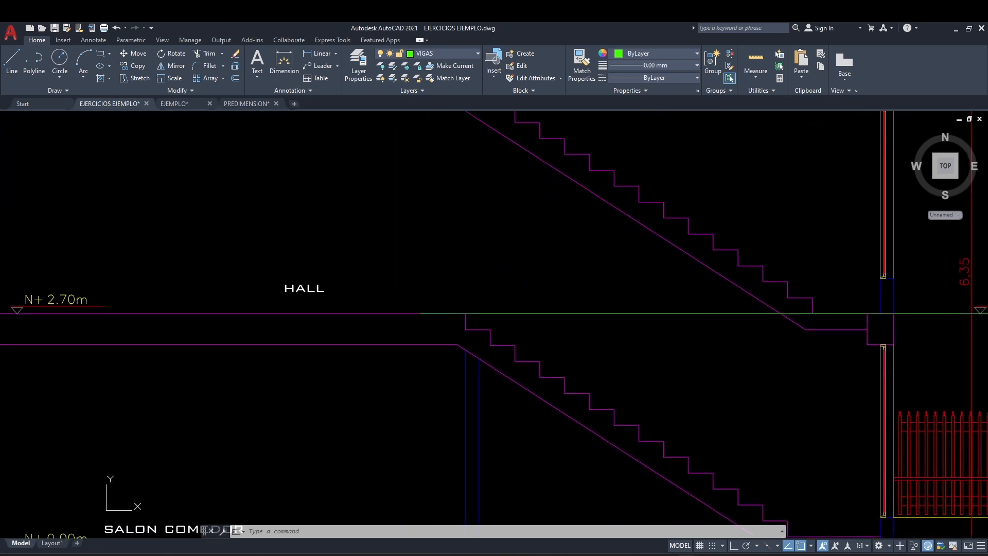
scroll(431, 318, up, 4)
scroll(458, 288, down, 6)
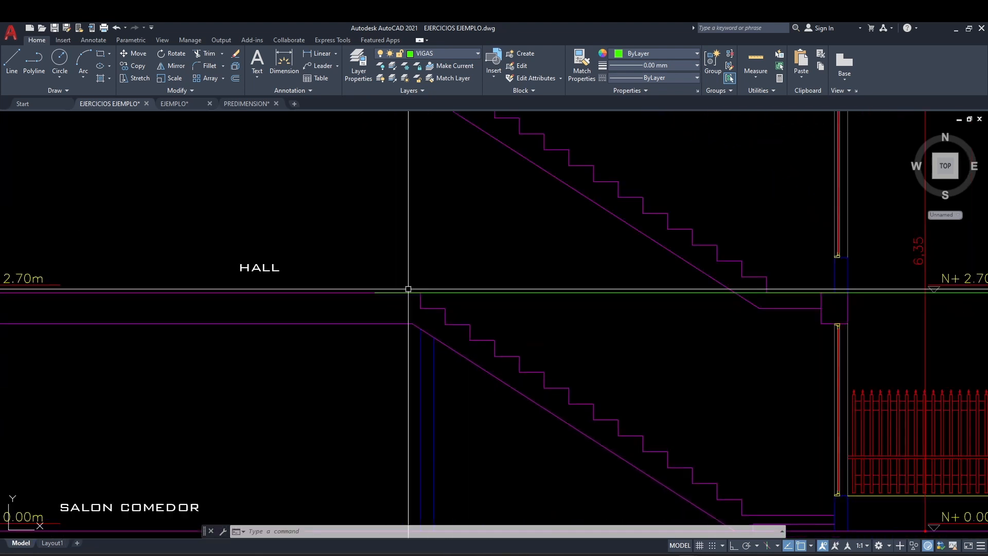
- Examine the corner column on axis 4 and the adjoining VG-101(30X40) beam on the structural plan
scroll(458, 289, down, 4)
middle_drag(672, 347, 417, 304)
middle_drag(662, 293, 527, 294)
scroll(535, 278, up, 2)
middle_drag(555, 201, 543, 248)
scroll(531, 240, up, 3)
middle_drag(373, 282, 413, 275)
middle_drag(243, 243, 378, 245)
scroll(285, 227, up, 4)
scroll(264, 253, down, 2)
scroll(417, 281, up, 4)
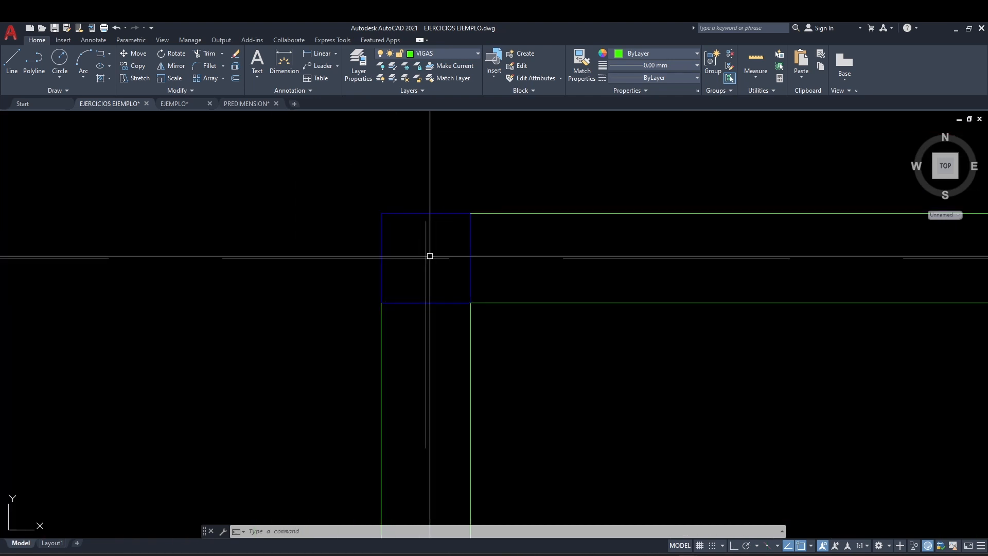
scroll(446, 266, down, 4)
scroll(388, 276, down, 3)
middle_drag(388, 276, 369, 307)
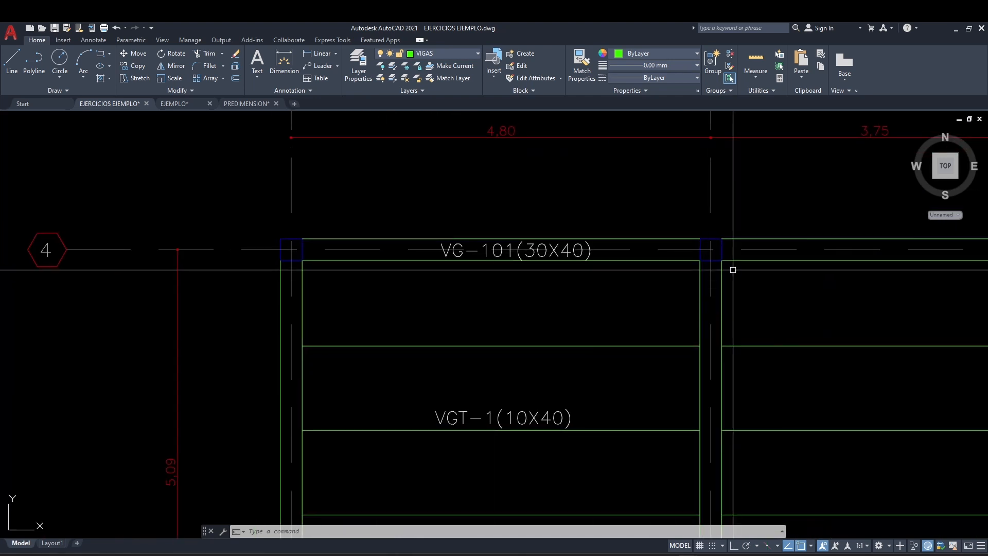
- Examine the beam and joist layout across the structural plan, from axis 4 downwards and back to the VG-101(30X40) beam
middle_drag(710, 284, 429, 294)
scroll(441, 256, up, 1)
scroll(685, 288, down, 1)
middle_drag(654, 412, 627, 300)
scroll(576, 400, down, 1)
middle_drag(580, 405, 578, 229)
middle_drag(538, 361, 556, 254)
scroll(556, 254, up, 3)
scroll(463, 353, down, 3)
scroll(483, 364, down, 2)
middle_drag(484, 364, 510, 245)
mouse_move(507, 309)
middle_down()
mouse_move(498, 276)
mouse_move(501, 305)
middle_up()
middle_drag(507, 241, 511, 372)
middle_drag(483, 157, 481, 287)
scroll(400, 212, up, 6)
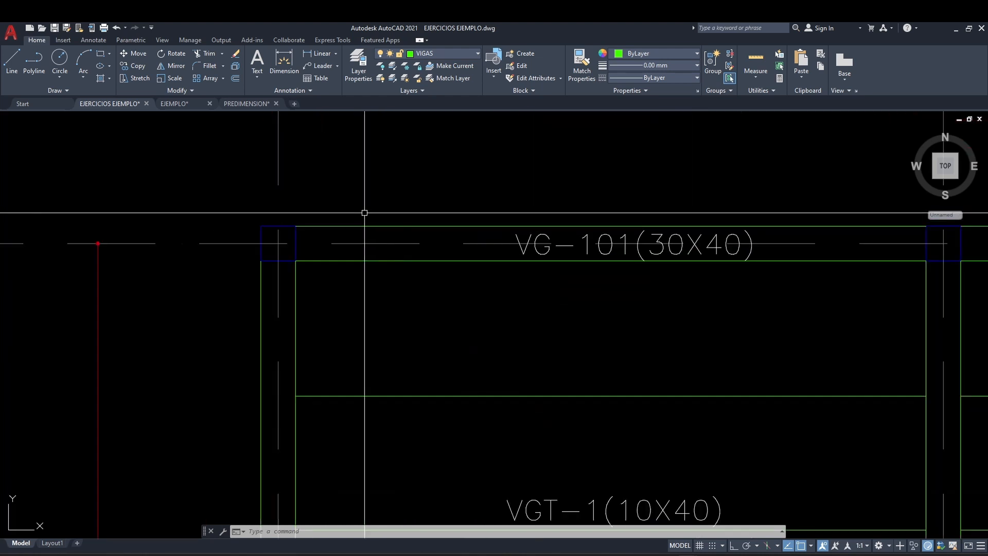
- Return to the building section and check the slab lines, stair landings and level marks at N+2.70m and N+5.40m
scroll(312, 238, down, 8)
middle_drag(308, 254, 753, 279)
middle_drag(271, 289, 602, 260)
scroll(537, 281, up, 4)
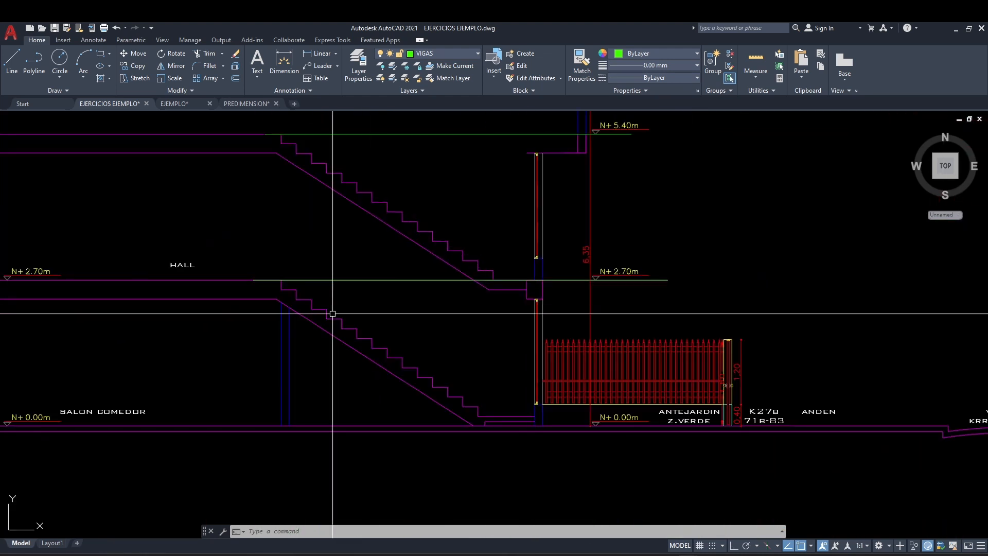
middle_drag(334, 315, 463, 324)
scroll(578, 321, up, 2)
mouse_move(578, 322)
middle_down()
mouse_move(484, 364)
mouse_move(477, 337)
mouse_move(462, 341)
middle_up()
scroll(474, 345, down, 3)
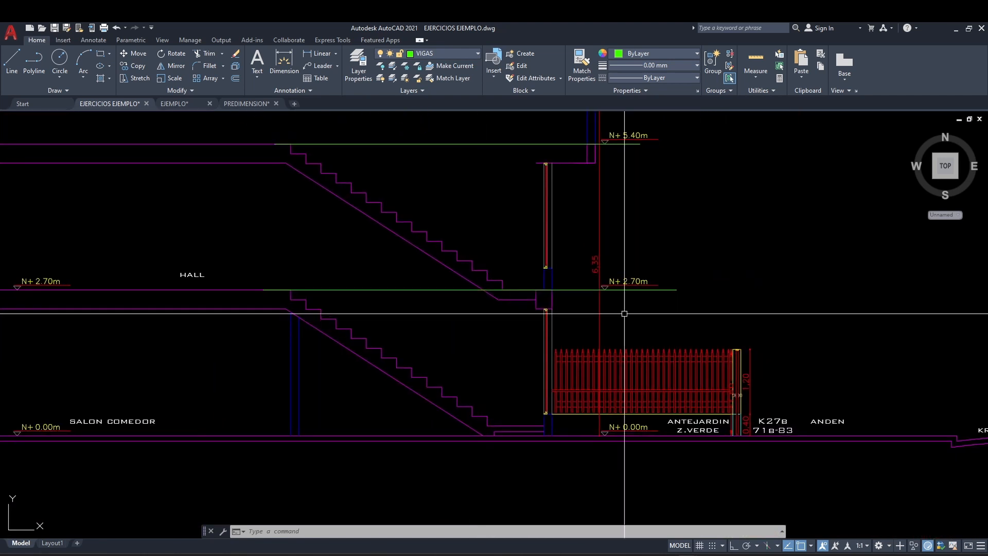
scroll(601, 298, up, 3)
middle_drag(513, 315, 595, 310)
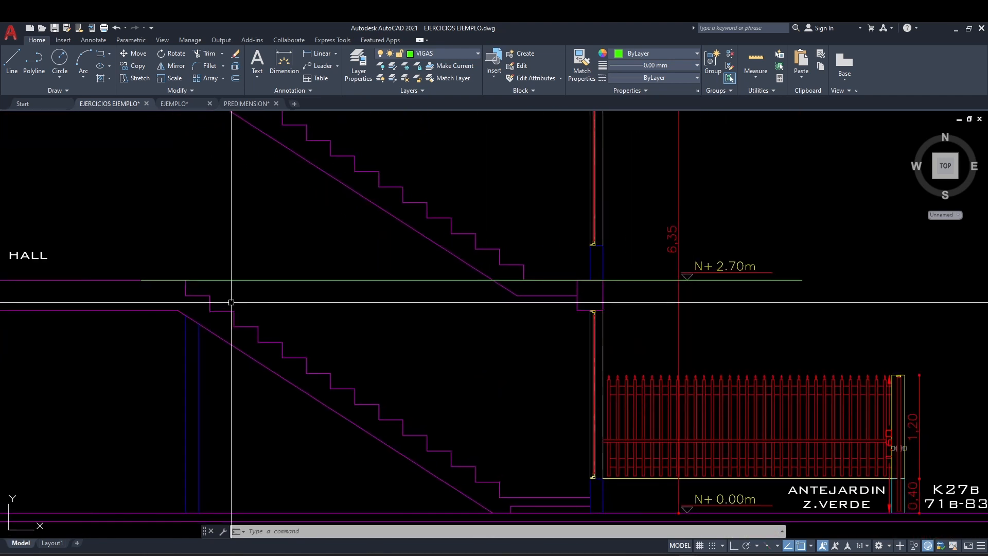
middle_drag(201, 281, 219, 284)
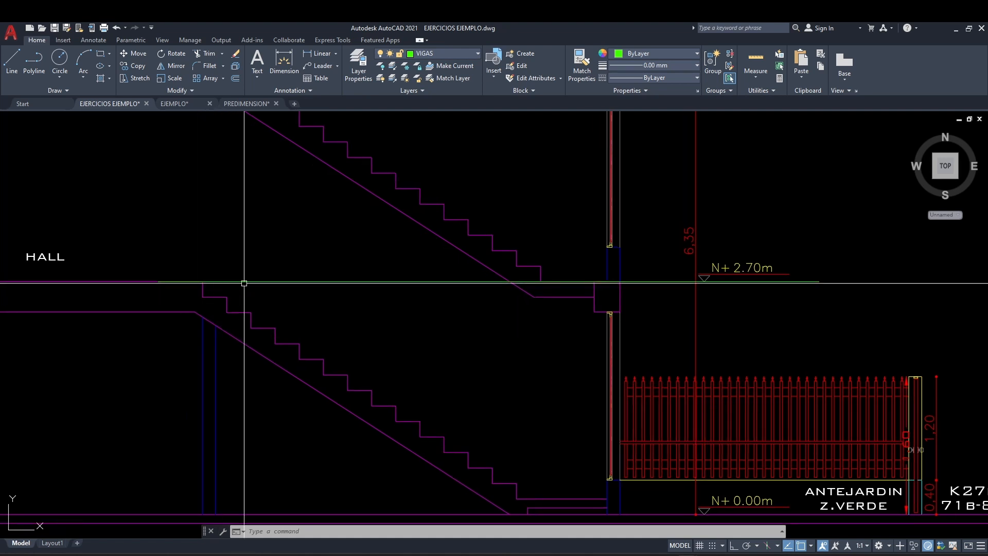
middle_drag(297, 287, 288, 302)
scroll(739, 303, up, 2)
scroll(682, 305, down, 2)
middle_drag(683, 308, 724, 293)
mouse_move(514, 346)
middle_down()
mouse_move(532, 298)
mouse_move(515, 314)
middle_up()
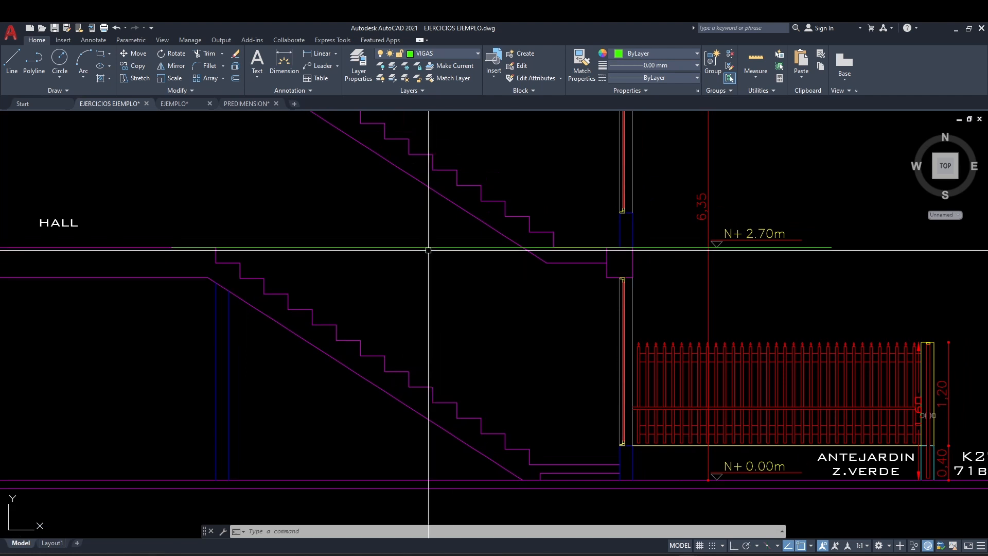
middle_drag(428, 250, 411, 258)
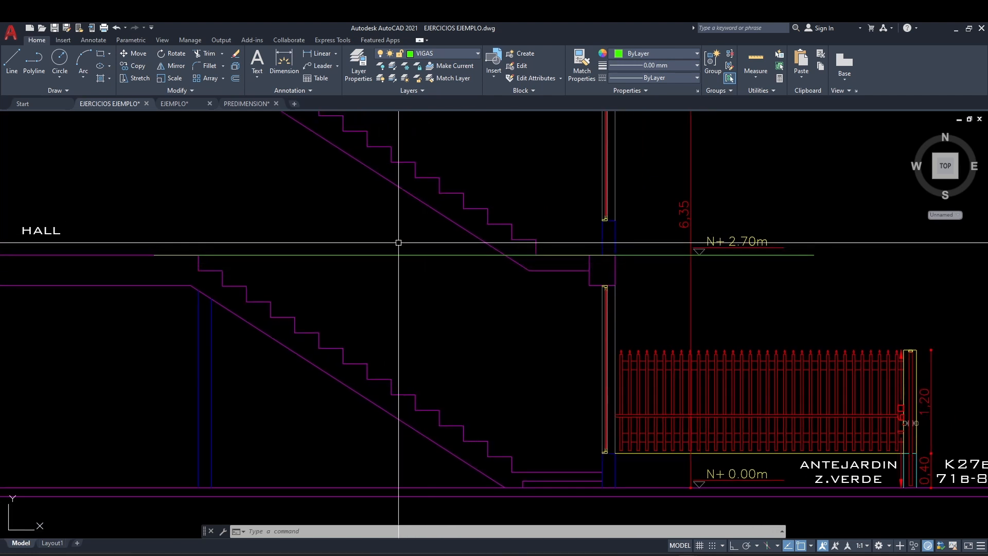
scroll(731, 250, up, 4)
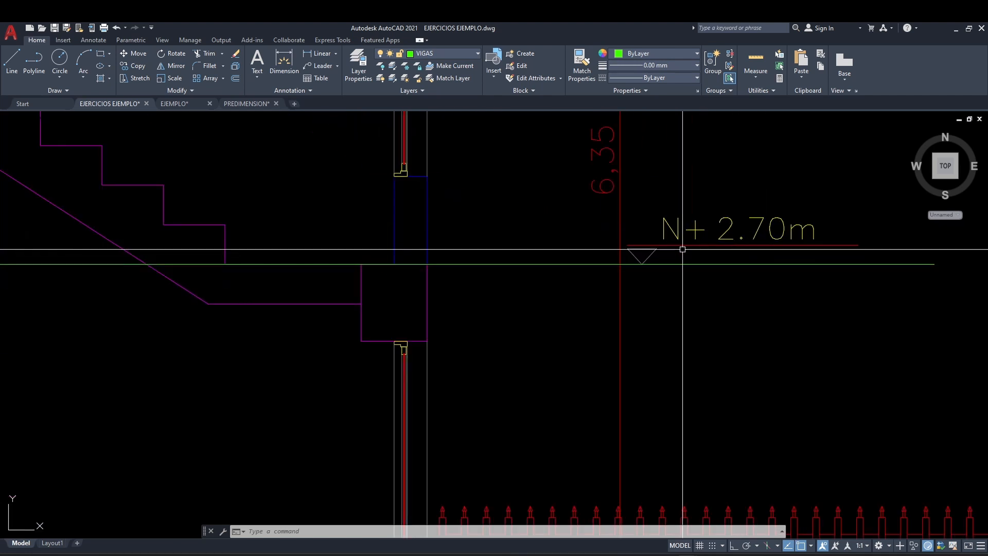
middle_drag(716, 270, 660, 267)
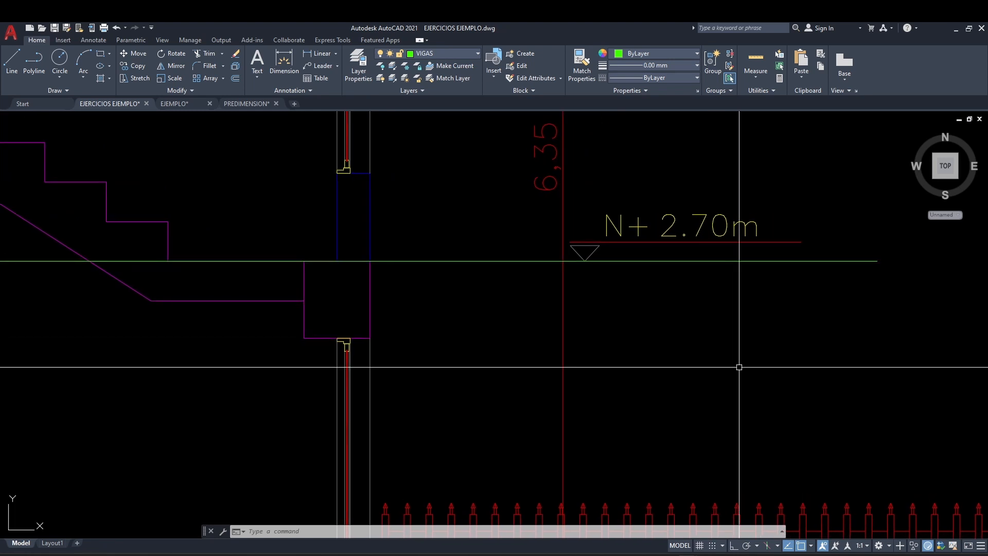
scroll(735, 359, down, 2)
scroll(723, 361, down, 2)
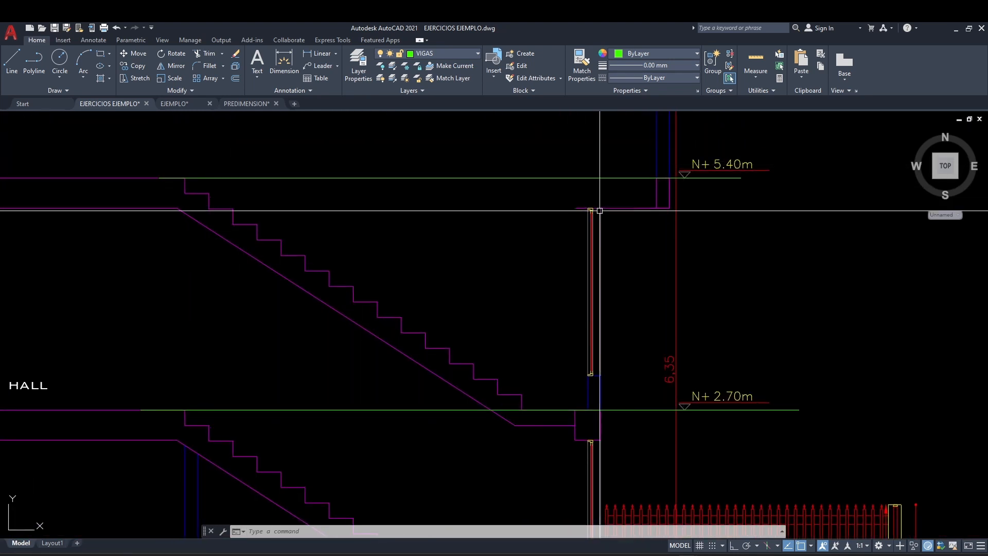
scroll(750, 179, up, 4)
scroll(740, 170, down, 2)
middle_drag(735, 170, 698, 172)
scroll(707, 169, down, 2)
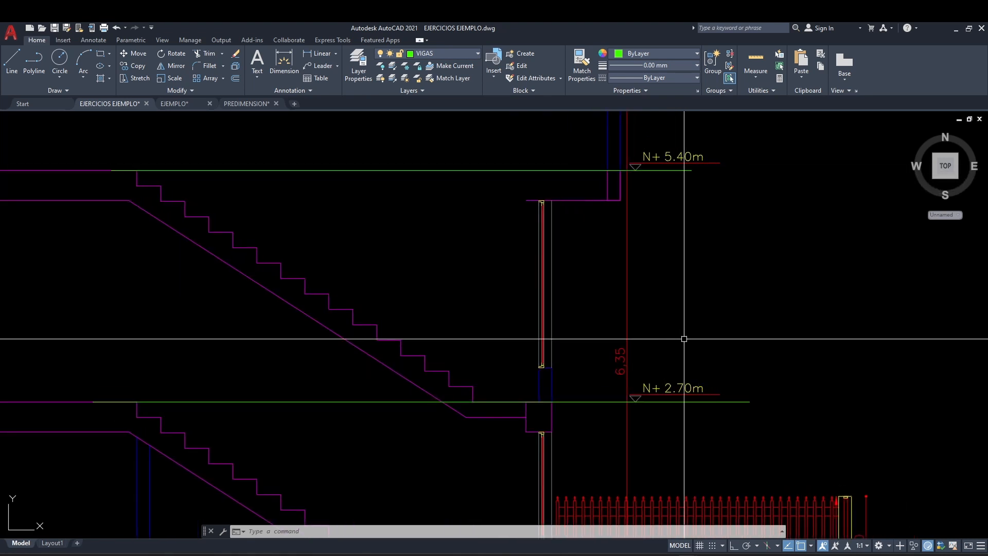
- Add a vertical linear dimension between the N+2.70m and N+5.40m level lines beside the building section
text(dli)
key(Return)
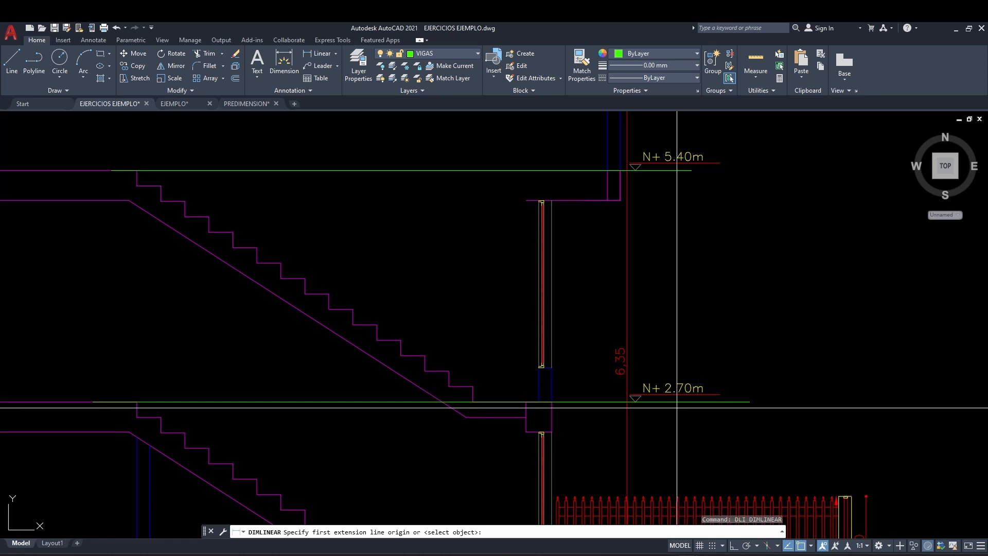
click(674, 402)
click(675, 171)
click(717, 283)
scroll(713, 287, up, 4)
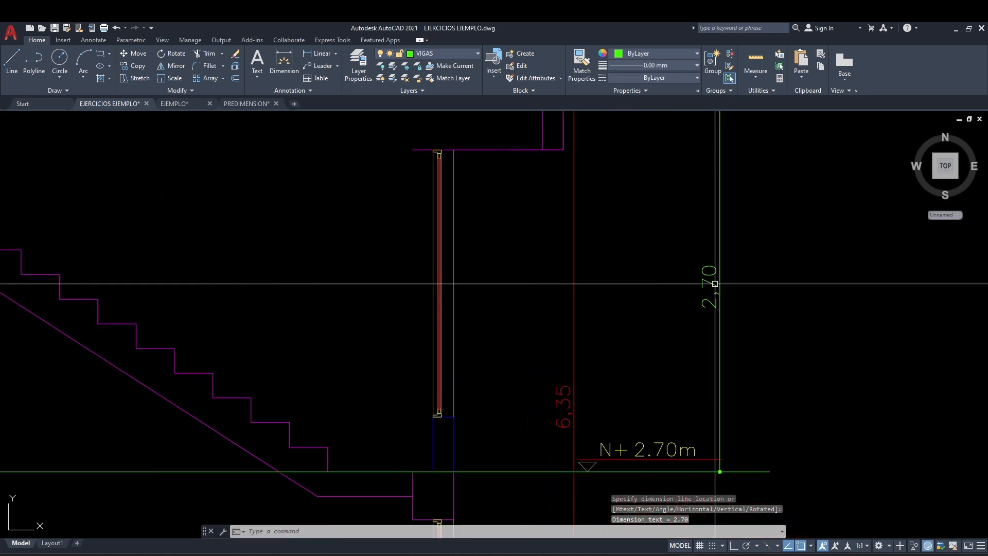
- Switch to ETABS, set the heights of Story1 and Story2 to 2.7 m and accept the story data
click(713, 515)
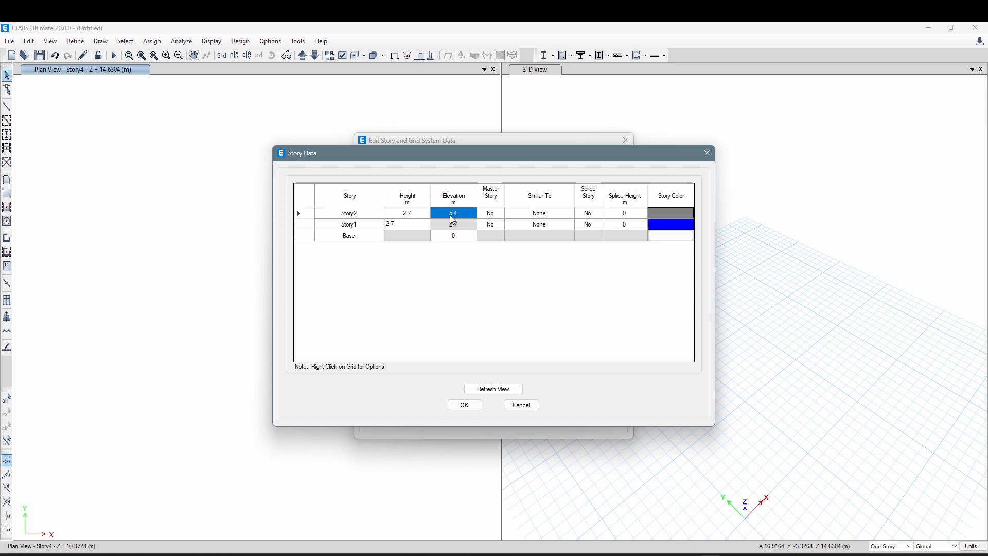
click(422, 215)
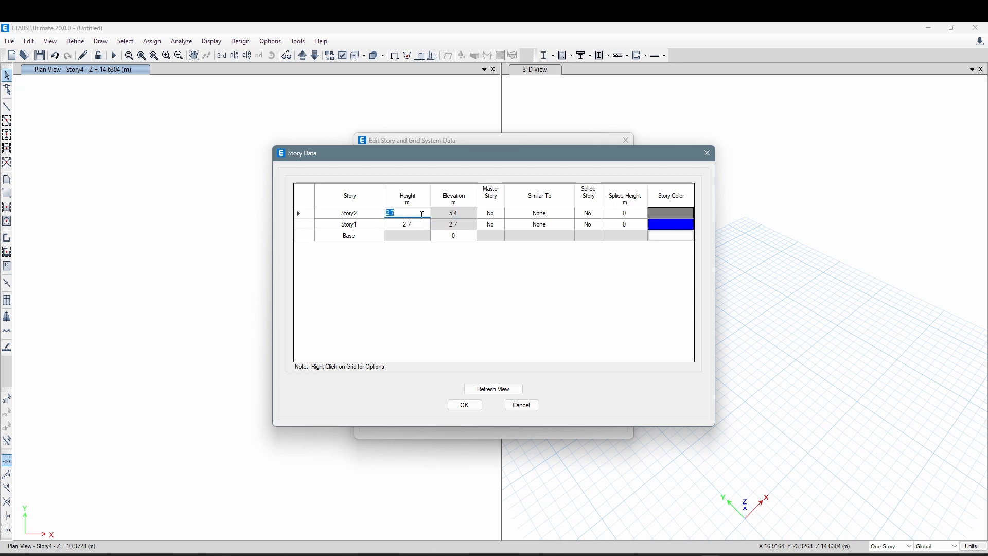
click(466, 406)
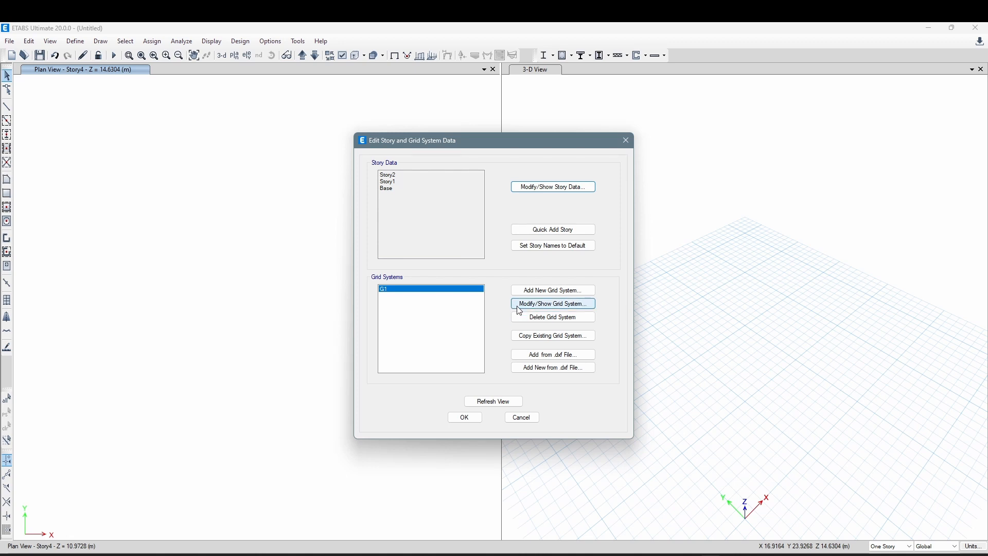
- Open the data of grid system G1 for editing and add three X grid lines
click(534, 310)
click(468, 256)
click(469, 256)
click(469, 256)
click(296, 257)
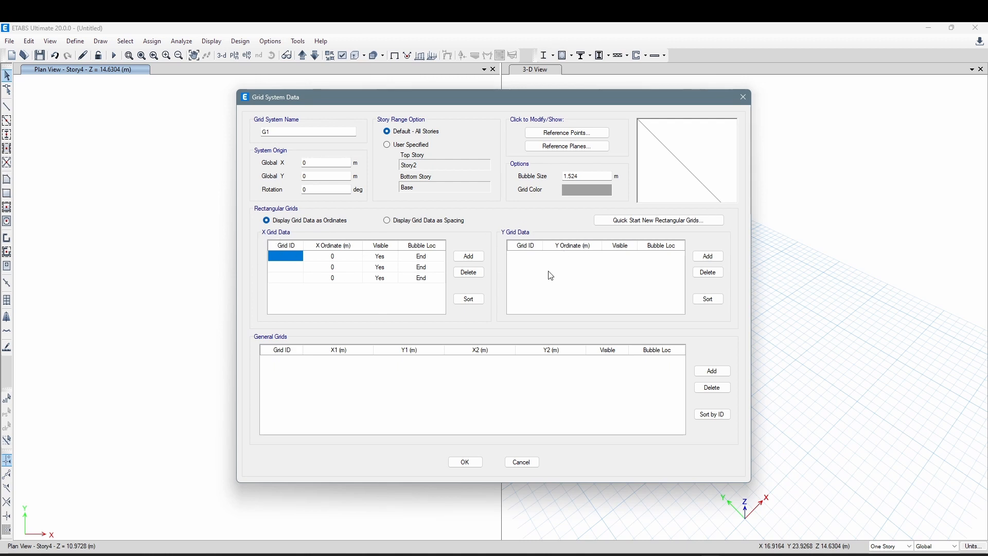
- Review the grid system's name, origin and rotation, and examine the corner column on axis 1 in EJERCICIOS EJEMPLO.dwg in AutoCAD
click(292, 133)
click(315, 163)
click(314, 193)
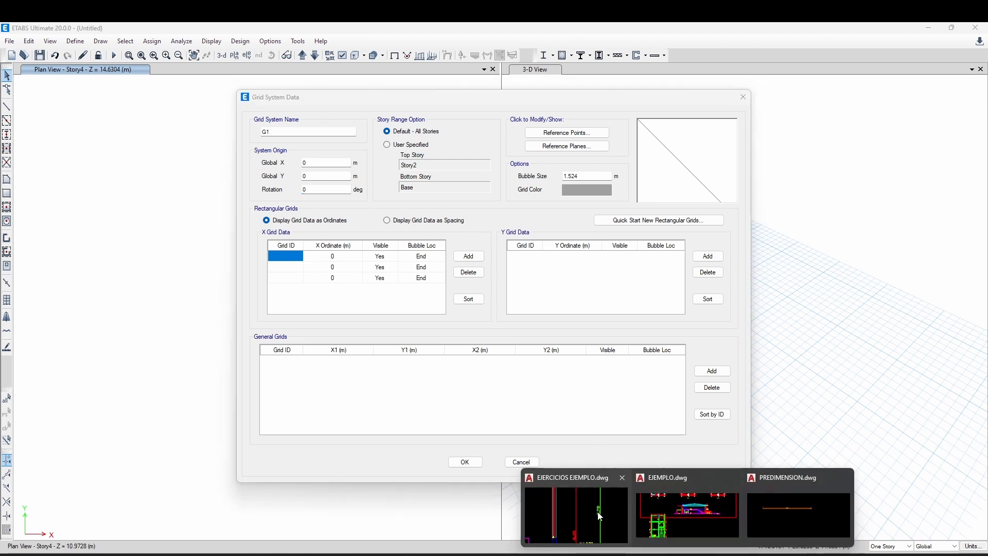
click(576, 509)
scroll(595, 397, down, 5)
scroll(570, 364, up, 5)
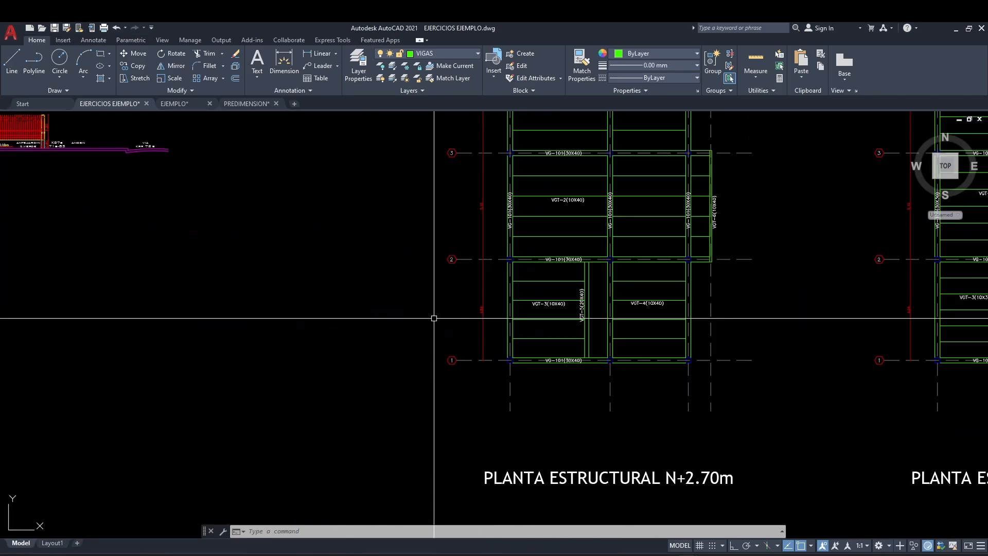
scroll(435, 360, up, 3)
scroll(563, 364, down, 4)
middle_drag(556, 298, 544, 251)
scroll(520, 120, up, 4)
scroll(546, 144, down, 6)
middle_drag(546, 514, 500, 340)
scroll(499, 346, up, 6)
scroll(512, 380, down, 2)
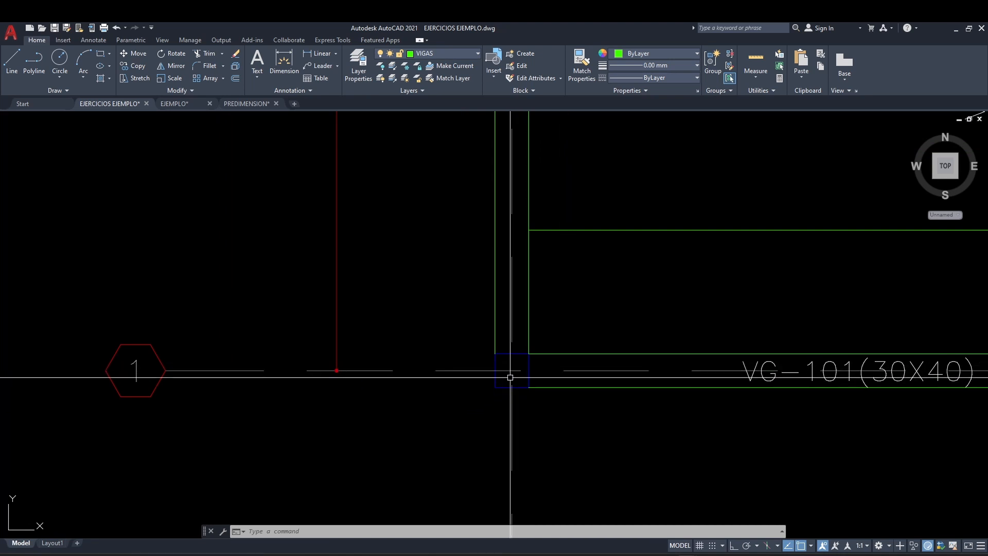
scroll(512, 364, down, 2)
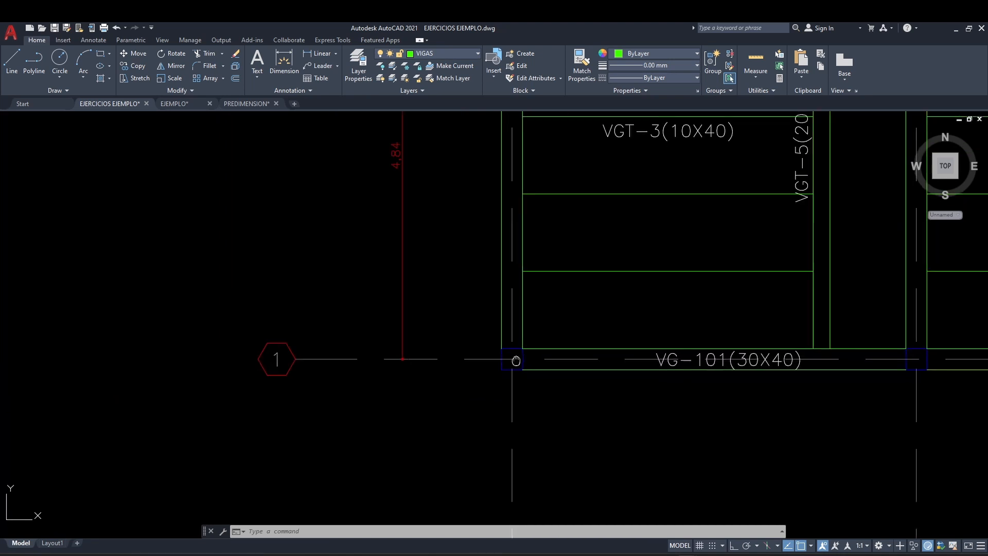
- Switch to ETABS, name the three X grid lines A, B and C, and add a fourth one named D
click(710, 507)
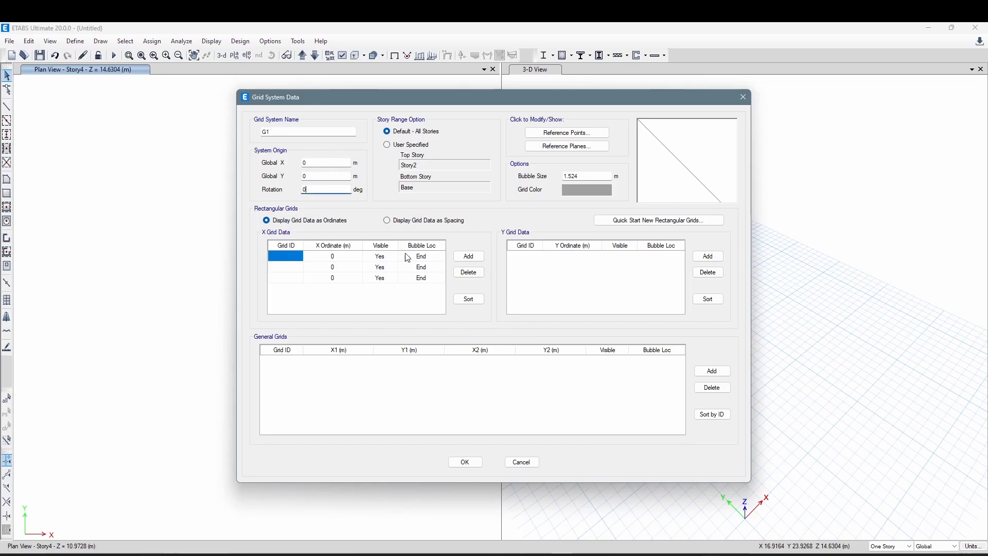
click(289, 256)
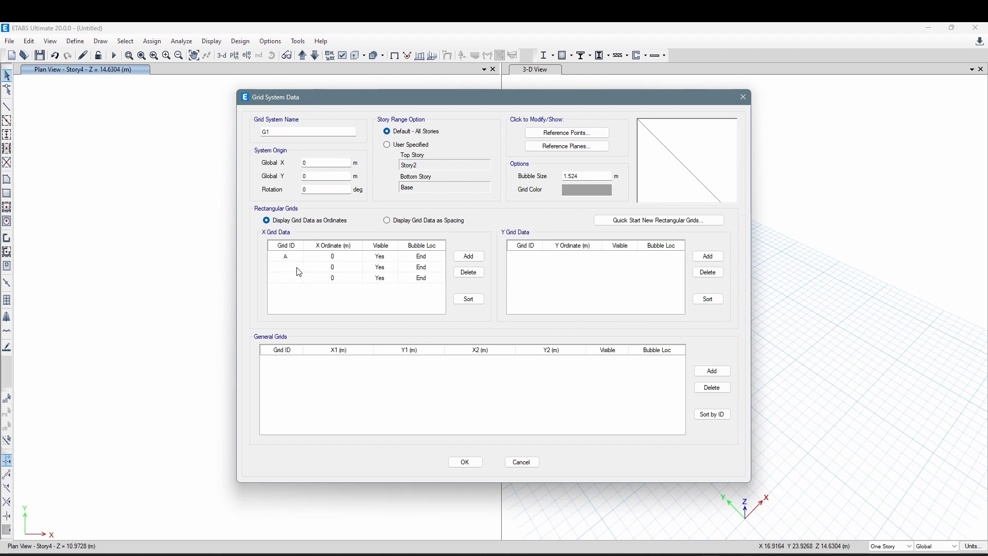
click(295, 268)
text(B)
click(289, 279)
text(C)
click(469, 256)
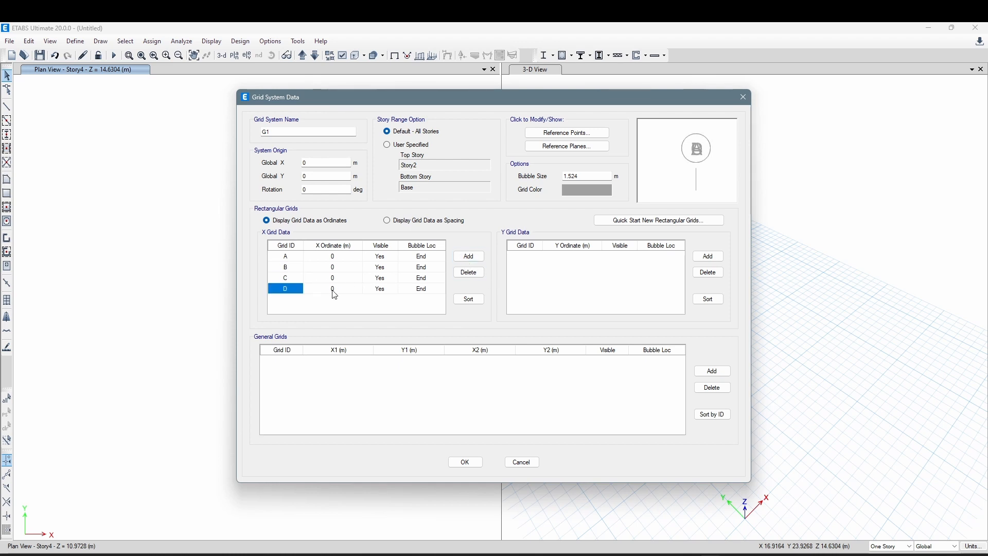
click(333, 268)
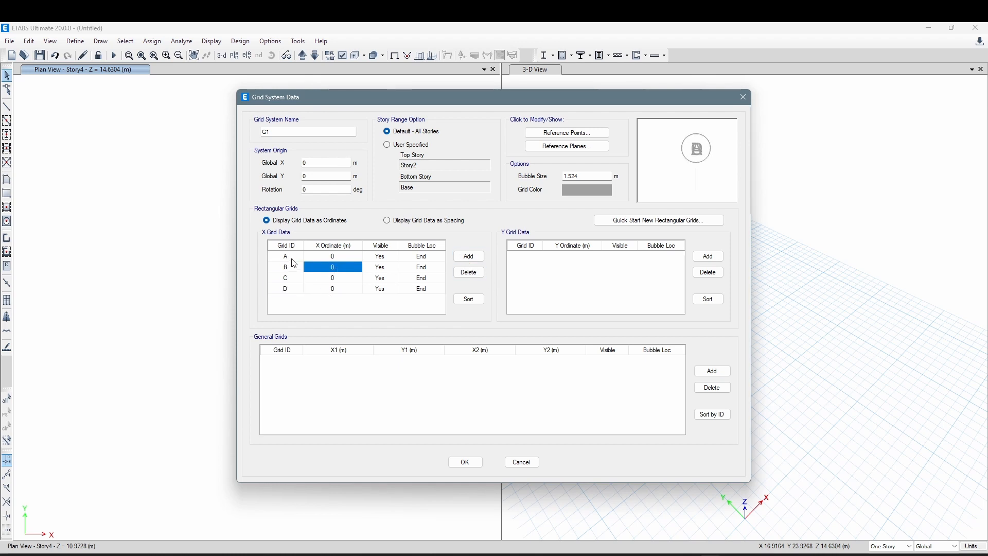
click(289, 257)
click(336, 267)
click(339, 278)
click(340, 289)
- Check the first lettered-axis spacing in EJERCICIOS EJEMPLO.dwg in AutoCAD and set grid B's X ordinate to 4.8 m in ETABS
click(340, 268)
mouse_move(682, 533)
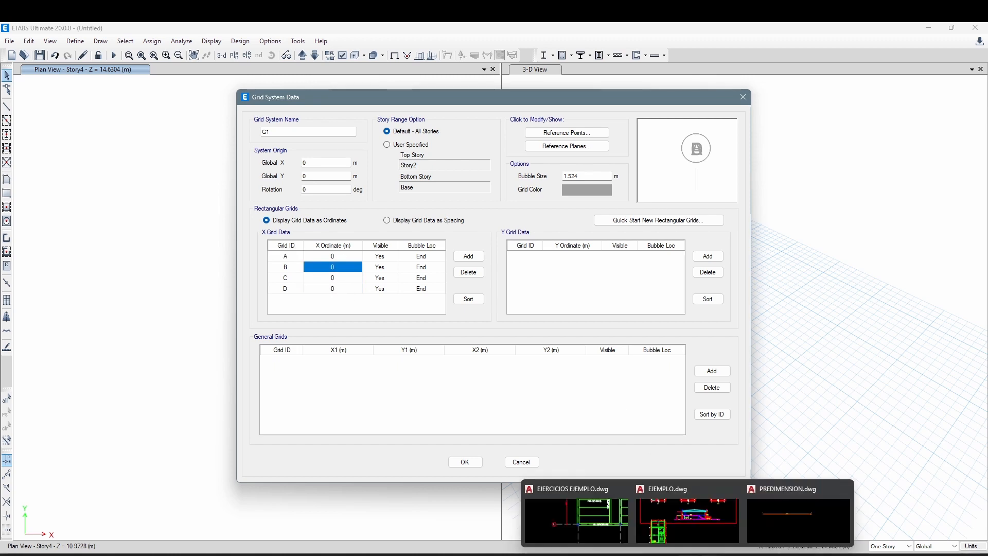
click(571, 517)
scroll(485, 412, down, 3)
middle_drag(485, 412, 512, 170)
scroll(481, 243, up, 8)
click(645, 497)
click(338, 269)
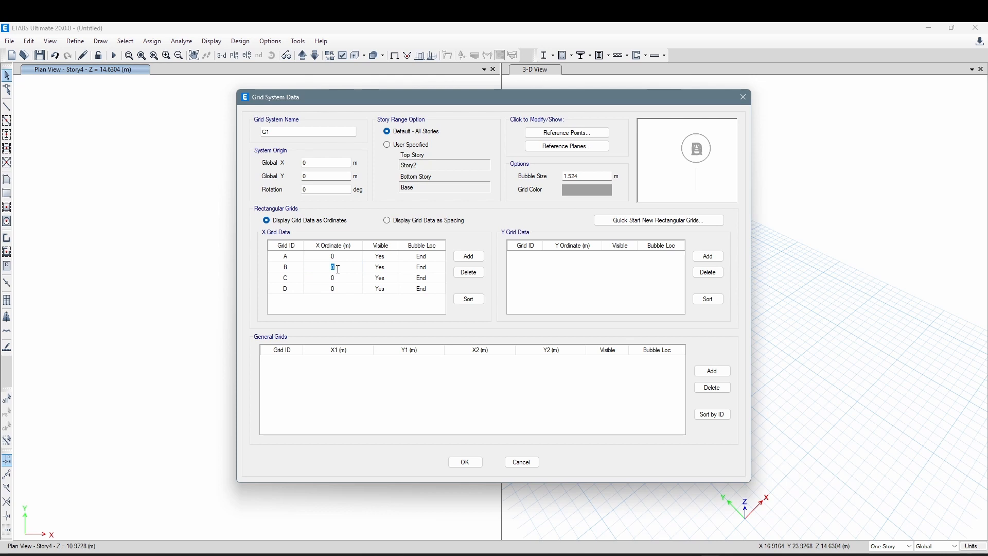
- Switch to EJERCICIOS EJEMPLO.dwg in AutoCAD and examine the spacing dimensions along axes A, B and C
click(339, 279)
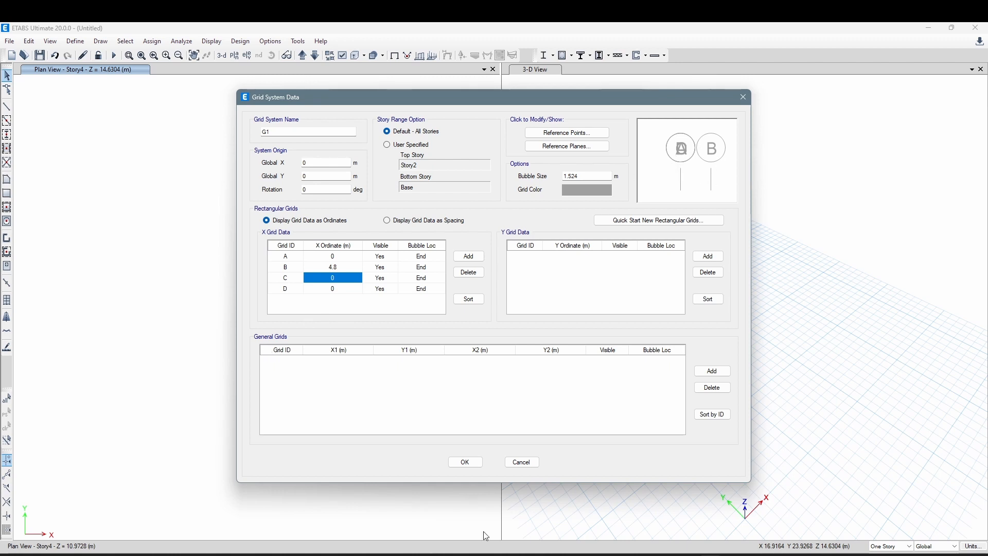
mouse_move(725, 553)
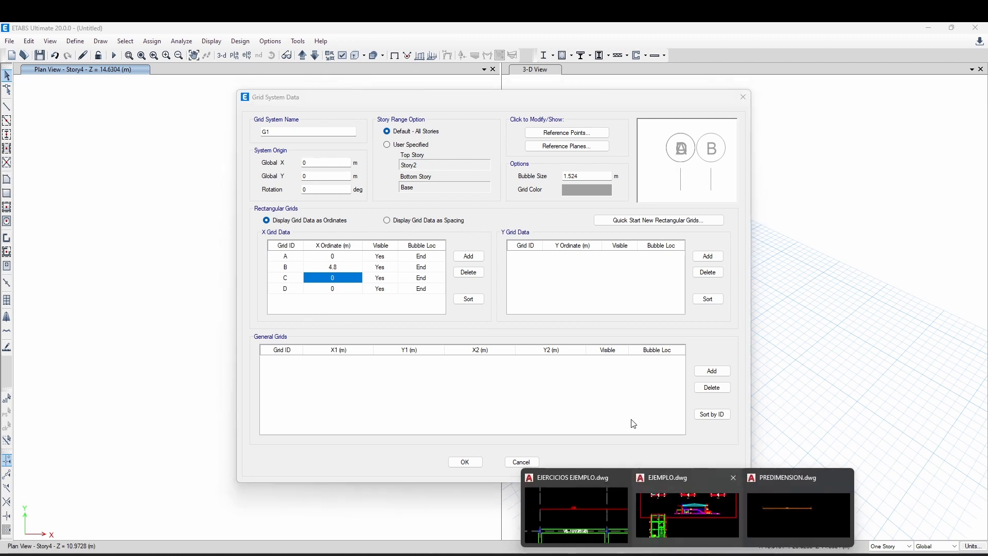
click(601, 481)
scroll(535, 326, down, 4)
scroll(680, 311, up, 4)
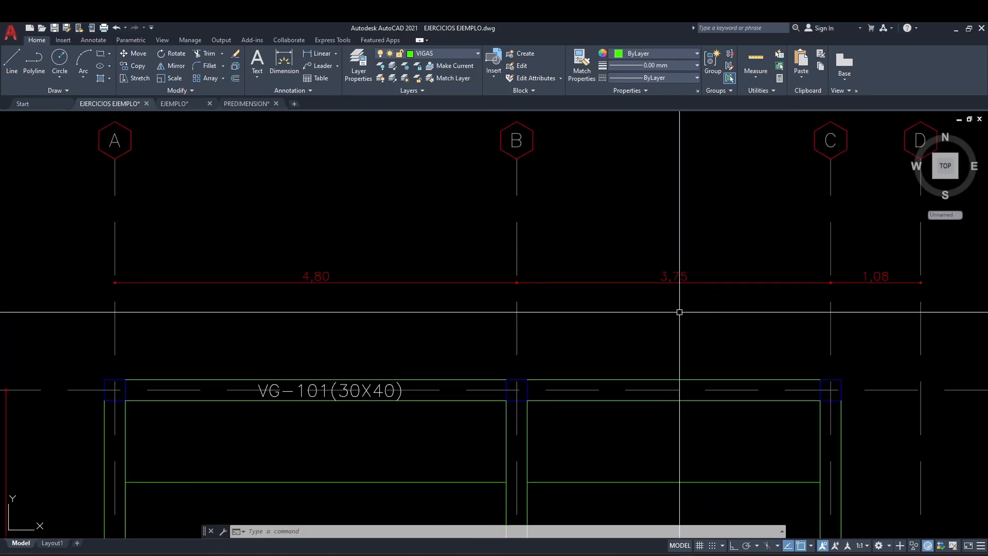
scroll(506, 348, down, 2)
drag(506, 348, 467, 276)
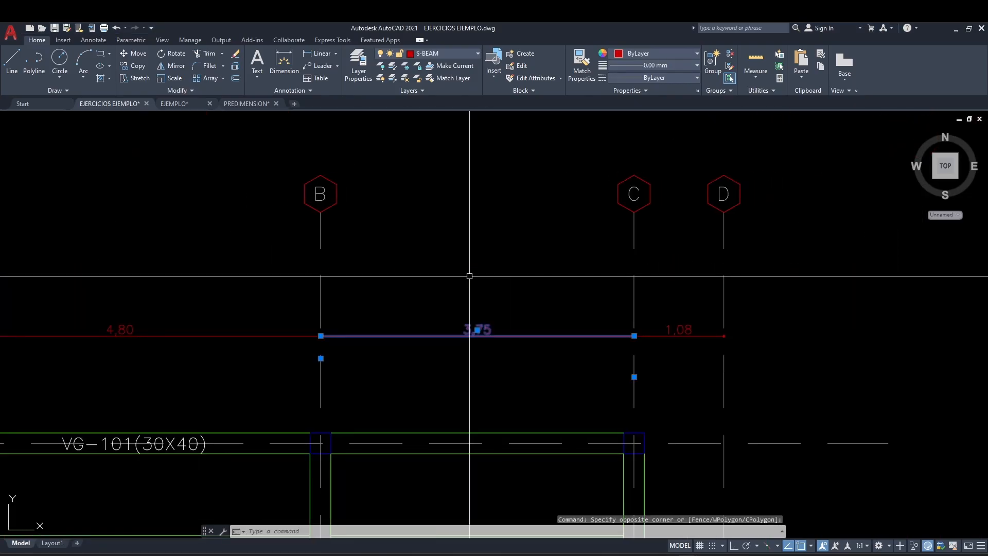
key(Escape)
scroll(476, 331, up, 2)
scroll(499, 335, down, 2)
scroll(489, 333, up, 2)
middle_drag(488, 333, 644, 311)
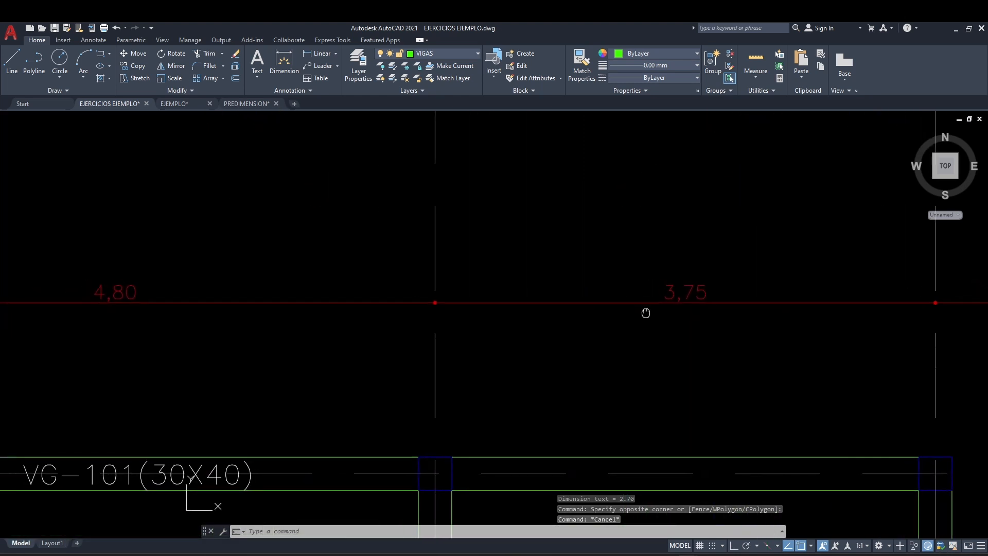
scroll(163, 304, down, 2)
middle_drag(164, 305, 394, 314)
scroll(342, 322, down, 2)
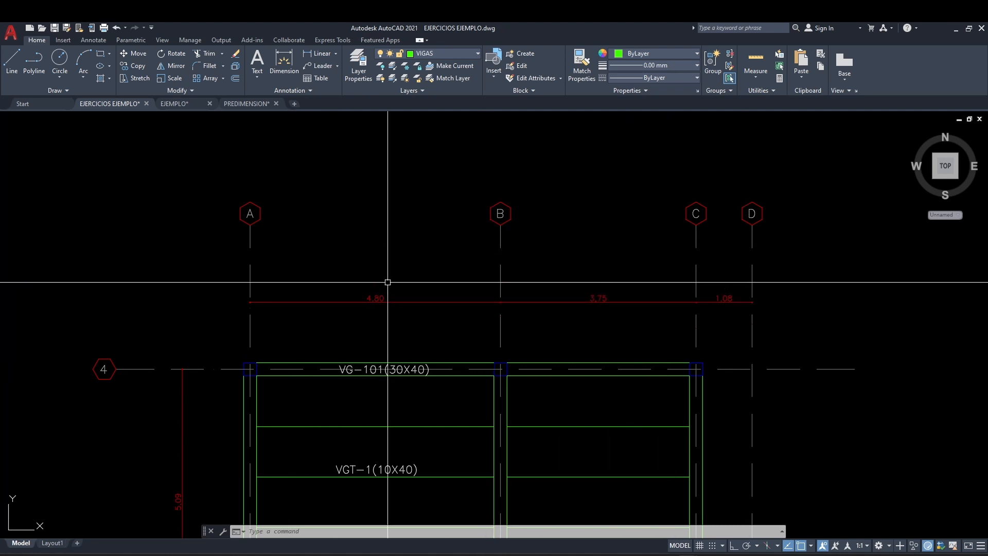
- Add a linear dimension from axis A to axis C above the existing axis spacing dimensions
key(Escape)
key(Escape)
text(DLI)
key(Return)
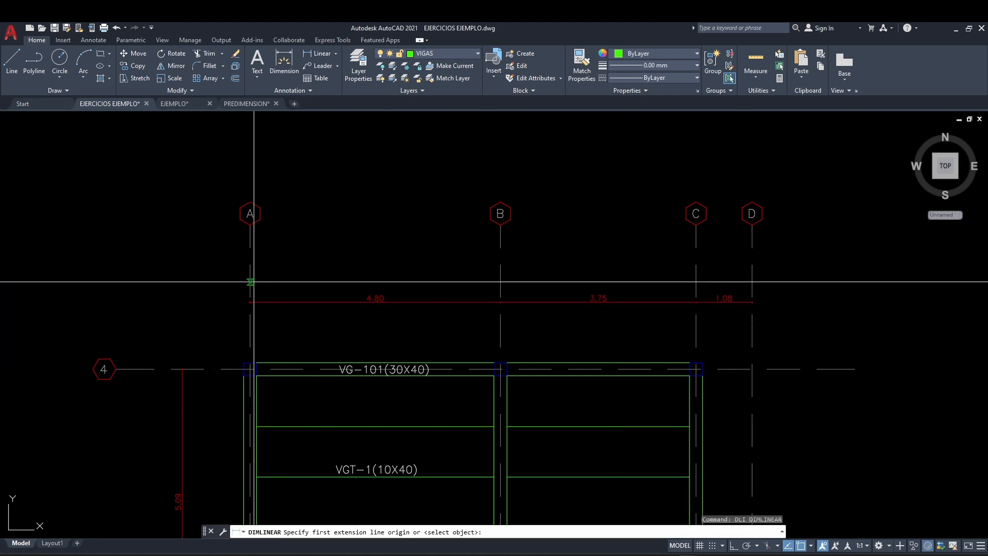
click(250, 281)
click(694, 282)
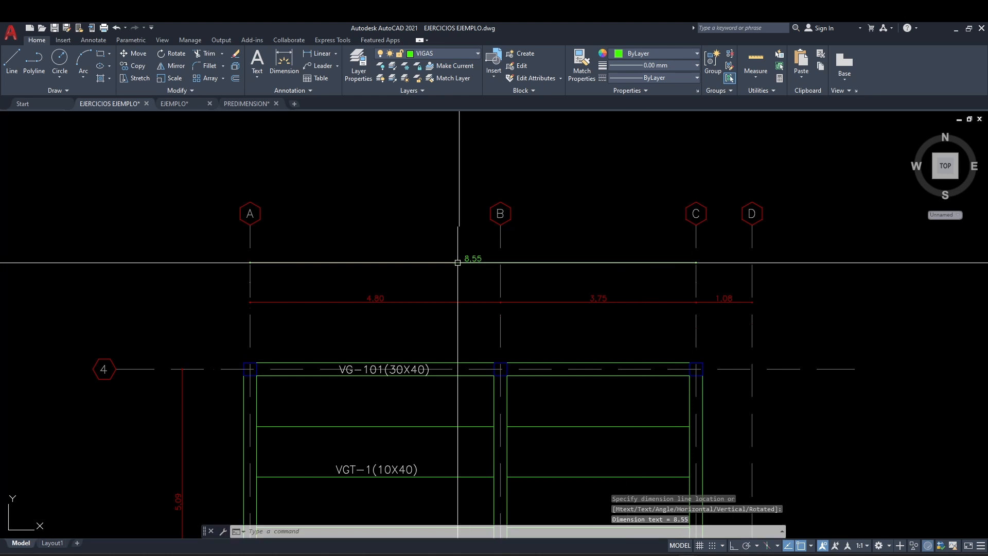
scroll(474, 273, up, 4)
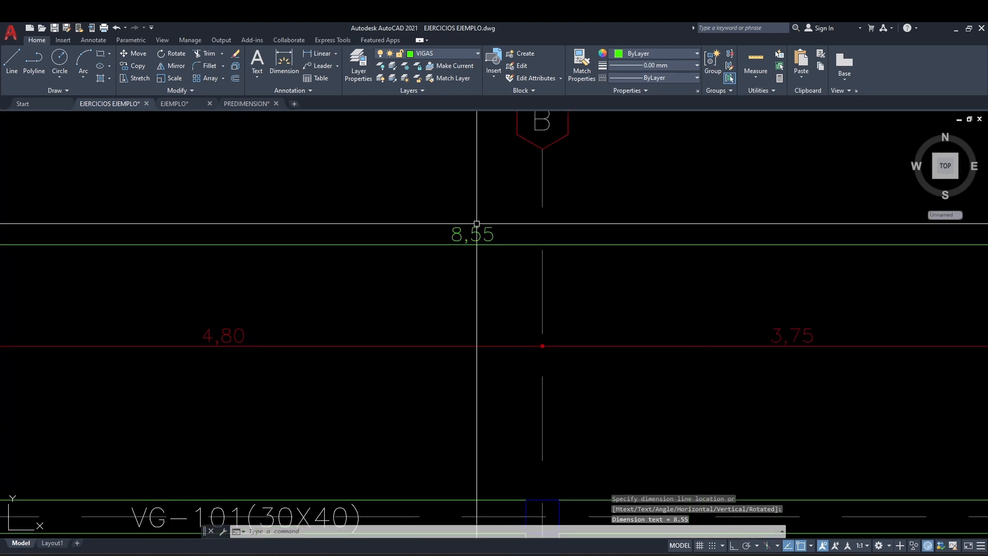
scroll(483, 247, down, 4)
- Switch to ETABS and set grid C's X ordinate to 8.55 m
click(703, 554)
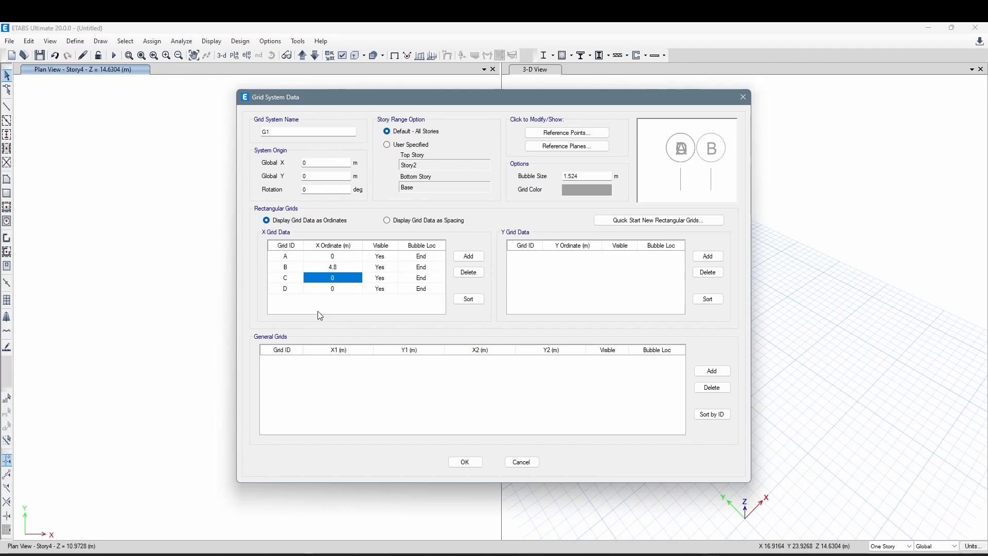
click(342, 279)
text(8.55)
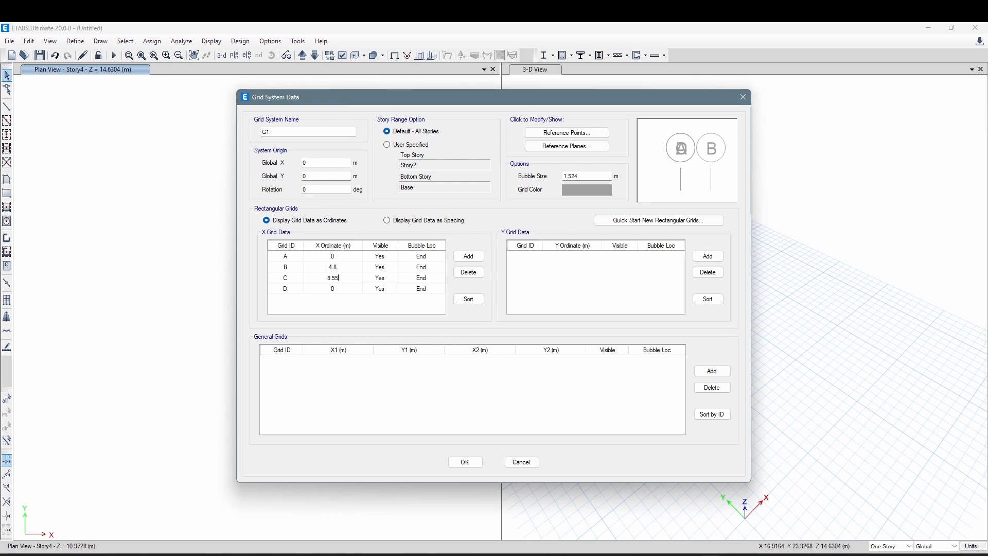
click(341, 295)
click(344, 283)
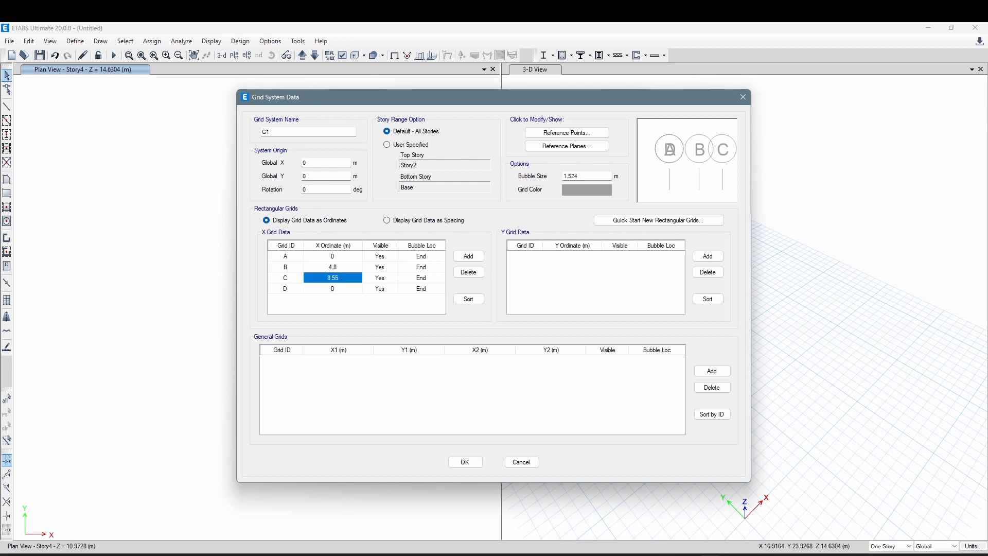
- Check the A–B and B–C spacings in EJERCICIOS EJEMPLO.dwg in AutoCAD and enter grid C's X ordinate as 4.8+3.75 in ETABS
mouse_move(710, 555)
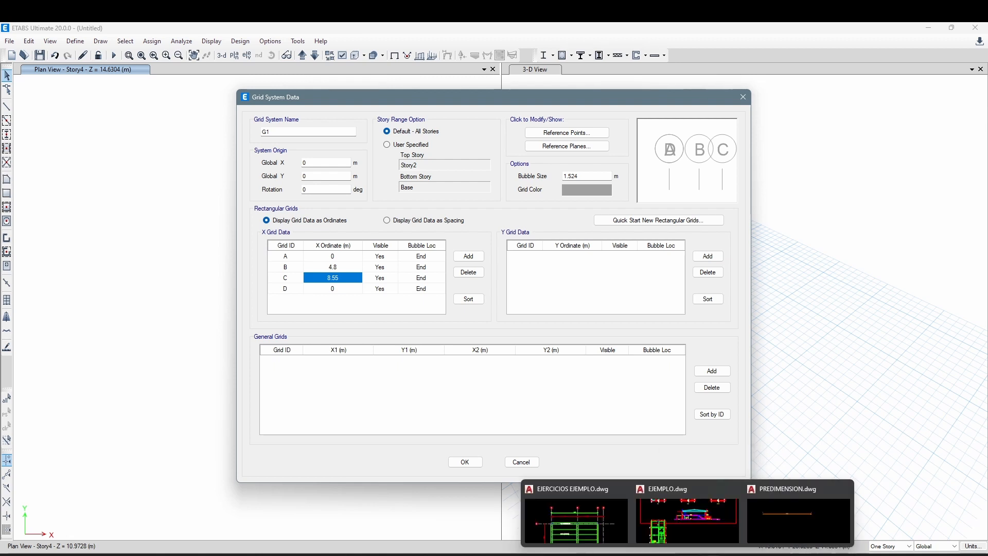
click(576, 519)
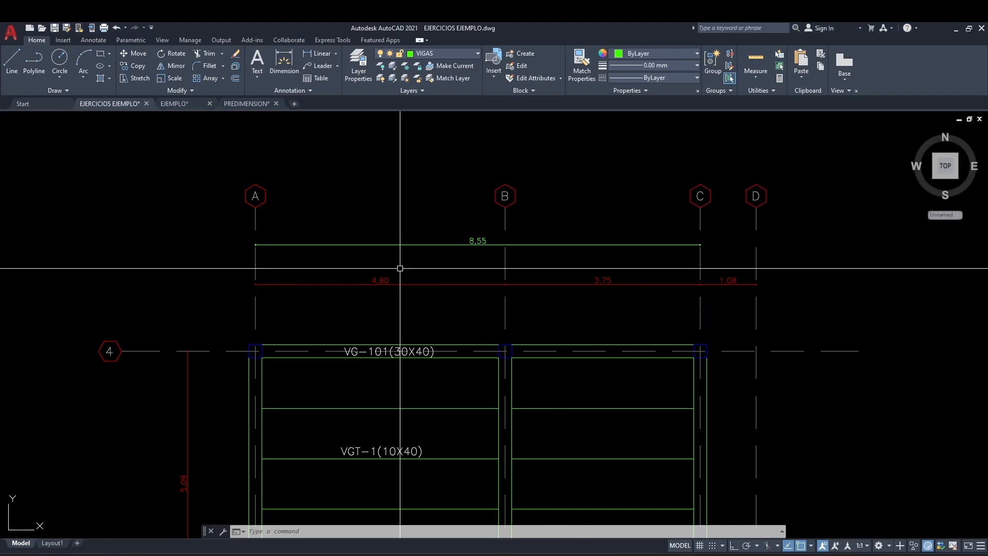
scroll(384, 256, up, 5)
middle_drag(403, 289, 327, 274)
middle_drag(812, 292, 620, 292)
mouse_move(710, 550)
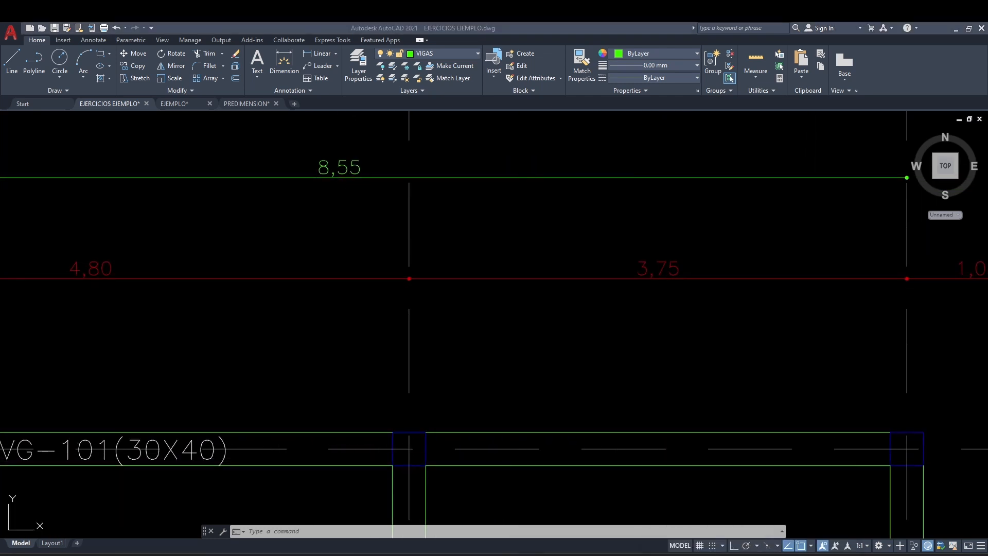
click(711, 502)
click(340, 279)
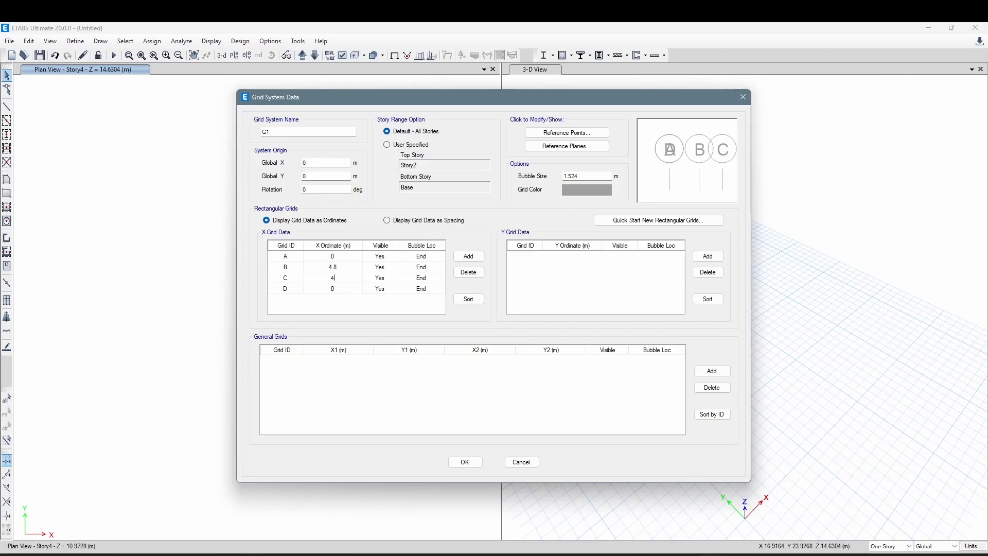
text(4.8+3.75)
key(Up)
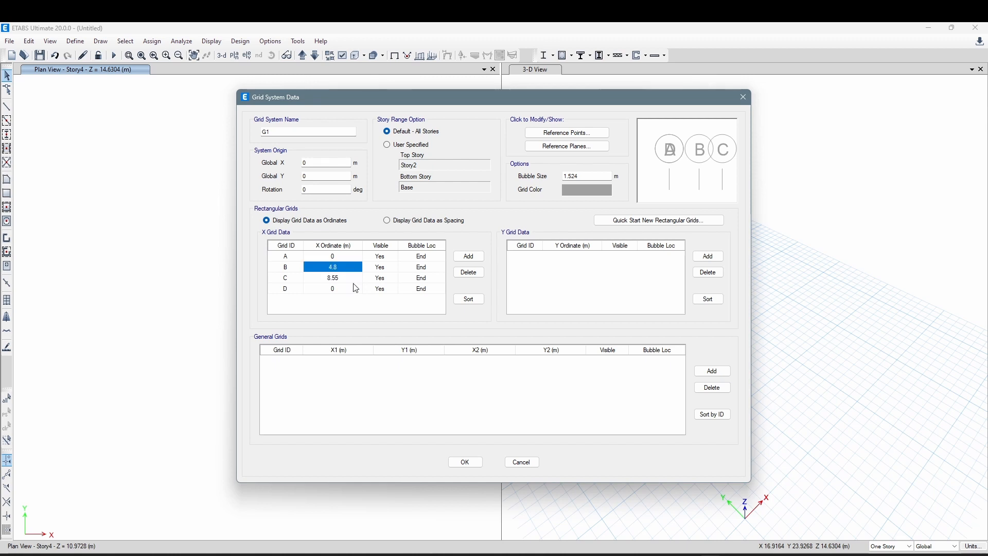
click(343, 281)
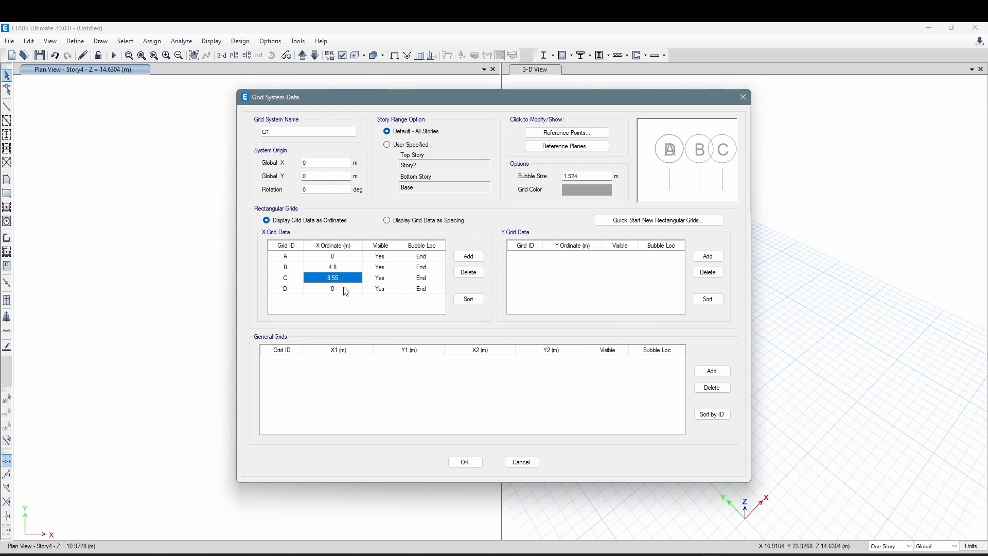
- Switch to EJERCICIOS EJEMPLO.dwg in AutoCAD and examine the spacing between axes C and D
click(342, 290)
mouse_move(682, 546)
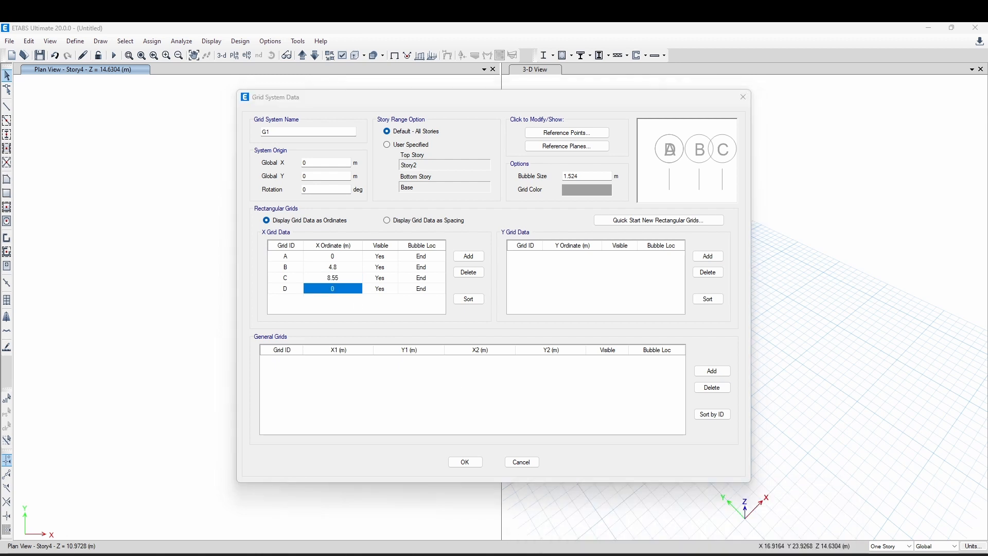
click(609, 492)
middle_drag(495, 281, 410, 286)
scroll(671, 285, up, 2)
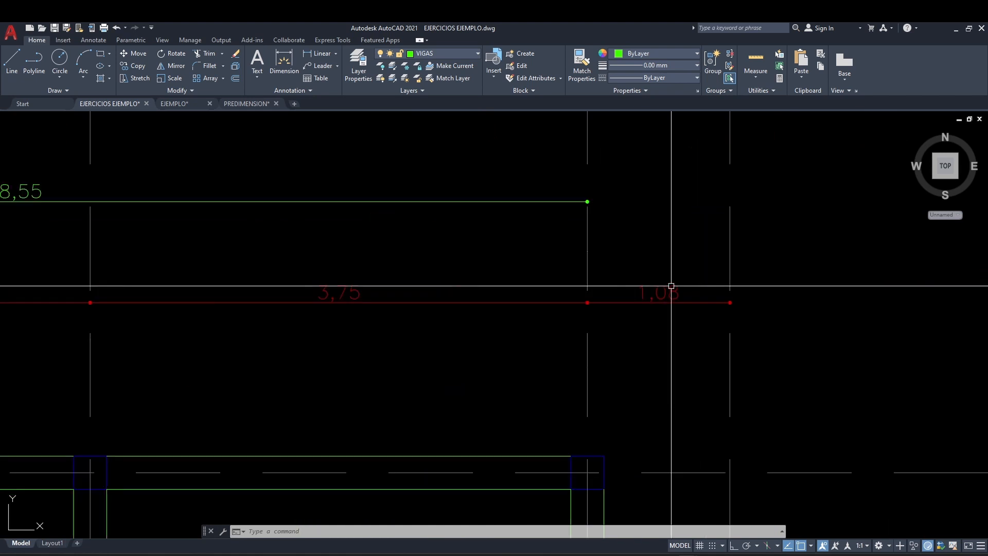
scroll(672, 371, down, 4)
scroll(715, 355, up, 6)
scroll(700, 310, down, 2)
middle_drag(694, 290, 649, 420)
middle_drag(679, 298, 704, 234)
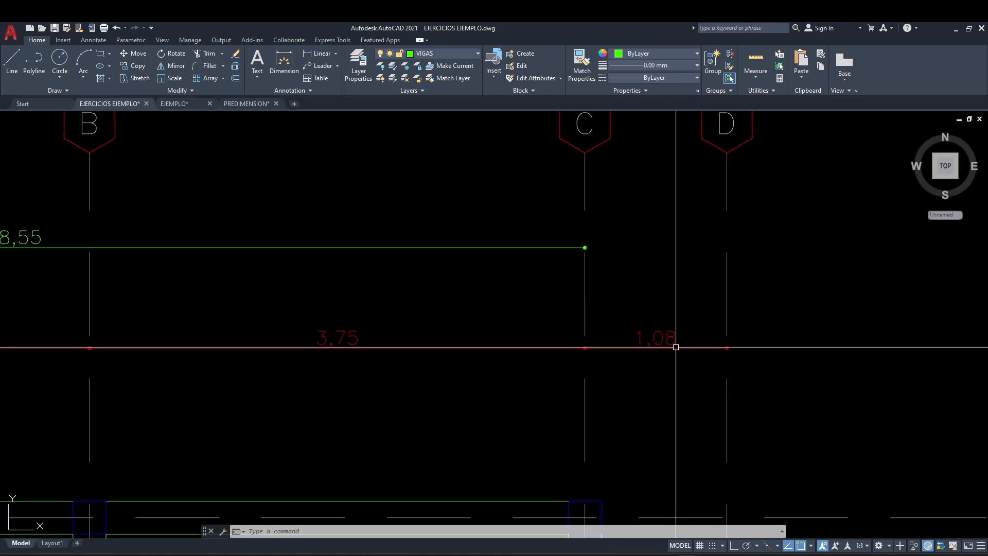
middle_drag(654, 360, 701, 351)
- Switch to ETABS and enter grid D's X ordinate as 8.55+1.08
click(710, 554)
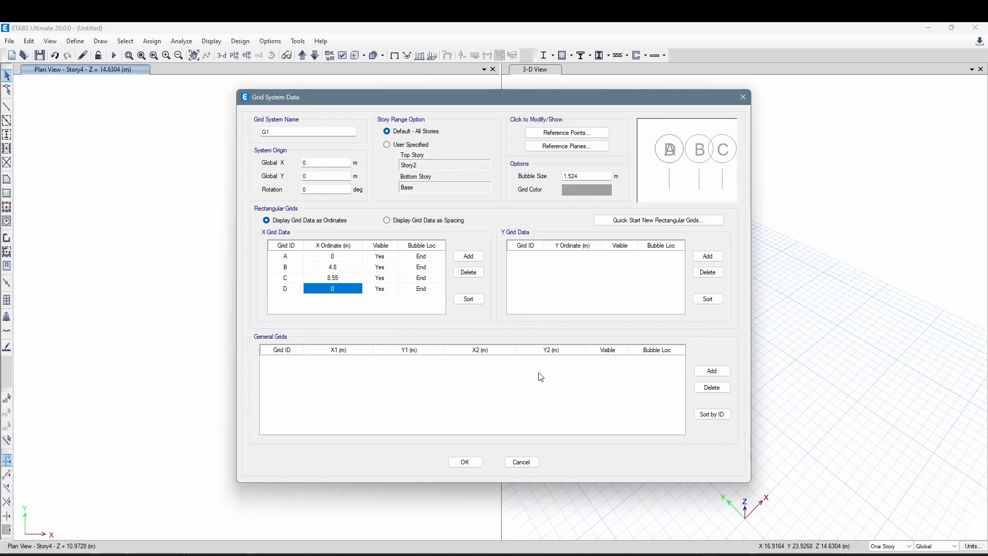
click(333, 288)
text(+1.08)
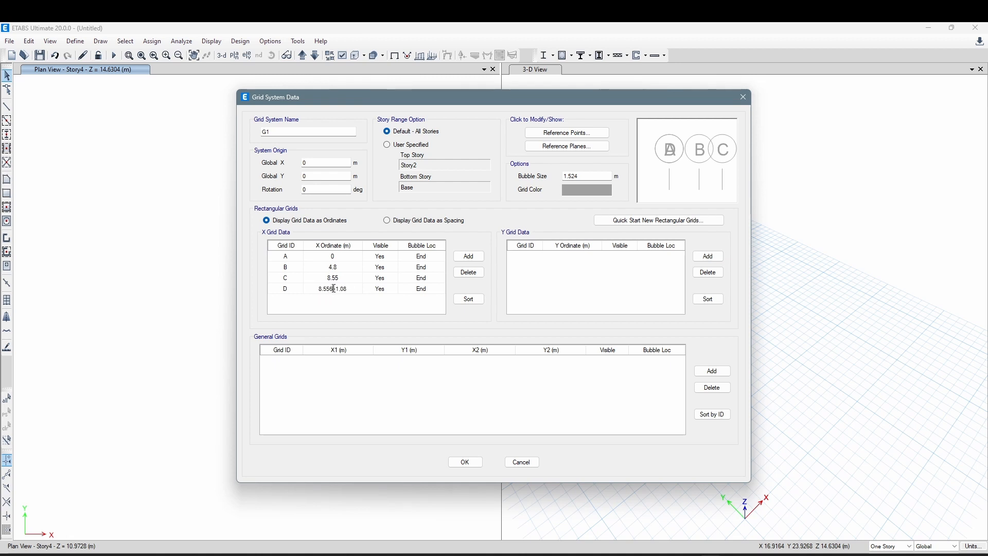
key(Return)
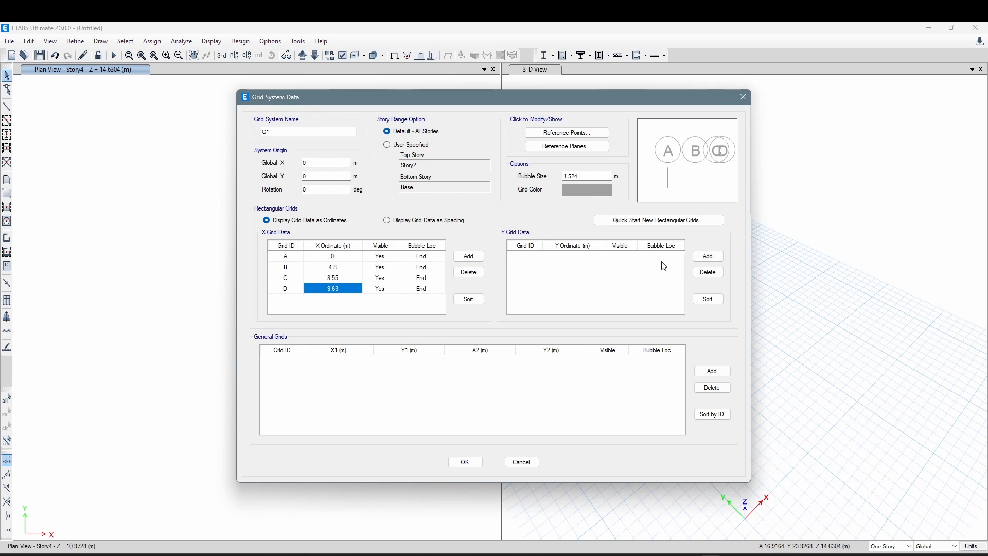
- Add four Y grid lines to grid system G1
click(713, 256)
click(716, 258)
click(716, 259)
click(716, 259)
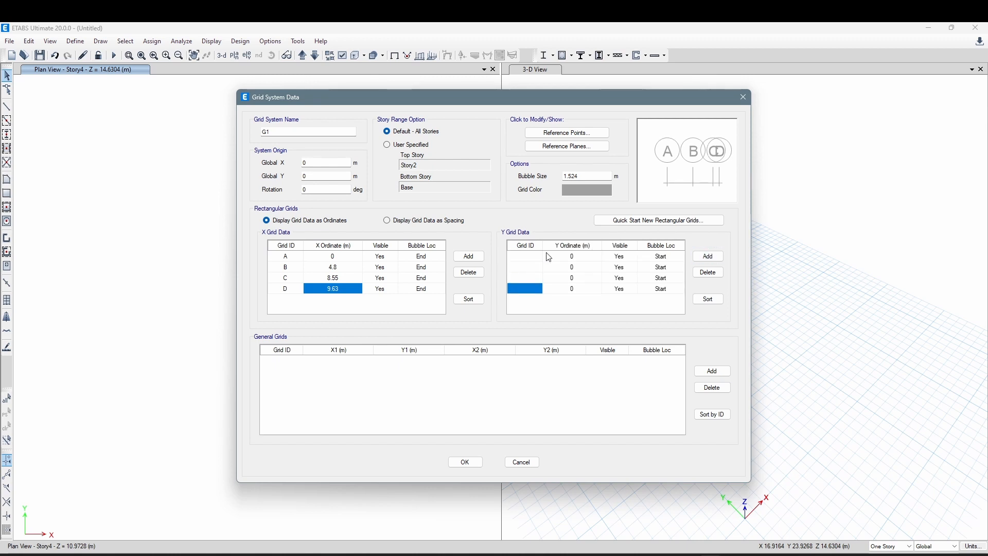
- Name the four Y grid lines 1, 2, 3 and 4
click(533, 260)
text(1)
click(534, 267)
text(2)
click(535, 278)
text(3)
click(532, 288)
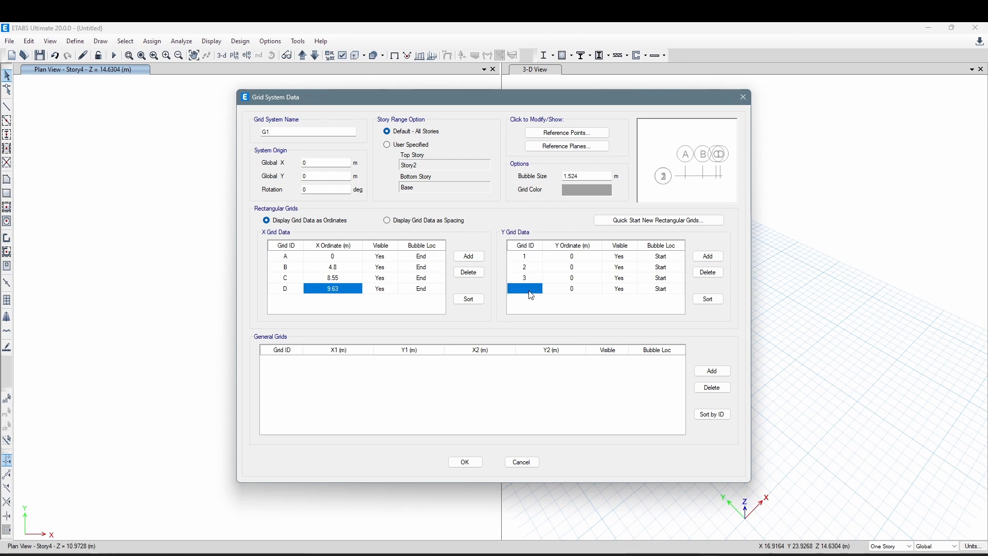
text(4)
click(534, 259)
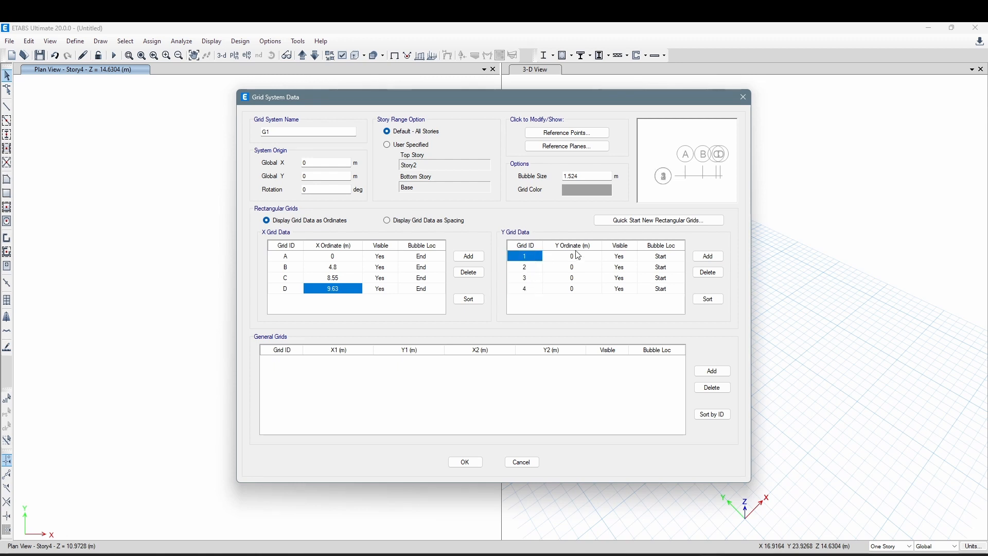
- Switch to EJERCICIOS EJEMPLO.dwg in AutoCAD and examine the spacing between numbered axes 1 and 2
click(581, 268)
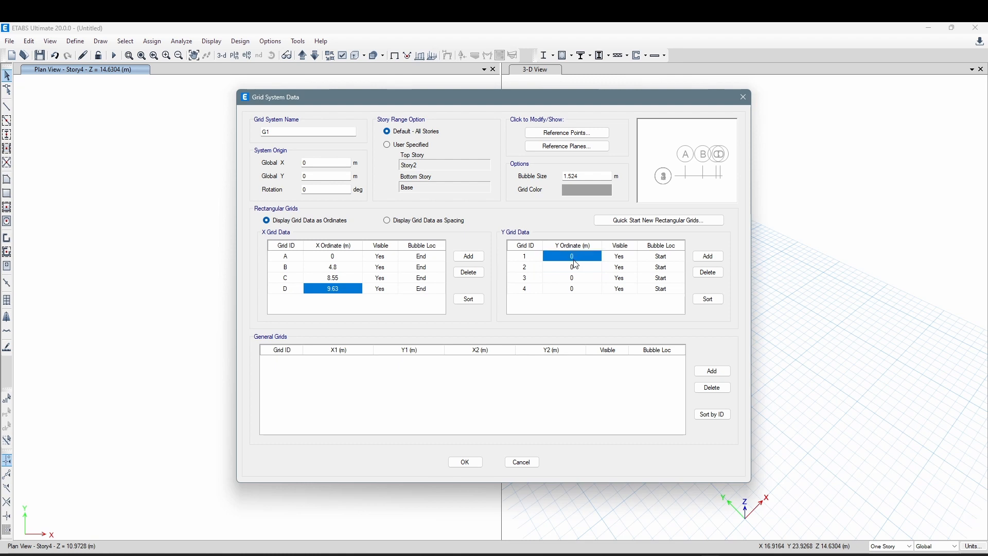
mouse_move(688, 554)
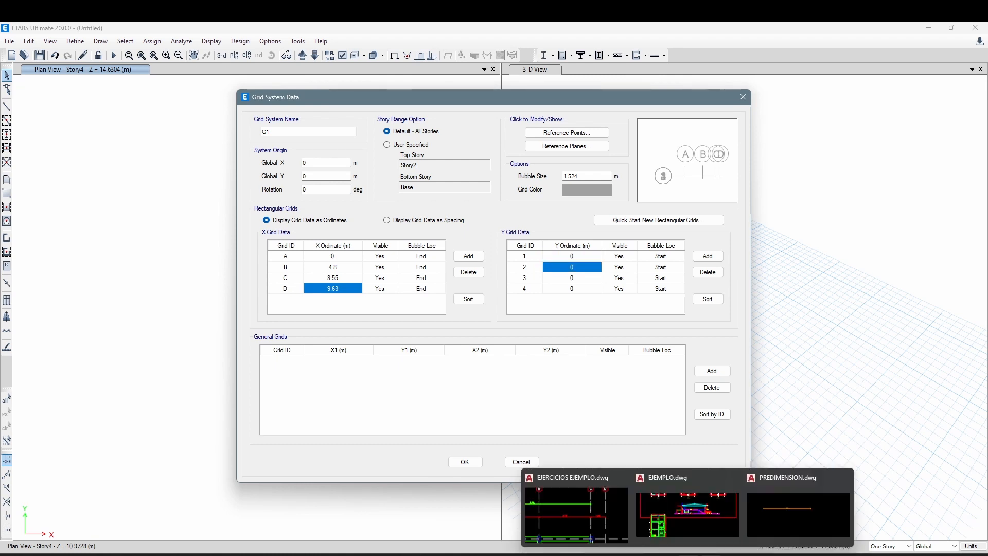
click(579, 513)
scroll(545, 397, down, 10)
middle_drag(546, 401, 504, 293)
scroll(343, 362, up, 6)
mouse_move(490, 356)
middle_down()
mouse_move(511, 233)
mouse_move(465, 316)
middle_up()
scroll(555, 355, up, 2)
mouse_move(558, 312)
middle_down()
mouse_move(521, 360)
mouse_move(499, 332)
middle_up()
scroll(503, 327, up, 2)
- Switch to ETABS and set grid 2's Y ordinate to 4.84 m
mouse_move(711, 554)
click(706, 512)
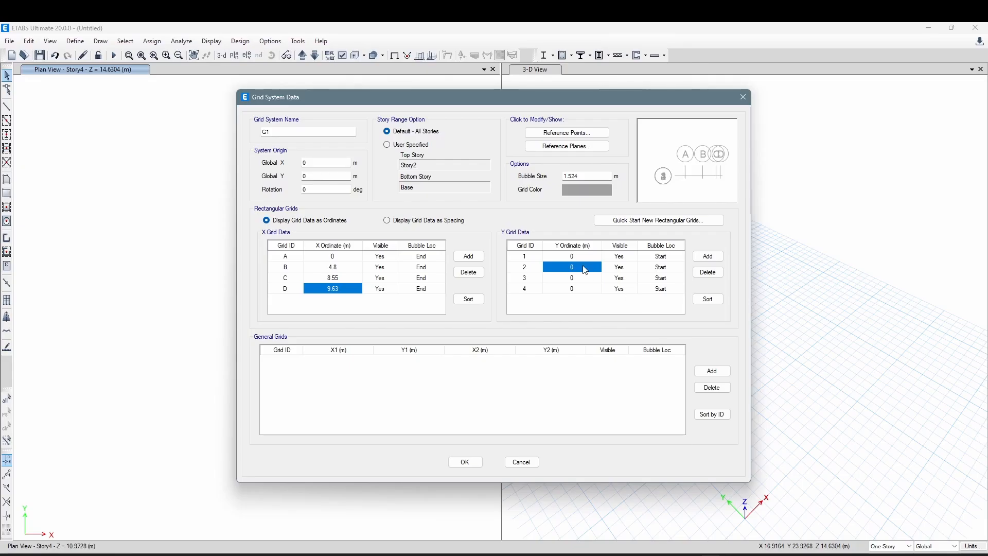
text(4.84)
click(587, 279)
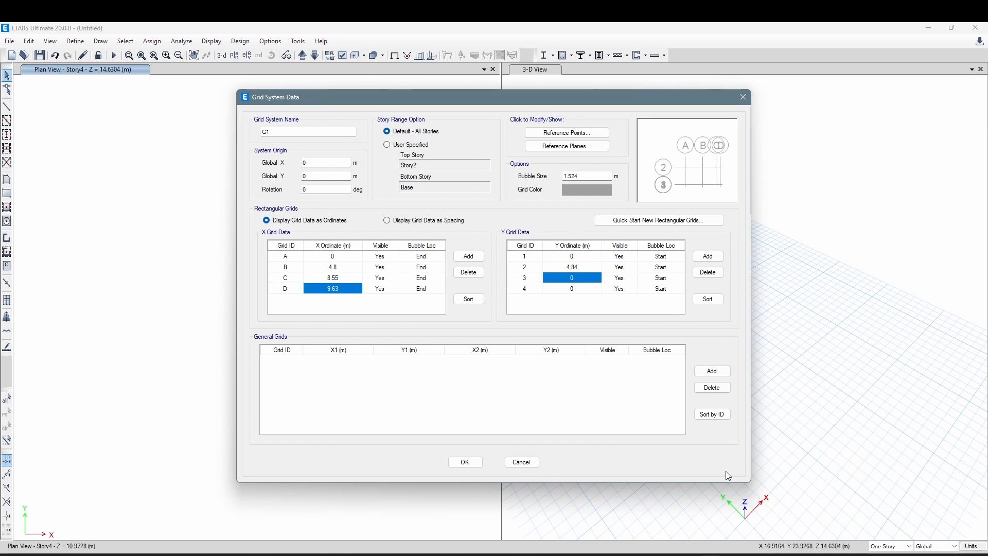
- Switch to EJERCICIOS EJEMPLO.dwg in AutoCAD and examine the spacing between numbered axes 2 and 3
mouse_move(688, 554)
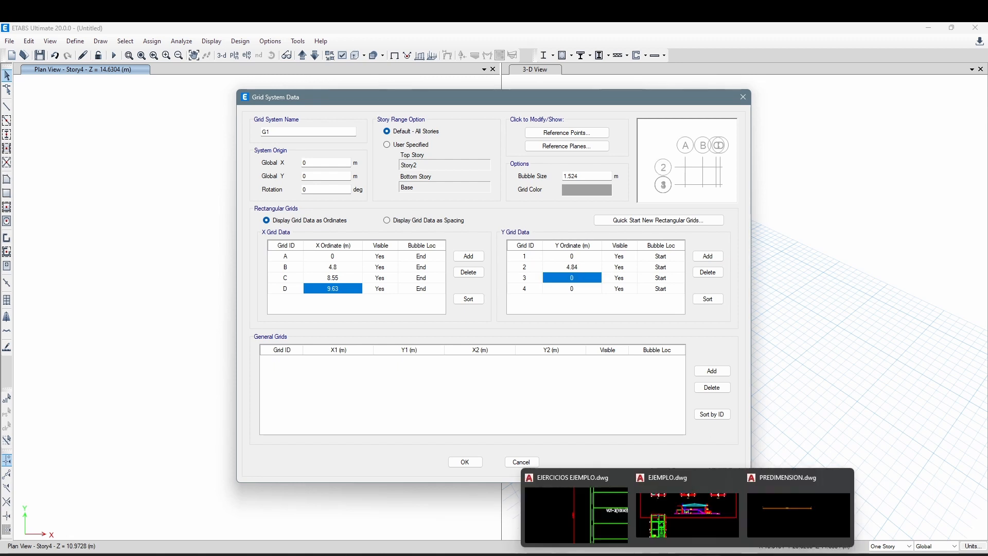
click(629, 533)
scroll(371, 375, up, 1)
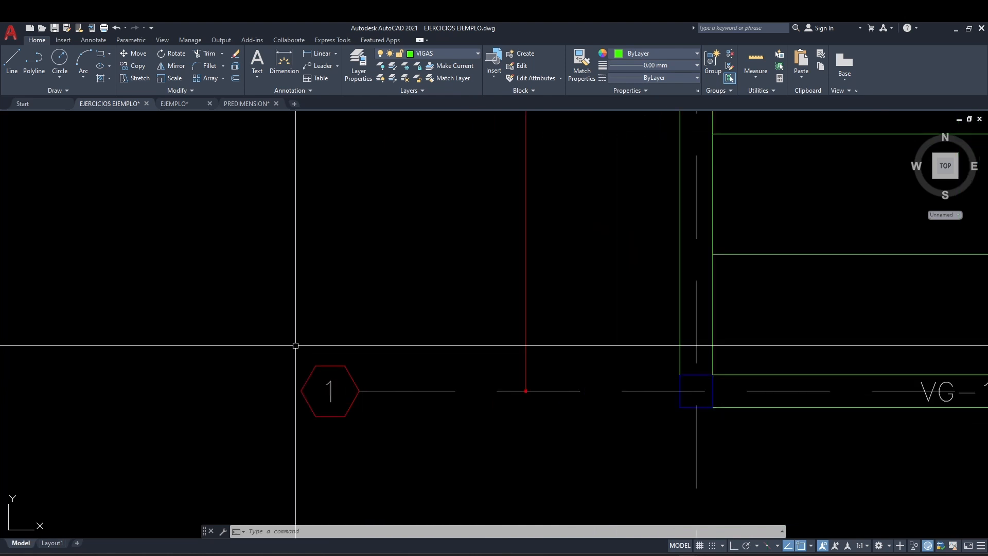
scroll(501, 325, down, 2)
middle_drag(499, 316, 500, 389)
scroll(521, 313, up, 2)
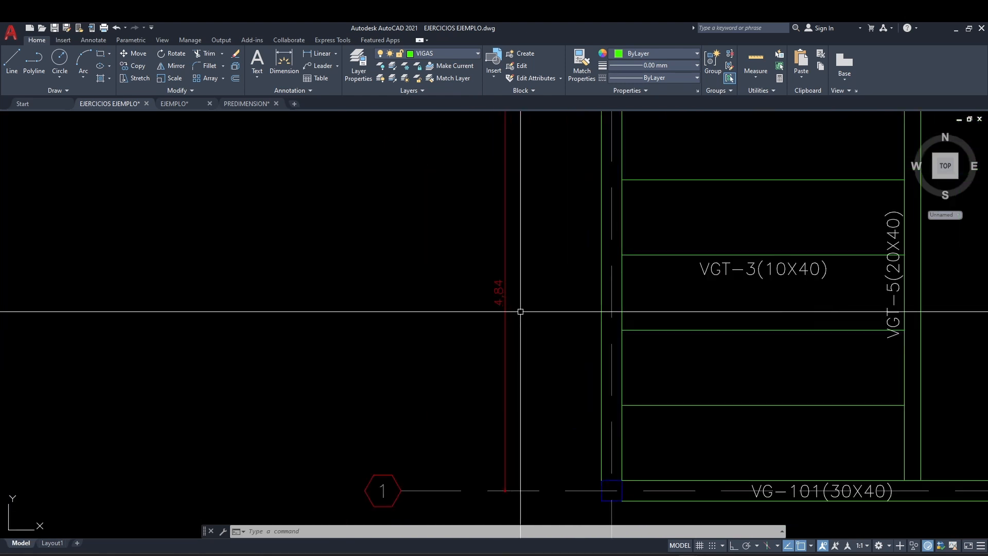
middle_drag(532, 201, 513, 343)
scroll(493, 213, up, 2)
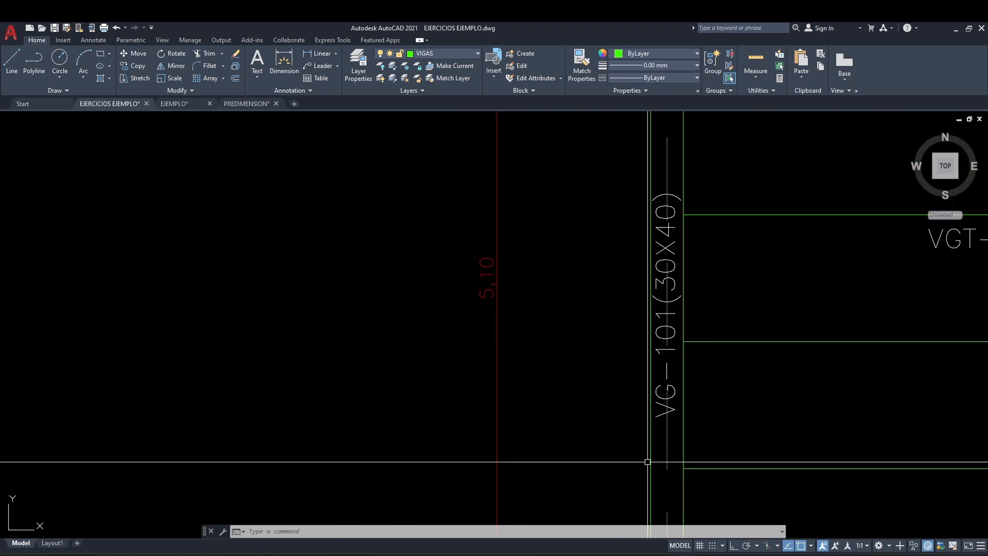
- Switch to ETABS and set grid 3's Y ordinate to 4.84+5.10, giving 9.94 m
mouse_move(705, 555)
click(709, 512)
click(566, 281)
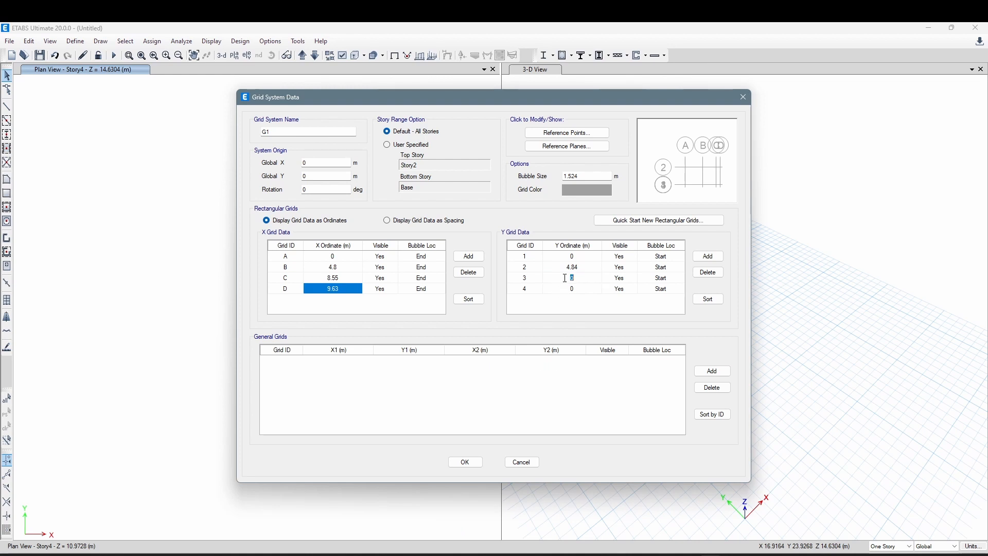
text(4.84+5.10)
click(577, 290)
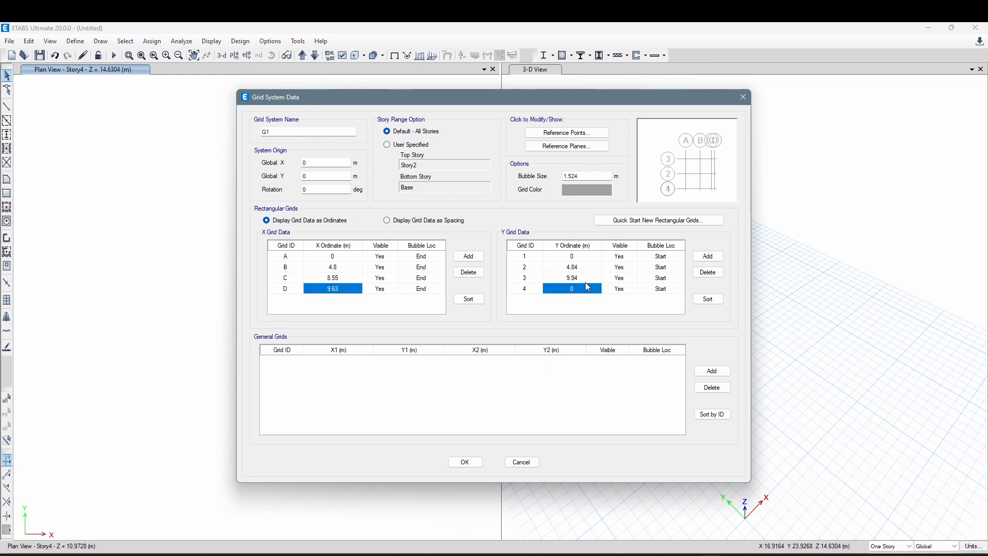
- Switch to EJERCICIOS EJEMPLO.dwg in AutoCAD and examine the spacing between numbered axes 3 and 4
click(693, 554)
click(588, 500)
scroll(542, 314, down, 4)
middle_drag(538, 310, 532, 483)
scroll(537, 238, up, 2)
scroll(537, 239, down, 2)
middle_drag(534, 250, 510, 325)
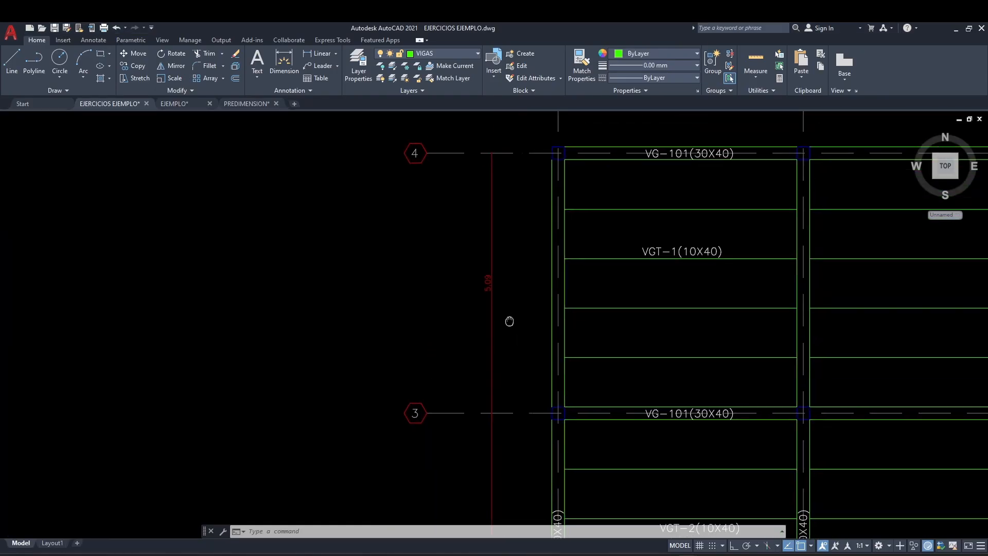
- Switch to ETABS, set grid 4's Y ordinate to 9.94+5.09, giving 15.03 m, and apply the story and grid data
mouse_move(711, 554)
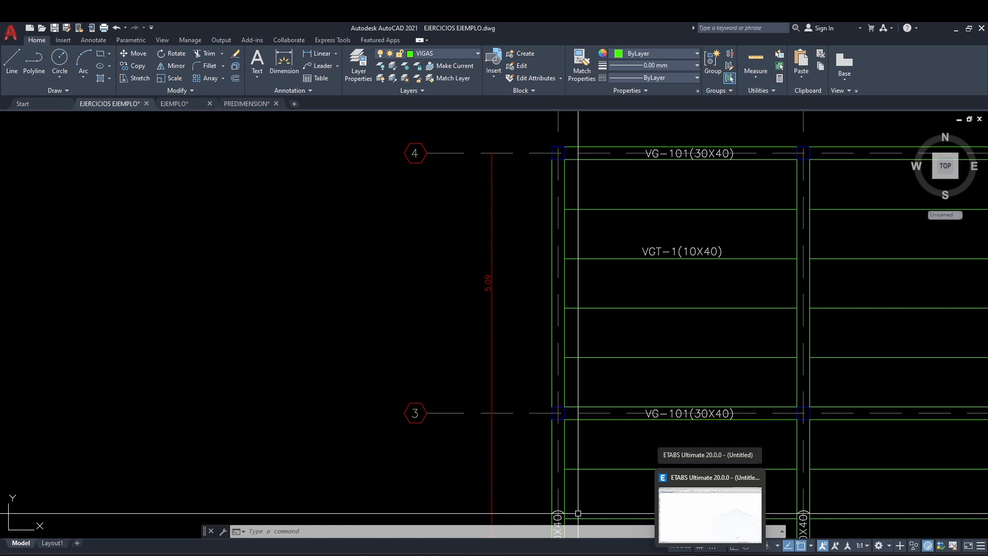
click(710, 515)
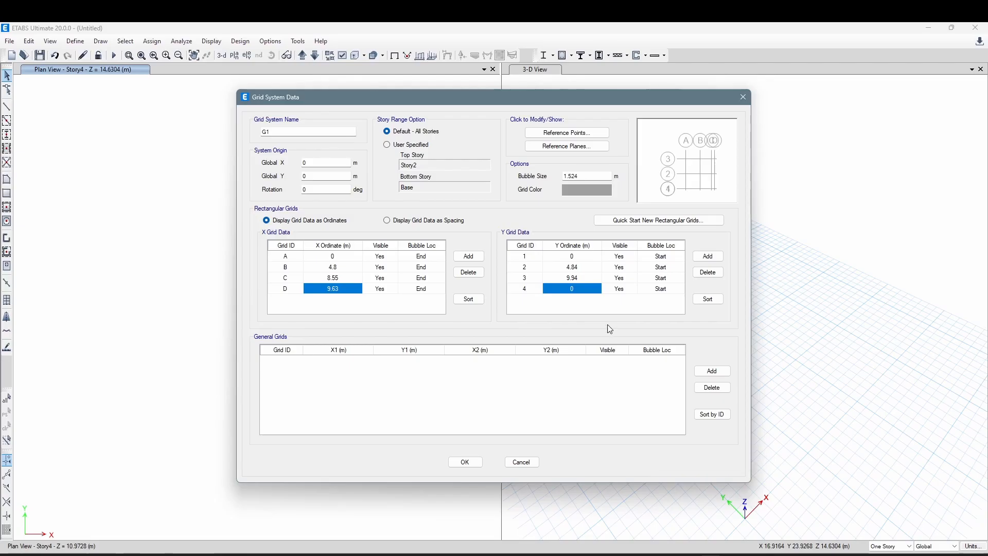
click(581, 288)
text(9.94+5.09)
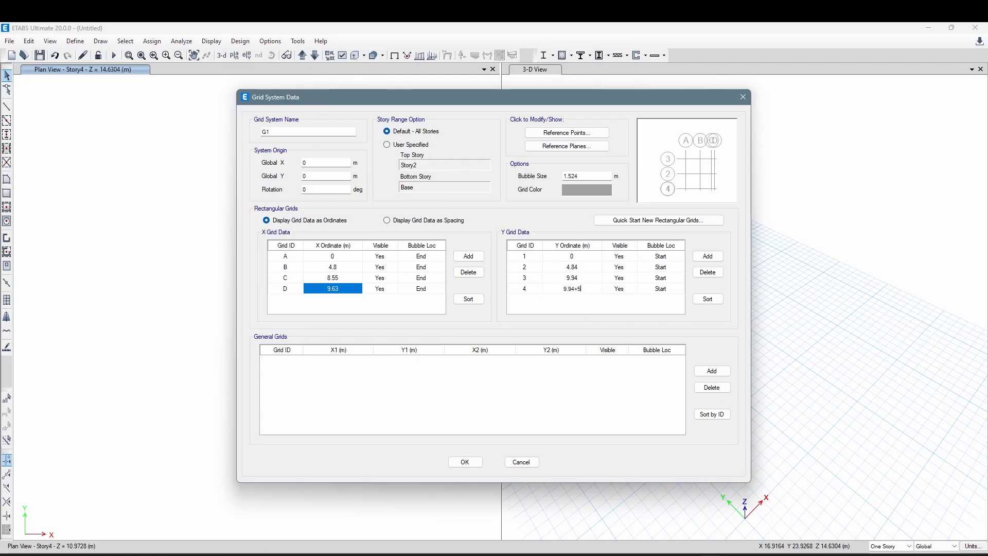
click(579, 278)
click(587, 293)
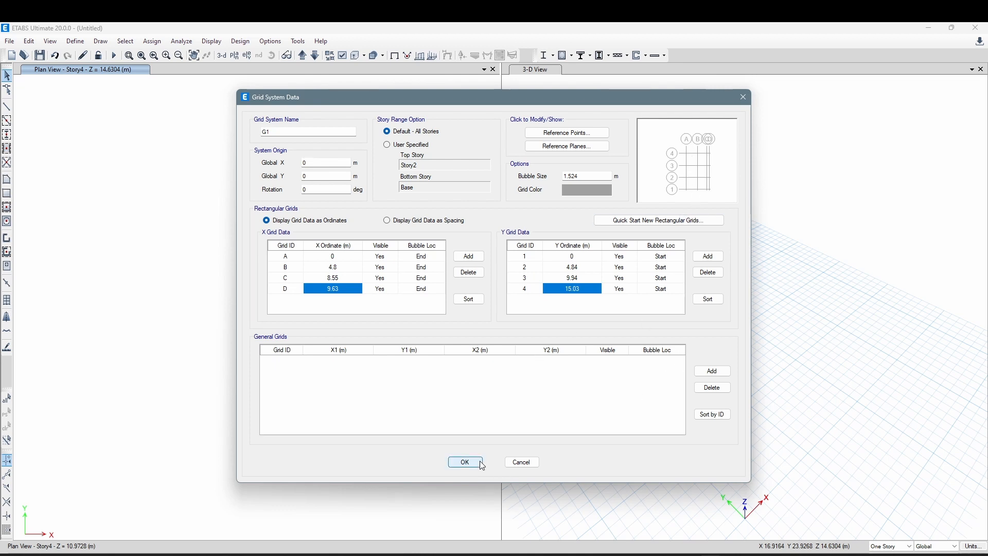
click(467, 463)
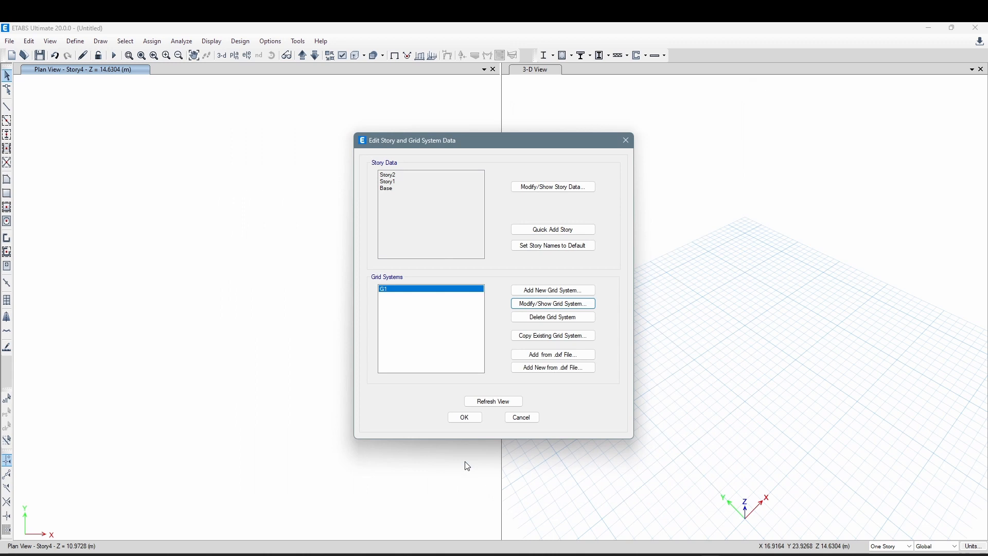
click(465, 411)
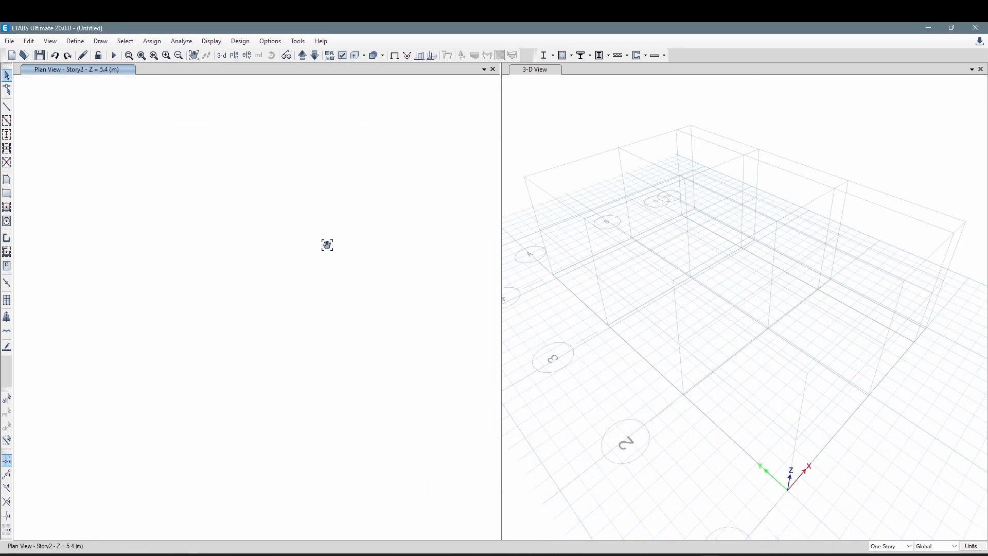
click(270, 40)
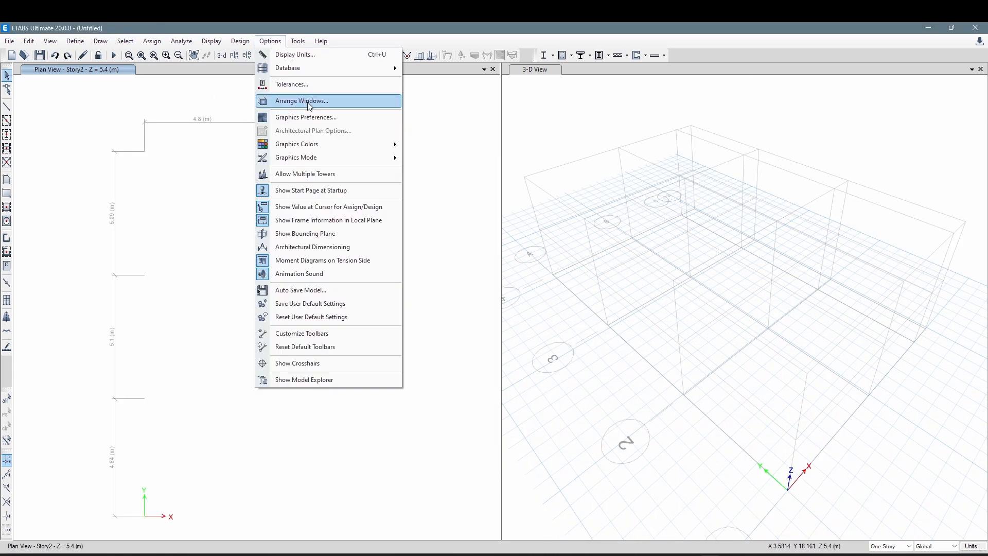
click(321, 117)
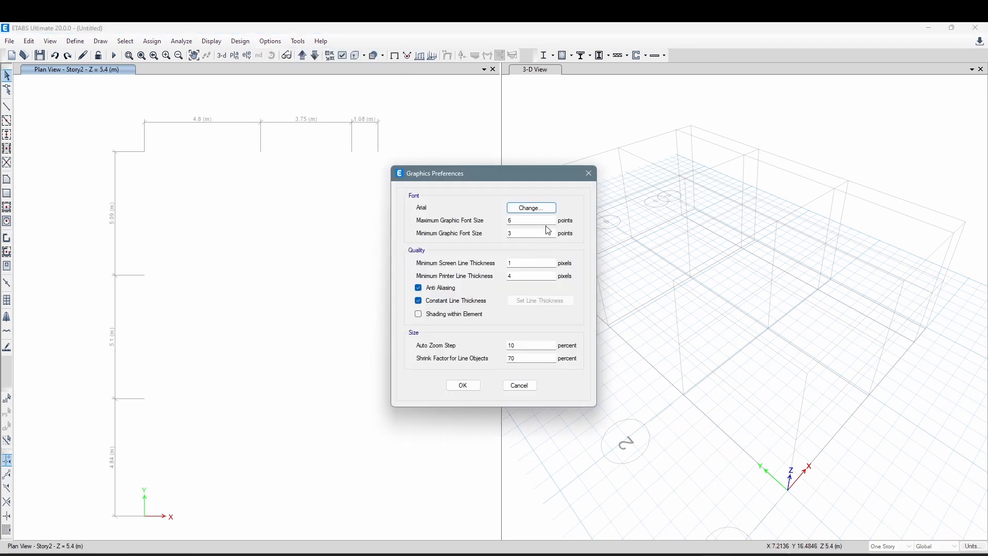
click(588, 172)
- Set the screen display colors to the Black Background scheme
click(271, 42)
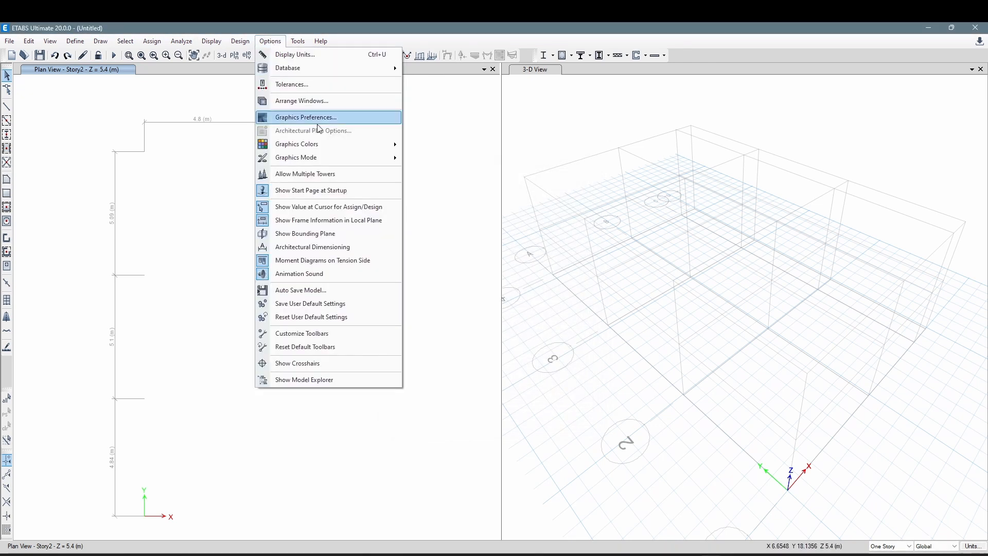
mouse_move(326, 148)
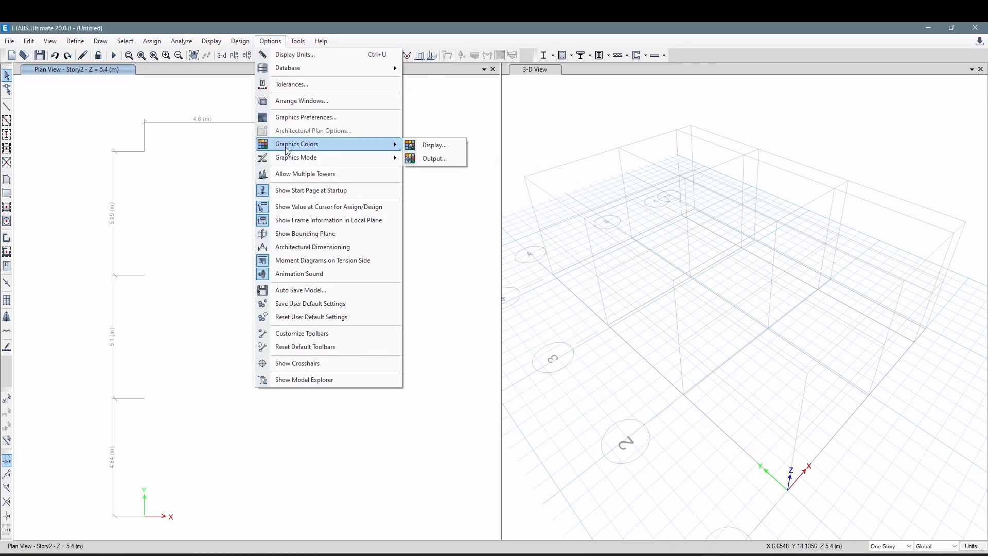
click(434, 145)
click(662, 319)
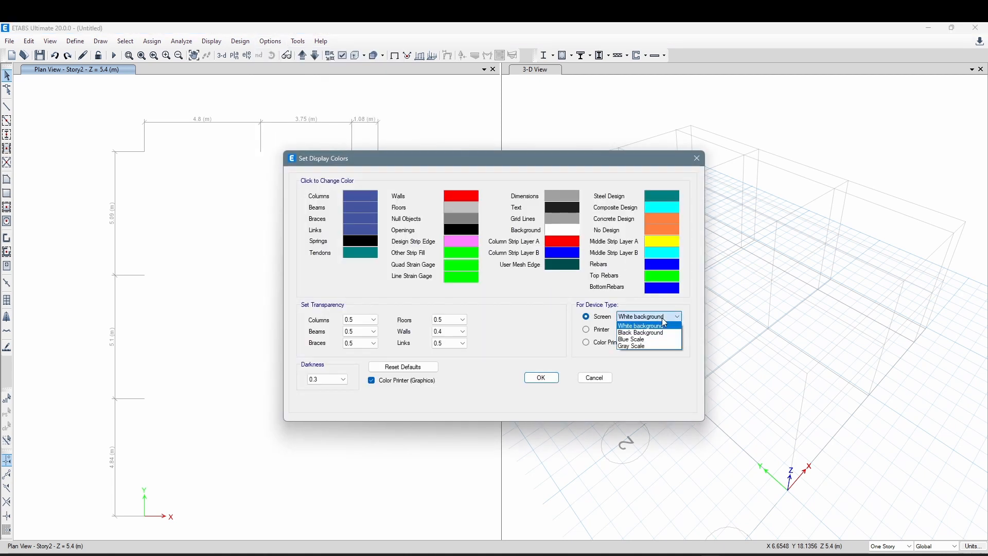
click(650, 332)
click(552, 381)
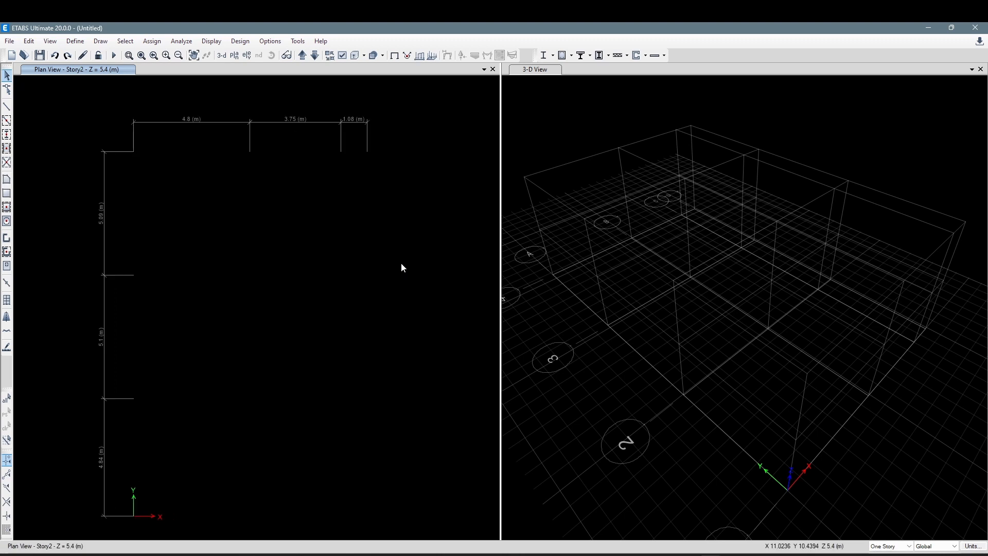
middle_drag(400, 262, 404, 263)
middle_drag(266, 257, 256, 251)
middle_drag(348, 350, 345, 344)
middle_drag(378, 189, 371, 170)
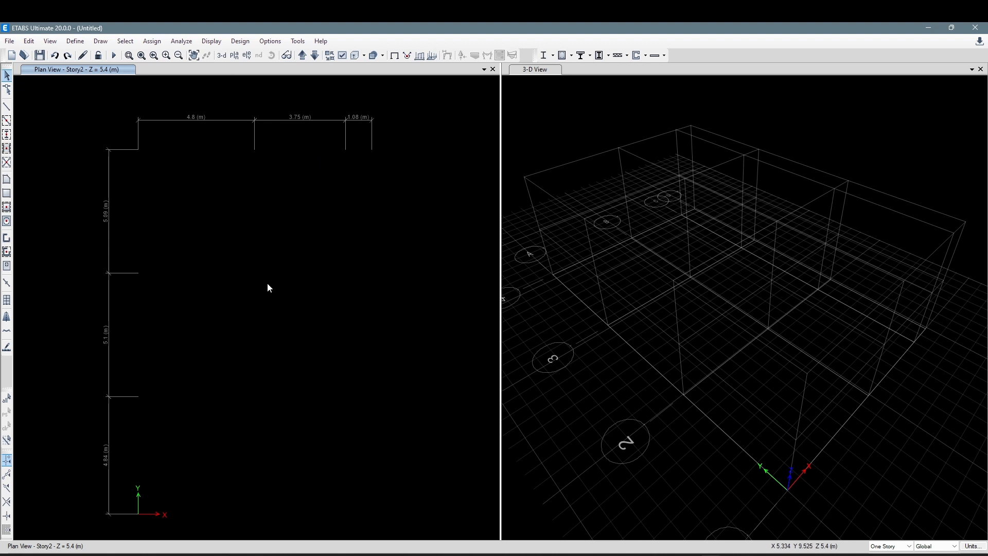
middle_drag(295, 270, 293, 264)
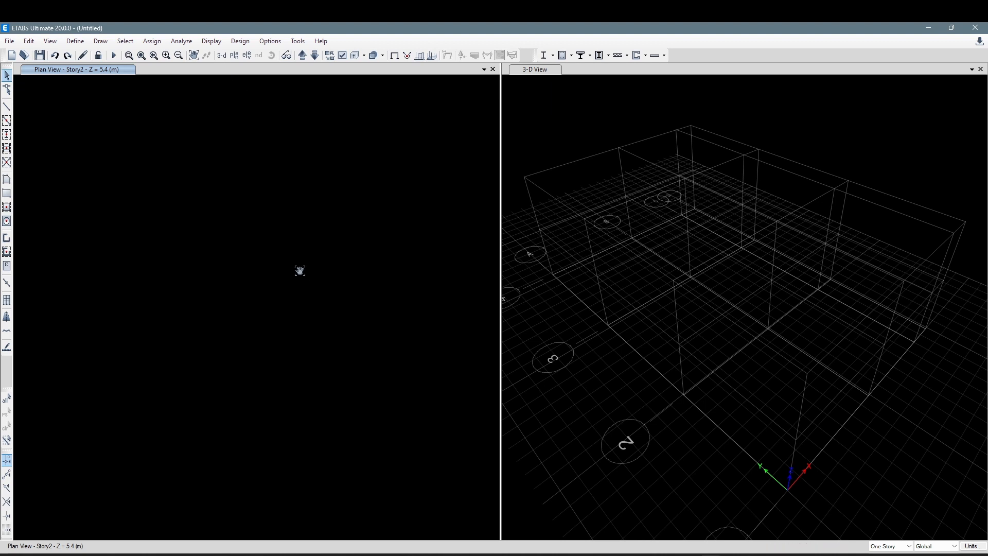
- Switch the plan window to a 3-D view and back to the Story2 plan view to redraw the grid
click(221, 56)
click(234, 58)
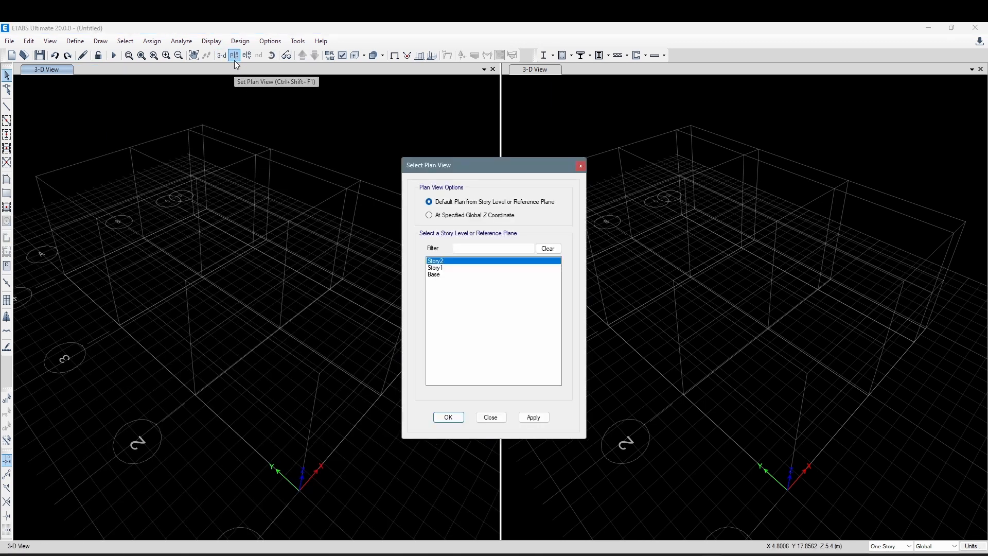
click(449, 274)
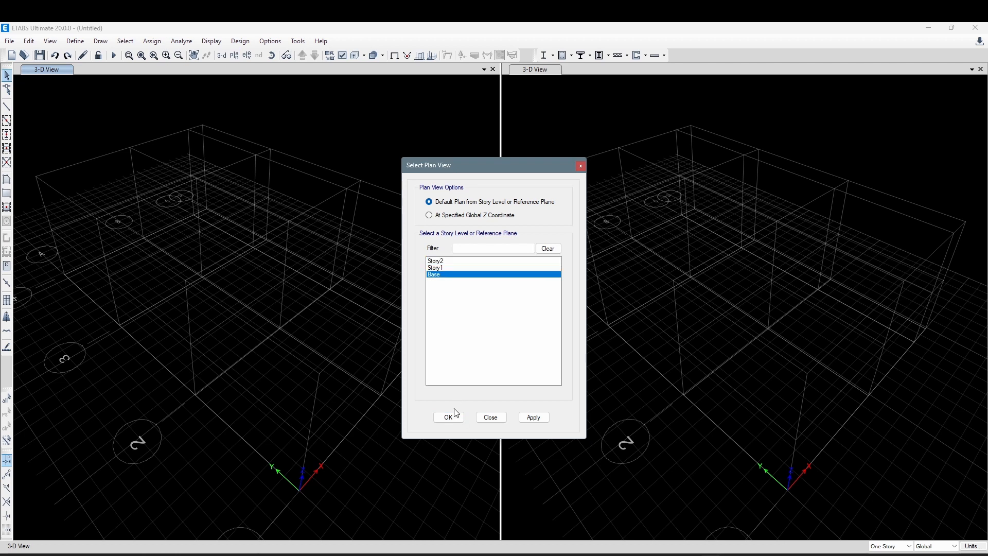
click(450, 262)
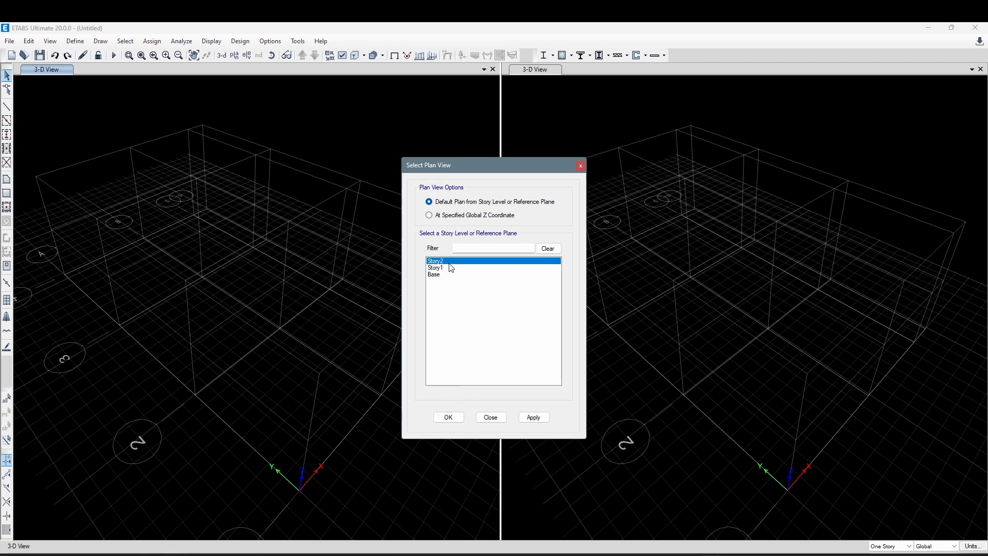
click(452, 417)
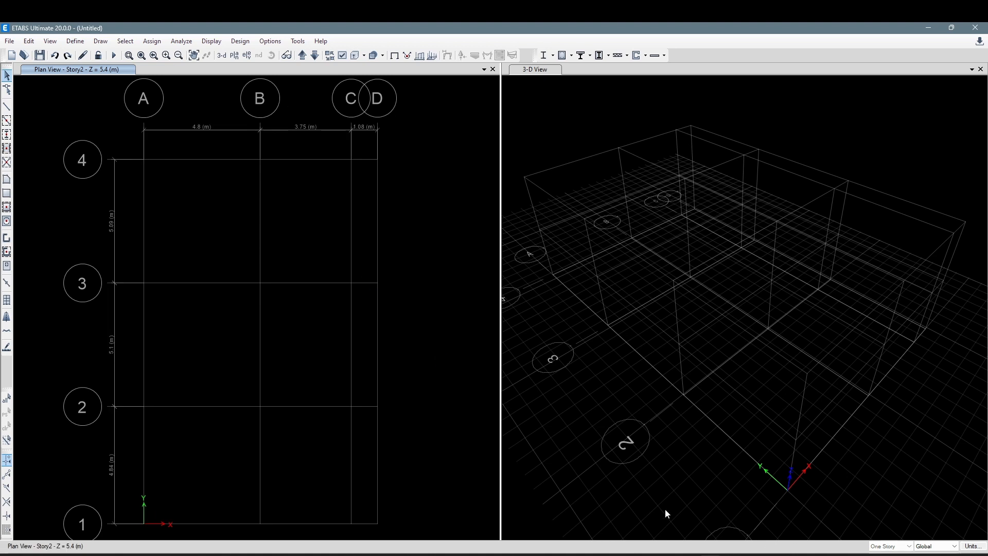
- Examine the two-story grid in the 3-D view from different angles and return to the plan view
click(771, 382)
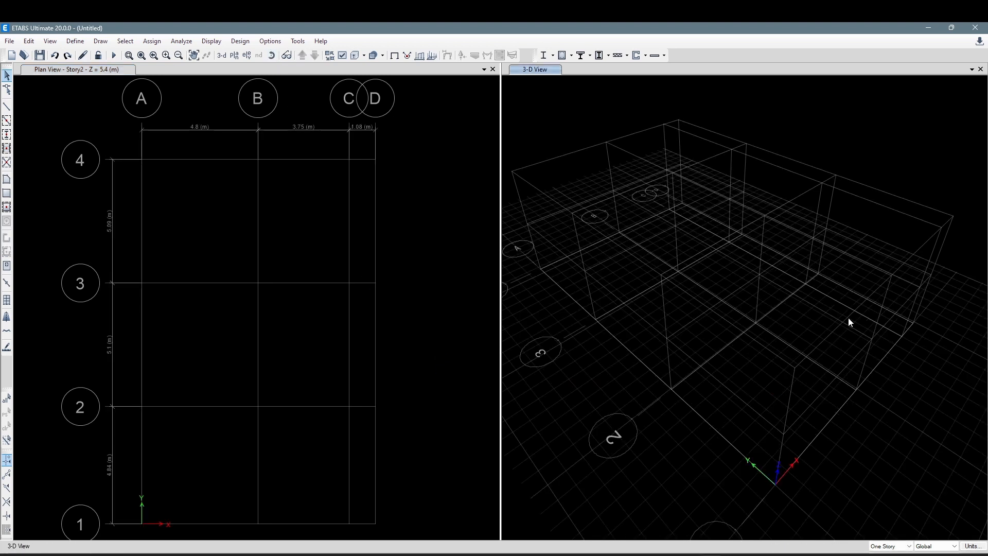
middle_drag(820, 251, 835, 251)
scroll(643, 234, down, 5)
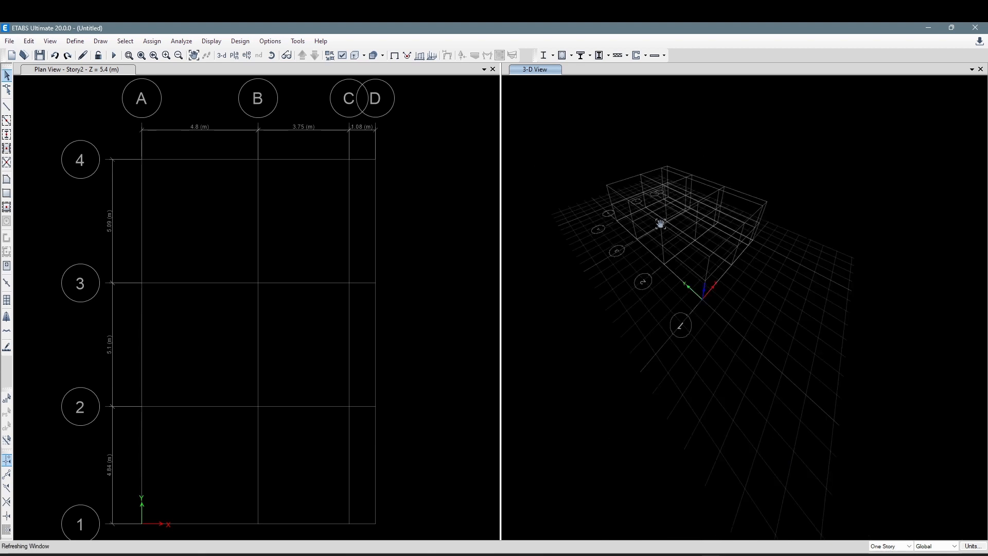
scroll(690, 221, up, 6)
scroll(724, 293, down, 2)
mouse_move(723, 294)
middle_down()
mouse_move(734, 297)
mouse_move(728, 286)
middle_up()
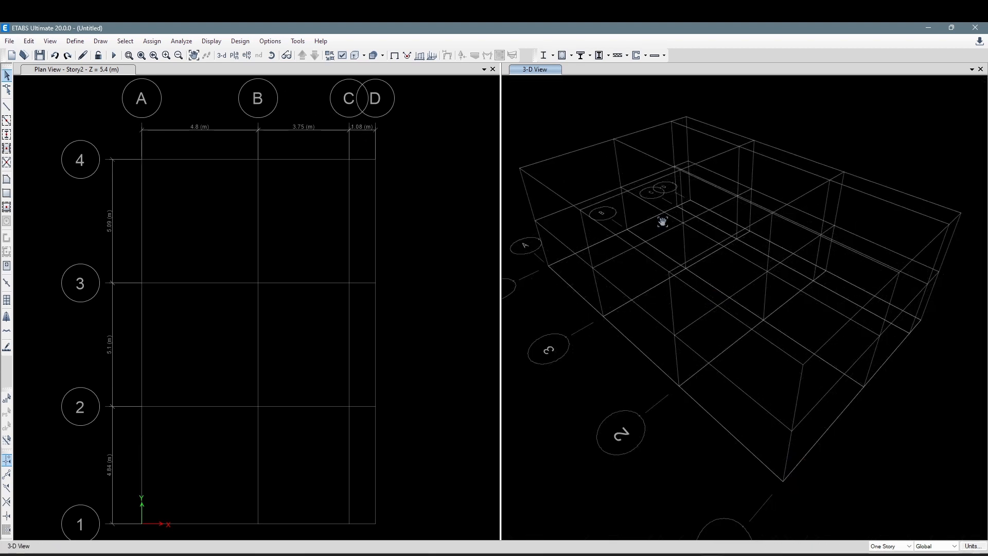
click(272, 55)
mouse_move(763, 347)
mouse_down()
mouse_move(743, 287)
mouse_move(761, 271)
mouse_move(793, 294)
mouse_move(722, 297)
mouse_move(666, 275)
mouse_move(638, 302)
mouse_move(749, 296)
mouse_move(755, 334)
mouse_up()
middle_drag(773, 372, 764, 353)
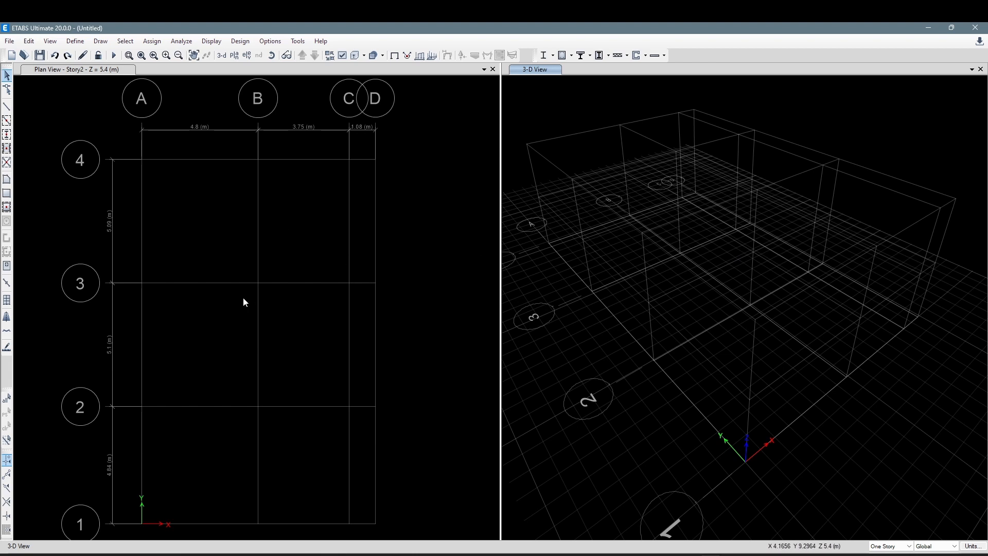
click(260, 288)
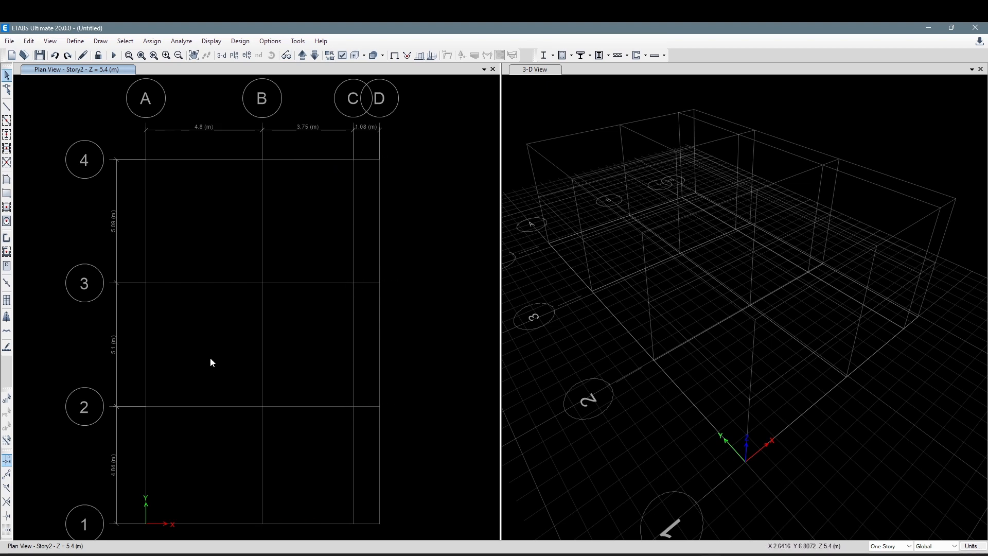
- Switch to the PLANTILLA PROCEDIMIENTOS presentation in PowerPoint and highlight "Definir unidades" and "Crear sistema de ejes" in yellow
click(688, 515)
click(290, 243)
click(474, 246)
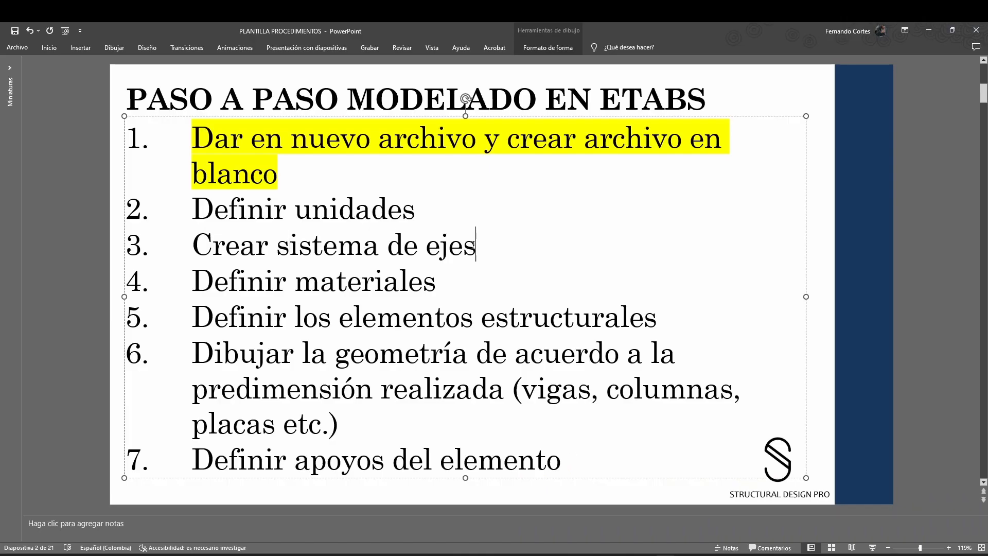
drag(474, 246, 195, 211)
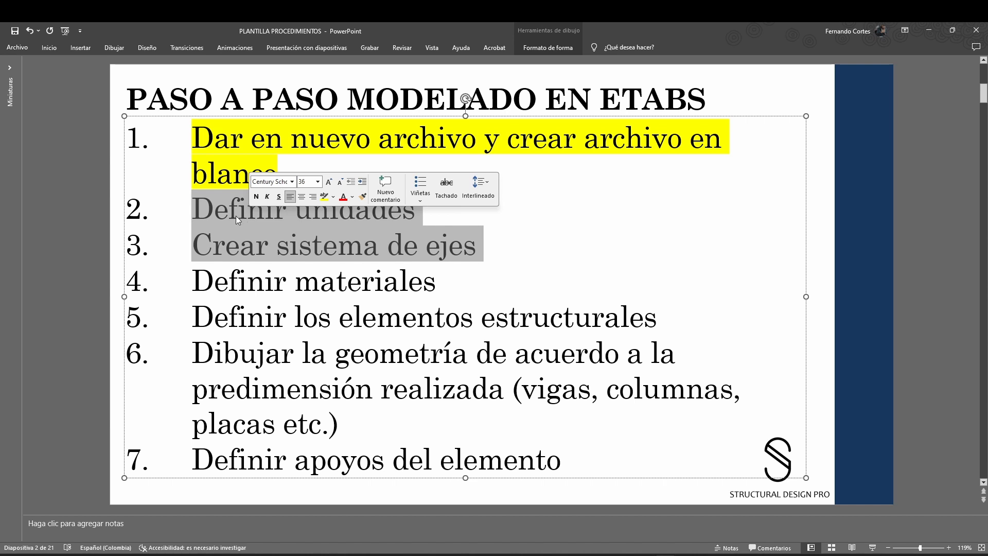
double_click(49, 47)
click(292, 83)
drag(452, 315, 274, 340)
key(ctrl+d)
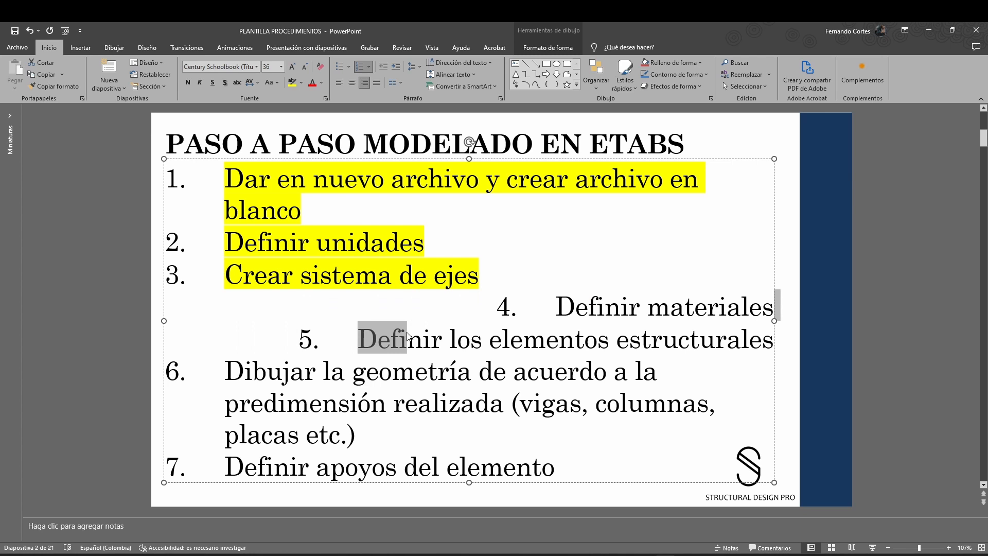
key(ctrl+z)
click(443, 307)
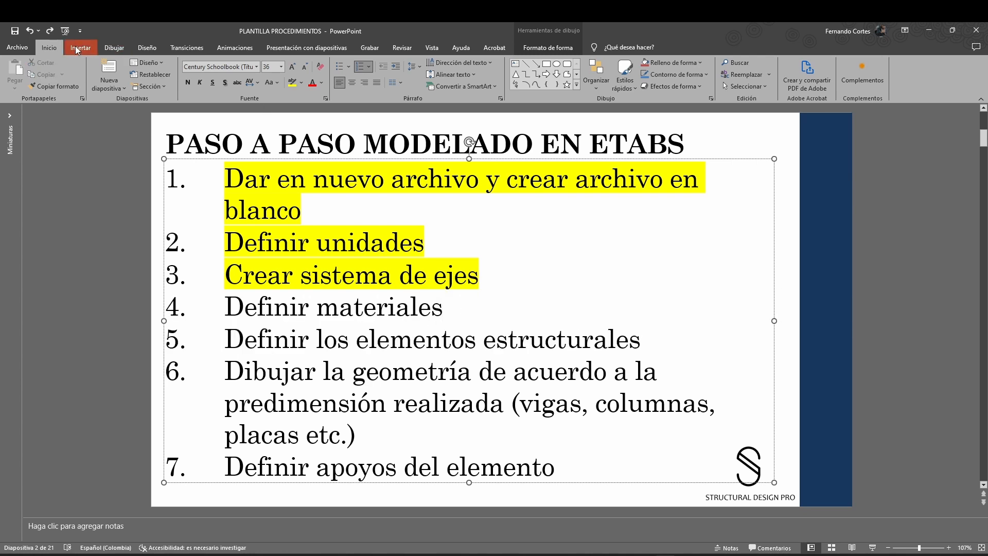
double_click(51, 45)
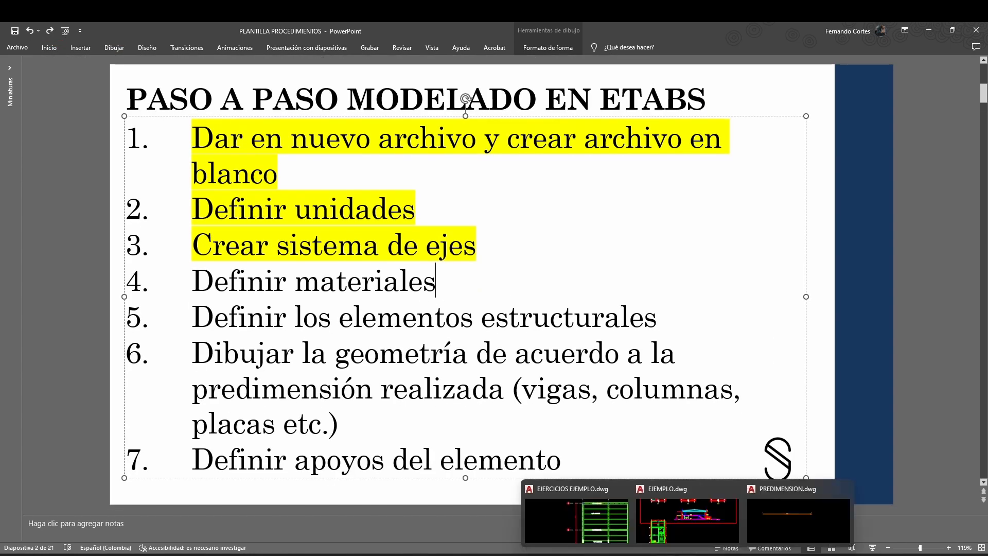
- Switch to ETABS, open the material definitions and start a copy of the 4000Psi concrete named CONC21
click(688, 555)
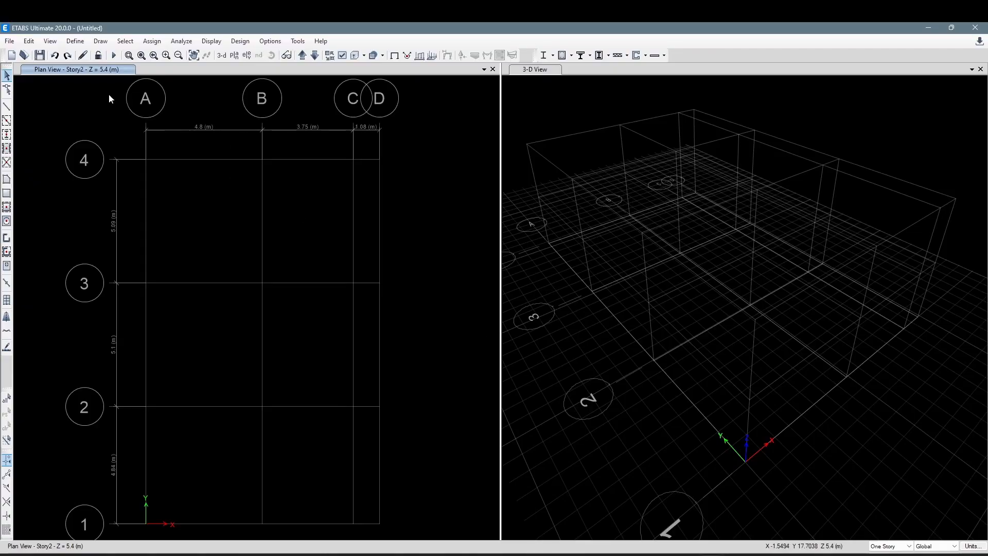
click(75, 45)
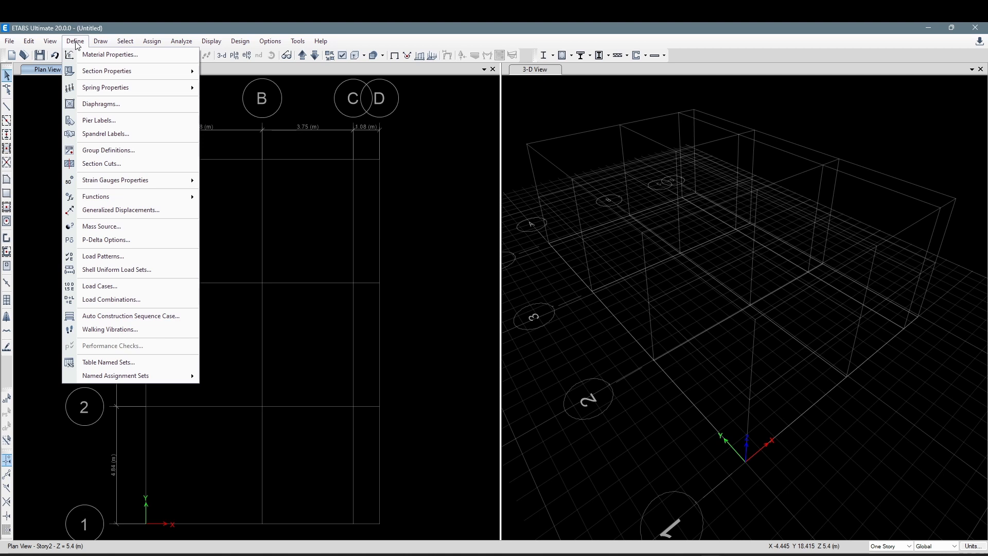
click(90, 59)
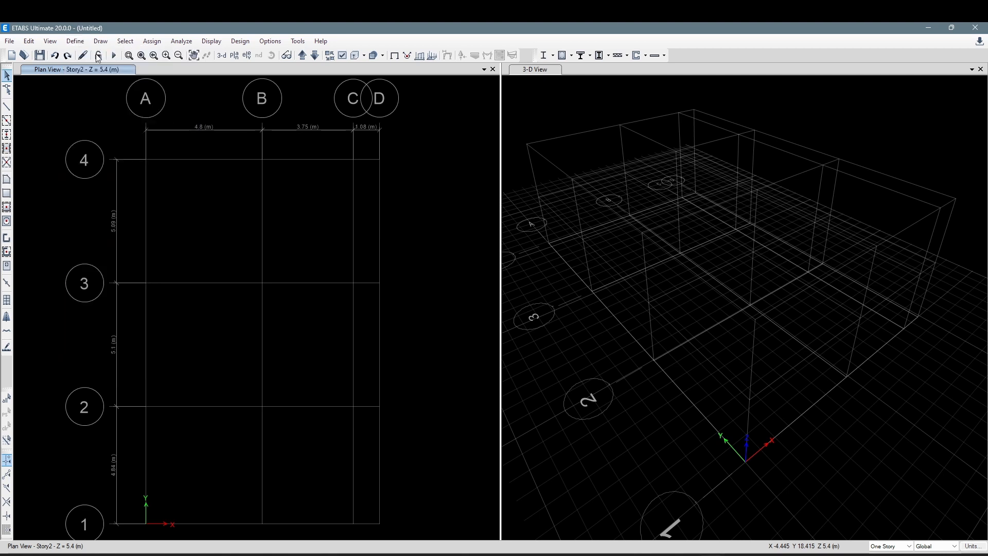
click(422, 243)
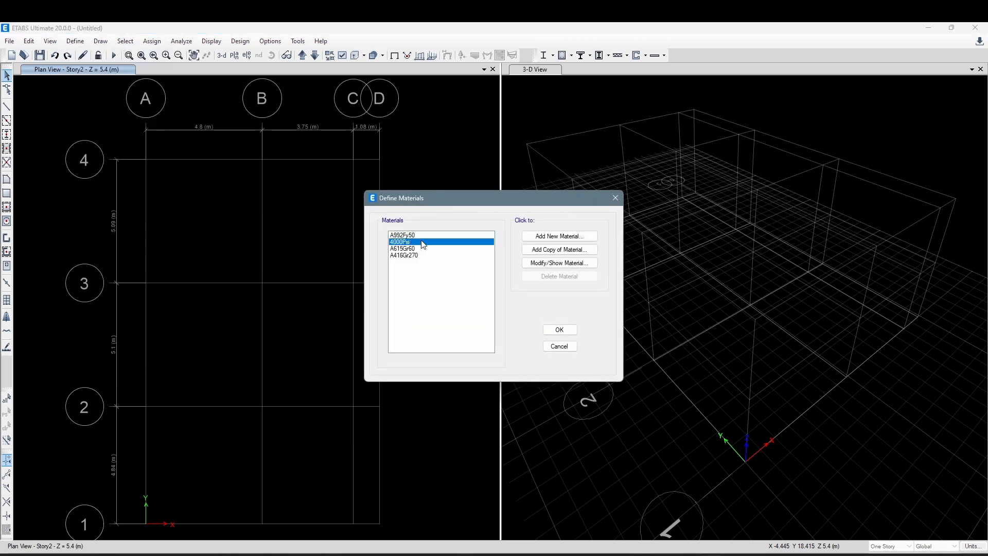
click(564, 251)
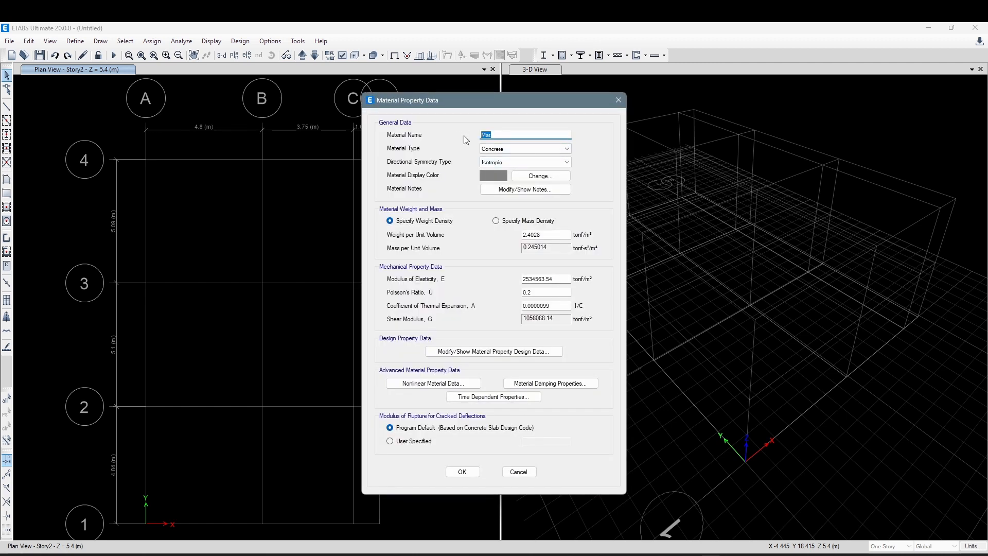
text(CON)
- Switch to the PLANTILLA PROCEDIMIENTOS presentation in PowerPoint and review the concrete f'c and Ec values on the MATERIALES slide
click(686, 554)
scroll(536, 333, down, 1)
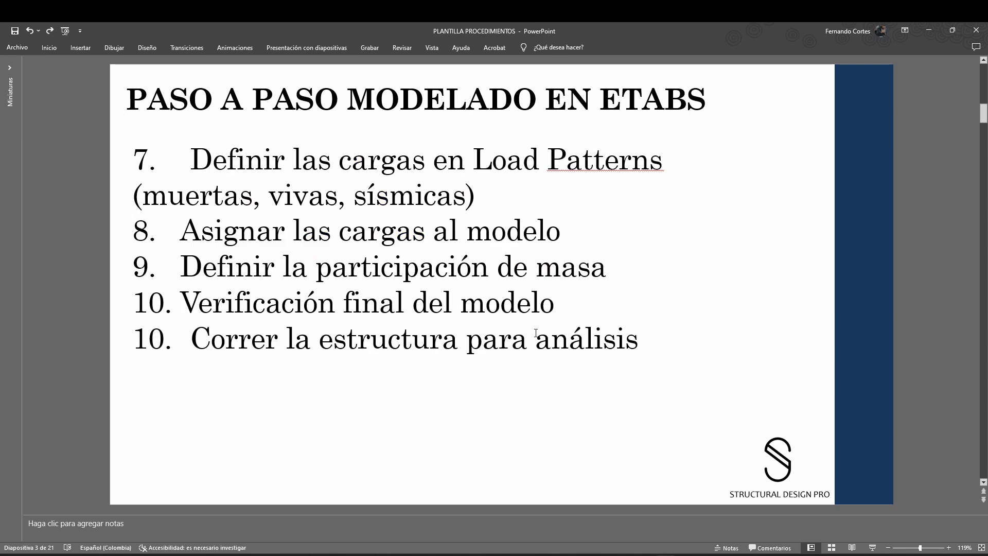
scroll(536, 334, down, 1)
click(356, 220)
click(374, 111)
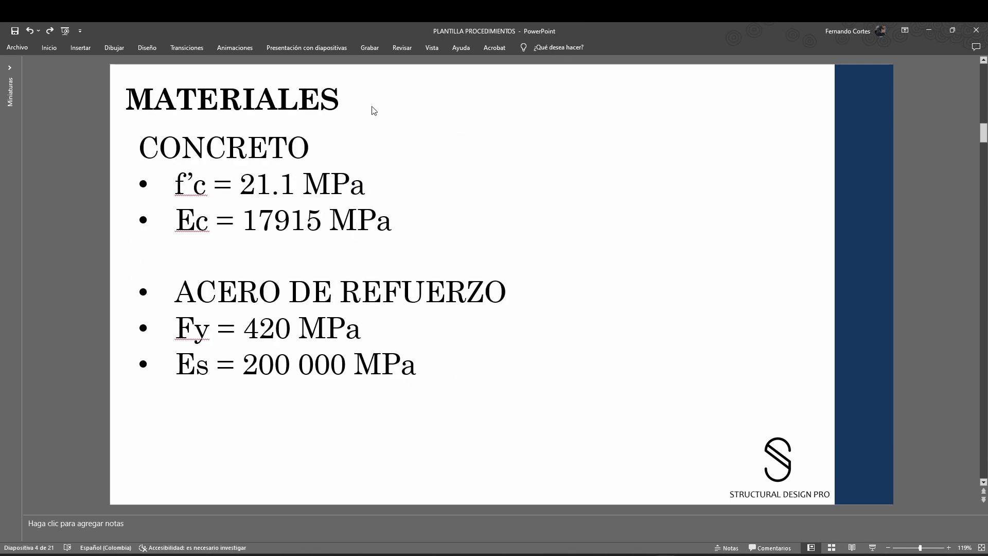
click(285, 158)
click(294, 186)
drag(400, 217, 240, 184)
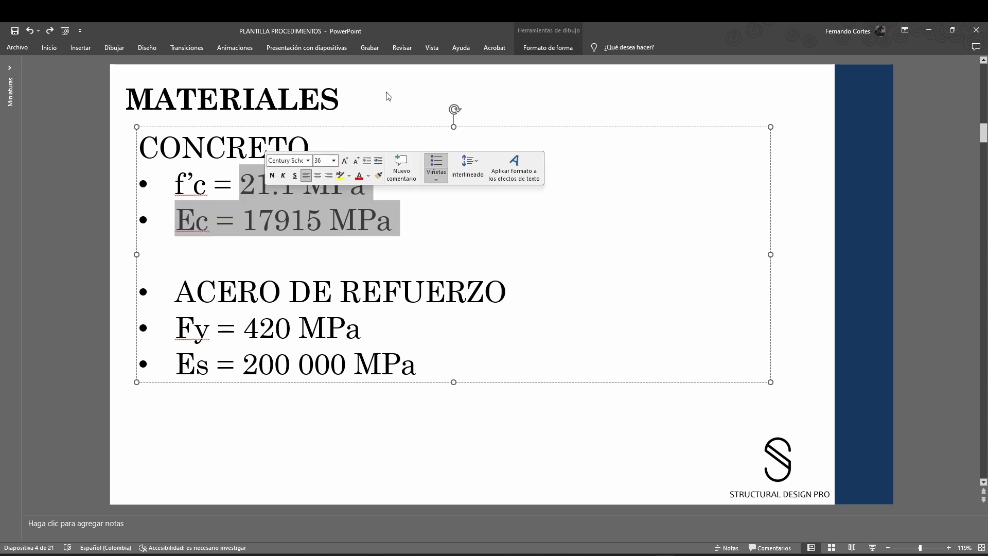
click(387, 96)
click(234, 222)
drag(178, 222, 322, 223)
click(320, 223)
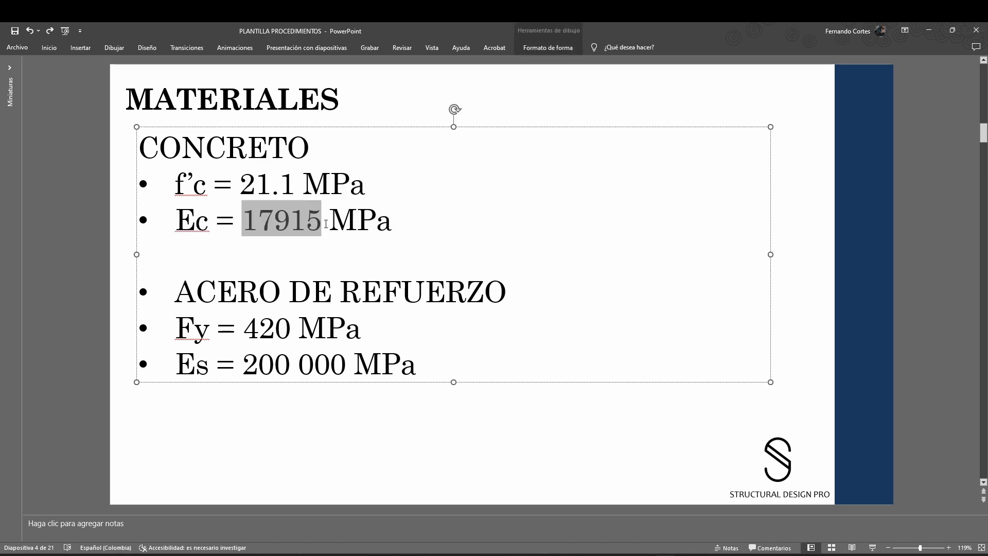
click(403, 111)
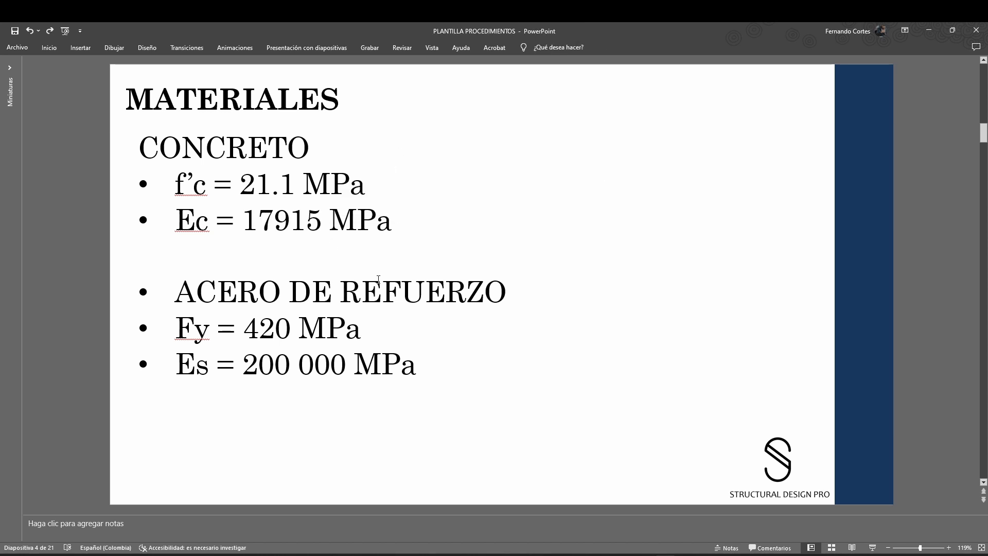
double_click(379, 219)
click(382, 78)
- Examine the reinforcing steel Fy and Es values on the MATERIALES slide and recheck the concrete values
click(790, 146)
click(332, 293)
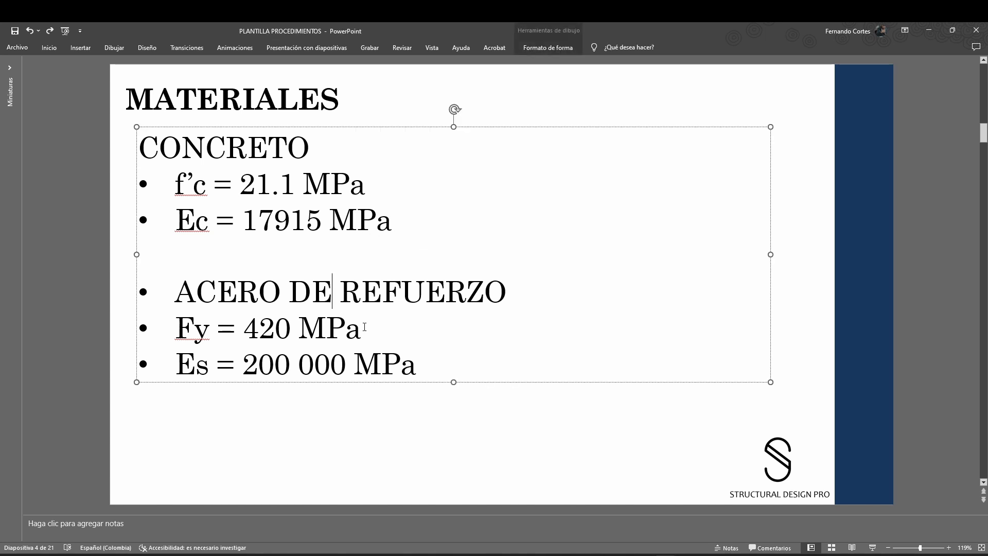
click(376, 437)
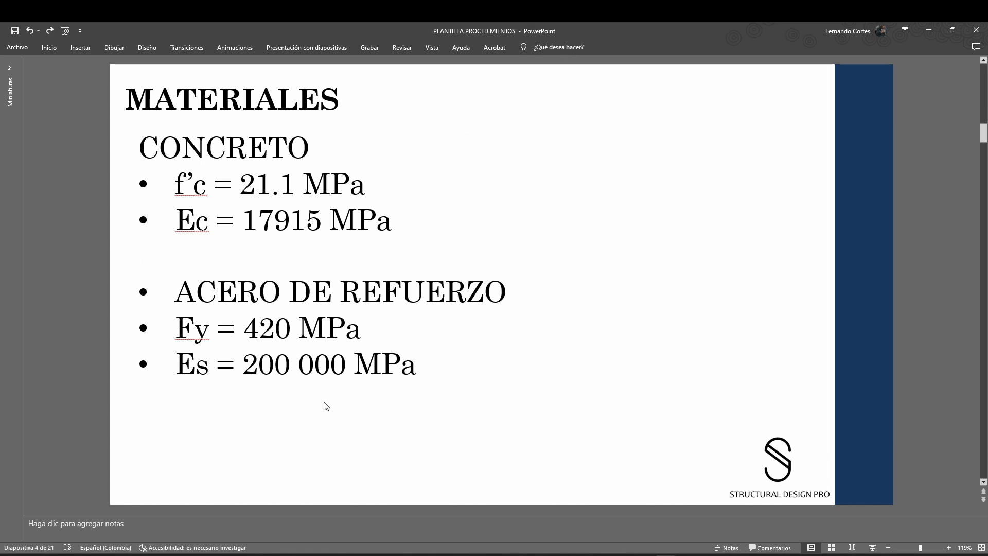
click(359, 322)
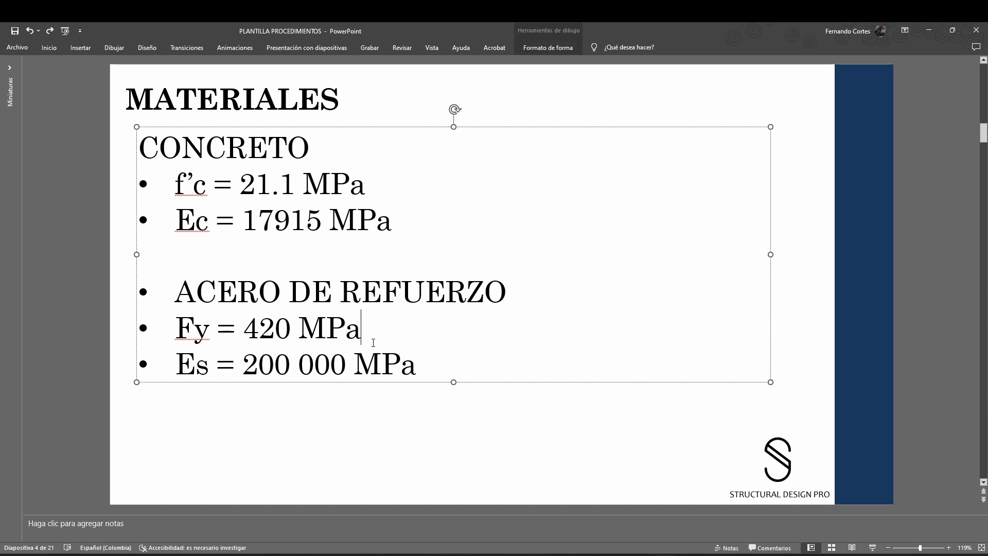
drag(415, 359, 289, 342)
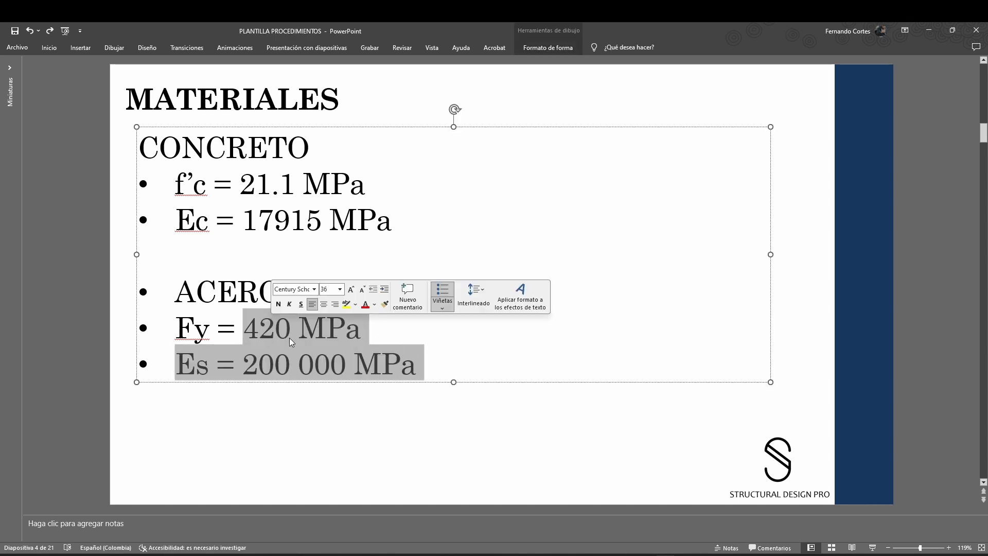
click(290, 340)
drag(359, 331, 245, 330)
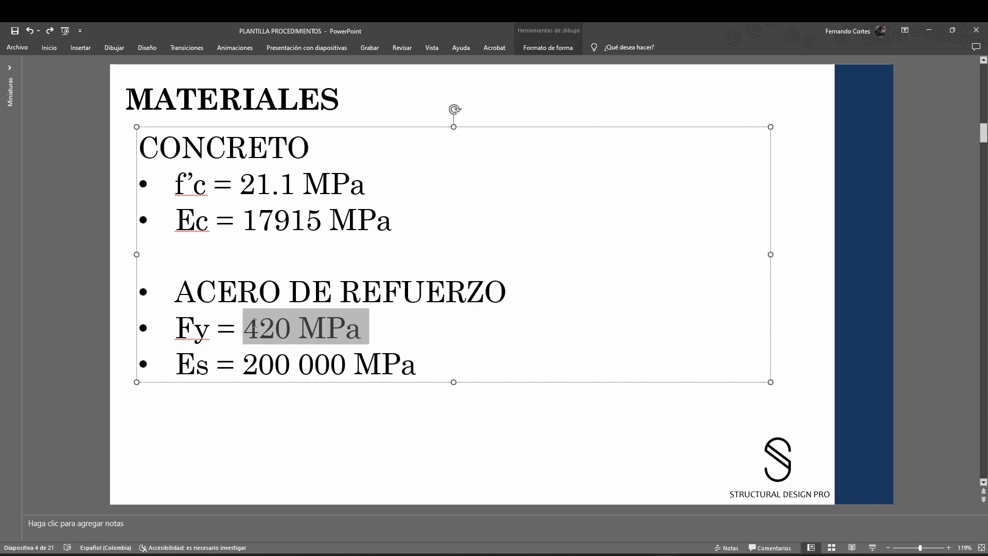
click(336, 458)
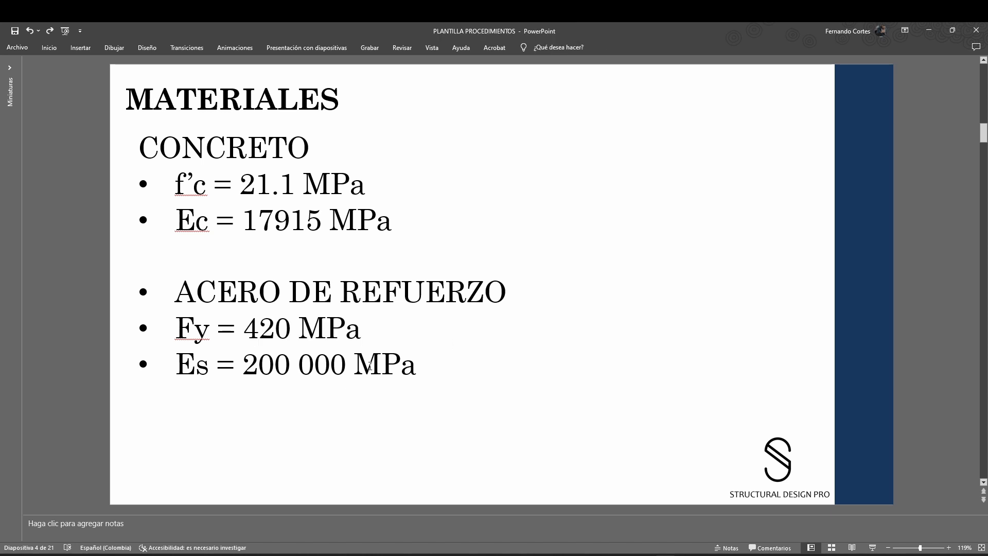
click(254, 165)
drag(264, 160, 295, 226)
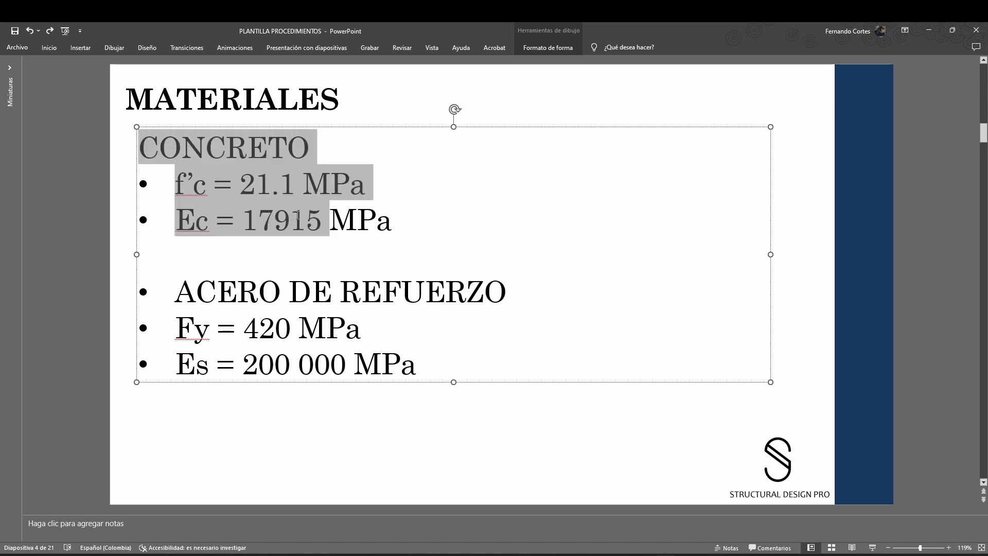
click(357, 455)
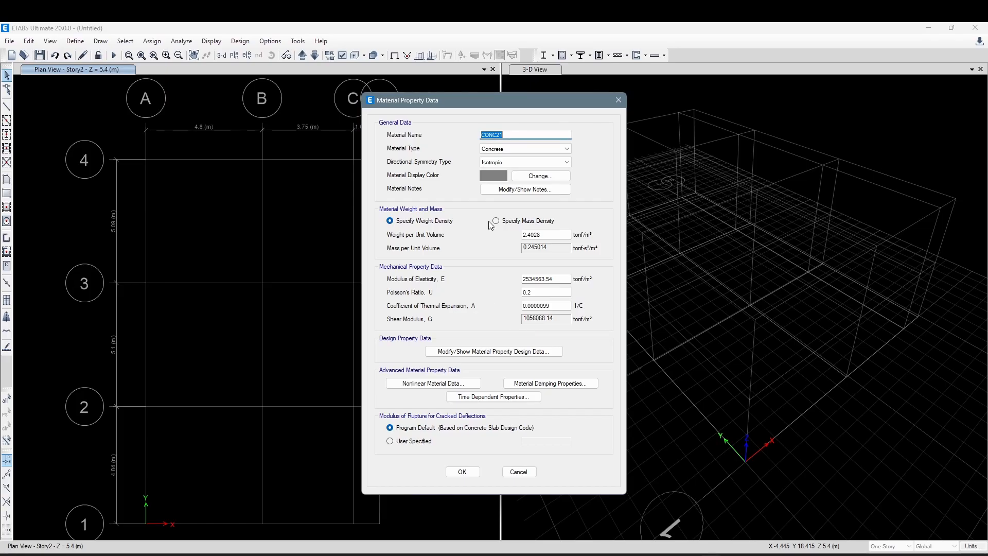
- Return to ETABS, discard the open material copy and reposition the materials list window
double_click(510, 136)
click(519, 472)
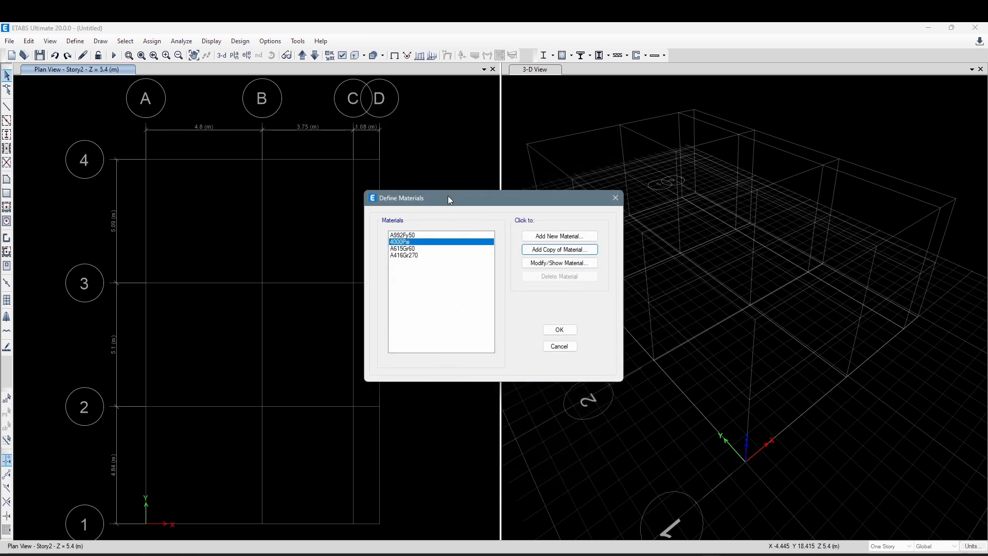
drag(449, 196, 441, 176)
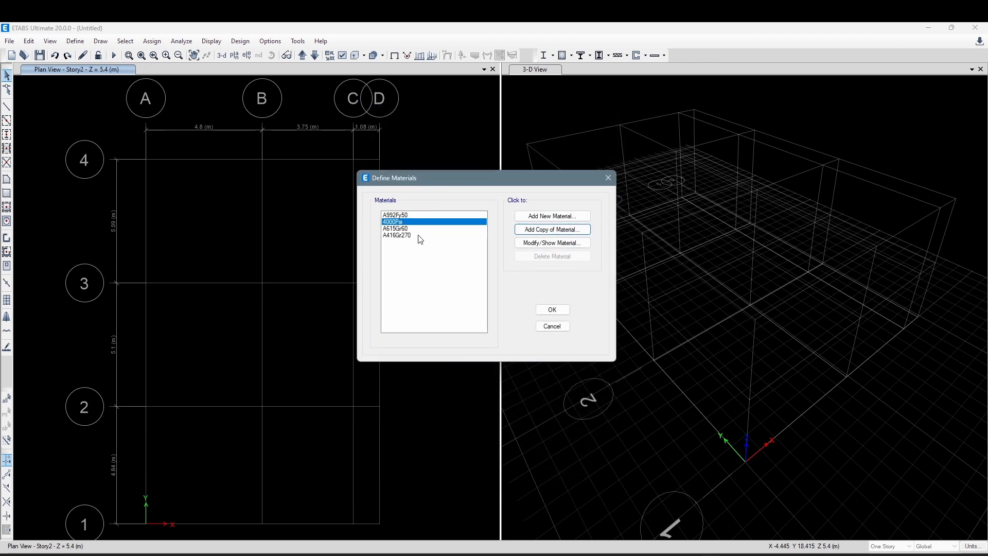
- Create a copy of the 4000Psi concrete material and name it CONC21
click(410, 228)
click(395, 222)
click(526, 233)
drag(501, 136, 465, 134)
text(CONC21)
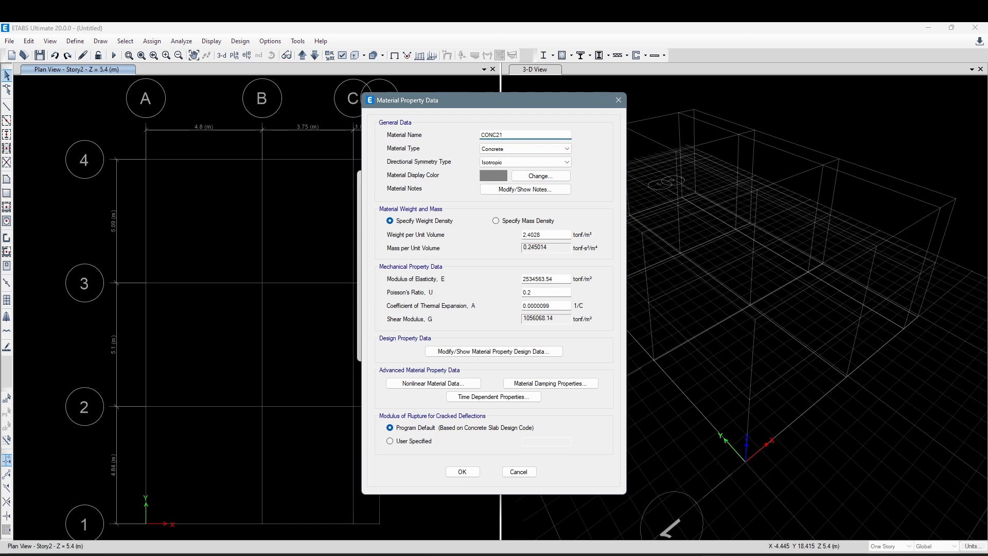
- Set CONC21's modulus of elasticity to 1826821.55836647 tonf/m², grade to f'c 3000 psi and compressive strength to 2151.60116558931 tonf/m², and save the material
click(548, 236)
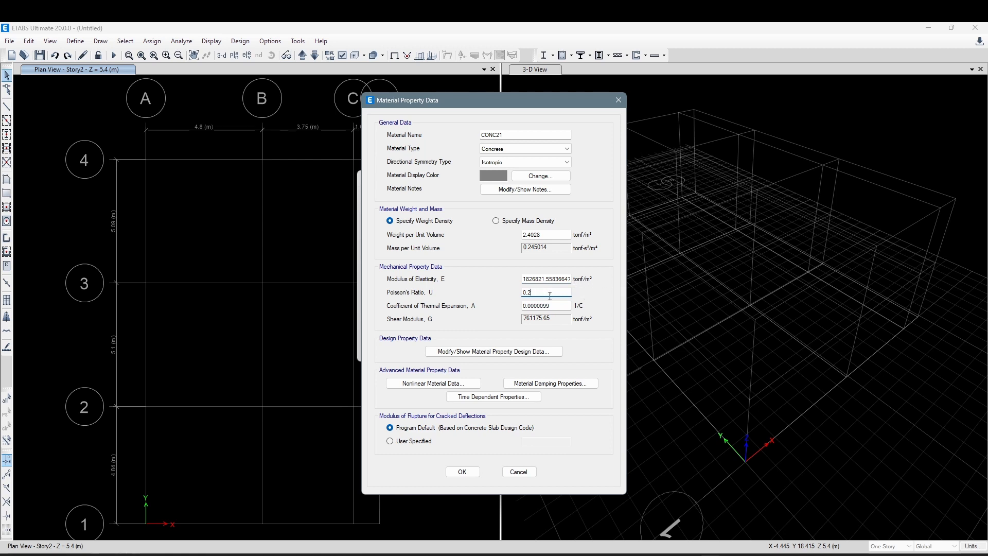
click(512, 352)
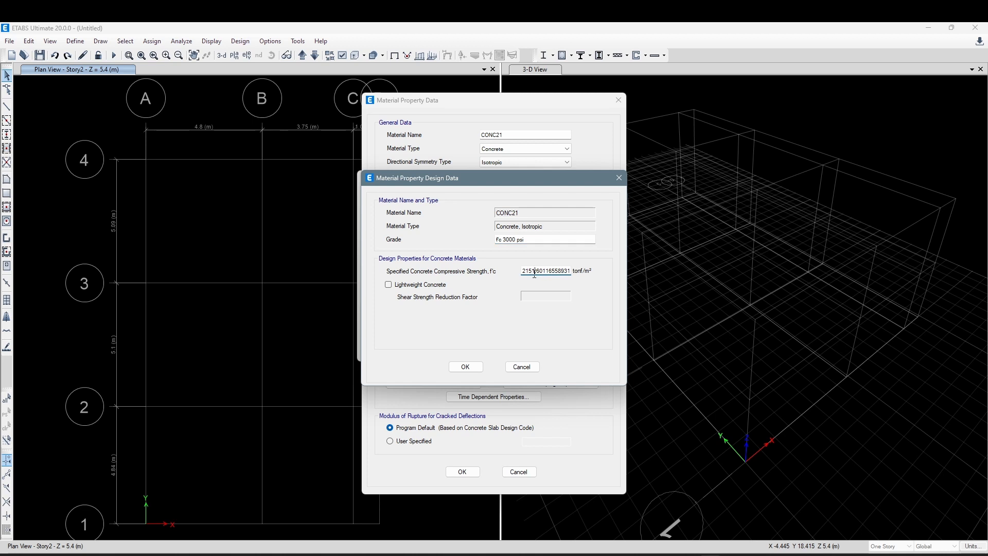
click(470, 371)
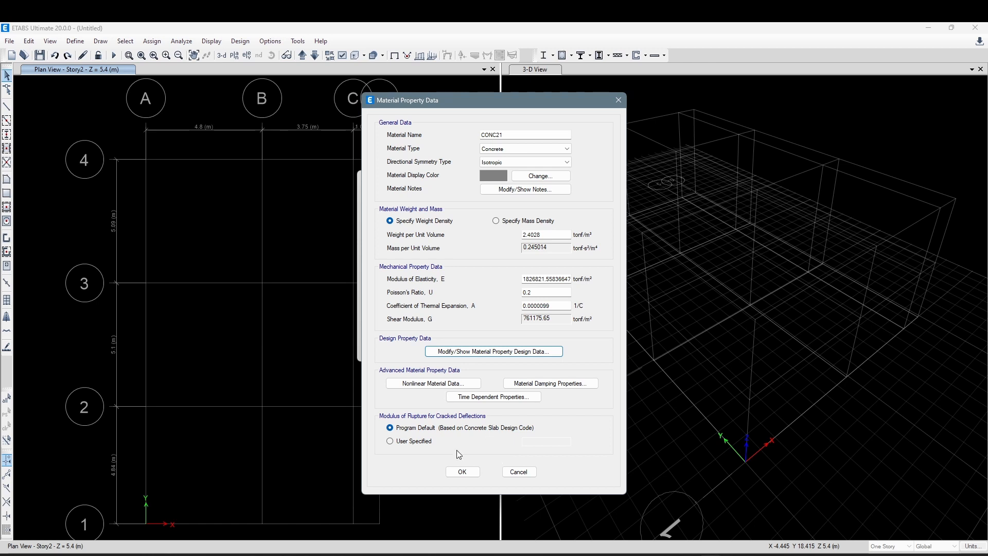
click(463, 472)
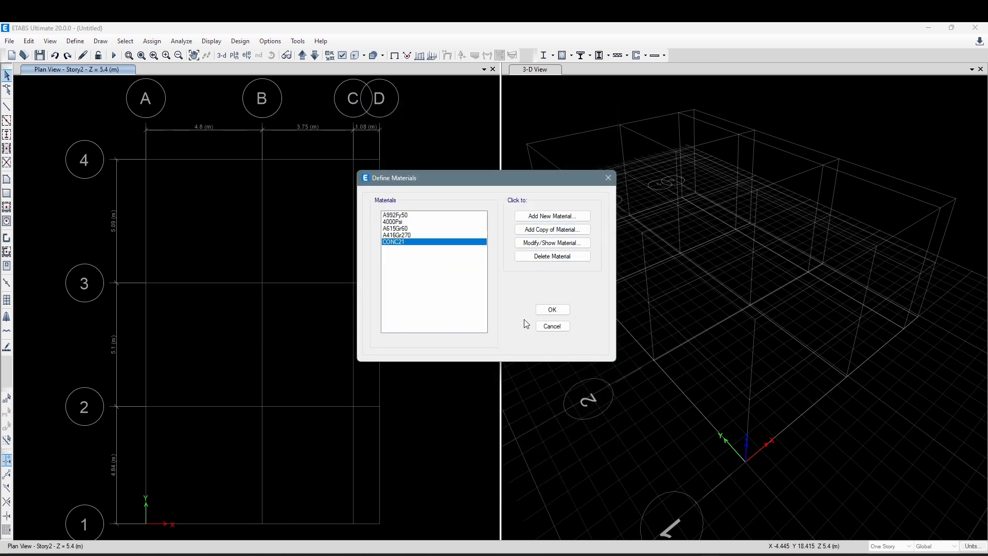
click(552, 310)
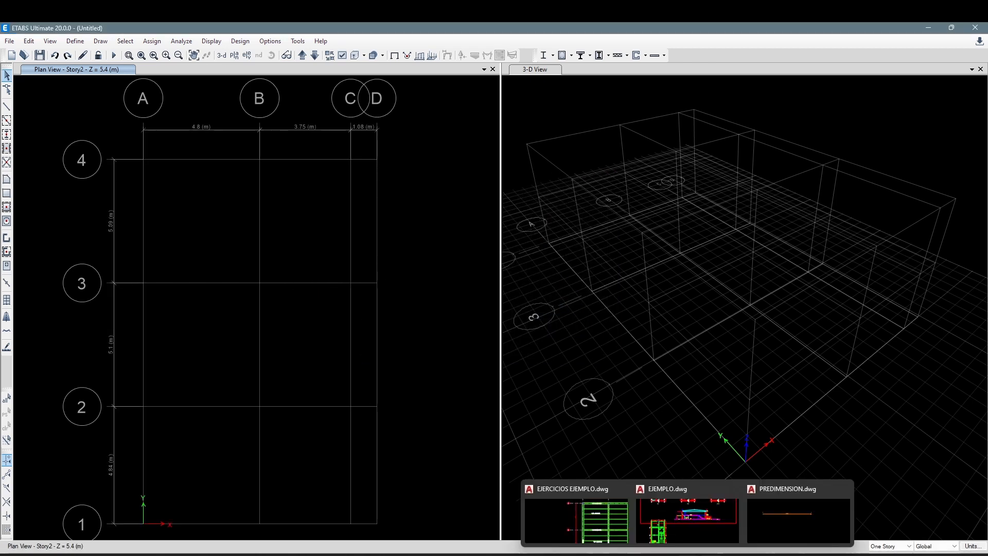
- Switch to the PowerPoint presentation and highlight "Definir materiales" in yellow on the modeling checklist
click(664, 550)
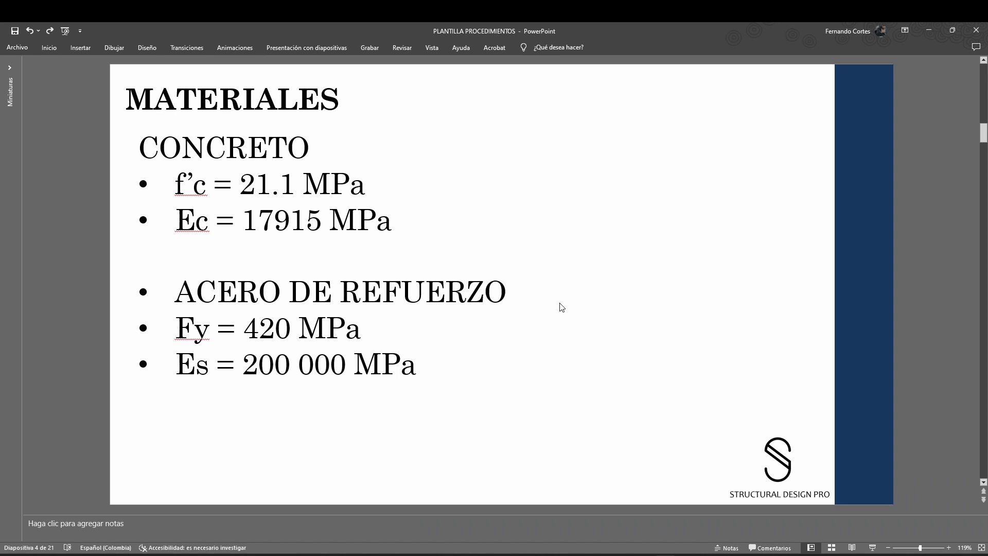
scroll(562, 308, up, 2)
drag(475, 278, 192, 281)
click(75, 47)
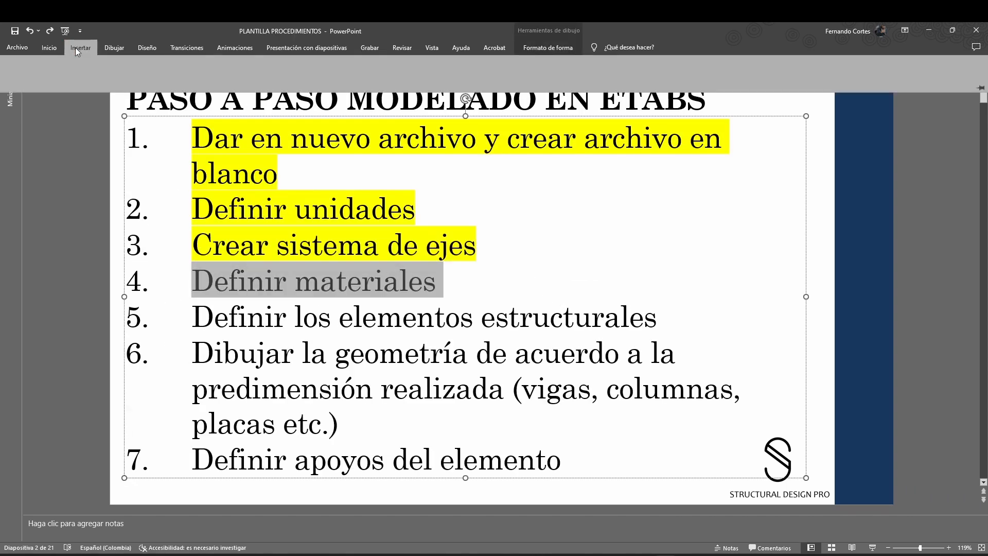
click(49, 47)
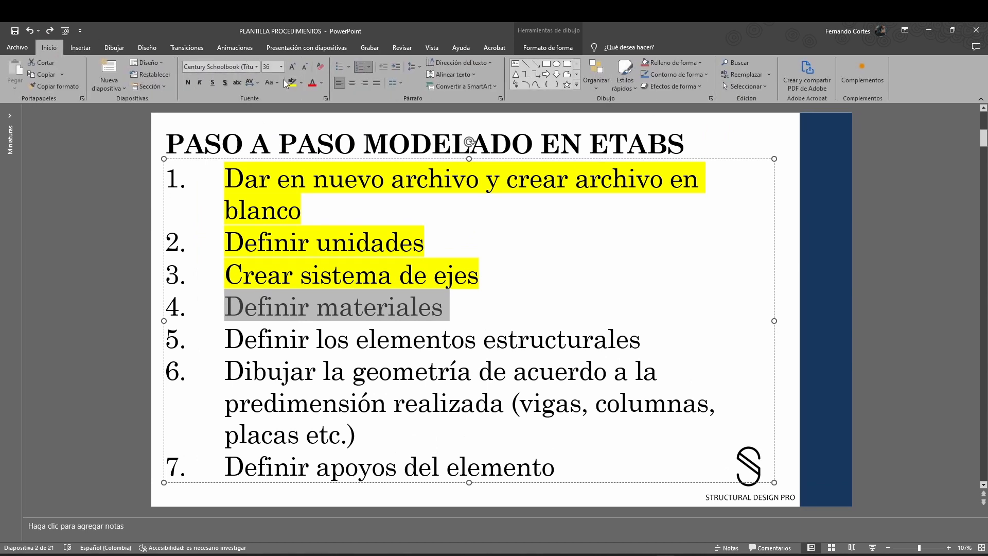
click(292, 83)
click(821, 304)
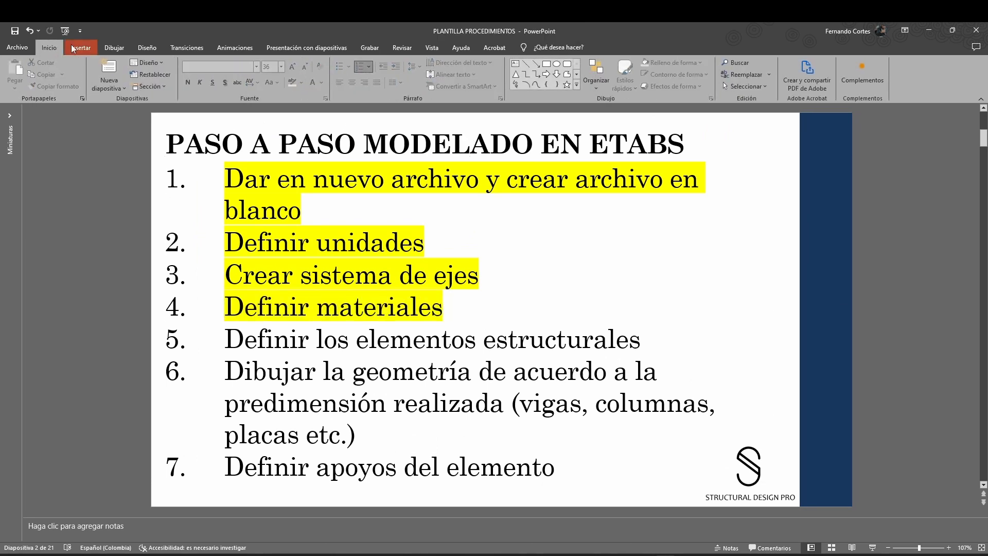
- Review the remaining checklist items, then switch to EJERCICIOS EJEMPLO.dwg in AutoCAD and view both beam framing plans
click(550, 301)
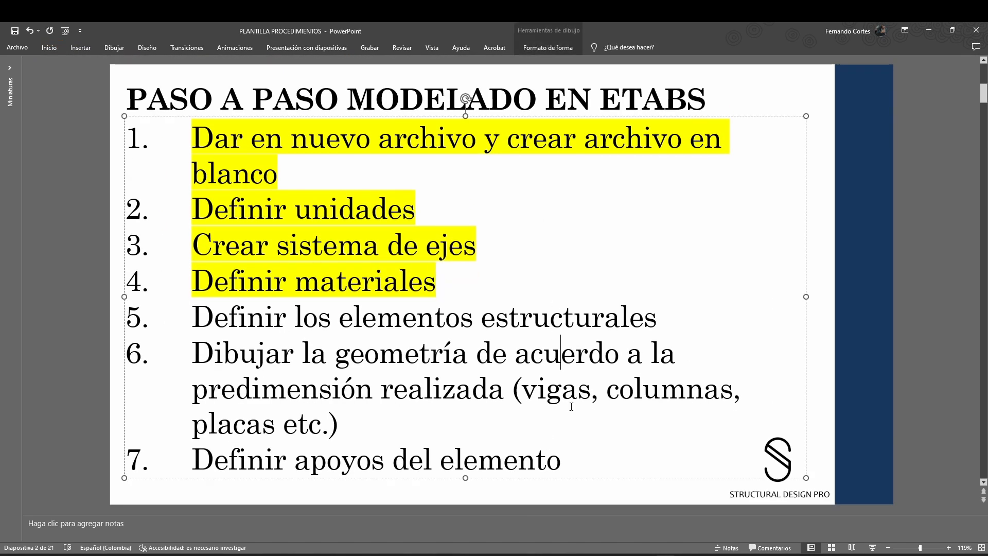
drag(561, 391, 547, 391)
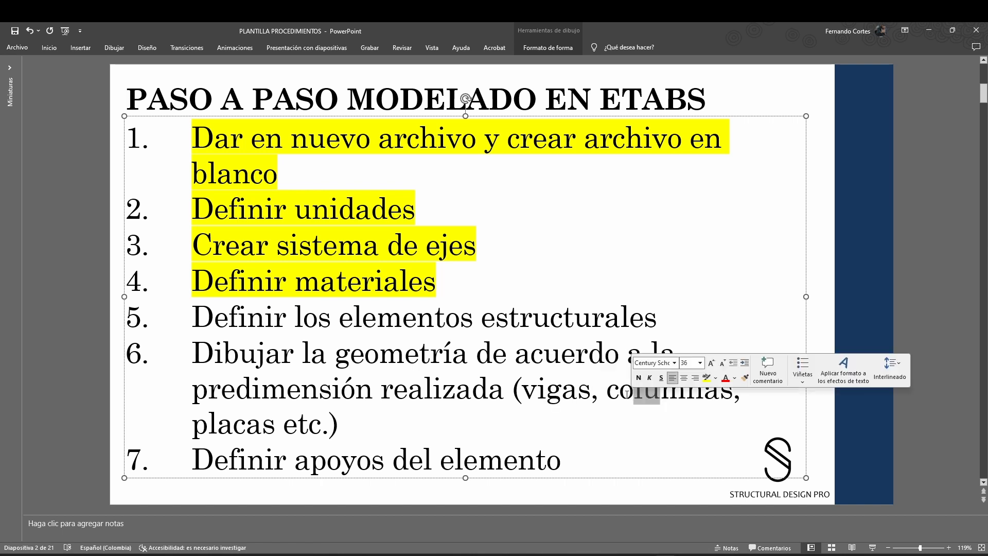
click(335, 435)
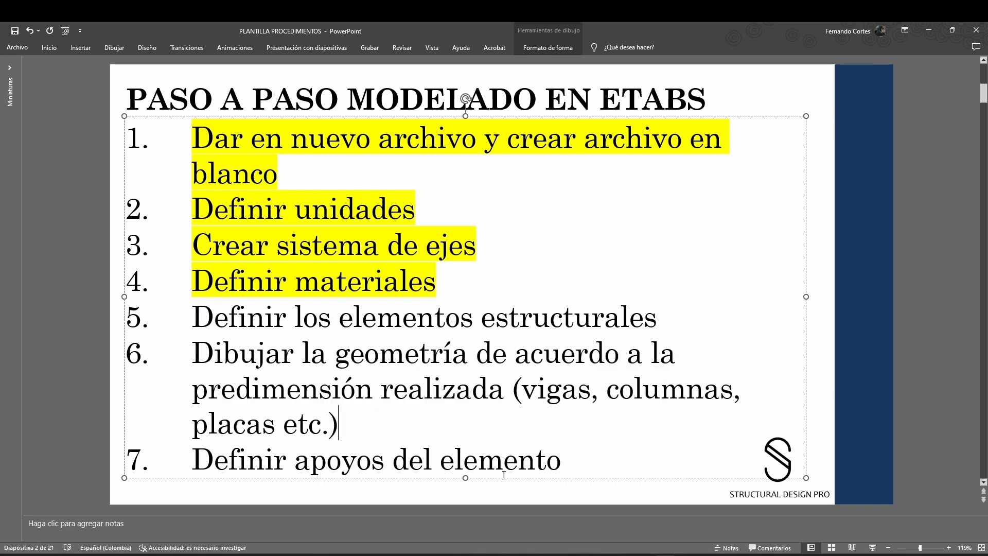
mouse_move(687, 554)
click(576, 520)
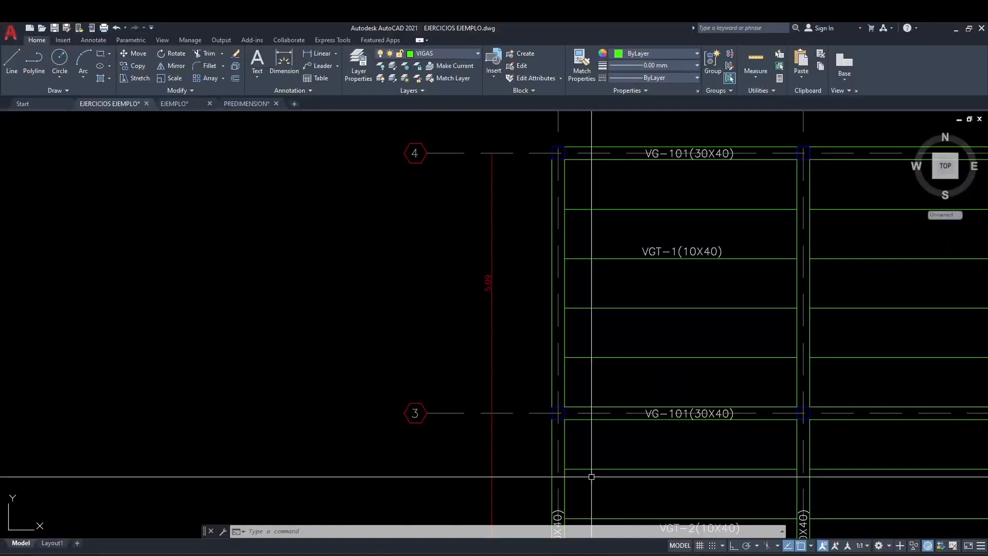
scroll(613, 348, down, 3)
middle_drag(608, 345, 416, 344)
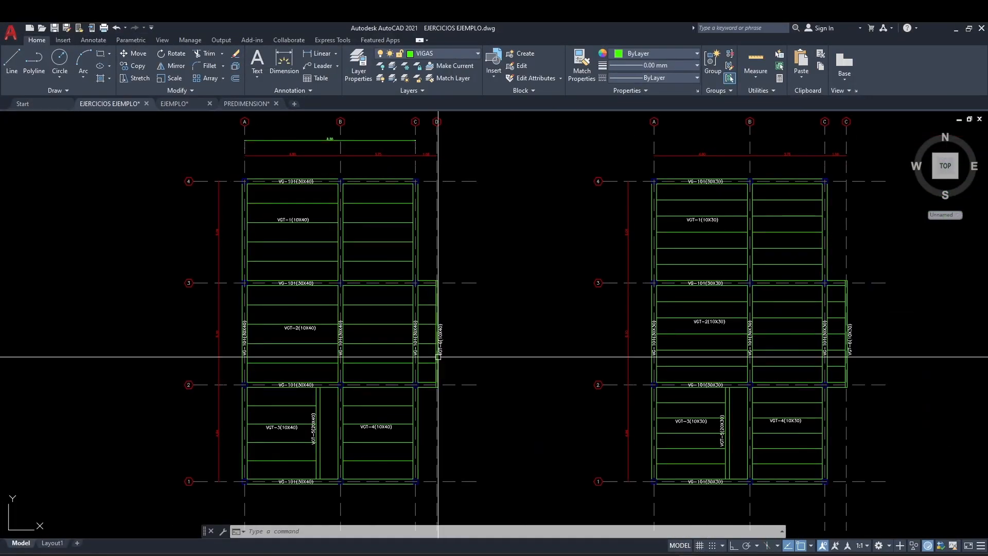
- Delete the green overall dimension spanning axes A to C above the first beam framing plan
middle_drag(418, 225, 417, 277)
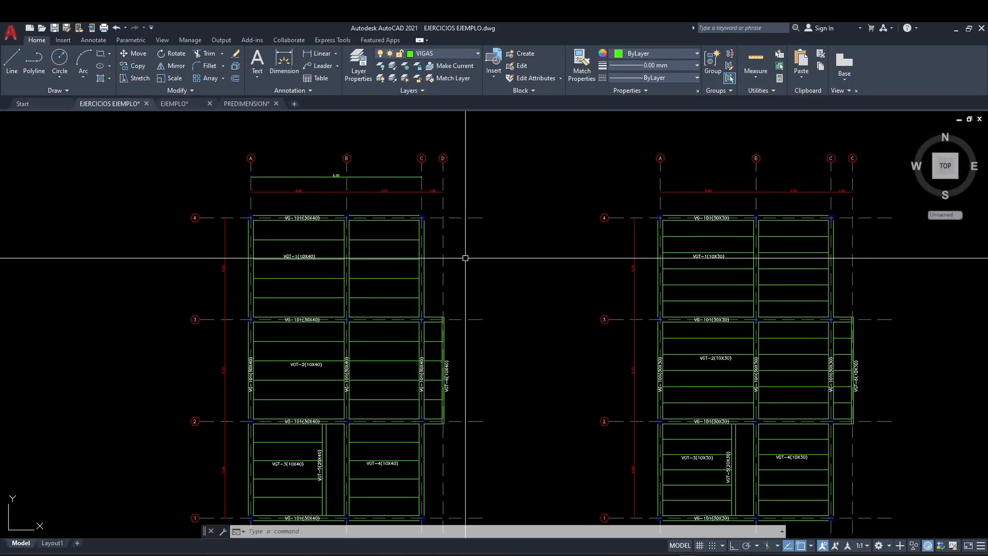
scroll(386, 174, up, 2)
click(393, 191)
click(372, 153)
key(Delete)
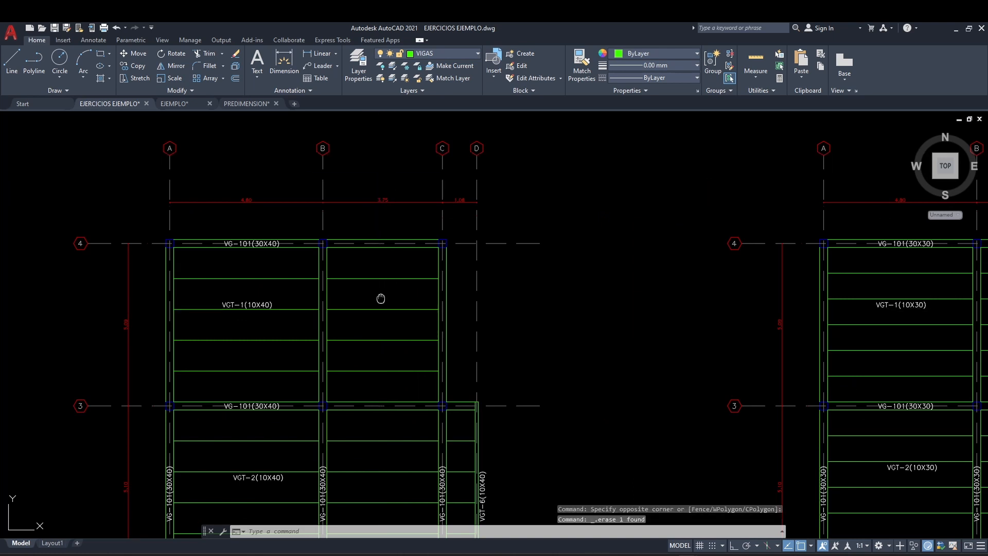
- Examine the VG-101 main beams and their section label along axes 3 and 4 of the first framing plan
scroll(439, 293, down, 2)
scroll(293, 180, up, 5)
scroll(321, 257, down, 3)
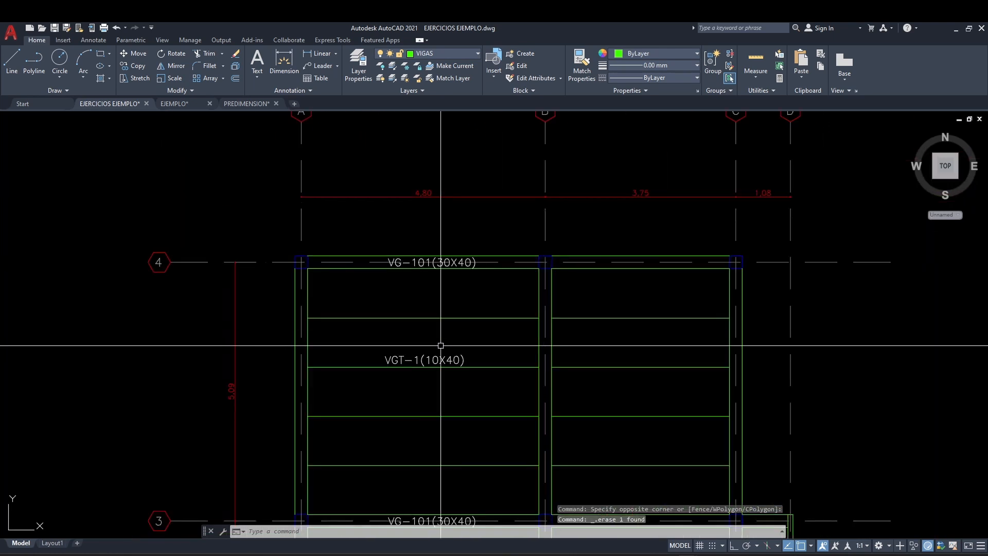
mouse_move(456, 515)
middle_down()
mouse_move(435, 386)
mouse_move(429, 407)
middle_up()
scroll(466, 202, up, 6)
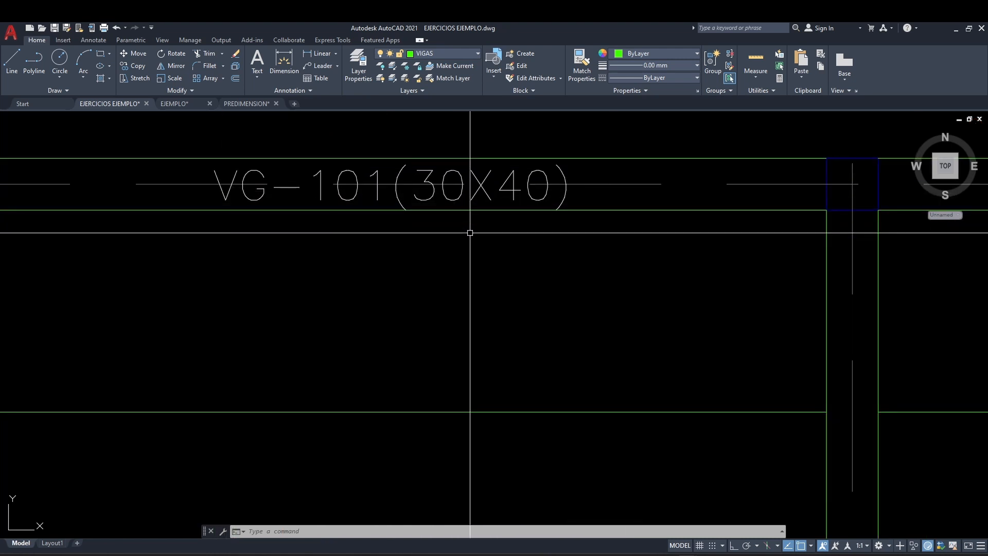
scroll(470, 247, down, 5)
scroll(471, 264, down, 2)
middle_drag(460, 265, 328, 256)
middle_drag(535, 280, 261, 284)
middle_drag(684, 280, 592, 257)
scroll(596, 254, up, 4)
scroll(572, 259, down, 4)
middle_drag(221, 309, 471, 300)
scroll(164, 247, up, 4)
mouse_move(163, 247)
middle_down()
mouse_move(337, 264)
mouse_move(348, 237)
mouse_move(374, 302)
middle_up()
middle_drag(403, 369, 404, 310)
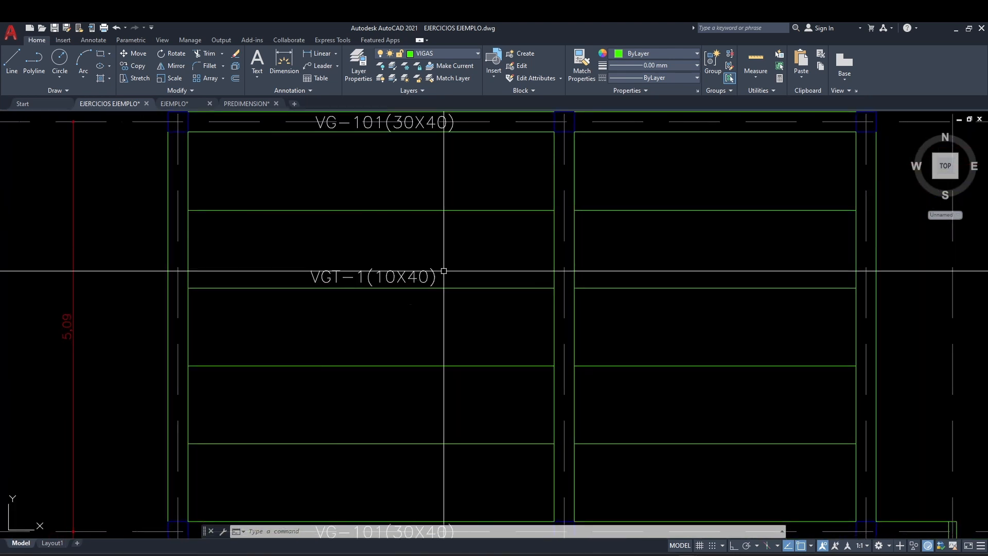
- Examine the VGT-1 and VGT-2 secondary beams between axes 2 and 4 of the first framing plan
scroll(393, 257, down, 2)
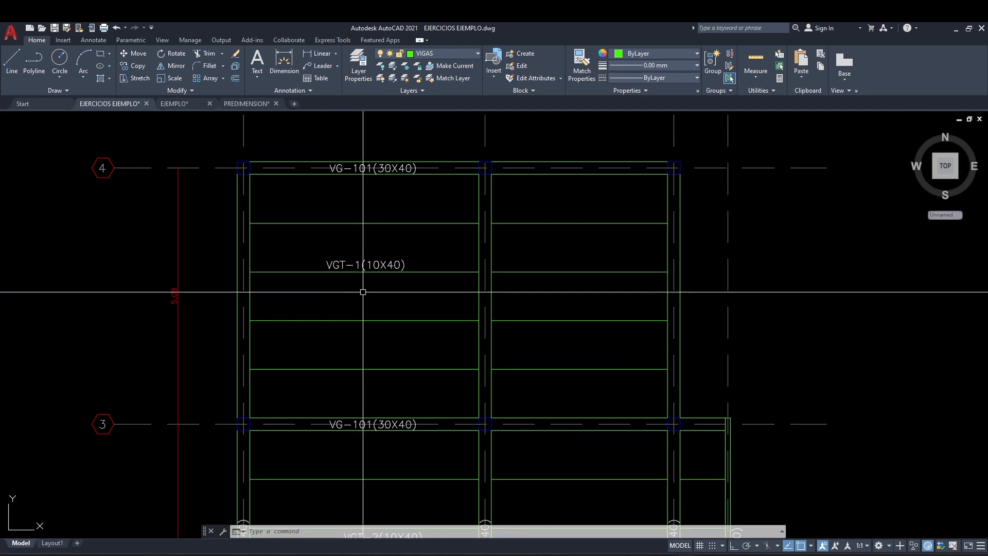
scroll(363, 242, up, 2)
mouse_move(361, 239)
middle_down()
mouse_move(432, 333)
mouse_move(377, 283)
middle_up()
scroll(362, 301, down, 2)
scroll(377, 283, down, 2)
middle_drag(402, 359, 382, 228)
scroll(436, 241, up, 4)
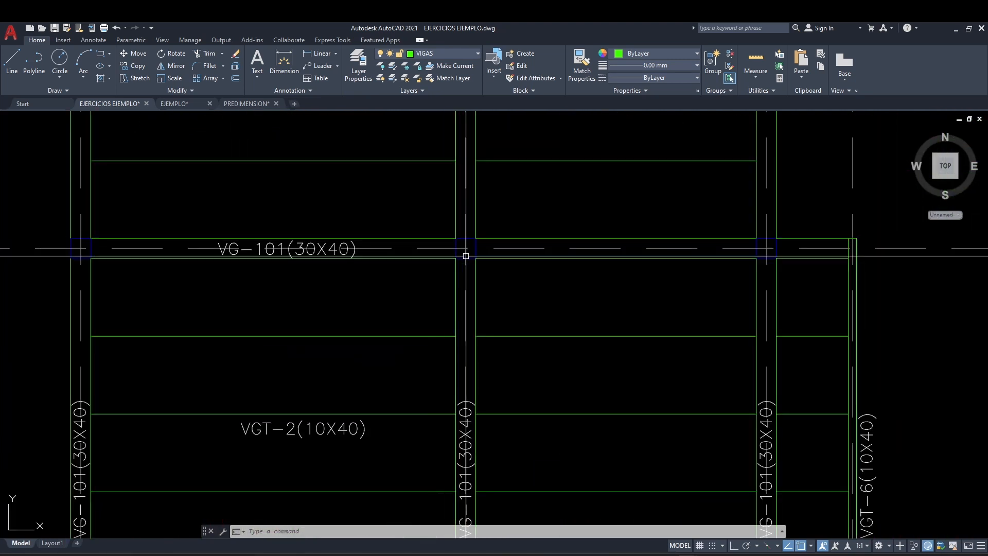
scroll(493, 274, down, 2)
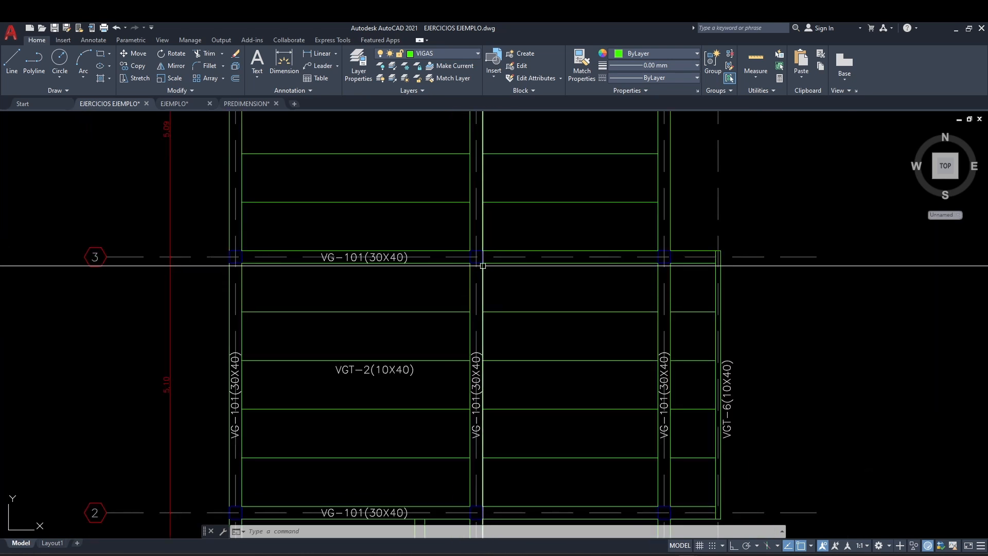
scroll(534, 309, down, 4)
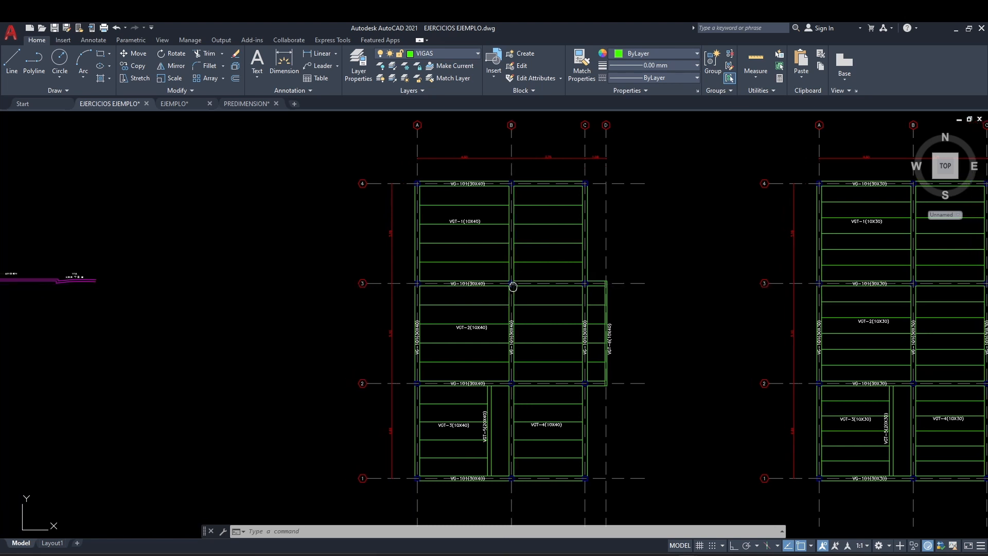
- Inspect how the main beams meet the columns along axis 4 and frame the VGT-1 bays in the first plan
scroll(512, 283, up, 4)
middle_drag(470, 227, 496, 320)
scroll(495, 320, down, 7)
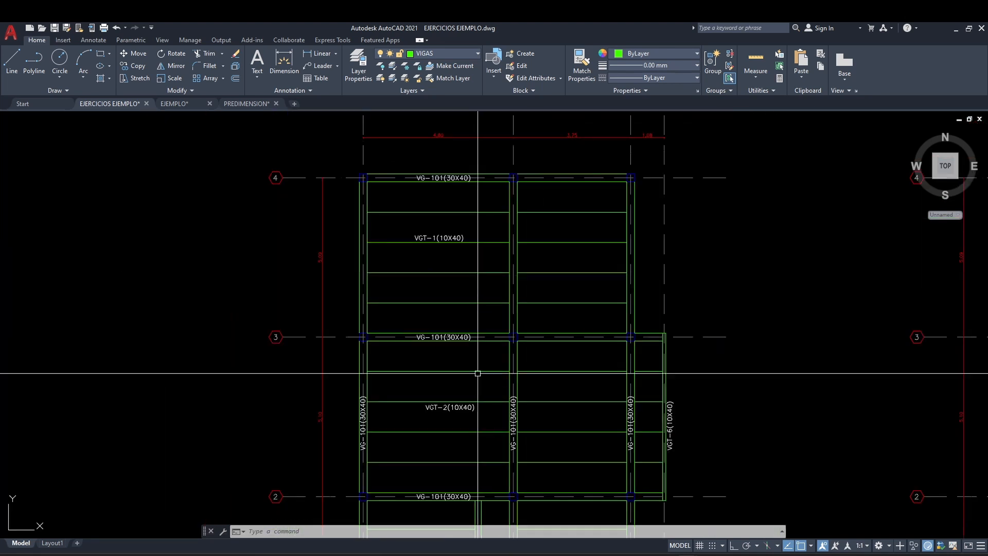
scroll(522, 342, up, 4)
mouse_move(589, 347)
middle_down()
mouse_move(397, 335)
mouse_move(432, 376)
middle_up()
middle_drag(262, 270, 445, 314)
scroll(309, 235, up, 4)
scroll(451, 267, up, 2)
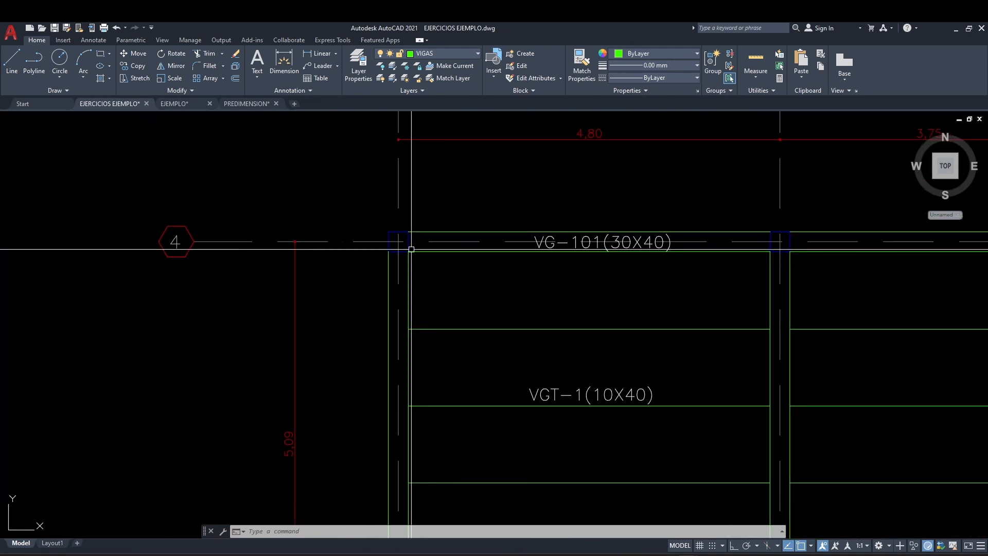
scroll(410, 241, down, 4)
scroll(434, 276, up, 4)
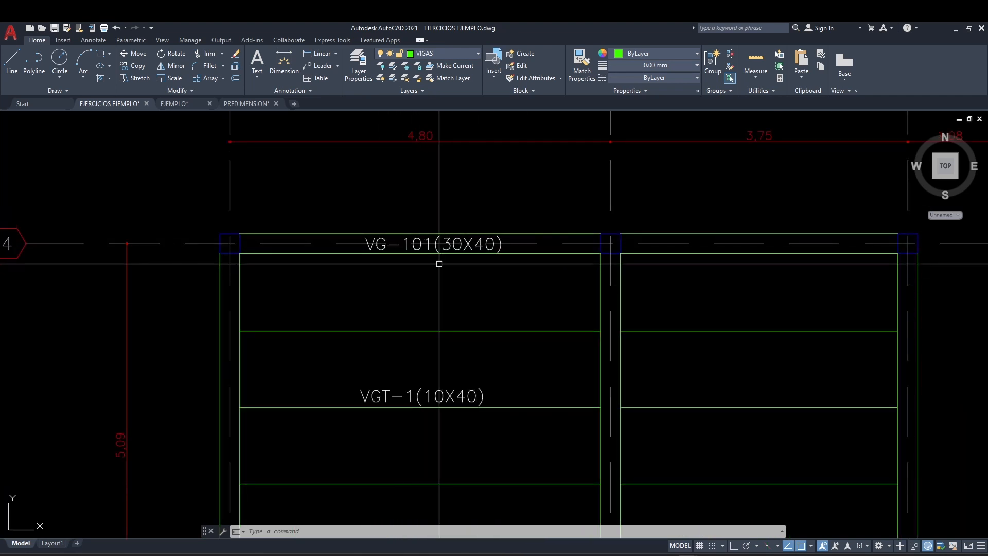
scroll(455, 255, down, 2)
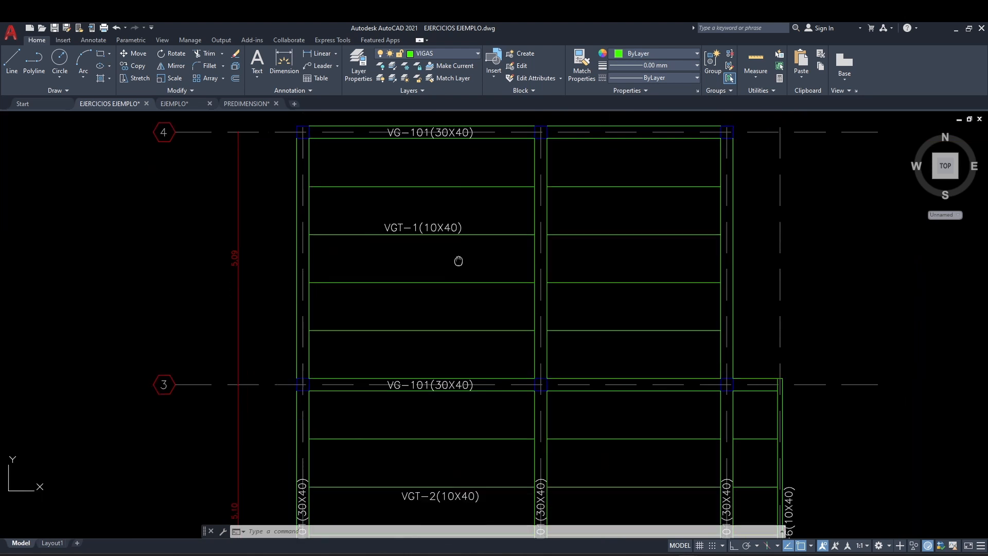
scroll(457, 278, up, 2)
scroll(433, 230, down, 3)
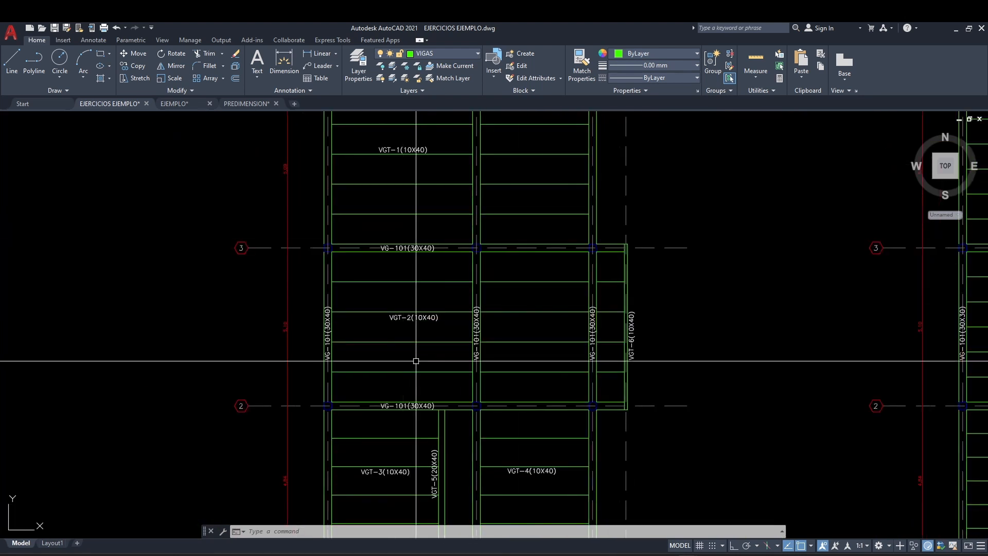
- Read the section labels of beams VGT-3, VGT-4 and VGT-5 between axes 1 and 2 of the first framing plan
middle_drag(416, 362, 390, 223)
scroll(434, 360, up, 2)
middle_drag(433, 359, 453, 339)
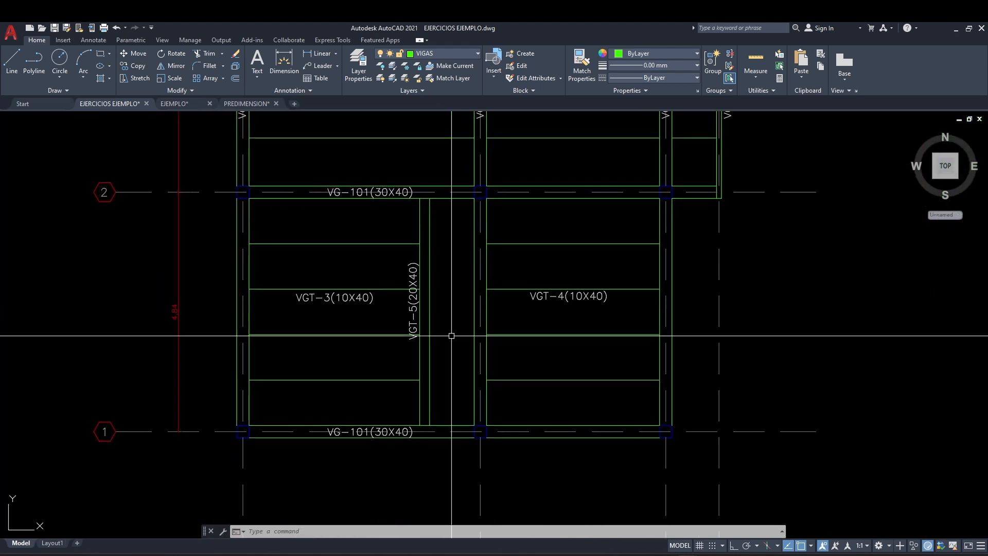
scroll(416, 349, up, 2)
middle_drag(435, 244, 451, 278)
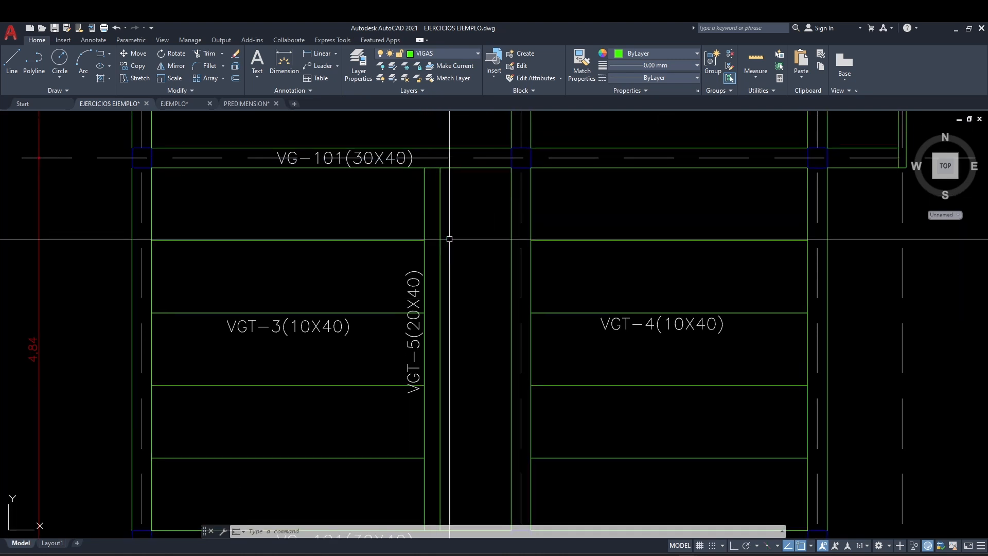
scroll(449, 239, down, 2)
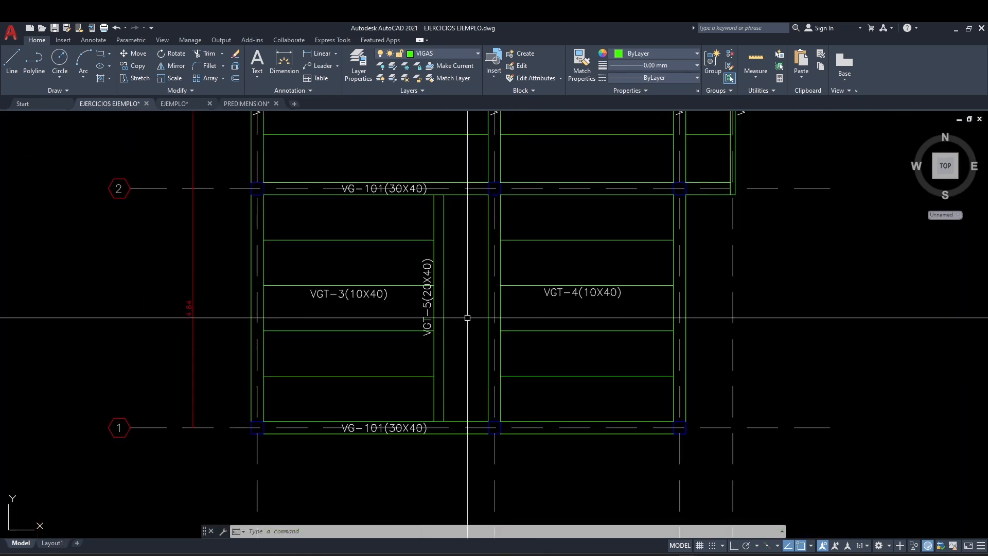
scroll(442, 302, up, 2)
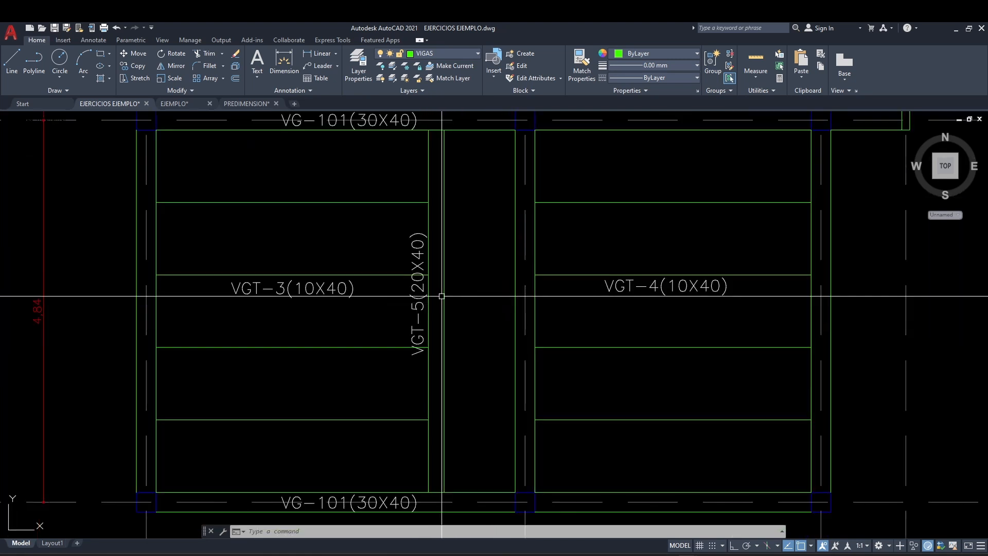
scroll(419, 261, up, 2)
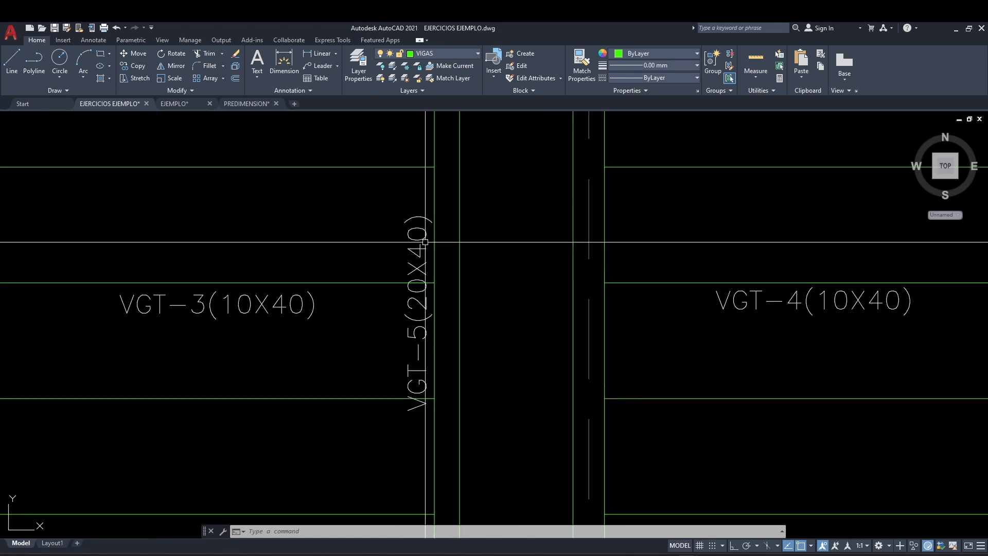
scroll(452, 281, down, 2)
- Read the section label of edge beam VGT-6 along axis D of the first plan and view both framing plans together
middle_drag(452, 281, 458, 309)
scroll(533, 270, down, 1)
middle_drag(533, 266, 483, 371)
scroll(593, 255, up, 1)
scroll(651, 283, up, 1)
mouse_move(655, 253)
middle_down()
mouse_move(613, 273)
mouse_move(577, 322)
middle_up()
scroll(578, 342, down, 1)
scroll(569, 316, up, 2)
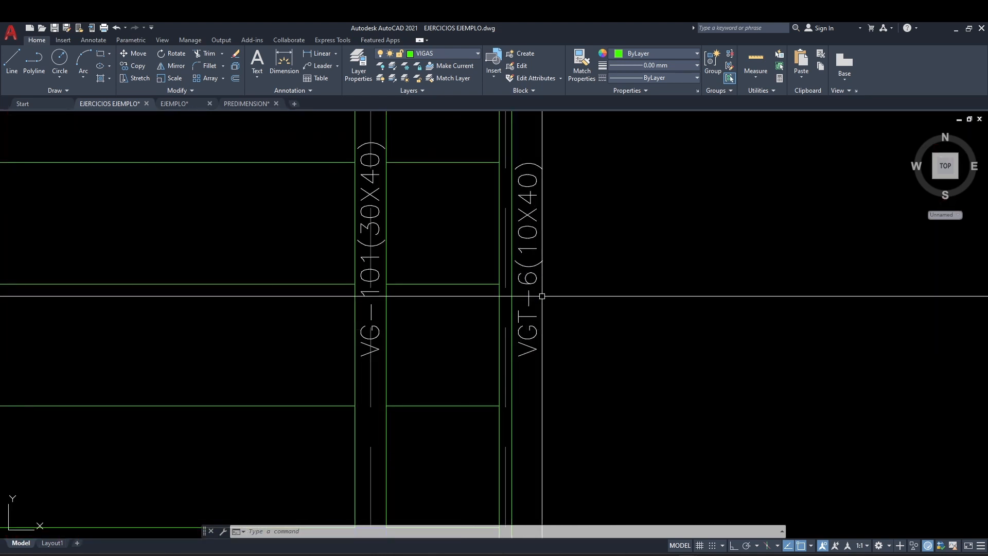
scroll(552, 238, down, 3)
scroll(517, 288, down, 1)
middle_drag(574, 274, 448, 315)
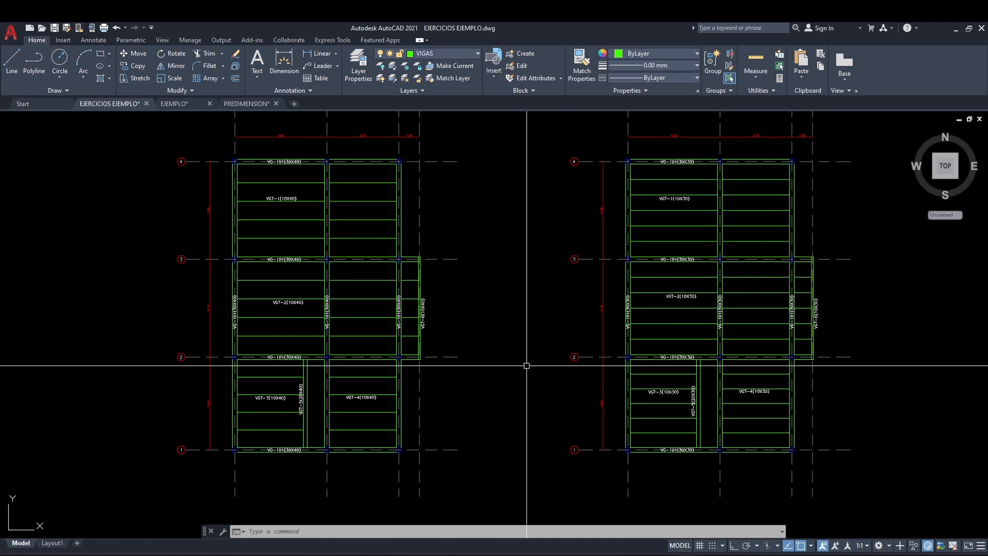
- Recheck the VG-101 and VGT-1 beam labels near axis 4 of the first framing plan
middle_drag(501, 334, 517, 350)
scroll(291, 220, up, 2)
middle_drag(322, 203, 352, 330)
middle_drag(364, 274, 426, 338)
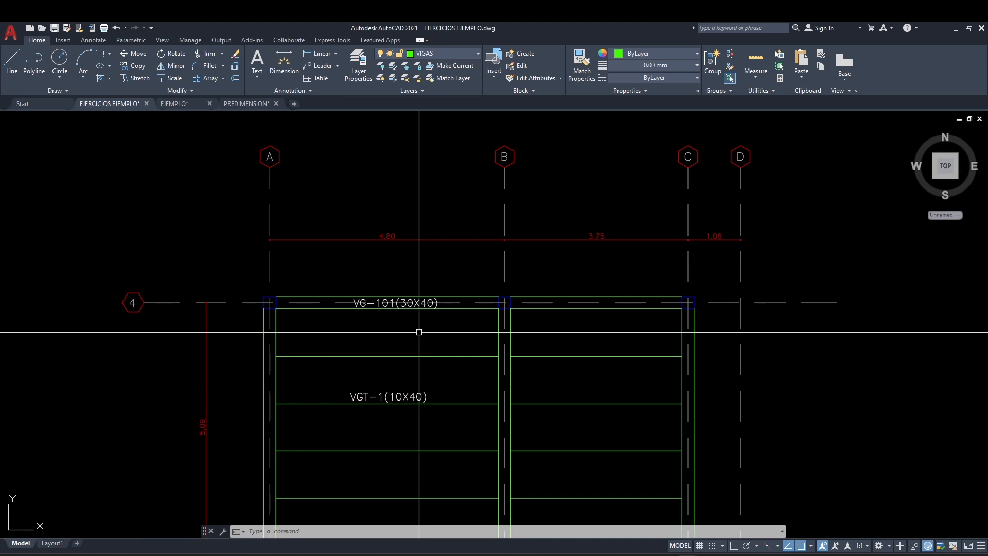
scroll(419, 331, up, 2)
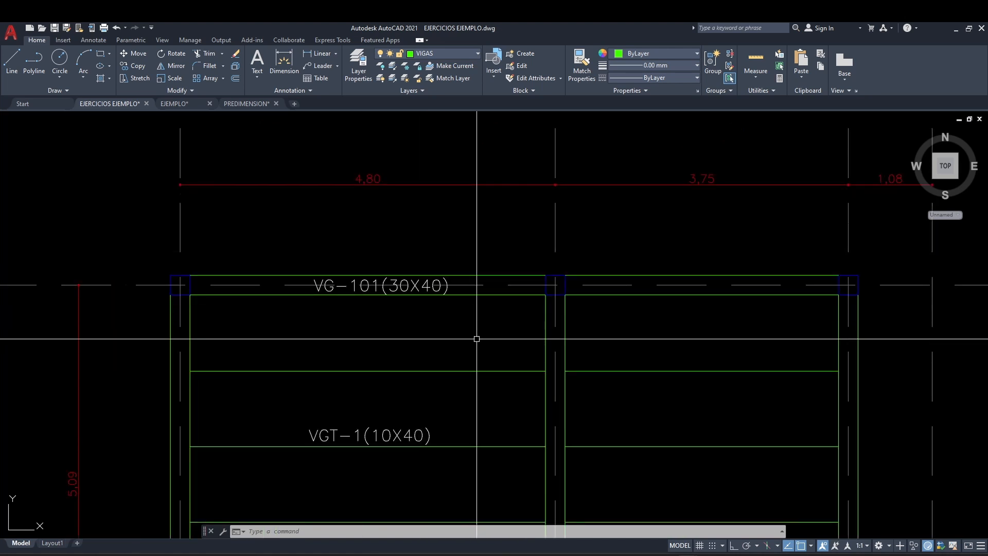
scroll(476, 328, down, 4)
middle_drag(492, 357, 477, 280)
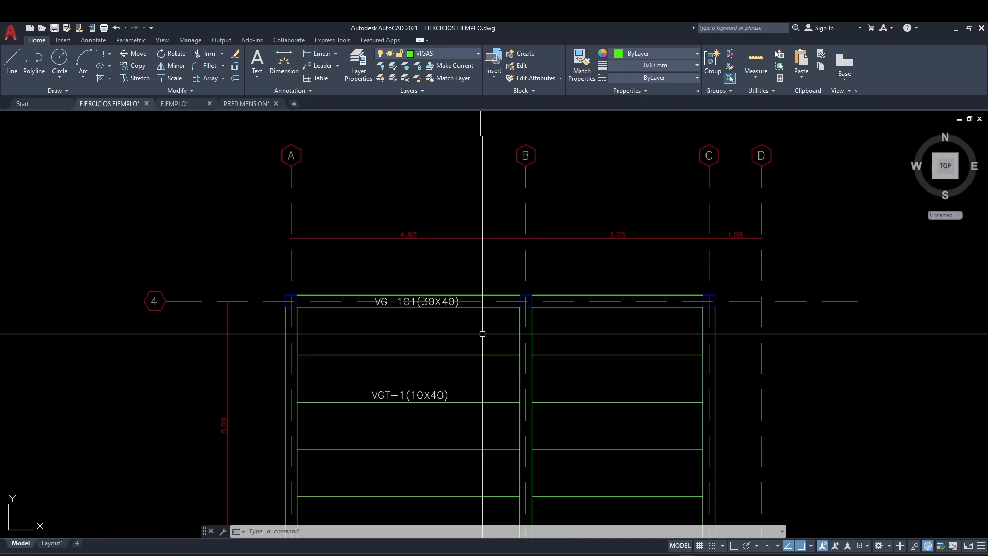
- Examine the VG-101 and VGT-1 beam sections between axes 3 and 4 of the second framing plan
scroll(477, 280, down, 2)
middle_drag(486, 338, 216, 302)
scroll(629, 264, up, 4)
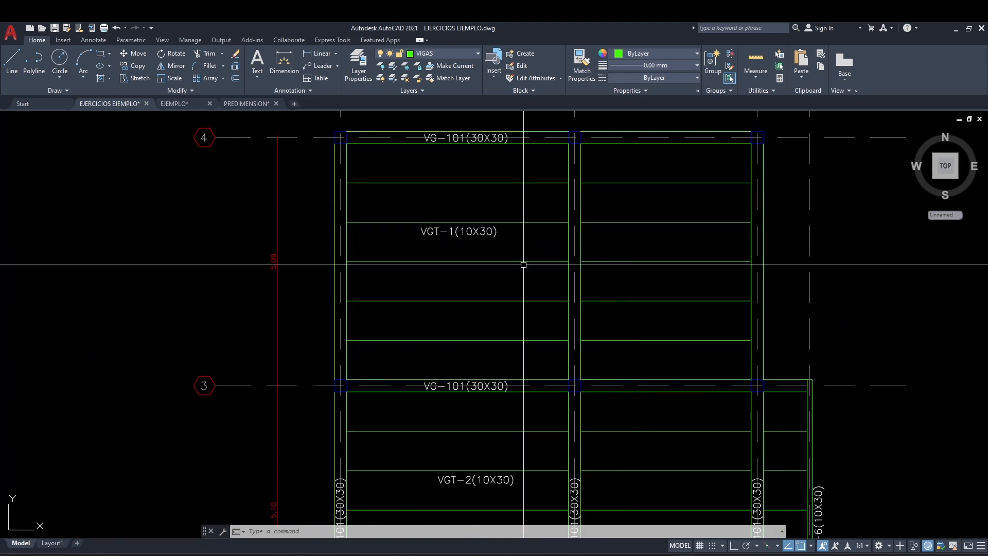
scroll(481, 303, down, 2)
middle_drag(480, 303, 558, 310)
scroll(610, 222, up, 4)
middle_drag(615, 223, 547, 320)
scroll(551, 291, down, 2)
scroll(539, 363, down, 2)
middle_drag(541, 371, 519, 243)
middle_drag(527, 398, 545, 415)
scroll(502, 178, up, 2)
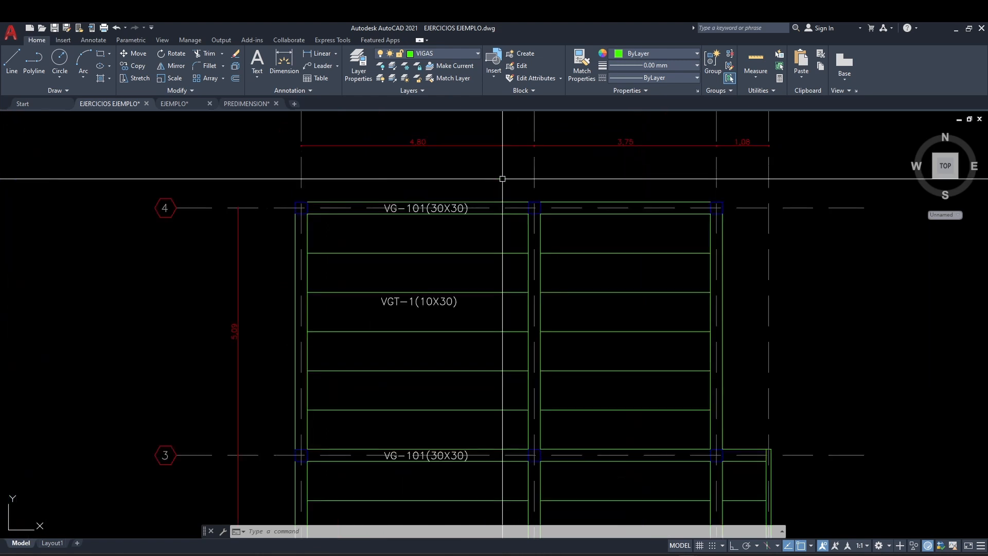
- Check the beams between axes 1 and 2 and the level title beneath the second framing plan
scroll(564, 259, down, 2)
middle_drag(572, 489, 536, 315)
middle_drag(539, 402, 530, 239)
scroll(531, 289, up, 2)
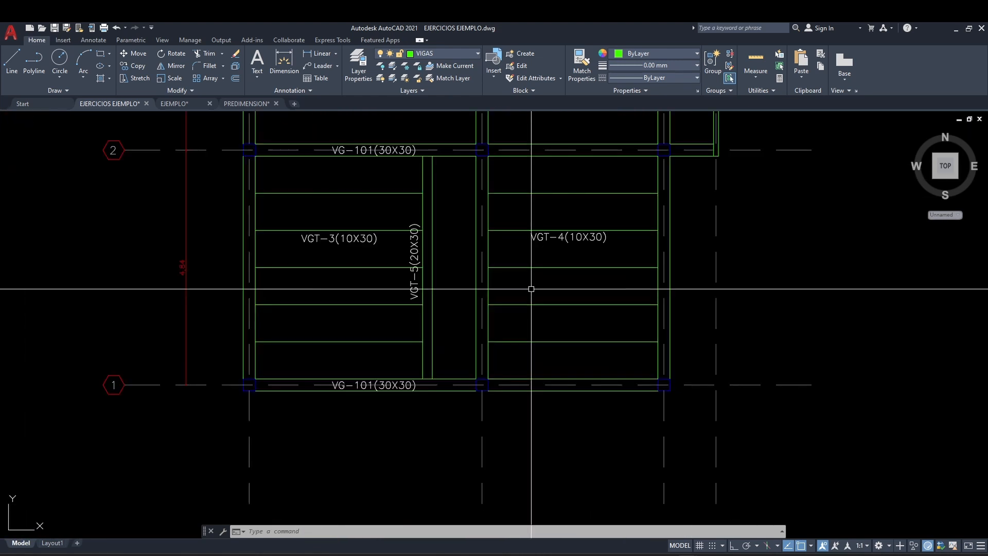
middle_drag(538, 385, 535, 226)
middle_drag(601, 450, 565, 281)
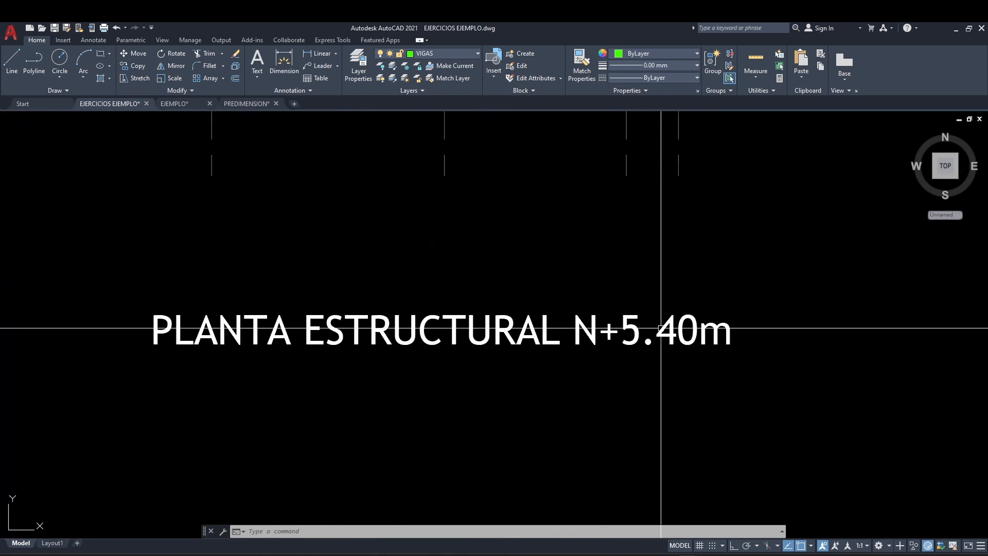
scroll(632, 273, down, 2)
middle_drag(598, 216, 618, 437)
middle_drag(585, 254, 585, 323)
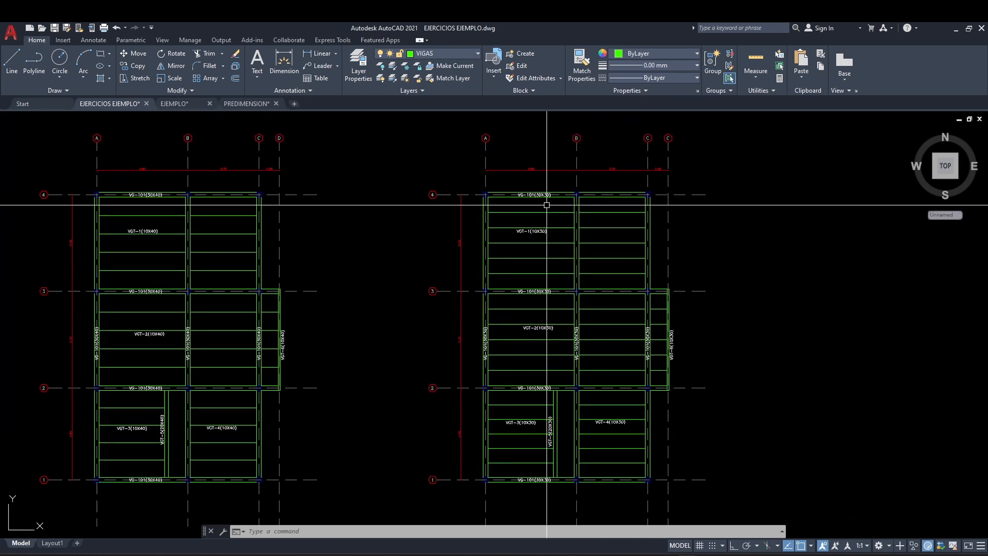
- Read the beam section labels of the second framing plan from axis 4 down to axis 1
scroll(548, 208, up, 6)
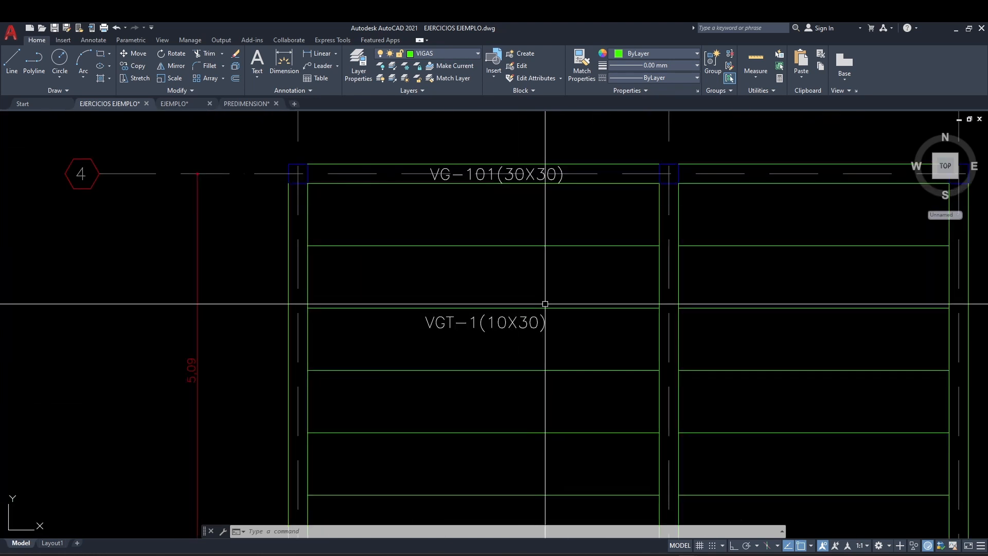
middle_drag(541, 321, 515, 224)
scroll(515, 225, down, 2)
middle_drag(528, 331, 485, 193)
middle_drag(503, 384, 458, 211)
scroll(470, 240, up, 2)
mouse_move(464, 408)
middle_down()
mouse_move(471, 239)
mouse_move(471, 300)
mouse_move(500, 395)
middle_up()
scroll(452, 325, up, 3)
scroll(446, 296, down, 1)
scroll(447, 297, down, 4)
scroll(756, 213, up, 2)
- Examine edge beam VGT-6 and the neighbouring main beam between axes 2 and 3 of the second framing plan
middle_drag(761, 212, 699, 304)
mouse_move(659, 375)
middle_down()
mouse_move(647, 455)
mouse_move(644, 346)
middle_up()
scroll(650, 344, up, 2)
middle_drag(692, 243, 697, 342)
scroll(675, 371, down, 2)
middle_drag(668, 400, 659, 360)
scroll(673, 332, up, 2)
middle_drag(676, 255, 678, 269)
scroll(679, 273, down, 1)
scroll(678, 282, down, 1)
mouse_move(650, 332)
middle_down()
mouse_move(679, 292)
mouse_move(626, 283)
middle_up()
scroll(664, 304, down, 1)
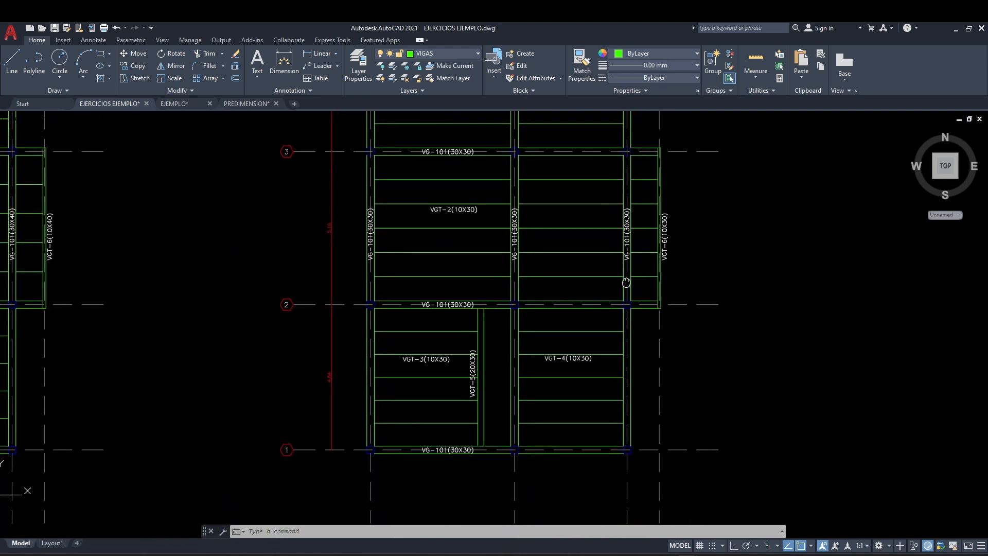
- View both framing plans together and return to the VG-101 and VGT-1 labels near axis 4 of the first plan
scroll(633, 280, down, 4)
scroll(474, 291, up, 2)
middle_drag(474, 291, 461, 302)
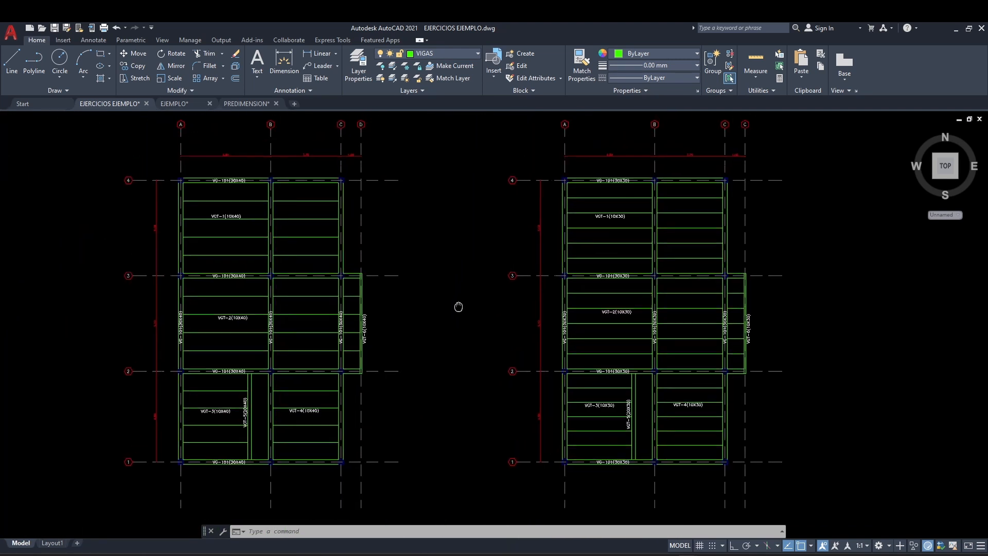
scroll(441, 276, up, 2)
scroll(302, 221, up, 2)
scroll(323, 210, up, 2)
scroll(340, 215, up, 1)
scroll(396, 232, up, 1)
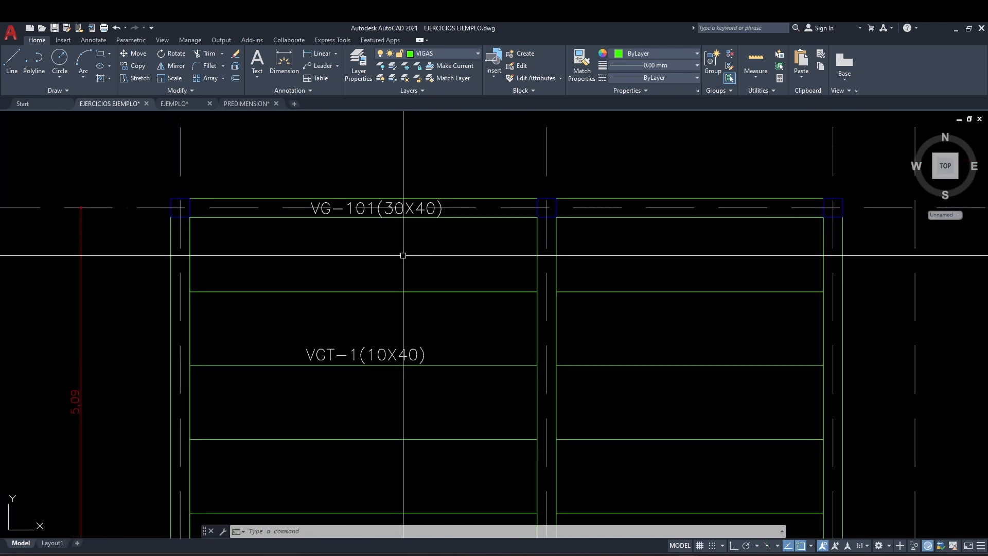
- Switch to ETABS and delete all the default frame sections that can be removed from the frame properties list
click(711, 555)
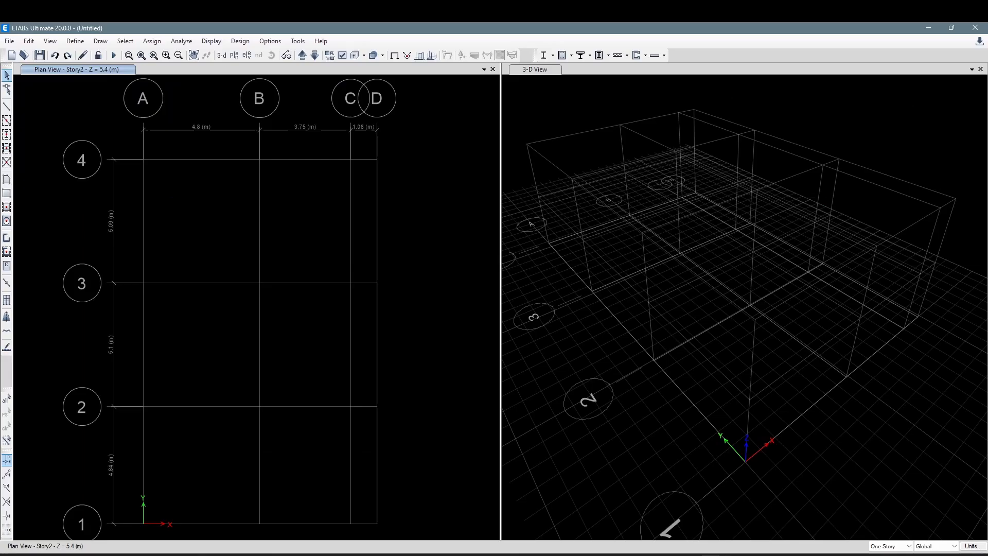
click(85, 45)
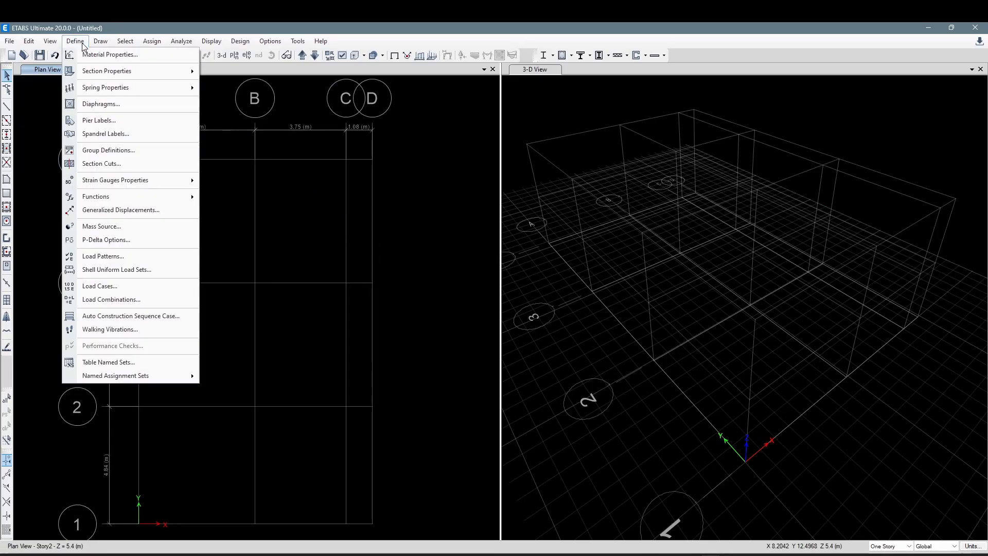
mouse_move(101, 74)
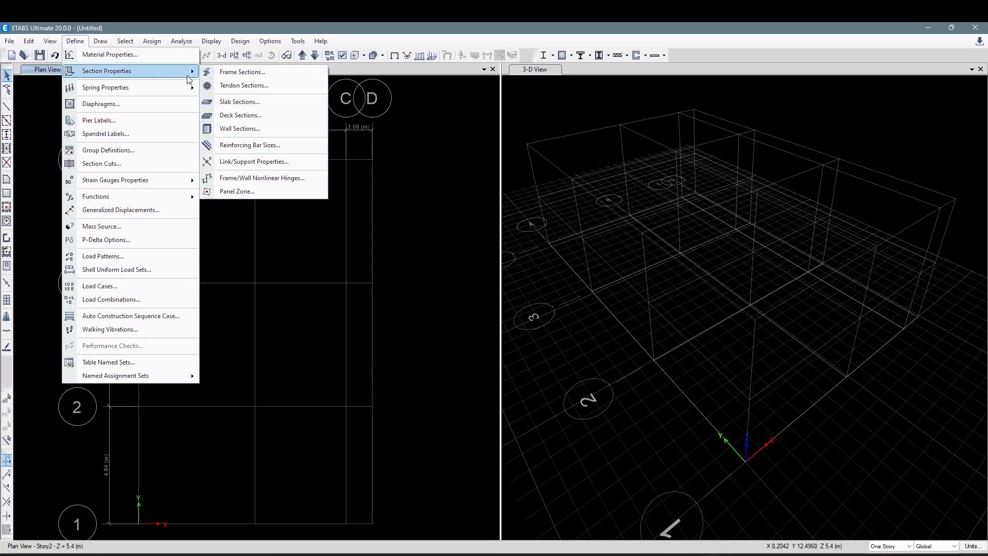
click(245, 74)
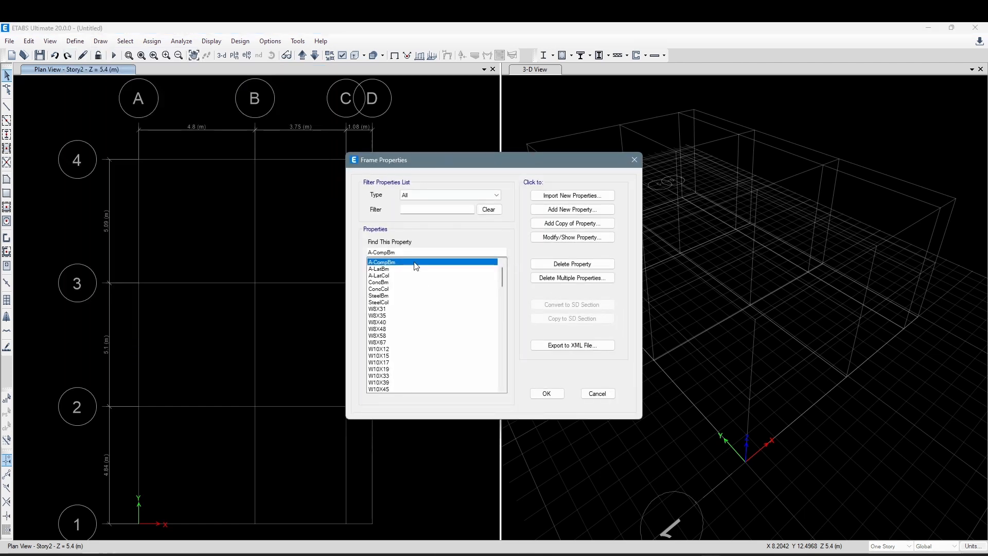
click(543, 278)
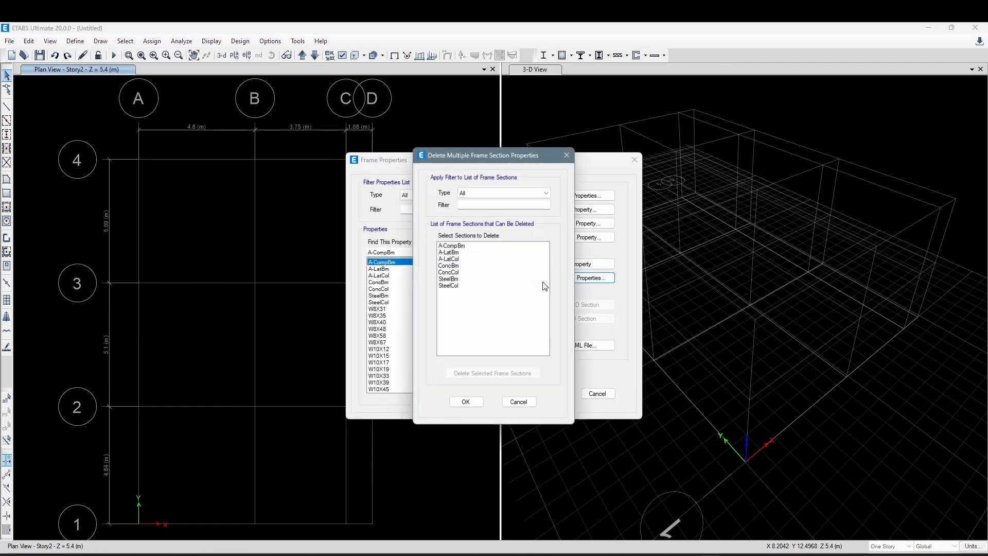
drag(479, 246, 479, 312)
drag(495, 247, 496, 416)
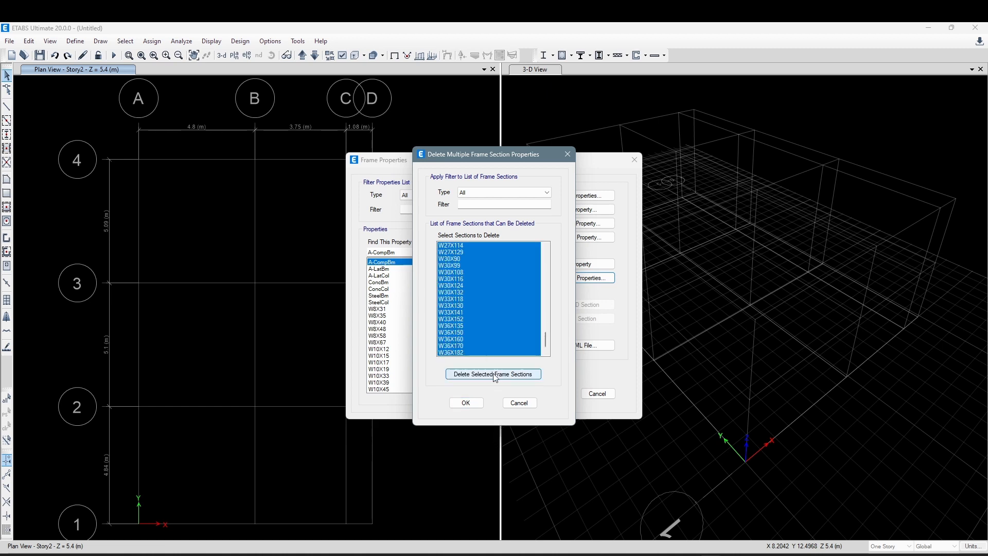
click(493, 373)
click(570, 326)
click(466, 402)
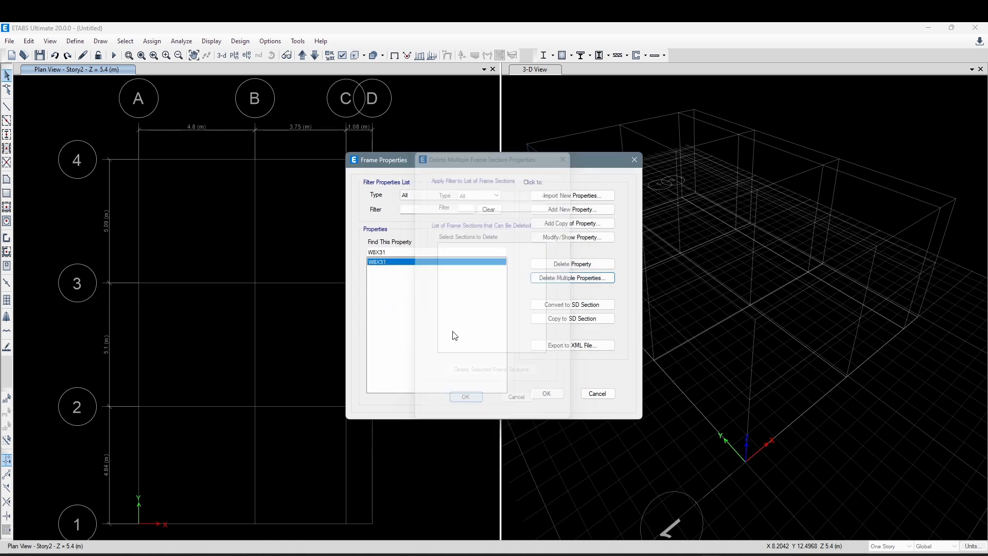
- Add a concrete rectangular frame section named VG30X40 with material CONC21
click(558, 209)
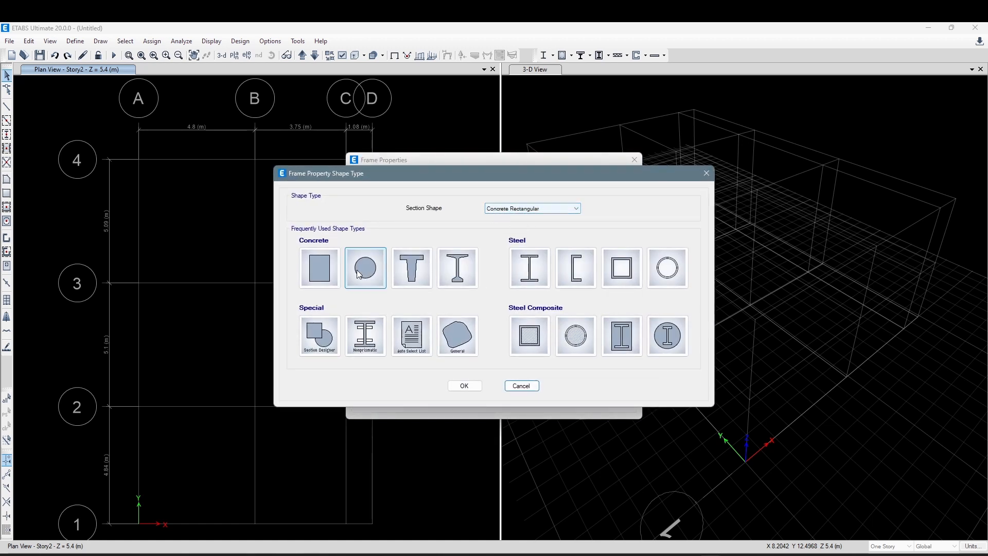
click(323, 272)
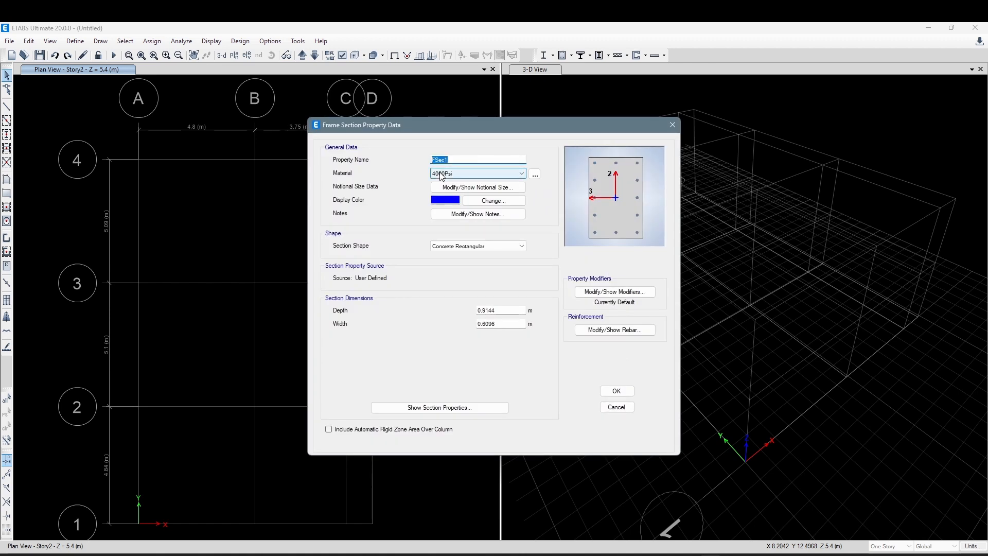
text(VG)
key(BackSpace)
key(BackSpace)
text(30X4)
click(468, 171)
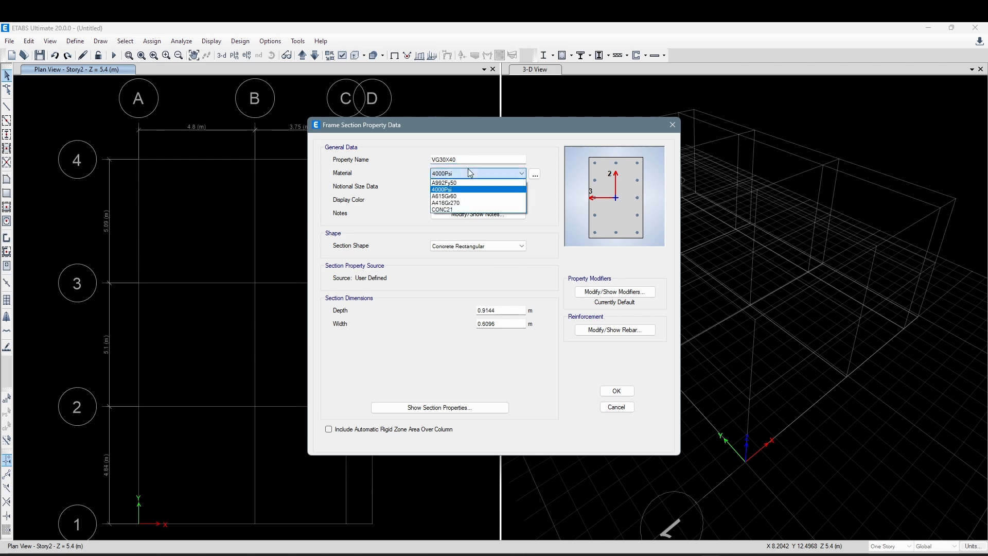
click(462, 210)
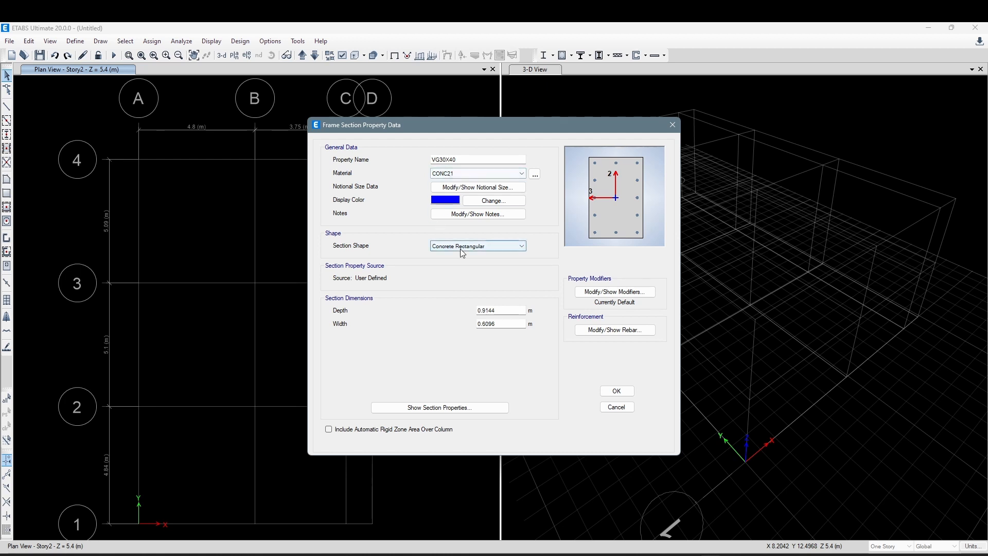
- Set the VG30X40 section's width to 0.30 m and depth to 0.40 m
double_click(512, 323)
text(0.30)
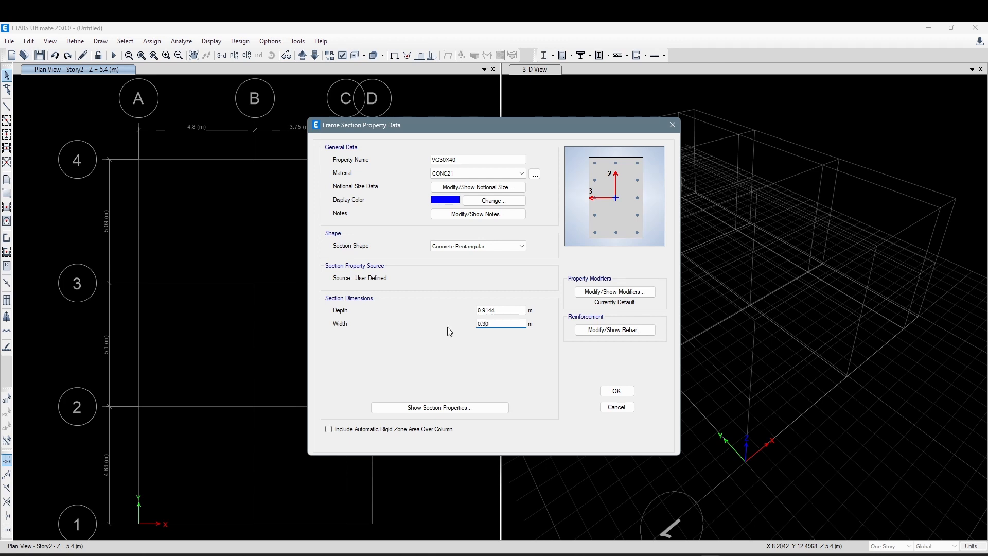
double_click(493, 311)
text(0.4)
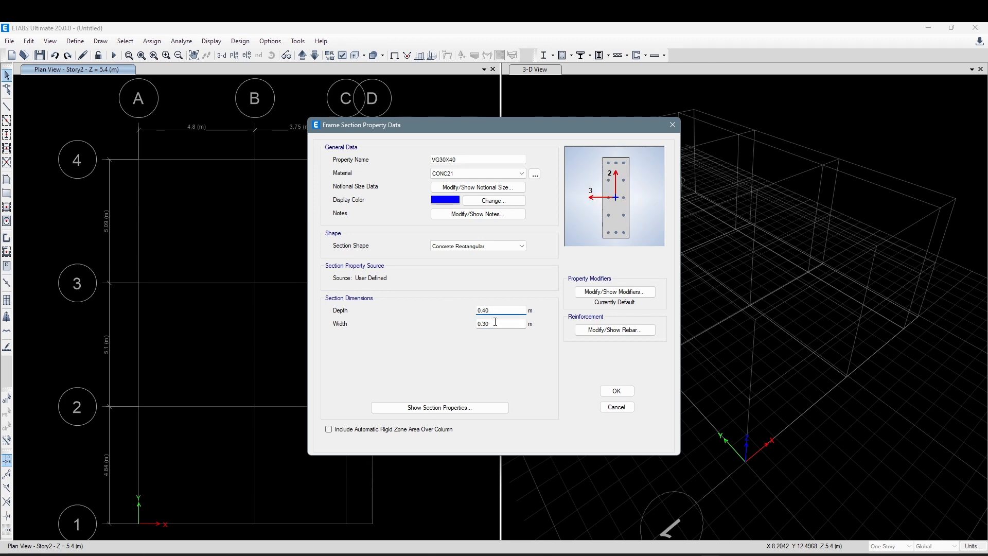
click(495, 323)
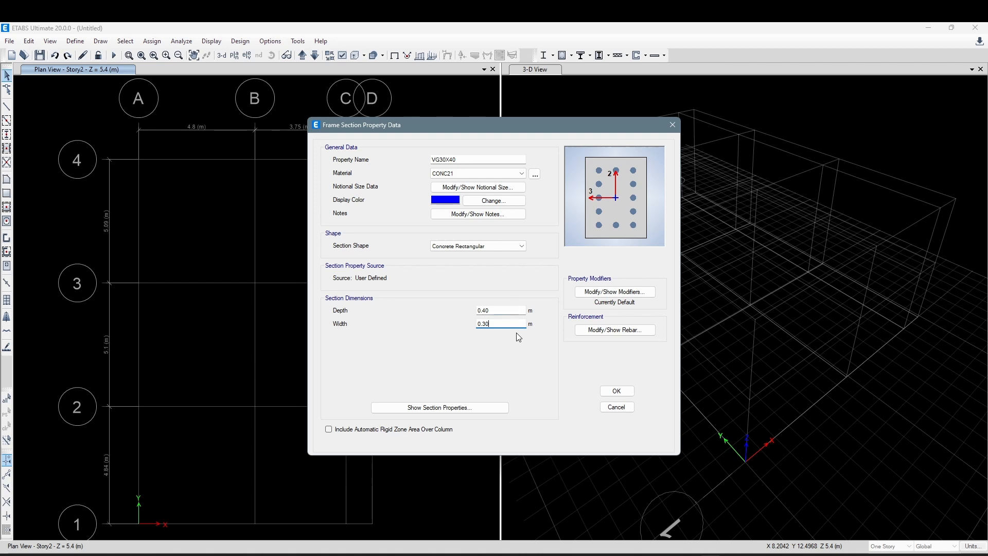
- Set the VG30X40 reinforcement design type to M3 Design Only (Beam) and save the section
click(635, 332)
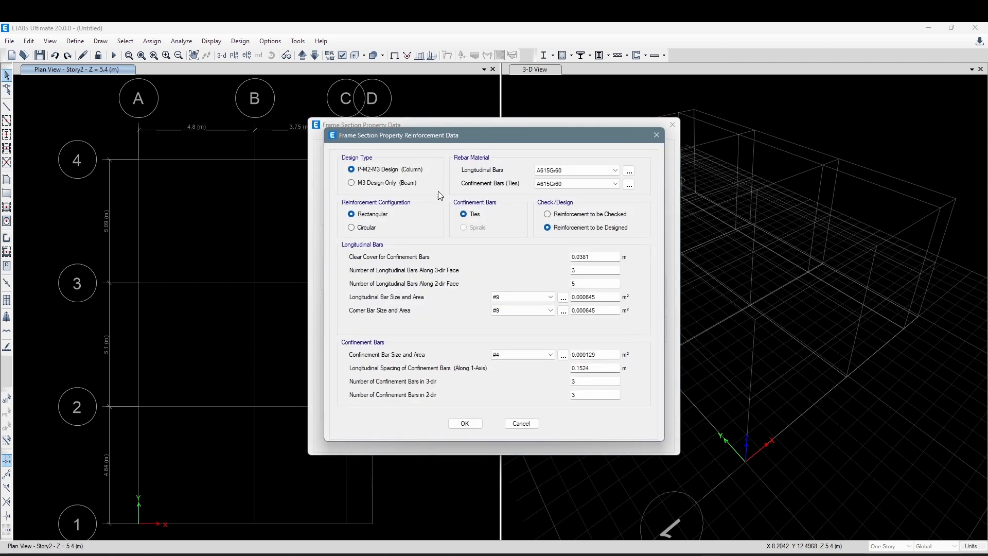
click(392, 184)
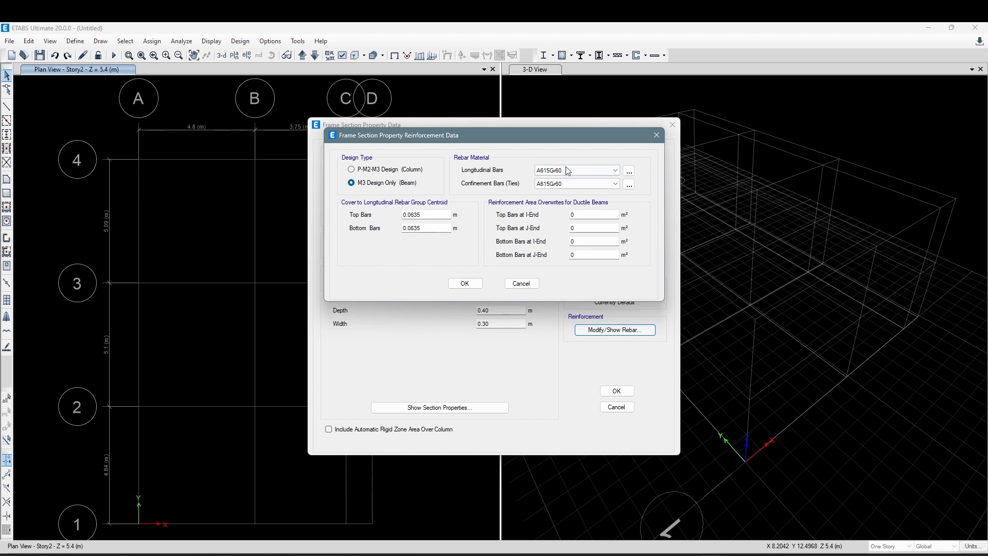
click(465, 283)
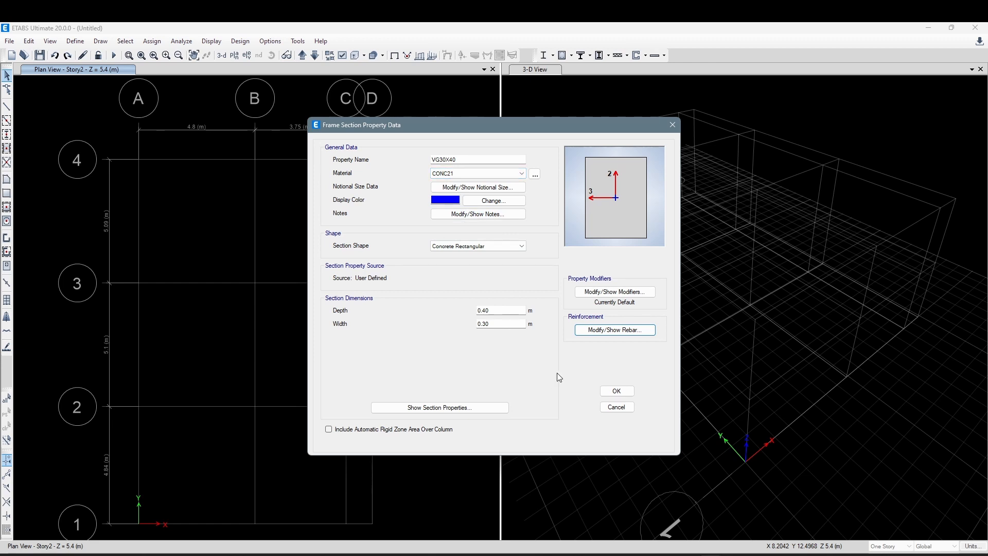
click(616, 390)
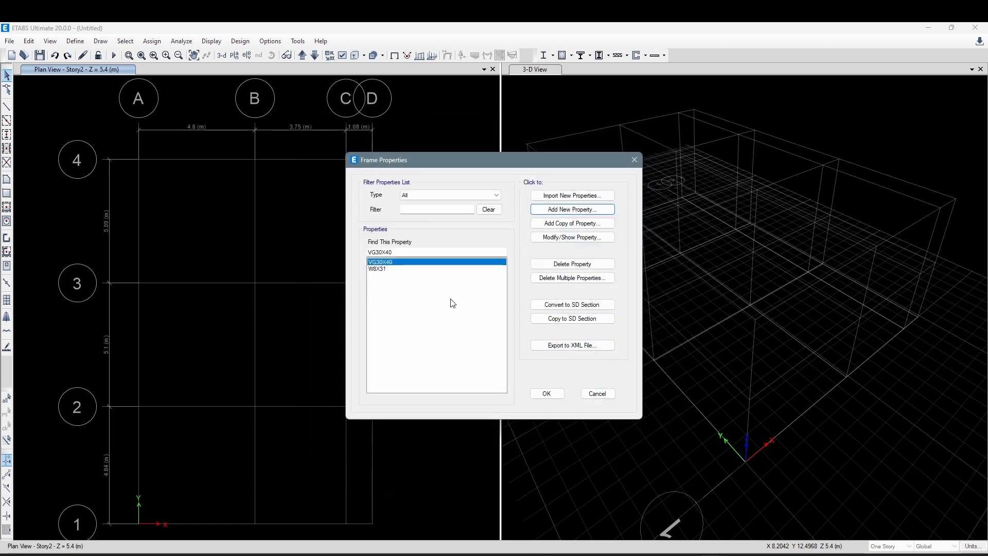
- Delete the remaining default frame section W8X31
click(386, 269)
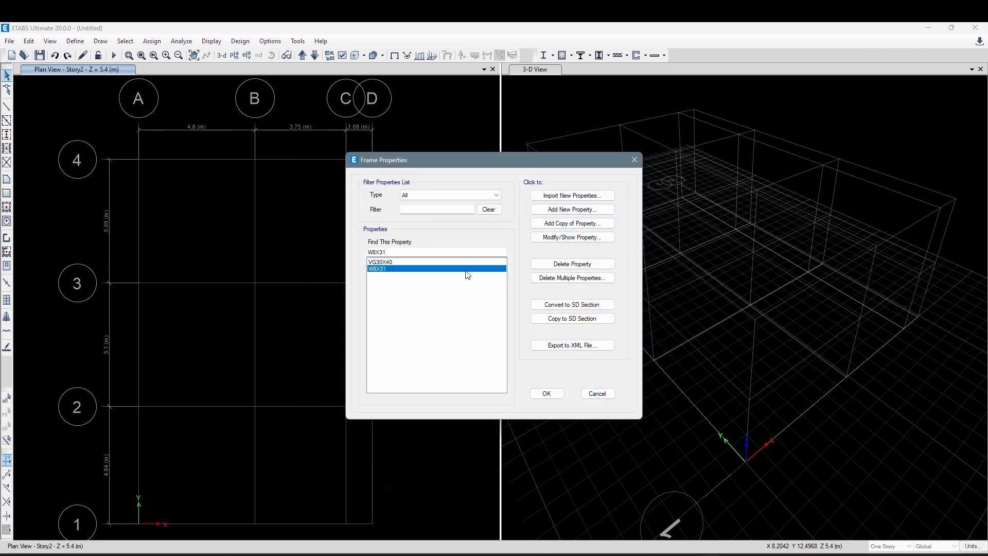
click(581, 269)
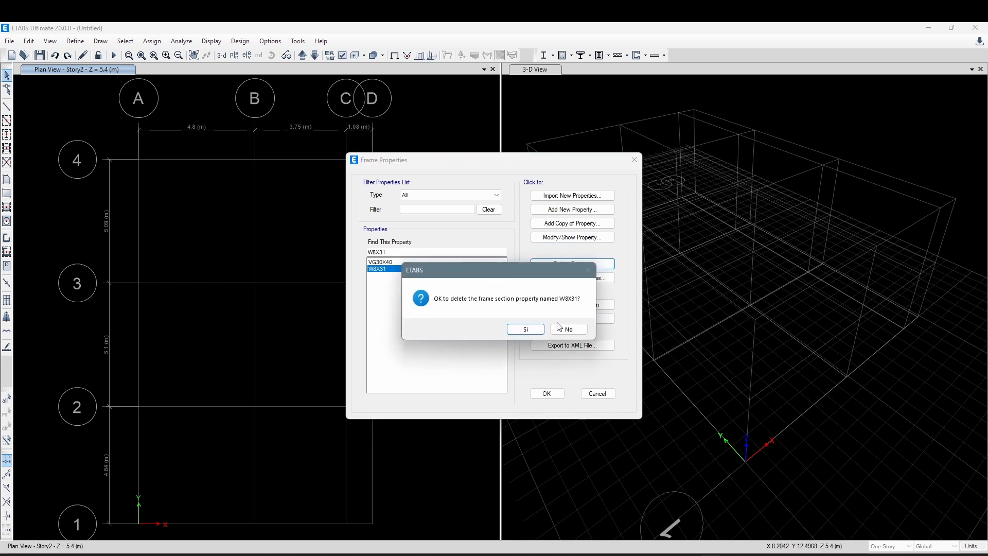
click(526, 332)
- Add a copy of section VG30X40 named VG30X30 with depth and width of 0.3 m
click(402, 264)
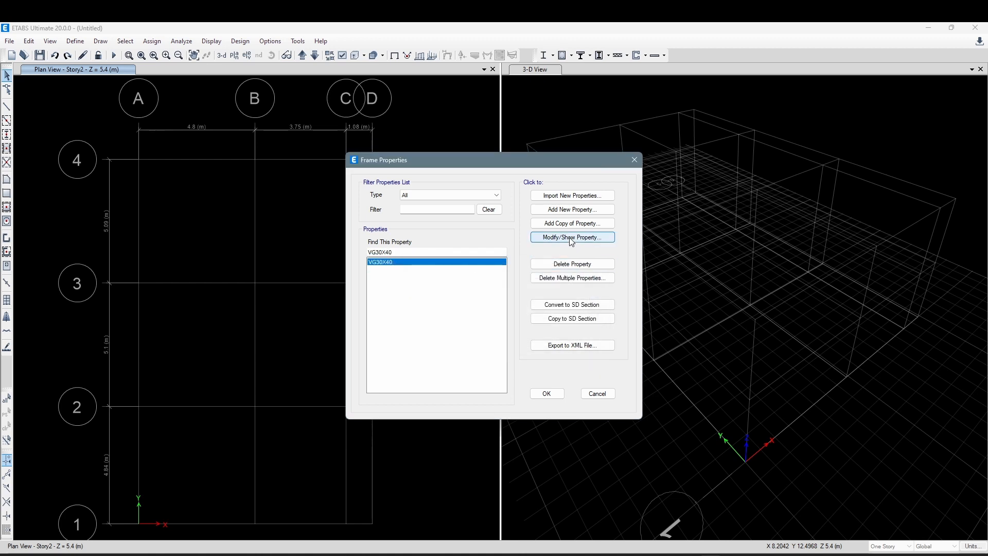
click(554, 206)
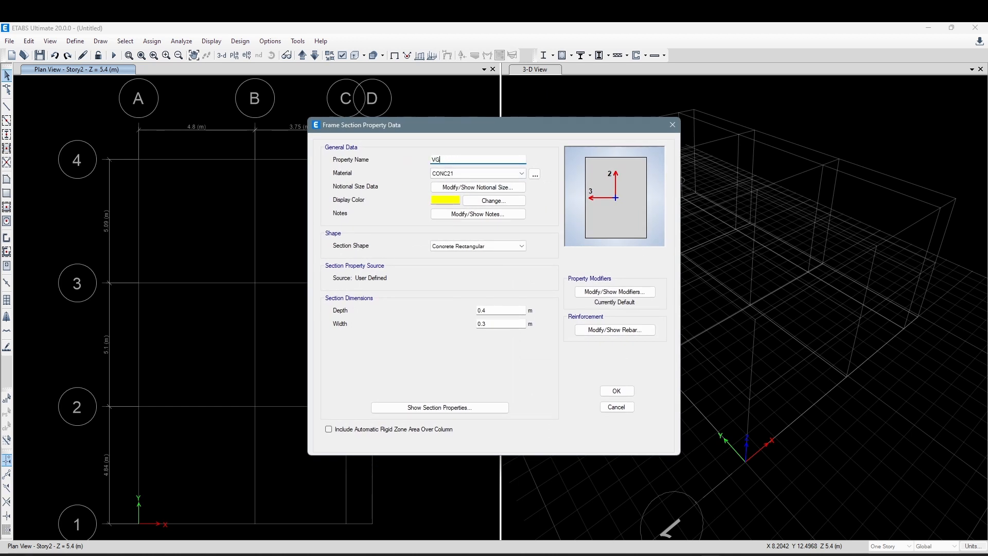
text(VG30X30)
click(502, 312)
click(503, 324)
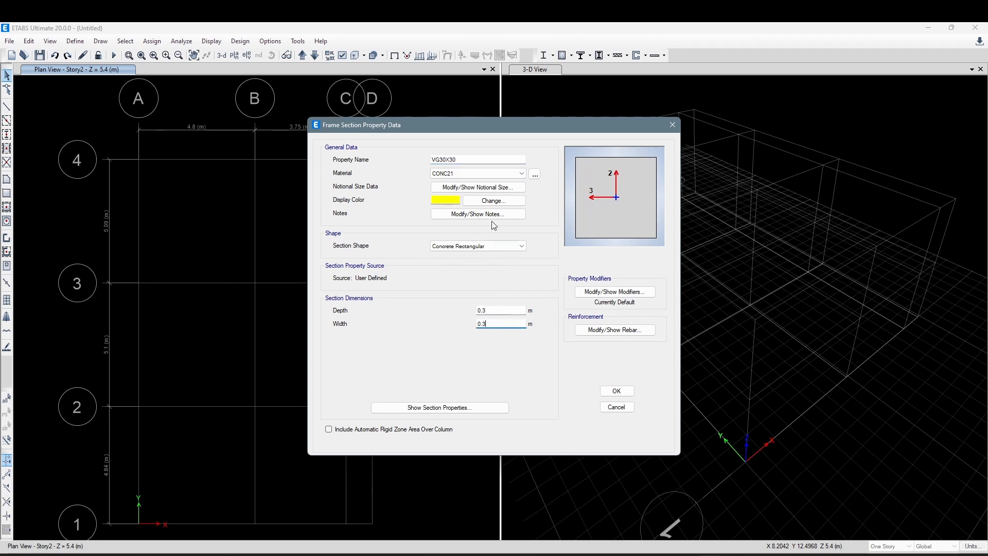
click(616, 391)
- Start a copy of section VG30X30 named VGT-10X35 and set its width to 0.10 m
click(395, 269)
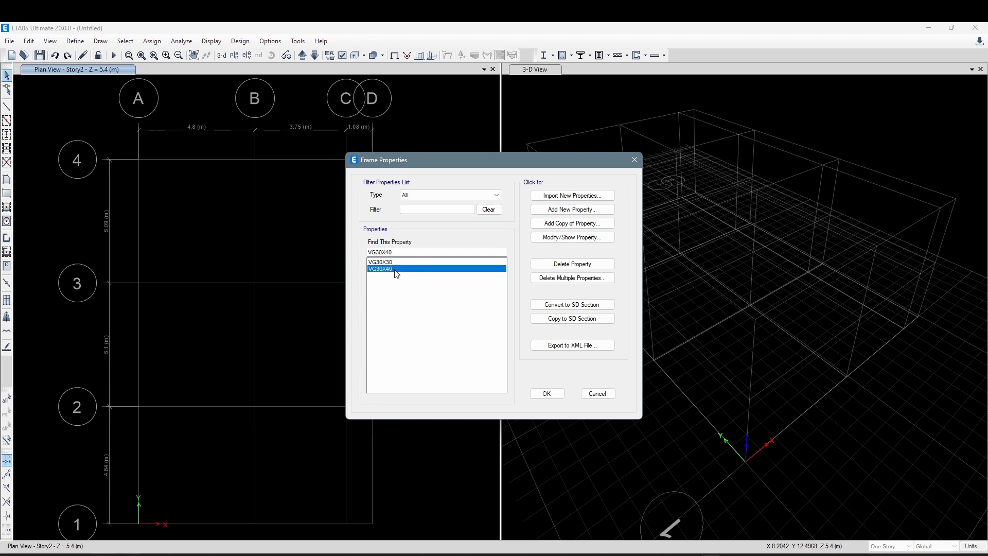
click(394, 263)
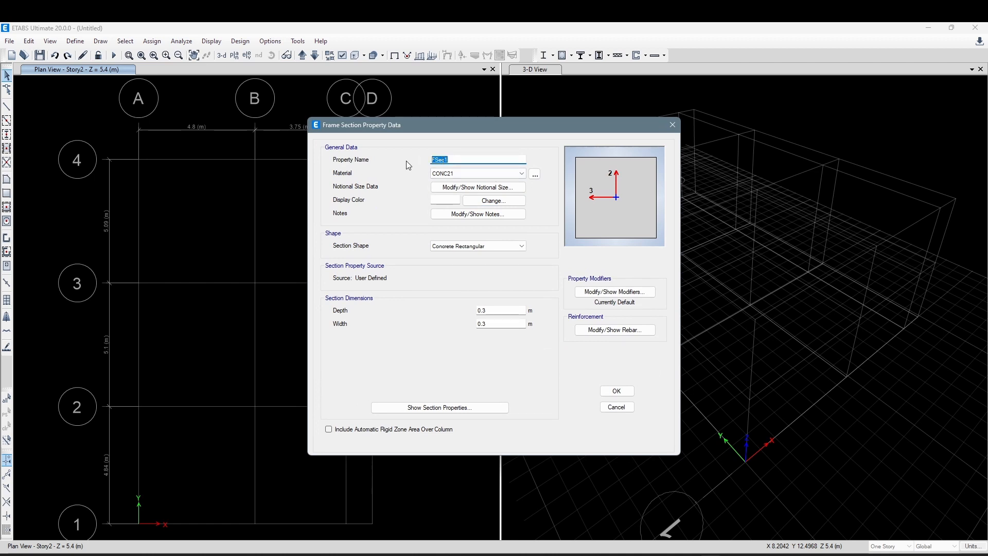
text(VGT-10X35)
click(494, 323)
text(10)
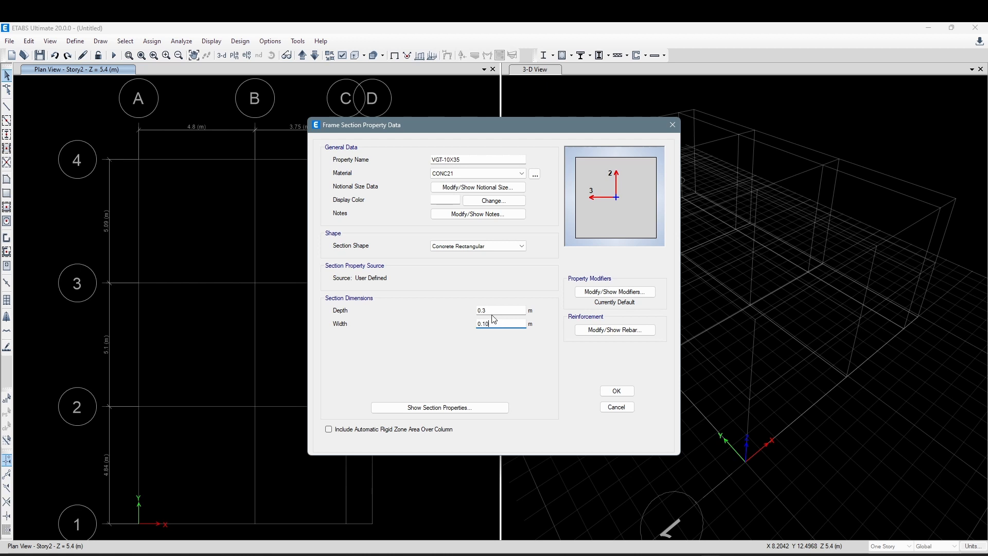
- Set the joist section's depth to 0.40 m, rename it VGT-10X40 and save it
click(494, 311)
drag(490, 310, 483, 309)
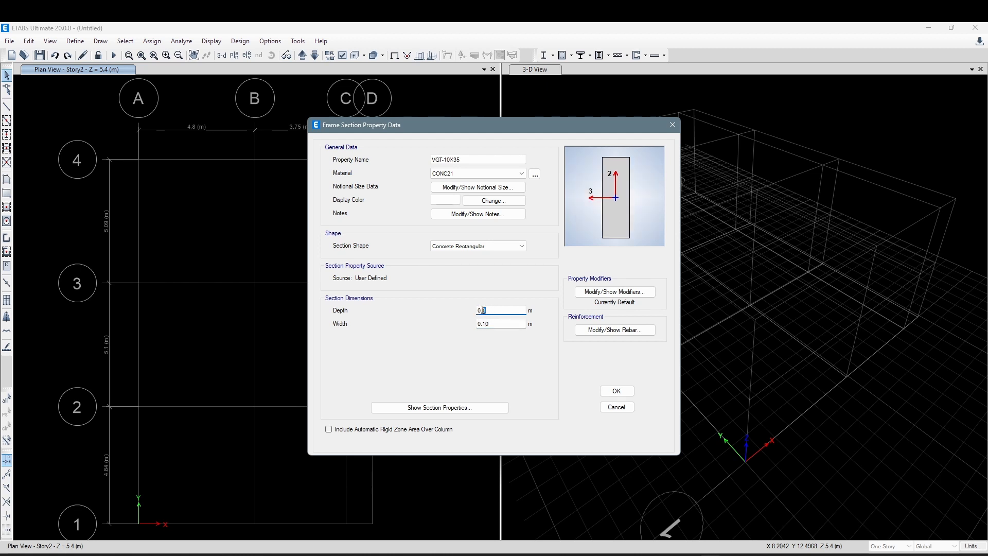
text(40)
key(Tab)
click(475, 160)
key(BackSpace)
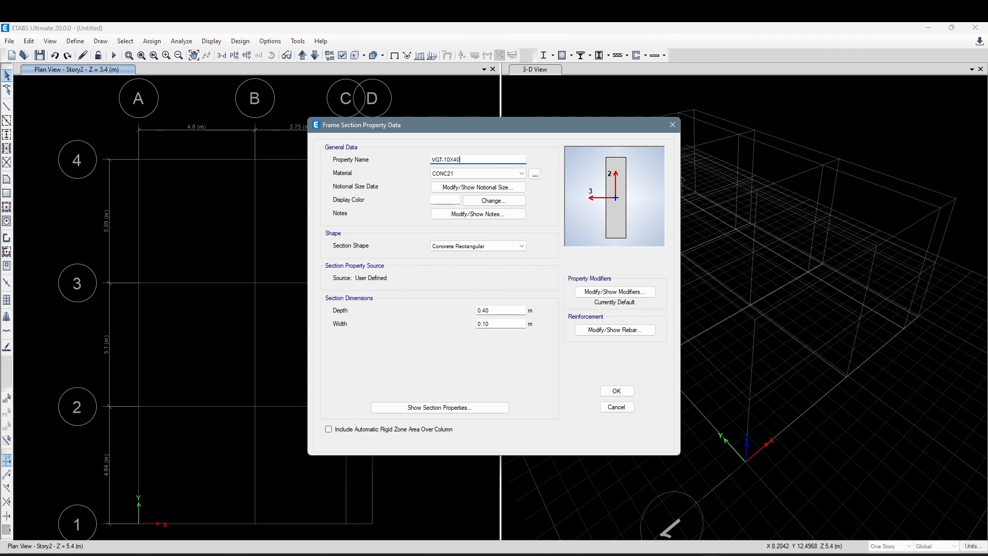
click(504, 323)
click(617, 391)
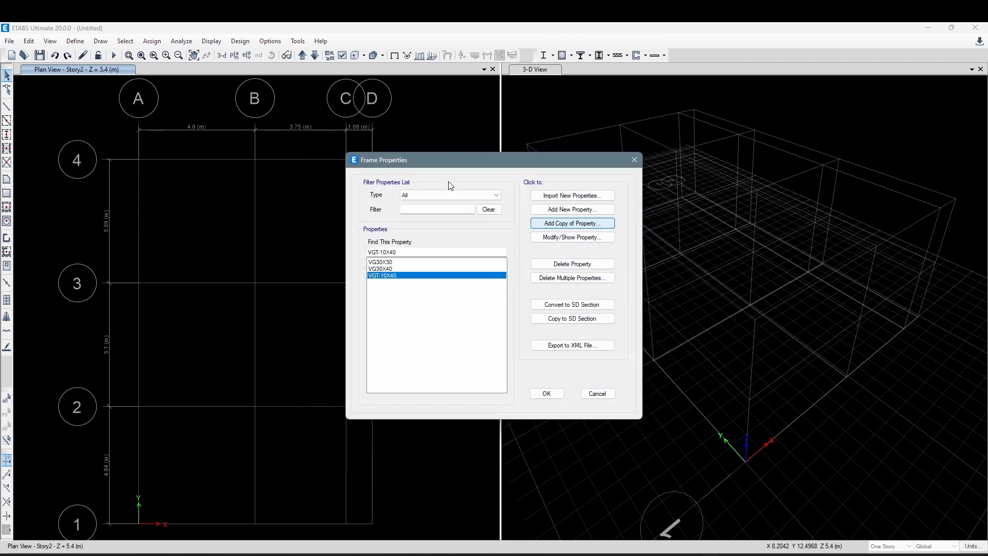
- Add a copy of section VGT-10X40 named VGT-10X30 with a depth of 0.30 m
key(Return)
text(VGT-10X30)
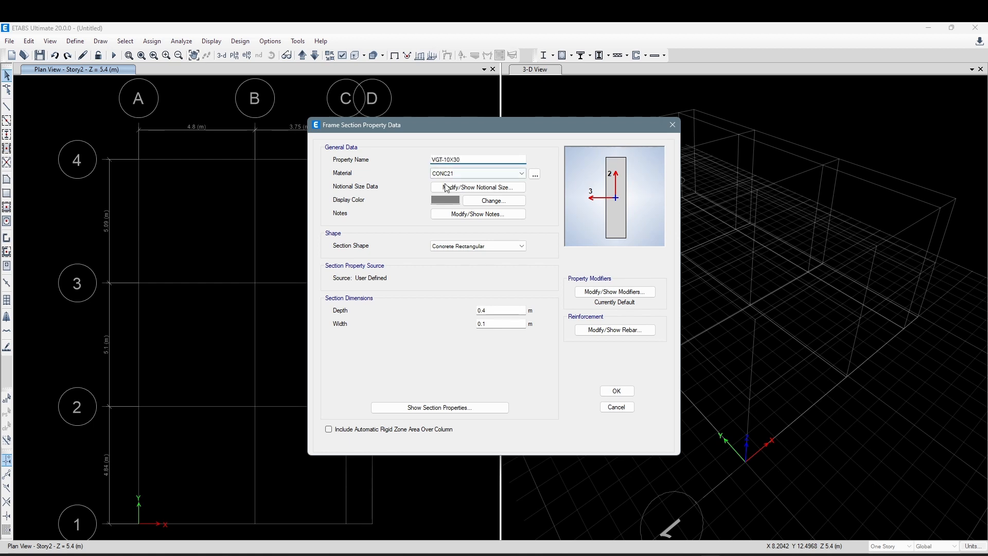
click(495, 313)
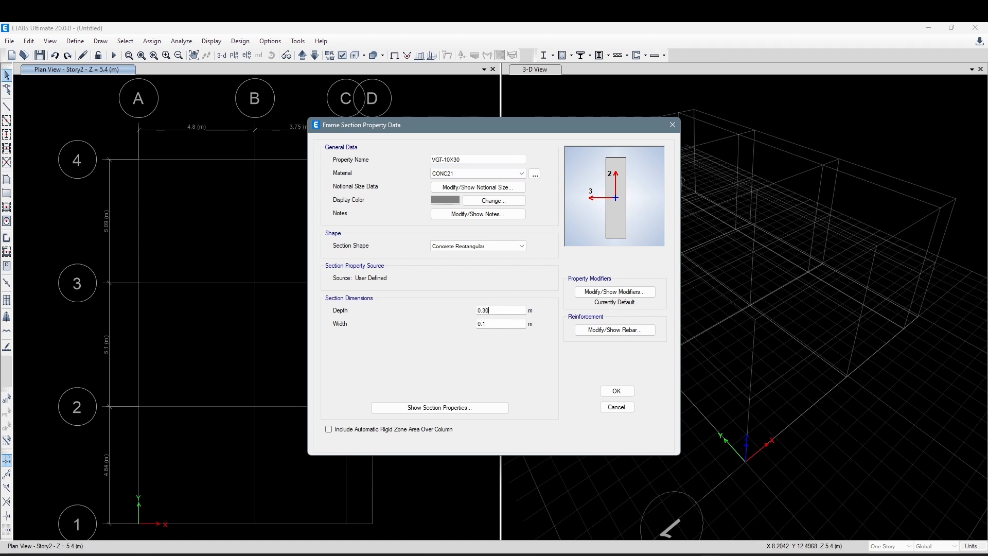
click(494, 324)
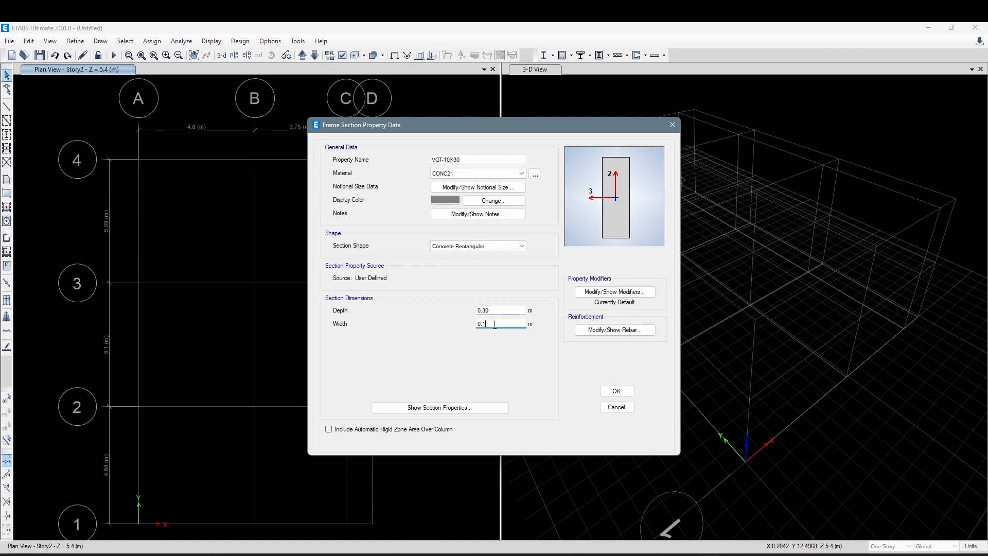
click(617, 391)
- Switch to the AutoCAD framing plan and check the secondary beam section labels in the bay between axes 1 and 2
click(397, 284)
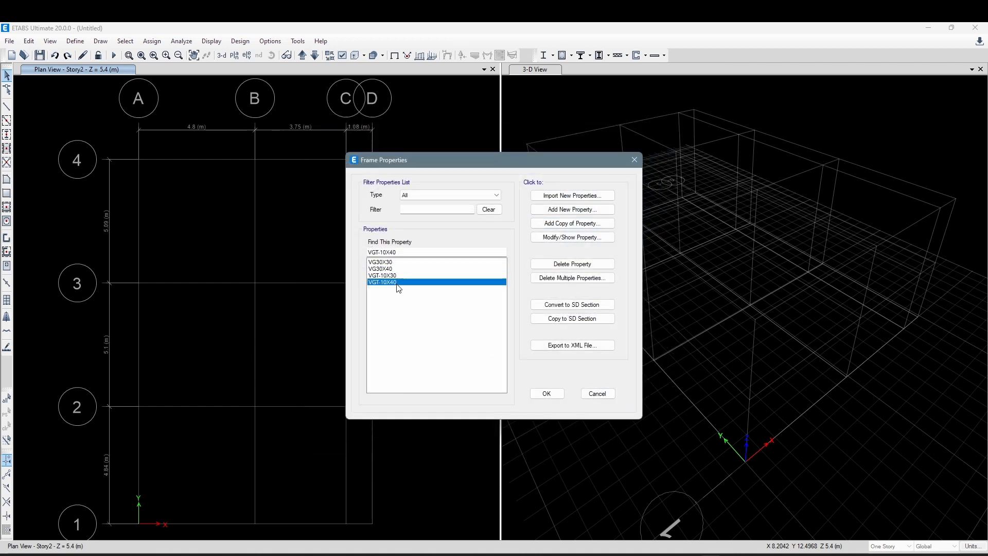
mouse_move(688, 555)
click(574, 520)
scroll(461, 283, down, 6)
middle_drag(475, 354, 451, 209)
scroll(440, 352, up, 4)
scroll(440, 353, up, 4)
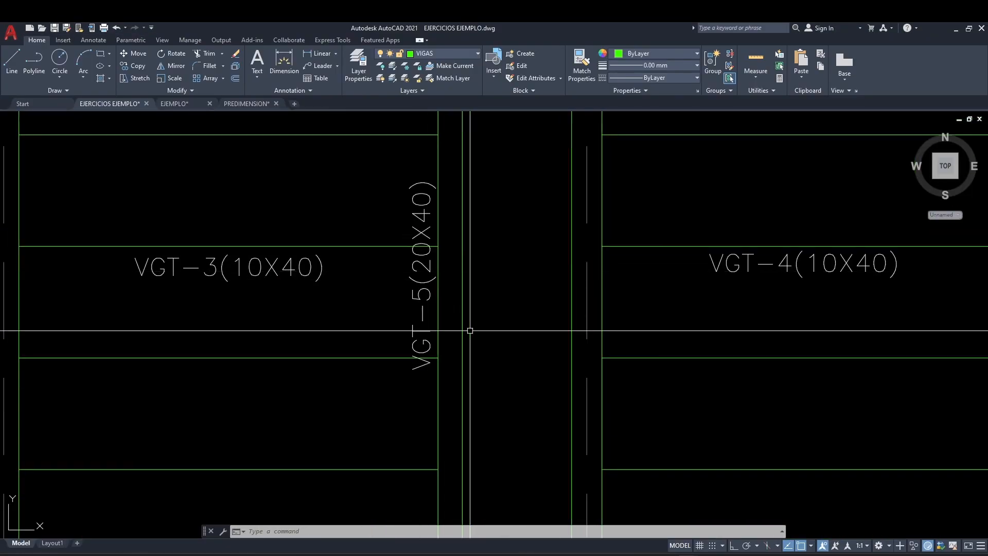
scroll(466, 254, down, 3)
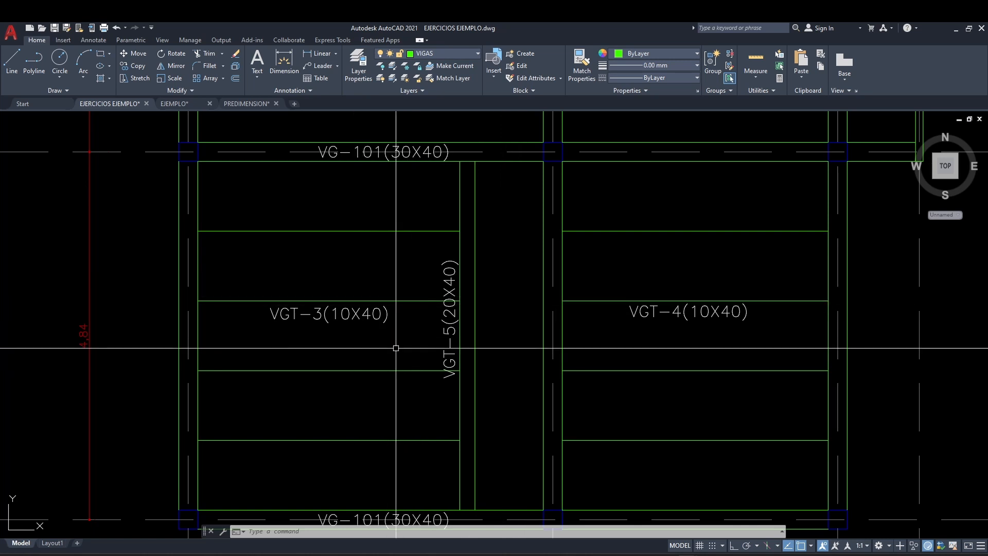
- Examine the VGT beam section labels between axes 1 and 2 and the bays beside them in the framing plan
scroll(413, 284, down, 1)
scroll(428, 300, up, 1)
scroll(429, 300, up, 1)
scroll(433, 304, down, 1)
scroll(459, 324, down, 1)
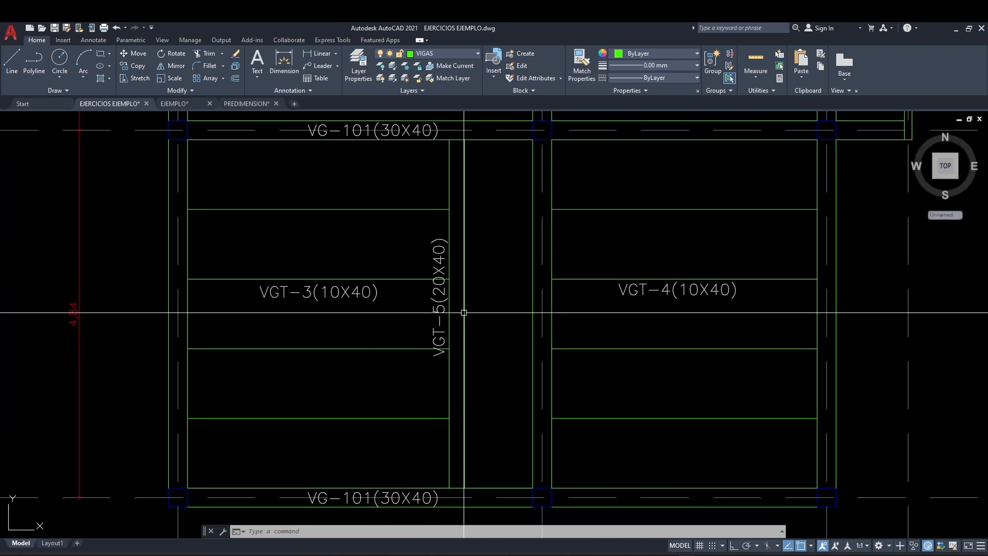
scroll(559, 335, down, 2)
middle_drag(559, 335, 328, 336)
mouse_move(638, 335)
middle_down()
mouse_move(221, 379)
mouse_move(477, 342)
middle_up()
- Switch back to ETABS and add a copy of section VGT-10X40 named VGT-20X40 with a width of 0.20 m
mouse_move(664, 554)
click(746, 512)
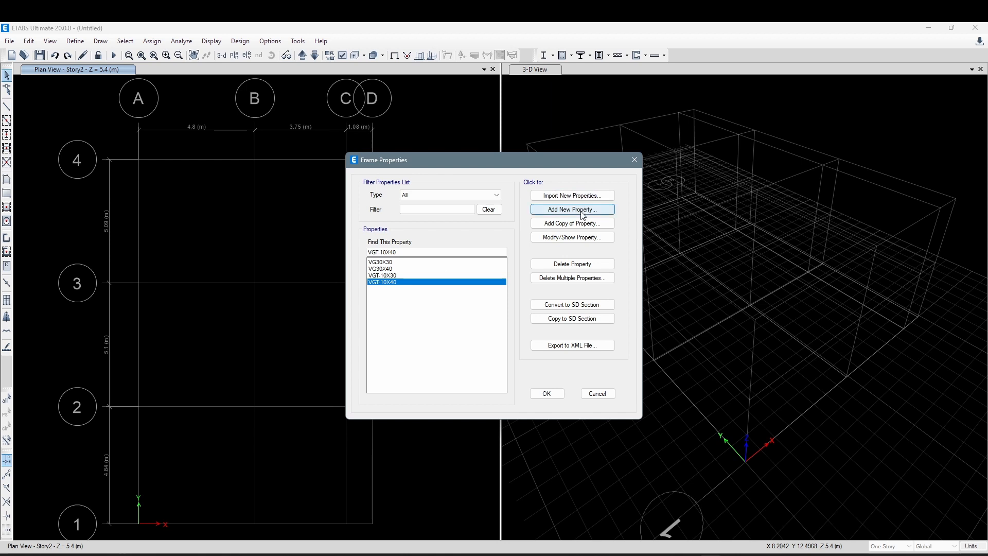
click(584, 225)
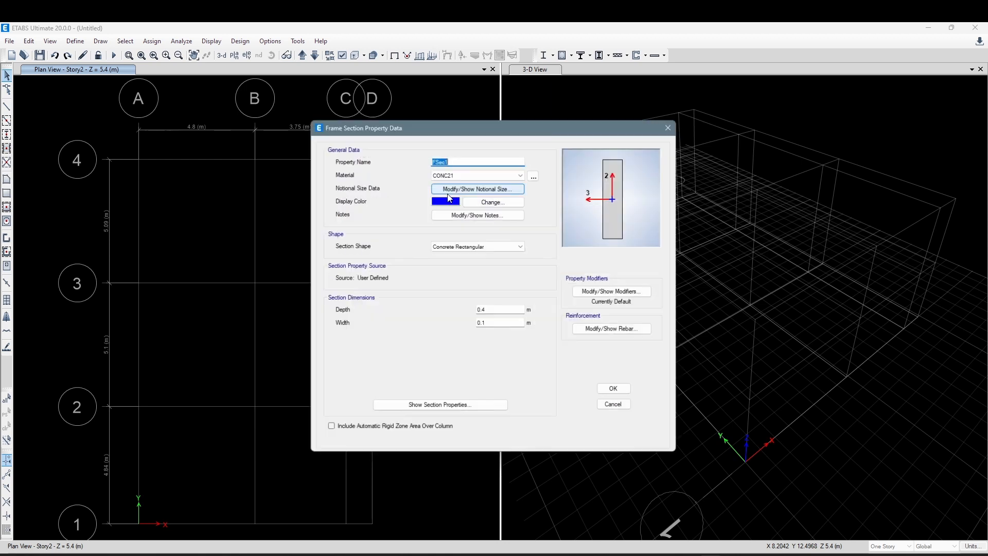
text(VGT-20X40)
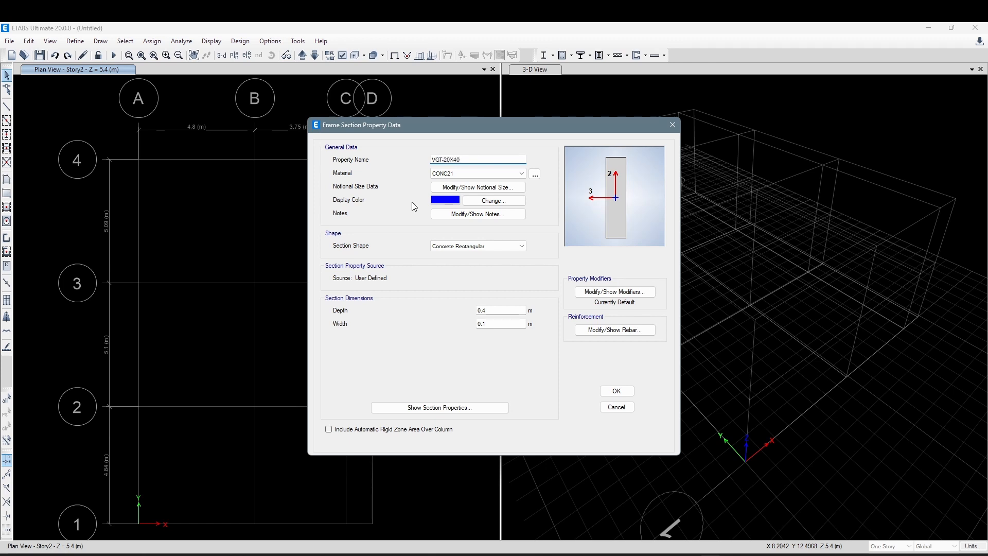
click(493, 325)
click(489, 311)
click(617, 391)
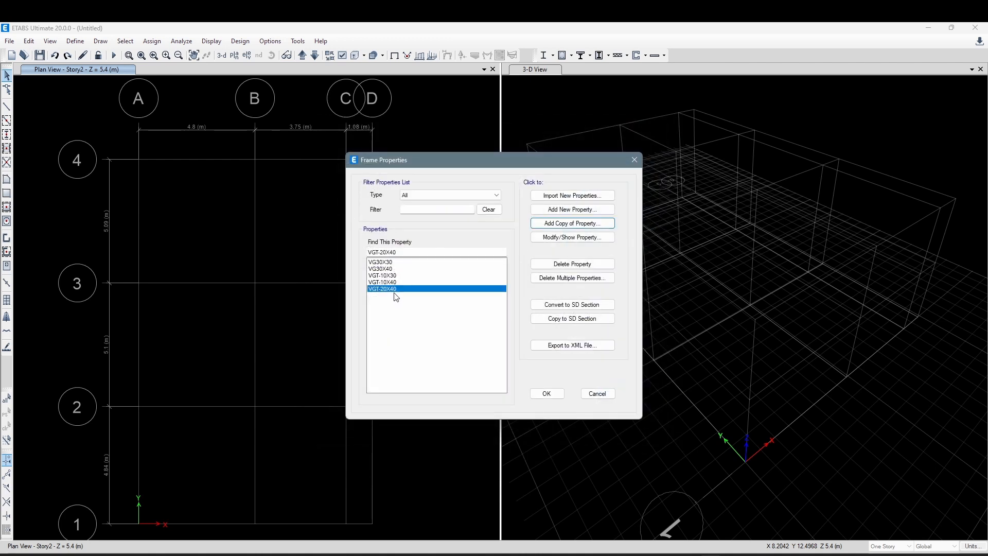
- Add a copy of section VGT-10X30 named VGT-20X30 with a width of 0.20 m
click(395, 277)
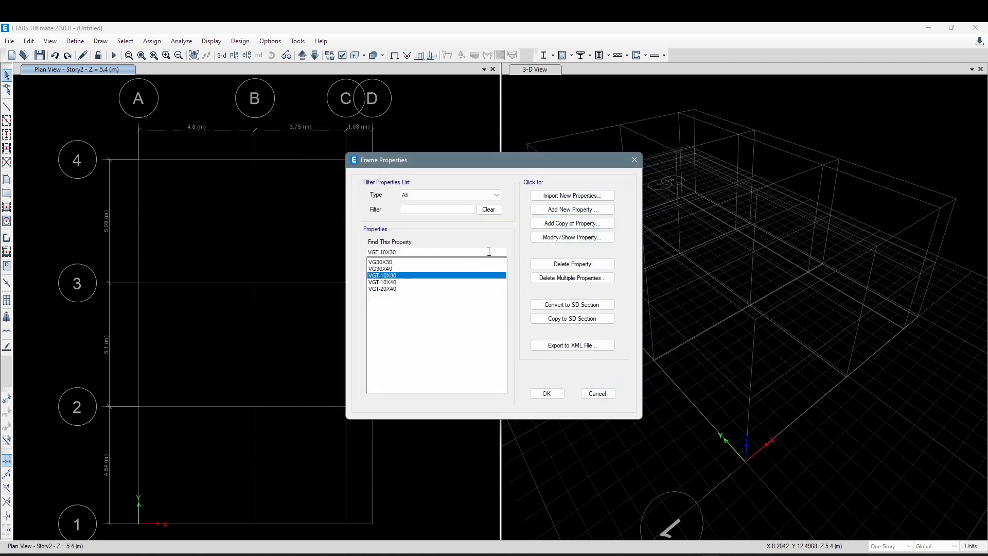
click(565, 223)
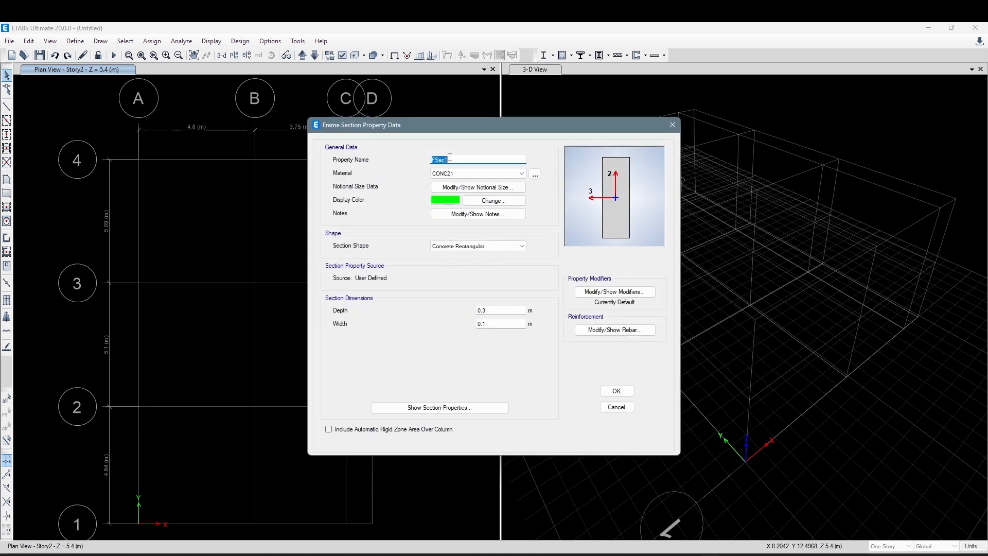
text(VGT-20X30)
click(498, 326)
text(2)
click(616, 391)
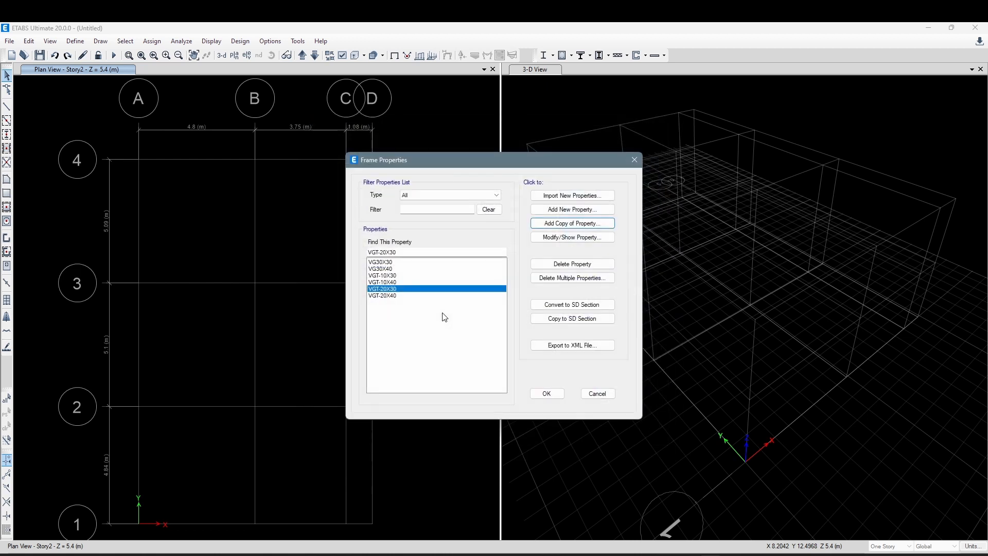
- Start a copy of section VGT-20X40 named COL30X30 and set its depth and width to 0.30 m
click(394, 296)
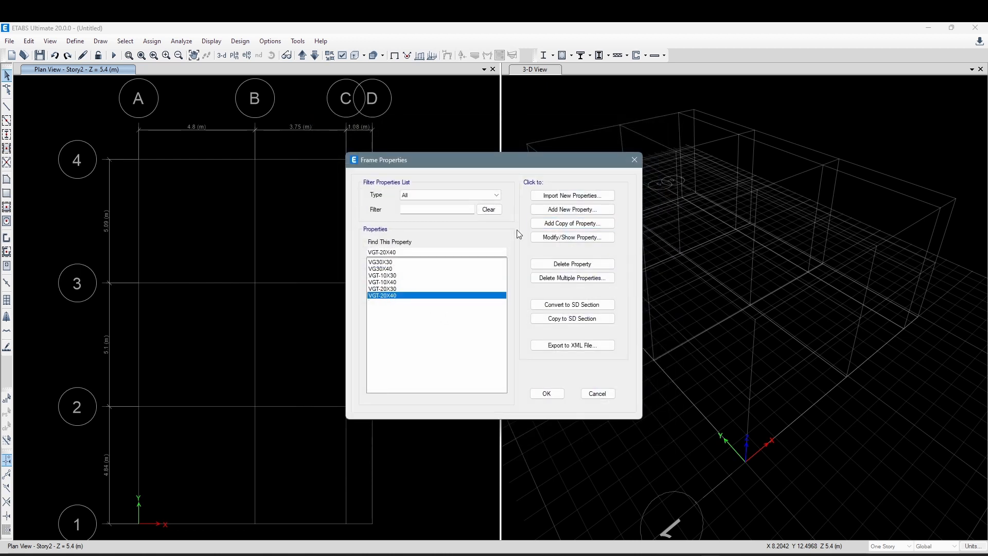
click(578, 224)
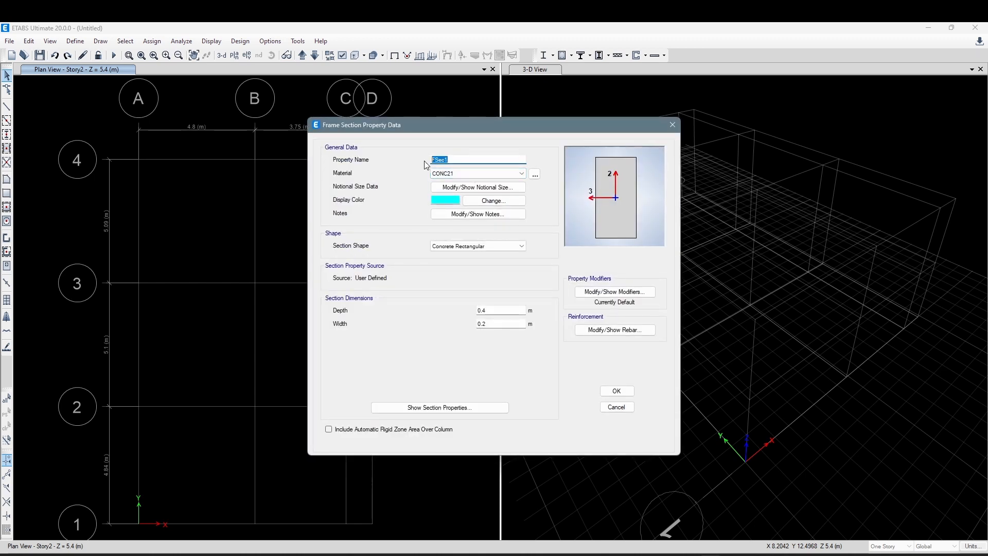
text(COL30C30)
key(BackSpace)
text(X30)
click(512, 325)
click(513, 311)
key(BackSpace)
text(3)
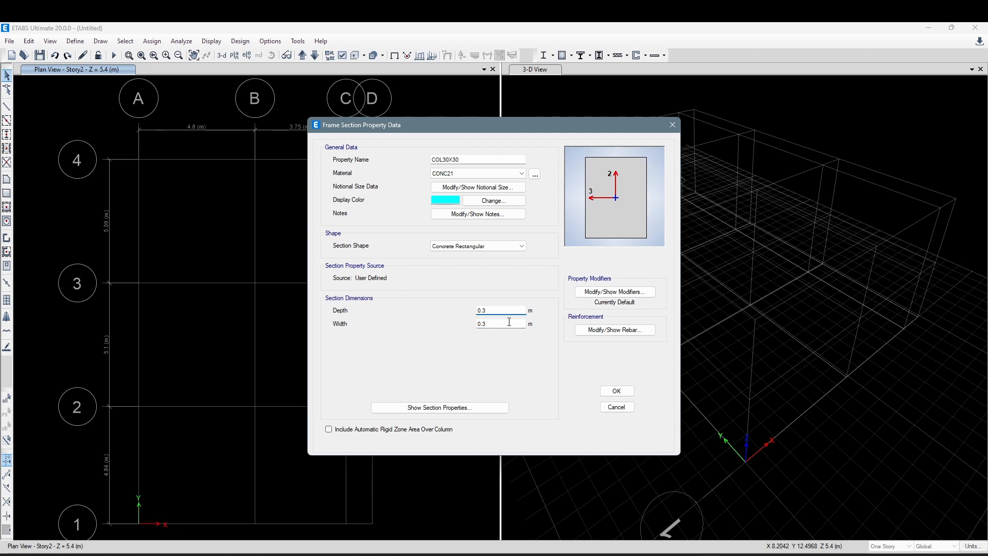
click(509, 323)
- Use P-M2-M3 Design (Column) for COL30X30's reinforcement and save the column section
click(612, 330)
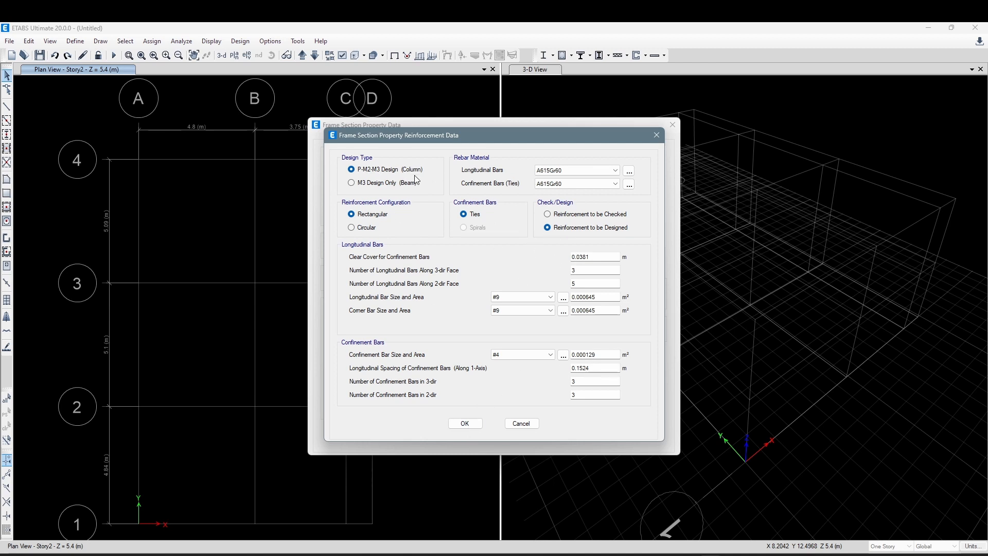
click(470, 426)
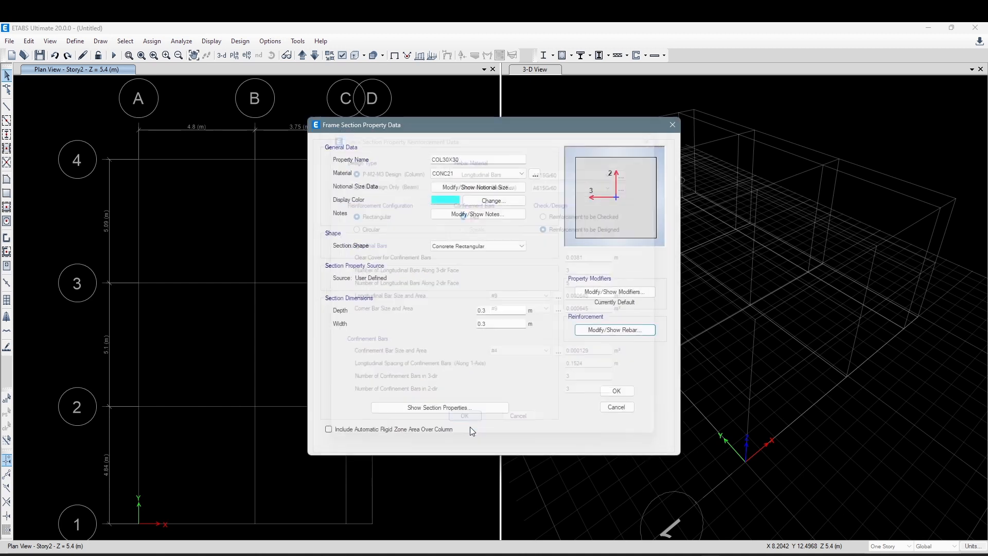
click(617, 392)
- Review the defined COL, VG and VGT sections one by one and accept the frame property definitions
click(391, 270)
click(392, 276)
click(394, 282)
click(395, 289)
click(395, 295)
click(396, 303)
click(392, 262)
click(389, 269)
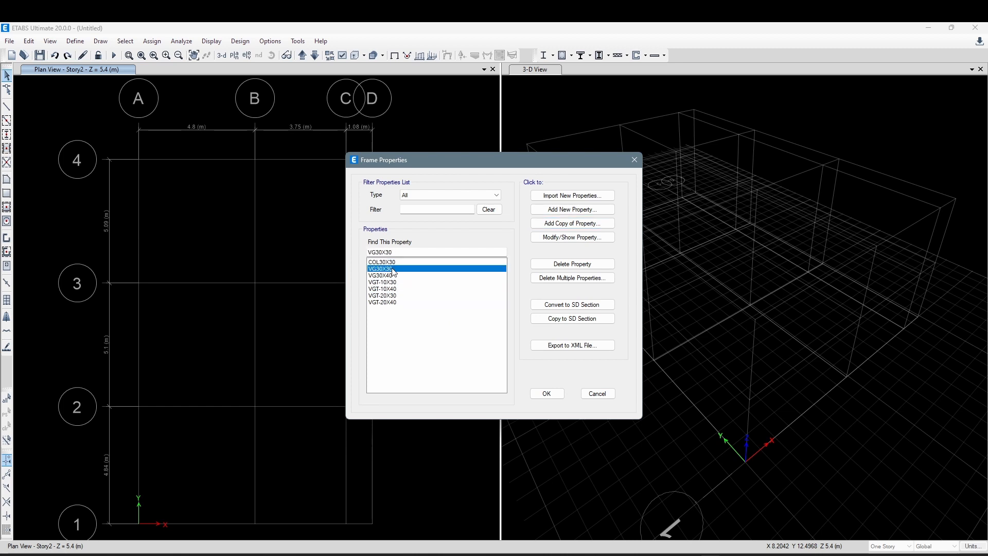
click(392, 276)
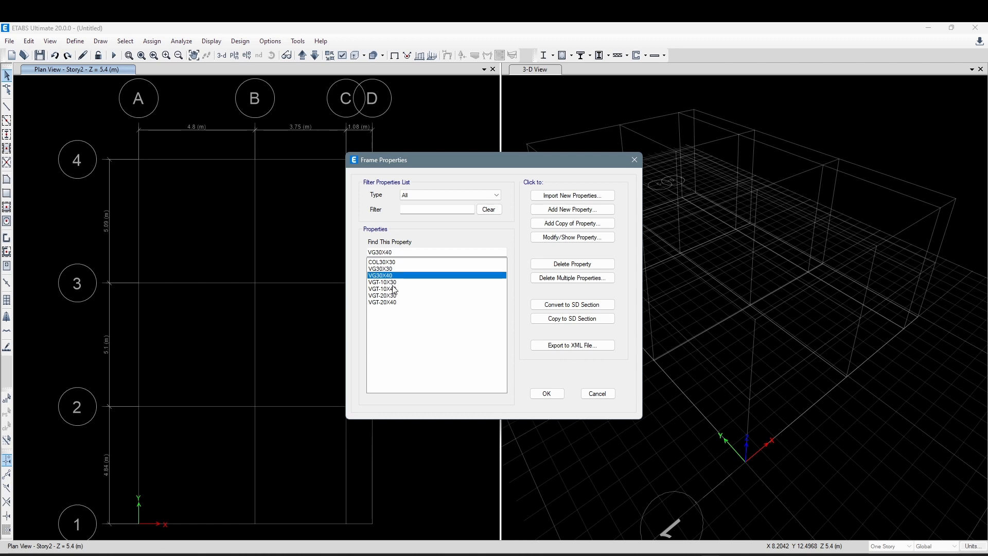
click(549, 400)
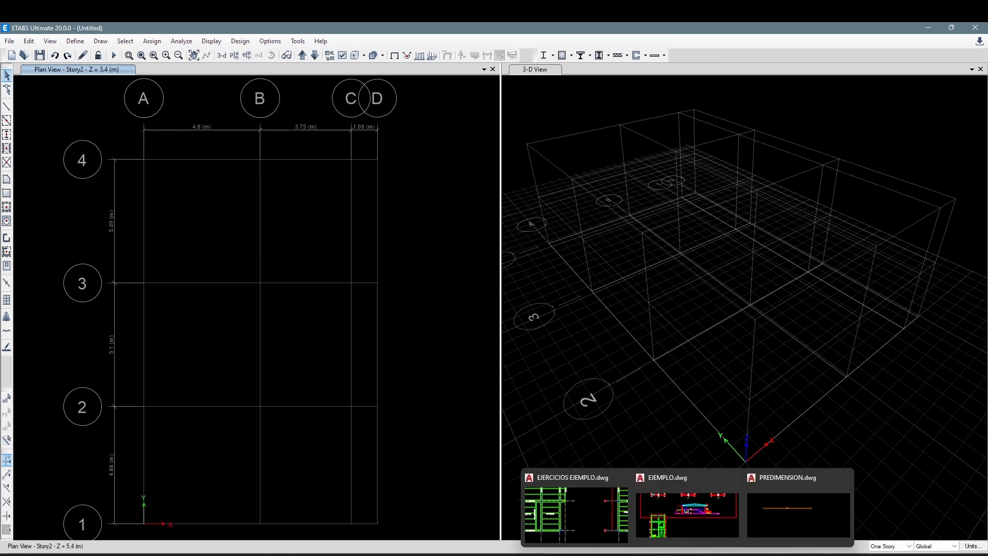
- Switch to the PowerPoint checklist and highlight item 5, "Definir los elementos estructurales", in yellow
click(670, 507)
click(618, 352)
drag(664, 328, 193, 320)
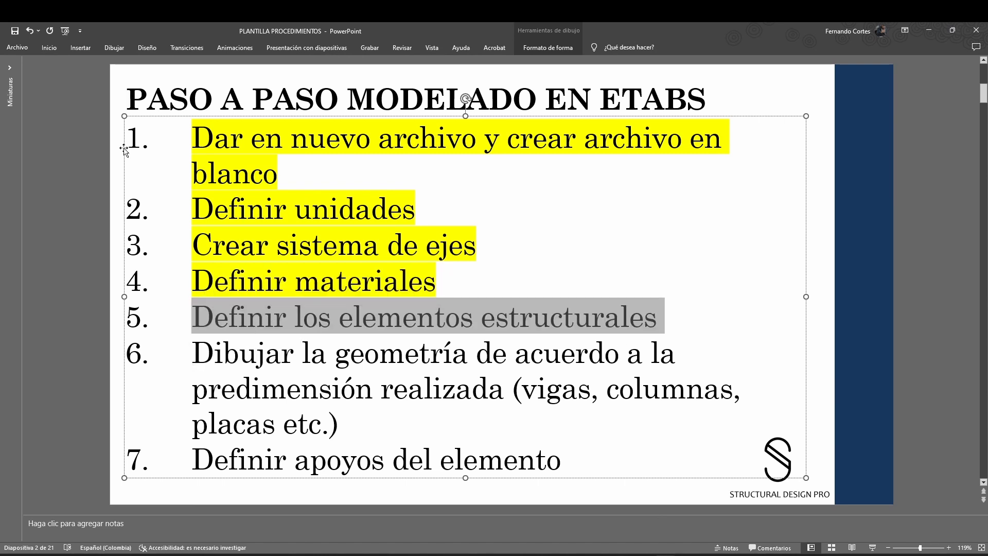
click(85, 49)
click(85, 49)
click(49, 48)
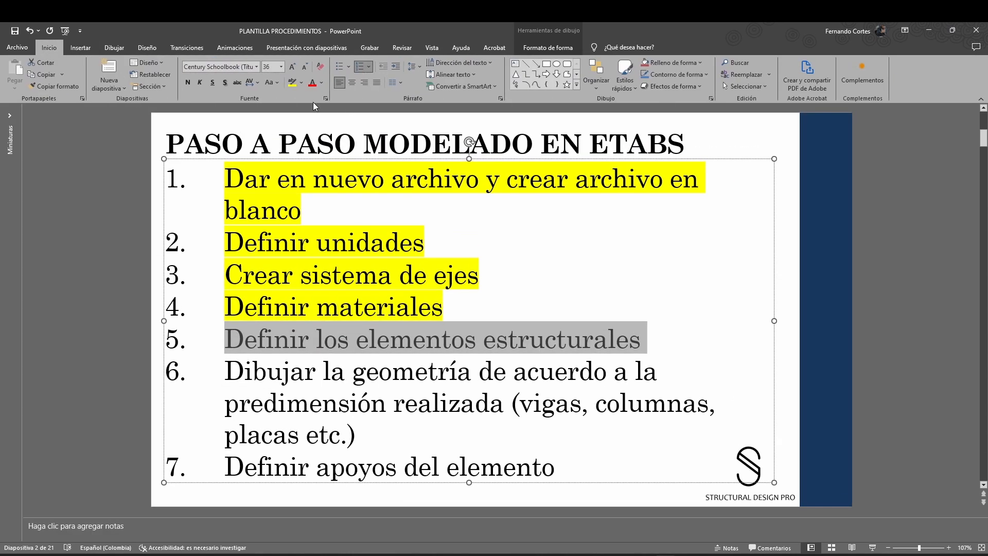
click(292, 82)
click(653, 368)
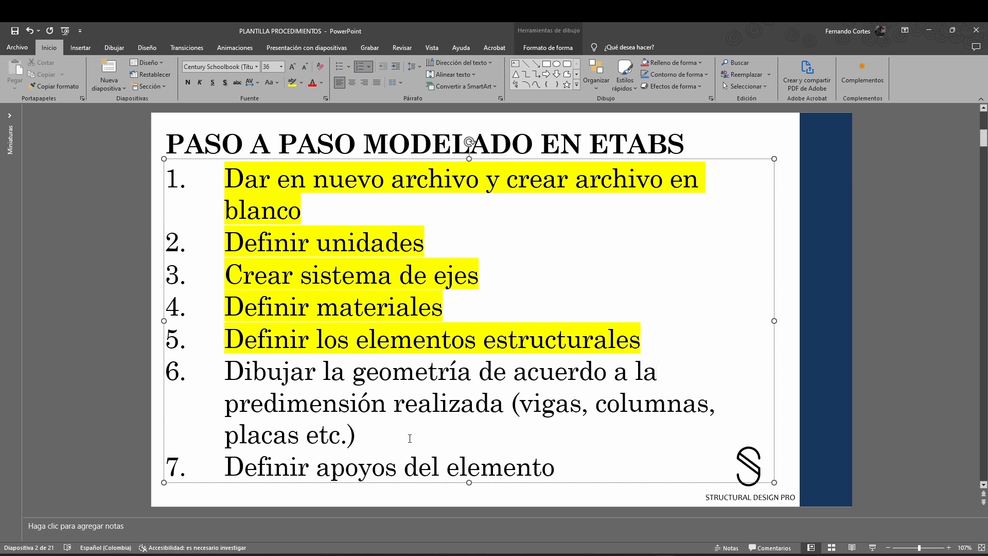
- Read checklist item 6 on drawing the geometry of the beams, columns and slabs
drag(401, 433, 226, 371)
click(355, 435)
drag(521, 403, 634, 404)
click(354, 436)
drag(303, 445, 225, 438)
click(247, 436)
click(360, 435)
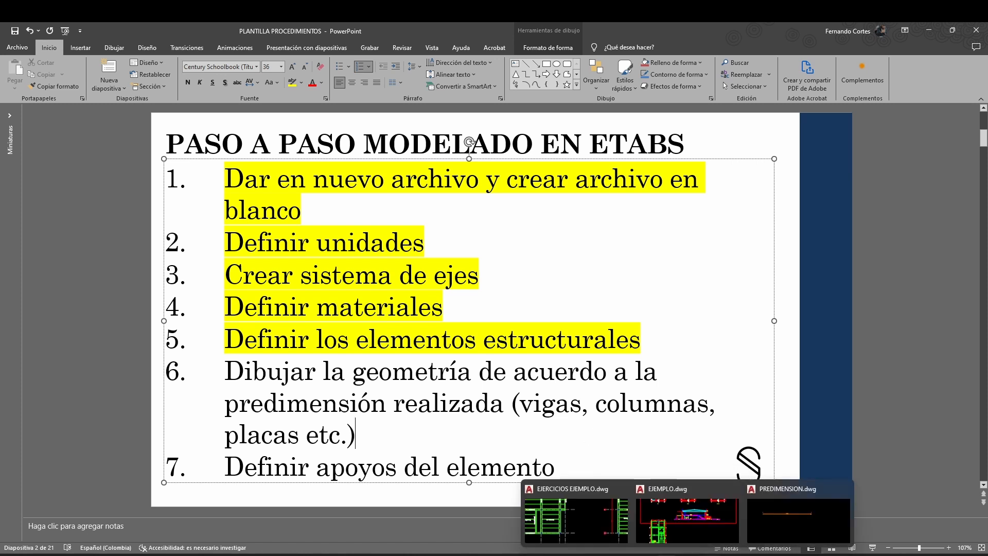
- Switch back to ETABS and check the story scope setting used for drawing in the plan view
click(728, 553)
middle_drag(378, 290, 382, 289)
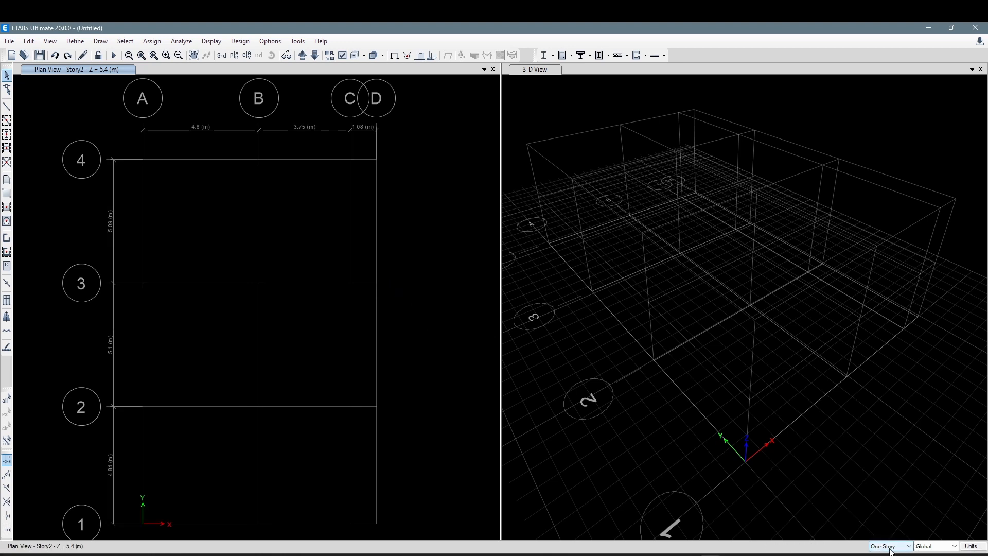
middle_drag(436, 372, 439, 372)
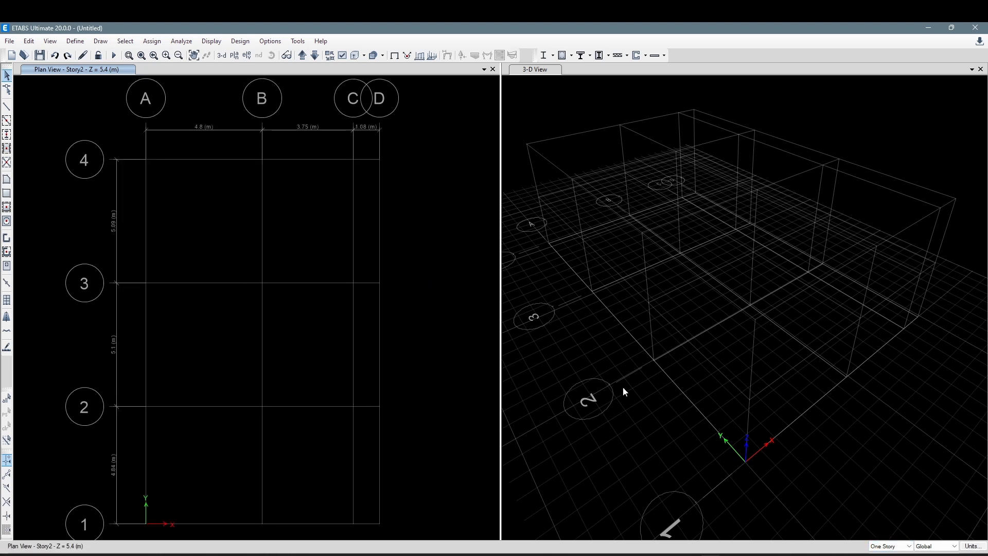
click(881, 547)
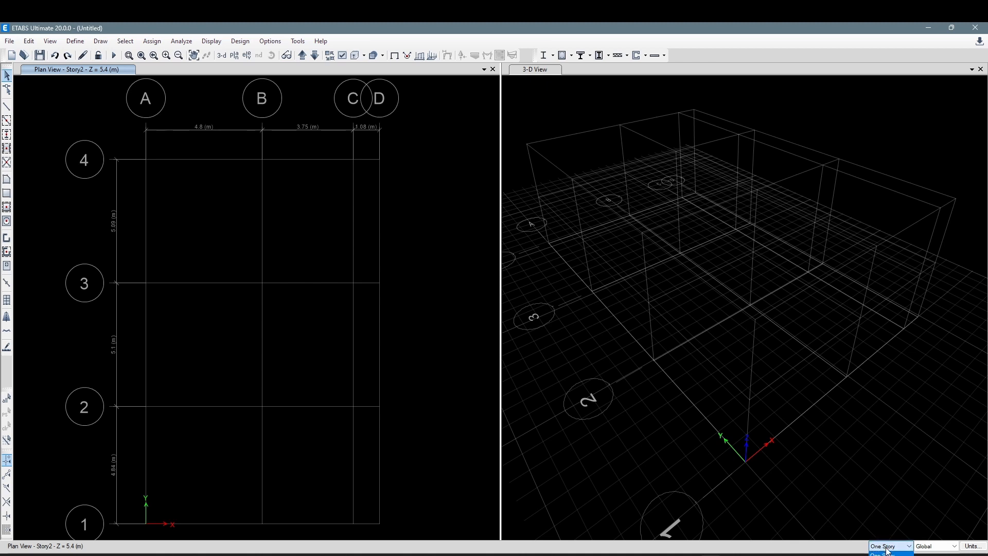
click(891, 549)
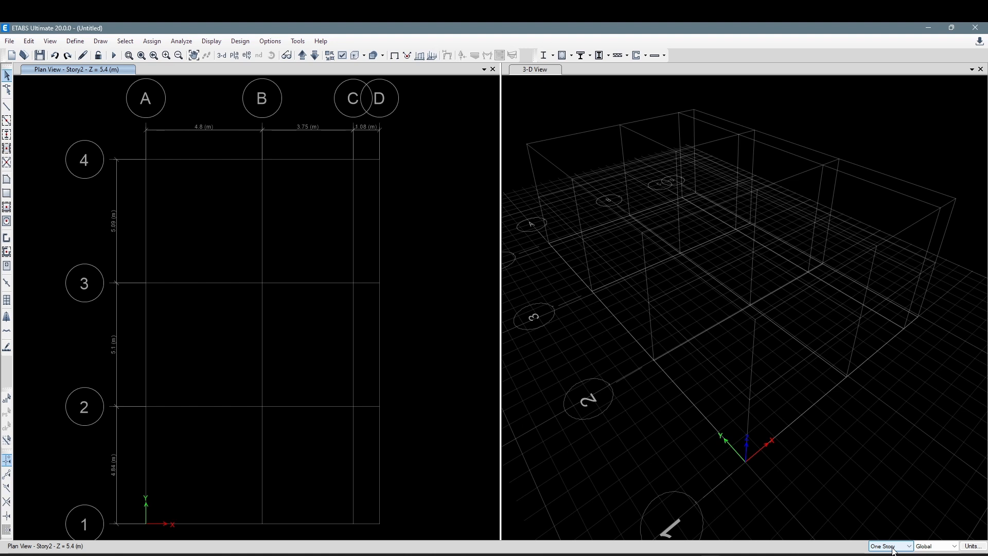
middle_drag(288, 323, 277, 296)
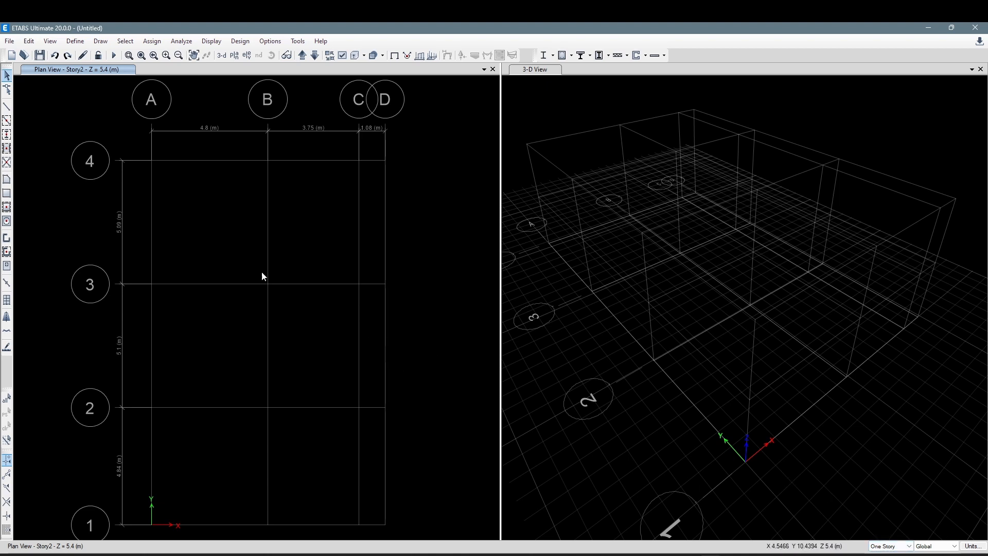
click(7, 106)
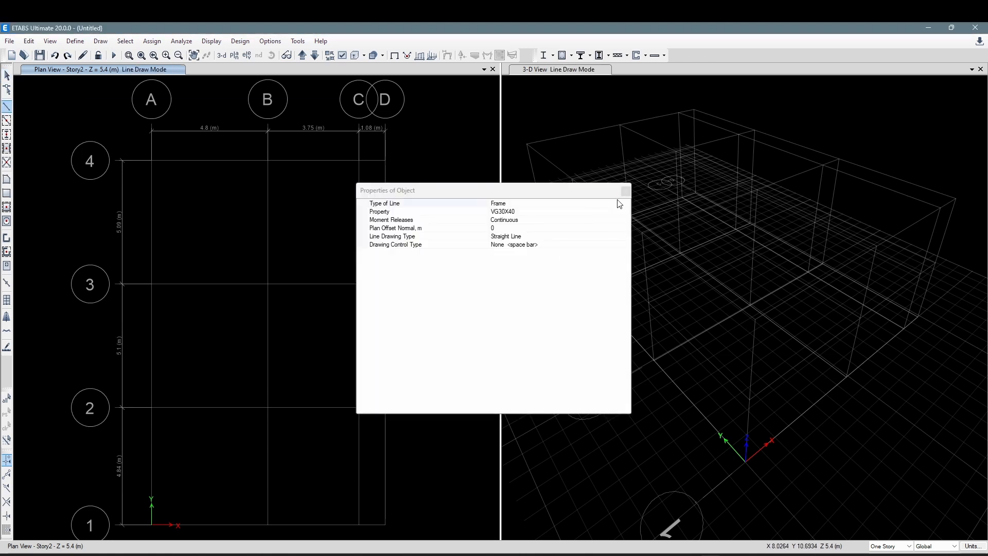
click(626, 191)
click(6, 135)
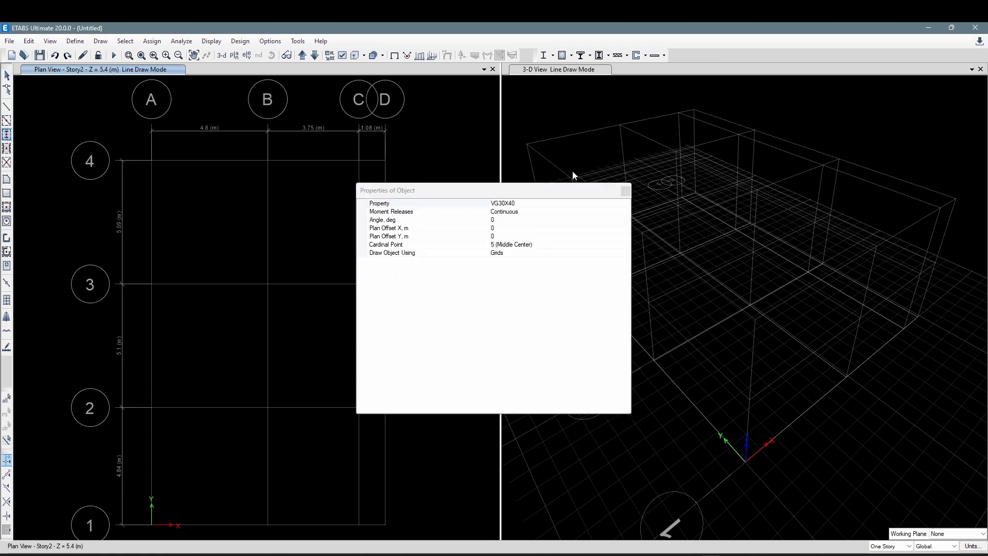
click(626, 192)
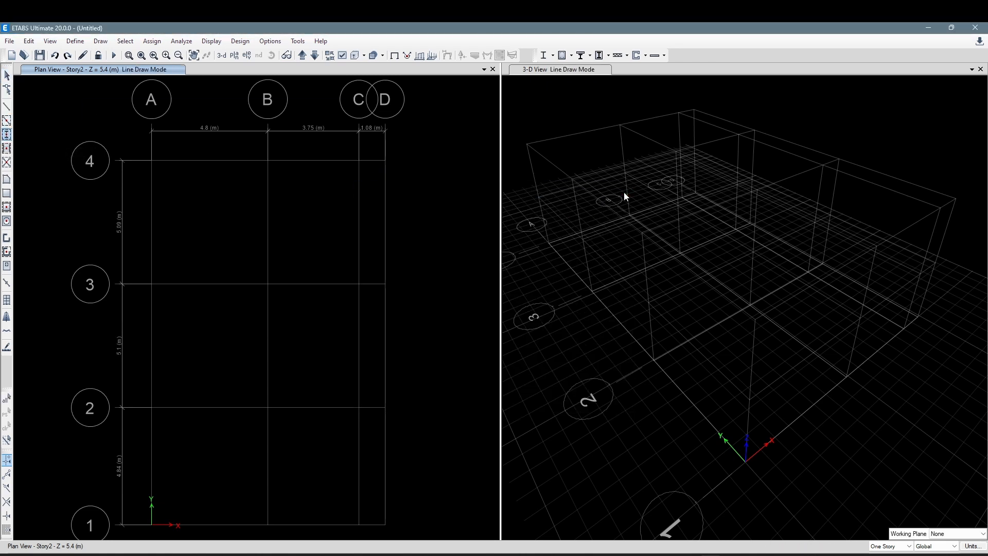
- Quick-draw a VG30X40 beam on axis 3 between A and B with the scope at One Story
click(6, 122)
click(625, 192)
click(217, 289)
key(Escape)
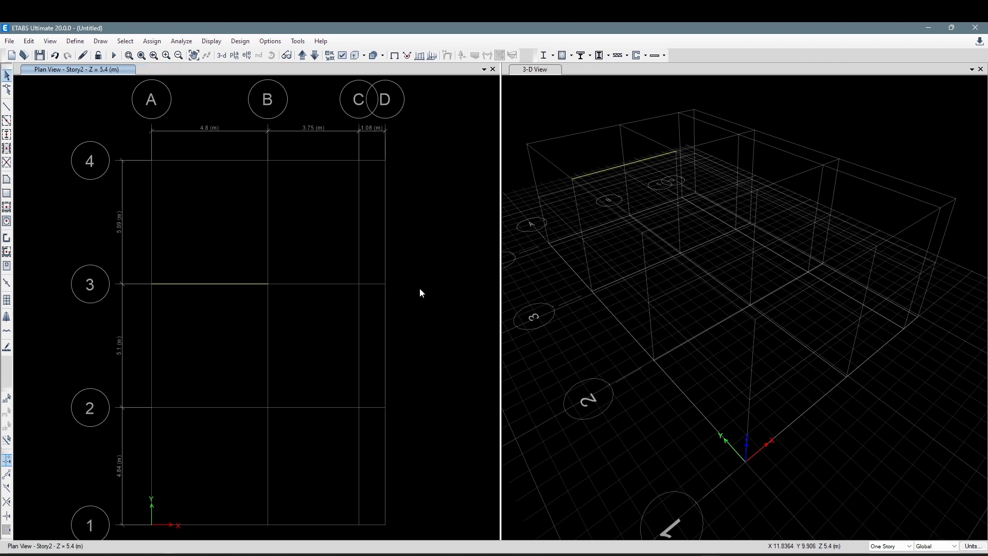
- Select the trial beam on axis 3 between A and B and delete it
click(629, 189)
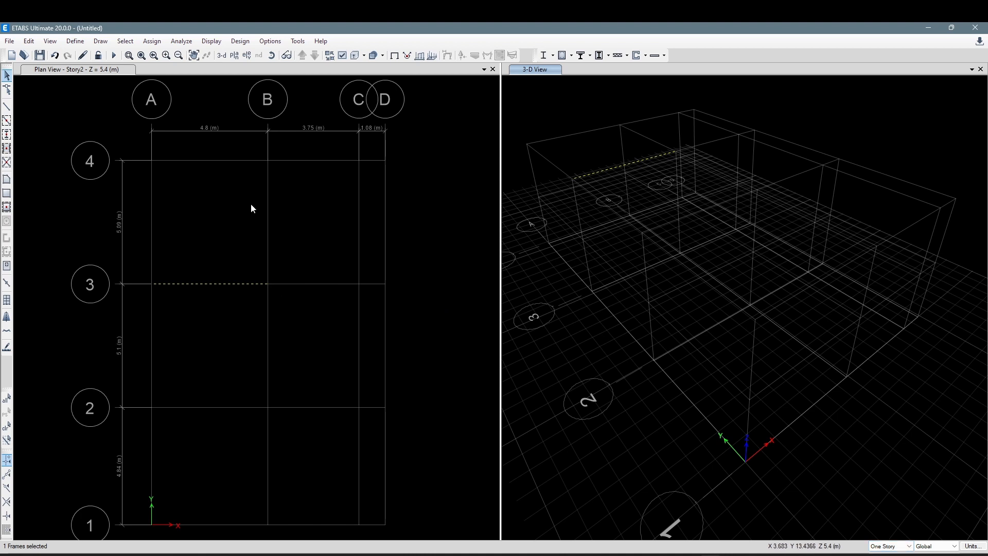
click(287, 220)
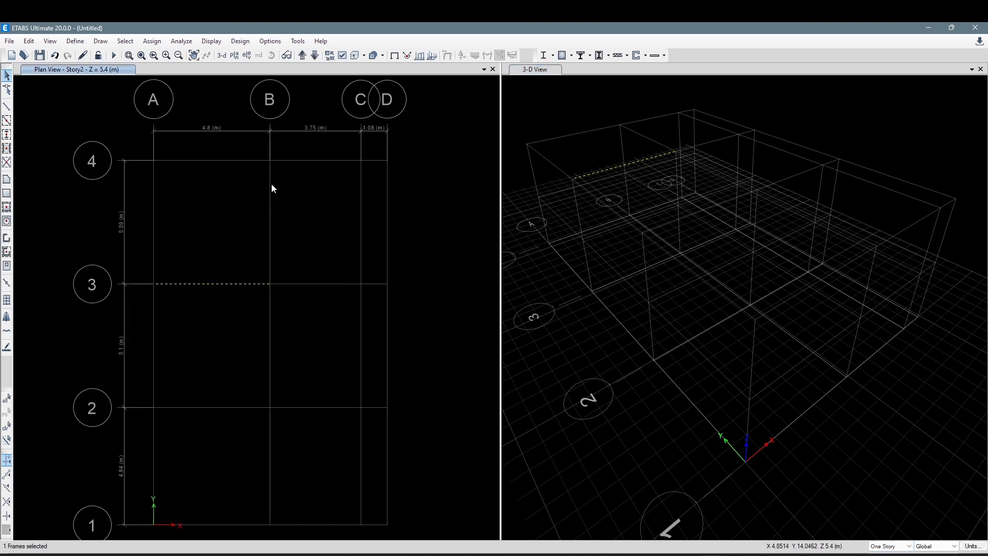
drag(232, 318, 204, 261)
- Set the drawing scope to All Stories and quick-draw a VG30X40 beam on axis 3 between A and B
click(894, 549)
click(891, 555)
middle_drag(388, 337, 382, 335)
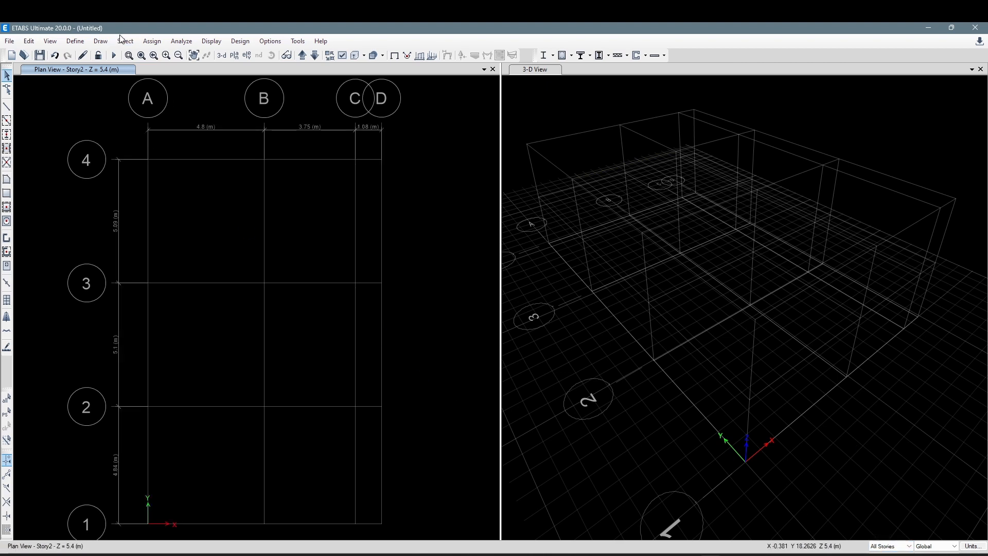
click(6, 121)
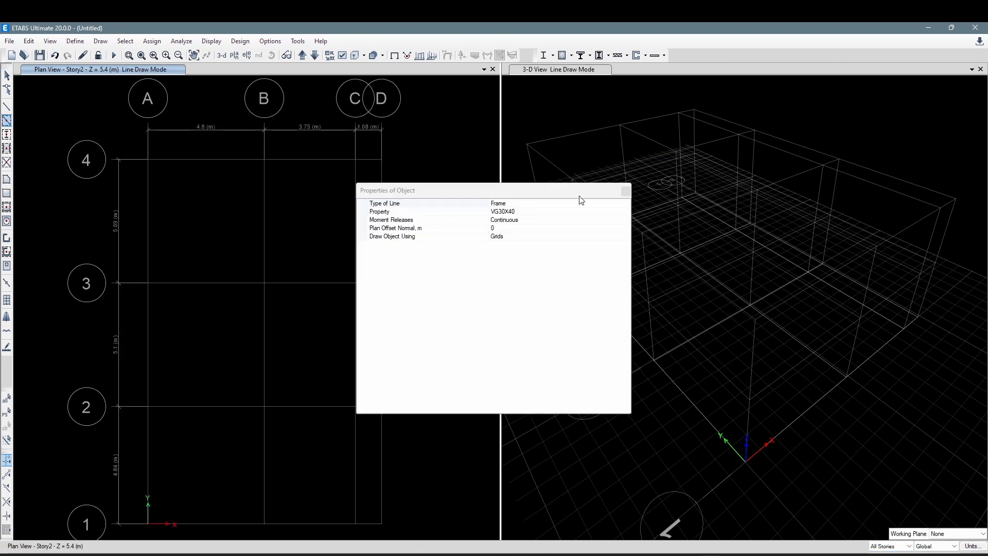
click(626, 192)
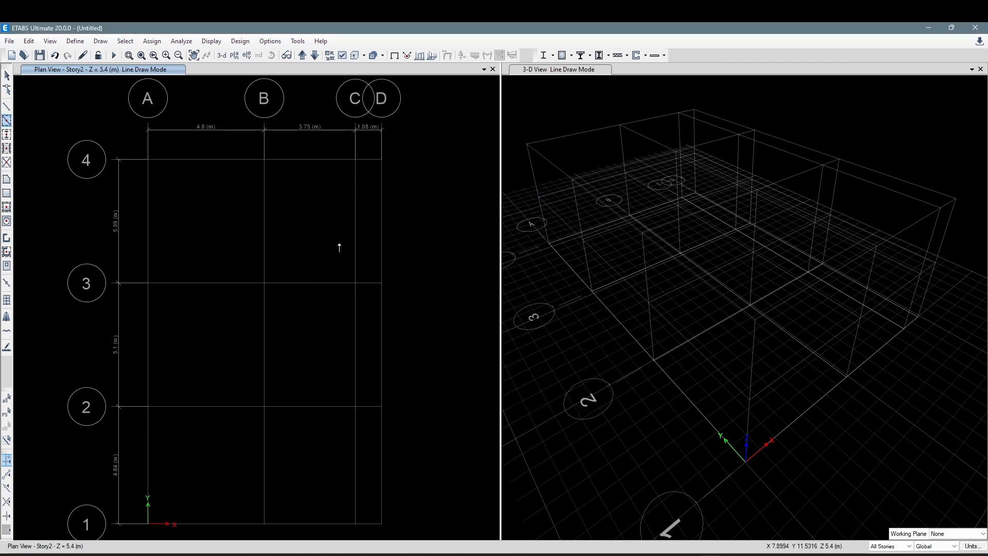
click(222, 285)
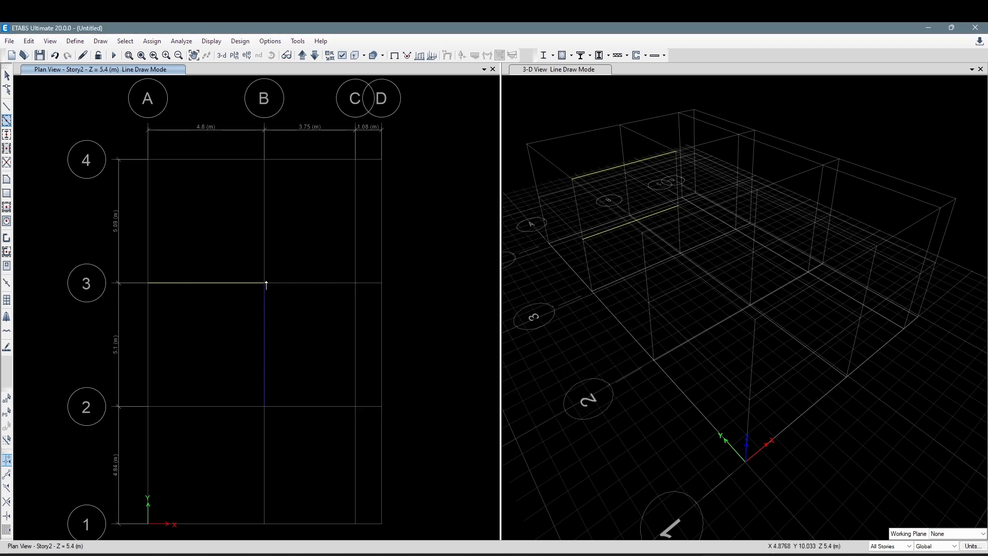
- Select the trial beams on axis 3 between A and B on both stories and delete them
key(Escape)
mouse_move(640, 179)
mouse_down()
mouse_move(624, 147)
mouse_move(640, 167)
mouse_up()
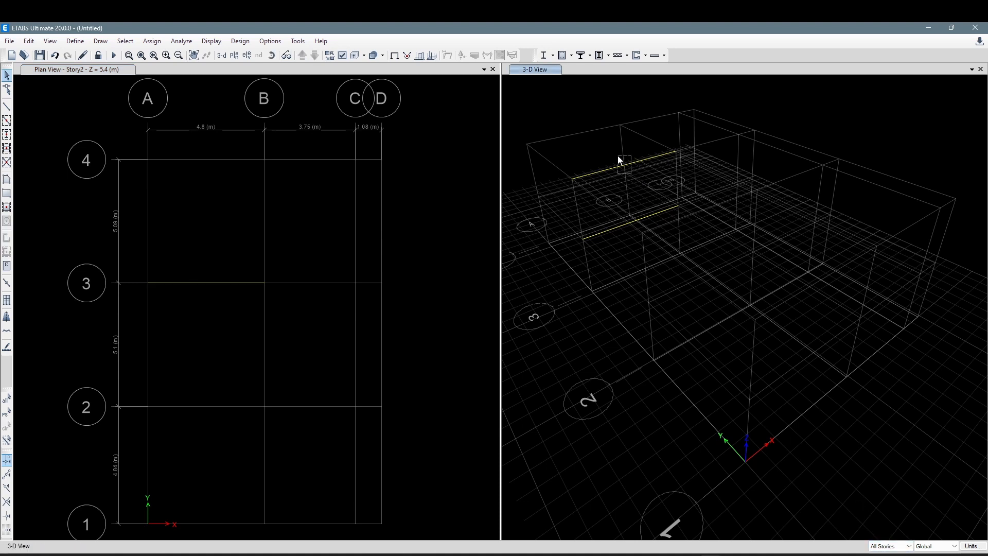
click(631, 221)
key(ctrl+q)
drag(644, 230, 623, 187)
key(ctrl+q)
drag(616, 220, 601, 149)
key(Delete)
click(335, 252)
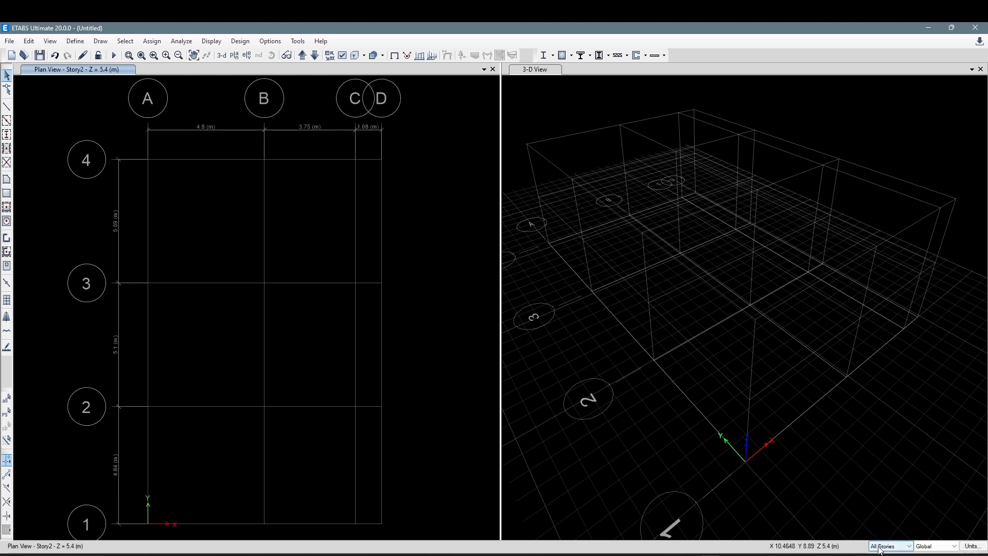
middle_drag(321, 345, 321, 343)
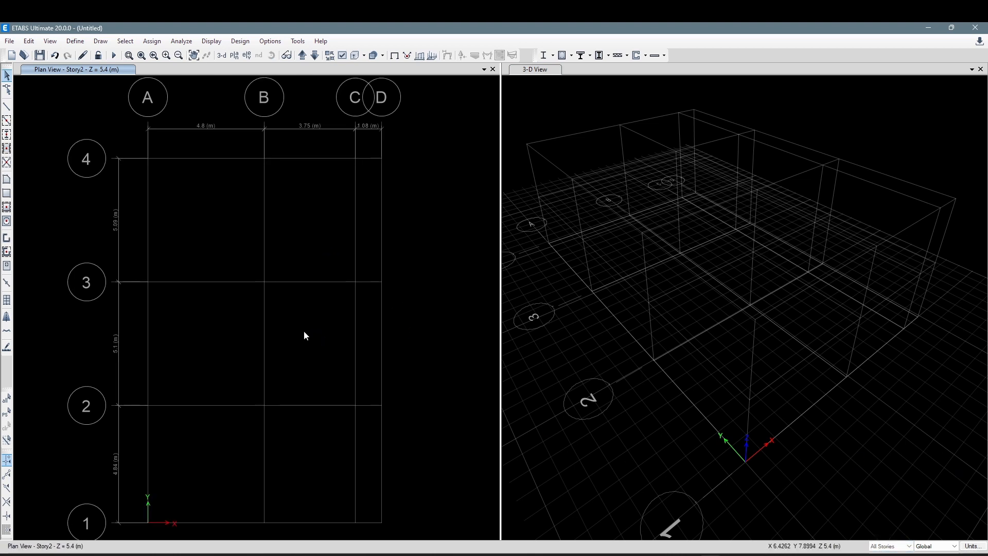
click(6, 107)
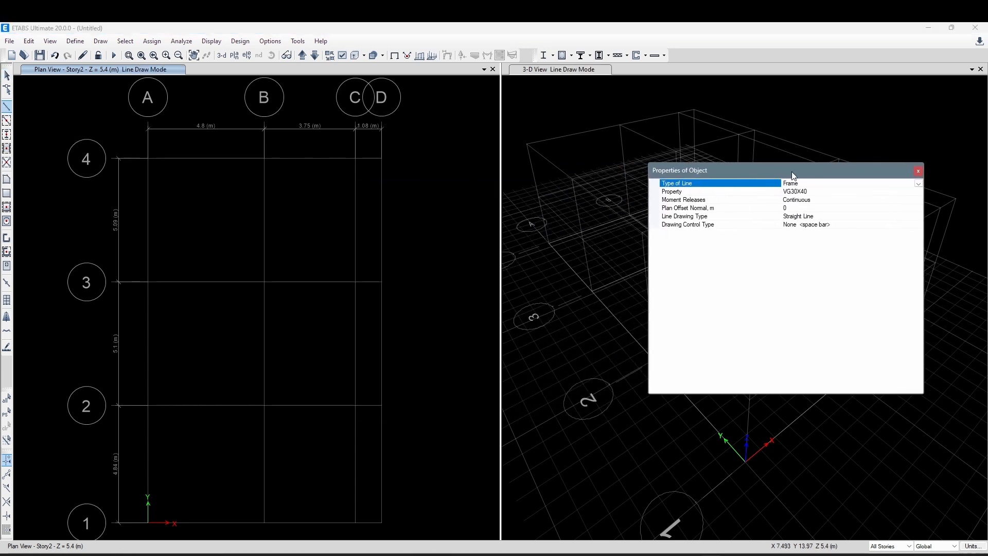
click(149, 159)
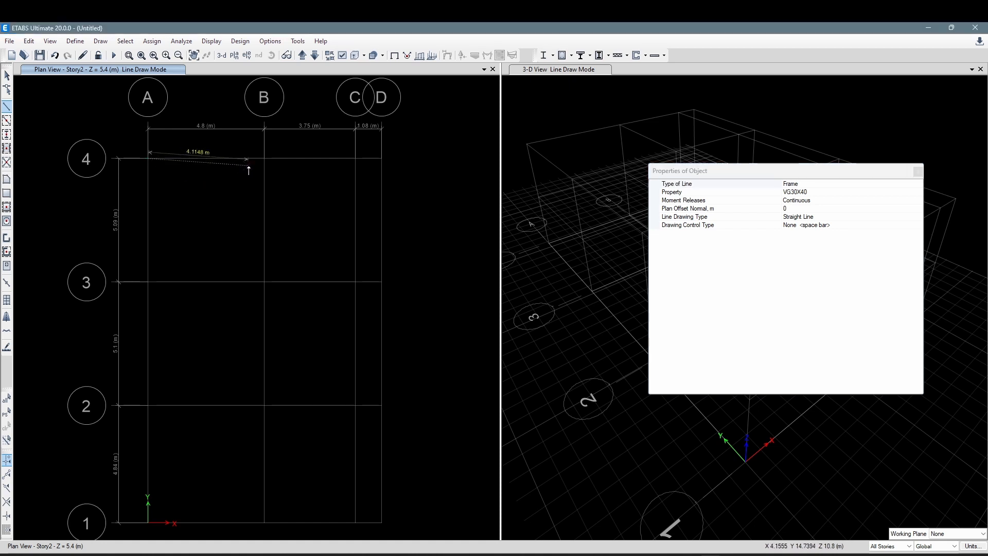
key(Escape)
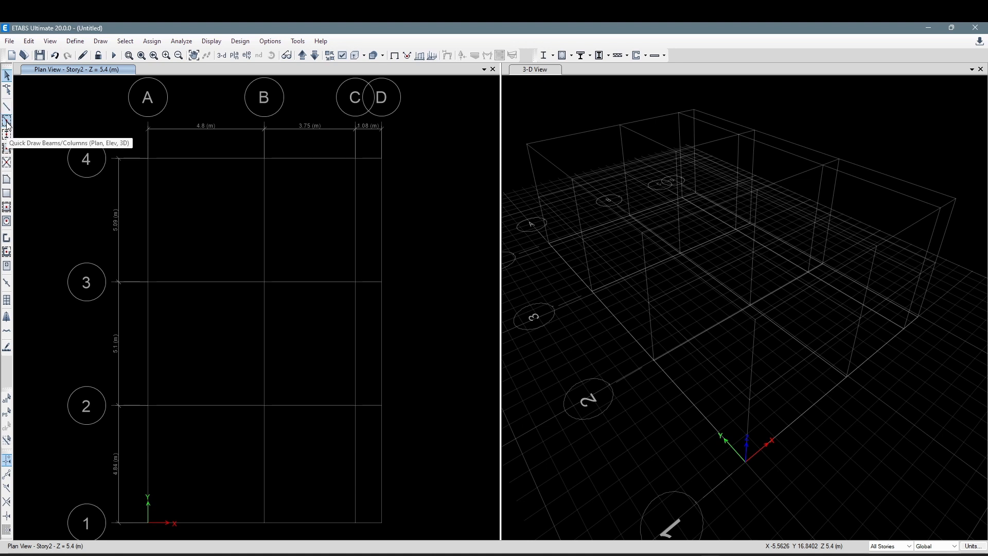
- Quick-draw VG30X40 beams on axes 4 and 3, from A to B and from B to C, on all stories
click(7, 121)
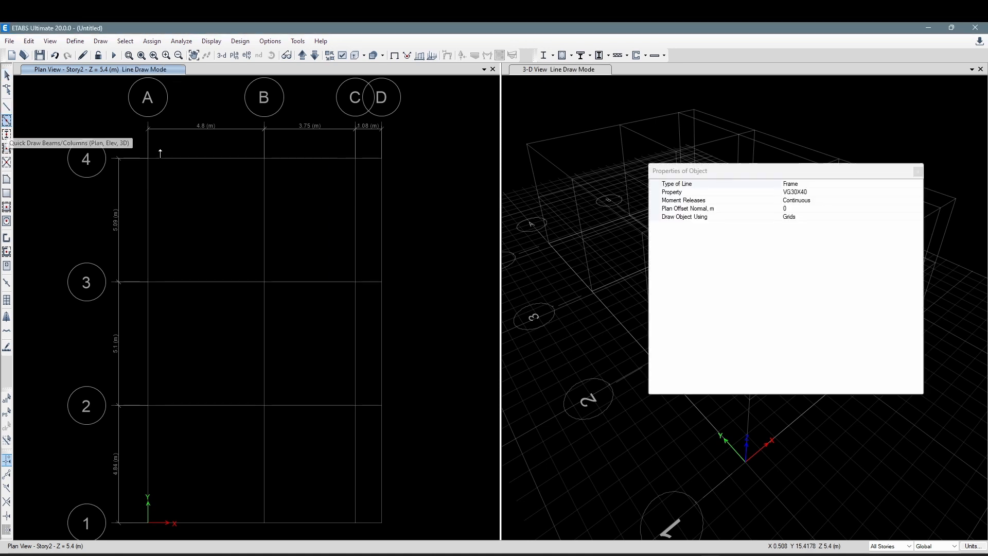
click(199, 162)
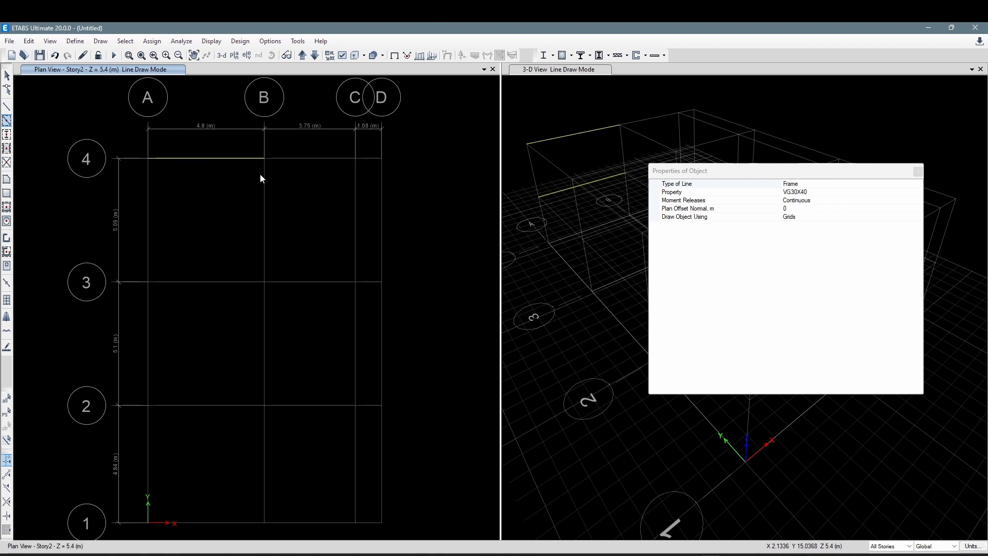
click(295, 163)
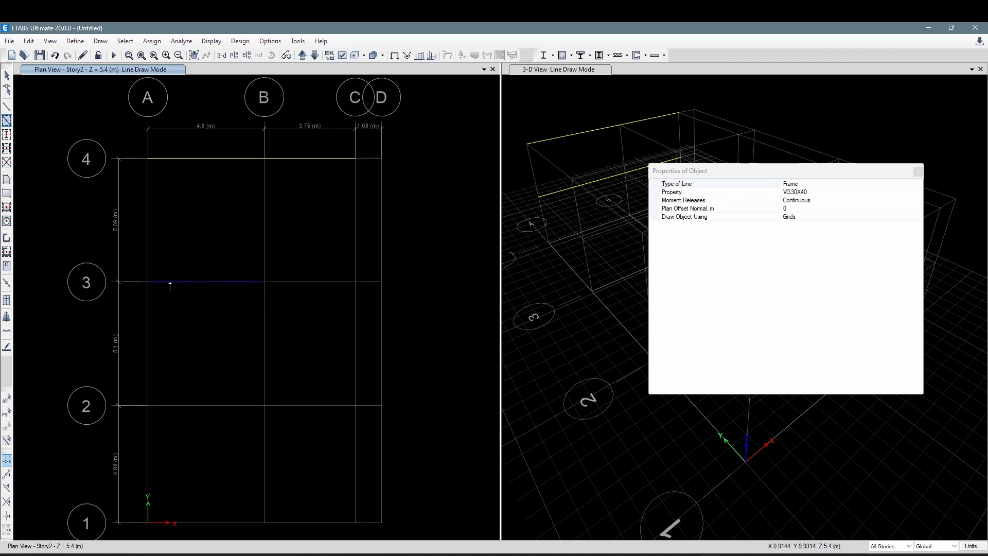
click(204, 282)
click(303, 283)
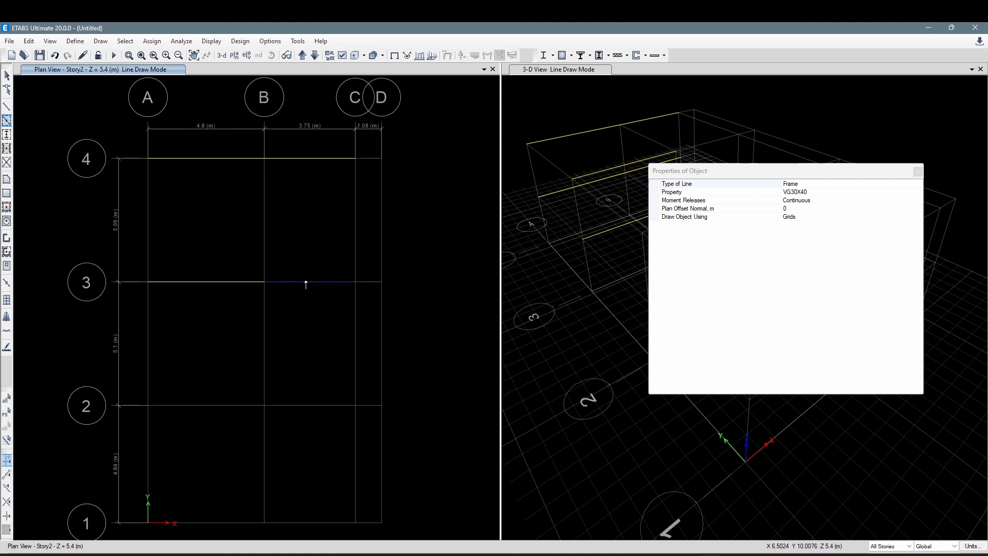
- Select the trial beams on axes 3 and 4 in the plan view and delete them
key(Escape)
drag(323, 309, 294, 172)
drag(211, 316, 175, 152)
key(Delete)
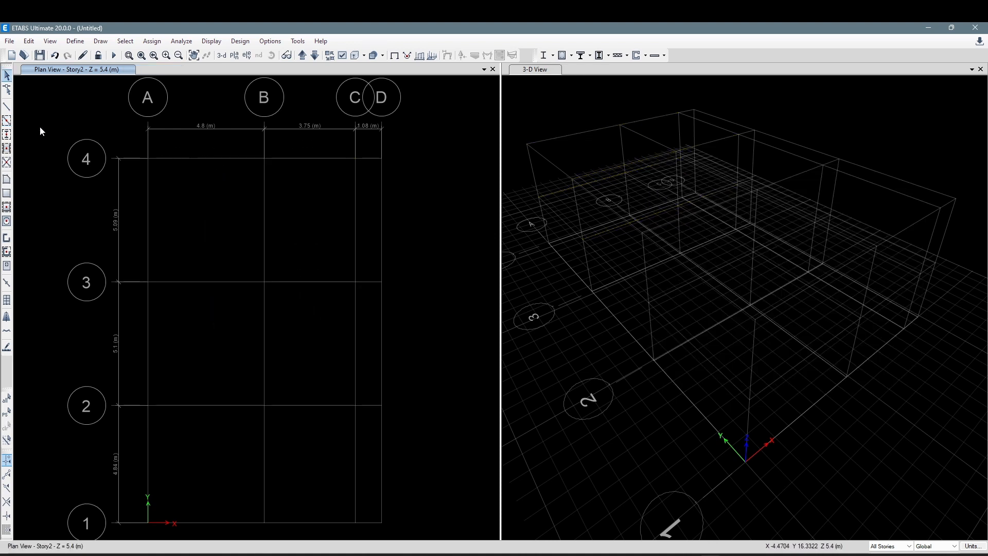
- Quick-draw VG30X40 beams on all grid lines with one window around the grid, and delete all these trial beams
click(7, 120)
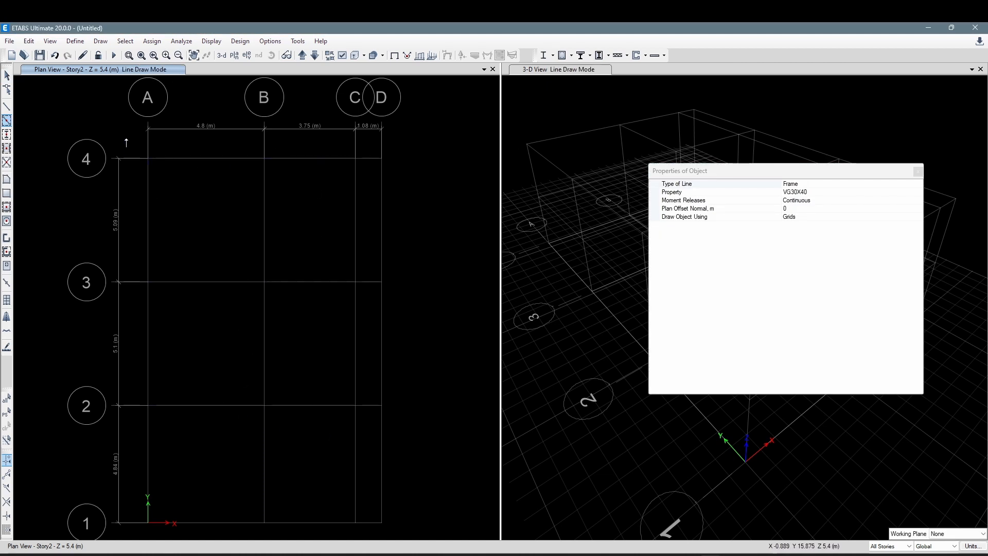
mouse_move(128, 138)
mouse_down()
mouse_move(192, 235)
mouse_move(300, 355)
mouse_move(412, 527)
mouse_up()
key(Escape)
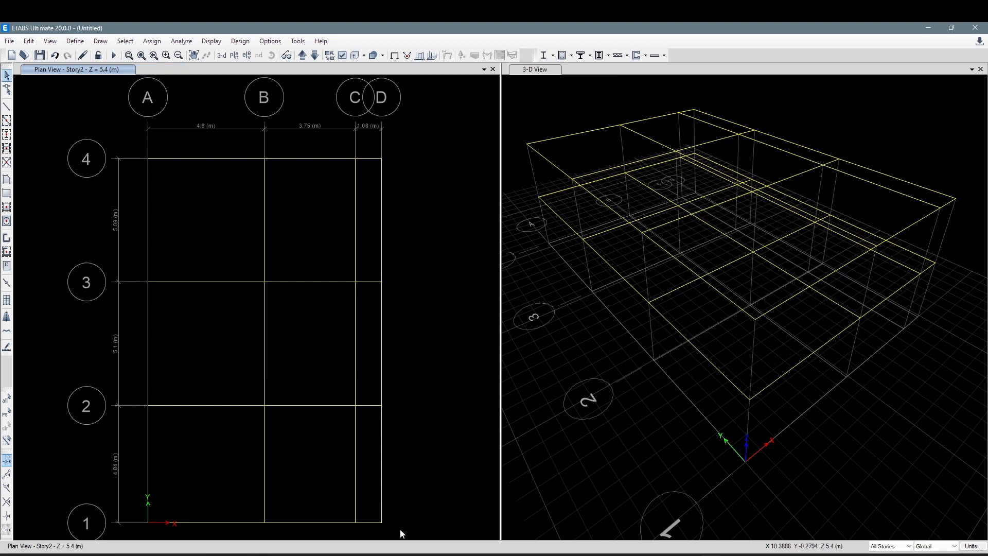
drag(403, 535, 122, 132)
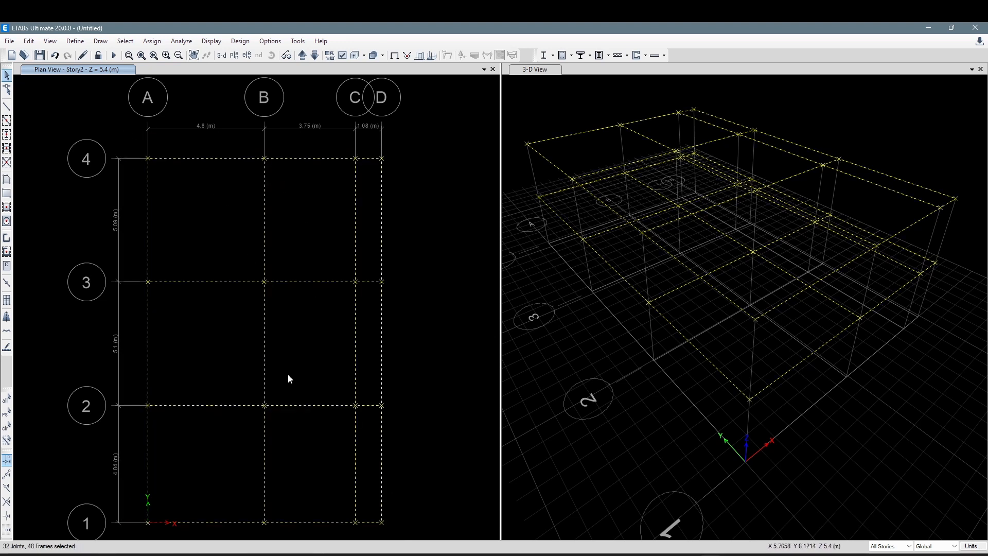
key(ctrl+q)
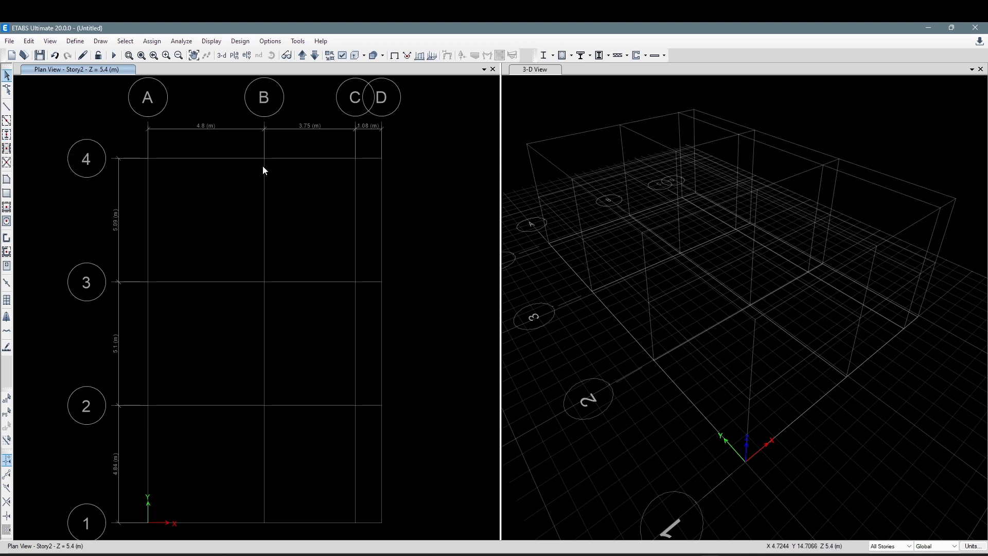
- Activate Quick Draw Columns and set the section property to COL30X30
click(8, 135)
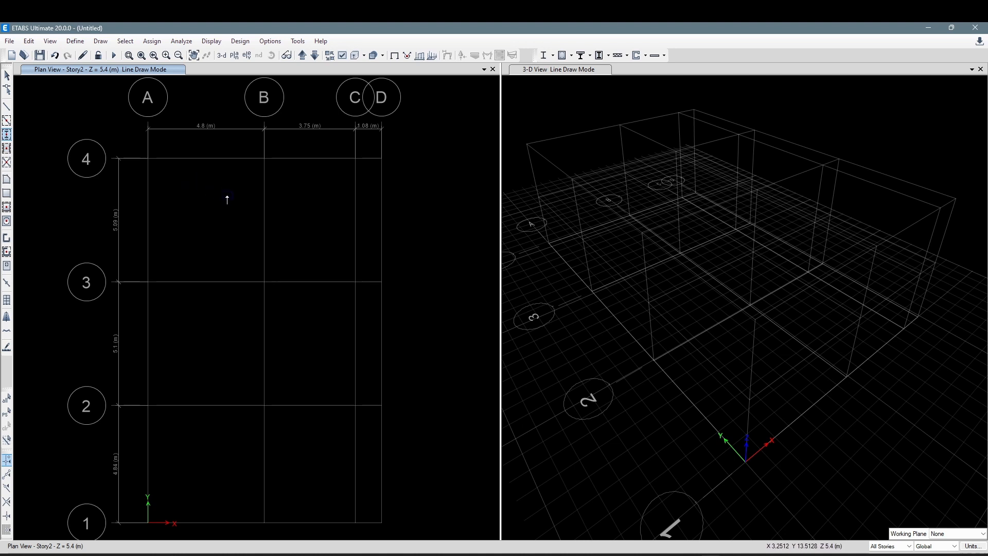
click(7, 134)
drag(823, 175, 660, 129)
click(755, 138)
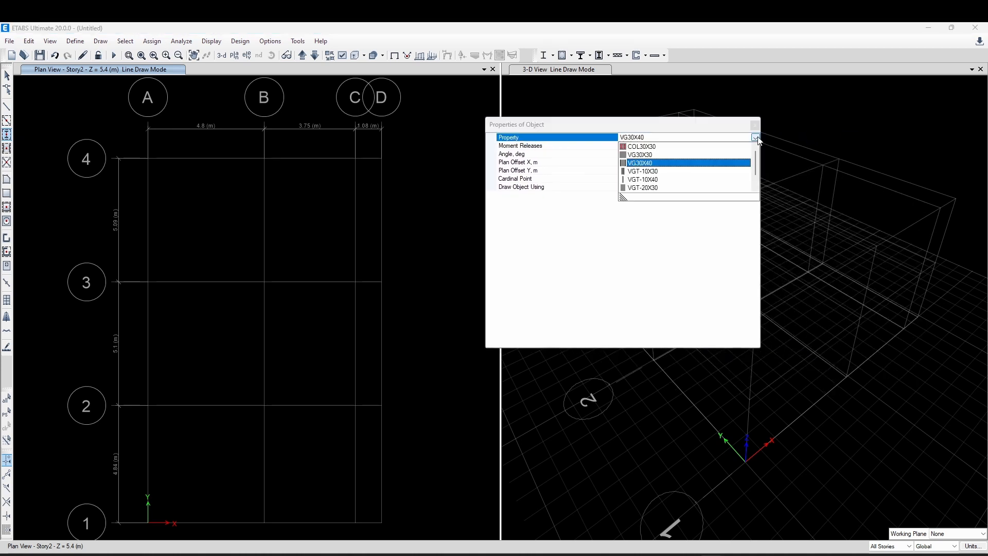
click(664, 152)
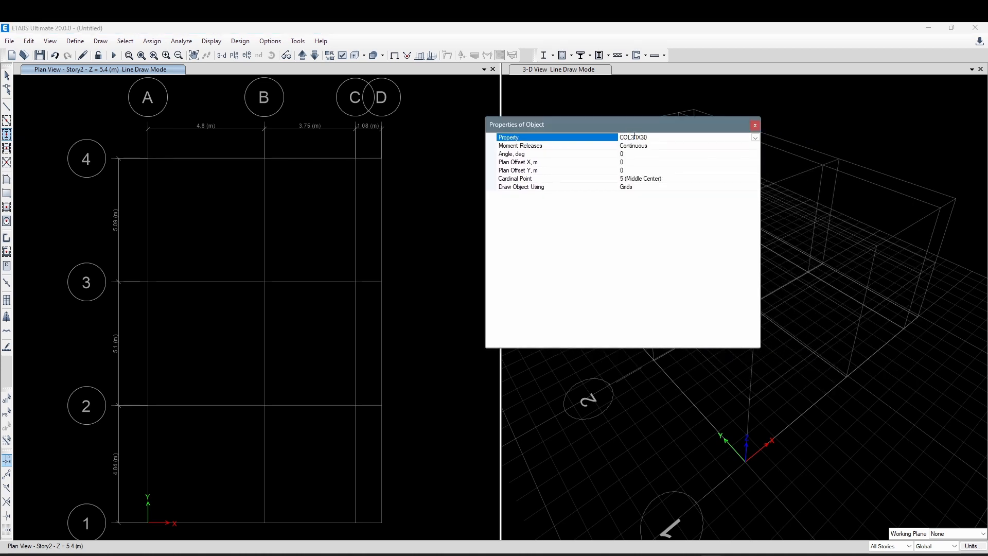
drag(624, 128, 717, 123)
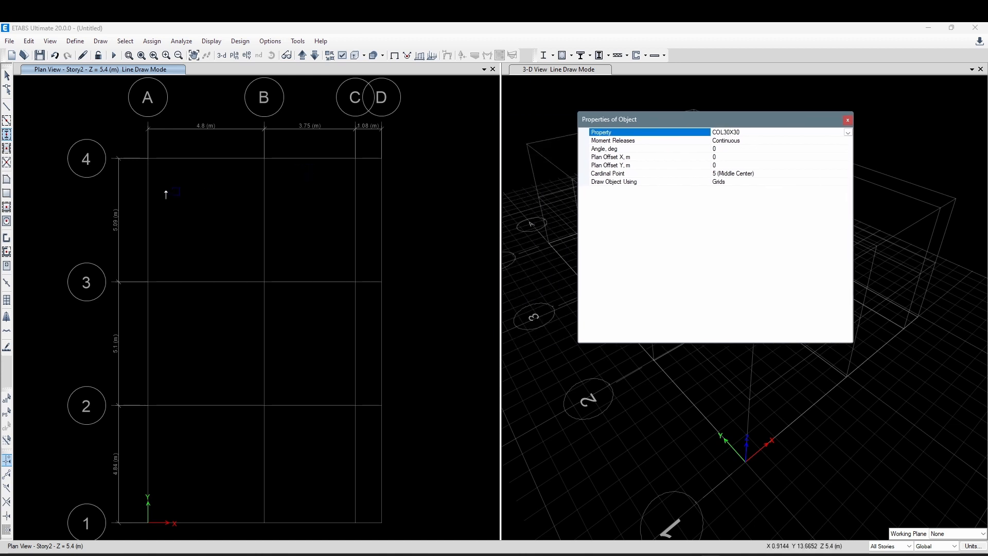
- Place COL30X30 columns on axis 4 at A, B and C, and delete these trial columns
click(148, 158)
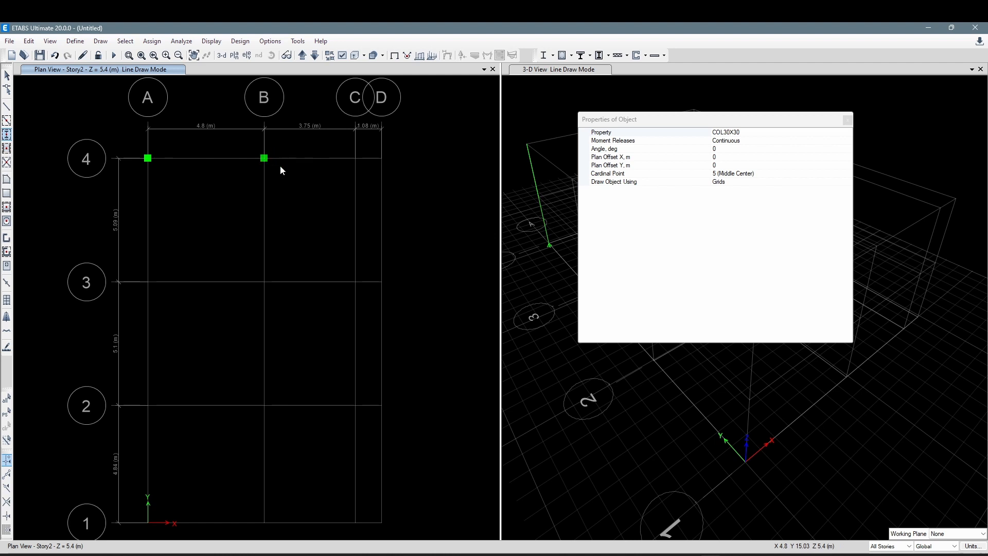
drag(697, 117, 789, 328)
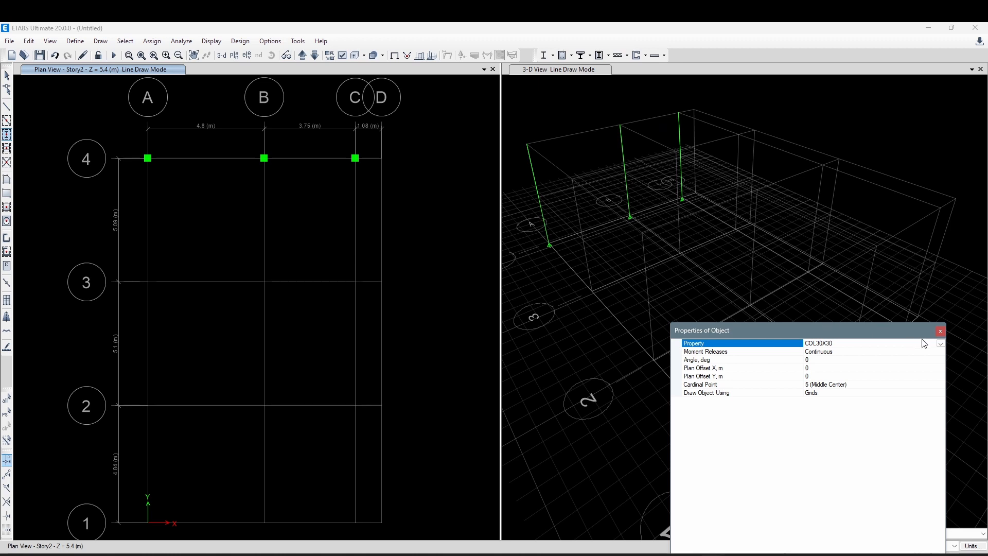
drag(906, 336, 894, 239)
middle_drag(422, 196, 419, 196)
key(Escape)
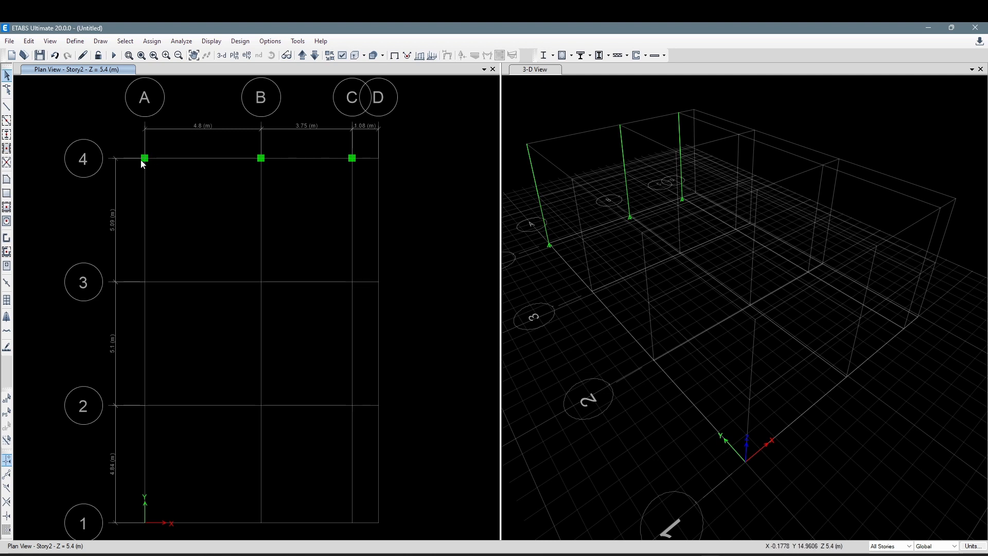
drag(132, 144, 369, 184)
key(Delete)
- Quick-draw COL30X30 columns at every grid intersection on all stories with one window around the whole grid
click(7, 135)
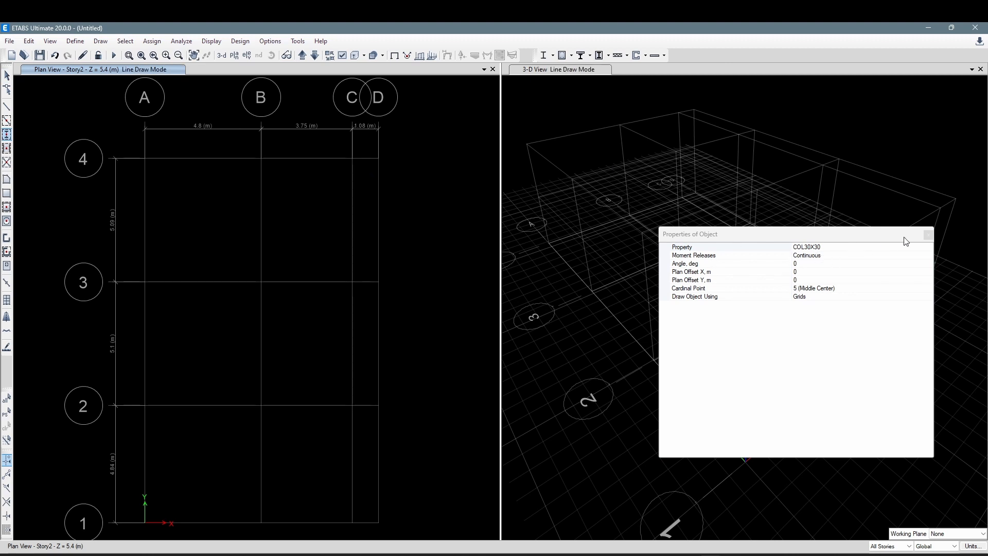
click(928, 235)
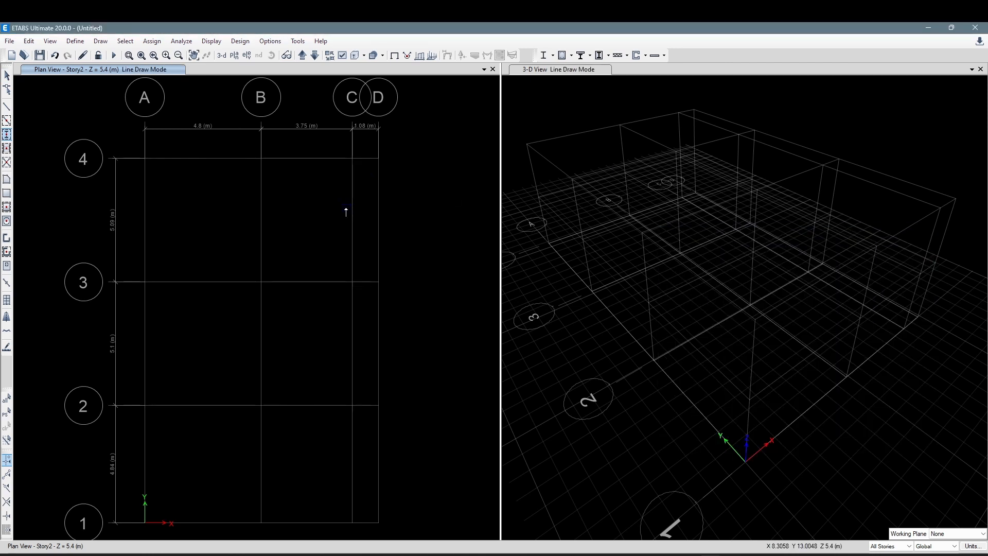
middle_drag(346, 208, 344, 196)
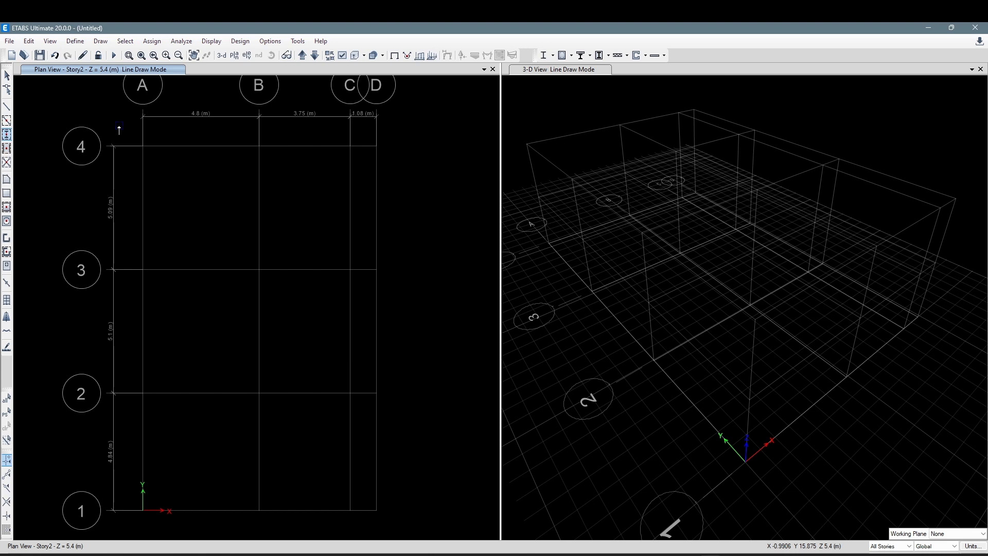
mouse_move(119, 127)
mouse_down()
mouse_move(332, 369)
mouse_move(373, 446)
mouse_move(365, 525)
mouse_move(389, 526)
mouse_up()
key(Escape)
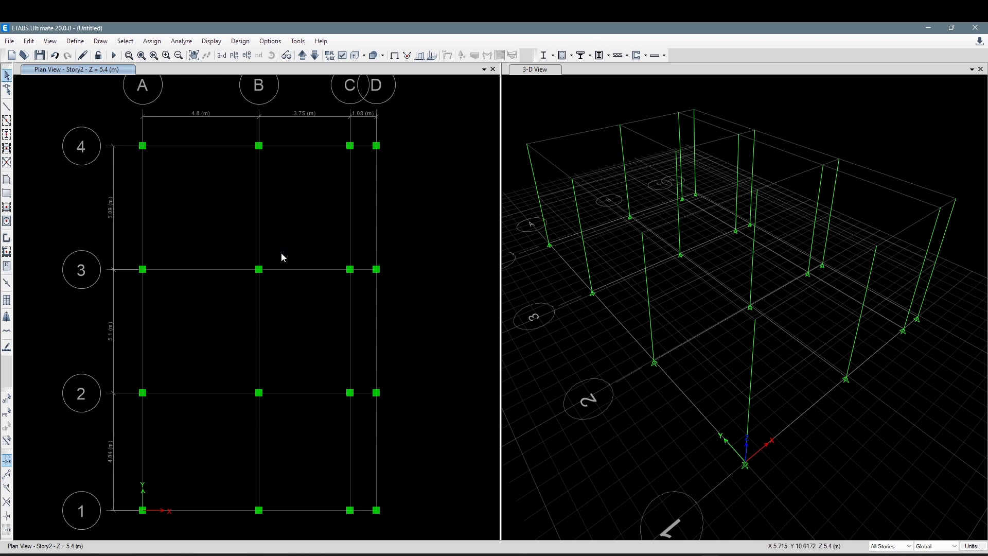
- Select the four columns along axis D in the plan view and delete them on all stories
middle_drag(296, 222, 301, 226)
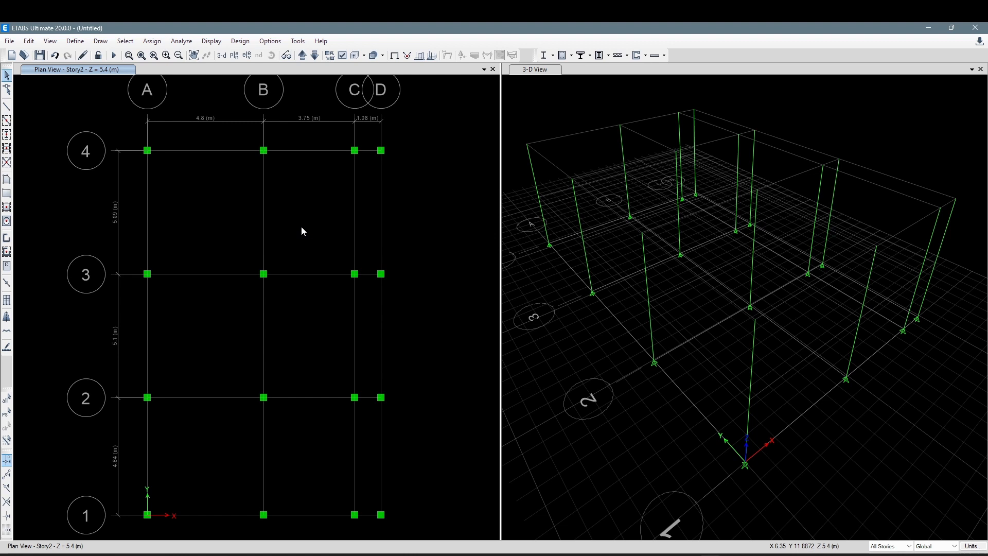
mouse_move(392, 193)
middle_down()
mouse_move(383, 193)
mouse_move(392, 202)
middle_up()
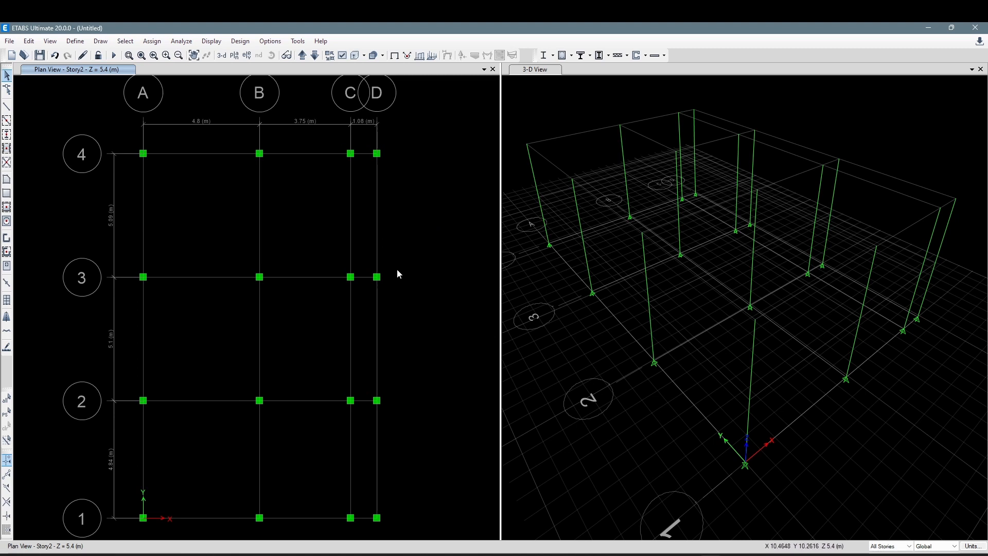
middle_drag(389, 255, 394, 255)
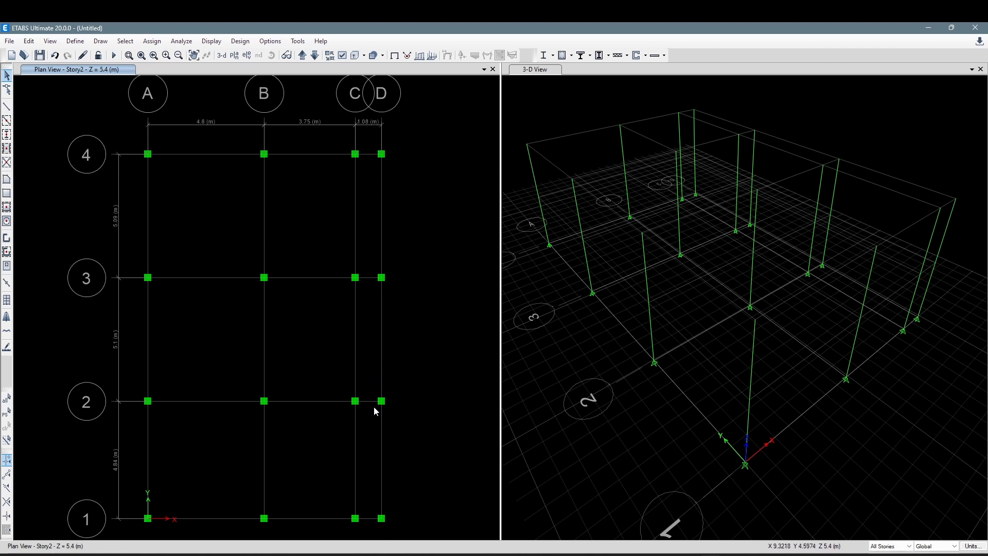
drag(374, 142, 408, 527)
drag(372, 136, 408, 520)
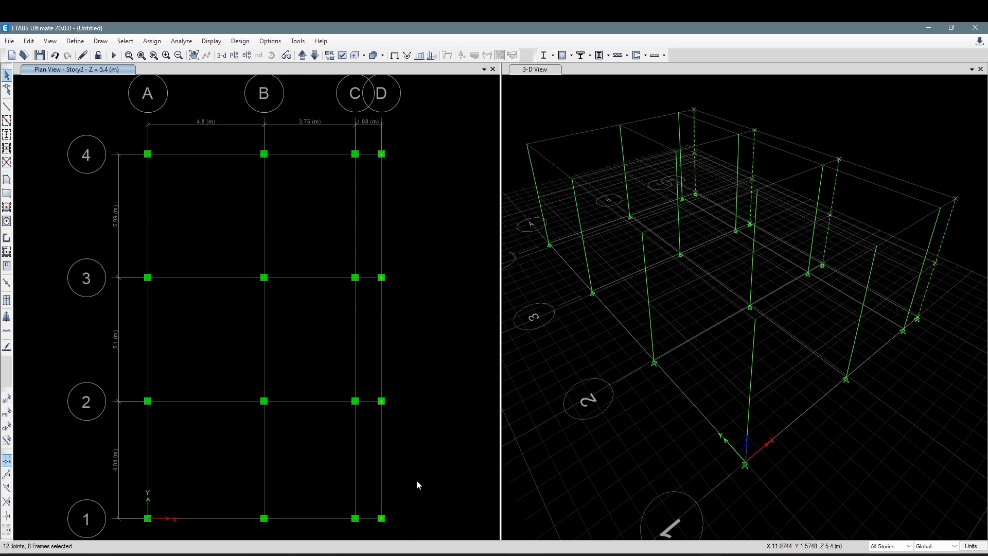
key(Delete)
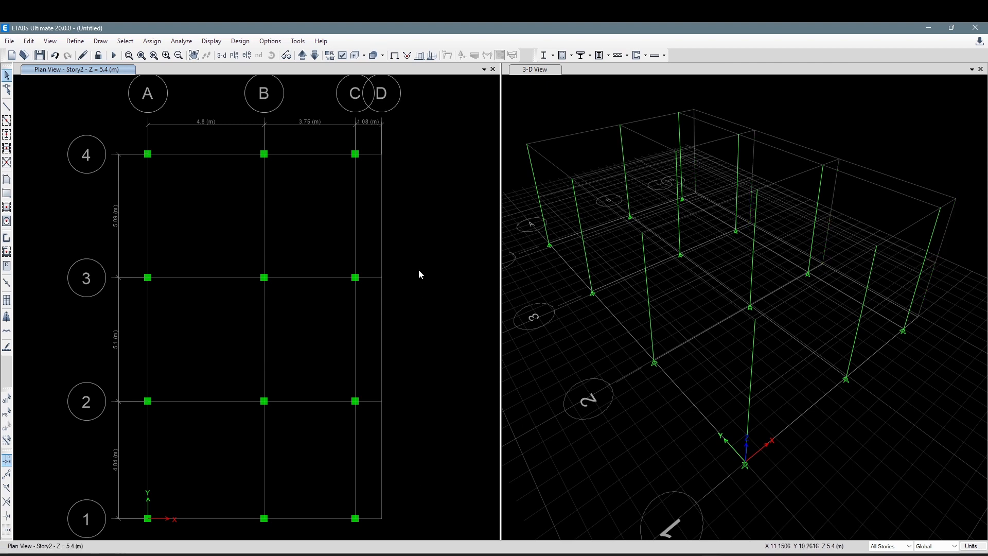
middle_drag(420, 271, 426, 264)
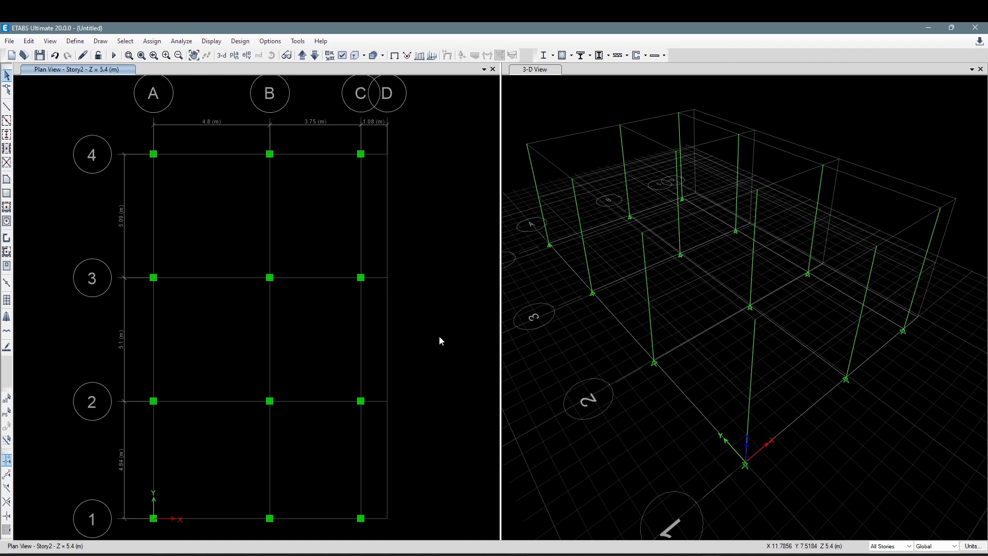
middle_drag(327, 342, 322, 309)
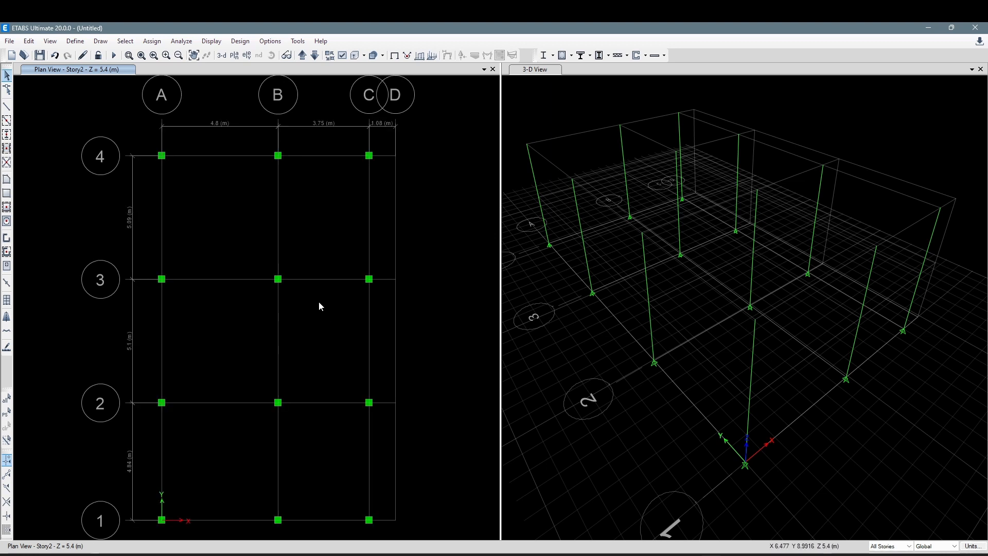
click(275, 276)
click(279, 281)
middle_drag(306, 297, 303, 298)
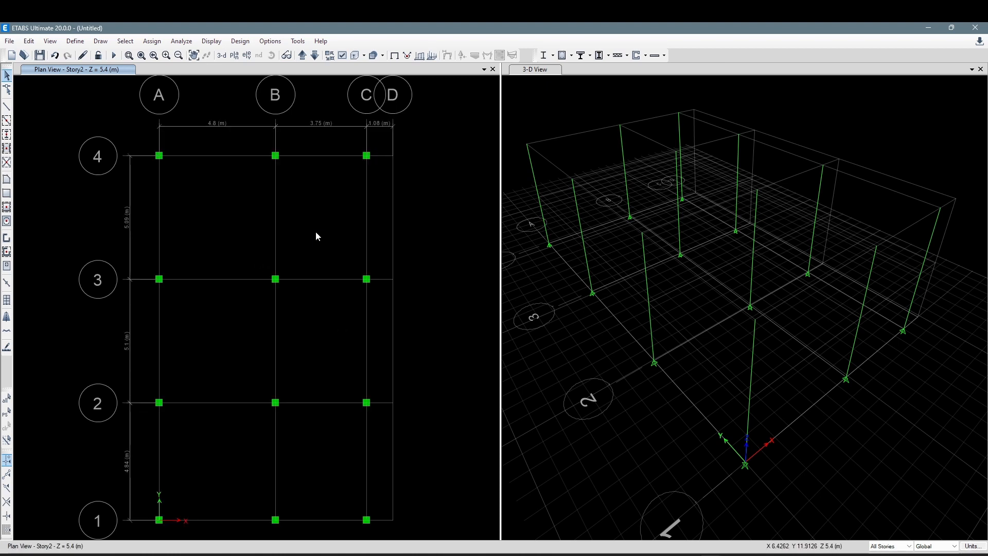
middle_drag(321, 240, 318, 240)
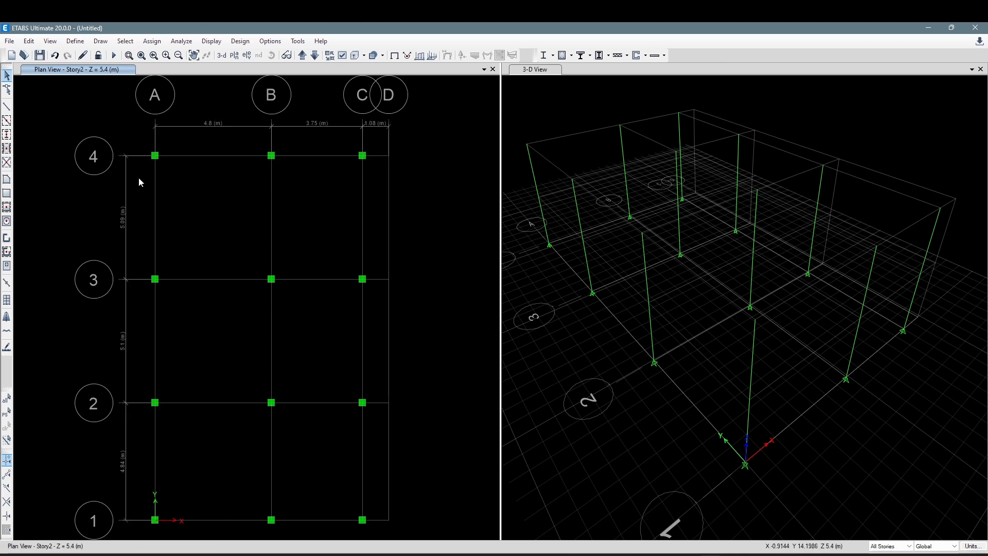
- Draw VG30X40 frame beams with continuous releases along all grid lines on all stories using one window around the whole grid
click(7, 121)
drag(829, 236, 815, 164)
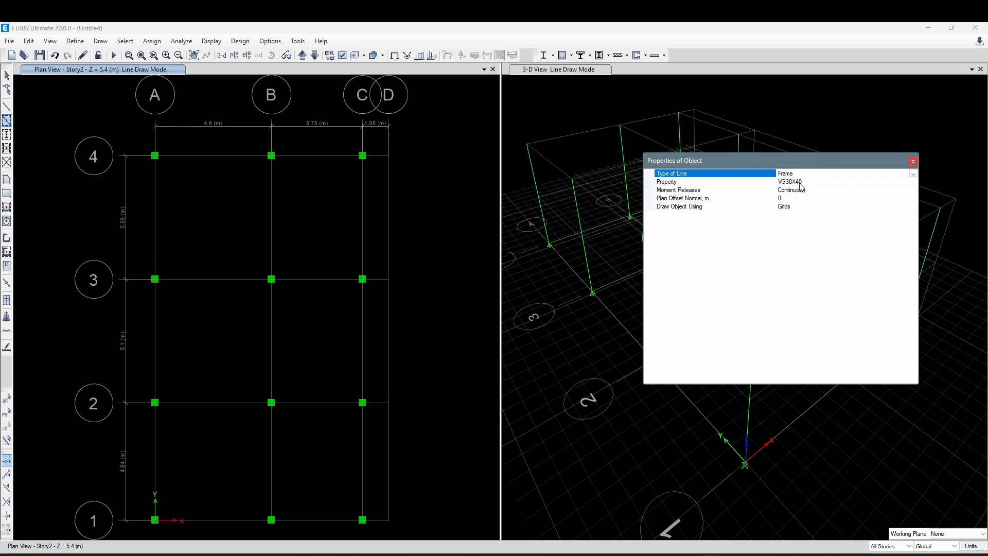
drag(801, 163, 806, 161)
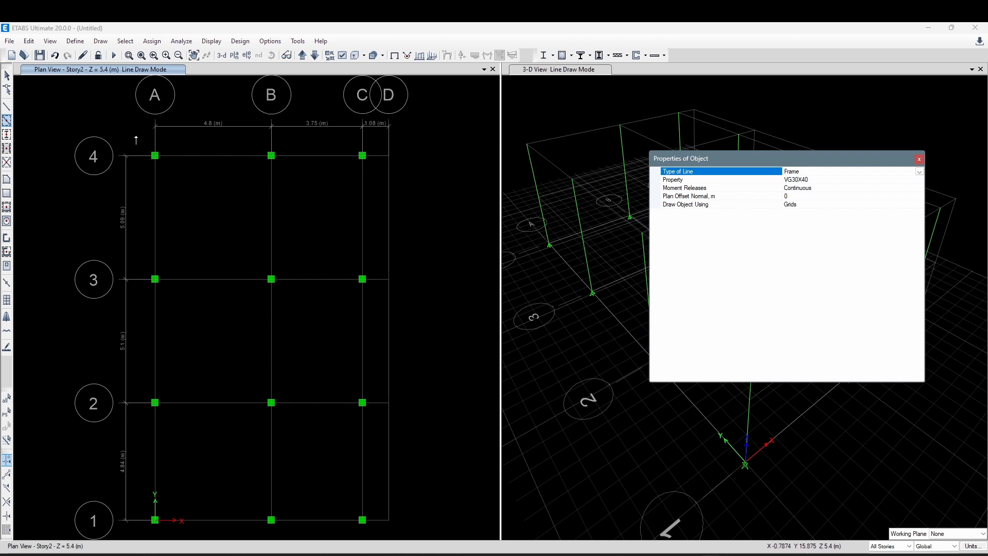
mouse_move(133, 133)
mouse_down()
mouse_move(360, 500)
mouse_move(397, 530)
mouse_up()
click(919, 159)
key(Escape)
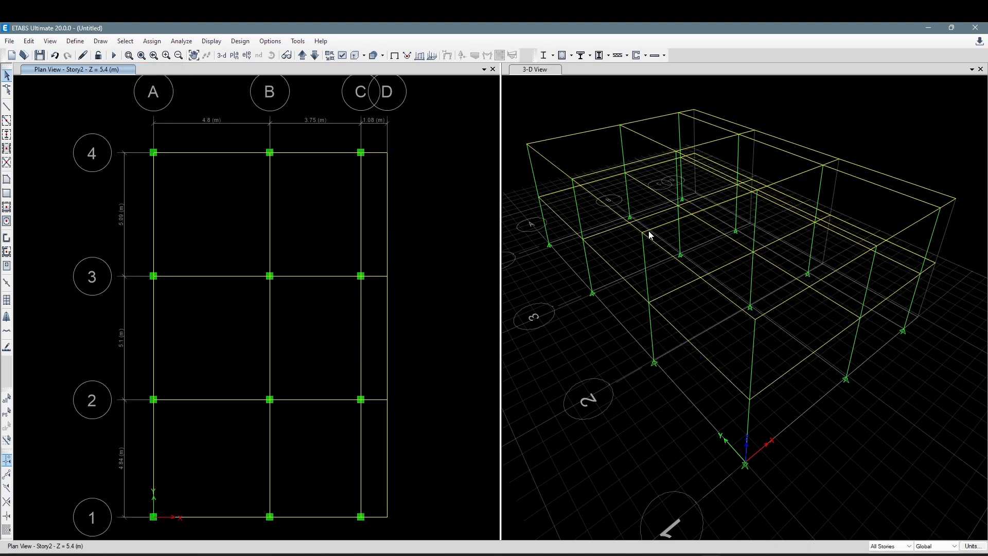
- Examine the drawn beams in the 3-D view and in the Story1 and Base plans, returning the plan view to Story2
click(649, 235)
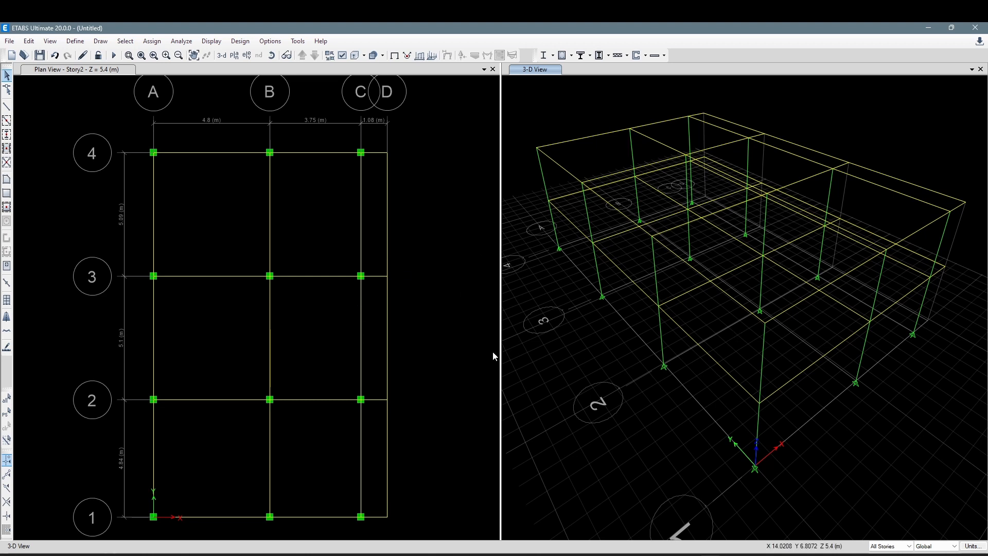
click(450, 326)
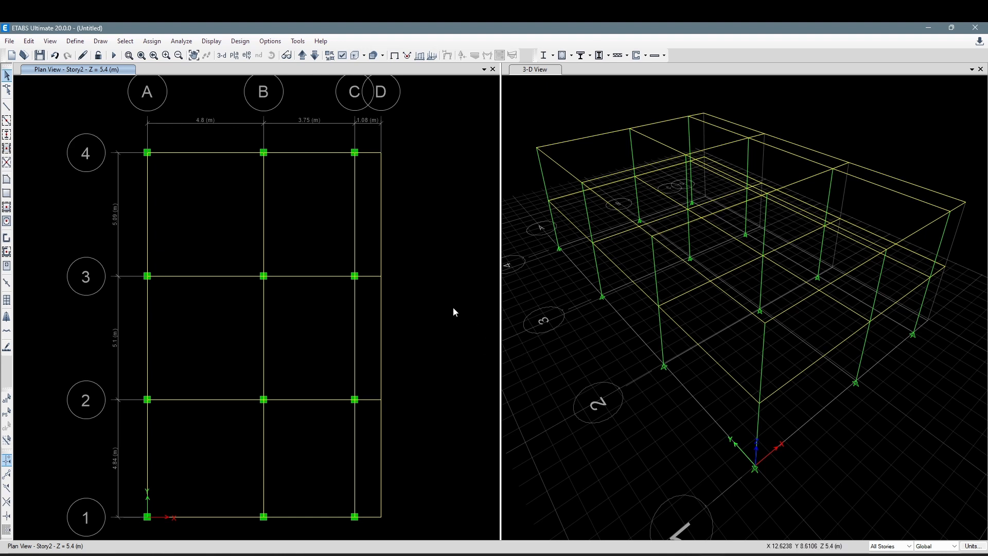
middle_drag(443, 291, 449, 294)
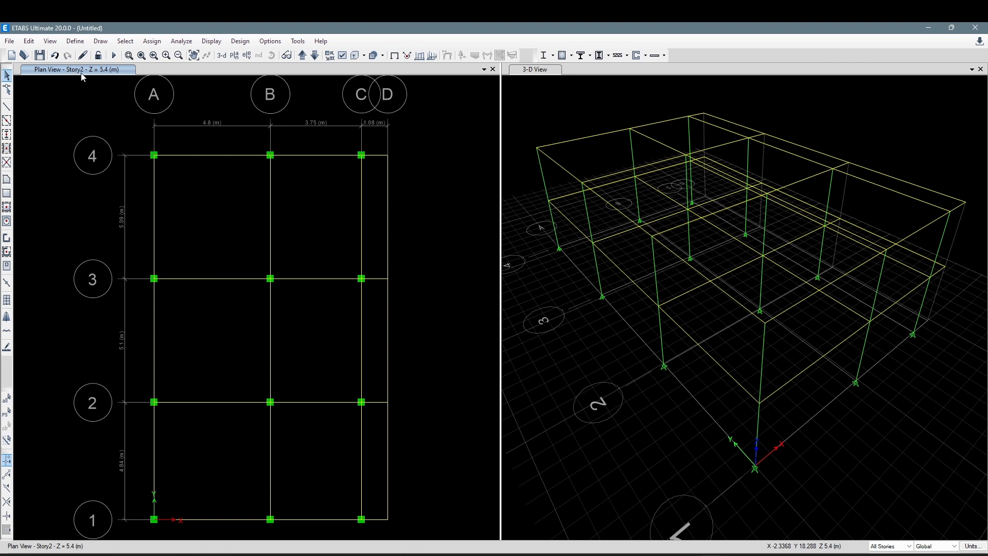
middle_drag(76, 93, 79, 94)
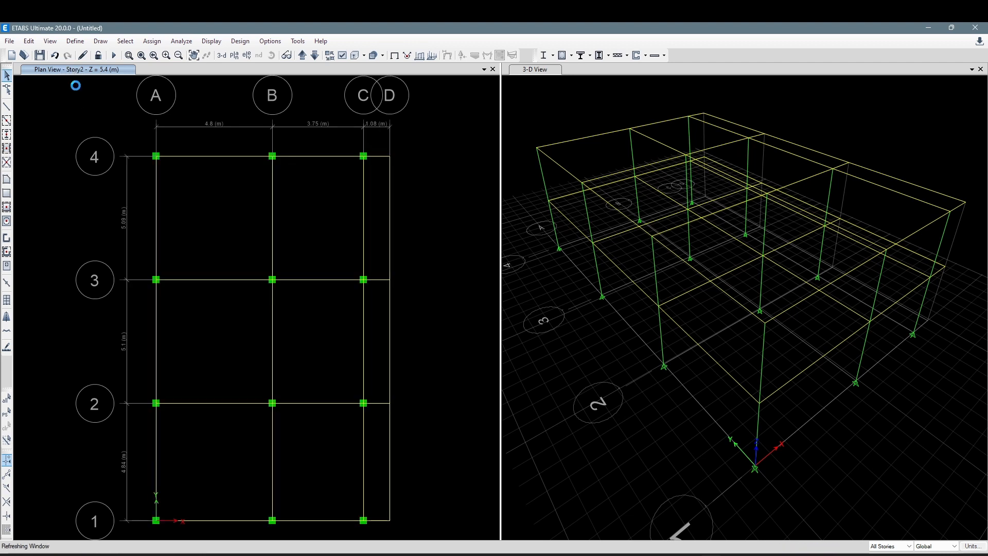
click(315, 56)
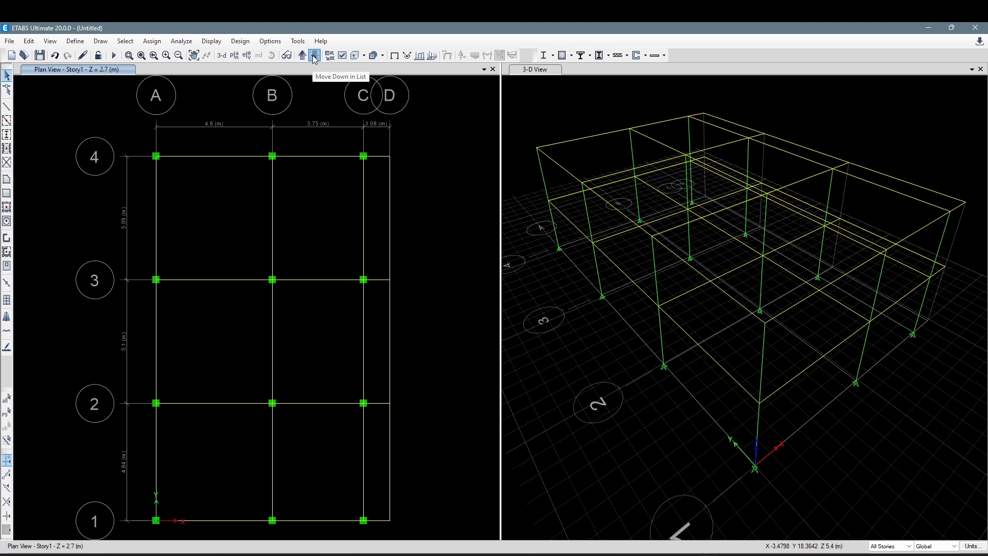
click(315, 57)
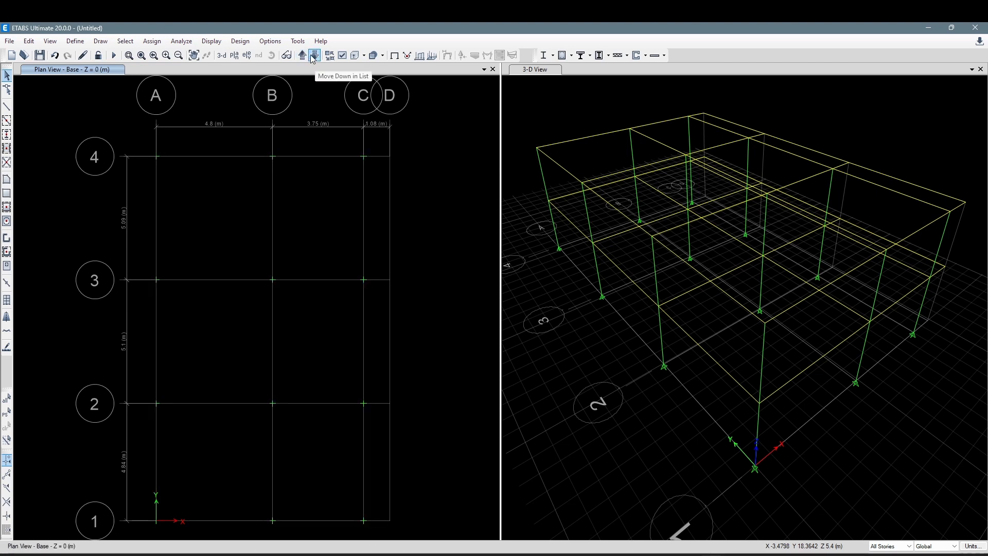
click(303, 55)
click(303, 55)
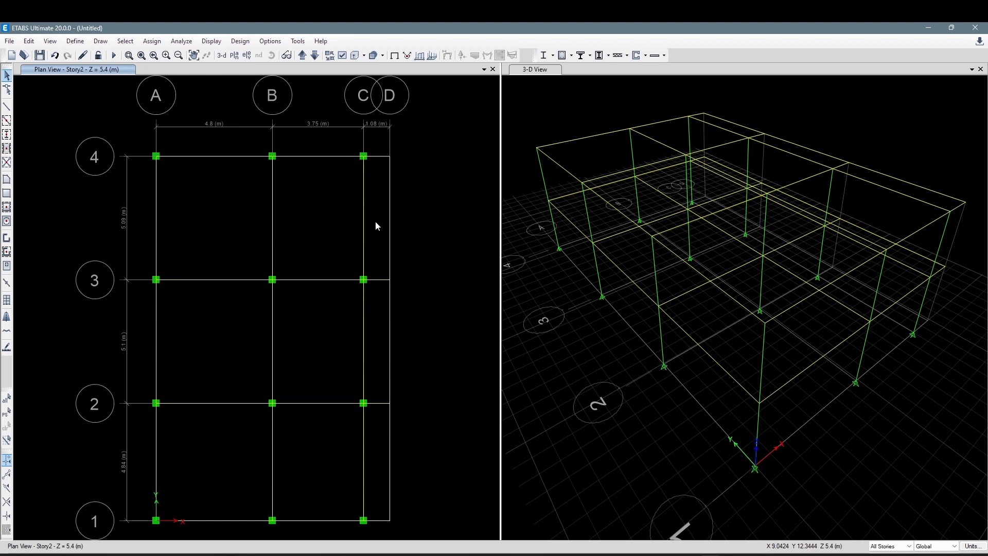
click(235, 55)
click(463, 268)
click(448, 417)
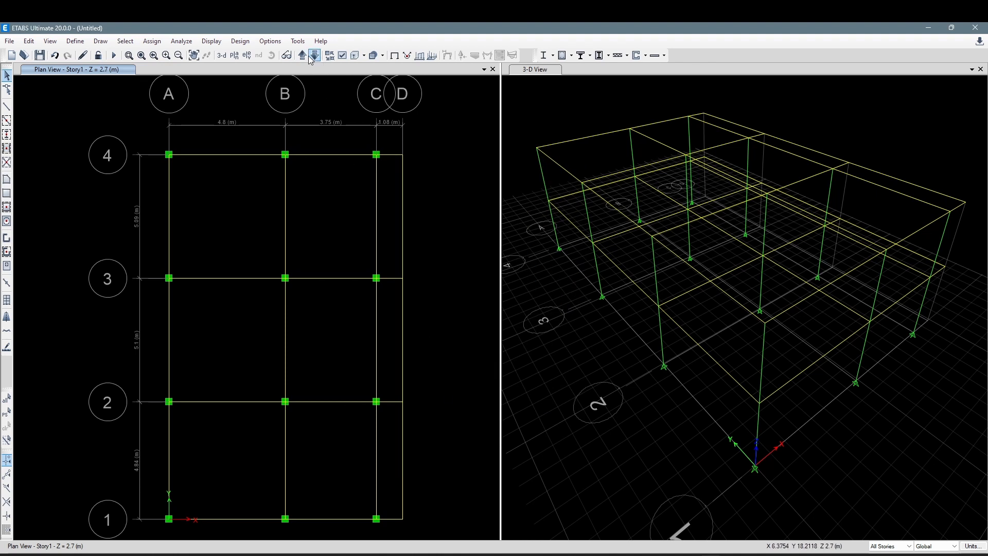
click(314, 55)
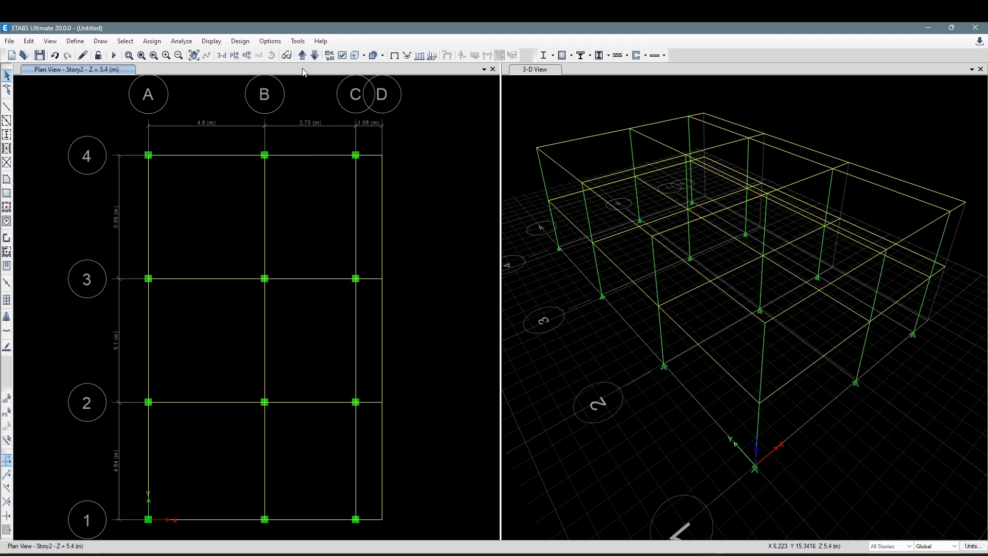
- Select the axis 4 beams with All Stories active, check the picked members in the 3-D view, and clear the selection
click(277, 157)
click(277, 155)
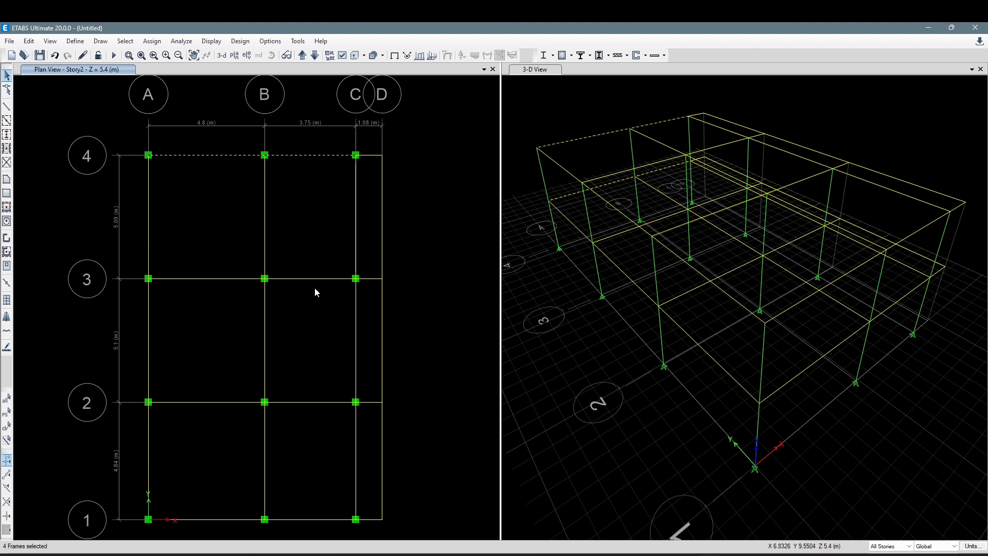
drag(318, 182, 304, 151)
click(309, 155)
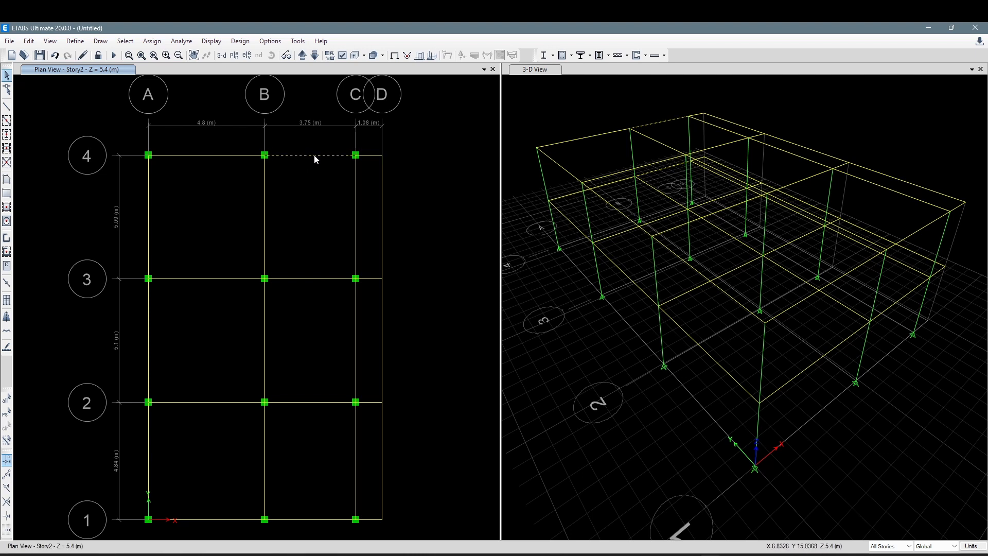
drag(322, 174, 303, 140)
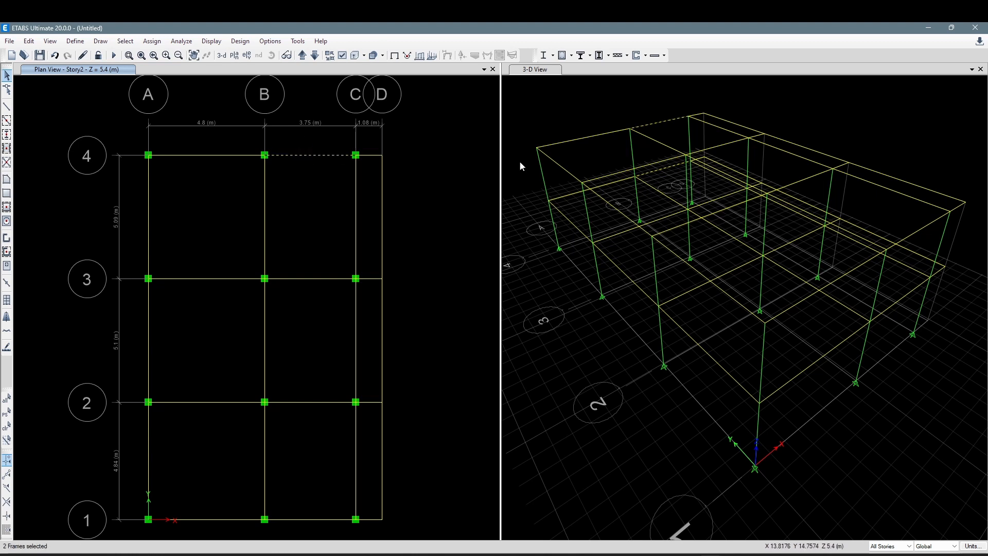
scroll(660, 158, up, 5)
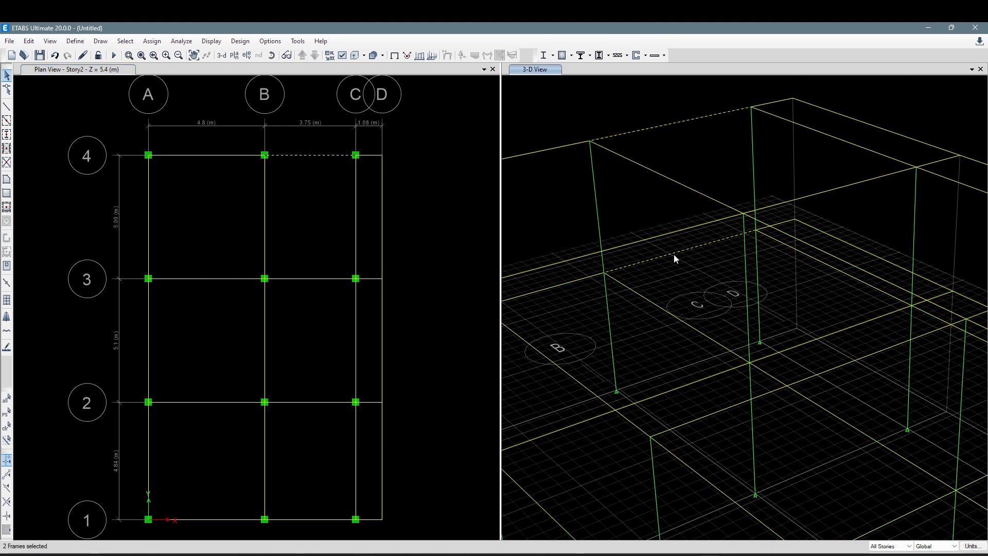
key(Escape)
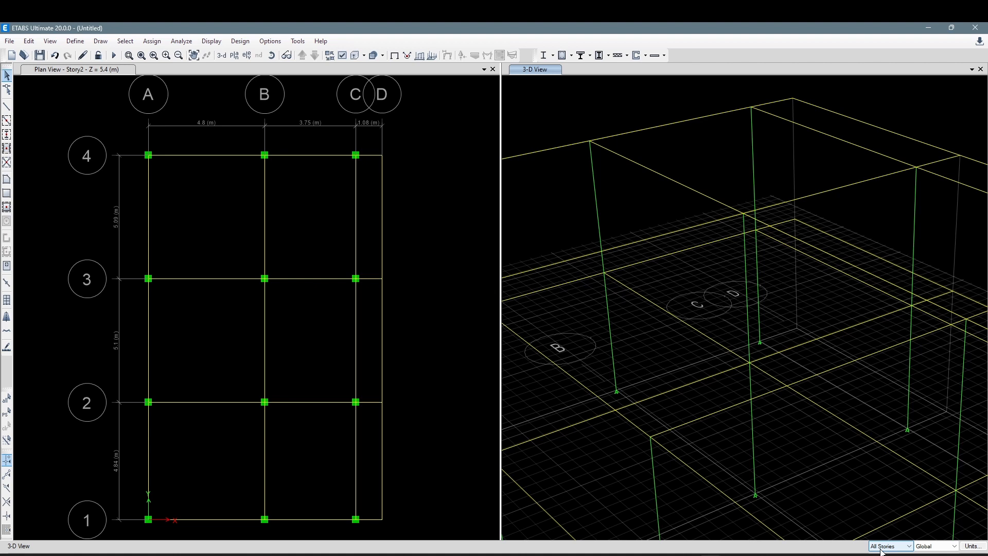
- Switch the story scope to One Story and test it by selecting the axis 4 beam between B and C on Story2
click(432, 282)
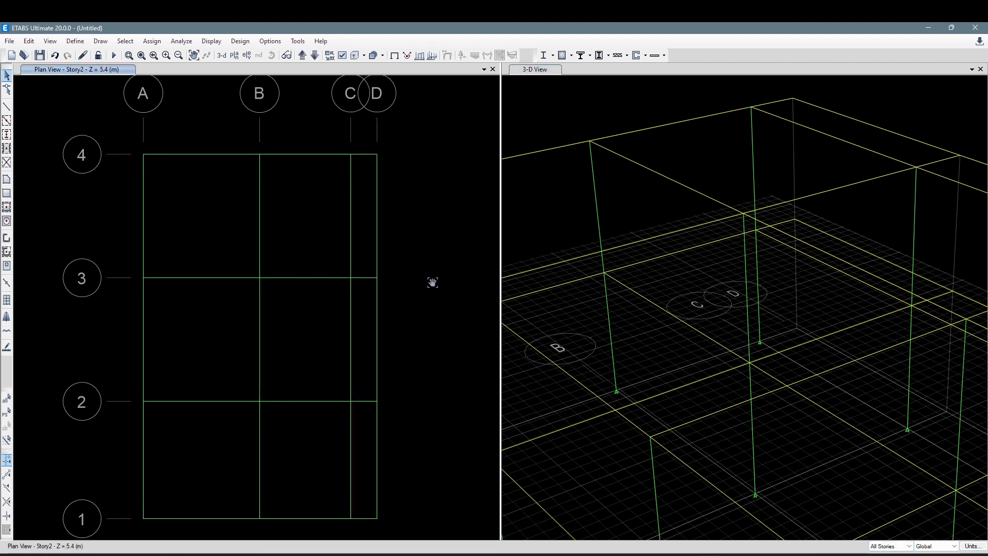
click(891, 547)
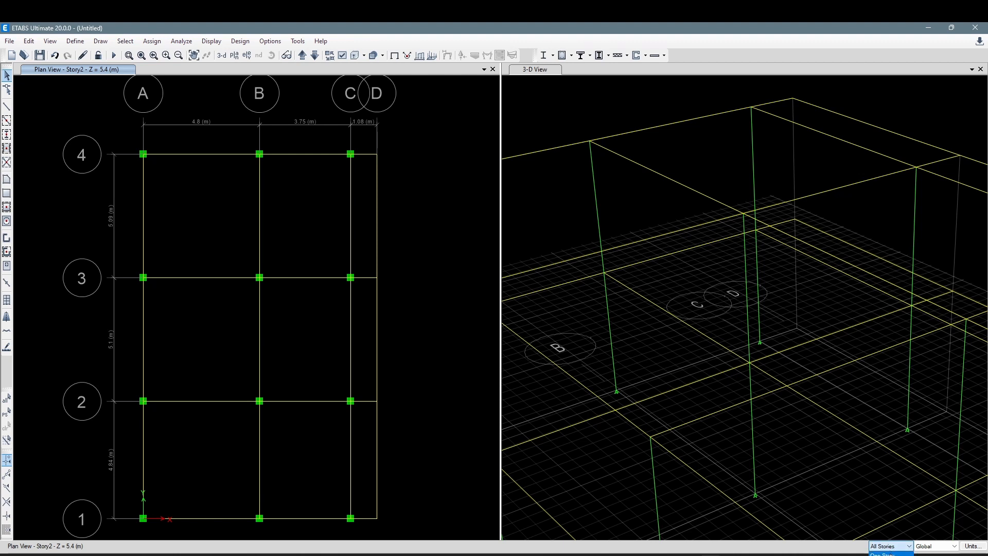
click(886, 554)
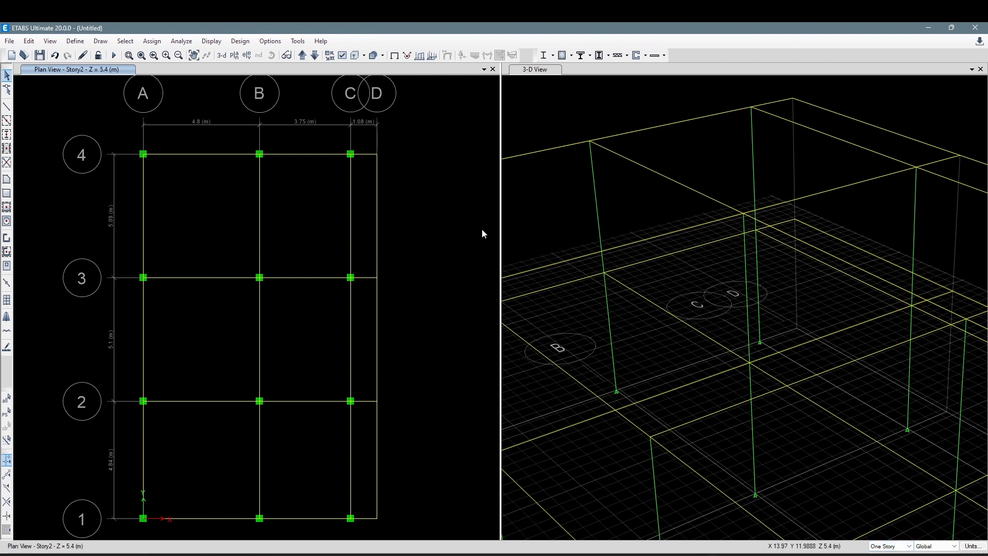
click(300, 154)
scroll(723, 222, down, 3)
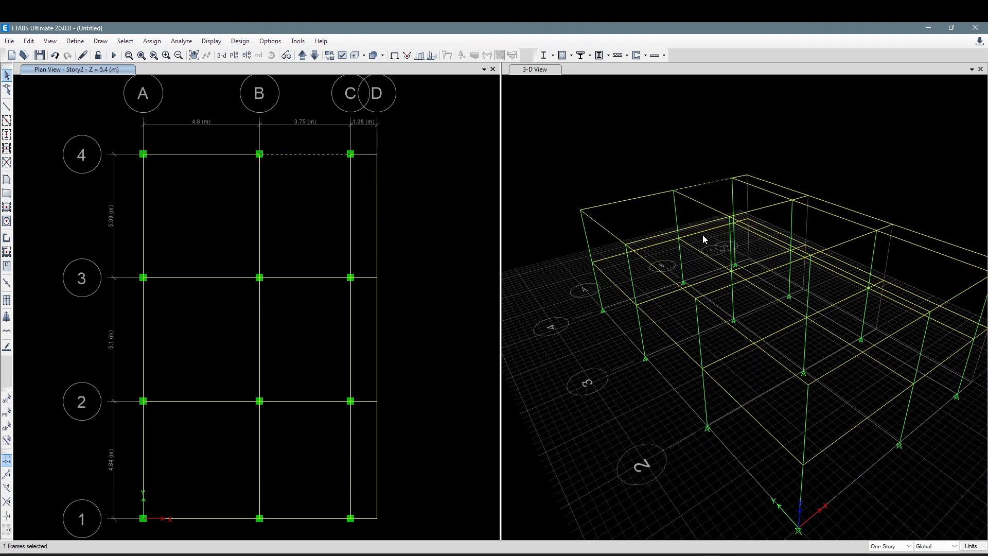
key(ctrl+q)
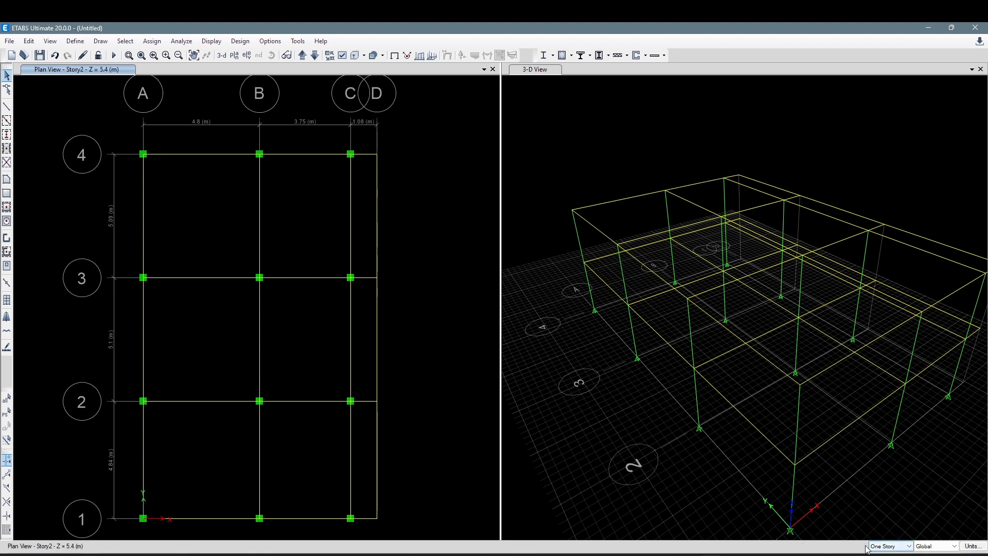
drag(309, 219, 284, 148)
key(Escape)
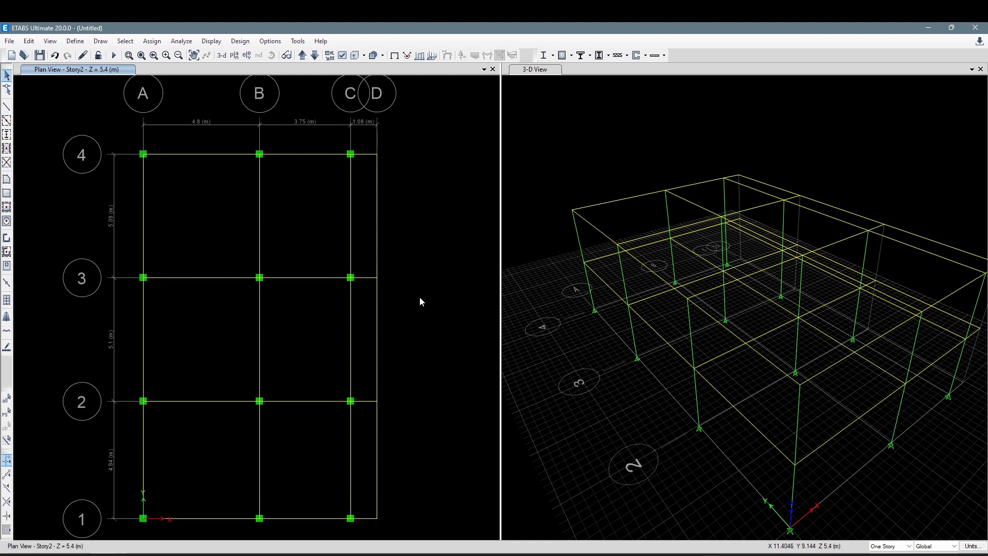
- Delete the Story2 beams past axis C along axes 1 and 4, plus the axis D beams between 1-2 and 3-4
click(878, 548)
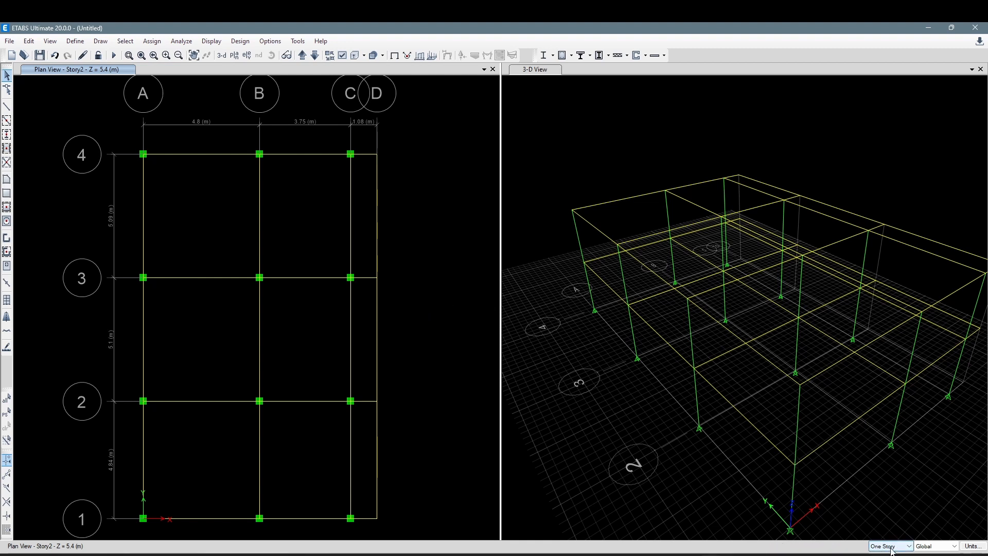
middle_drag(390, 314, 395, 316)
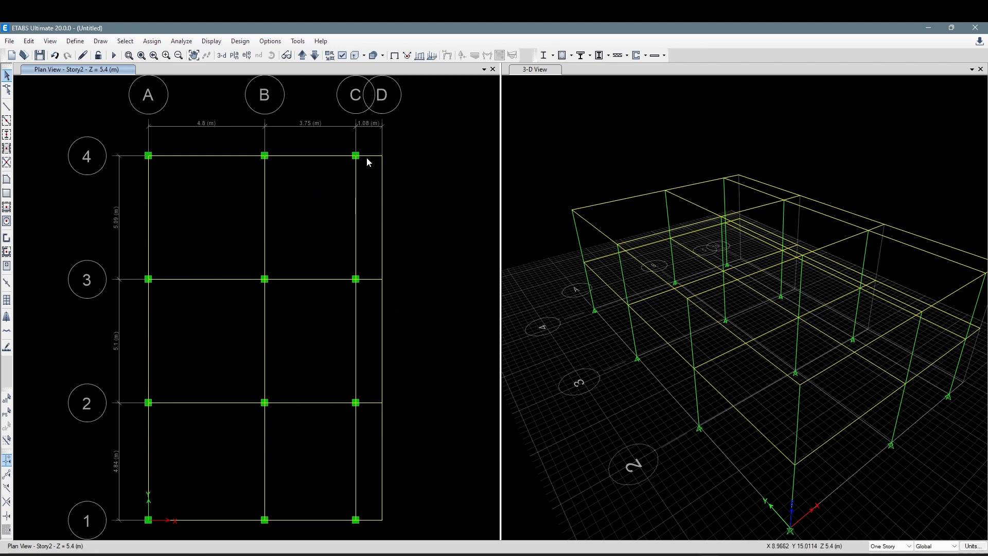
drag(397, 238, 373, 146)
drag(397, 527, 370, 478)
key(Delete)
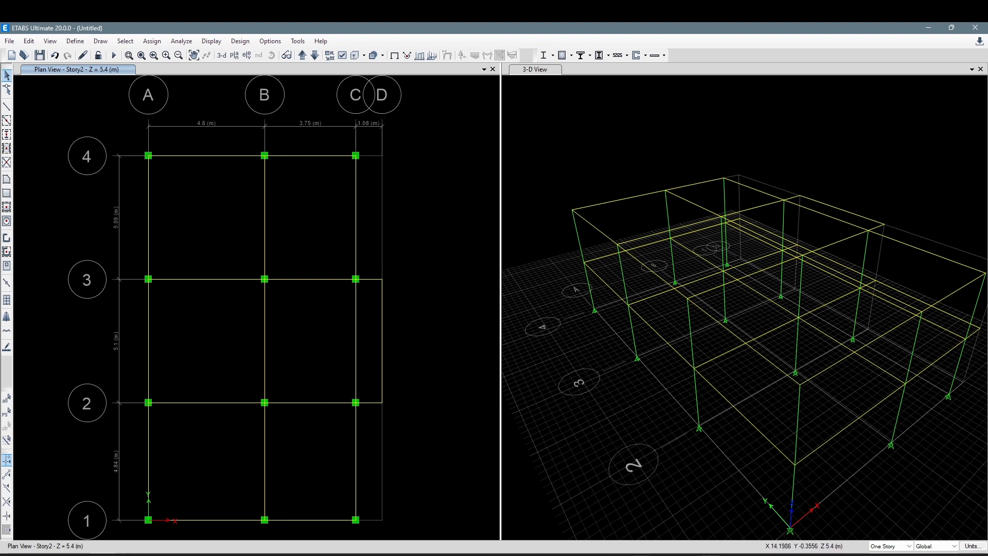
- Switch to AutoCAD and examine the beam layout of the overhang past axis C between axes 2 and 3
mouse_move(595, 554)
click(595, 518)
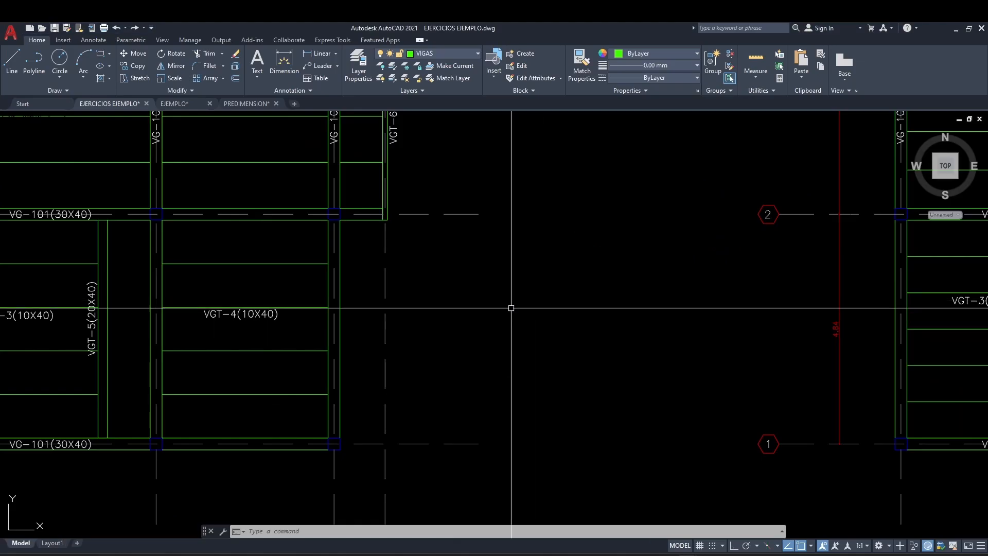
middle_drag(597, 390, 590, 375)
scroll(560, 268, up, 2)
middle_drag(560, 267, 650, 337)
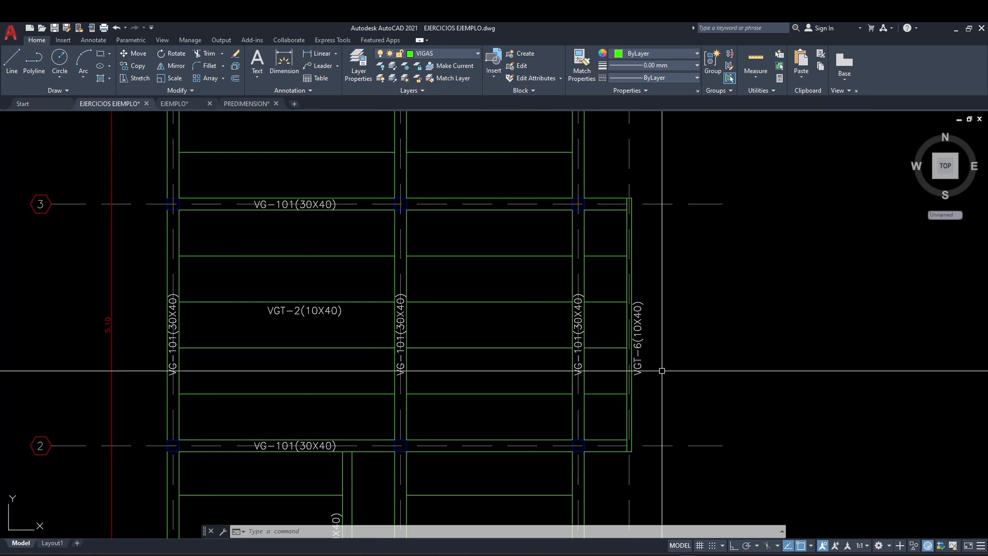
scroll(662, 214, down, 2)
mouse_move(662, 215)
middle_down()
mouse_move(609, 194)
mouse_move(572, 217)
mouse_move(561, 193)
middle_up()
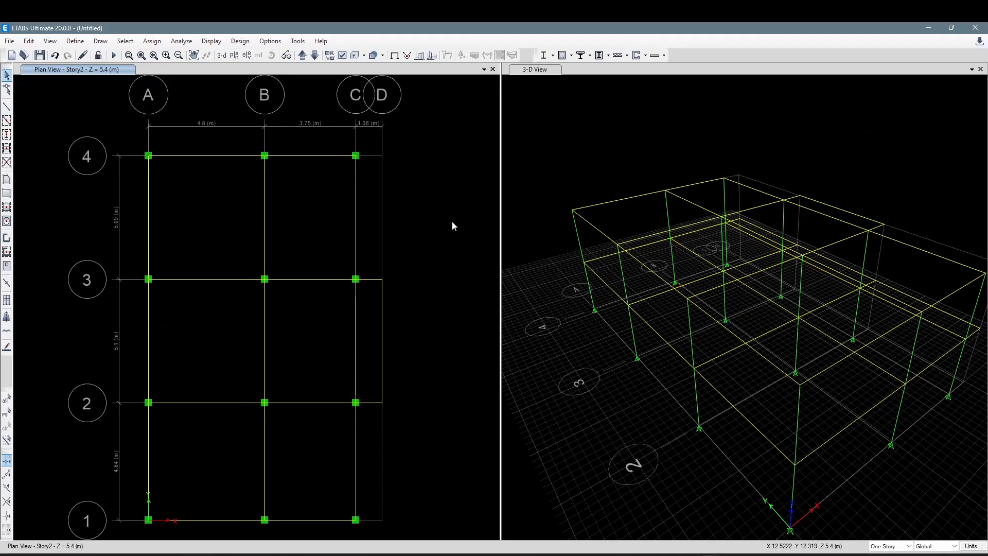
- Delete the Story1 beams past axis C outside the overhang between axes 2 and 3, and return the ETABS plan to Story2
click(314, 56)
drag(418, 221, 377, 149)
key(Delete)
click(302, 55)
middle_drag(277, 140, 279, 140)
click(309, 158)
click(226, 157)
drag(390, 225, 122, 215)
drag(418, 353, 106, 337)
drag(415, 459, 146, 466)
drag(237, 520, 208, 134)
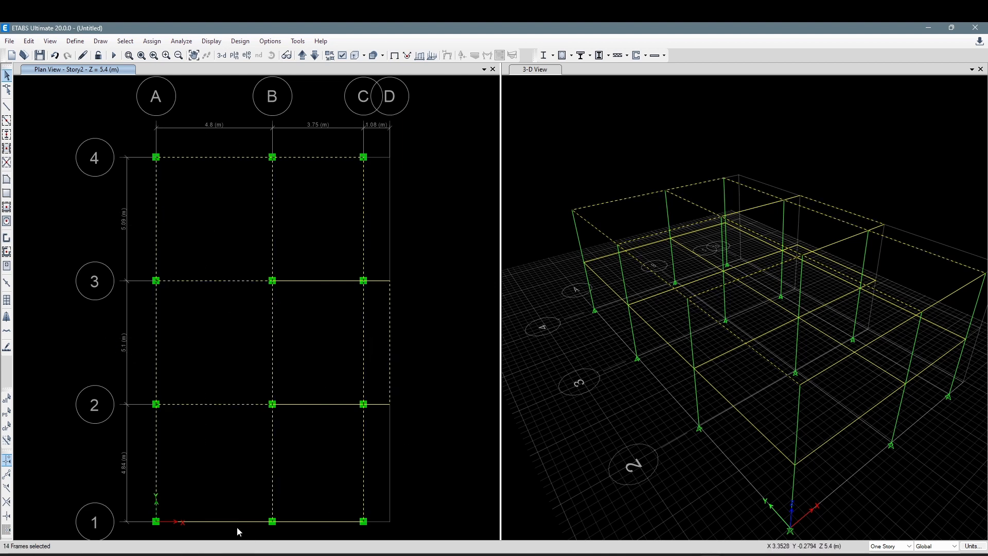
drag(312, 534, 305, 379)
drag(353, 323, 318, 255)
key(Escape)
- Window-select the whole Story2 plan, examine the picked members in the 3-D view, and clear the selection
drag(439, 535, 124, 131)
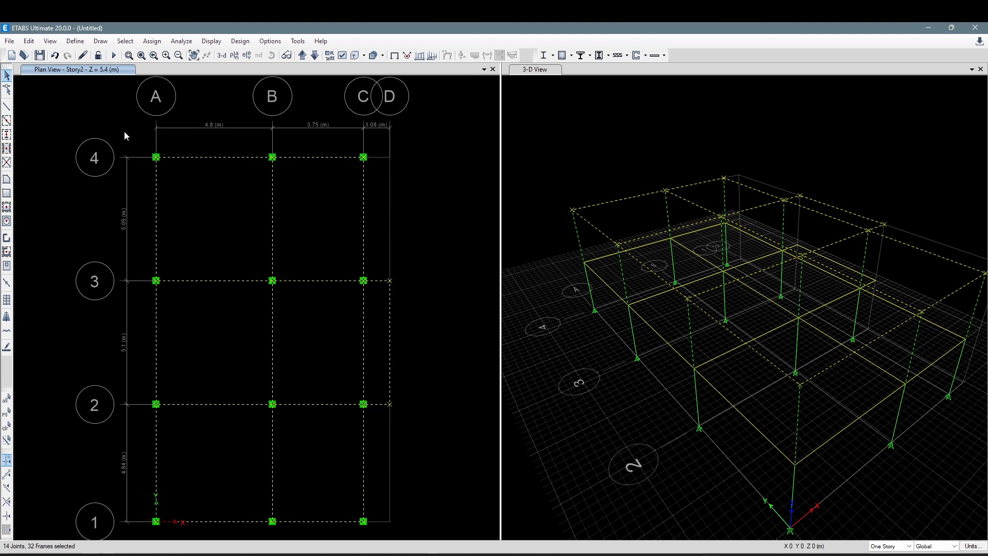
scroll(669, 210, up, 3)
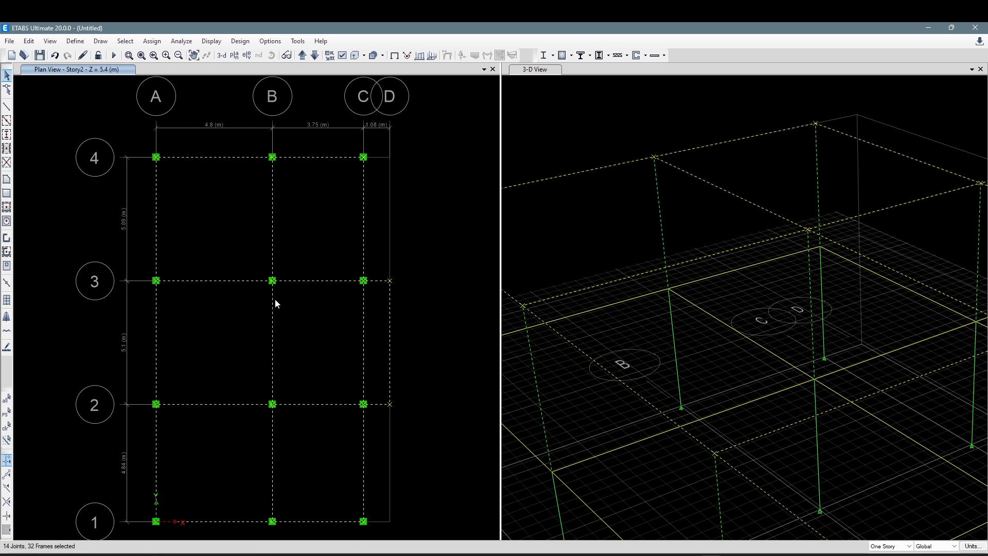
scroll(587, 276, down, 5)
middle_drag(682, 313, 680, 269)
key(ctrl+q)
- Select all the Story2 beams along axes 1-4 and A-D with crossing windows that avoid the columns, and check the selection in 3-D
drag(445, 361, 131, 306)
drag(458, 244, 152, 225)
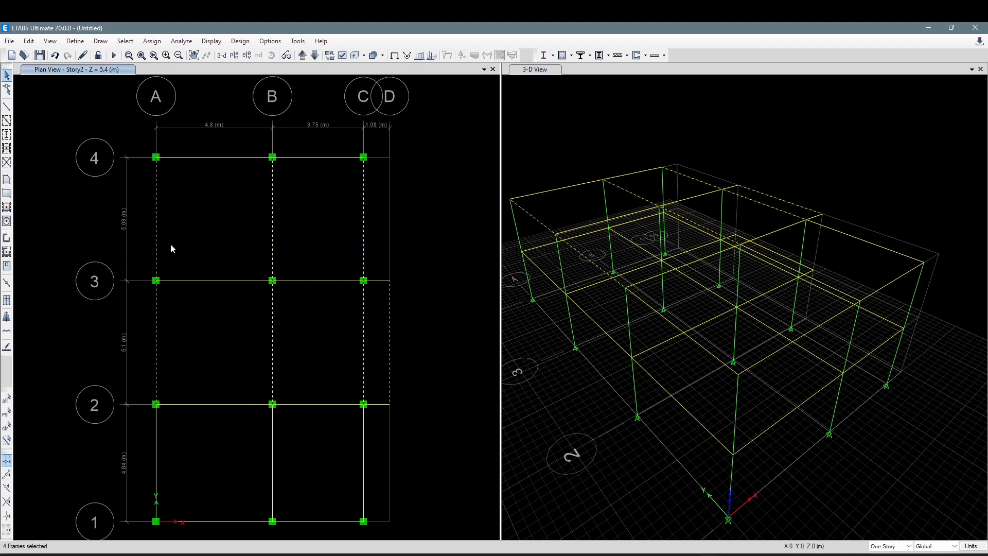
drag(406, 481, 112, 455)
drag(239, 537, 216, 404)
drag(328, 533, 308, 359)
drag(321, 317, 291, 130)
drag(231, 295, 199, 130)
drag(401, 432, 379, 264)
click(631, 215)
scroll(560, 227, up, 5)
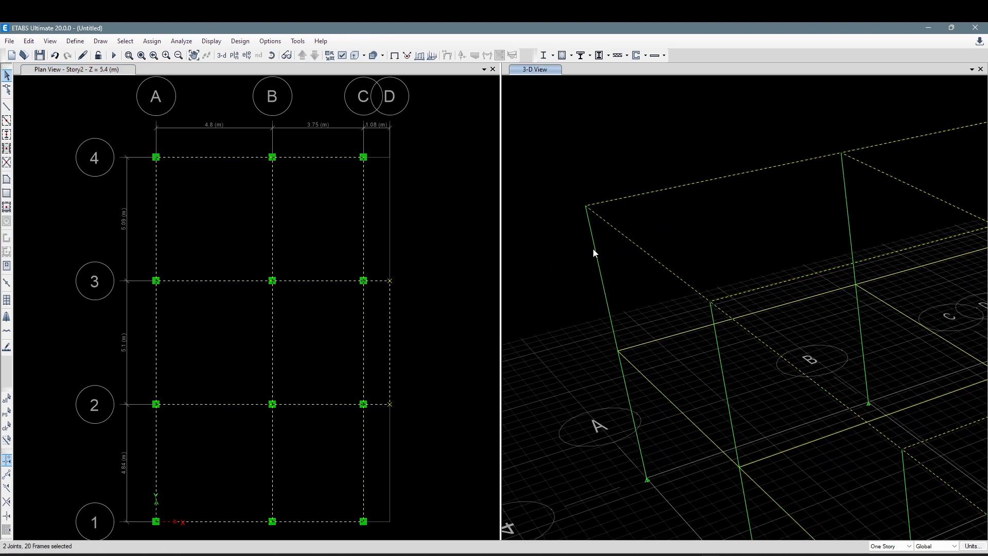
scroll(591, 249, down, 5)
middle_drag(587, 302, 578, 280)
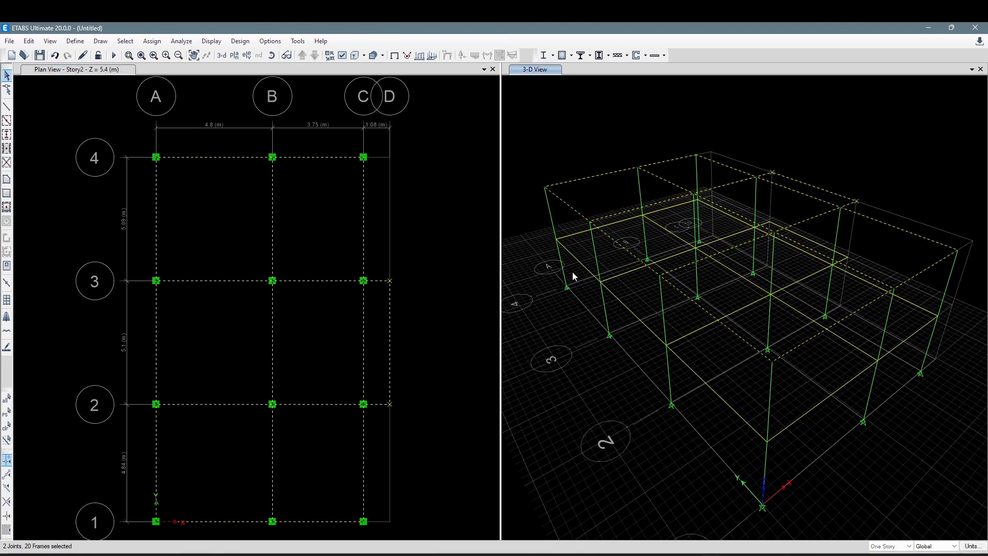
click(417, 207)
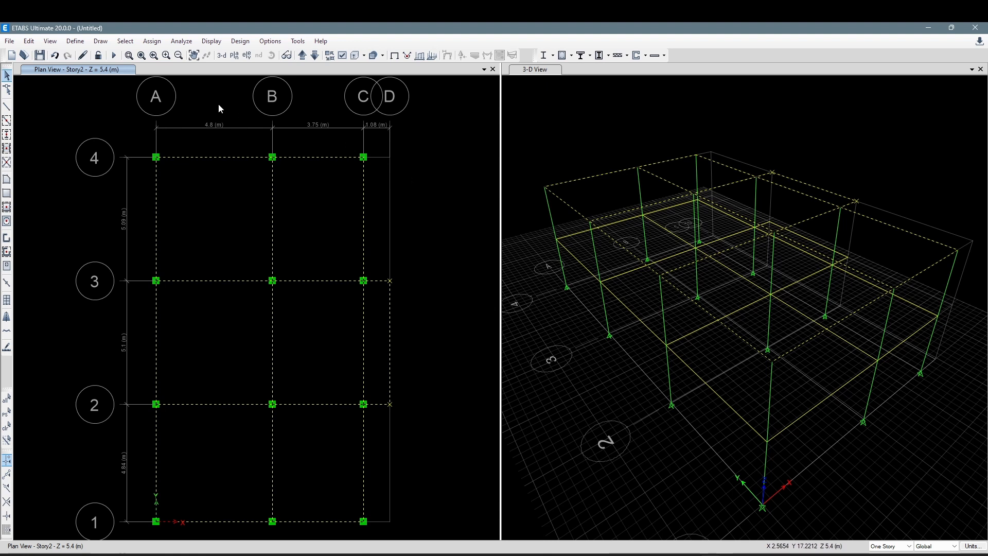
- Assign the VG30X30 frame section to the selected Story2 beams
click(153, 41)
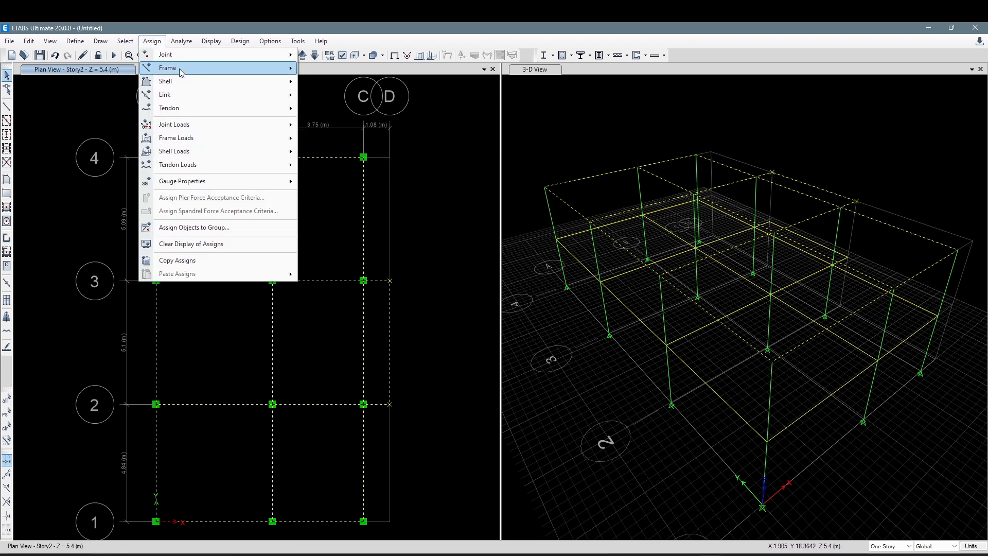
mouse_move(162, 72)
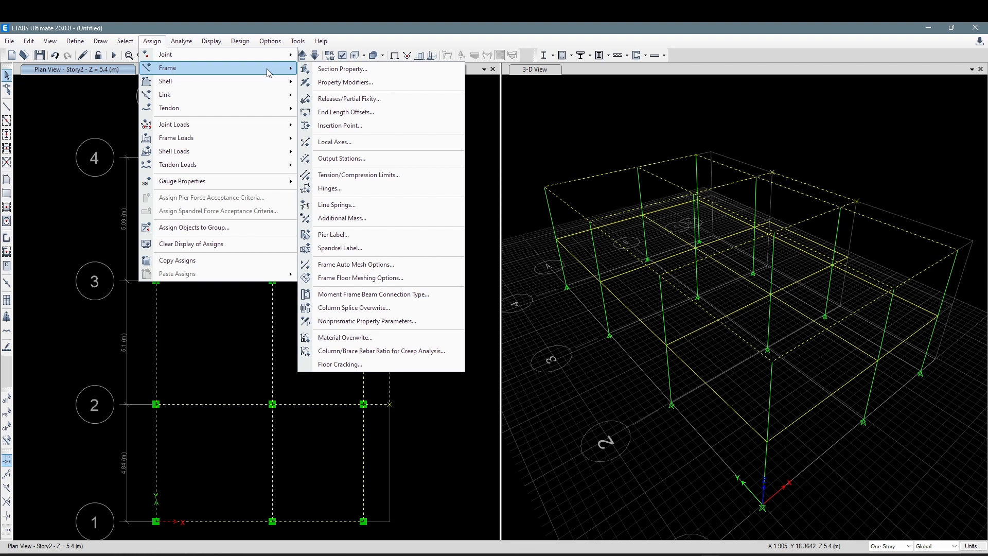
click(343, 72)
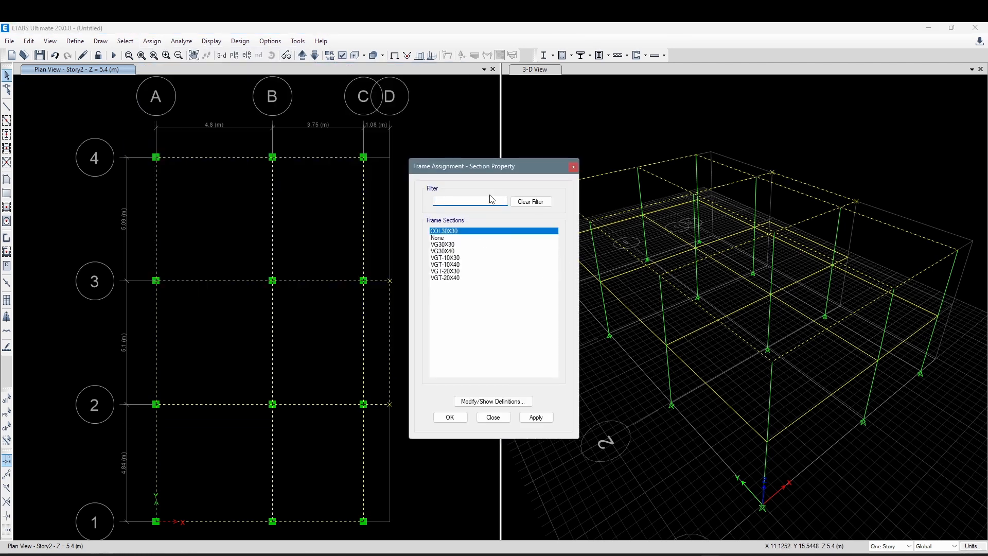
drag(492, 168, 651, 140)
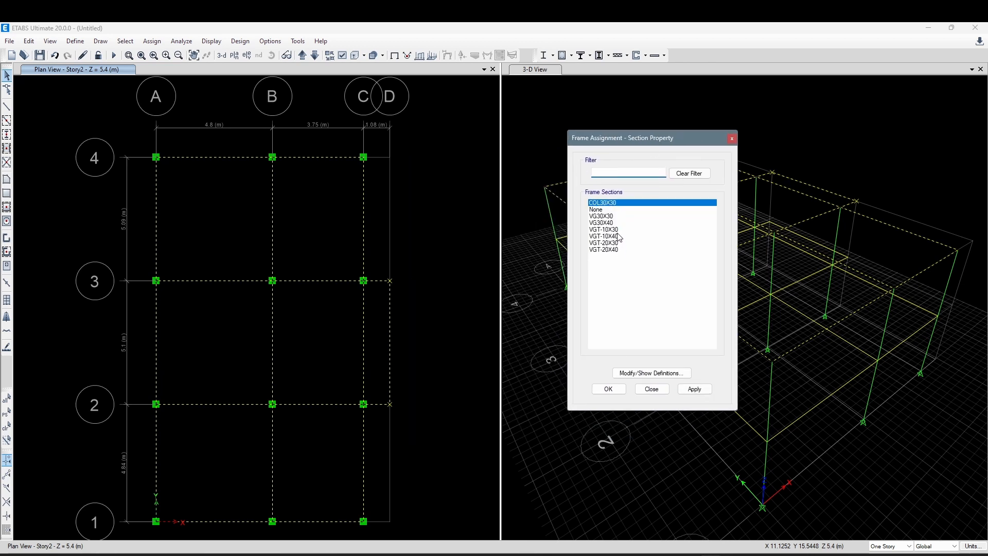
click(611, 216)
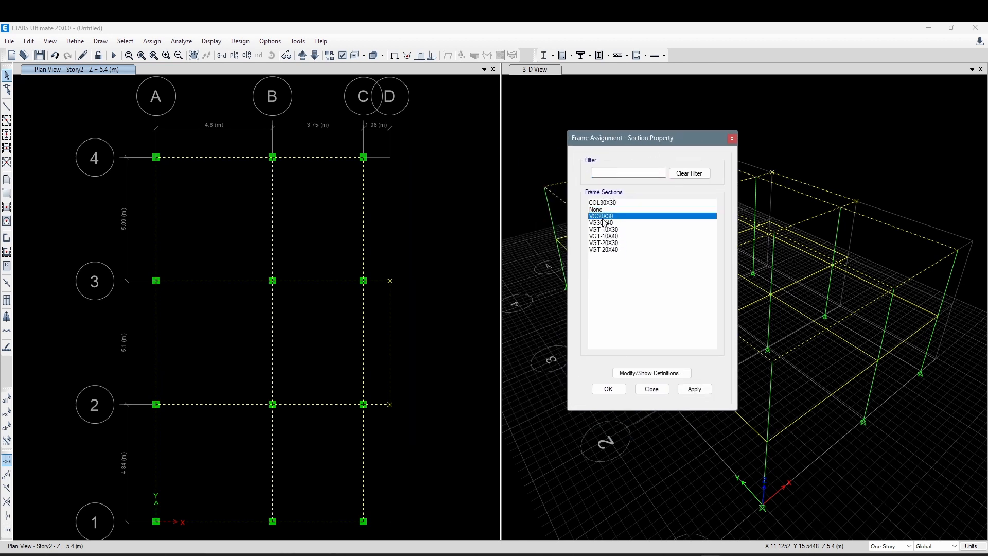
click(695, 390)
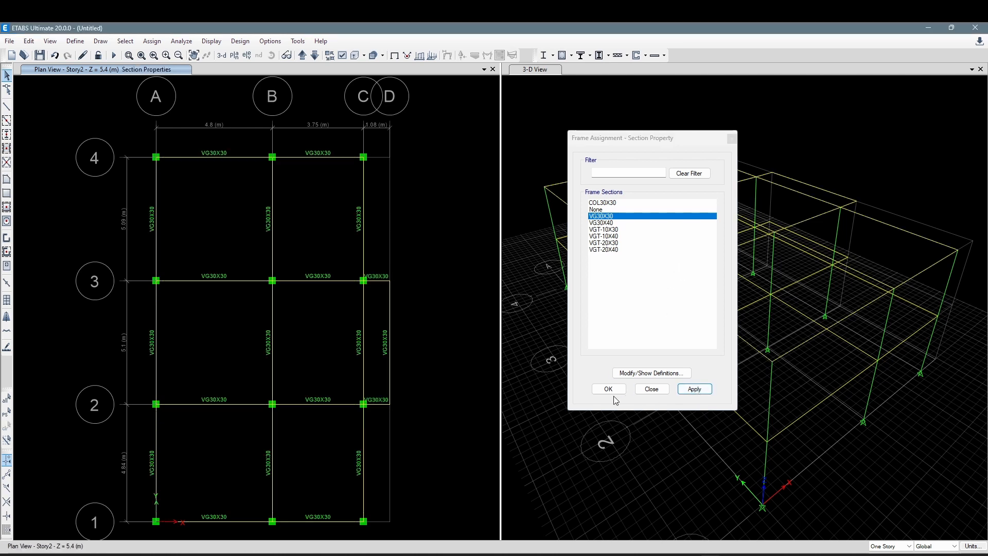
drag(631, 139, 660, 126)
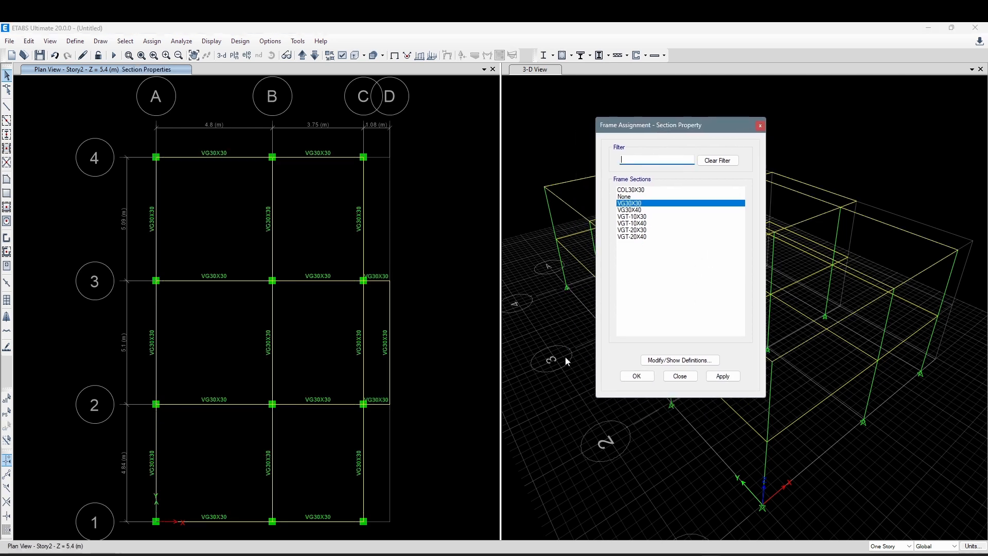
- Enlarge the plan labels by setting the font size to 10 in the graphics preferences
scroll(318, 152, up, 3)
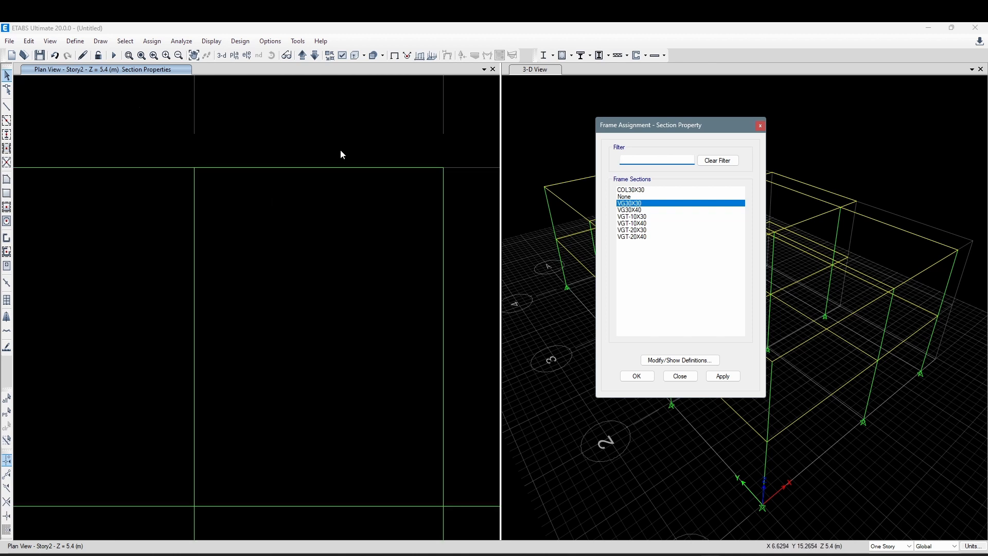
scroll(328, 162, down, 3)
middle_drag(337, 189, 329, 180)
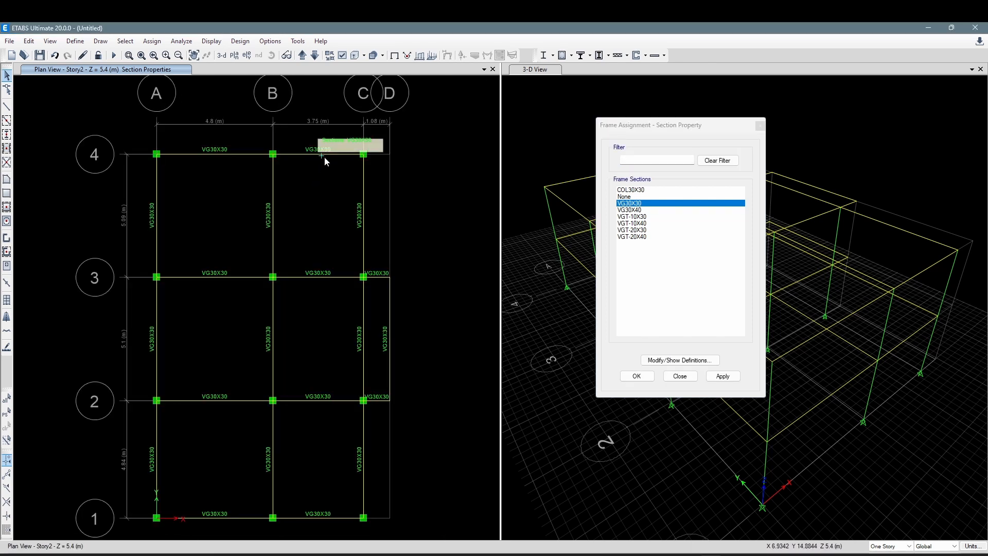
click(270, 40)
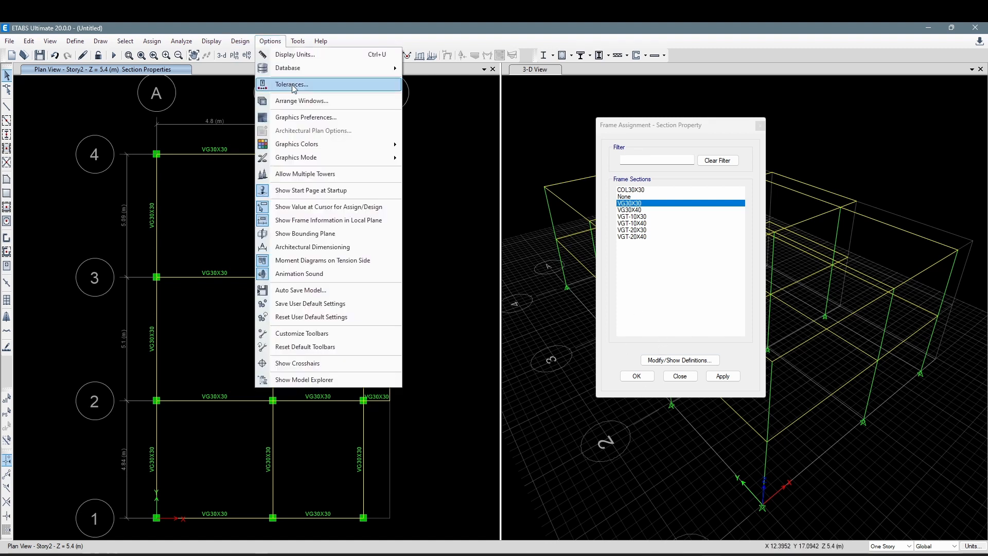
click(305, 117)
key(Tab)
text(10)
click(463, 385)
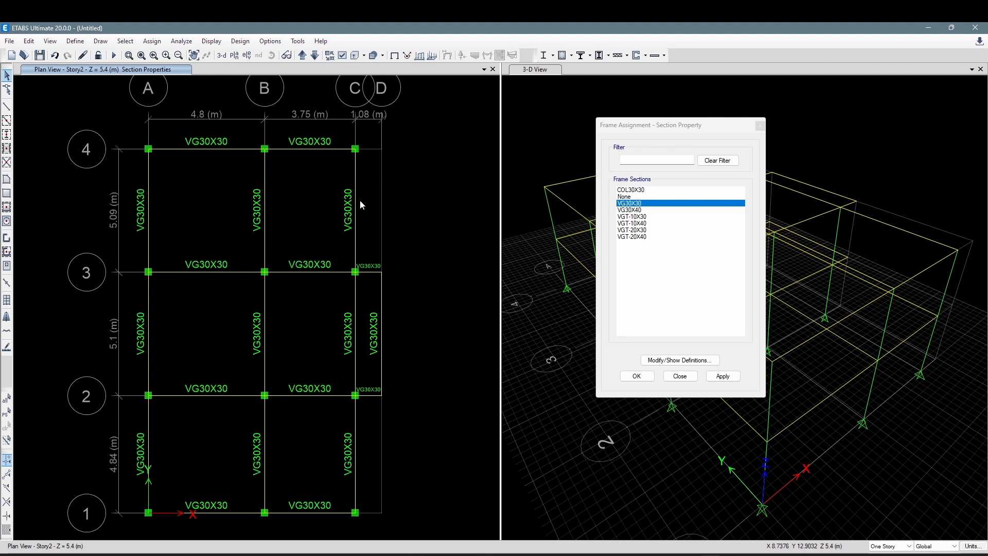
- Compare the beam section labels of the Story1 and Story2 plans, and finish the section assignment
click(315, 55)
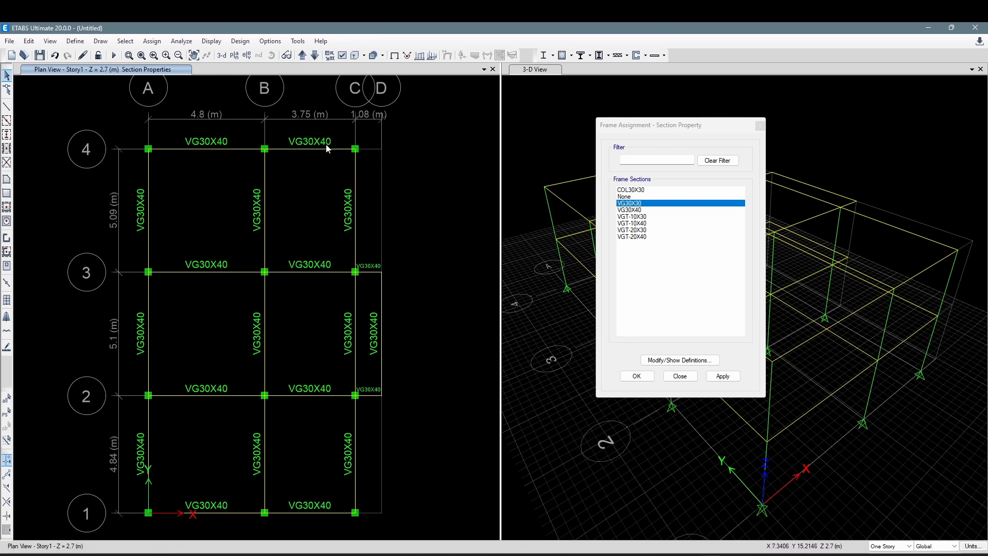
click(302, 55)
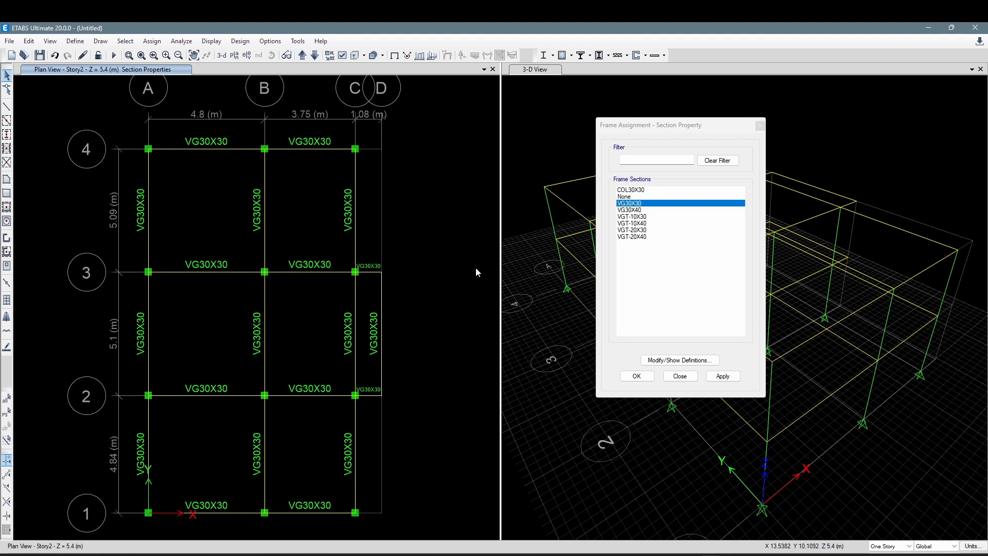
click(637, 377)
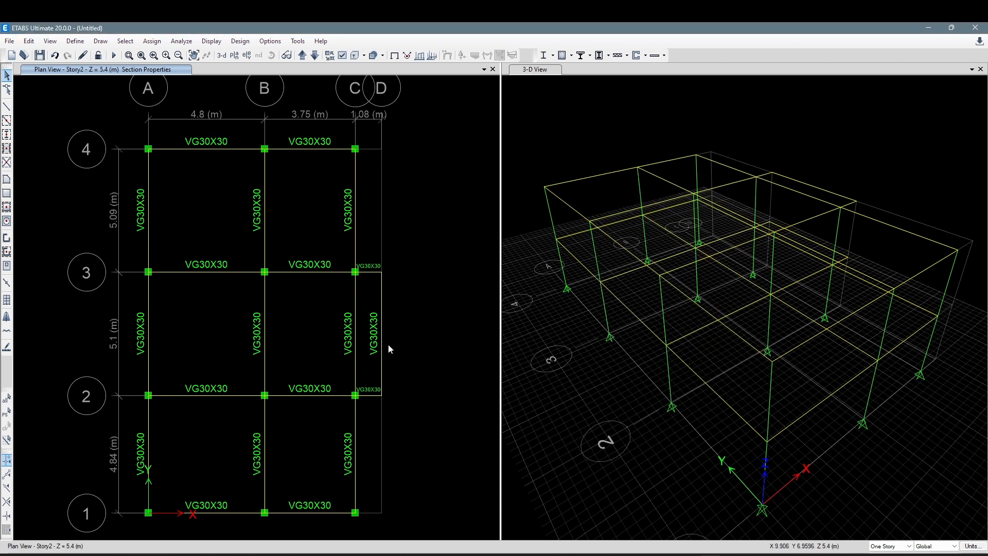
- Select the Story2 edge beam on axis D between axes 2 and 3, and switch to AutoCAD to check its section label
scroll(377, 327, up, 3)
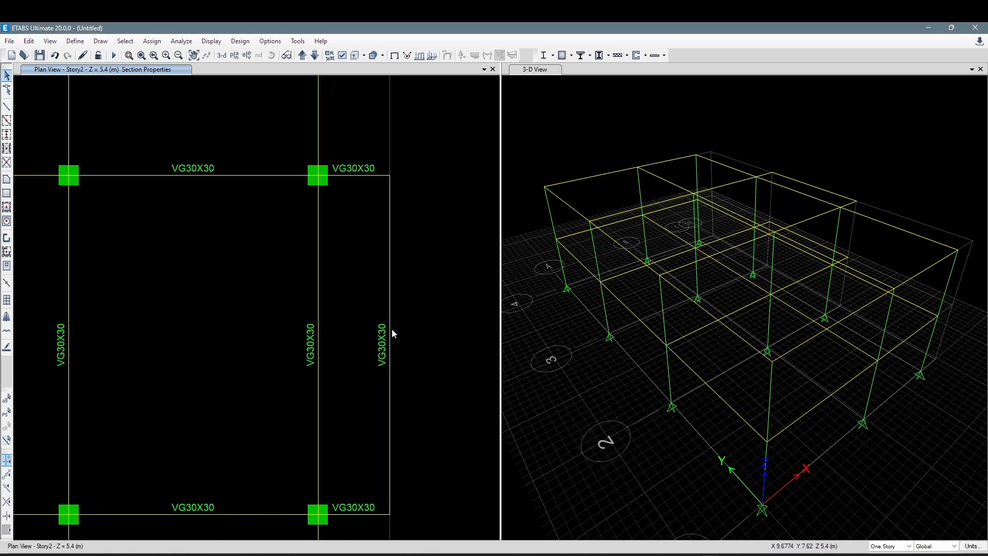
click(393, 351)
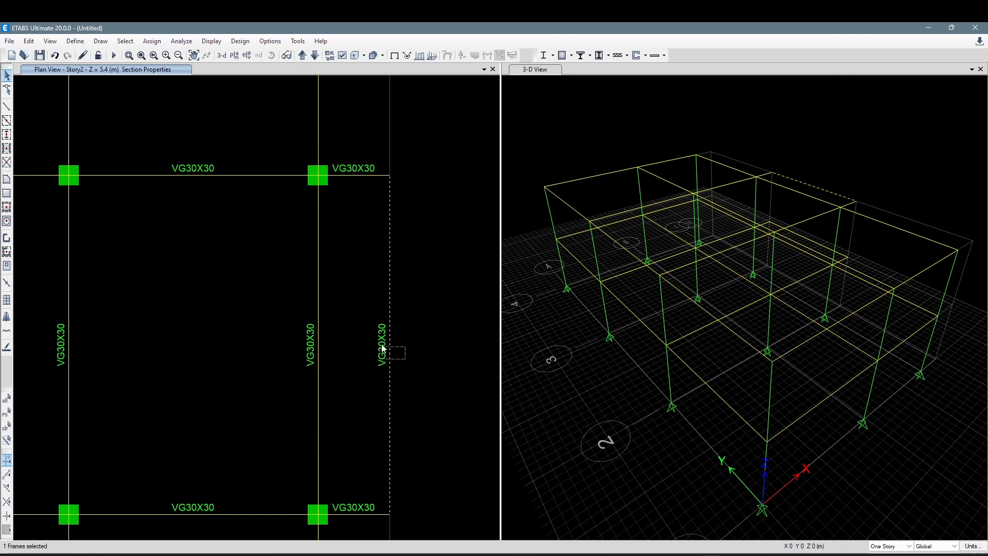
scroll(399, 349, down, 3)
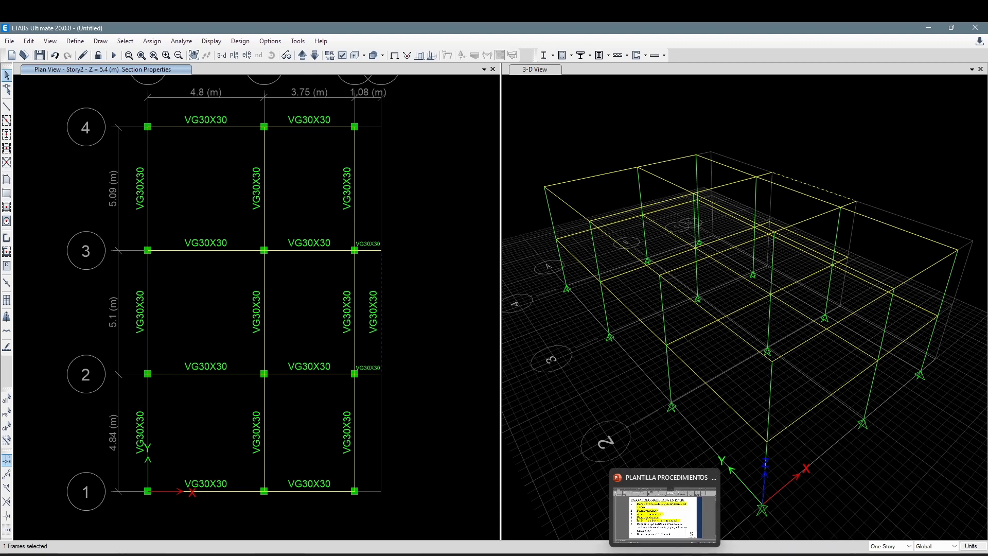
click(572, 507)
scroll(636, 302, down, 8)
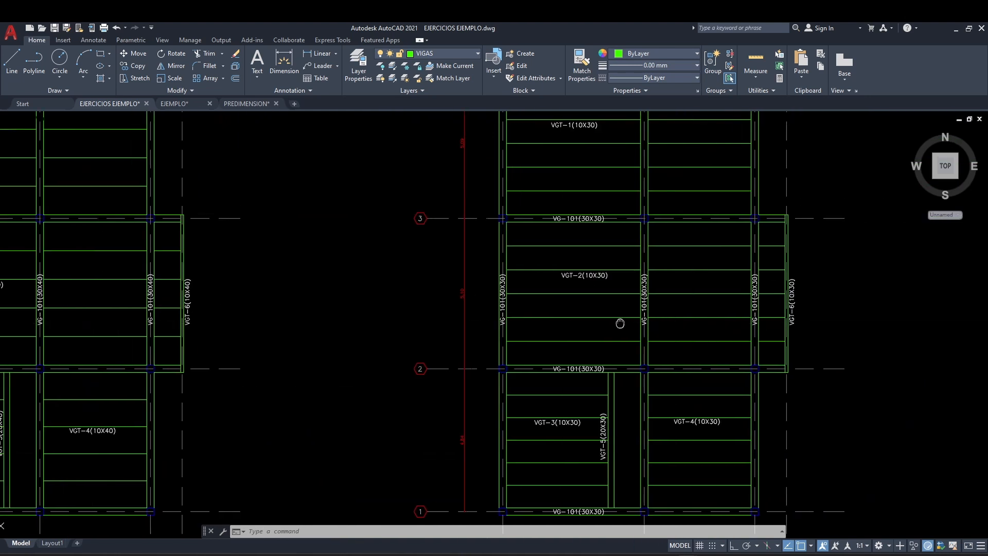
scroll(600, 283, up, 6)
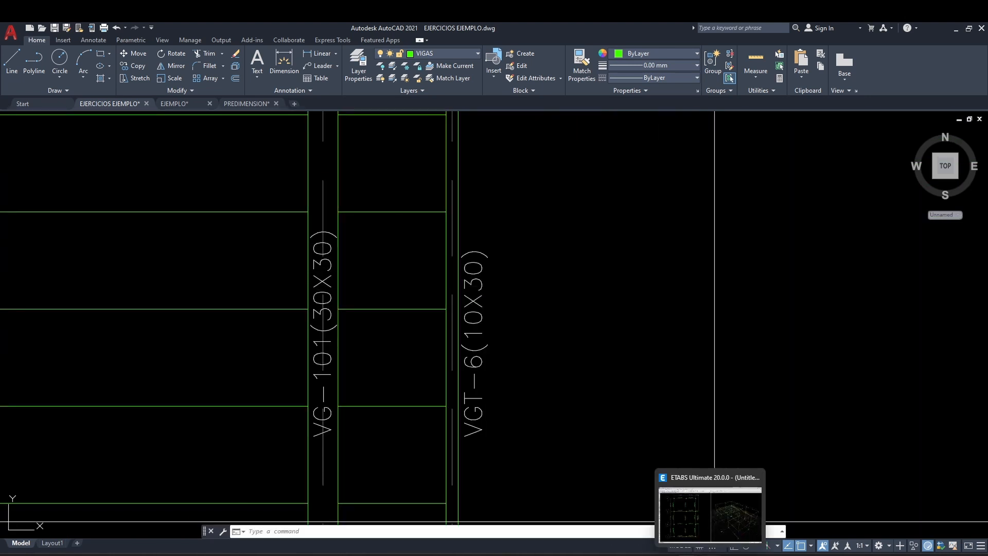
- Return to ETABS and open the frame section assignment for the selected Story2 edge beam on axis D
click(710, 504)
scroll(394, 301, up, 3)
drag(485, 399, 351, 292)
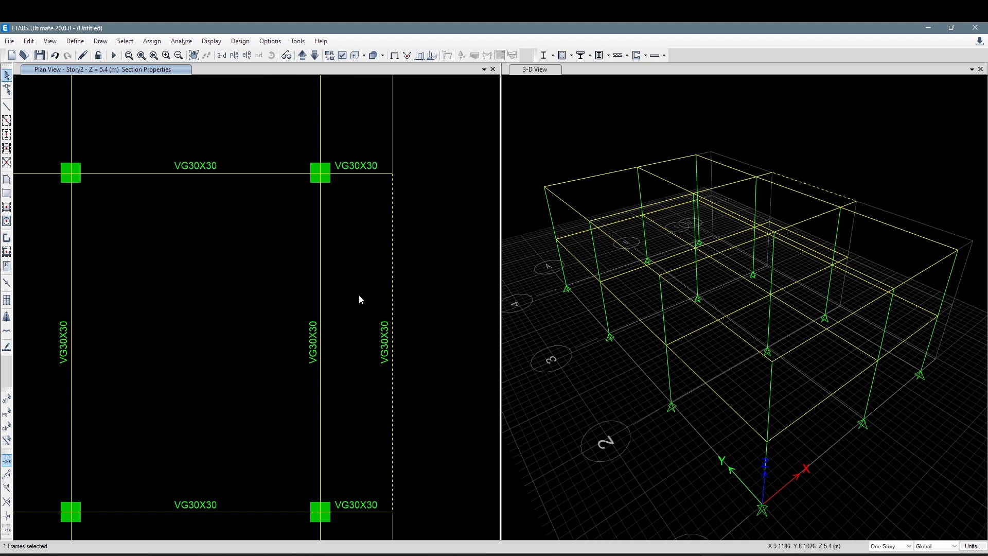
click(152, 41)
mouse_move(182, 68)
click(344, 69)
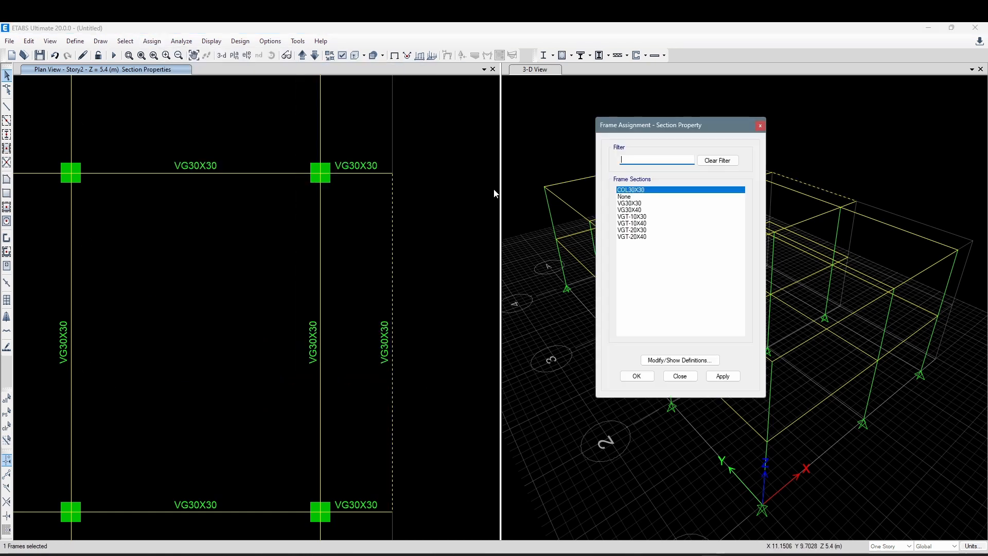
- Assign section VGT-10X30 to the selected Story2 edge beam on grid D between grids 2 and 3
click(668, 216)
click(723, 376)
click(384, 305)
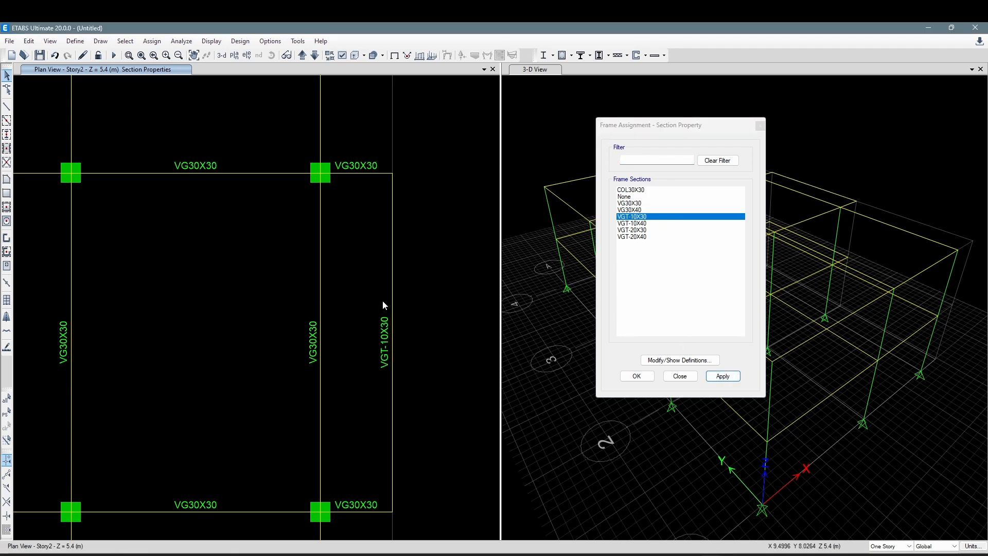
- Assign section VGT-10X40 to the Story1 edge beam on grid D between grids 2 and 3, and finish assigning sections
click(315, 55)
click(393, 336)
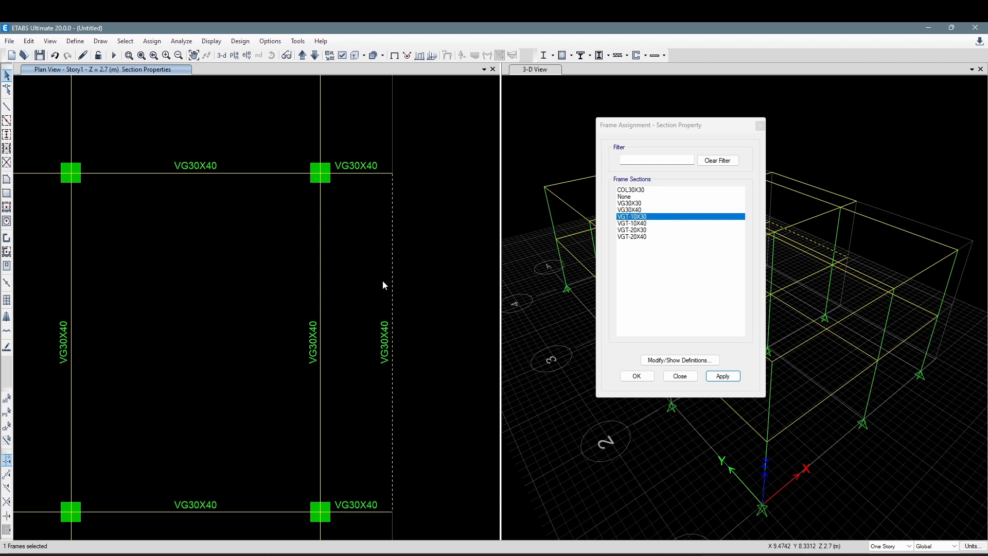
click(646, 224)
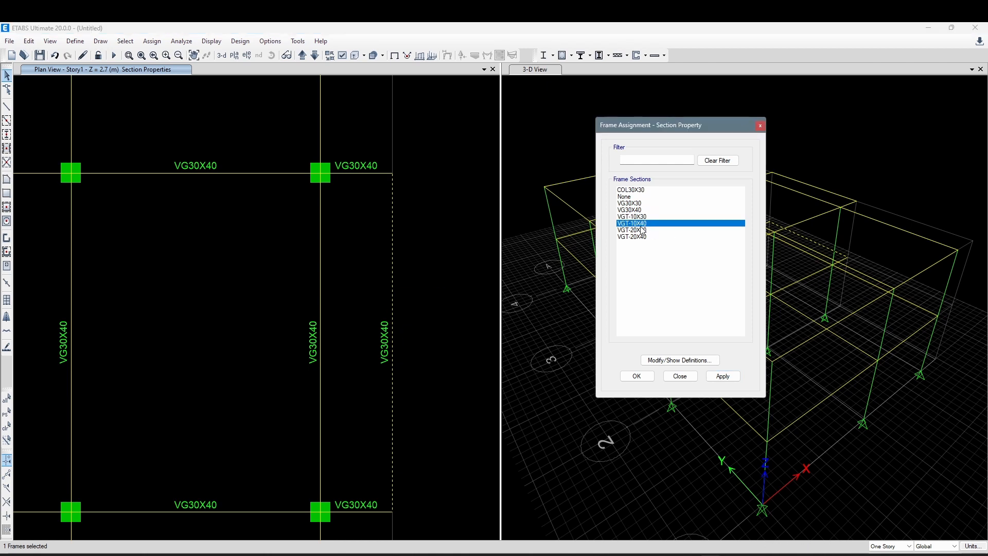
click(722, 376)
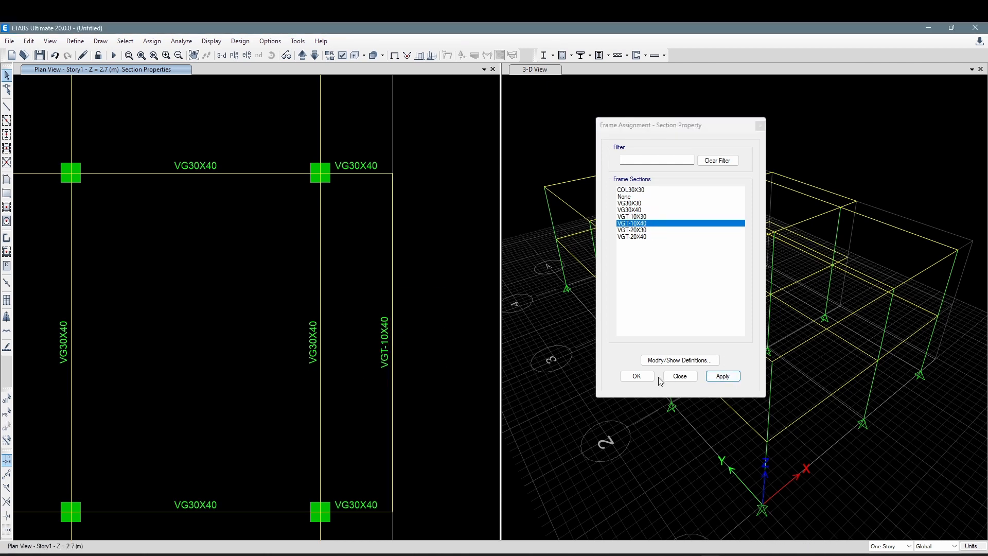
key(Escape)
- Examine the beam section assignments across the full Story1 and Story2 plans
scroll(368, 245, down, 3)
middle_drag(388, 254, 414, 308)
mouse_move(405, 260)
middle_down()
mouse_move(394, 260)
mouse_move(407, 263)
middle_up()
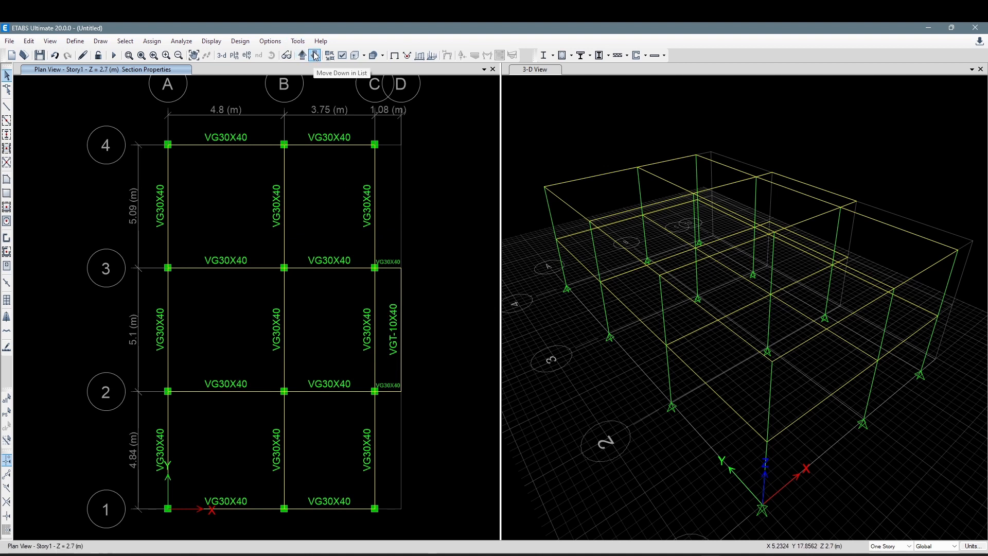
middle_drag(350, 218, 338, 219)
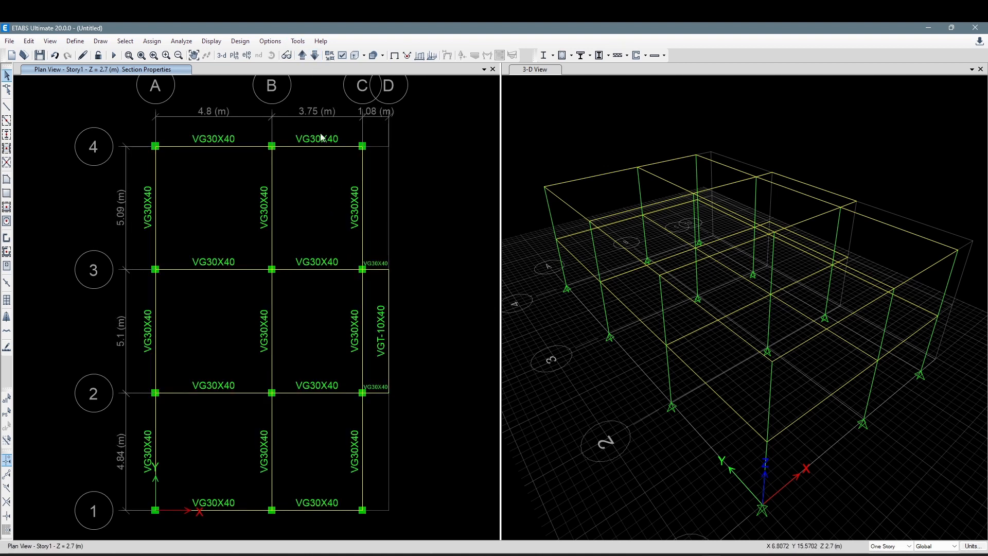
scroll(320, 146, up, 1)
scroll(322, 135, down, 1)
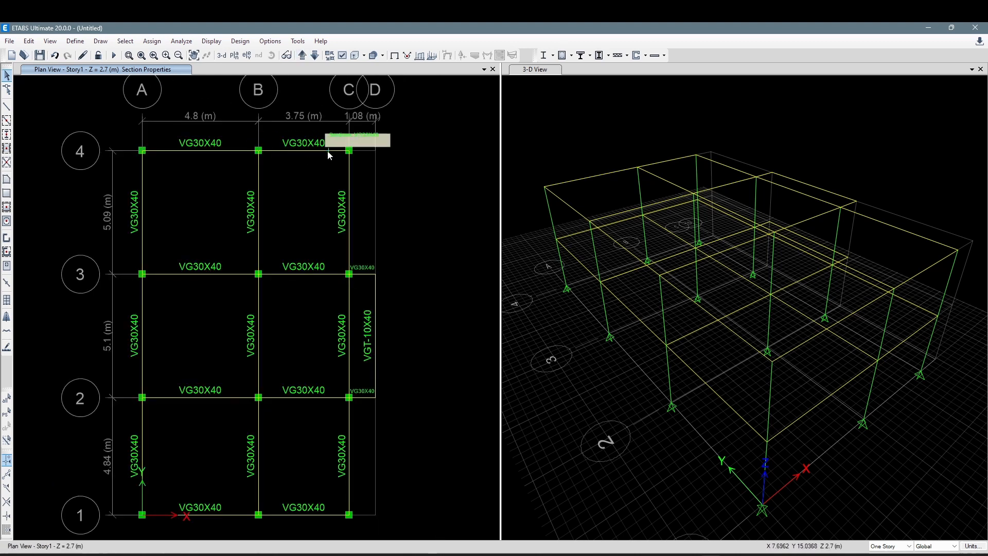
click(302, 58)
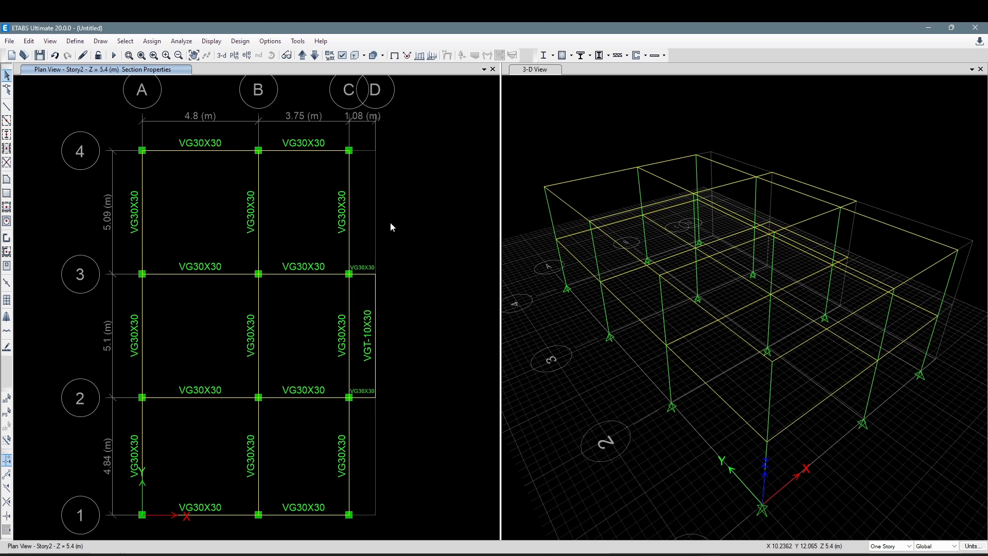
middle_drag(326, 180, 340, 192)
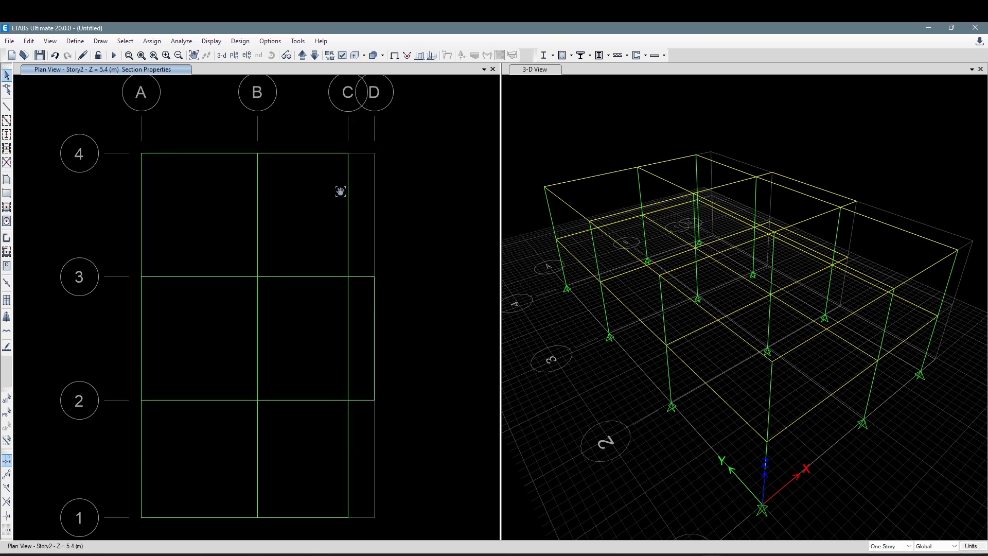
middle_drag(317, 151, 326, 153)
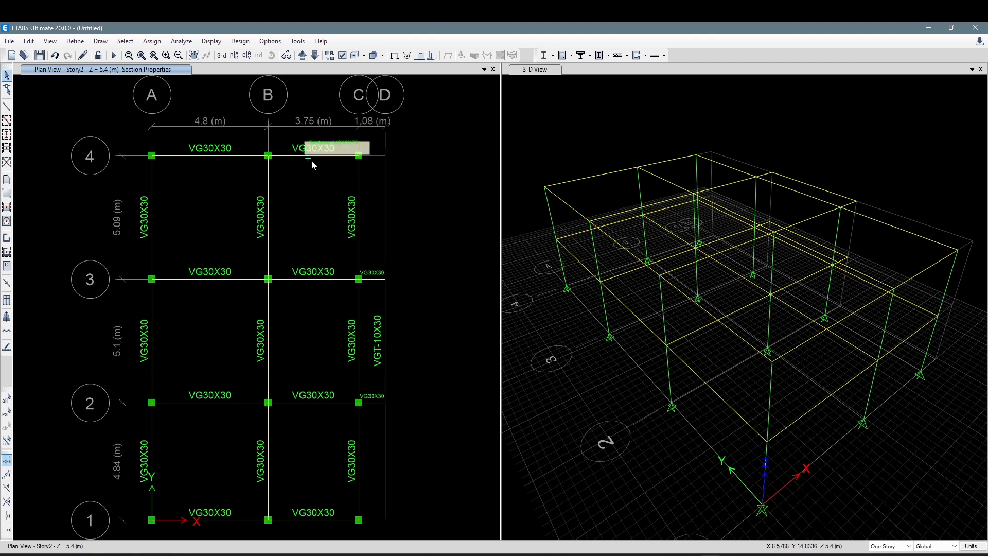
middle_drag(359, 181, 335, 177)
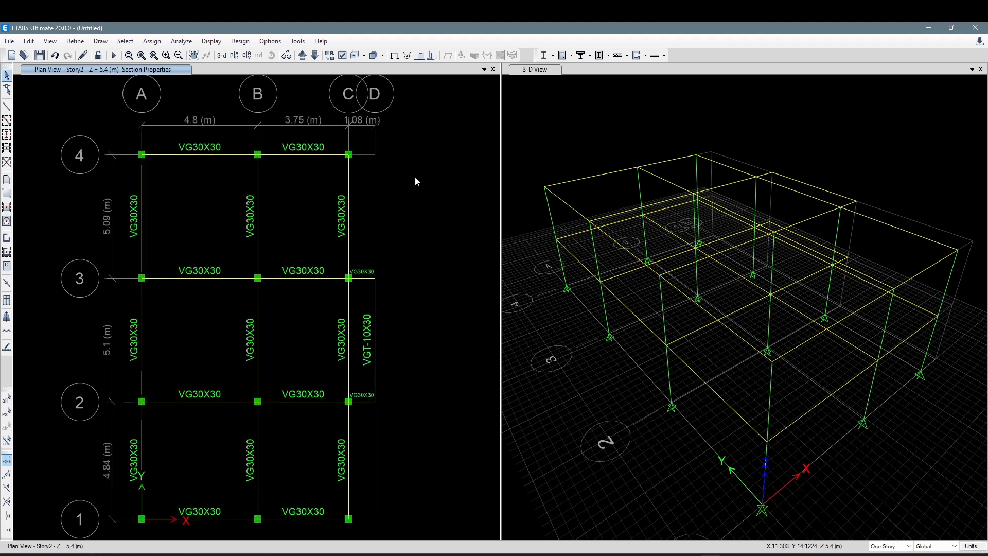
- Examine the VG30X30 frame section's property data, including its display color
click(72, 42)
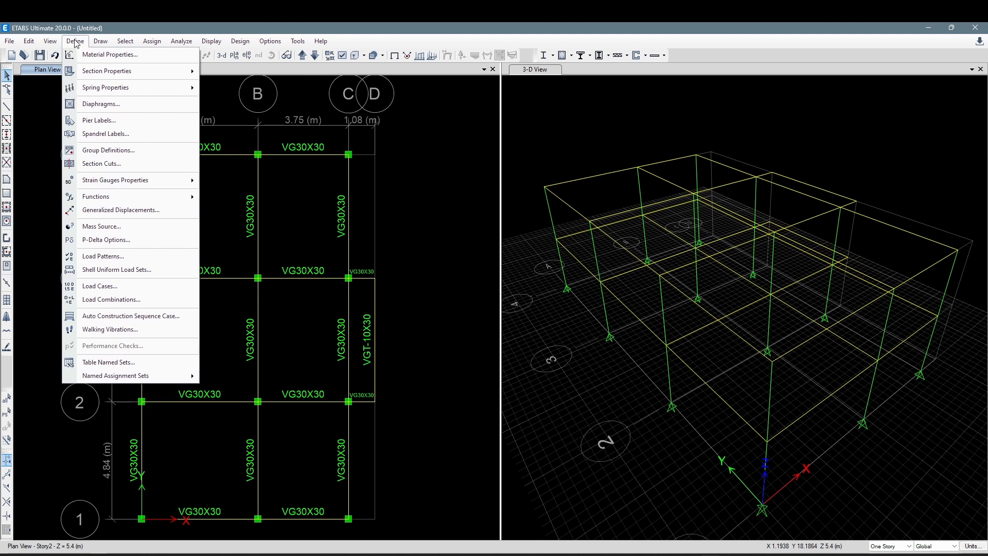
mouse_move(118, 73)
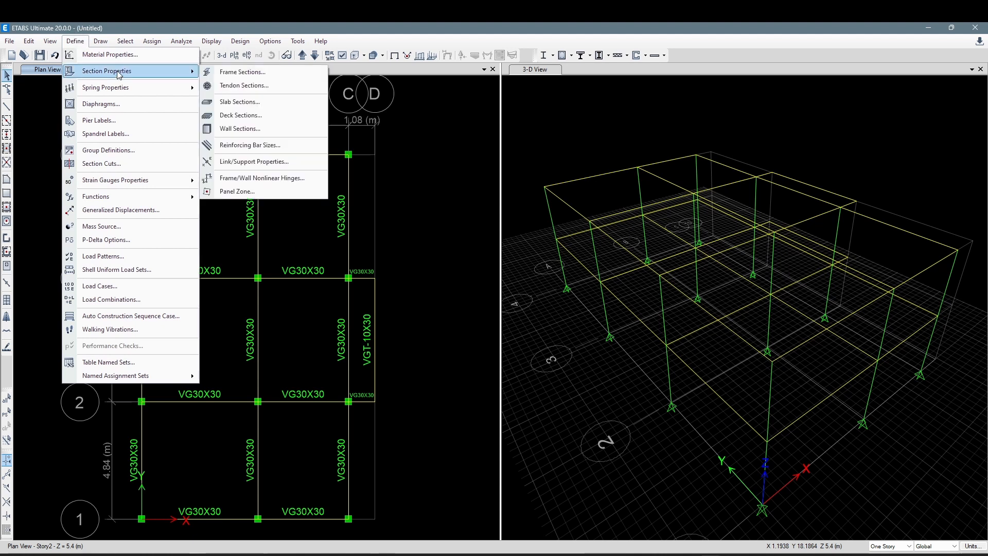
click(235, 73)
click(401, 283)
click(402, 288)
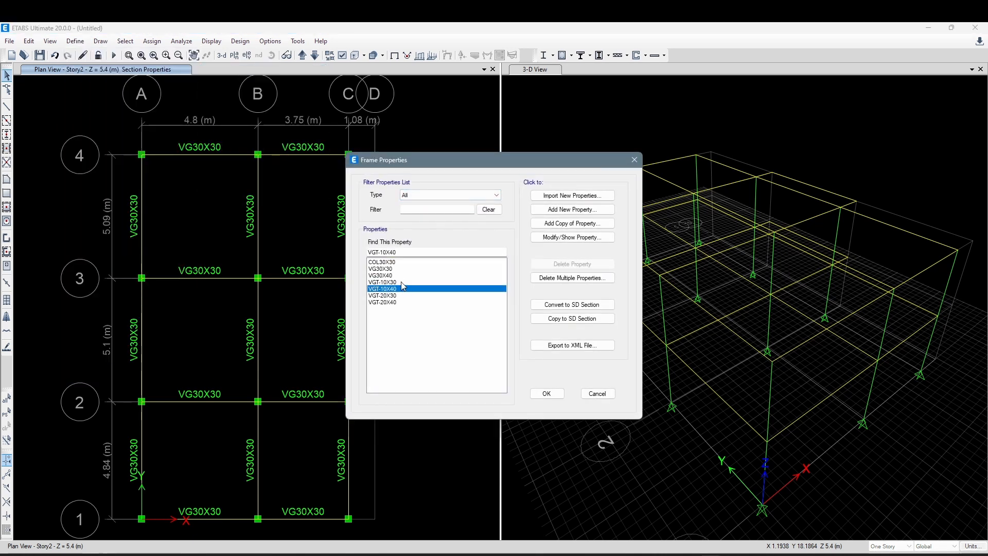
click(392, 269)
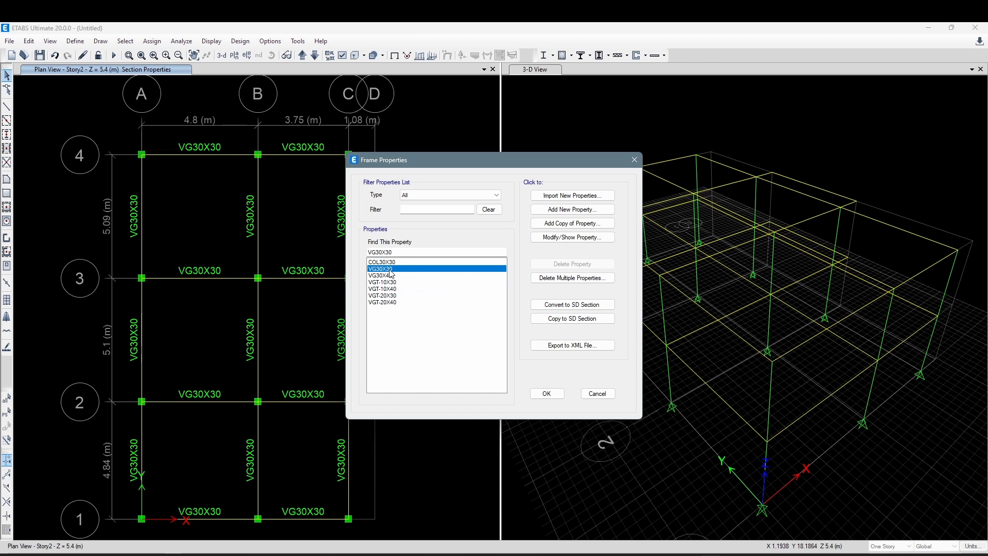
click(560, 237)
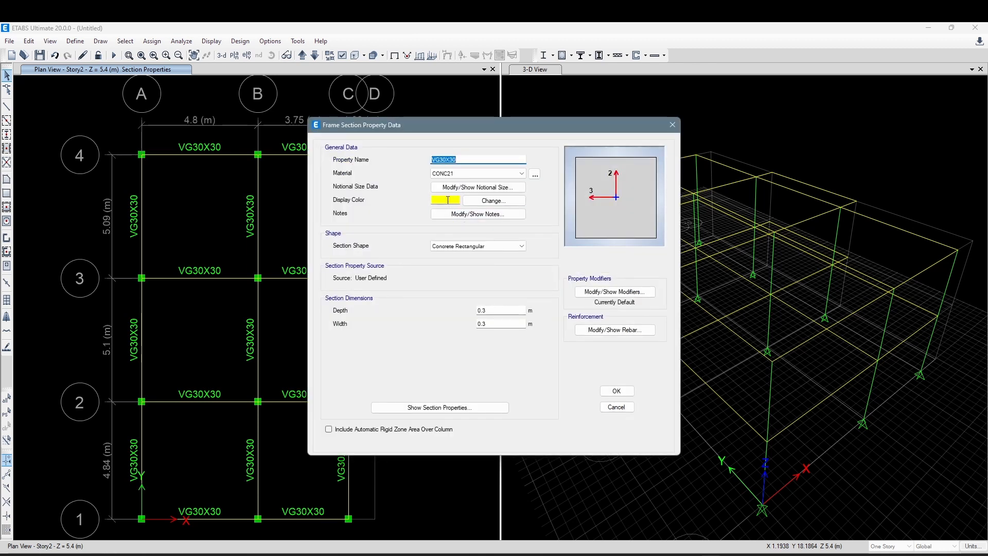
click(618, 391)
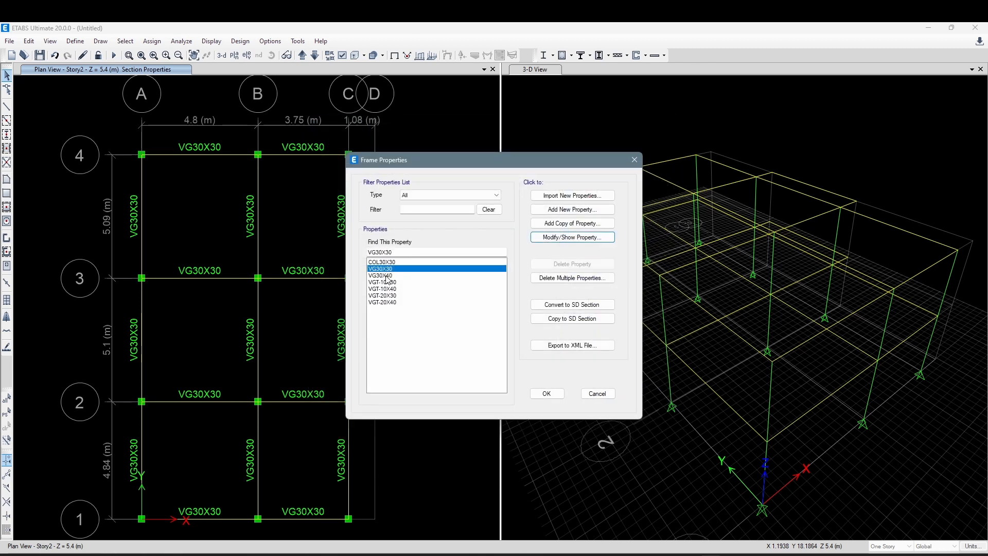
- Examine the VG30X40 frame section's property data and its display color
click(388, 276)
click(580, 238)
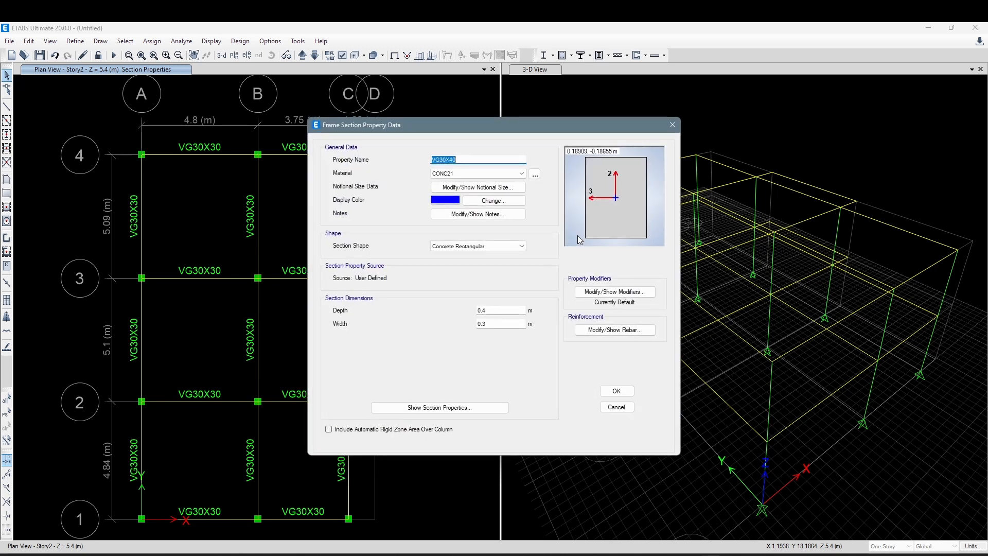
click(444, 200)
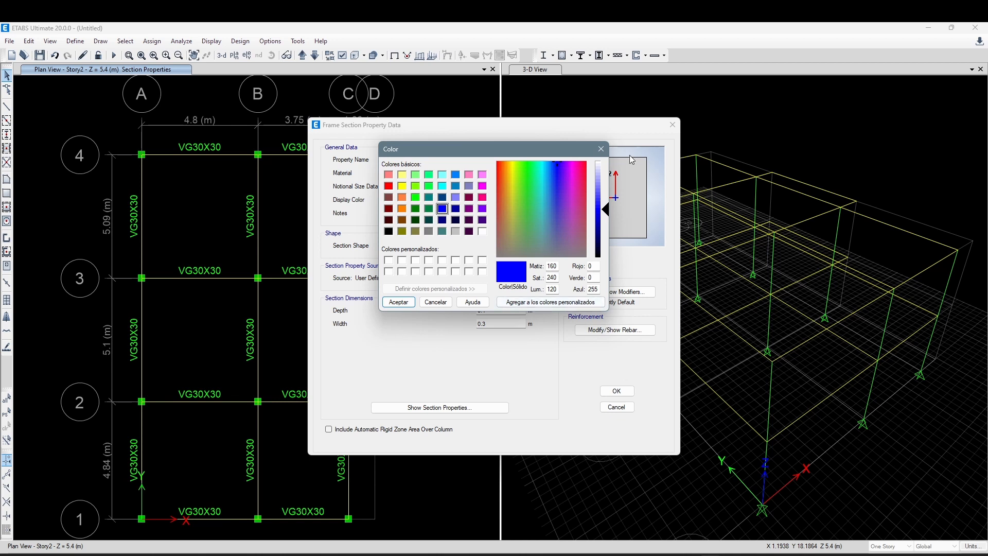
click(600, 149)
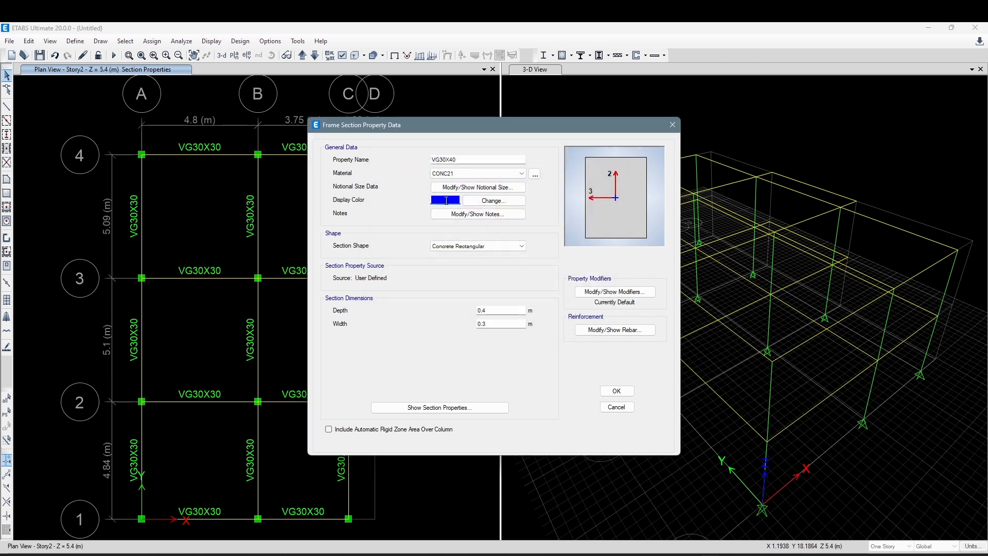
click(445, 200)
click(600, 148)
click(617, 392)
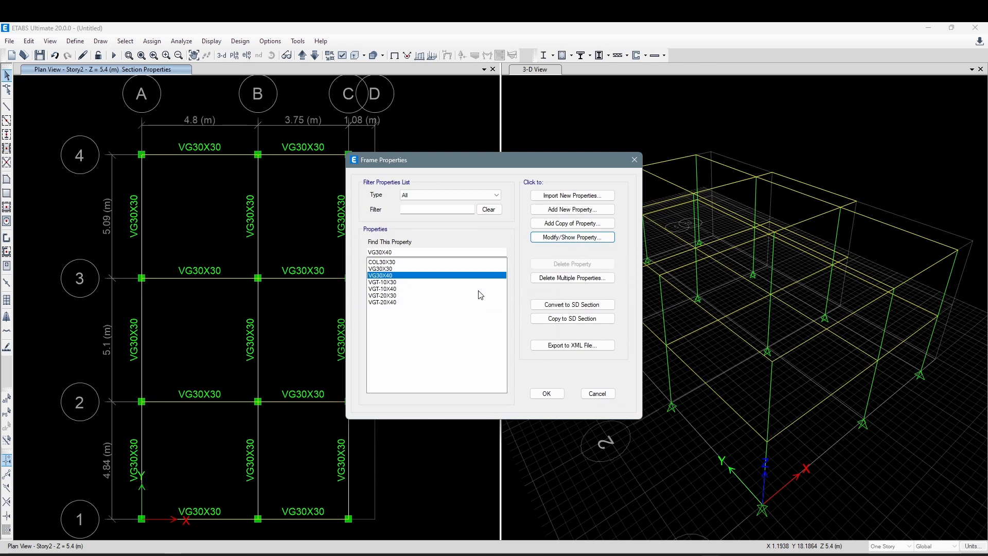
- Change the display color of the COL30X30 column section to red
click(397, 270)
click(398, 276)
click(372, 263)
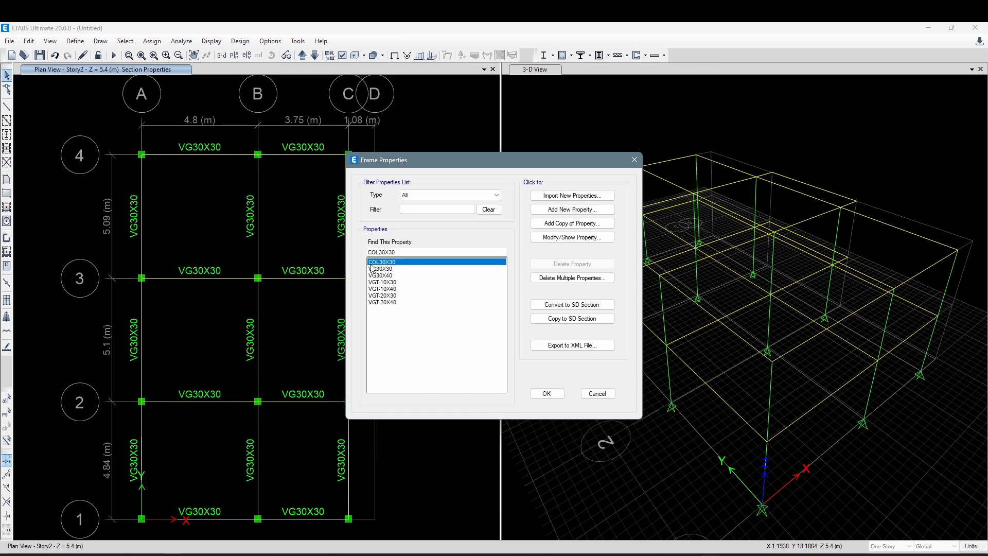
click(548, 237)
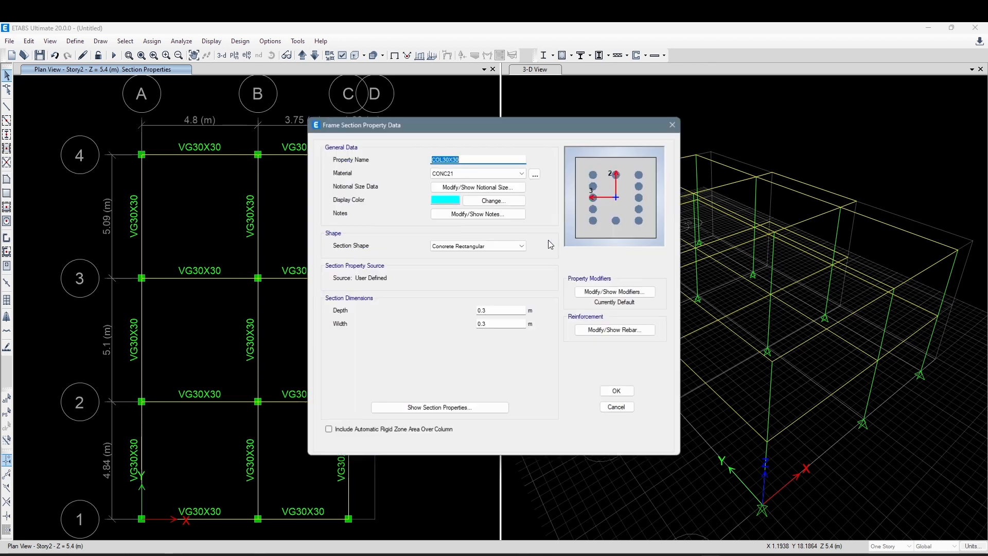
click(450, 200)
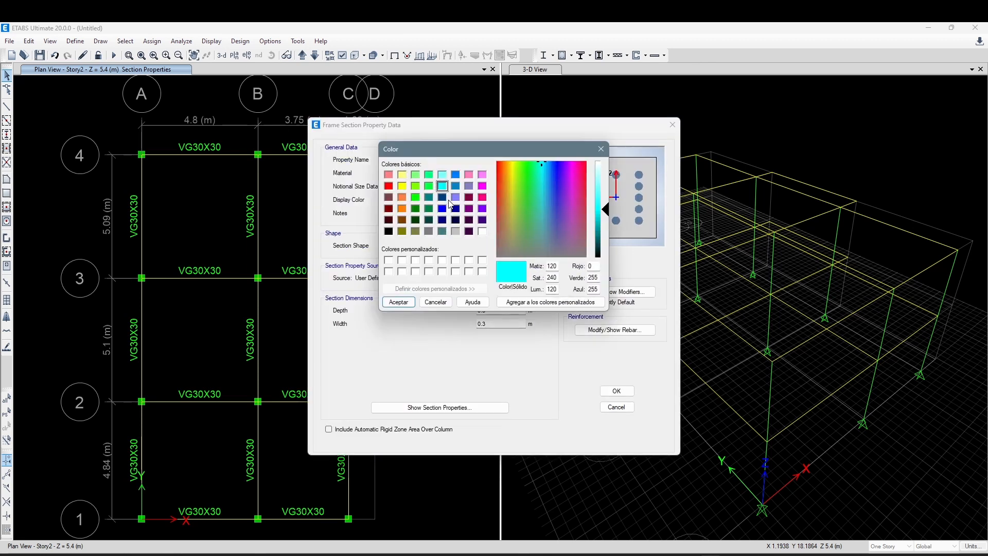
click(389, 186)
click(398, 302)
click(617, 391)
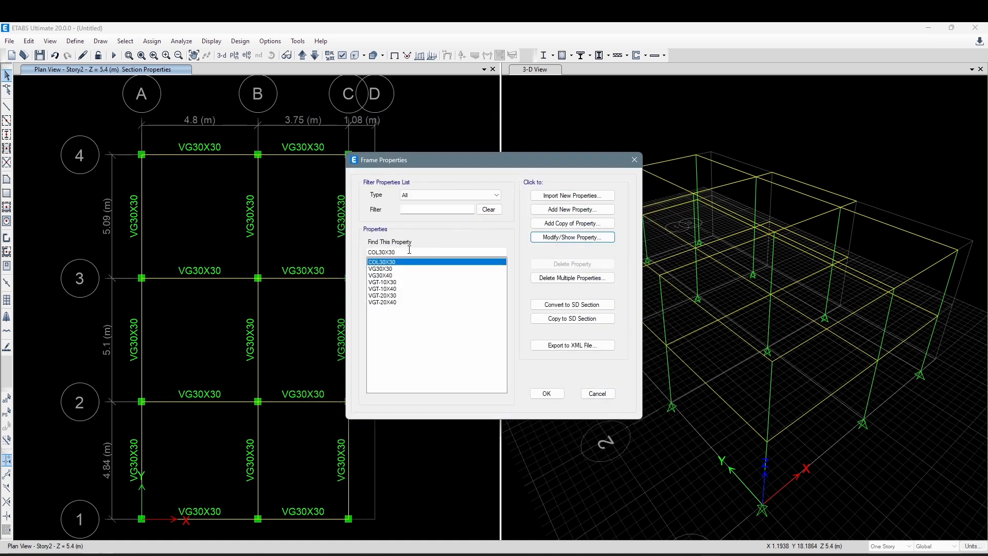
- Go through the VG30X30, VG30X40 and COL30X30 entries in the frame property list and accept the section definitions
click(401, 269)
click(405, 276)
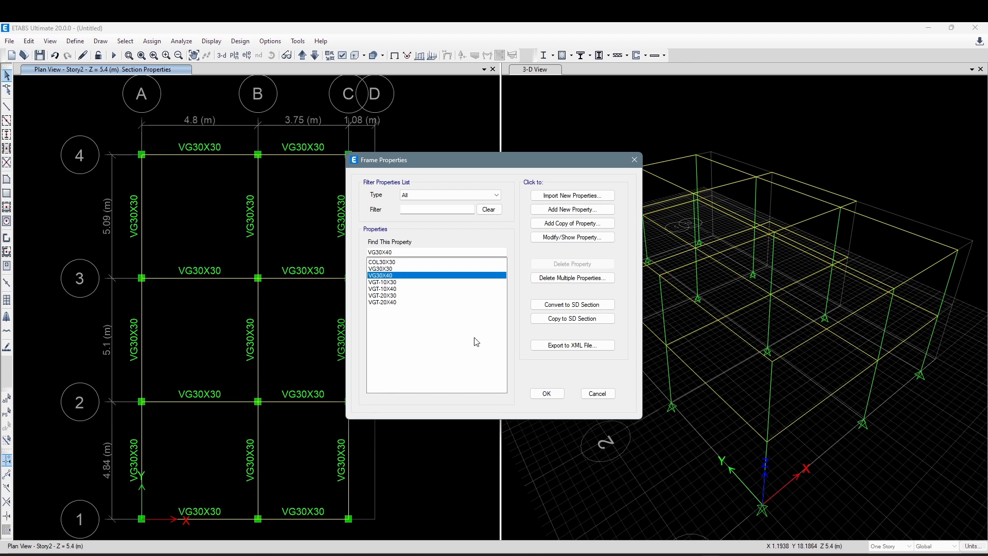
click(397, 269)
click(395, 276)
click(392, 263)
click(393, 276)
click(396, 270)
click(398, 263)
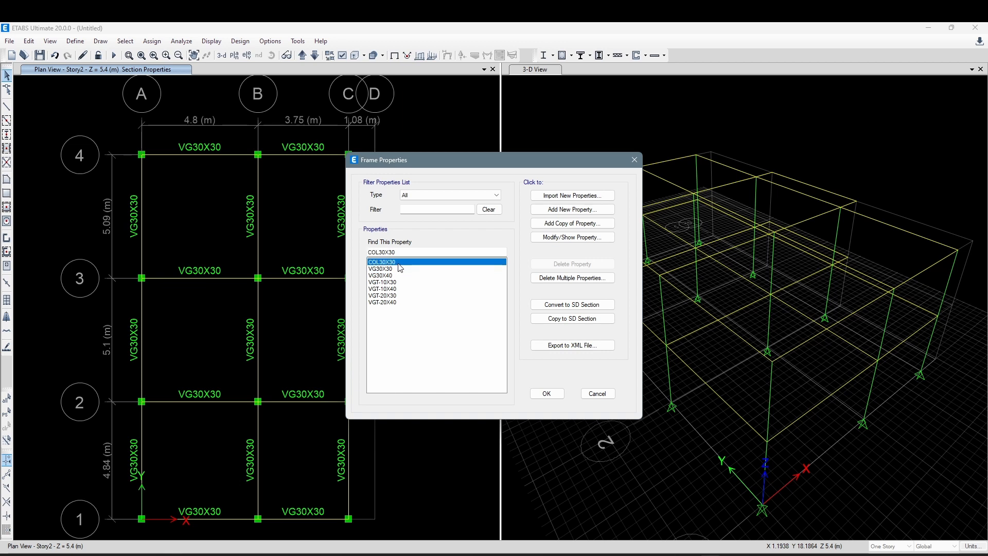
click(547, 394)
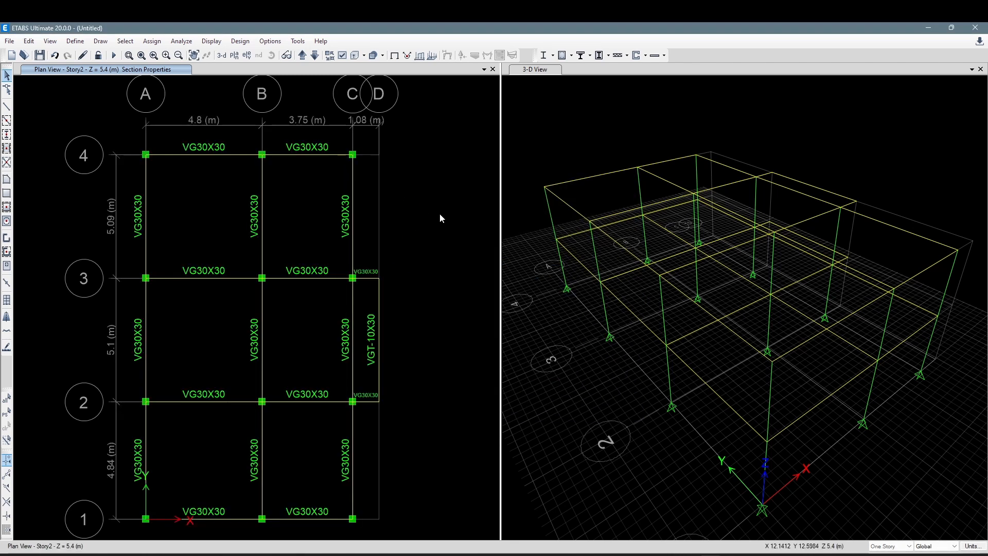
- Look through the general and object assignment display options of the Story2 plan view
click(343, 55)
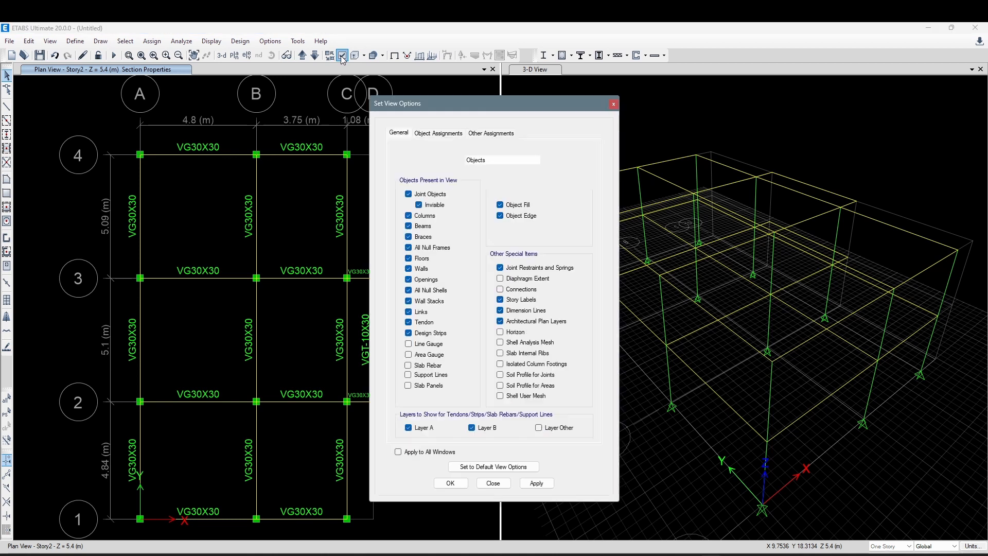
drag(441, 111, 480, 105)
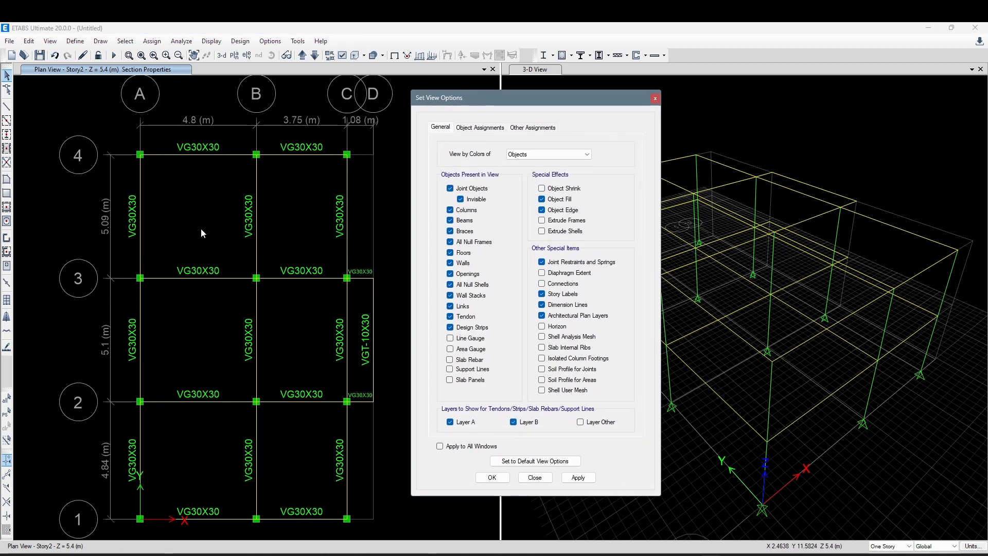
click(480, 129)
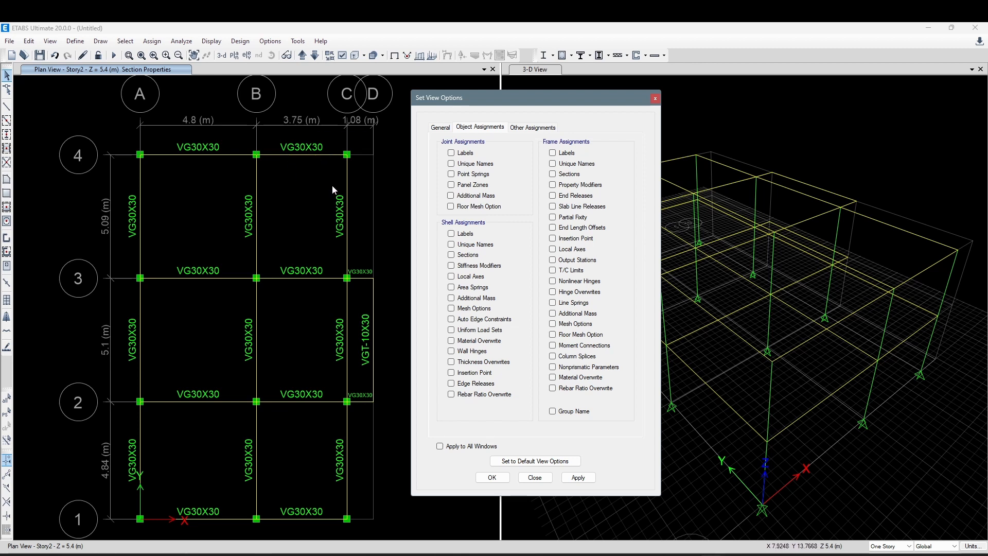
click(438, 129)
click(482, 130)
drag(490, 107, 596, 107)
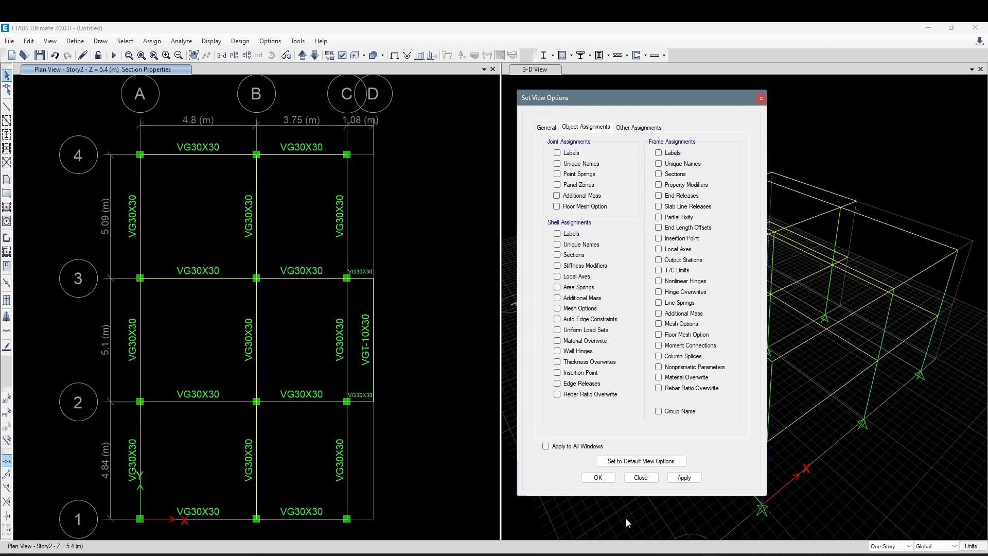
click(641, 478)
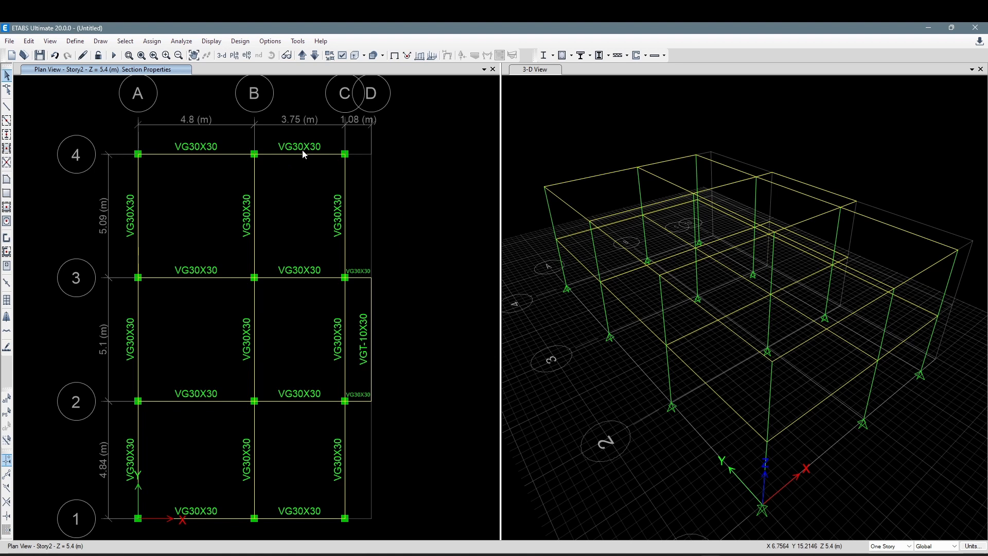
- Show the undeformed shape in the Story2 plan view to clear the frame section labels
click(395, 55)
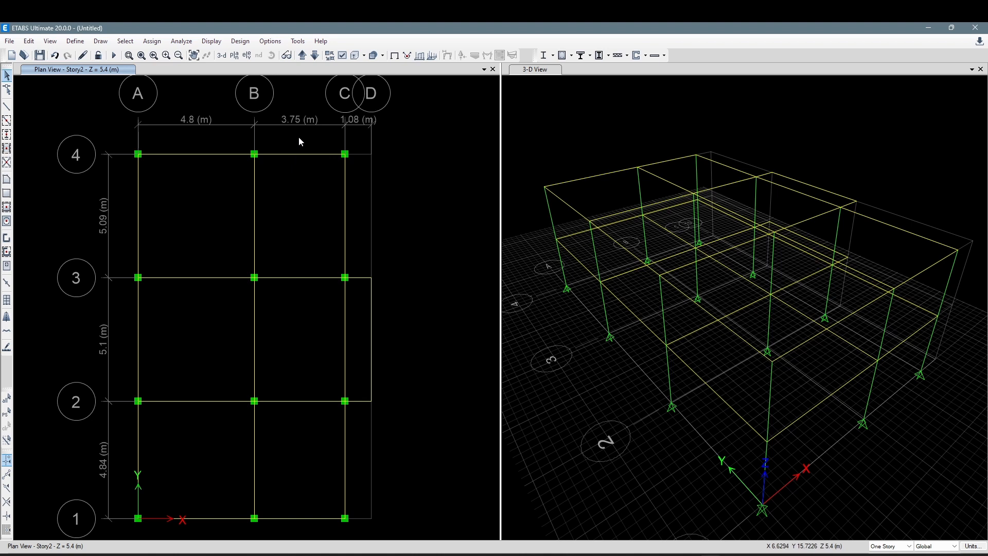
middle_drag(293, 163, 287, 164)
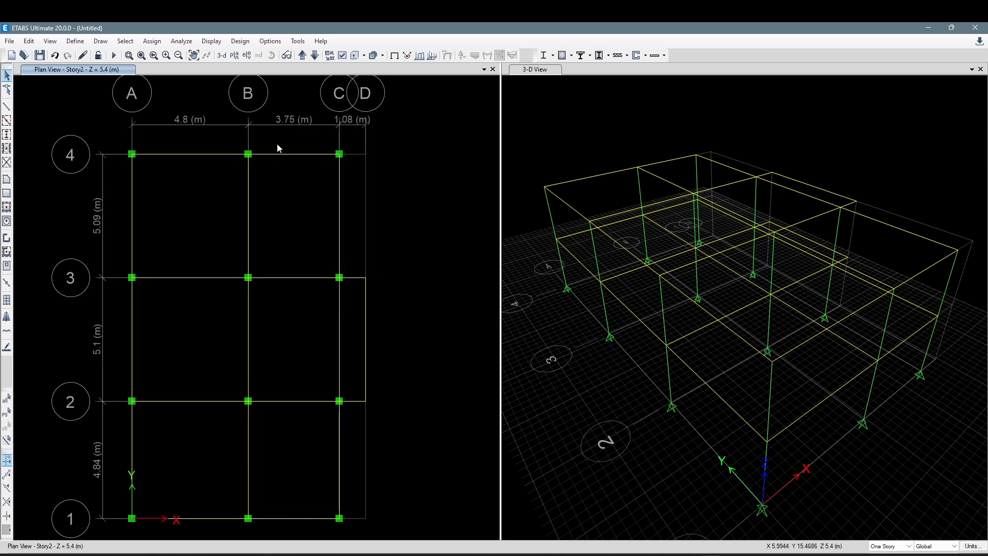
click(355, 56)
click(586, 127)
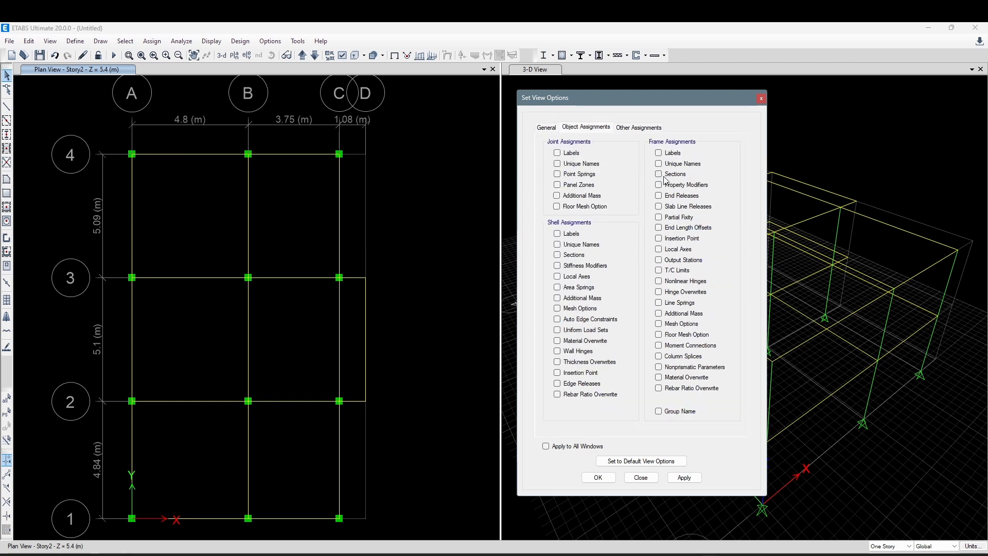
click(761, 99)
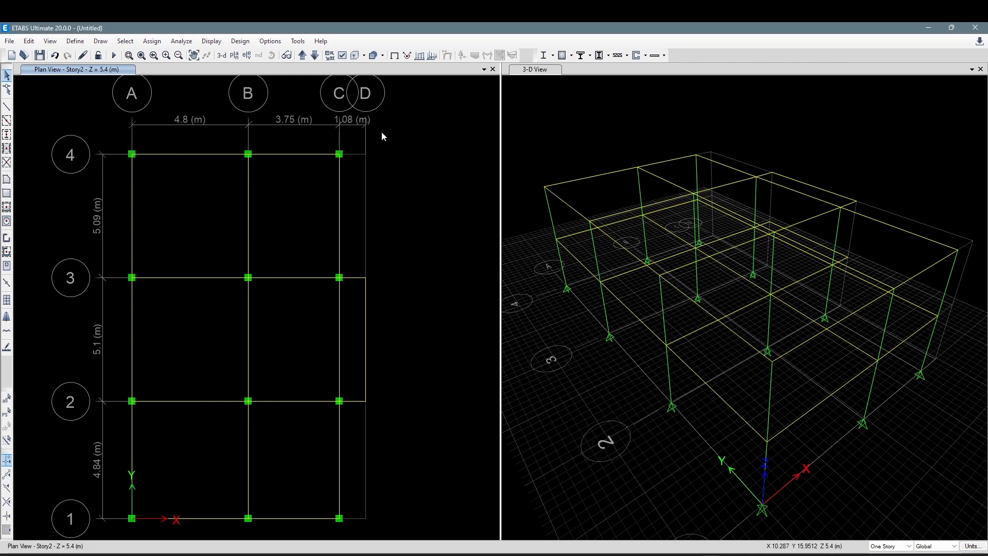
click(343, 56)
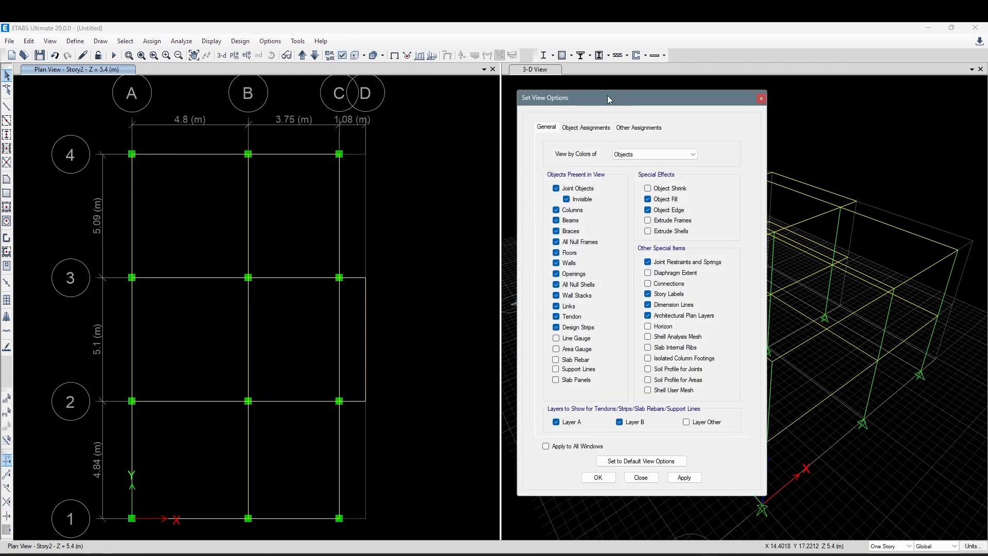
drag(610, 99, 482, 91)
click(633, 91)
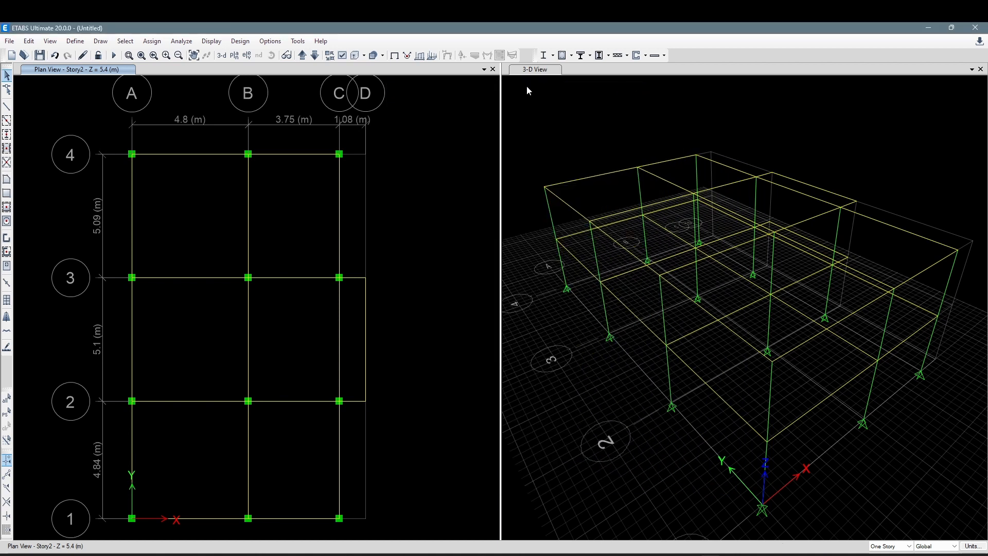
- Turn the frame section labels on and off again in the Story2 plan view
click(344, 55)
key(ctrl+Tab)
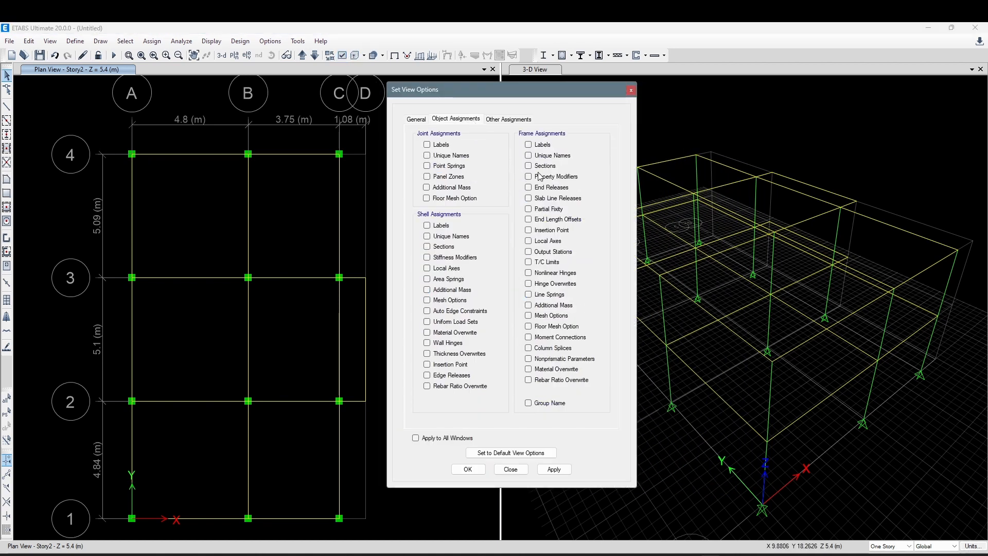
click(538, 166)
click(556, 469)
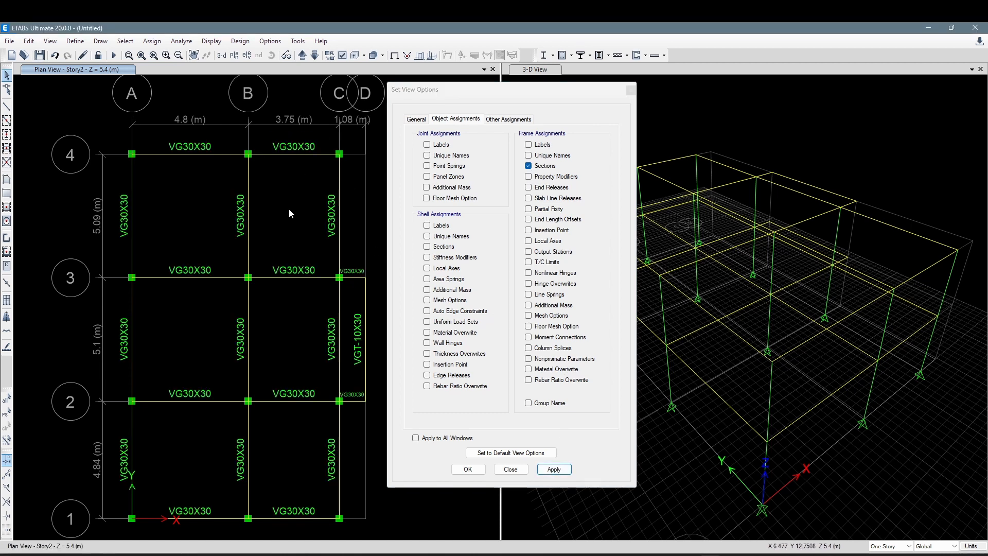
click(528, 166)
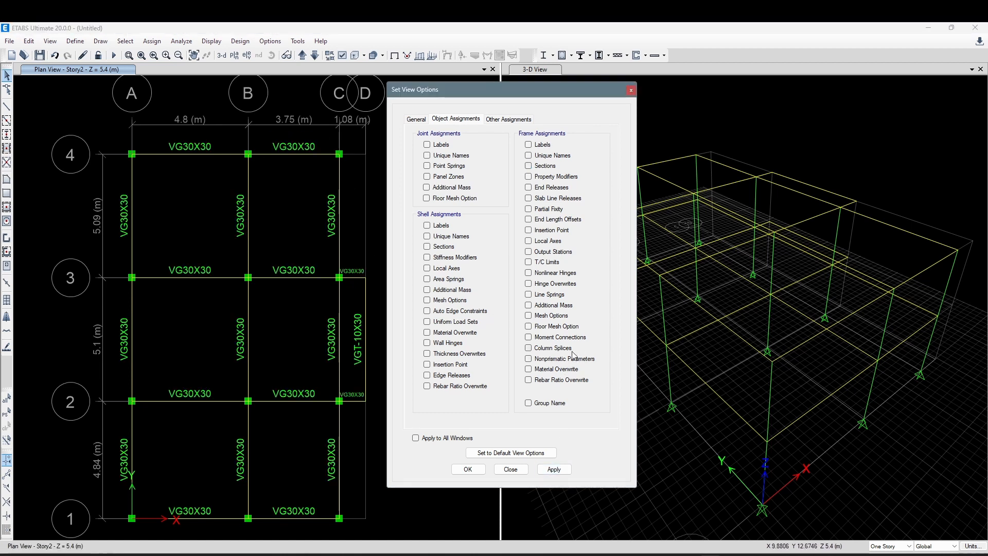
click(554, 469)
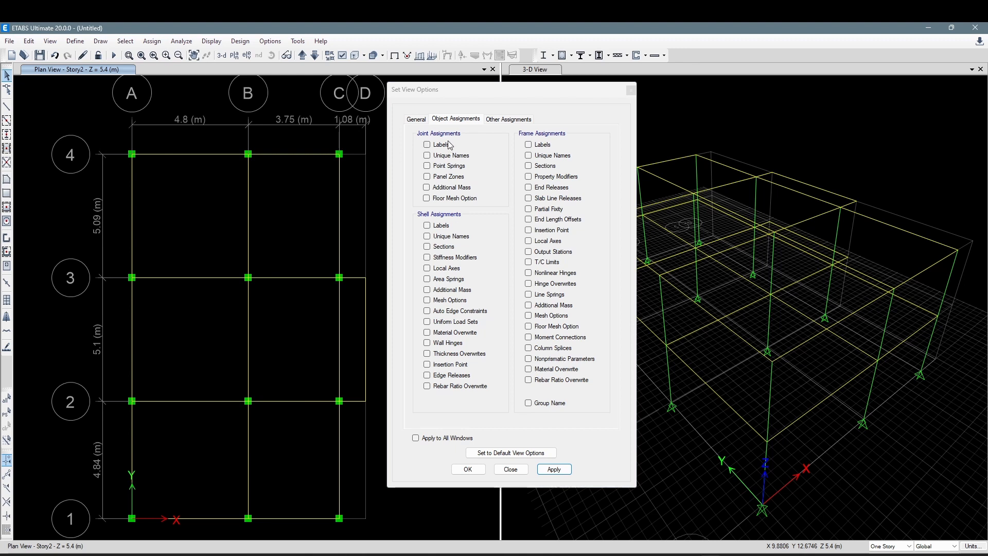
- Look through the general, object assignment and other assignment display options of the Story2 plan view
click(422, 119)
click(442, 119)
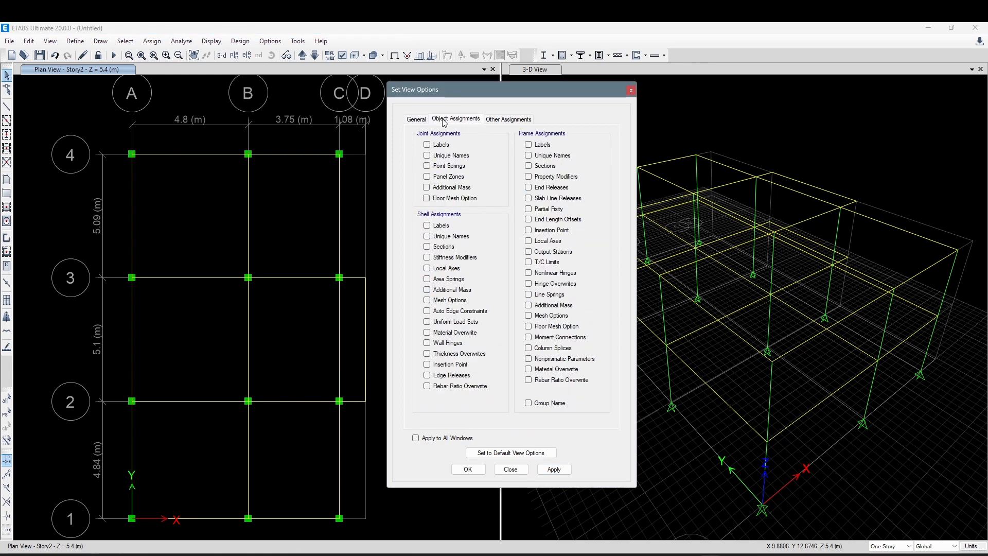
click(504, 120)
click(470, 119)
click(417, 119)
click(439, 120)
click(417, 120)
click(452, 118)
drag(460, 91, 531, 93)
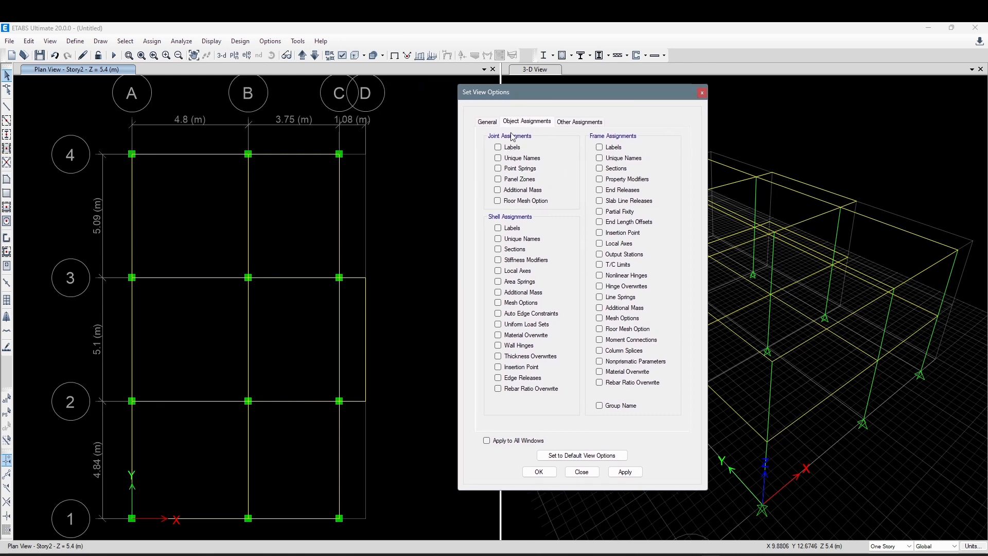
- Show the joint labels in the Story2 plan view and hide them again
click(499, 147)
click(498, 148)
click(498, 147)
click(501, 146)
click(498, 147)
click(625, 472)
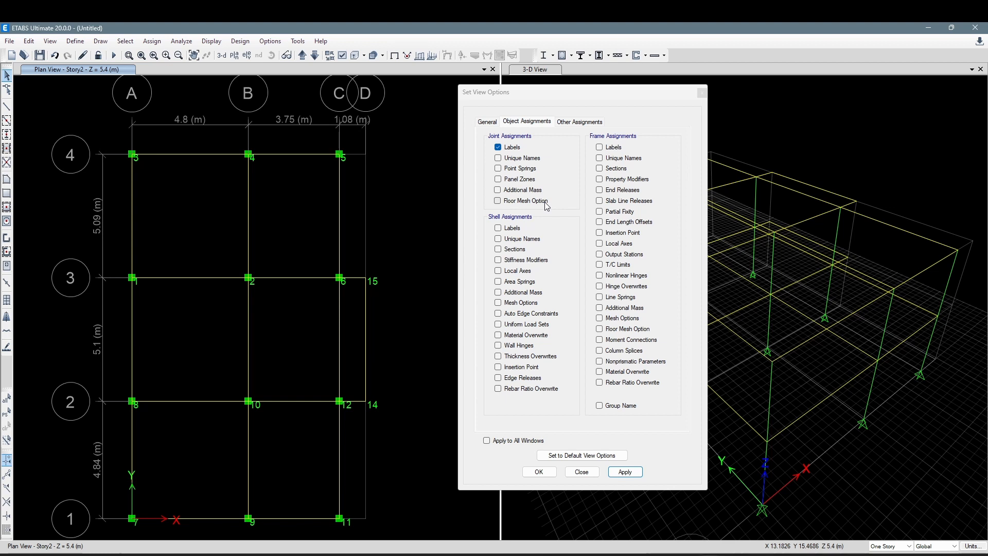
click(499, 148)
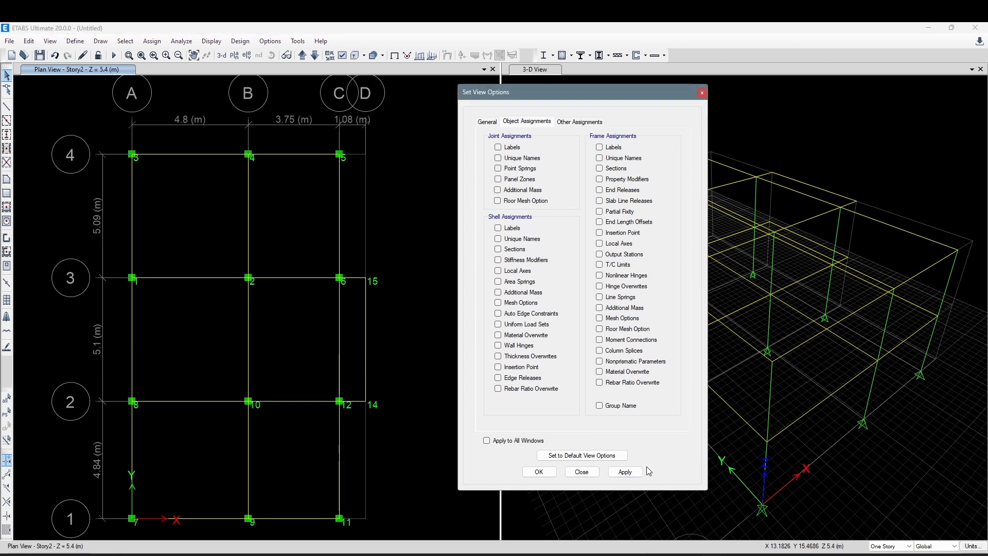
click(625, 471)
drag(560, 92, 548, 92)
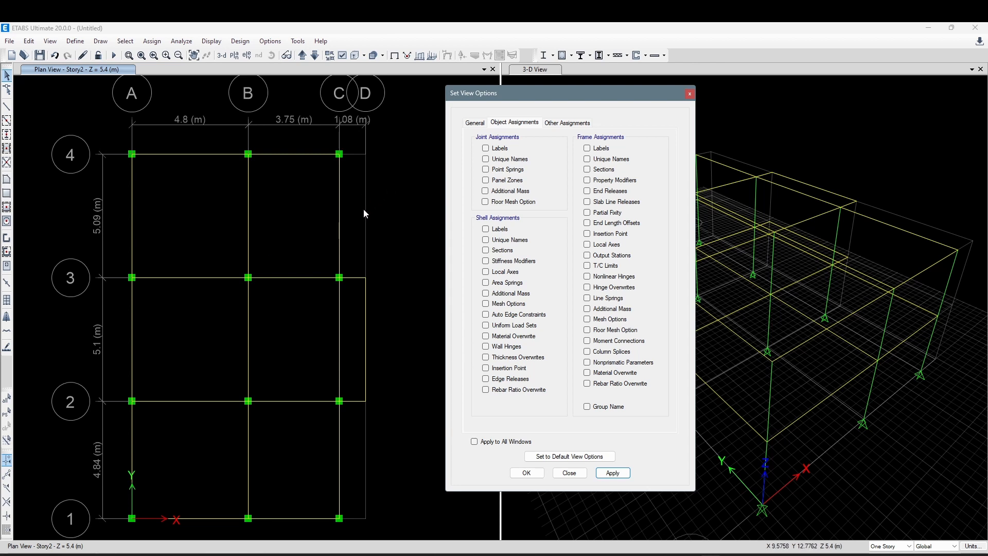
- Color the Story2 plan view by Section Properties instead of by object type
click(474, 123)
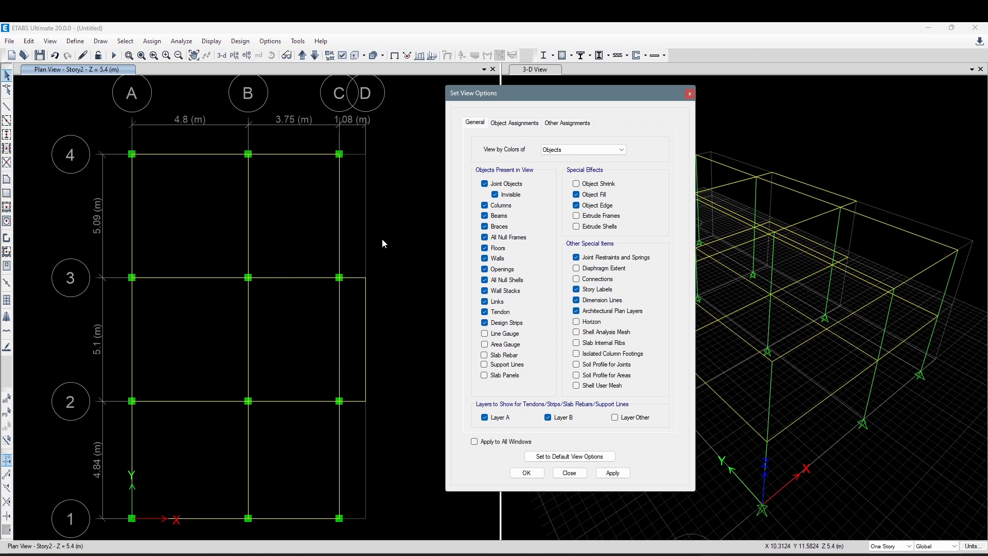
click(507, 123)
click(474, 124)
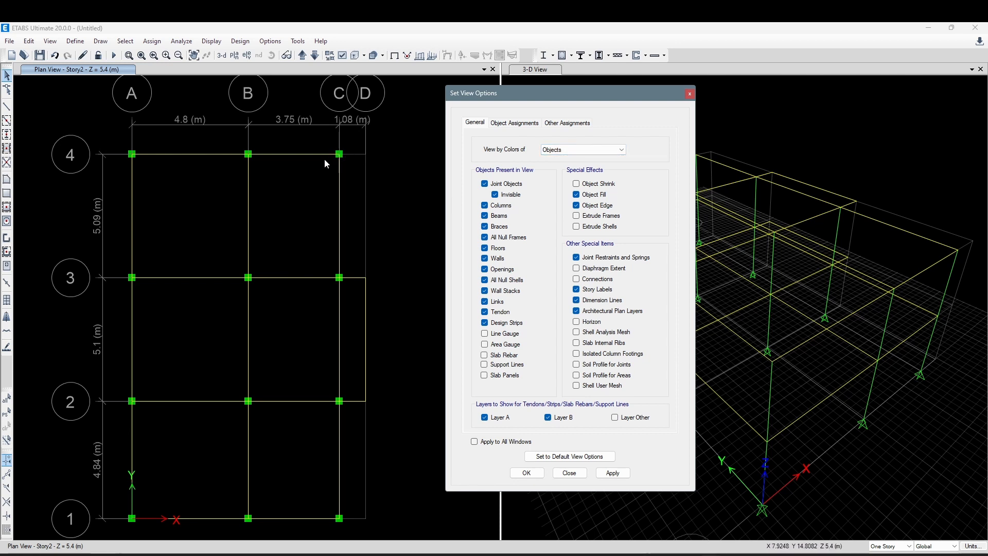
click(576, 150)
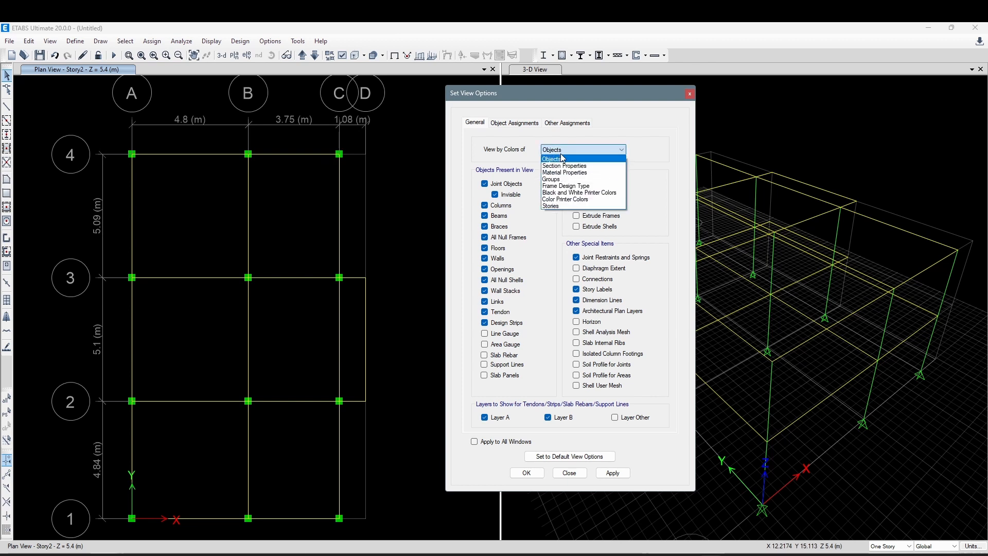
click(570, 166)
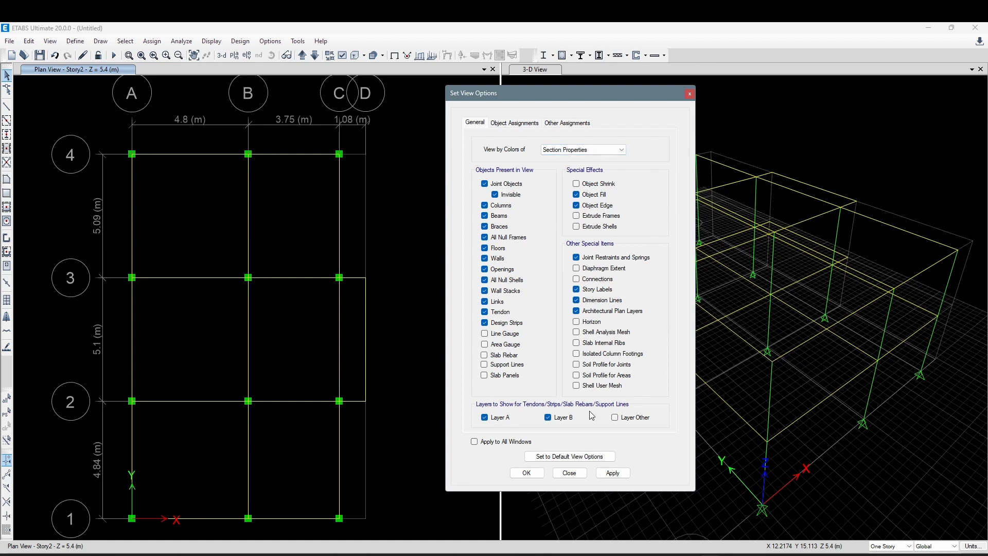
click(613, 473)
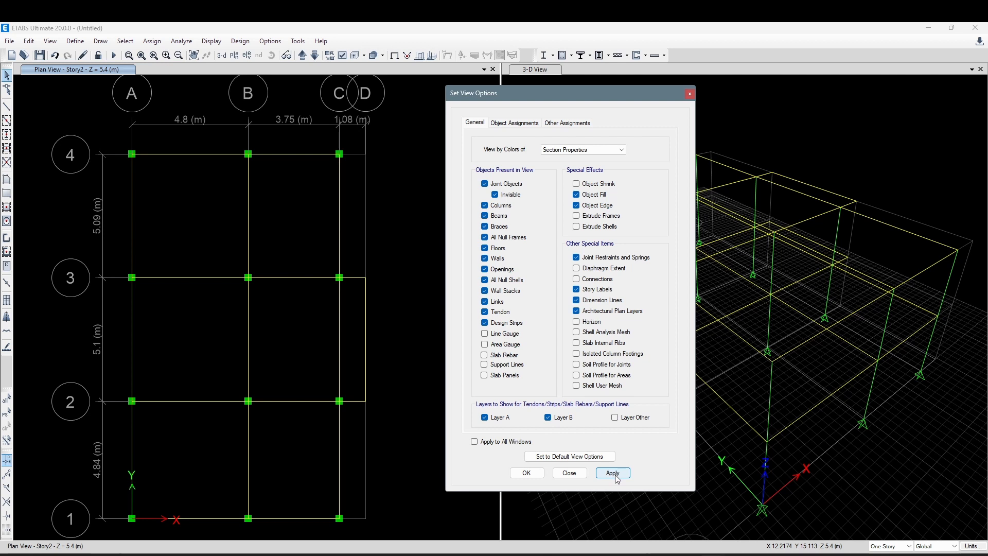
drag(571, 85, 690, 89)
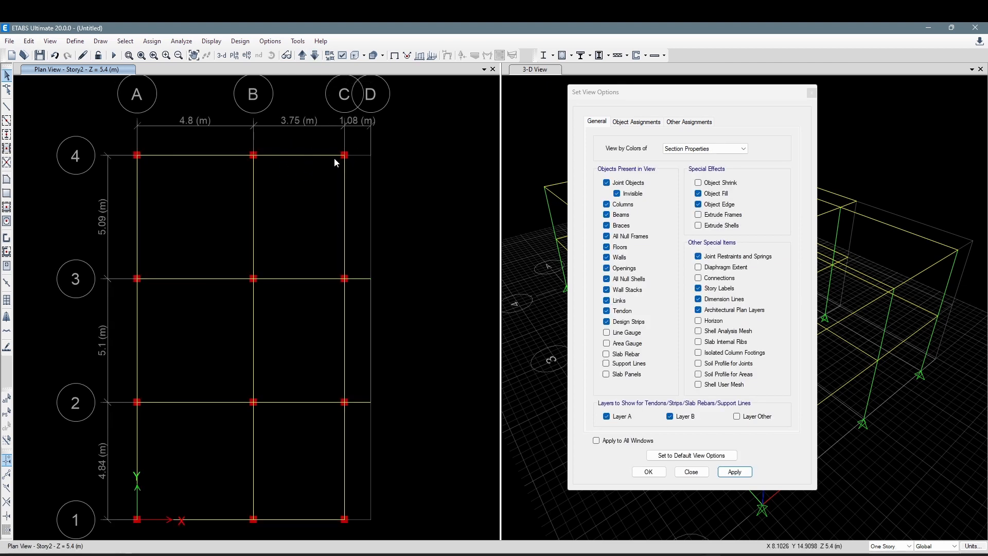
- Check the section colors on the Story1 and Story2 plans, inspect the grid D edge beam and close the view options
click(314, 55)
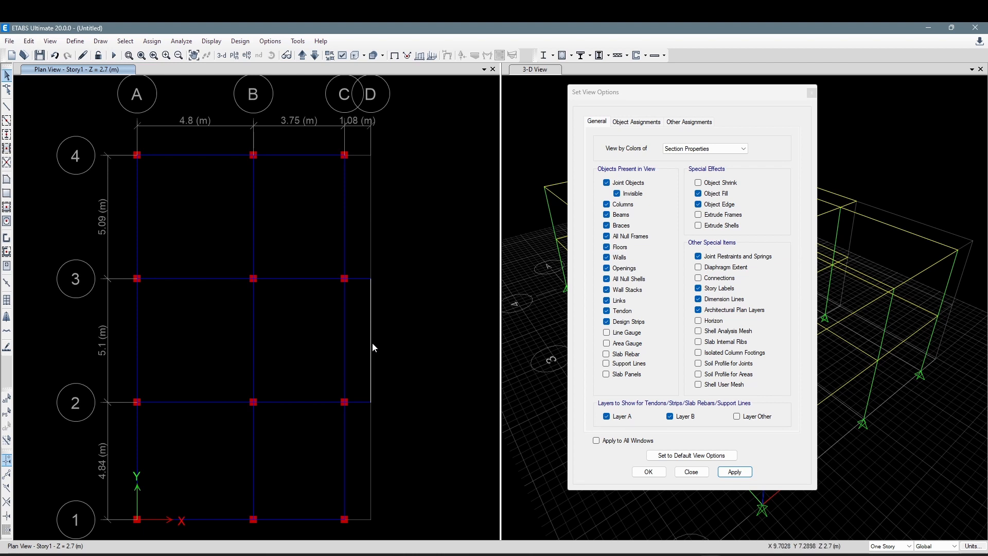
click(307, 55)
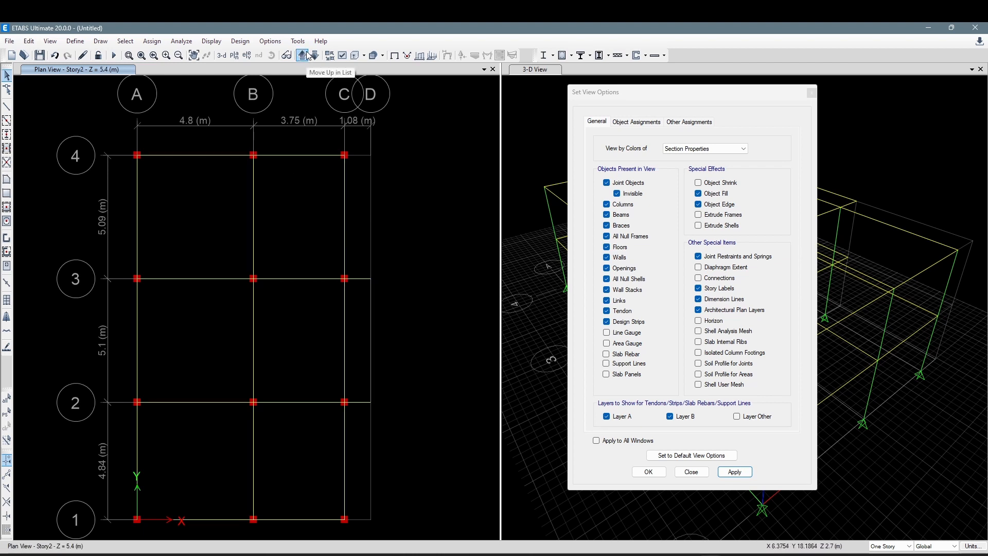
click(375, 342)
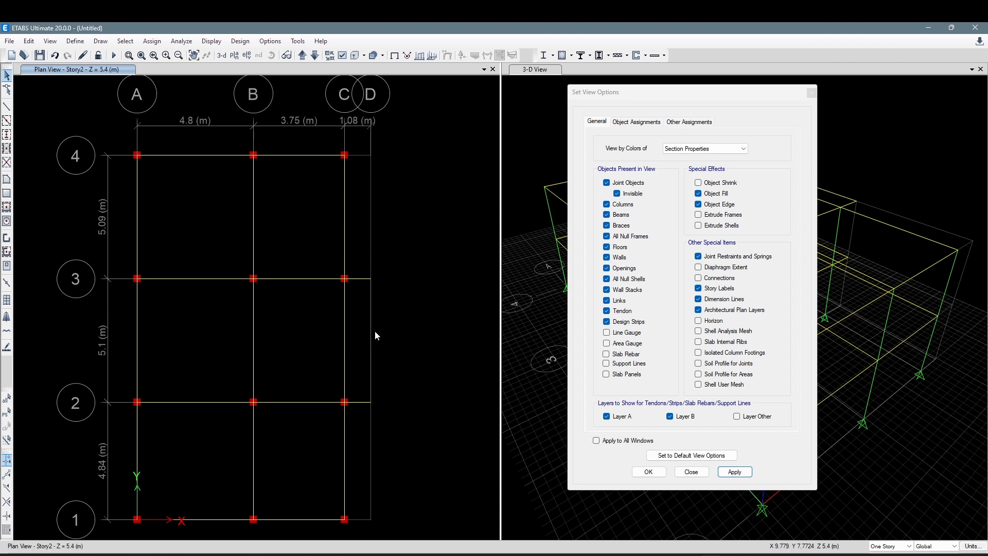
click(691, 472)
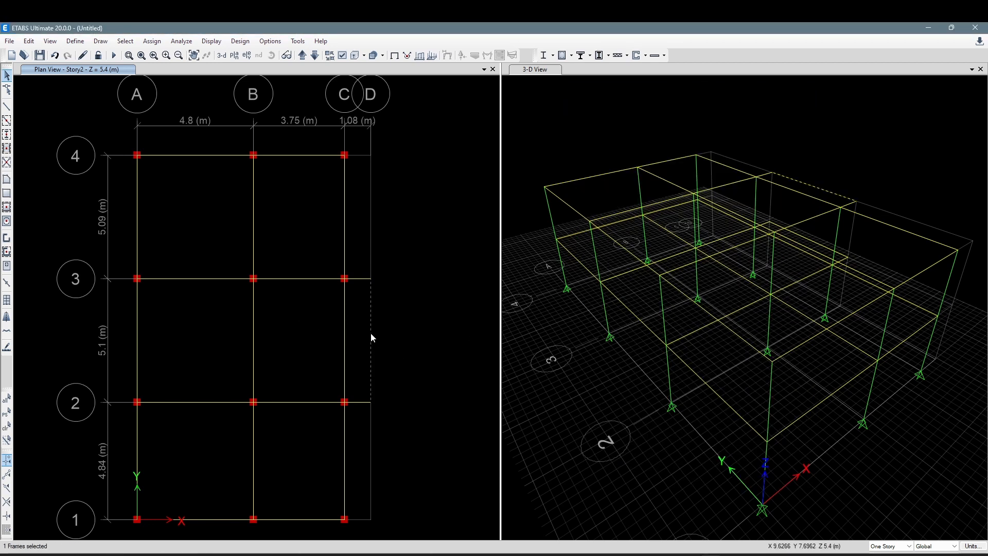
- Change the display color of the VGT-10X30 beam section to cyan and accept the section definitions
click(81, 44)
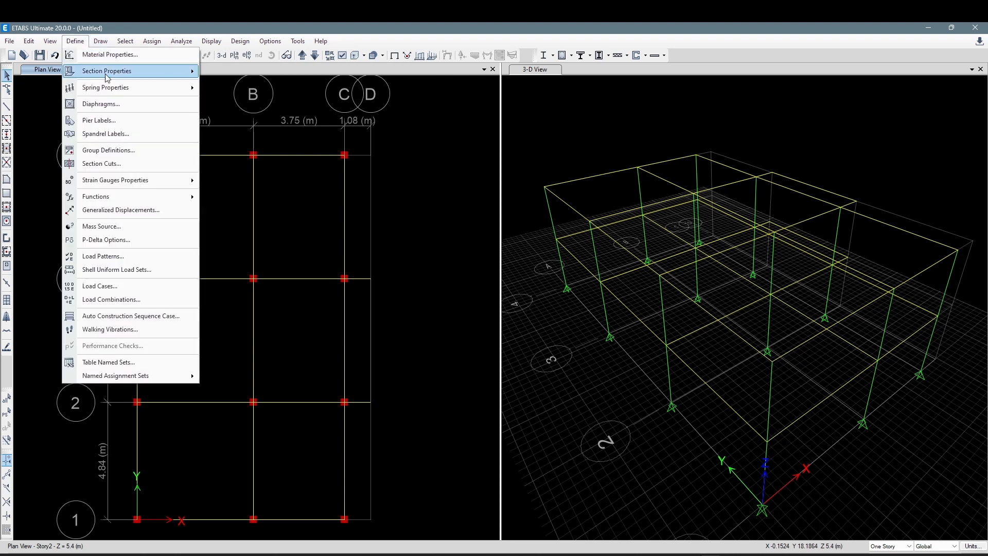
mouse_move(133, 73)
click(229, 85)
key(Escape)
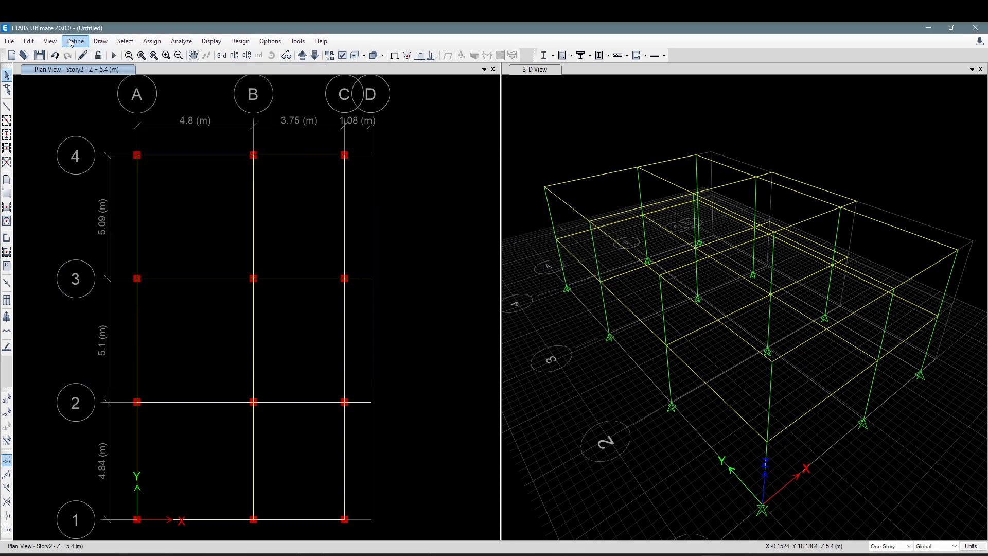
click(75, 42)
click(229, 76)
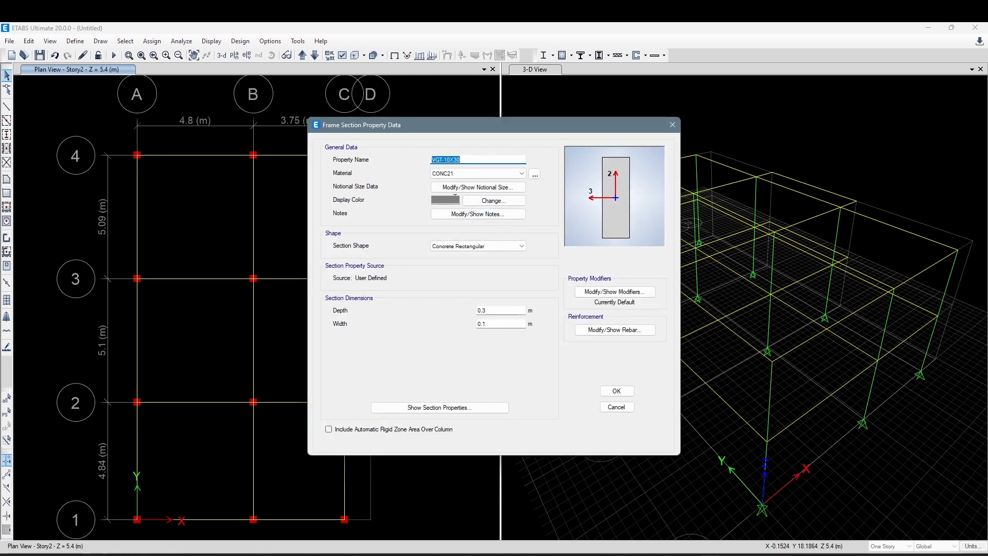
click(446, 200)
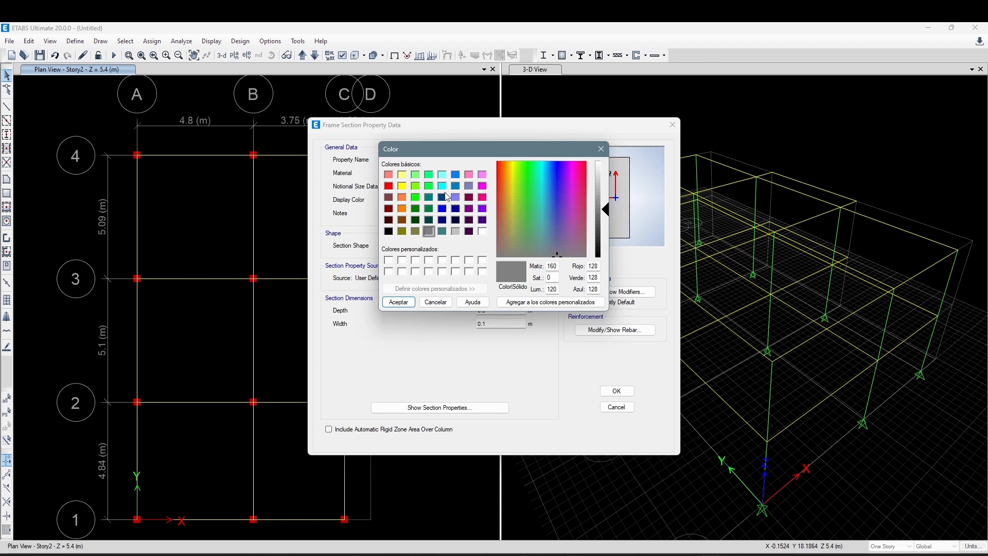
click(399, 302)
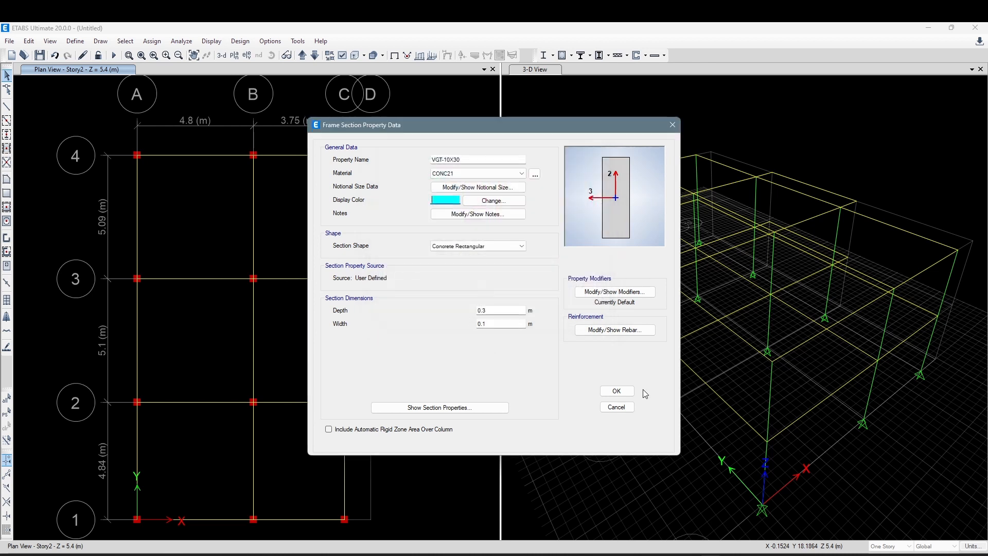
click(617, 391)
click(547, 394)
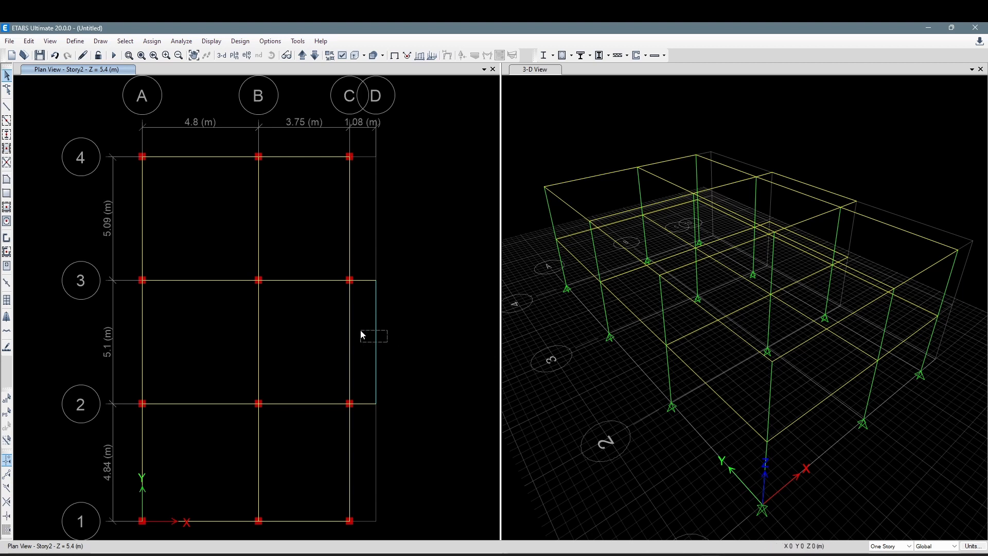
- Compare the beam and column section colors between the Story1 and Story2 plan views, including the grid D edge beam
middle_drag(390, 346, 400, 344)
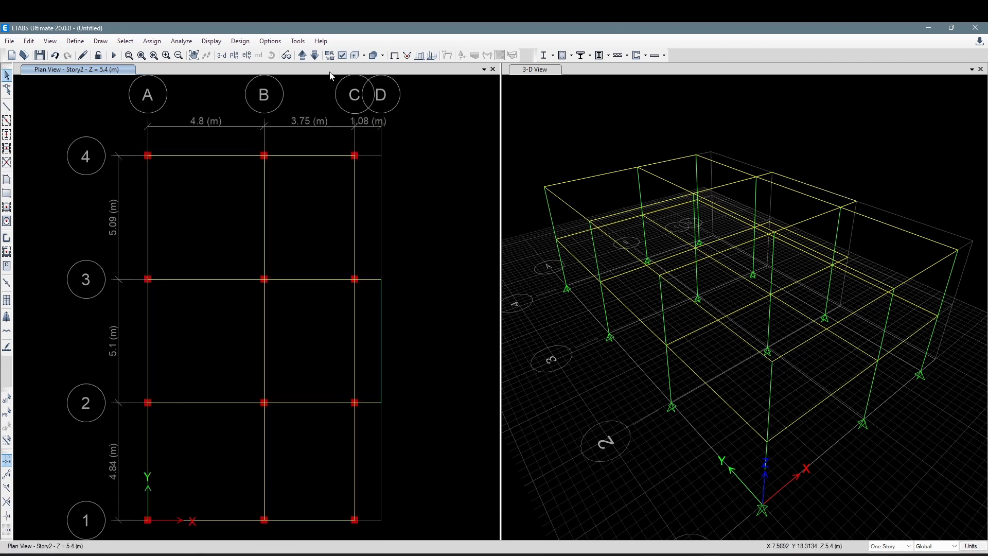
click(318, 56)
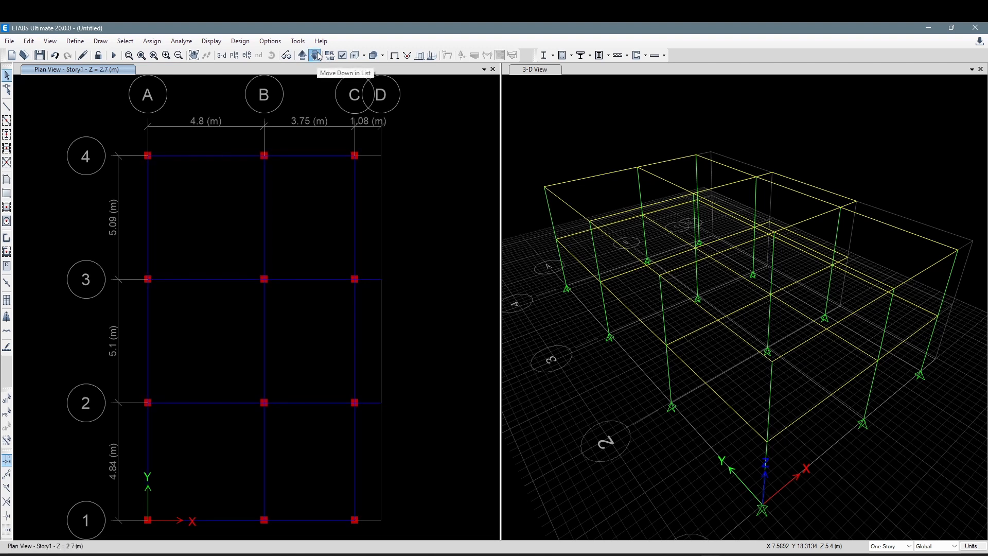
middle_drag(383, 201, 419, 206)
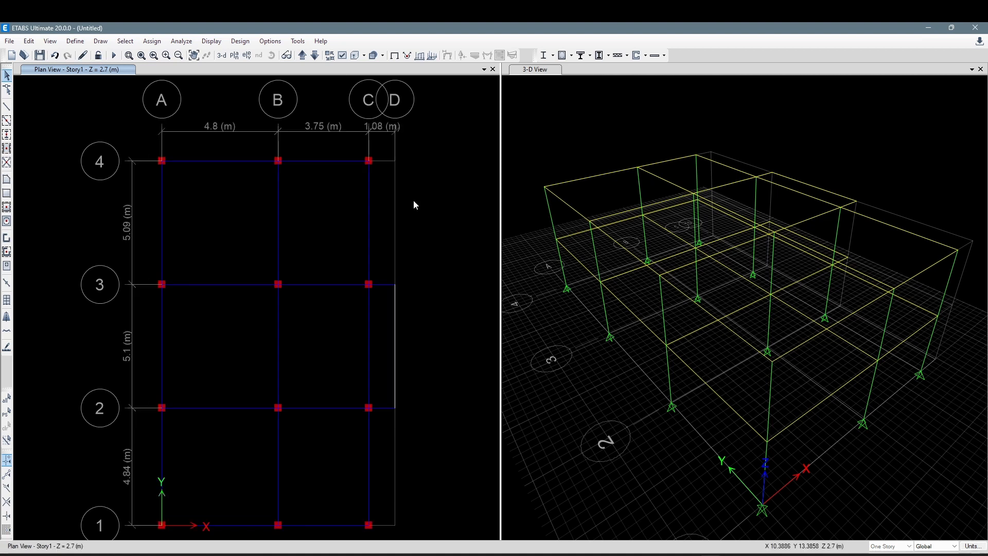
middle_drag(547, 227, 554, 210)
scroll(450, 229, up, 3)
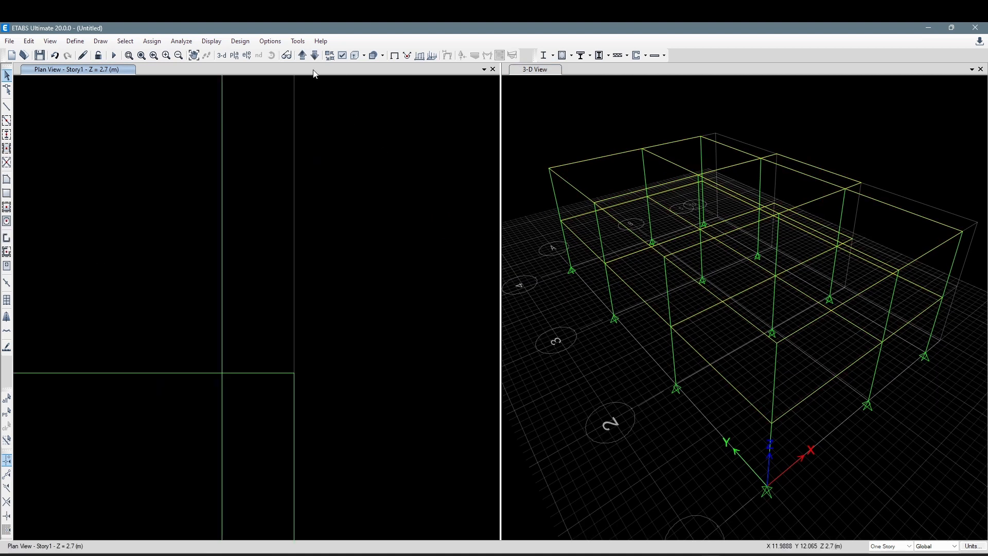
scroll(345, 181, down, 3)
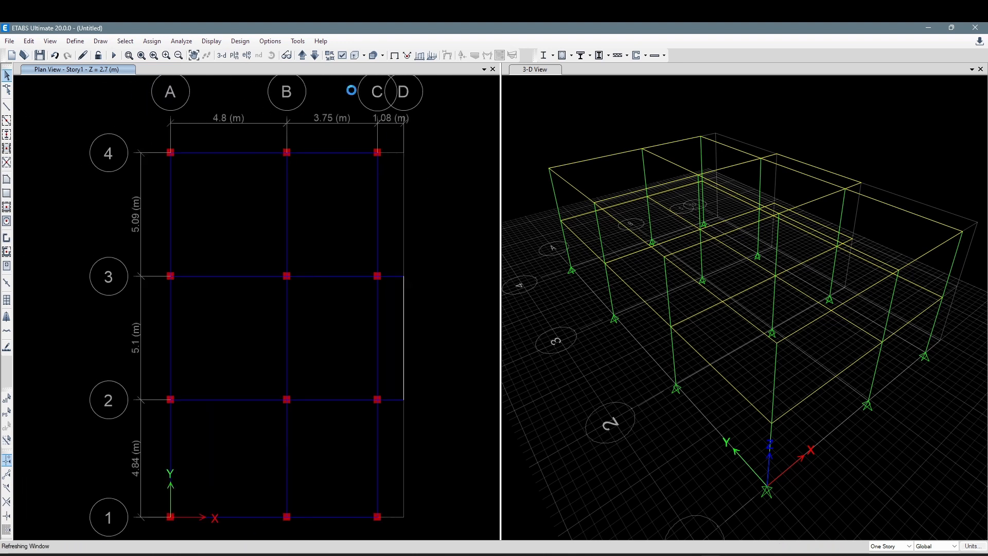
click(315, 56)
click(300, 57)
click(303, 55)
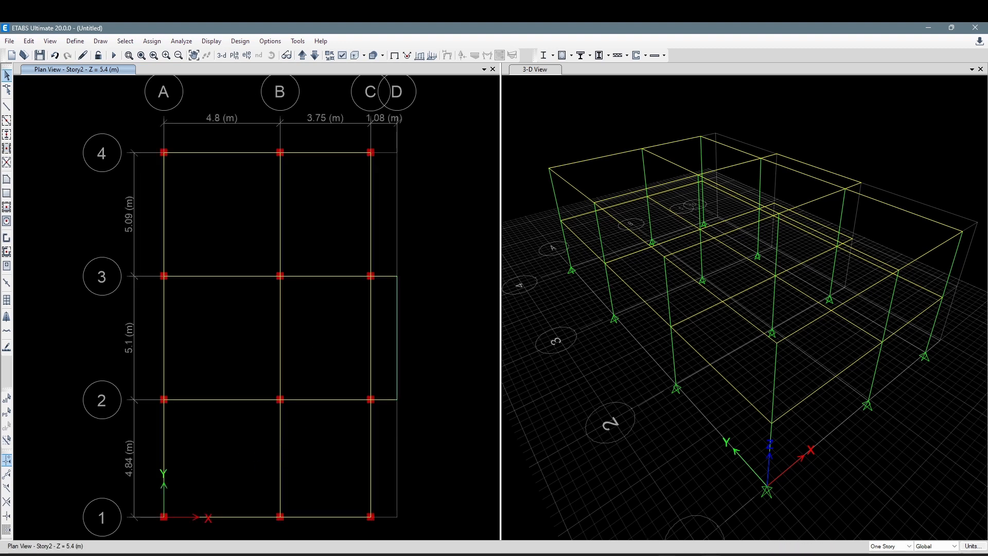
- Switch to the AutoCAD drawing EJERCICIOS EJEMPLO and examine the secondary beams of the N+2.70m structural plan
click(687, 555)
click(594, 538)
scroll(531, 324, down, 8)
middle_drag(541, 327, 686, 335)
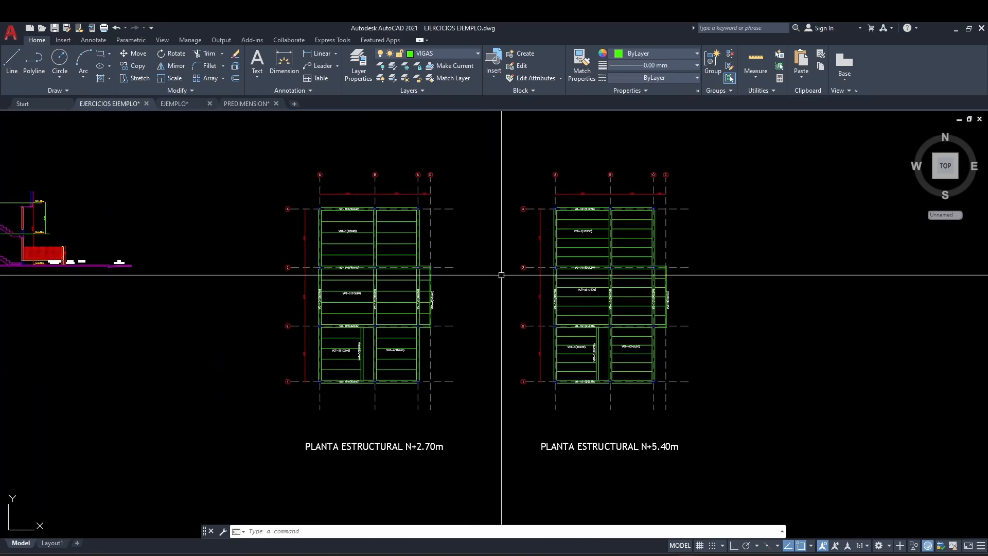
middle_drag(520, 252, 568, 248)
scroll(410, 346, up, 6)
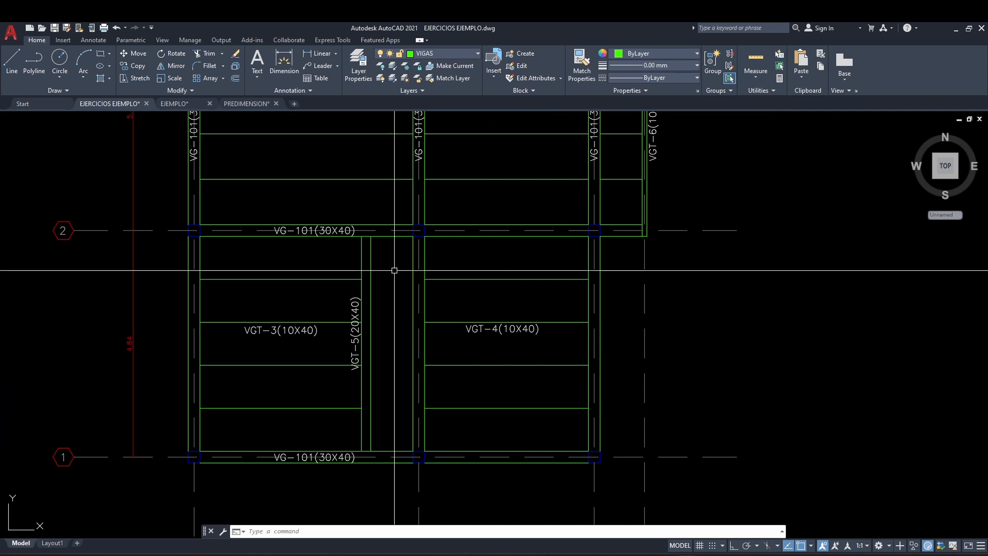
scroll(394, 270, down, 5)
scroll(463, 298, up, 2)
mouse_move(464, 298)
middle_down()
mouse_move(740, 304)
mouse_move(600, 314)
middle_up()
scroll(481, 302, up, 2)
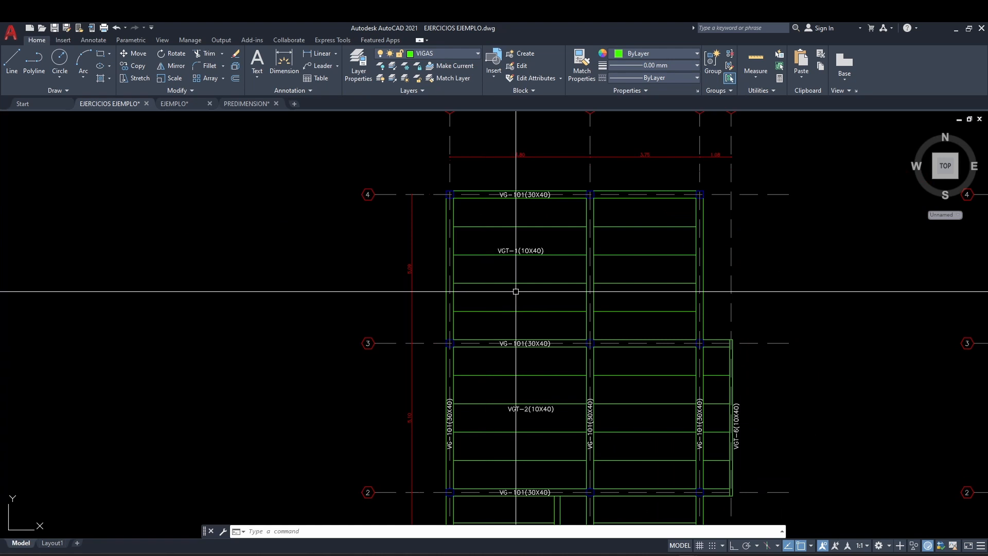
scroll(503, 250, up, 1)
scroll(503, 249, down, 1)
middle_drag(503, 249, 463, 256)
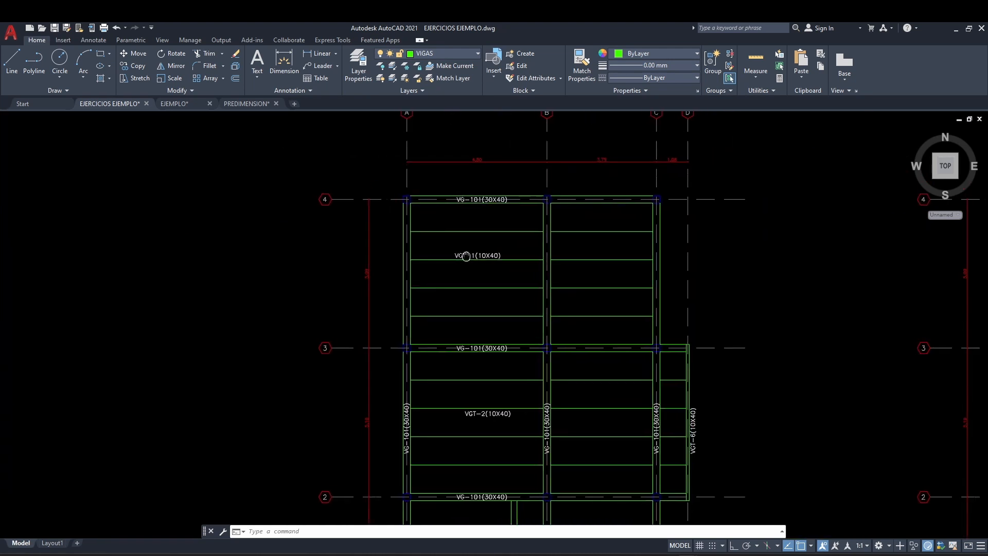
scroll(465, 260, up, 2)
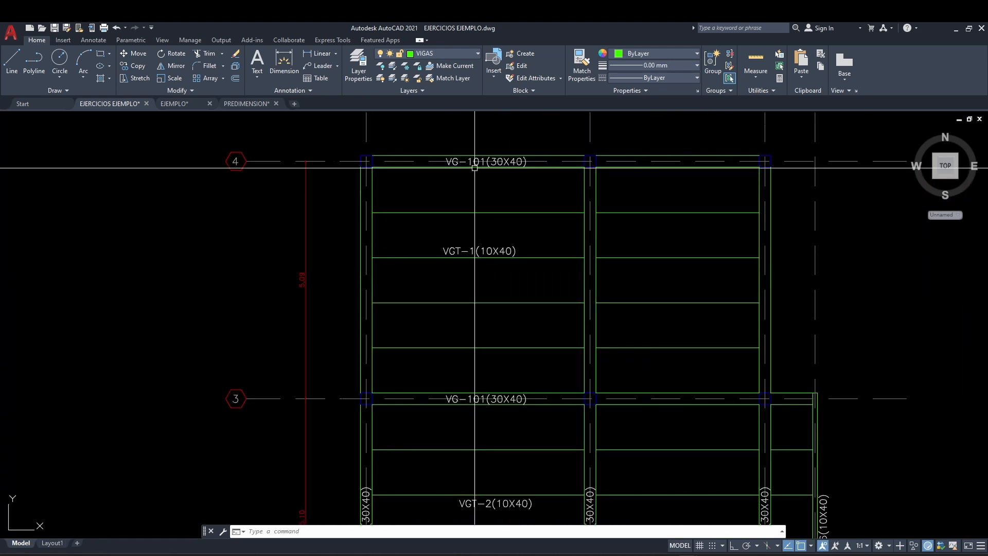
text(C)
key(Return)
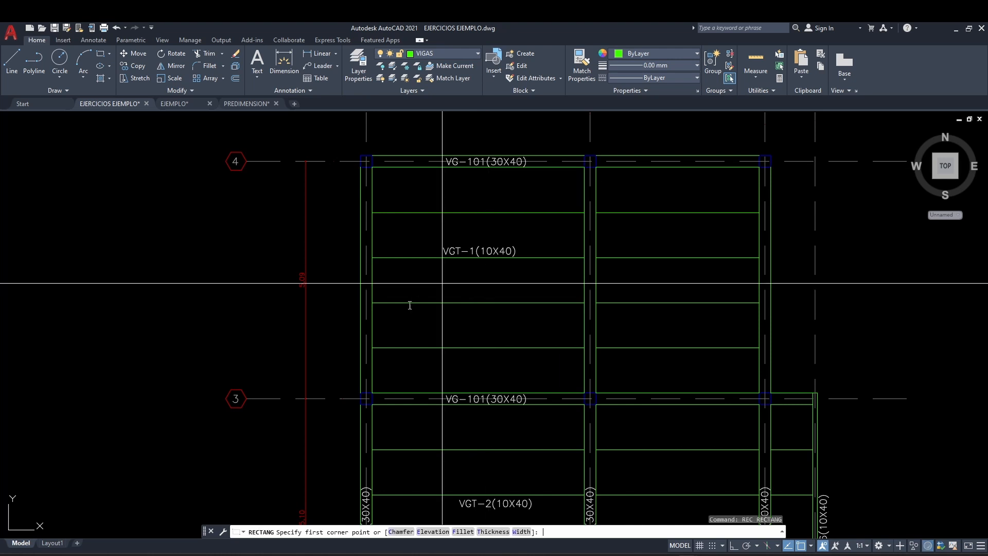
key(Escape)
key(Escape)
key(Escape)
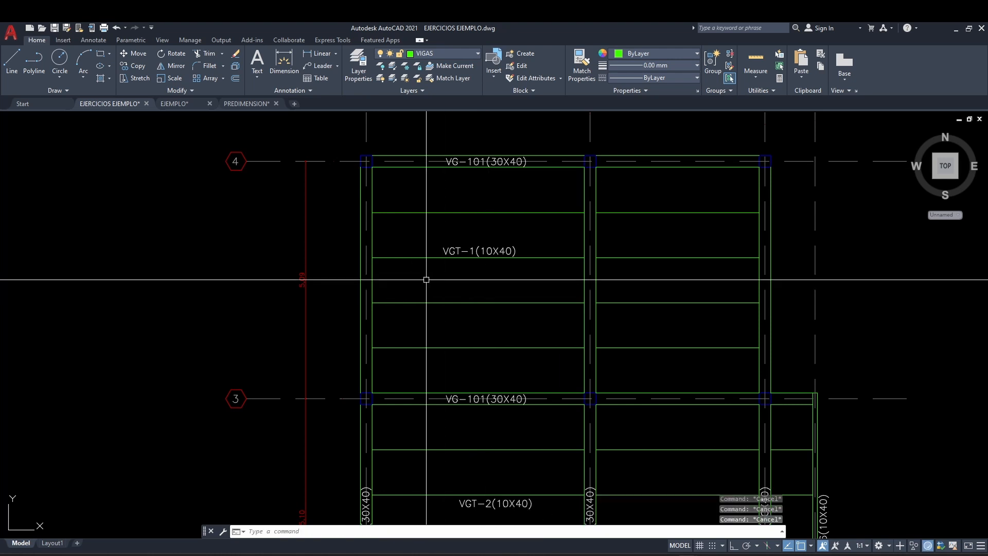
text(REC)
key(Return)
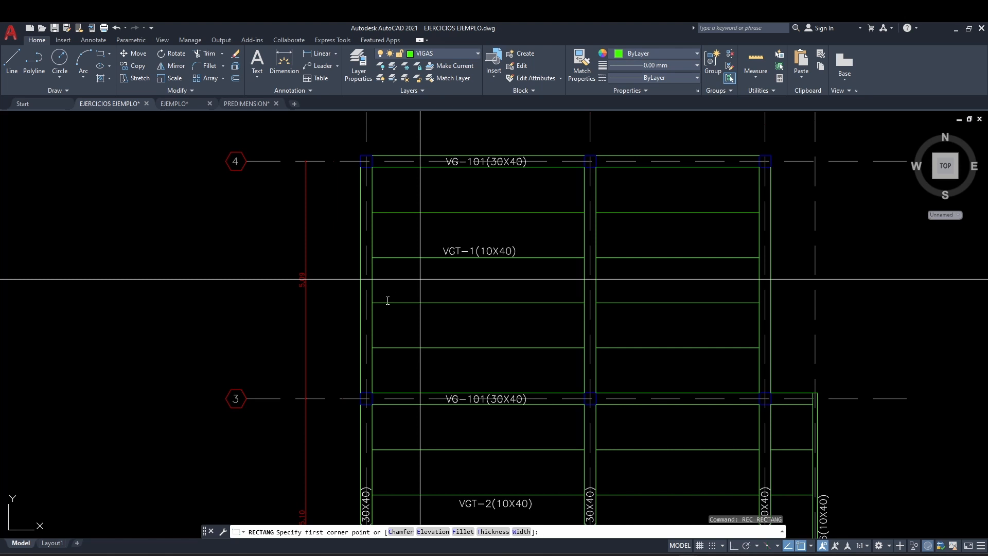
key(Return)
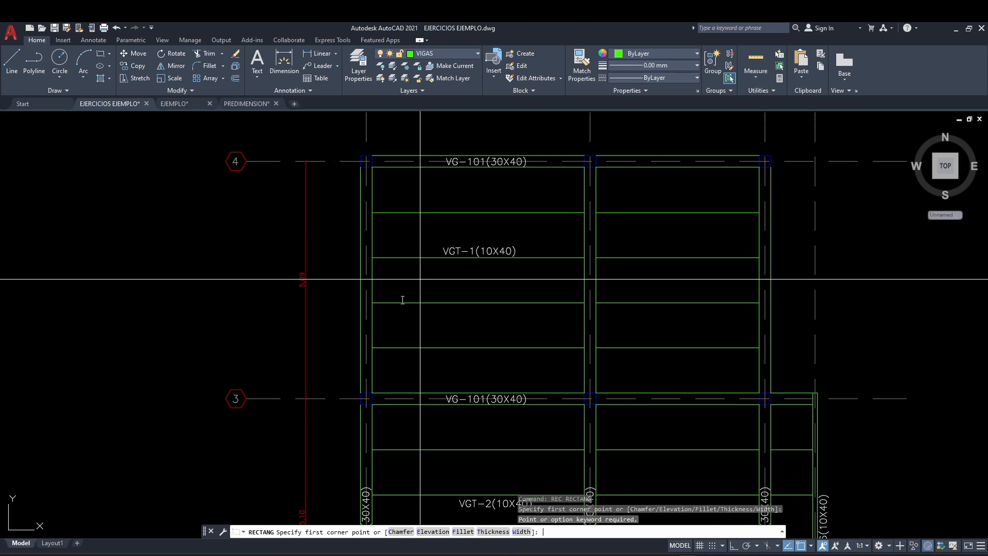
key(Escape)
- Draw a rectangle over the VGT-1 beams in the bay between grids A-B and 3-4 of the N+2.70m plan
text(RE)
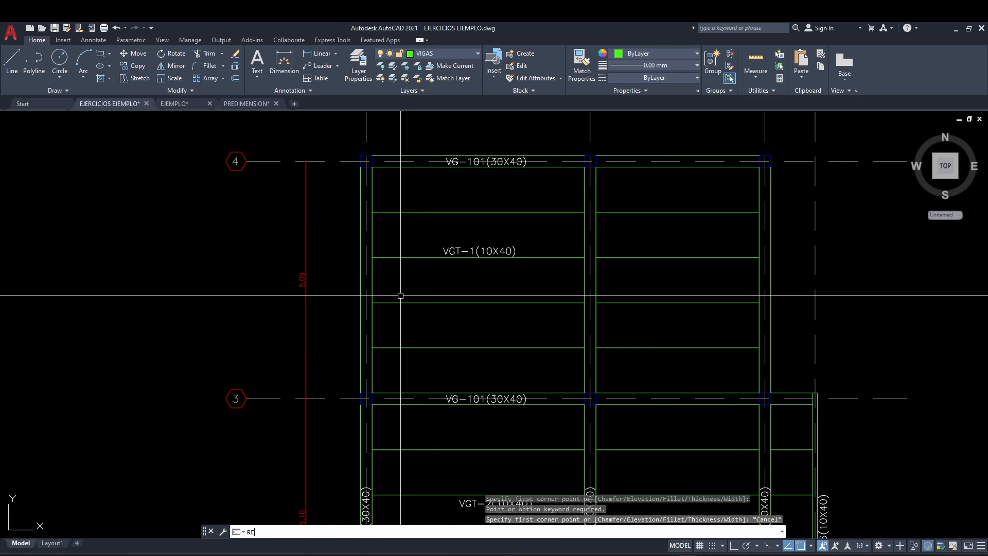
text(C)
key(Return)
click(501, 168)
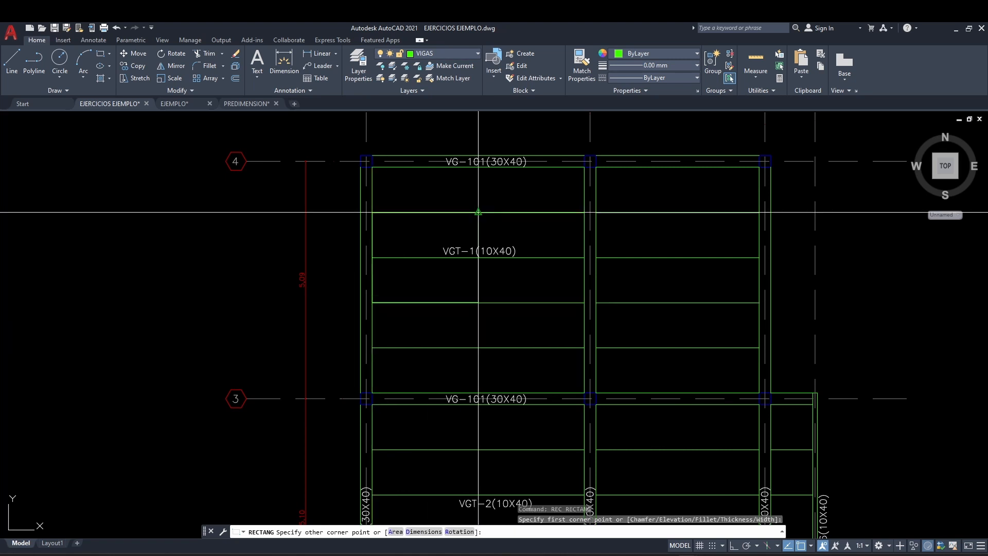
click(502, 168)
key(Escape)
key(Escape)
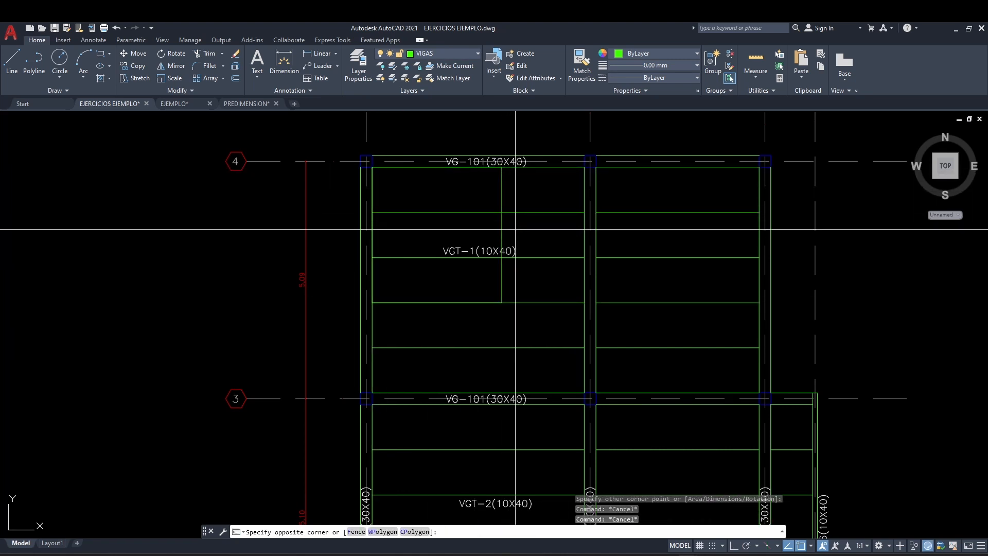
click(515, 230)
click(494, 233)
key(Escape)
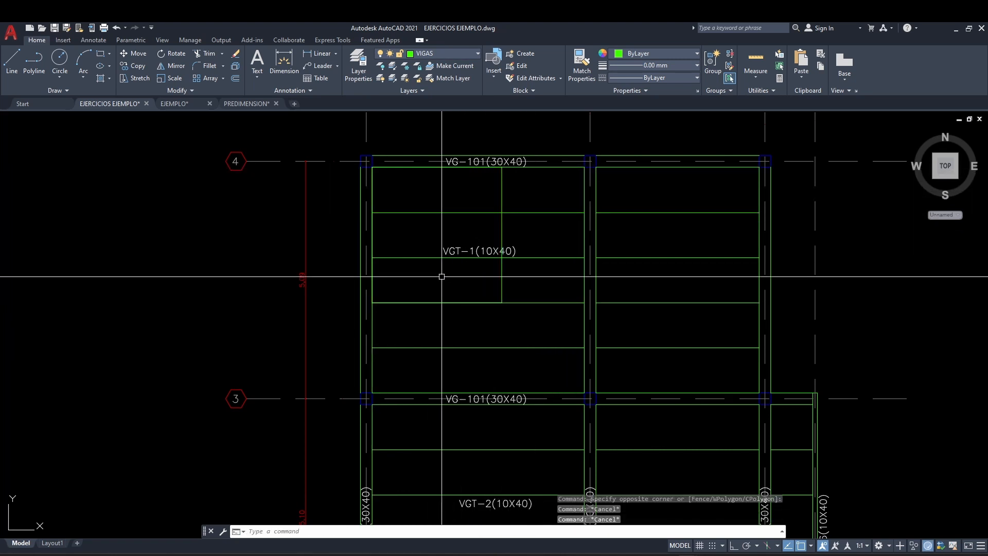
- Trim the VGT-1 beam lines that cross the inside of the rectangle
text(TR)
key(Return)
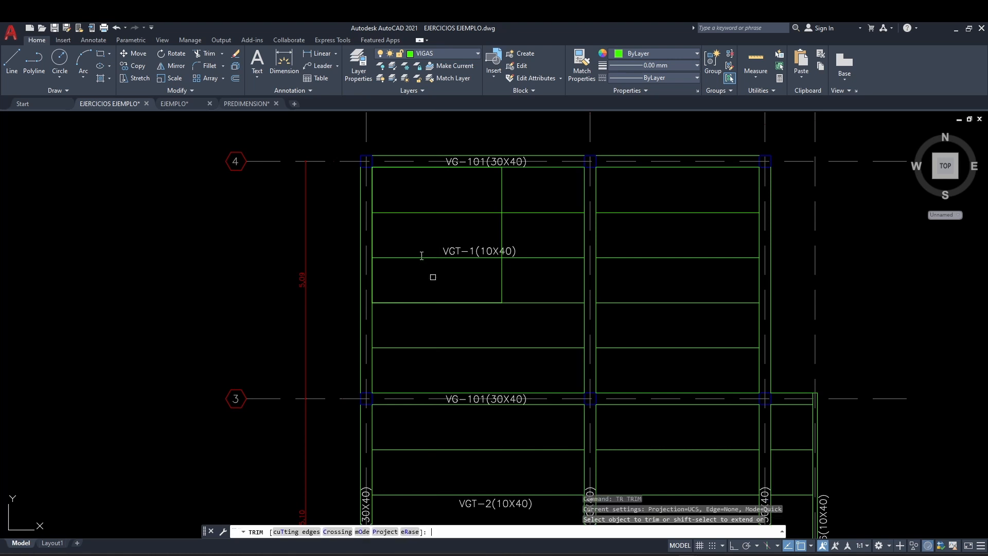
click(424, 255)
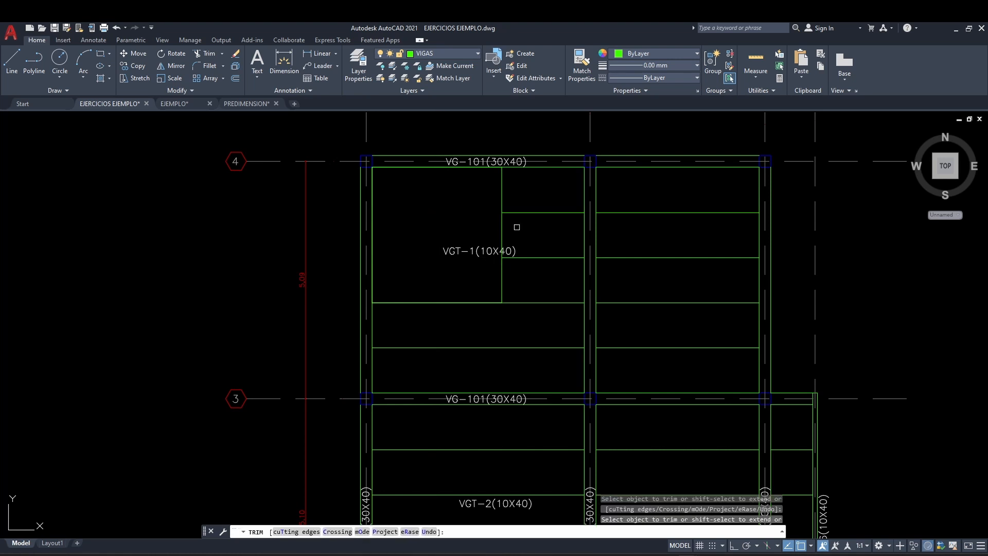
key(Escape)
key(Escape)
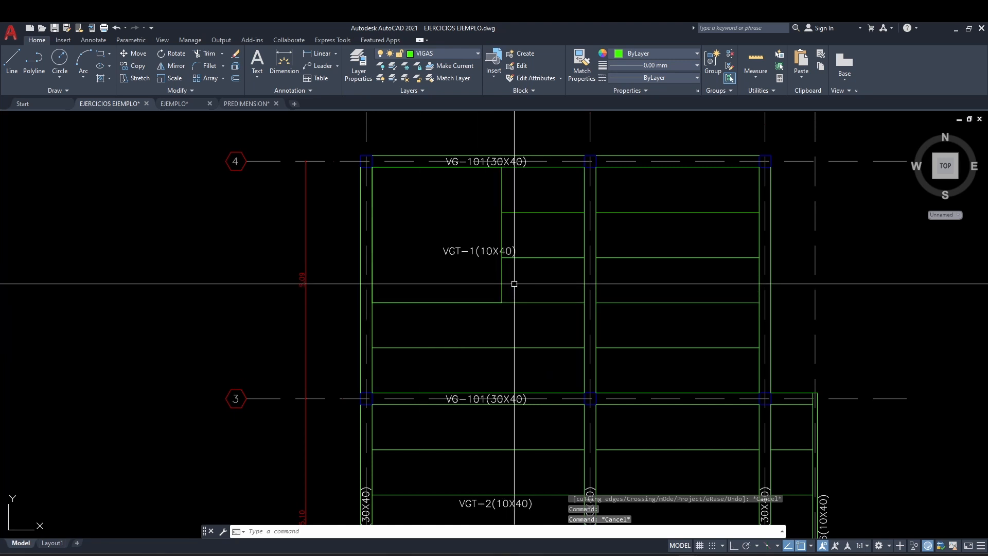
- Undo the trim of the beam lines and delete the rectangle
key(ctrl+z)
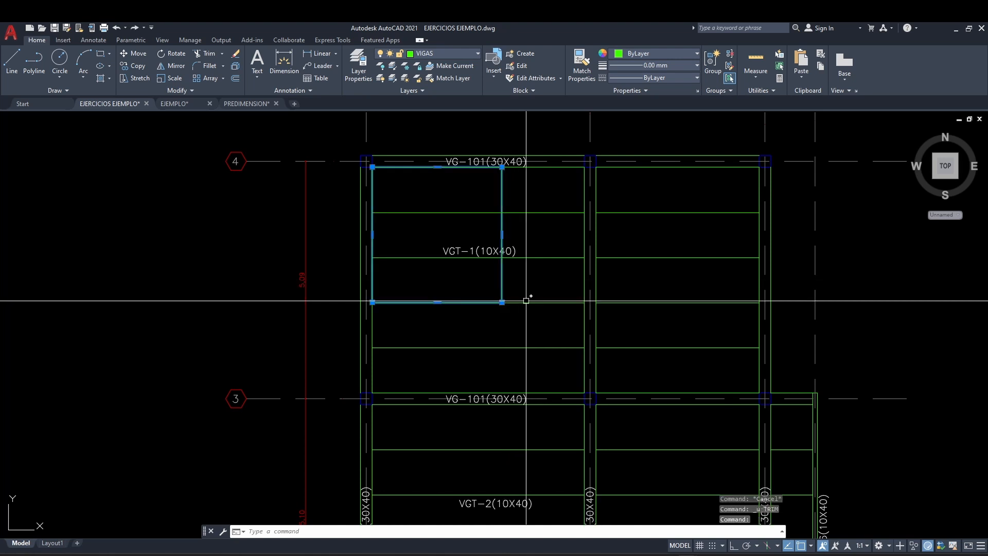
key(Delete)
- Compare the beam layouts of the N+2.70m and N+5.40m structural plans, including the bays between grids 1 and 2
scroll(526, 300, down, 6)
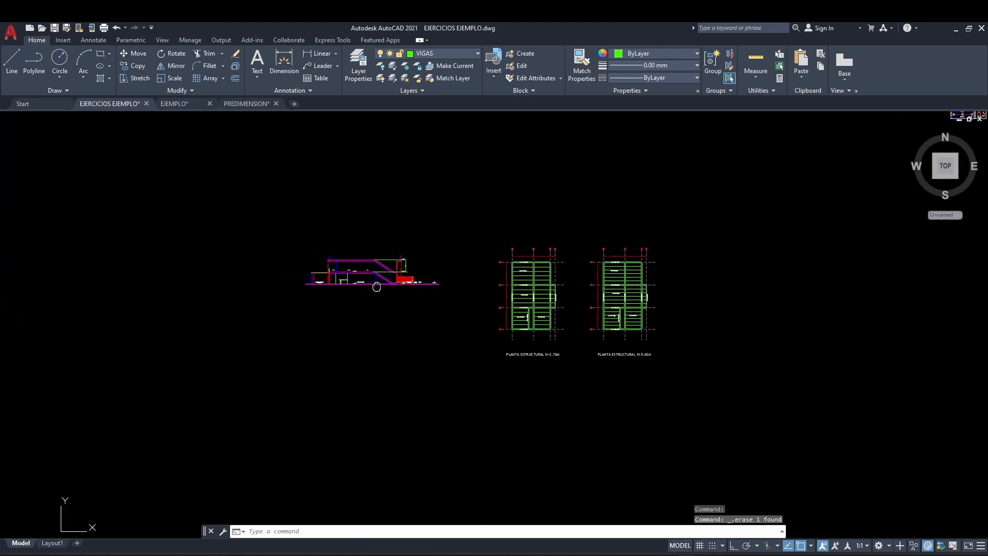
scroll(293, 241, up, 2)
scroll(655, 324, up, 6)
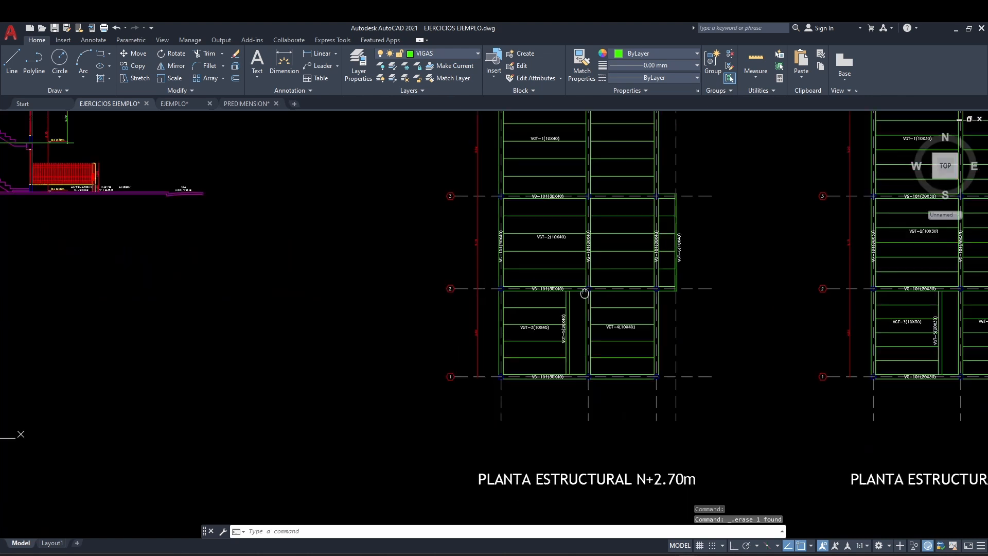
middle_drag(560, 300, 509, 311)
scroll(624, 344, down, 2)
middle_drag(625, 343, 412, 333)
middle_drag(827, 329, 635, 332)
middle_drag(430, 369, 688, 348)
scroll(479, 338, up, 2)
middle_drag(366, 283, 428, 290)
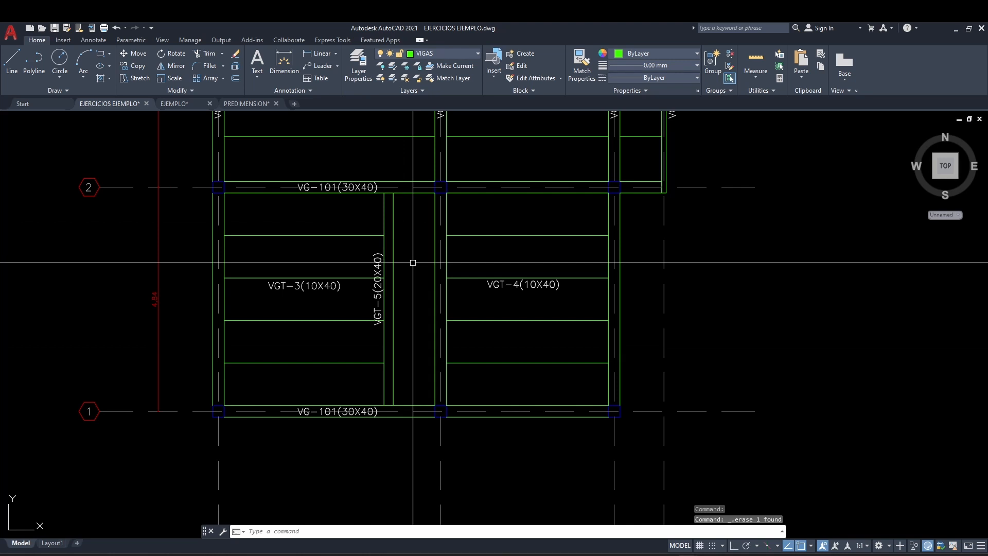
middle_drag(407, 245, 428, 281)
mouse_move(455, 384)
middle_down()
mouse_move(452, 284)
mouse_move(459, 433)
middle_up()
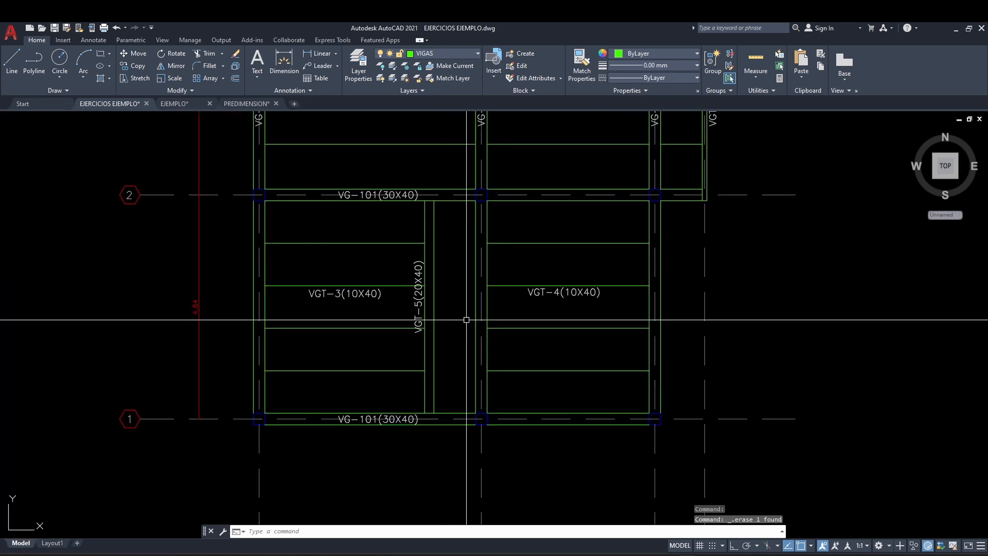
scroll(469, 280, down, 8)
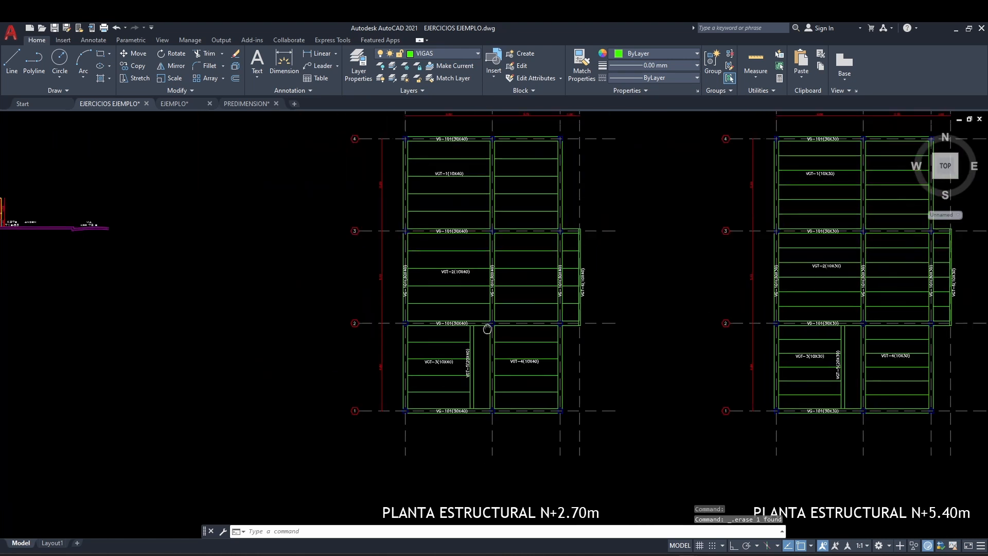
middle_drag(453, 320, 576, 320)
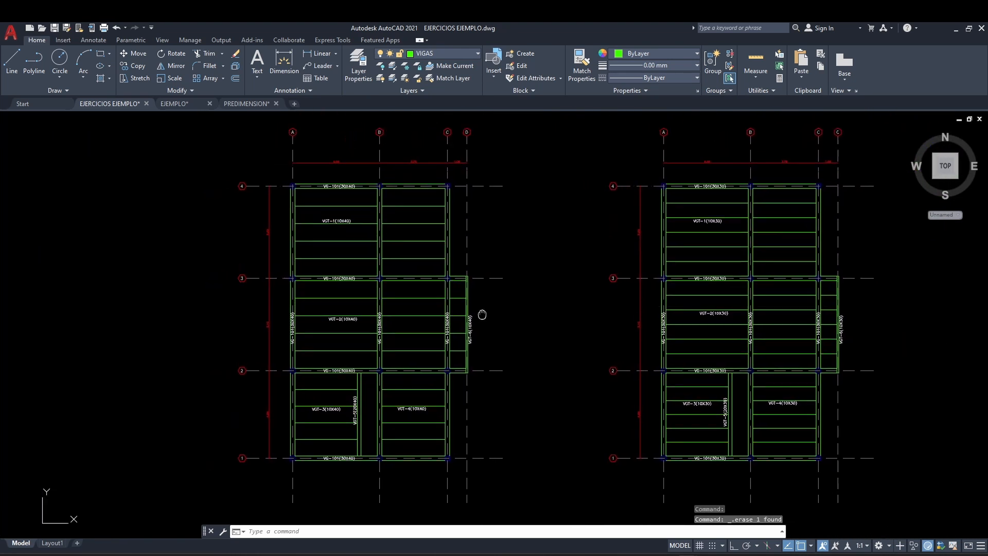
- Examine the beam labels of the N+2.70m plan from grid 4 down to the VGT-5 beam and grid 1
scroll(426, 173, up, 4)
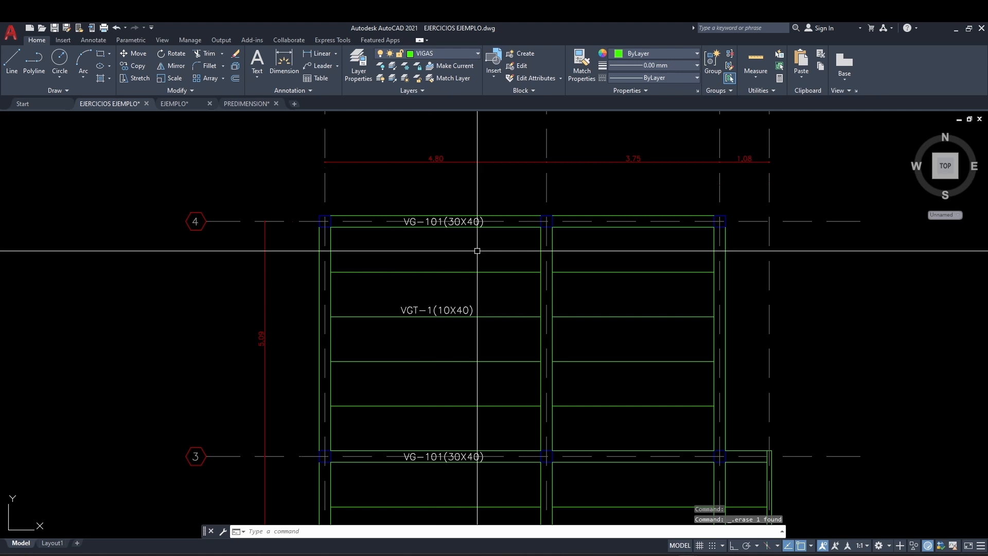
scroll(480, 252, down, 2)
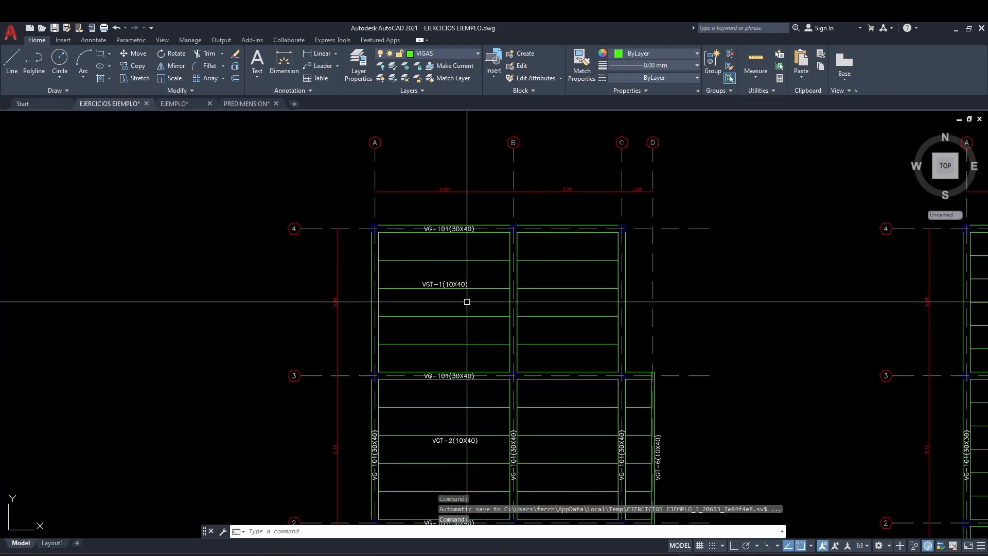
scroll(467, 302, up, 2)
middle_drag(468, 302, 444, 221)
scroll(458, 242, down, 2)
middle_drag(473, 412, 444, 267)
scroll(441, 299, up, 4)
mouse_move(457, 360)
middle_down()
mouse_move(449, 270)
mouse_move(458, 329)
mouse_move(474, 261)
middle_up()
scroll(444, 300, down, 2)
scroll(444, 294, up, 2)
scroll(474, 306, down, 2)
middle_drag(474, 309, 473, 331)
scroll(469, 337, up, 2)
scroll(461, 312, up, 2)
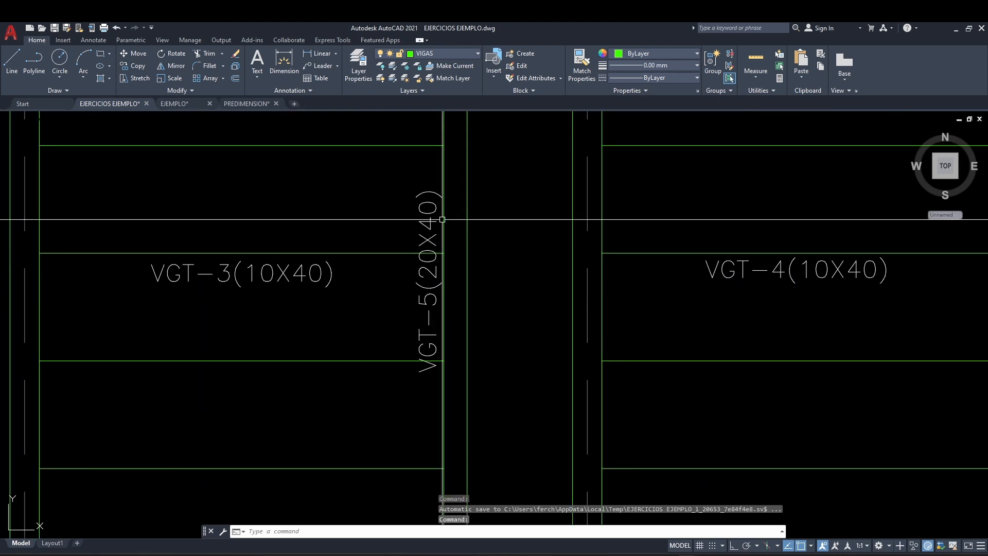
scroll(469, 250, down, 2)
mouse_move(480, 330)
middle_down()
mouse_move(465, 371)
mouse_move(470, 214)
middle_up()
scroll(465, 371, down, 2)
scroll(469, 260, up, 2)
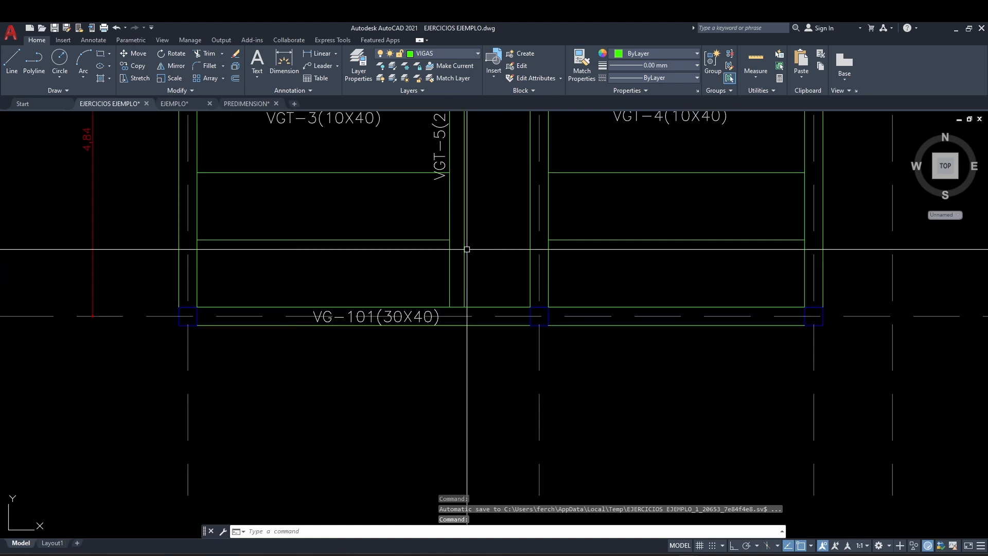
mouse_move(466, 272)
middle_down()
mouse_move(461, 204)
mouse_move(478, 312)
middle_up()
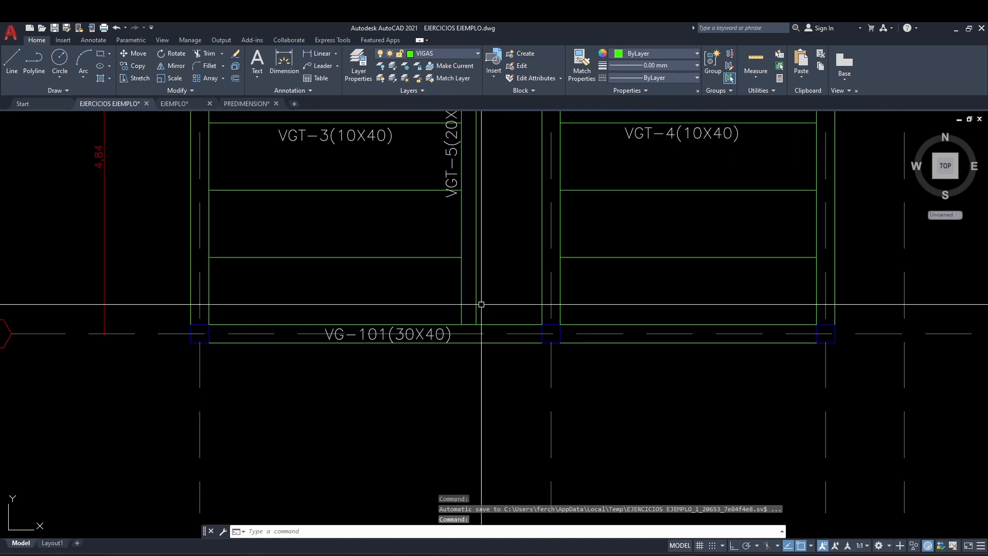
- Review the N+2.70m plan between grids 4 and 1 again and check where the VGT-5 beam lies relative to grid B
scroll(479, 313, down, 2)
middle_drag(486, 249, 494, 464)
mouse_move(499, 205)
middle_down()
mouse_move(501, 369)
mouse_move(494, 149)
middle_up()
mouse_move(512, 376)
middle_down()
mouse_move(504, 180)
mouse_move(517, 175)
middle_up()
scroll(504, 295, up, 2)
middle_drag(509, 318, 509, 467)
scroll(509, 463, down, 1)
middle_drag(509, 243, 512, 460)
mouse_move(535, 188)
middle_down()
mouse_move(537, 507)
mouse_move(540, 267)
middle_up()
scroll(539, 267, down, 1)
middle_drag(525, 406, 489, 207)
middle_drag(483, 415, 484, 189)
mouse_move(477, 333)
middle_down()
mouse_move(484, 205)
mouse_move(485, 319)
mouse_move(499, 382)
mouse_move(487, 370)
middle_up()
scroll(484, 205, up, 2)
key(Escape)
key(Escape)
scroll(503, 311, up, 1)
scroll(507, 335, down, 1)
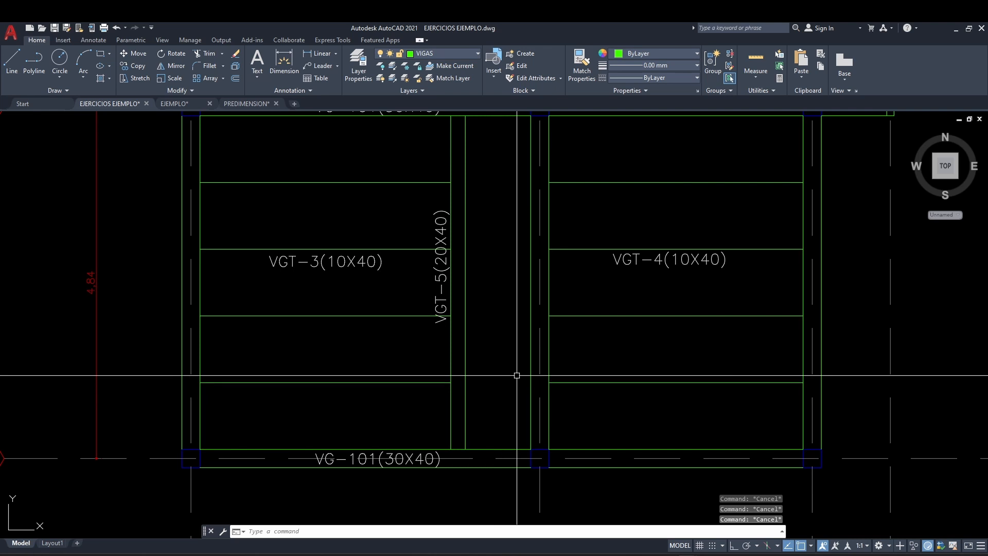
- Draw a short horizontal line across the width of the VGT-5 beam just above the grid 1 beam
middle_drag(457, 422, 472, 335)
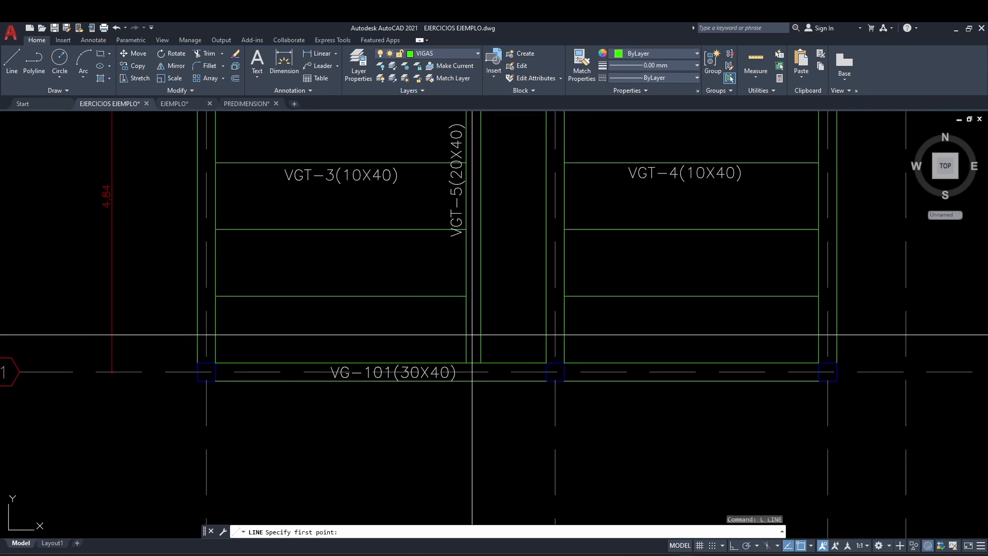
click(481, 336)
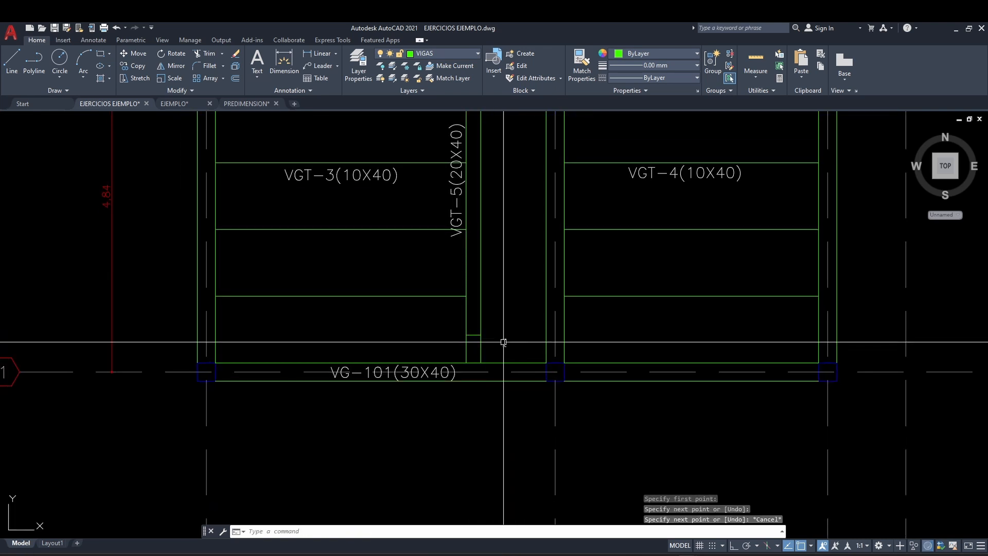
key(Escape)
key(Escape)
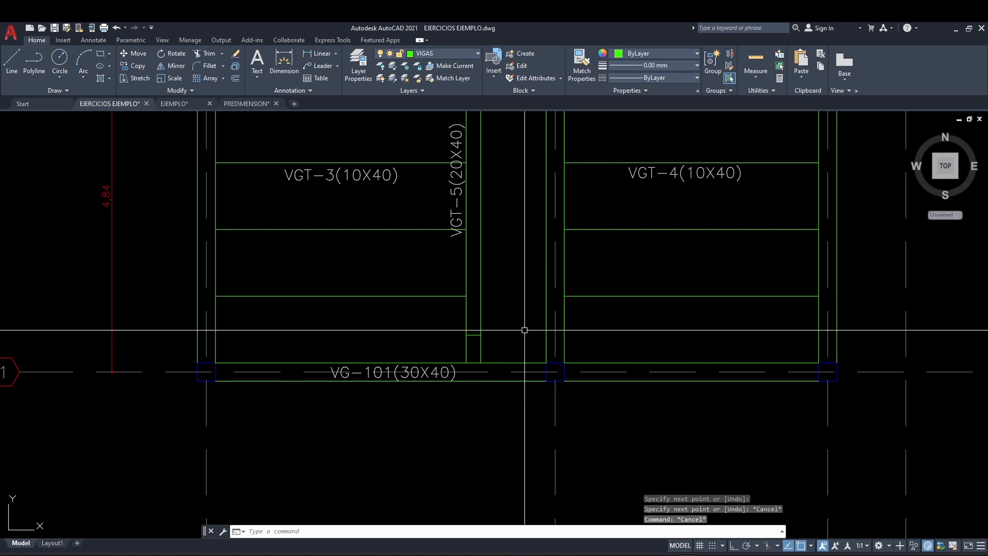
key(Escape)
key(Escape)
- Add a horizontal linear dimension from the VGT-5 beam's centreline to grid B, placed below the grid 1 beam
text(D)
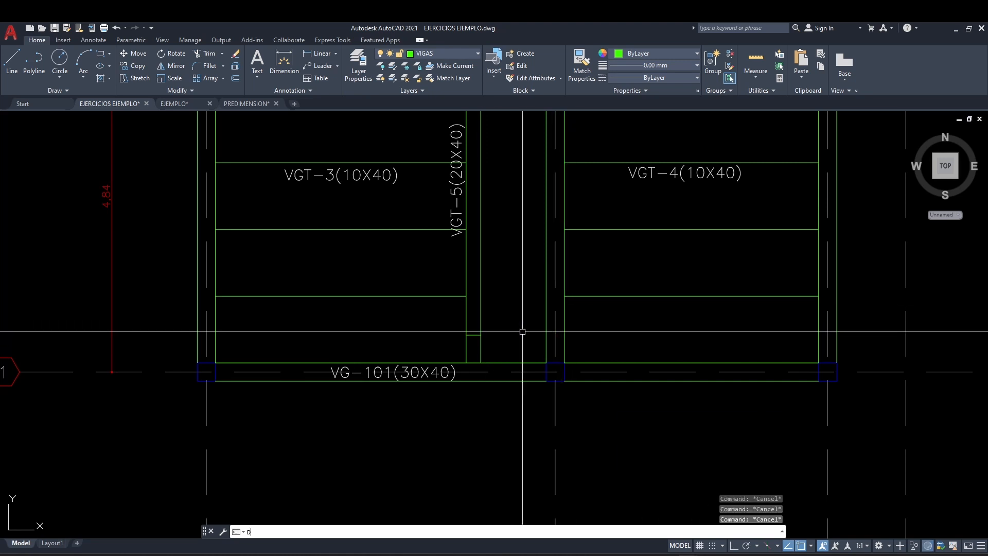
text(LI)
key(Return)
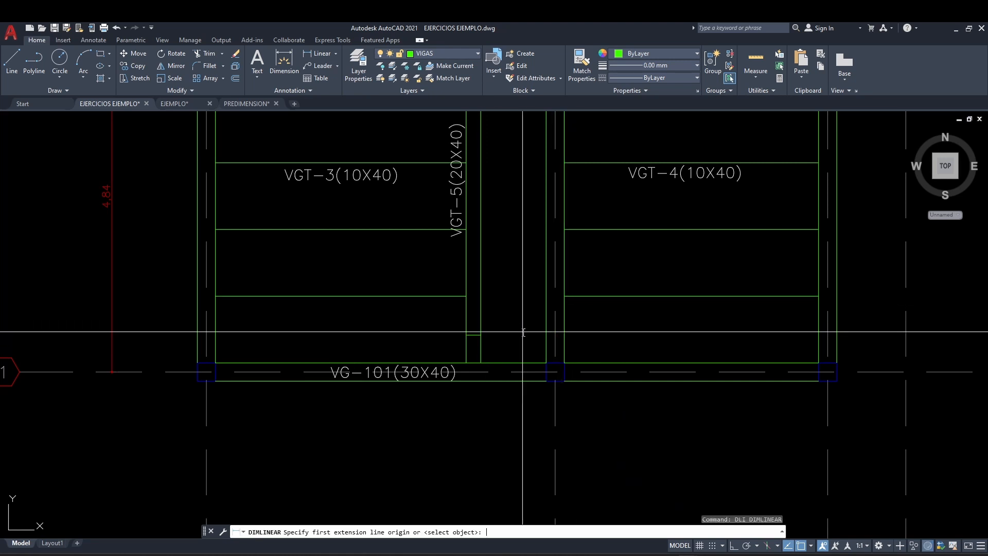
click(478, 335)
click(554, 335)
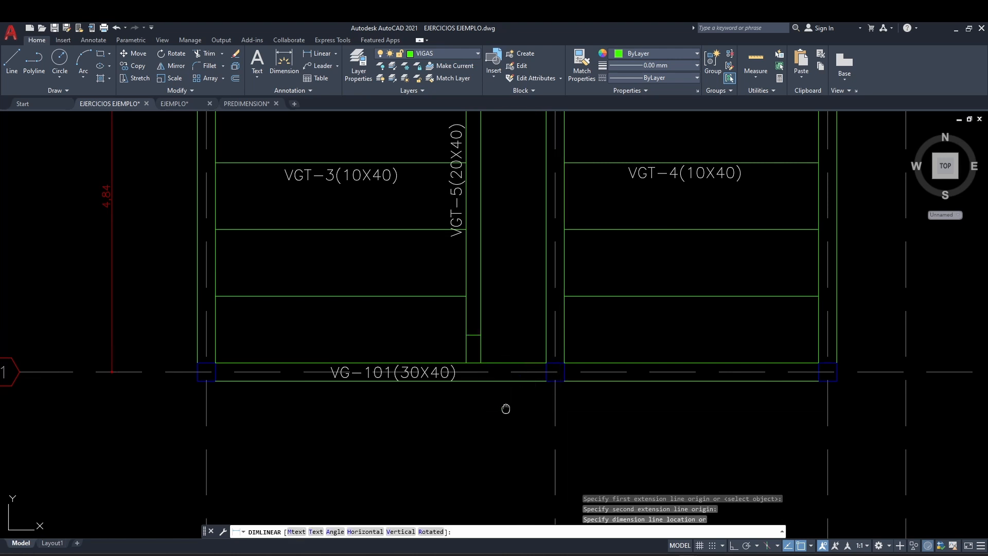
middle_drag(546, 381, 546, 335)
click(526, 375)
scroll(529, 389, up, 2)
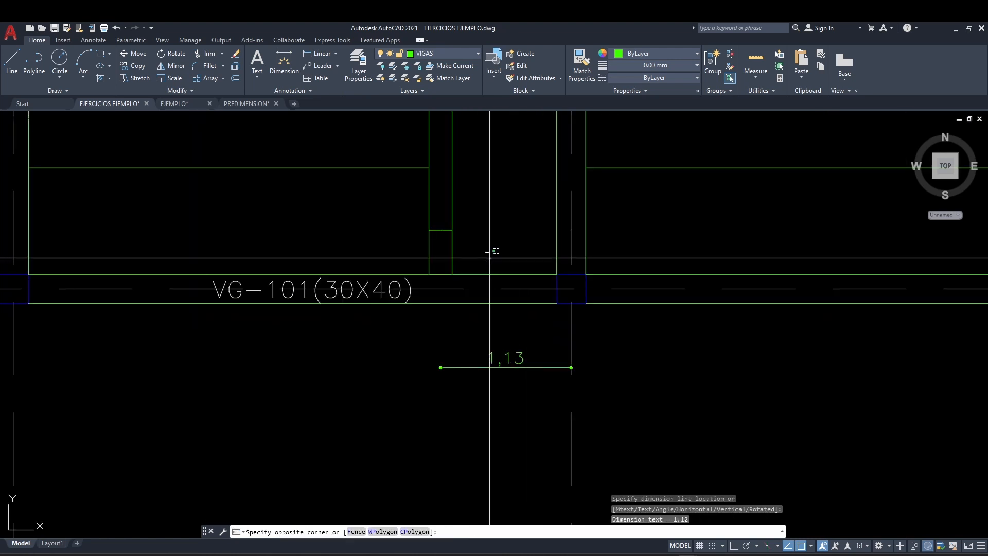
click(490, 258)
click(420, 209)
key(Escape)
key(Escape)
click(527, 382)
click(485, 329)
key(Escape)
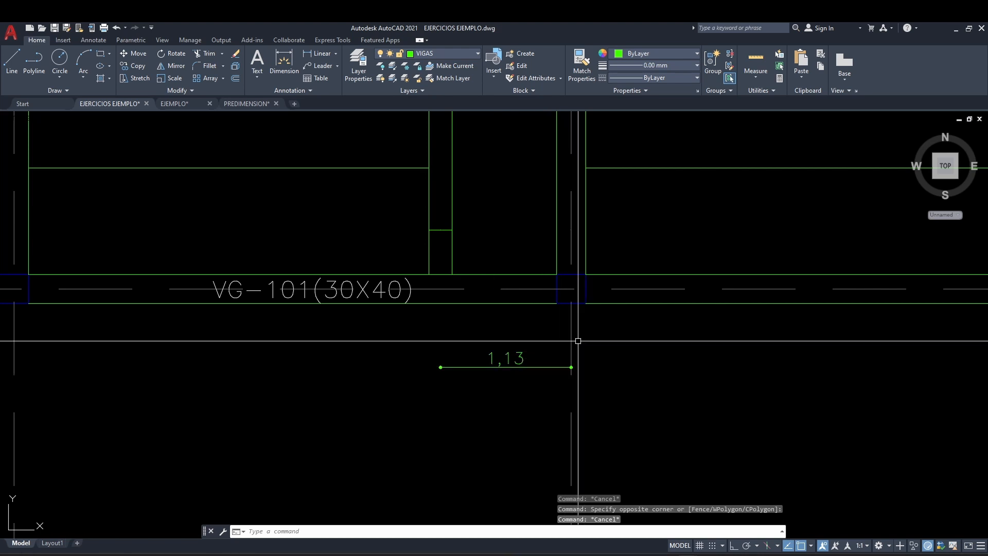
middle_drag(497, 160, 507, 310)
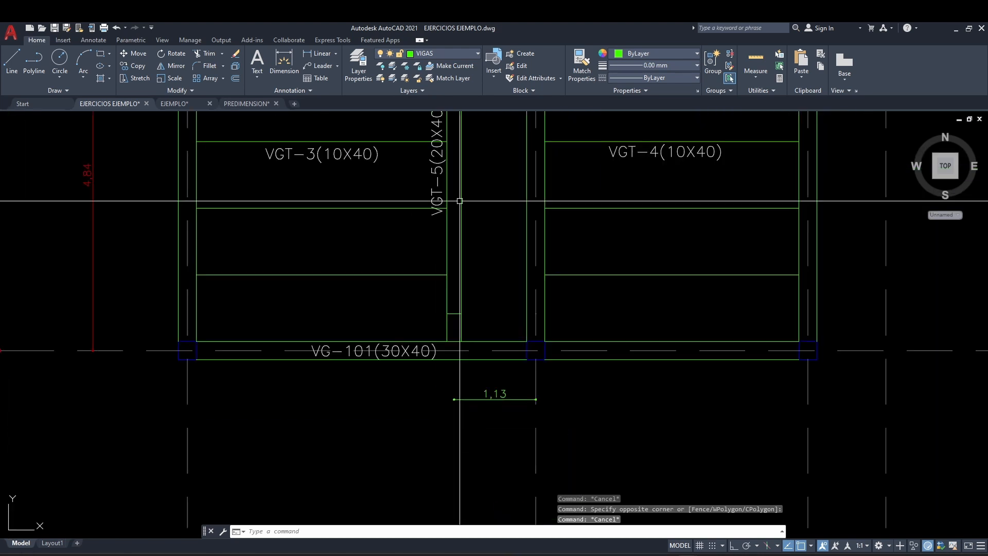
scroll(457, 192, down, 2)
middle_drag(460, 151, 462, 188)
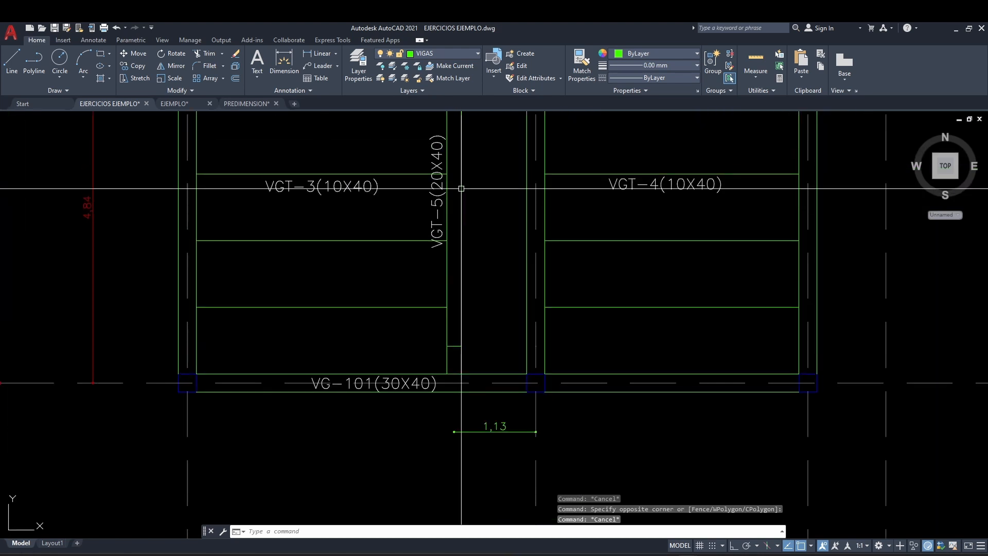
- Switch to ETABS and bring up the Story1 plan at Z = 2.7 m, framing the bay between grids A-B and 1-2
click(668, 554)
middle_drag(411, 398, 468, 335)
middle_drag(391, 232, 394, 309)
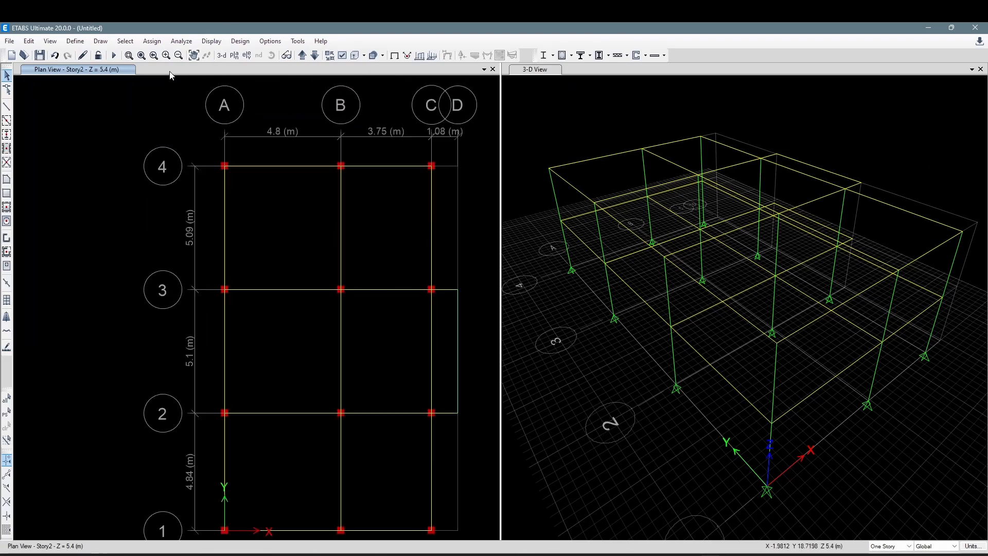
click(315, 55)
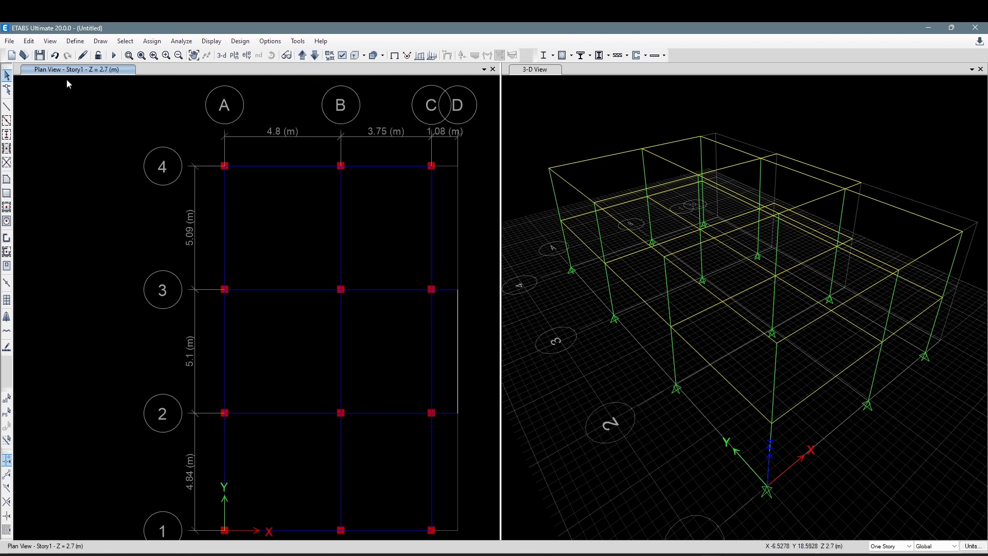
middle_drag(294, 280, 278, 158)
scroll(287, 386, up, 3)
middle_drag(391, 379, 339, 377)
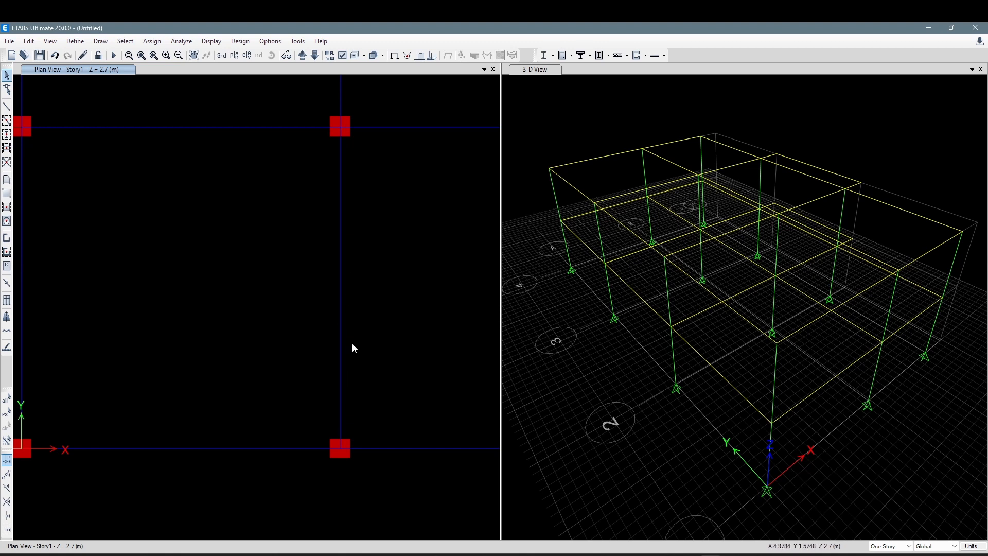
middle_drag(370, 381, 379, 383)
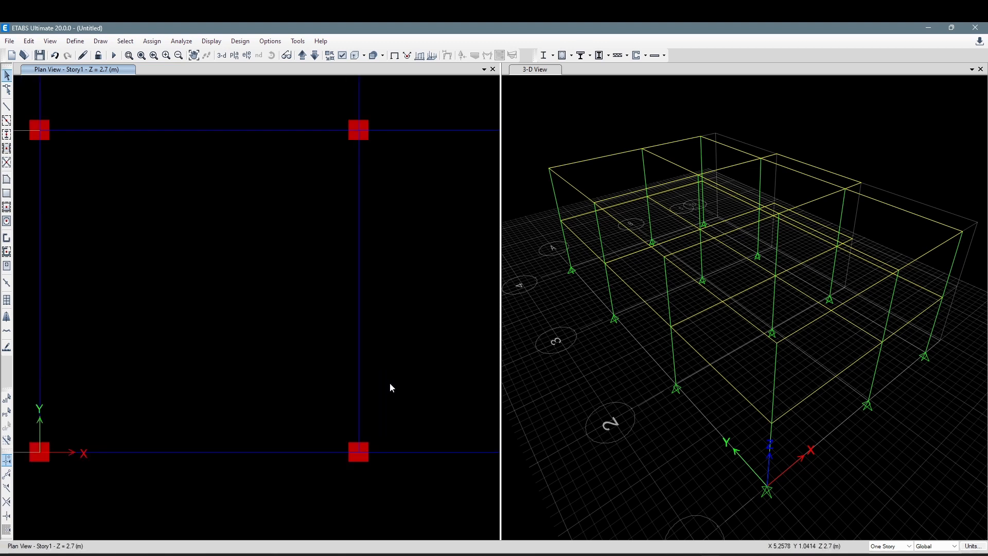
click(358, 363)
key(Escape)
middle_drag(387, 303, 365, 303)
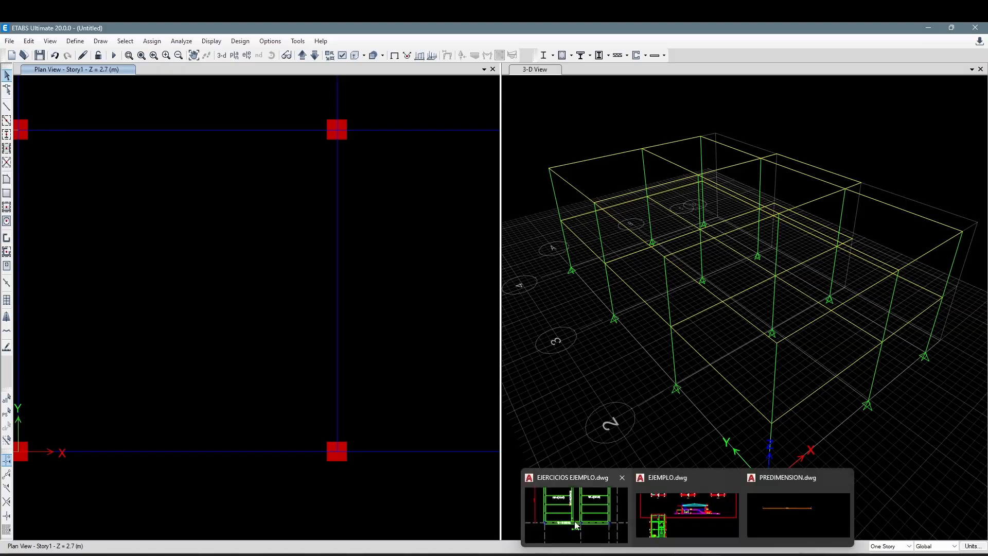
- Check the VGT-5 beam between grids 1 and 2 on both AutoCAD floor plans, and return to ETABS
click(592, 529)
scroll(494, 309, down, 3)
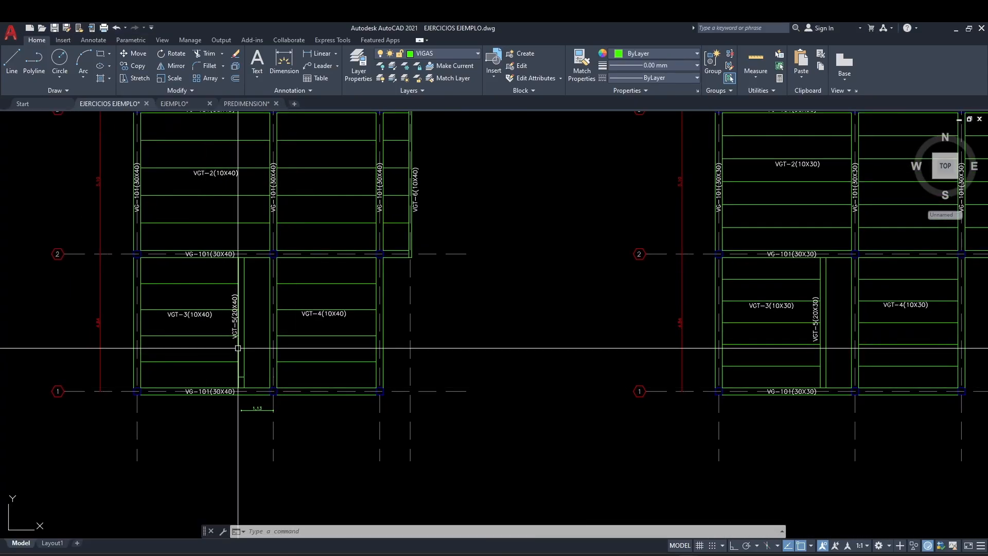
scroll(260, 391, up, 2)
middle_drag(418, 330, 118, 321)
middle_drag(510, 328, 256, 364)
scroll(560, 307, up, 2)
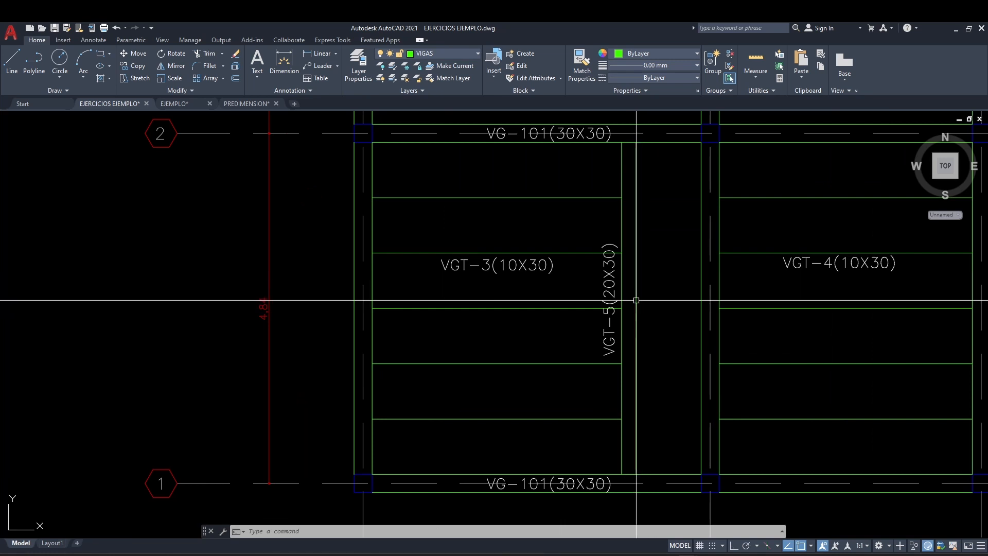
mouse_move(710, 551)
click(710, 505)
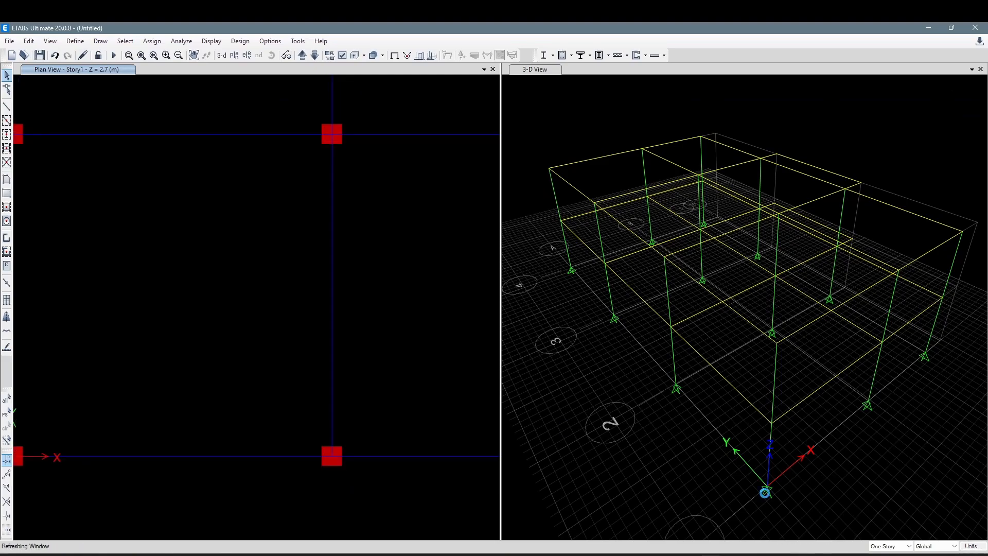
- Set the story editing scope to All Stories and select the grid B beams between grids 1 and 2
middle_drag(428, 379, 389, 380)
click(890, 546)
click(885, 555)
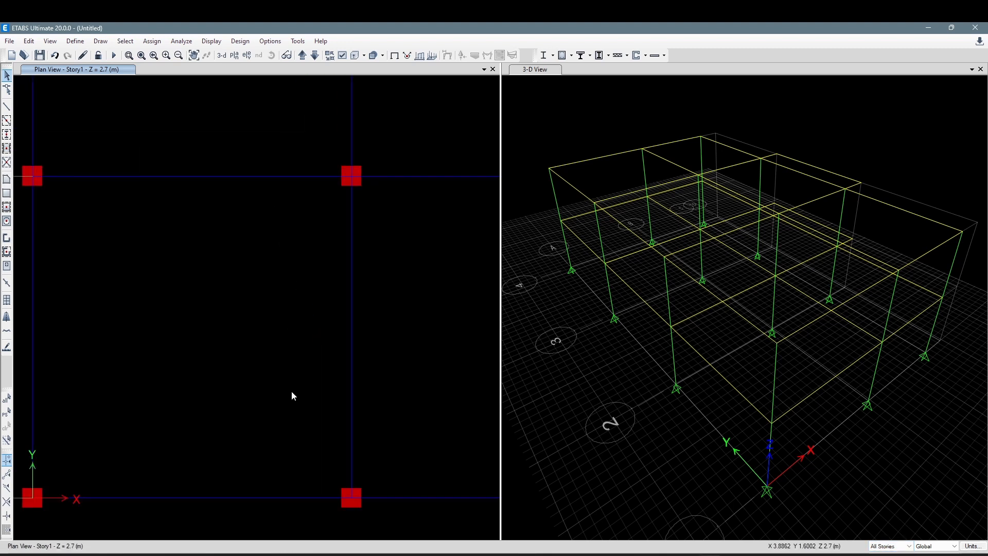
middle_drag(323, 351, 342, 353)
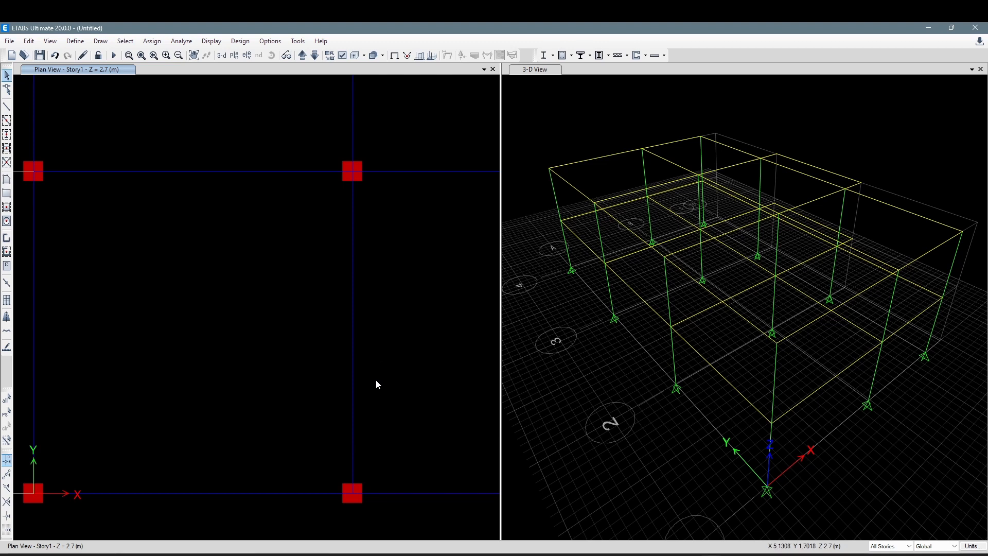
middle_drag(400, 336, 402, 342)
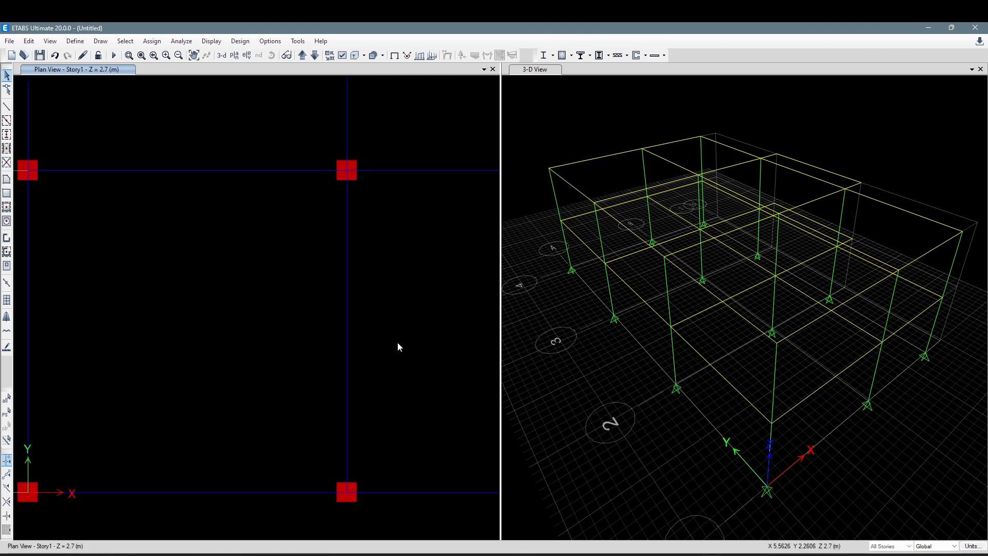
drag(400, 344, 330, 305)
drag(386, 402, 311, 325)
- Open the Replicate dialog for the selected grid B beams and move it clear of the plan view
click(29, 42)
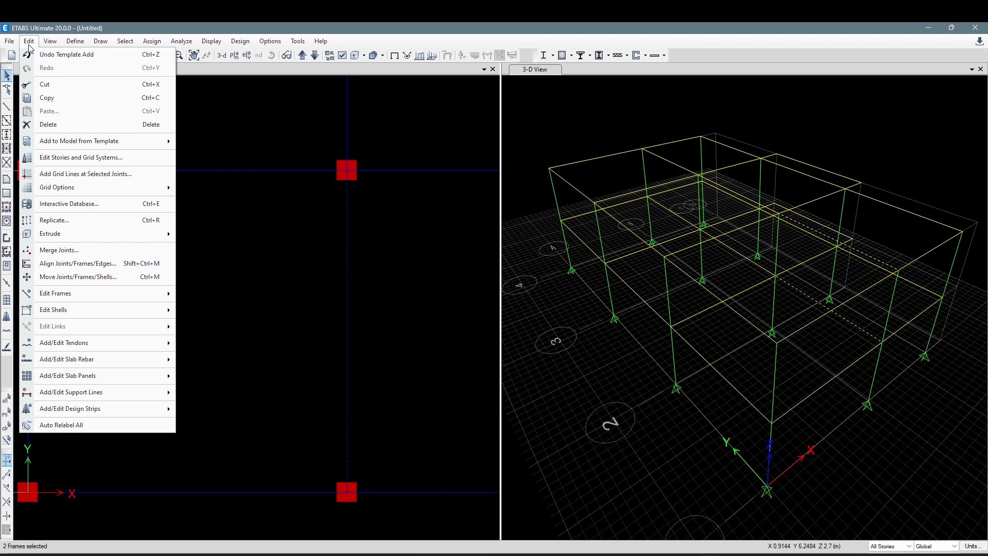
click(29, 45)
click(30, 44)
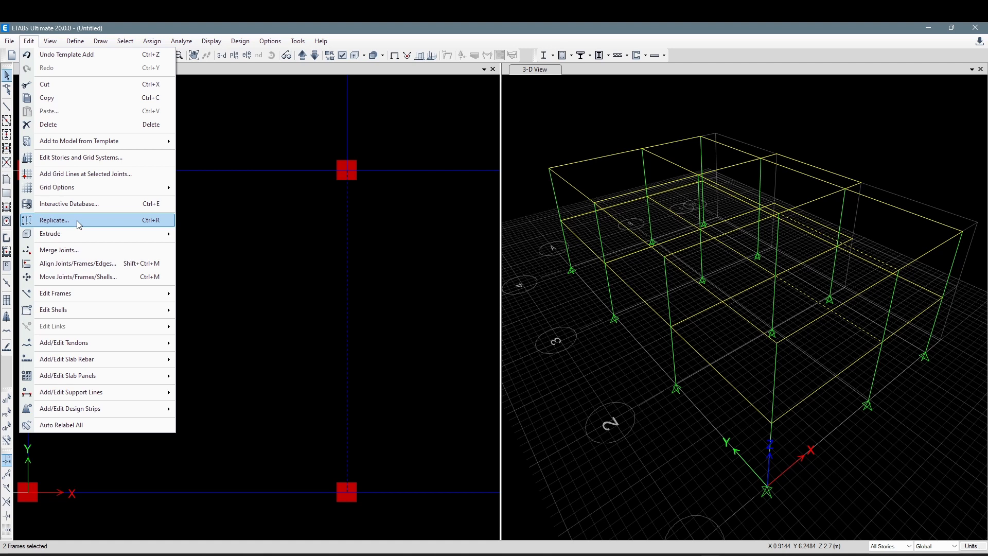
click(44, 226)
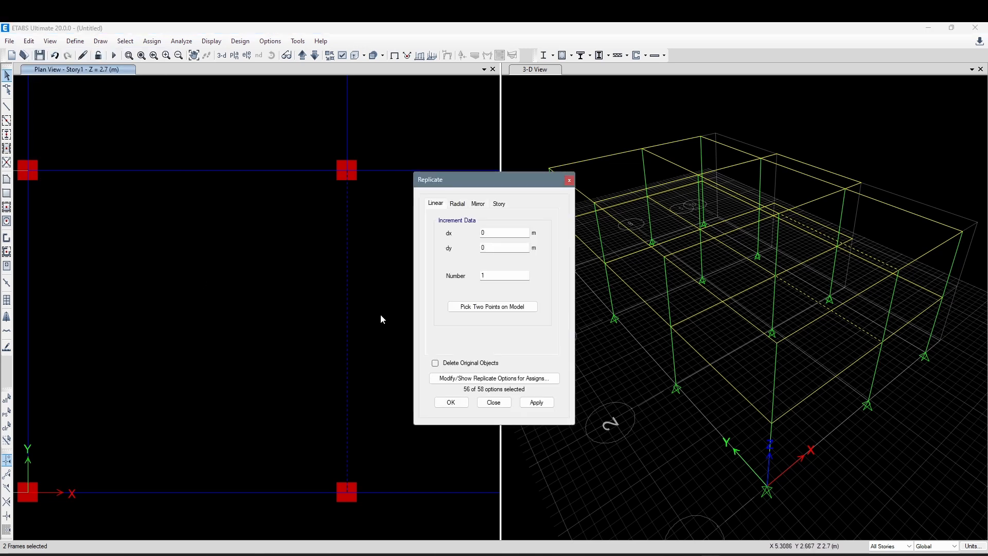
drag(476, 178, 602, 180)
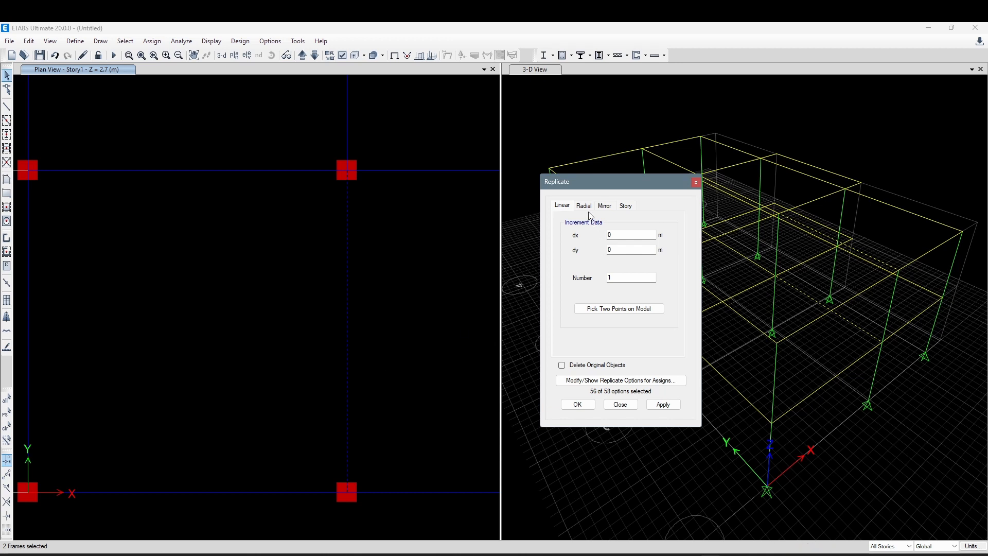
drag(574, 184, 571, 183)
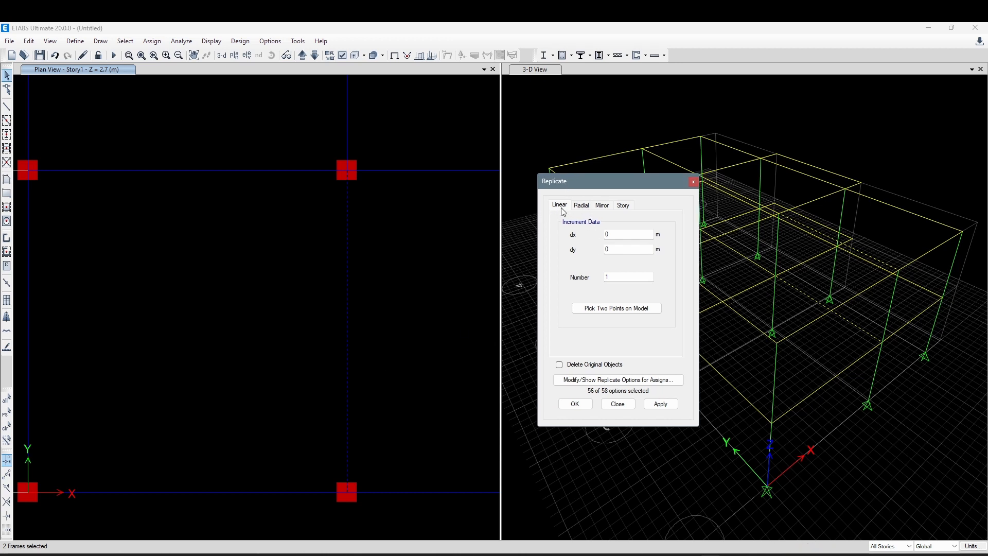
- Review the Radial, Mirror, Story and Linear replication options for the selected beams
click(581, 206)
click(602, 206)
click(623, 205)
click(560, 205)
click(617, 277)
click(580, 207)
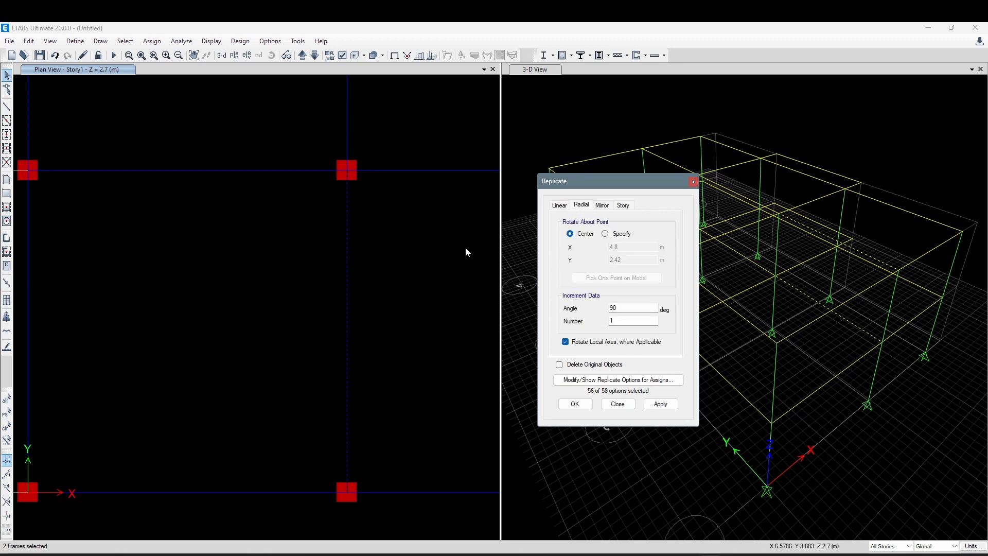
click(602, 207)
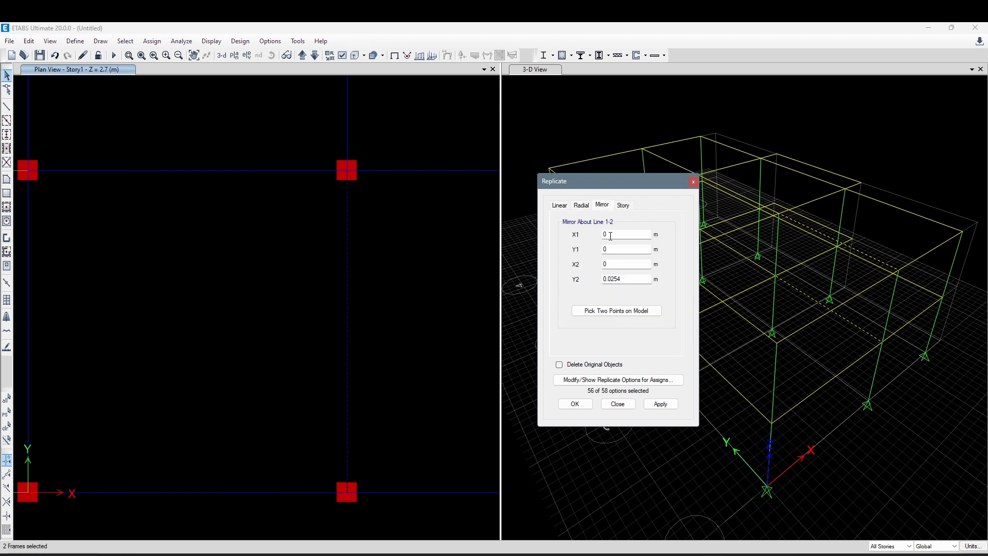
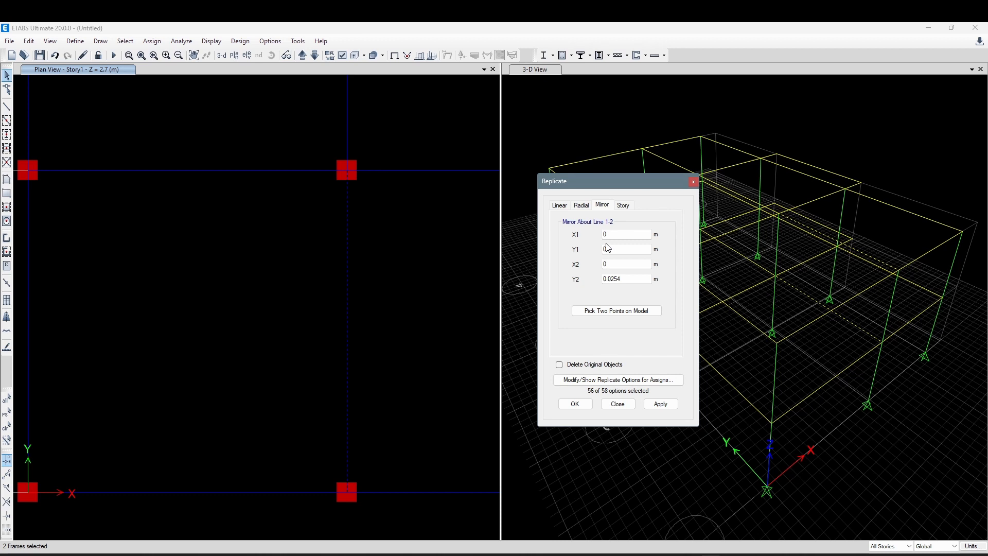
click(627, 206)
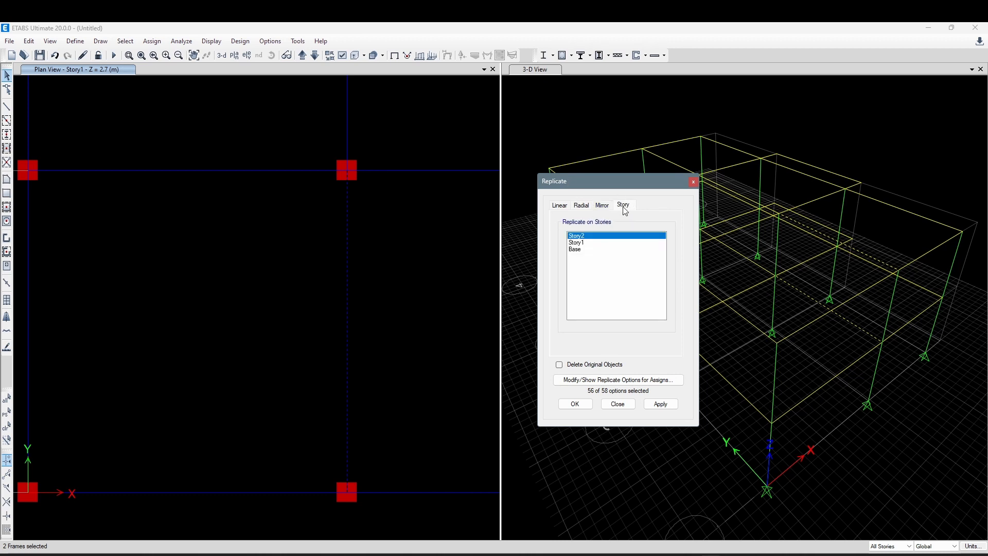
click(360, 302)
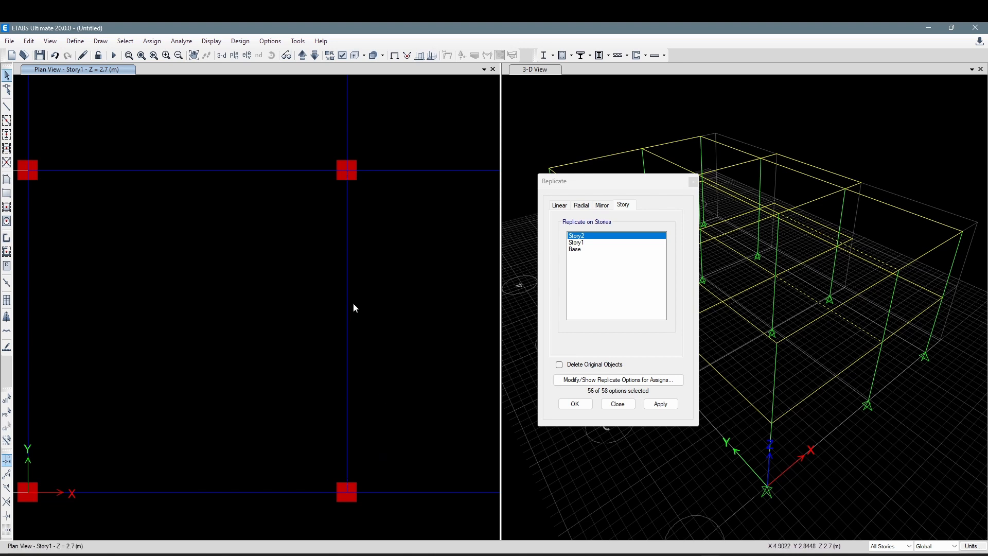
click(586, 244)
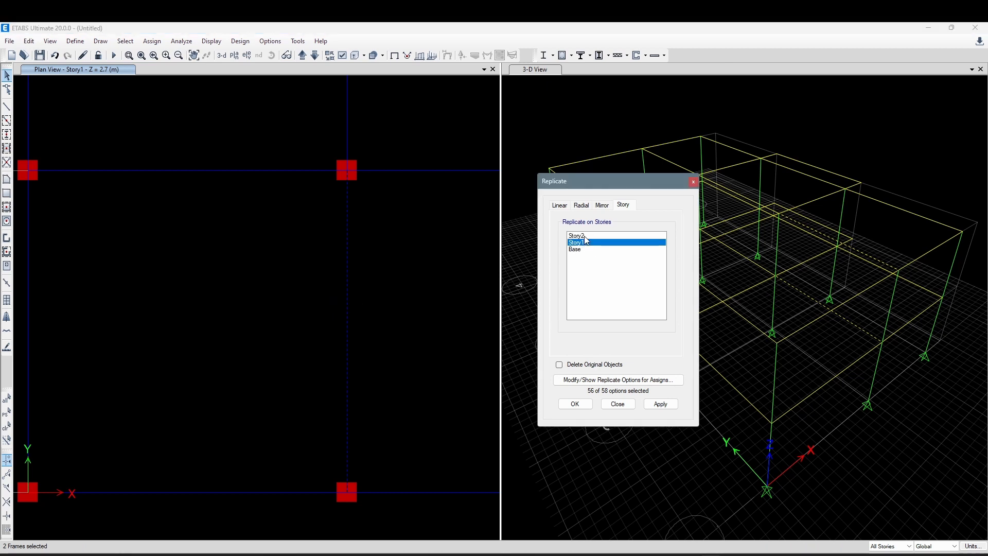
click(586, 236)
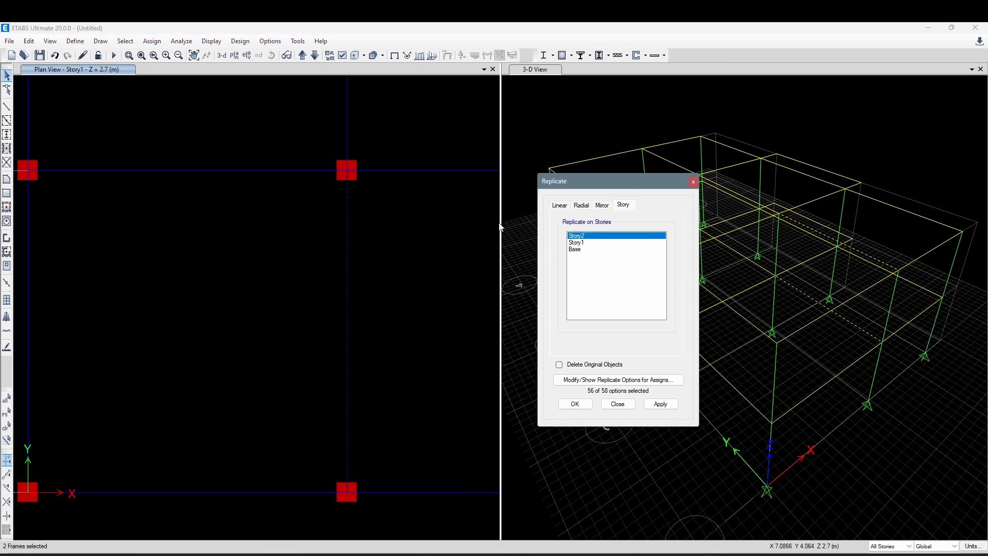
- Try a linear replication of the selected grid B beams with dx 1.13 m
click(562, 205)
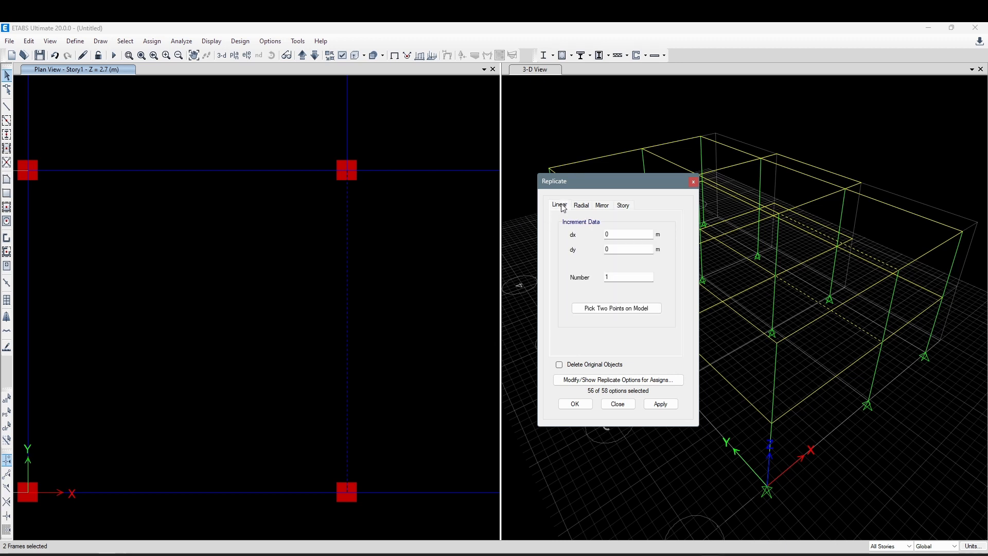
middle_drag(411, 288, 403, 288)
drag(374, 308, 312, 289)
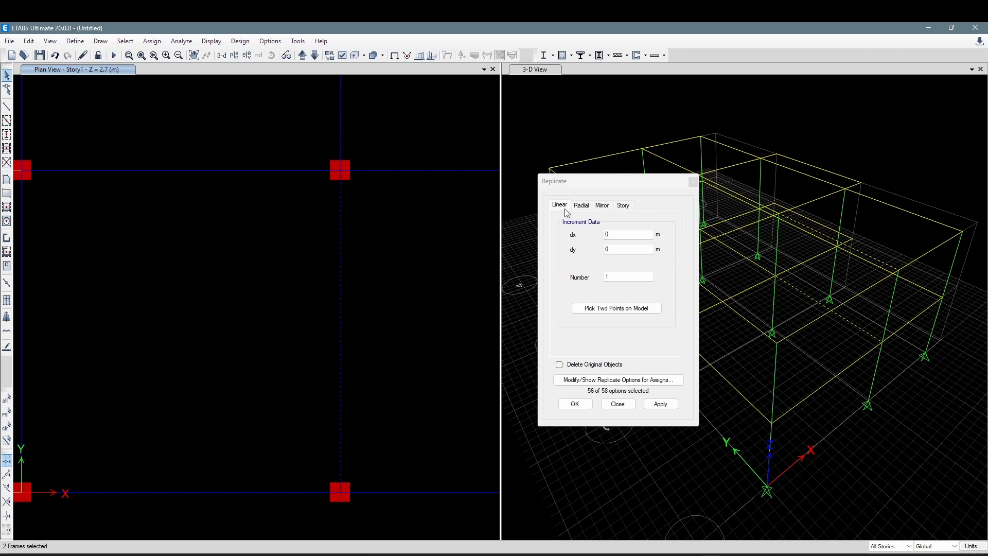
middle_drag(379, 310, 378, 318)
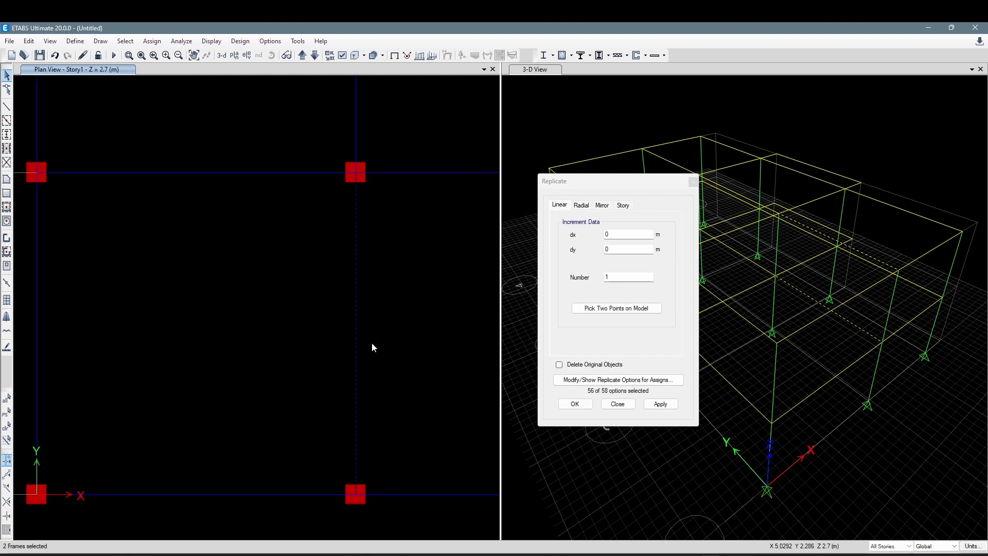
click(629, 235)
drag(629, 235, 587, 235)
text(1.13)
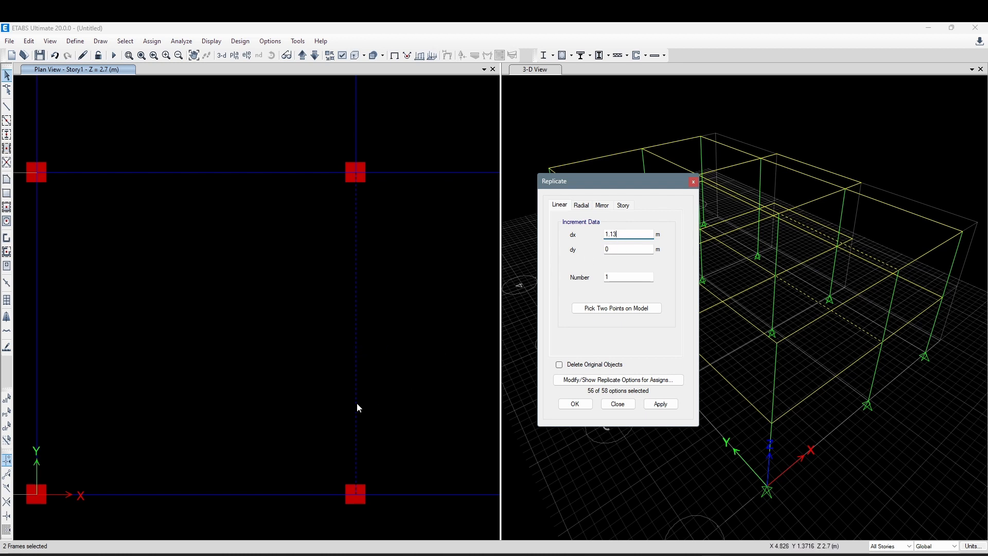
middle_drag(306, 428, 356, 374)
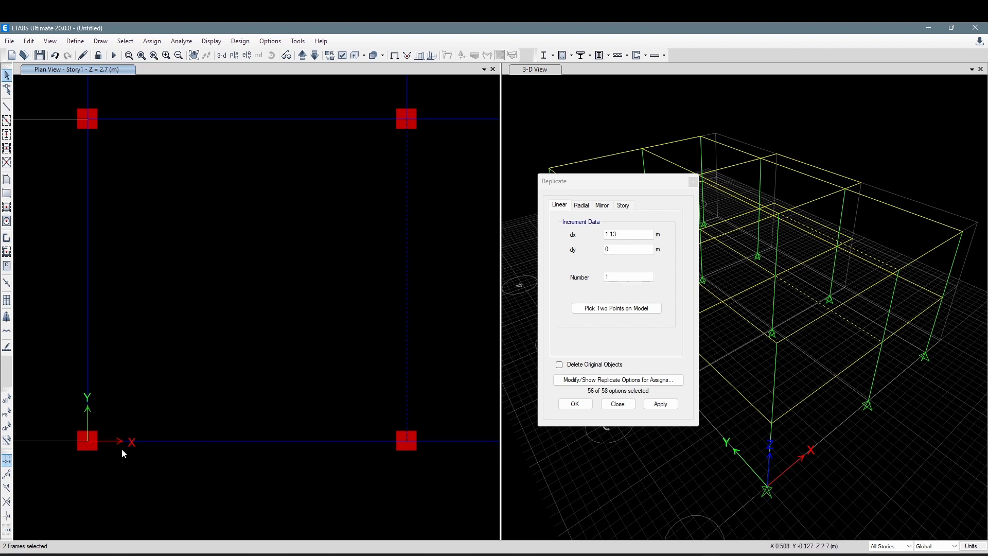
mouse_move(263, 427)
middle_down()
mouse_move(77, 458)
mouse_move(227, 415)
middle_up()
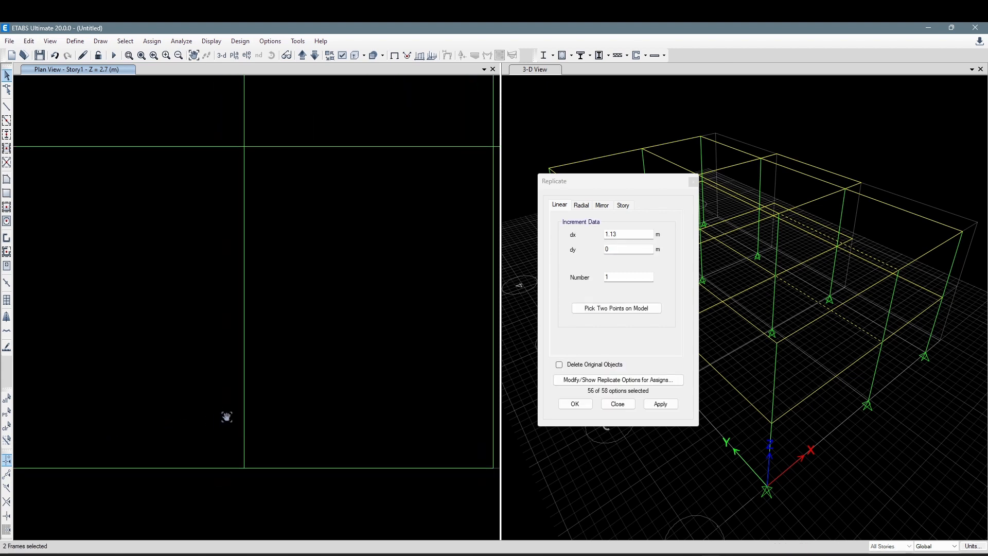
click(653, 407)
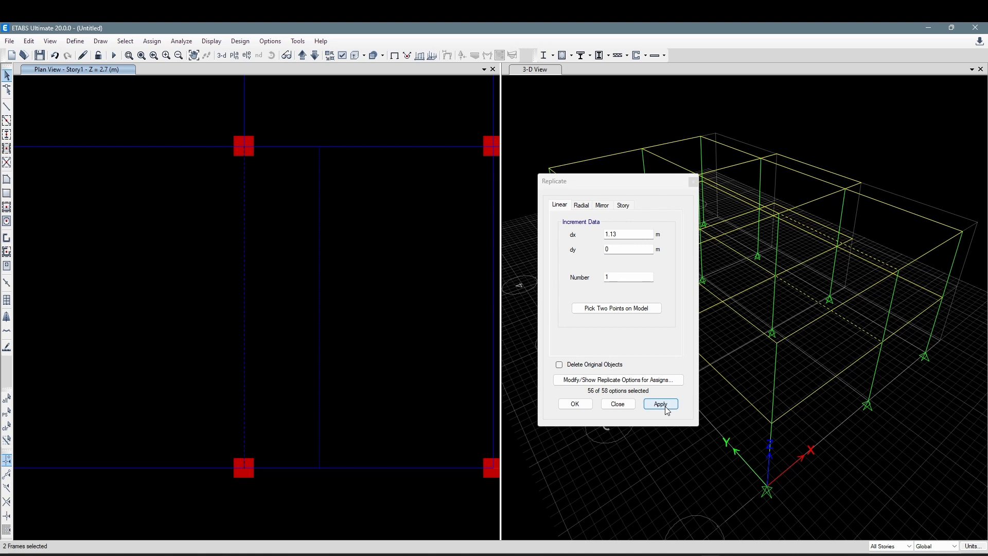
- Replicate the selected grid B beams linearly with dx -1.13 m and dy 0, and close the Replicate dialog
click(626, 237)
click(626, 238)
key(Left)
key(Left)
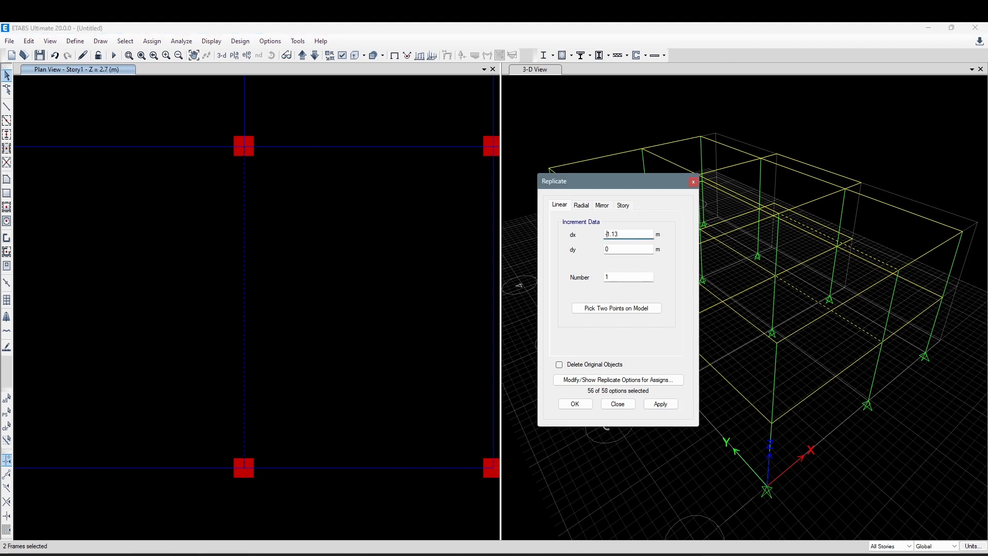
click(664, 407)
click(628, 249)
click(664, 407)
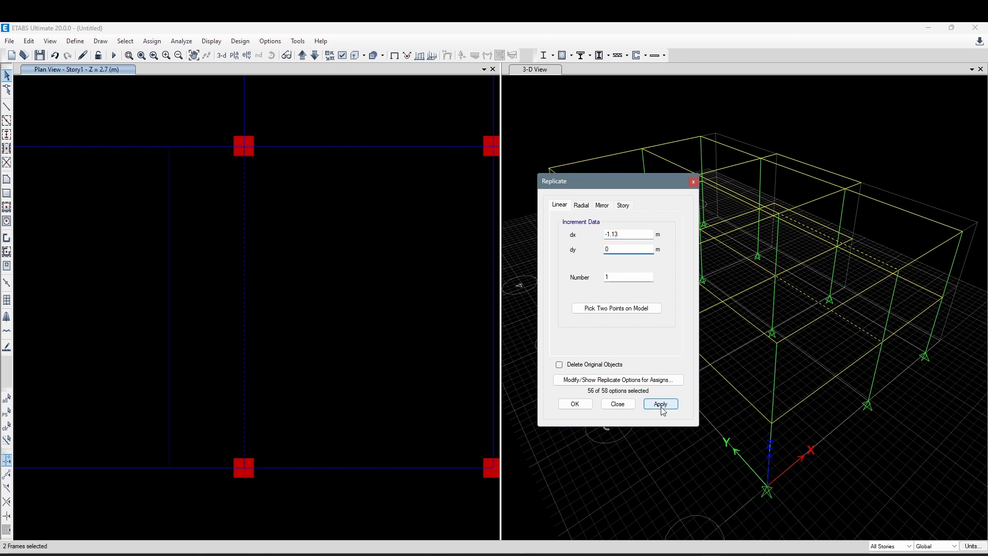
click(661, 404)
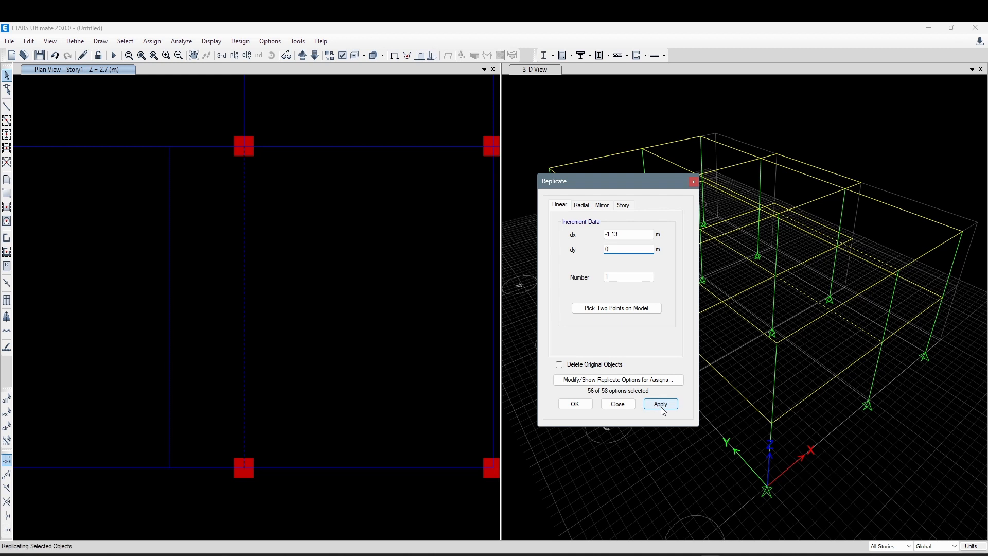
click(615, 405)
- Check the replicated beam between grids 1 and 2 on the Story2 and Story1 plans
scroll(368, 309, down, 3)
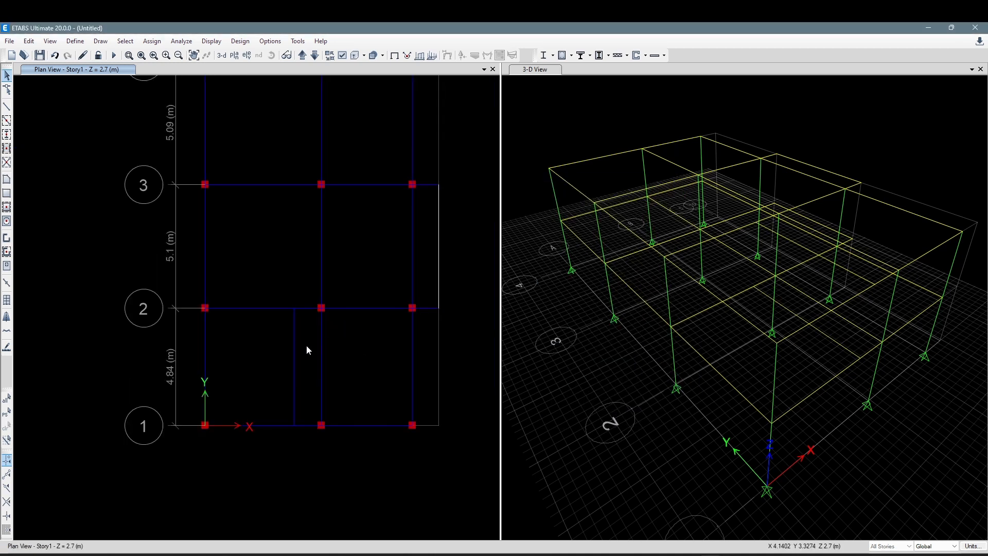
click(314, 55)
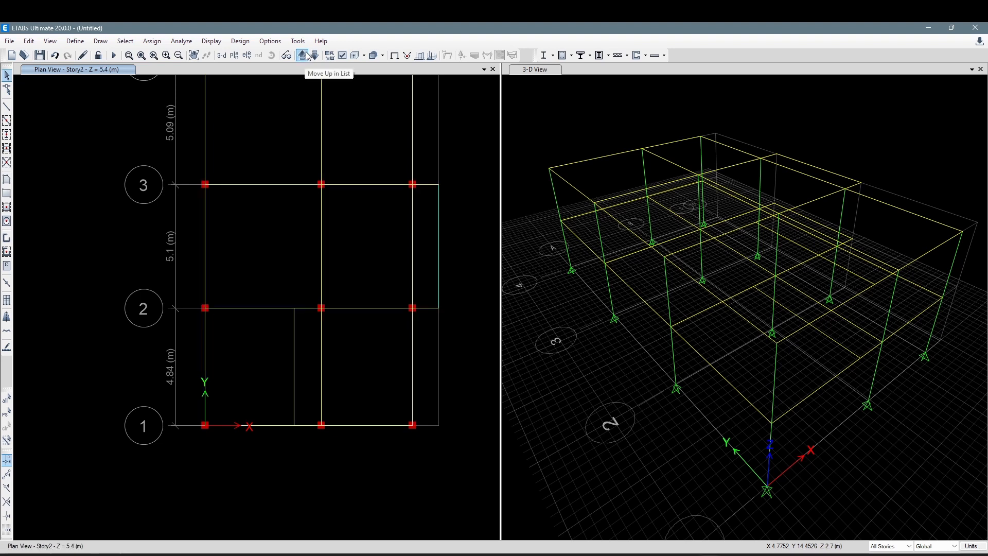
click(314, 55)
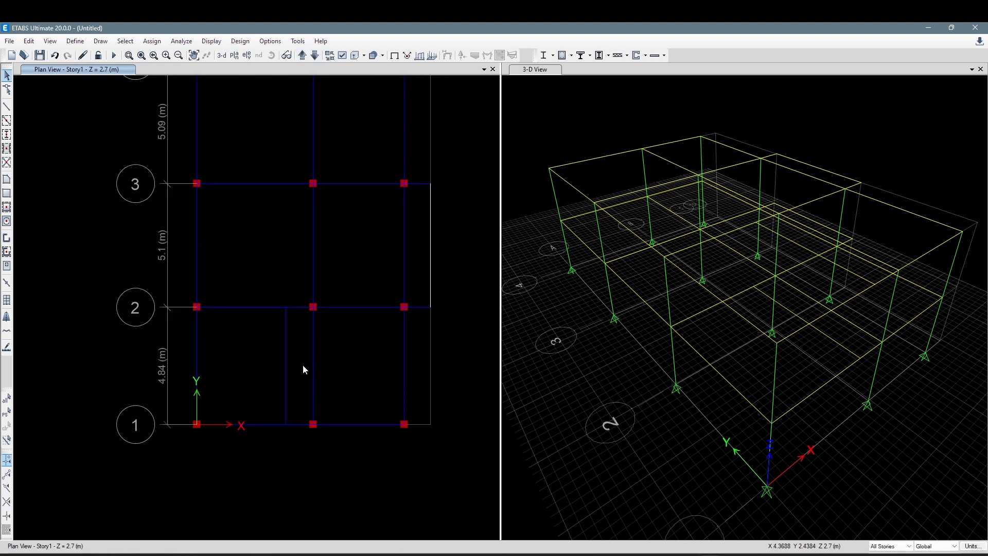
scroll(295, 363, up, 3)
middle_drag(295, 363, 303, 290)
click(354, 315)
click(279, 330)
key(Escape)
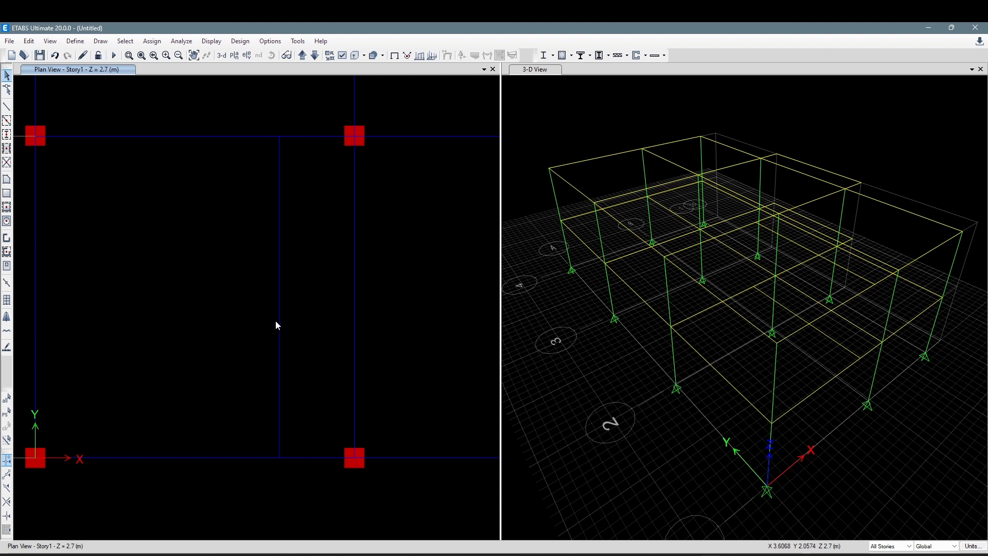
- Limit the editing scope to One Story and assign section VGT-20X40 to the replicated beam beside grid B on Story1
click(901, 546)
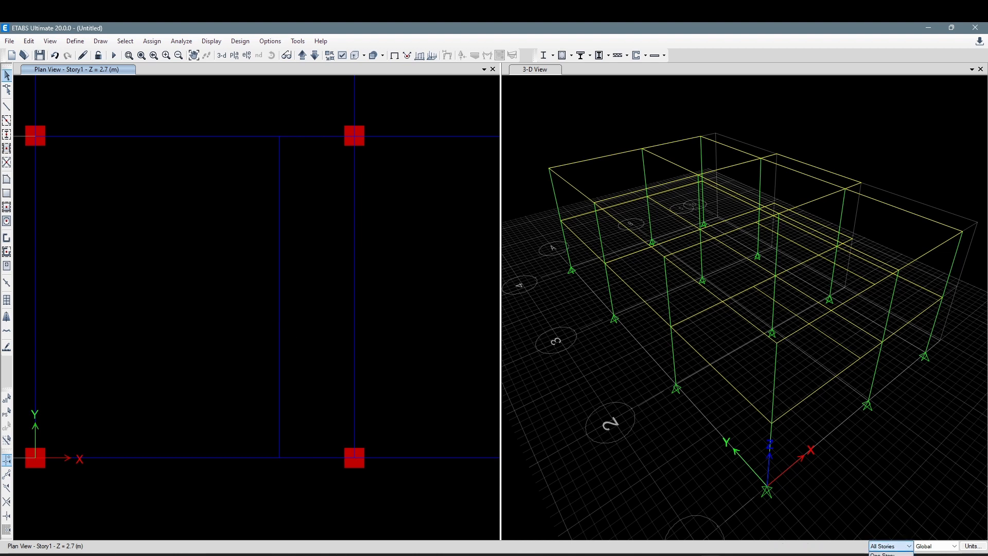
click(894, 553)
click(279, 332)
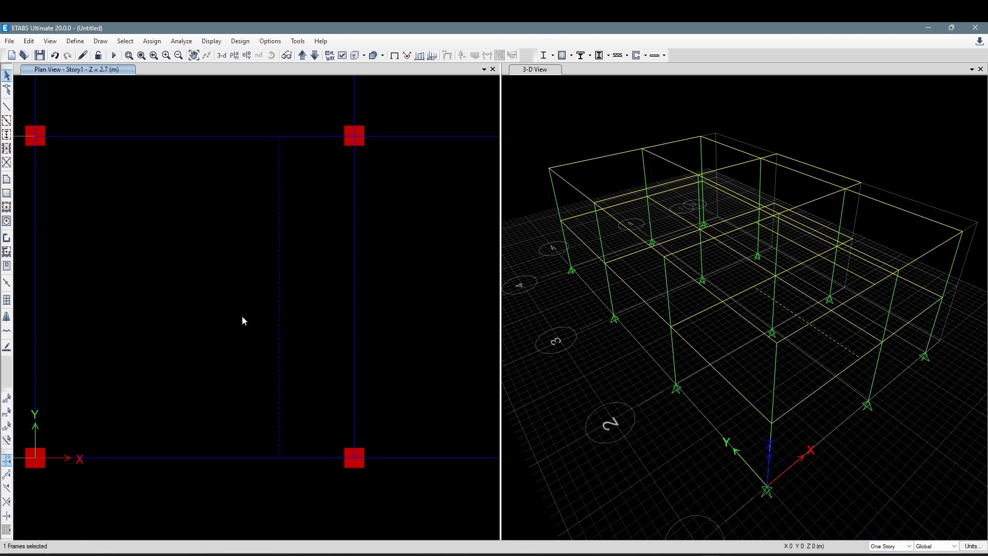
click(152, 43)
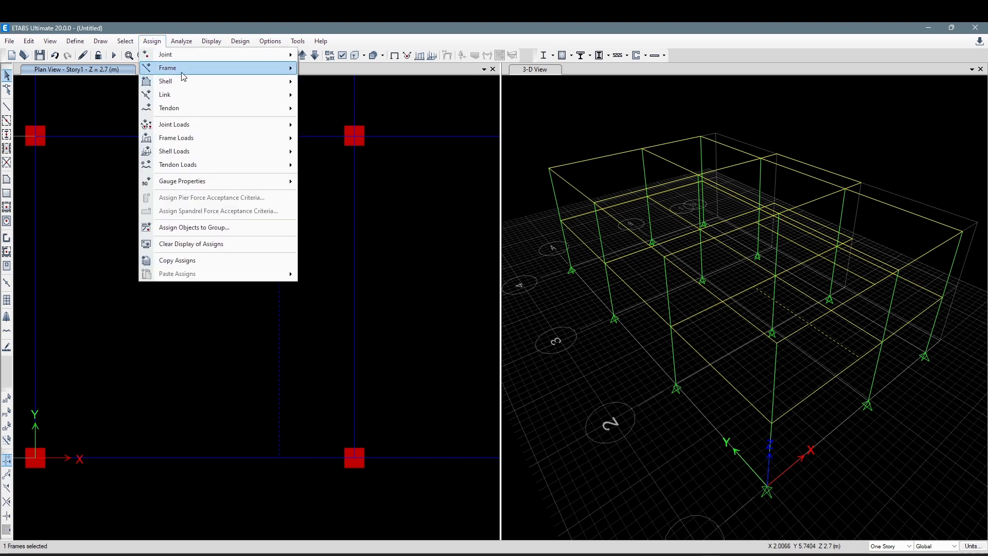
mouse_move(183, 72)
click(343, 69)
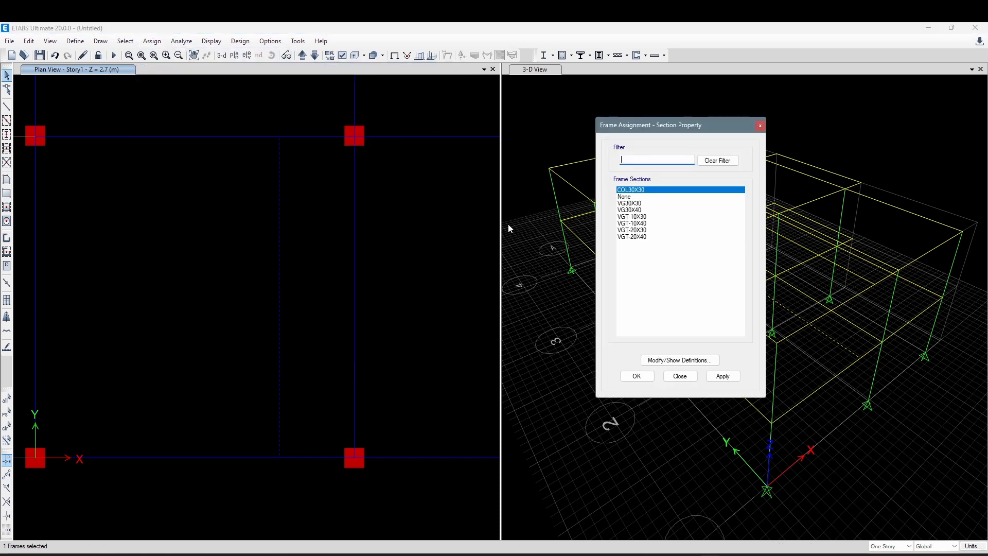
click(645, 237)
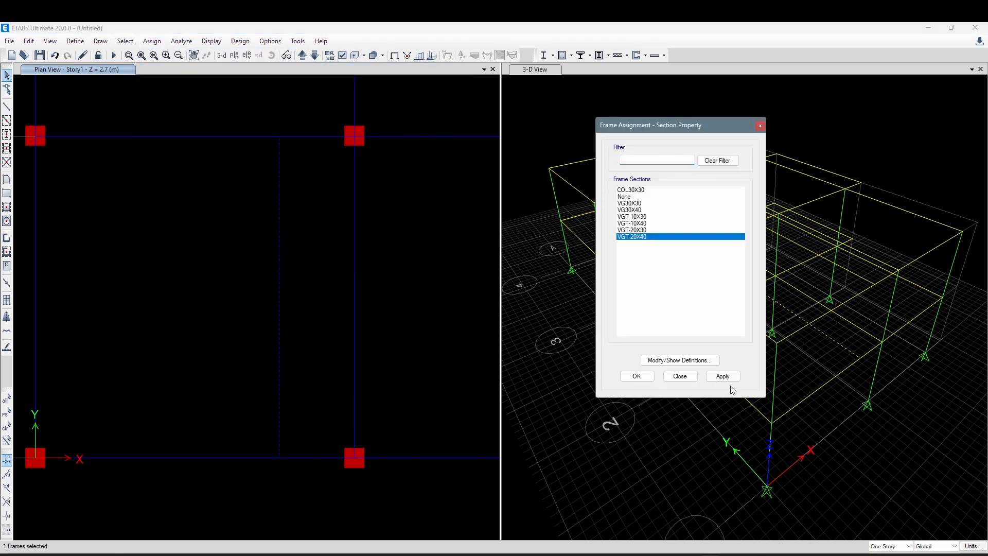
click(723, 377)
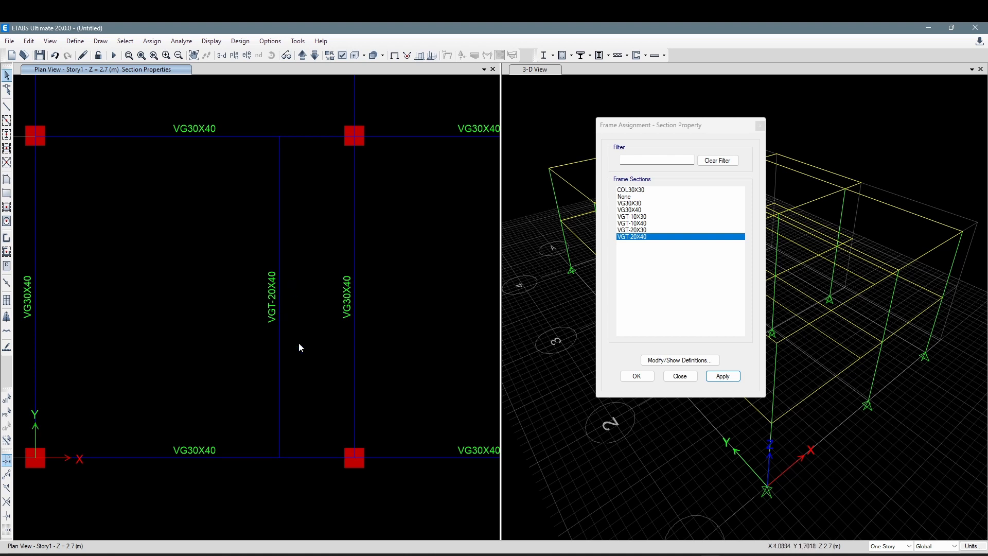
- Assign section VGT-20X30 to the replicated beam on Story2, return to the Story1 plan and close the section assignment dialog
click(302, 55)
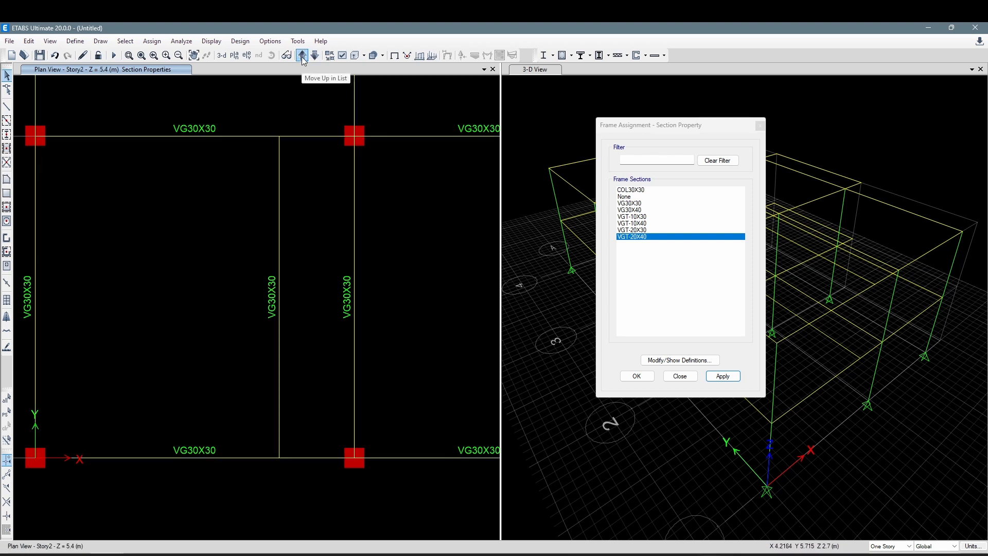
click(280, 318)
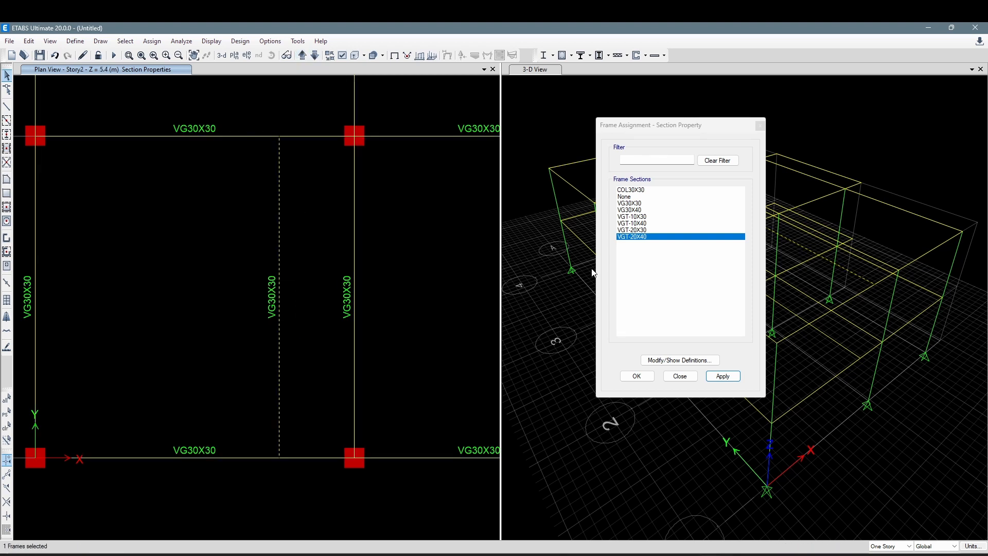
click(650, 230)
click(722, 376)
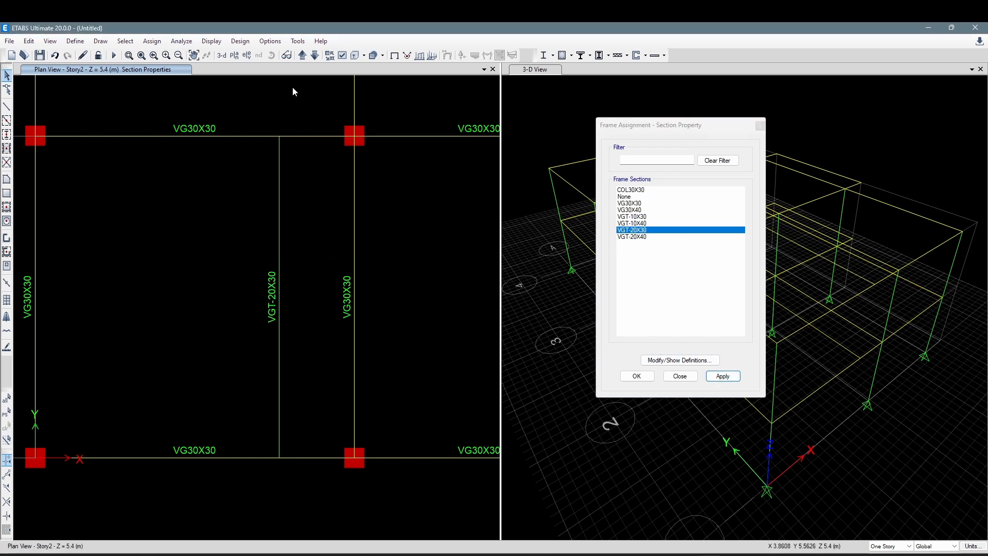
click(314, 55)
click(636, 377)
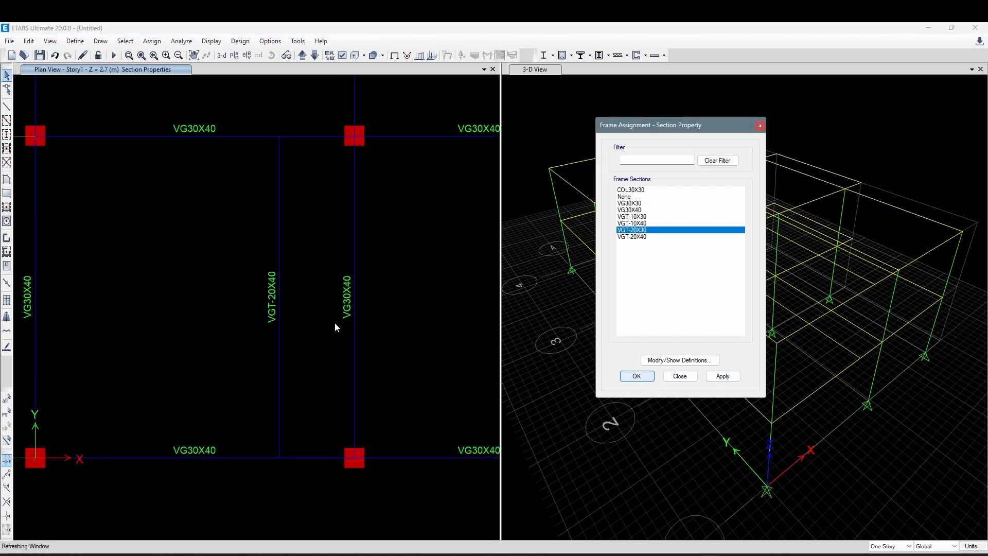
- Set the display color of the VGT-20X40 frame section to orange
click(75, 41)
mouse_move(98, 70)
click(268, 71)
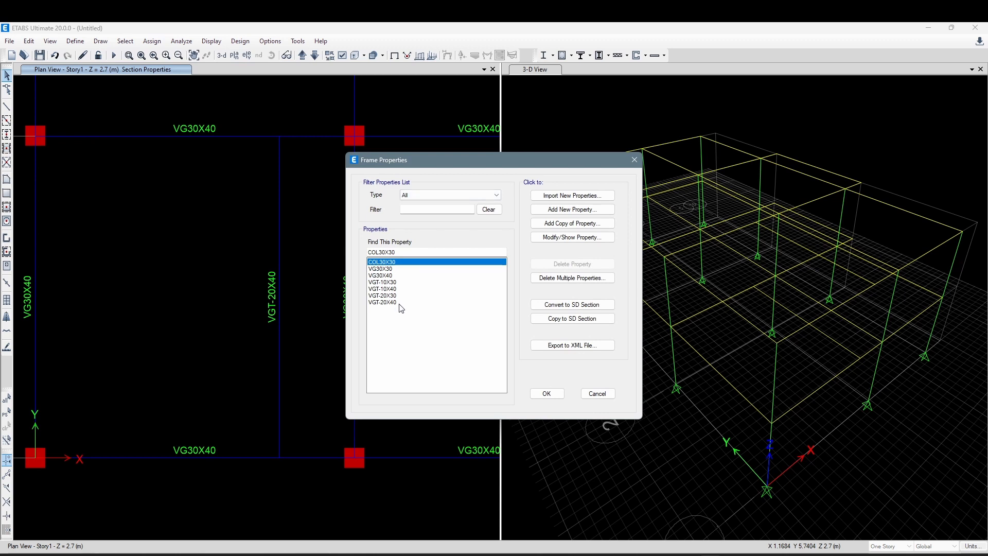
click(400, 304)
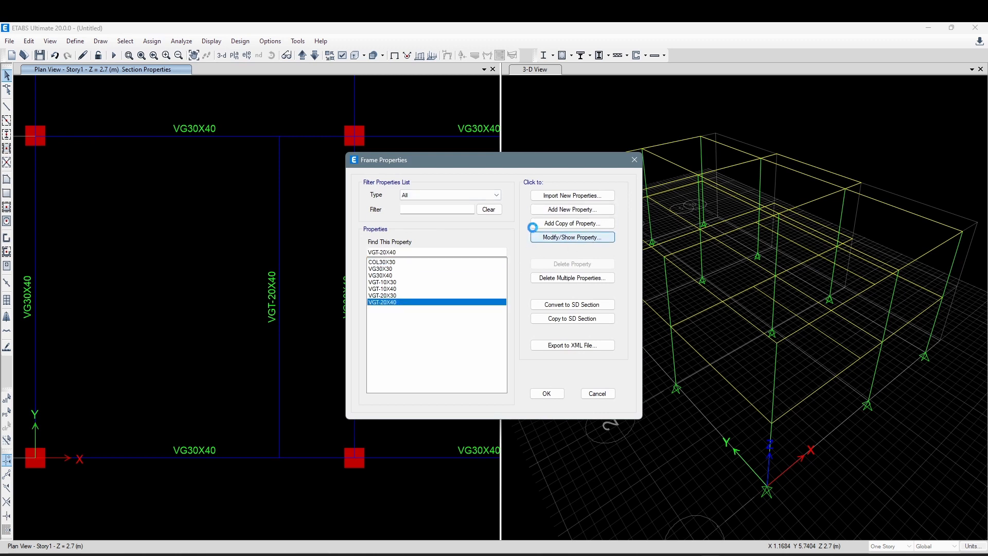
click(534, 235)
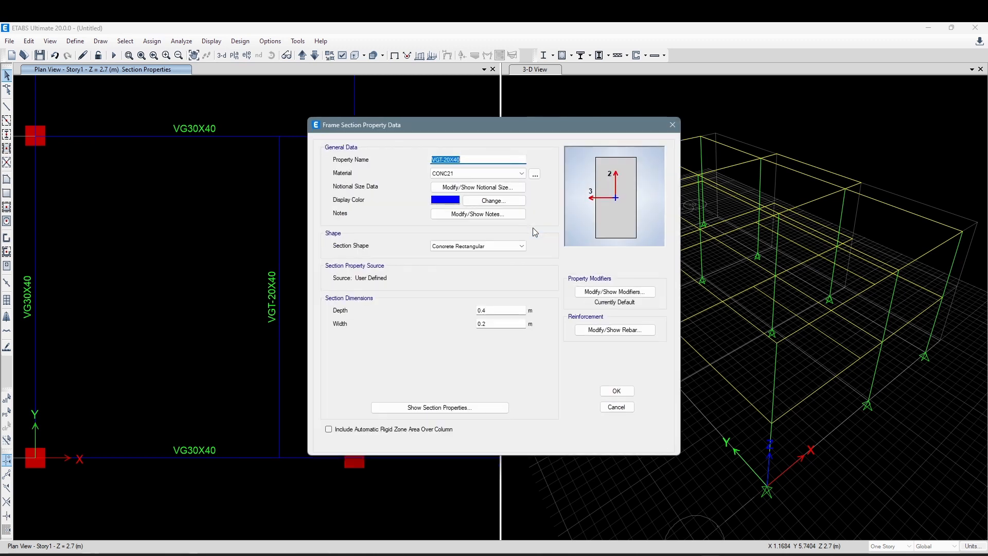
click(444, 201)
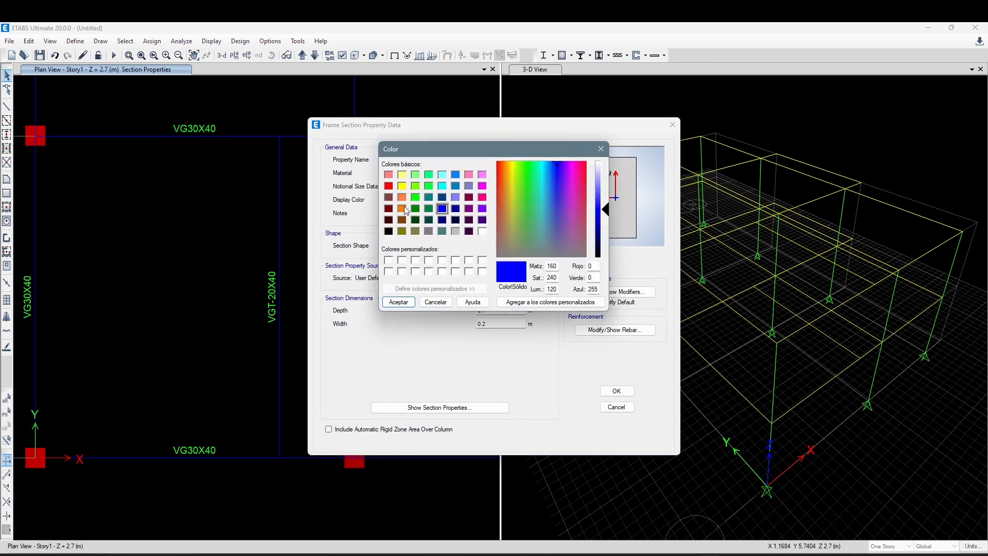
click(405, 208)
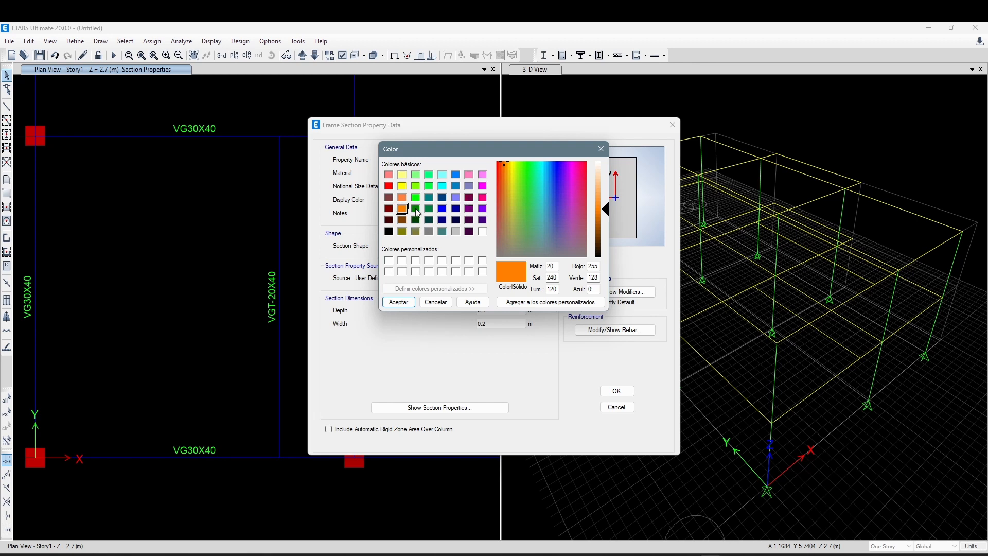
click(399, 302)
click(617, 391)
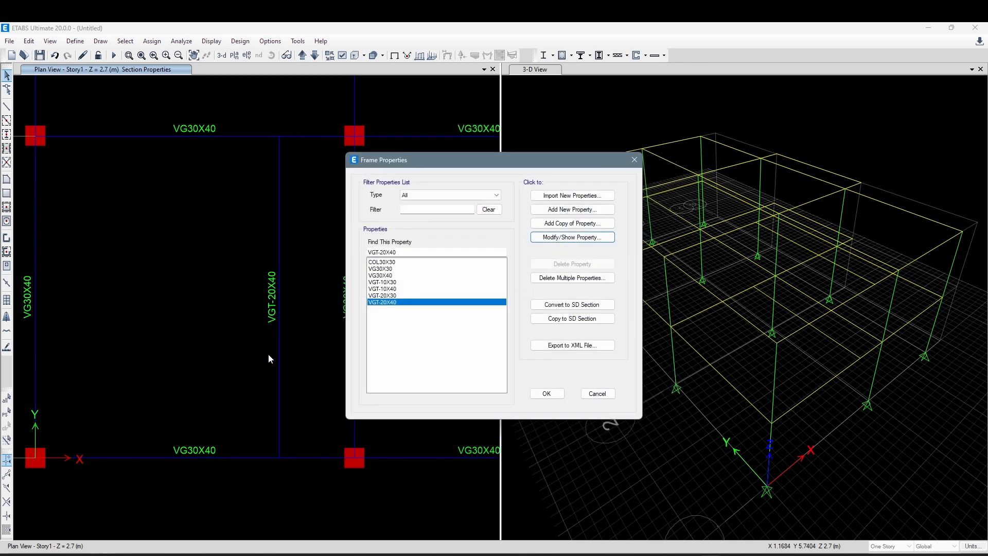
click(547, 394)
scroll(295, 322, down, 3)
scroll(300, 328, up, 3)
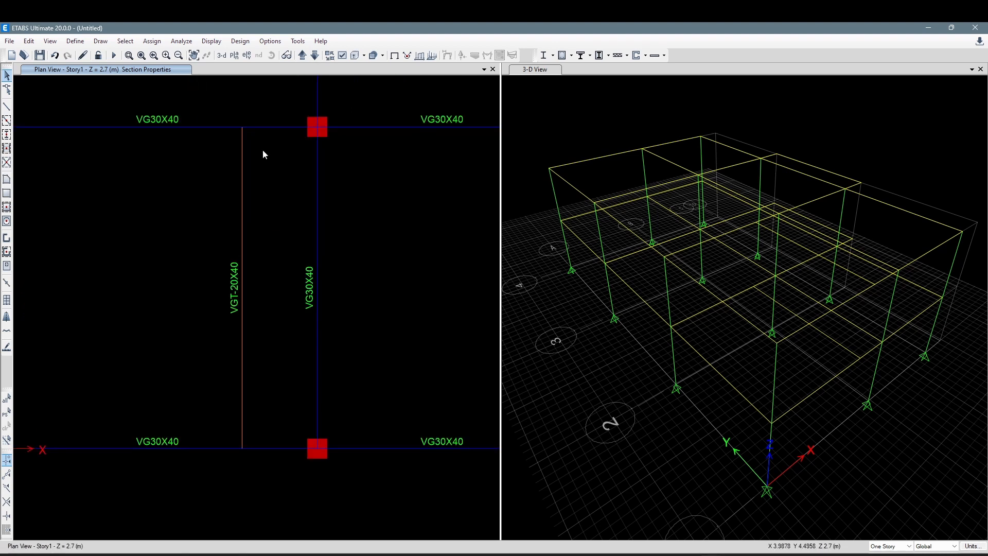
scroll(279, 275, down, 3)
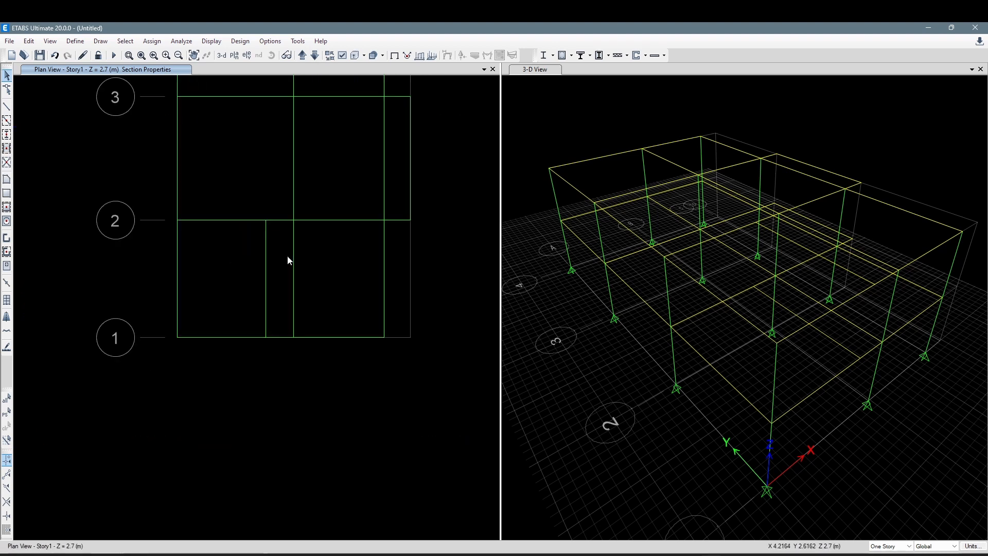
middle_drag(296, 170, 290, 335)
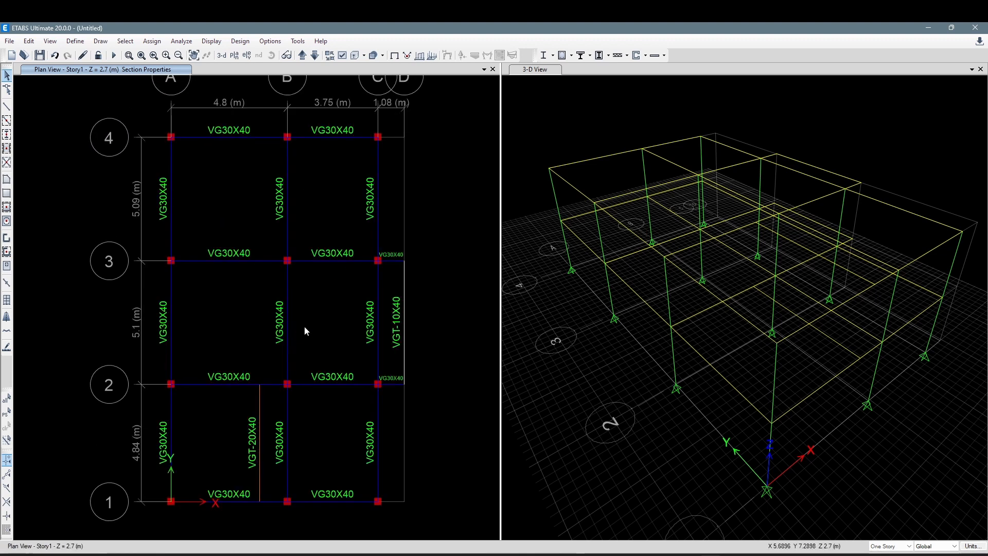
middle_drag(322, 291, 319, 282)
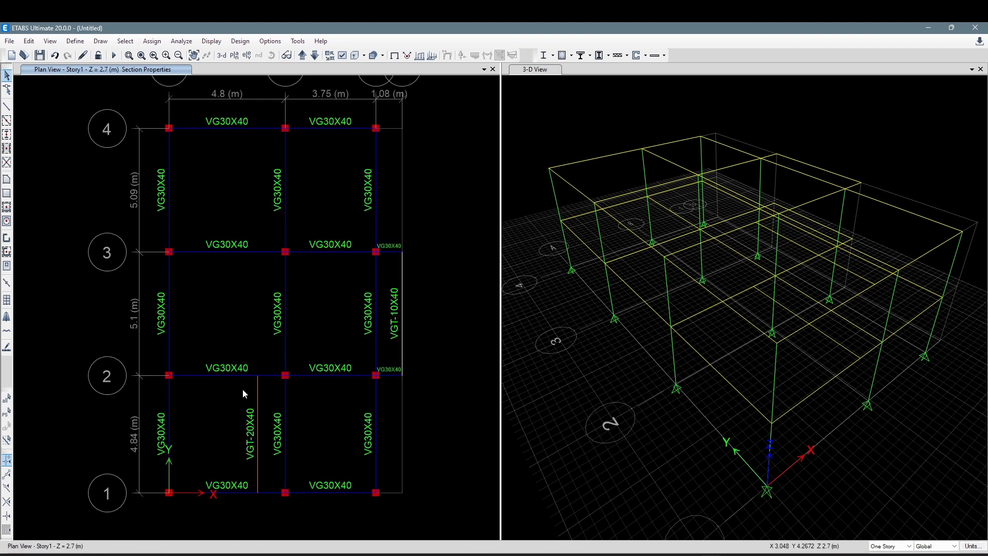
middle_drag(230, 393, 239, 369)
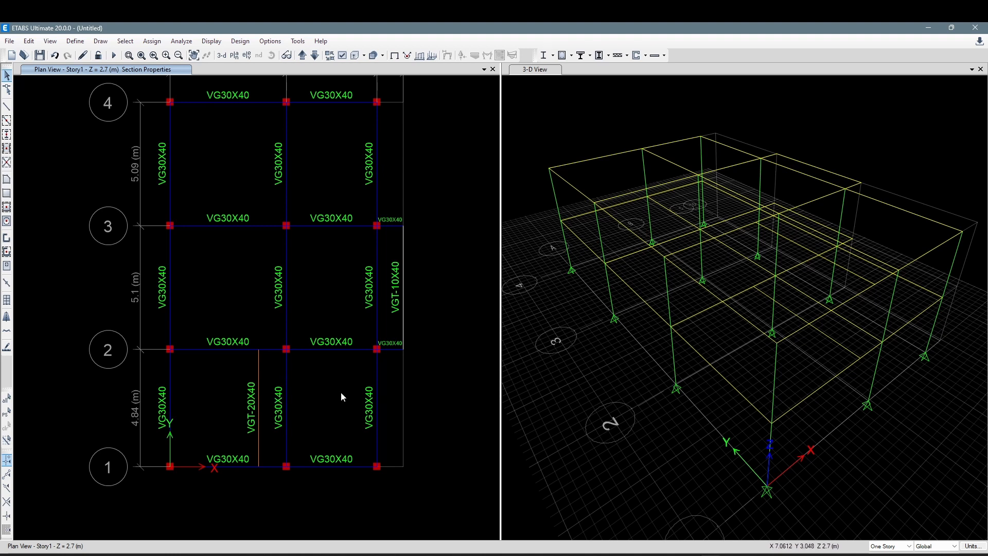
- Turn off the frame section labels on the Story1 plan
middle_drag(353, 279, 340, 303)
click(393, 57)
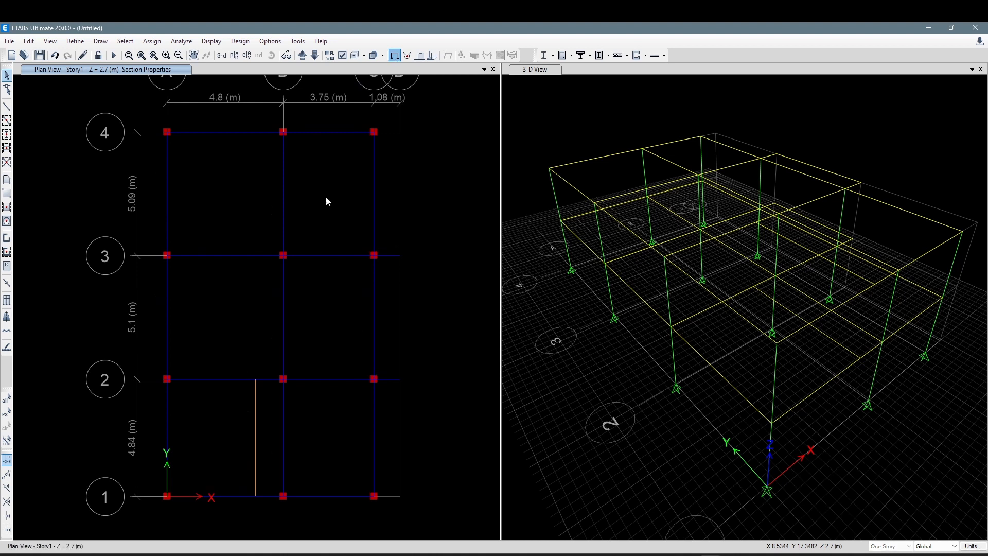
middle_drag(337, 212, 312, 236)
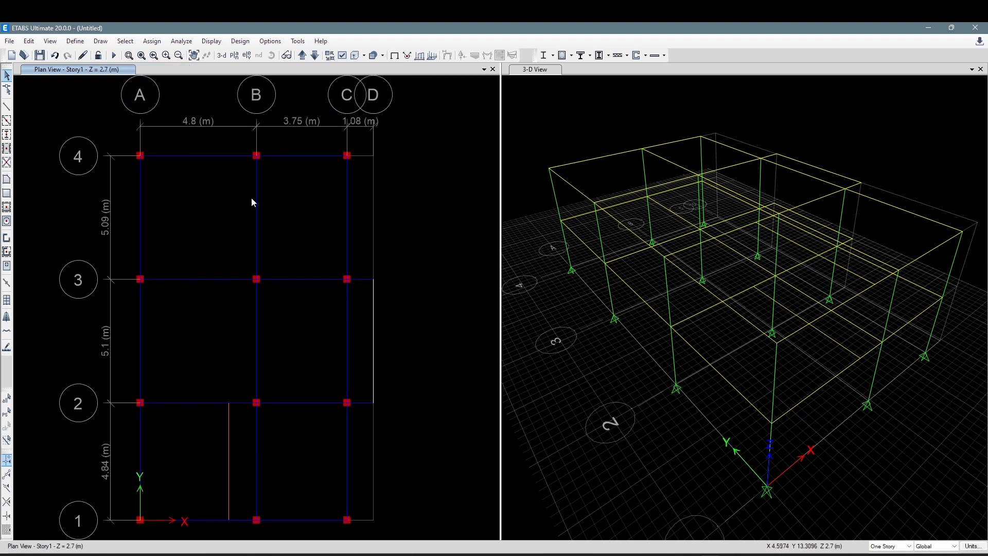
- Compare the beam layouts of the Story2 and Story1 plans and return to the Story1 plan
click(303, 55)
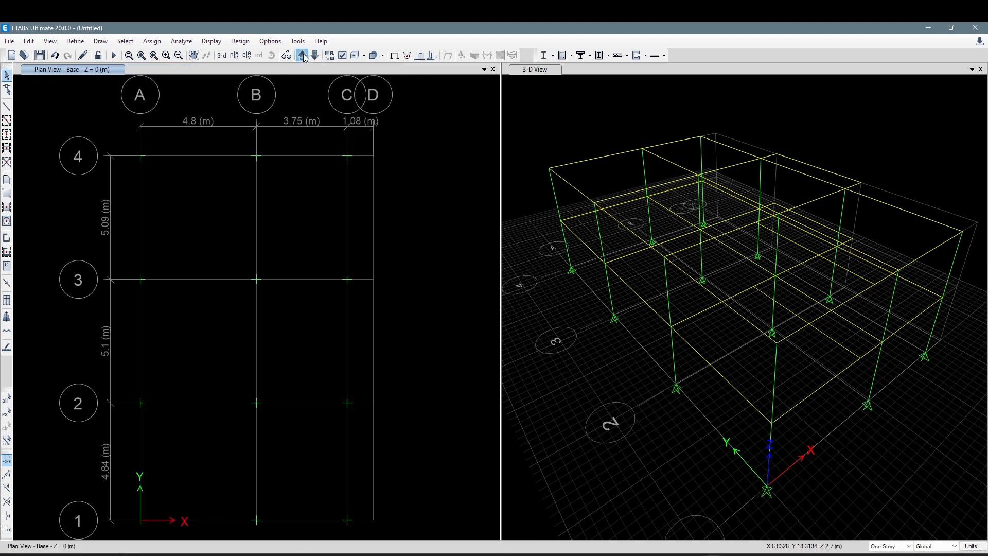
click(303, 55)
click(303, 55)
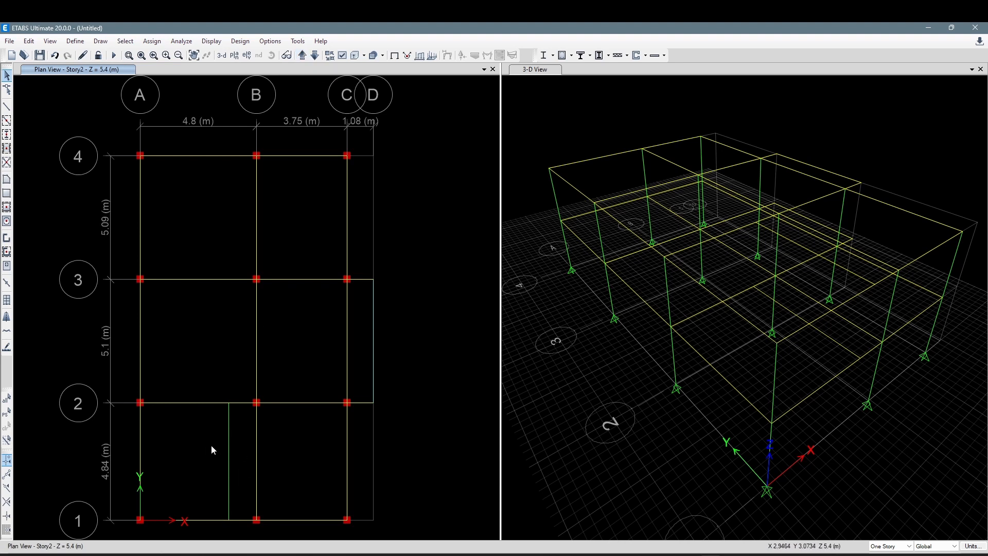
click(315, 55)
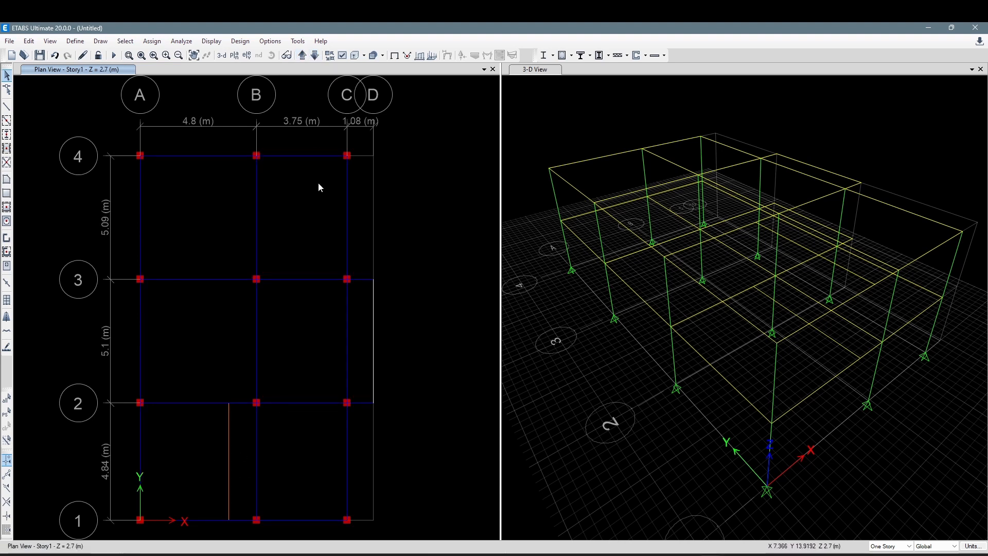
click(315, 57)
click(303, 56)
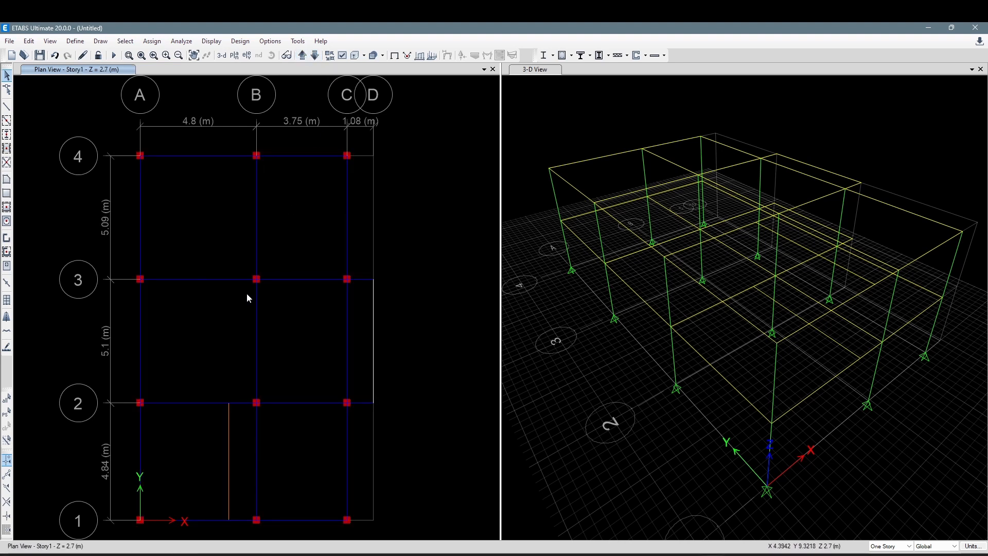
middle_drag(295, 303, 315, 302)
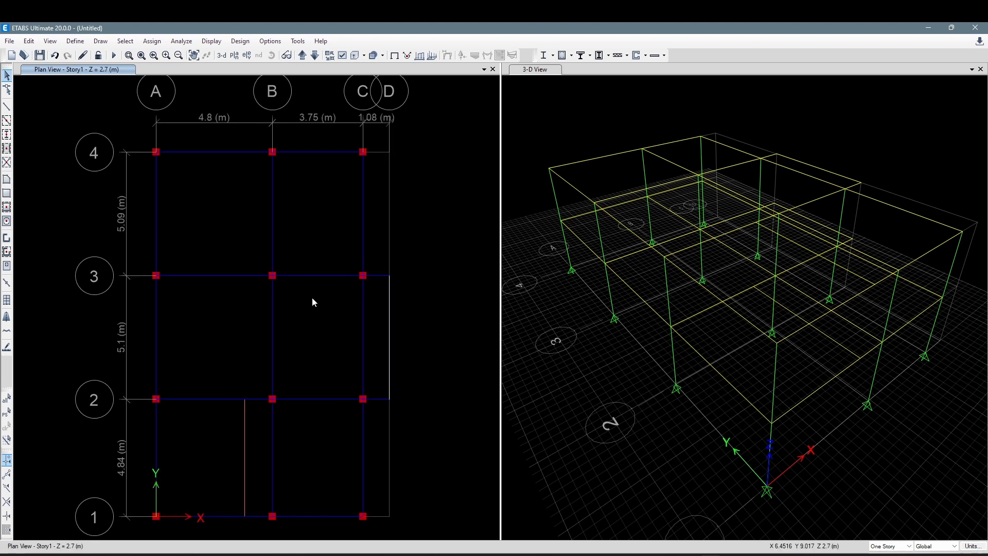
middle_drag(327, 259, 329, 258)
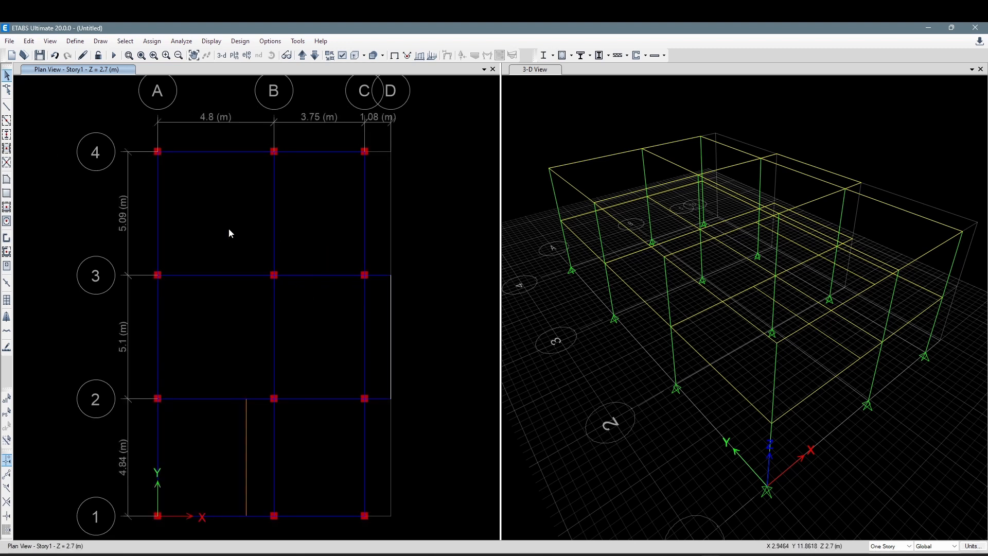
- Start the Quick Draw Secondary Beams command on the Story1 plan
middle_drag(153, 170, 146, 170)
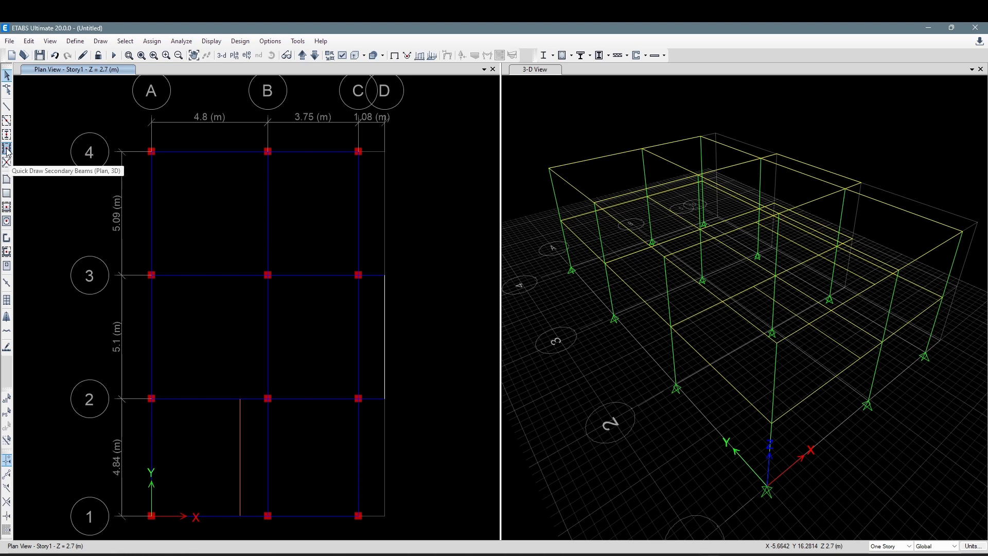
click(7, 149)
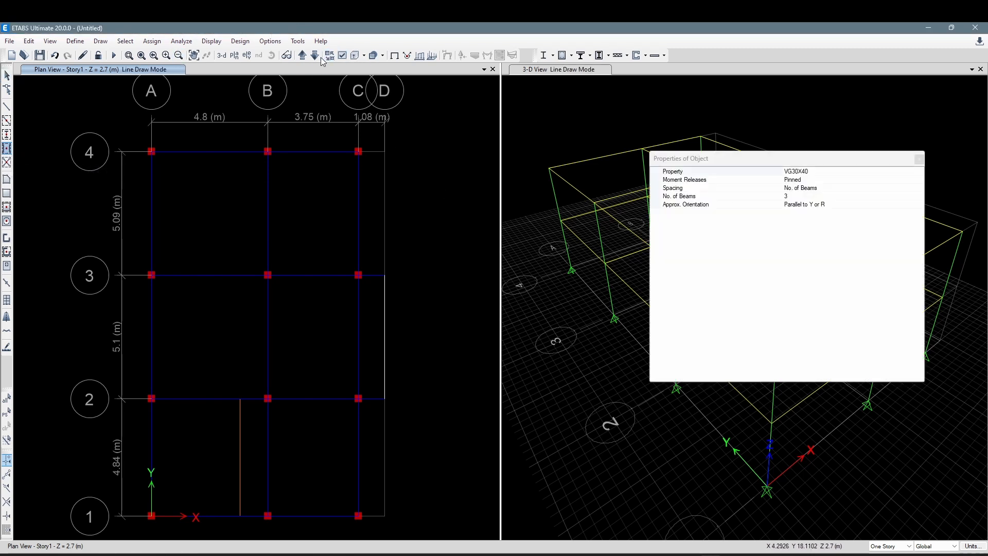
click(265, 326)
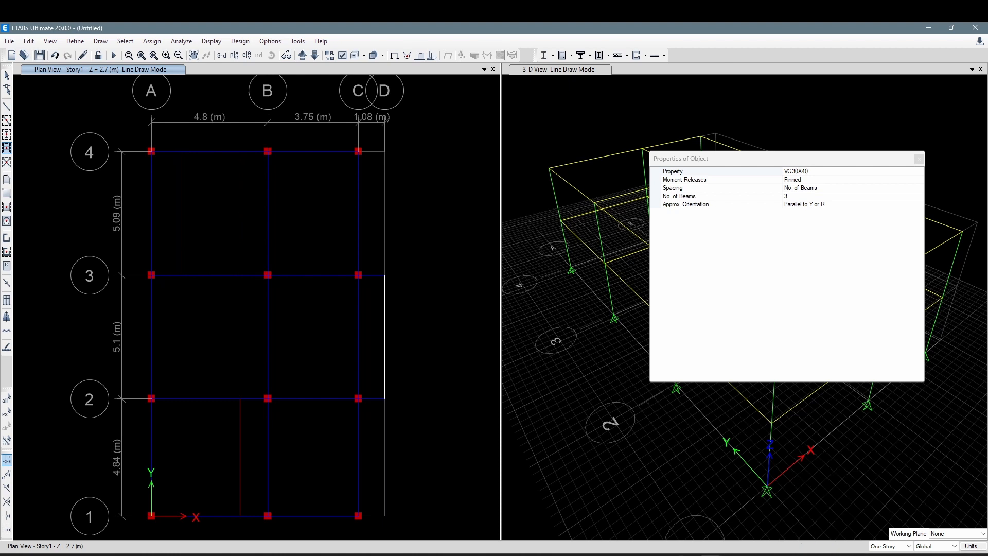
- Switch to the AutoCAD drawing and examine the VGT-1 (10X40) secondary beams between grids 3 and 4
mouse_move(689, 555)
click(611, 516)
scroll(476, 276, down, 4)
middle_drag(479, 274, 351, 382)
scroll(351, 382, down, 3)
scroll(327, 272, up, 5)
mouse_move(327, 271)
middle_down()
mouse_move(463, 298)
mouse_move(461, 289)
middle_up()
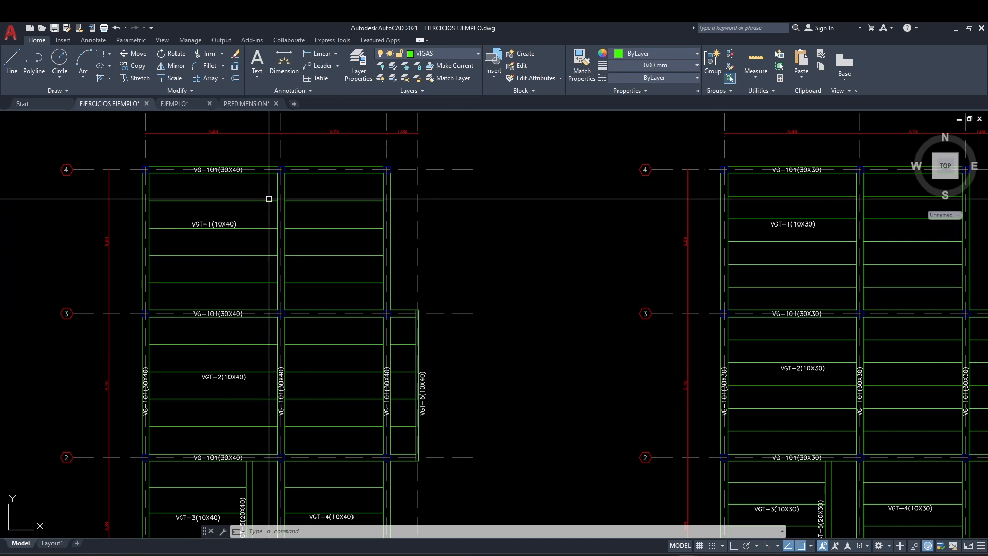
scroll(233, 231, up, 2)
scroll(285, 215, down, 2)
- Compare the 10X40 secondary beam layout with the VGT-1 (10X30) layout of the other floor plan, then return to ETABS
middle_drag(373, 277, 281, 295)
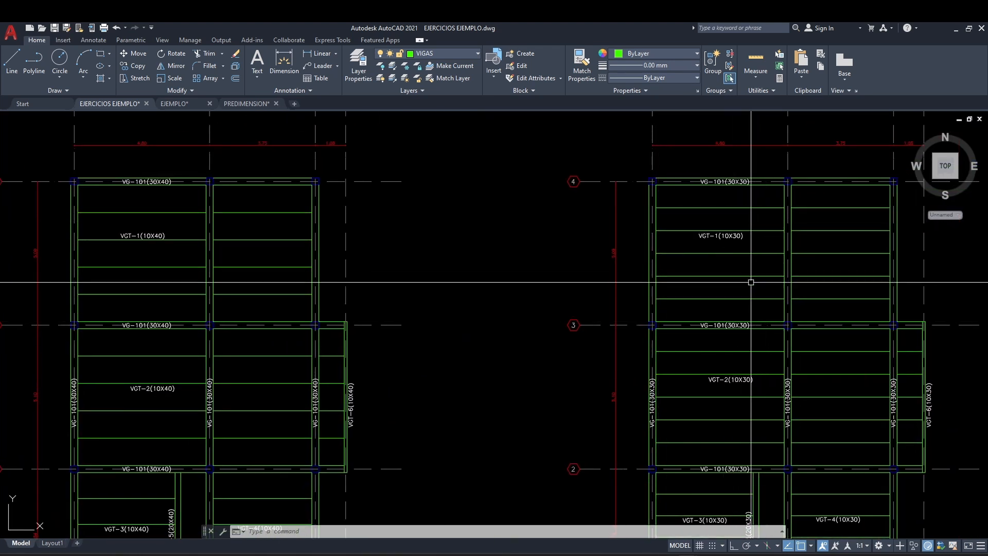
middle_drag(753, 287, 764, 290)
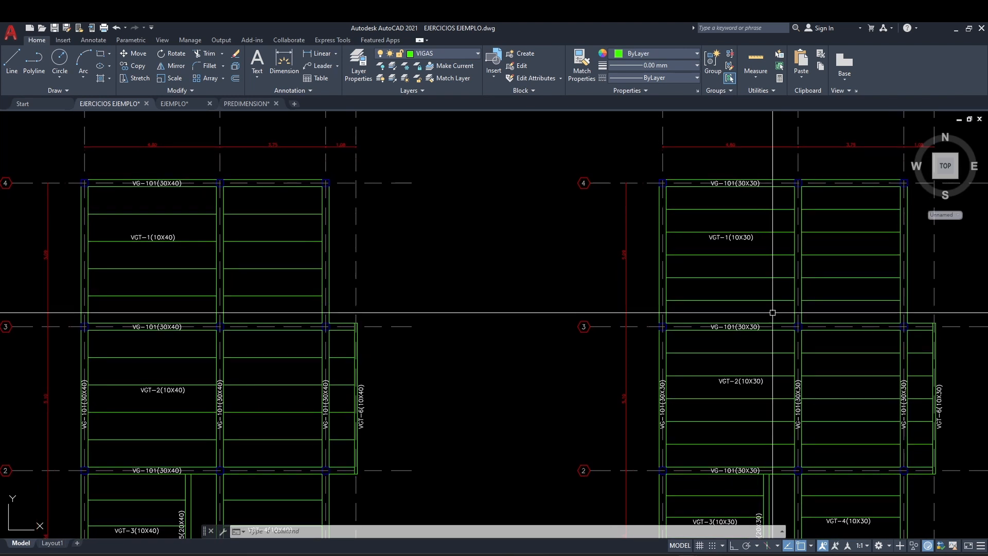
scroll(754, 237, up, 2)
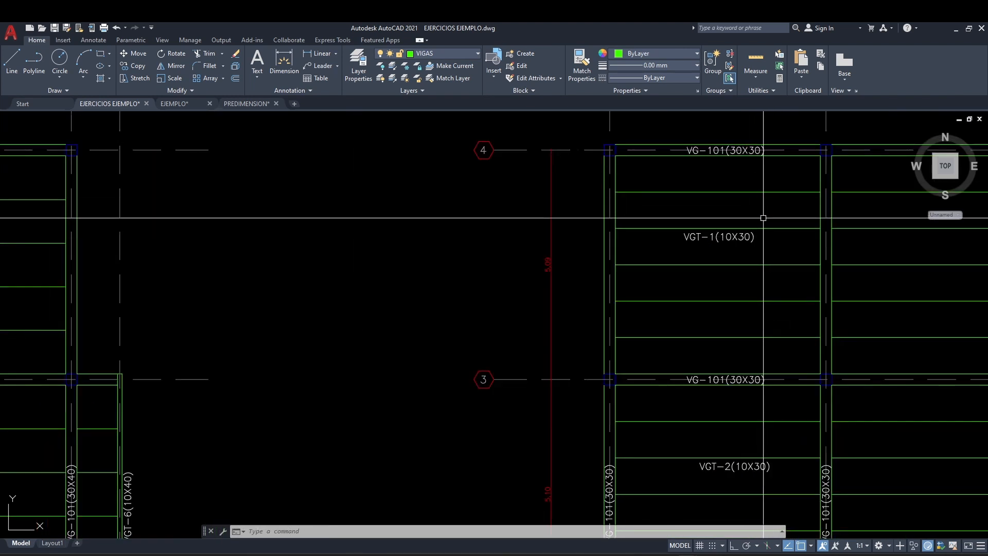
scroll(748, 256, down, 2)
middle_drag(748, 255, 755, 264)
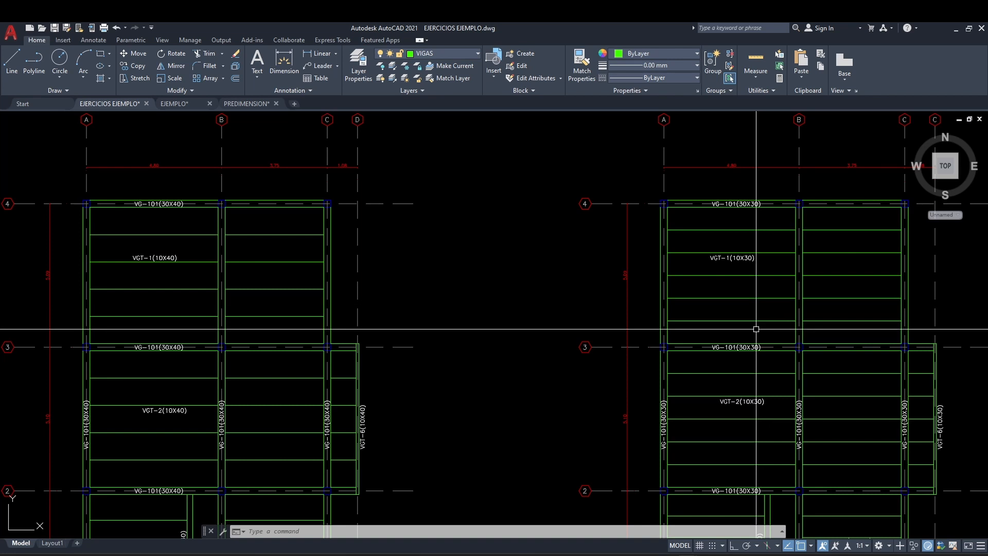
middle_drag(206, 283, 276, 278)
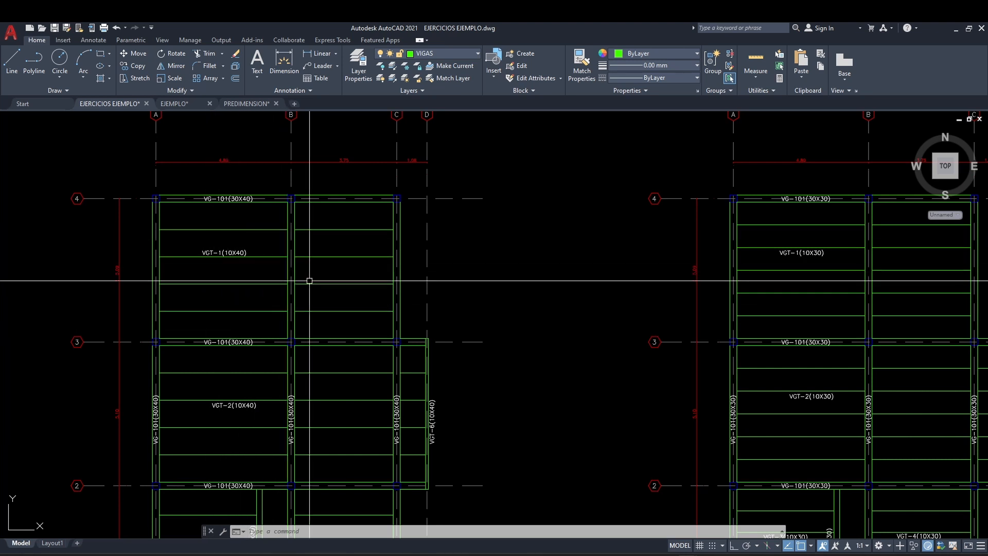
scroll(257, 272, down, 2)
scroll(585, 296, up, 2)
middle_drag(533, 303, 674, 310)
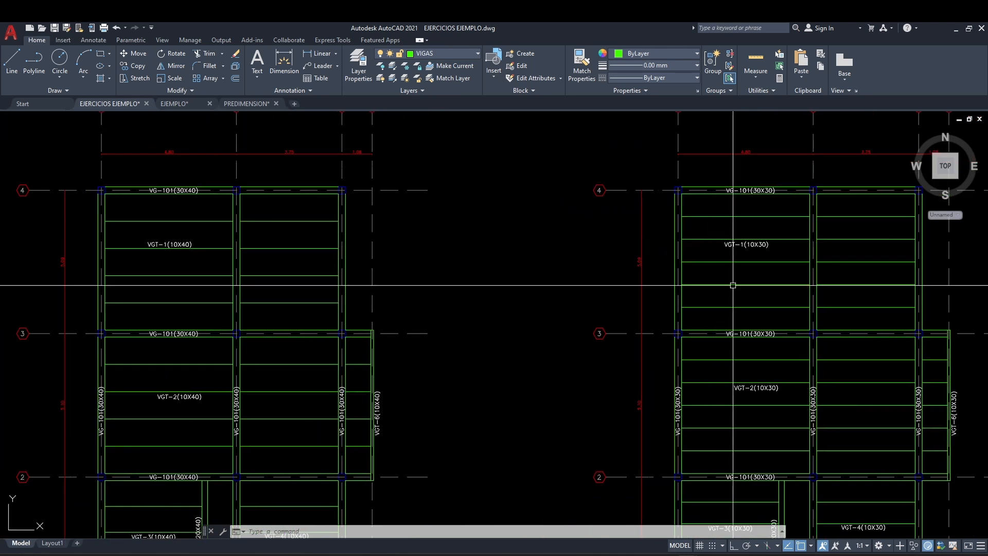
mouse_move(710, 553)
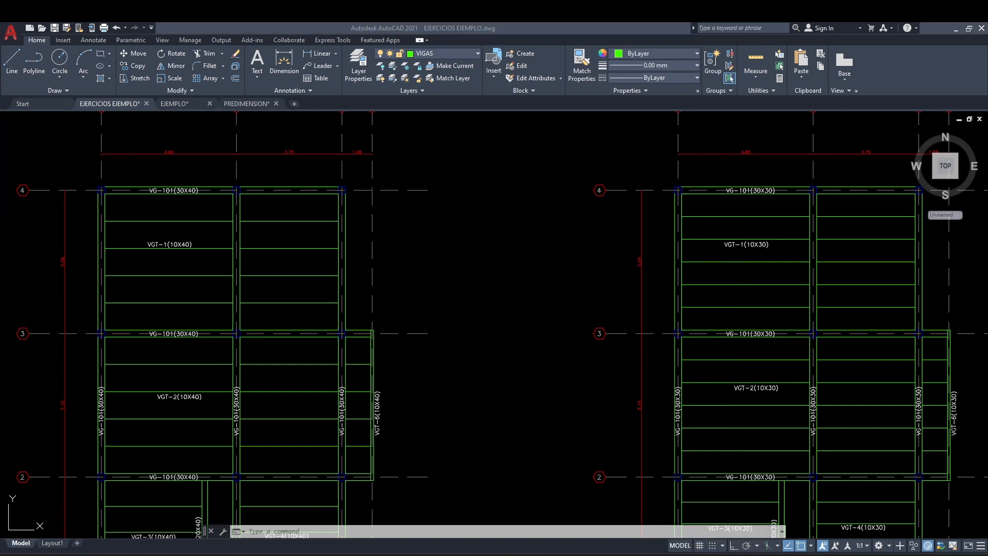
click(711, 515)
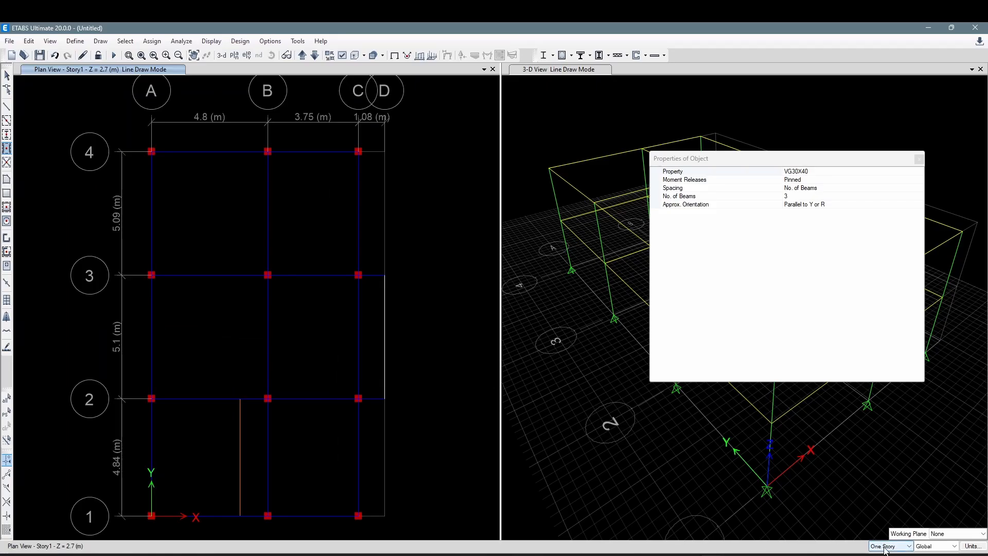
- Set the section property for the secondary beams to VGT-10X40
middle_drag(335, 243, 326, 241)
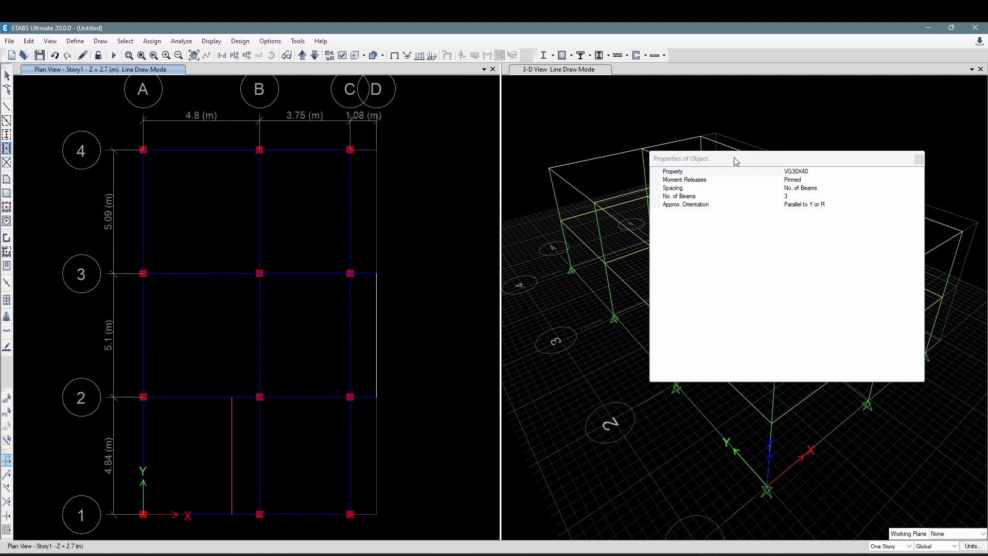
drag(735, 157, 627, 123)
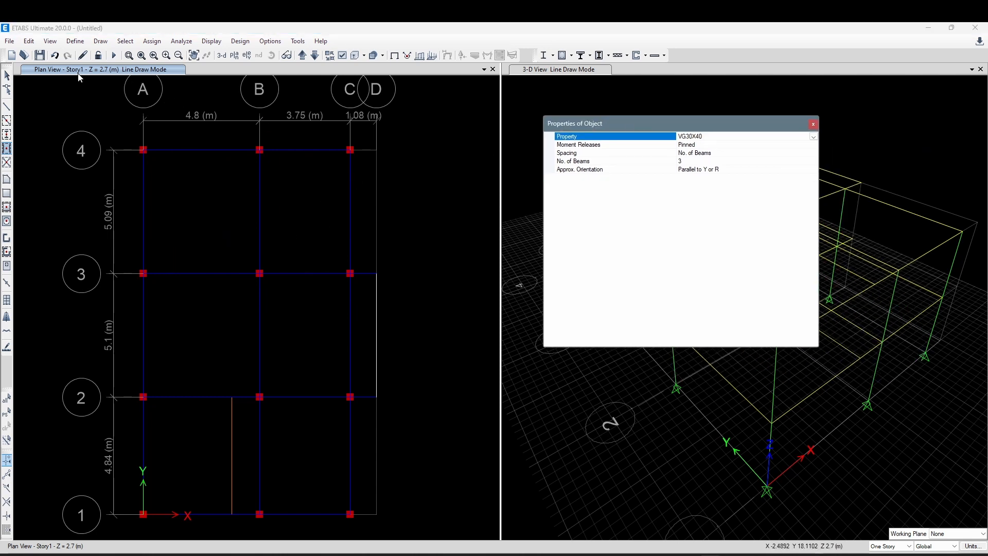
click(813, 137)
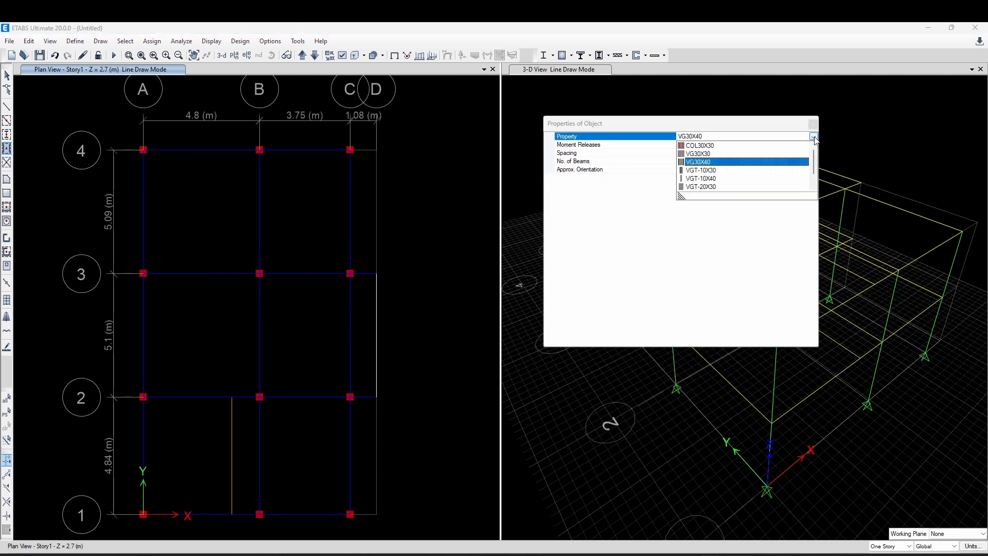
click(720, 179)
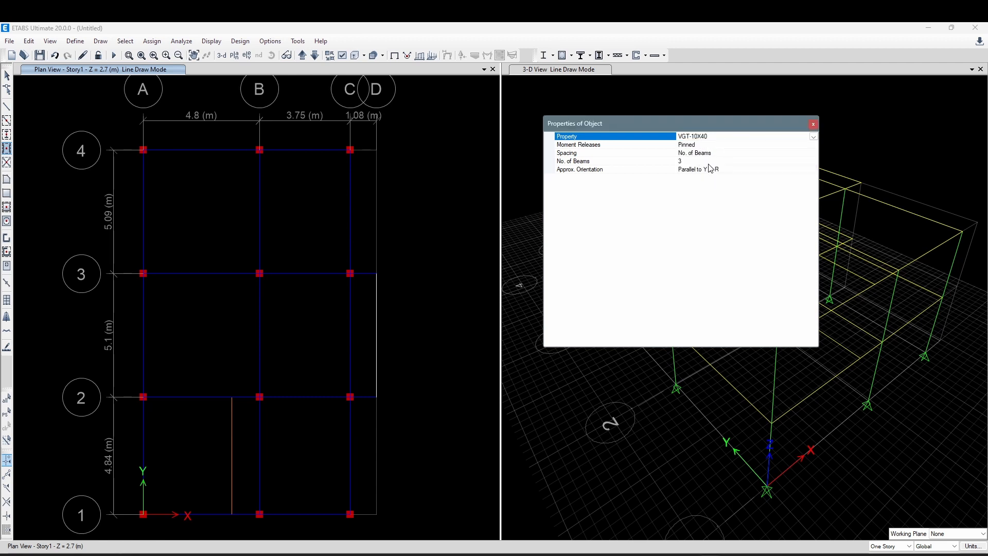
- Review the pinned releases and number-based spacing, and set the secondary beams' approximate orientation to Parallel to X or T
click(698, 144)
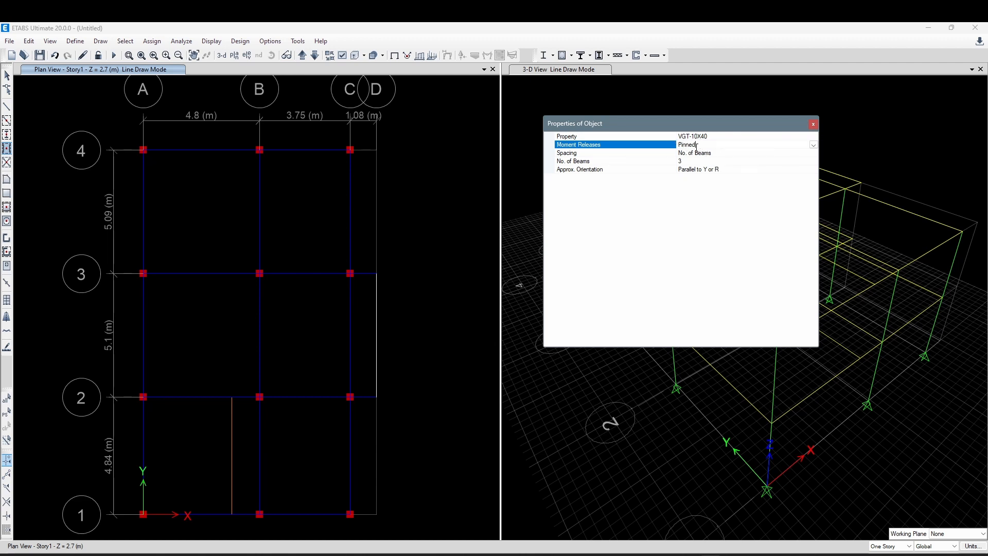
click(727, 153)
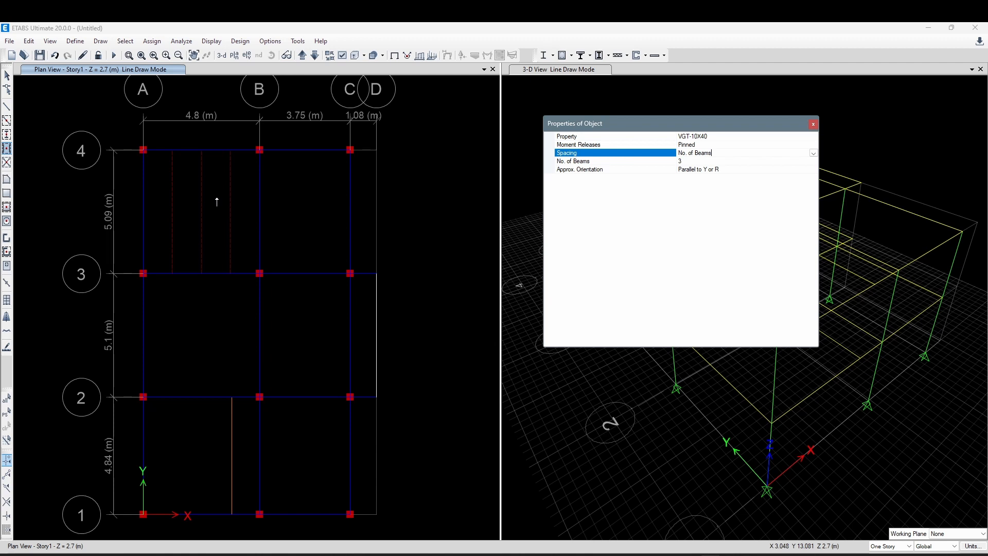
click(697, 162)
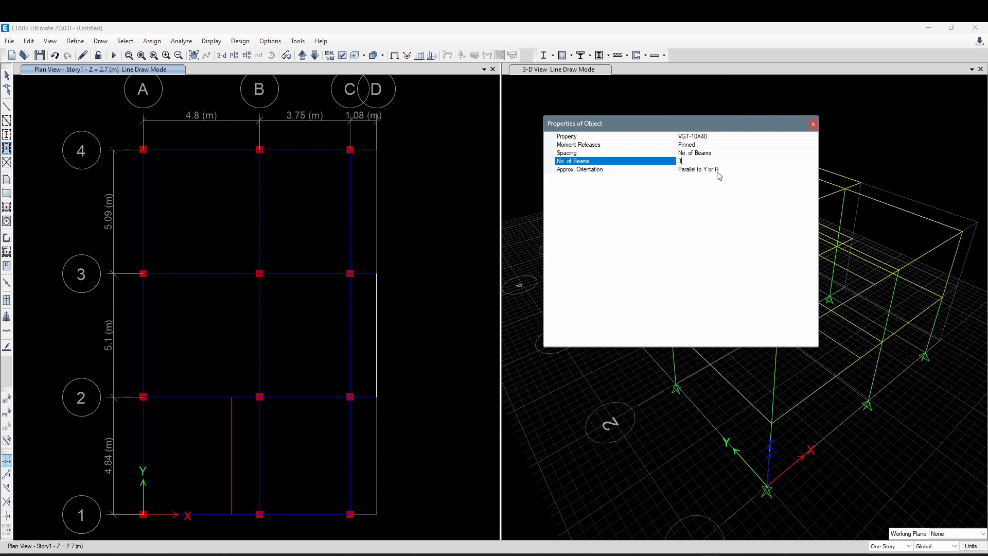
click(718, 170)
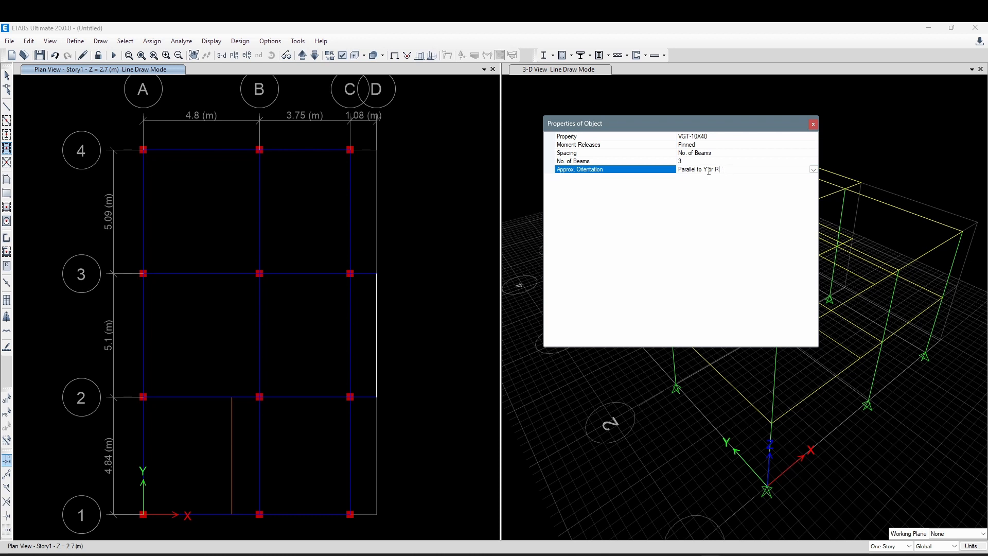
click(813, 170)
click(700, 184)
- Check the beam layout between grids 3 and 4 in the AutoCAD plan and set the number of secondary beams to 4 in ETABS
click(581, 502)
scroll(200, 304, up, 3)
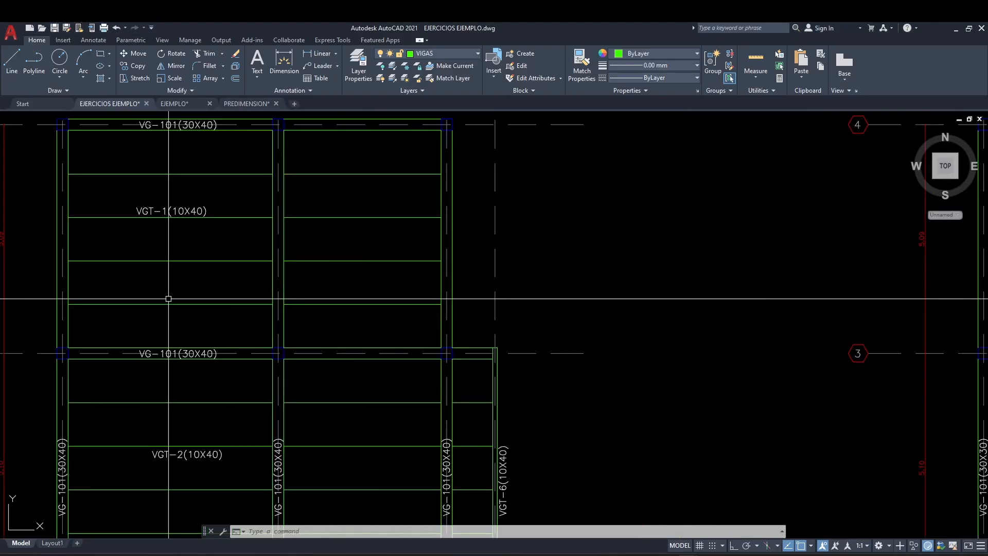
mouse_move(711, 554)
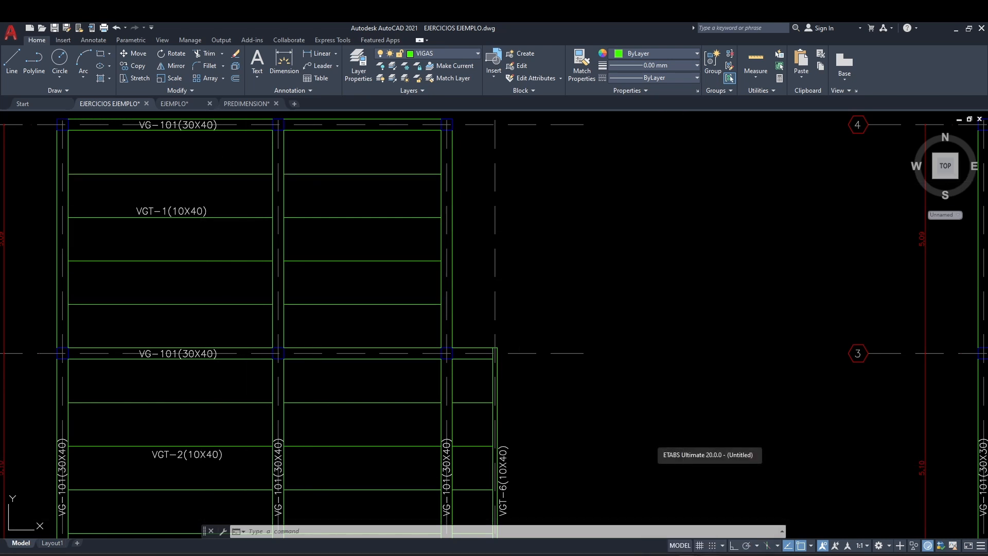
click(710, 515)
click(663, 161)
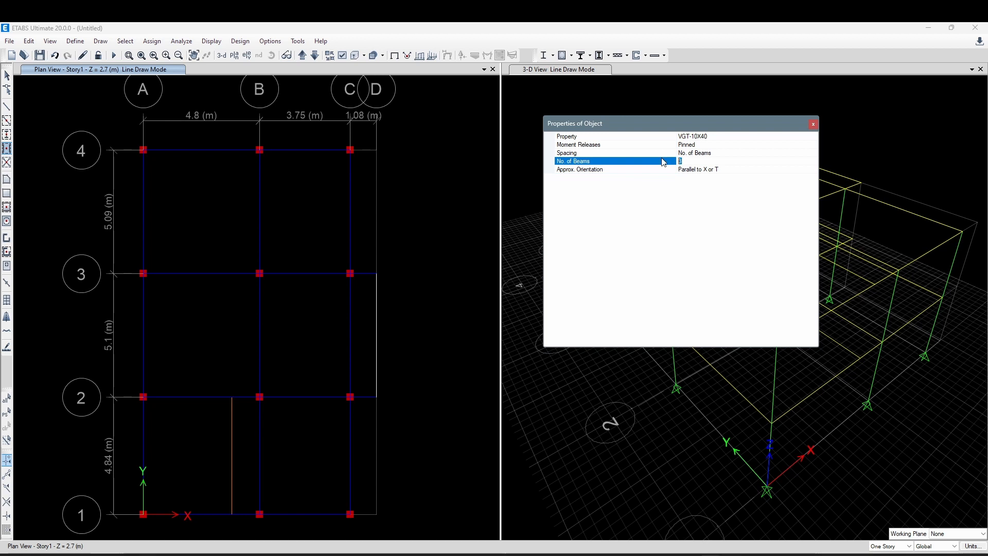
text(4)
click(723, 153)
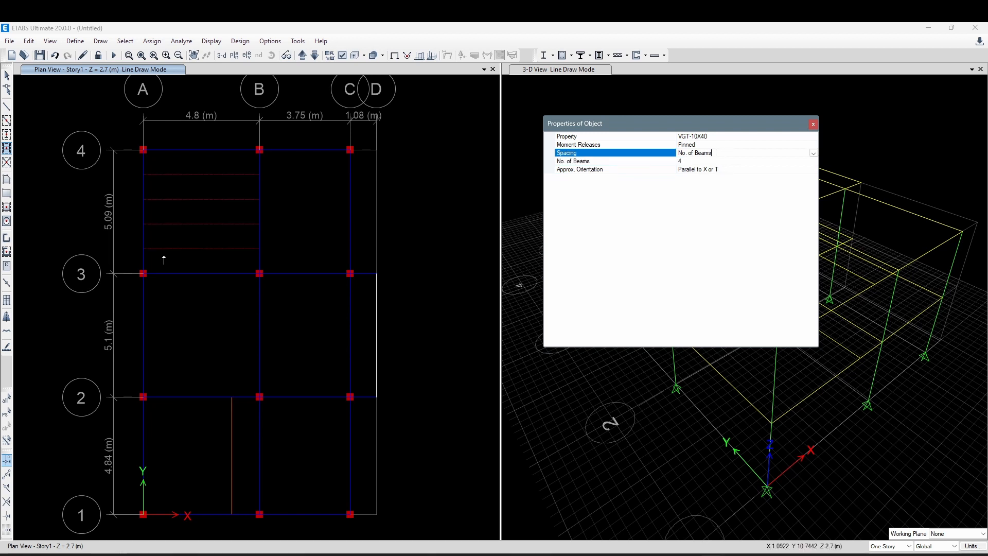
- Place four VGT-10X40 secondary beams in each of the bays A-B and B-C between grids 3 and 4 on Story1
click(205, 212)
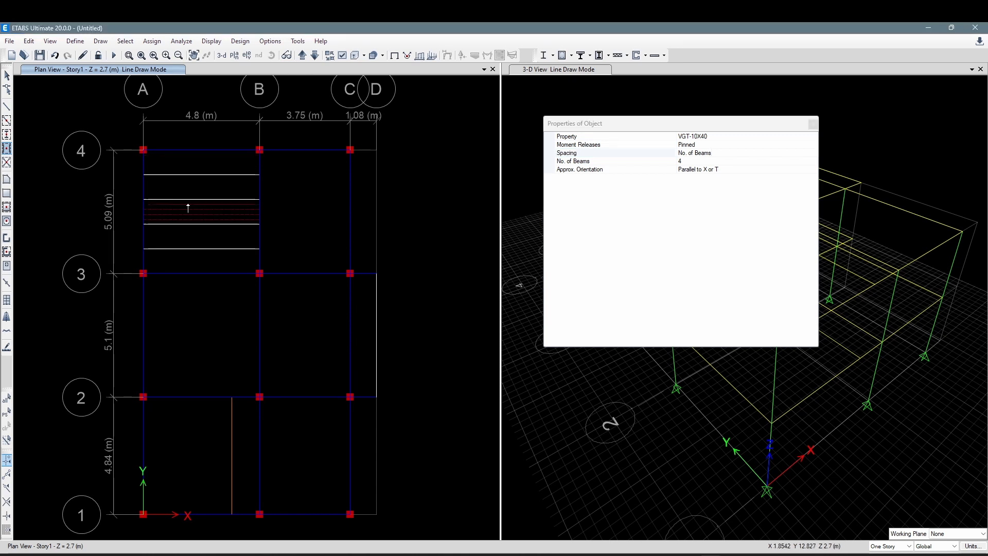
click(310, 212)
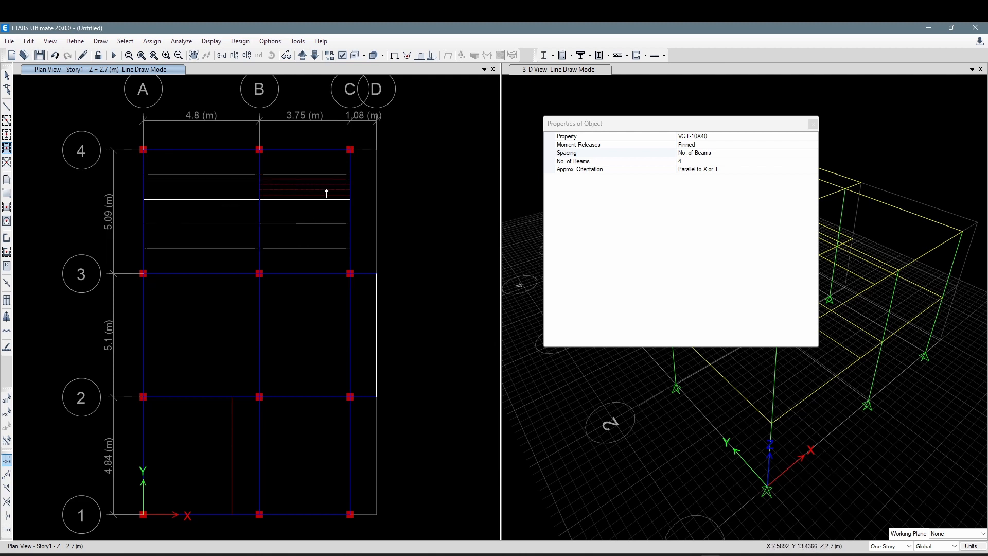
middle_drag(290, 327, 289, 302)
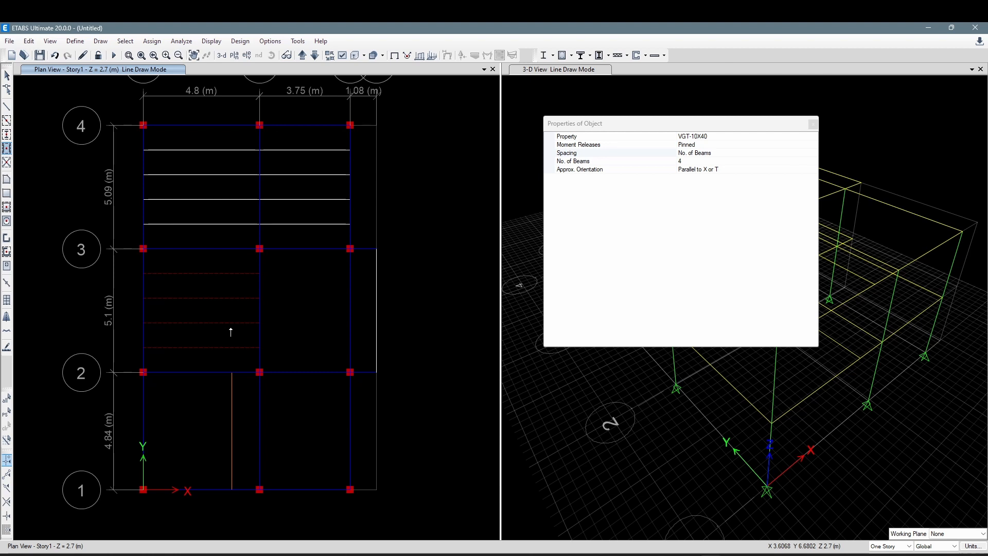
- Check the AutoCAD plan and place four VGT-10X40 secondary beams in each remaining Story1 bay between grids 1 and 3, excluding the stair strip
click(579, 509)
scroll(277, 342, down, 3)
scroll(277, 342, up, 3)
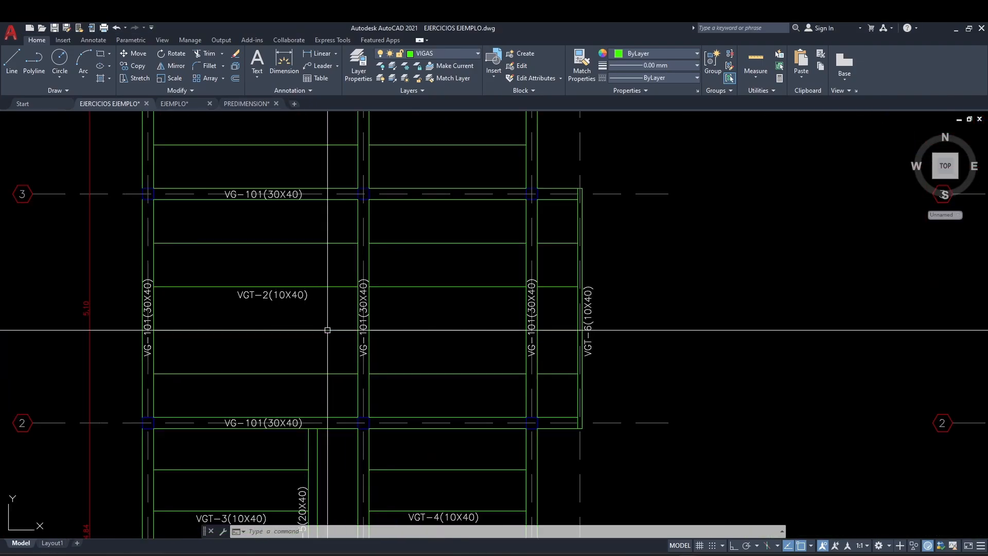
middle_drag(329, 350, 325, 202)
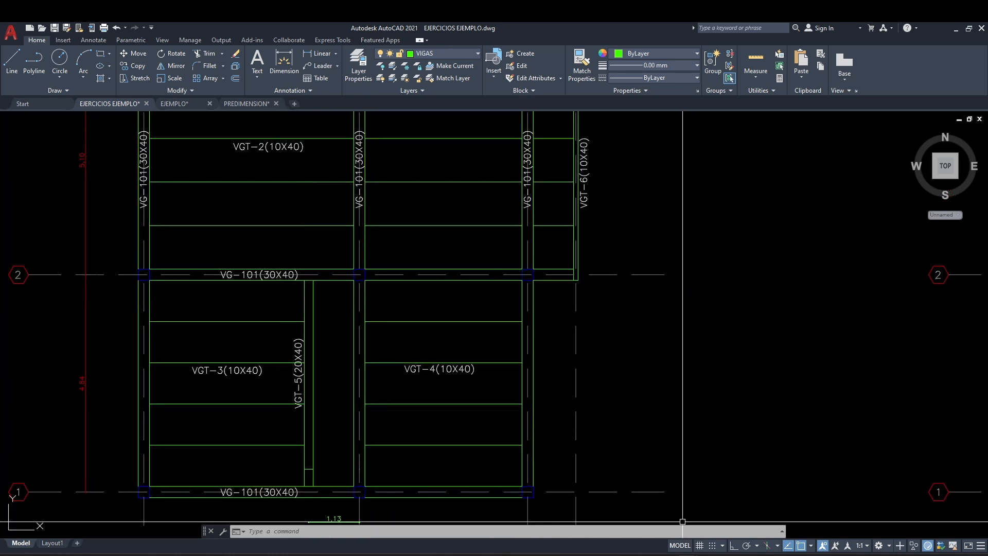
mouse_move(711, 551)
click(710, 515)
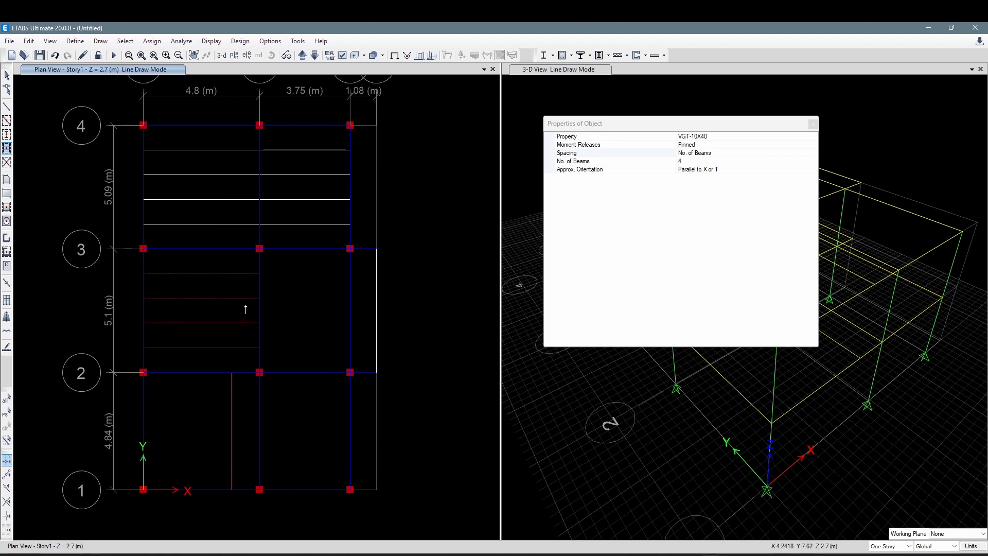
click(315, 309)
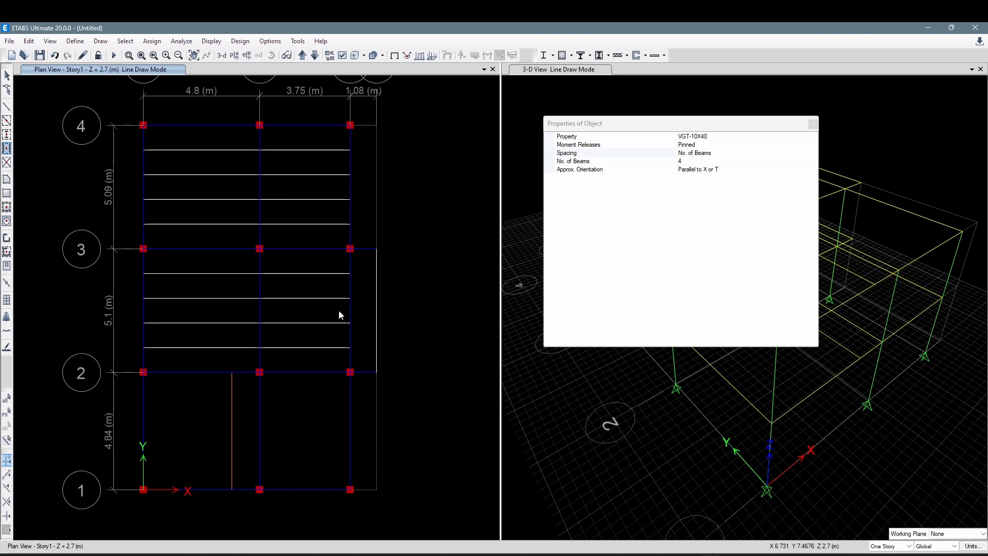
click(361, 313)
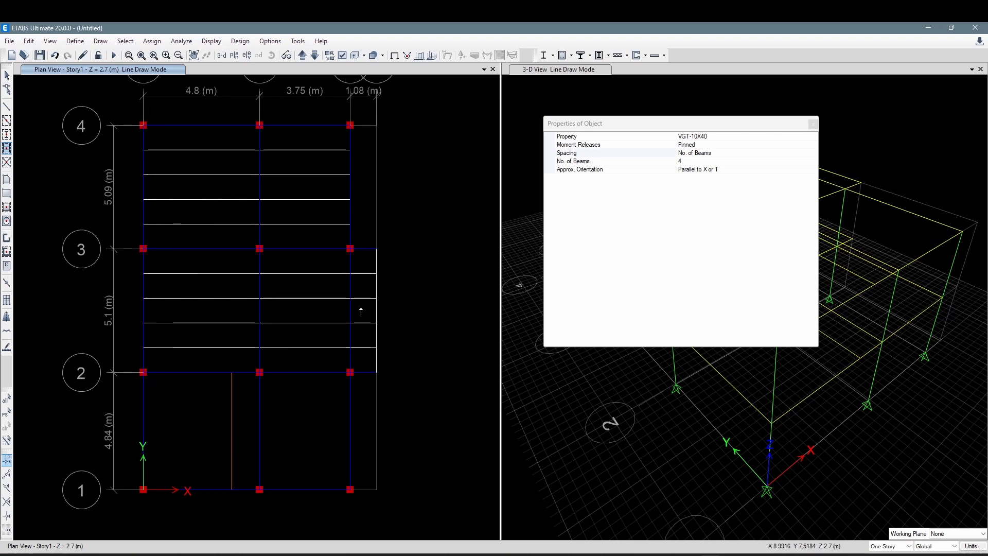
click(210, 410)
click(303, 407)
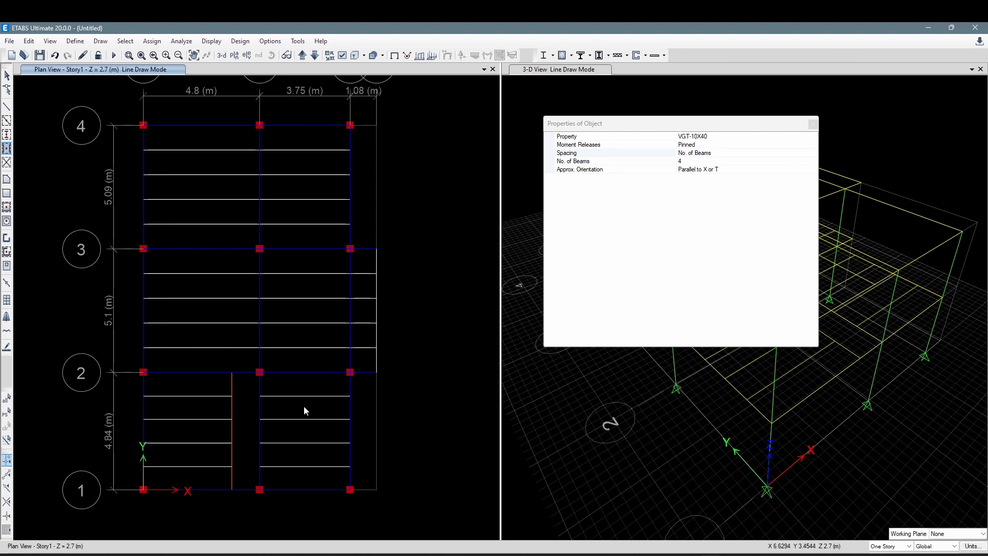
- Examine the spacing of the secondary beams on Story1, particularly in bay B-C between grids 3 and 4
middle_drag(437, 300, 433, 338)
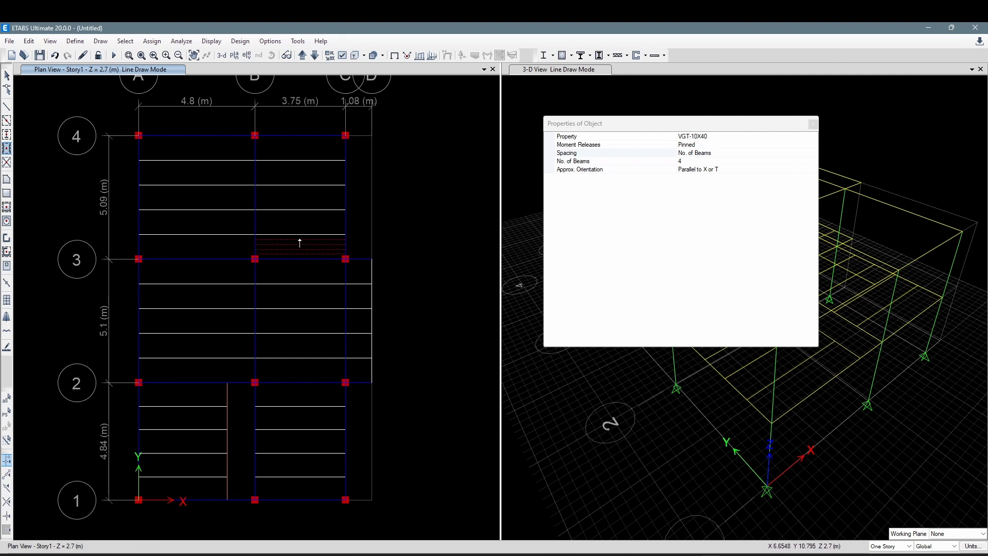
scroll(303, 229, up, 4)
scroll(299, 258, down, 2)
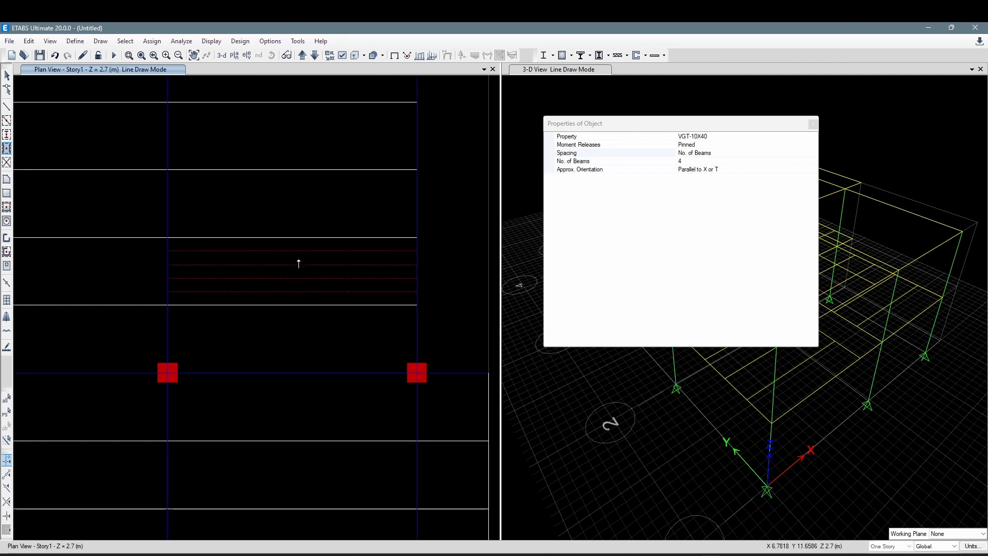
scroll(298, 254, down, 2)
scroll(302, 249, up, 2)
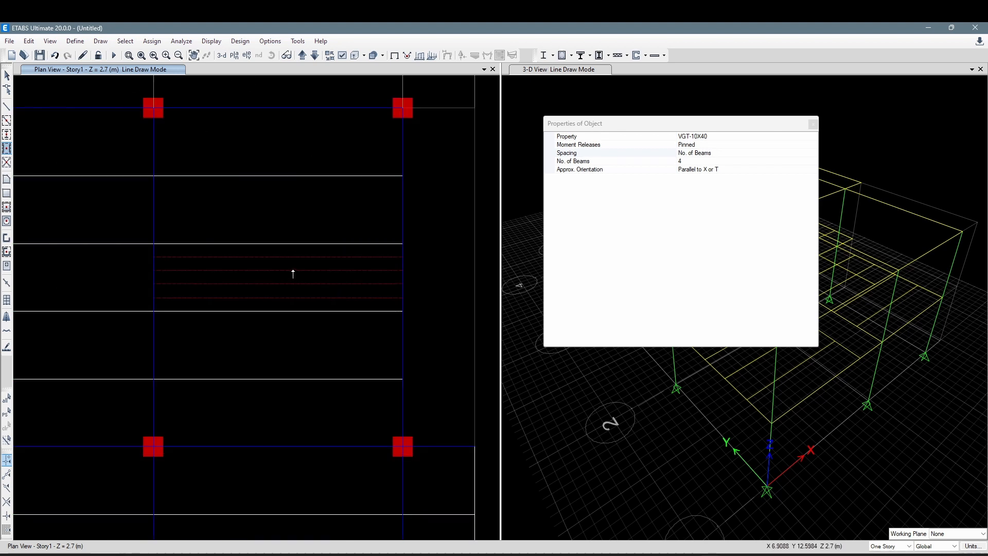
scroll(296, 274, down, 5)
middle_drag(298, 274, 283, 225)
middle_drag(297, 308, 313, 319)
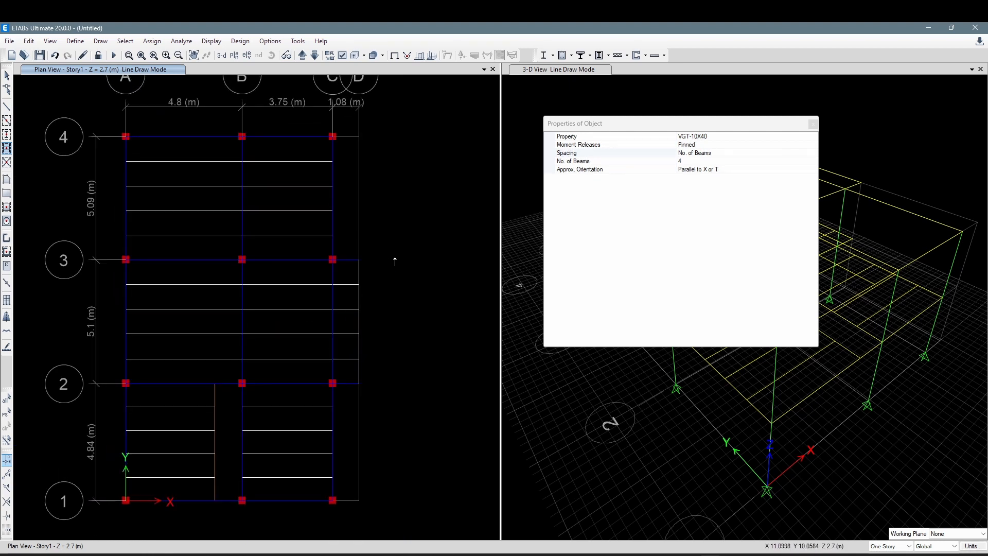
- Move the plan view up to Story2 and set the secondary beams' section property to VGT-10X30
click(302, 56)
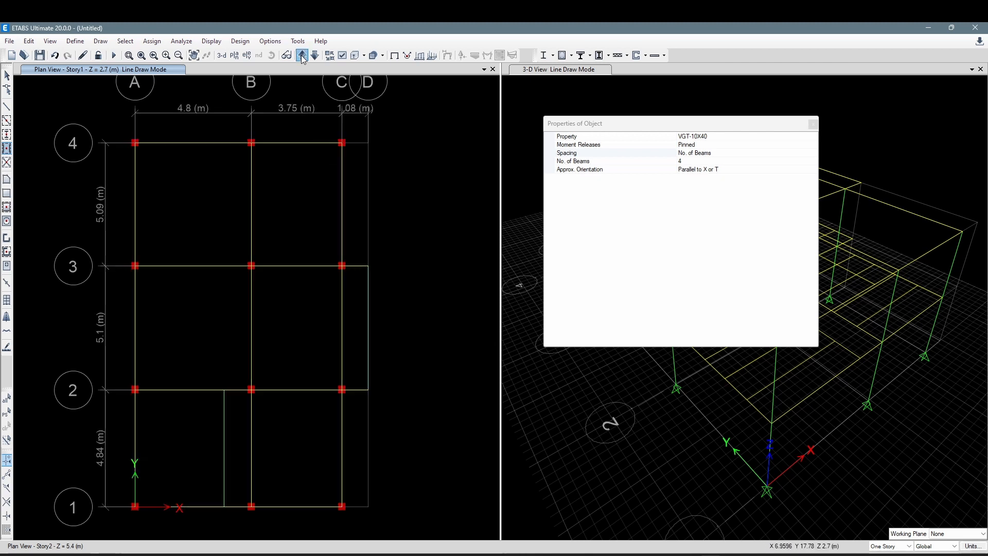
click(709, 146)
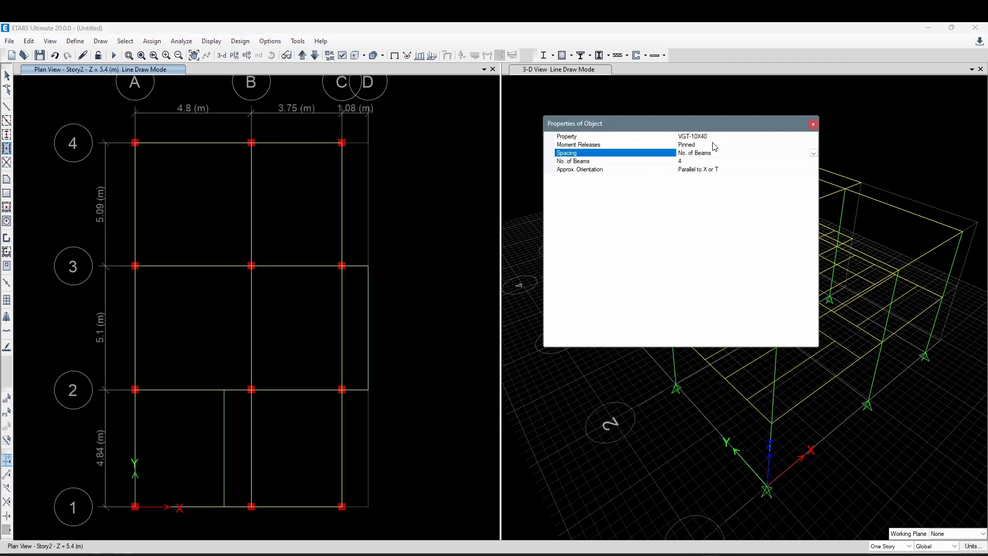
click(797, 137)
click(813, 137)
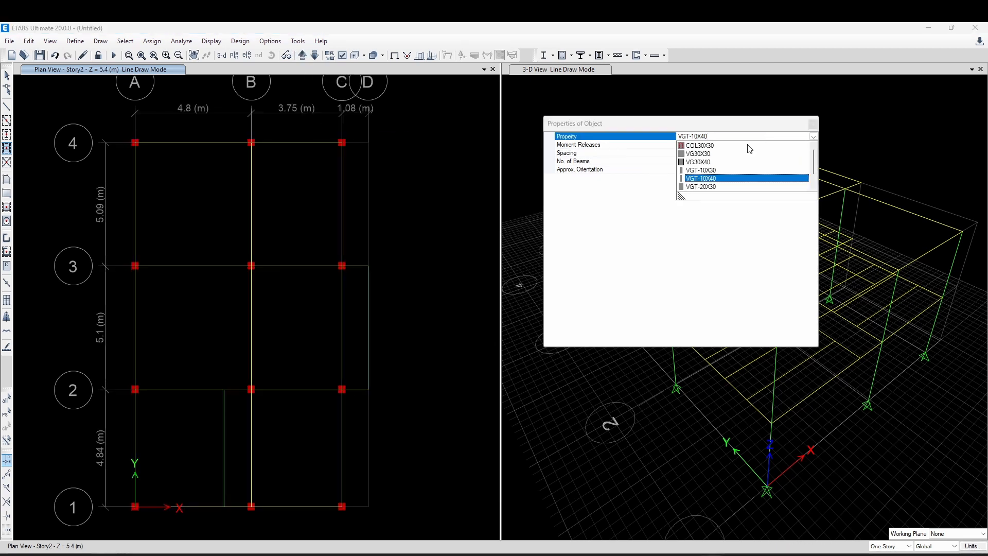
click(718, 171)
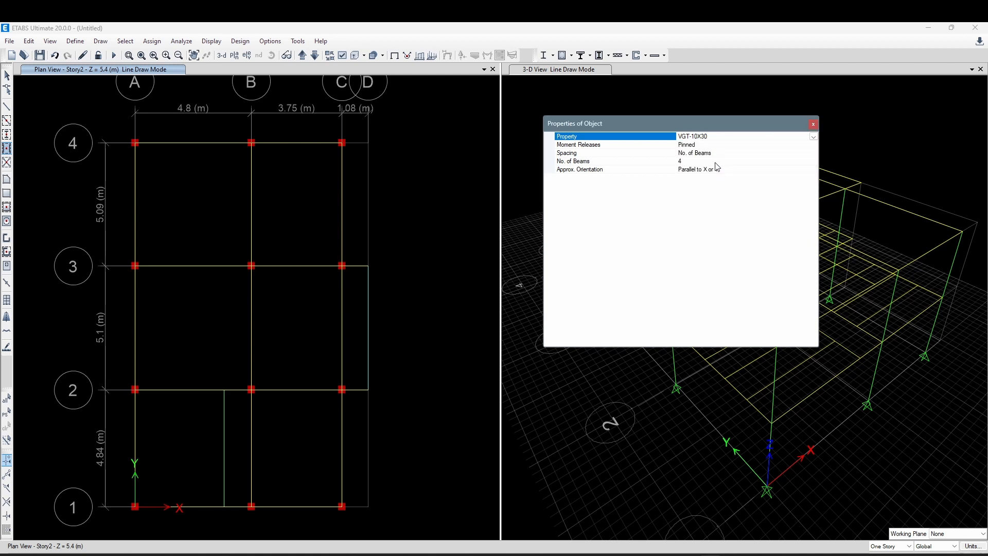
- Check the 10X30 beam layout across all bays in the AutoCAD plan and set the number of secondary beams to 5 in ETABS
click(692, 162)
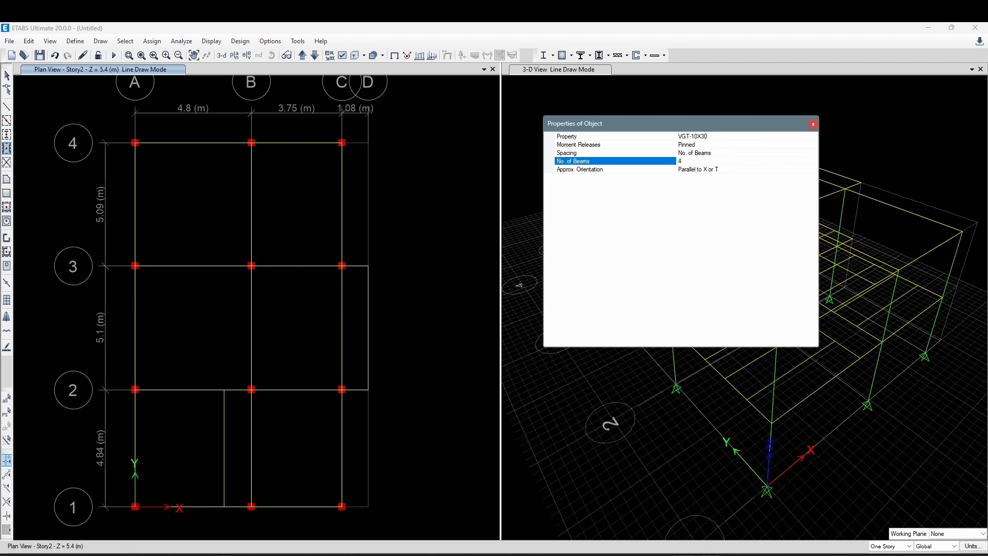
mouse_move(688, 551)
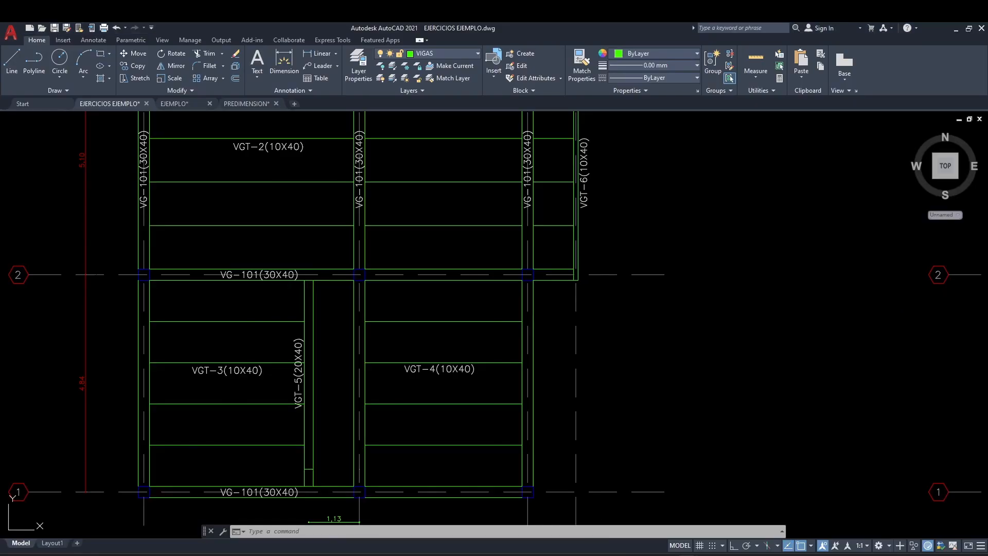
click(599, 507)
middle_drag(718, 305, 465, 435)
scroll(464, 434, up, 2)
middle_drag(605, 307, 520, 309)
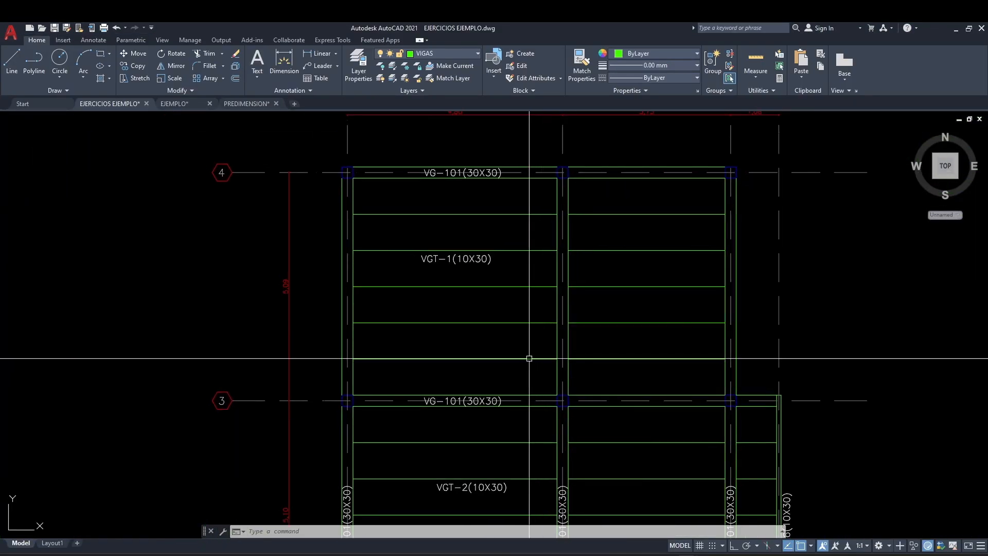
middle_drag(523, 384, 509, 203)
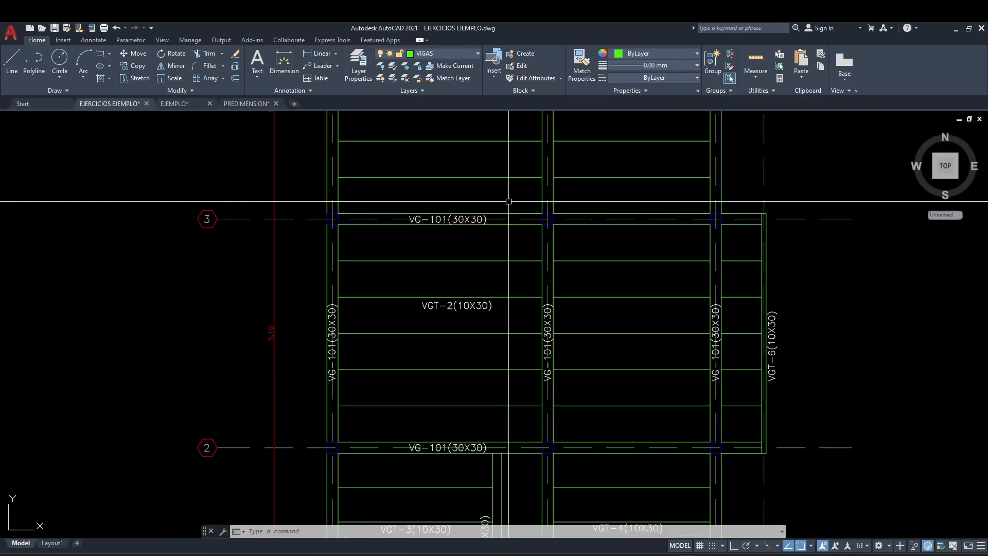
middle_drag(517, 439, 509, 245)
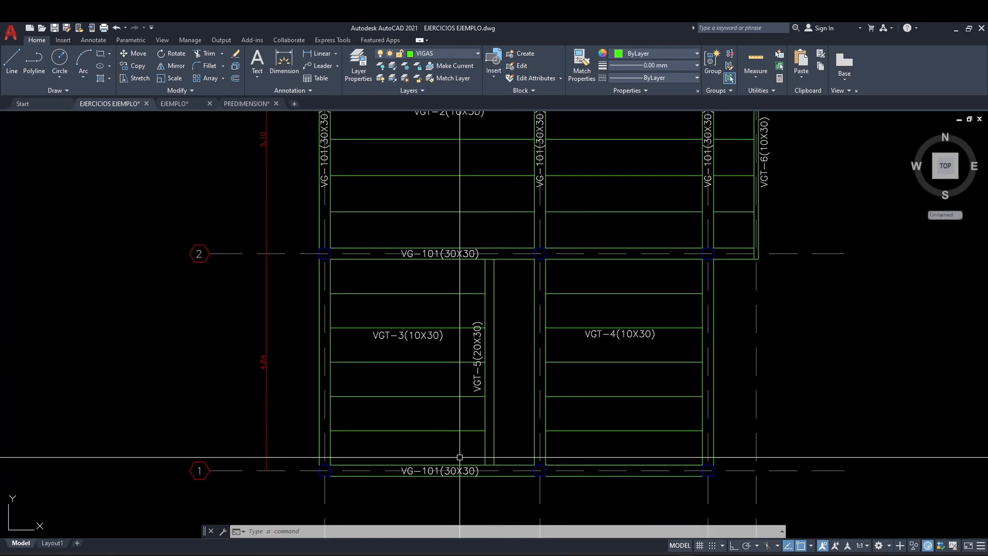
mouse_move(710, 551)
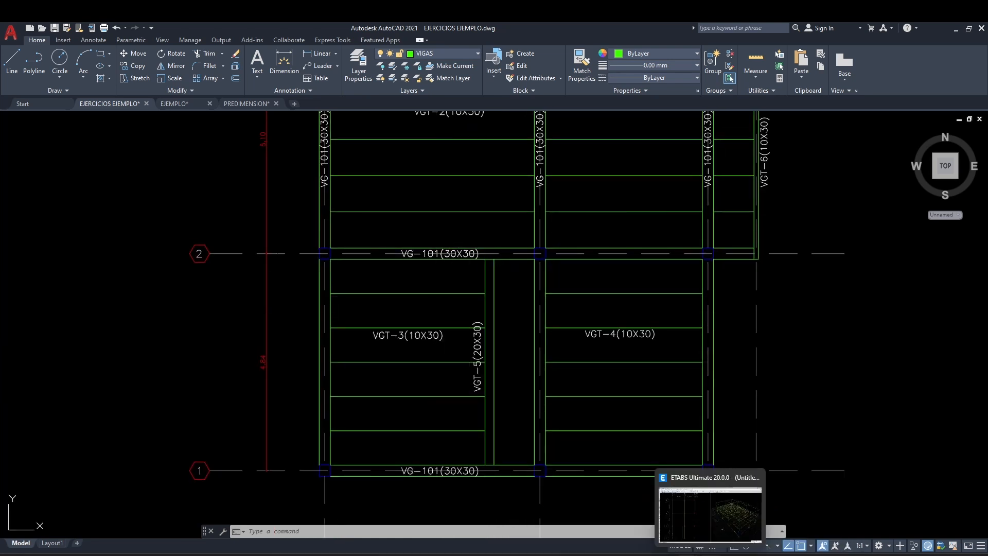
click(706, 510)
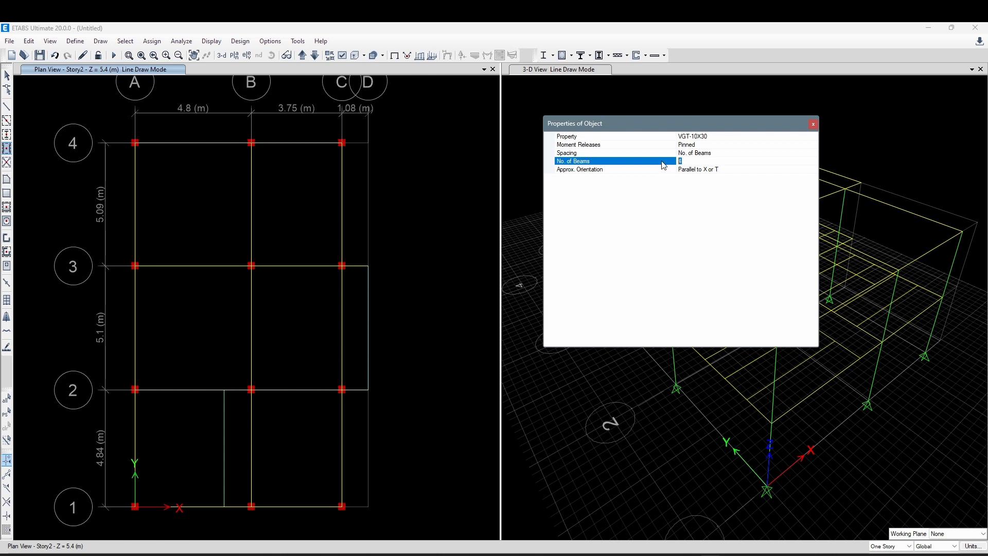
click(722, 136)
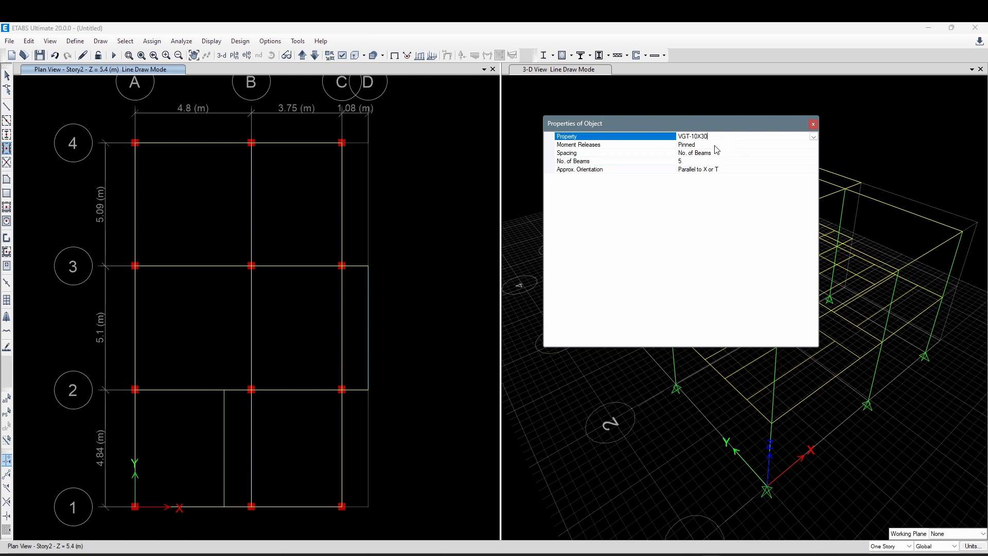
click(716, 153)
- Place five VGT-10X30 secondary beams in each Story2 bay, leaving the strip beside the 20X30 beam empty, and end the drawing command
click(213, 180)
click(288, 185)
click(205, 331)
click(299, 329)
click(356, 329)
click(191, 454)
click(282, 440)
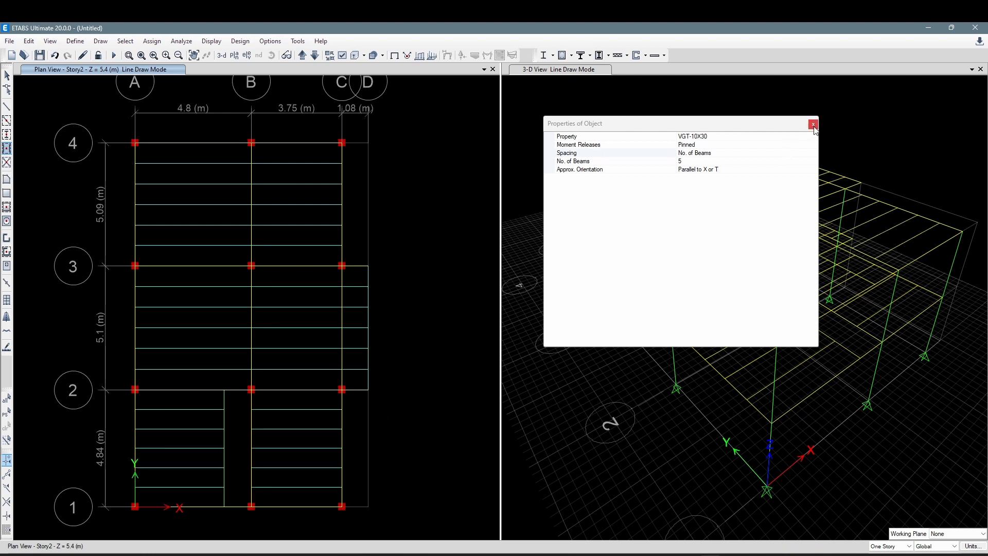
click(814, 124)
key(Escape)
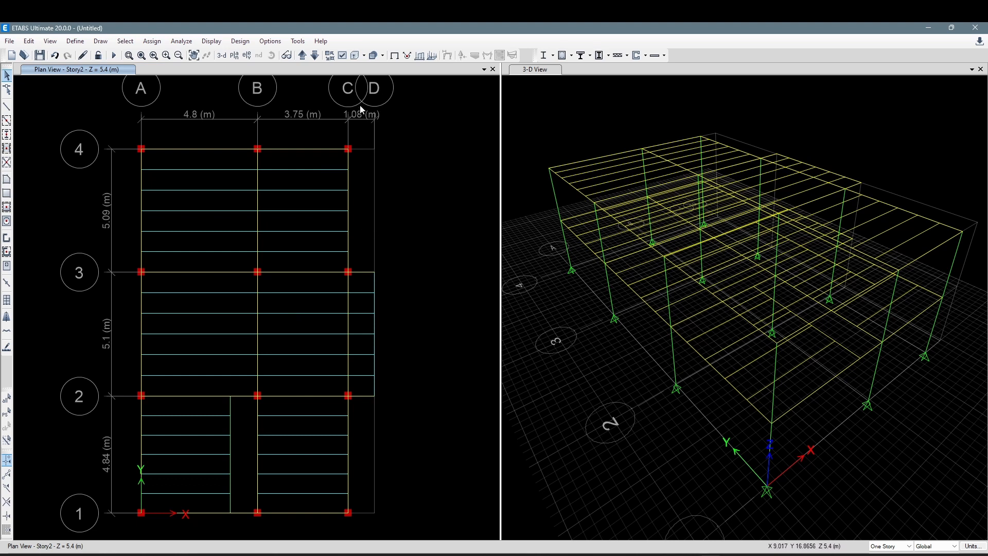
- Return the plan view to Story1 and review its secondary beam layout
click(315, 56)
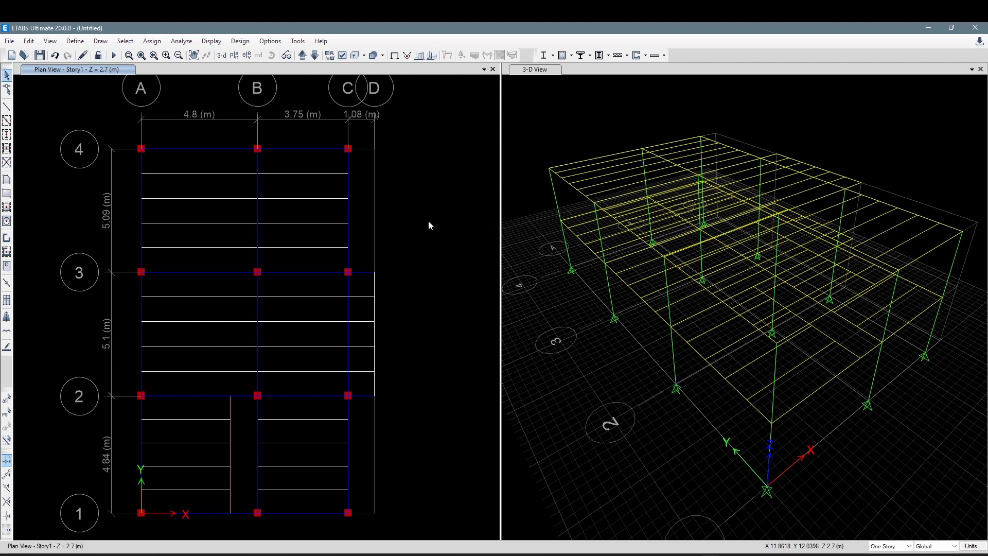
middle_drag(419, 206, 424, 224)
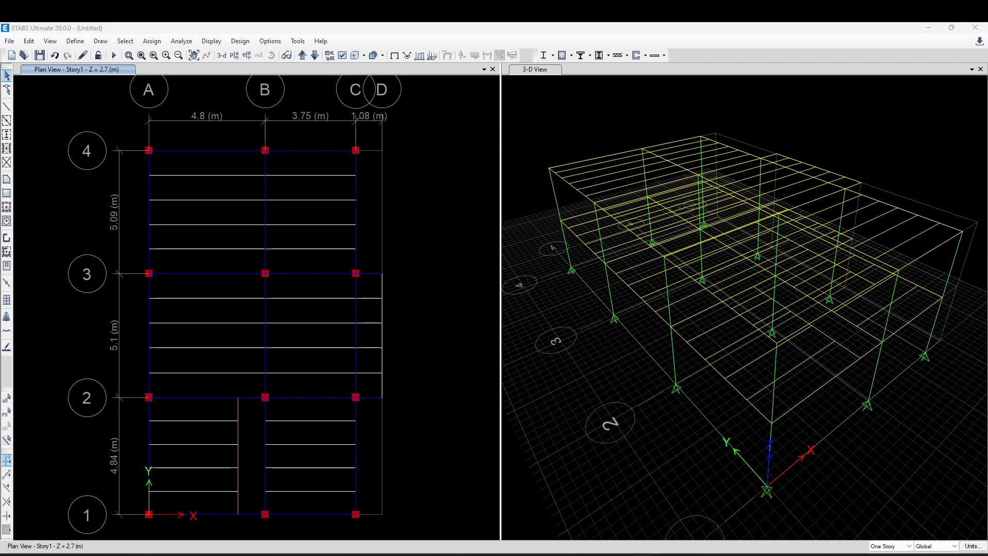
middle_drag(425, 246, 430, 279)
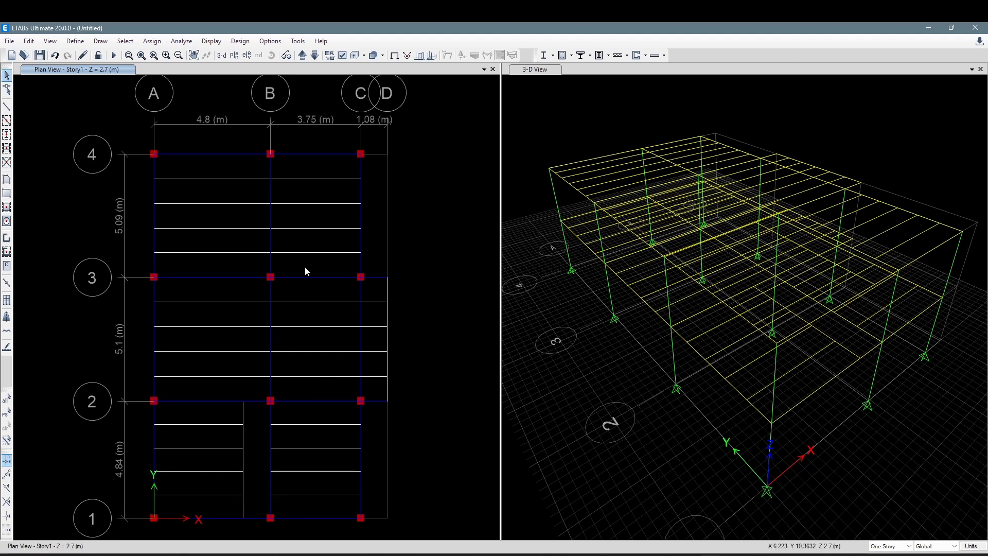
scroll(212, 206, up, 3)
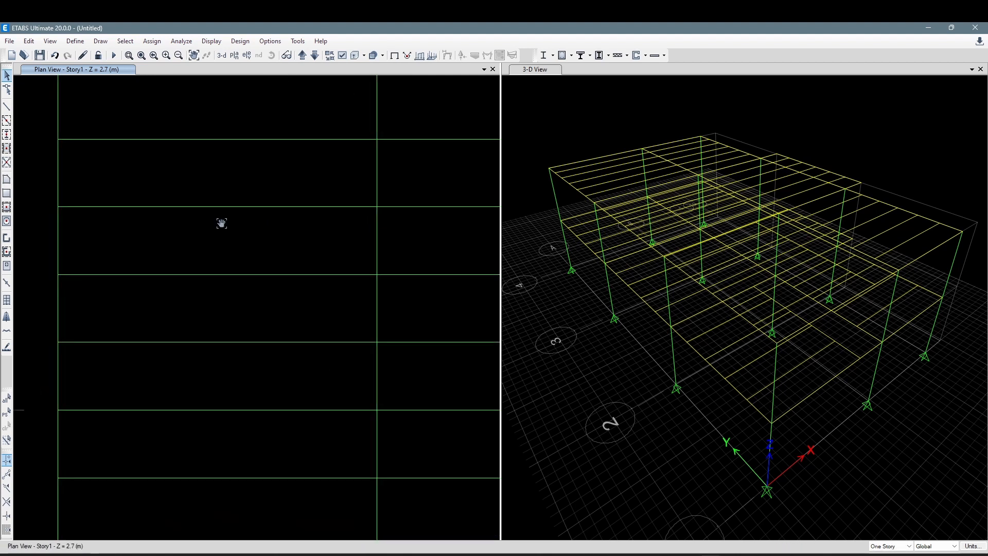
scroll(247, 260, down, 3)
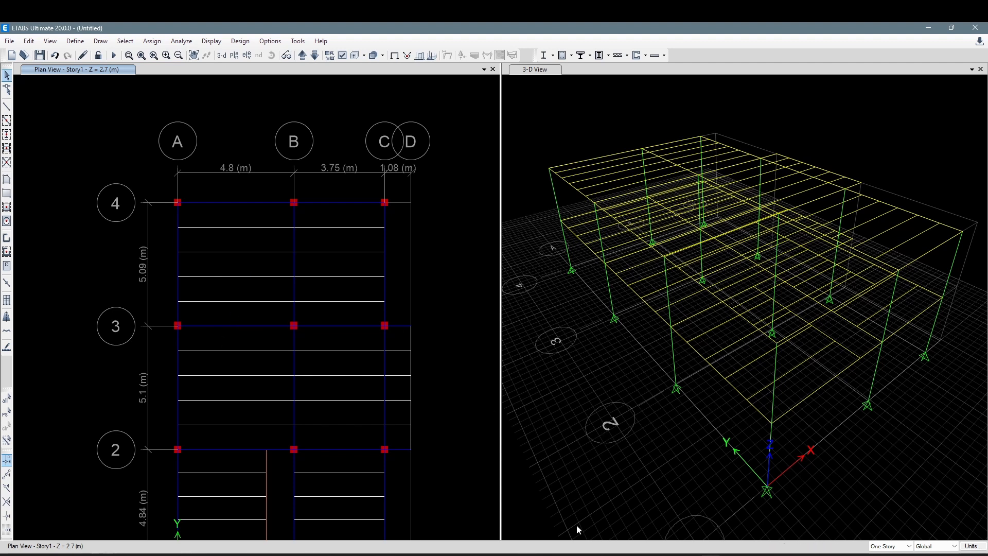
- Switch to the PLANTILLA PROCEDIMIENTOS presentation in PowerPoint and go to the CARGAS slide listing the dead loads
mouse_move(665, 555)
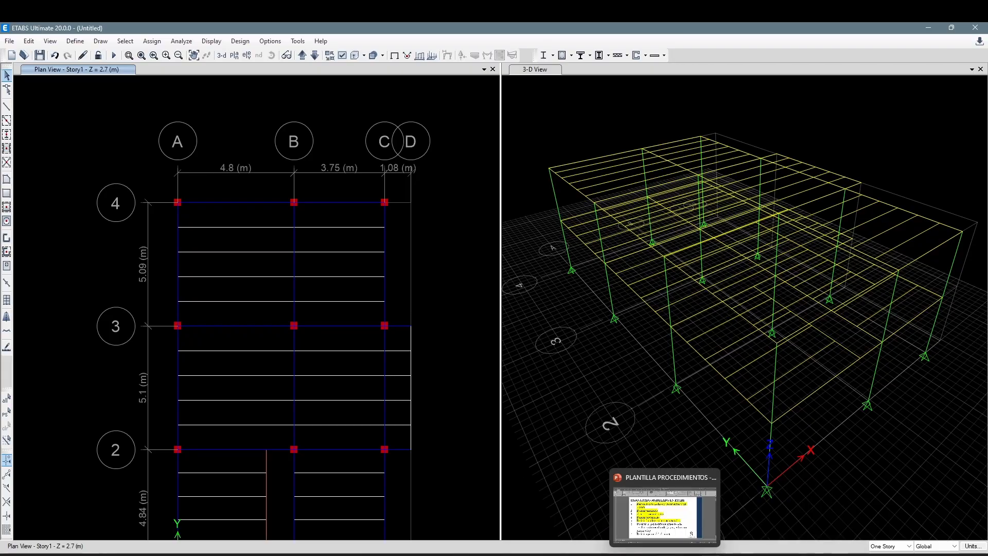
click(656, 514)
scroll(414, 299, down, 3)
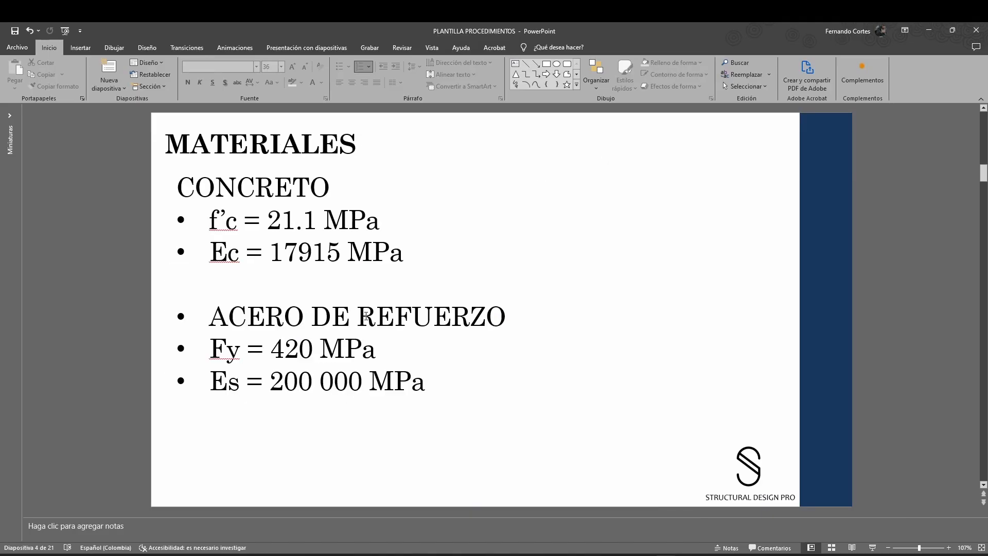
drag(462, 216, 425, 233)
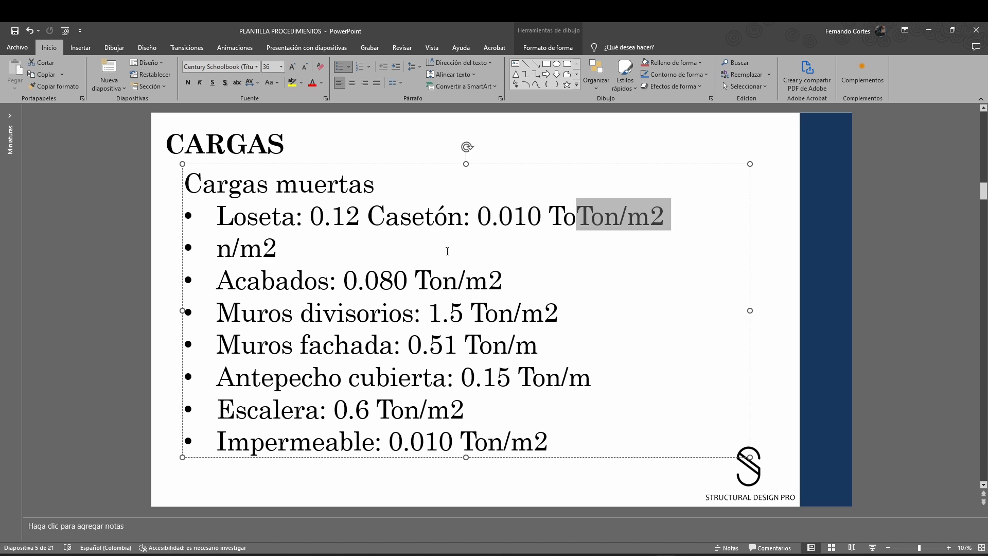
key(ctrl+z)
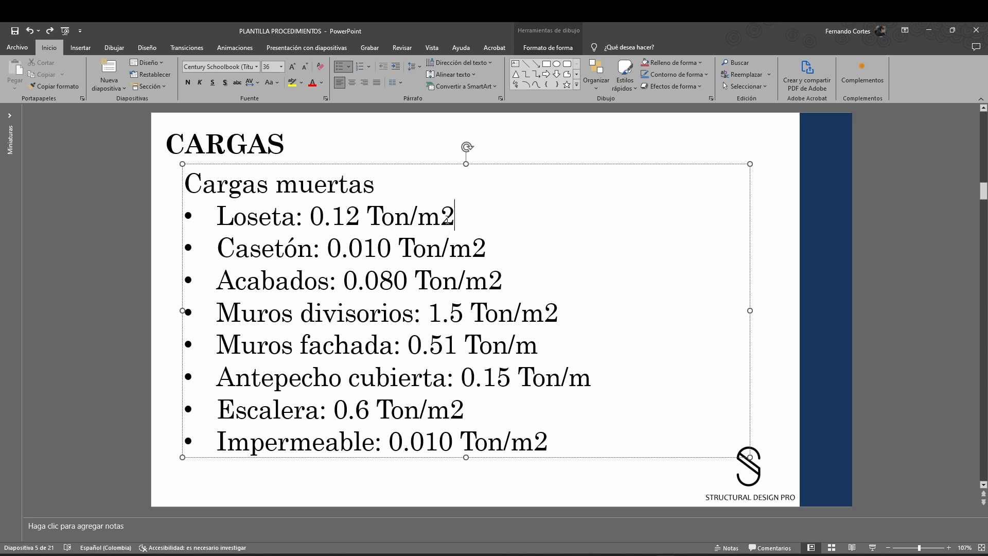
drag(455, 217, 437, 216)
click(637, 148)
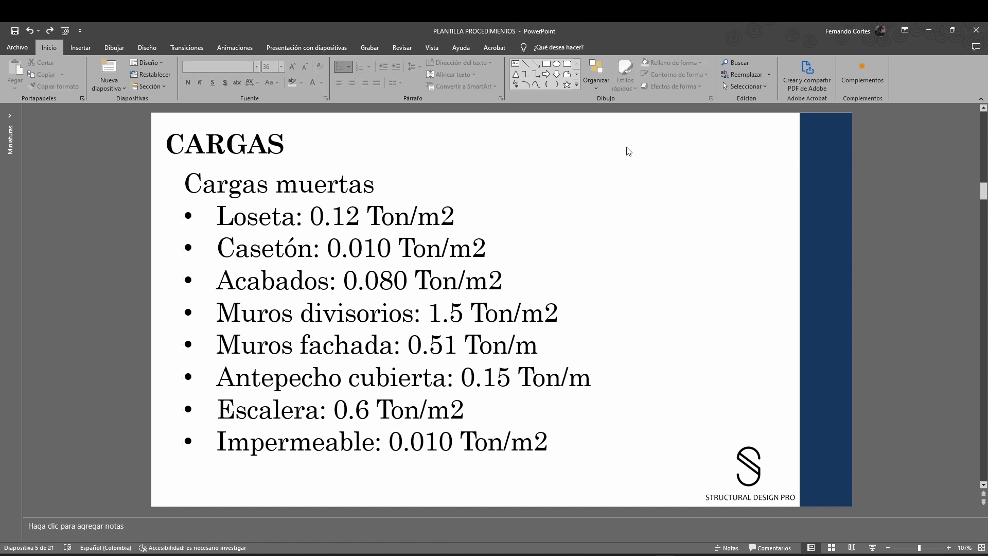
click(441, 216)
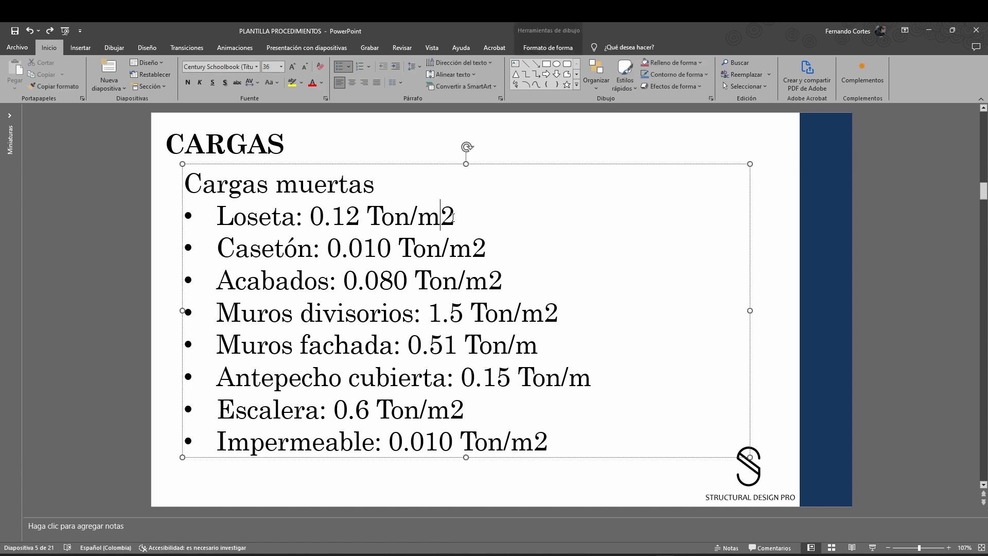
- Review the dead loads on the CARGAS slide, highlighting the exponent in the Loseta load's units
click(589, 131)
click(730, 151)
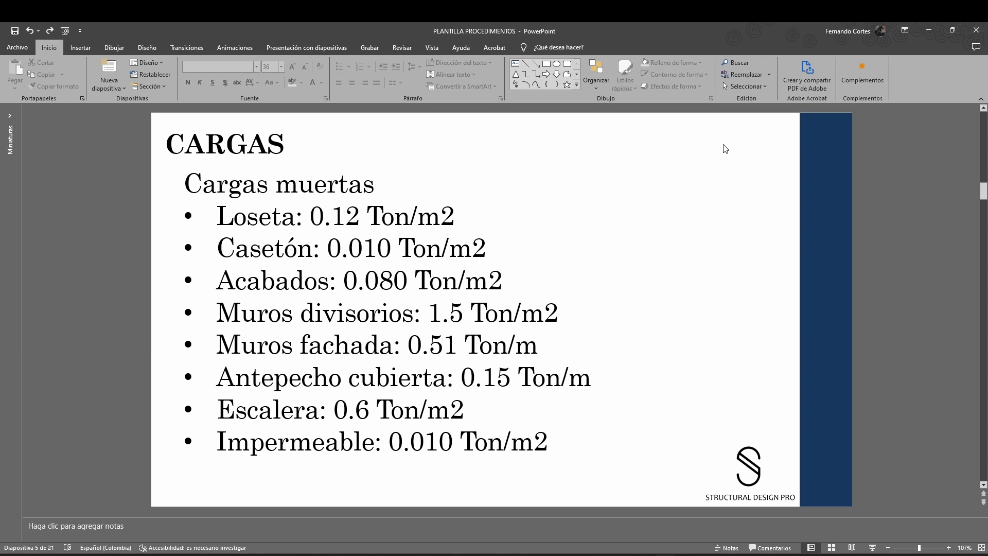
click(441, 216)
drag(459, 216, 441, 216)
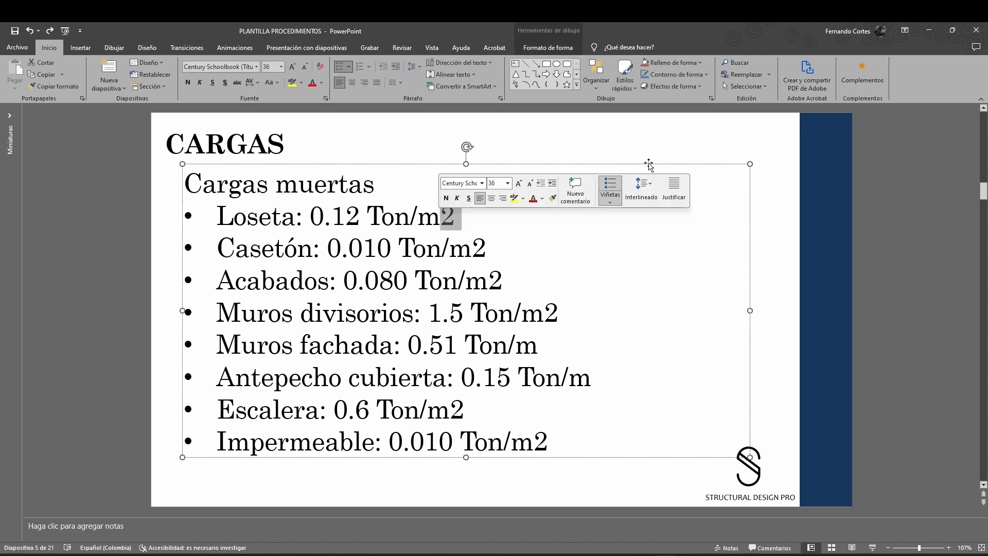
click(742, 145)
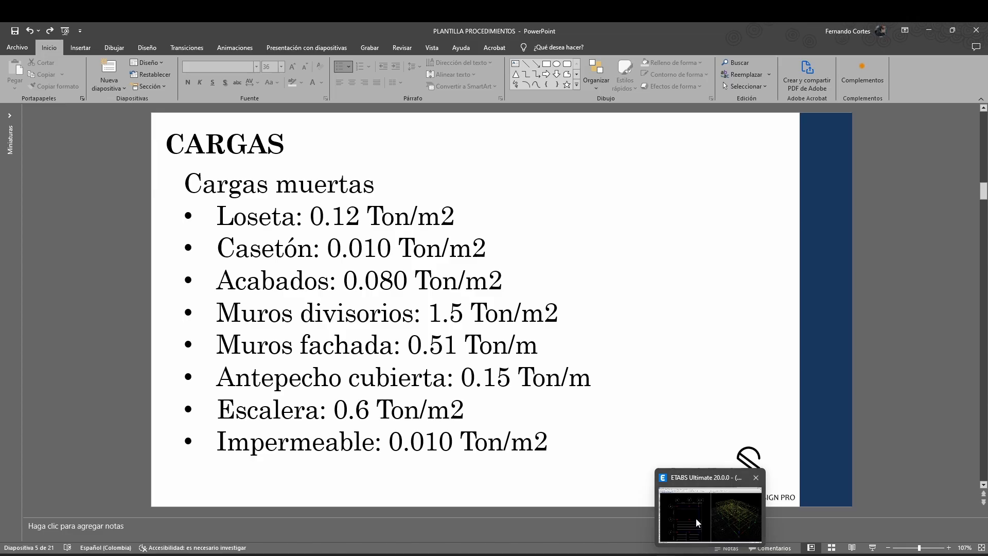
- Switch to ETABS and examine the beam layout of the whole Story1 plan
click(697, 520)
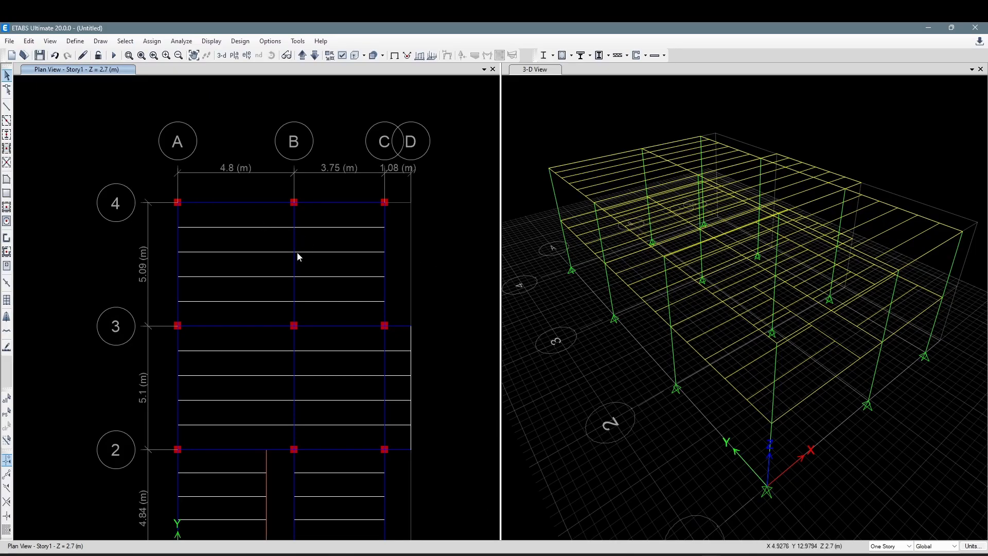
middle_drag(245, 258, 238, 221)
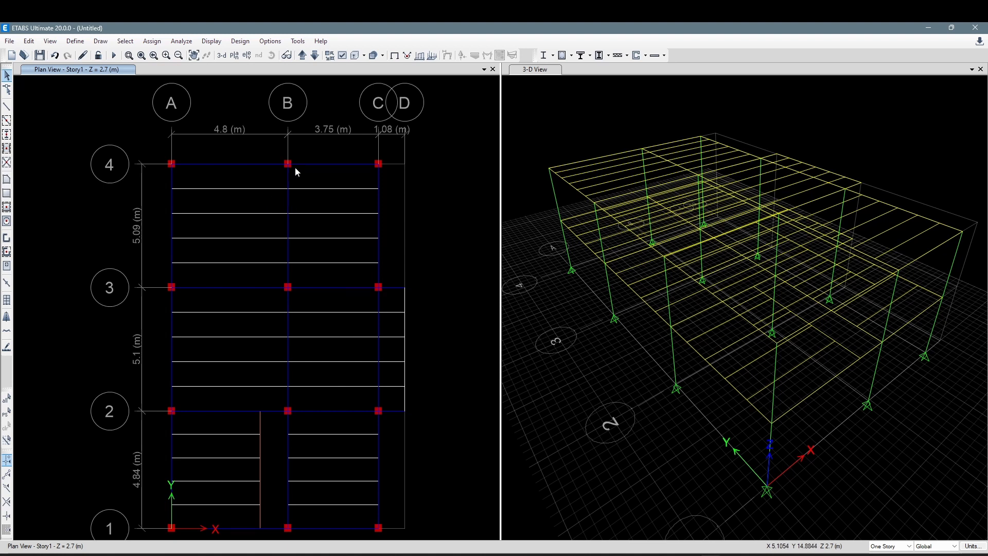
middle_drag(324, 279, 324, 265)
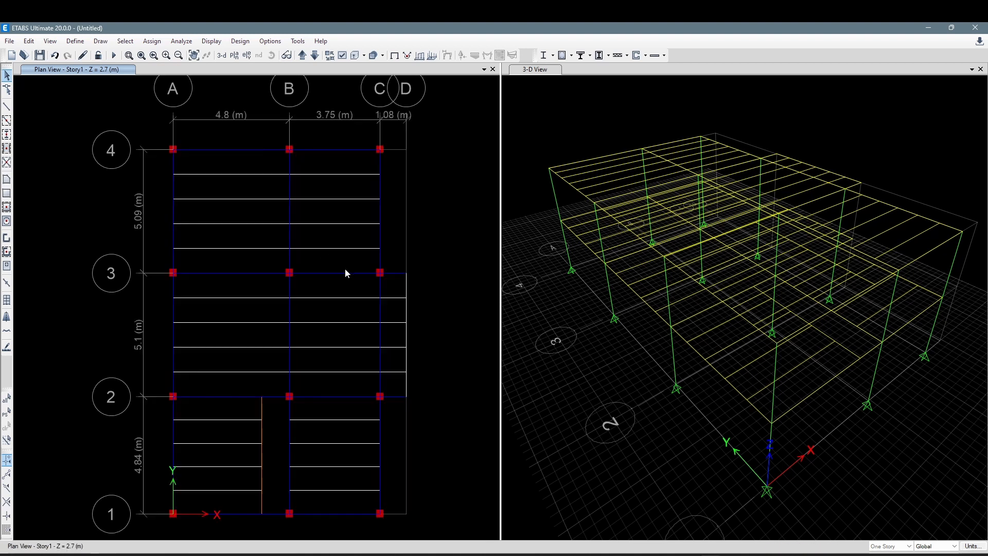
middle_drag(409, 217, 404, 219)
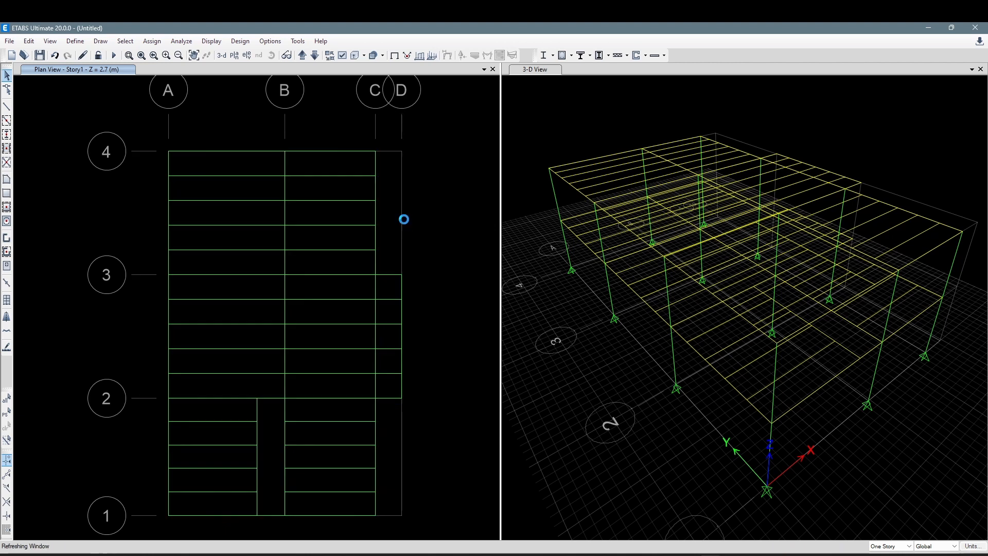
- Start defining a new slab section property named Loseta
click(75, 41)
mouse_move(104, 75)
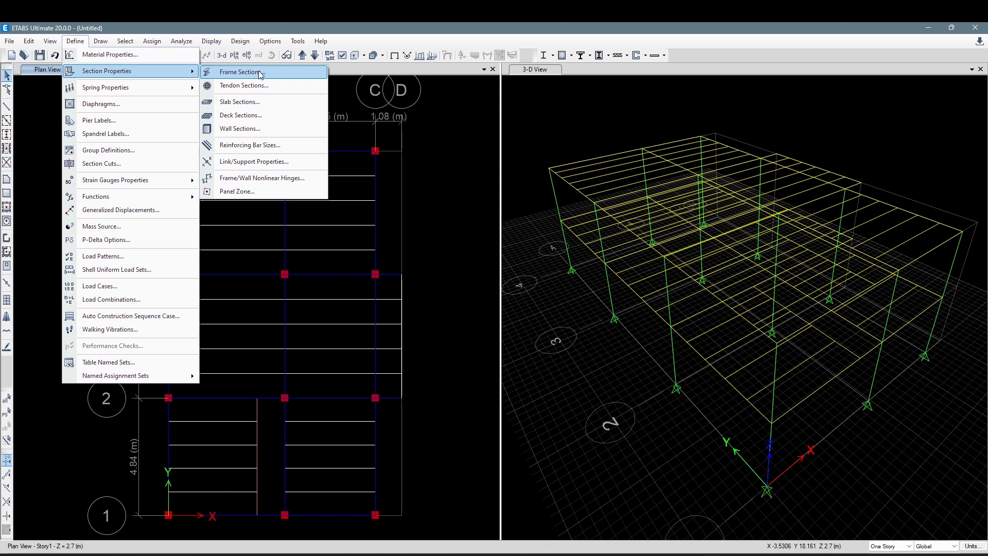
click(230, 105)
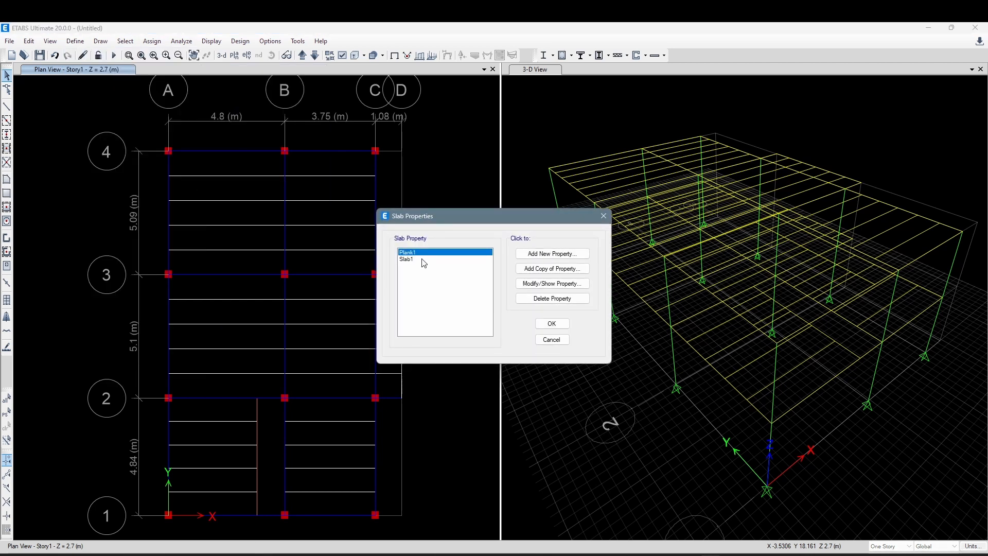
click(541, 259)
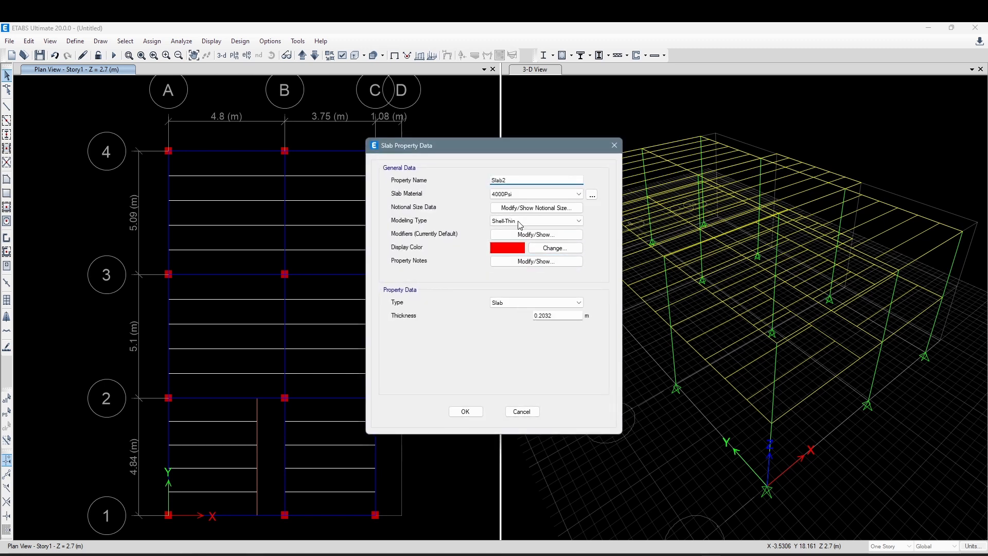
double_click(514, 178)
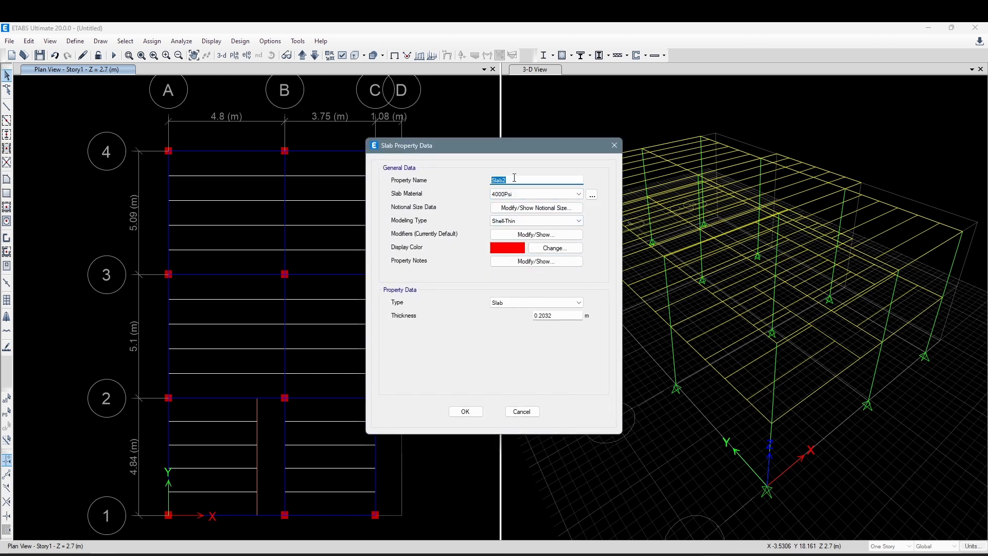
text(Lose)
drag(501, 147, 496, 126)
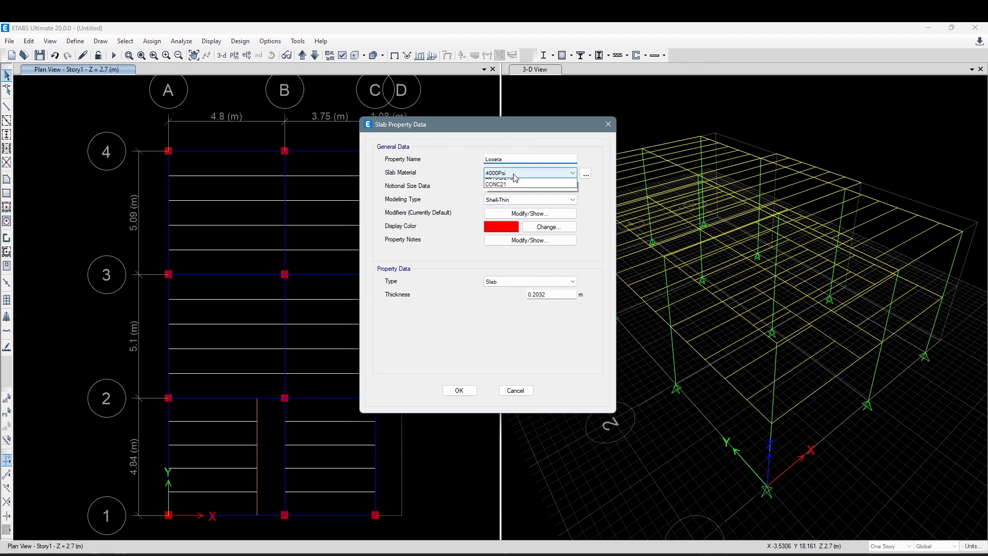
- Assign the CONC21 material to the Loseta slab property and set its thickness to 0.05 m
click(516, 178)
click(507, 211)
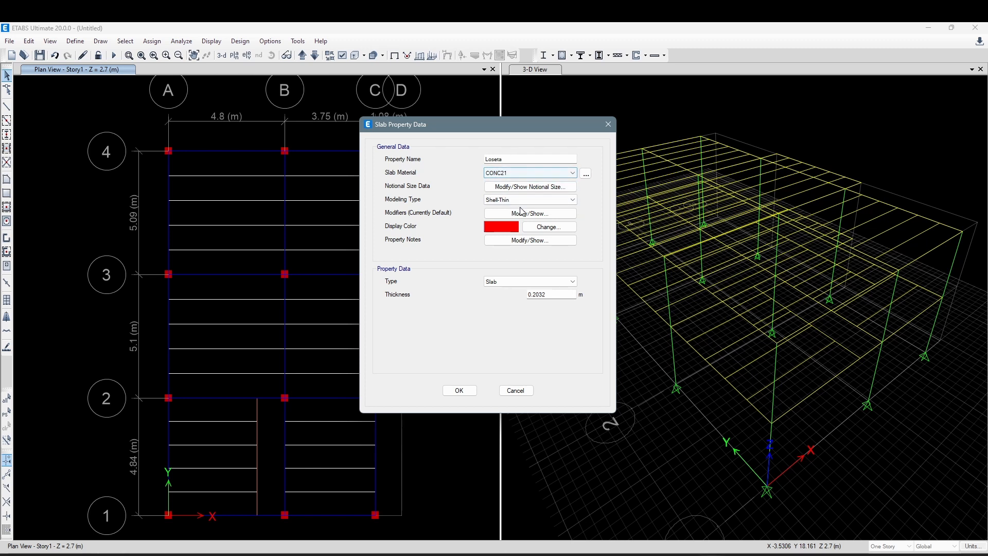
drag(547, 294, 532, 295)
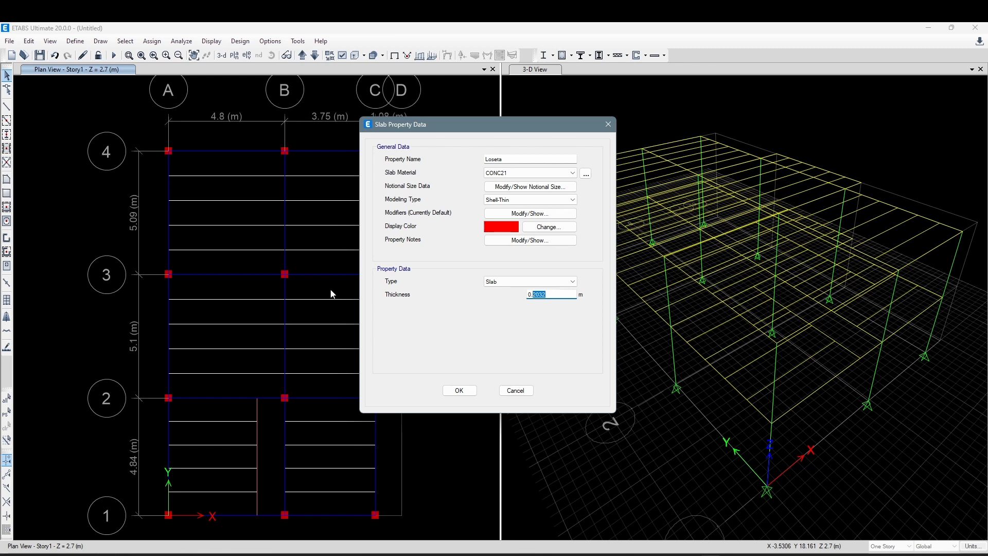
click(555, 296)
click(518, 158)
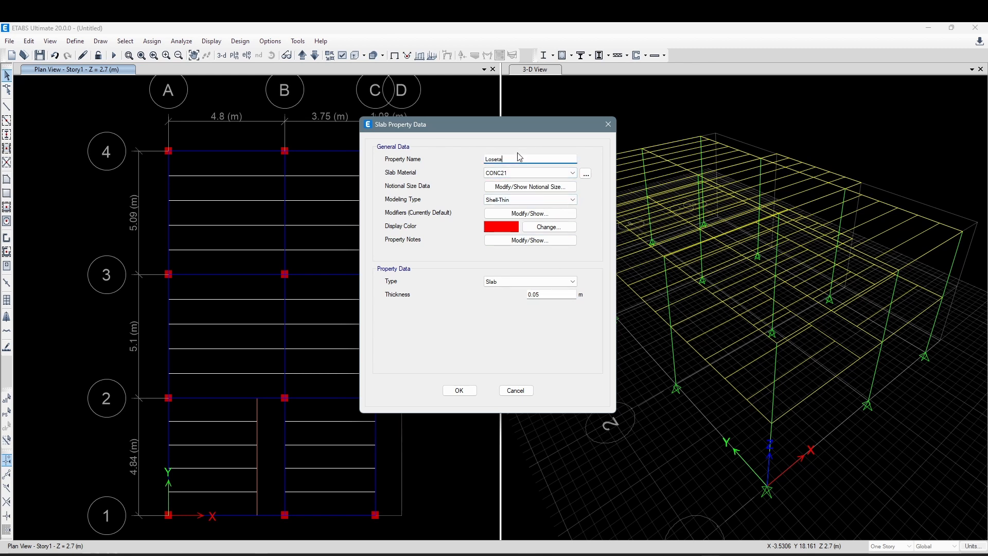
click(547, 296)
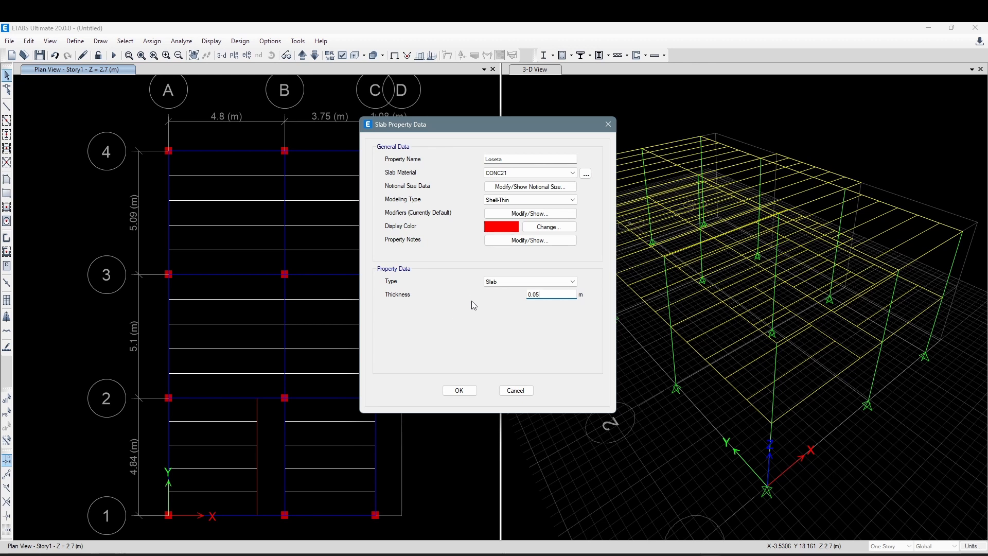
- Examine the modeling type options for the Loseta slab property, comparing Shell-Thin, Shell-Thick, Membrane and Layered
drag(470, 133, 509, 129)
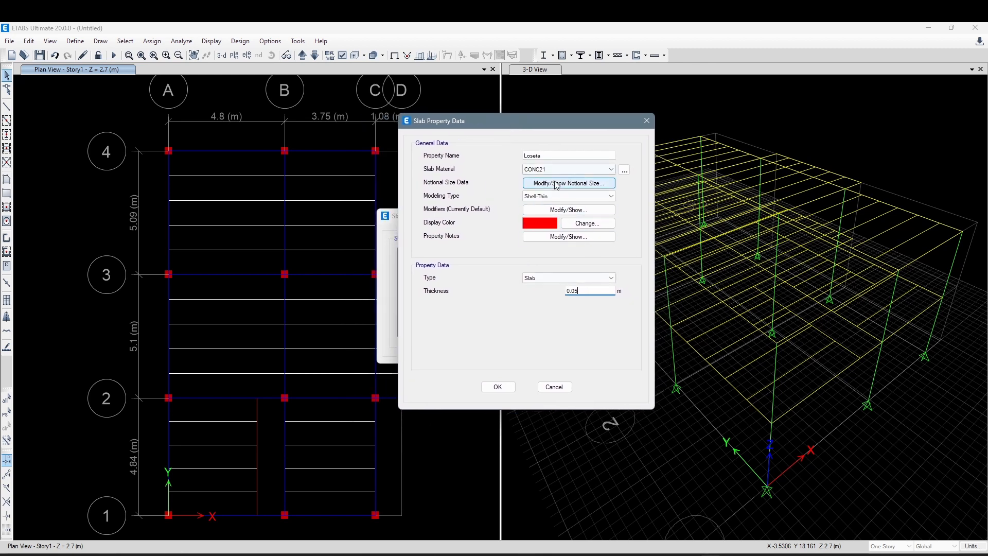
click(559, 197)
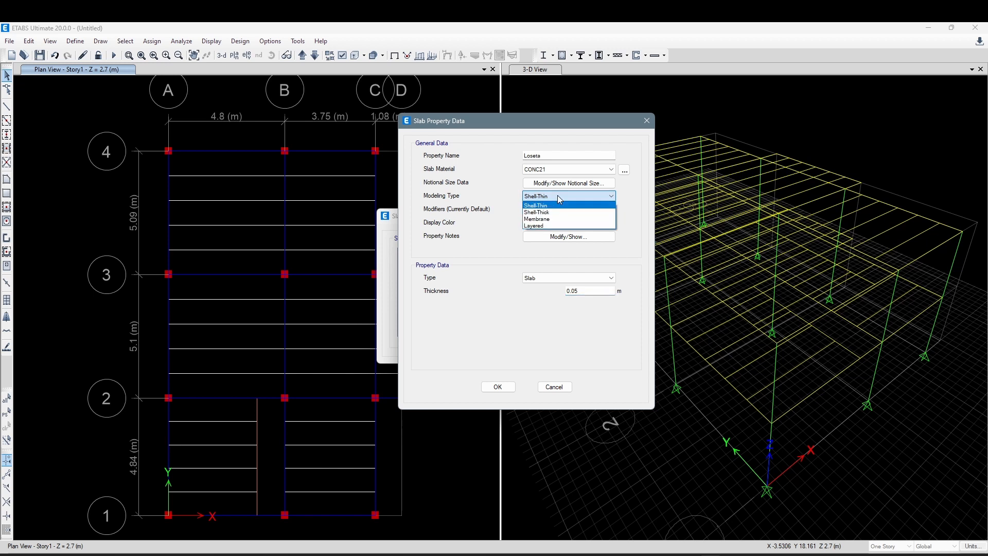
click(556, 197)
click(558, 197)
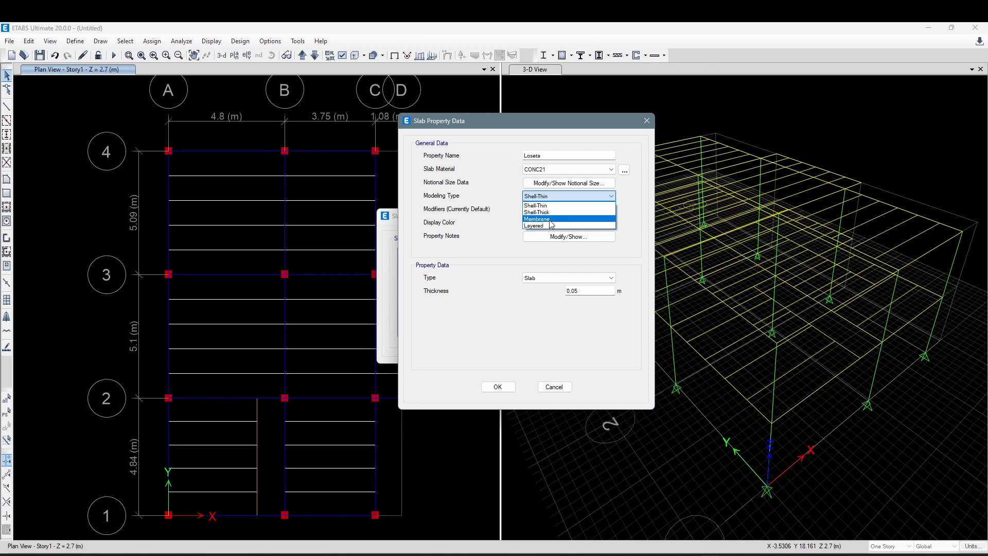
click(605, 141)
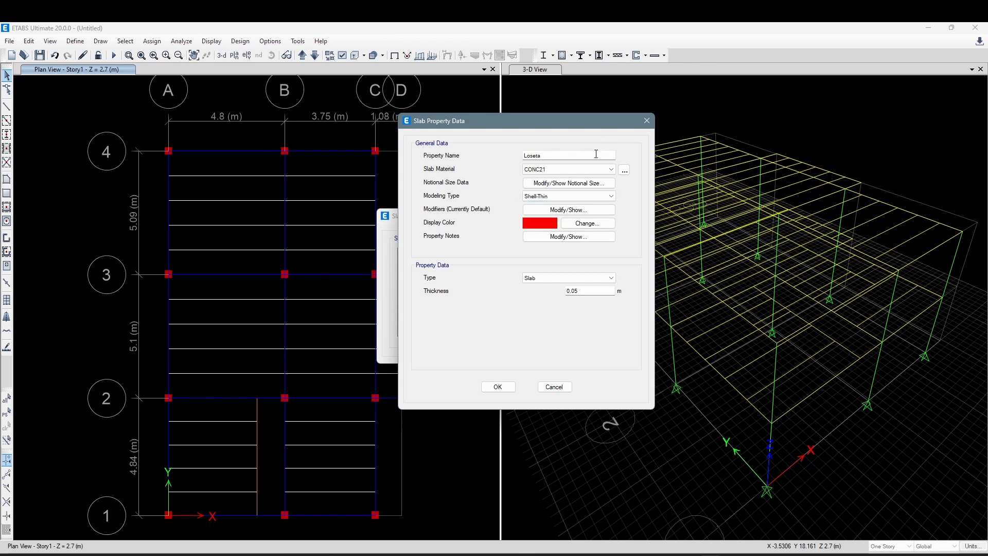
click(558, 198)
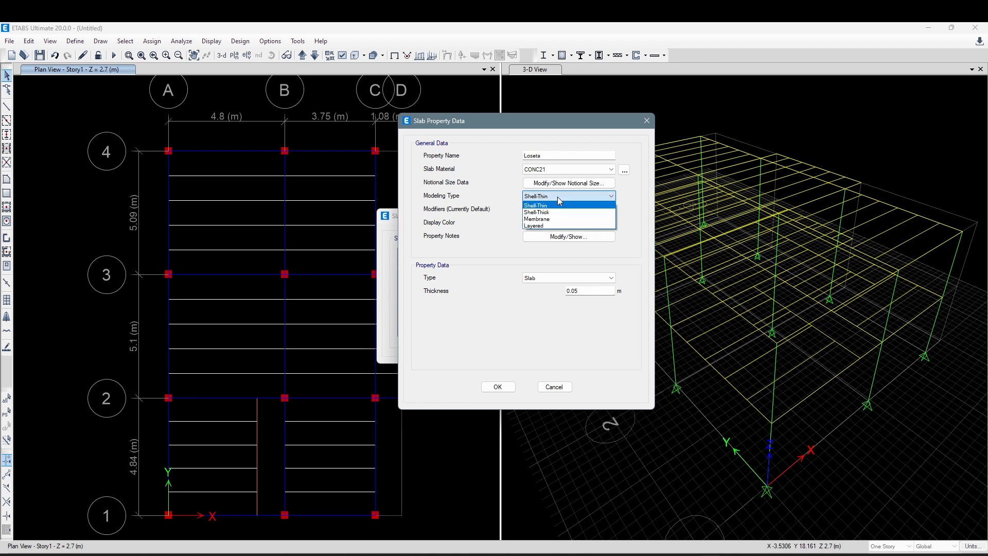
click(557, 197)
click(557, 197)
click(561, 196)
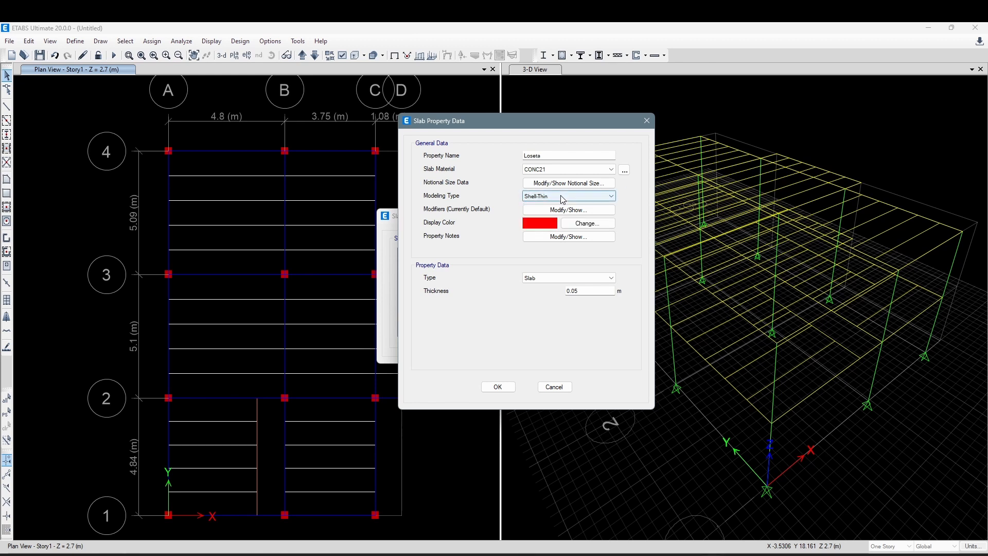
click(561, 199)
click(566, 211)
click(607, 199)
click(600, 205)
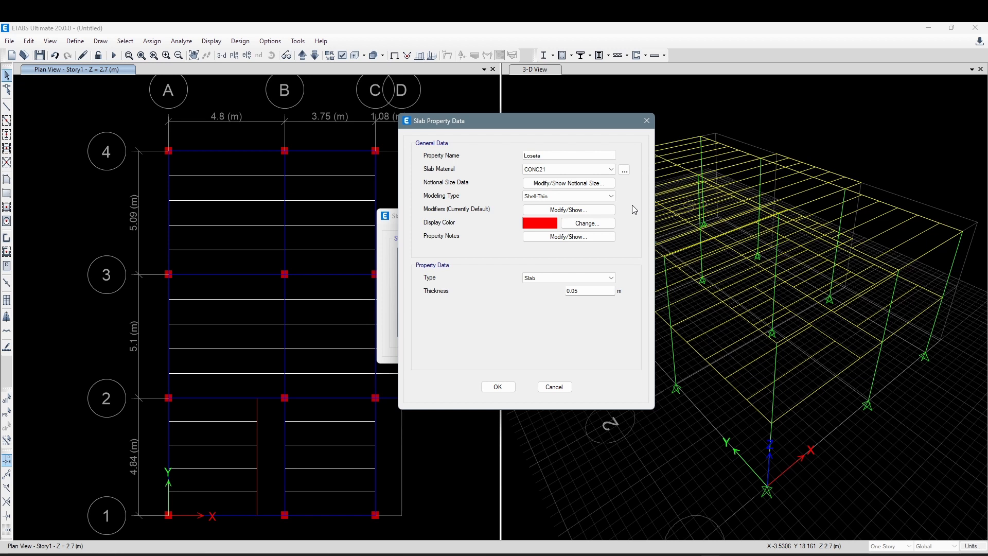
click(548, 157)
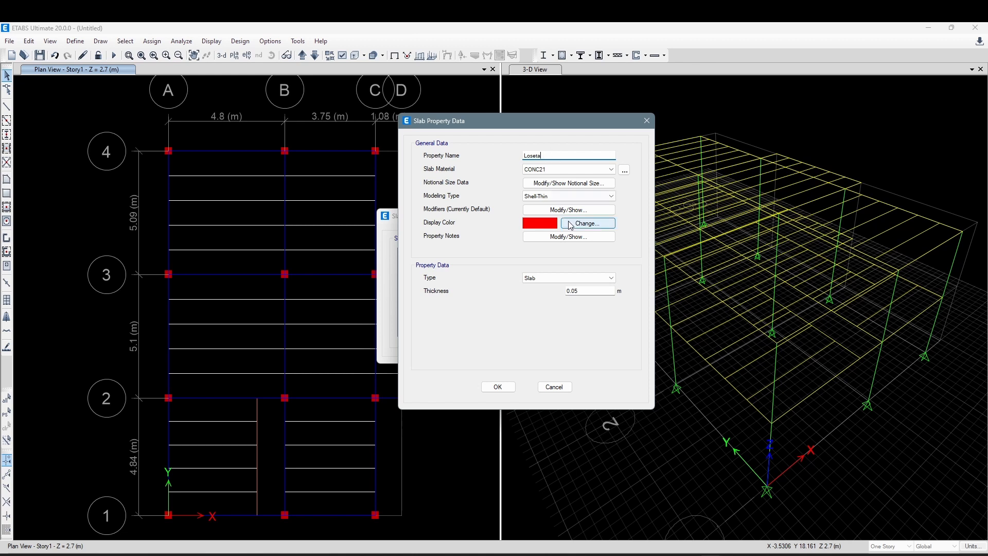
click(547, 201)
click(552, 212)
click(556, 196)
click(555, 206)
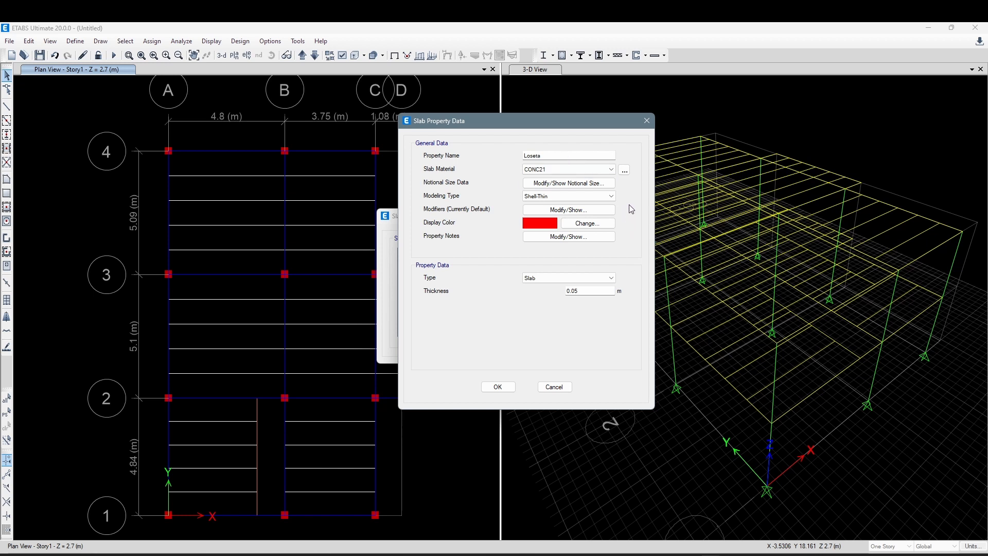
- Set the Loseta slab property's modeling type to Membrane
click(602, 197)
click(602, 196)
click(603, 196)
click(543, 223)
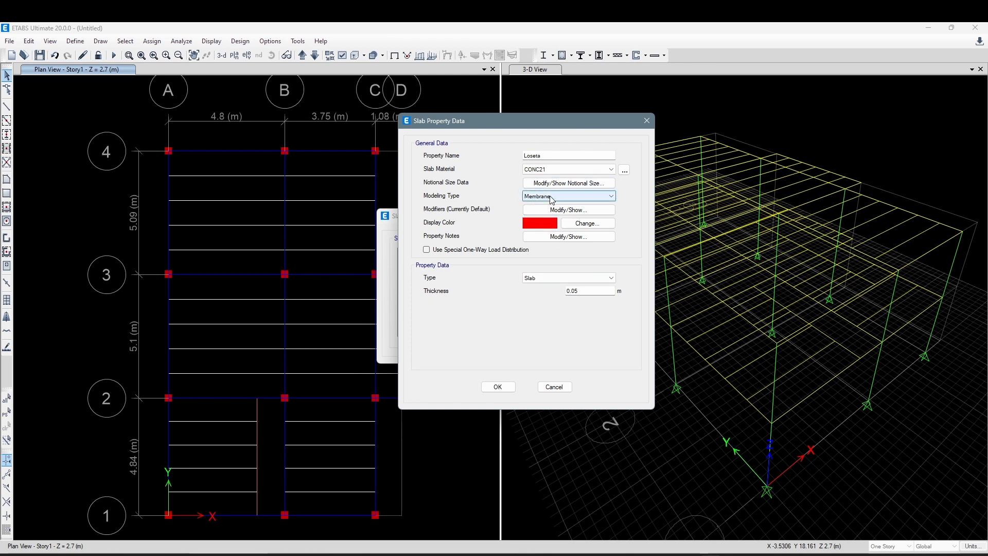
- Try a near-zero thickness of 0.00001 m for the Loseta slab property
click(588, 291)
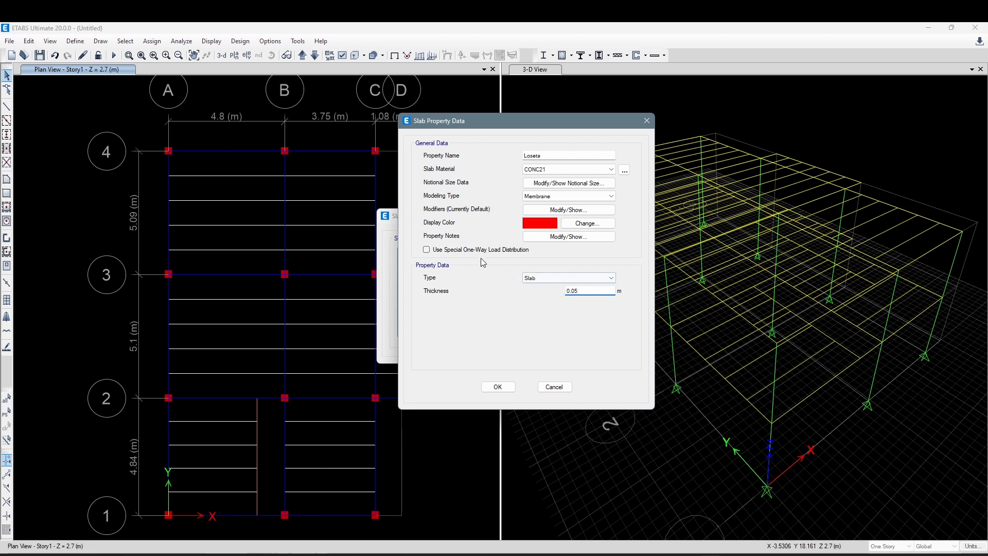
double_click(579, 292)
click(590, 290)
double_click(591, 292)
click(593, 294)
double_click(593, 294)
text(0.00001)
click(566, 156)
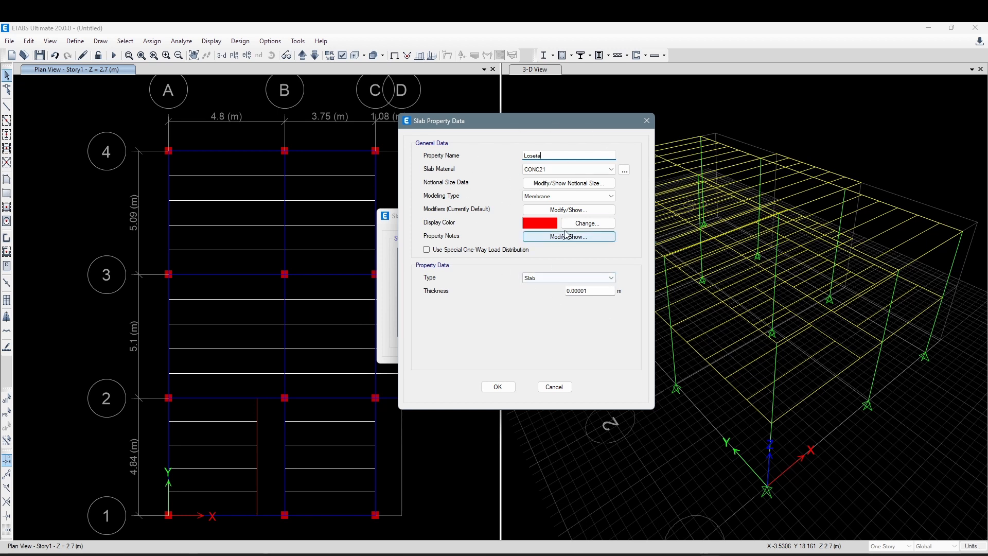
click(598, 293)
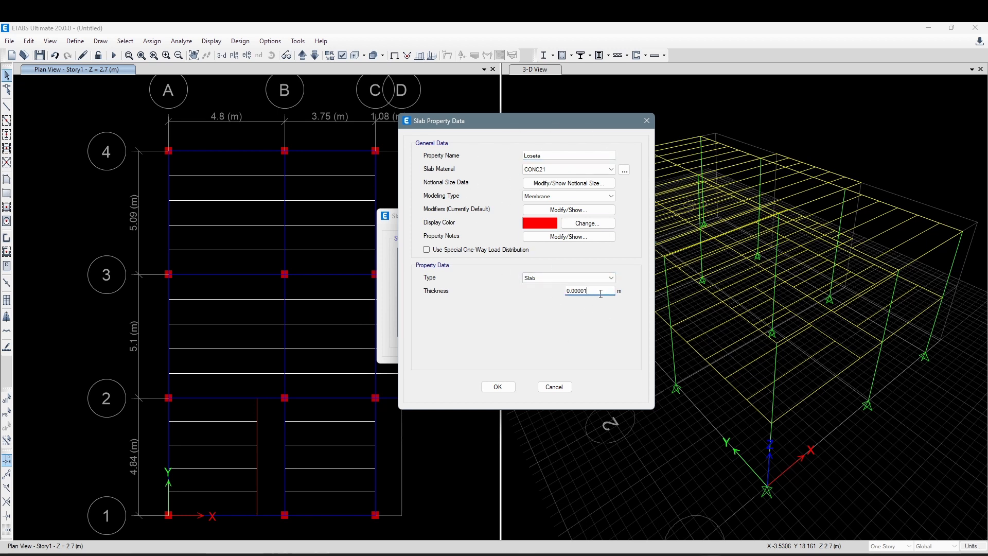
- Restore the slab thickness to 0.05 m, then cancel the Loseta slab definition and leave the slab properties
mouse_move(598, 291)
mouse_down()
mouse_move(573, 291)
mouse_move(596, 291)
mouse_up()
key(BackSpace)
click(555, 172)
click(533, 176)
click(550, 171)
click(553, 173)
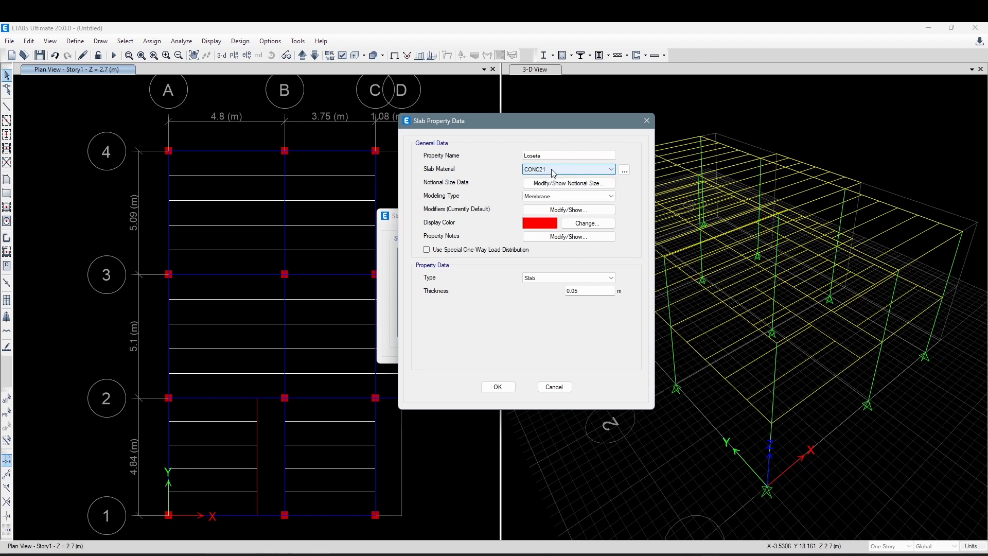
click(571, 292)
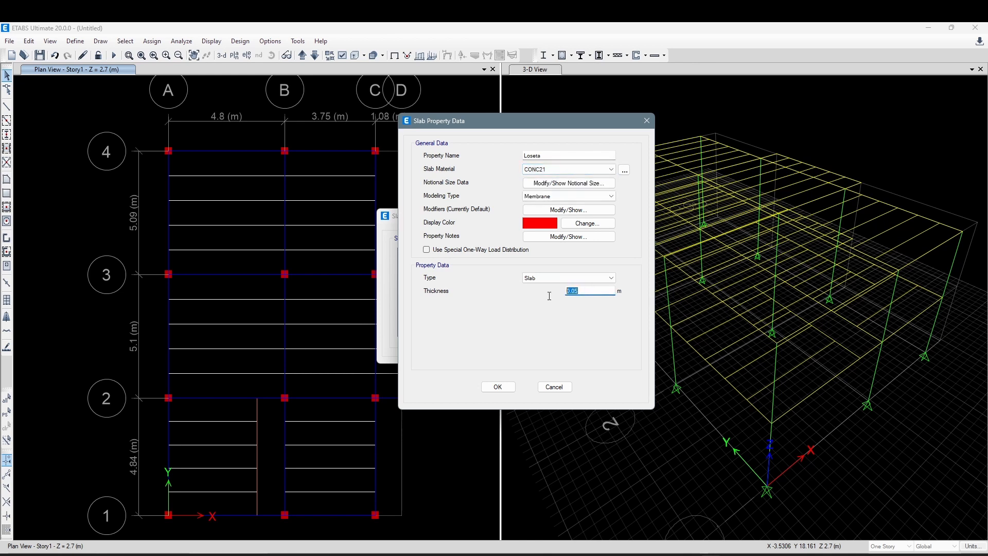
click(582, 292)
click(554, 387)
click(552, 340)
- Add a copy of the CONC21 concrete material and name it matpesocero
click(76, 41)
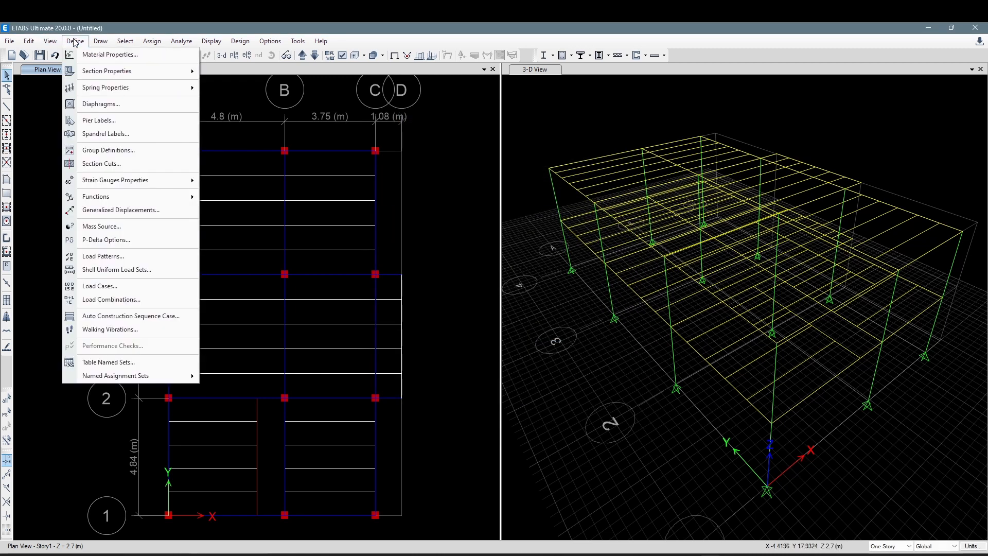
click(116, 57)
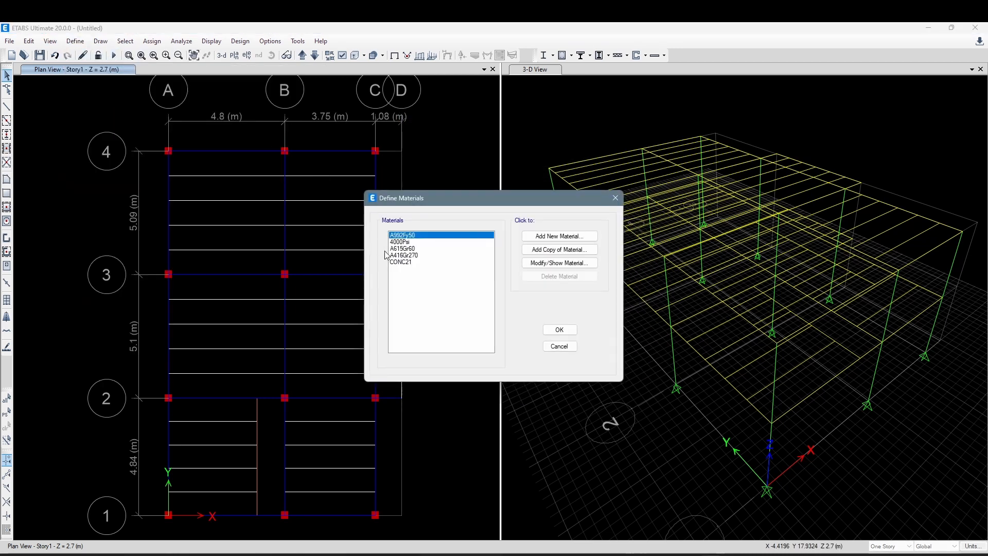
click(420, 262)
click(520, 251)
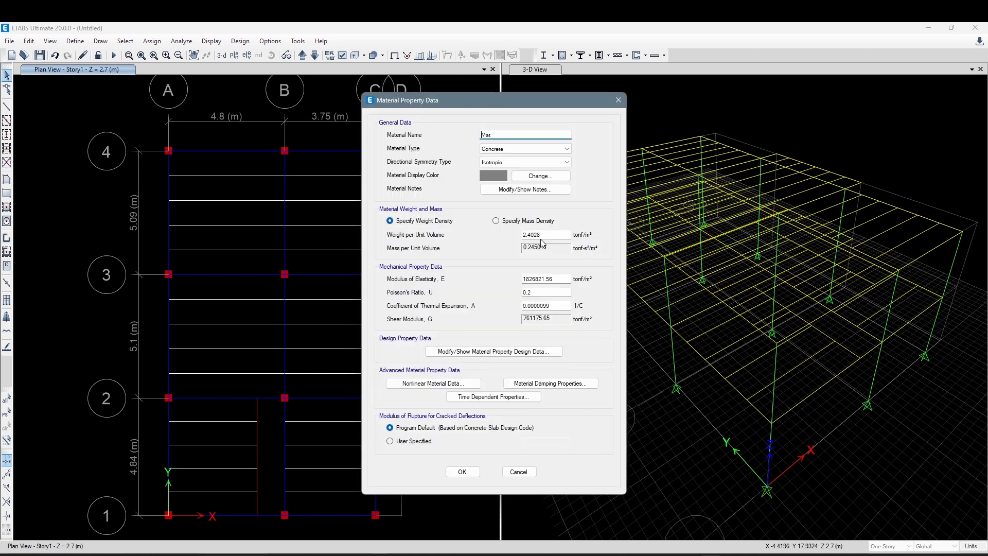
double_click(490, 136)
text(matpesocerop)
key(BackSpace)
text(op)
- Set the matpesocero material's weight per unit volume to 0.000001 tonf/m³ and accept the material definitions
click(542, 237)
text(0.000001)
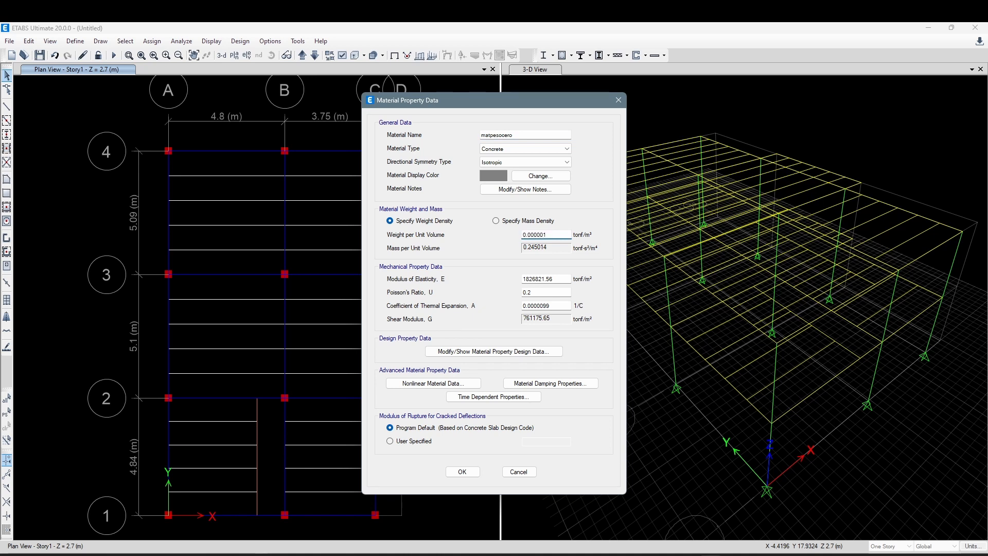
click(523, 135)
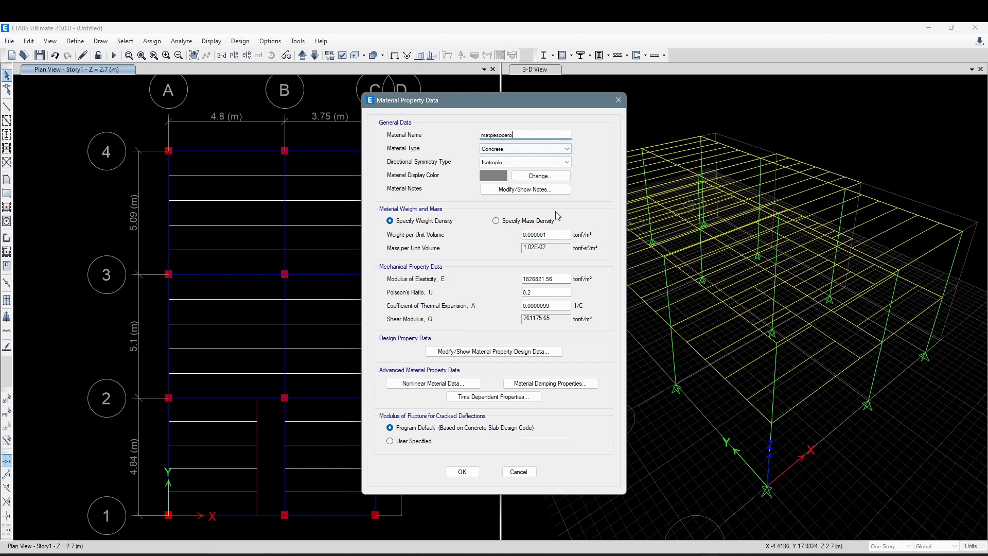
click(549, 234)
click(463, 472)
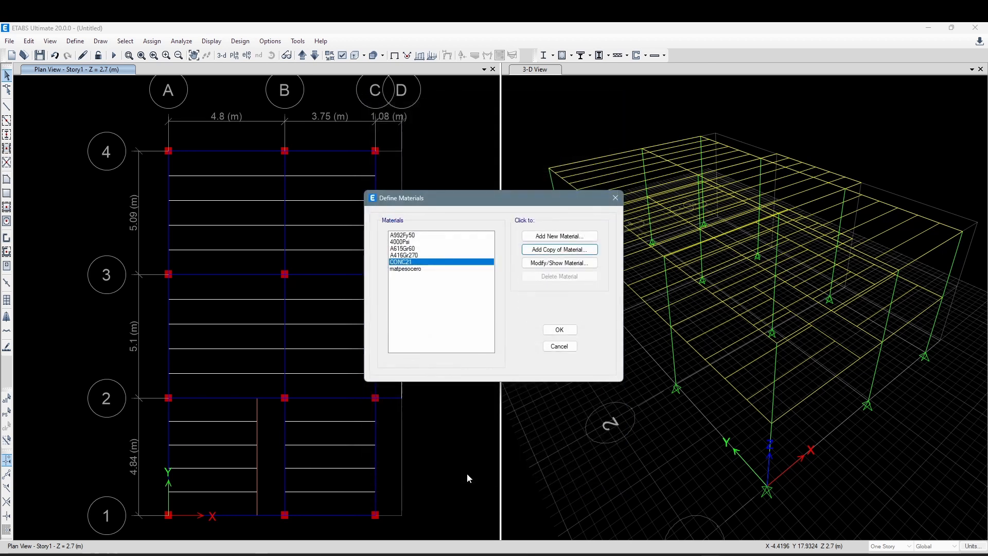
click(555, 330)
- Add a new slab property named loseta and assign it the matpesocero material
click(75, 41)
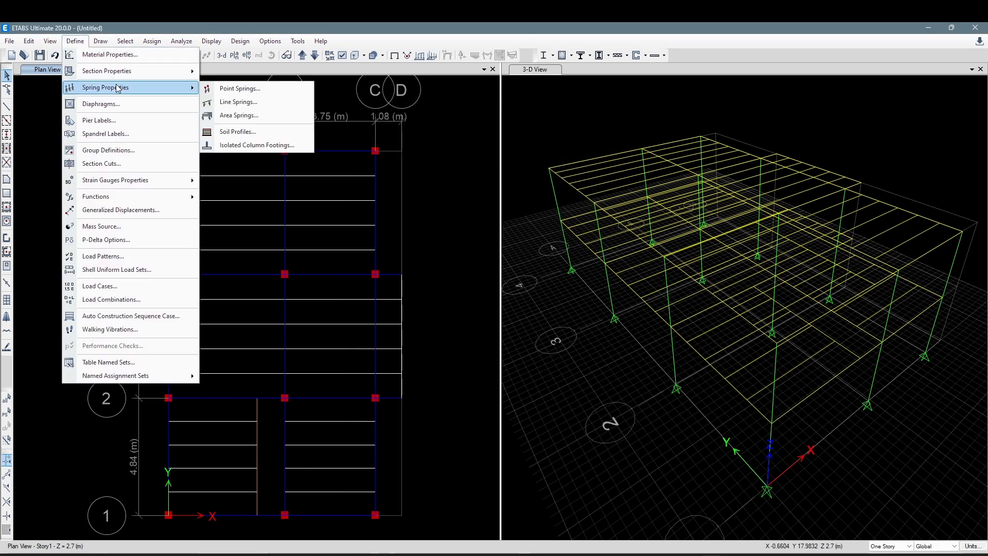
mouse_move(132, 71)
click(230, 108)
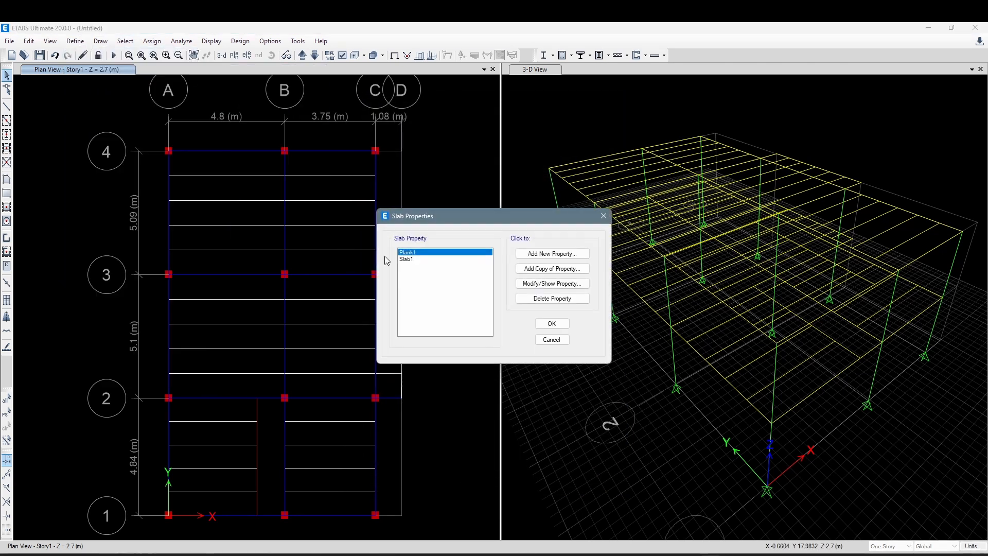
click(550, 255)
drag(521, 179, 487, 183)
text(loseta)
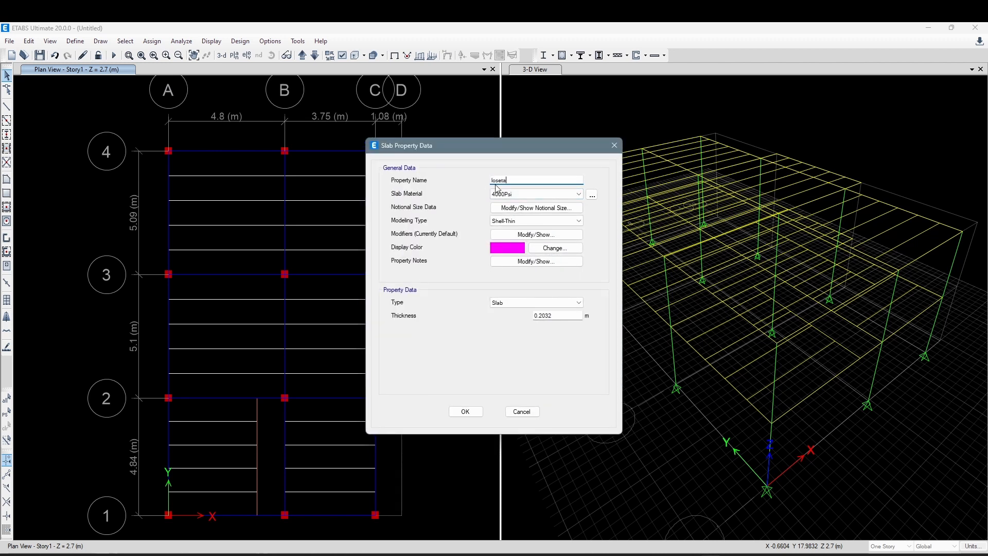
click(520, 194)
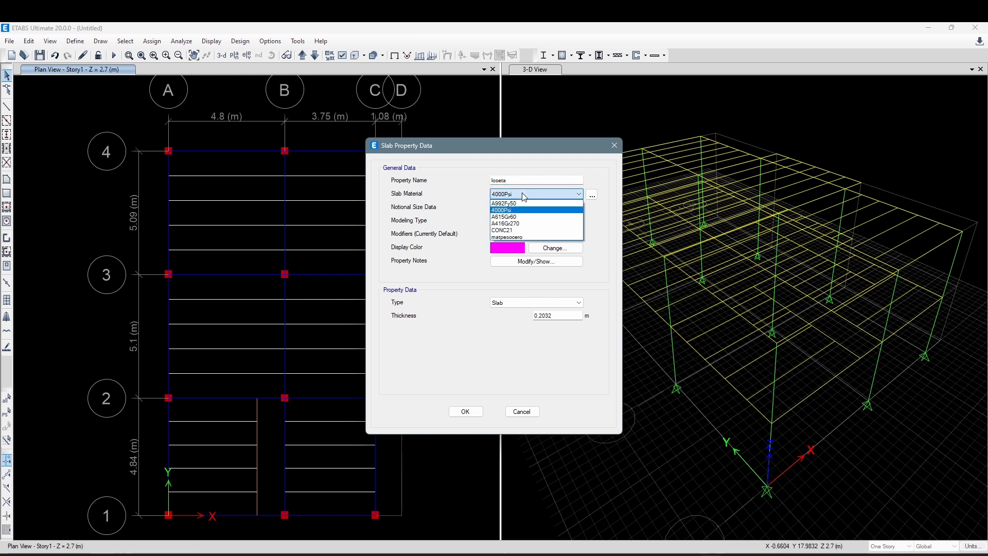
click(513, 237)
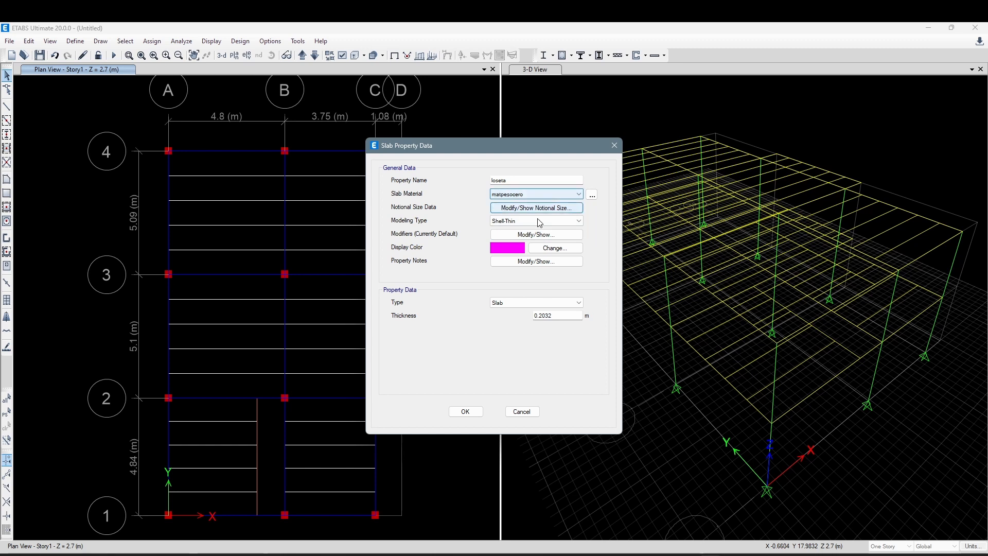
- Set the loseta slab property's thickness to 0.05 m
click(559, 316)
key(BackSpace)
key(BackSpace)
key(BackSpace)
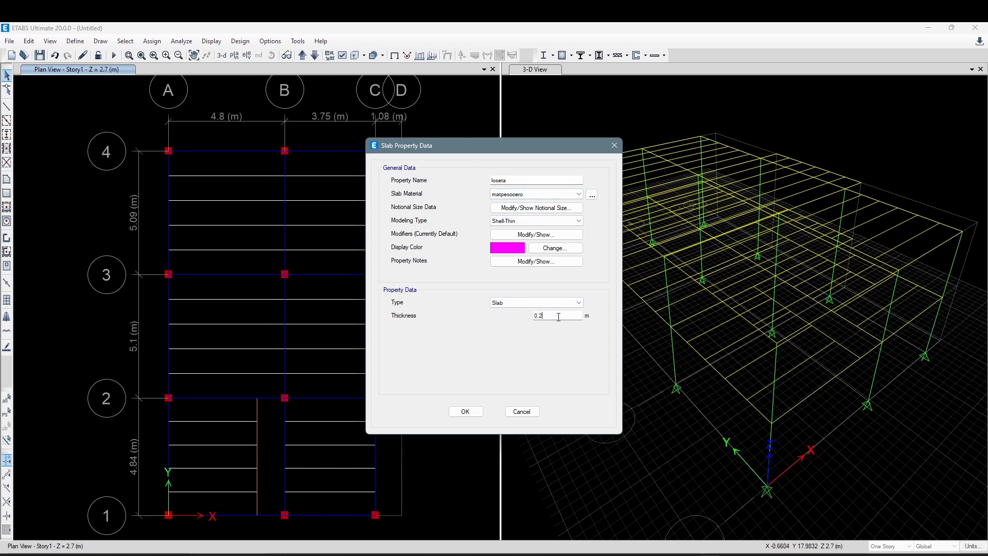
text(05)
drag(552, 316, 517, 316)
click(548, 314)
drag(552, 314, 533, 316)
click(551, 315)
click(551, 317)
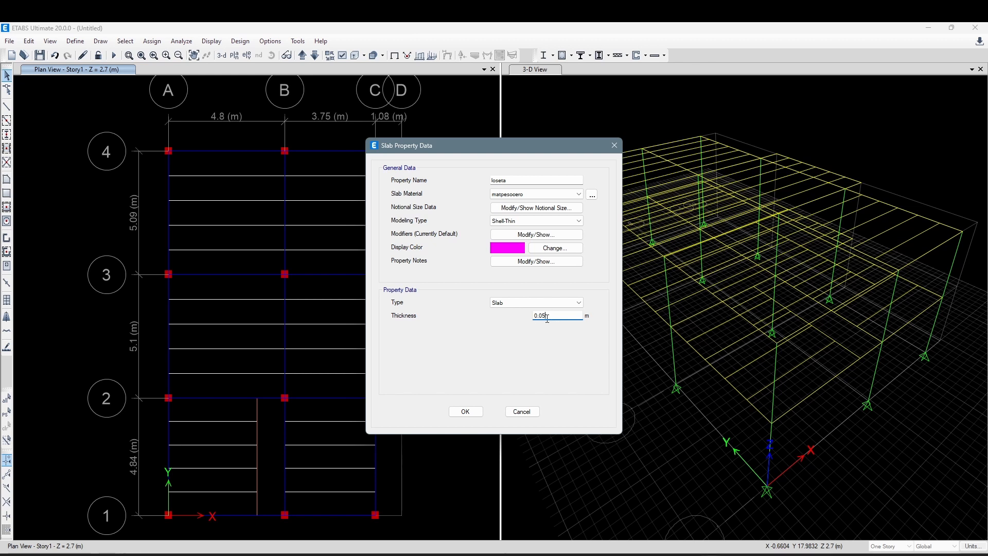
- Set the loseta slab property's modeling type to Membrane
click(510, 221)
click(511, 244)
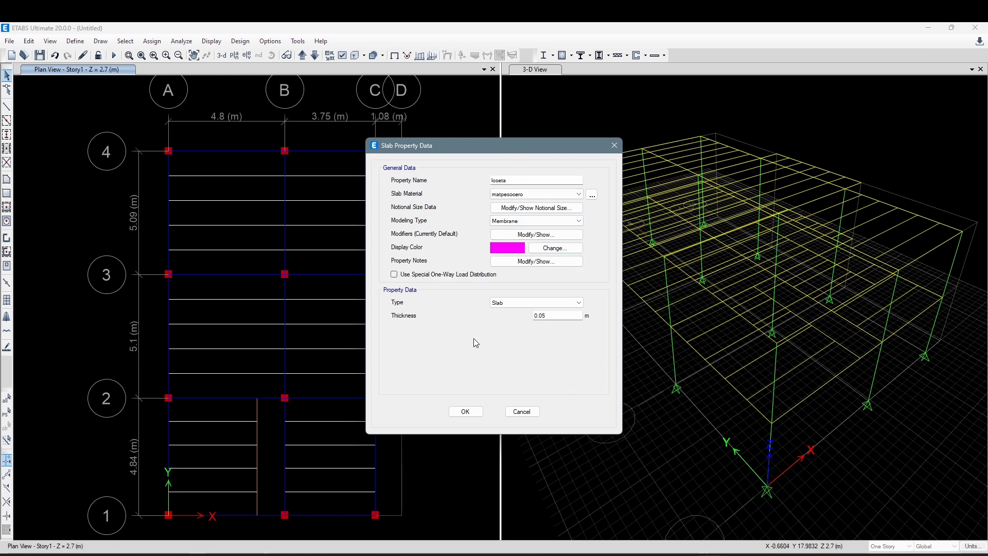
click(555, 316)
- Try CONC21 as the loseta slab's material and switch it back to matpesocero
click(532, 200)
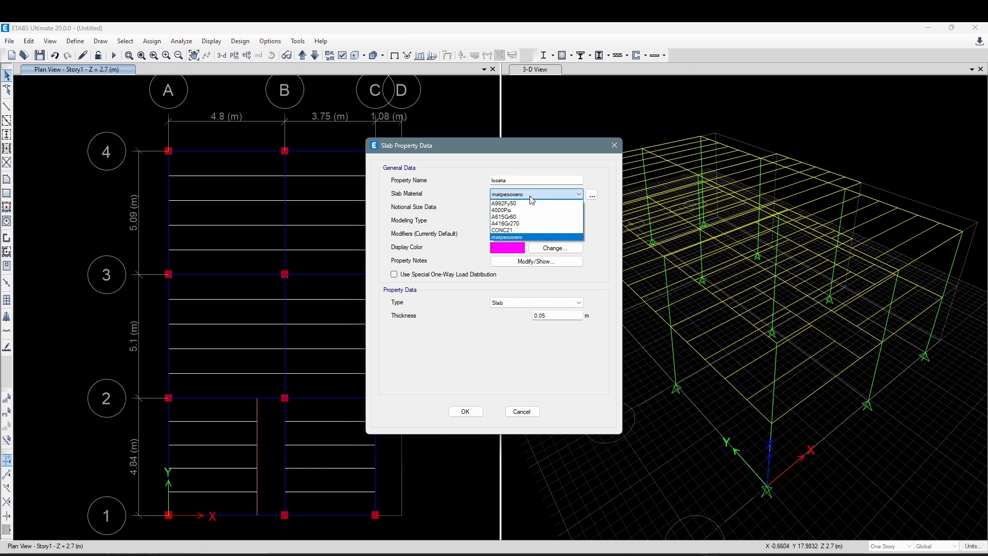
click(522, 230)
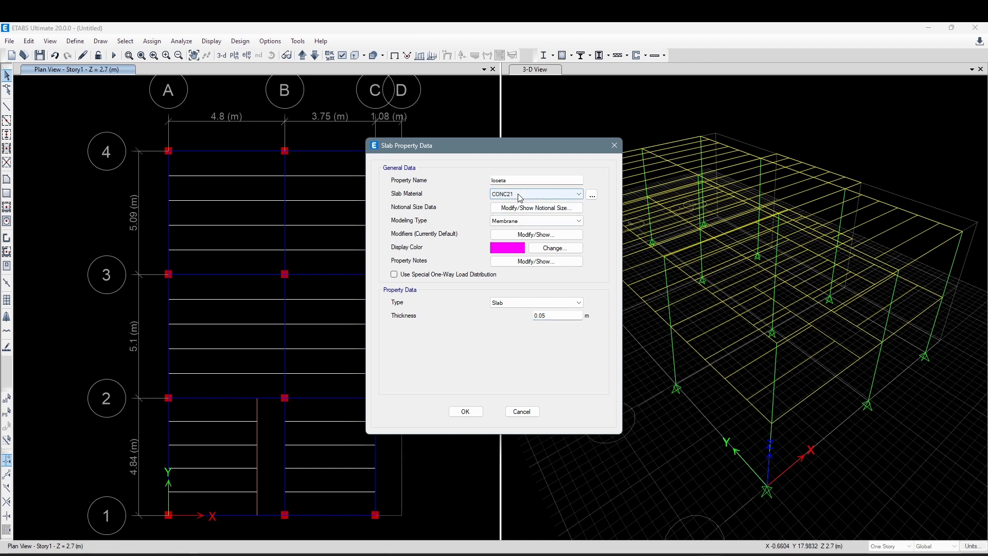
click(553, 315)
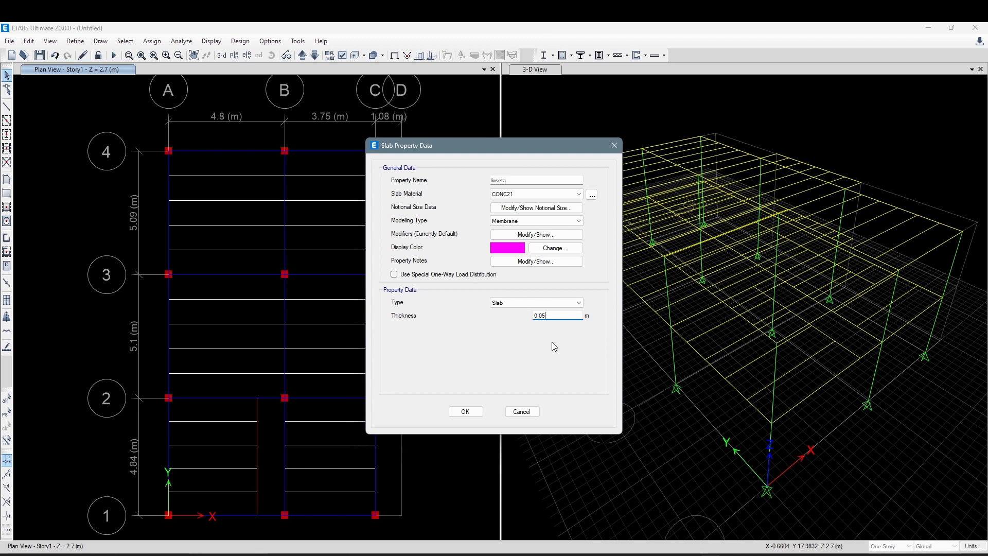
click(527, 194)
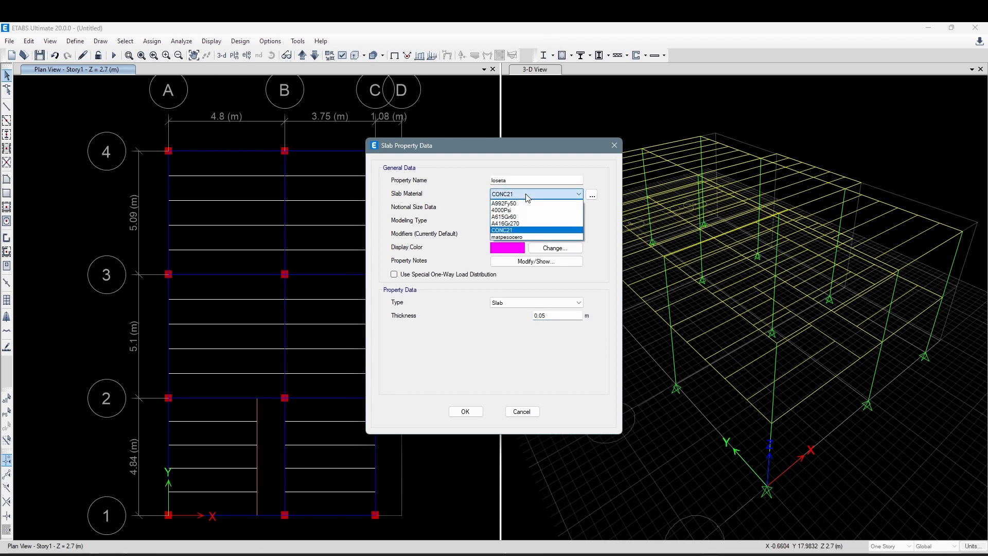
click(520, 238)
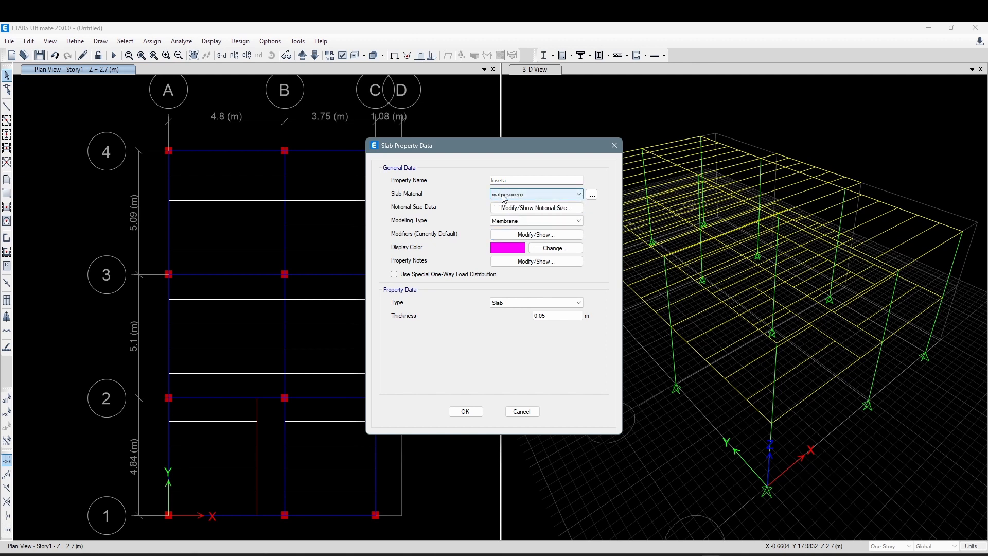
click(560, 315)
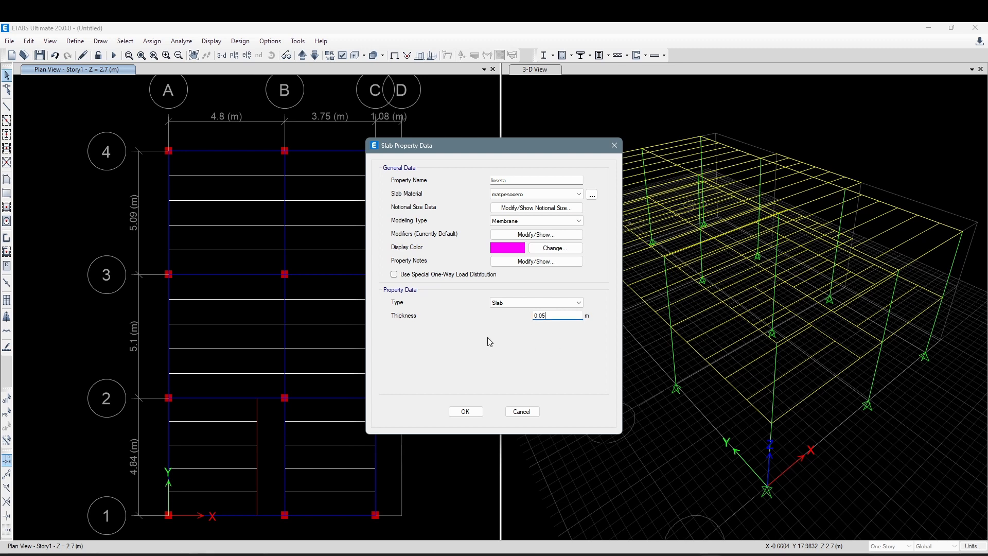
- Switch to the PowerPoint CARGAS slide, examine the Loseta entry in the dead load list, and return to ETABS
drag(468, 148, 506, 132)
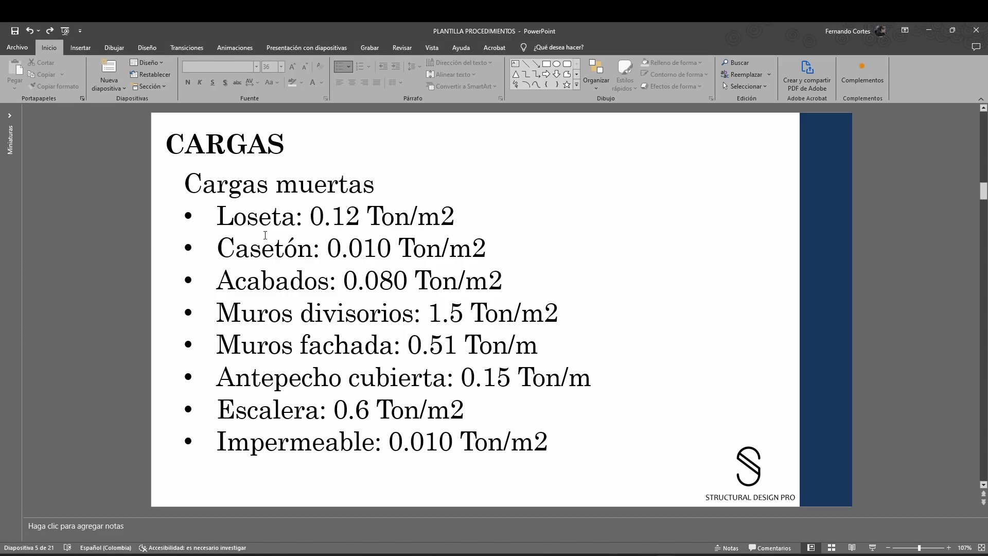
click(265, 235)
drag(233, 219, 320, 225)
click(358, 217)
click(467, 222)
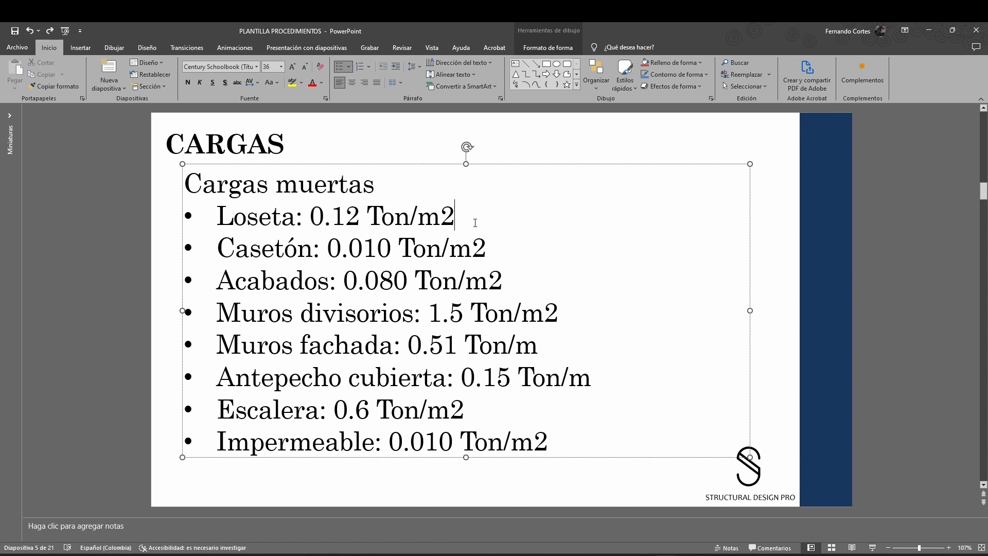
click(528, 149)
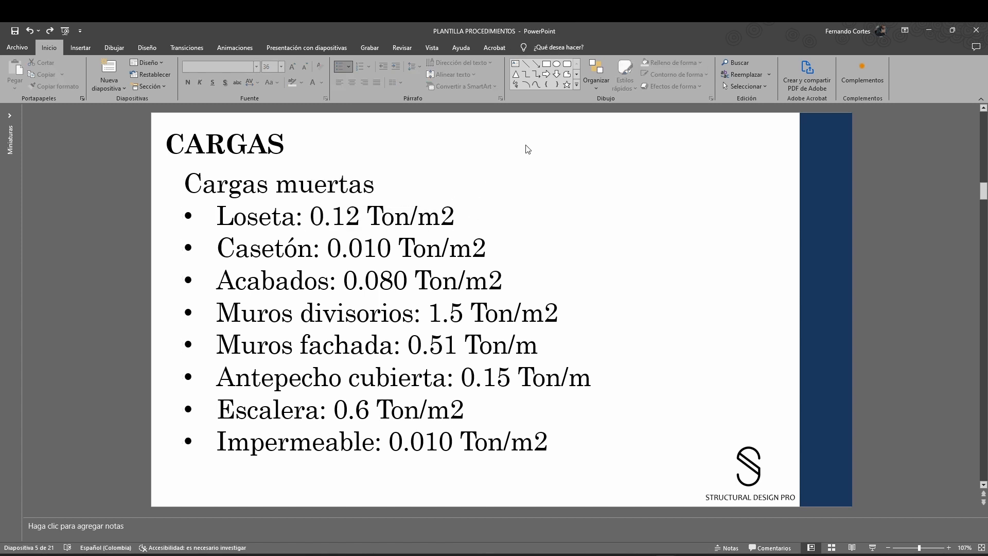
click(460, 221)
drag(459, 220, 217, 218)
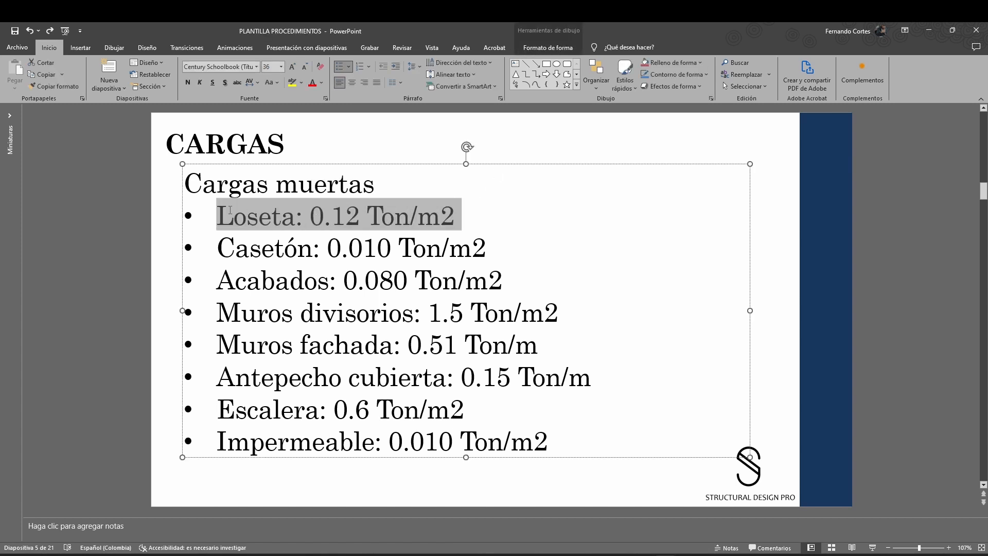
click(535, 151)
click(285, 190)
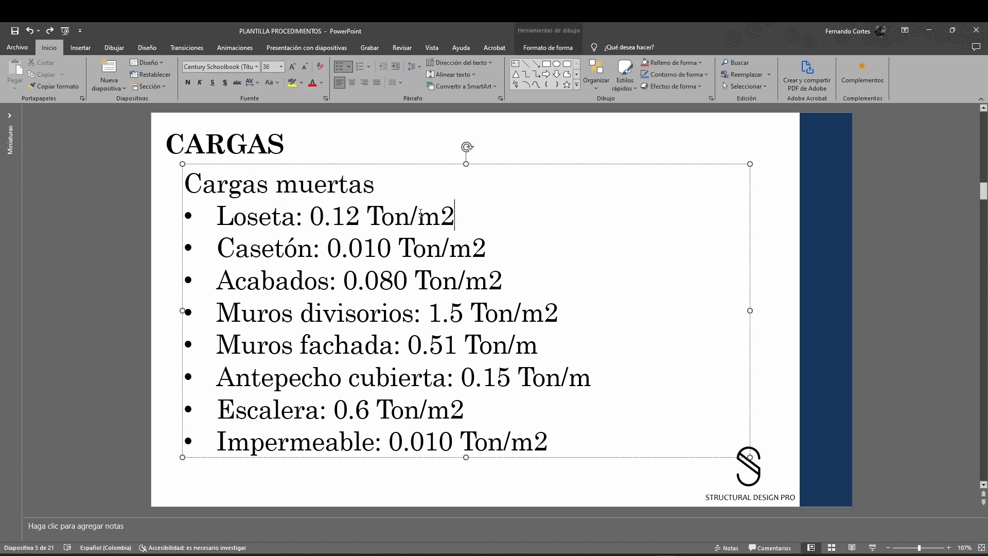
drag(455, 216, 216, 216)
click(530, 154)
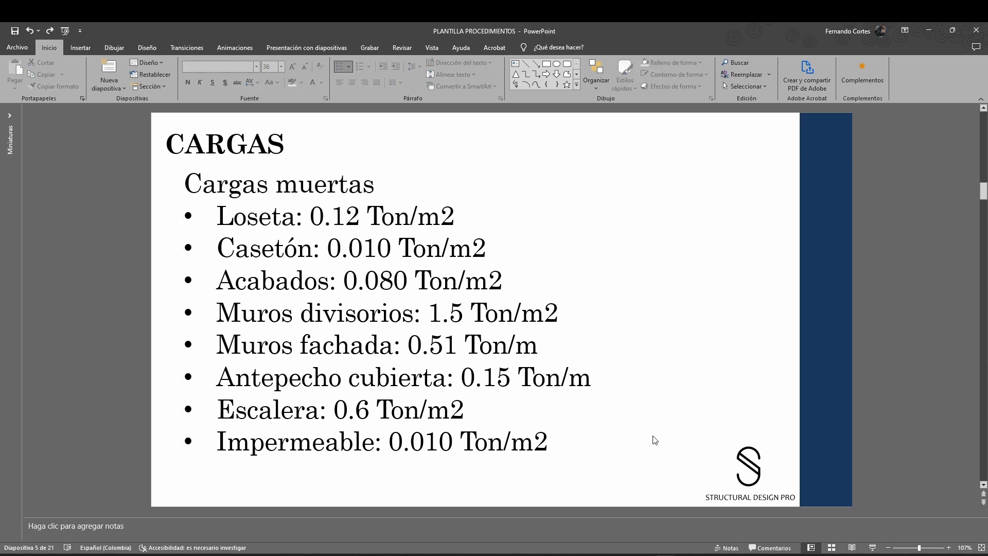
click(711, 555)
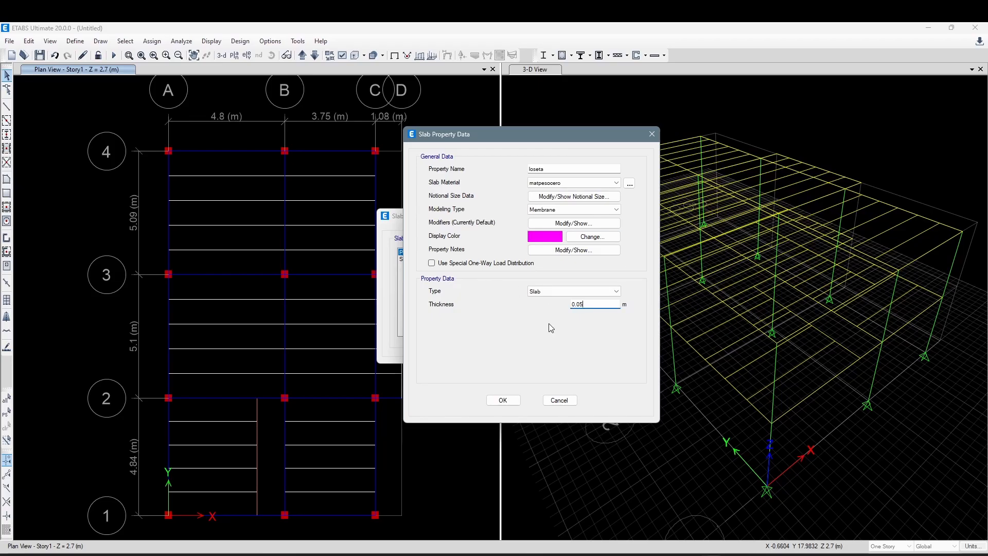
- Try the special one-way load distribution option on the loseta slab property and leave it off
click(547, 168)
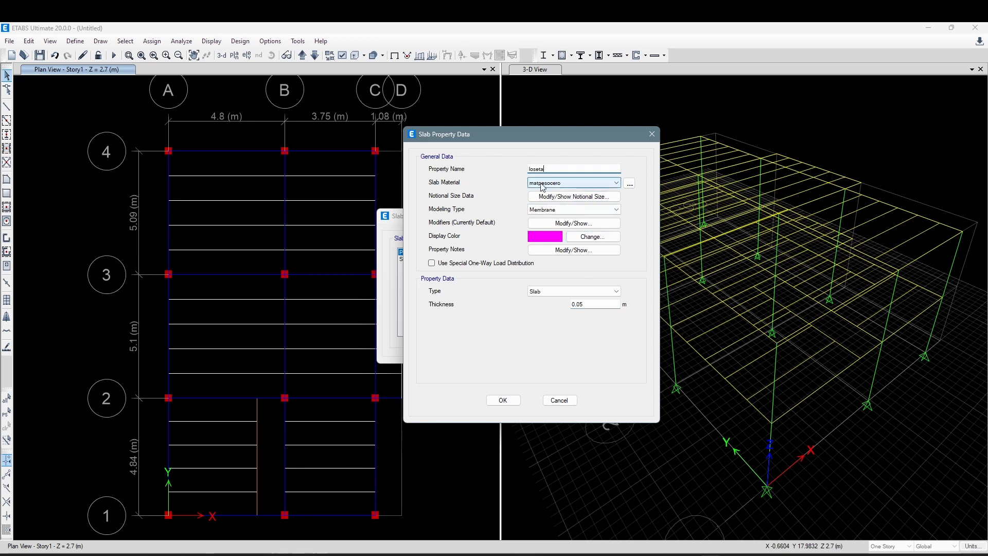
click(591, 302)
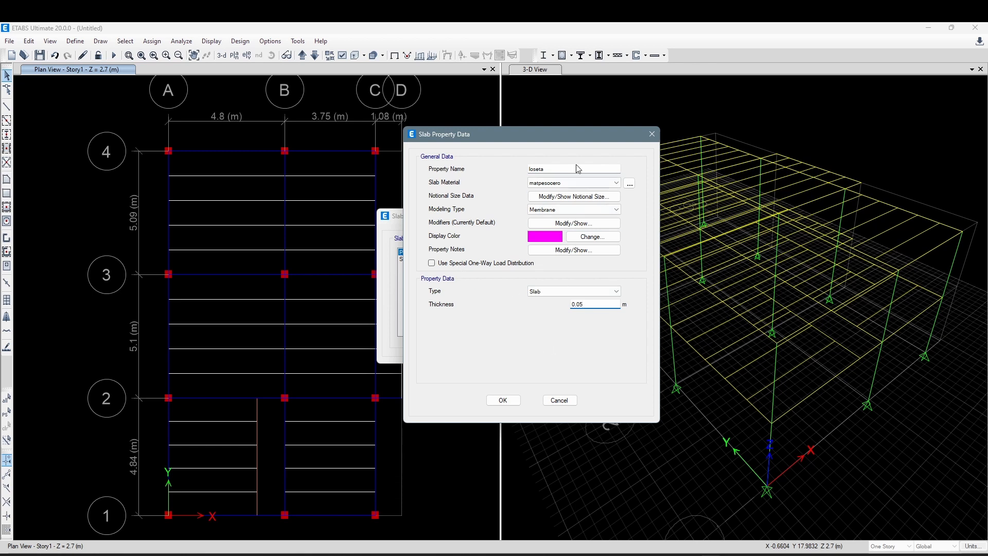
click(433, 264)
click(433, 264)
click(433, 264)
click(432, 264)
click(432, 264)
click(432, 264)
- Change the loseta slab's display color to light pink (RGB 255, 187, 255) and accept the slab property
click(544, 236)
drag(609, 211, 604, 179)
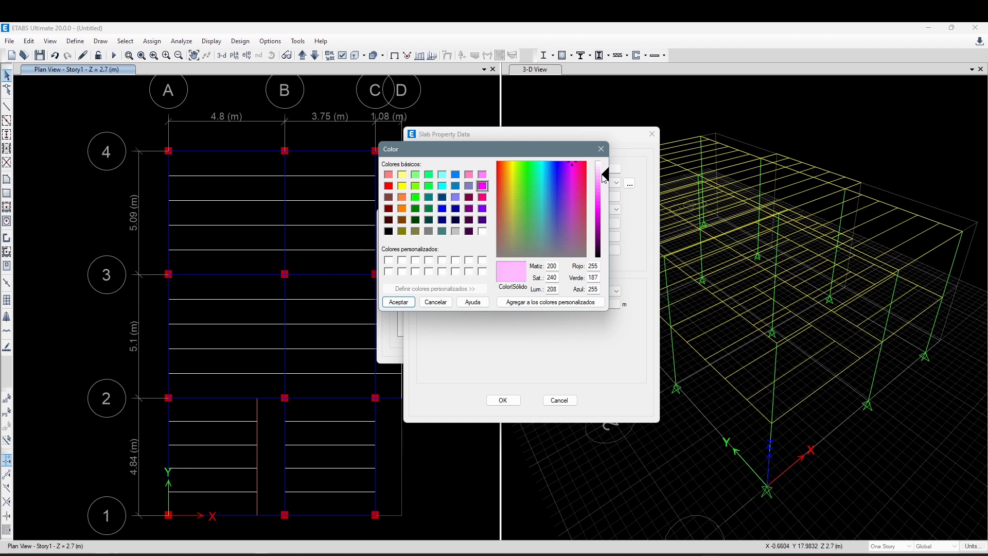
click(399, 302)
click(505, 400)
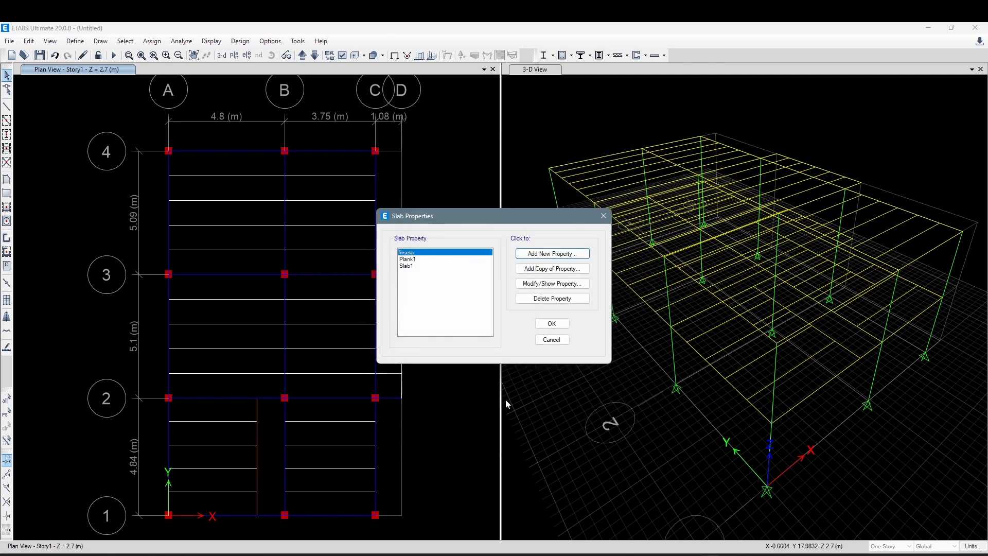
- Delete the Slab1 and Plank1 slab properties and accept the slab property list
click(419, 266)
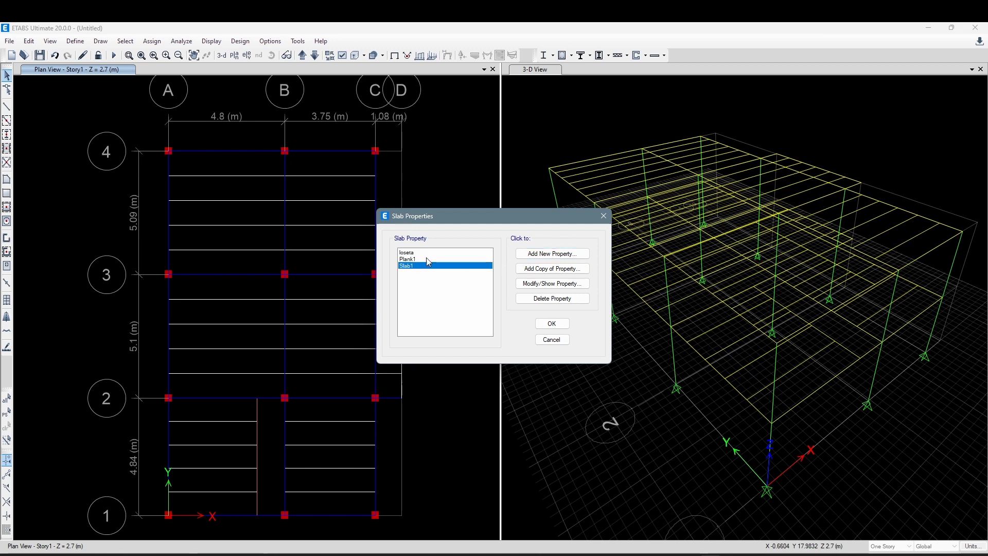
click(553, 299)
click(509, 330)
click(553, 298)
click(521, 329)
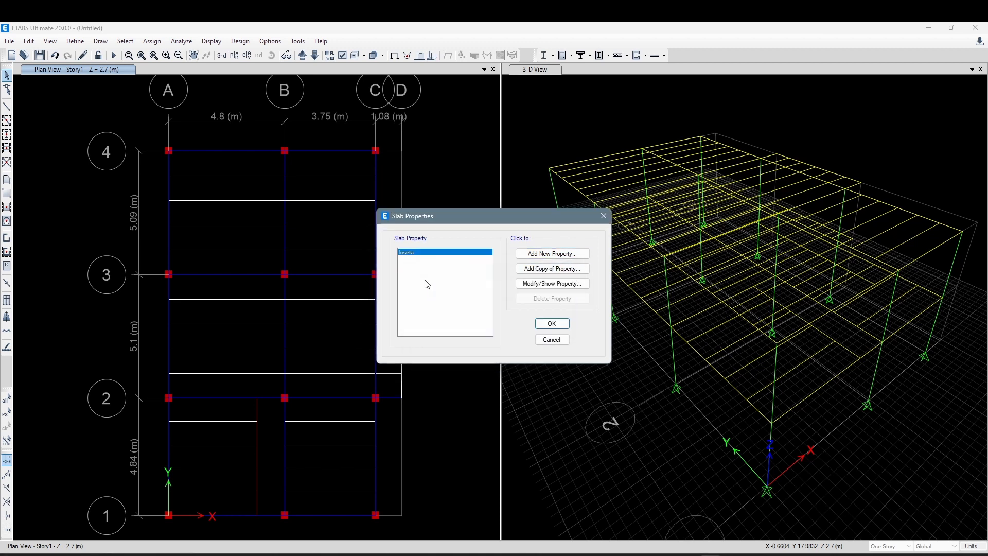
click(551, 325)
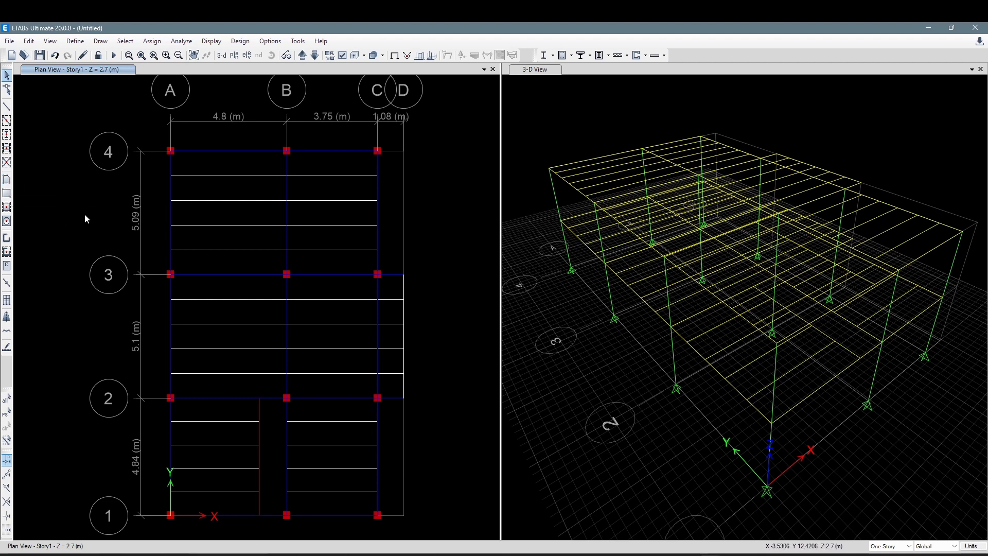
- Start drawing floor areas with straight edges and set the drawn property to loseta
click(7, 179)
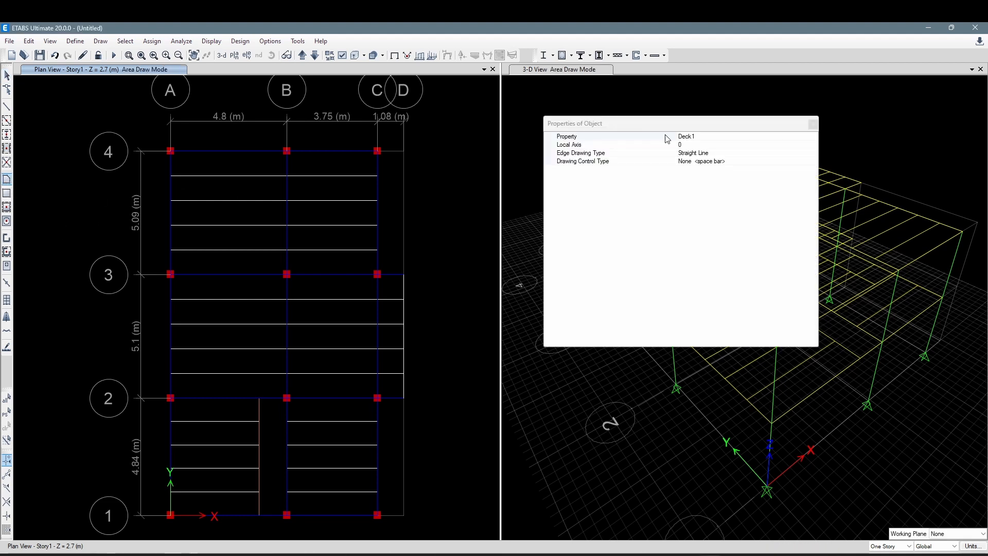
click(856, 129)
click(741, 146)
drag(737, 117, 795, 105)
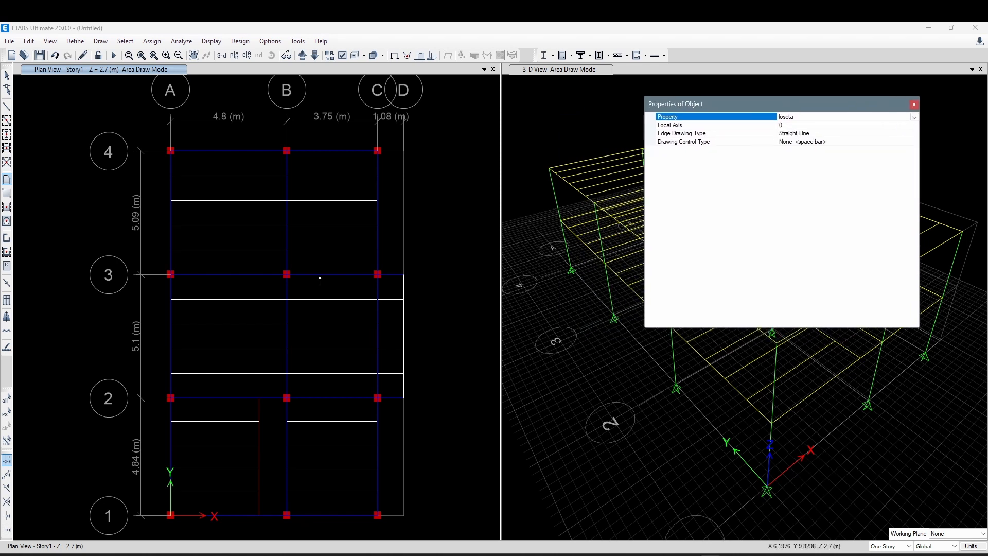
- Draw a trial triangular loseta area outside the plan beside grid 3, and delete it
click(102, 223)
click(46, 326)
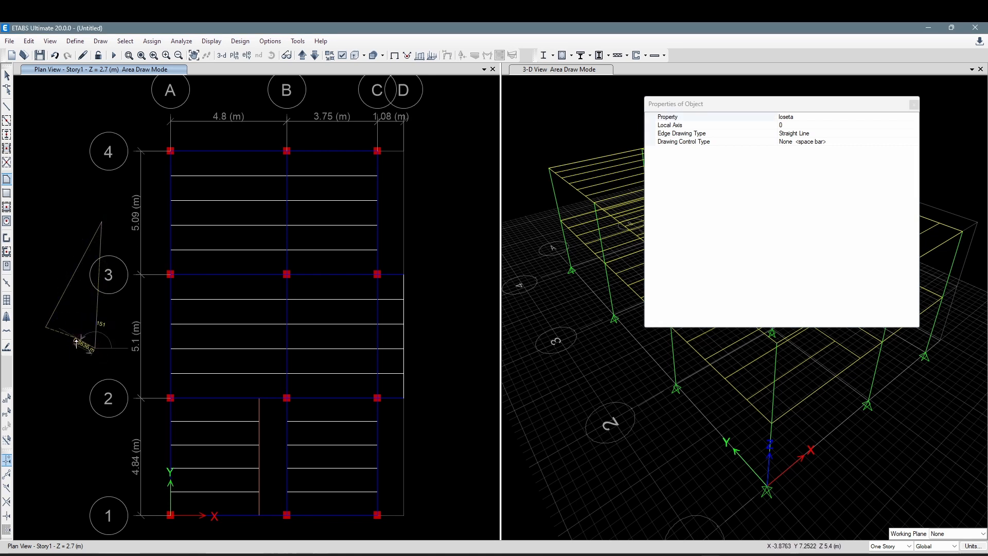
double_click(80, 348)
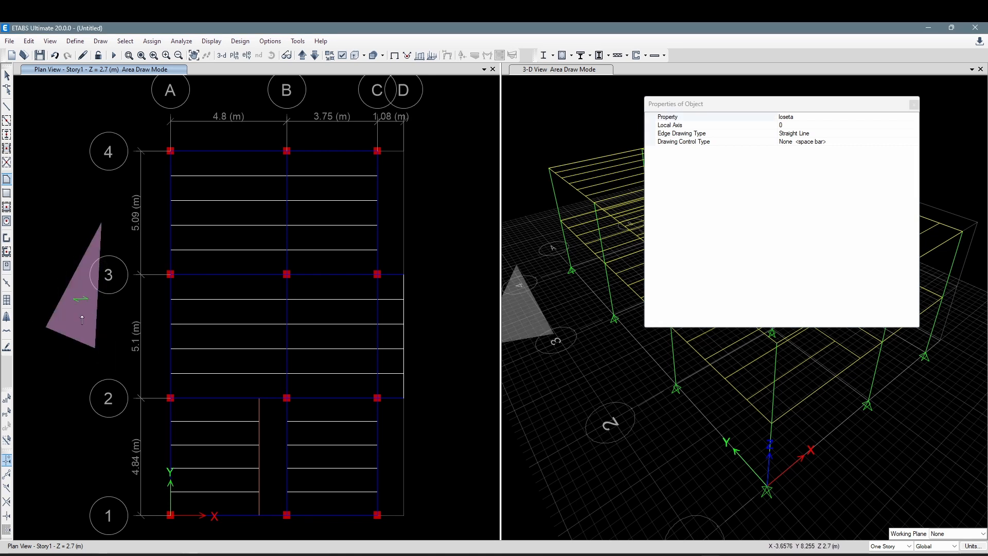
key(Escape)
click(81, 316)
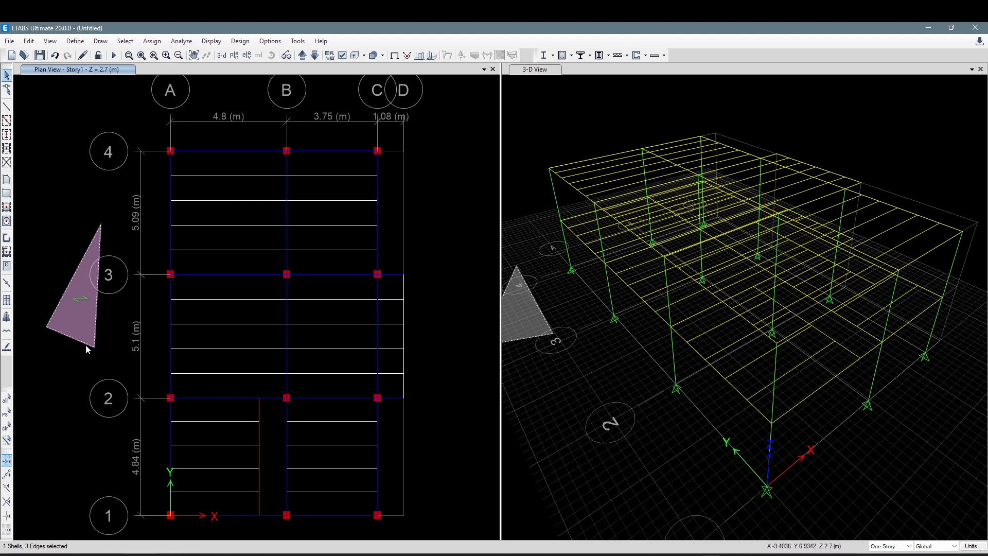
key(Delete)
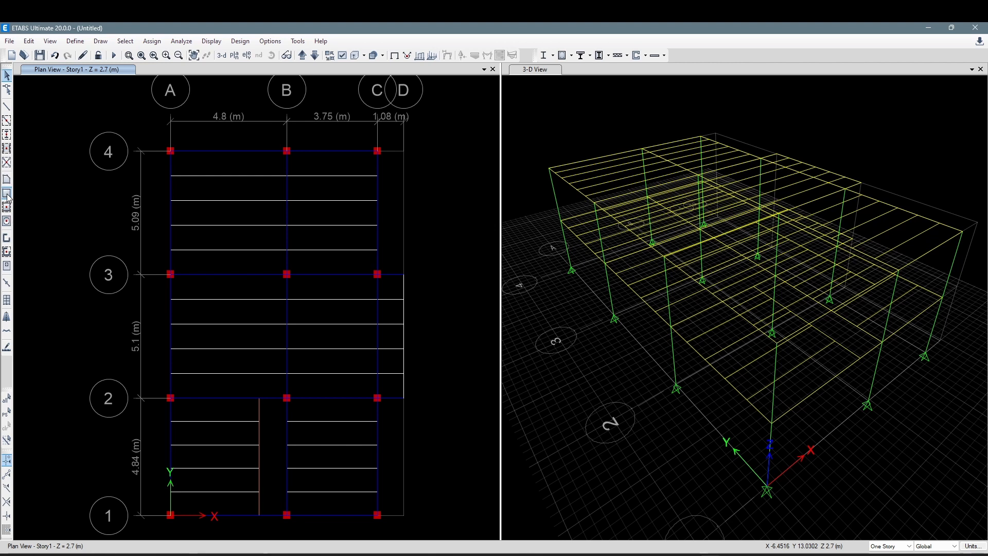
- Draw a trial rectangular loseta area over the bay between grids A–B and 3–4, and delete it
click(7, 196)
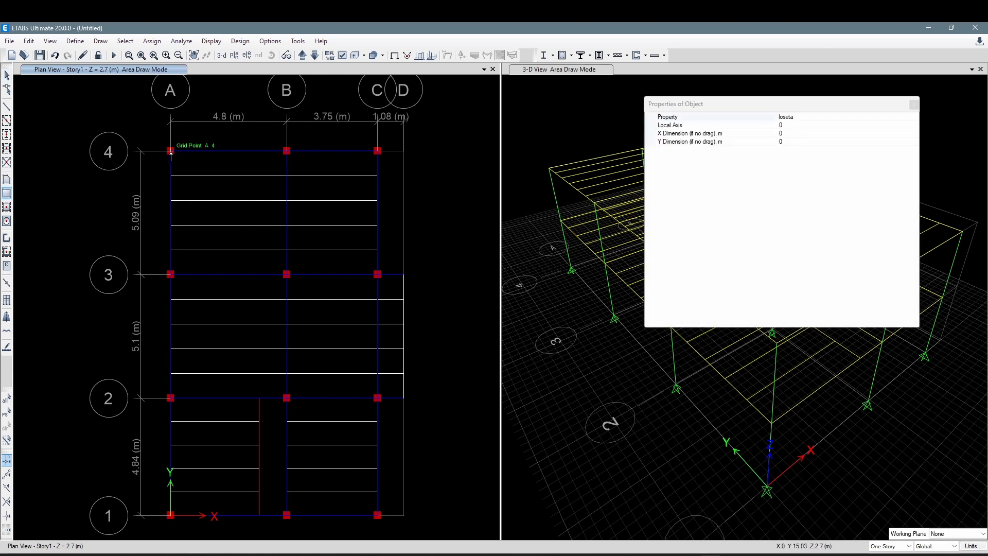
mouse_move(170, 151)
mouse_down()
mouse_move(251, 223)
mouse_move(286, 274)
mouse_up()
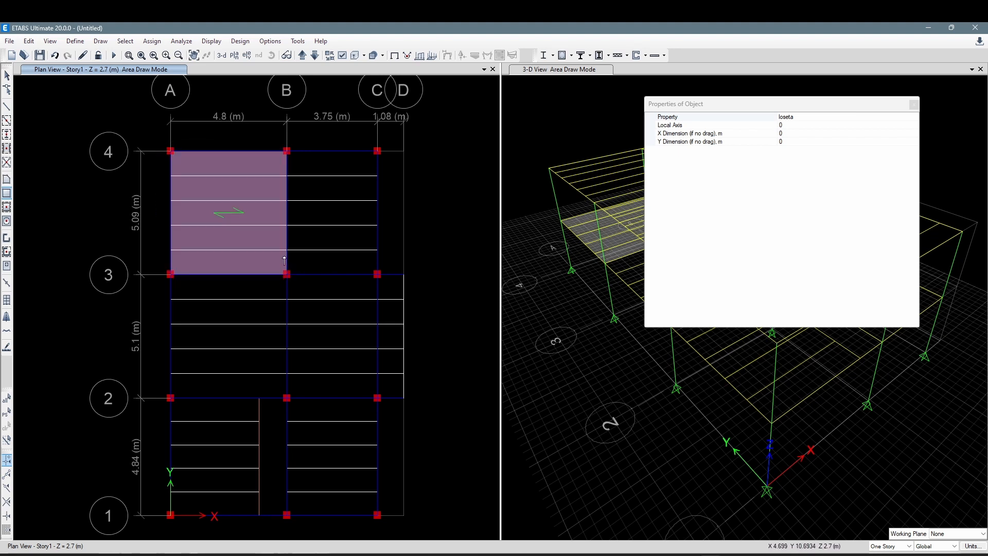
key(Escape)
click(260, 212)
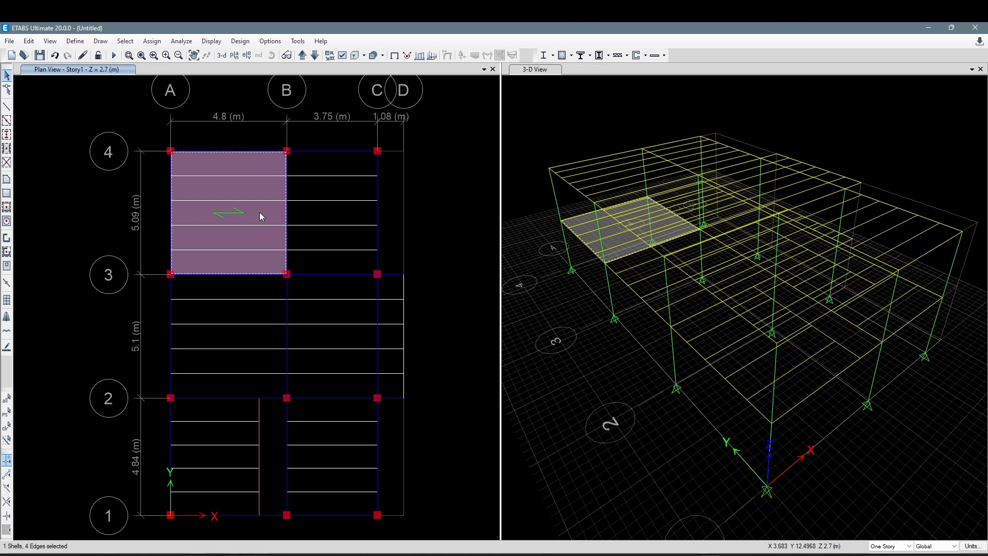
key(Delete)
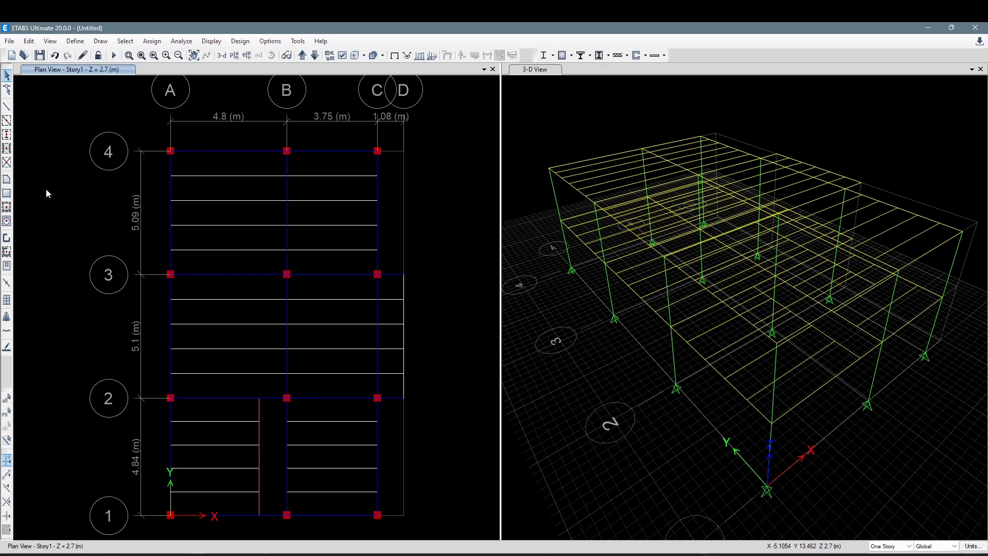
- Quick-draw a trial loseta area in bay A–B, 3–4 using the grids as boundaries, and delete it
click(7, 208)
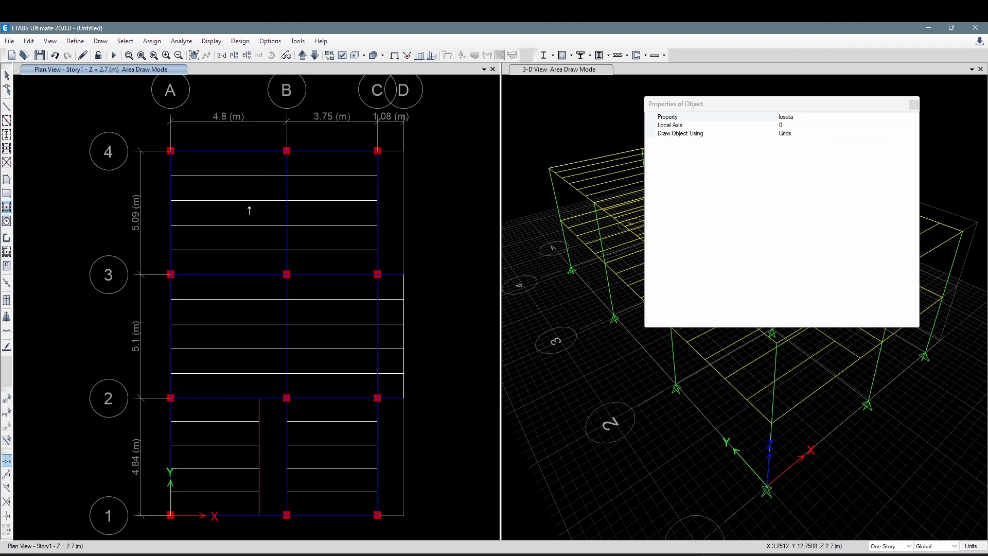
drag(787, 109, 769, 107)
click(775, 132)
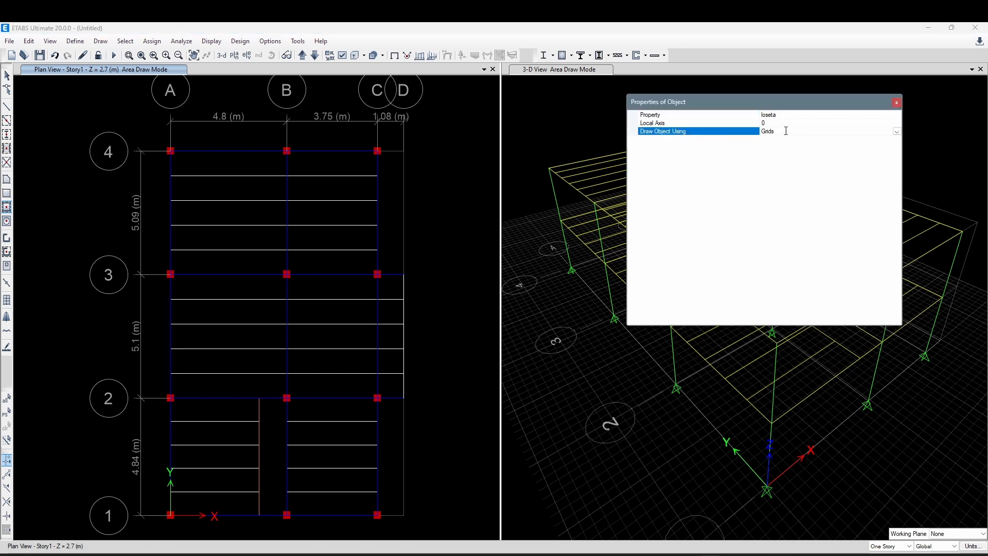
click(236, 214)
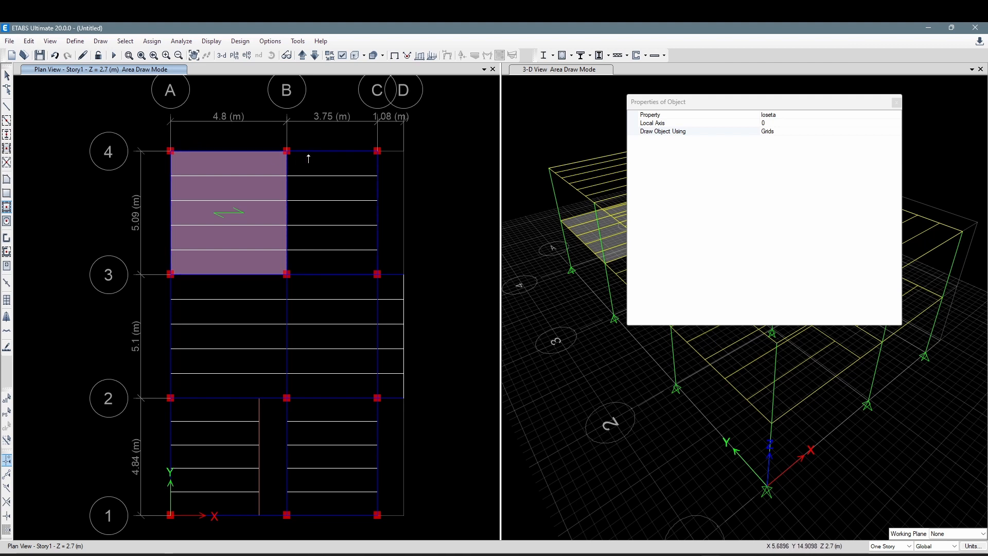
key(Escape)
click(235, 244)
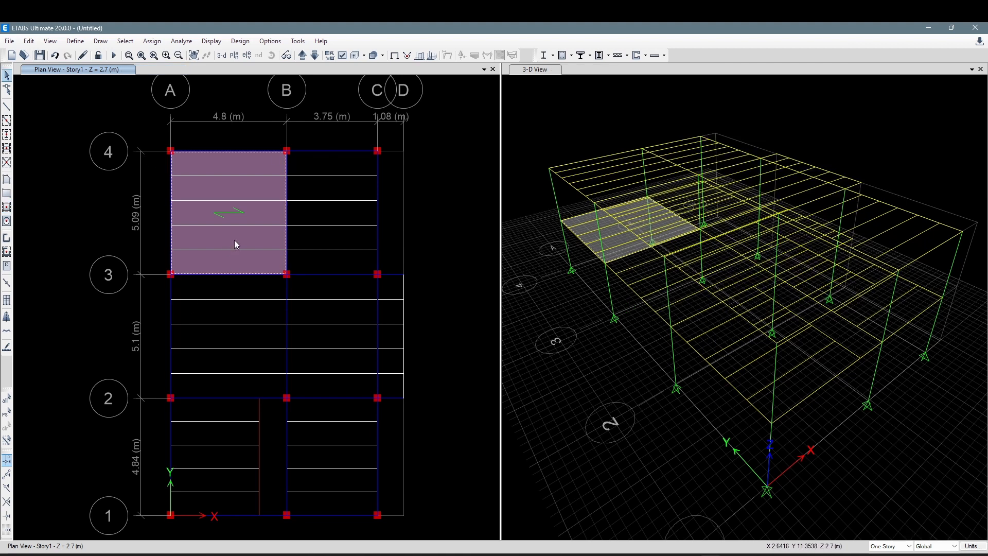
key(Delete)
- Try to quick-draw a loseta area in bay A–B, 3–4 with Draw Object Using set to Perimeter Lines
click(6, 207)
click(885, 129)
click(897, 131)
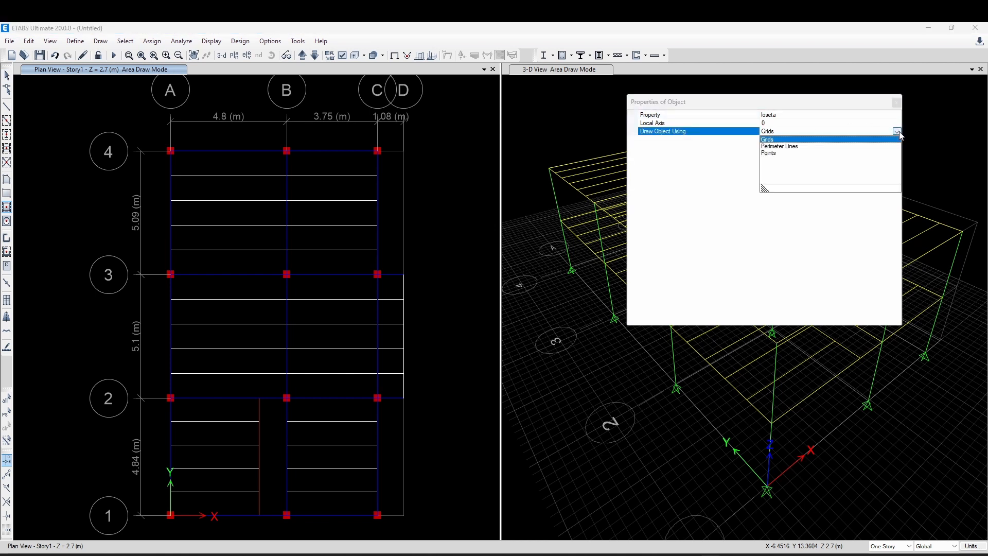
click(783, 147)
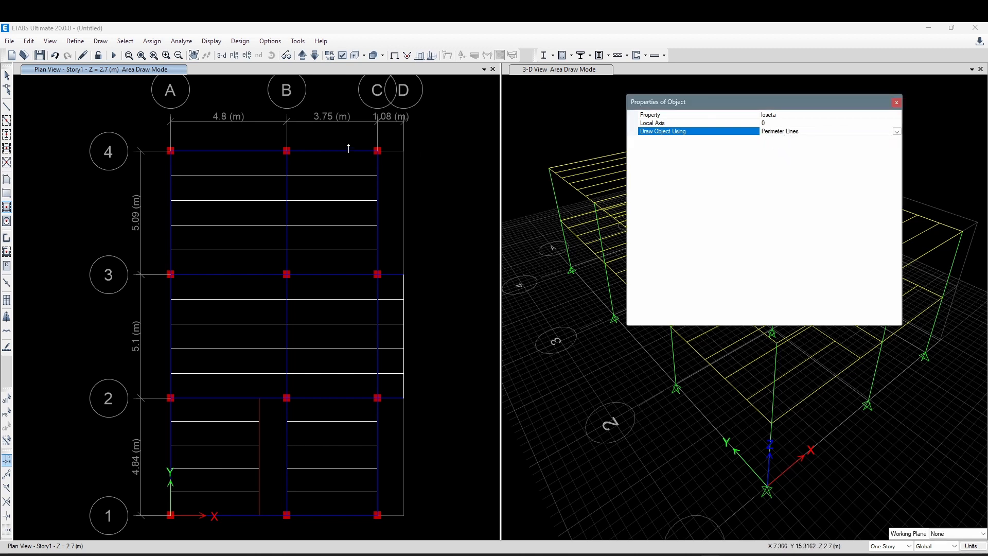
click(234, 189)
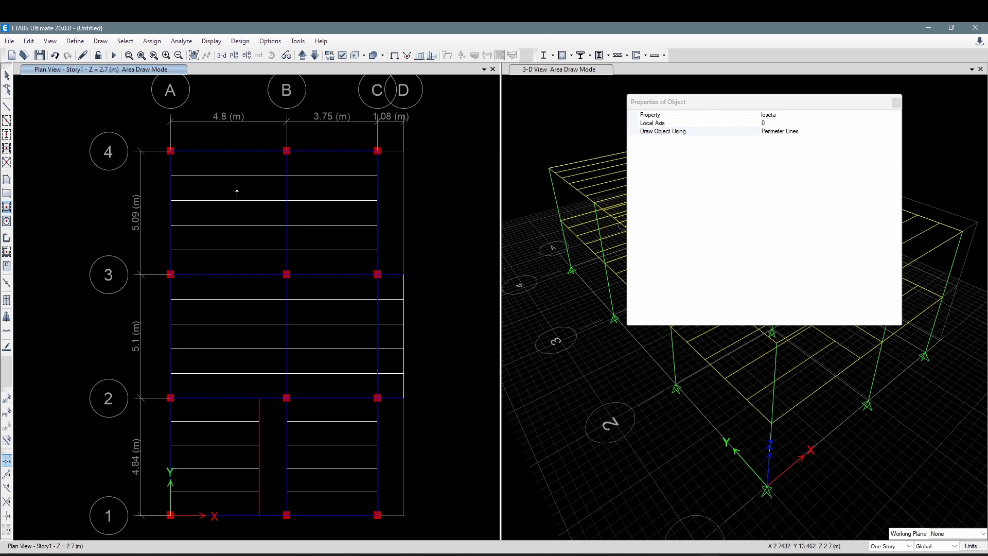
key(Escape)
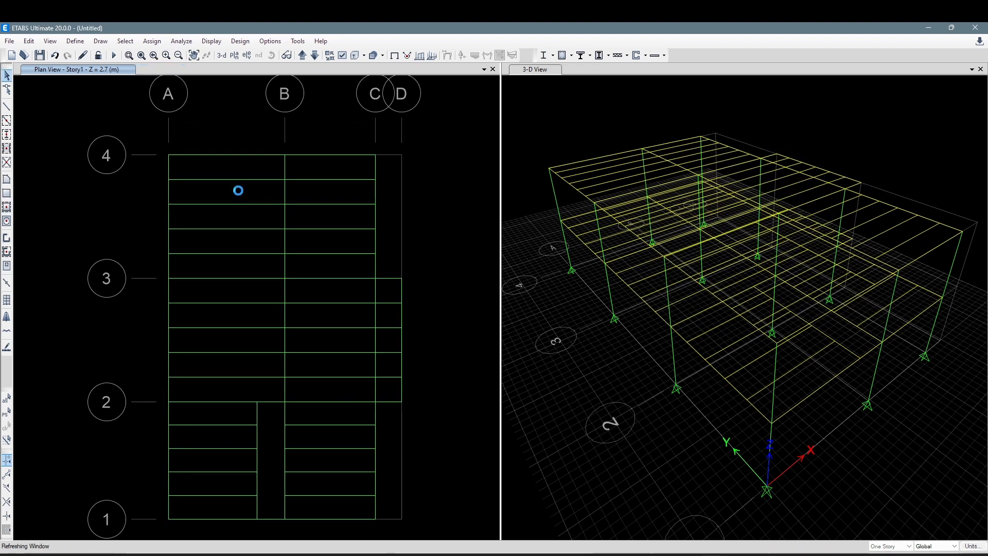
- Window the Story1 framing to create one trial loseta area from its perimeter lines, and delete the resulting area
click(7, 207)
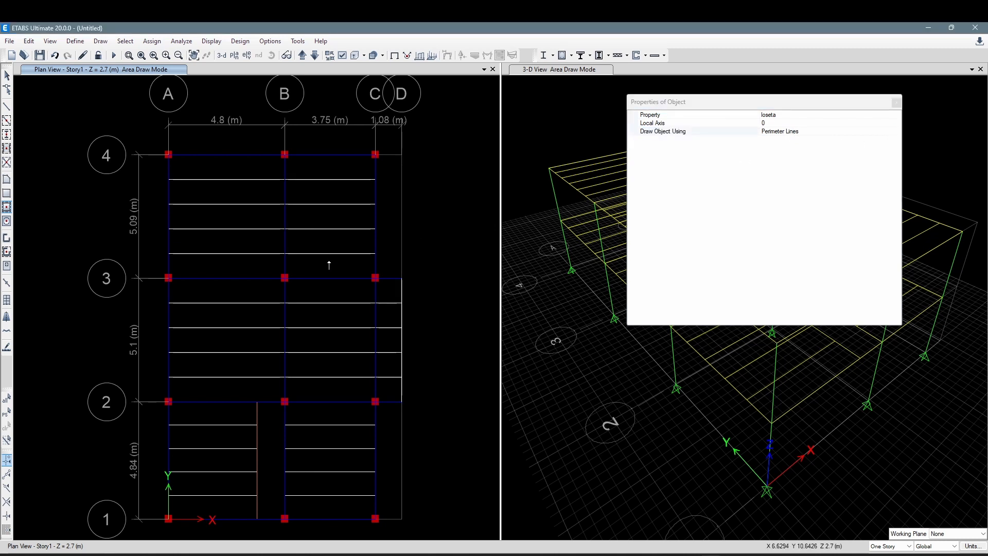
drag(240, 191, 287, 249)
mouse_move(139, 134)
mouse_down()
mouse_move(304, 275)
mouse_move(425, 409)
mouse_move(428, 445)
mouse_up()
key(Escape)
click(342, 291)
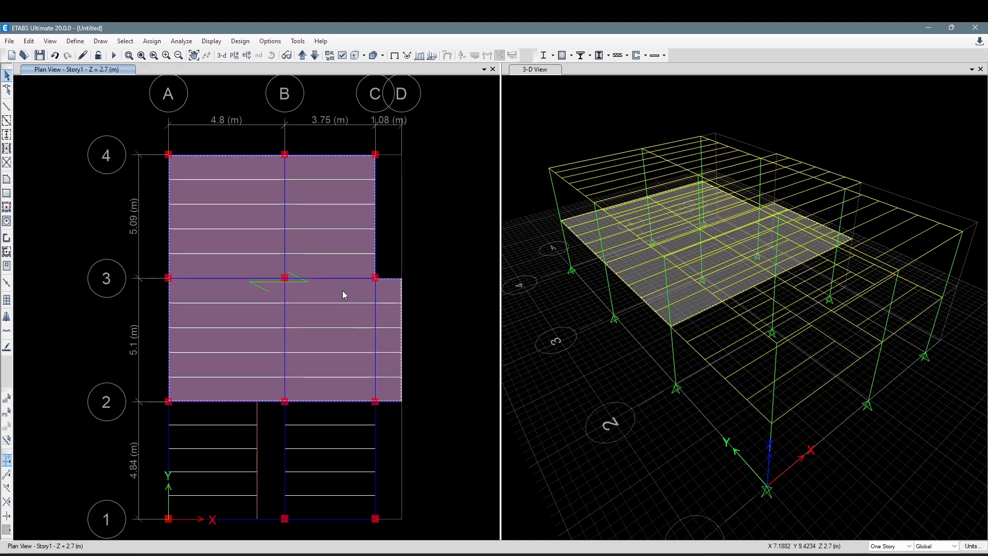
click(332, 293)
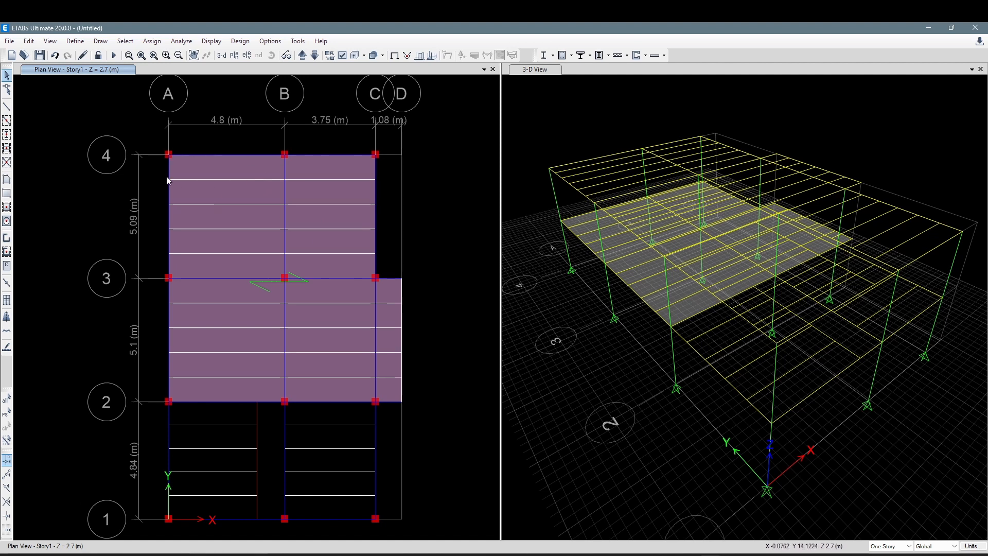
click(345, 345)
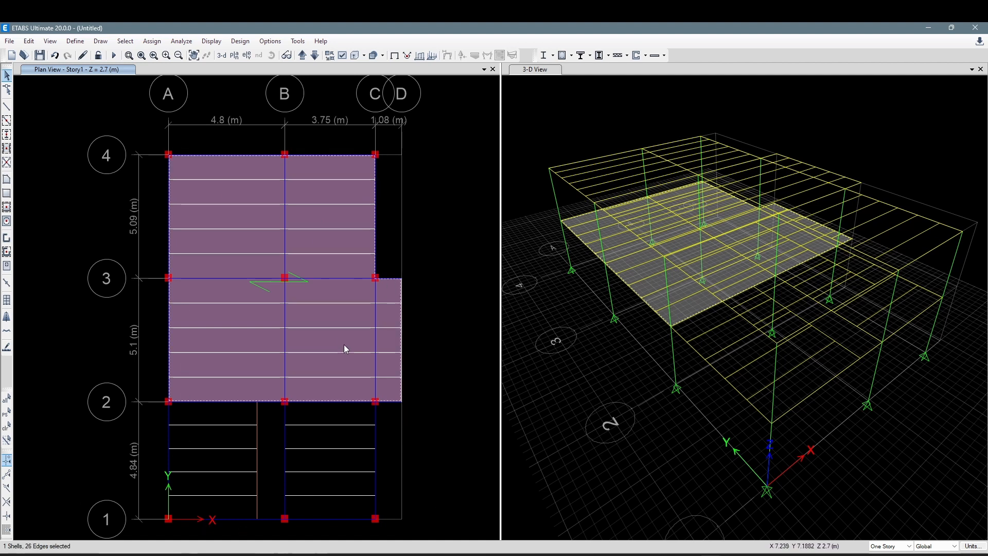
key(Delete)
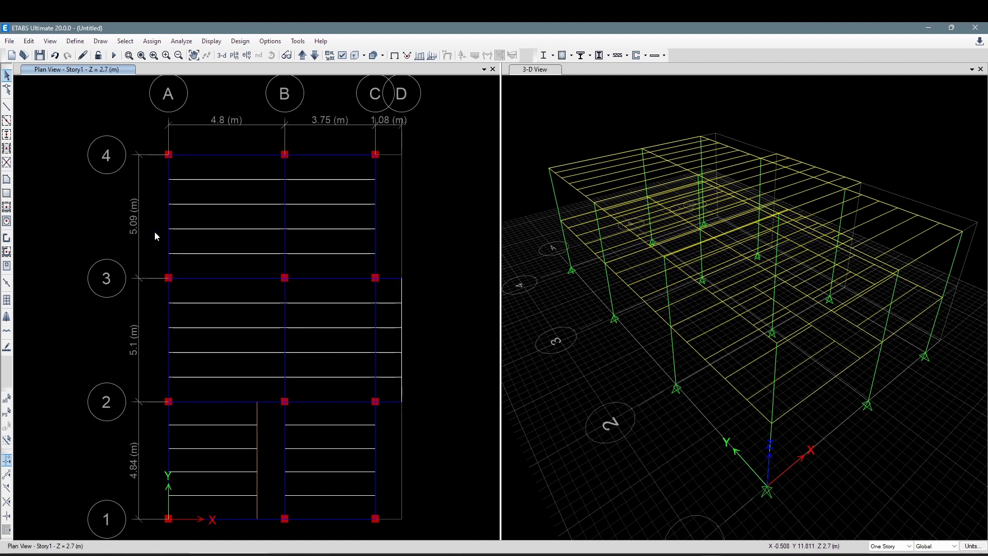
- Set Draw Object Using to Grids and fill the four bays between grids A–C and 2–4 with loseta
click(7, 208)
click(825, 133)
click(826, 133)
click(768, 139)
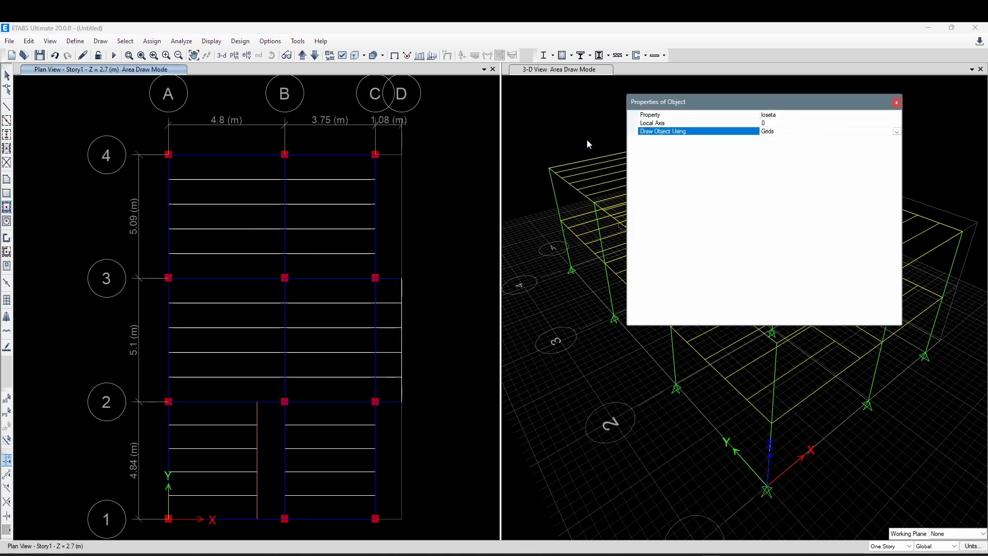
click(239, 220)
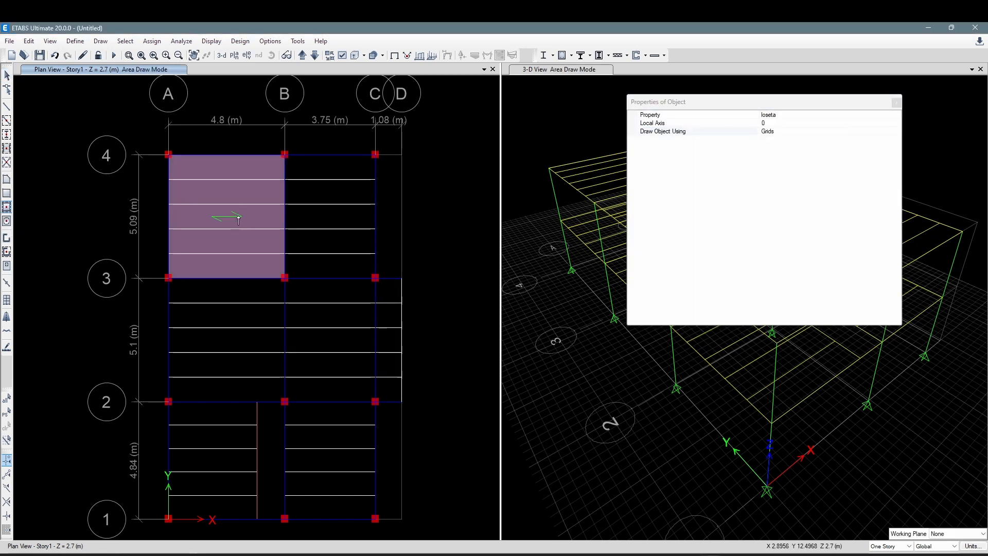
click(321, 213)
click(341, 311)
click(251, 318)
- Fill the bay between grids A–B and 1–2 with loseta and delete that area because it covers the opening
scroll(245, 344, down, 2)
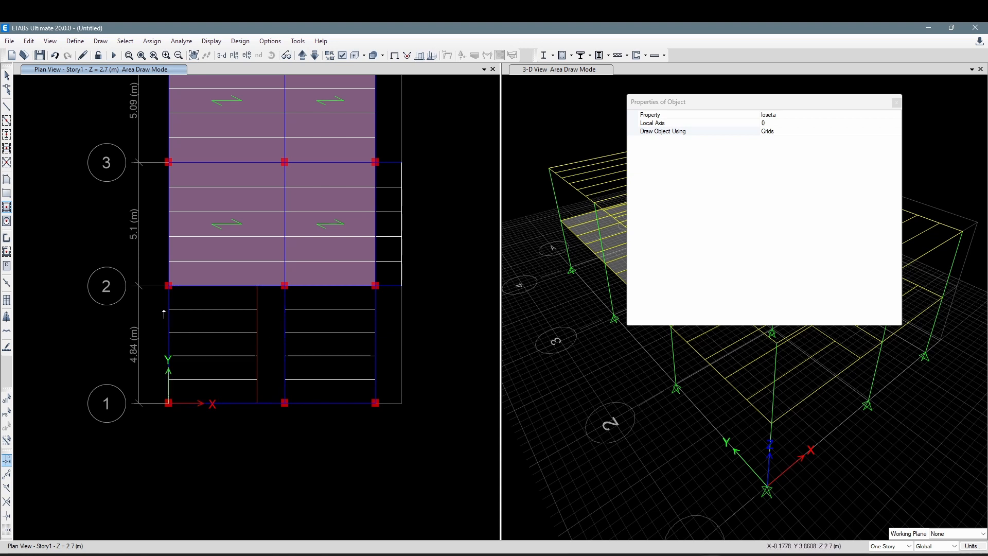
click(238, 346)
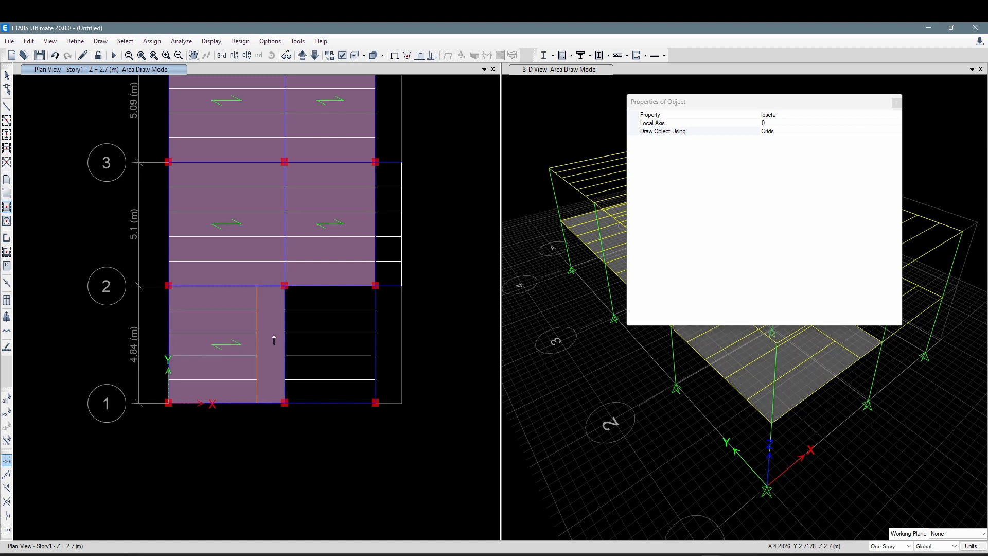
scroll(269, 344, up, 3)
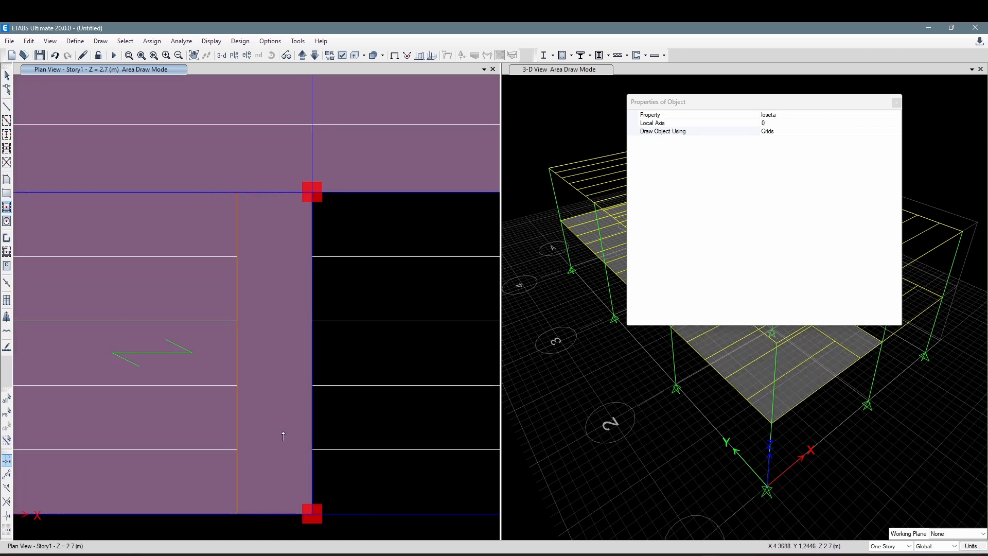
scroll(276, 293, down, 3)
key(Escape)
click(279, 373)
key(Delete)
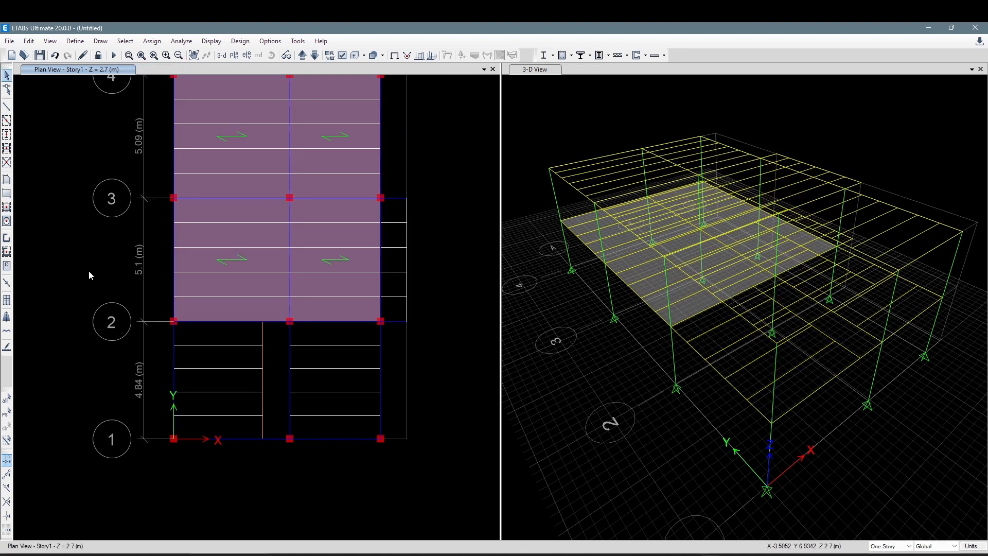
- Draw rectangular loseta areas on both sides of the opening between grids 1–2 and on the C–D strip between grids 2–3
click(7, 193)
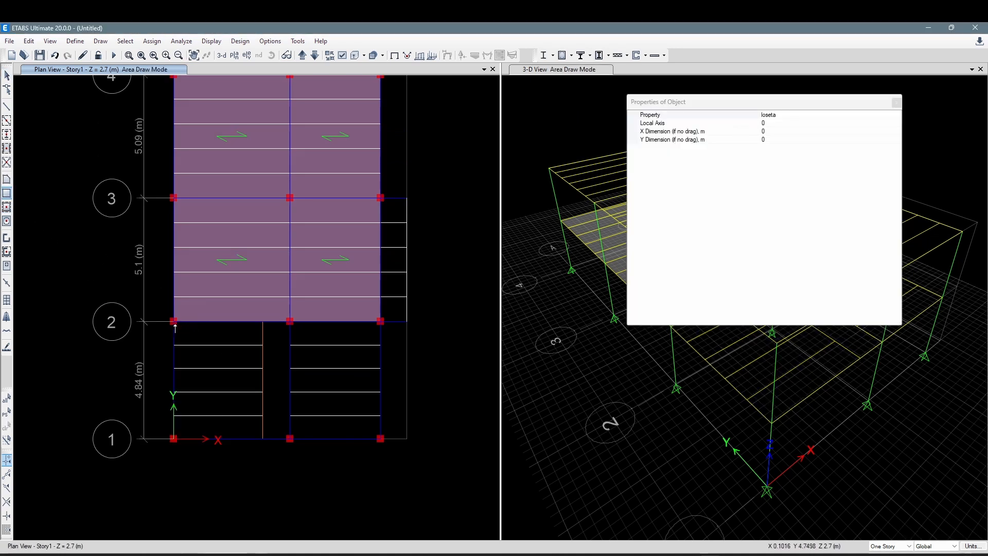
mouse_move(174, 322)
mouse_down()
mouse_move(263, 391)
mouse_move(263, 442)
mouse_up()
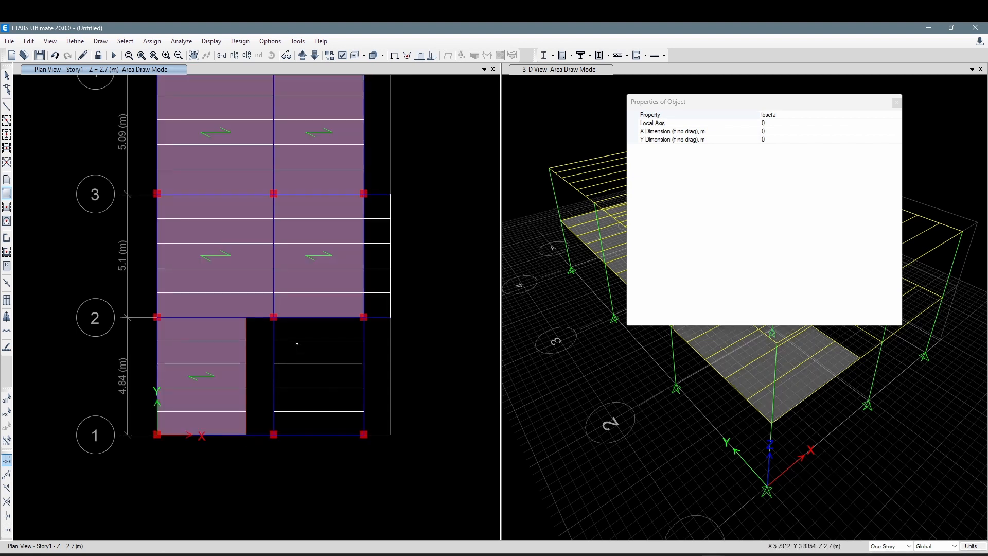
drag(275, 323, 365, 436)
drag(355, 198, 380, 320)
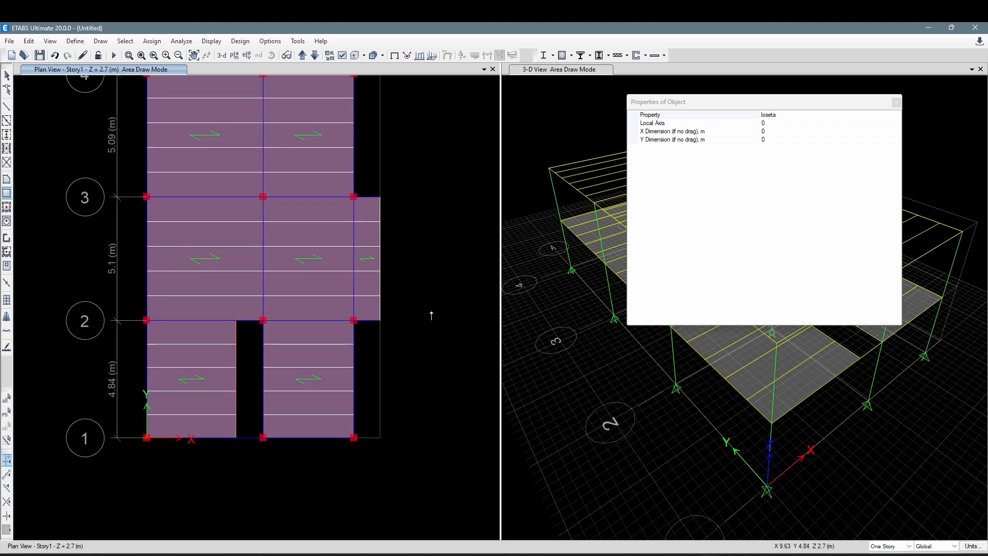
key(Escape)
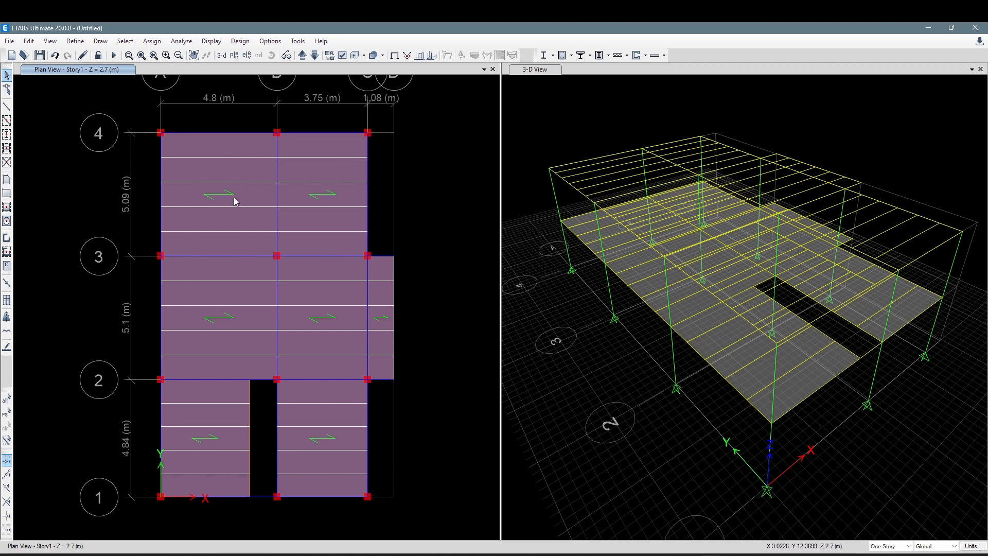
scroll(212, 186, up, 3)
scroll(255, 214, down, 3)
middle_drag(264, 222, 256, 205)
click(292, 195)
click(332, 199)
click(271, 317)
click(339, 354)
click(339, 436)
click(240, 446)
click(401, 320)
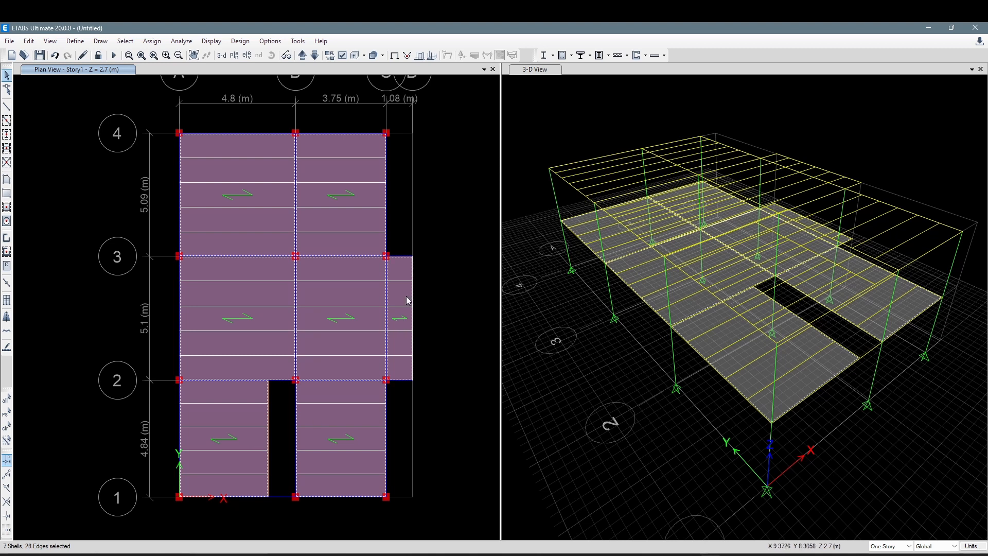
key(Escape)
- Rotate the local axes of all seven Story1 loseta panels 90 degrees from the default orientation
click(259, 226)
click(334, 221)
click(288, 293)
click(316, 293)
click(265, 413)
click(347, 414)
click(403, 325)
click(151, 42)
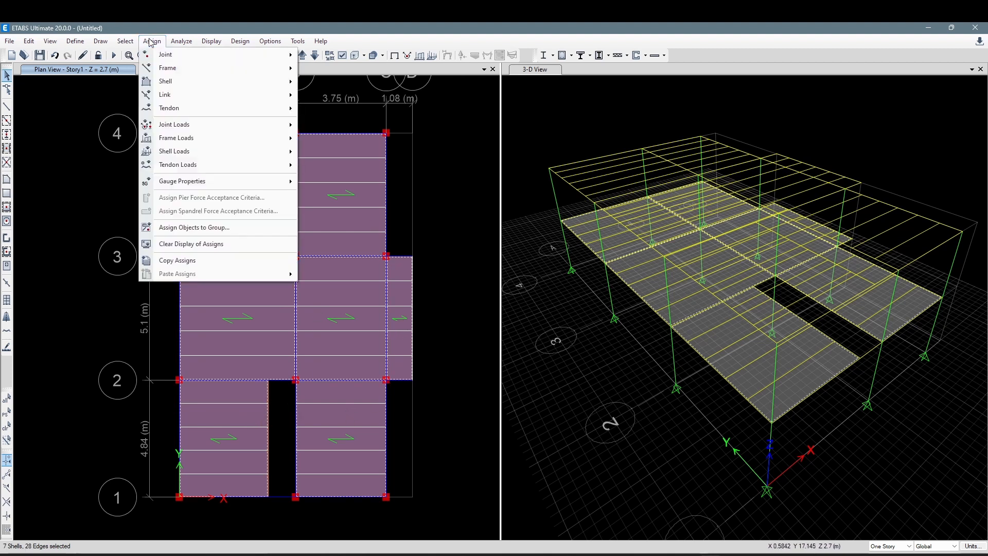
mouse_move(190, 81)
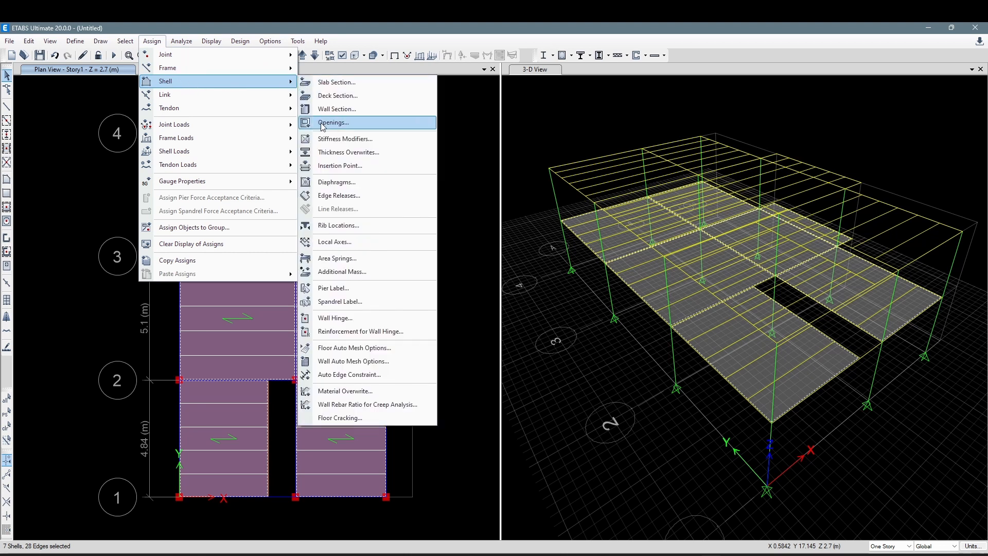
click(335, 244)
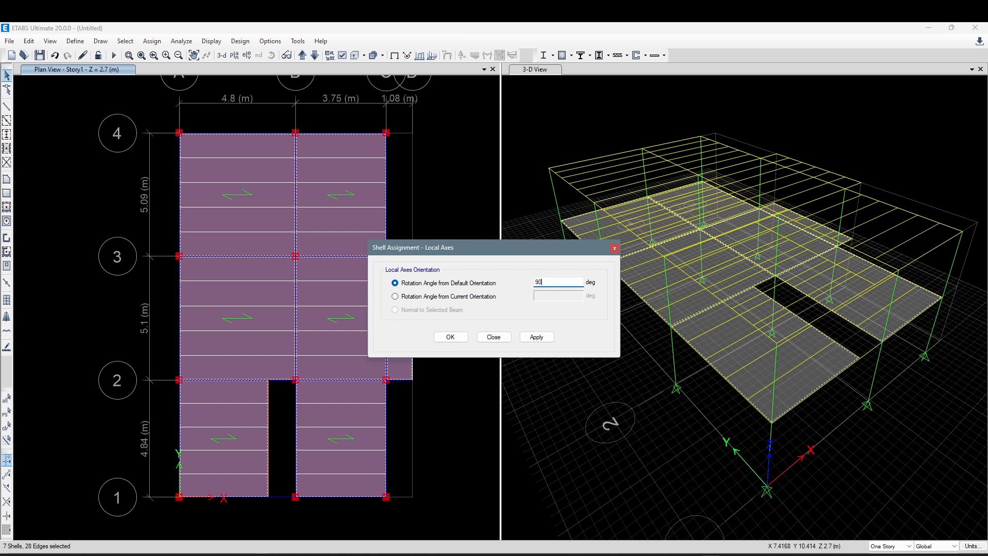
click(547, 335)
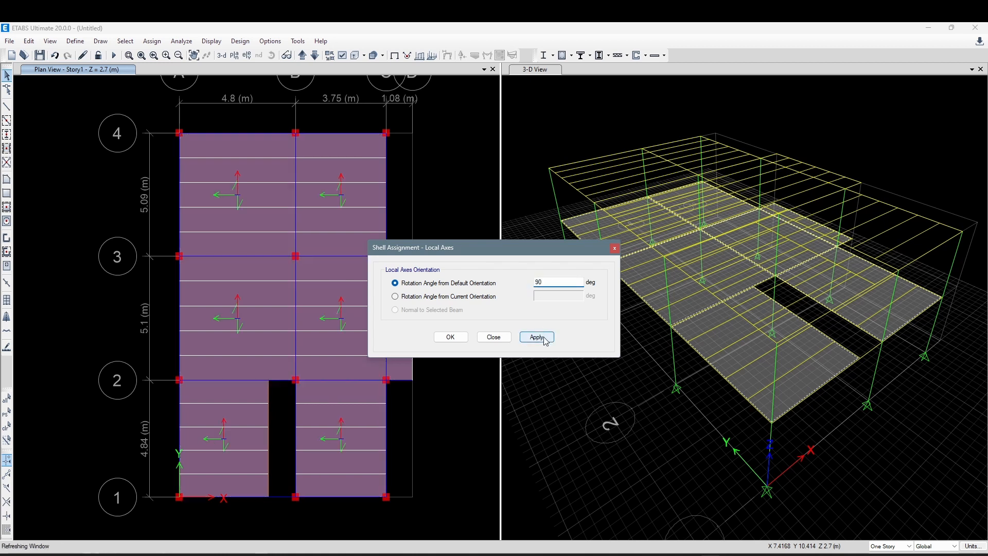
click(495, 337)
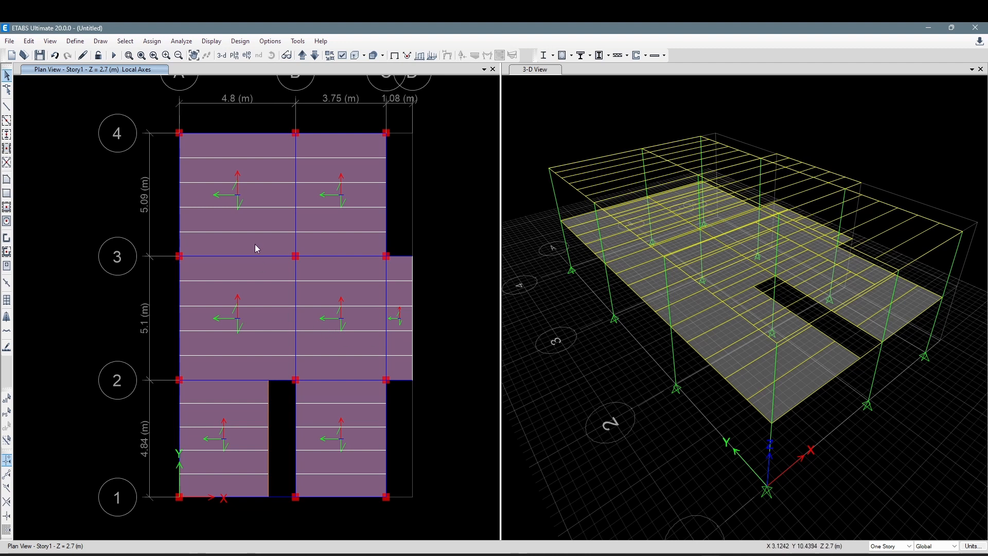
- Check the panels' local axes in the Story1 plan and clear the local axes display
scroll(239, 337, up, 3)
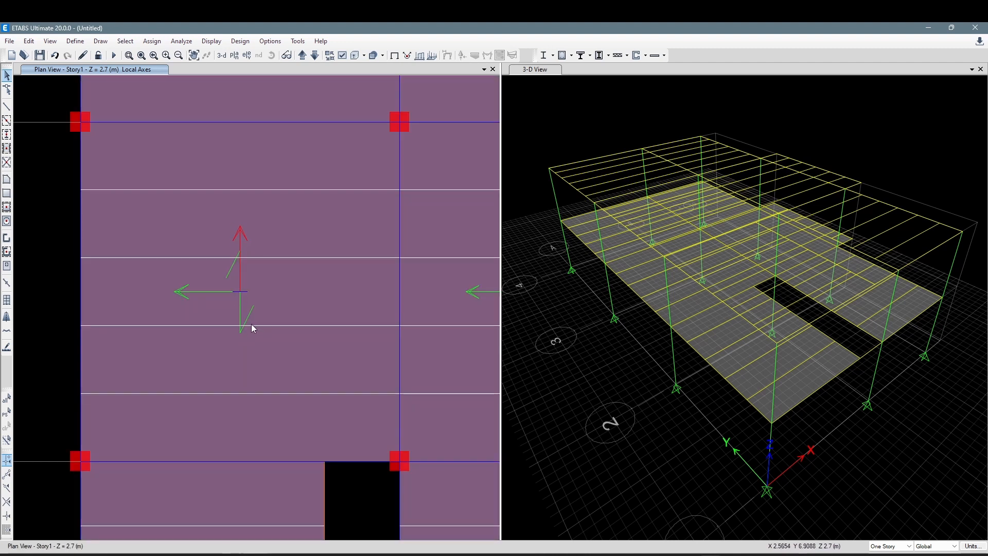
scroll(252, 326, down, 3)
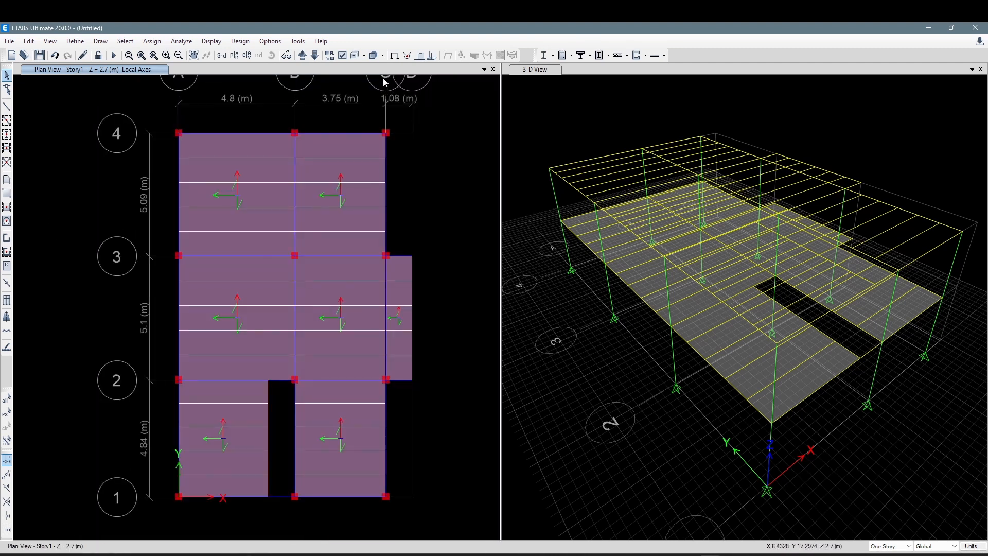
middle_drag(356, 202, 355, 207)
click(395, 55)
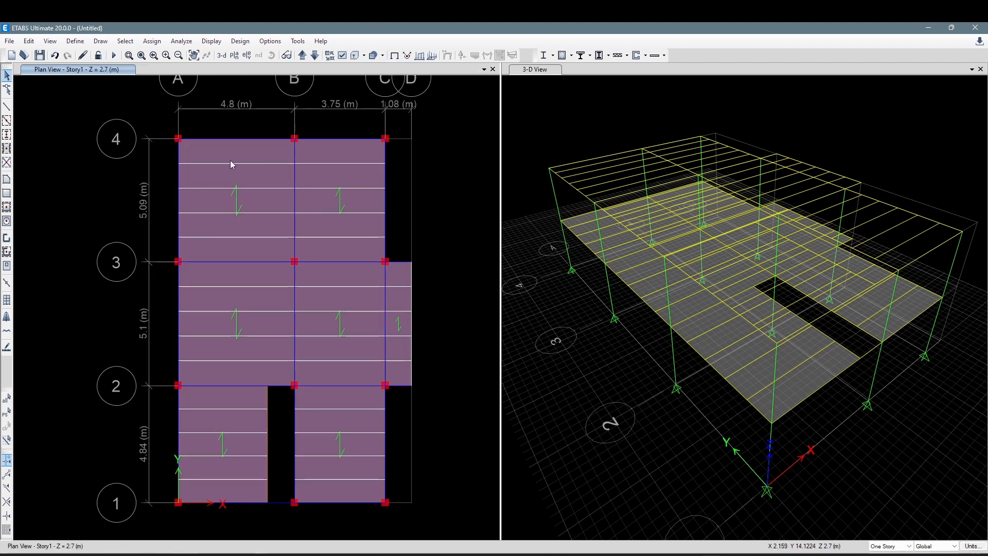
- Examine the one-way load direction arrows of the Story1 loseta panels relative to the joists
scroll(243, 232, up, 5)
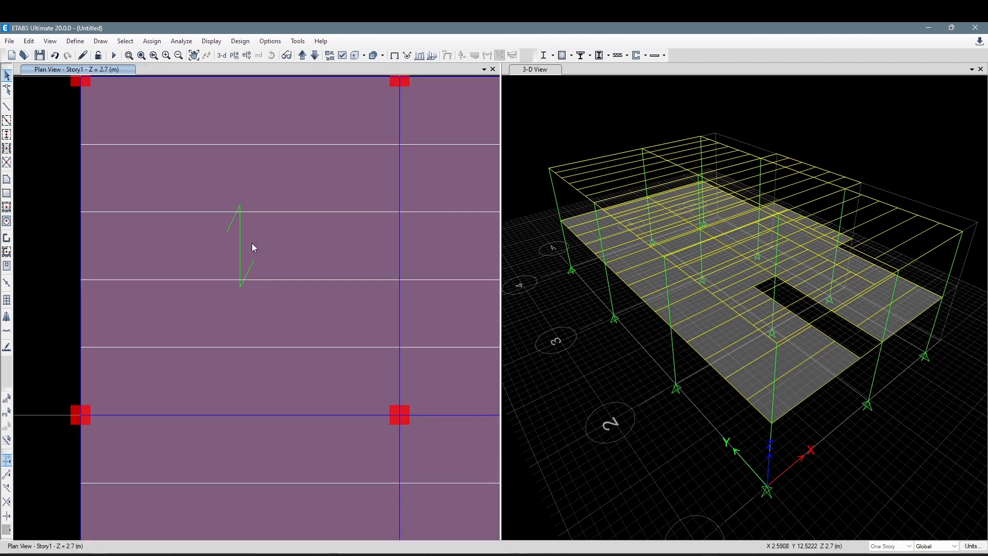
scroll(268, 240, down, 4)
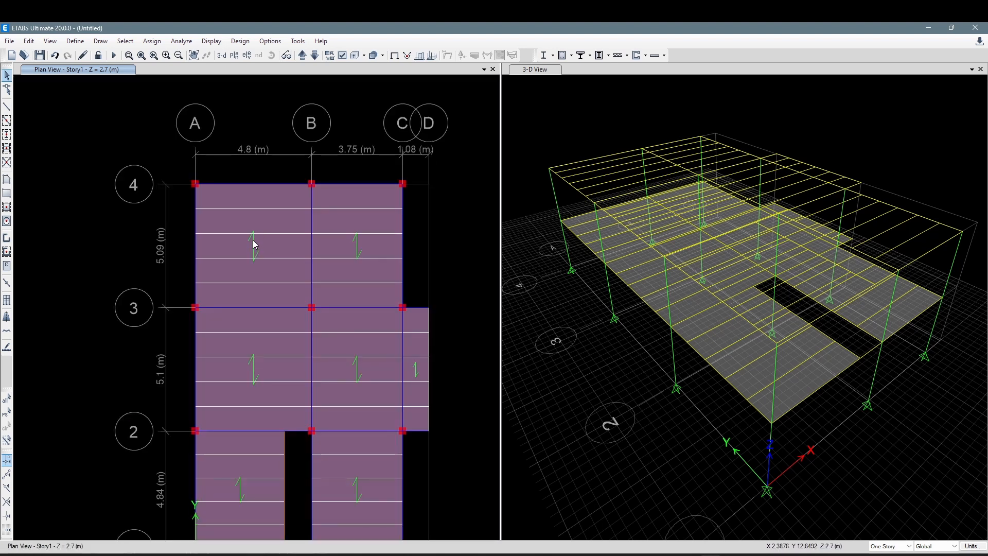
middle_drag(301, 297, 294, 251)
middle_drag(320, 296, 284, 323)
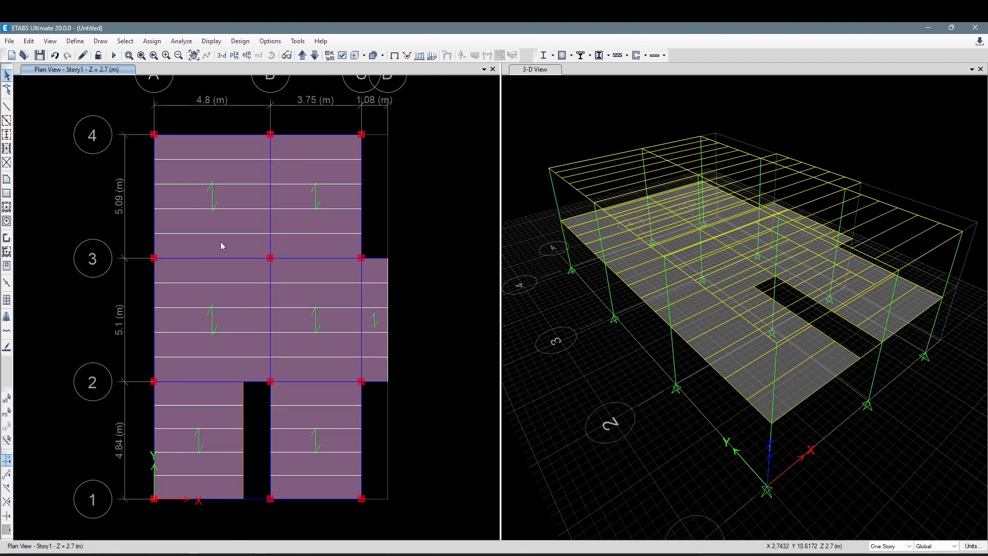
scroll(207, 198, up, 3)
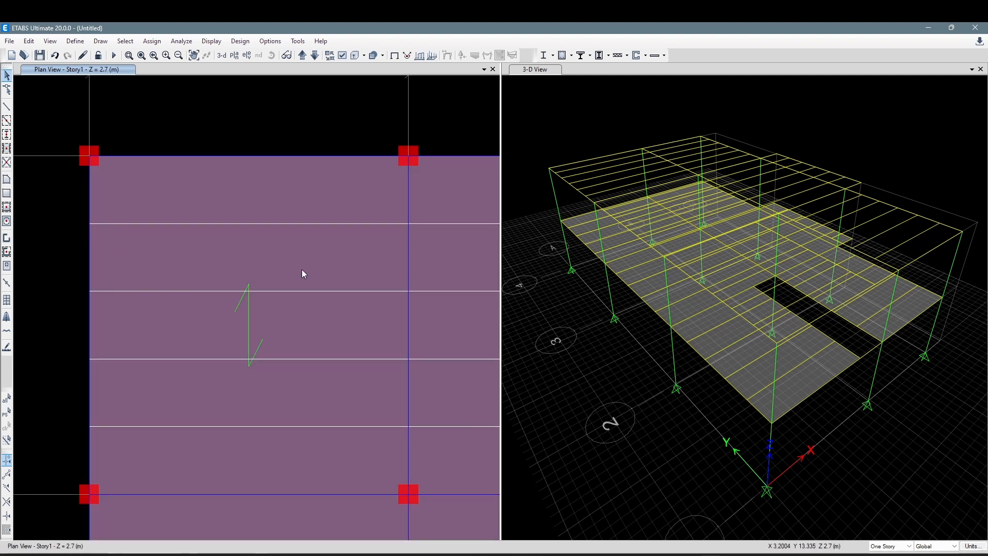
scroll(284, 289, down, 3)
click(279, 307)
click(305, 315)
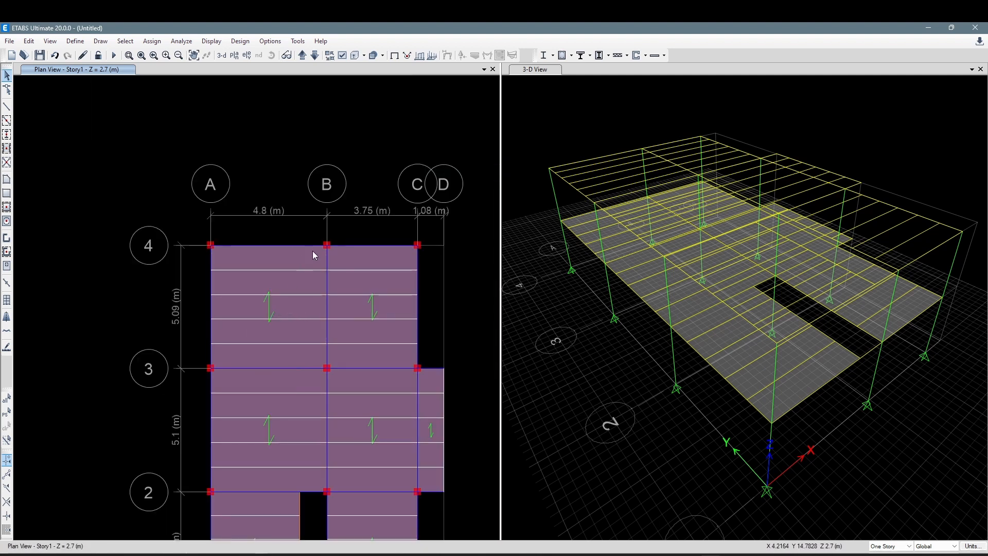
- Replicate all seven Story1 loseta panels to Story2, keeping the originals
click(291, 303)
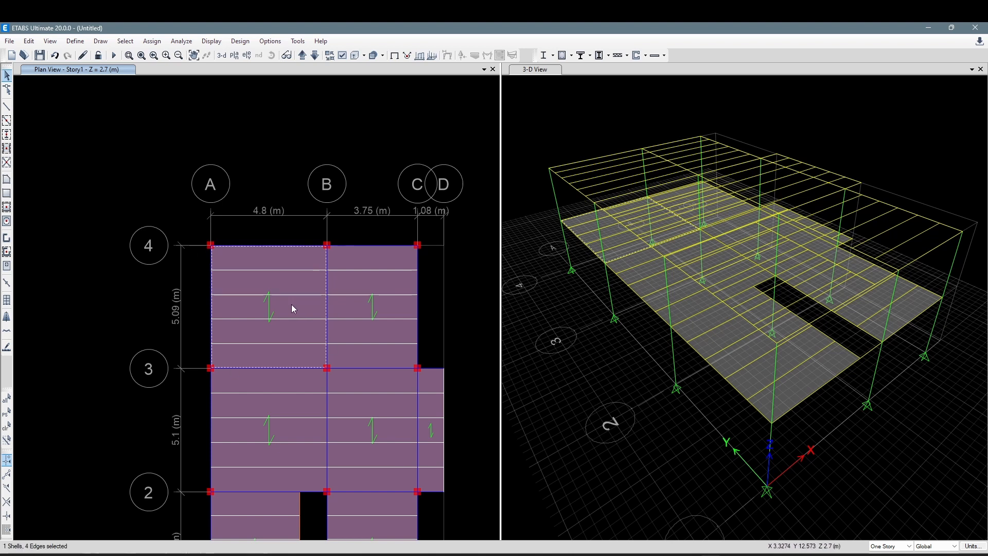
click(302, 308)
scroll(282, 319, up, 3)
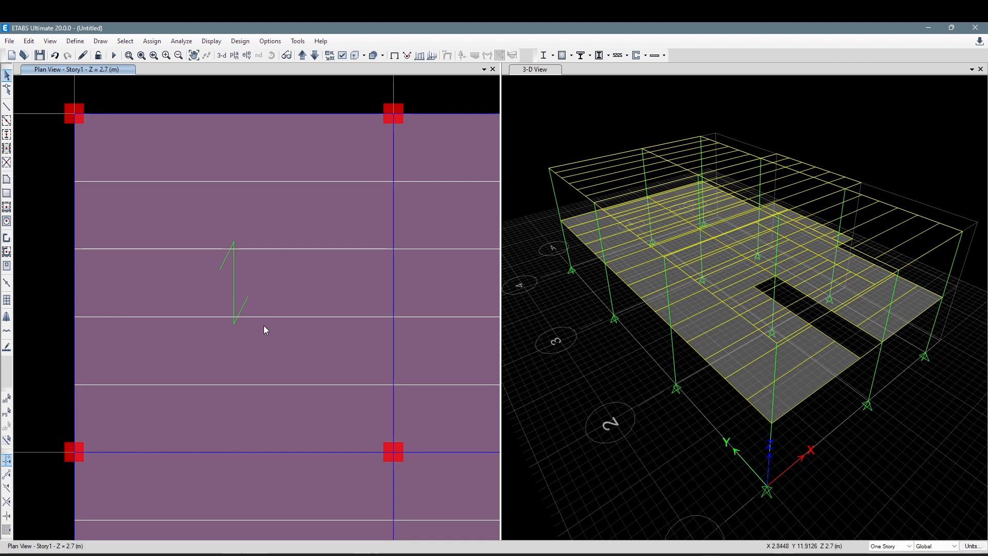
scroll(264, 264, down, 3)
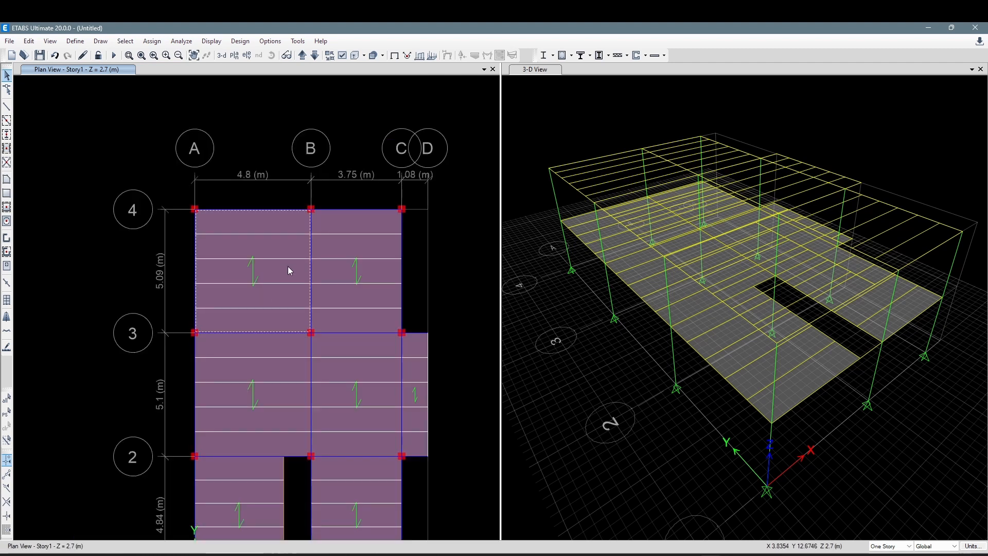
scroll(290, 267, down, 4)
scroll(280, 301, up, 3)
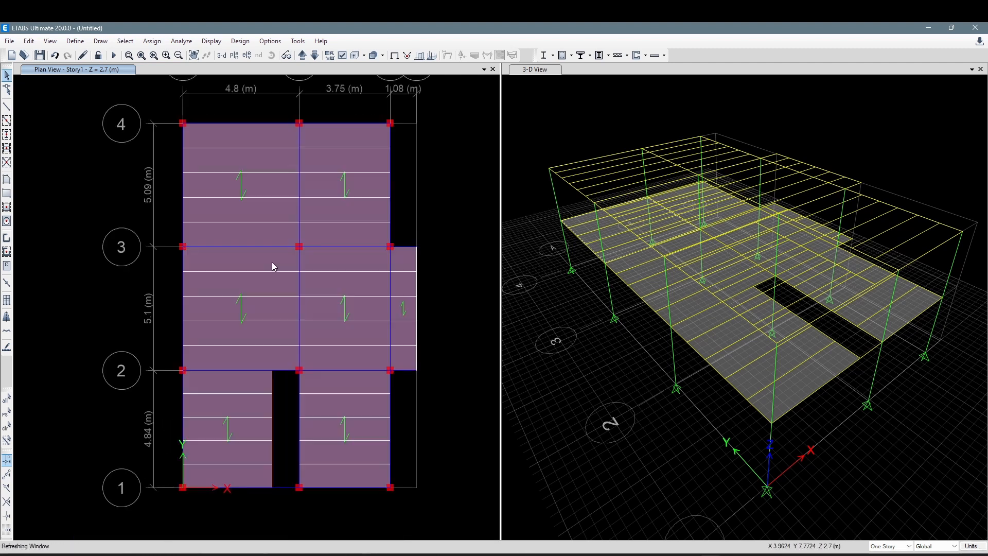
click(270, 308)
click(347, 311)
click(360, 220)
click(407, 292)
click(360, 403)
click(255, 397)
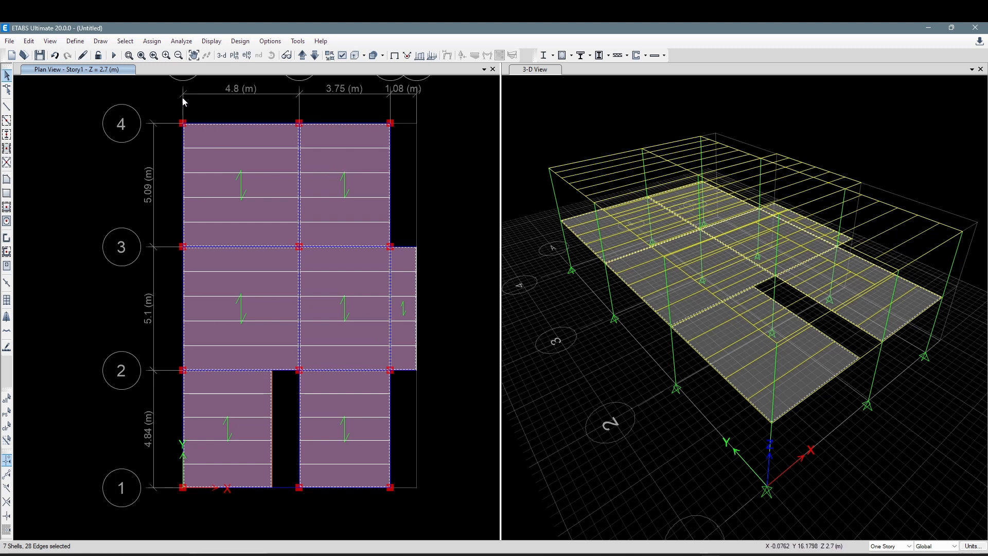
click(29, 41)
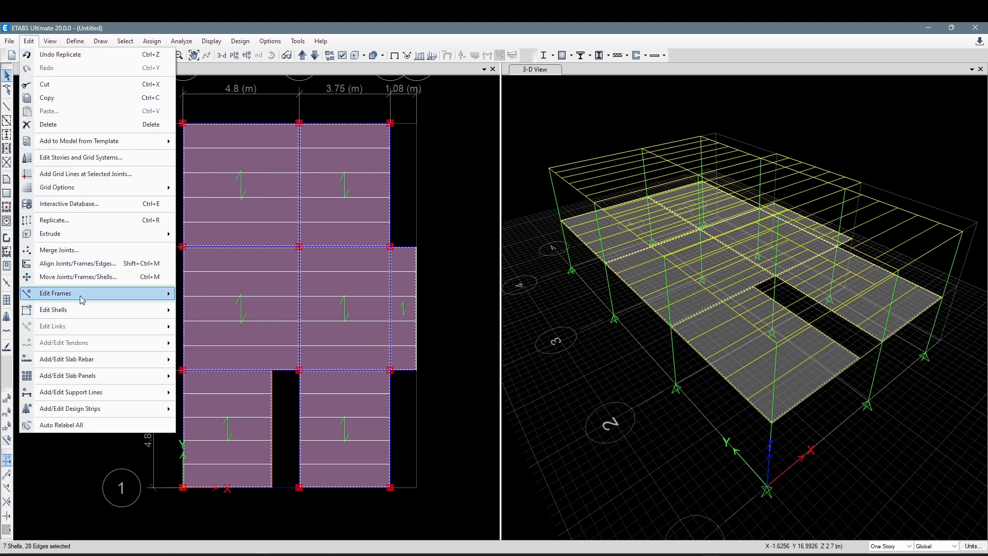
click(77, 228)
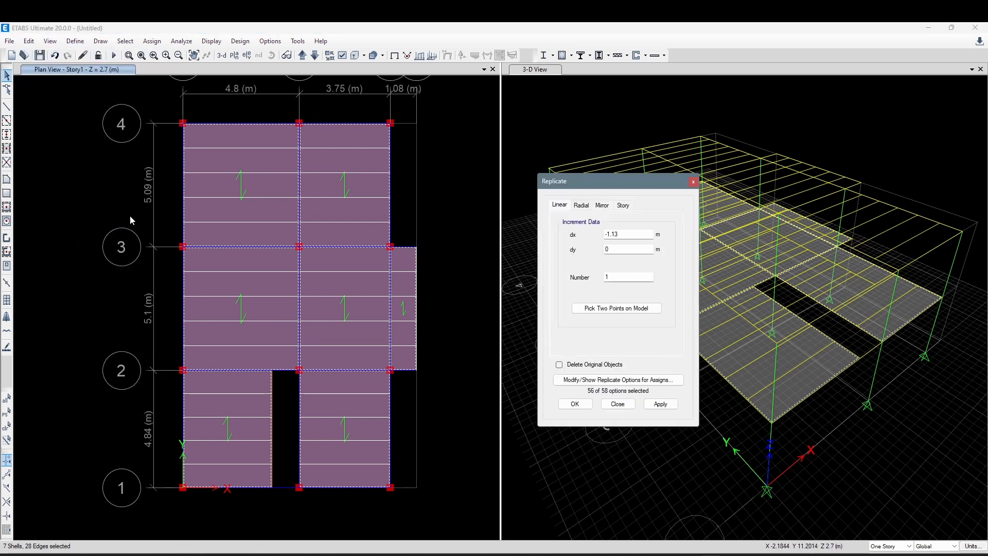
click(617, 204)
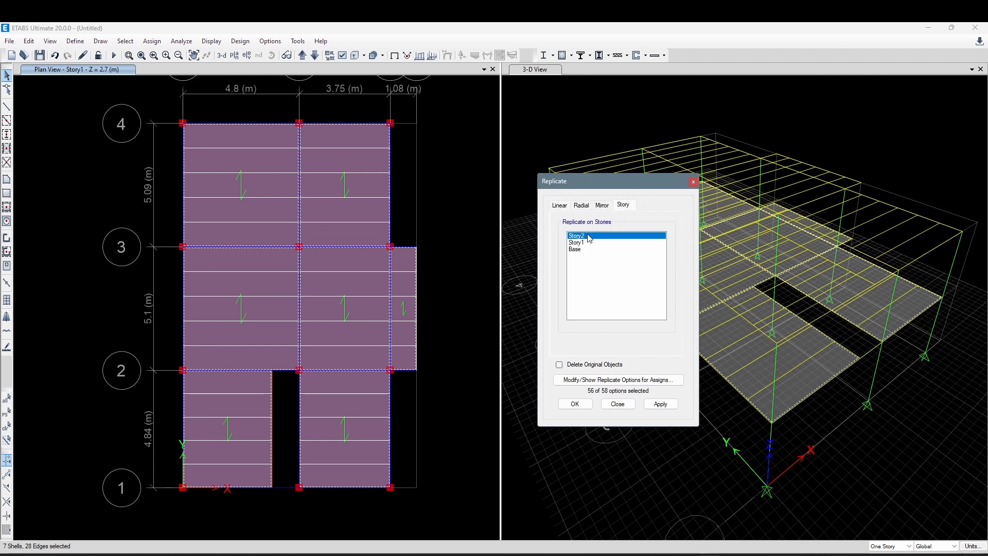
drag(636, 185, 465, 158)
click(490, 377)
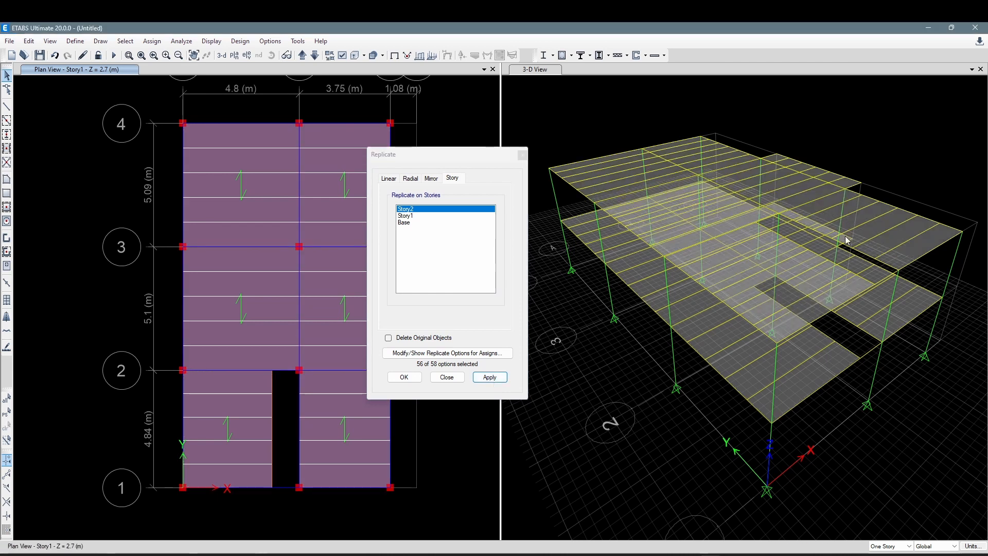
click(522, 156)
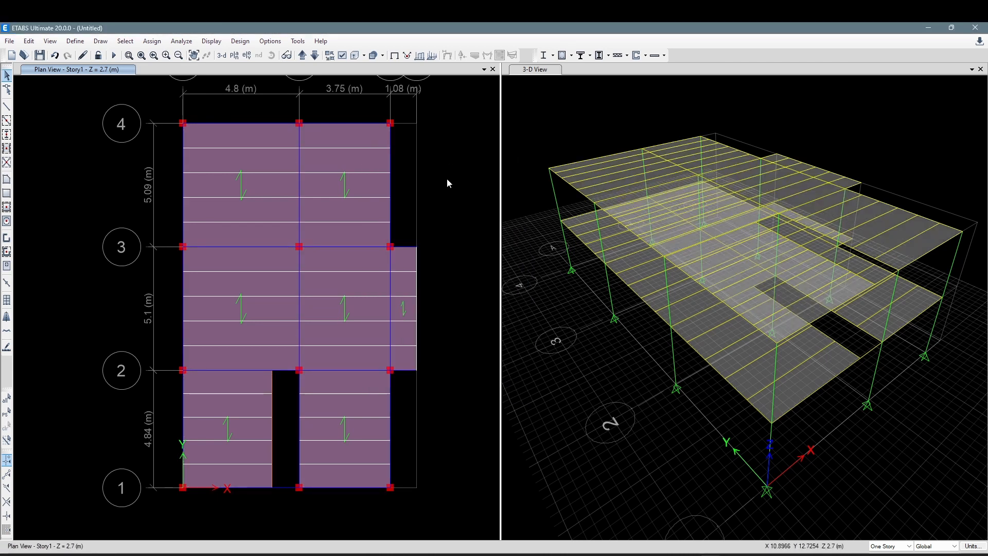
- Review the replicated loseta panels in the Story2 plan and return to the Story1 plan
click(302, 55)
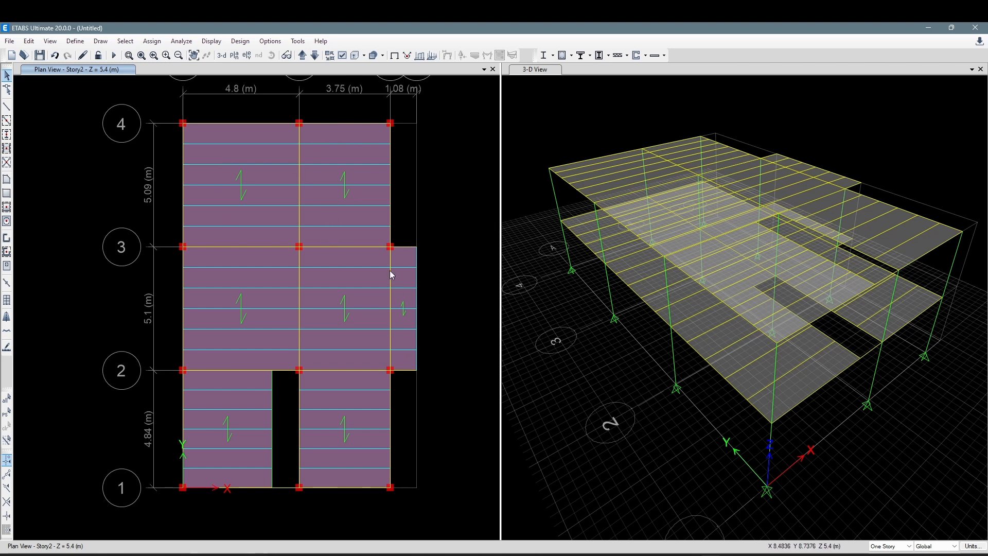
middle_drag(443, 382, 437, 389)
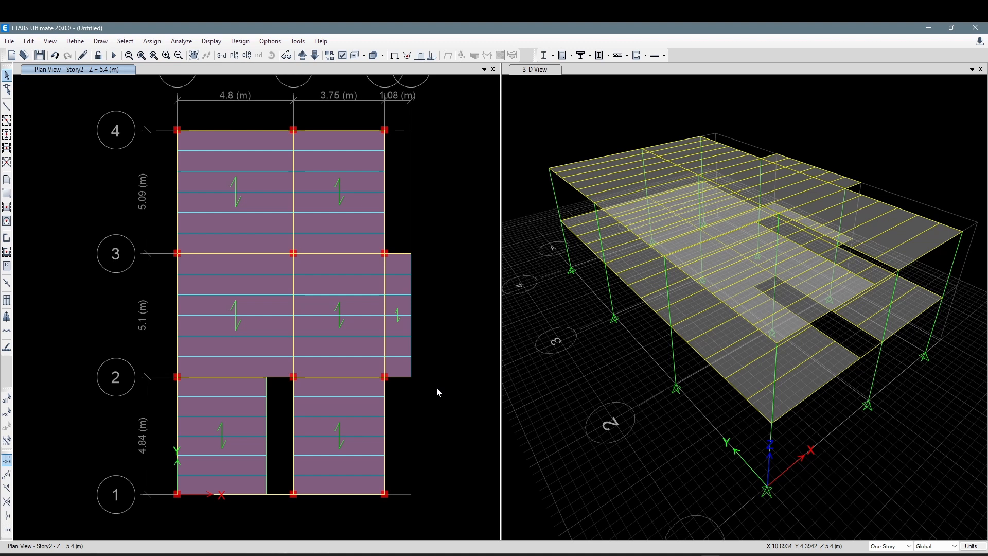
middle_drag(438, 330, 438, 330)
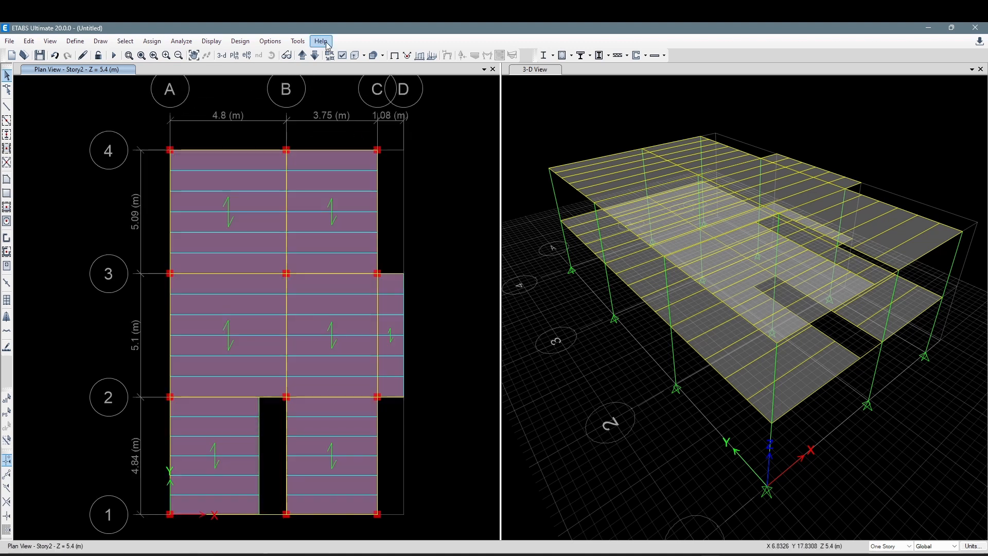
click(314, 56)
middle_drag(254, 265, 258, 247)
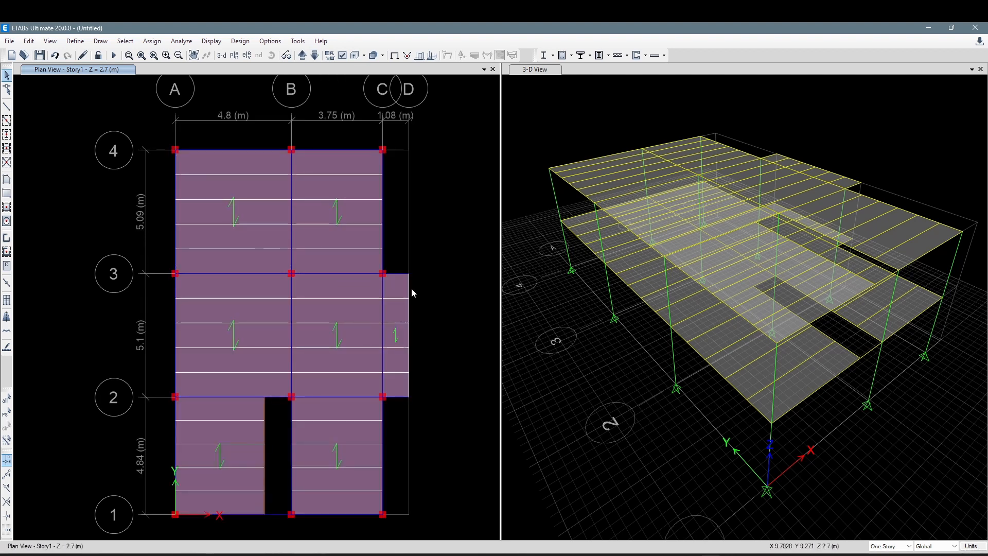
mouse_move(666, 555)
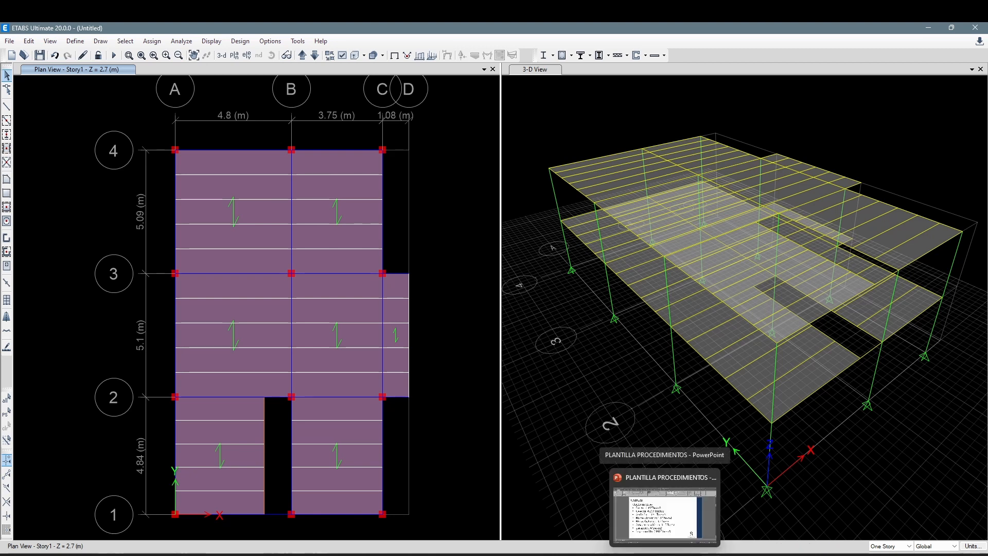
- Switch to the PowerPoint presentation and highlight item 6 of the ETABS modelling steps, drawing the geometry, in yellow
click(665, 554)
scroll(564, 417, up, 3)
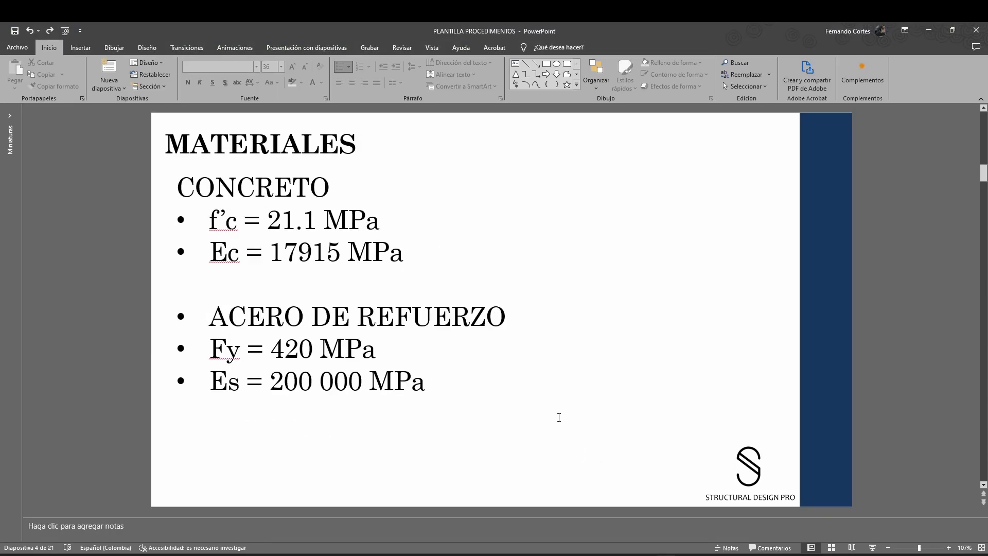
click(418, 404)
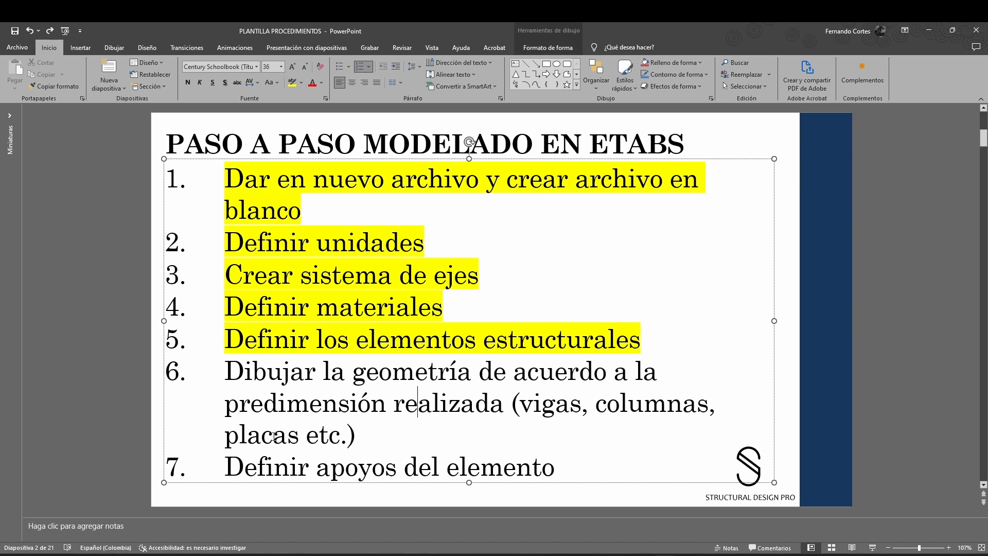
drag(384, 437, 225, 371)
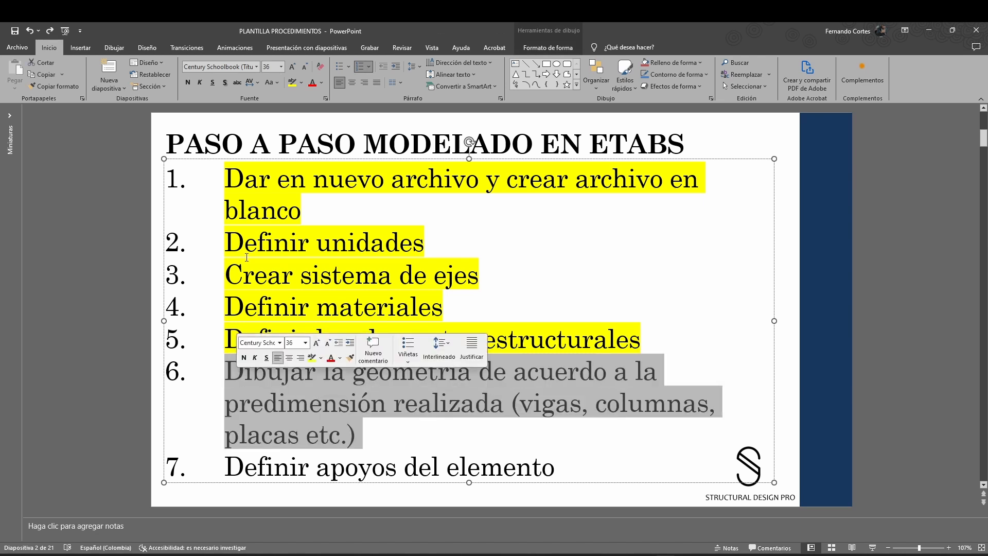
click(295, 86)
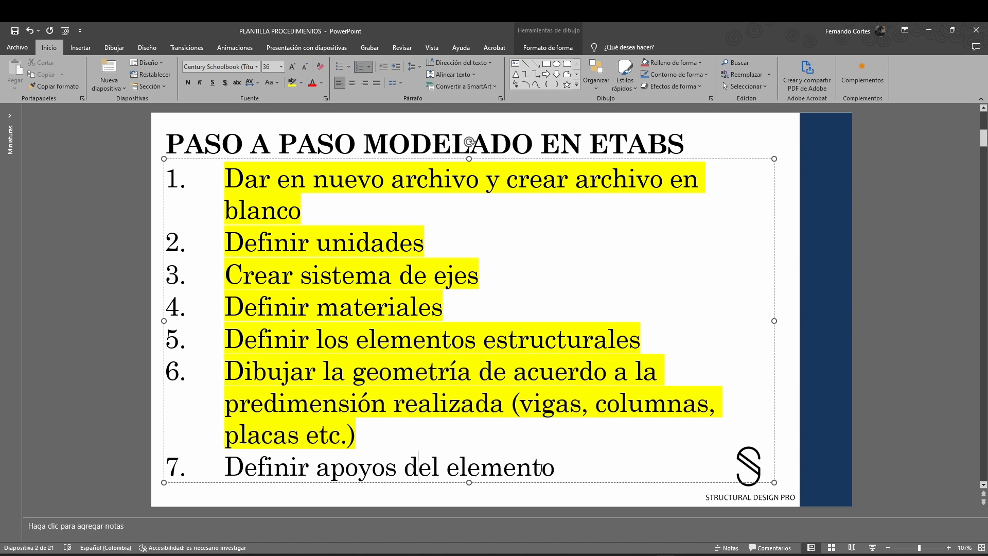
triple_click(525, 469)
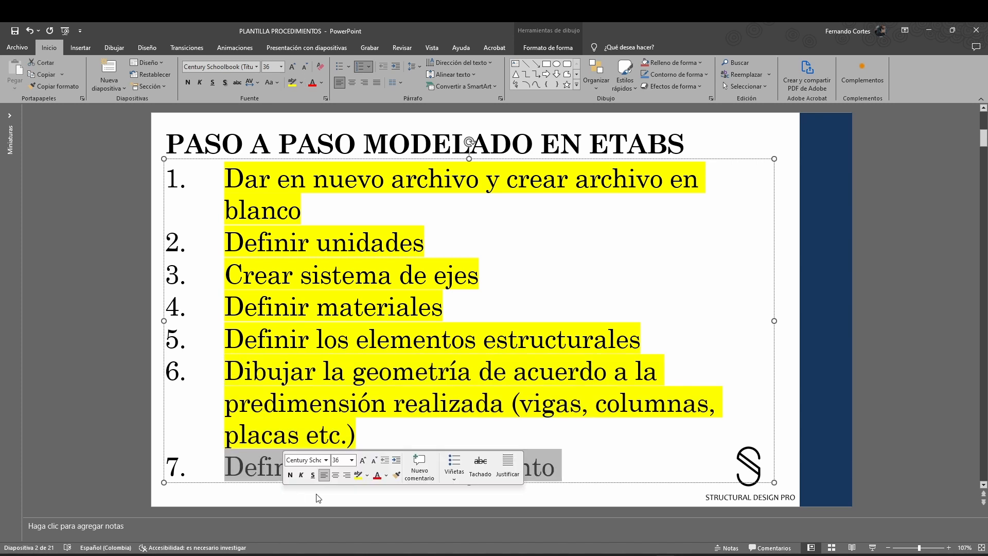
click(791, 270)
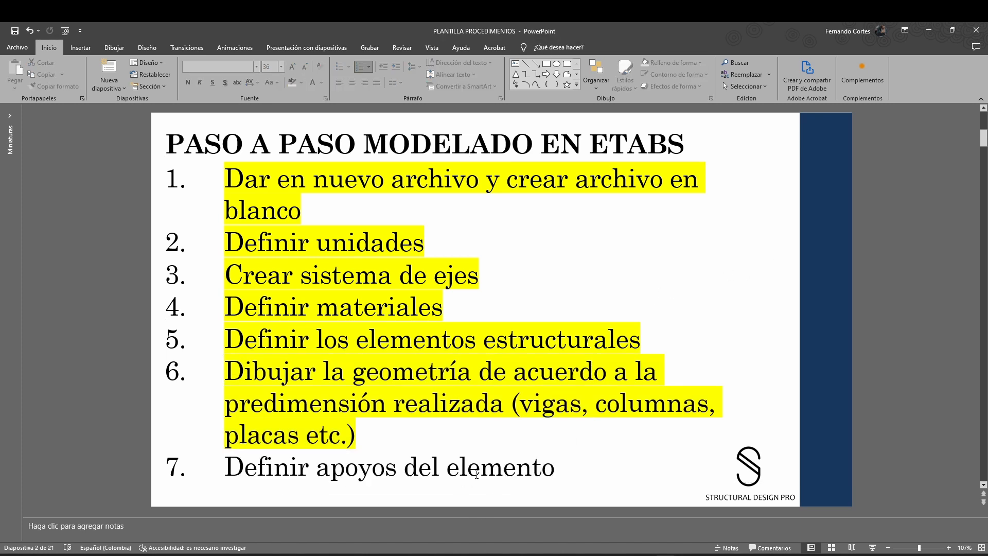
- Return to ETABS, look over the base supports in 3D, and set the plan view to the Base level
mouse_move(803, 554)
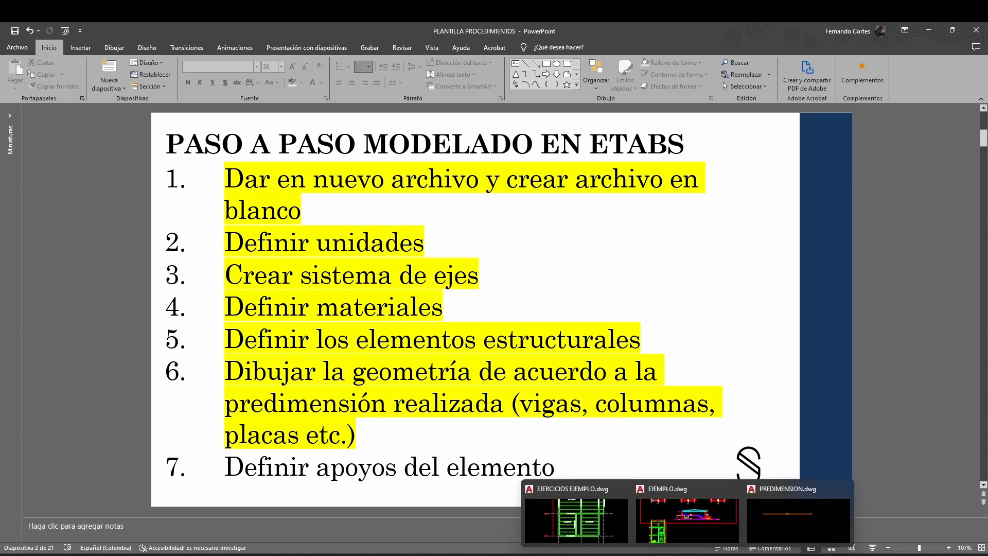
click(690, 522)
middle_drag(689, 398, 677, 373)
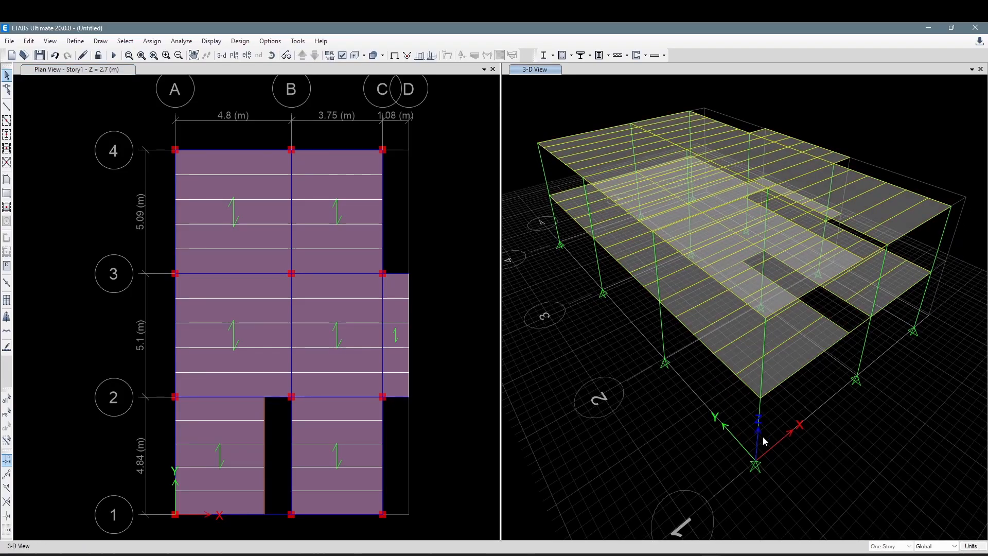
middle_drag(847, 380, 841, 379)
drag(843, 371, 864, 403)
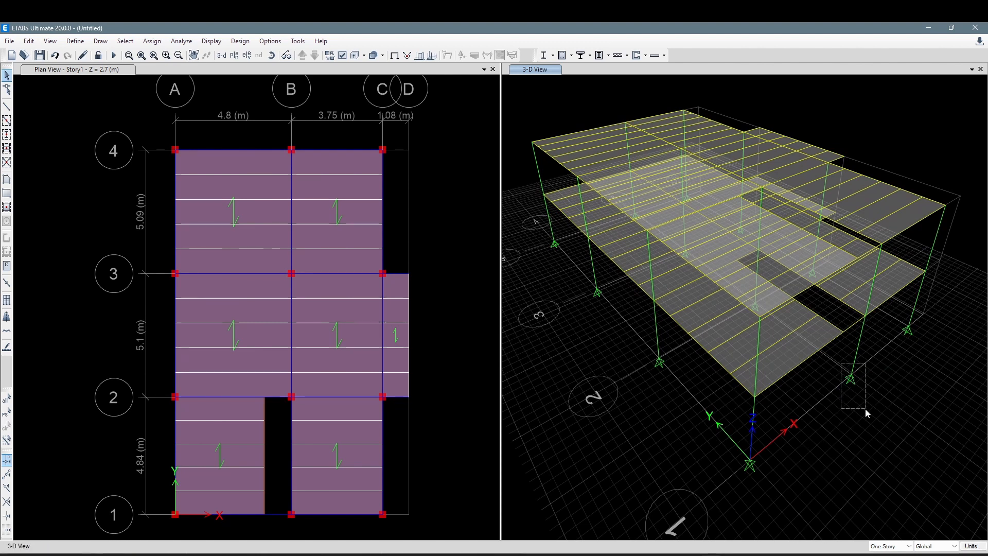
click(851, 381)
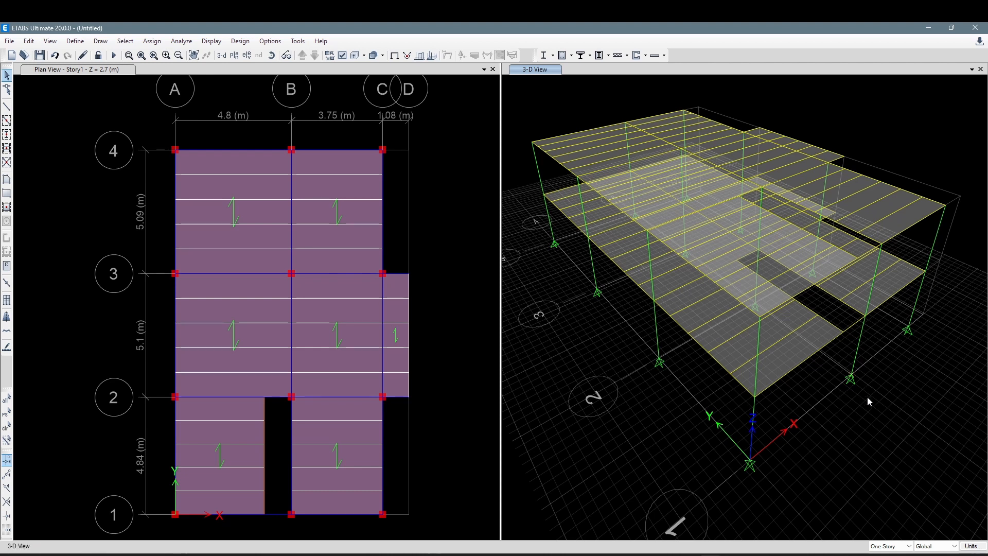
click(471, 331)
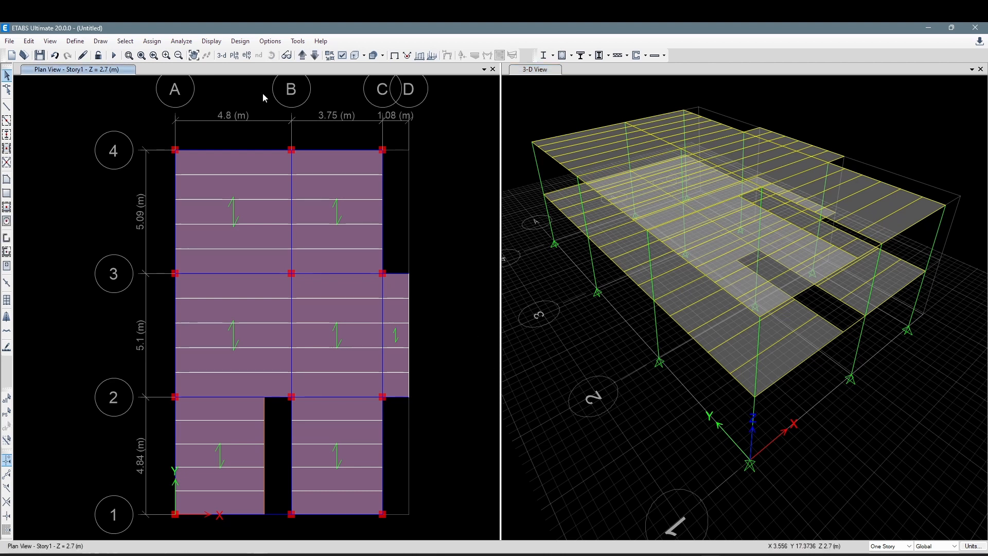
click(314, 56)
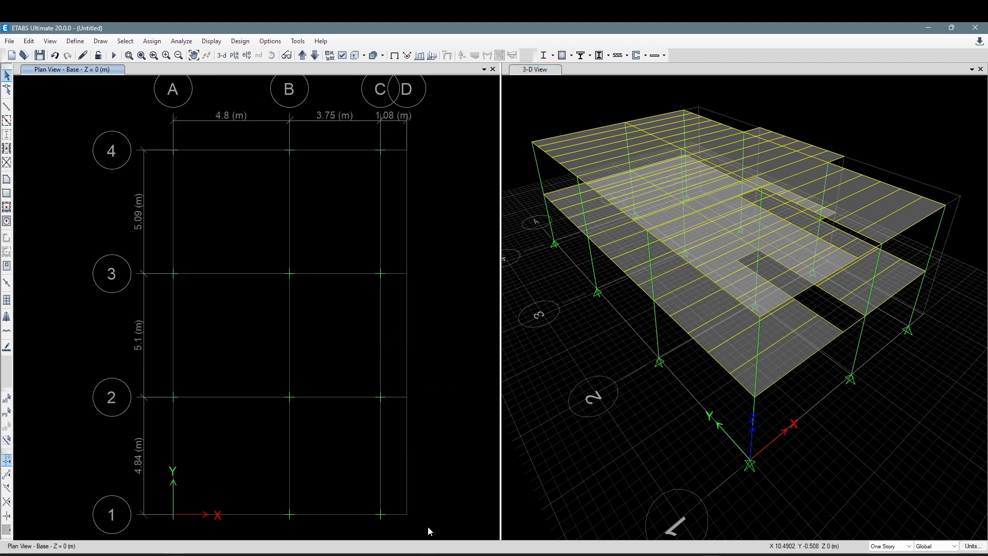
click(315, 55)
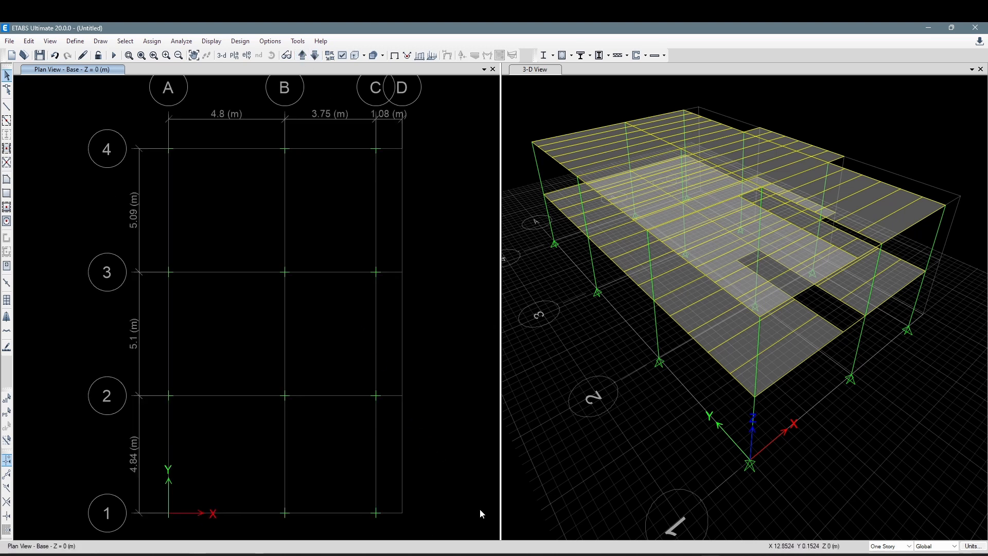
- Assign joint restraints fixed in all translations and rotations to every grid joint with the selection scope set to All Stories
drag(456, 530, 136, 133)
drag(447, 523, 132, 132)
click(890, 547)
click(890, 555)
drag(423, 503, 131, 131)
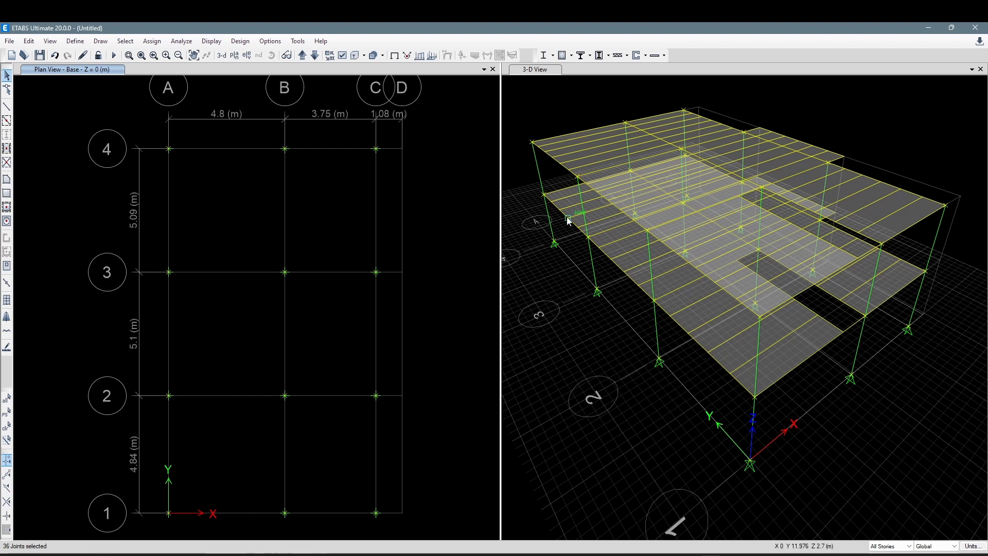
click(152, 41)
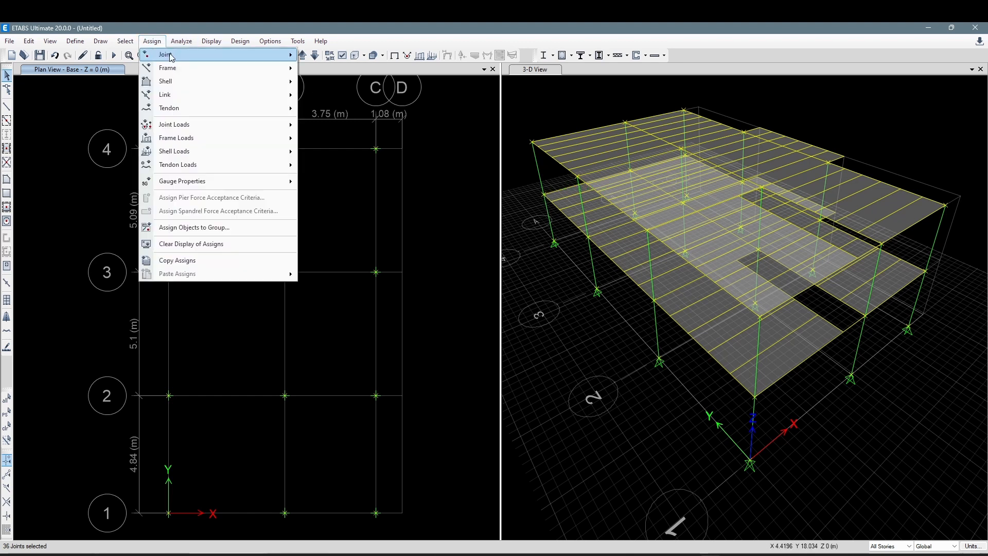
mouse_move(221, 54)
click(349, 54)
drag(485, 232, 280, 160)
click(252, 254)
click(332, 282)
click(577, 285)
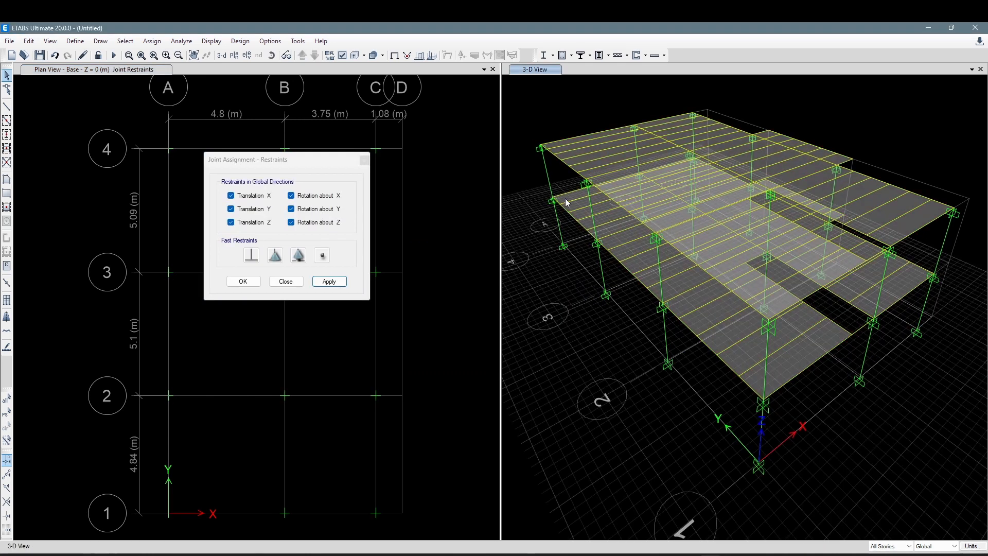
scroll(558, 208, up, 6)
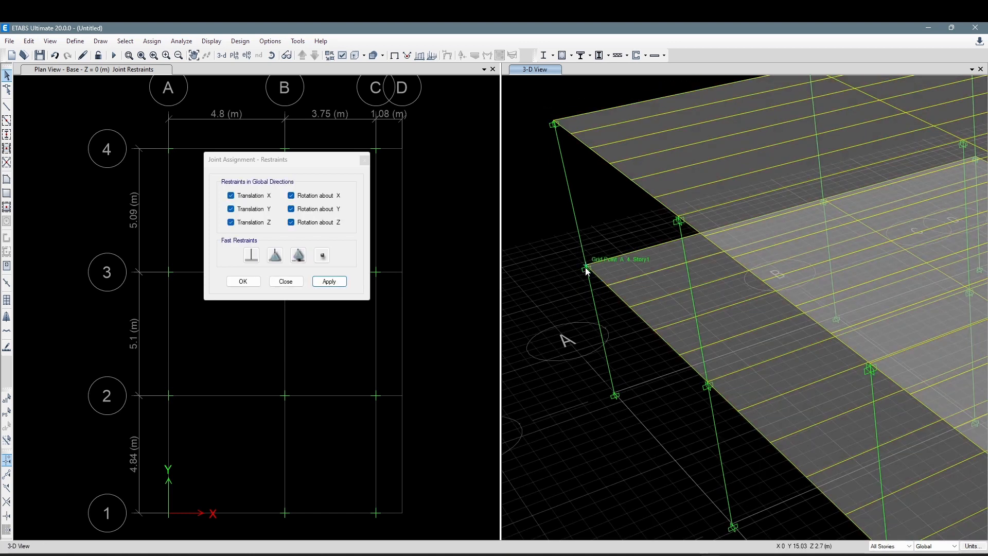
scroll(607, 237, down, 6)
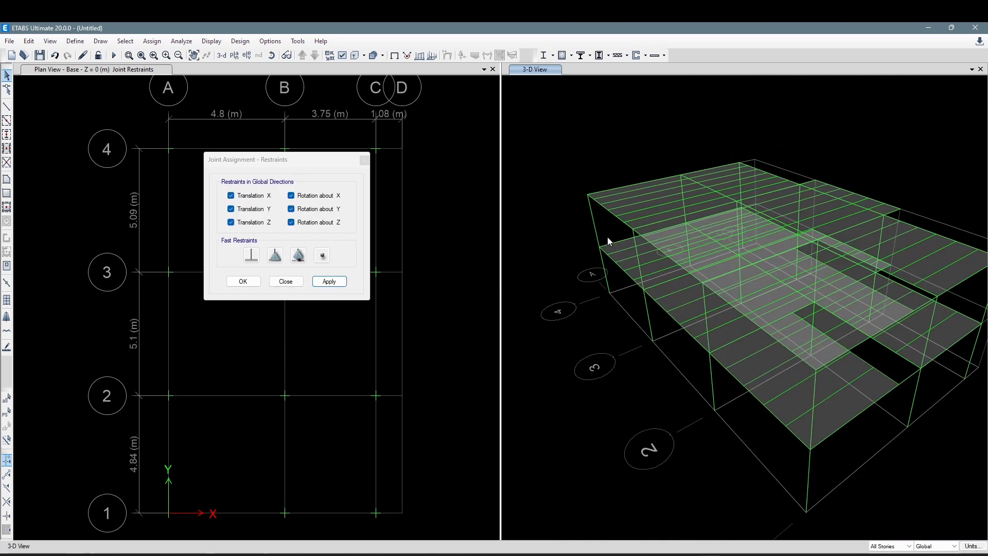
- Clear the restraints in all directions from every grid joint across all stories
drag(338, 161, 579, 106)
click(885, 553)
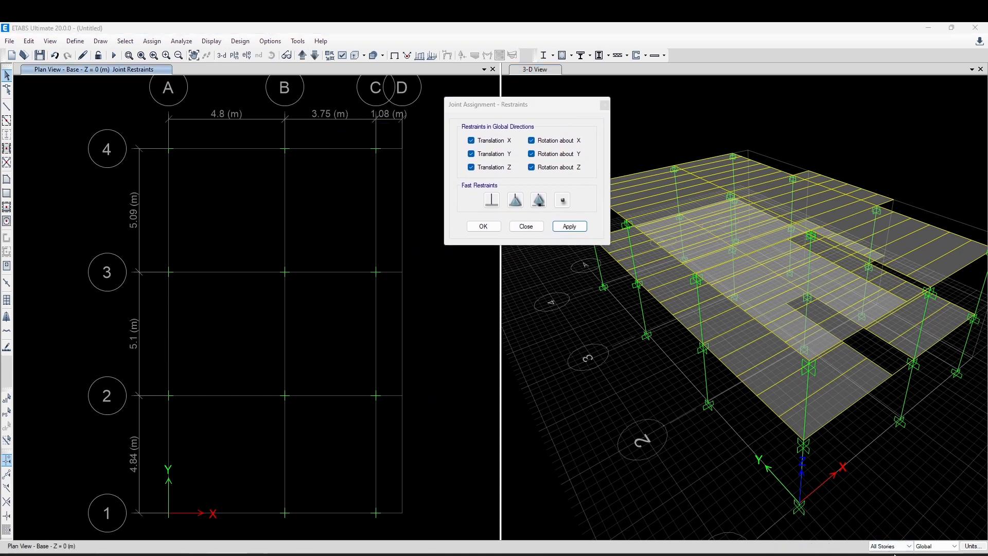
click(461, 498)
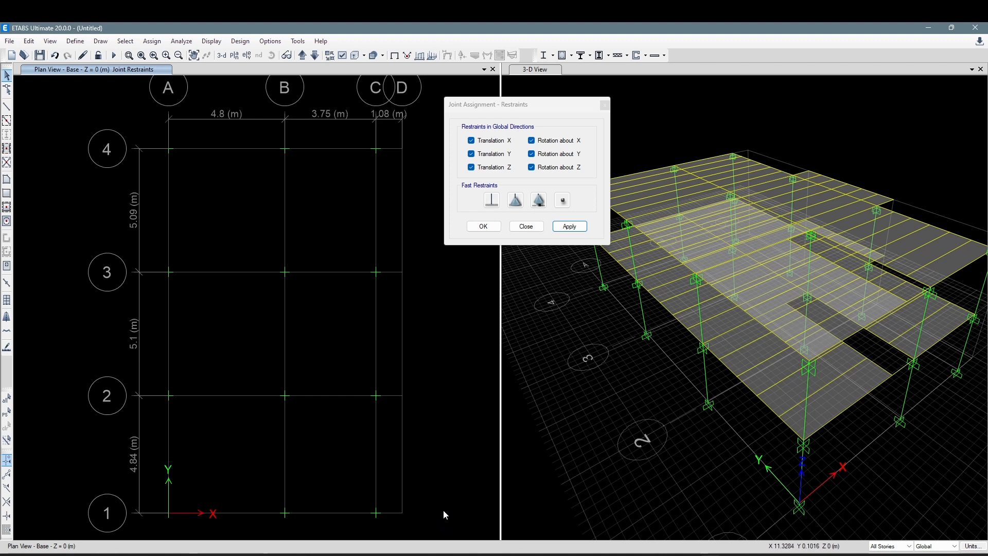
drag(434, 519, 123, 131)
click(563, 200)
click(569, 227)
middle_drag(643, 349, 643, 333)
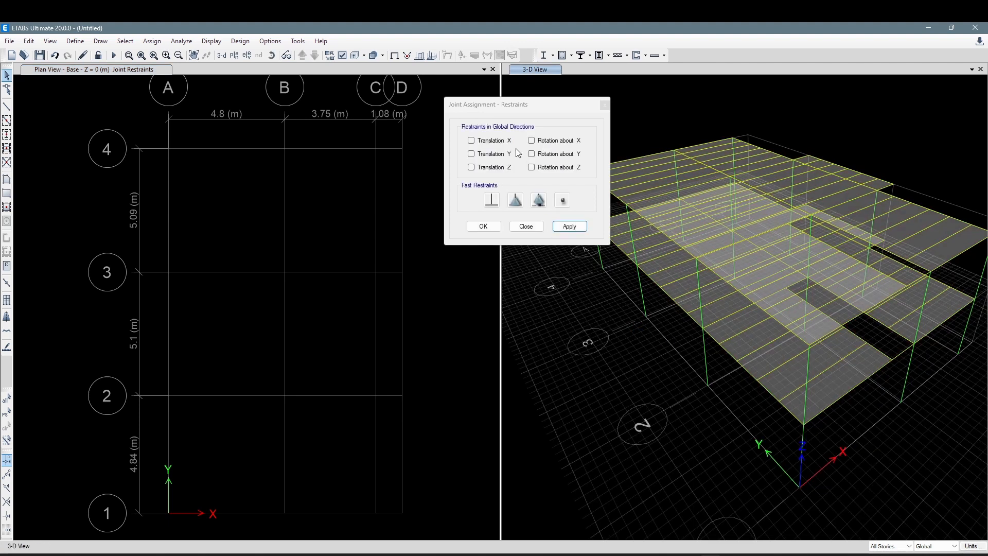
click(514, 105)
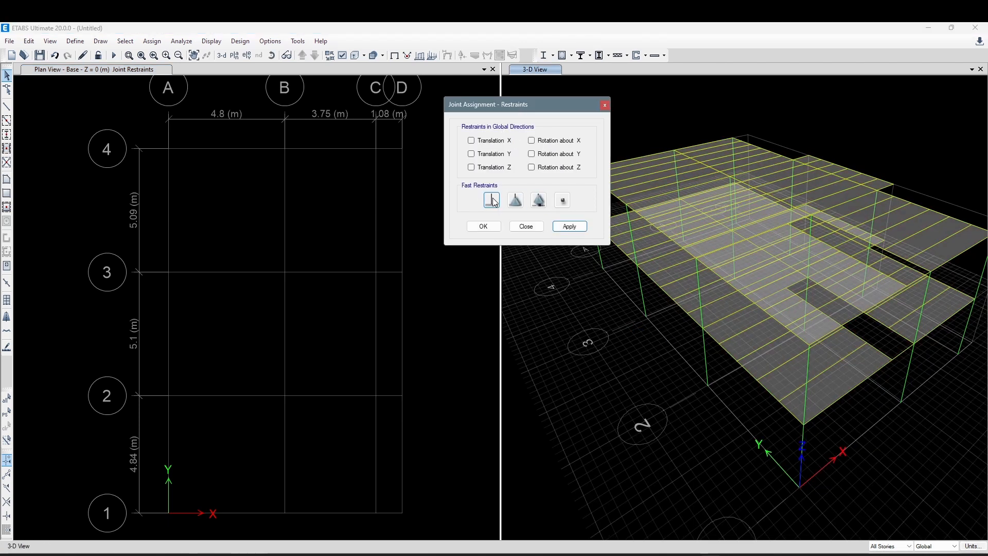
drag(505, 105, 495, 105)
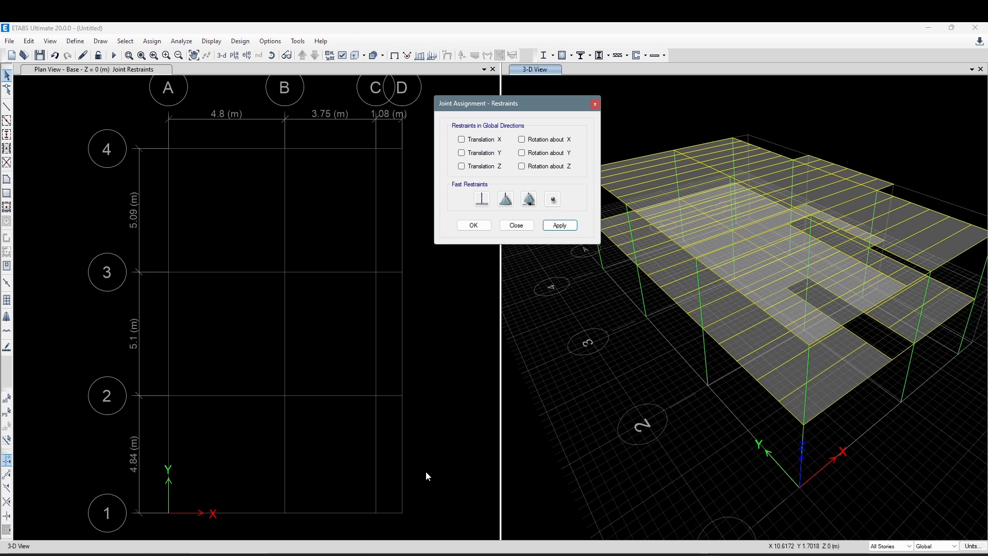
- Set the selection scope to One Story and assign fixed restraints in all six directions to the Base level joints
click(891, 546)
click(885, 554)
drag(436, 526, 103, 126)
click(482, 199)
click(560, 225)
click(473, 225)
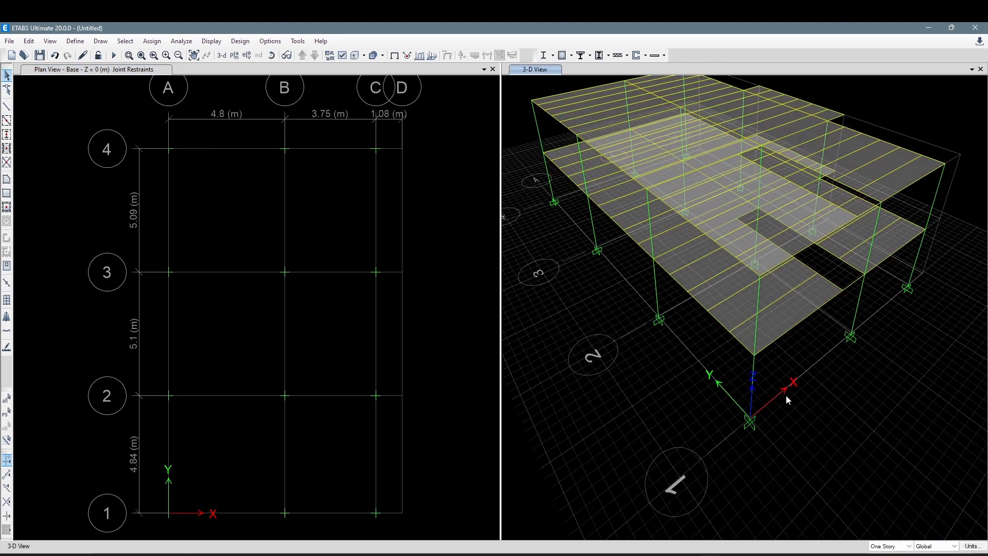
middle_drag(874, 350, 860, 391)
middle_drag(855, 356, 863, 361)
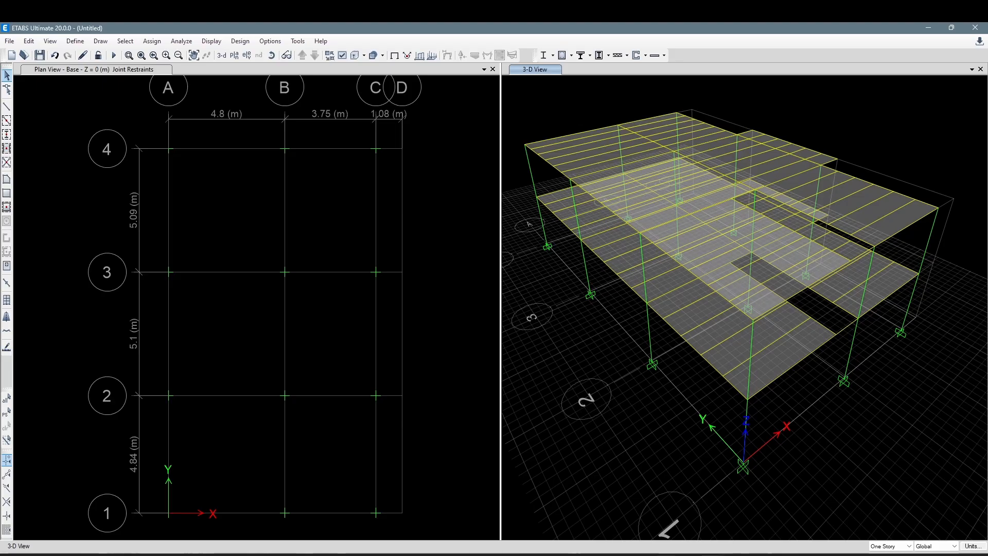
- Switch to the PowerPoint presentation and highlight item 7, "Definir apoyos del elemento", in yellow
click(162, 554)
click(559, 465)
drag(559, 466, 274, 466)
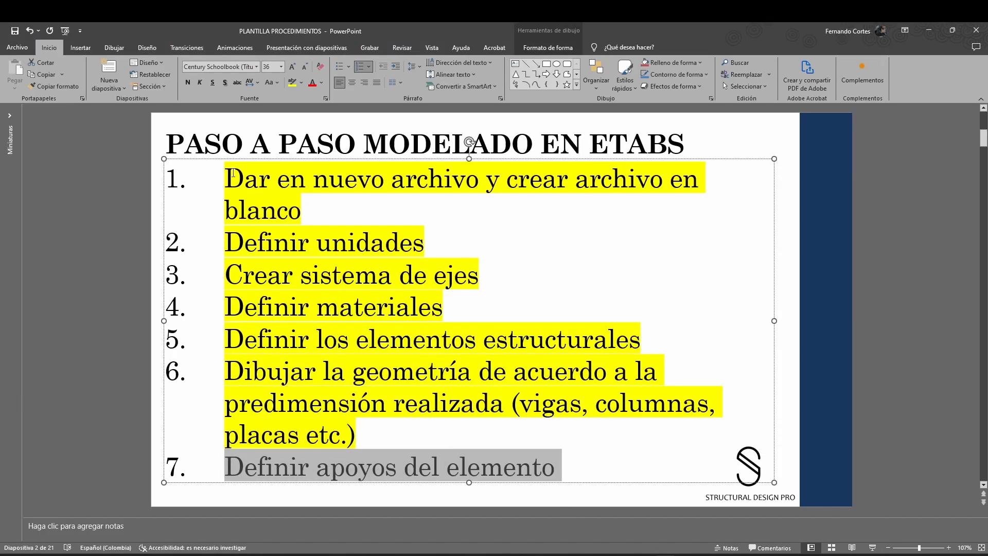
click(293, 82)
click(801, 260)
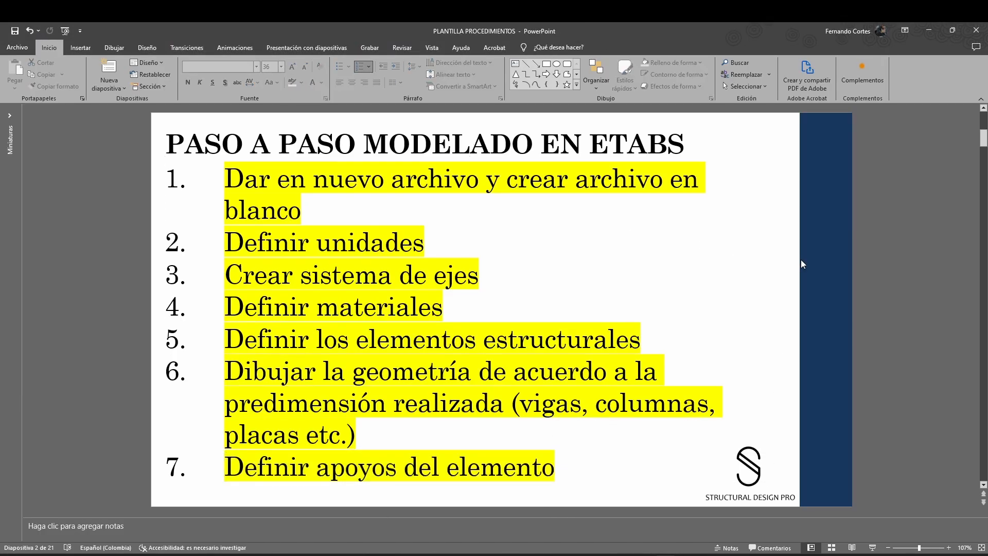
- Check the load definition item on the following slide, then return to ETABS and open the load pattern definitions
scroll(801, 259, down, 1)
click(486, 198)
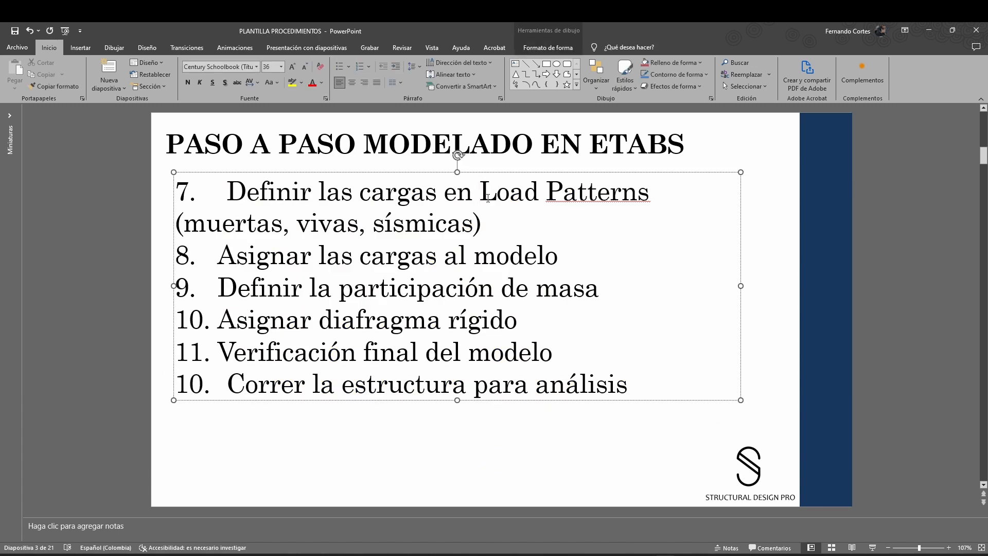
click(788, 233)
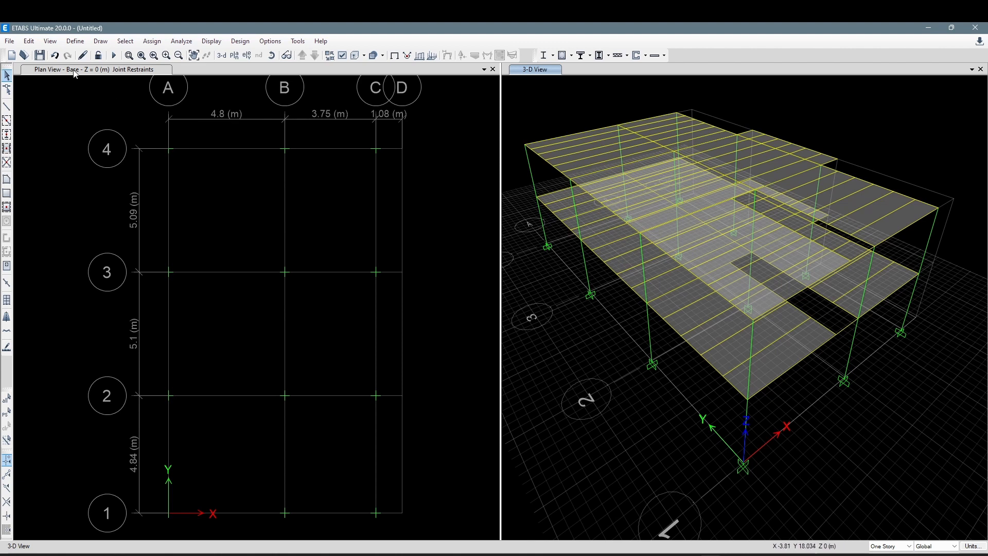
click(76, 42)
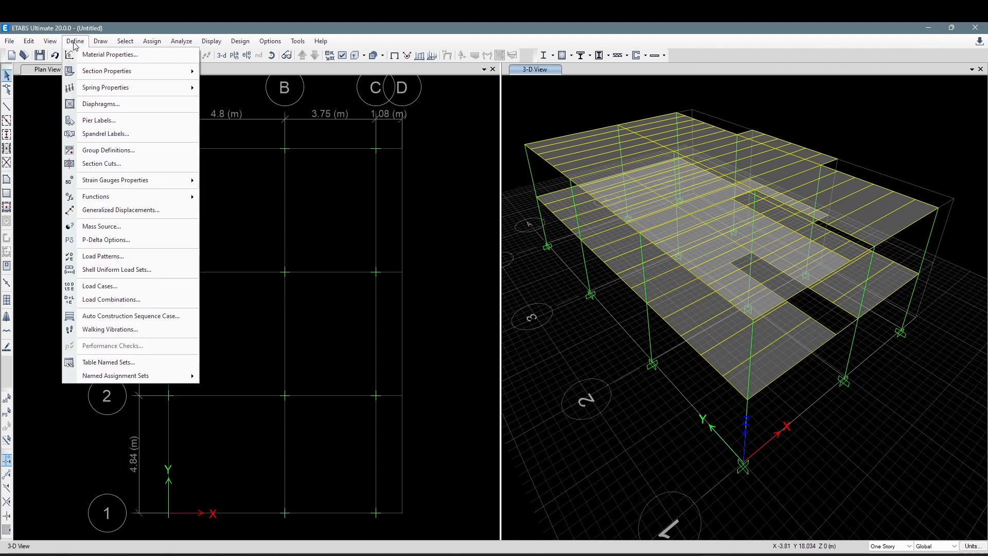
click(103, 257)
drag(374, 219, 342, 170)
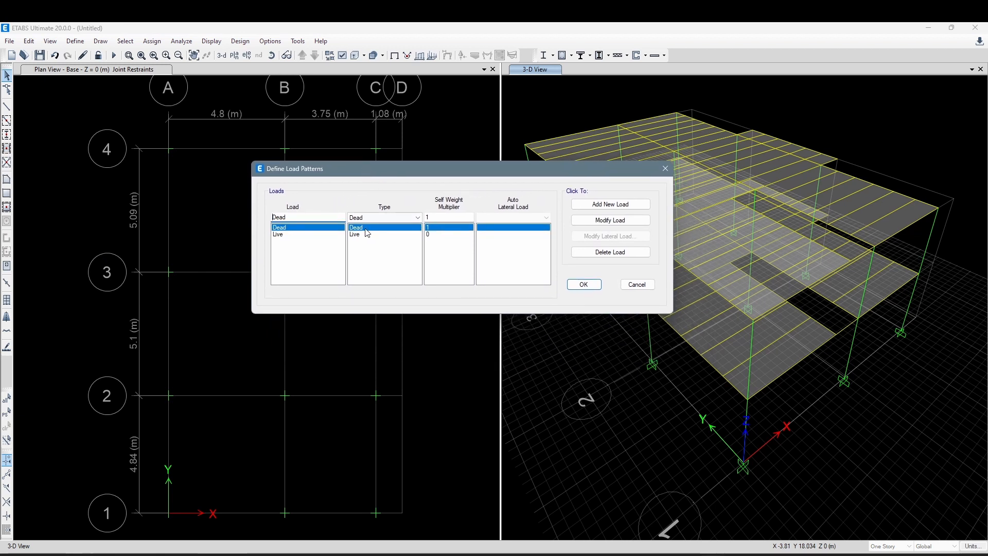
- Compare the load type and self-weight multiplier of the Dead and Live load patterns
click(308, 235)
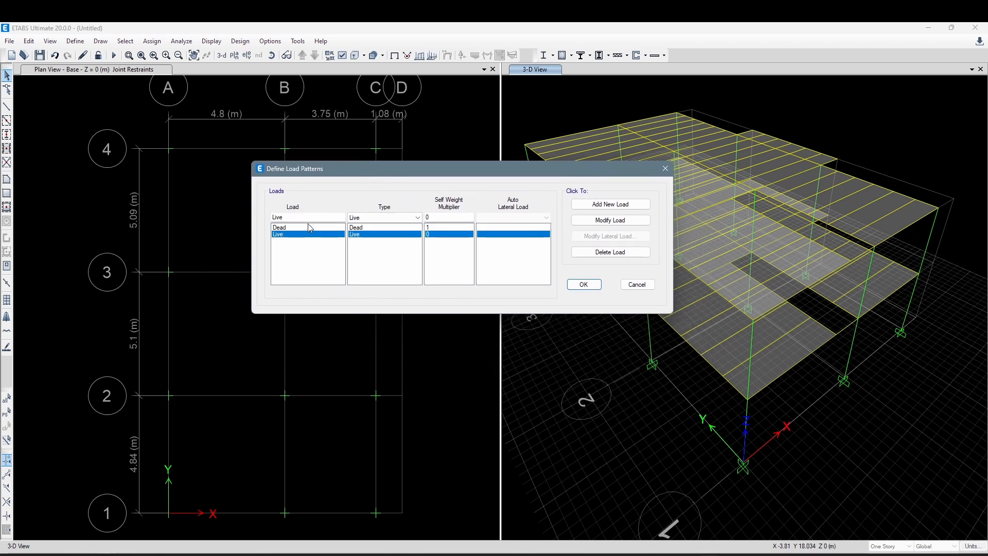
click(305, 228)
click(306, 233)
click(306, 228)
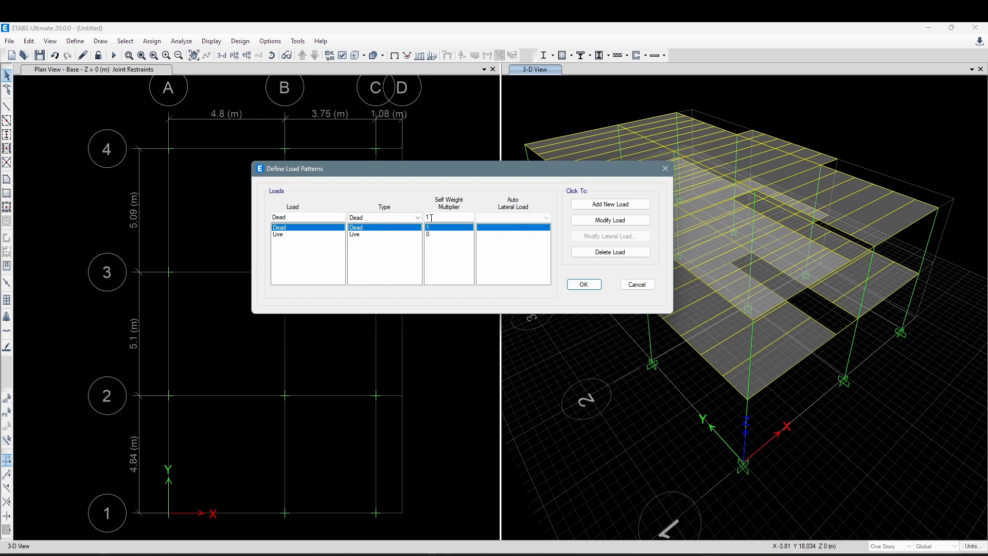
click(433, 236)
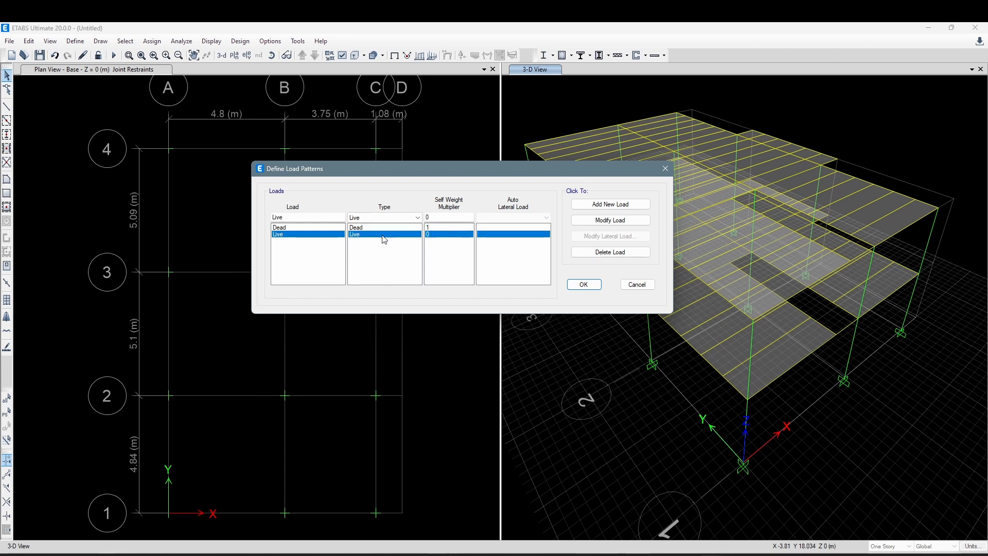
click(439, 227)
click(438, 235)
click(436, 228)
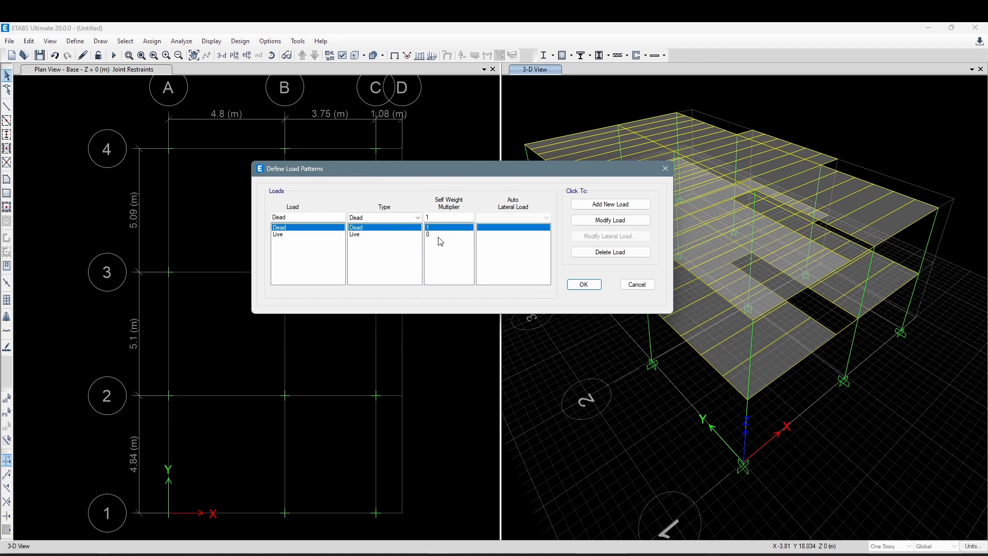
- Delete the default Live load pattern, keep the Dead pattern, and accept the deletion of the load
click(434, 236)
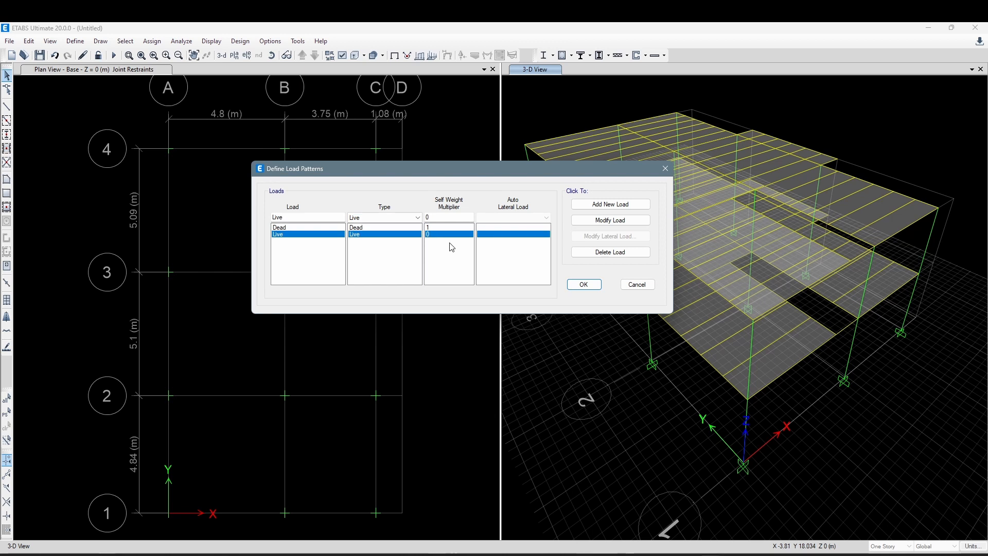
click(484, 228)
click(451, 235)
click(610, 257)
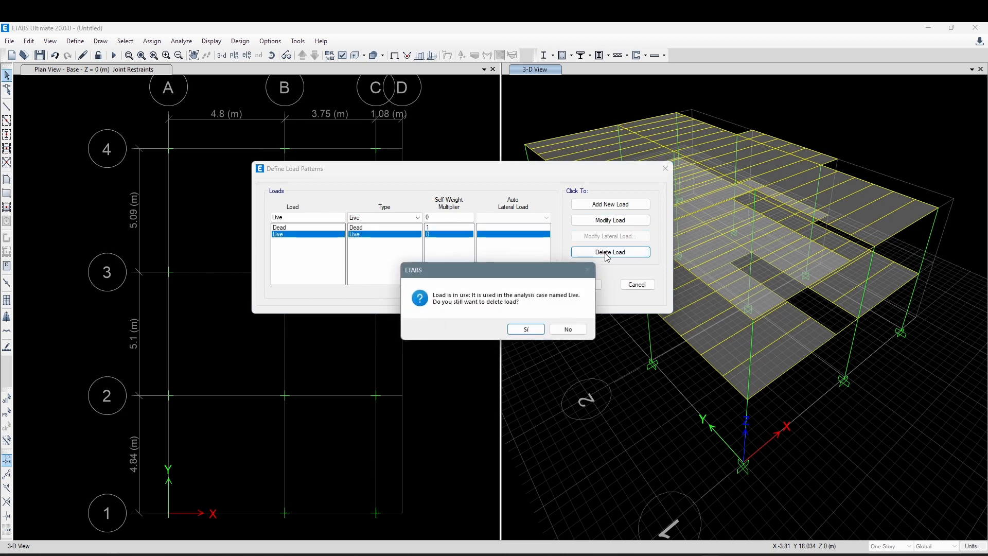
click(528, 328)
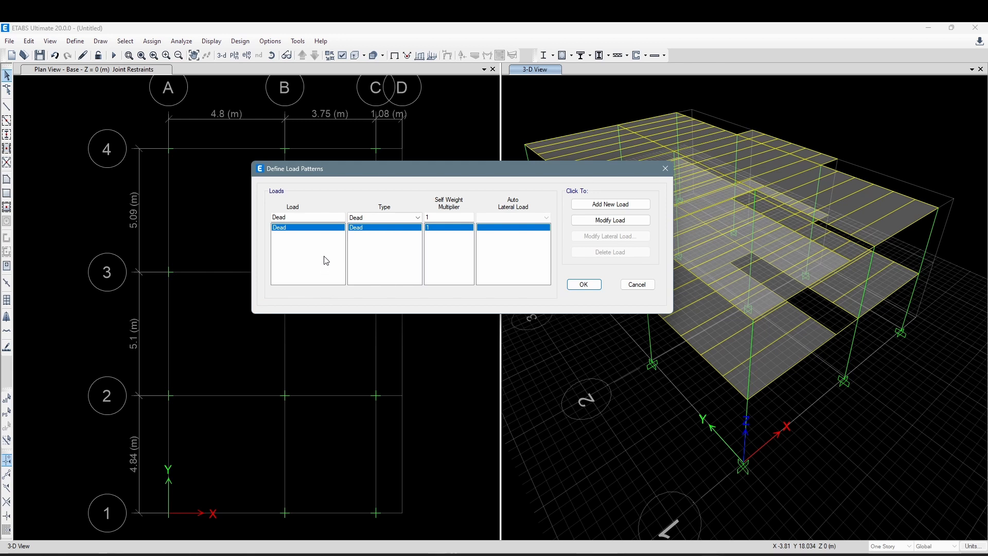
- Switch to the PowerPoint presentation and read the dead loads under "Cargas muertas" on the CARGAS slide
mouse_move(688, 554)
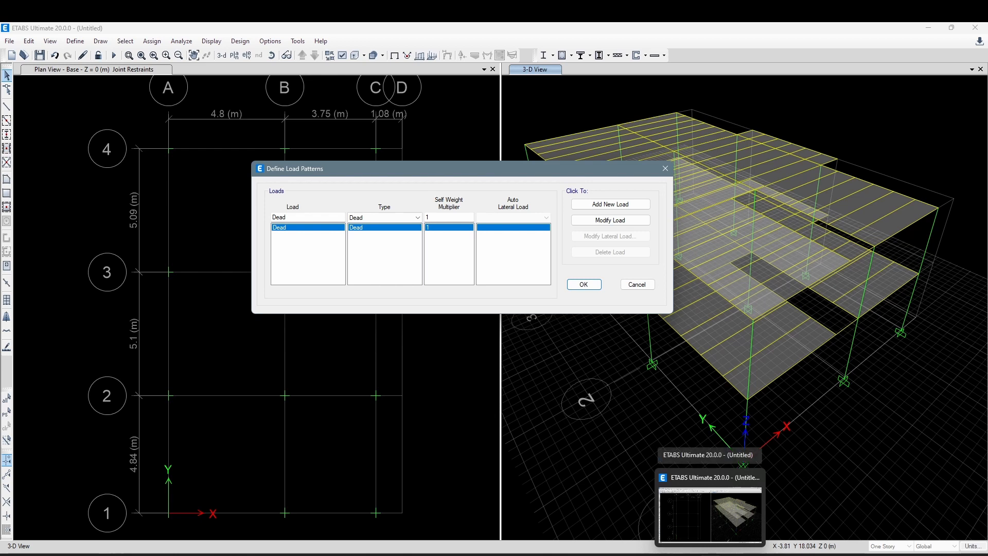
click(664, 510)
scroll(626, 336, down, 1)
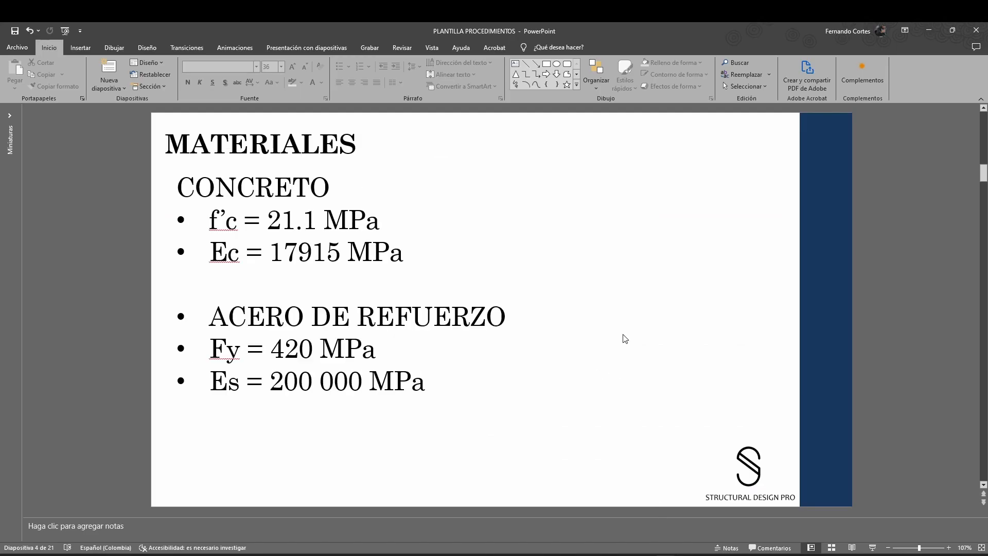
scroll(625, 339, down, 1)
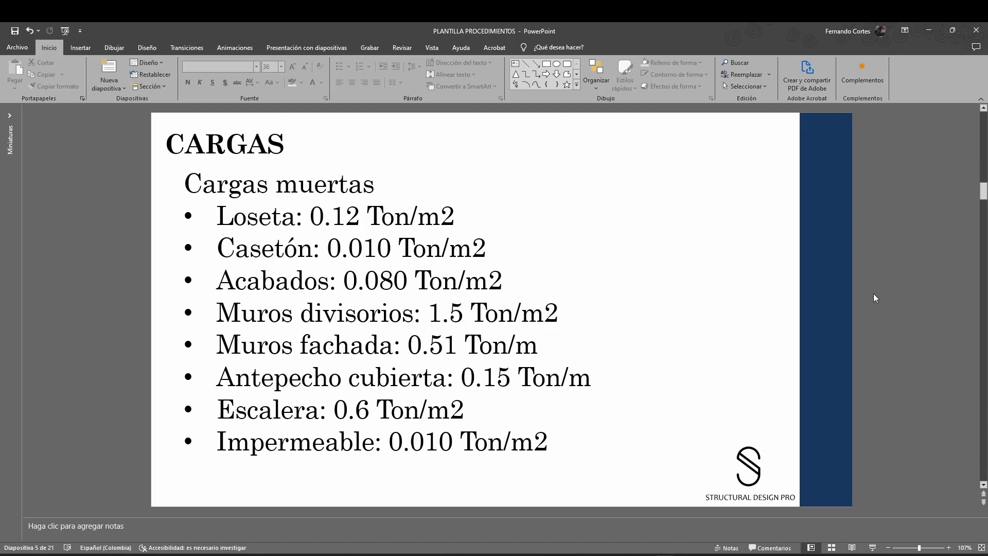
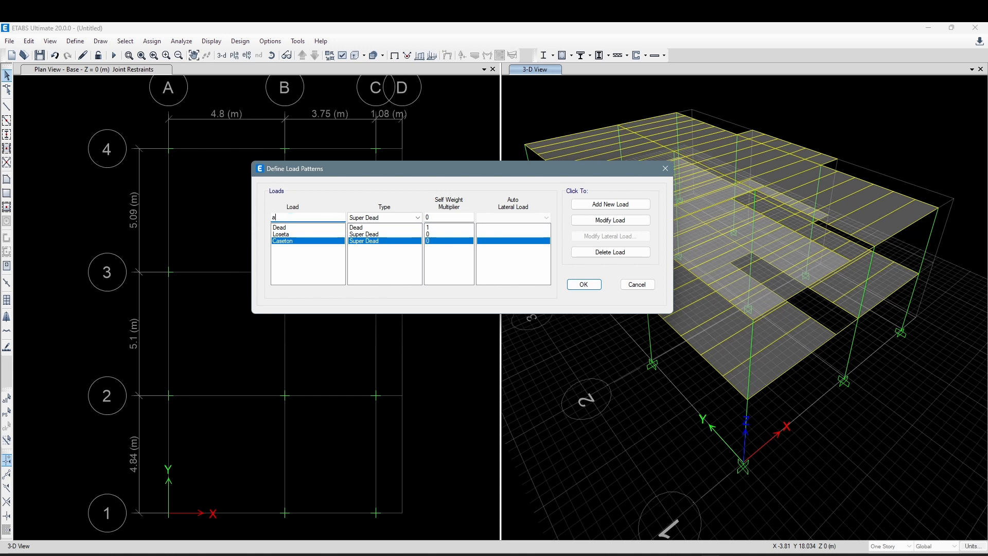
- Add a Super Dead load pattern named acabados, check the dead load slide in PowerPoint and return to ETABS
text(cabados)
click(599, 206)
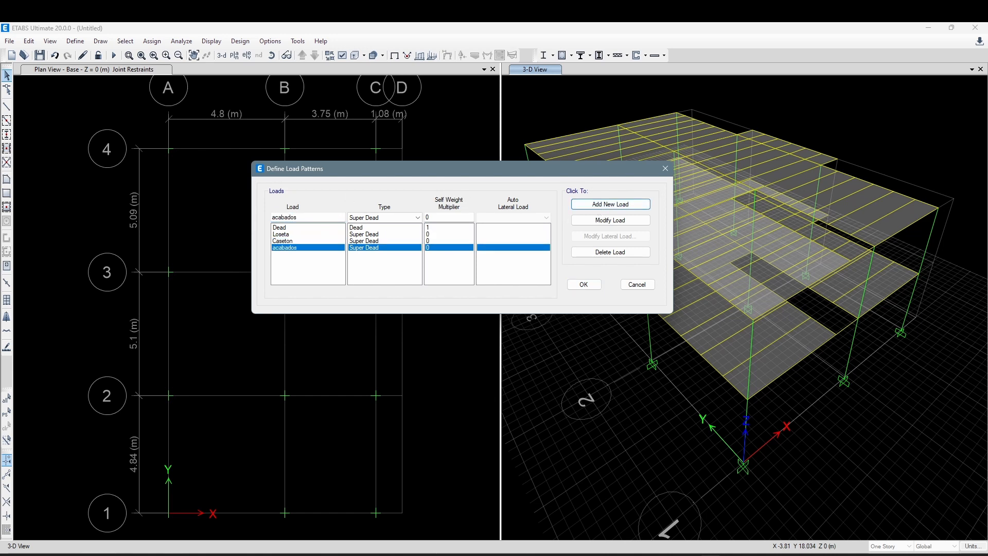
click(687, 554)
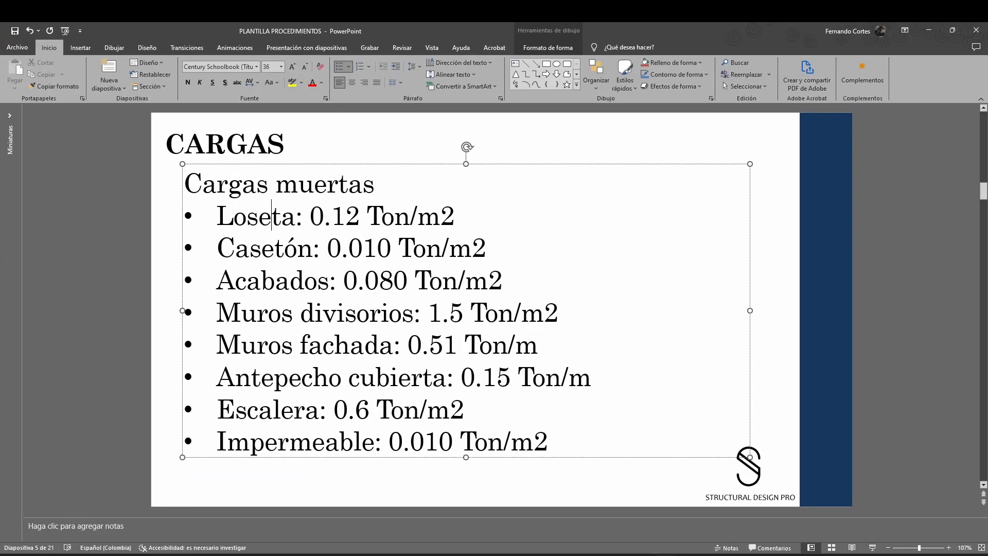
click(711, 555)
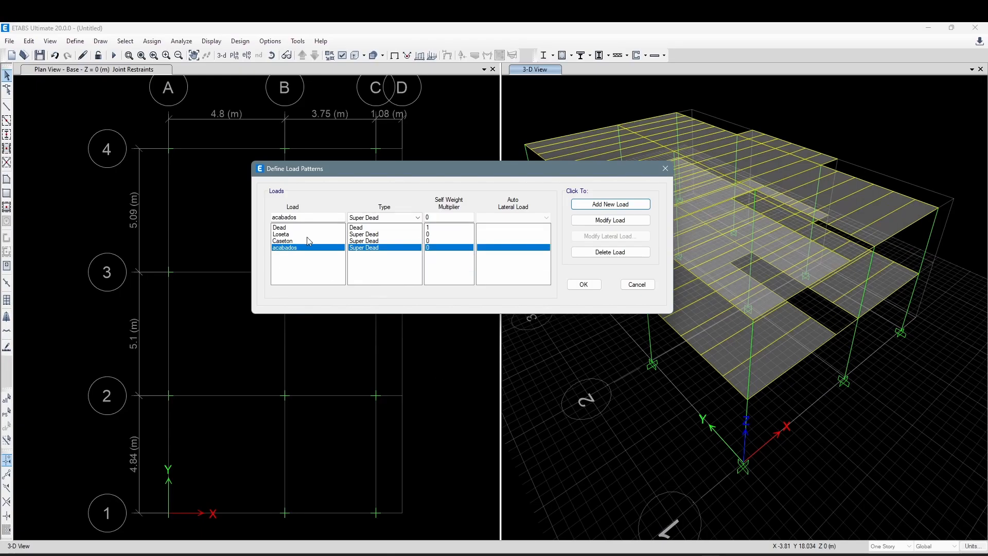
- Add two Super Dead load patterns named mdiv and mfach for the partition and facade walls
drag(310, 218, 245, 220)
text(mduv)
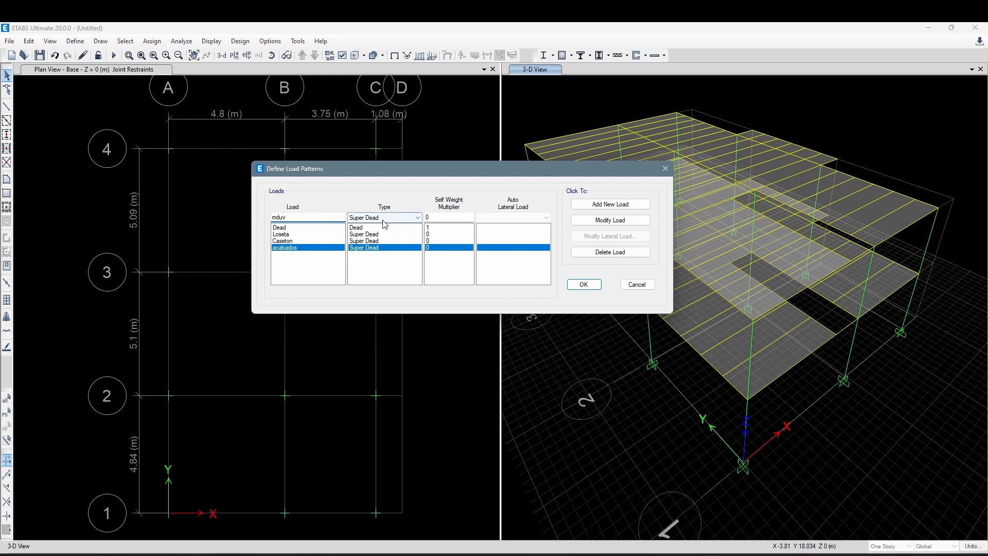
key(BackSpace)
key(BackSpace)
text(i)
click(610, 204)
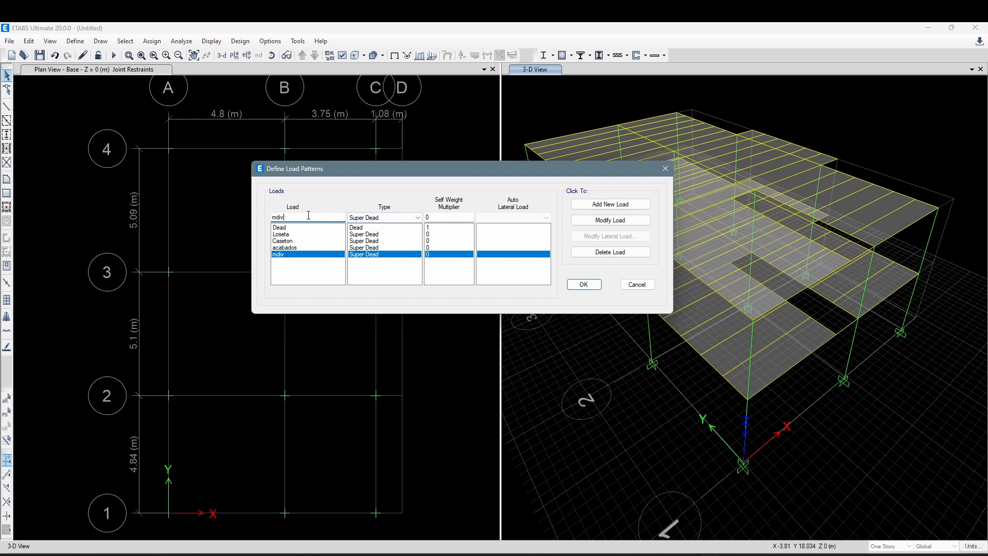
key(BackSpace)
text(fach)
click(611, 204)
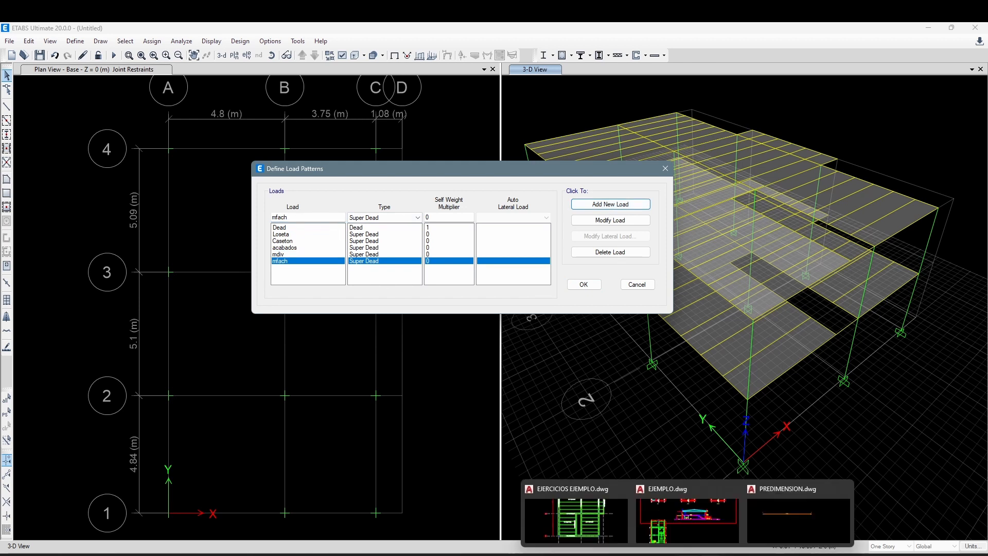
- Check the roof parapet load on the PowerPoint slide, then add a Super Dead load pattern named antcub in ETABS
mouse_move(665, 554)
click(665, 515)
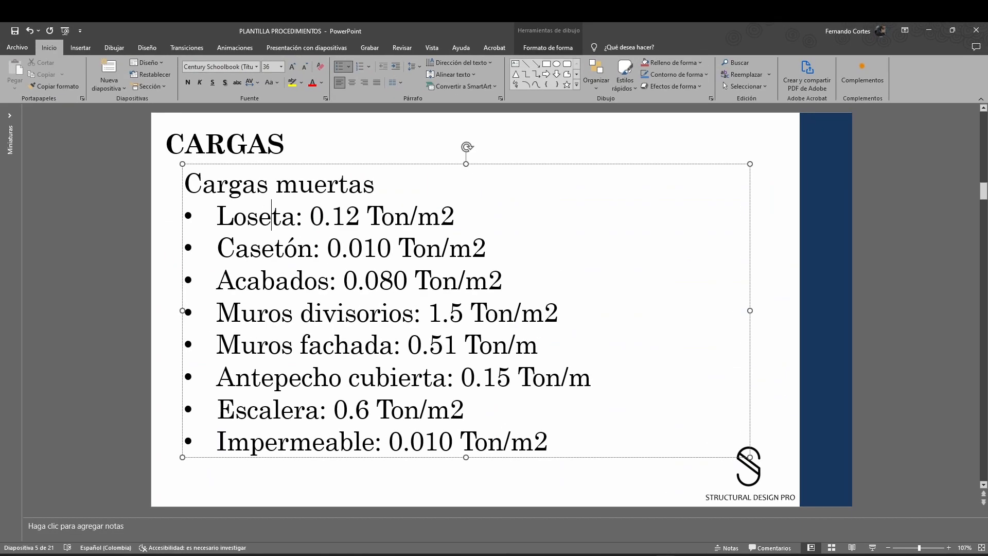
key(alt+Tab)
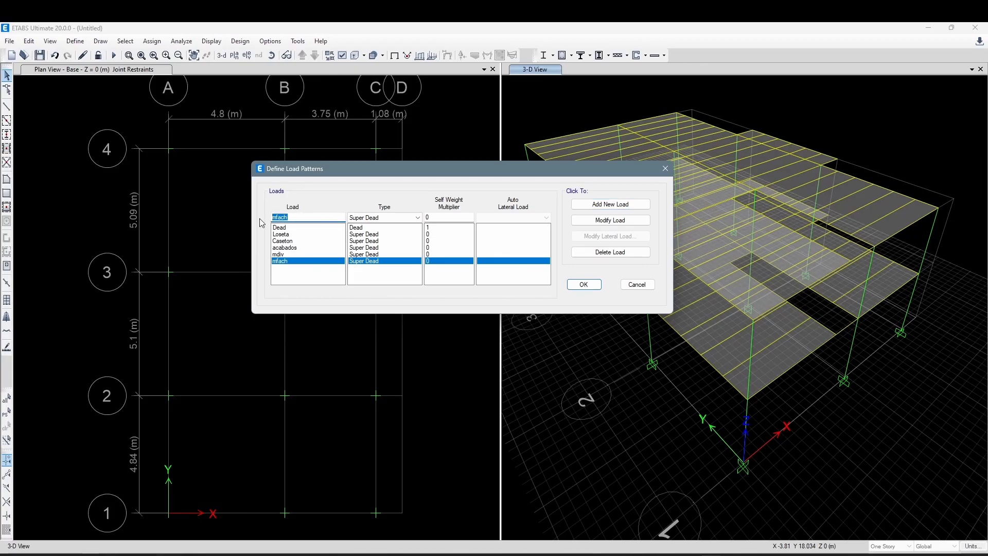
text(mcub)
key(BackSpace)
key(BackSpace)
text(antec)
key(BackSpace)
key(BackSpace)
text(cub)
click(639, 204)
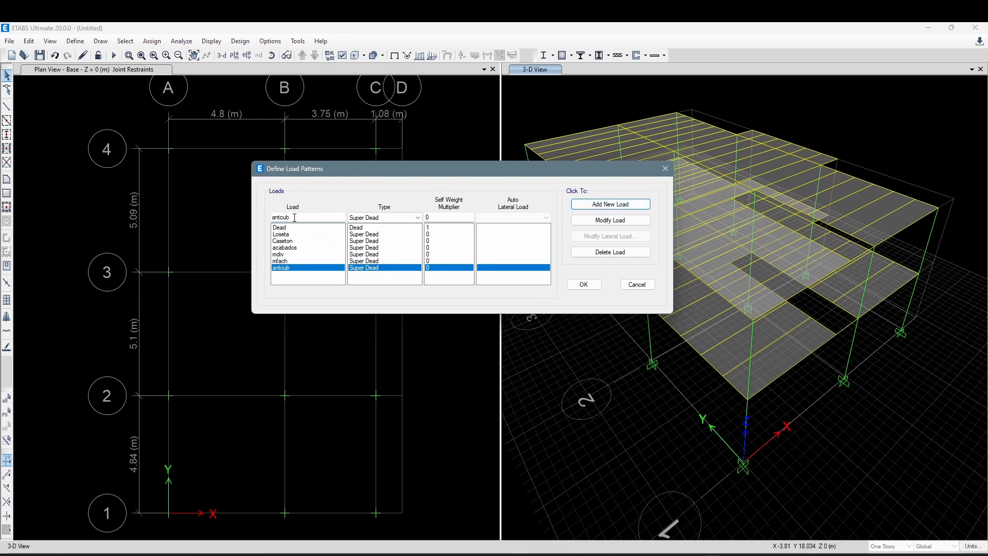
- Add two Super Dead load patterns named Mesca and imperm for the stair and waterproofing loads
double_click(295, 218)
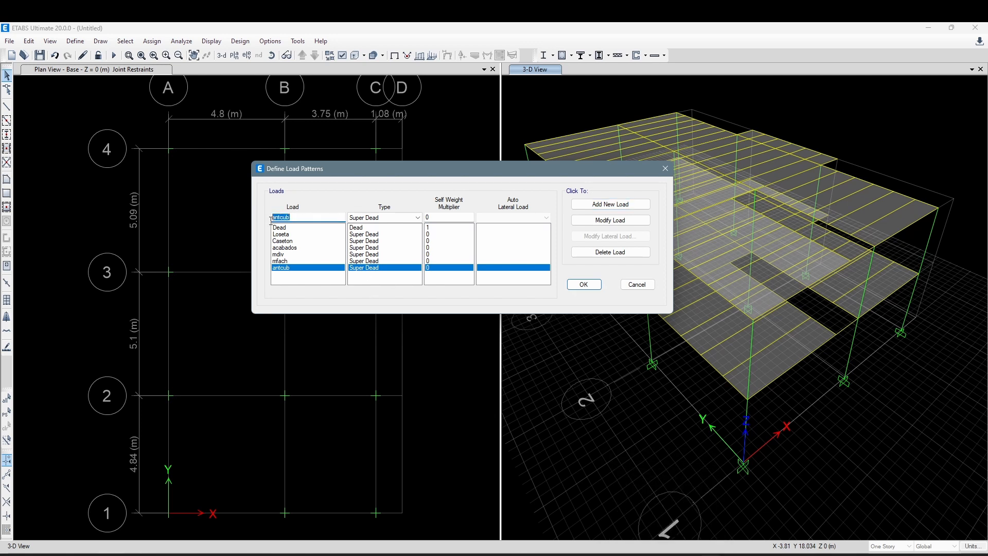
text(Esc)
key(BackSpace)
key(BackSpace)
text(Mes)
click(589, 208)
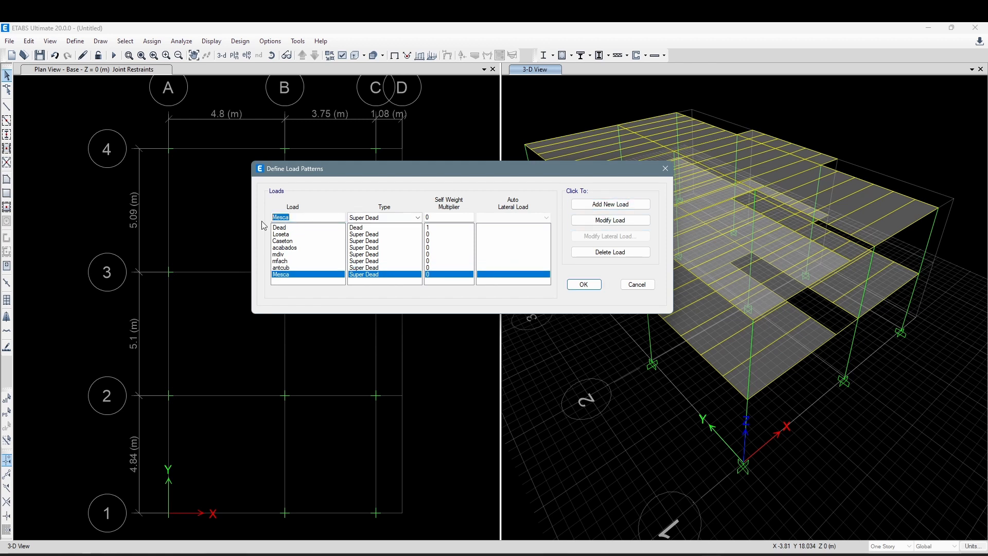
text(imperm)
click(591, 204)
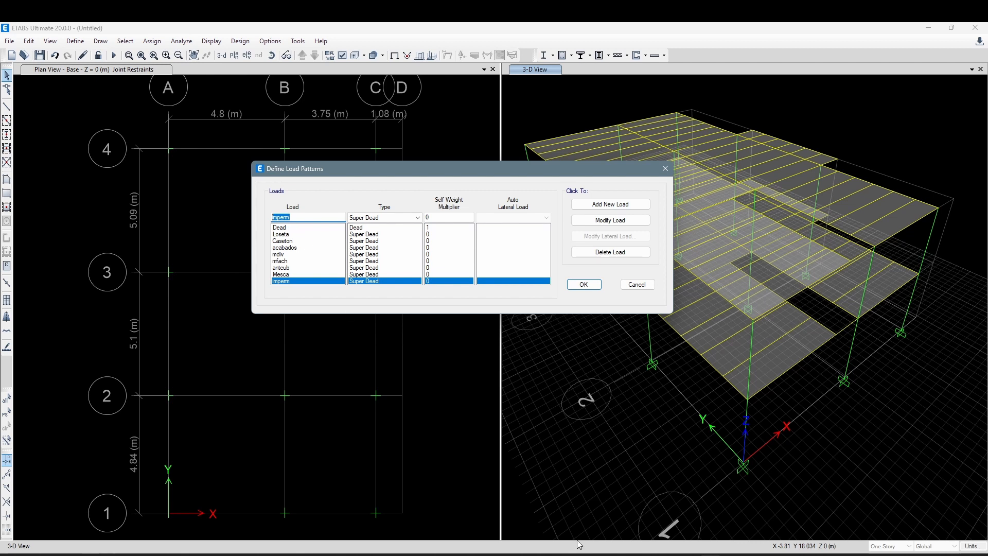
- Switch to PowerPoint, read the live loads under "Cargas vivas" on the following slide, and return to ETABS
mouse_move(711, 554)
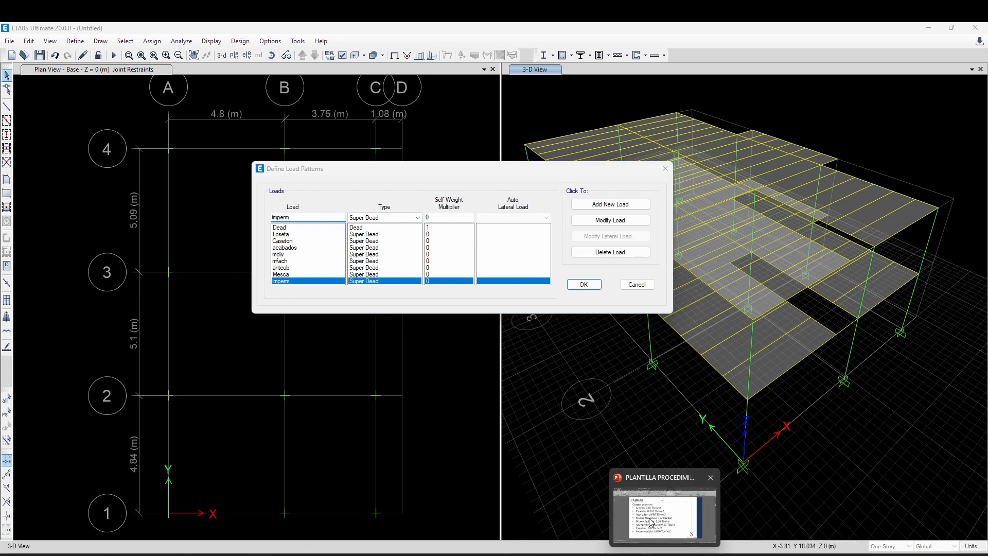
click(653, 523)
scroll(441, 347, down, 2)
click(340, 229)
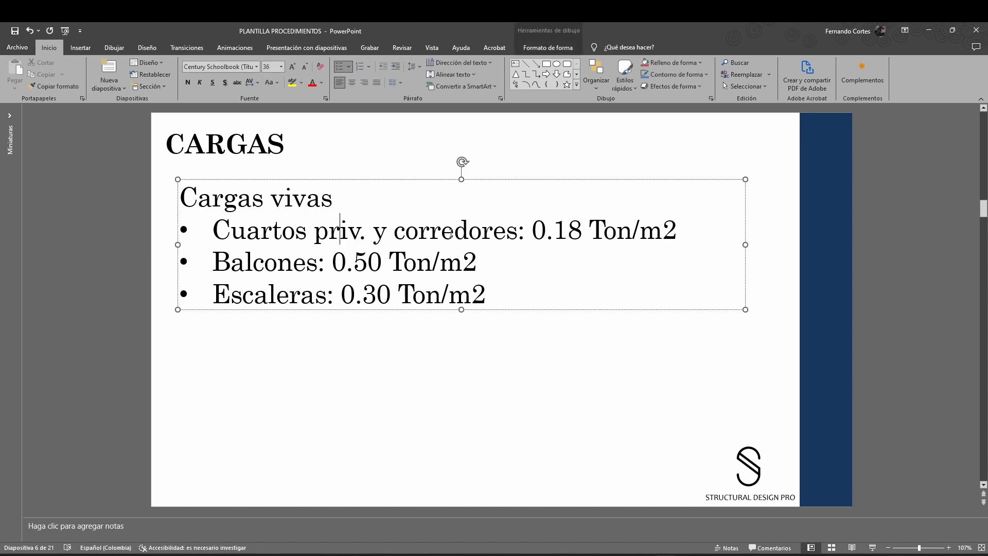
click(605, 385)
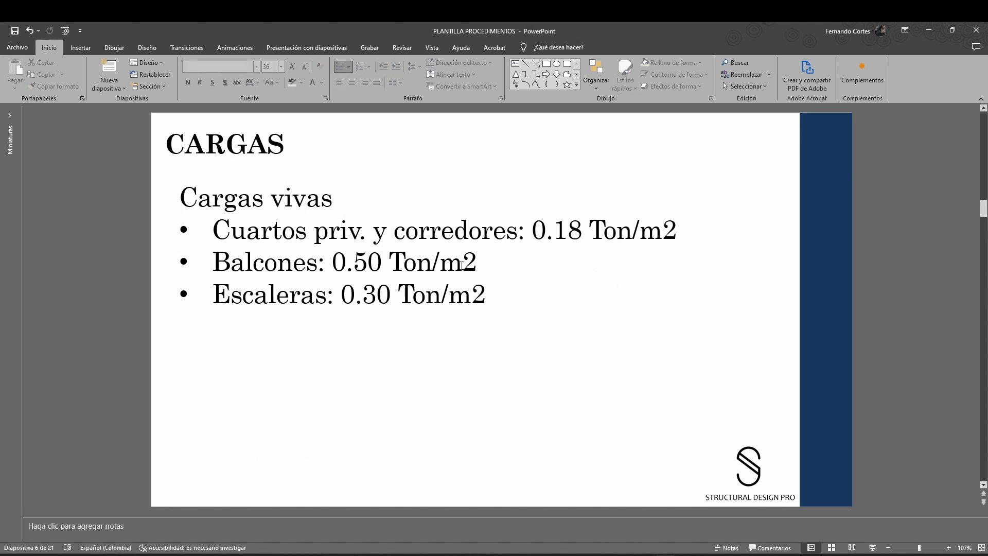
click(307, 262)
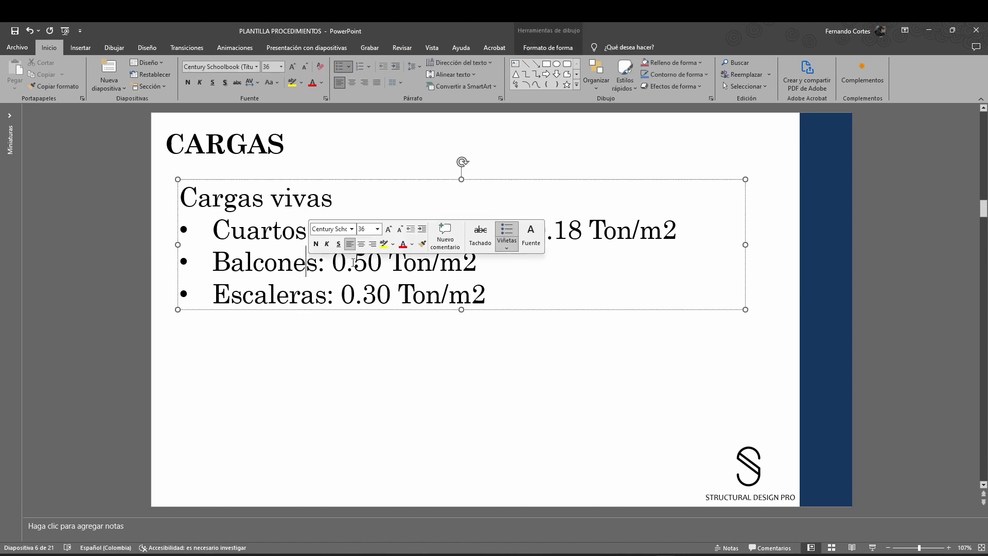
click(438, 353)
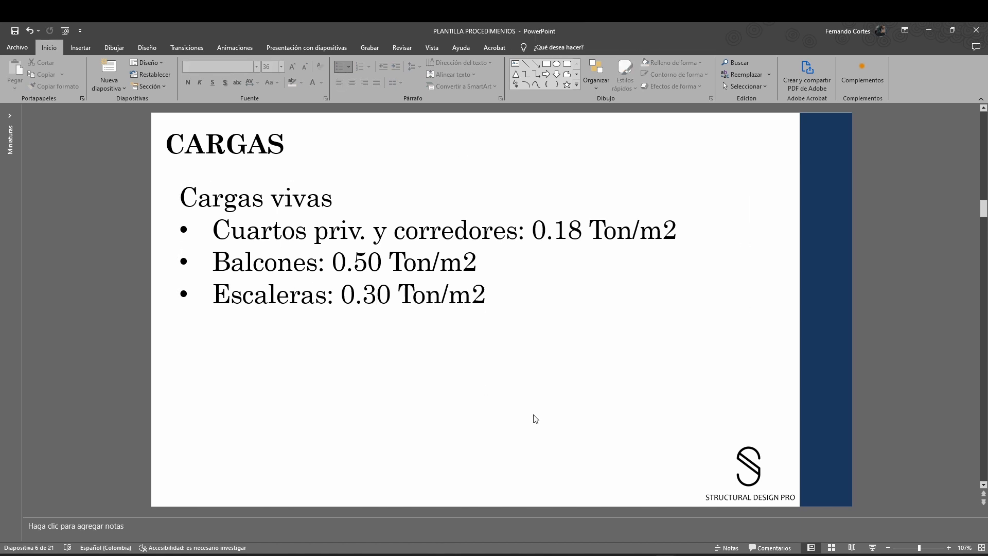
mouse_move(710, 554)
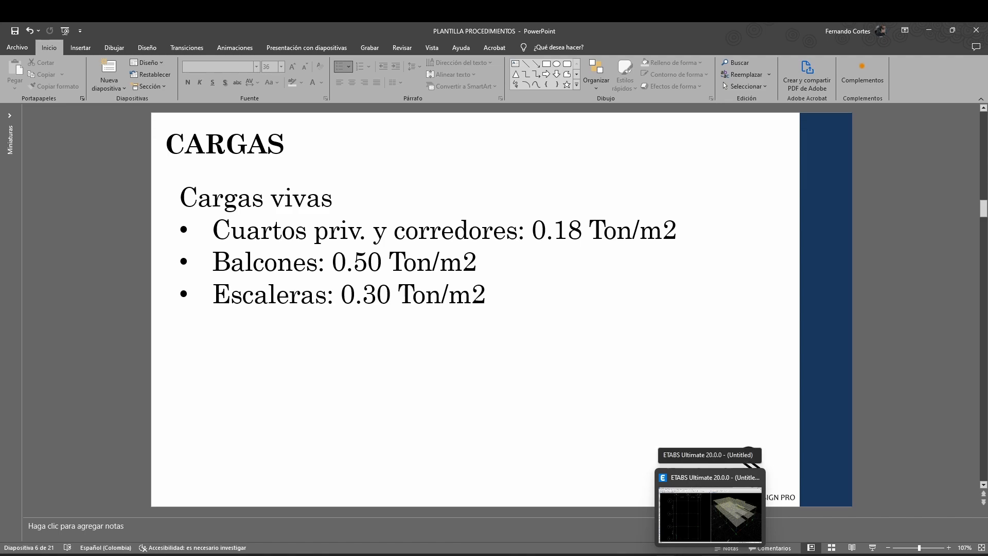
click(749, 466)
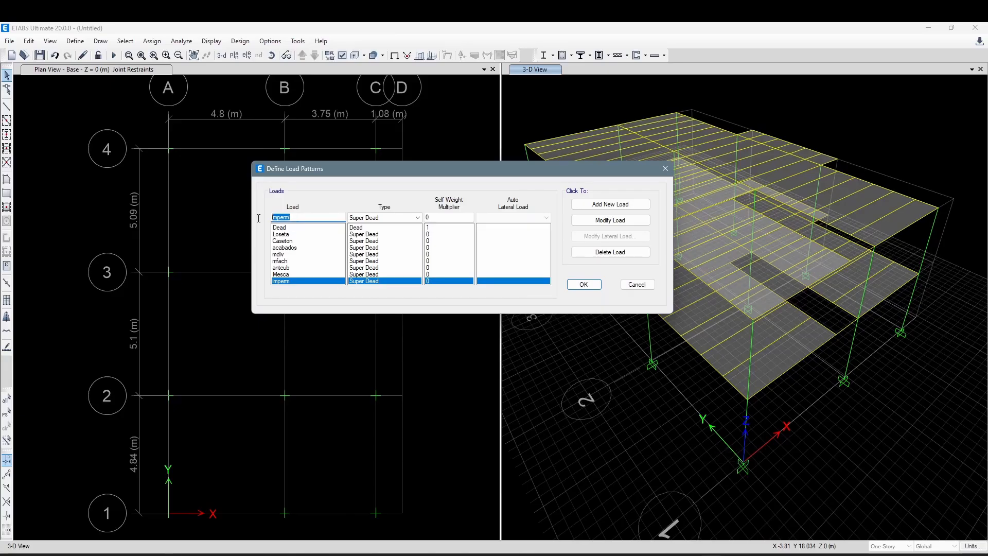
- Add a load pattern named Cuartos with type Live and self-weight multiplier 0
text(Cuartos)
click(369, 217)
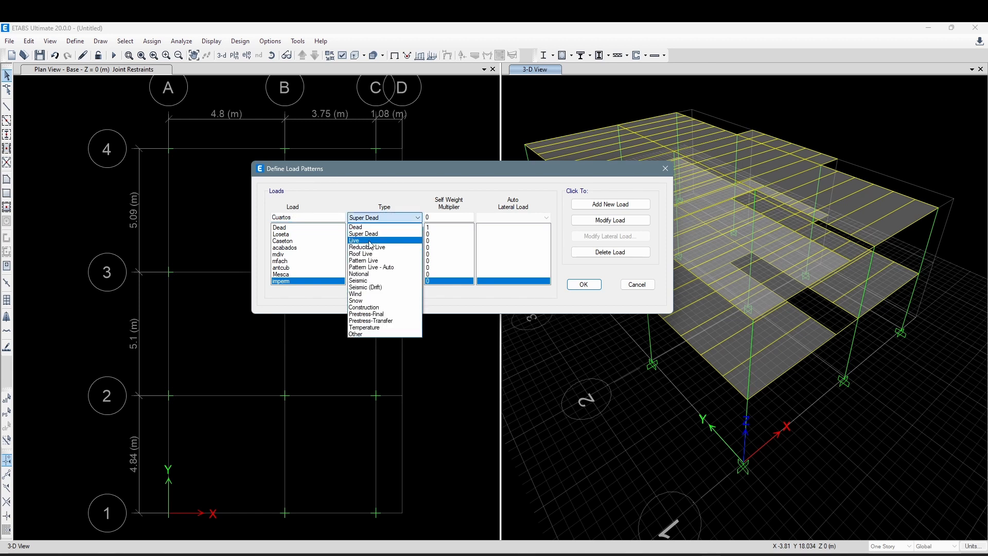
click(371, 241)
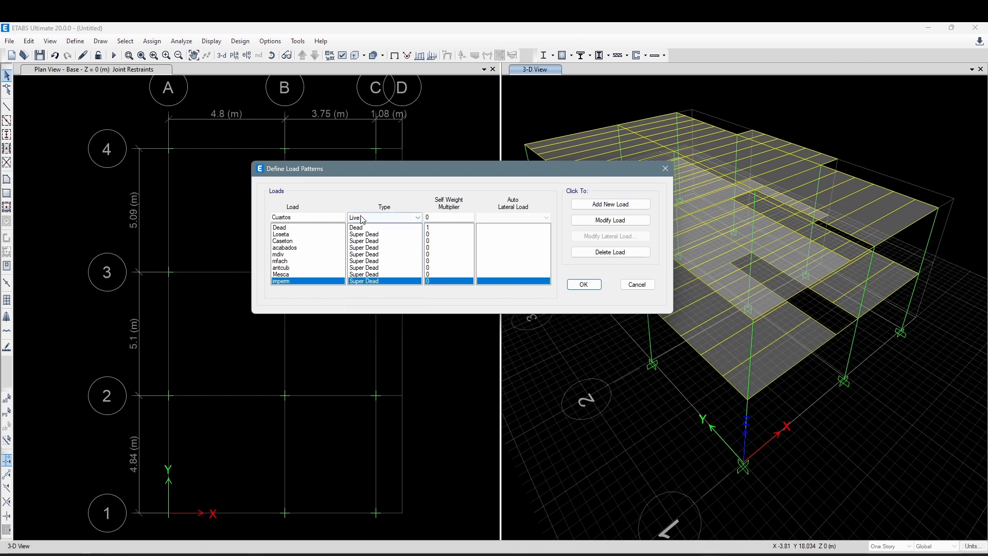
click(611, 205)
- Add two Live load patterns named balcones and Vesc, and accept the load pattern definitions
drag(293, 217, 282, 218)
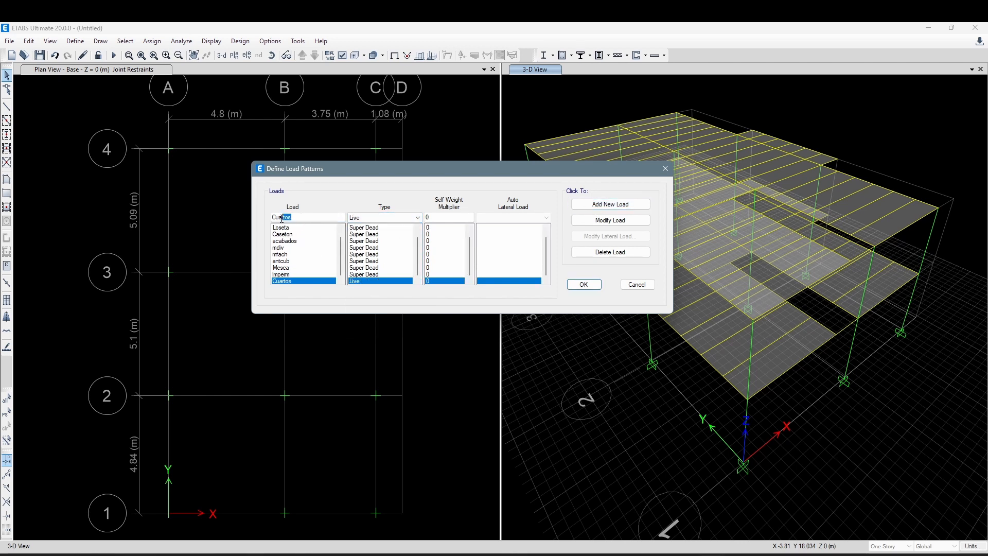
double_click(298, 218)
text(balcones)
click(610, 204)
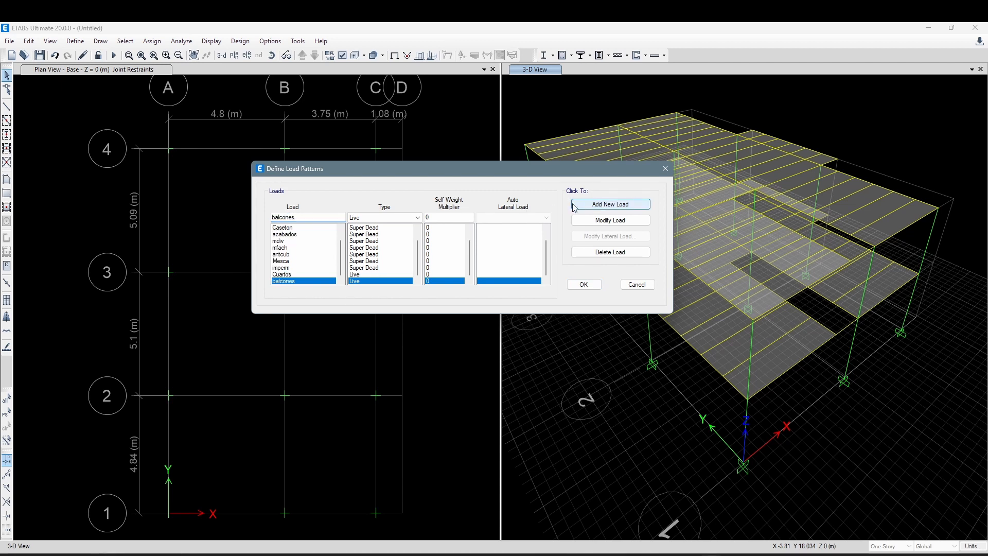
drag(320, 219, 270, 221)
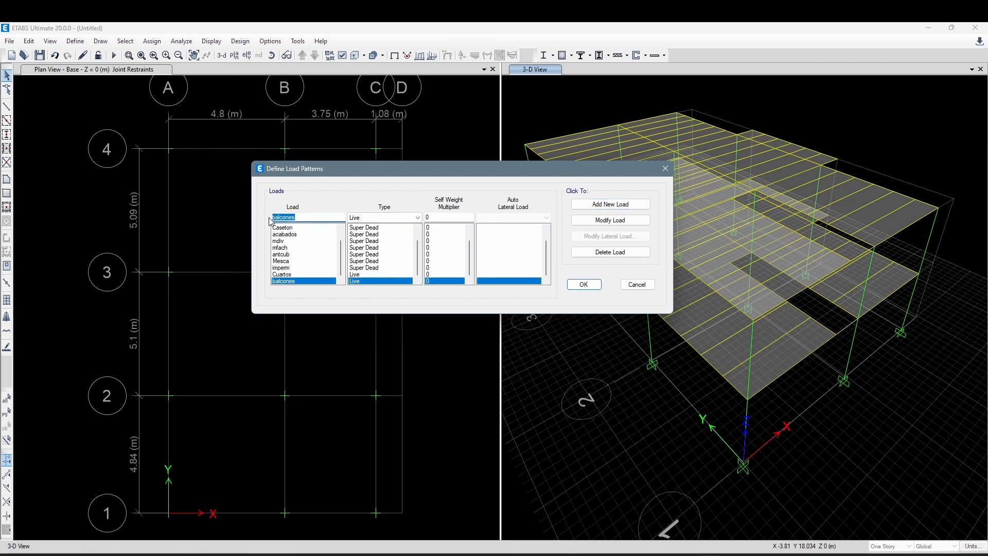
text(Vesc)
click(610, 205)
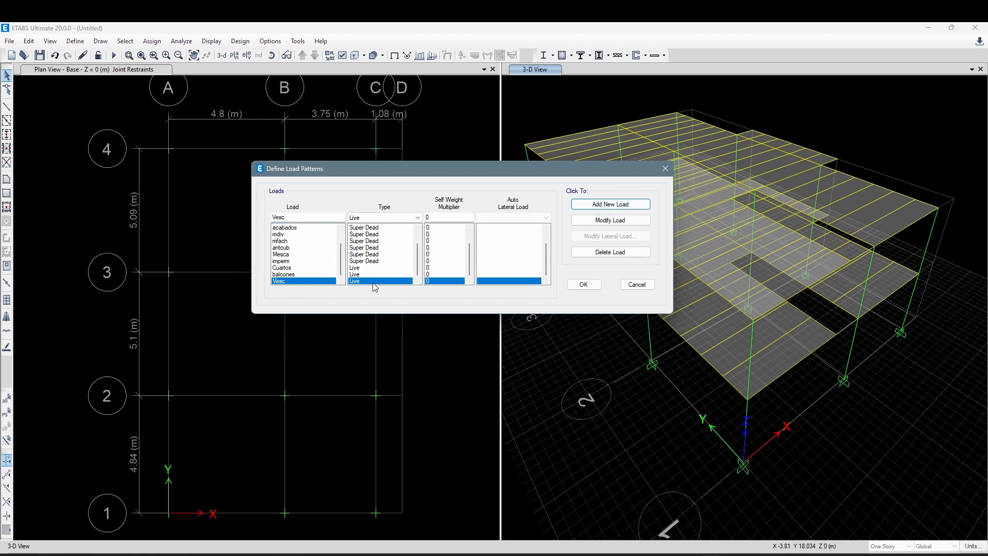
click(584, 284)
- Bring the plan view up from the Base level to Story1 at Z = 2.7 m
click(431, 249)
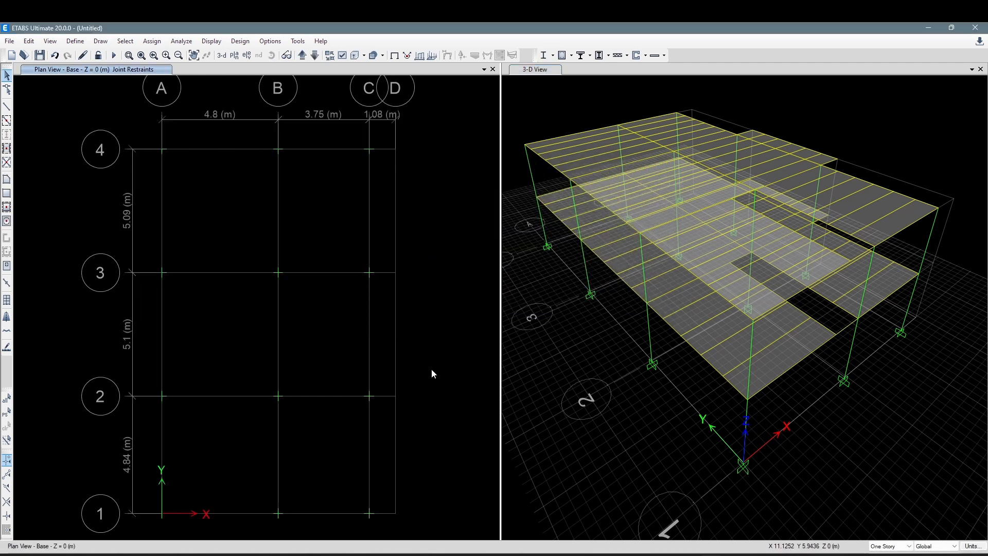
click(302, 55)
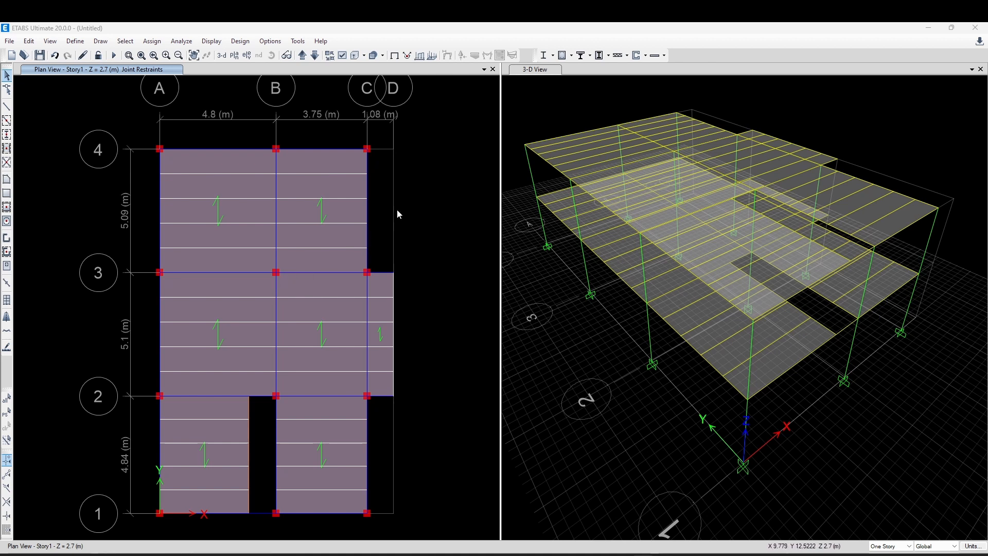
middle_drag(397, 210, 388, 212)
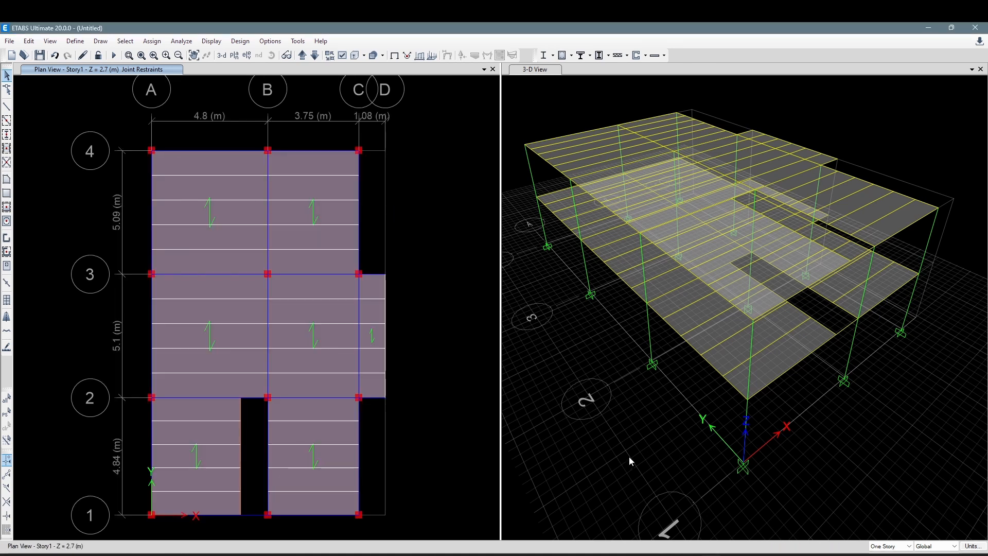
- Switch to PowerPoint and highlight checklist item 7 in yellow, from "Definir las cargas" through "vivas,"
click(643, 555)
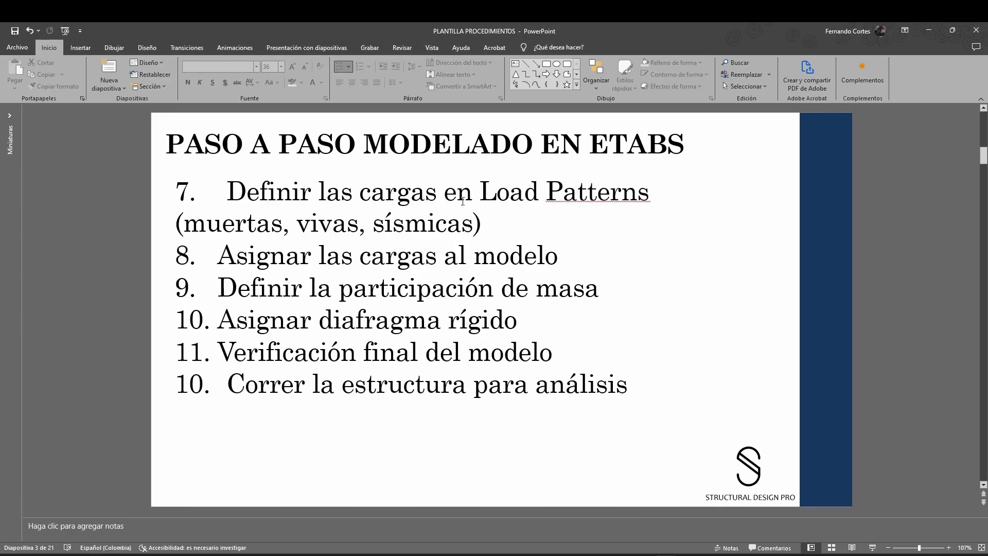
click(466, 206)
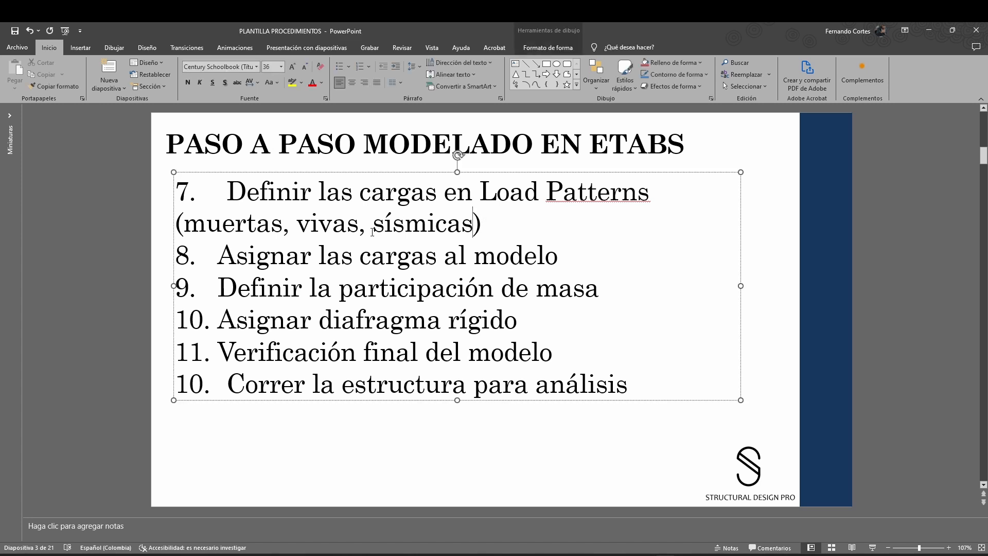
drag(373, 231, 227, 191)
click(292, 83)
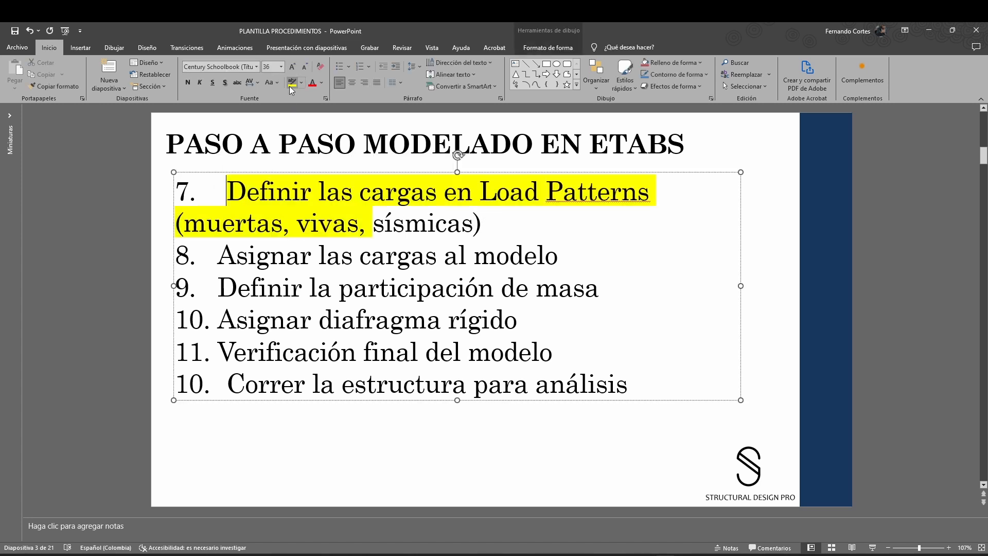
drag(497, 227, 372, 227)
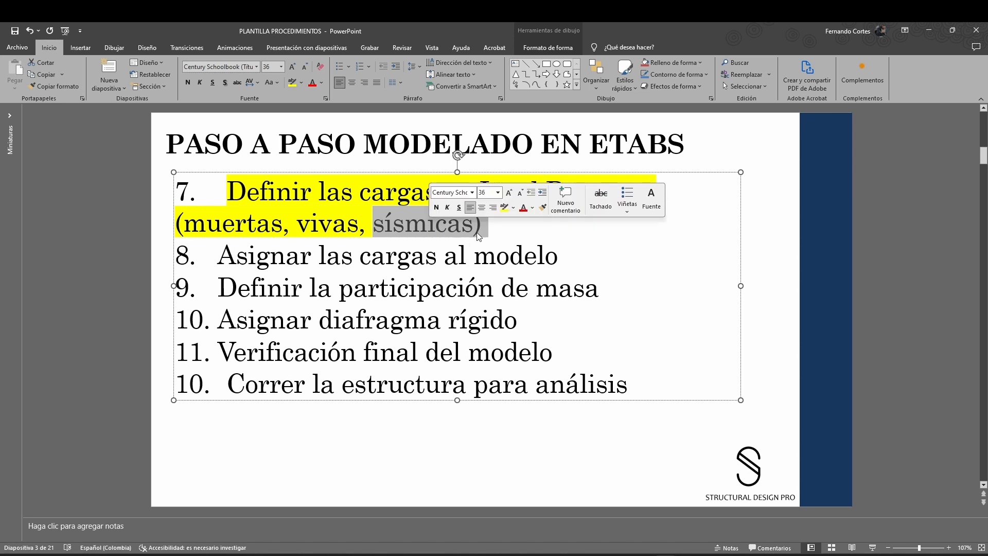
click(768, 268)
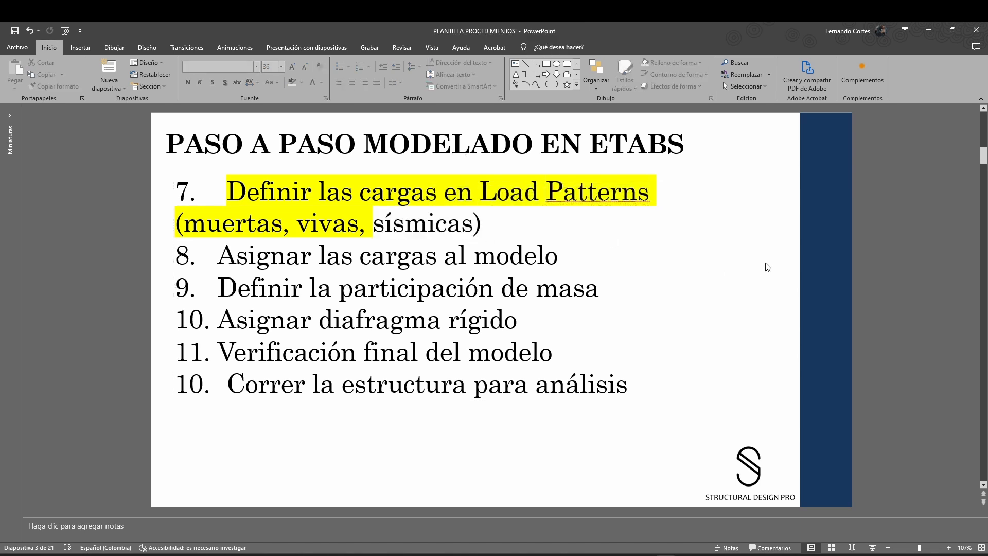
- Read checklist item 8, "Asignar las cargas al modelo", check the model in ETABS, and return to PowerPoint
click(217, 256)
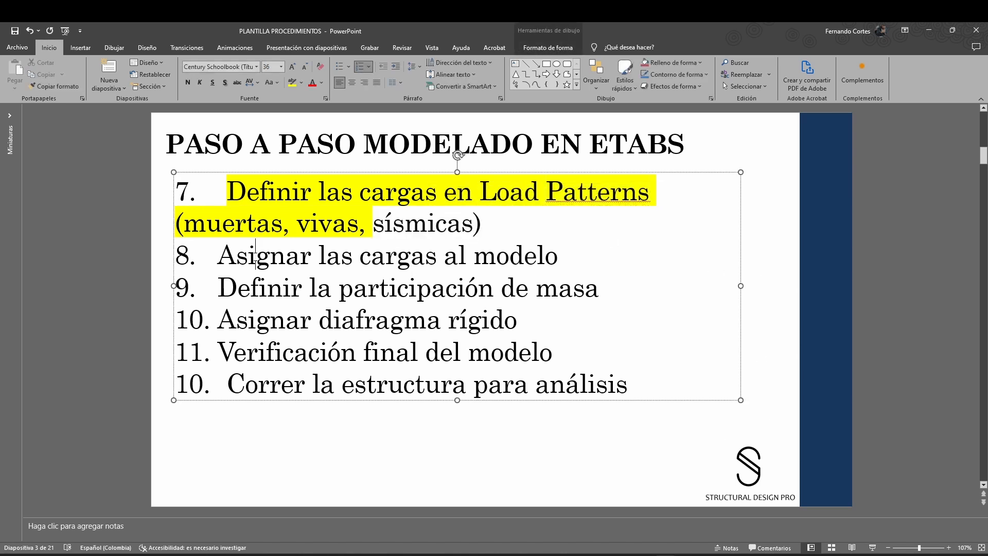
drag(217, 255, 474, 257)
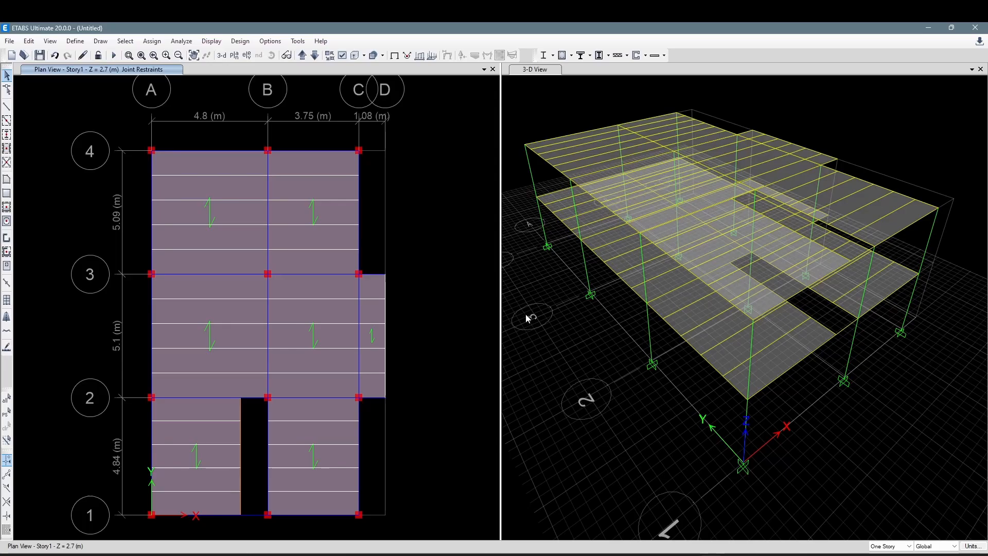
click(312, 56)
key(alt+Tab)
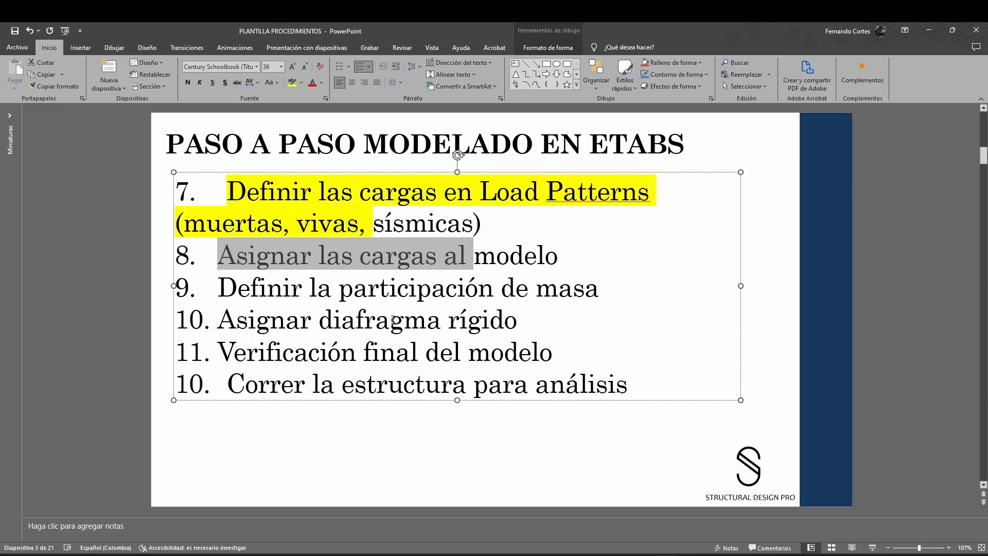
- Go to the "Cargas muertas" slide and read the Loseta and Casetón dead loads
scroll(367, 260, down, 3)
click(331, 215)
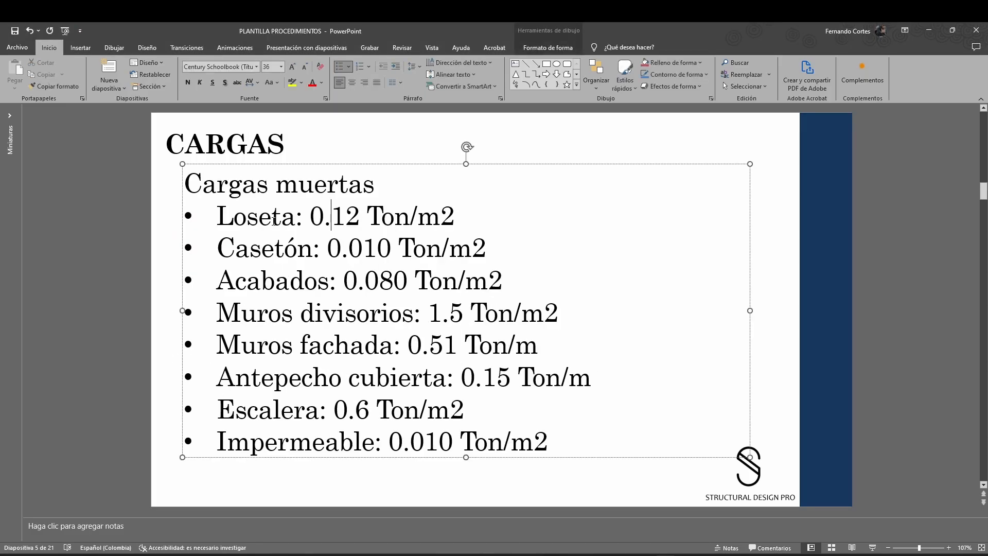
drag(216, 216, 477, 216)
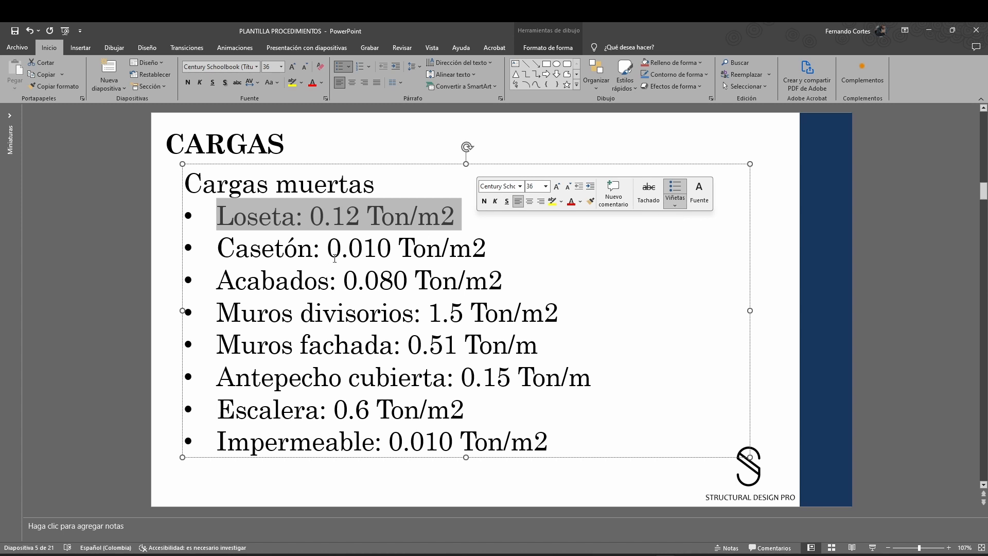
drag(217, 248, 348, 250)
click(396, 254)
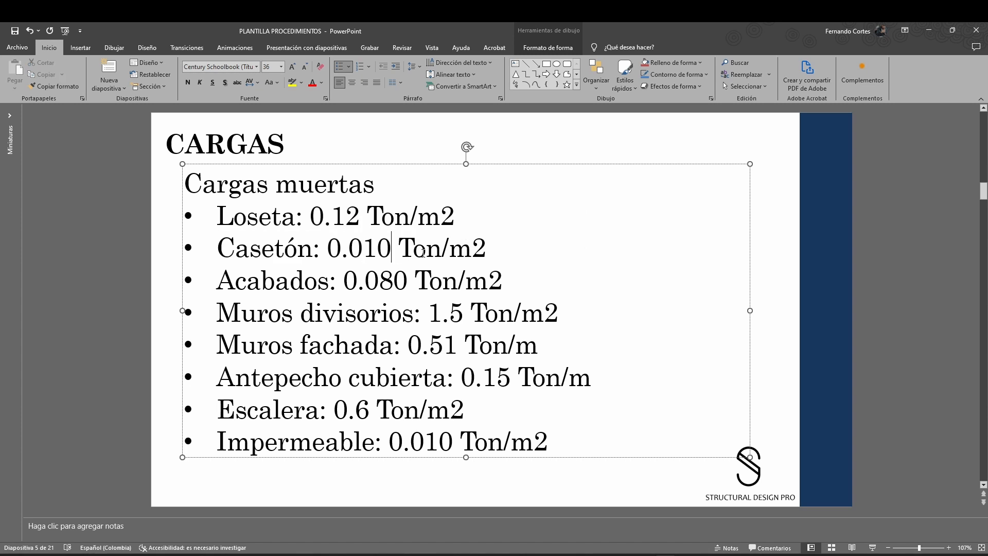
drag(423, 252, 326, 249)
- Read the Acabados dead load on the "Cargas muertas" slide
click(363, 292)
drag(217, 282, 407, 289)
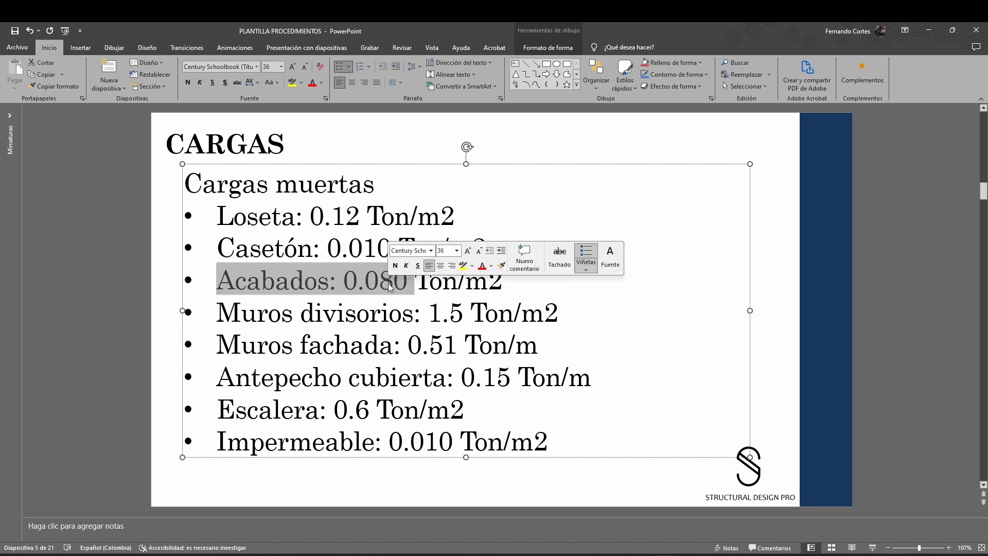
click(789, 154)
drag(458, 282, 216, 282)
click(770, 153)
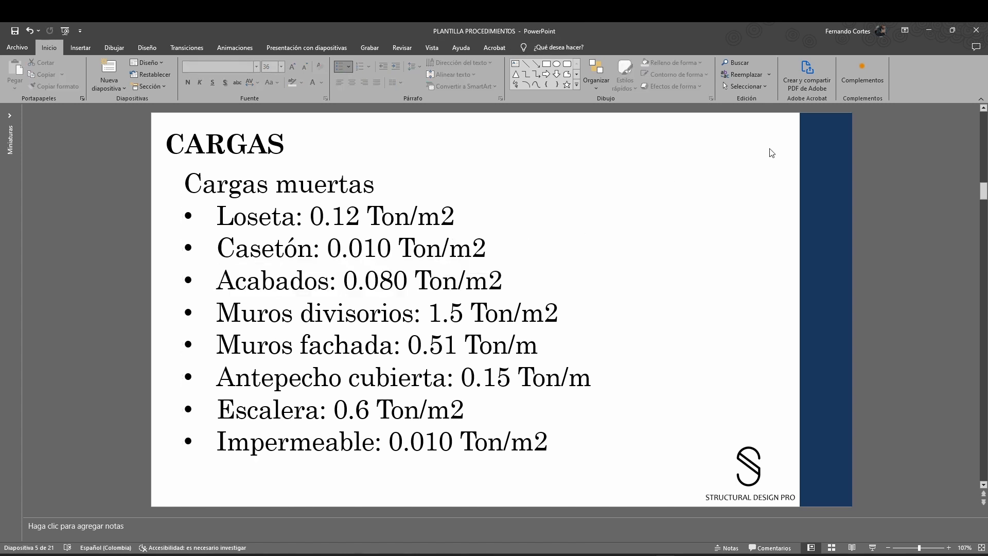
click(380, 282)
drag(407, 282, 216, 282)
click(343, 283)
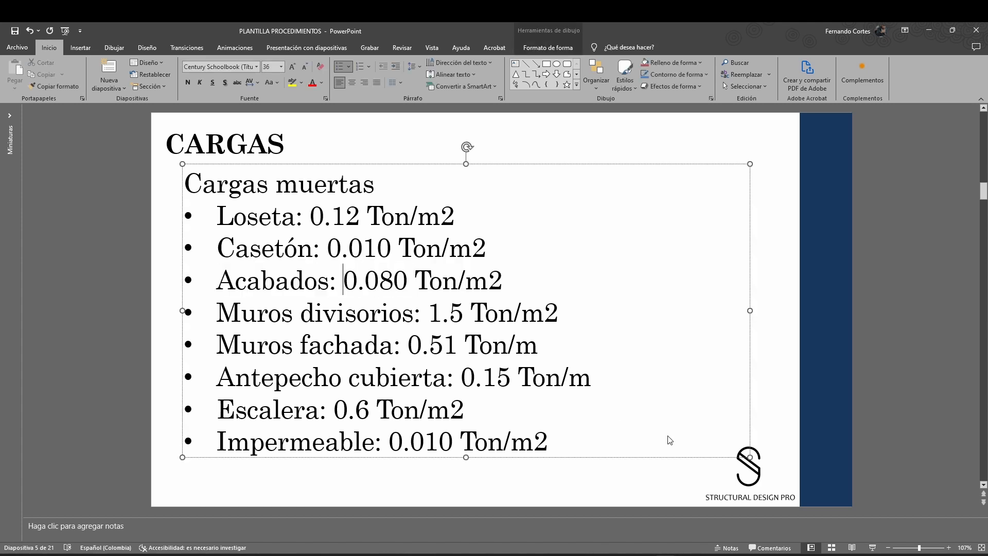
- Switch to EJERCICIOS EJEMPLO.dwg in AutoCAD and examine the roof slab in the building section
mouse_move(687, 555)
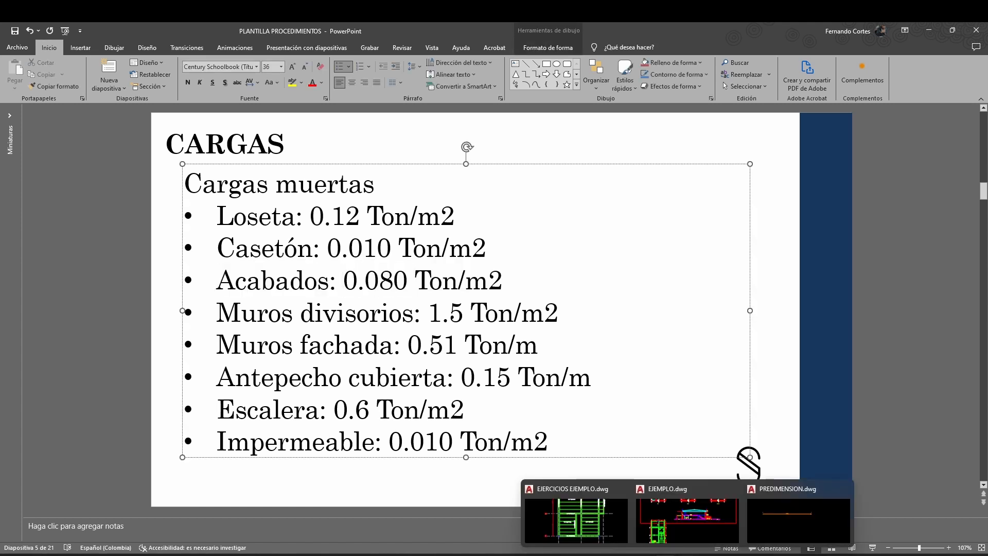
click(615, 521)
scroll(507, 354, down, 6)
middle_drag(394, 328, 681, 329)
middle_drag(110, 239, 442, 303)
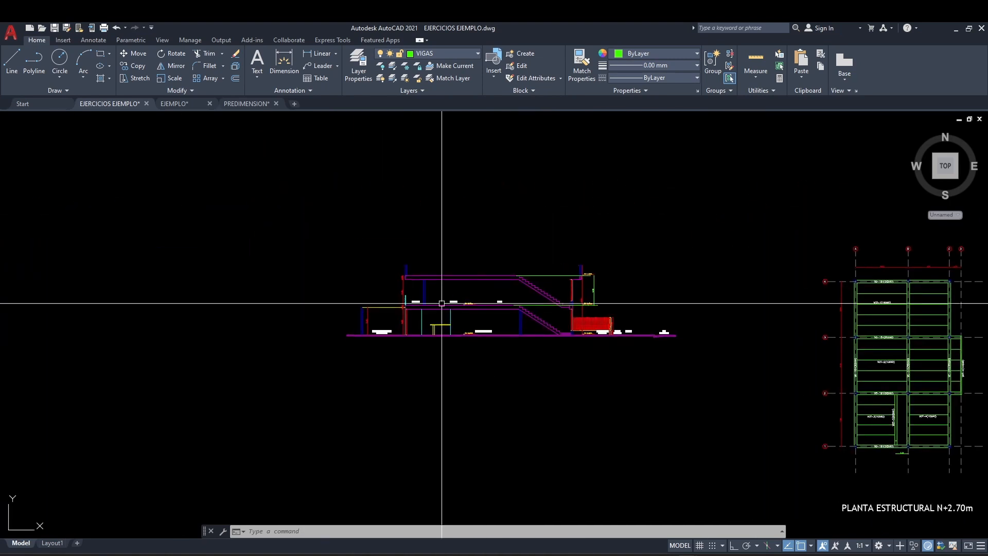
scroll(442, 303, up, 6)
middle_drag(471, 238, 415, 262)
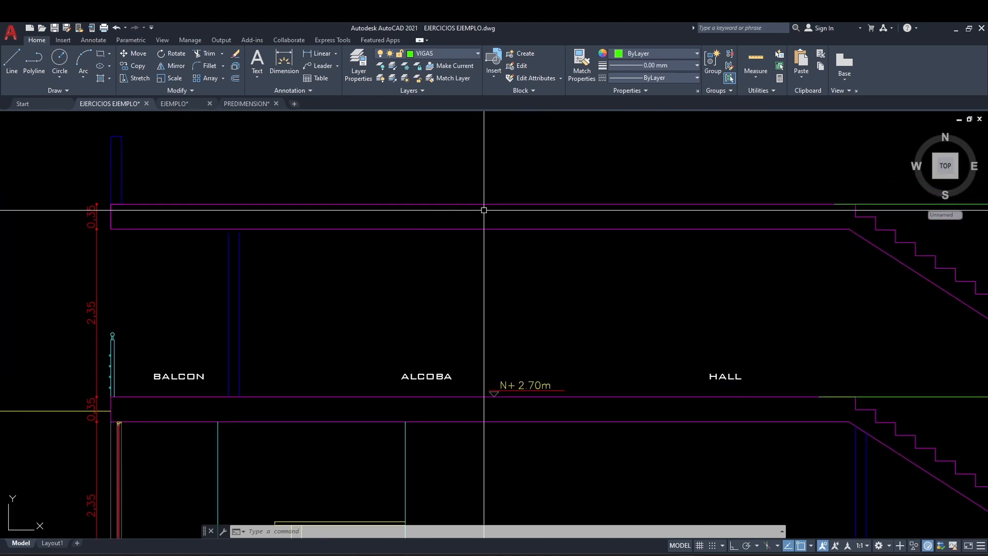
middle_drag(484, 210, 469, 221)
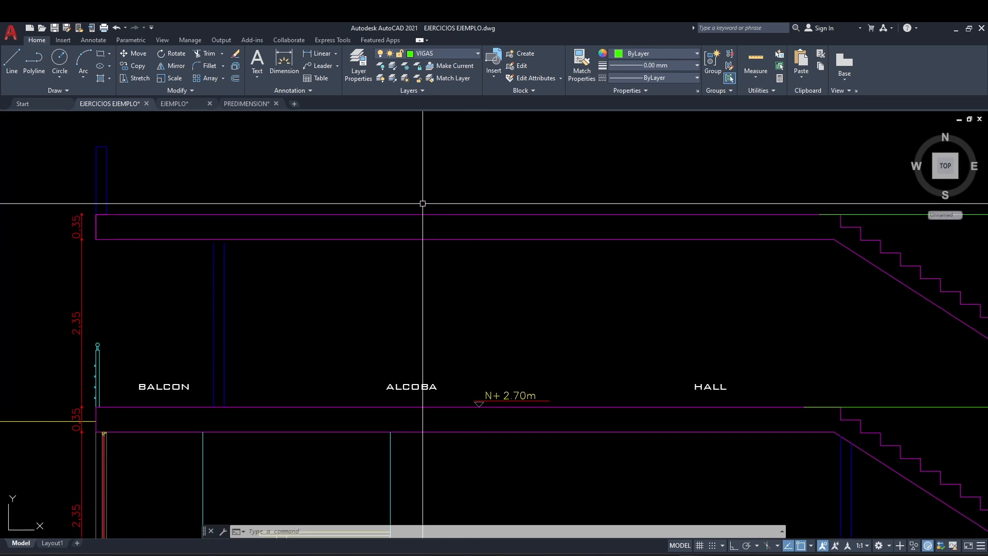
- Examine the floor levels, slabs and stairs of both stories in the building section
scroll(450, 221, down, 2)
mouse_move(450, 253)
middle_down()
mouse_move(439, 240)
mouse_move(442, 286)
middle_up()
scroll(443, 307, up, 2)
mouse_move(448, 333)
middle_down()
mouse_move(450, 260)
mouse_move(449, 286)
middle_up()
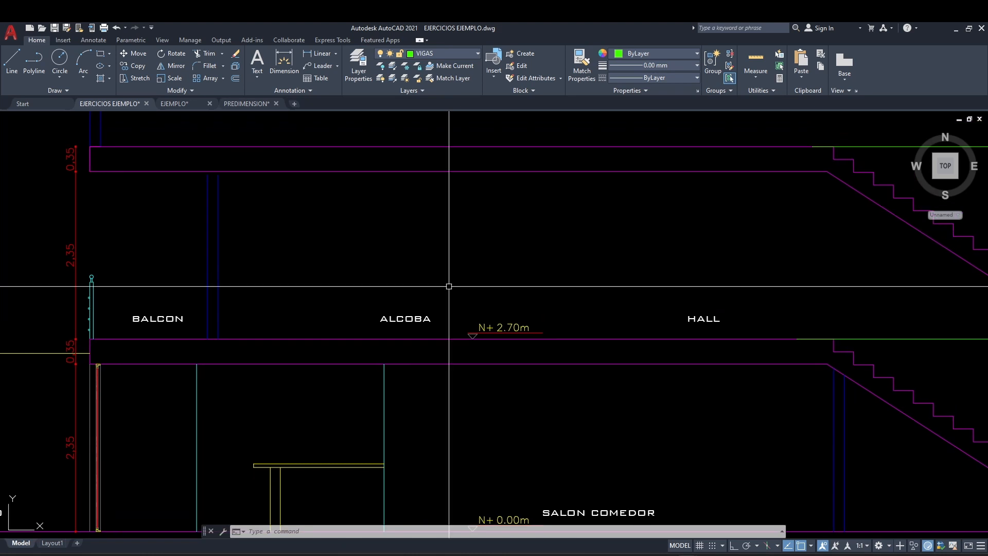
middle_drag(452, 335, 423, 290)
scroll(424, 290, down, 2)
middle_drag(427, 296, 415, 315)
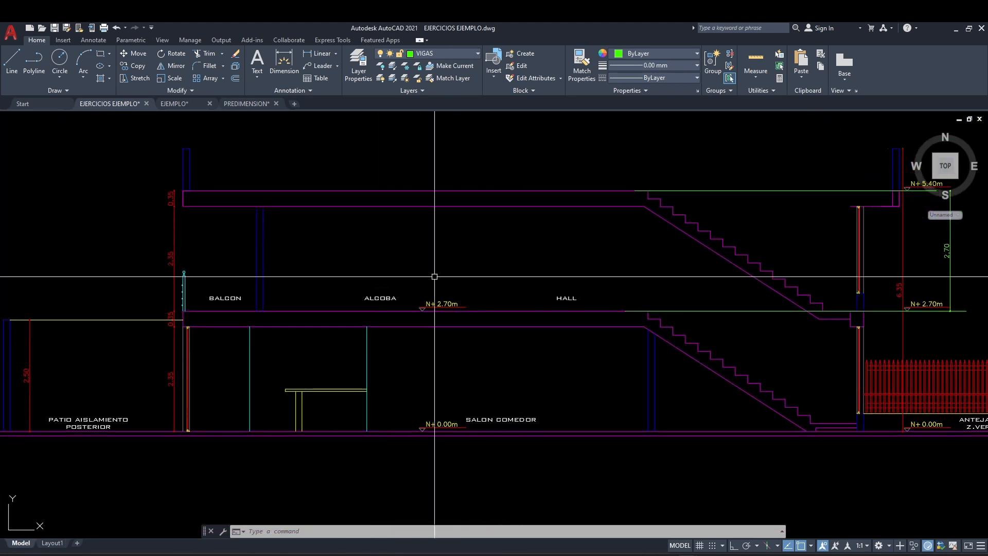
middle_drag(486, 298, 468, 349)
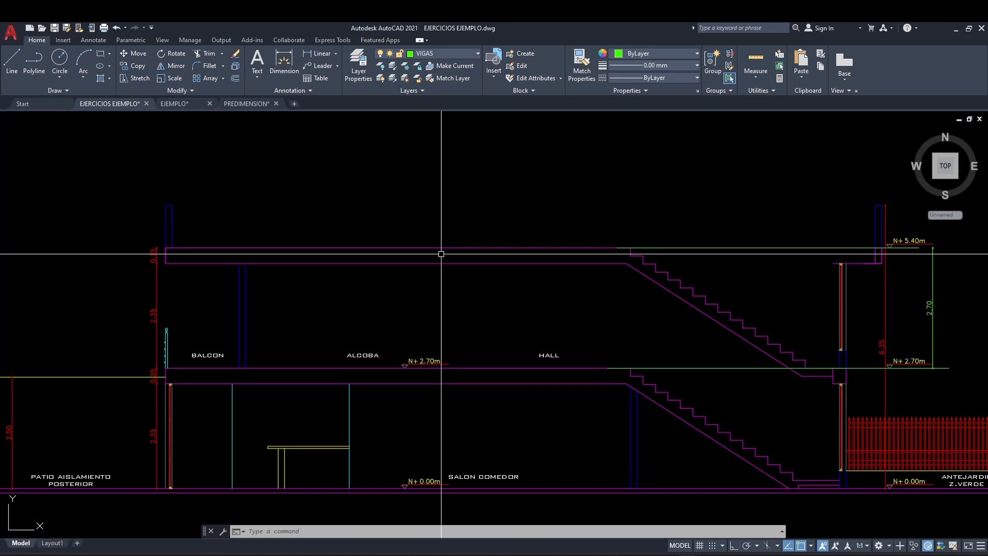
mouse_move(703, 554)
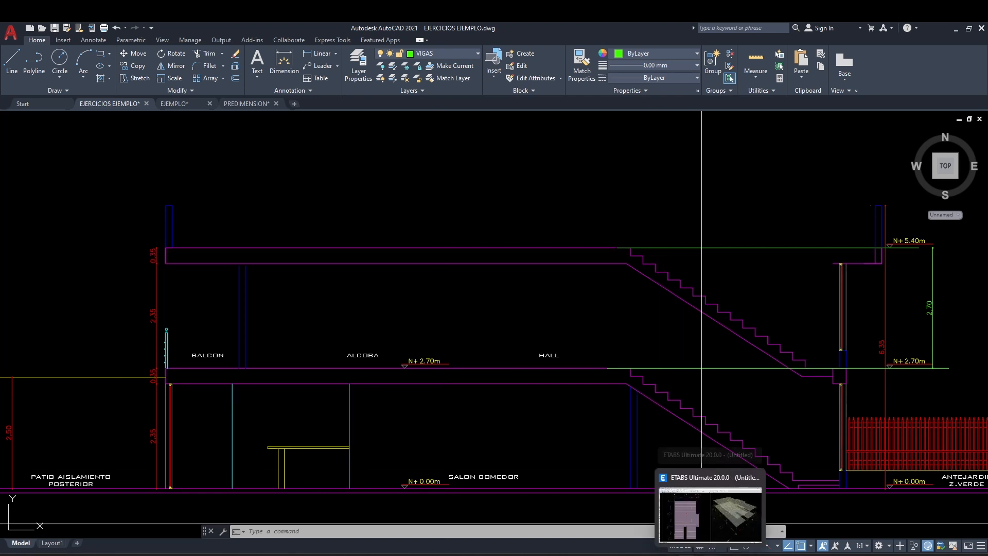
mouse_move(621, 315)
middle_down()
mouse_move(587, 292)
mouse_move(567, 294)
middle_up()
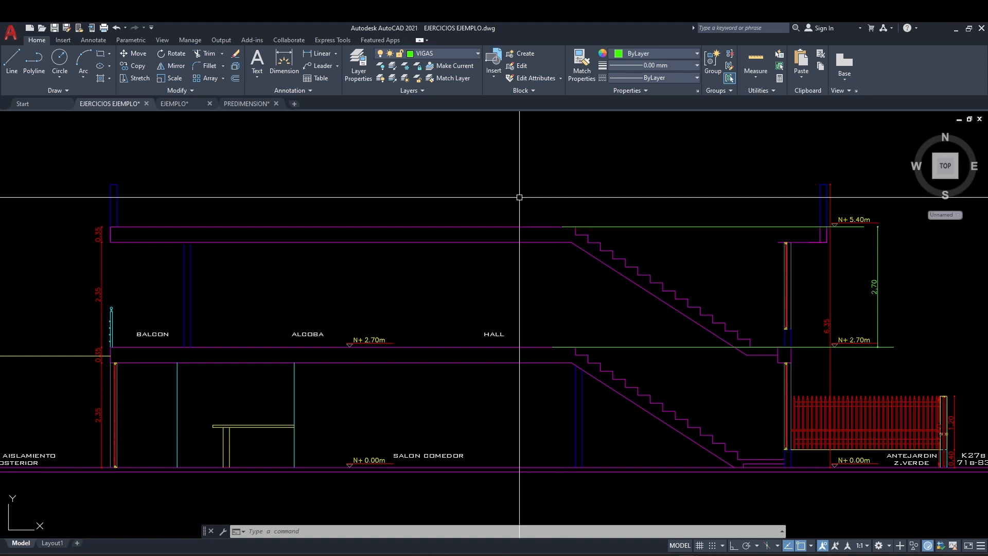
middle_drag(520, 197, 537, 239)
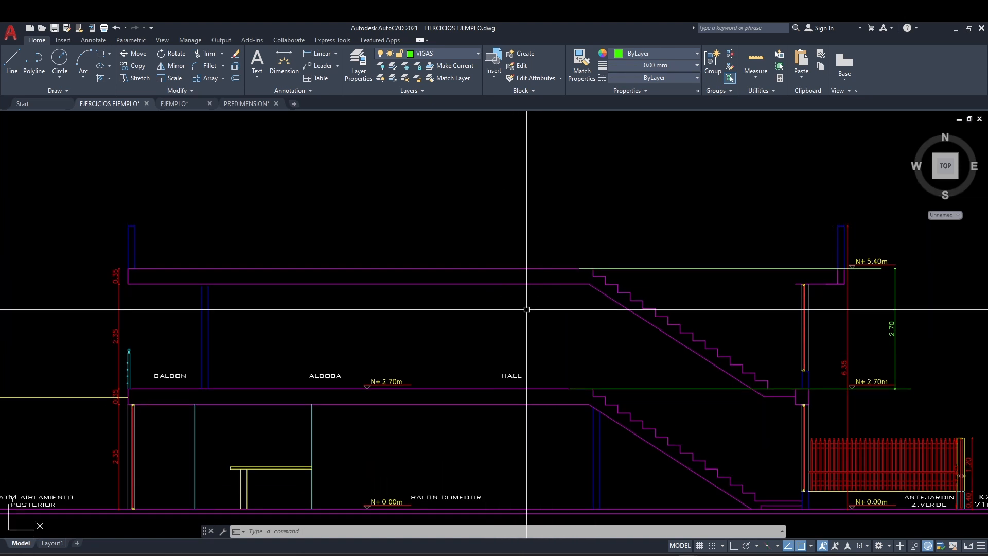
middle_drag(547, 310, 532, 269)
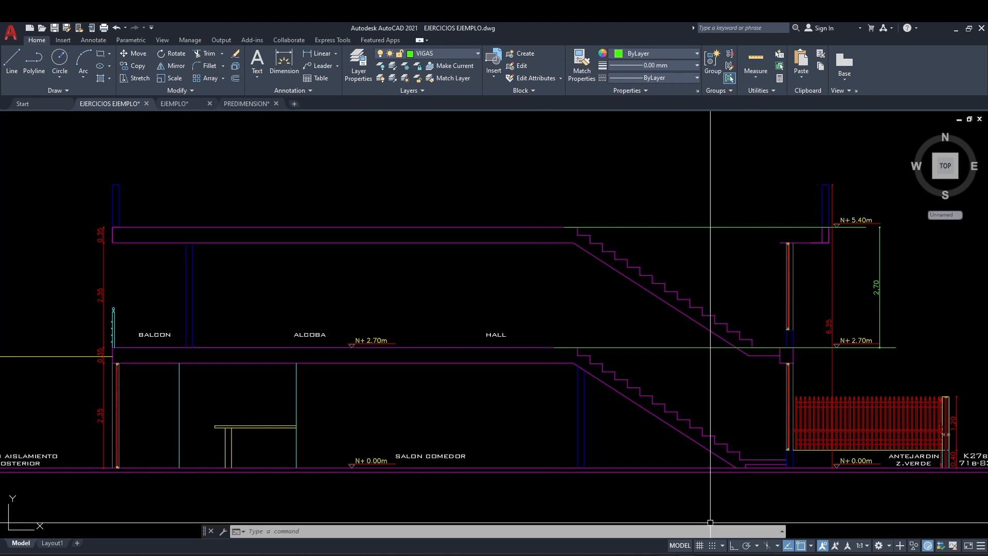
- Switch back to PowerPoint and read the Muros divisorios load on the "Cargas muertas" slide
mouse_move(670, 547)
click(669, 507)
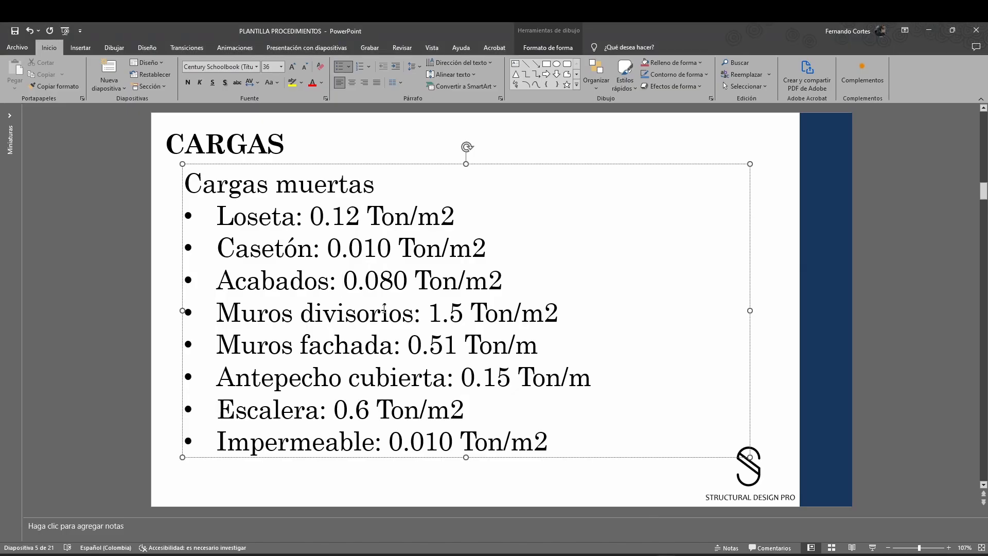
double_click(420, 314)
click(423, 322)
drag(467, 321, 426, 324)
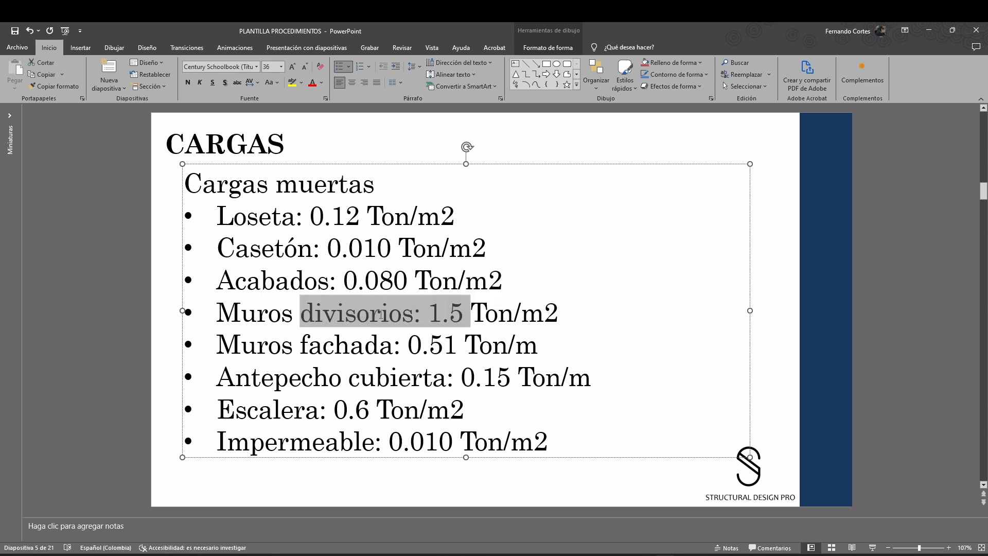
click(780, 341)
click(441, 318)
drag(562, 318, 372, 319)
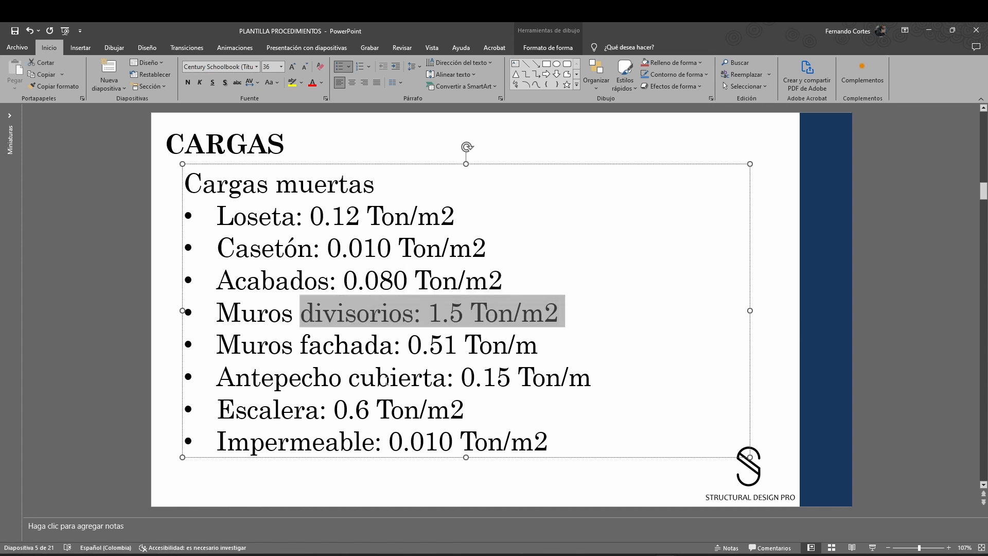
- Read the Muros fachada and Antepecho cubierta line loads on the "Cargas muertas" slide
click(365, 351)
drag(346, 347, 469, 351)
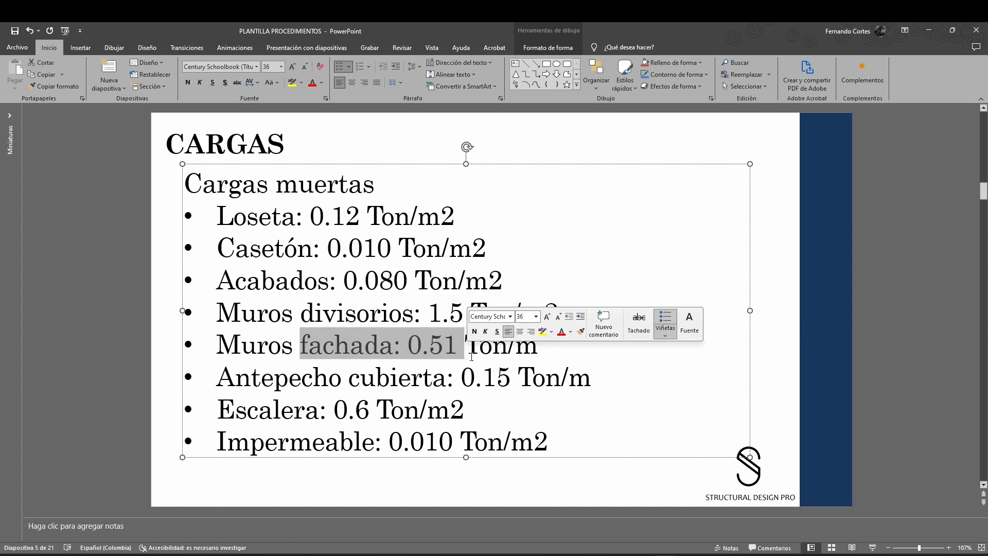
click(462, 378)
drag(217, 379, 519, 379)
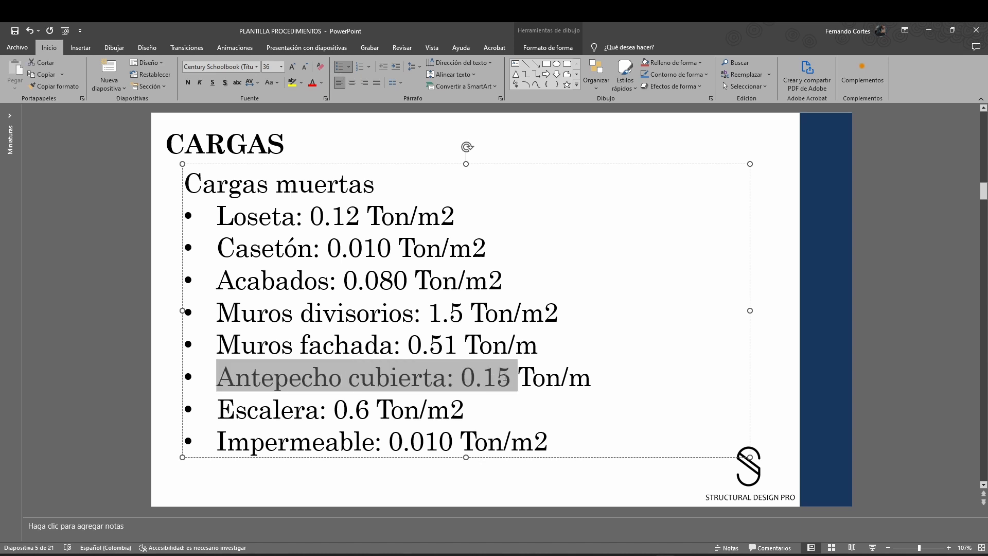
click(446, 381)
drag(364, 344, 336, 344)
drag(272, 379, 446, 380)
click(523, 376)
drag(597, 379, 460, 380)
click(766, 399)
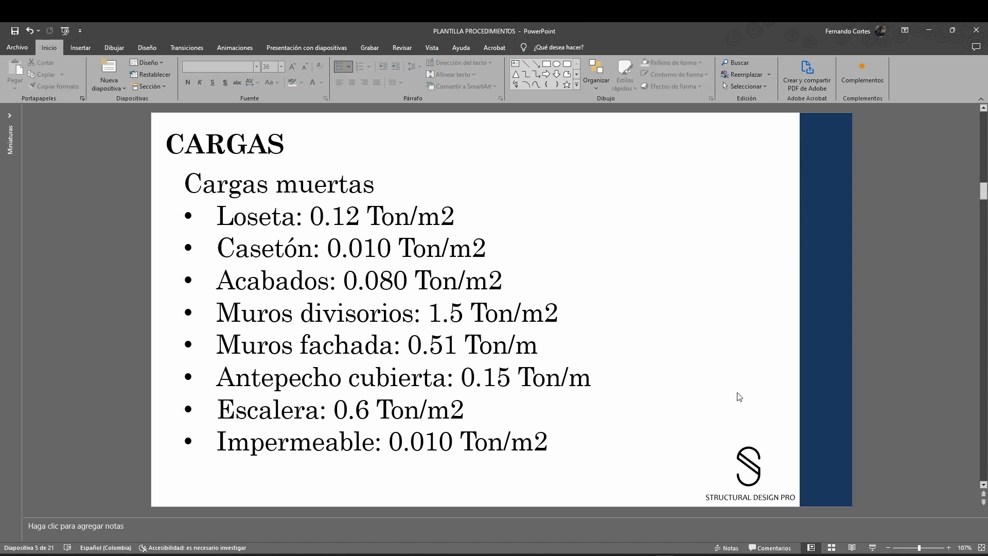
- Read the Escalera and Impermeable loads at the end of the dead load list
click(365, 411)
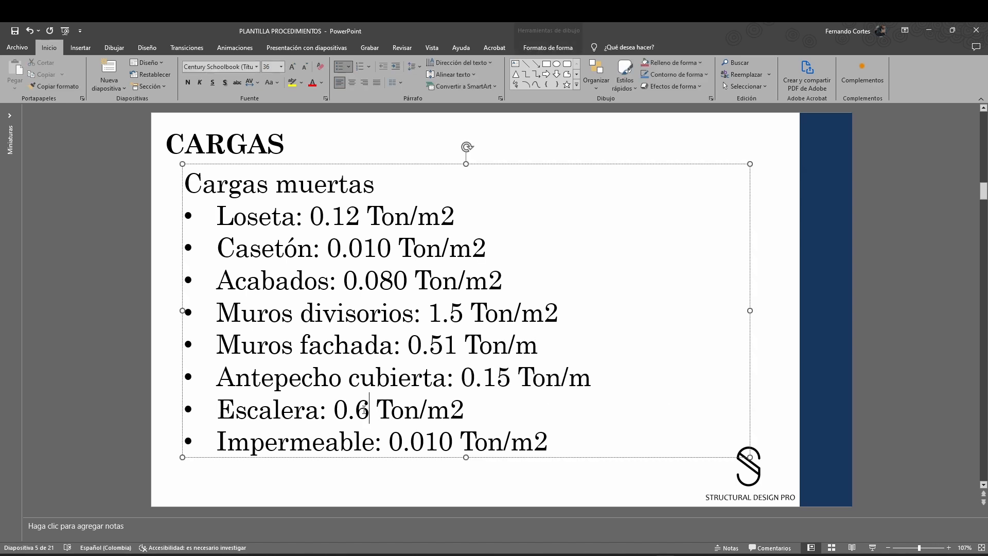
click(339, 441)
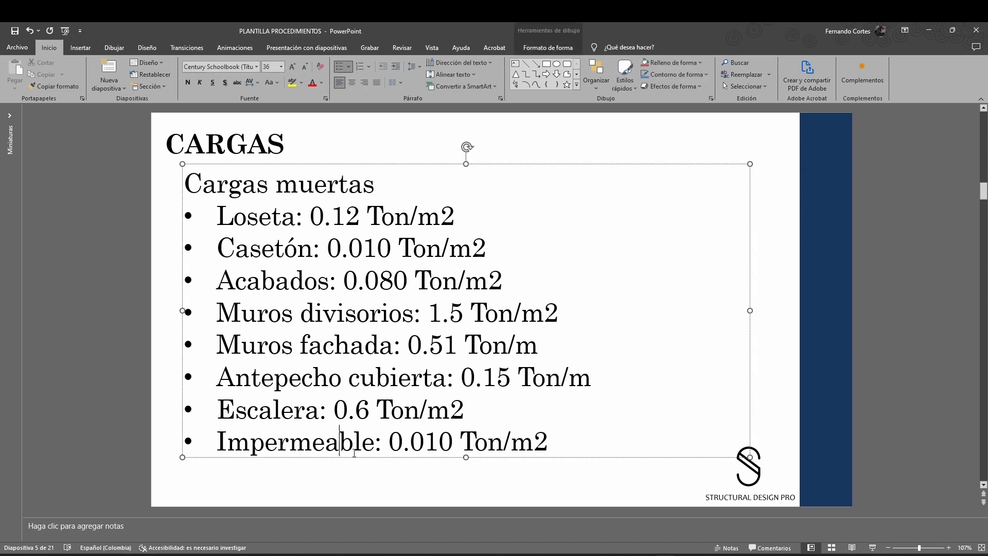
click(363, 473)
click(353, 442)
drag(374, 449, 350, 450)
click(348, 485)
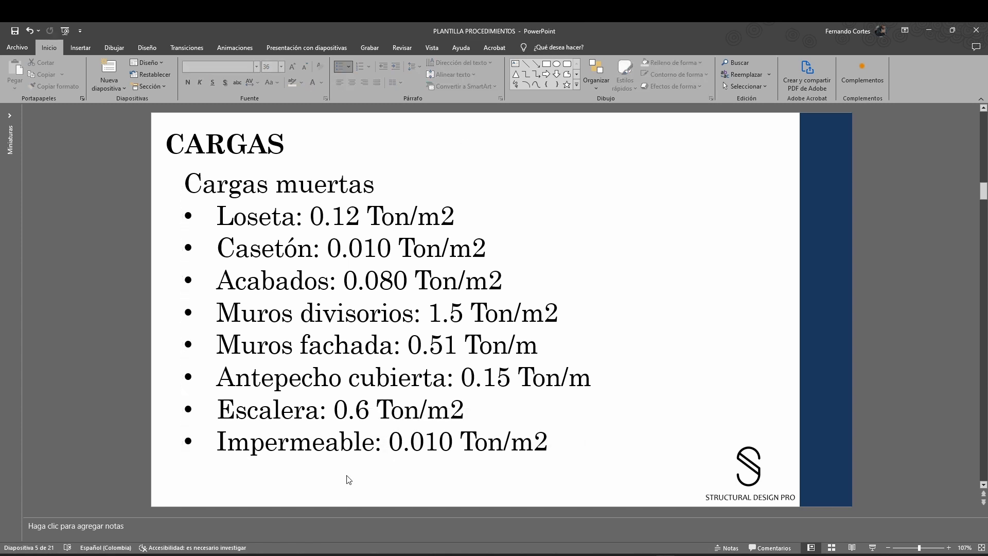
click(372, 447)
click(423, 477)
scroll(365, 429, down, 1)
scroll(364, 432, up, 1)
- Rename the Impermeable entry in the "Cargas muertas" list to "Impermeabilizante"
click(372, 446)
key(BackSpace)
key(BackSpace)
key(BackSpace)
key(BackSpace)
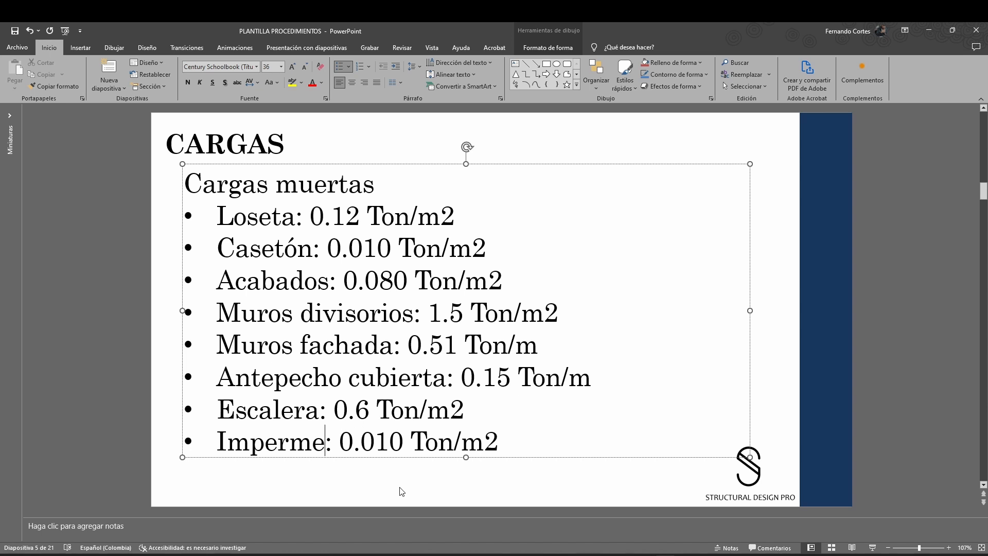
text(abilizante)
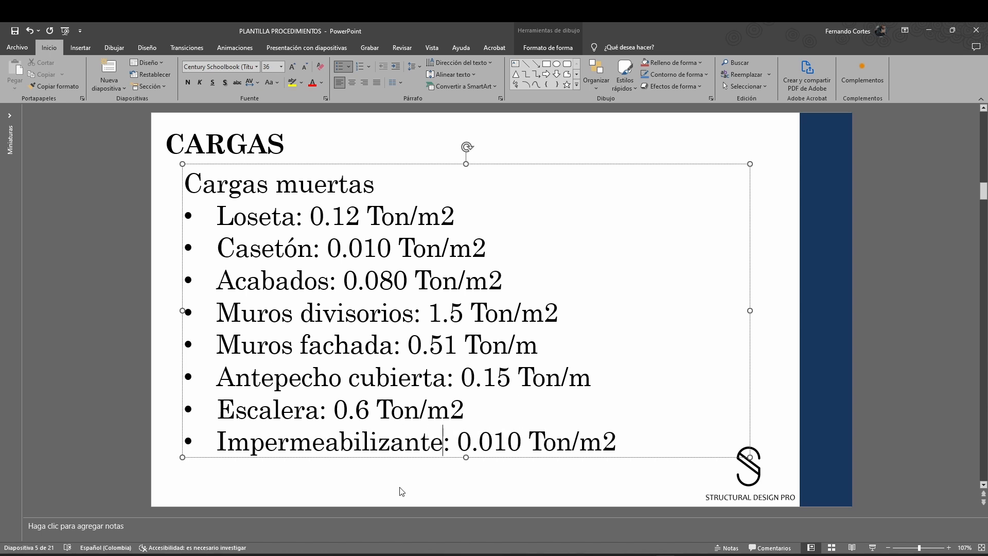
click(402, 491)
- Read the balcony, private room and corridor loads on the "Cargas vivas" slide
scroll(406, 425, down, 1)
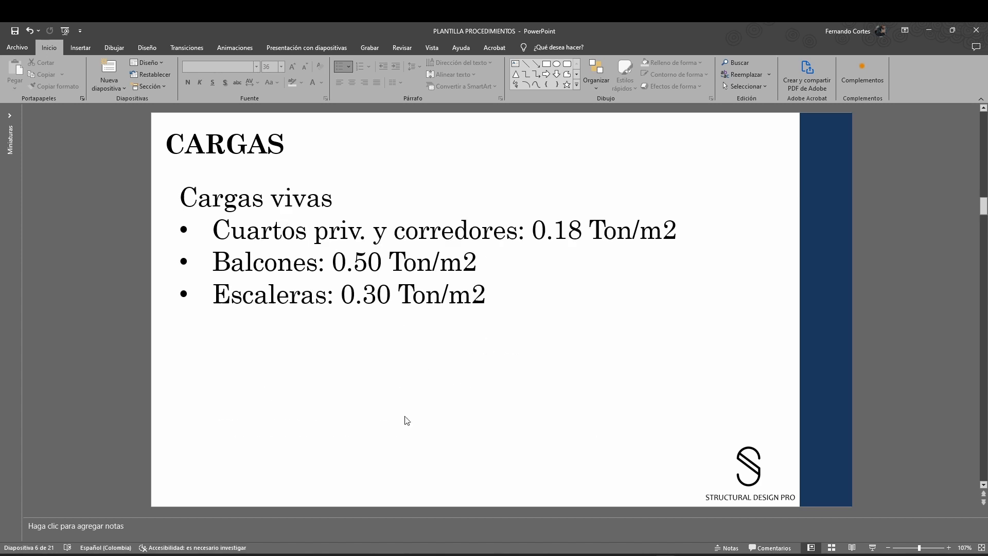
click(343, 242)
click(392, 327)
click(367, 265)
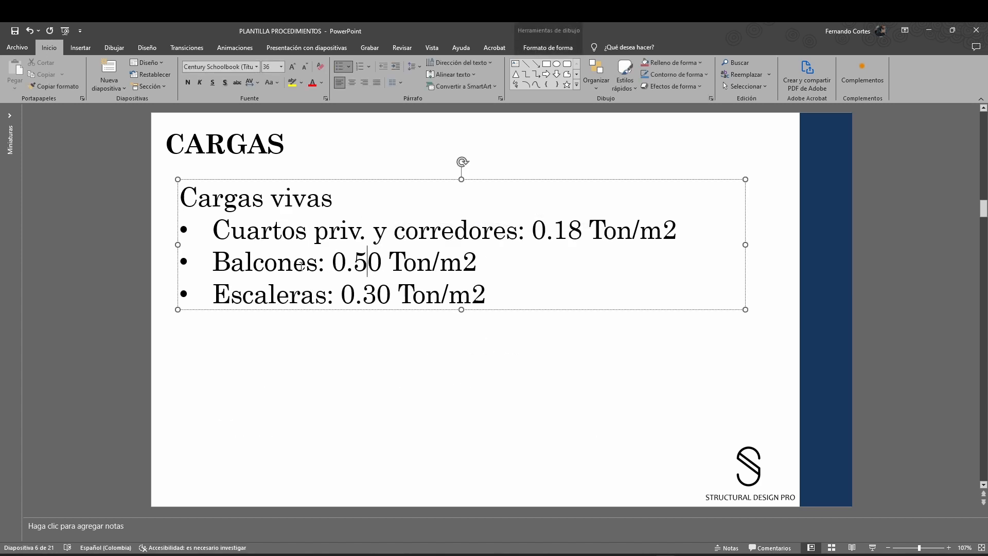
double_click(265, 262)
double_click(336, 264)
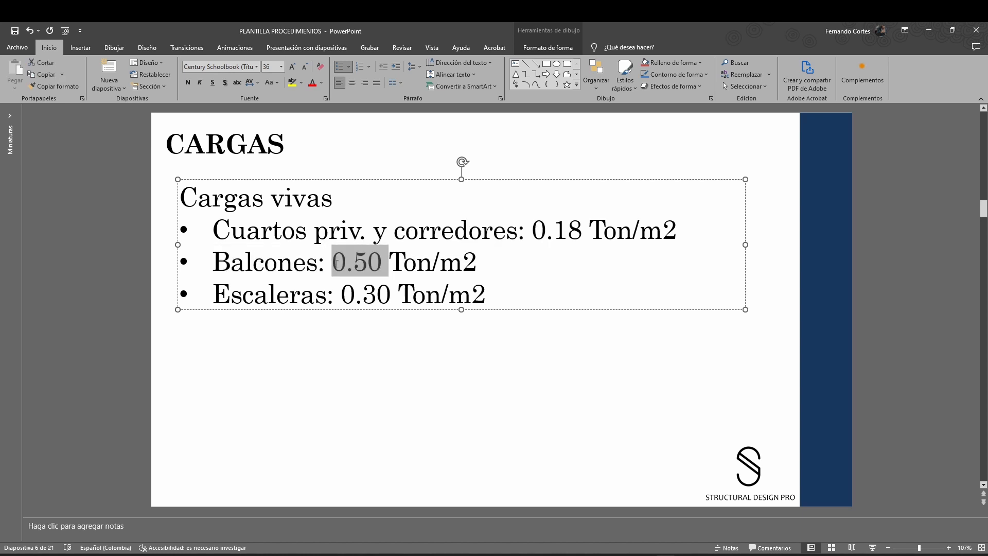
click(380, 346)
click(365, 266)
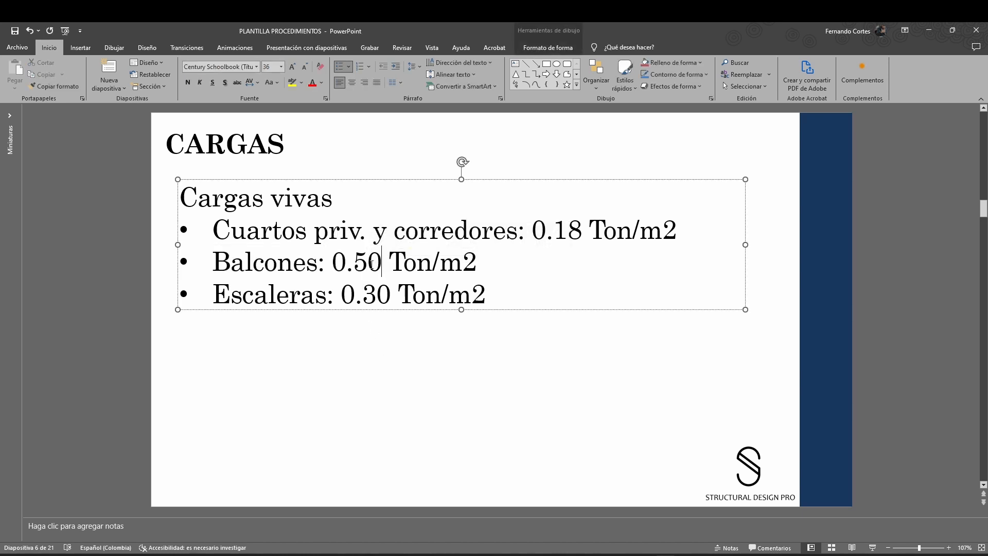
double_click(364, 263)
click(386, 364)
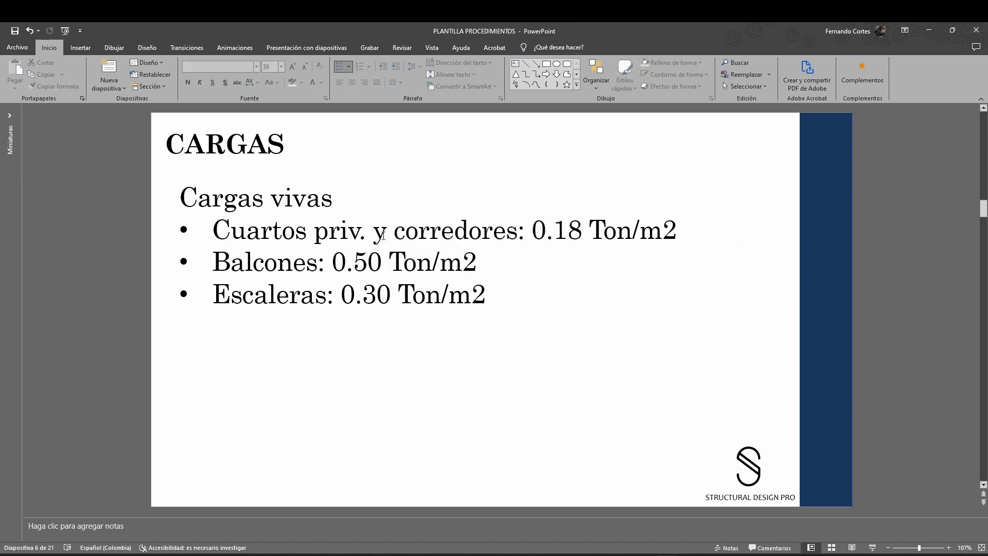
drag(373, 232, 519, 232)
click(448, 382)
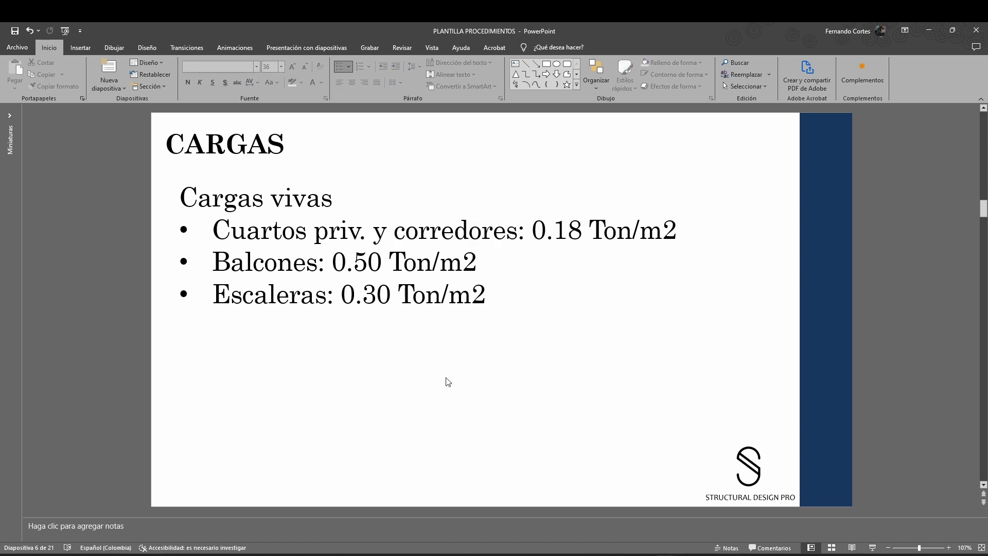
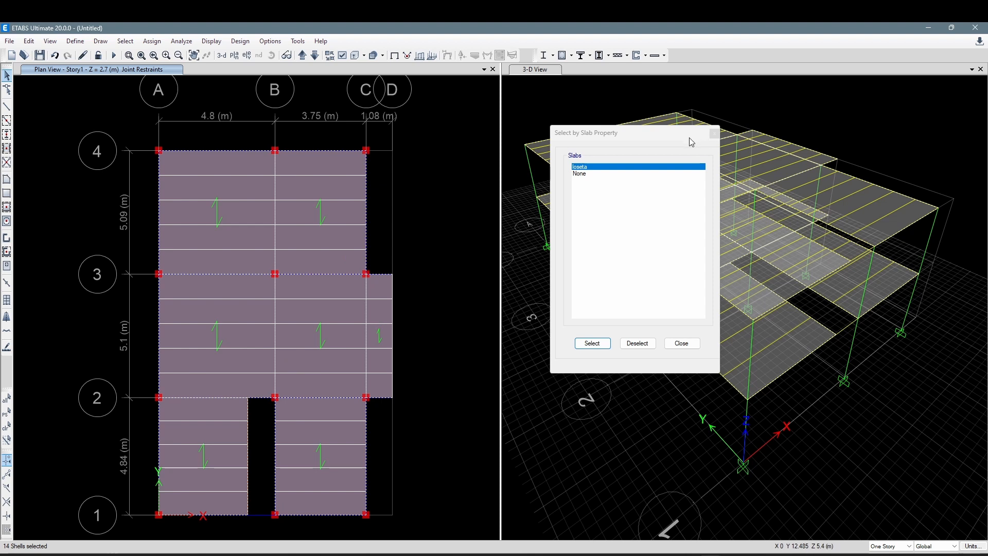
- Close the slab property selection and open the uniform shell load assignment for the selected slabs
drag(676, 136, 586, 278)
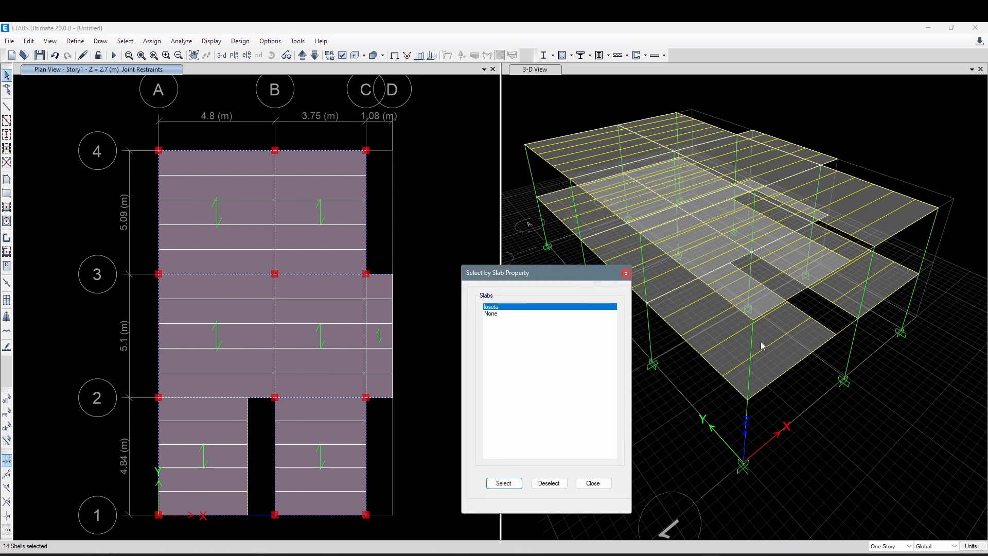
click(626, 273)
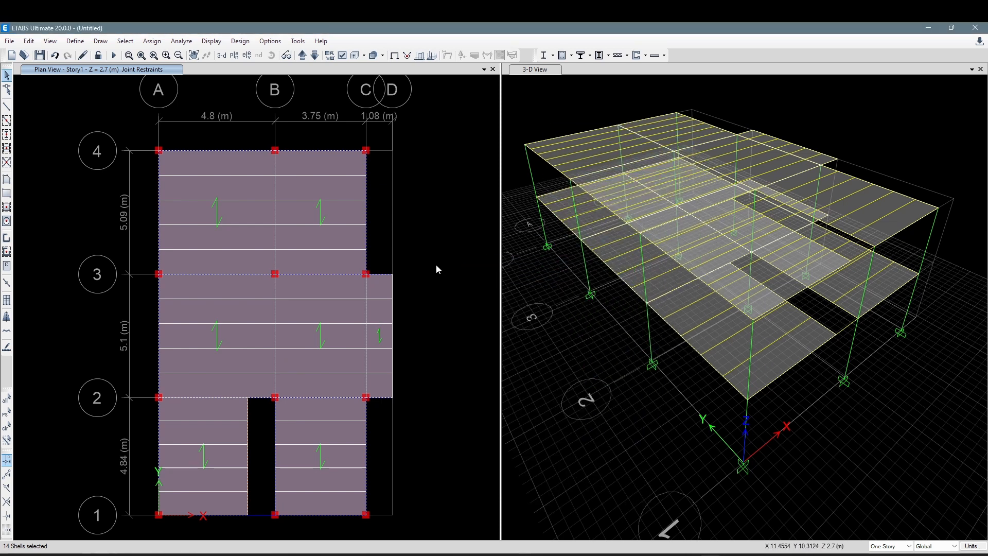
click(152, 41)
mouse_move(214, 150)
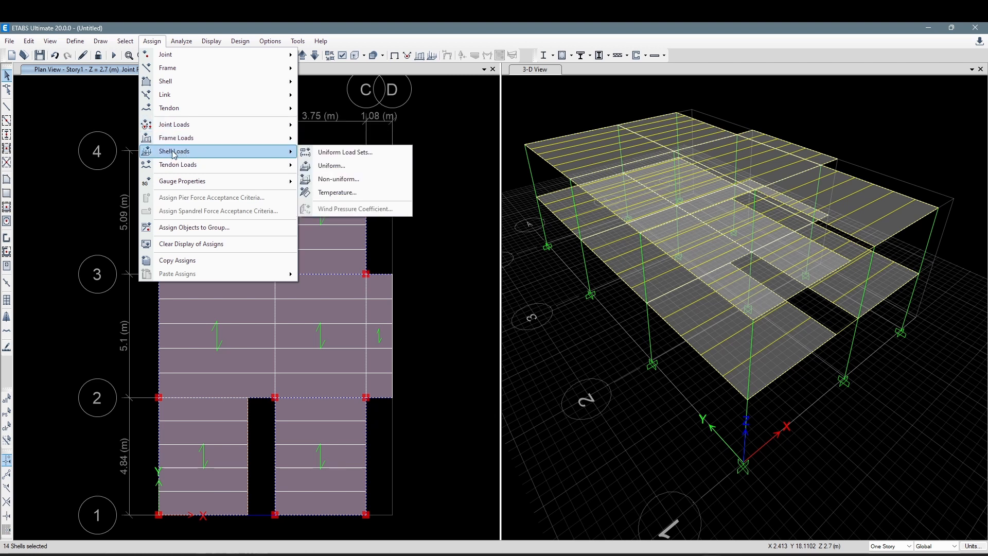
click(341, 170)
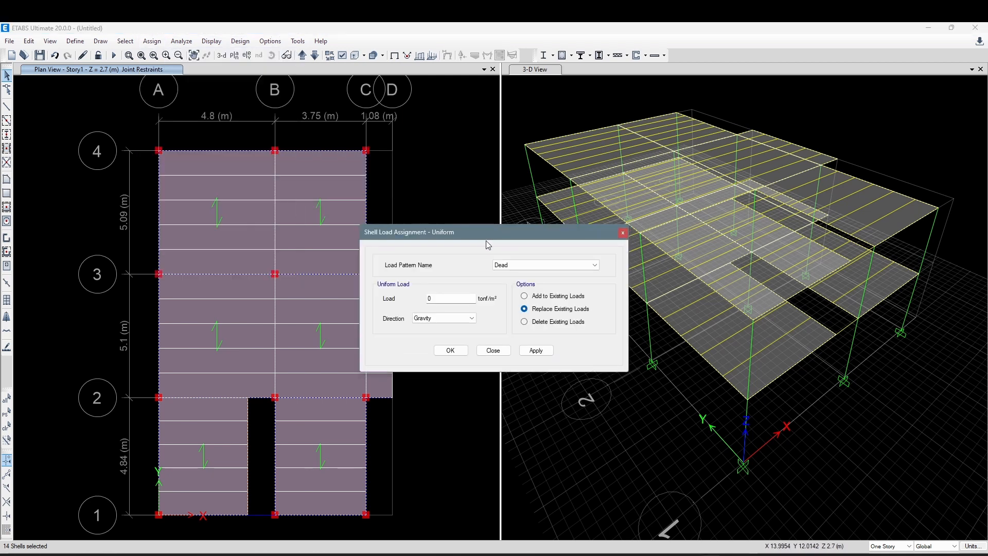
- Assign a uniform gravity load of 0.12 tonf/m² to the selected slabs under the Loseta load pattern, replacing existing loads
drag(488, 243, 532, 134)
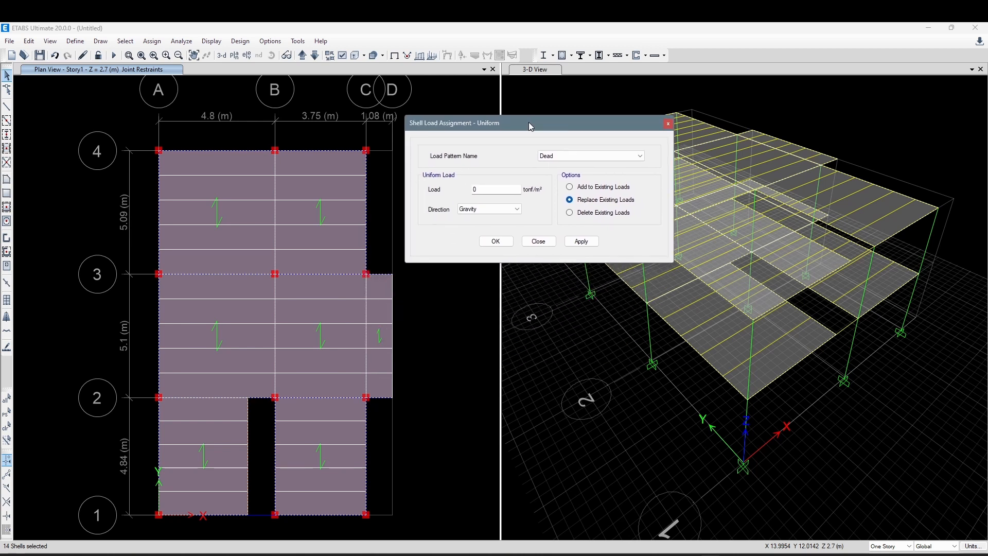
click(565, 157)
click(566, 158)
click(550, 157)
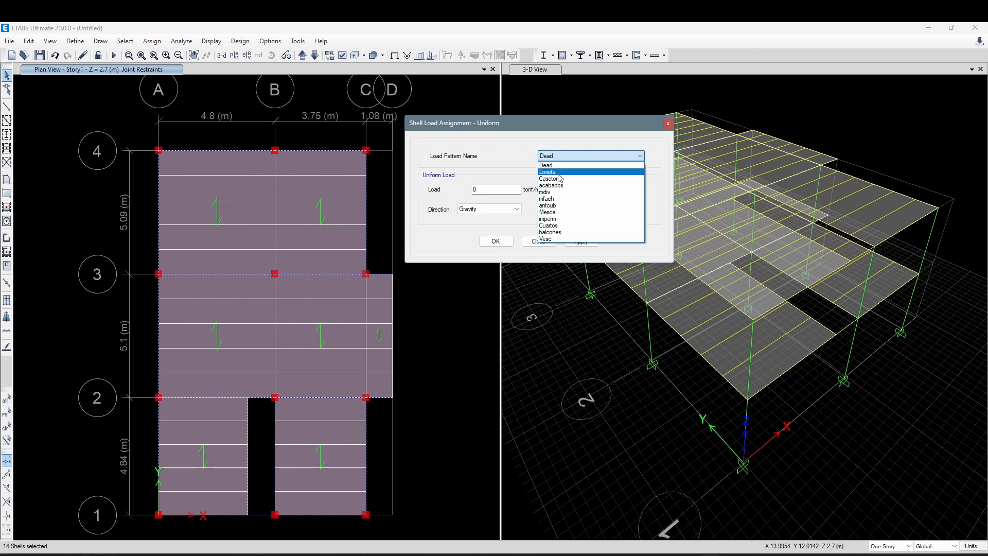
click(551, 173)
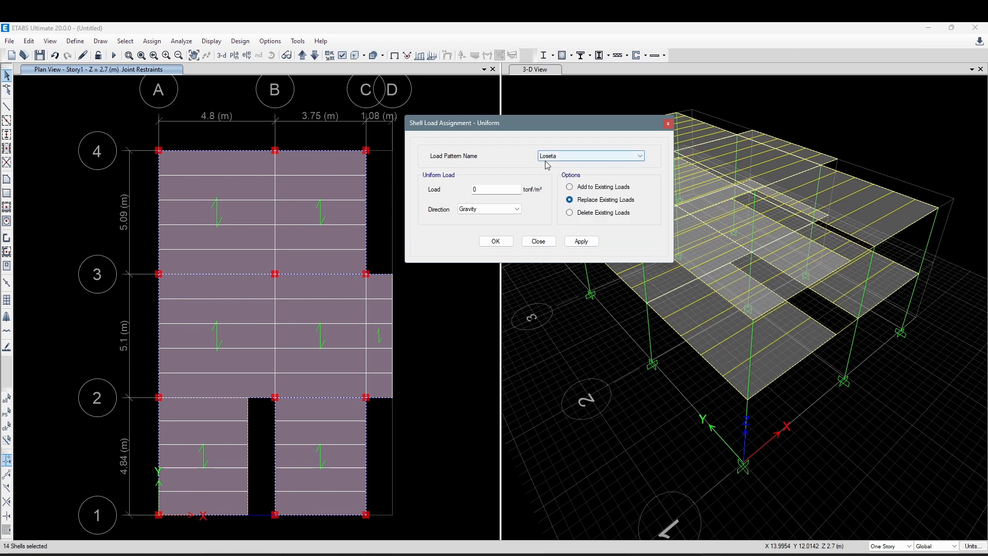
click(495, 189)
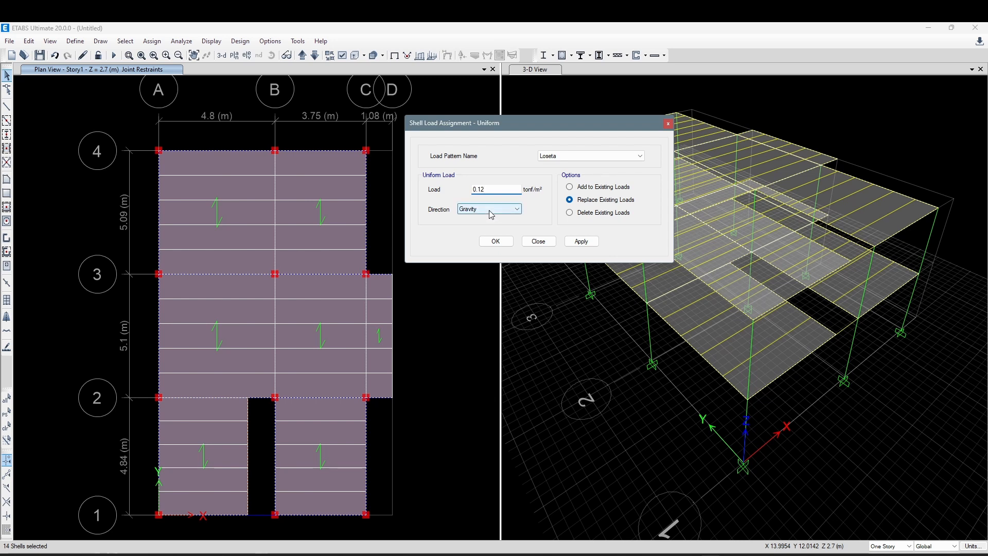
drag(503, 123, 520, 114)
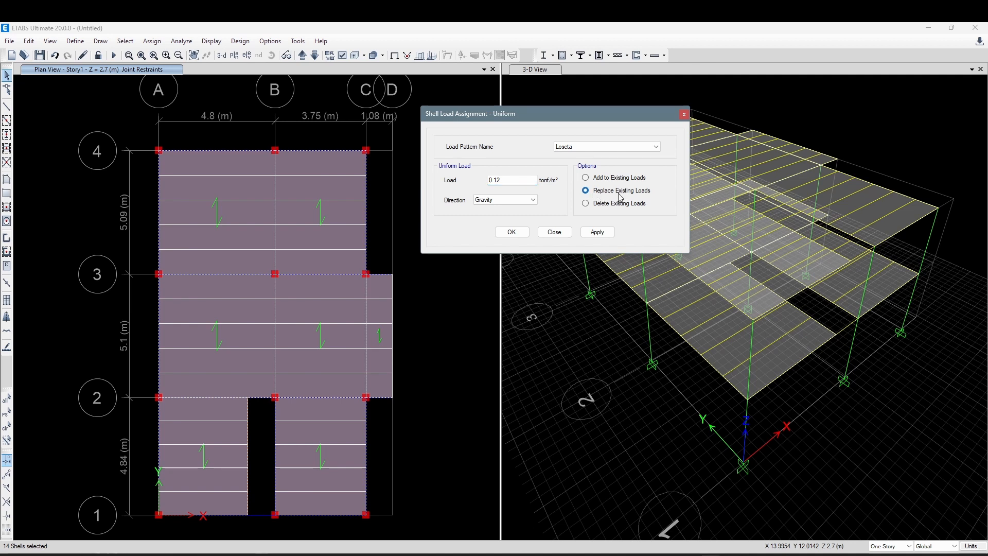
click(604, 234)
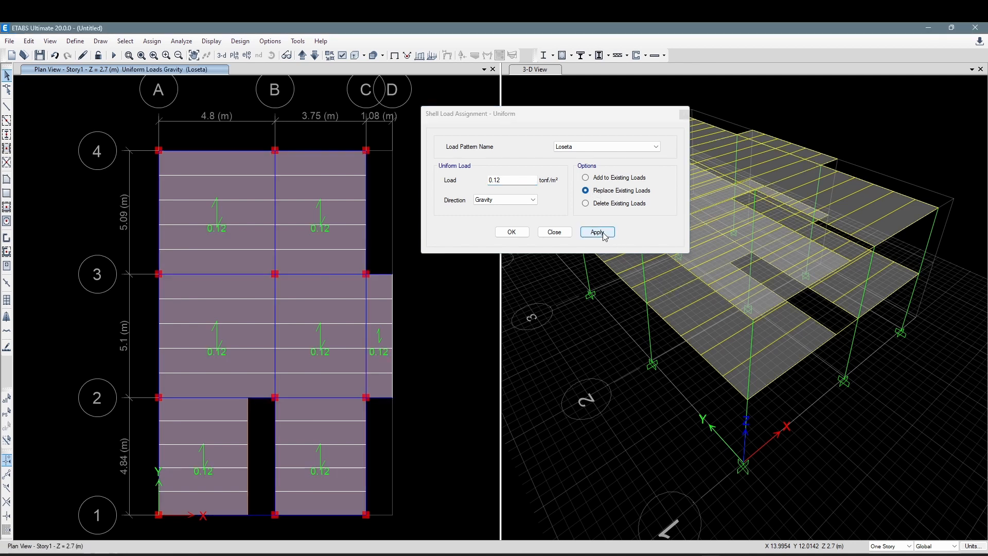
- Check the Loseta loads on the Story1 and Story2 plans, returning to Story1
drag(516, 115, 549, 111)
middle_drag(302, 308, 293, 306)
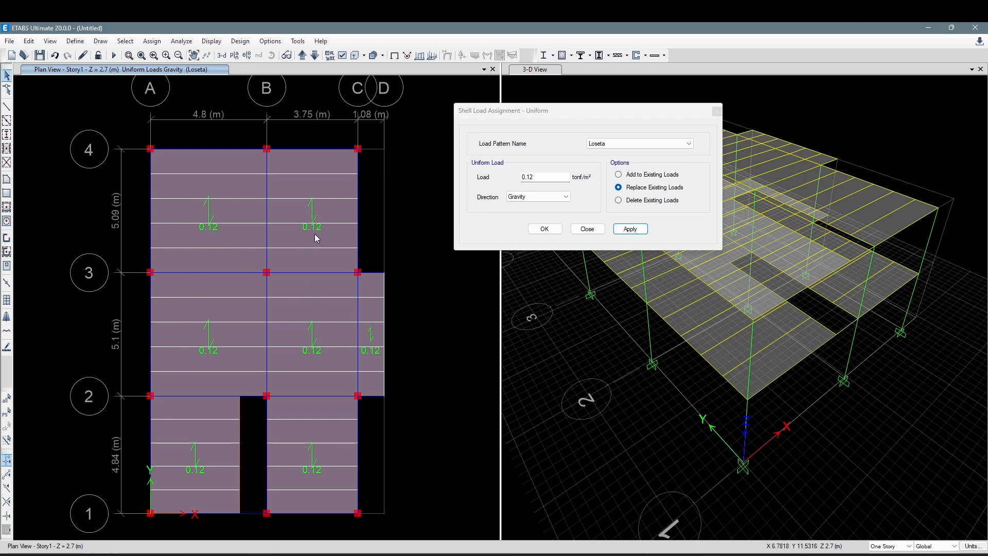
click(630, 229)
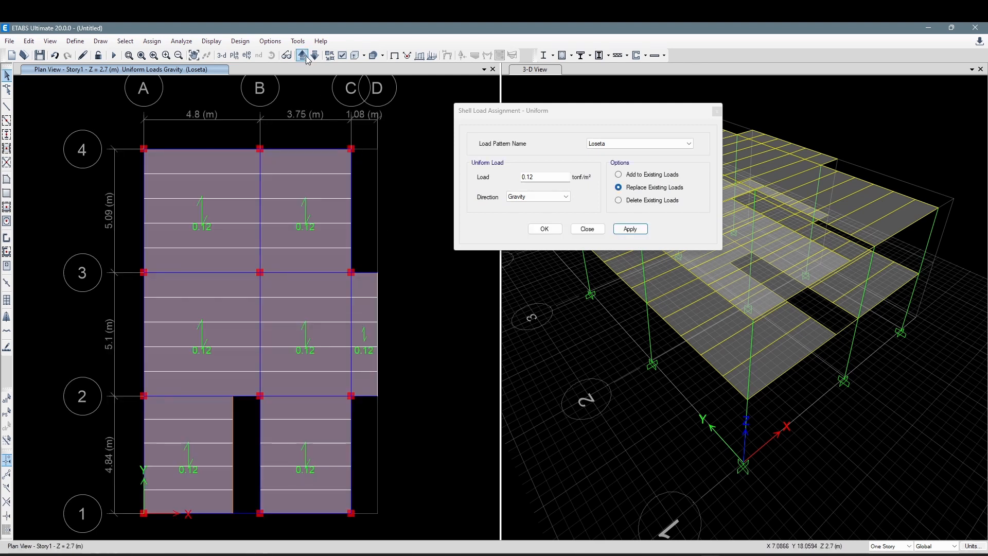
click(304, 55)
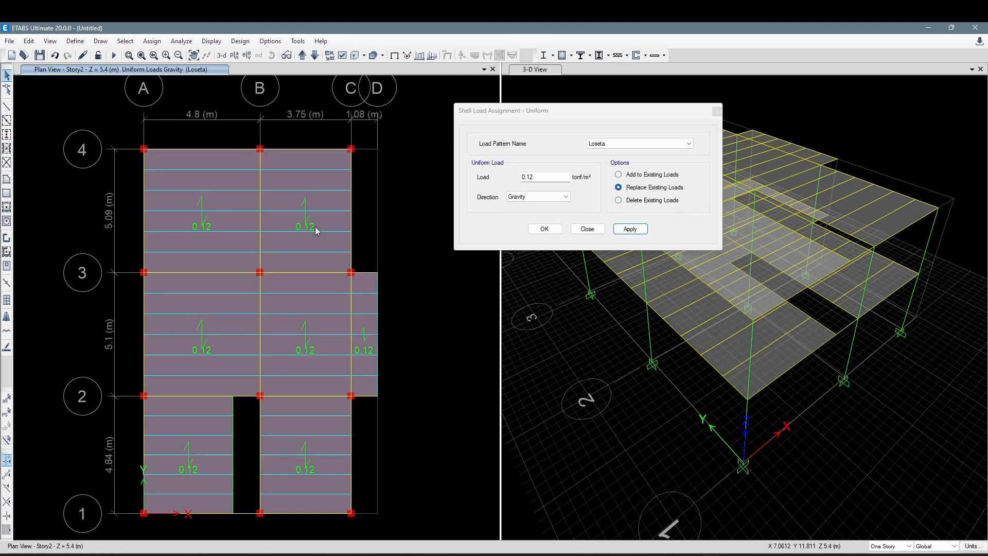
click(315, 56)
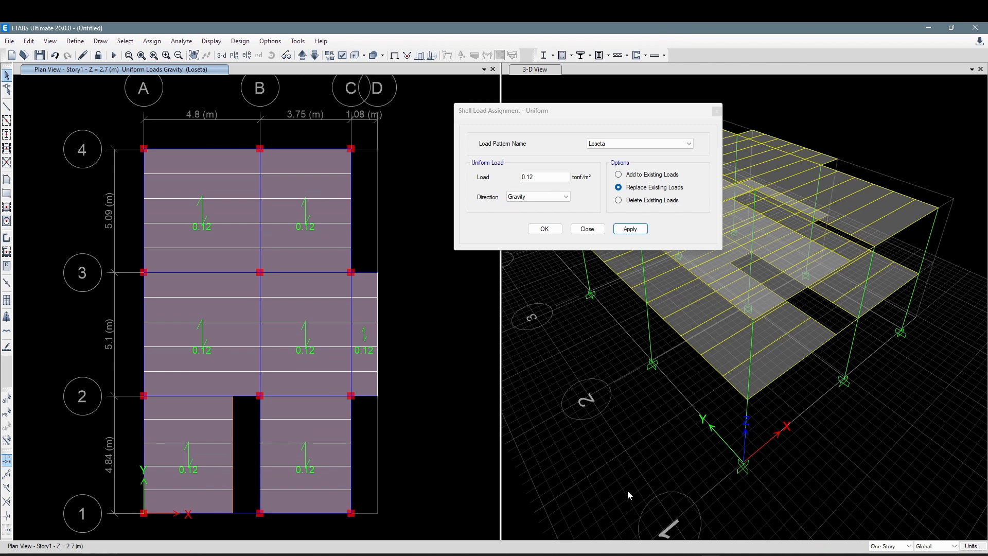
- Switch to PowerPoint and highlight the Loseta line of the dead load list in yellow
click(666, 555)
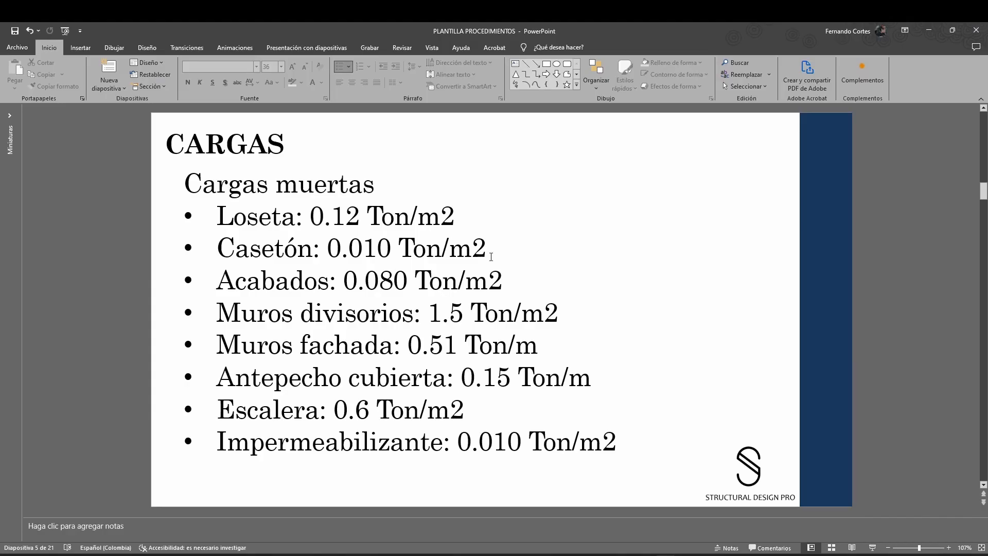
click(455, 216)
drag(455, 216, 216, 216)
click(292, 82)
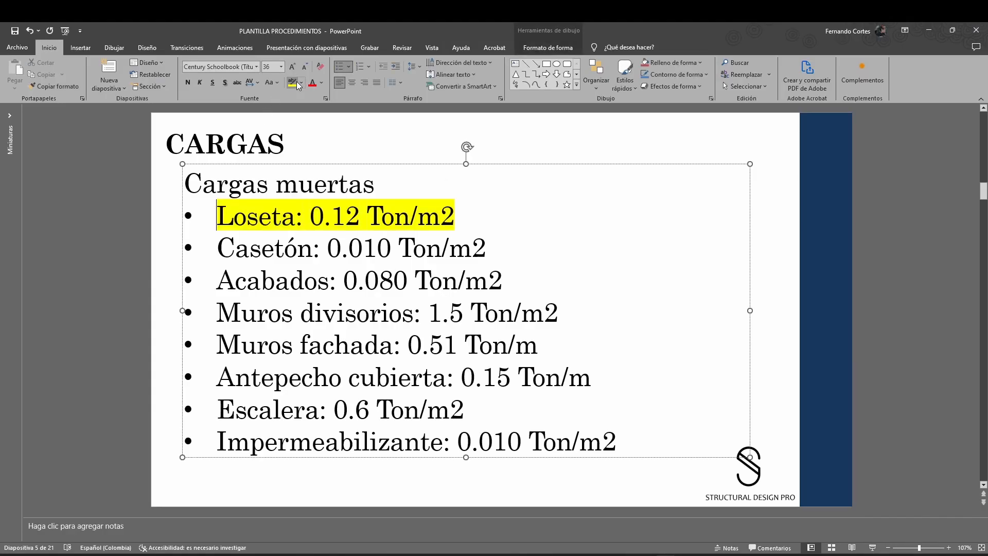
click(783, 217)
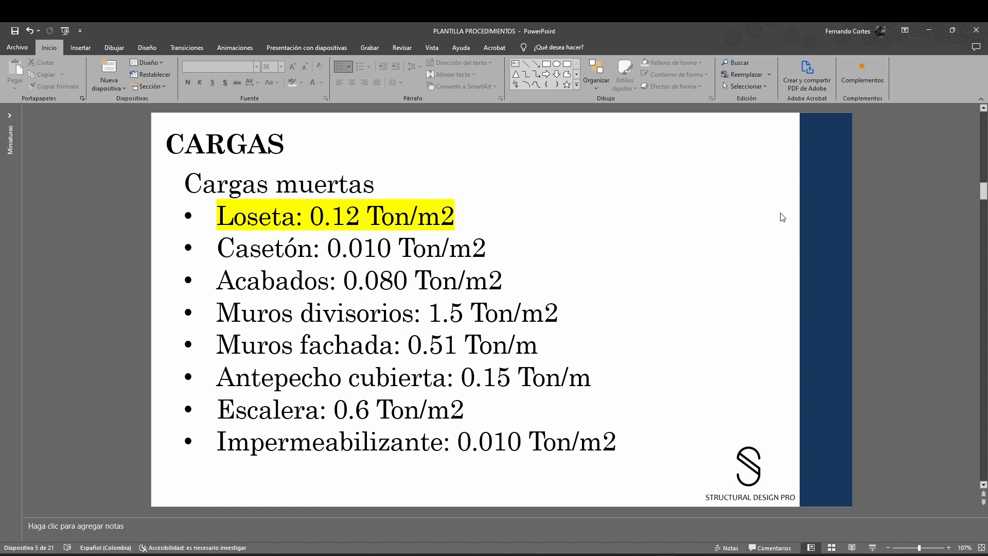
- Read the Casetón load on the "Cargas muertas" slide and switch back to ETABS
click(304, 252)
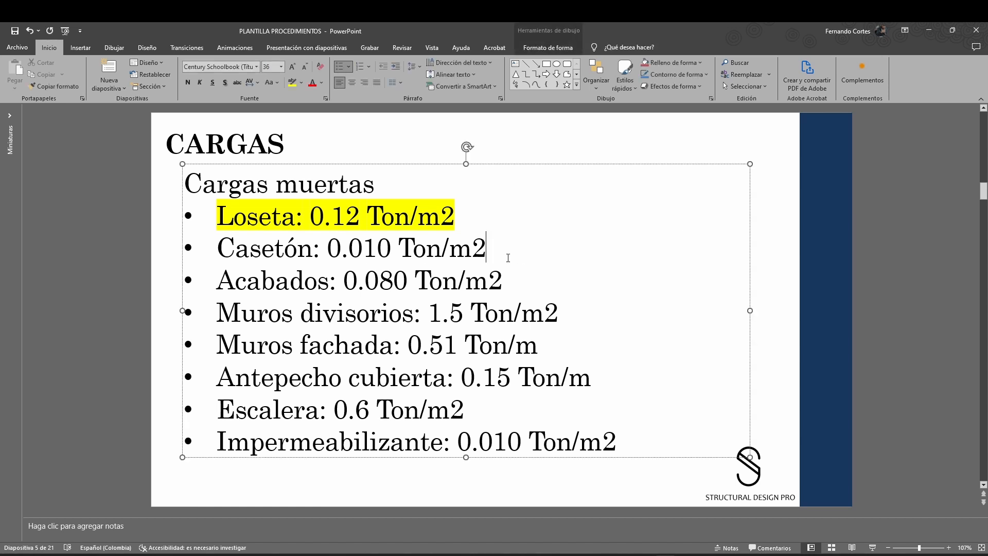
drag(509, 258, 247, 257)
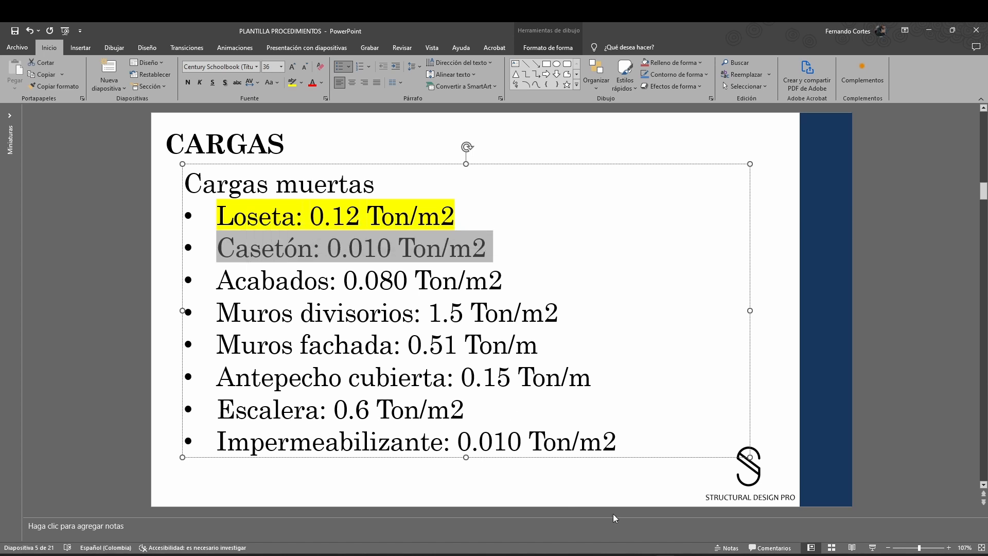
key(alt+Tab)
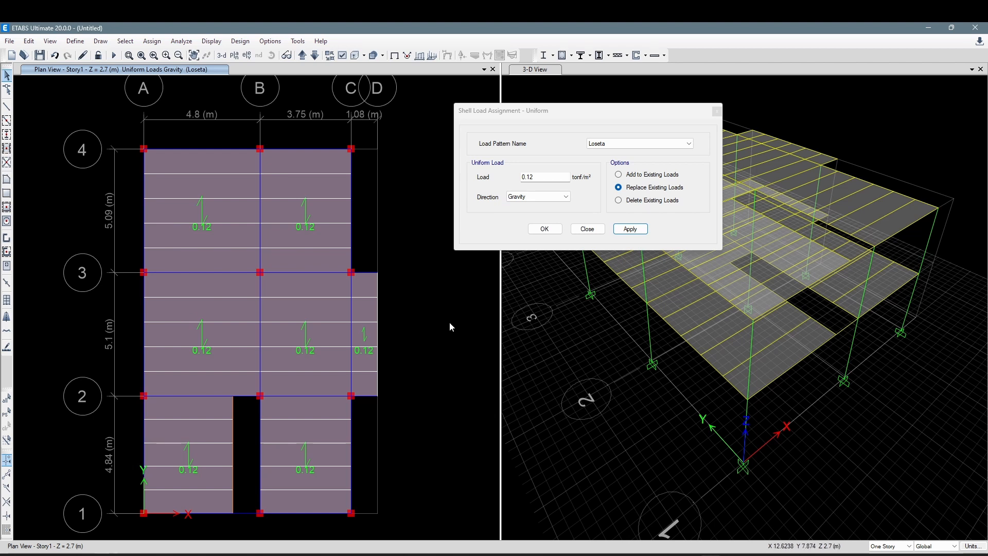
- Restore the previous selection of slabs on both stories
middle_drag(446, 323, 454, 323)
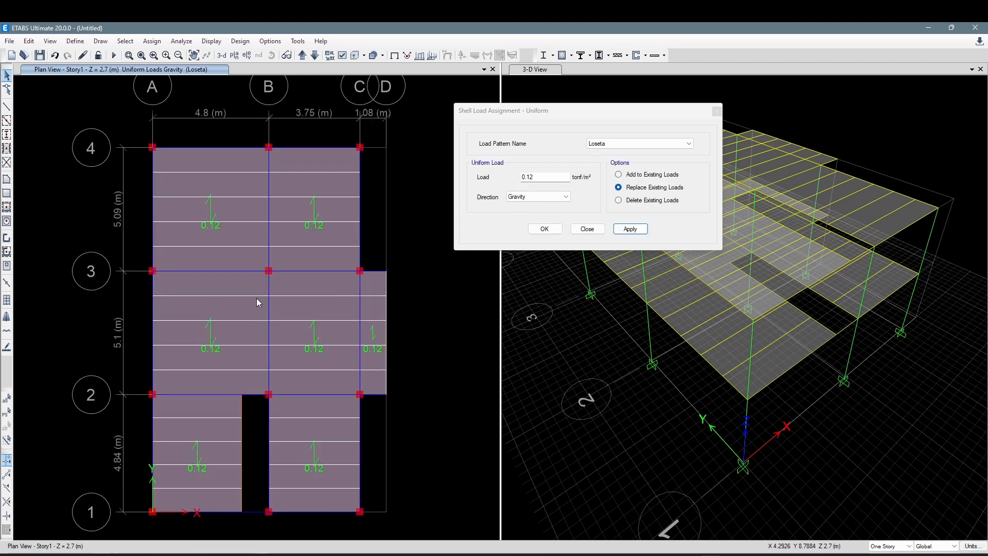
mouse_move(316, 304)
middle_down()
mouse_move(316, 313)
mouse_move(311, 295)
middle_up()
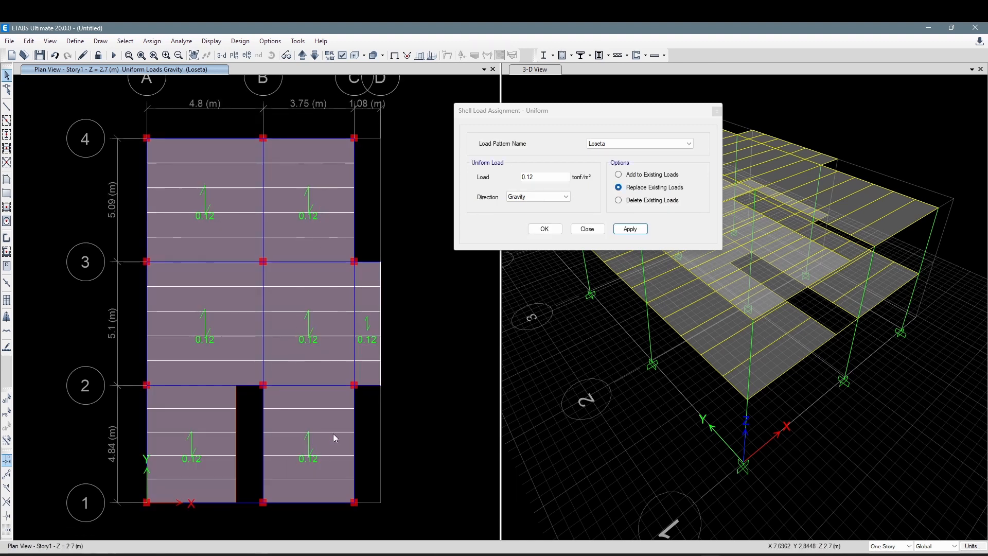
middle_drag(411, 381, 416, 381)
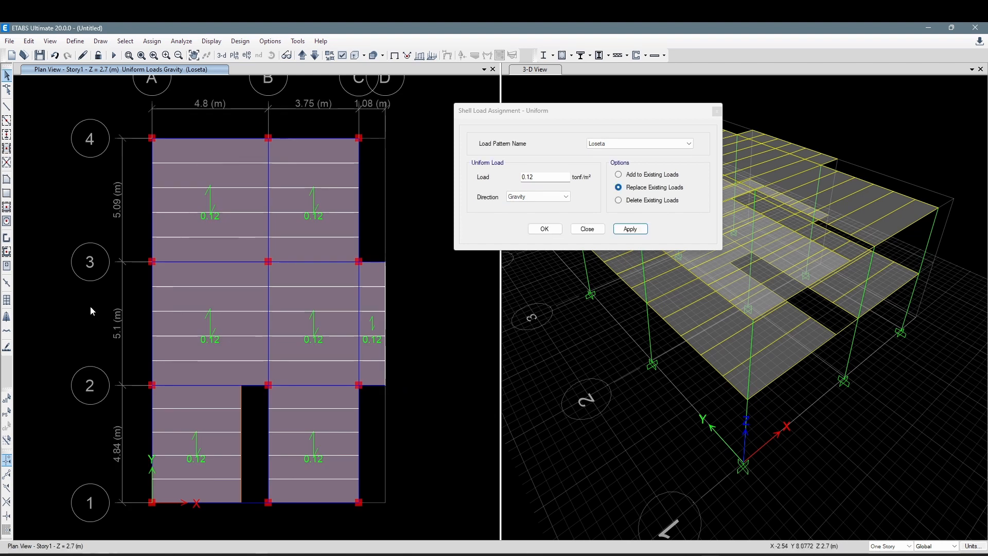
click(7, 415)
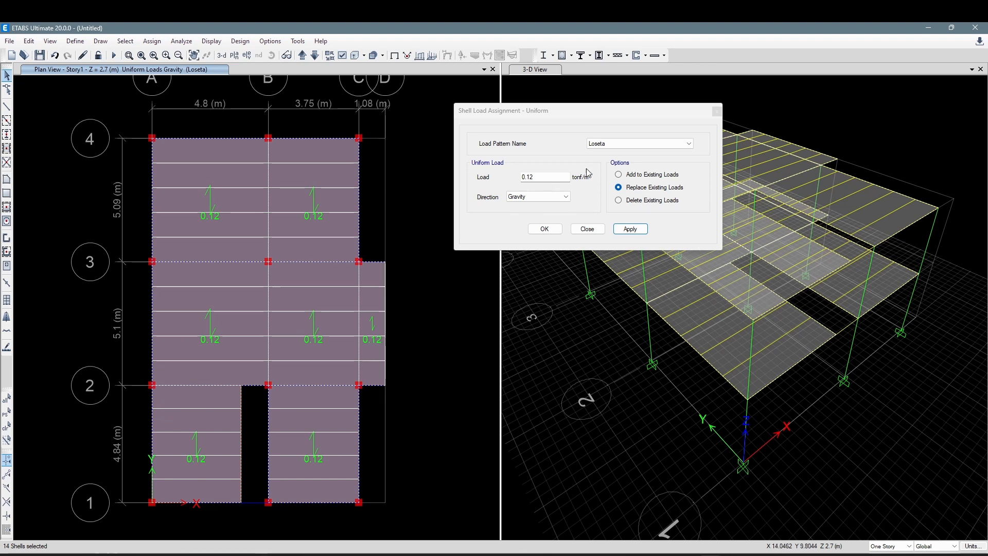
drag(569, 112, 573, 112)
click(127, 40)
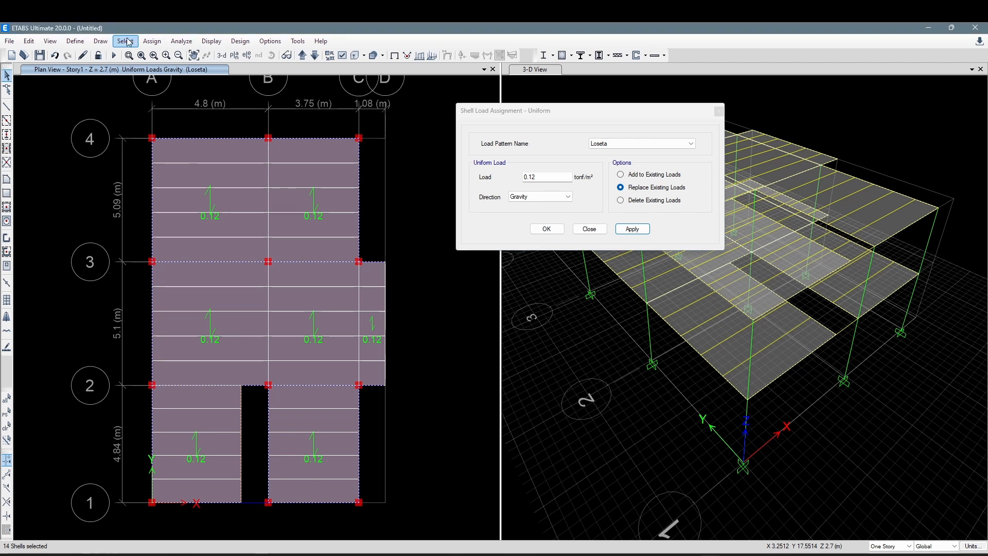
mouse_move(177, 57)
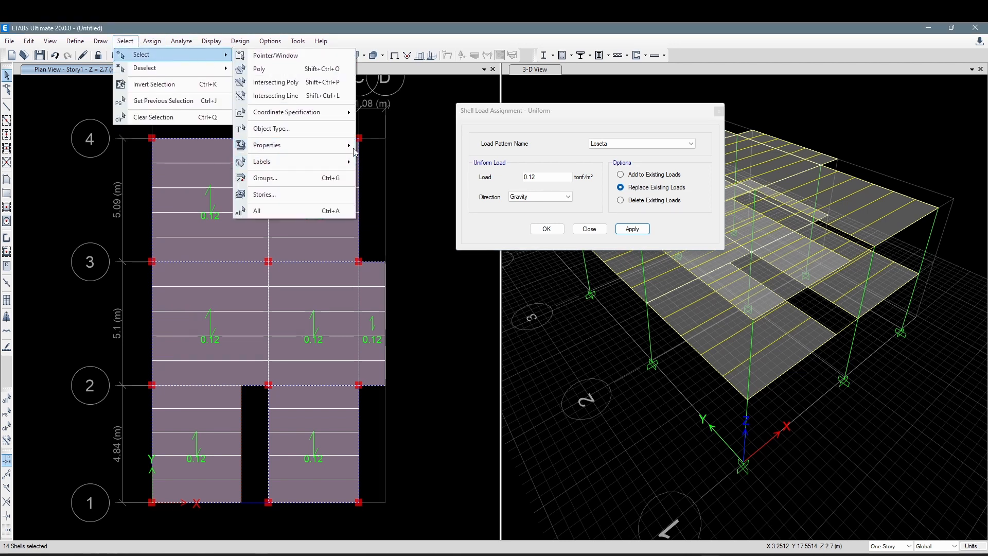
click(404, 31)
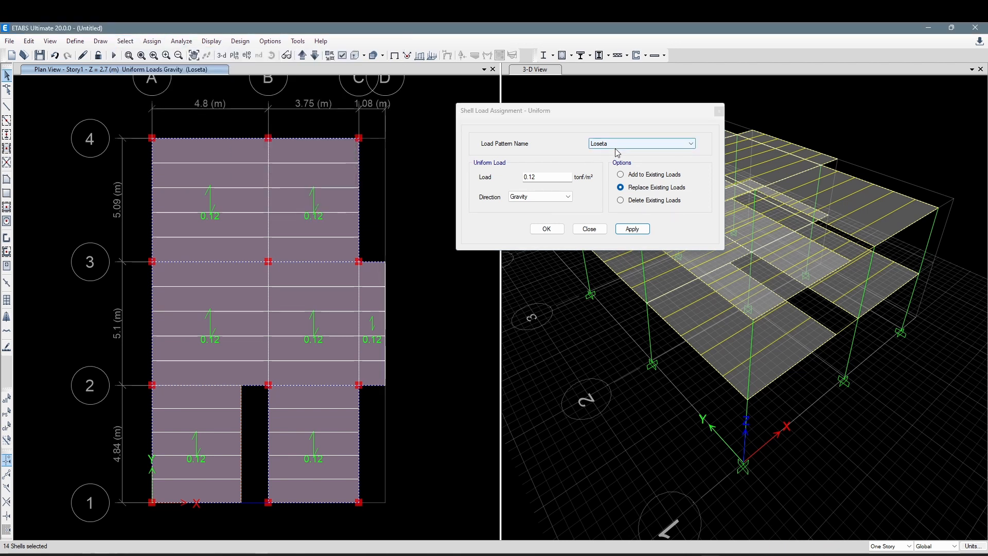
- Assign a uniform gravity load of 0.010 tonf/m² under the Caseton load pattern to the selected slabs, replacing existing loads
click(621, 145)
click(618, 162)
double_click(558, 175)
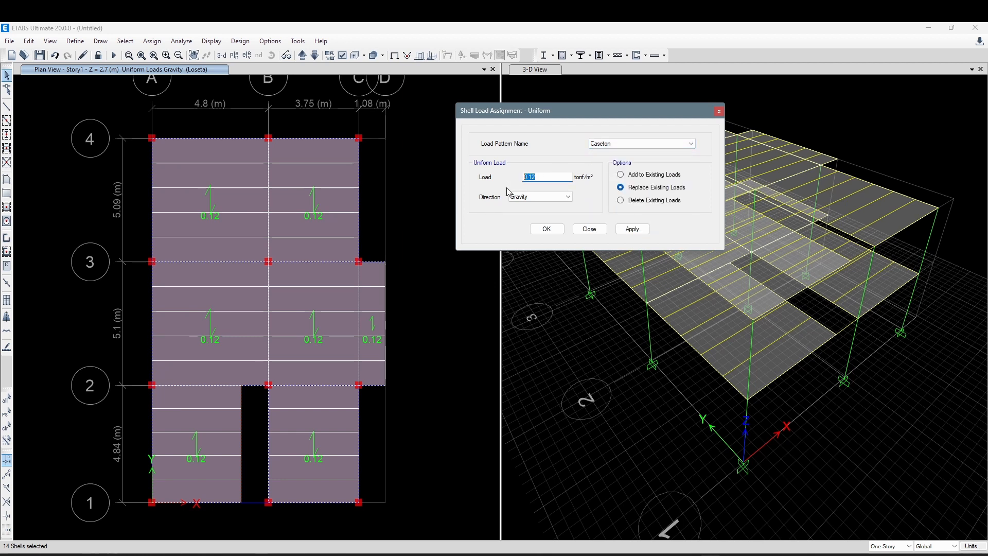
text(0.010)
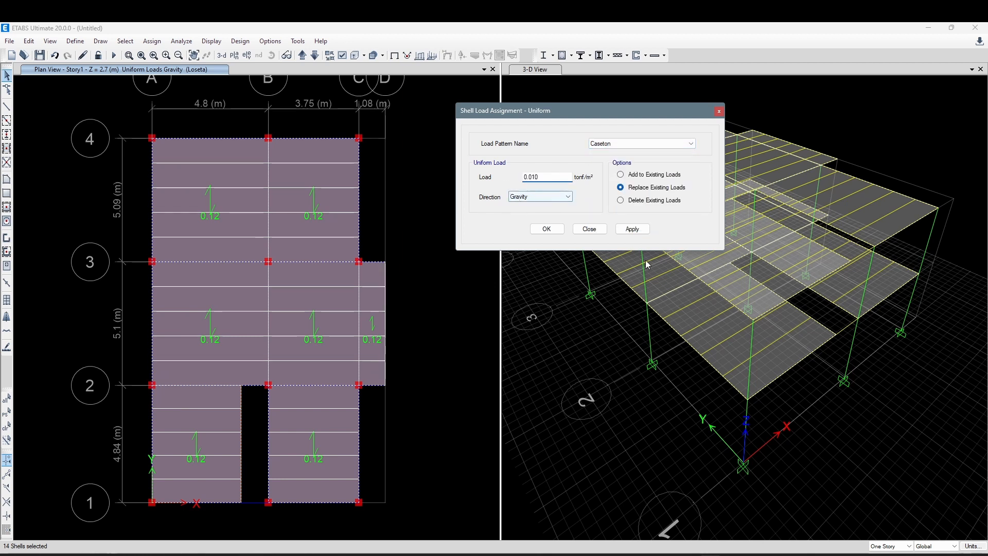
click(632, 229)
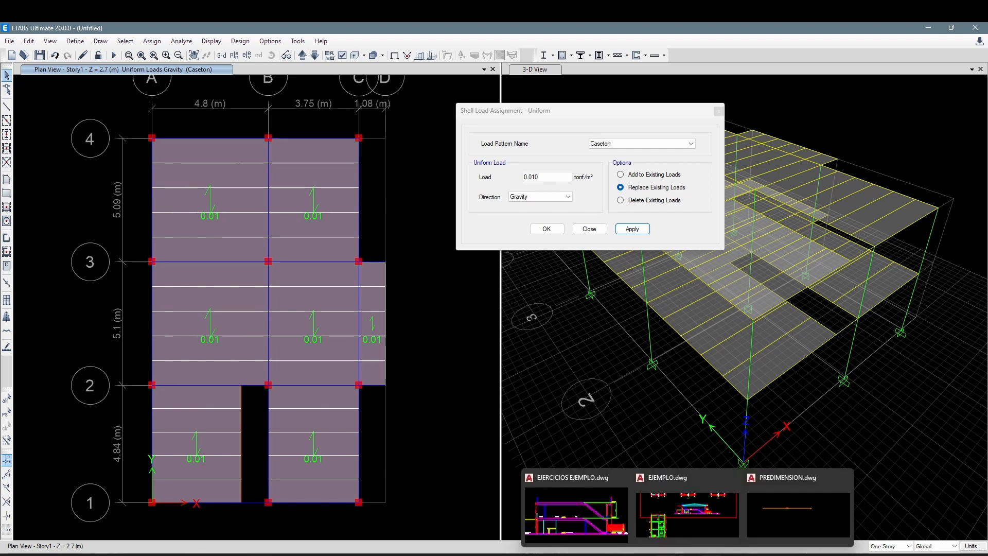
- Switch to PowerPoint, highlight the Casetón line of the dead load list in yellow and select the Acabados line
click(665, 555)
drag(500, 253, 215, 249)
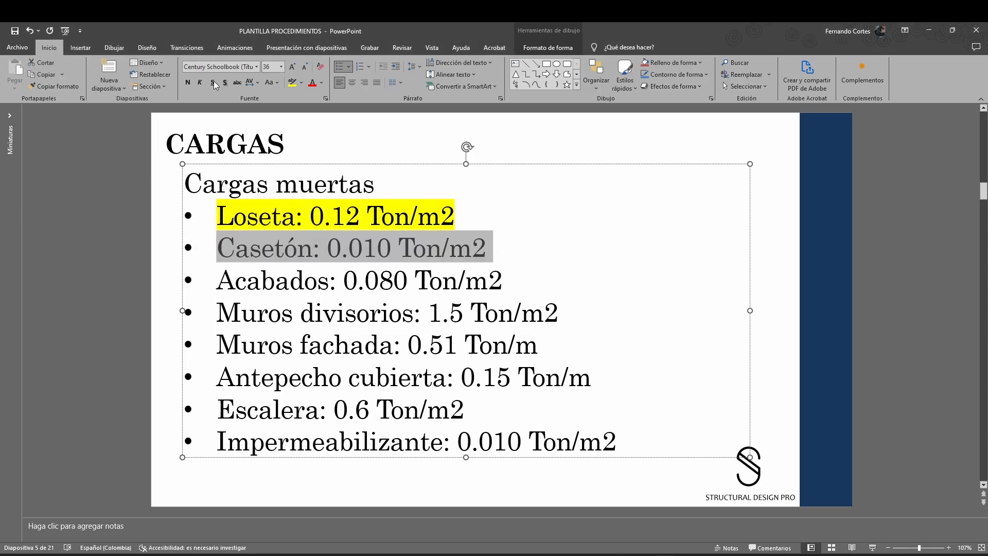
click(291, 84)
drag(520, 279, 217, 281)
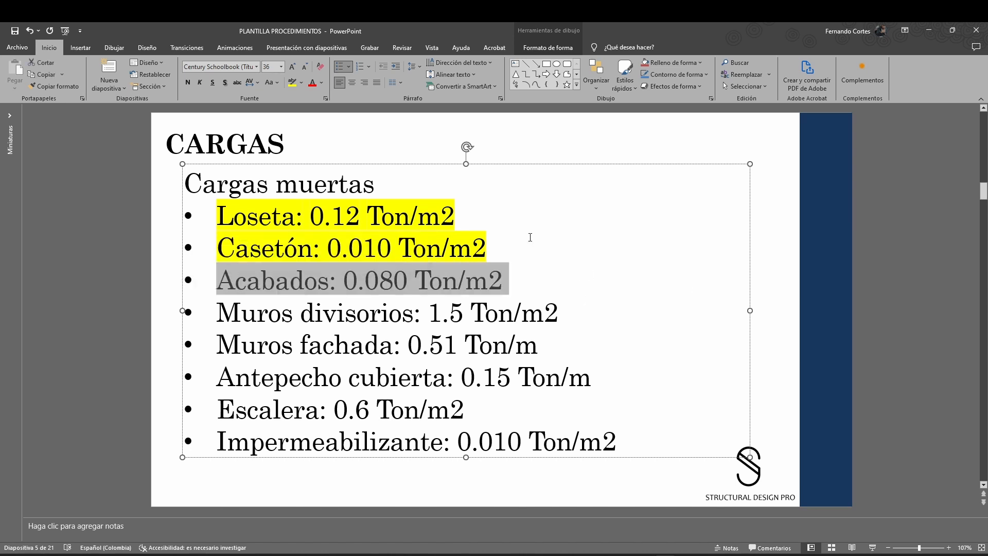
- Switch back to ETABS and check the Caseton loads on the neighbouring story plans, returning to Story1
key(alt+Tab)
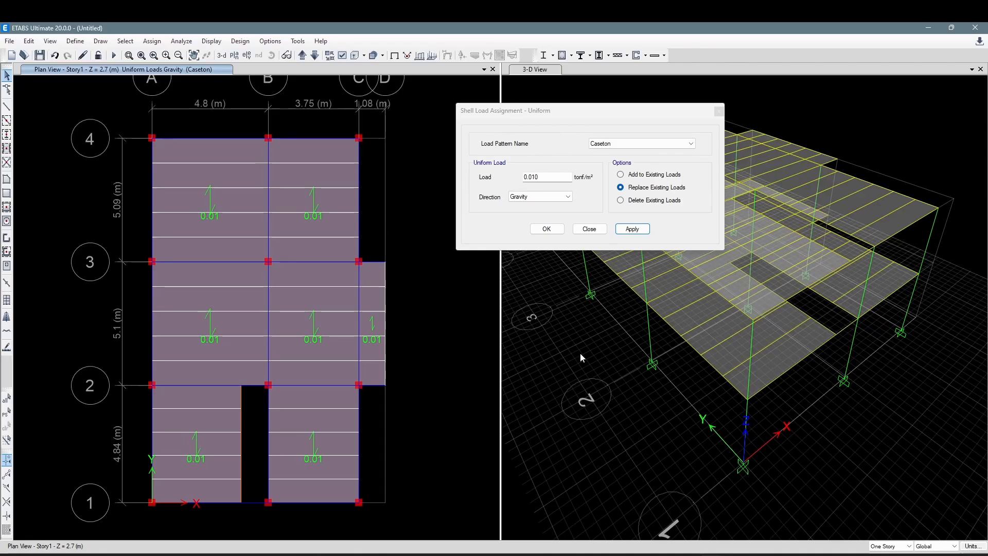
click(315, 55)
click(303, 55)
key(alt+Tab)
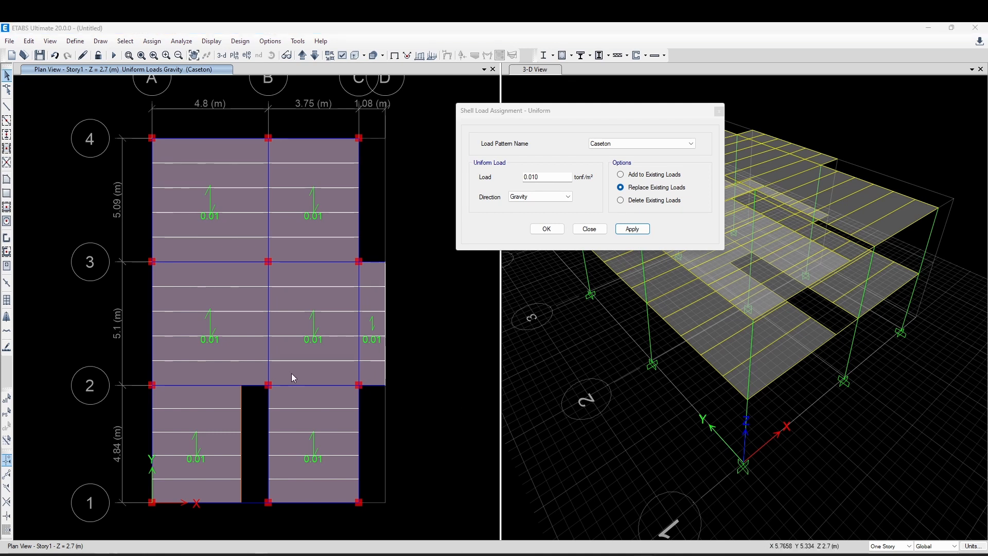
- Select the seven Story1 slabs and assign them a uniform gravity load of 0.08 tonf/m² under the acabados load pattern
click(235, 282)
click(238, 258)
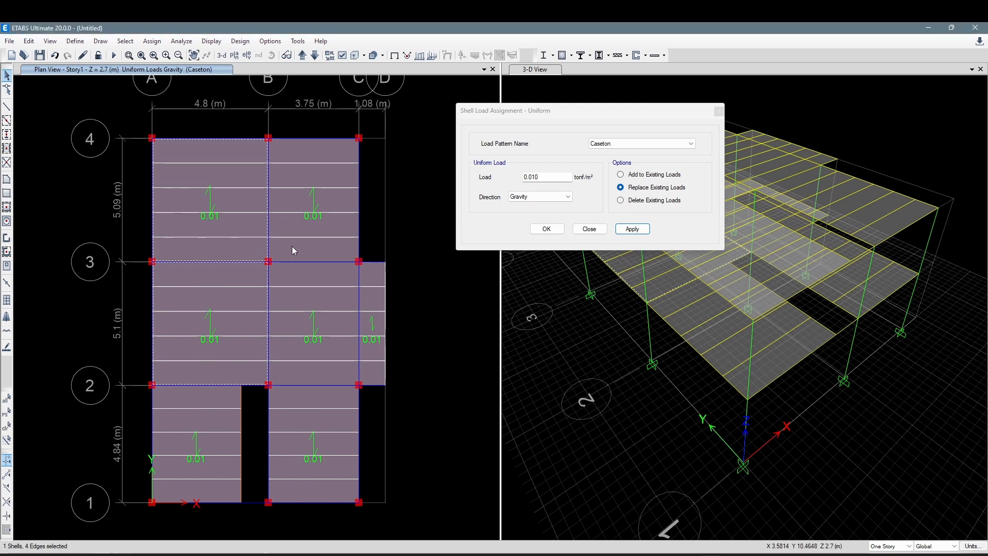
click(307, 257)
click(311, 270)
click(377, 283)
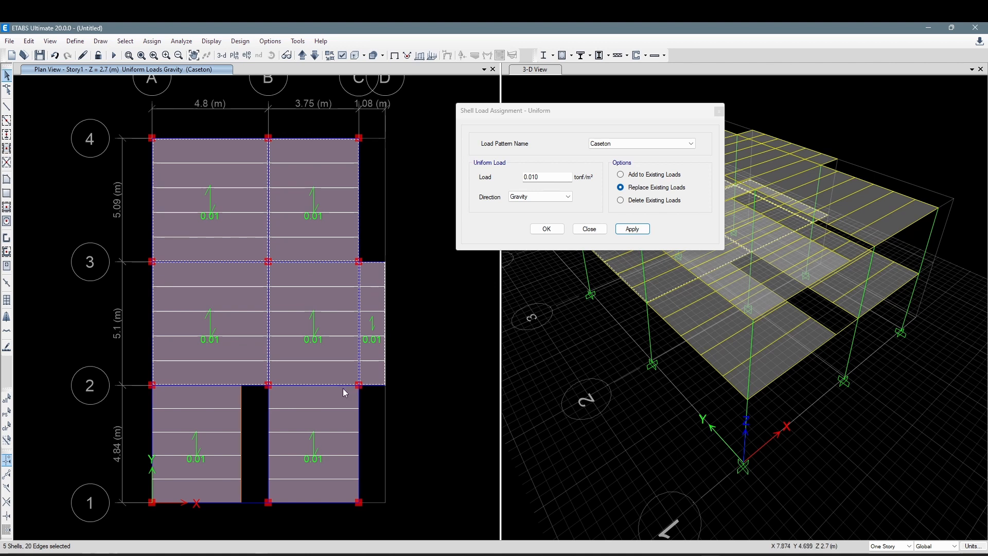
click(319, 398)
click(224, 401)
click(614, 145)
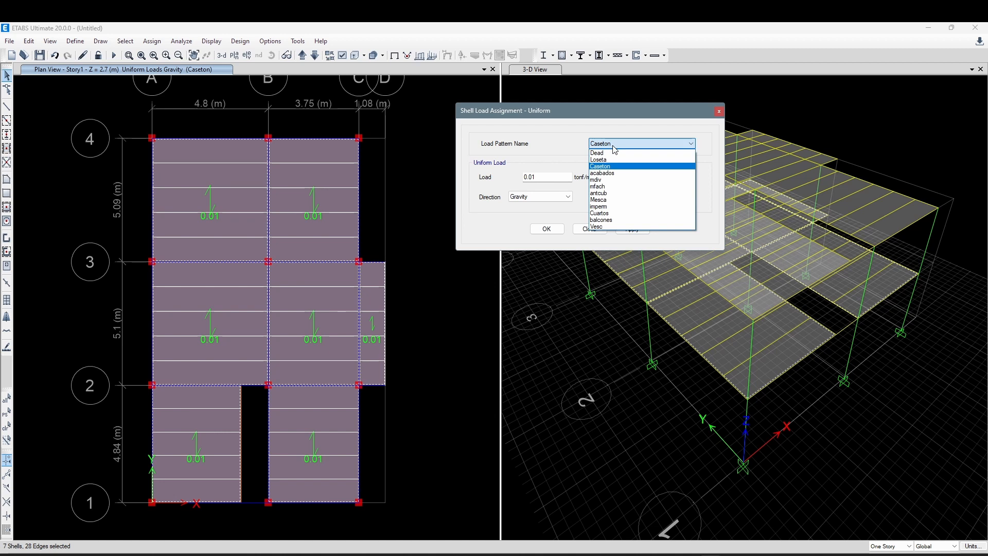
click(602, 173)
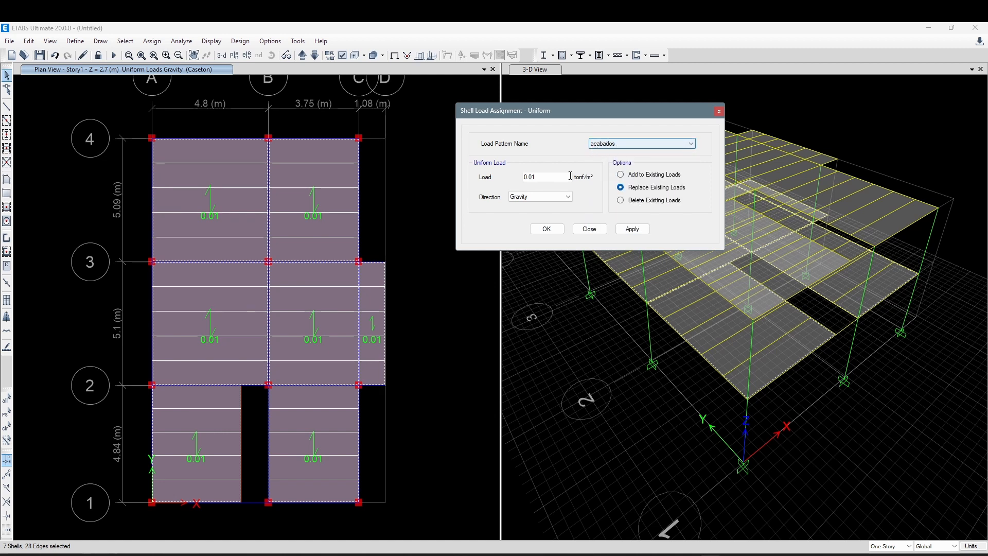
drag(567, 177, 520, 182)
text(0.)
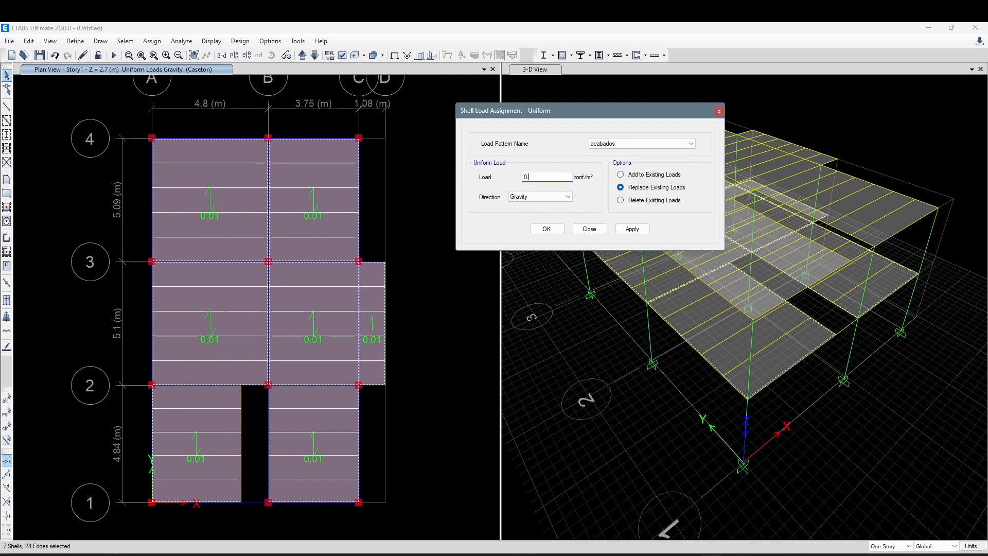
text(08)
click(631, 230)
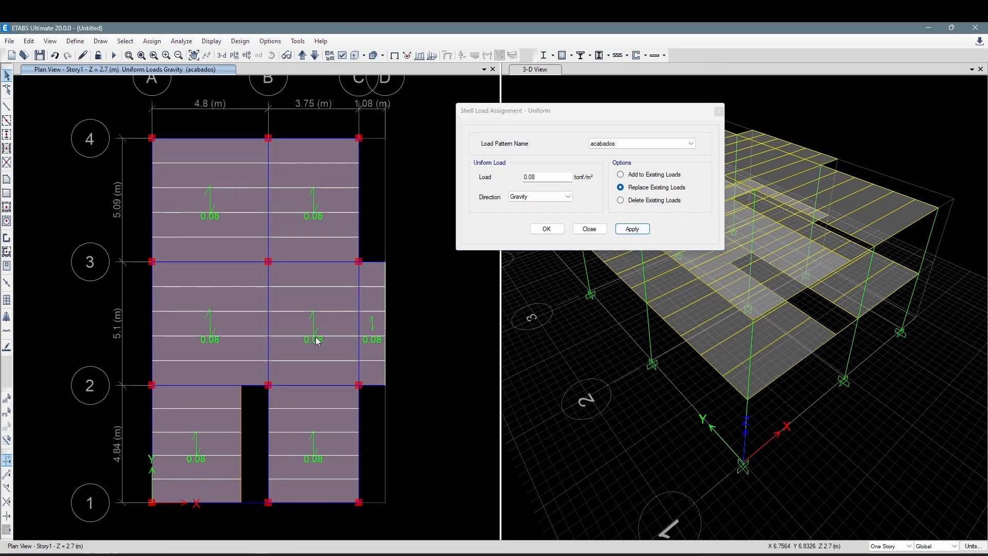
- Check the acabados loads on the Story2 plan and return to the Story1 plan
click(303, 55)
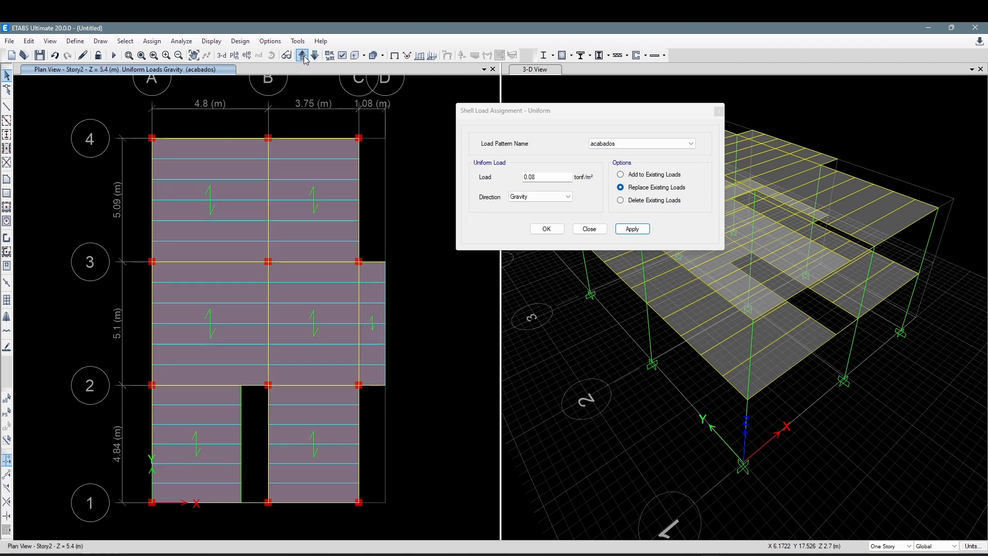
click(316, 56)
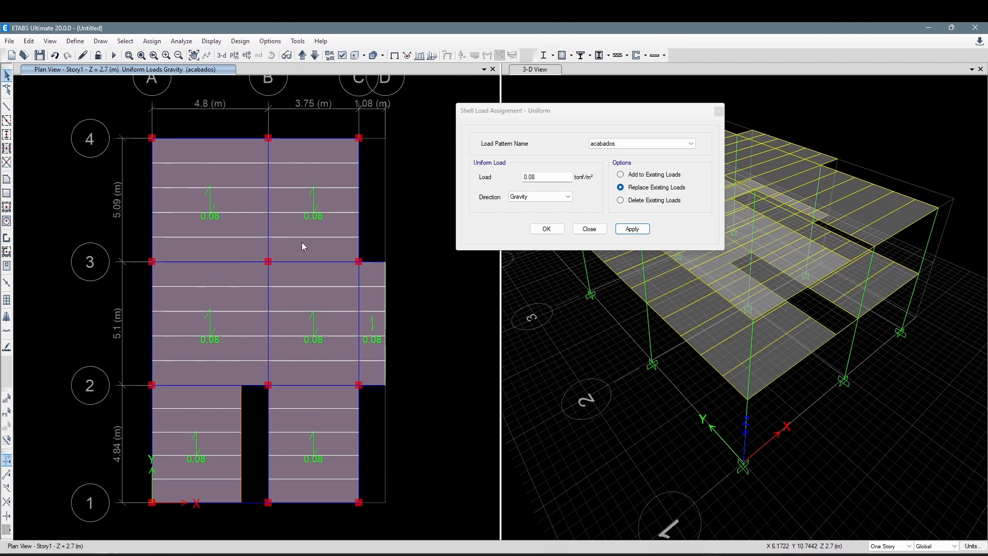
middle_drag(465, 389, 463, 387)
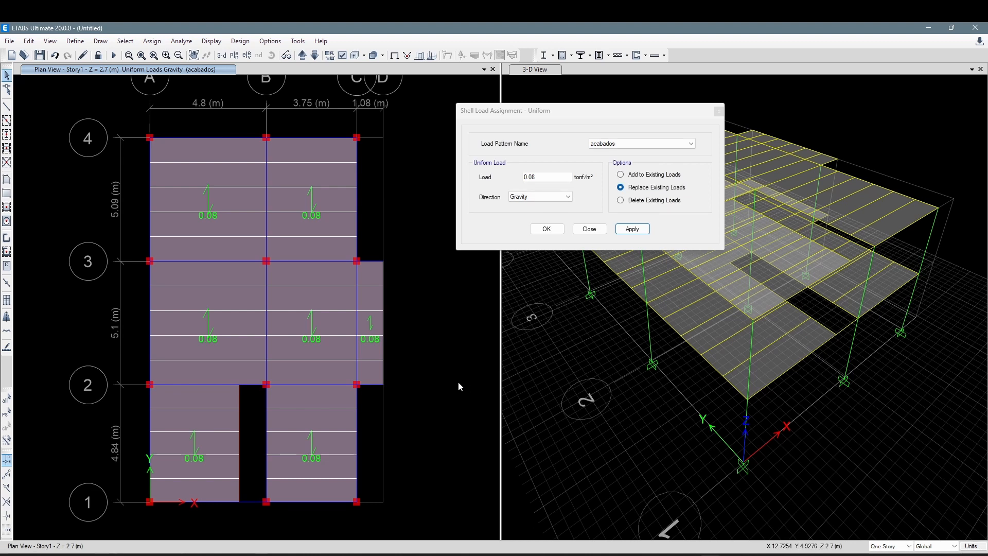
click(588, 119)
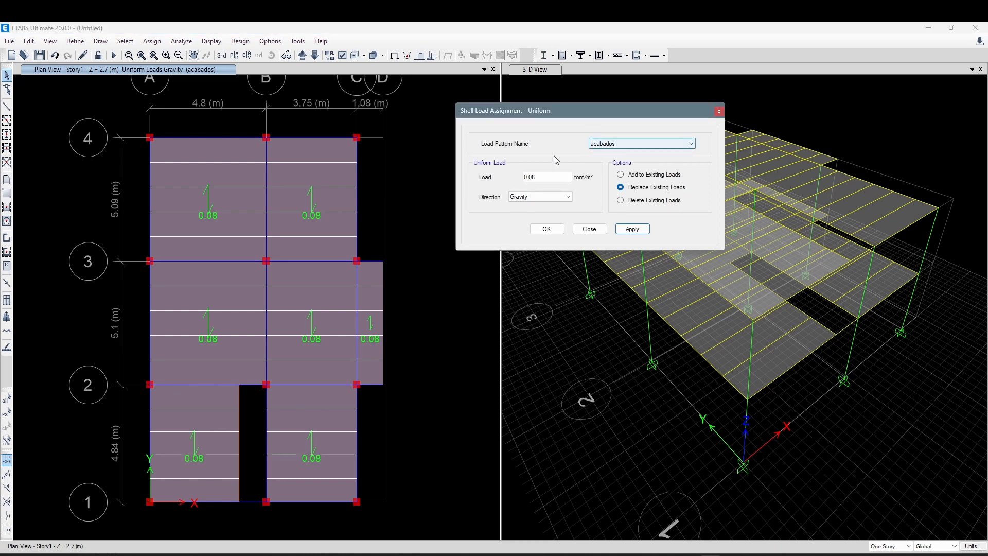
click(882, 547)
click(885, 548)
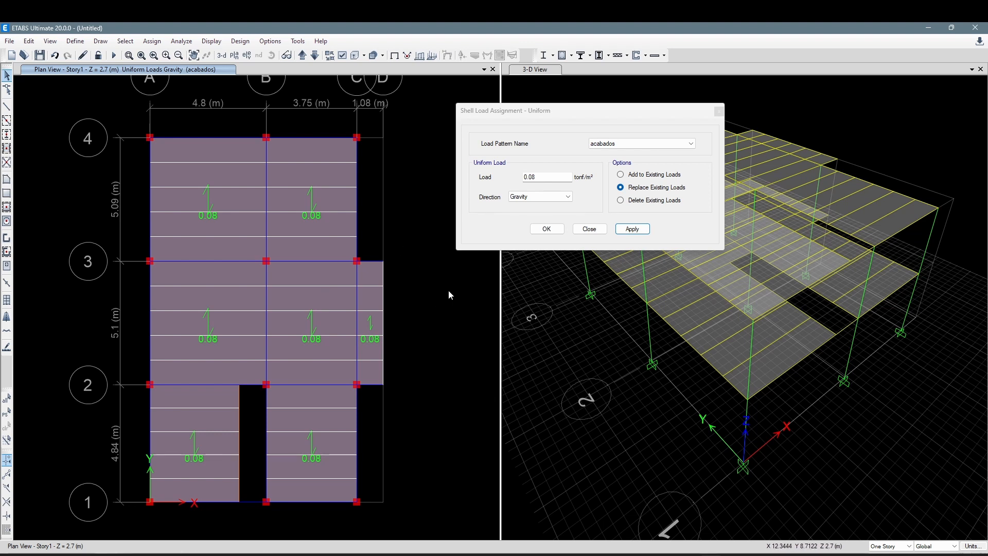
middle_drag(449, 289, 444, 289)
- Switch to PowerPoint, highlight the Acabados line in yellow, and read the Muros divisorios load before returning to ETABS
key(alt+Tab)
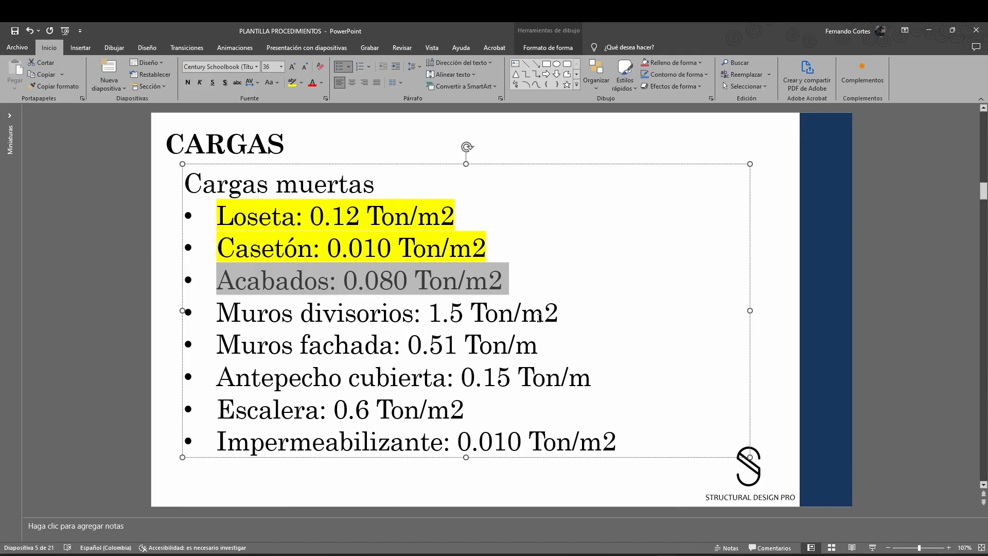
click(293, 84)
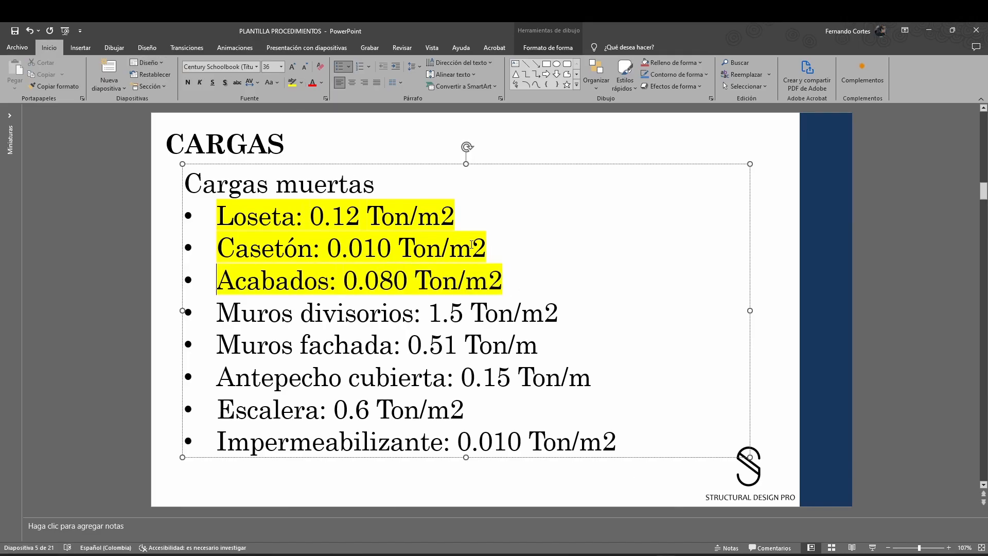
drag(577, 314, 216, 313)
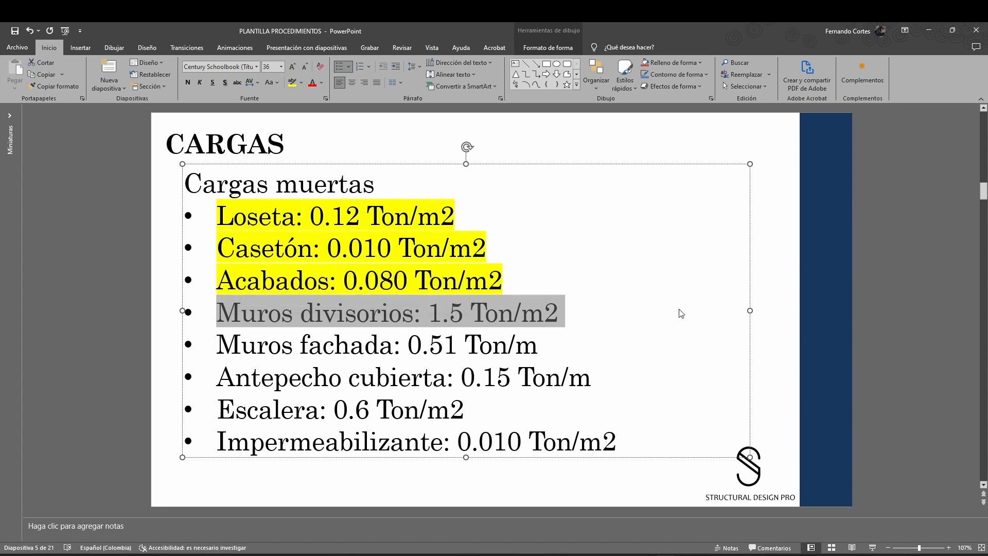
key(alt+Tab)
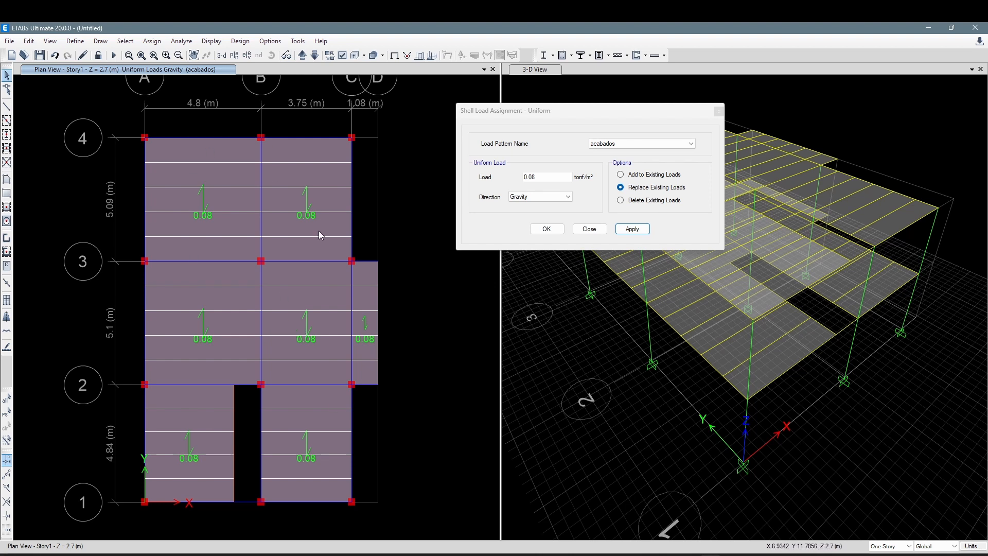
- Reselect the Story1 slabs, assign them a 0.15 tonf/m² uniform gravity load under the mdiv pattern, and check the Story2 plan
click(15, 413)
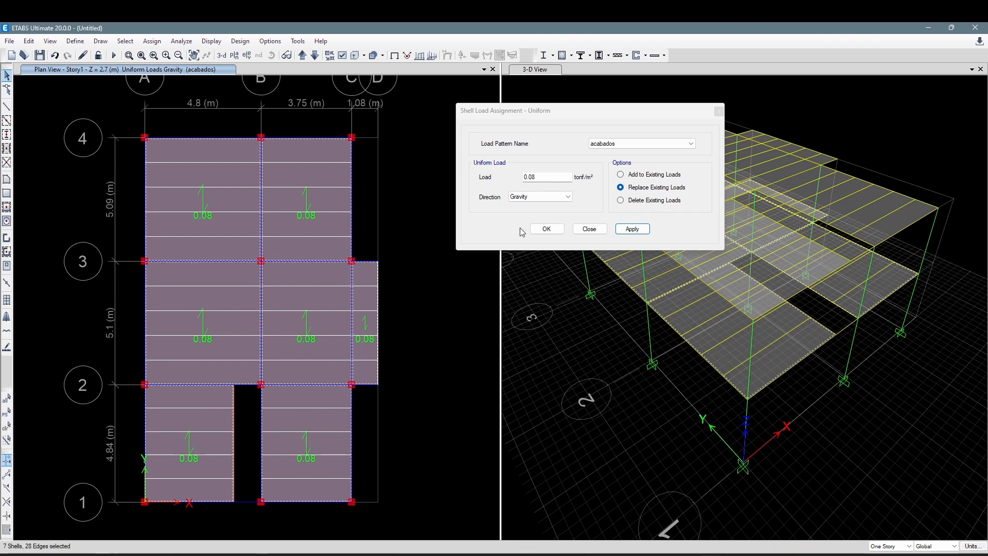
click(634, 144)
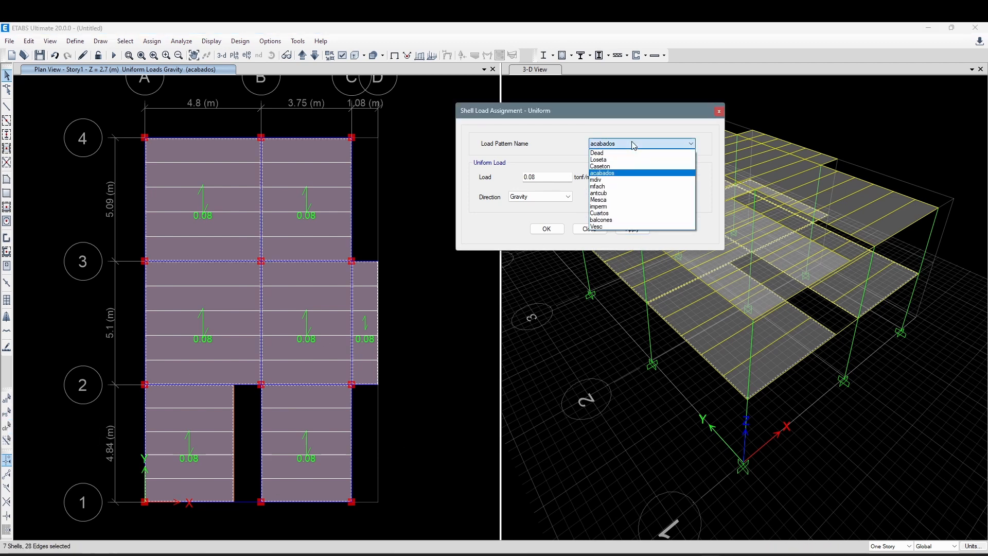
click(613, 179)
key(Tab)
text(0.)
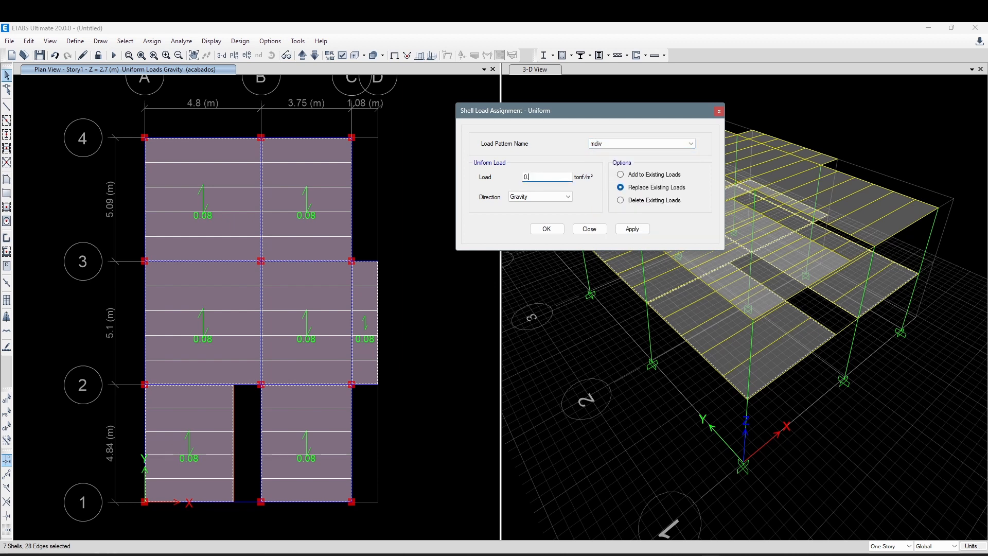
text(15)
click(631, 229)
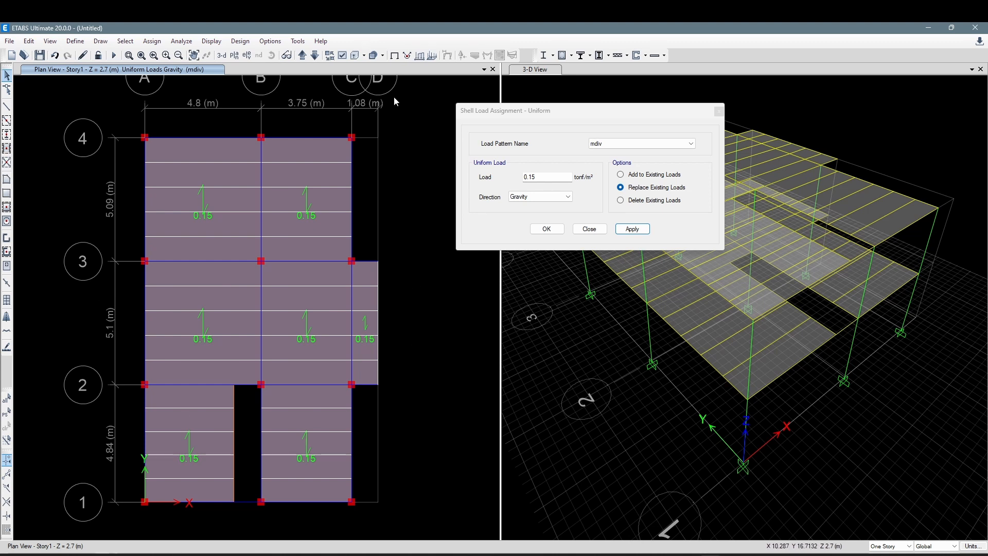
click(302, 55)
click(314, 55)
- Switch to PowerPoint and highlight the Muros divisorios line of the dead load list in yellow
mouse_move(710, 554)
click(664, 554)
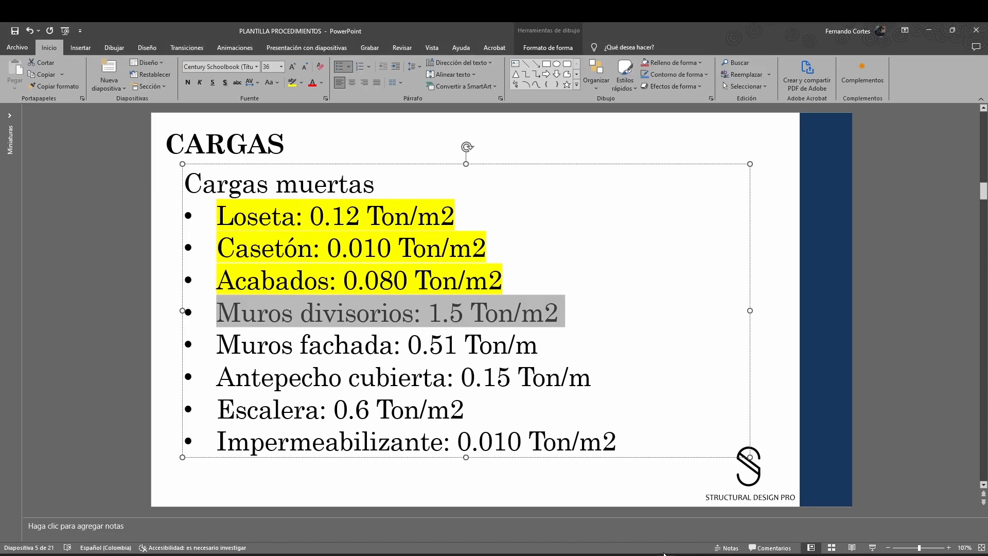
click(291, 84)
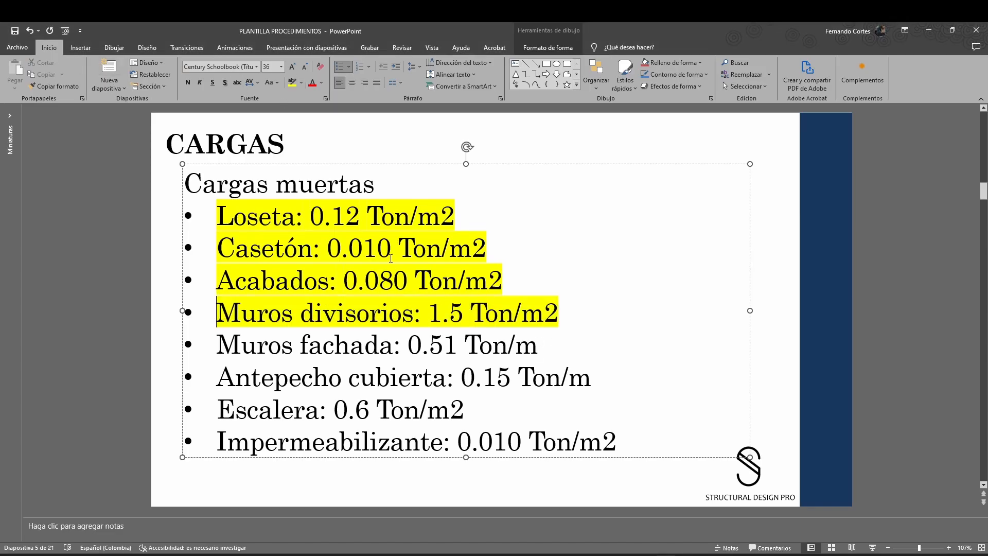
- Review the values and units of the remaining Muros fachada, Antepecho cubierta, Escalera and Impermeabilizante loads on the slide
drag(441, 349, 428, 349)
click(459, 350)
drag(495, 382, 408, 346)
click(483, 382)
double_click(585, 384)
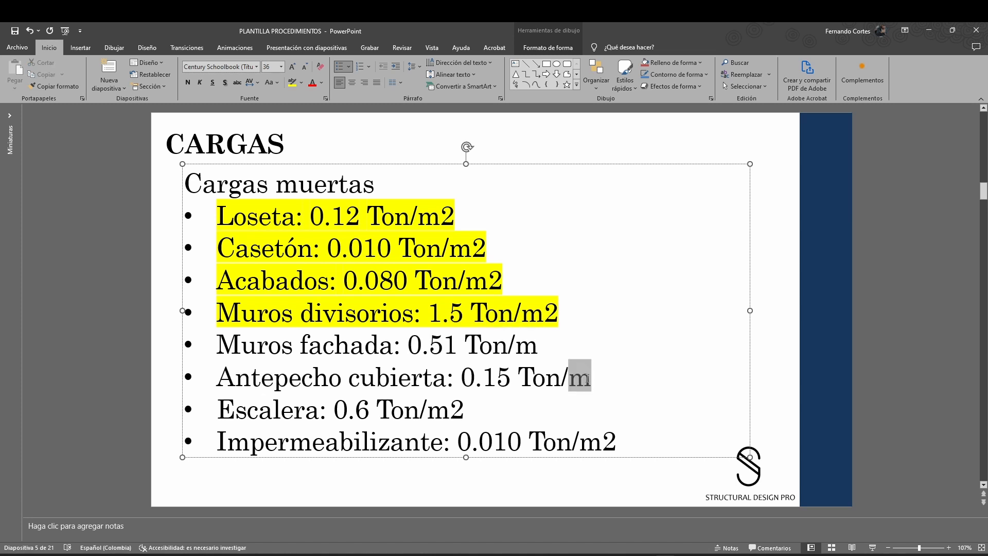
click(615, 393)
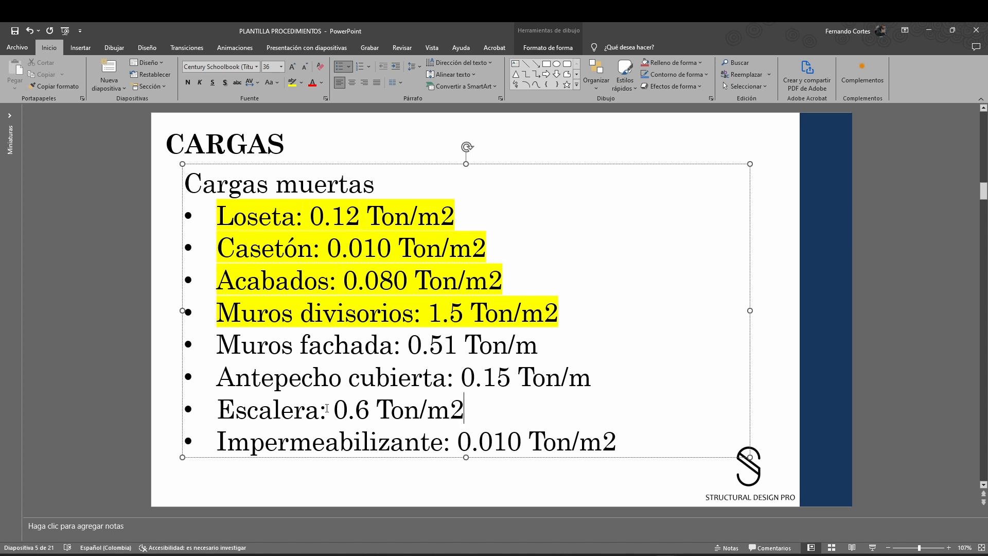
click(487, 417)
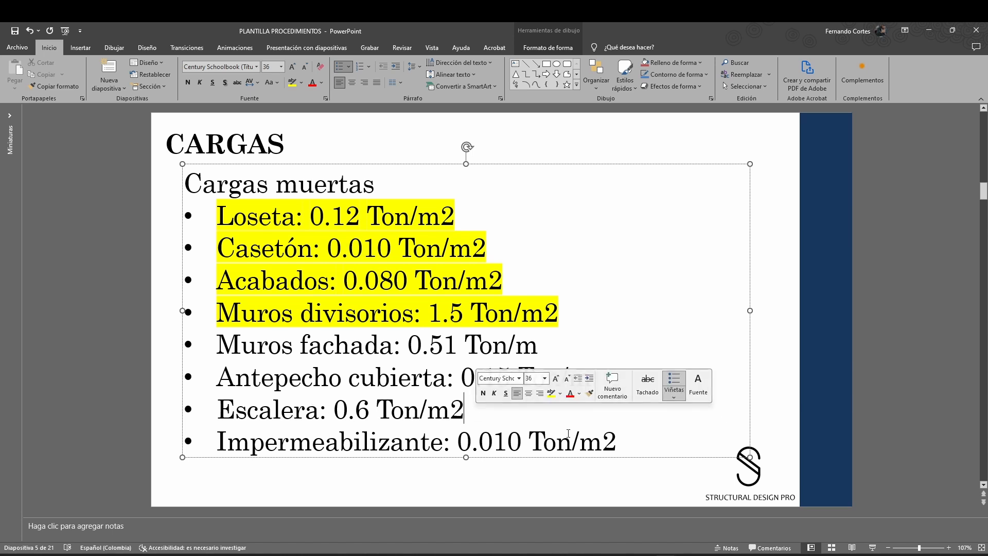
key(Escape)
key(Escape)
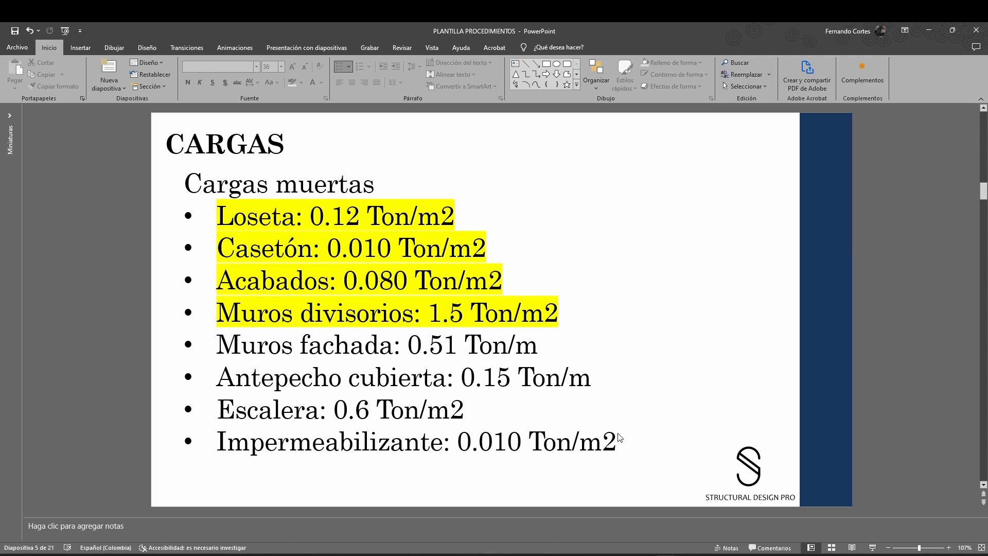
- Review the value and units of the Impermeabilizante load on the dead load slide
click(593, 423)
click(622, 446)
drag(616, 443, 480, 451)
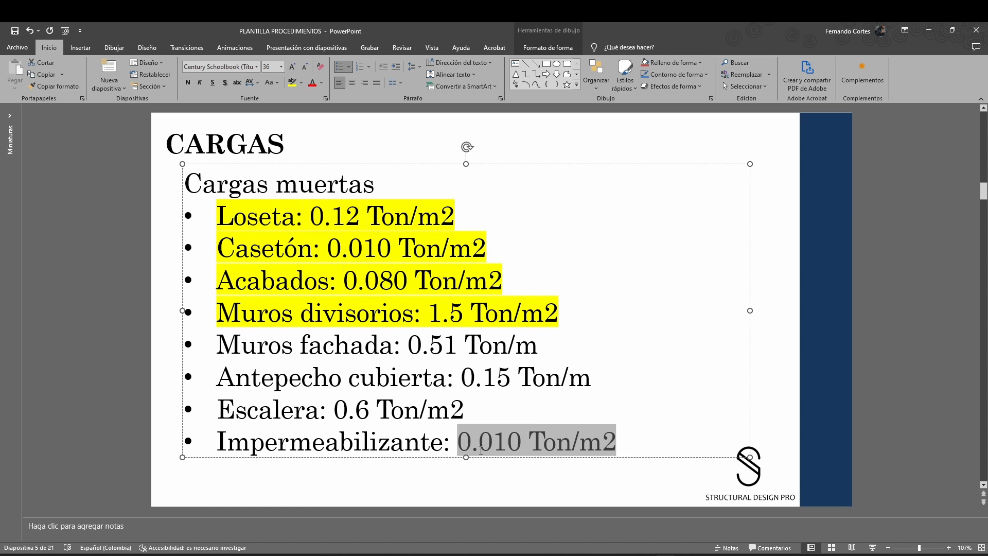
click(471, 478)
click(471, 446)
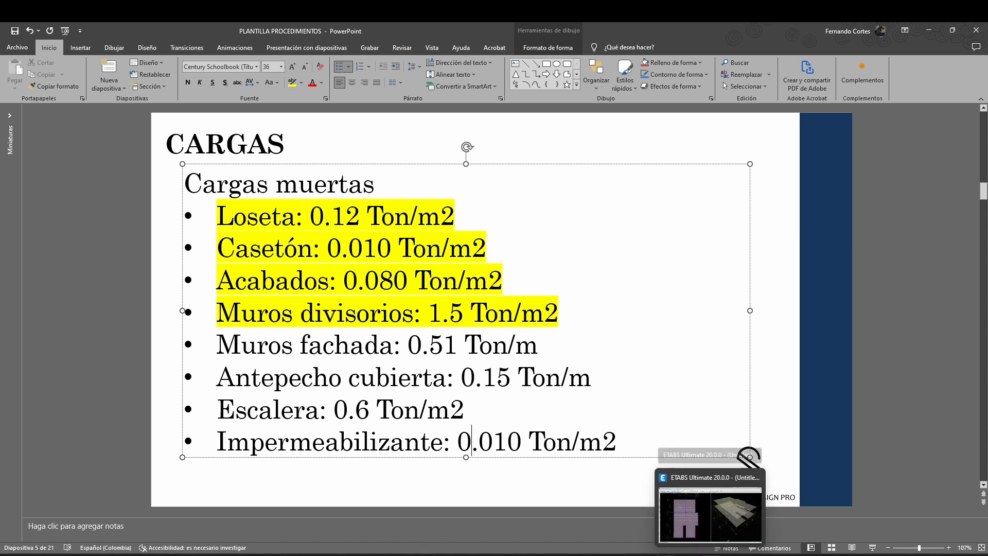
- Switch to ETABS and assign all the Story2 slabs a 0.010 tonf/m² uniform gravity load under the imperm pattern
click(716, 512)
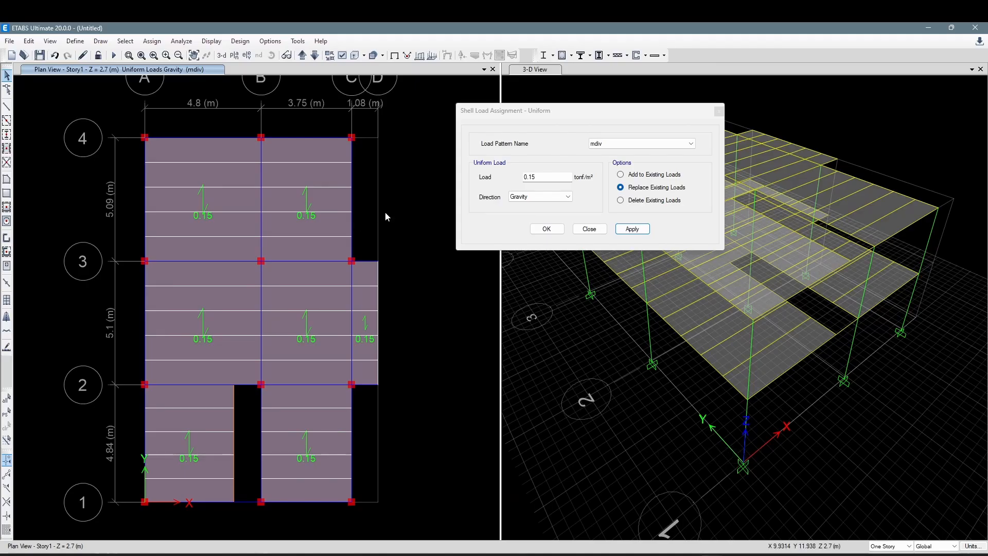
click(302, 55)
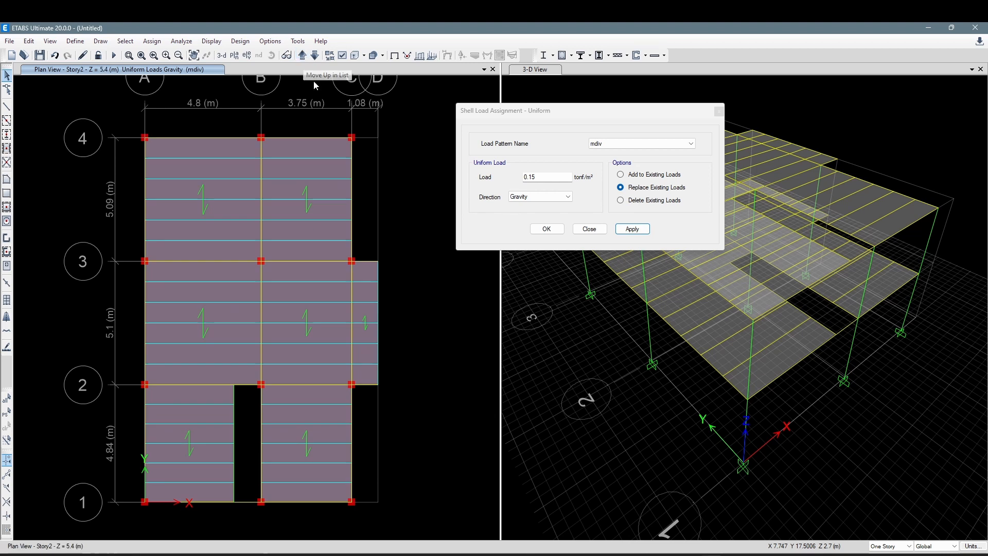
click(234, 212)
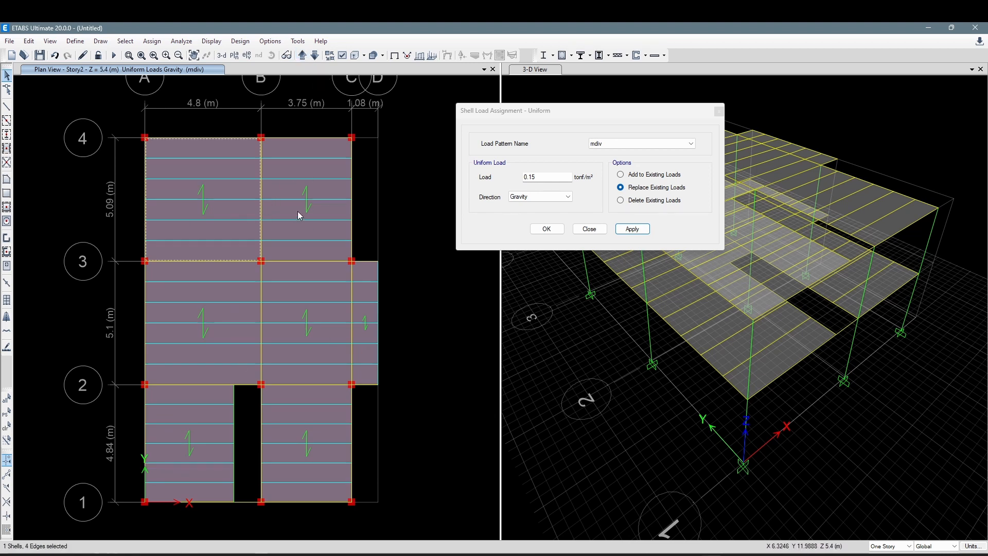
click(298, 213)
click(238, 293)
click(283, 291)
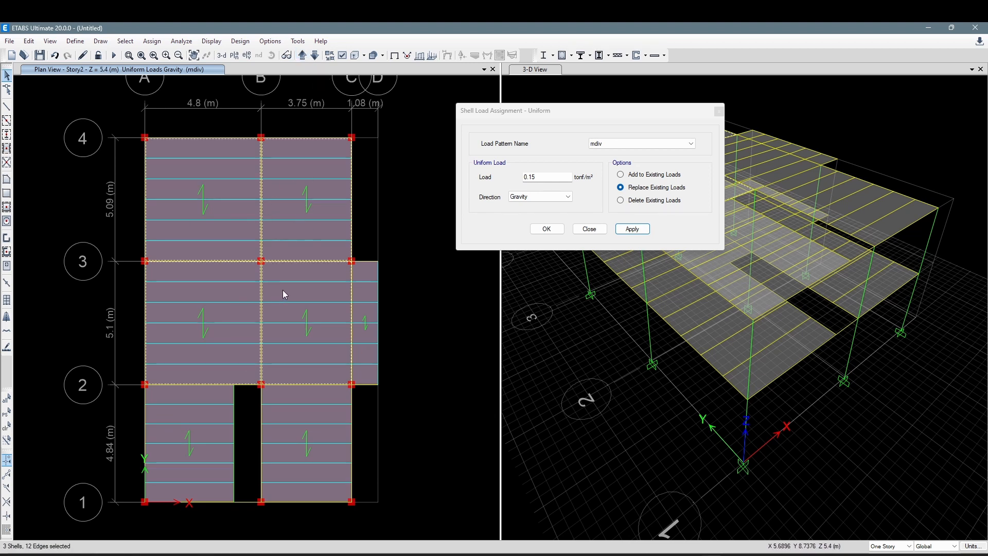
click(366, 297)
click(330, 415)
click(216, 418)
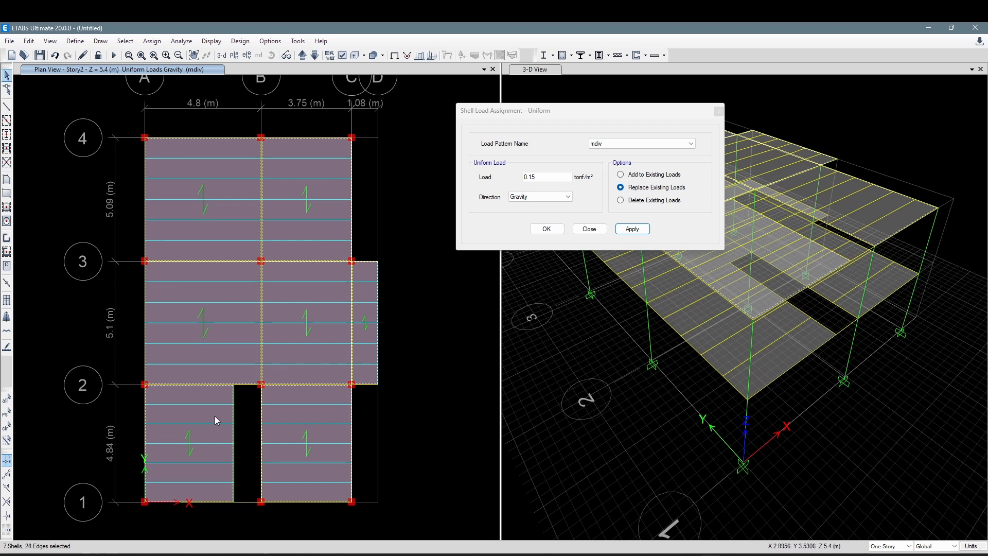
click(623, 144)
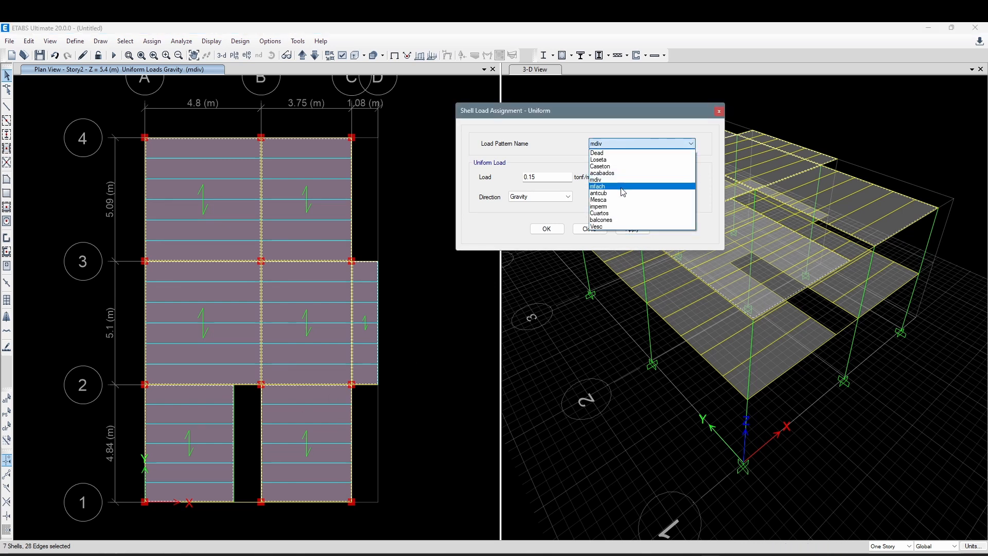
click(623, 206)
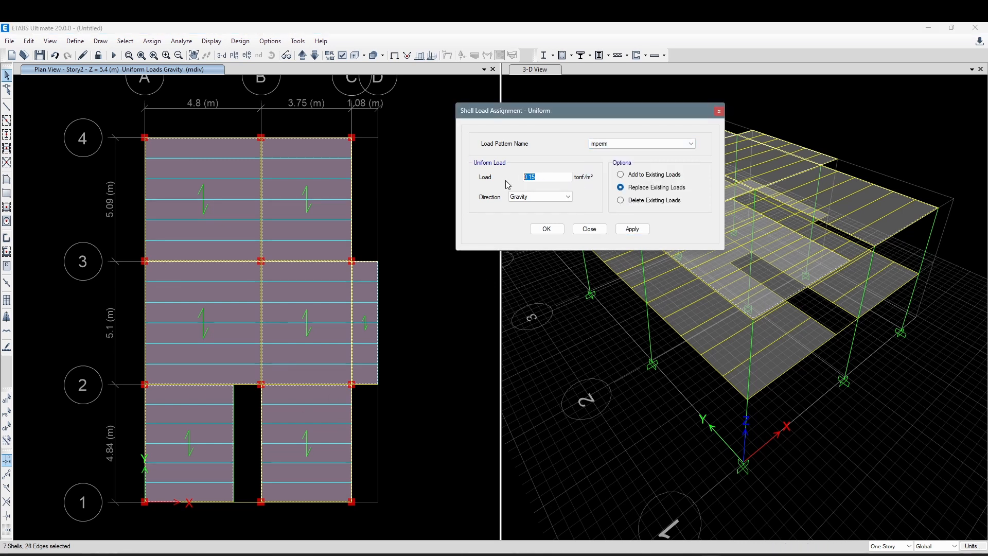
text(0.)
click(633, 229)
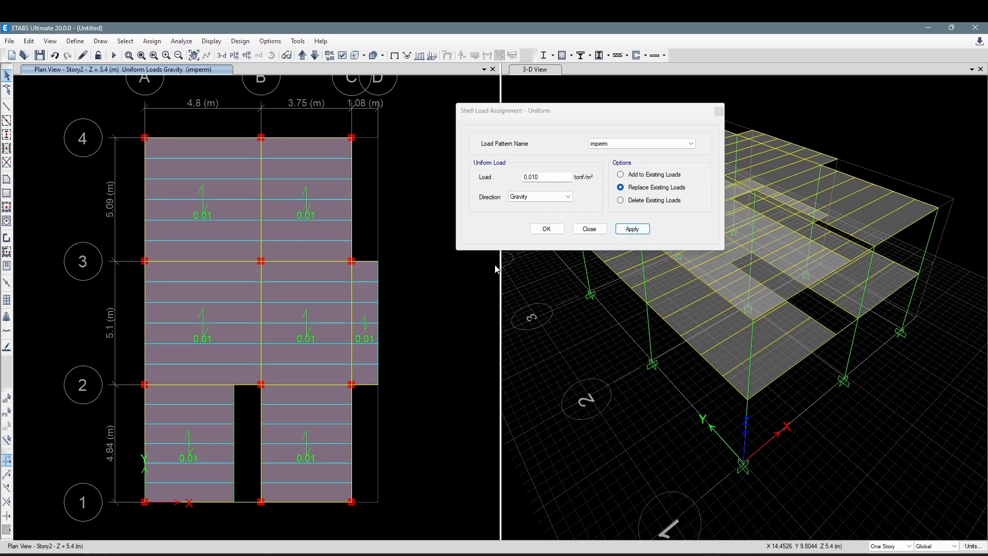
- Go down to Story1, finish the load assignment, and inspect the loads on the slab between grids B–C and 3–4
click(315, 55)
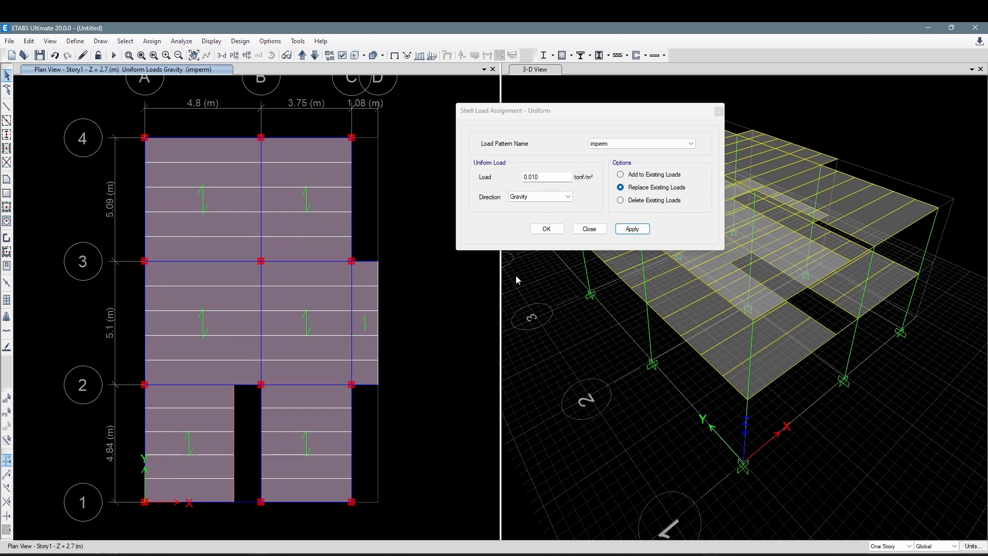
click(582, 234)
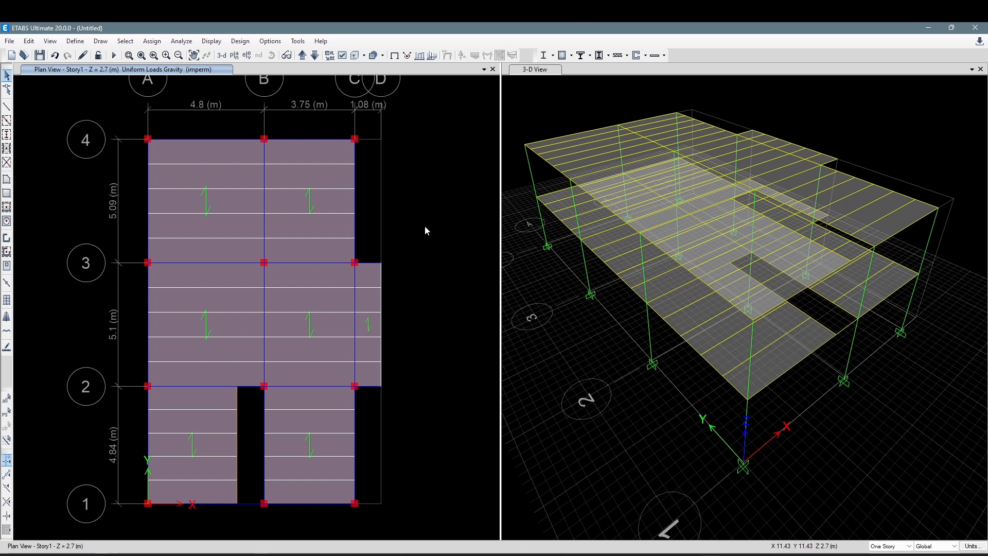
right_click(316, 208)
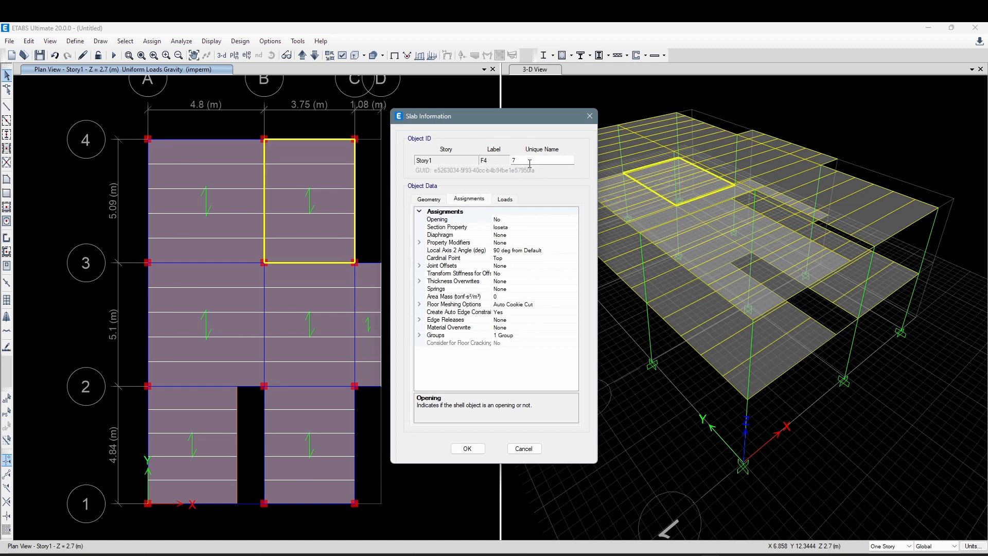
click(505, 200)
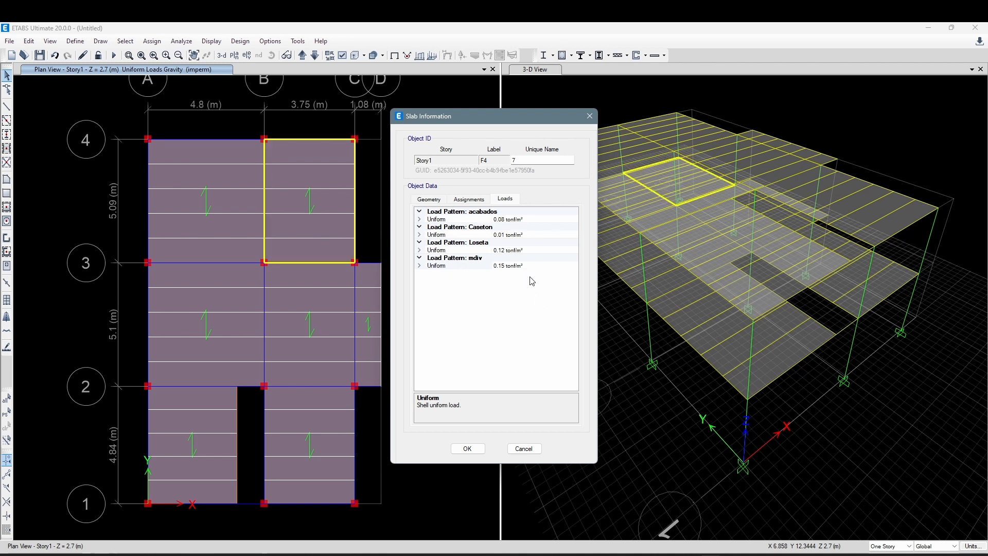
click(525, 449)
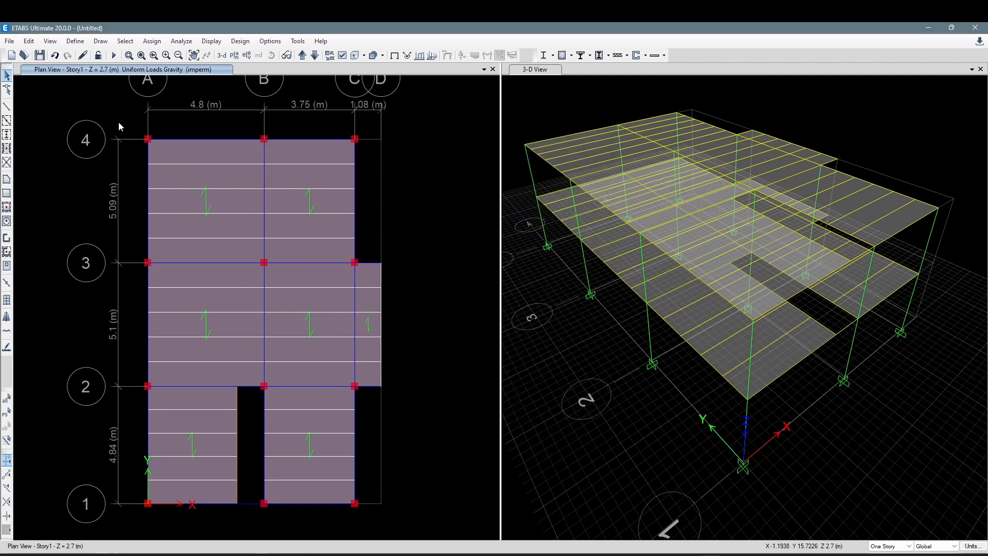
- Save the model as EJEMPLO VIDEO in the PROYECTOS MODELO folder on drive D
click(40, 56)
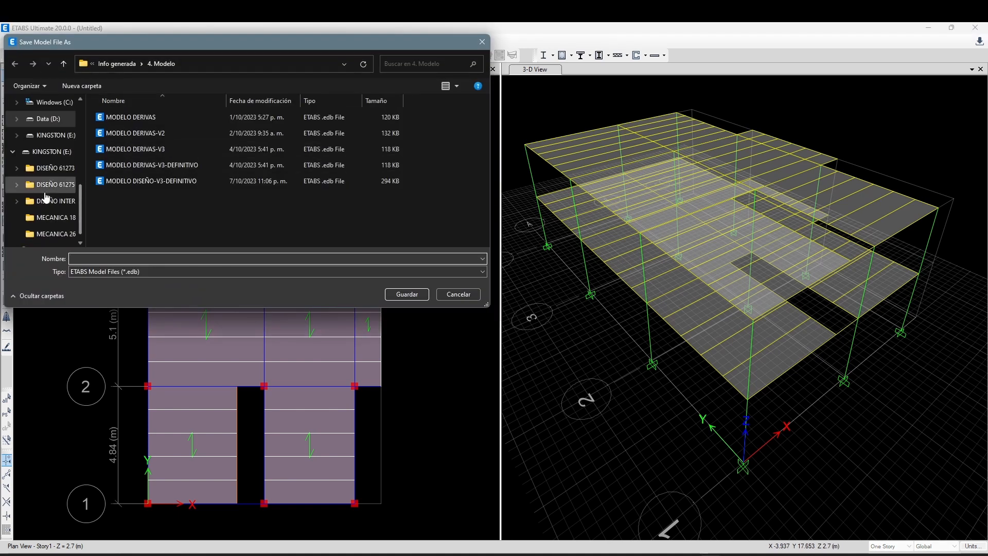
scroll(46, 192, up, 2)
click(48, 218)
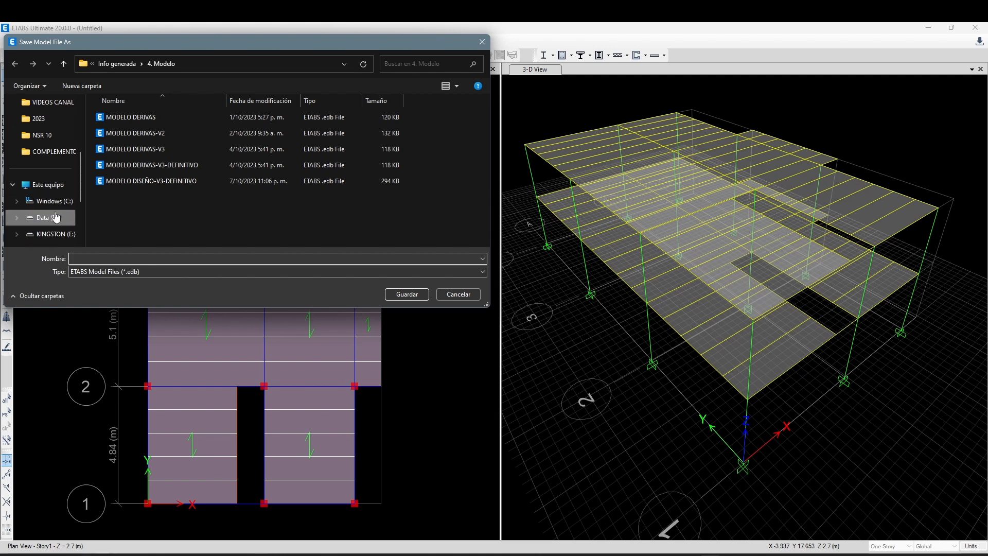
scroll(162, 185, down, 5)
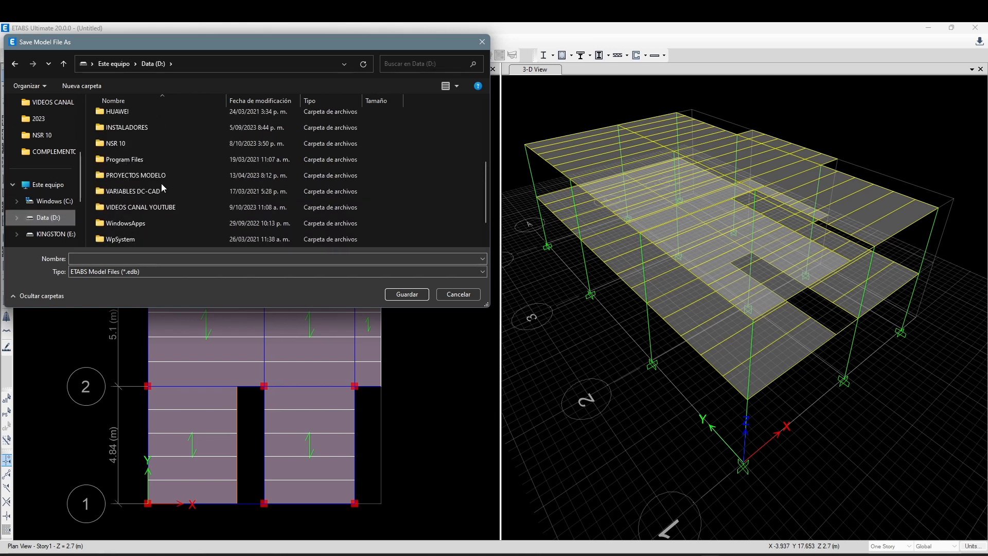
double_click(166, 177)
click(141, 261)
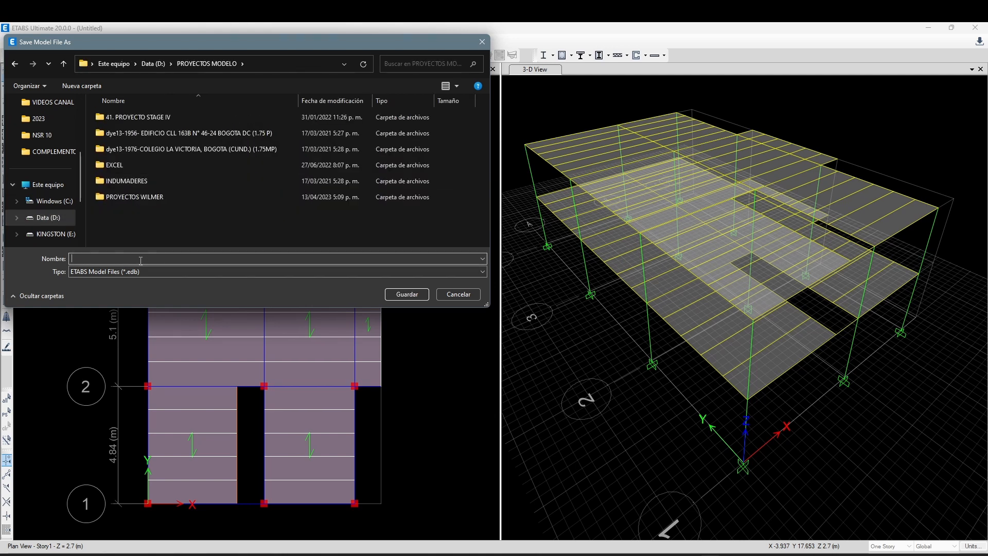
text(EJEMP)
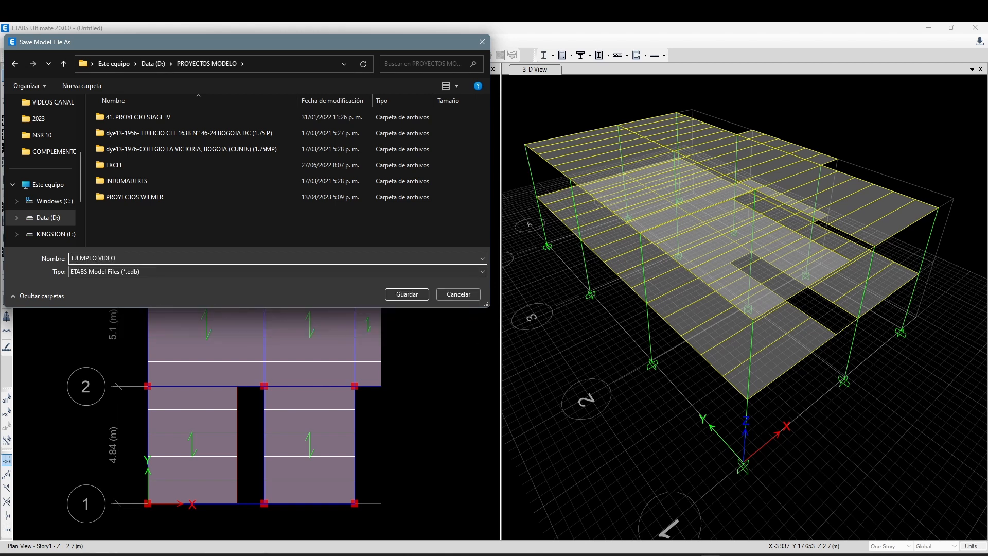
text(LO VIDEO)
click(412, 292)
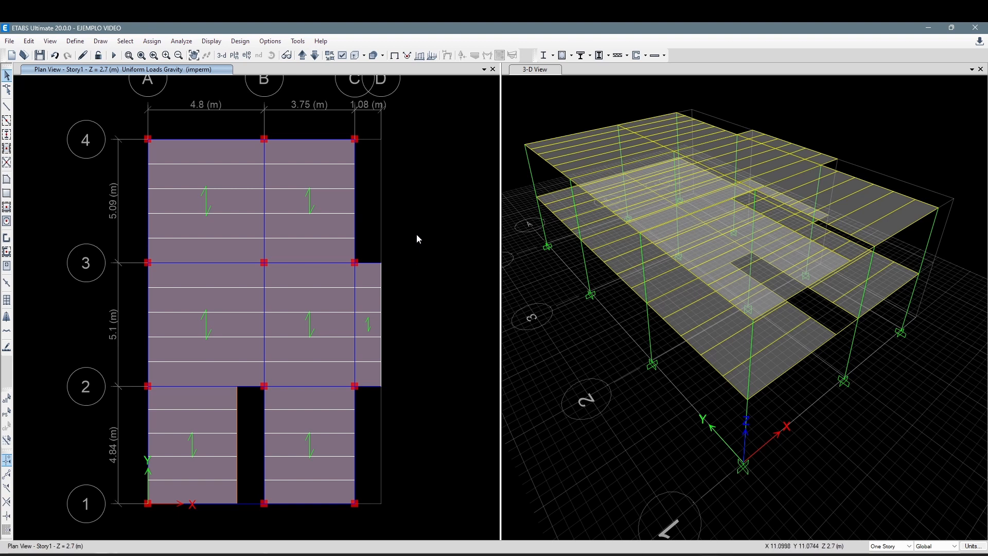
- Switch to PowerPoint and highlight the Impermeabilizante line of the dead load list in yellow
middle_drag(417, 235, 411, 236)
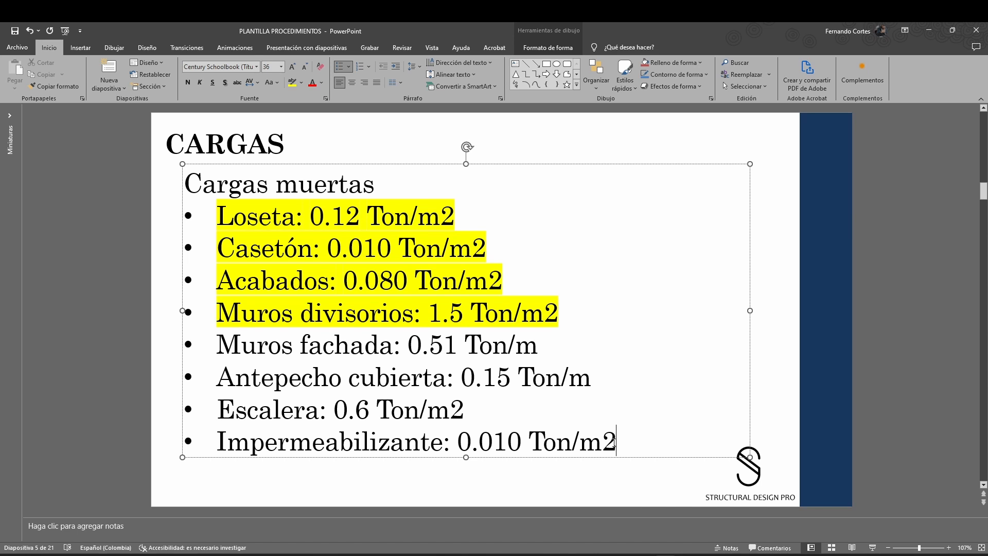
triple_click(615, 441)
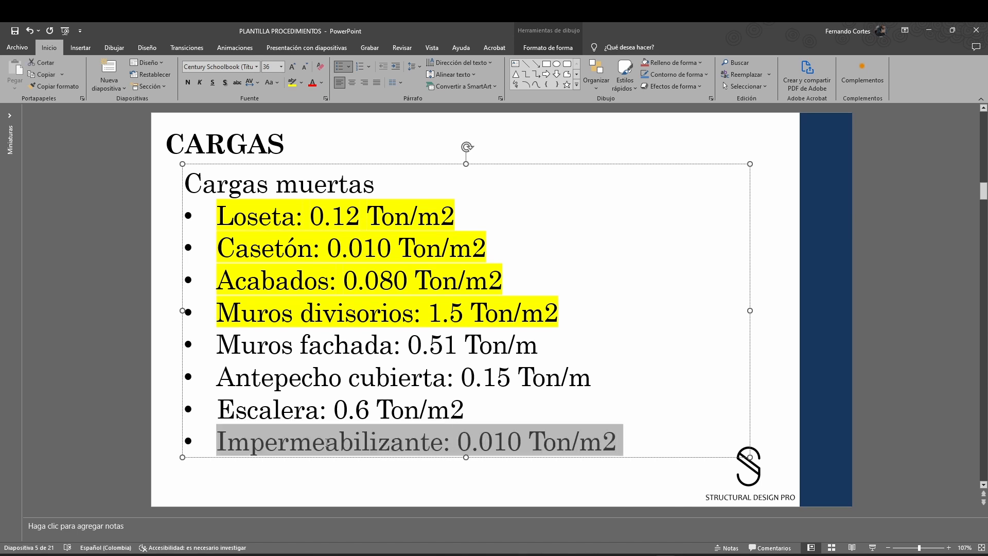
click(291, 85)
click(780, 249)
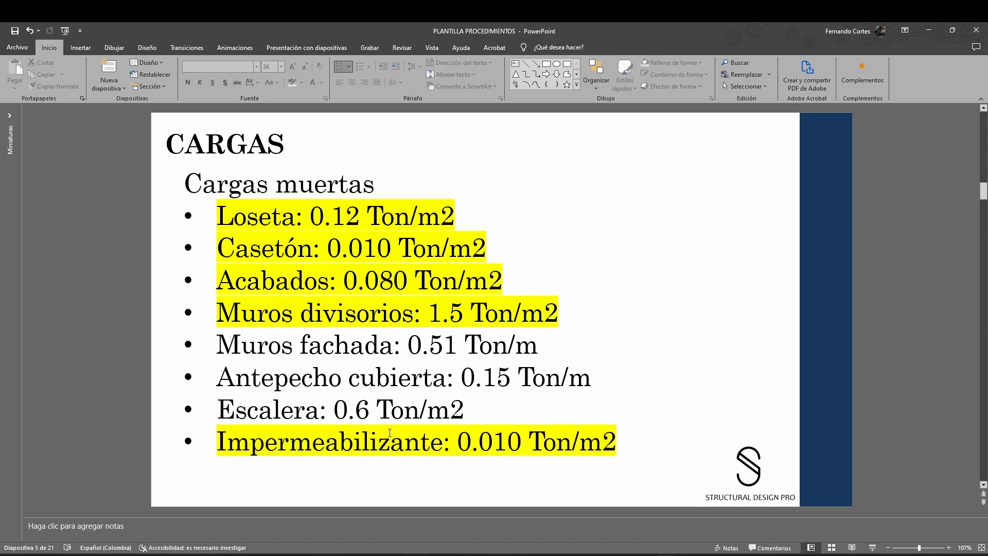
- Review the Escalera load's value and units in the dead load list
drag(481, 408, 222, 410)
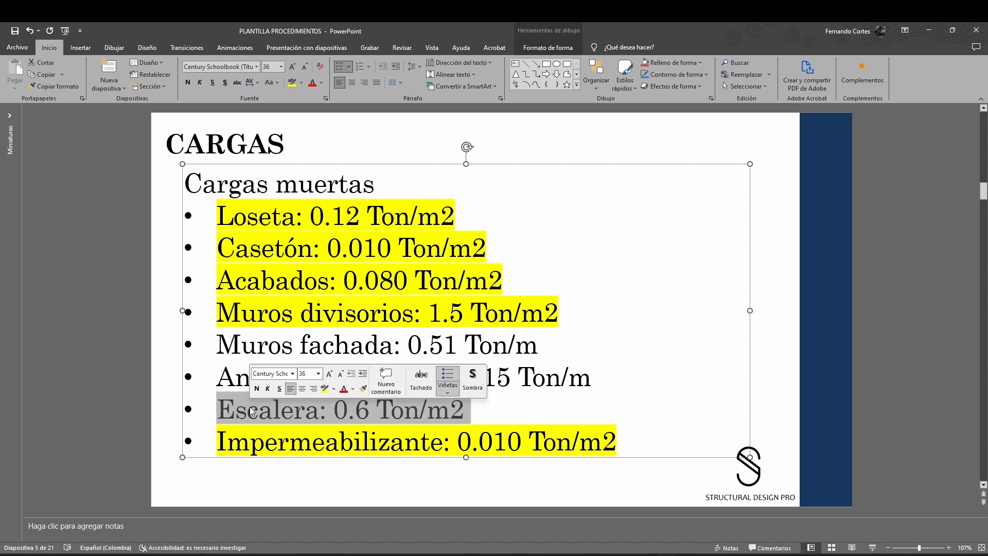
click(792, 389)
click(464, 410)
drag(465, 410, 333, 410)
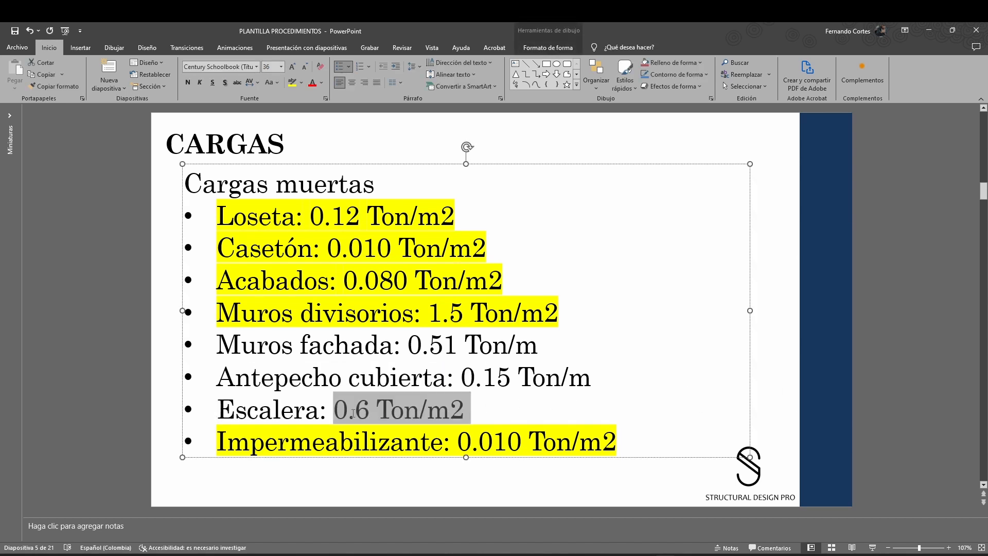
click(787, 366)
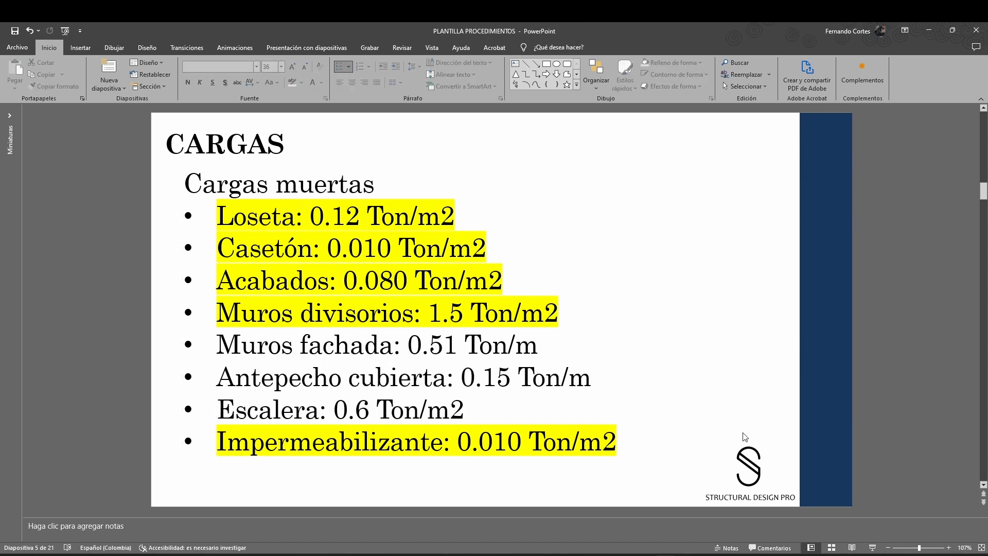
- Switch to ETABS and examine the stair opening beside grid B, between grids 1 and 2, in the Story1 plan
mouse_move(716, 555)
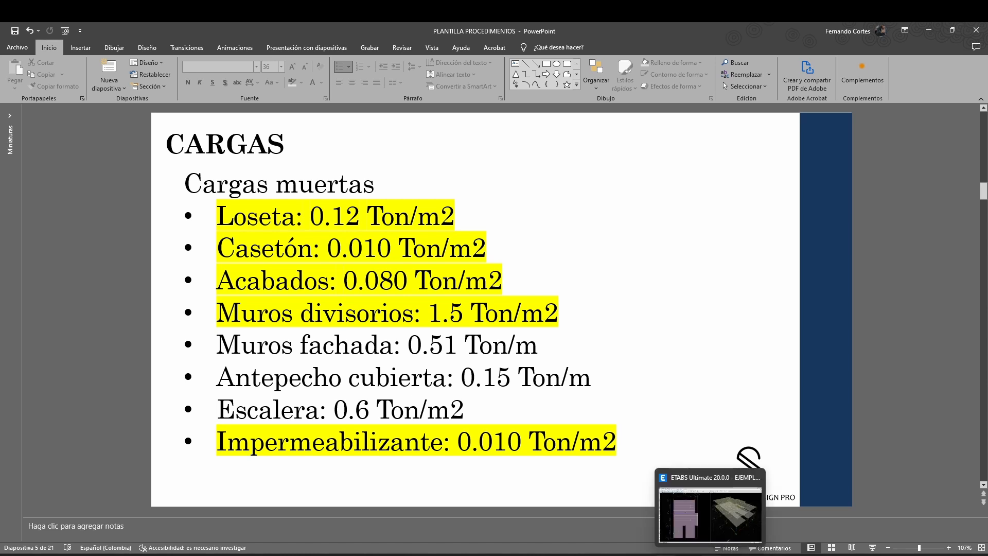
click(710, 515)
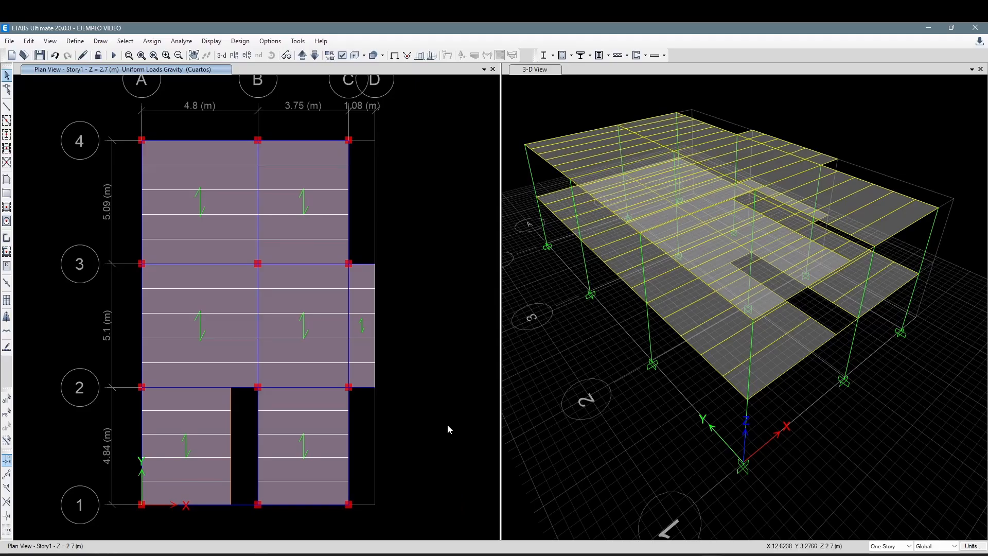
middle_drag(445, 427, 476, 420)
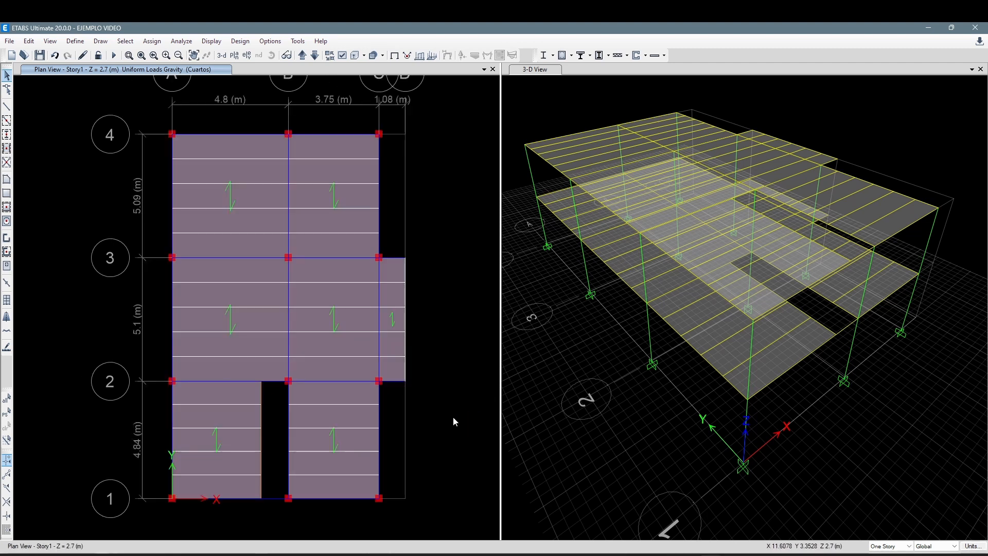
middle_drag(449, 416, 458, 416)
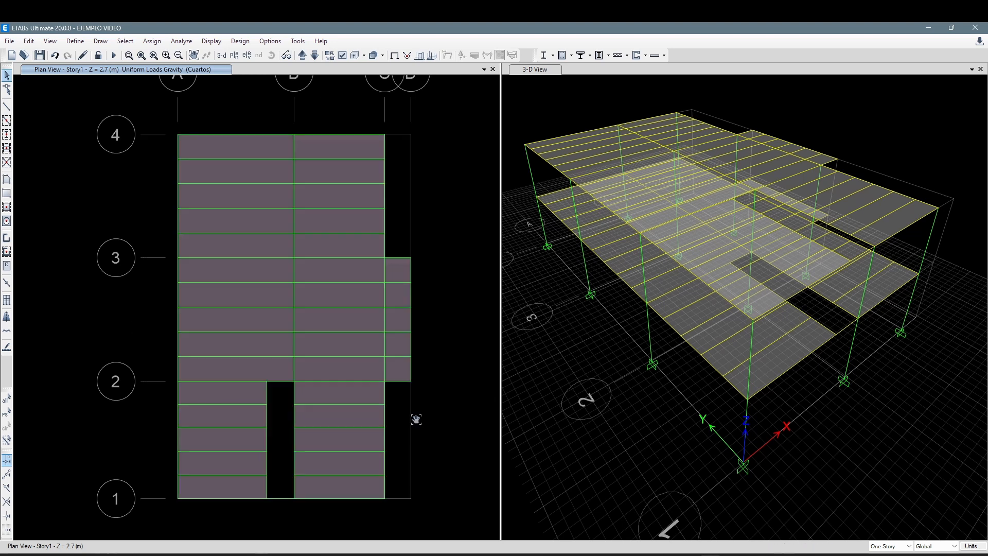
scroll(287, 434, up, 3)
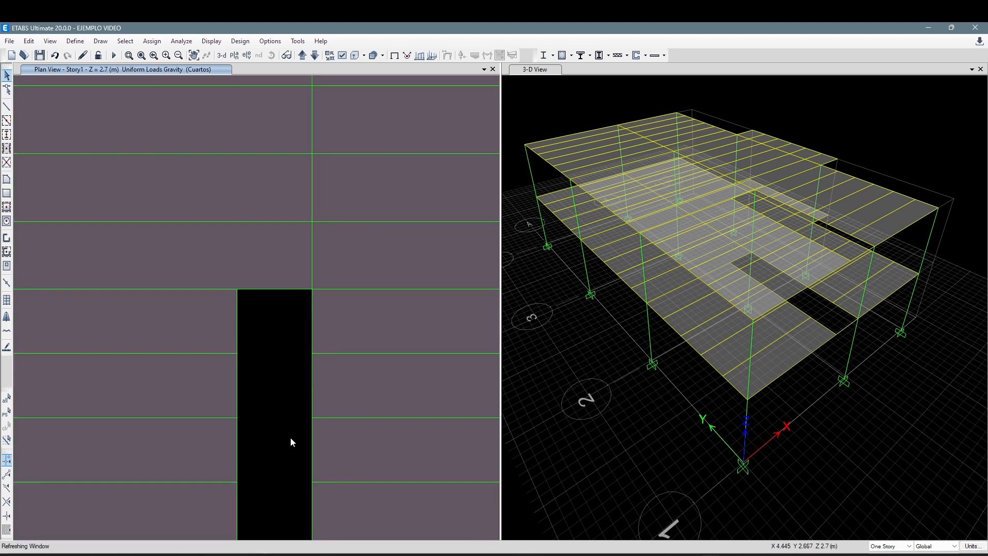
middle_drag(290, 439, 292, 362)
scroll(286, 339, down, 3)
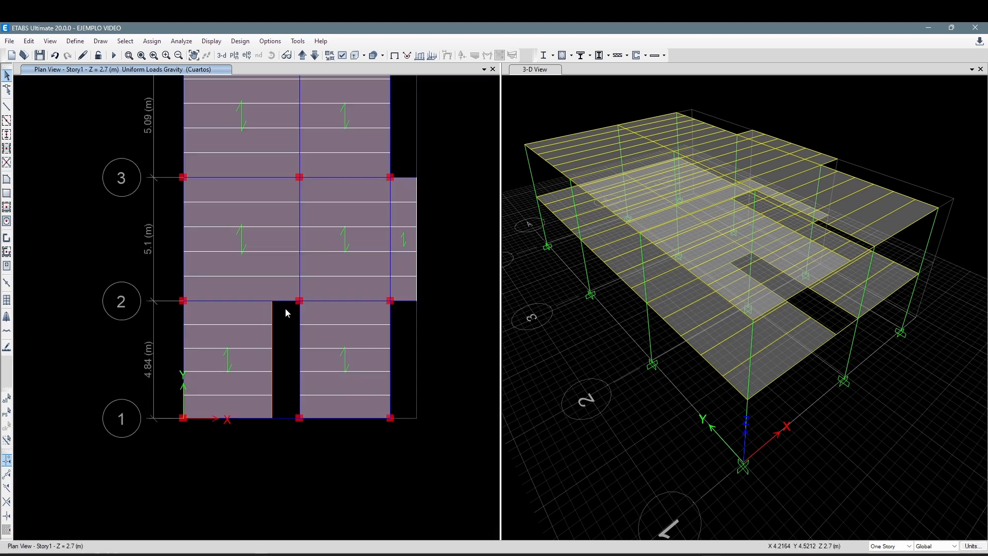
scroll(297, 304, up, 3)
scroll(278, 309, down, 3)
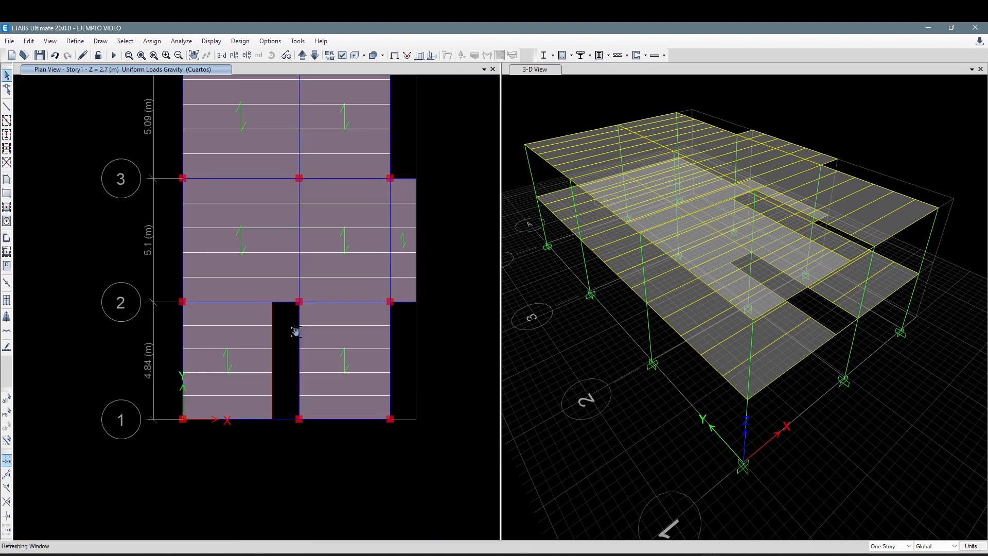
scroll(281, 309, up, 3)
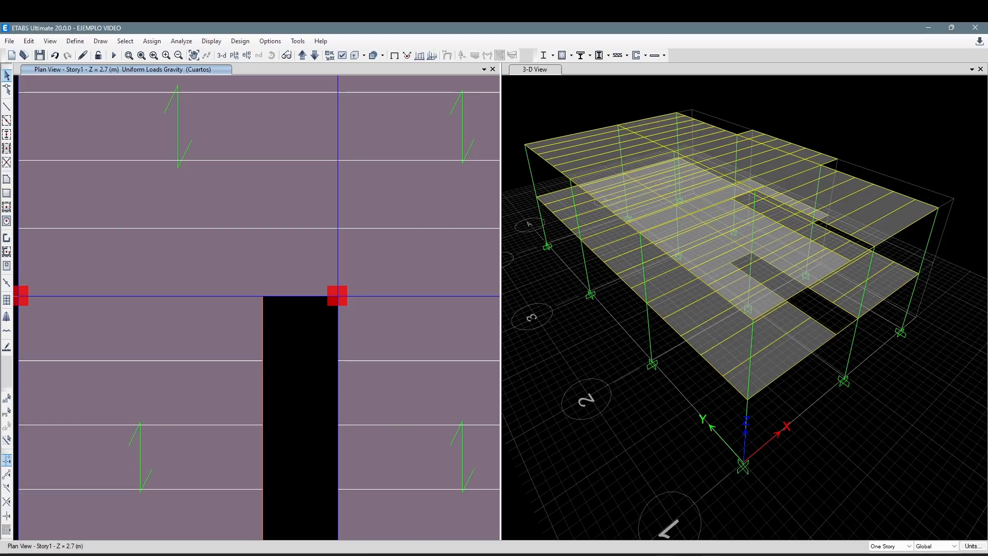
- Switch to AutoCAD's EJERCICIOS EJEMPLO drawing and examine the stair bay beside beam VGT-5 (20X40) in the N+2.70m structural plan
mouse_move(684, 554)
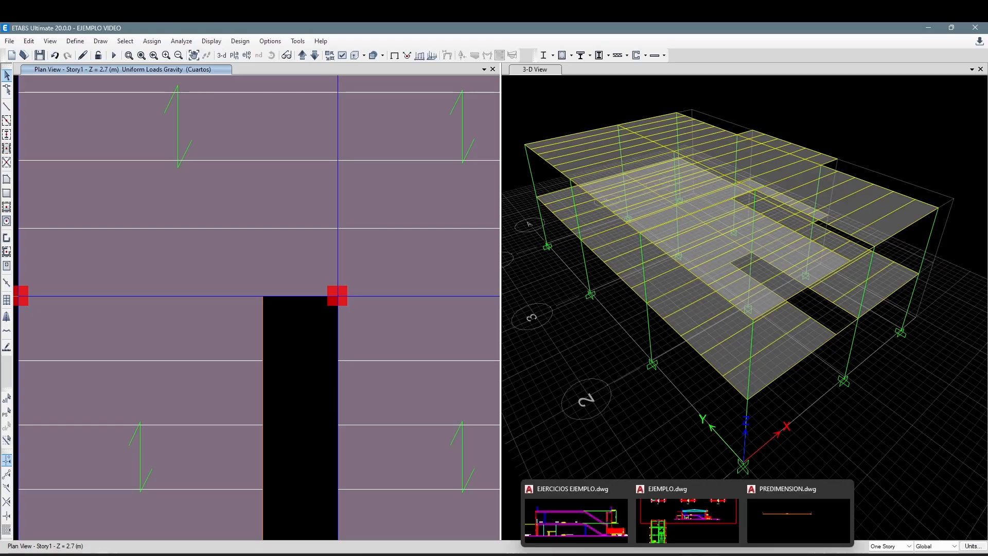
click(574, 517)
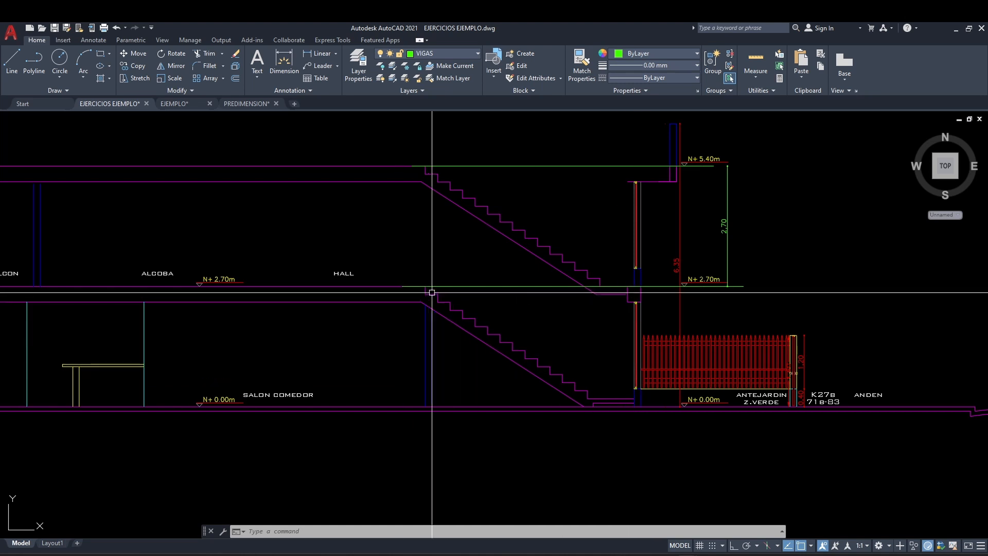
scroll(412, 301, down, 5)
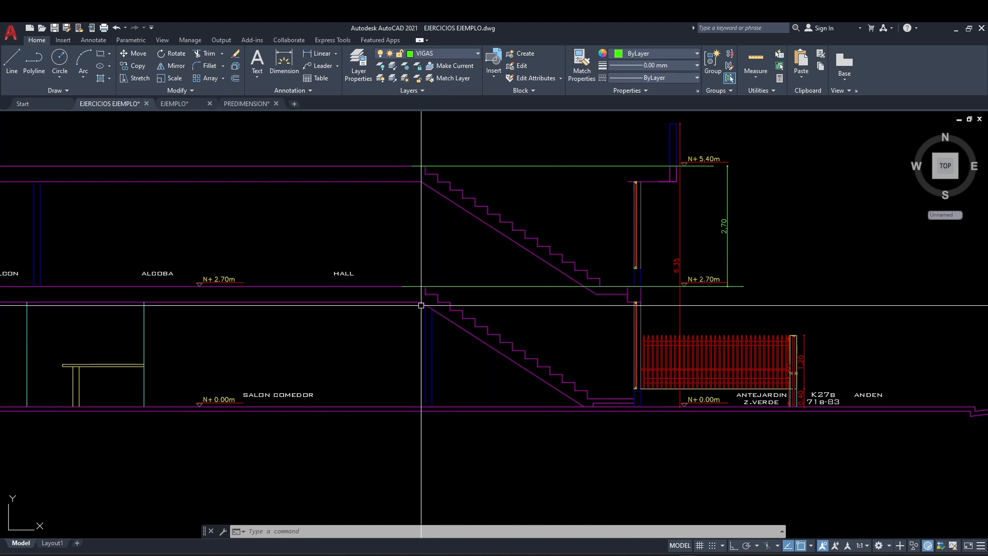
middle_drag(452, 258, 210, 315)
scroll(434, 425, up, 6)
scroll(505, 314, up, 4)
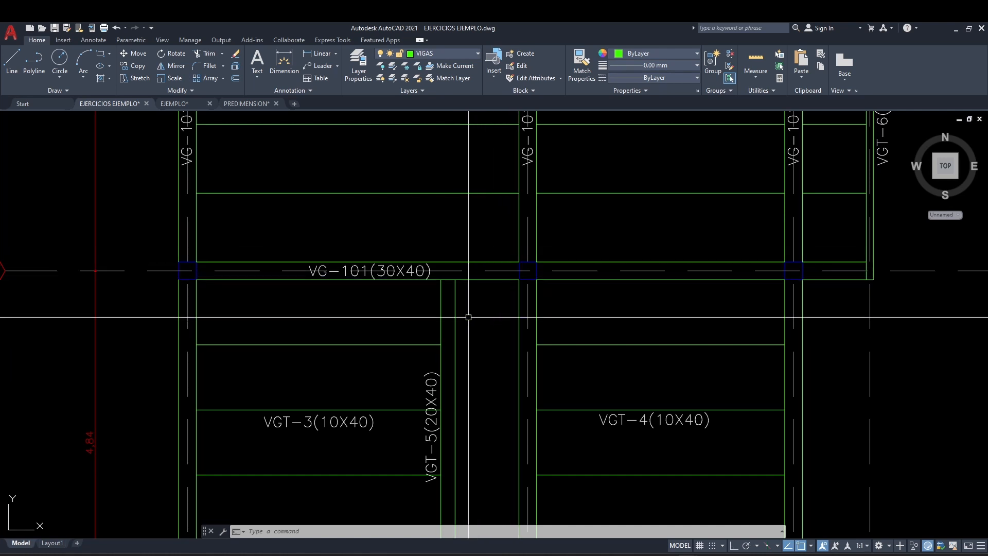
middle_drag(487, 356, 473, 284)
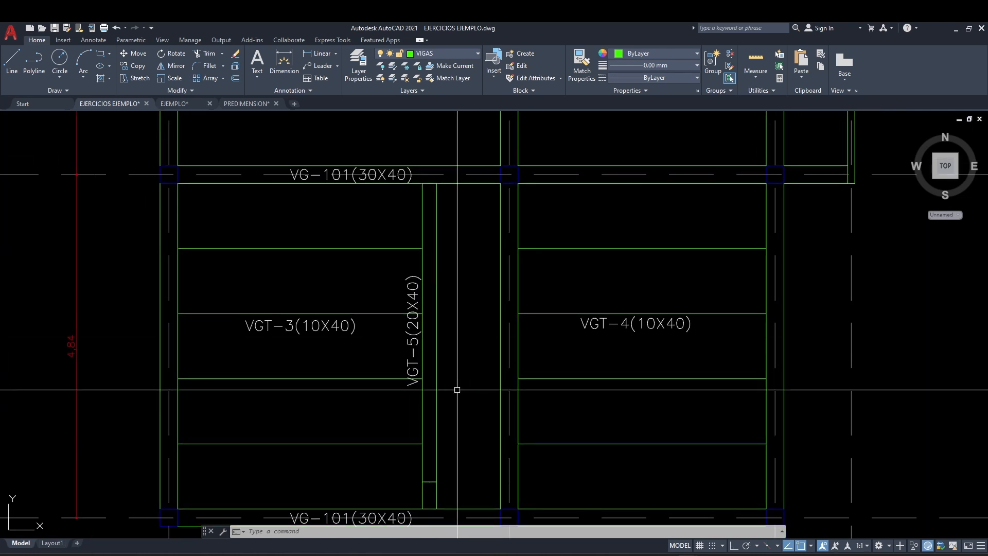
middle_drag(462, 340, 463, 353)
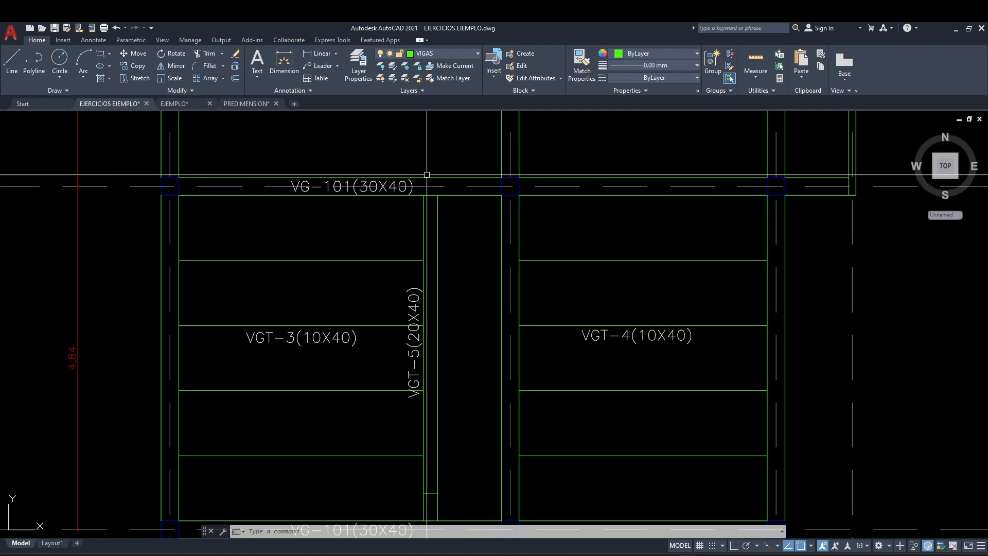
- Examine both stair flights and their landings in the building's section drawing
mouse_move(505, 429)
middle_down()
mouse_move(505, 302)
mouse_move(485, 347)
middle_up()
scroll(484, 323, down, 2)
scroll(486, 345, down, 4)
middle_drag(297, 307, 451, 346)
mouse_move(119, 221)
middle_down()
mouse_move(380, 273)
mouse_move(357, 278)
mouse_move(405, 310)
mouse_move(446, 292)
middle_up()
scroll(381, 273, up, 2)
scroll(405, 309, up, 2)
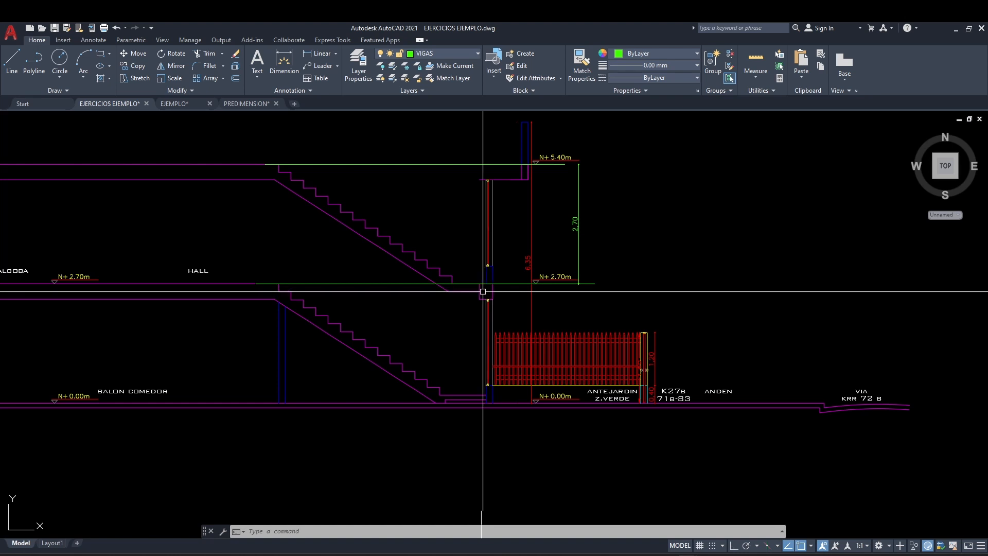
- Examine the stair bay beside beam VGT-5 (20X30), between grids 1 and 2, in the N+5.40m structural plan
scroll(278, 168, down, 5)
mouse_move(353, 248)
middle_down()
mouse_move(253, 283)
mouse_move(565, 289)
middle_up()
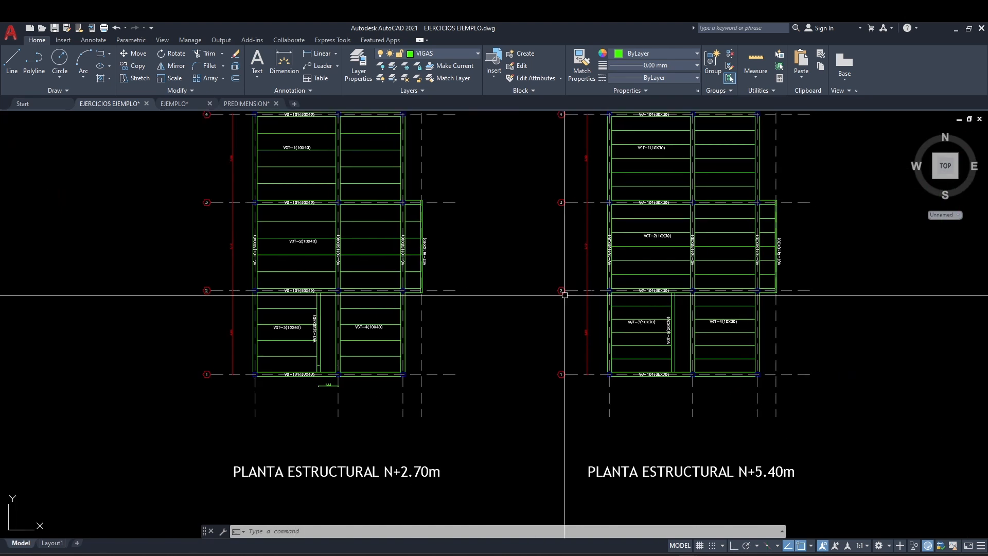
scroll(603, 331, up, 4)
scroll(603, 390, up, 2)
middle_drag(569, 239, 570, 302)
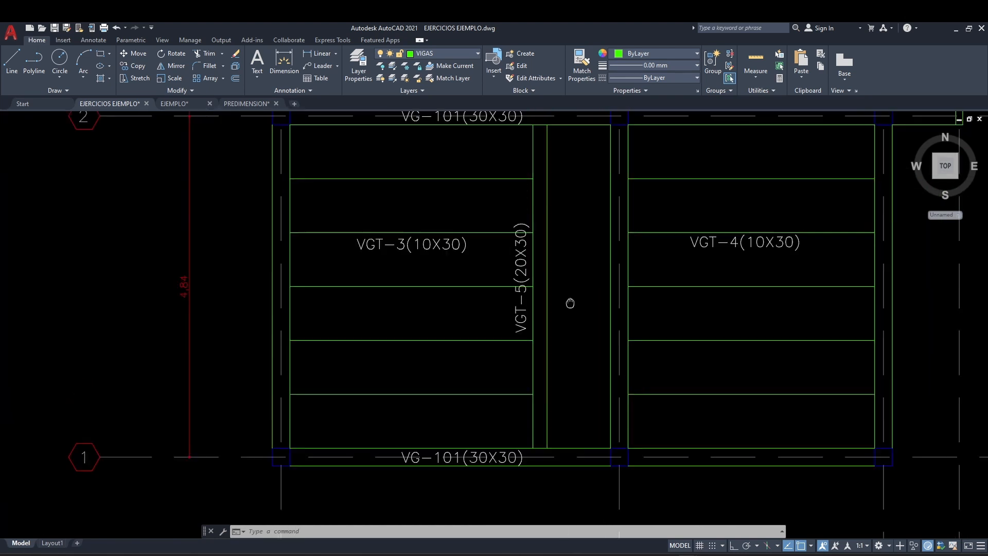
middle_drag(569, 110, 570, 159)
middle_drag(592, 269, 555, 239)
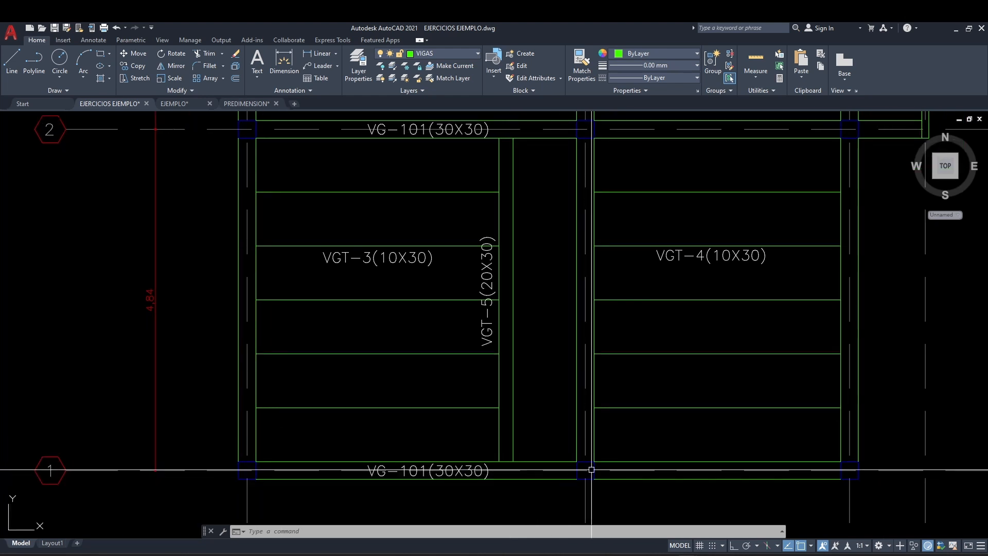
middle_drag(536, 151, 537, 216)
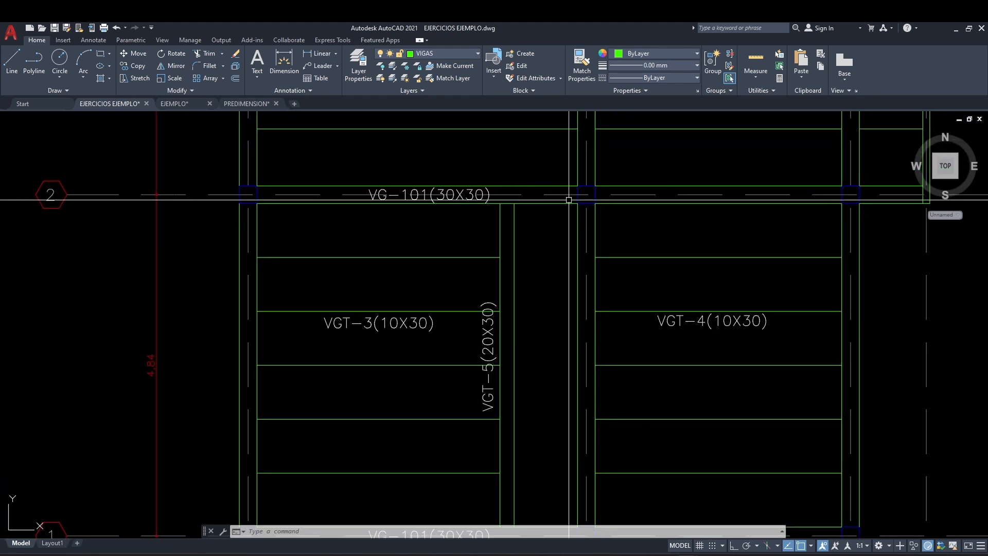
- Compare the stair bay with the one between grids 1 and 2 in the N+2.70m structural plan
scroll(558, 266, down, 2)
scroll(559, 267, down, 3)
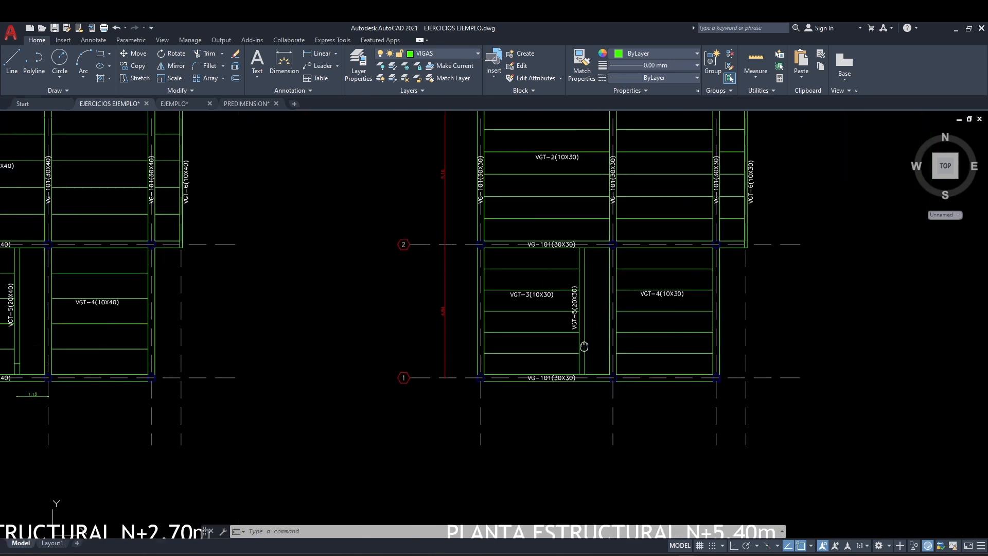
middle_drag(216, 426, 514, 430)
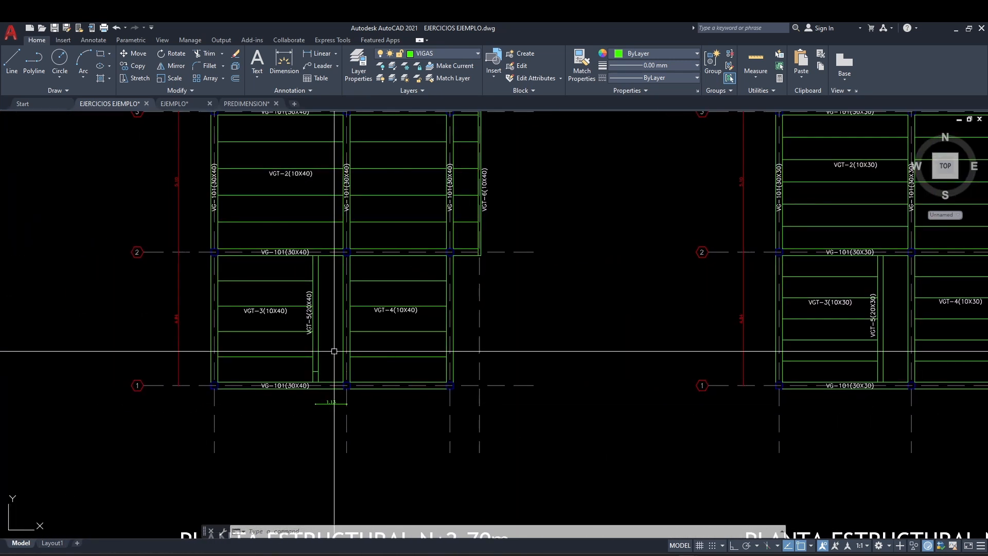
scroll(333, 347, up, 2)
middle_drag(333, 347, 393, 348)
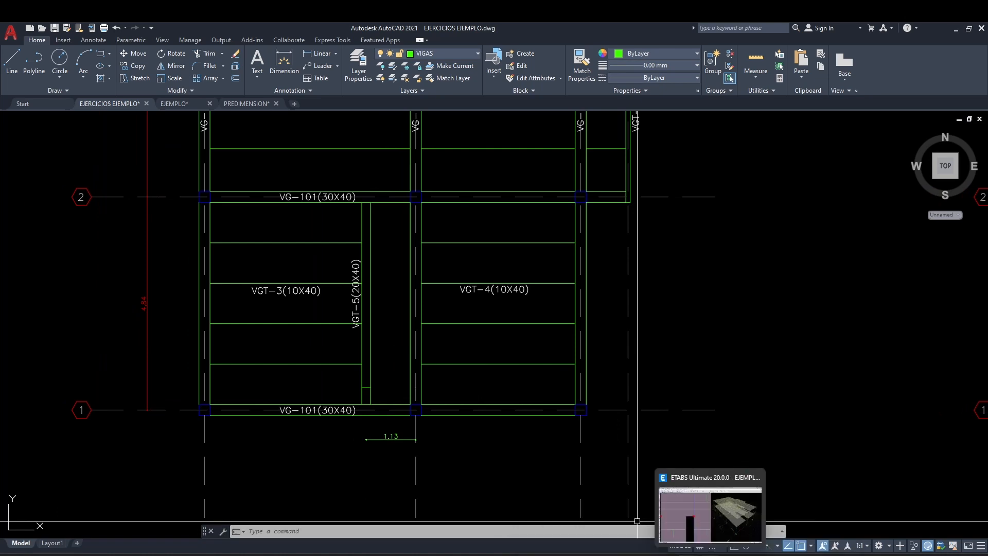
- Switch to ETABS and draw a rectangular floor with the loseta property over the whole stair opening between grids 1 and 2 on Story1
click(711, 555)
scroll(346, 418, down, 3)
scroll(309, 340, up, 4)
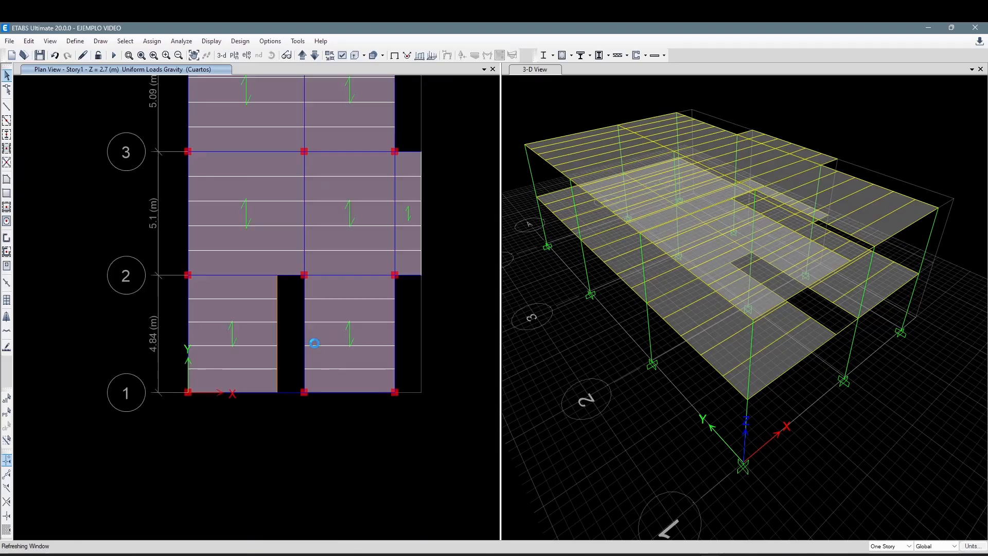
scroll(282, 306, up, 3)
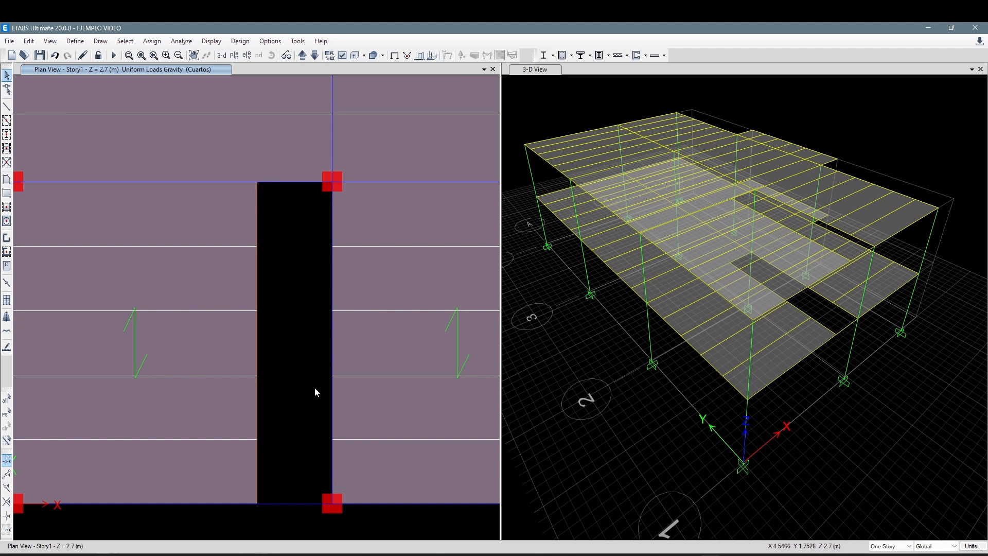
scroll(315, 389, down, 3)
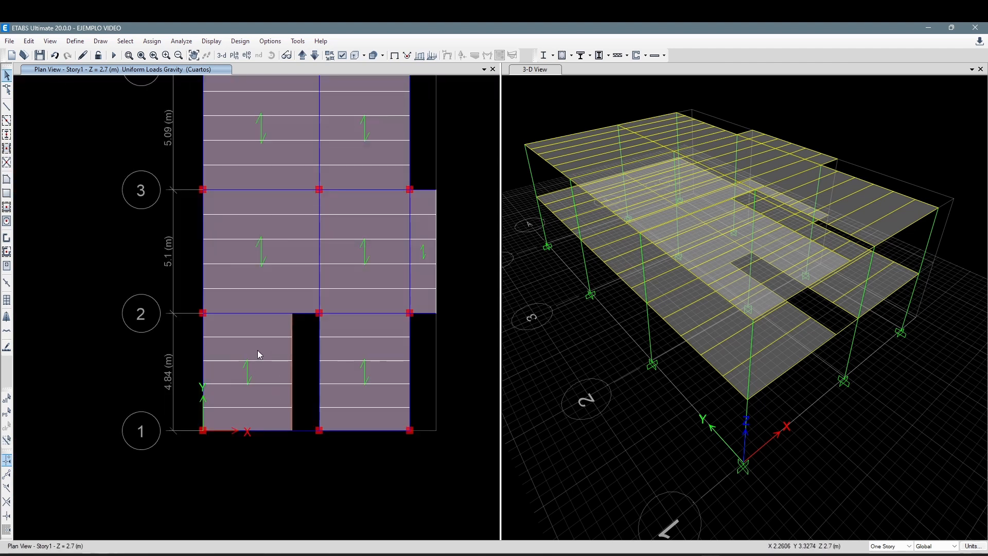
middle_drag(301, 375, 313, 374)
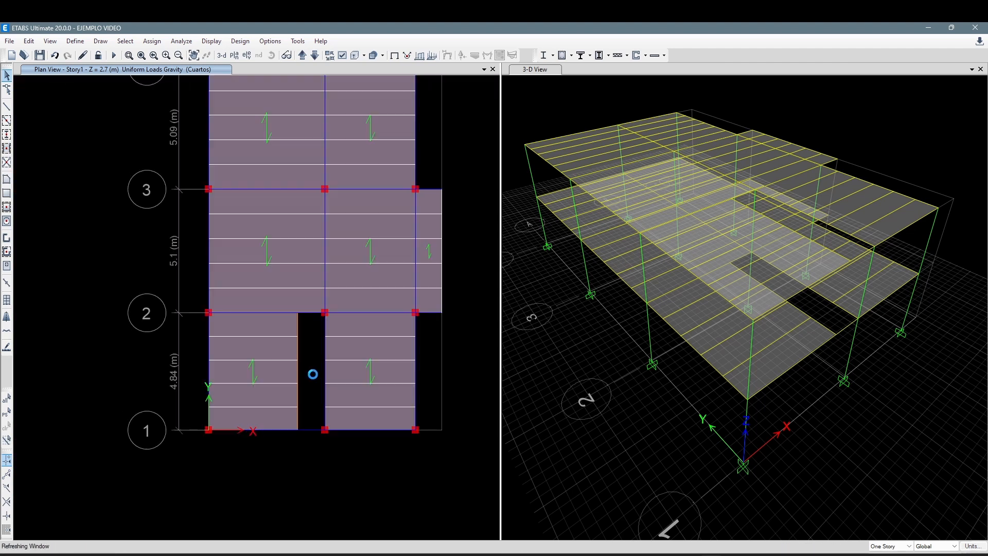
scroll(313, 375, up, 3)
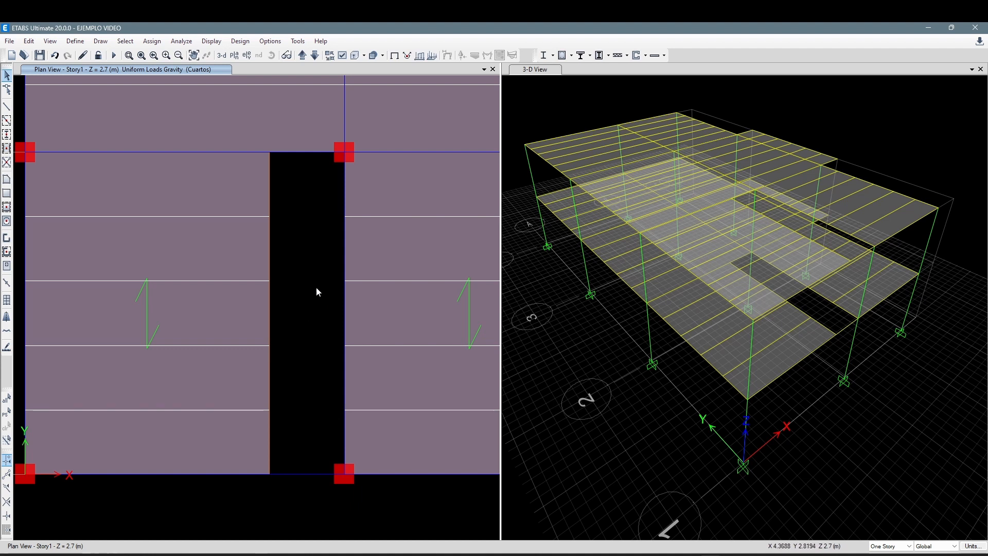
middle_drag(318, 286, 302, 286)
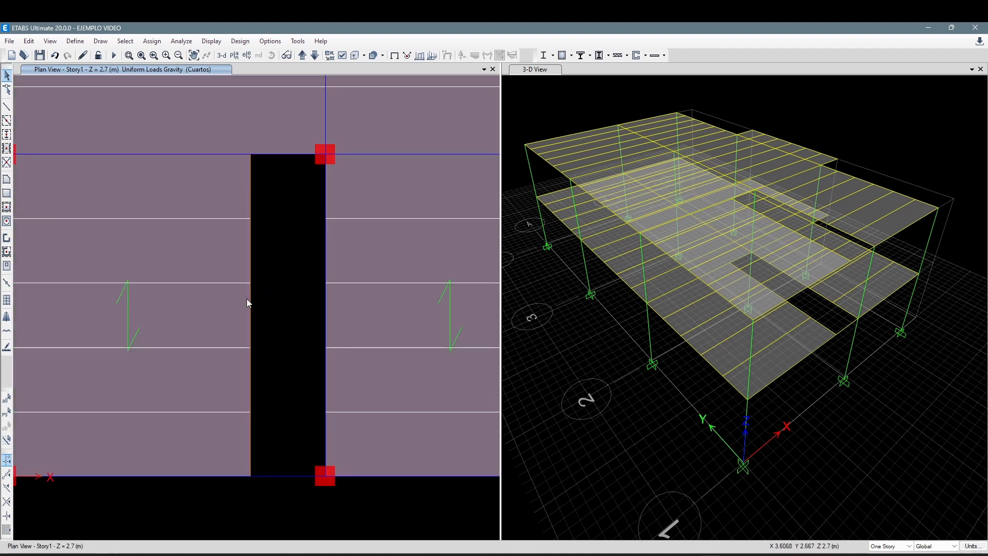
click(7, 193)
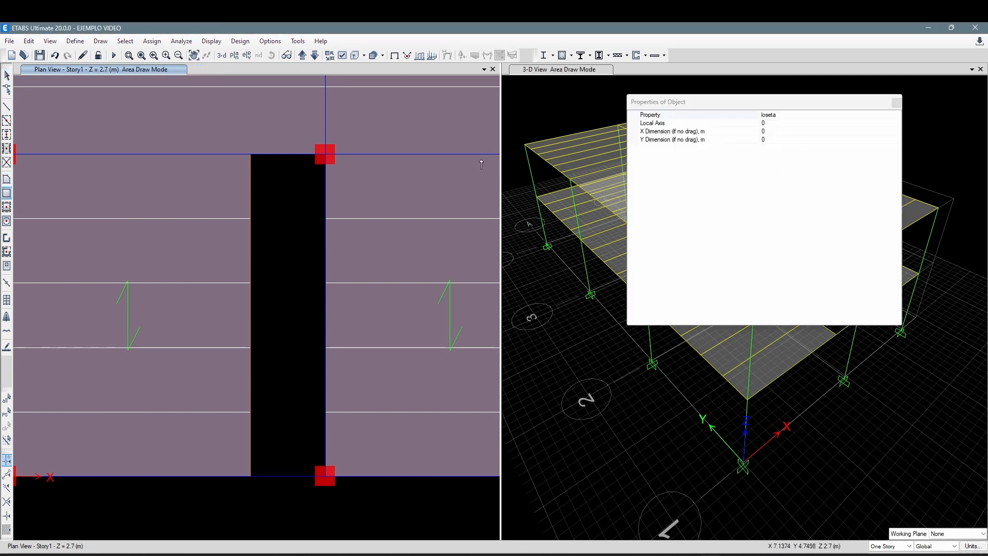
drag(787, 108, 795, 105)
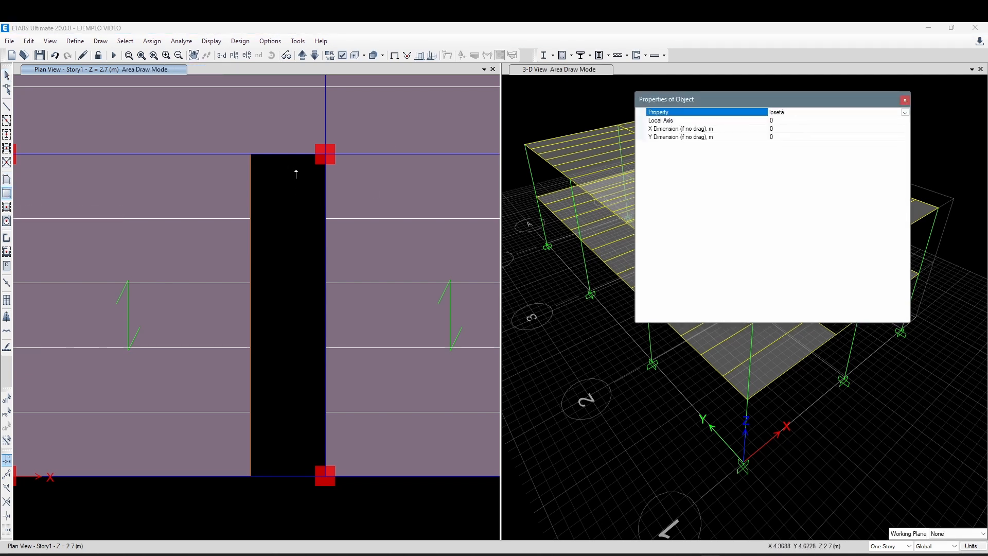
drag(251, 154, 327, 477)
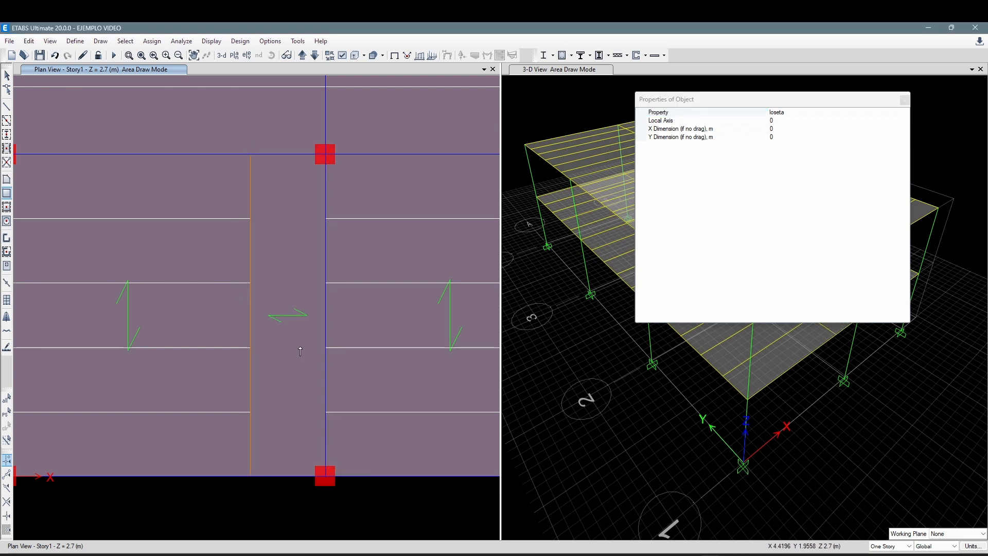
key(Escape)
- Rotate the new stair floor's local axes 90 degrees from the default orientation and clear the local axes display
click(299, 346)
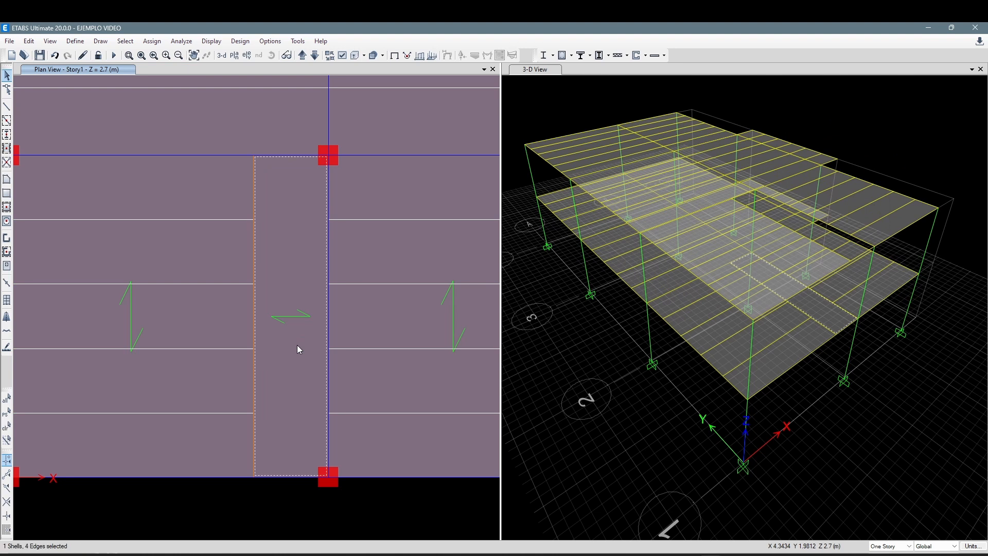
click(150, 42)
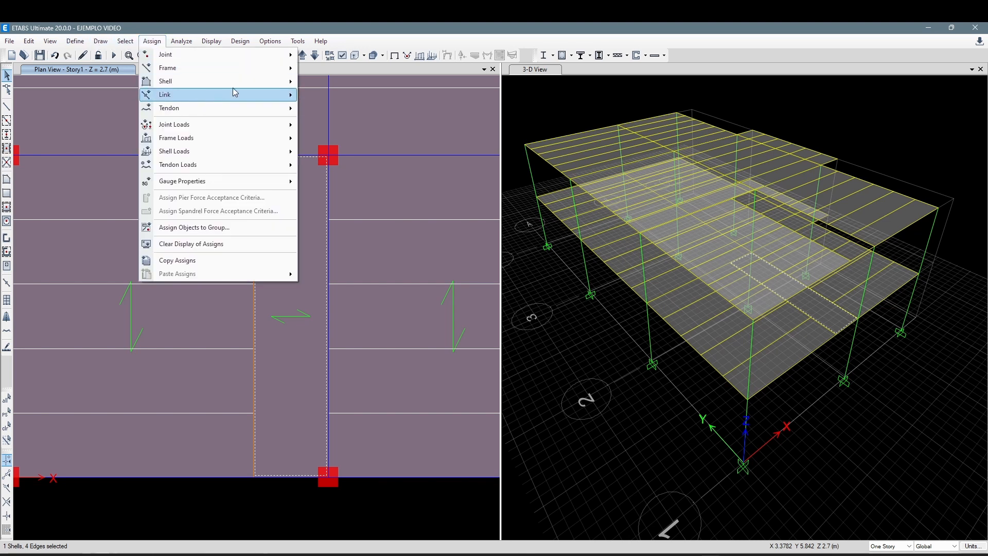
mouse_move(251, 81)
click(355, 241)
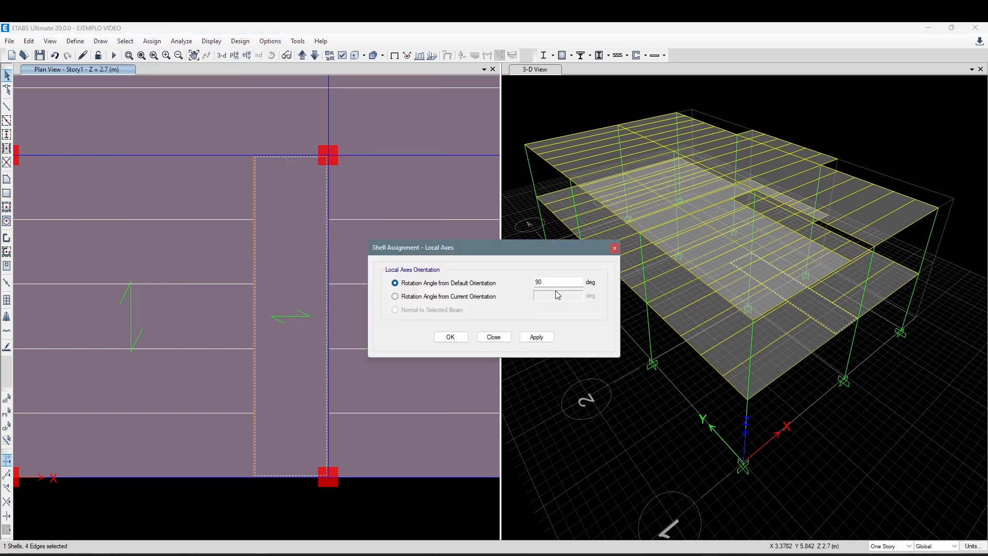
click(538, 337)
click(494, 337)
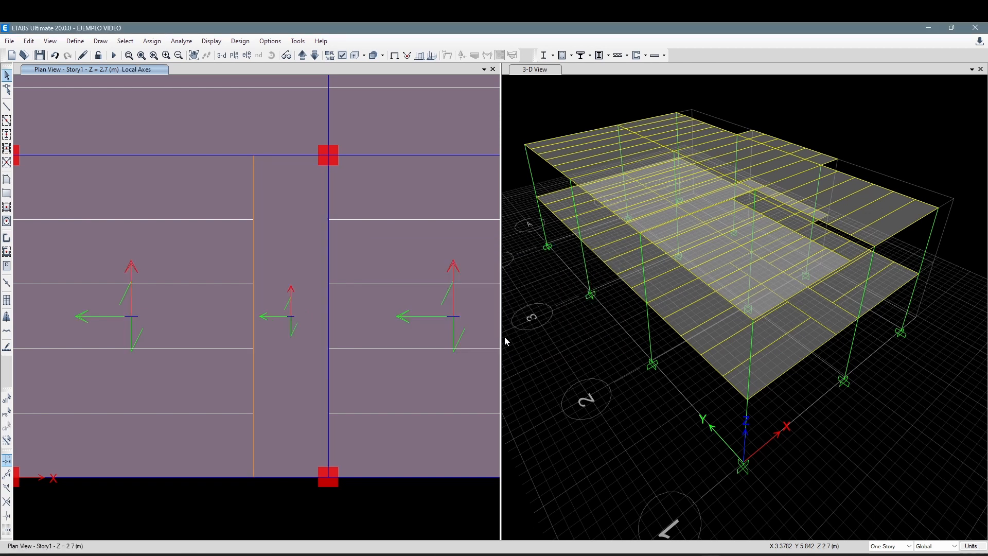
click(395, 55)
middle_drag(323, 310, 280, 323)
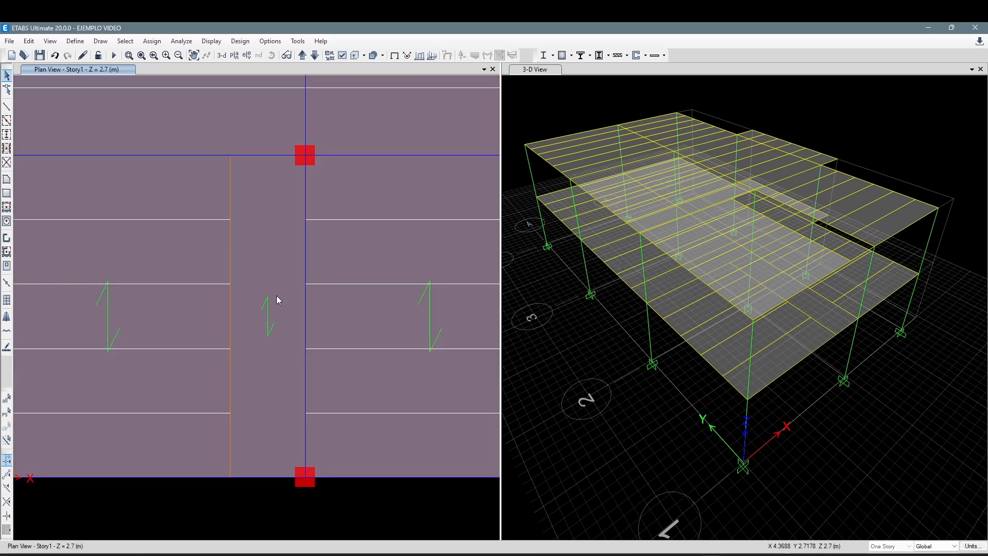
- Select the new floor panel covering the stair opening in the Story1 plan
click(276, 324)
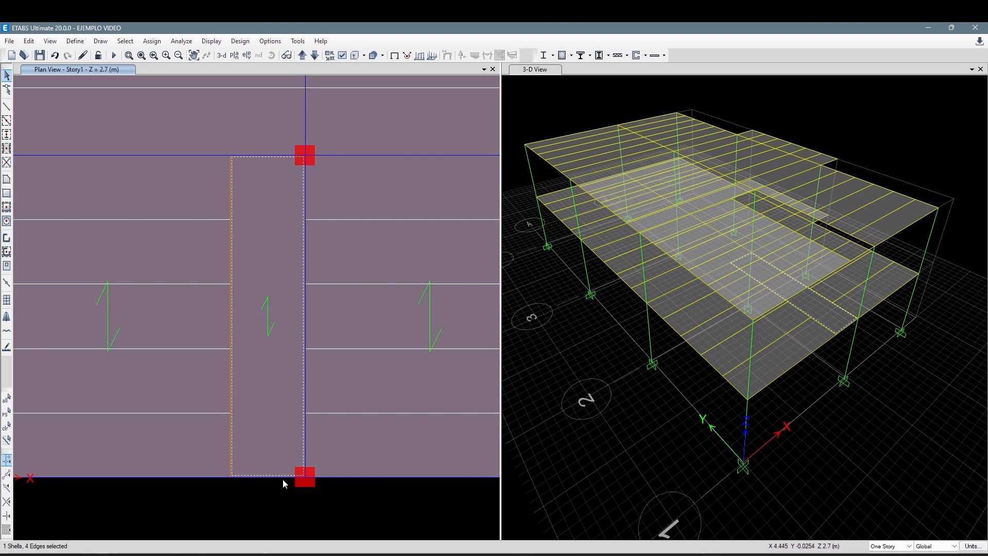
click(276, 343)
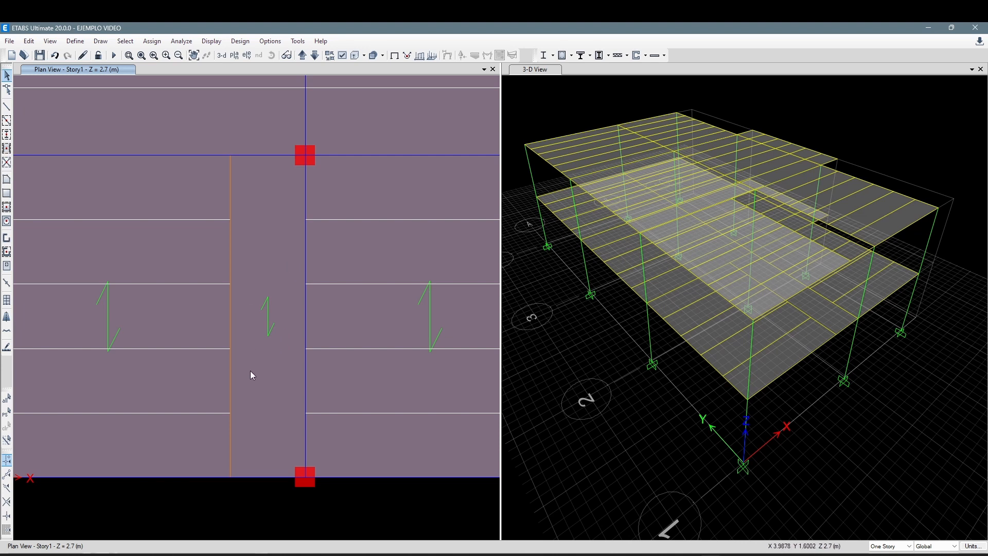
click(267, 357)
click(271, 354)
click(280, 332)
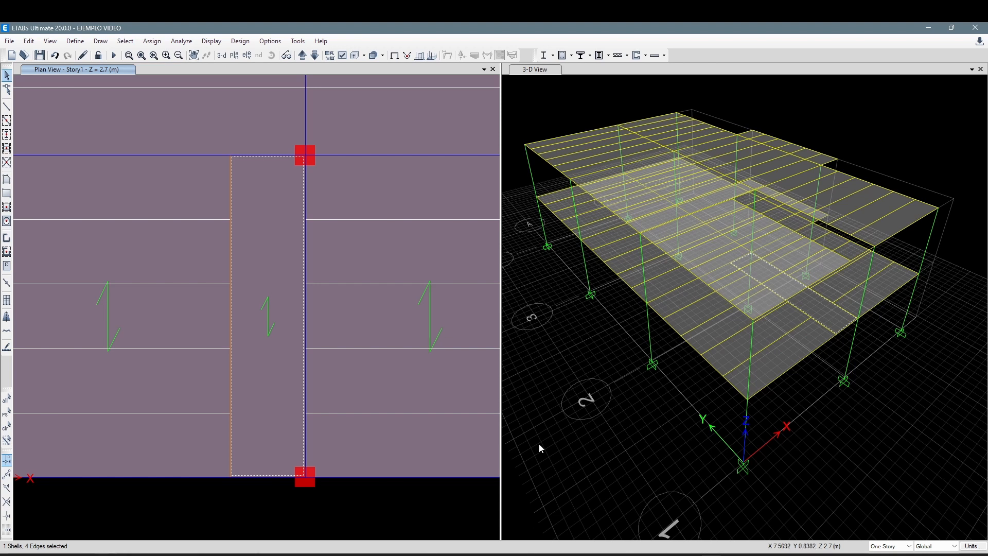
- Switch to PowerPoint, review the stair values in the dead and live load lists, and return to ETABS
click(663, 553)
drag(474, 412, 335, 412)
click(773, 401)
scroll(775, 401, down, 1)
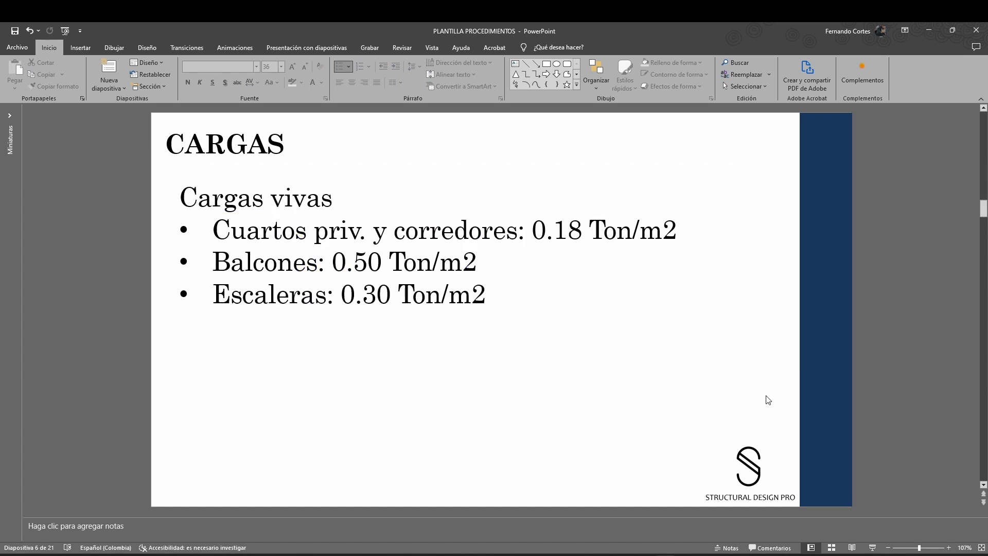
drag(500, 300, 334, 301)
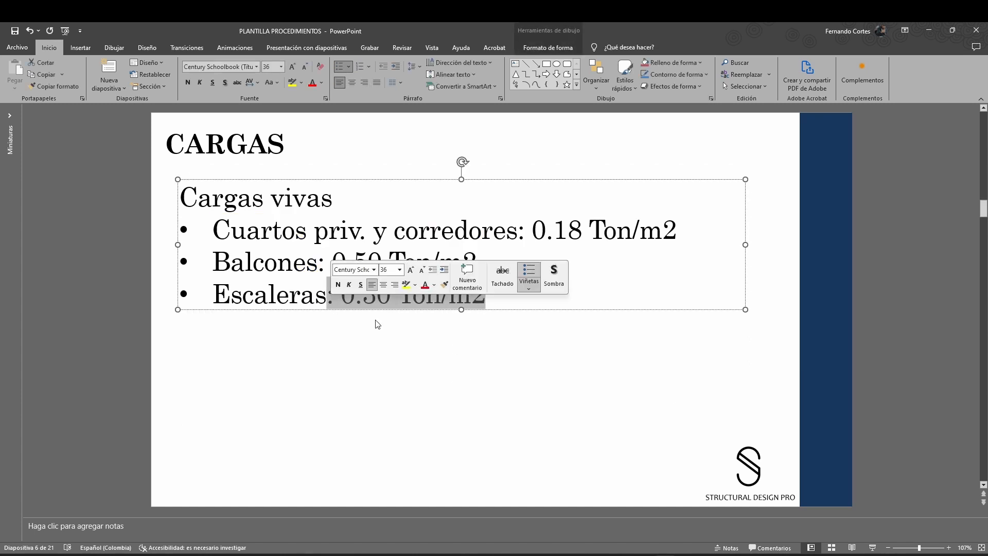
click(505, 377)
scroll(505, 378, up, 1)
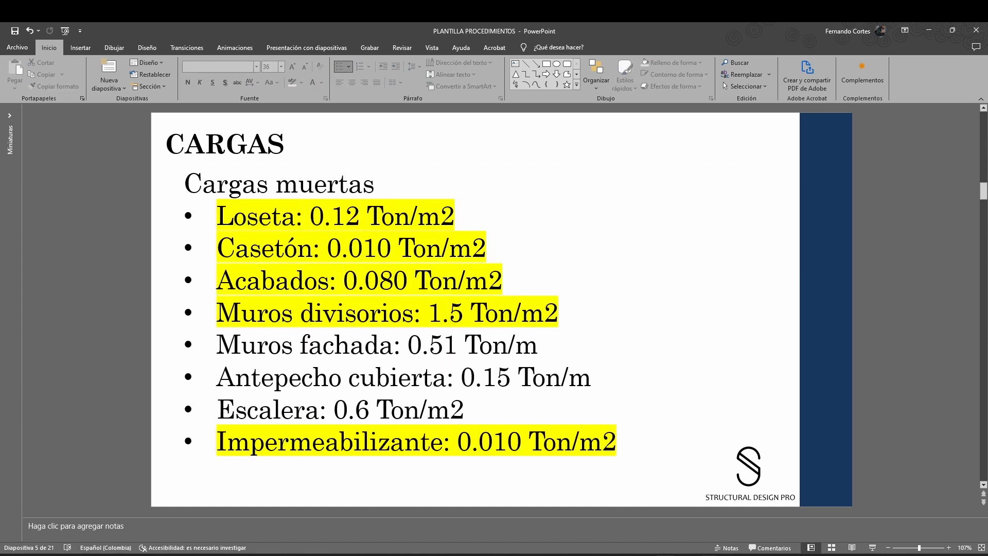
click(710, 502)
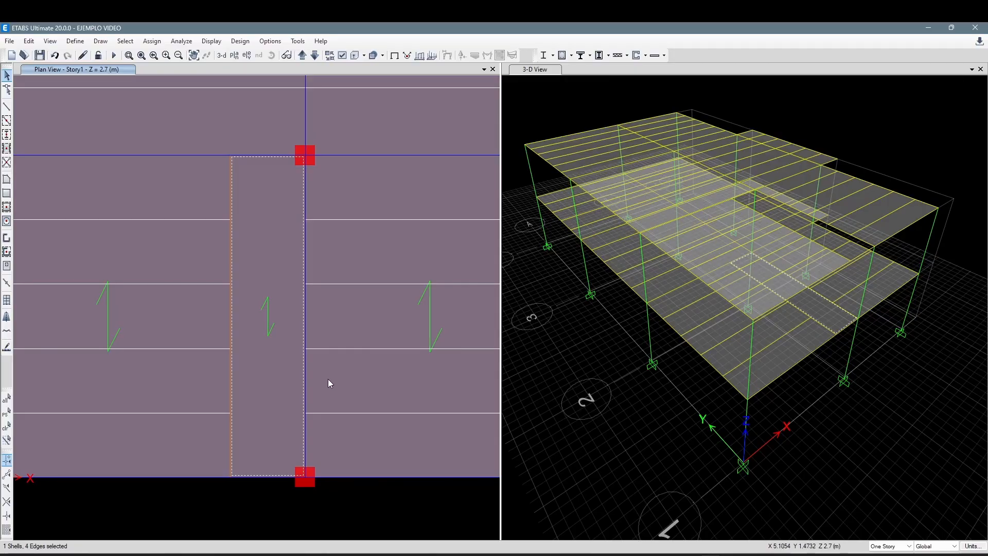
click(283, 384)
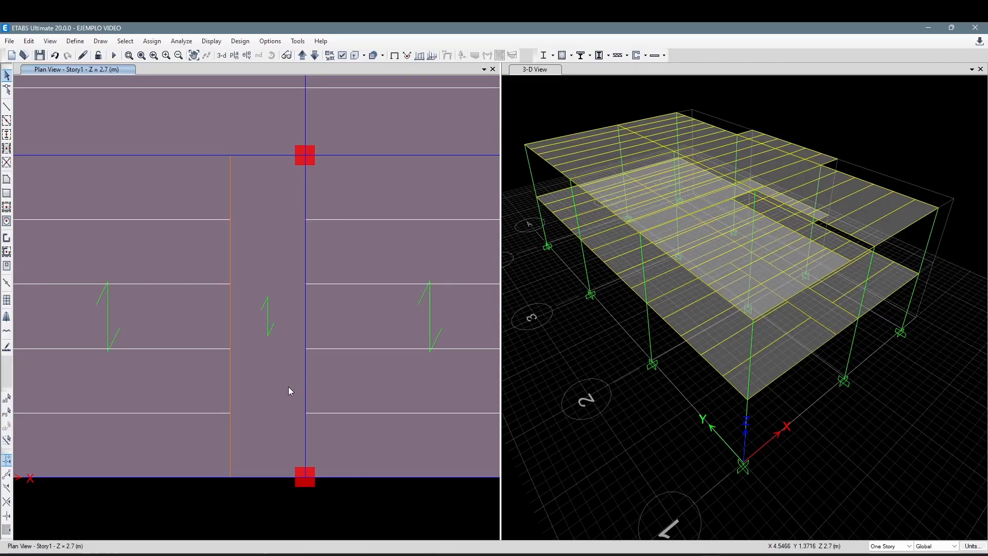
middle_drag(267, 278, 261, 283)
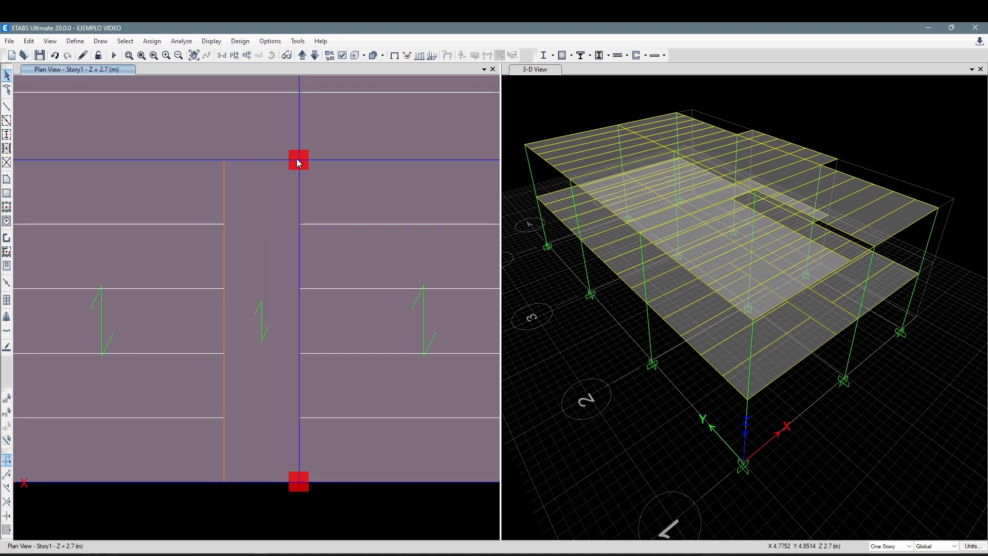
scroll(287, 403, down, 3)
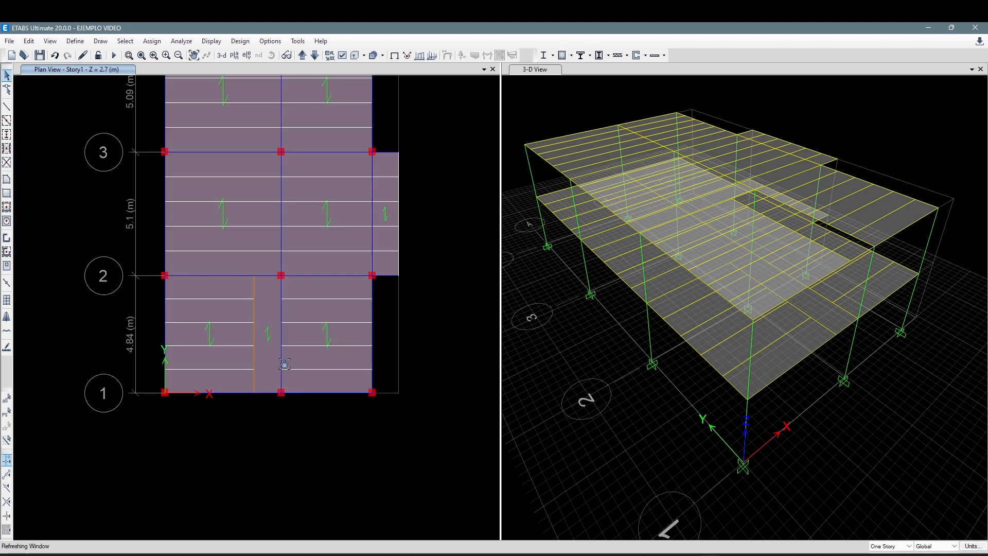
scroll(276, 351, up, 3)
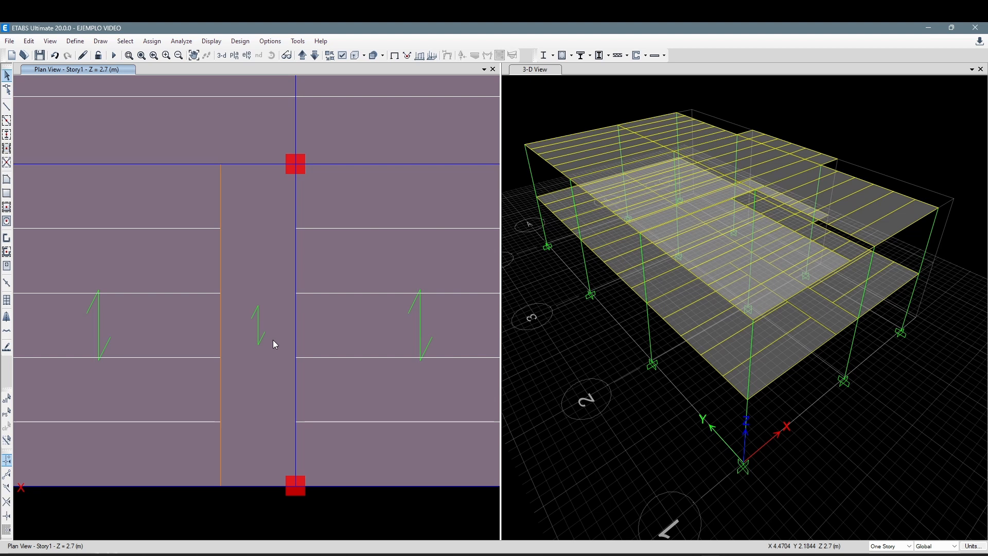
scroll(273, 340, down, 3)
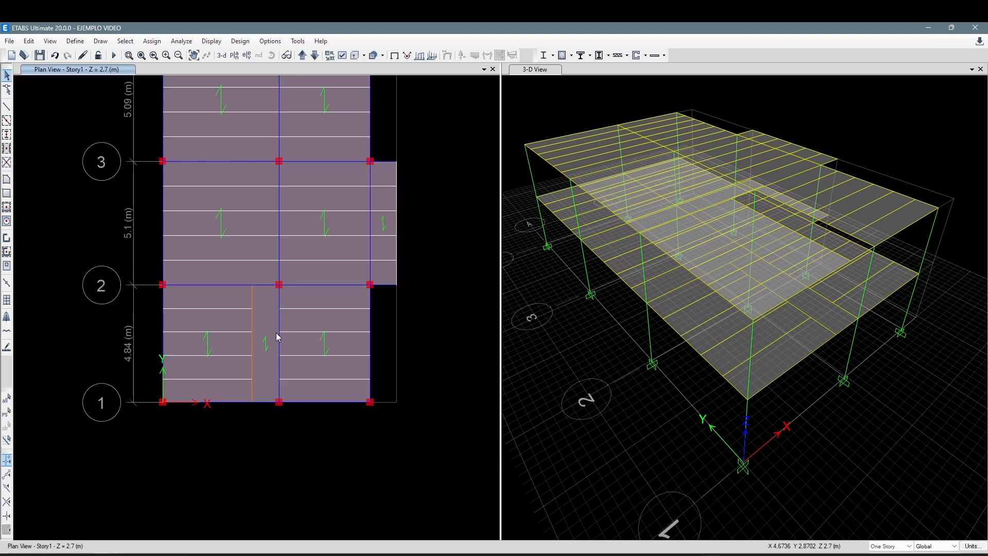
scroll(277, 337, up, 3)
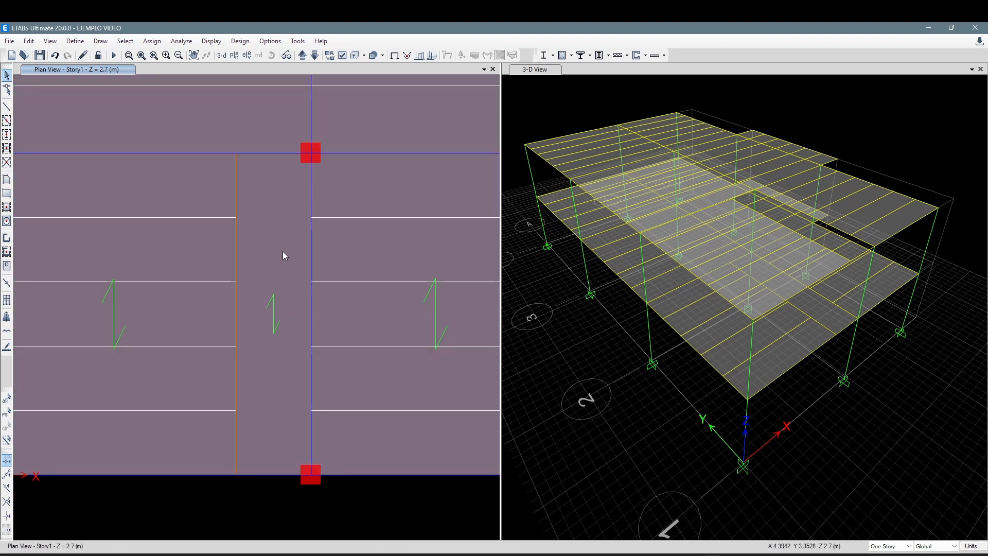
- Draw a rectangular floor with the loseta property over the whole stair opening on Story2
click(302, 55)
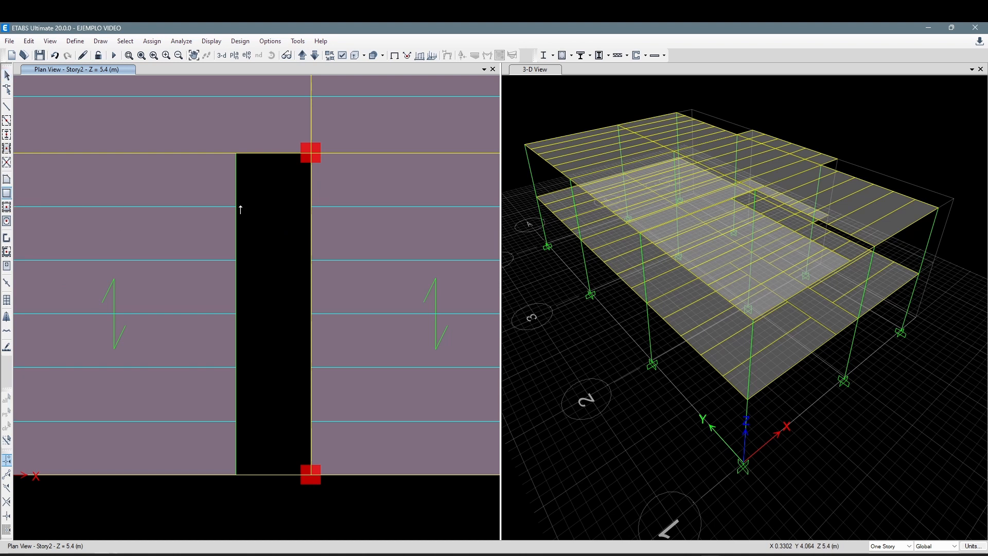
drag(237, 153, 312, 476)
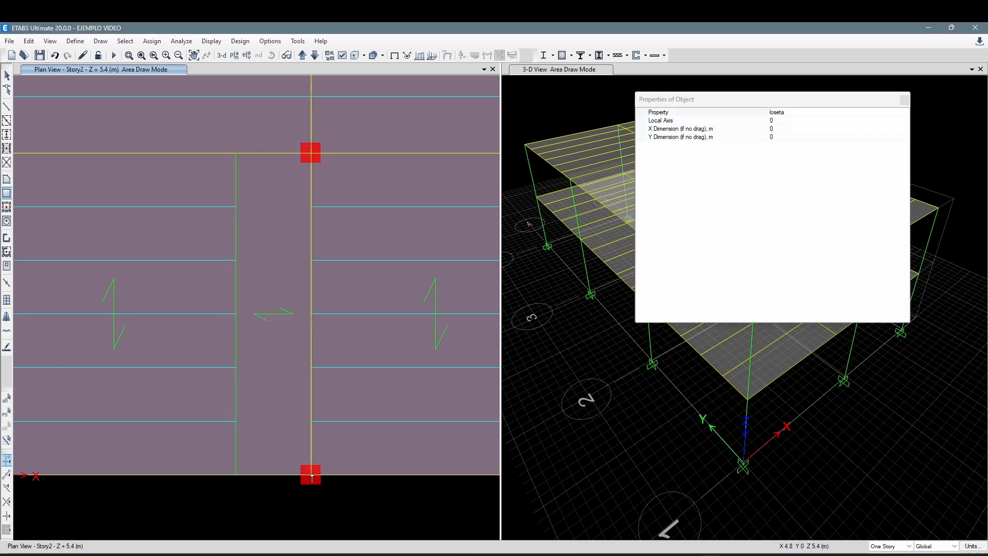
key(Escape)
- Rotate the Story2 stair panel's local axes 90 degrees and clear the local axes display
click(280, 338)
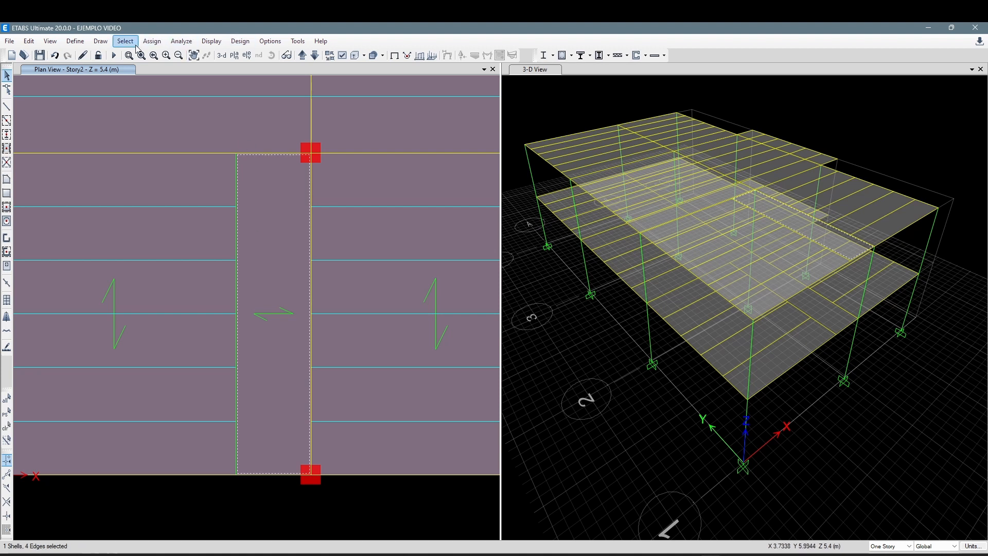
click(152, 41)
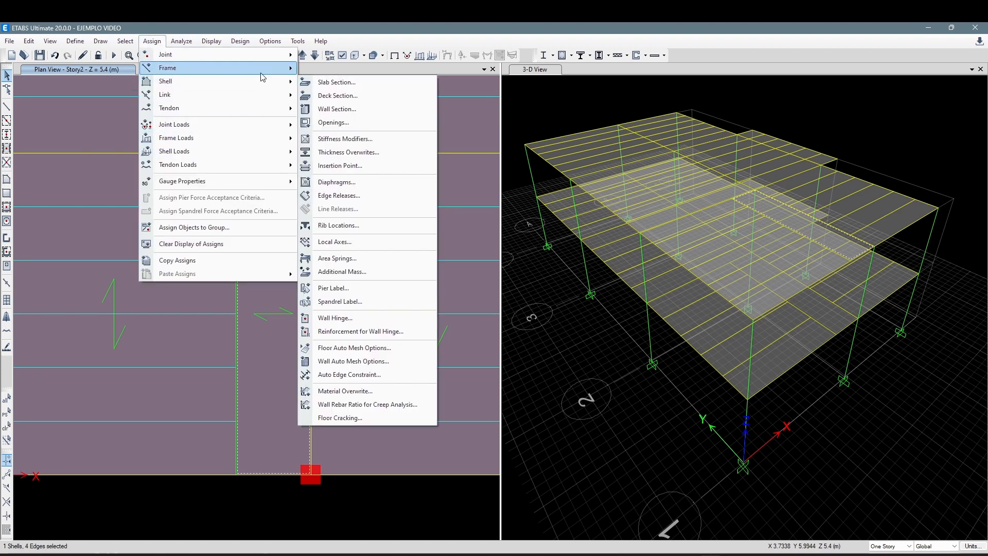
mouse_move(262, 78)
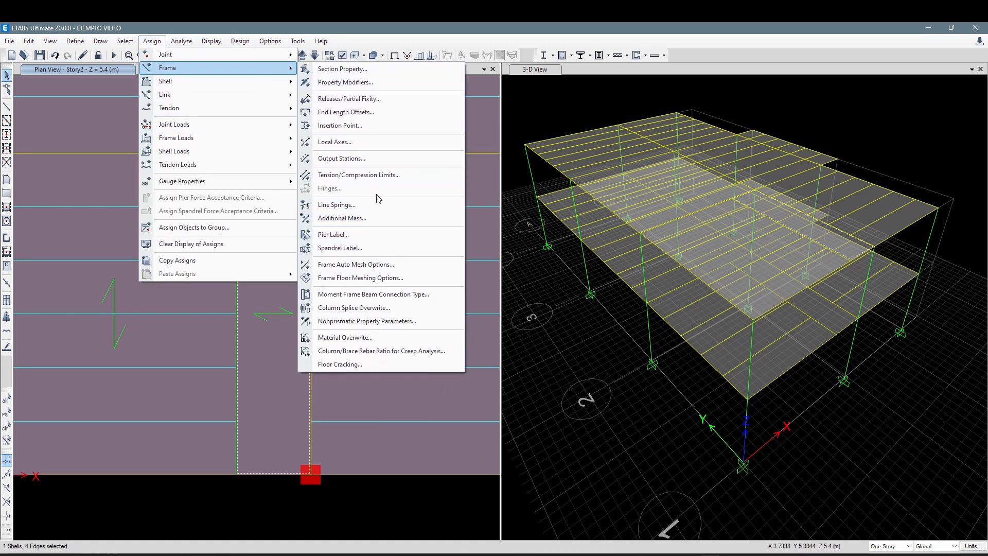
click(363, 242)
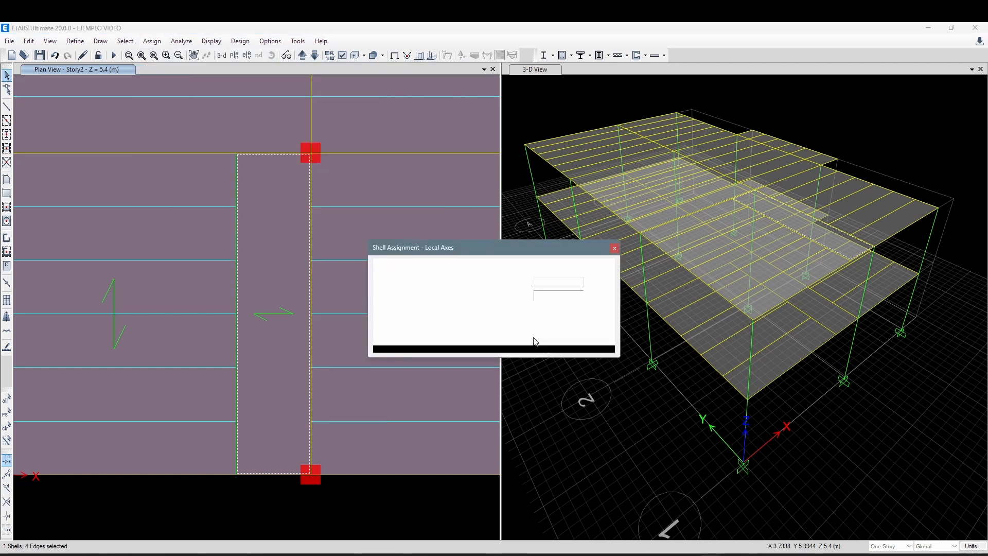
click(536, 335)
click(495, 336)
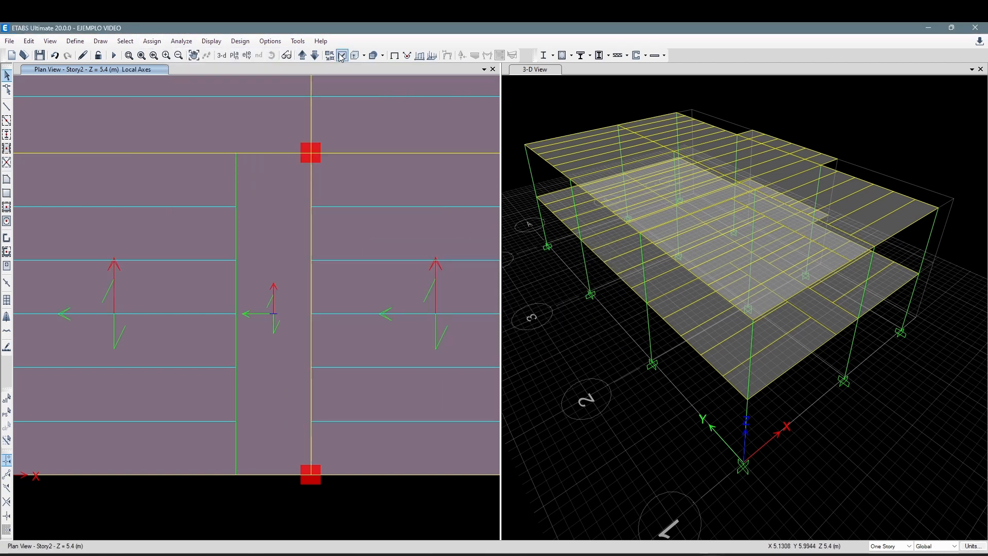
click(395, 55)
- Select the stair panels on Story2 and Story1 and assign them a uniform gravity load of 0.6 tonf/m² in the Mesca load pattern
click(276, 323)
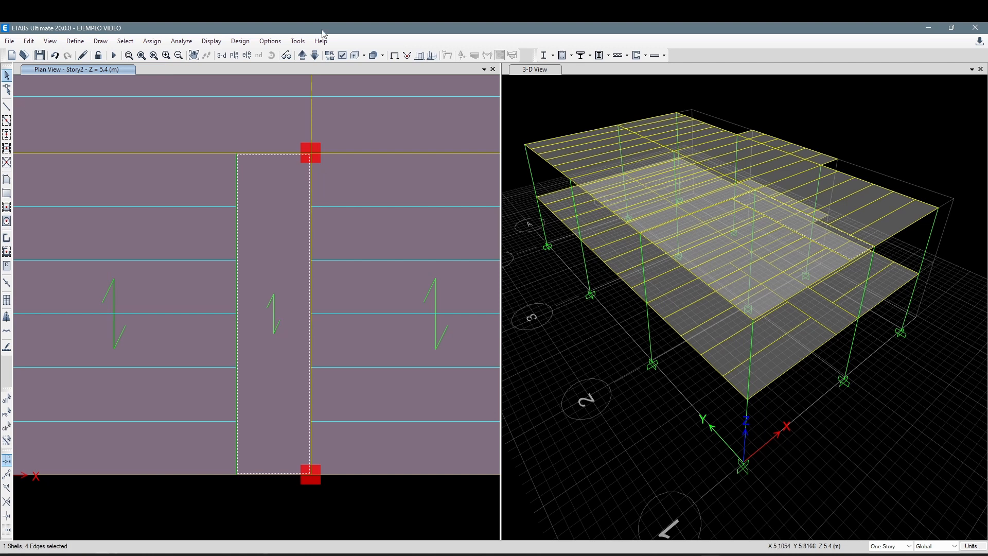
click(319, 56)
click(281, 291)
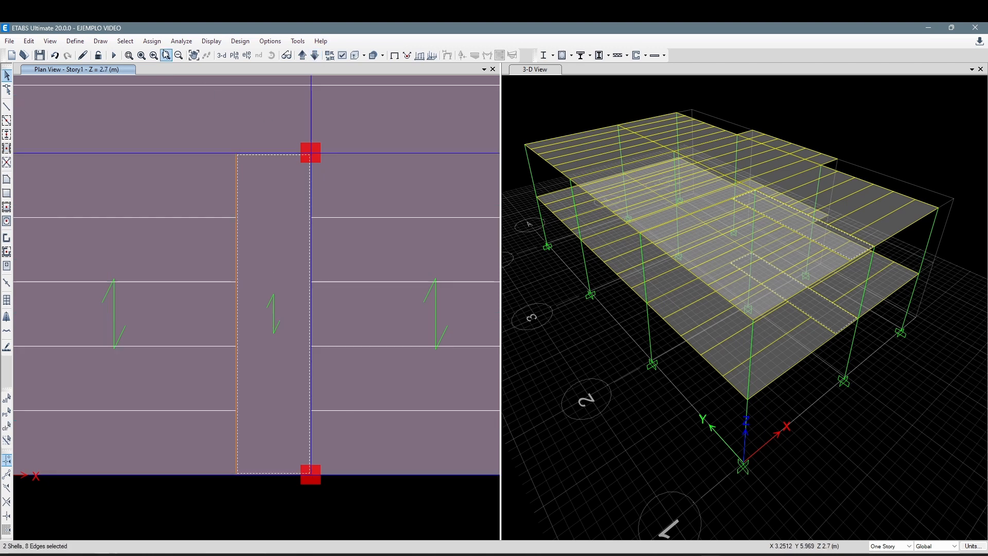
click(152, 41)
mouse_move(232, 155)
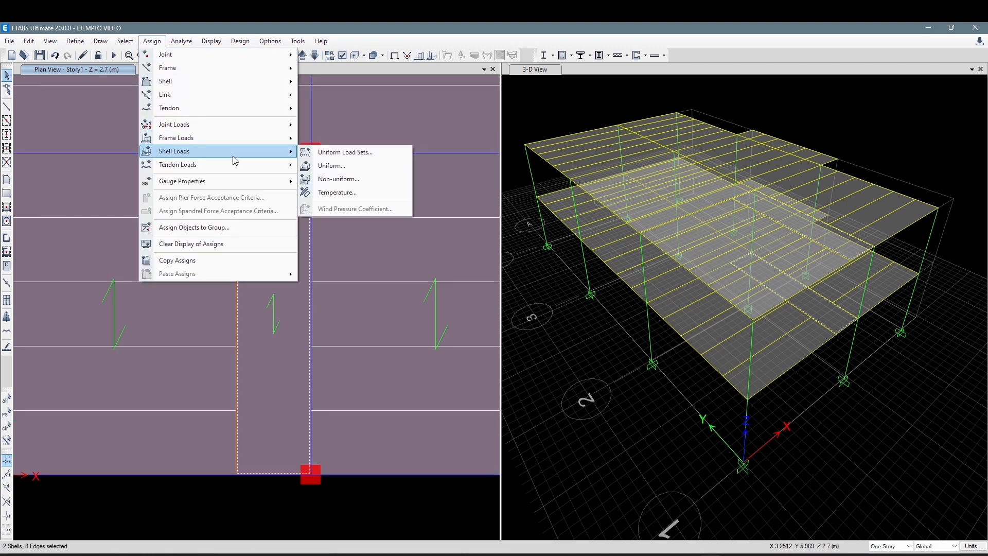
click(358, 165)
drag(556, 111, 732, 122)
click(824, 154)
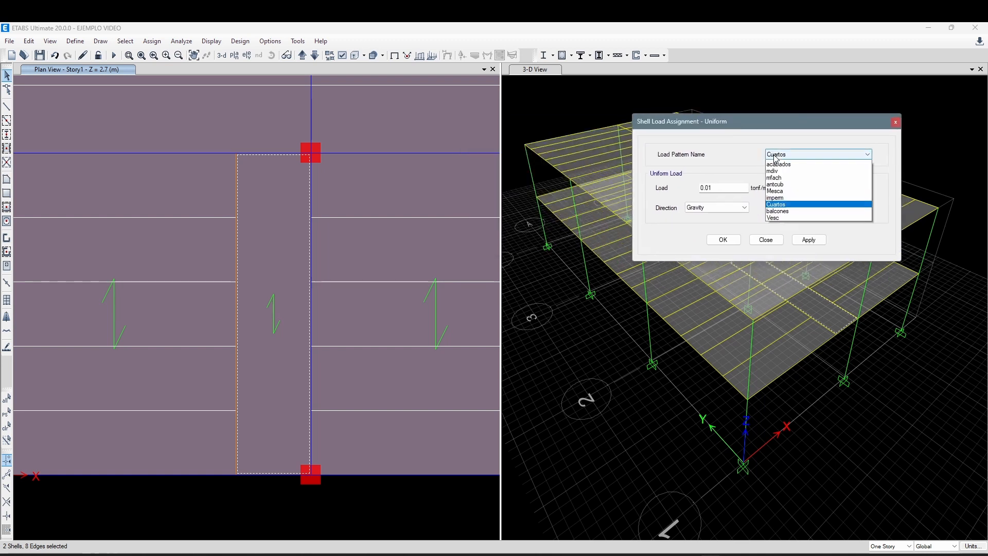
click(787, 211)
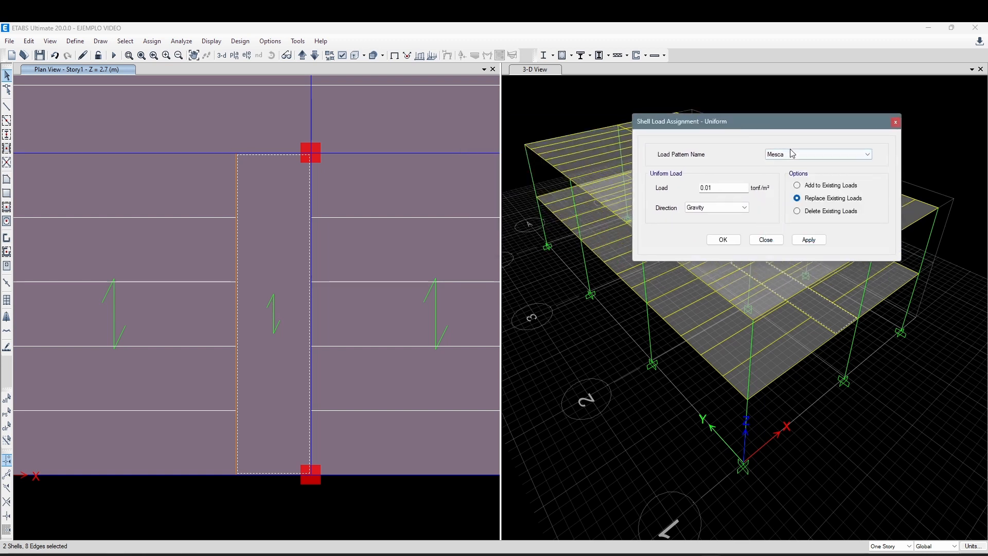
double_click(729, 187)
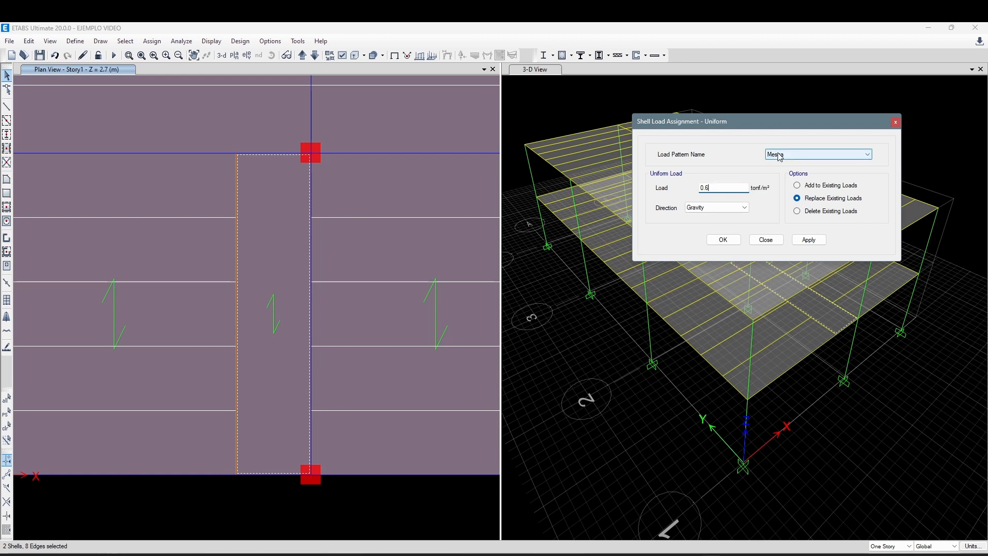
click(811, 241)
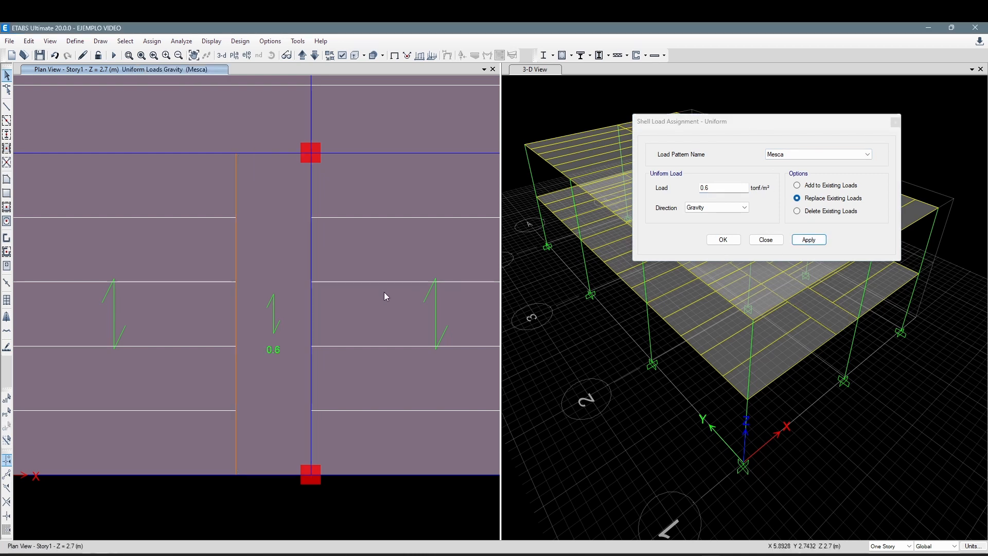
- Reselect both stair panels, assign a uniform gravity load of 0.3 tonf/m² in the Vesc pattern, and check it on both story plans
click(7, 412)
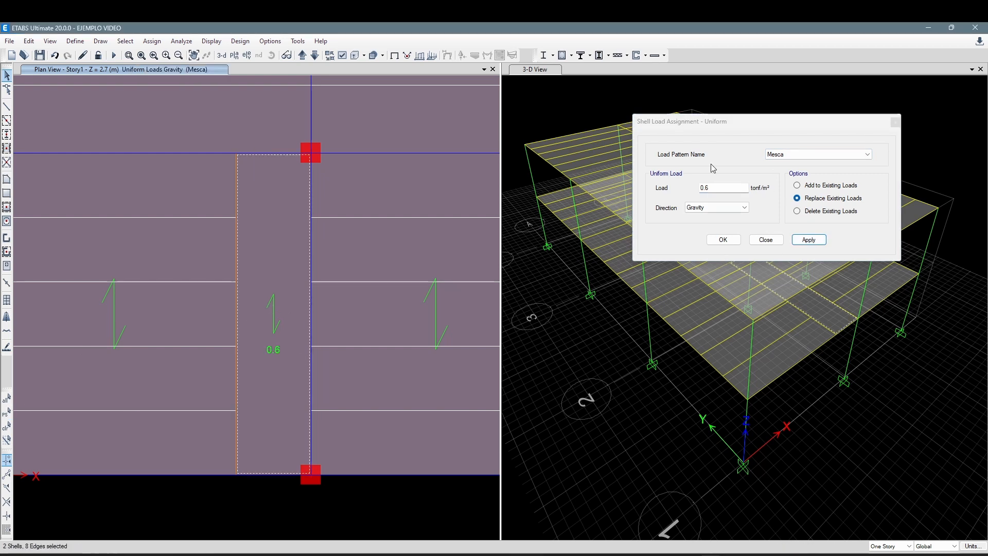
click(789, 160)
click(788, 238)
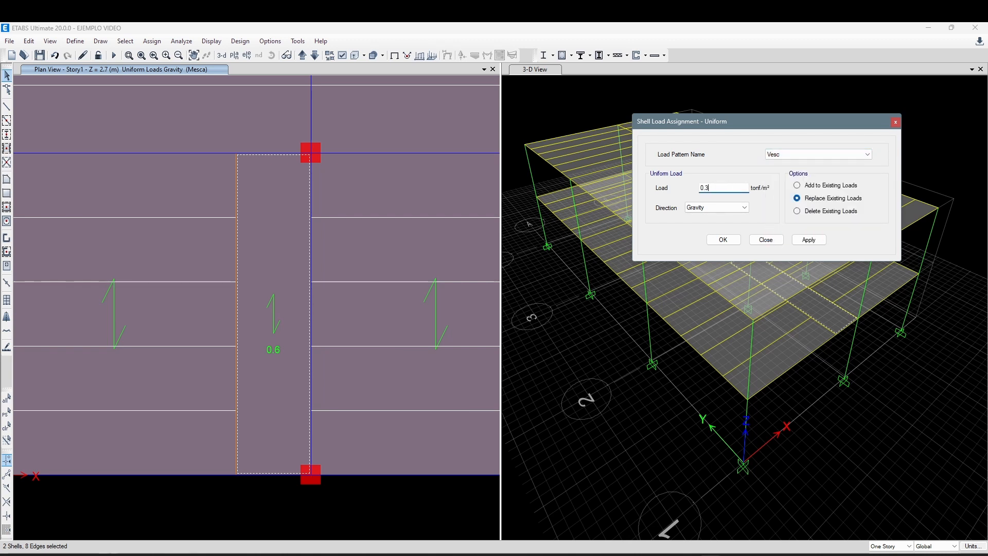
click(809, 240)
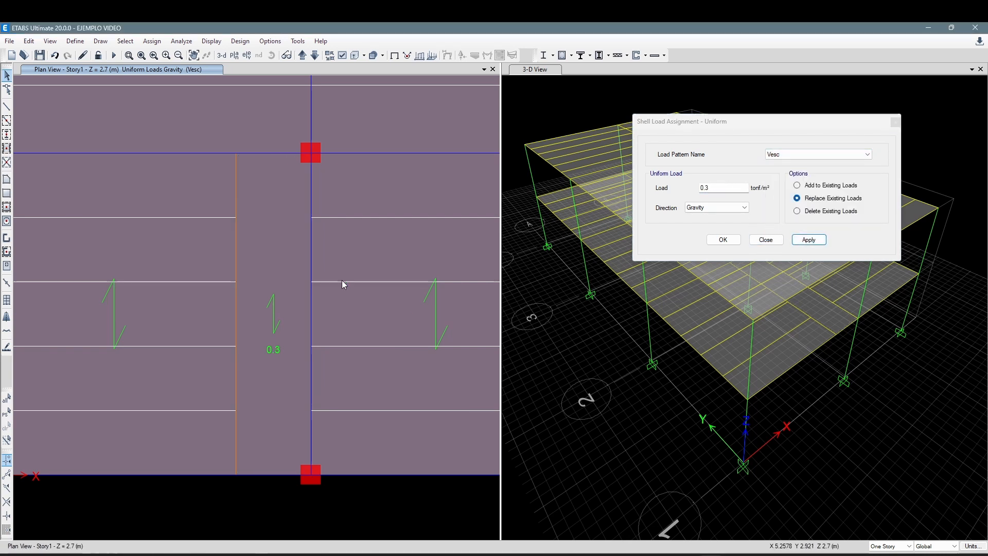
click(314, 56)
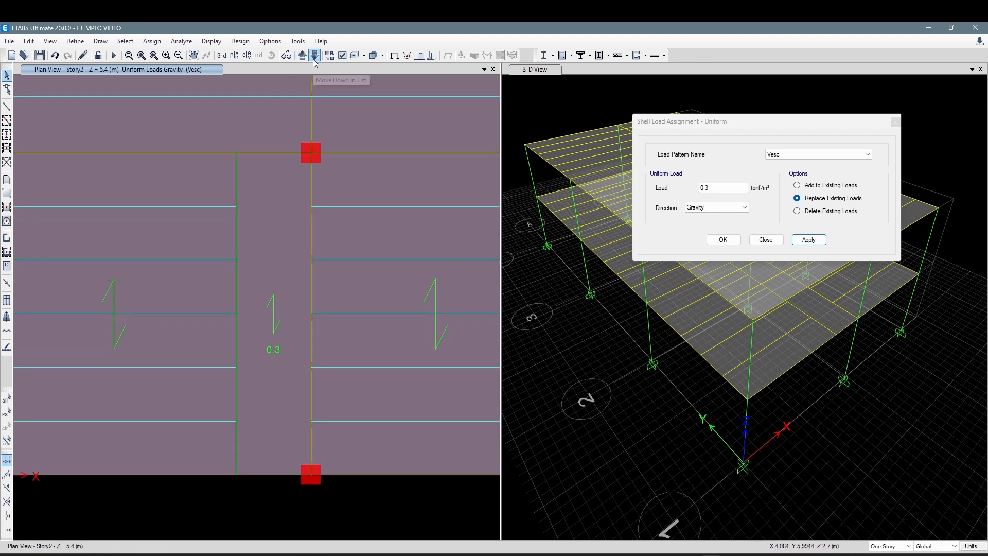
click(314, 56)
click(302, 55)
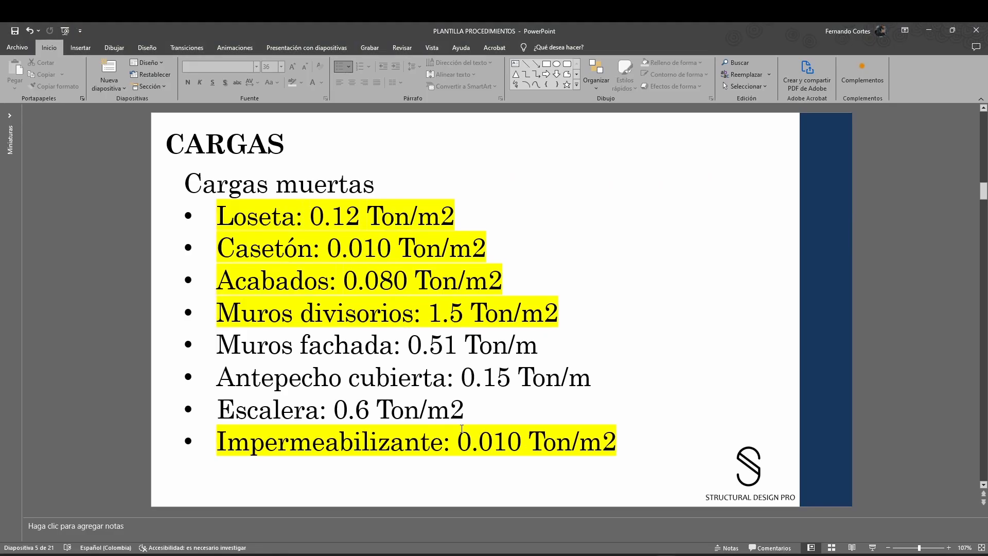
- Switch to PowerPoint and highlight the Escalera: 0.6 Ton/m2 line in yellow in the dead load list
triple_click(461, 425)
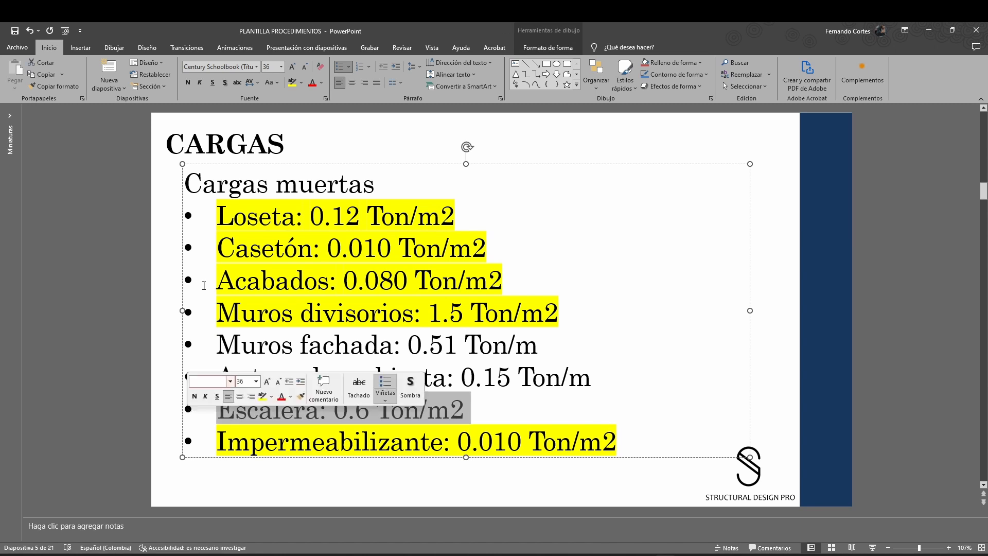
click(292, 83)
click(763, 209)
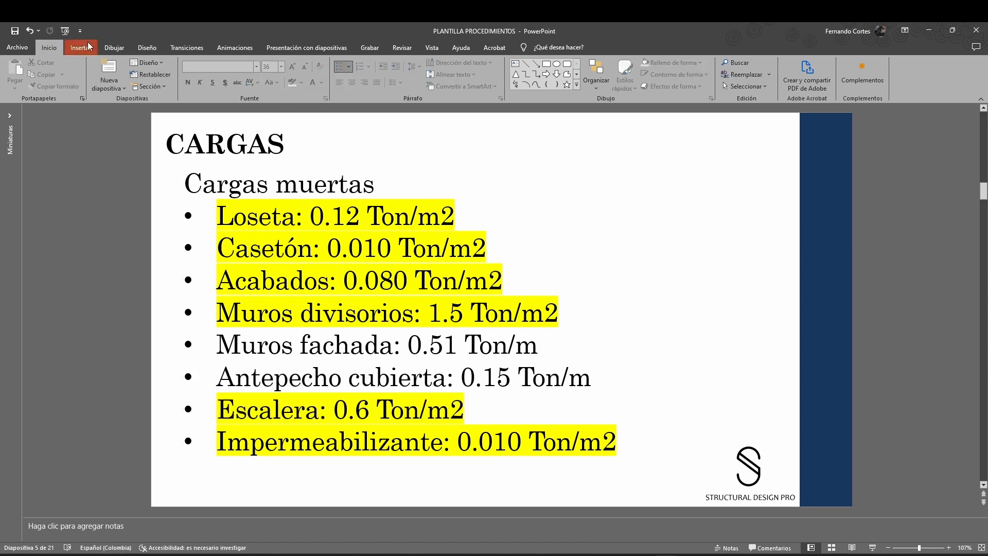
- Highlight the Escaleras: 0.30 Ton/m2 line in yellow in the live load list on the following slide
scroll(384, 378, down, 1)
click(345, 283)
drag(504, 293, 209, 293)
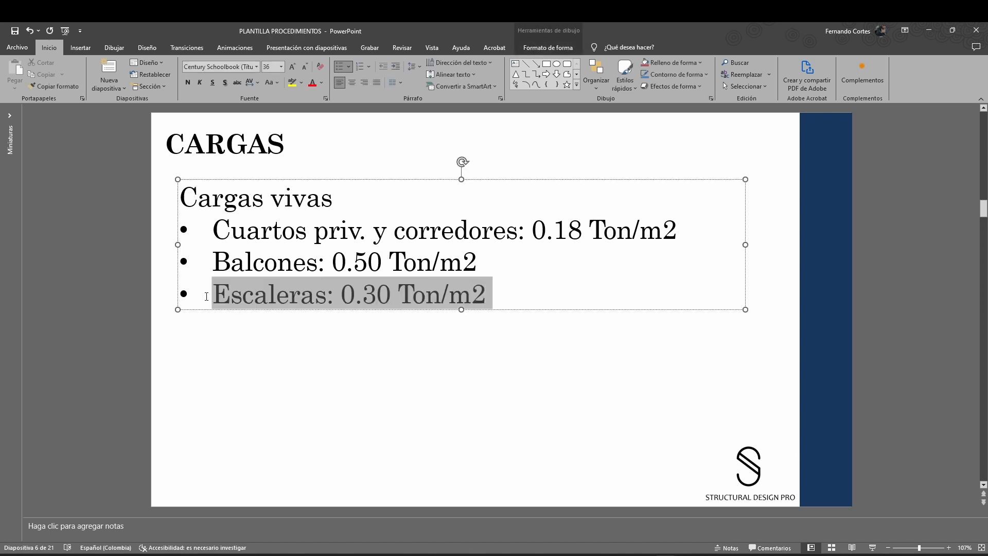
click(293, 84)
click(413, 386)
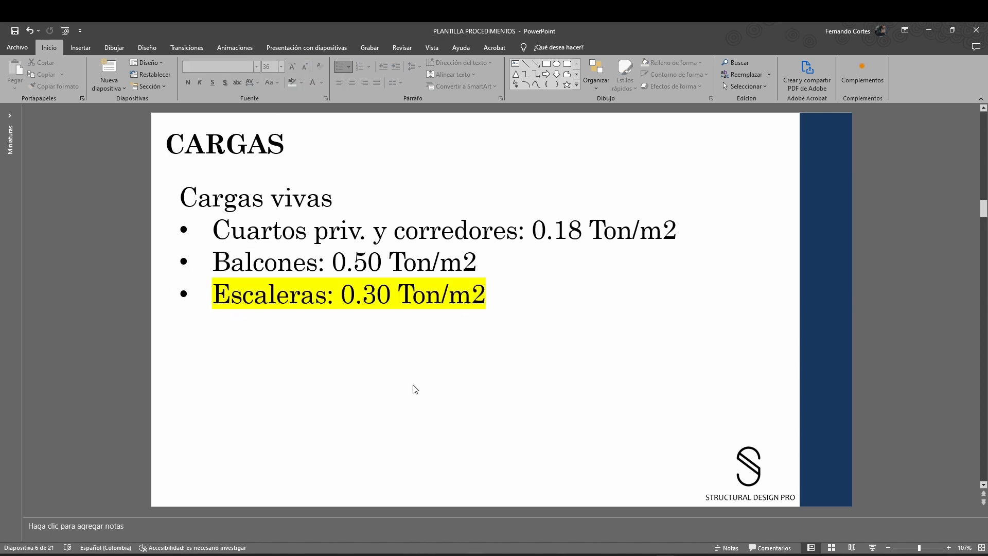
- Review the remaining unhighlighted facade, parapet, balcony and room loads on the dead and live load slides, and return to ETABS
scroll(415, 389, up, 1)
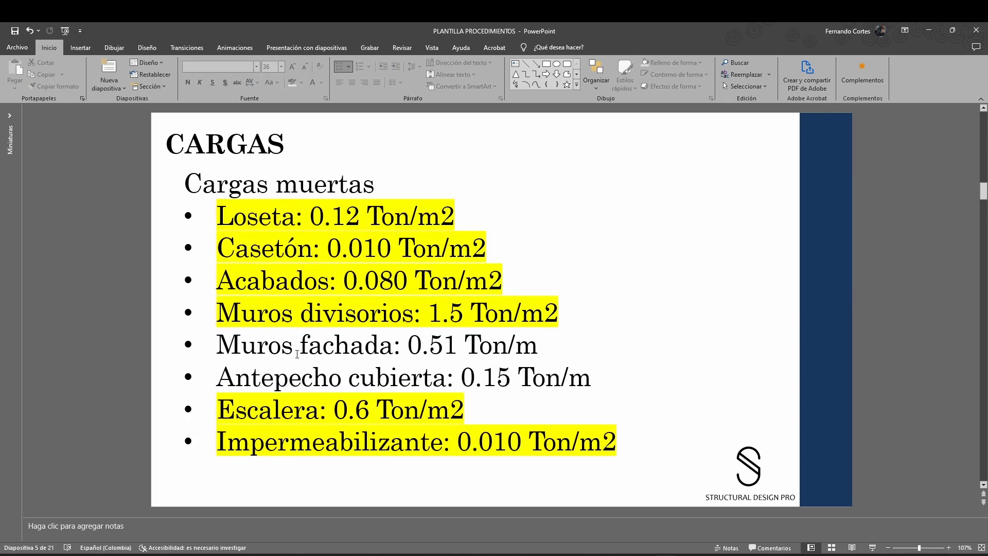
drag(293, 354, 548, 358)
drag(340, 381, 544, 383)
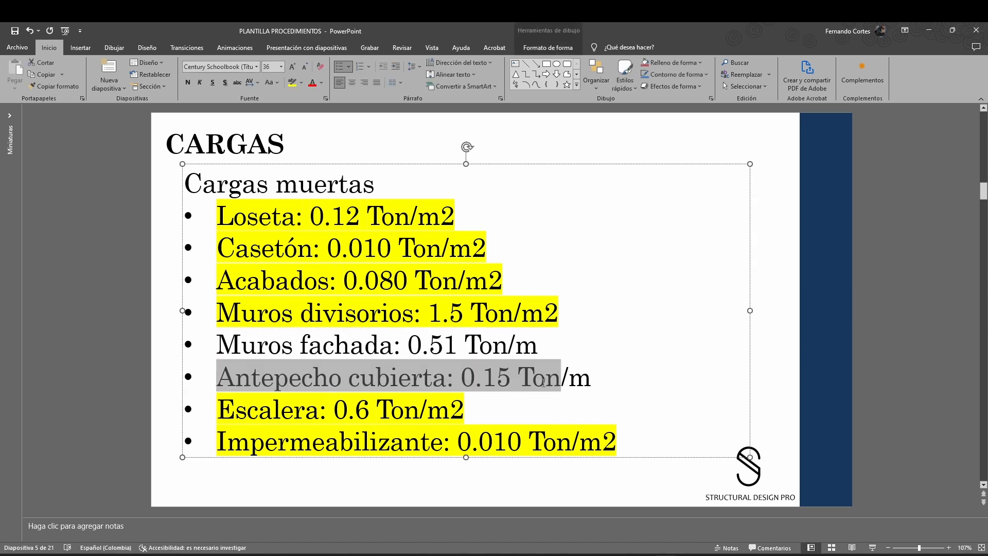
click(783, 412)
click(552, 354)
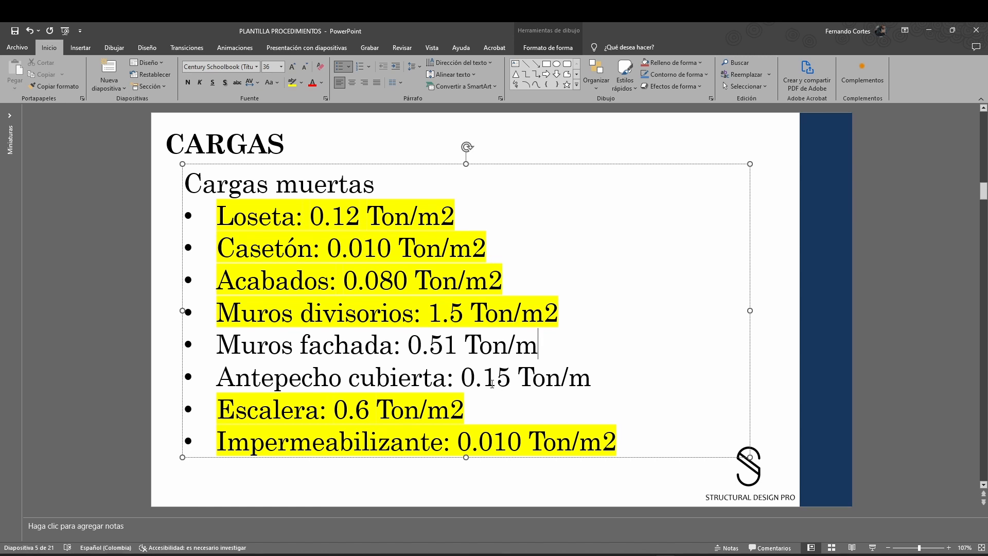
scroll(415, 211, down, 1)
click(482, 262)
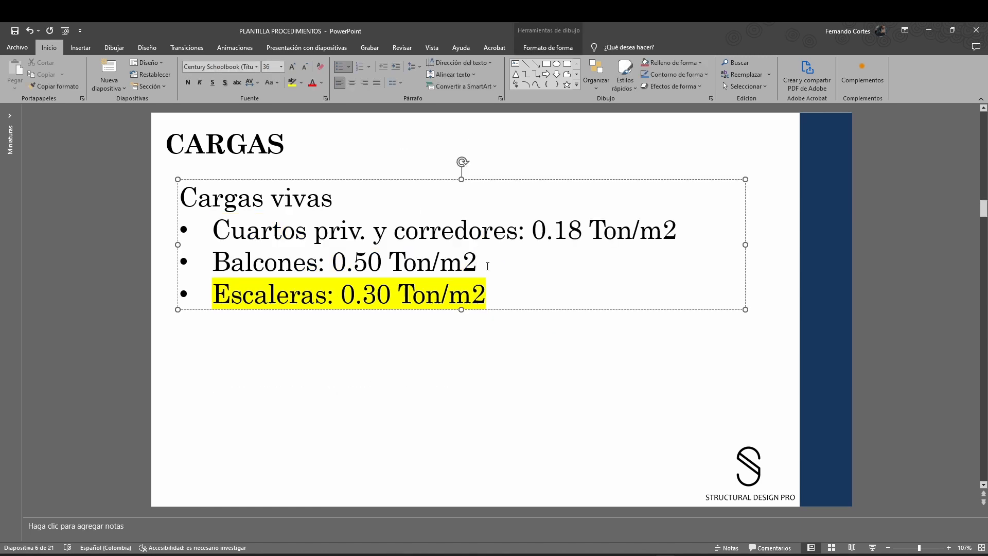
drag(488, 265, 442, 258)
click(505, 378)
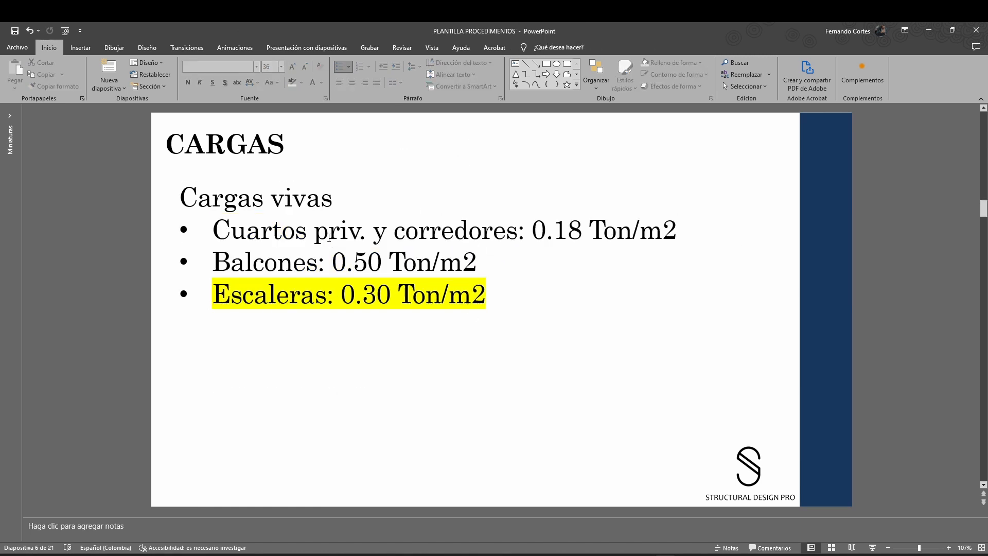
drag(330, 237, 518, 234)
click(505, 359)
drag(299, 233, 551, 234)
click(638, 236)
click(513, 409)
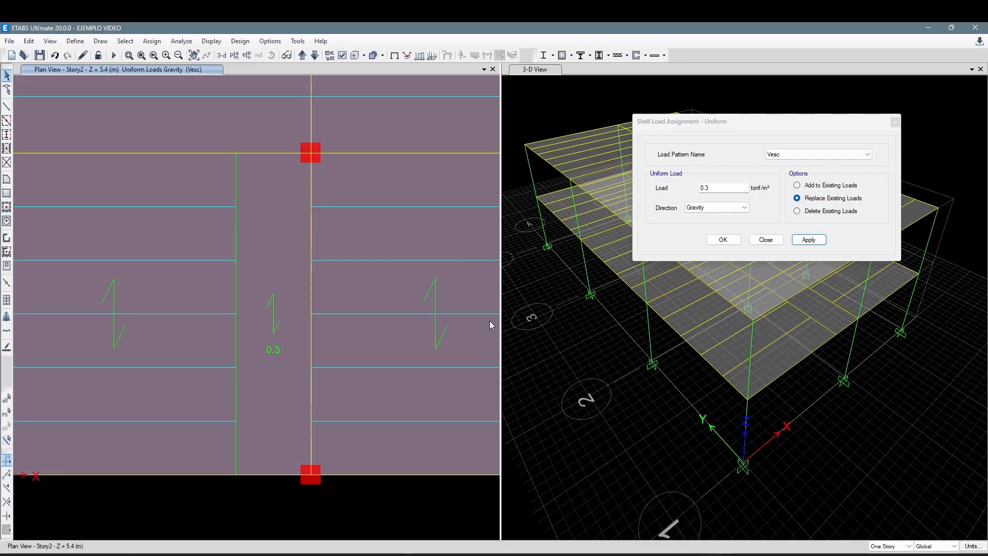
scroll(422, 248, down, 3)
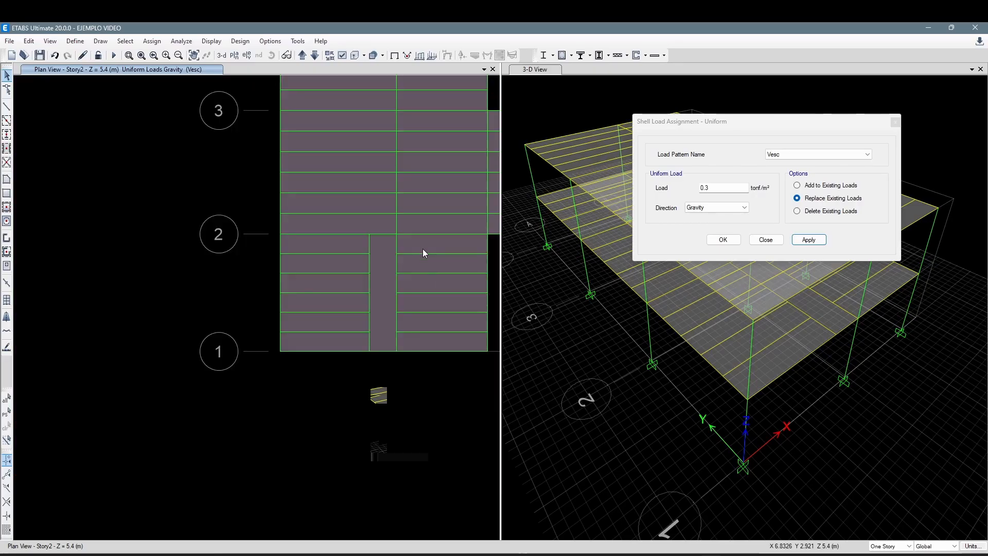
middle_drag(422, 249, 335, 378)
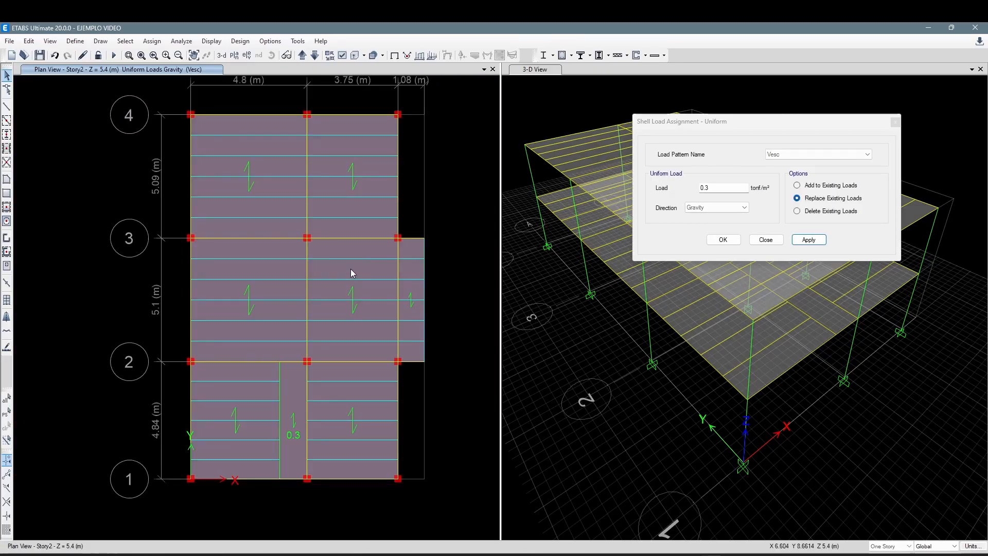
click(314, 55)
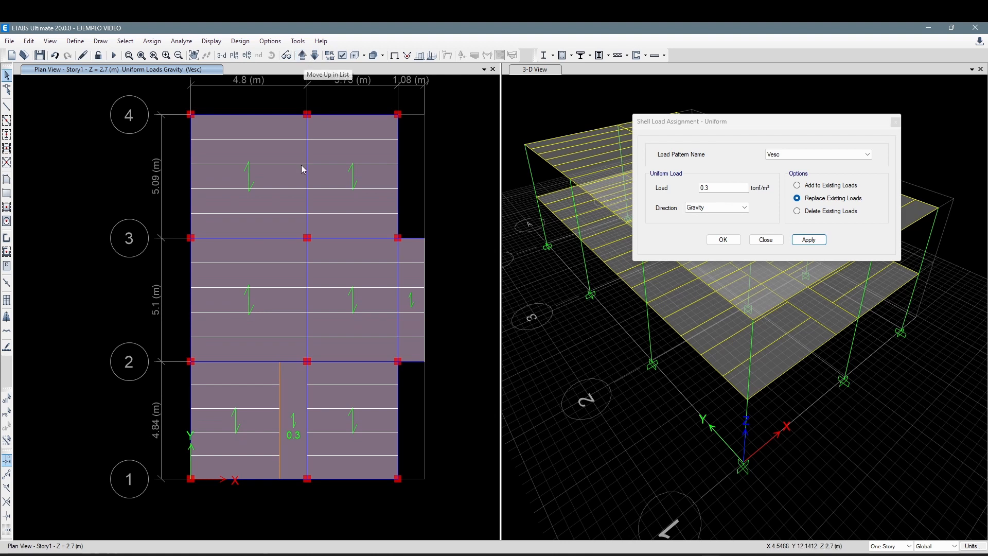
click(283, 326)
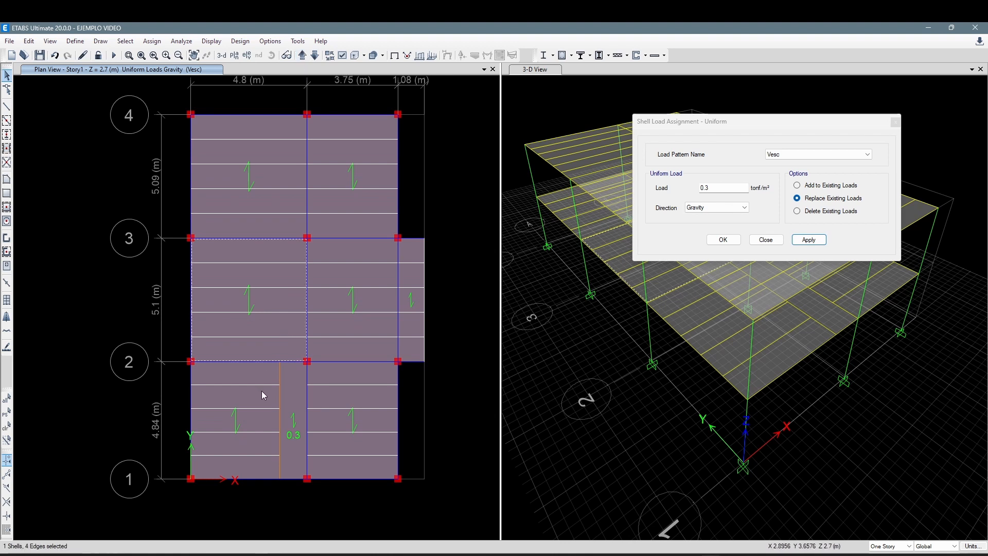
key(Escape)
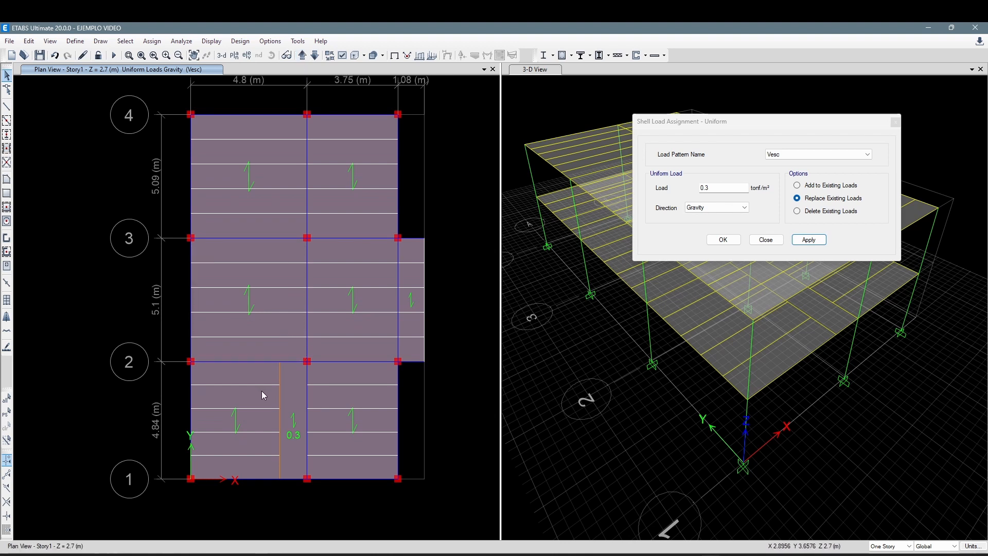
- Try to select all slabs by the loseta property while leaving out the stair panels on both stories
click(125, 41)
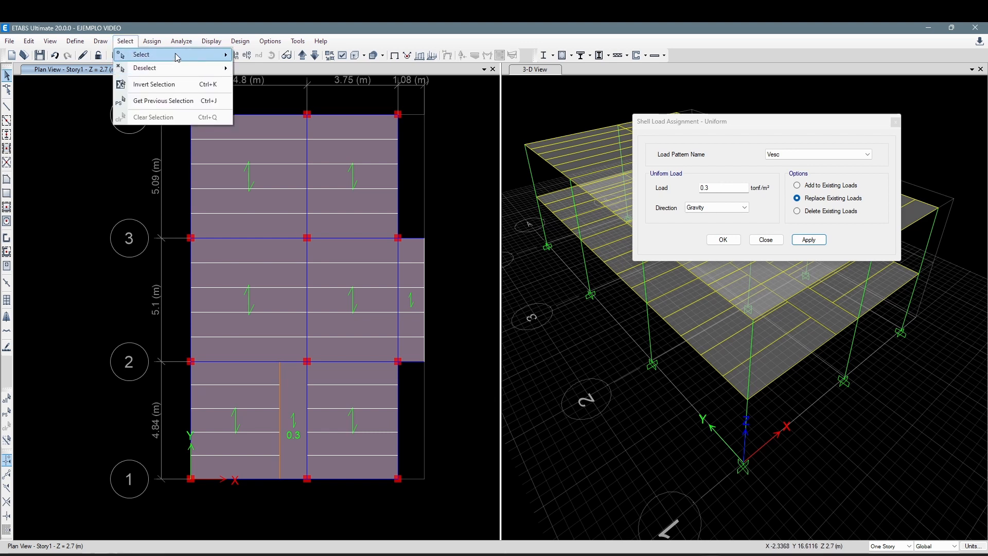
mouse_move(176, 55)
mouse_move(292, 149)
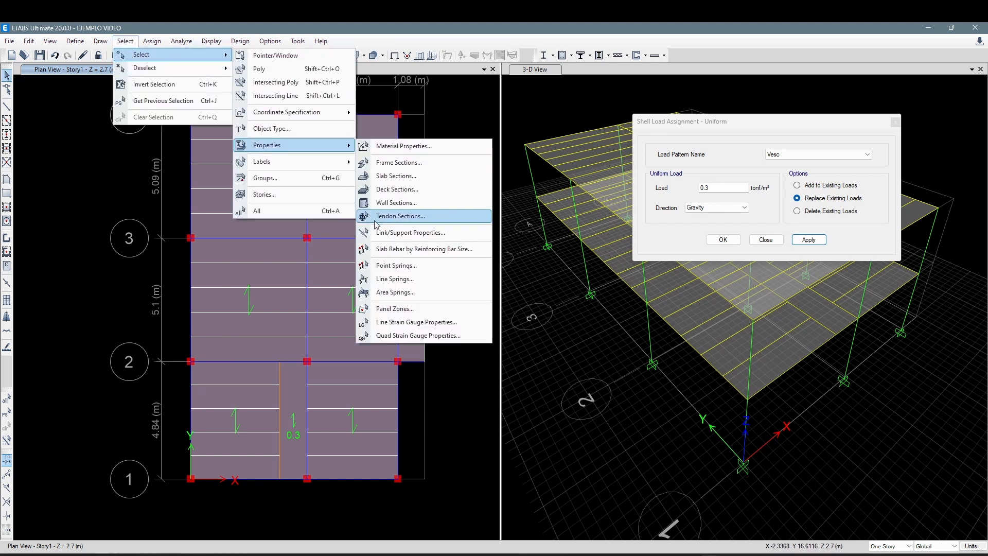
click(396, 176)
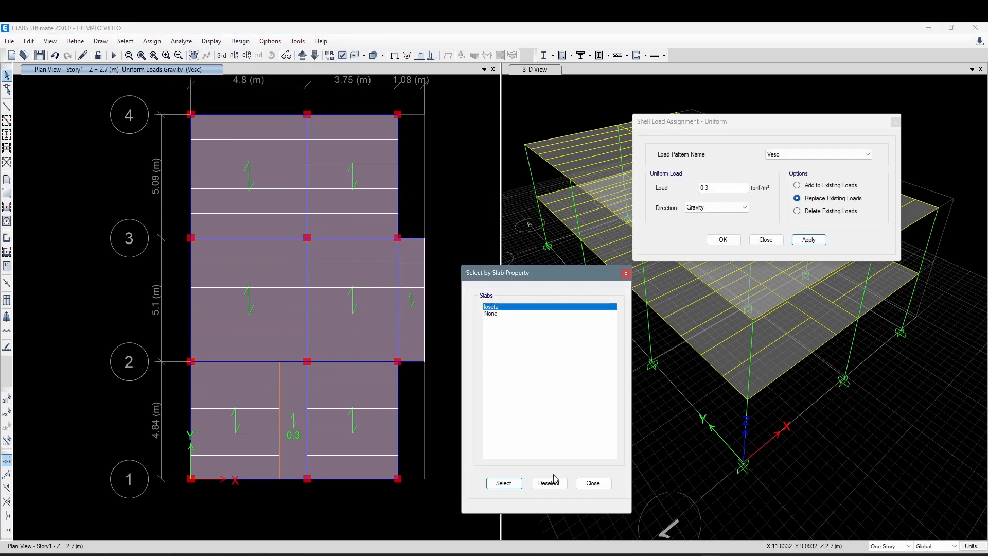
click(504, 483)
click(593, 483)
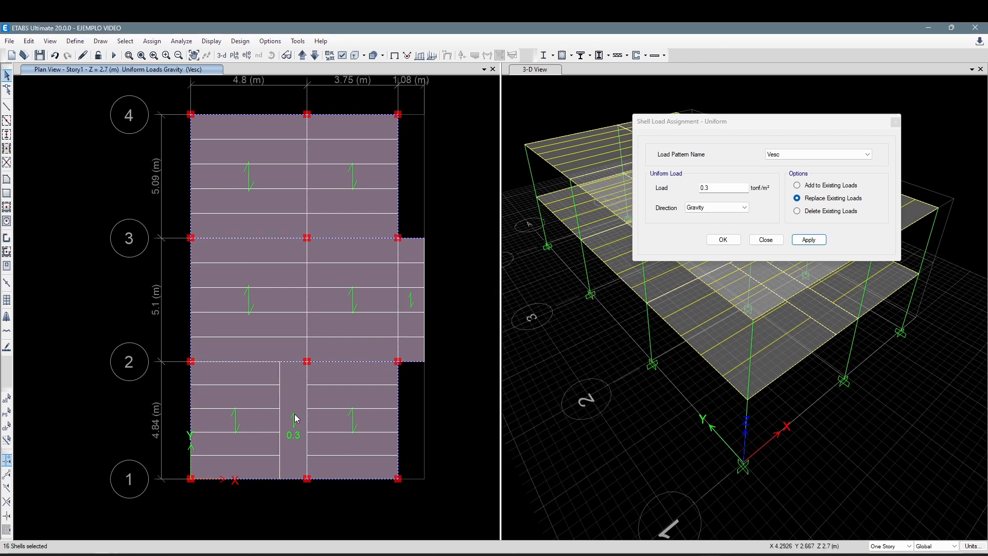
scroll(290, 448, up, 4)
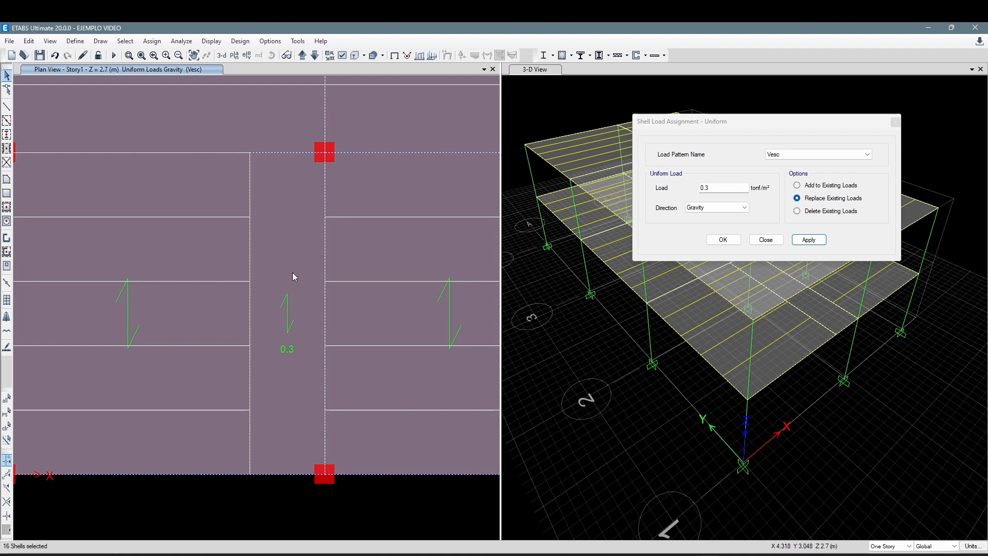
click(303, 55)
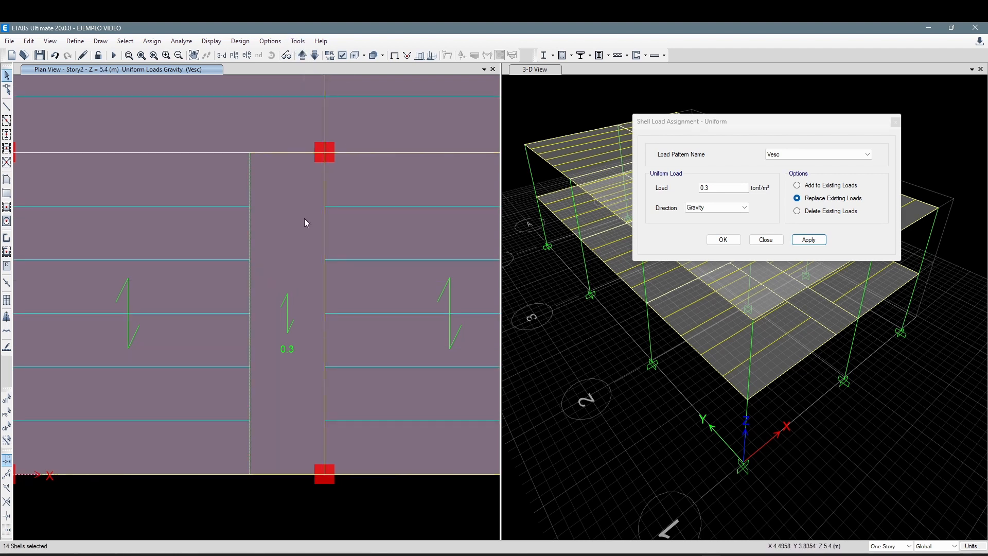
scroll(304, 218, down, 5)
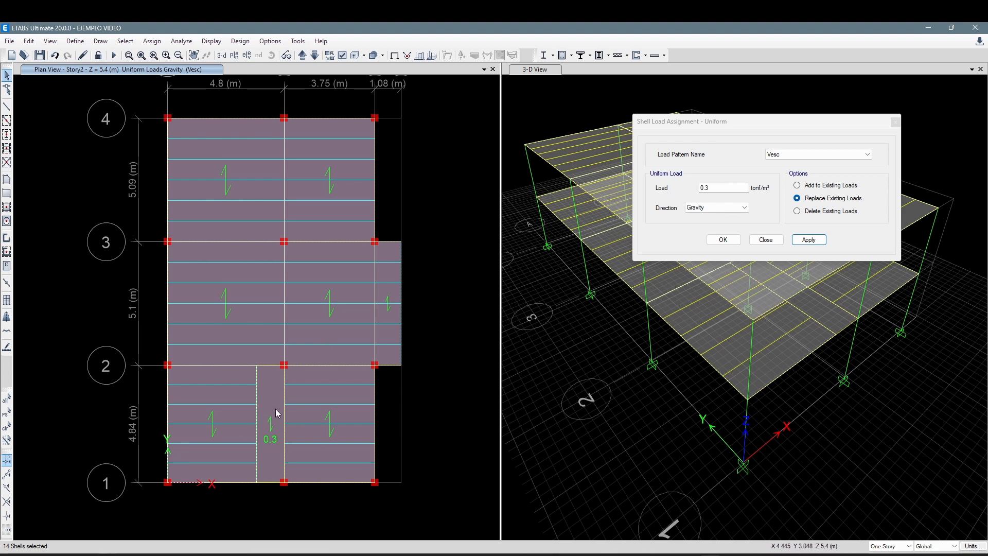
key(ctrl+q)
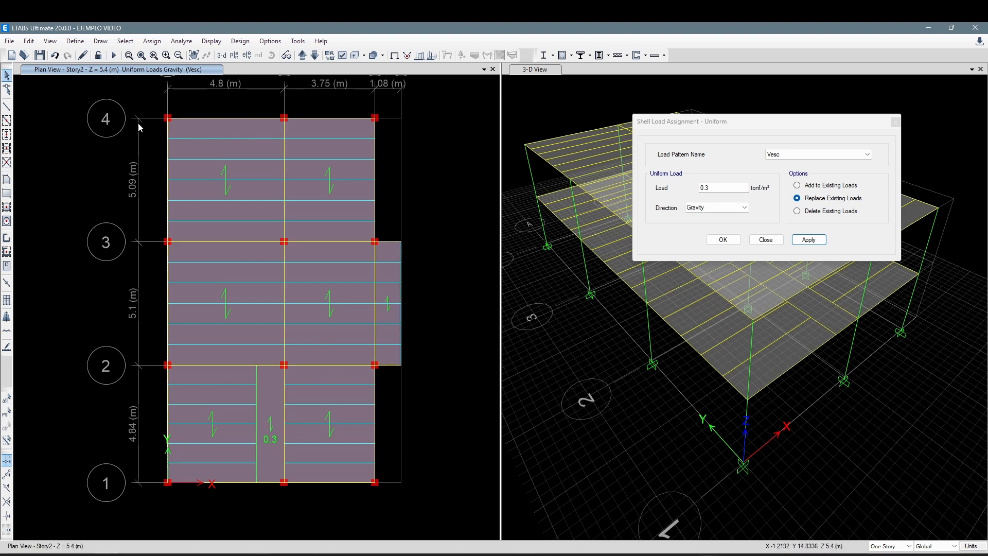
- Add a copy of the loseta slab property and name it ESCALERA
click(78, 42)
mouse_move(108, 72)
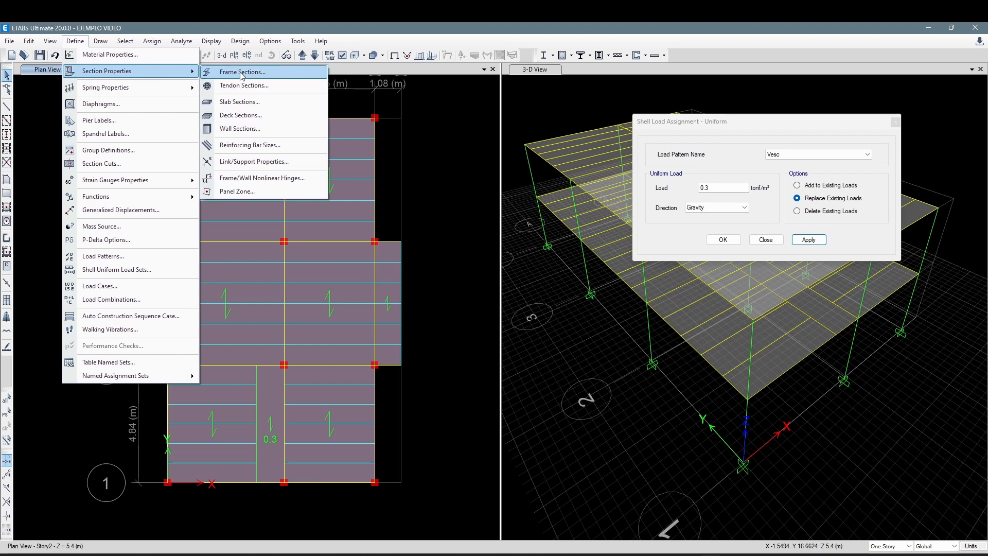
click(240, 101)
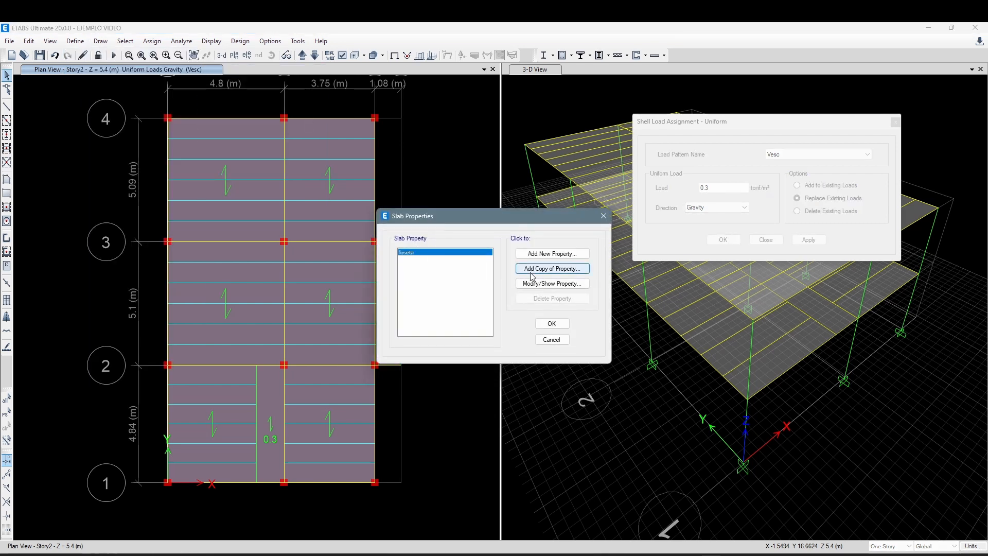
click(552, 268)
text(E)
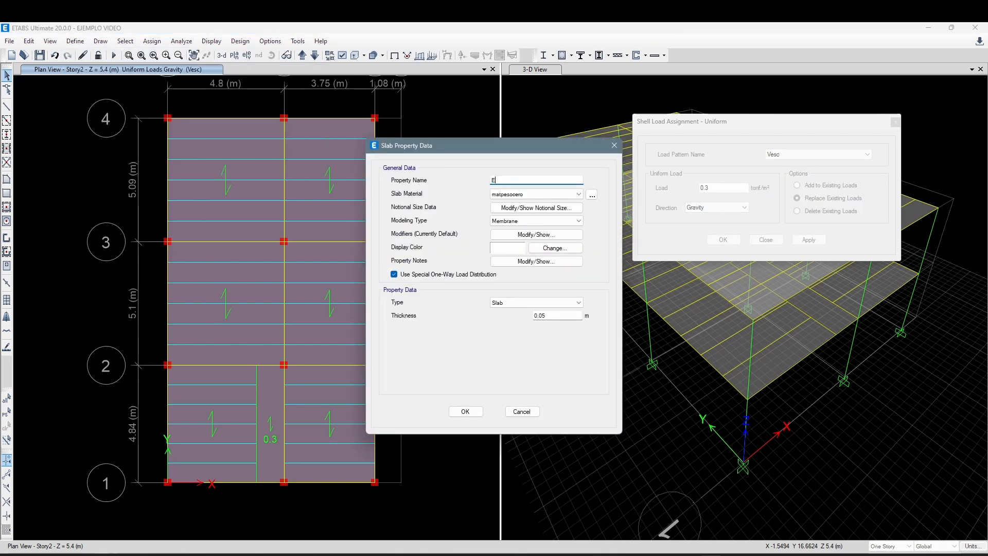
text(SCALERA)
- Set the ESCALERA slab's display color to a light blue (RGB 83, 83, 255) and save the slab properties
click(513, 248)
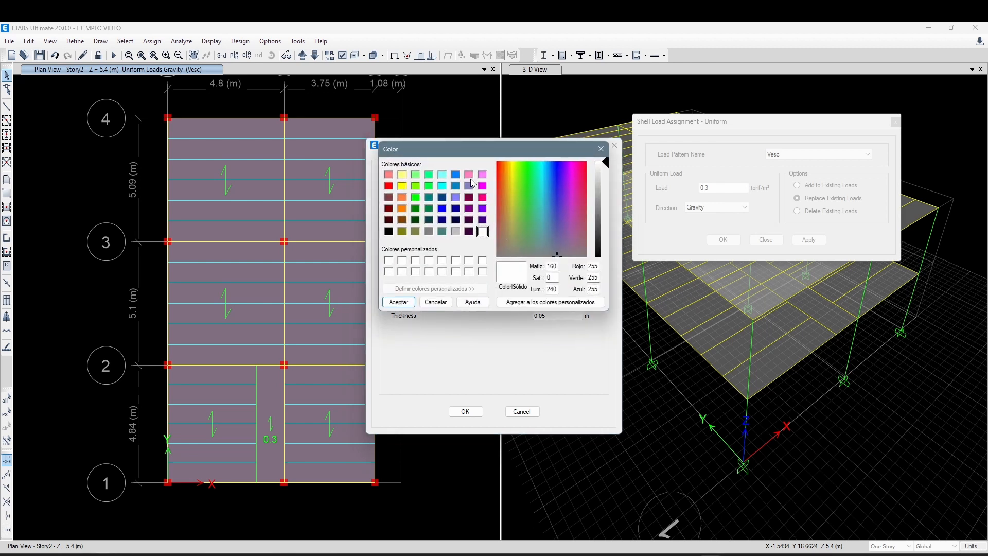
click(469, 197)
drag(607, 247, 606, 208)
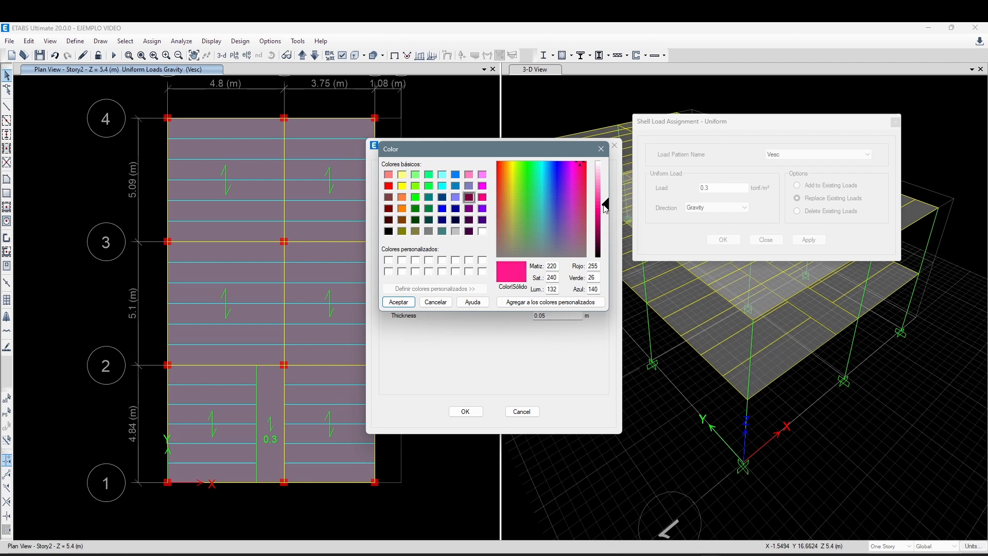
click(442, 209)
drag(612, 209, 607, 195)
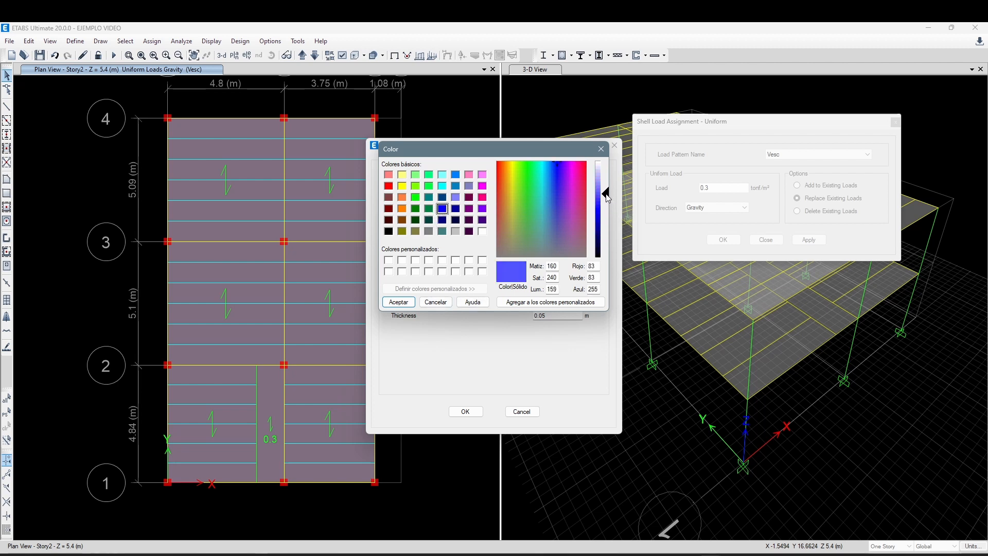
click(399, 302)
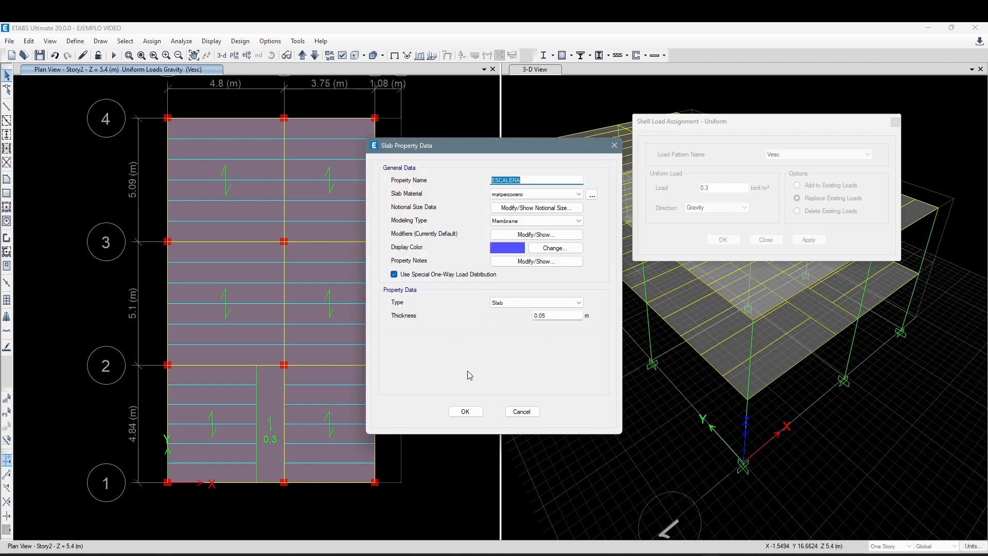
click(469, 413)
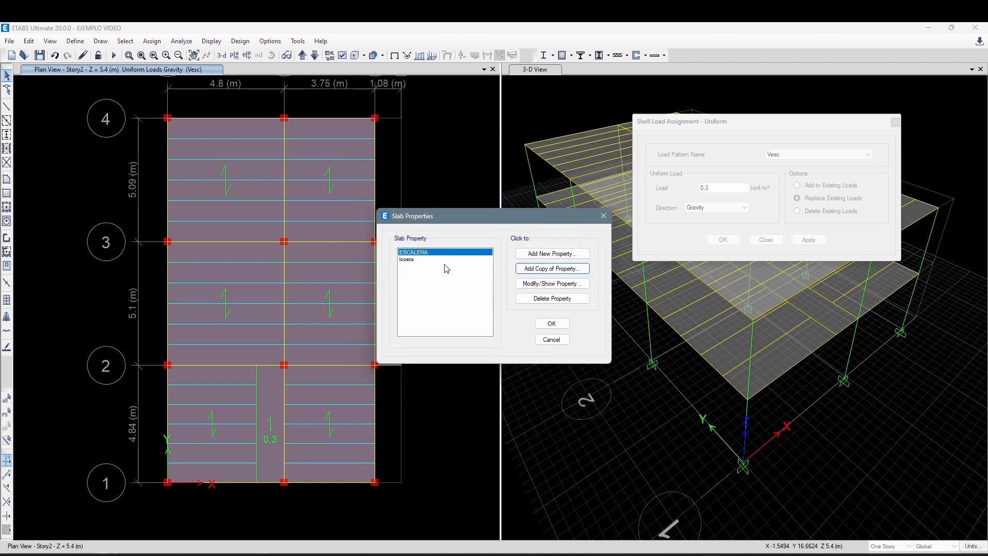
click(418, 259)
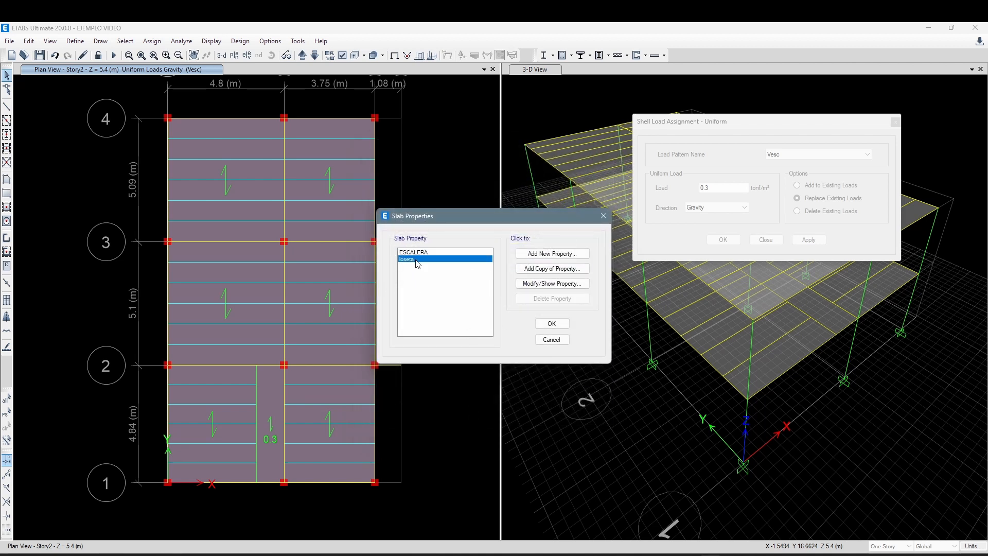
click(551, 323)
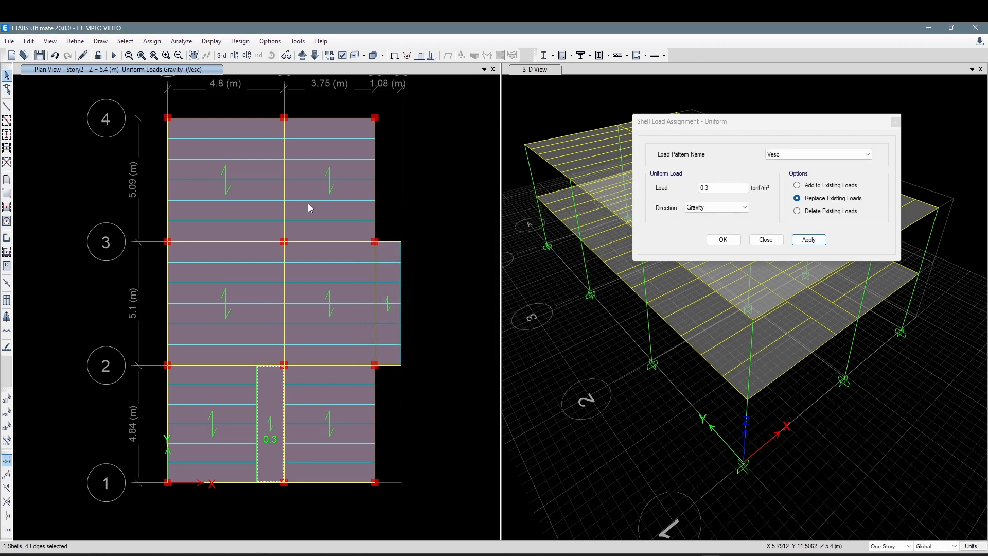
- Select the stair panels on Story1 and Story2 and assign them the ESCALERA slab section
click(314, 55)
click(303, 55)
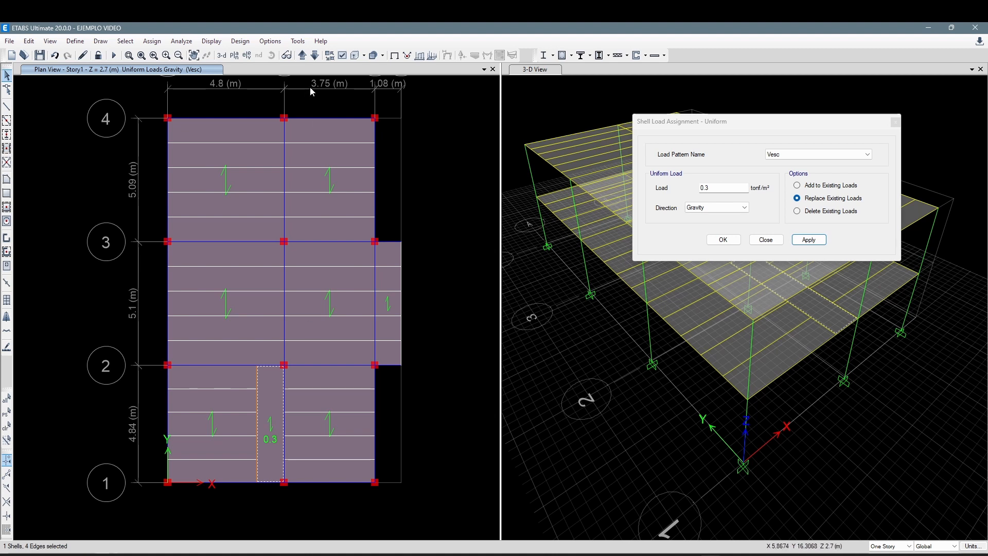
click(302, 55)
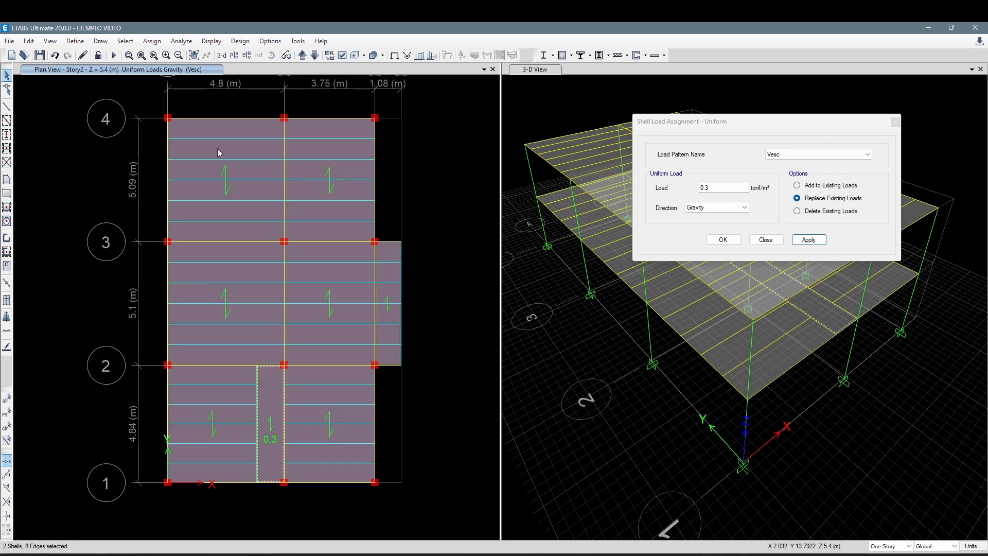
click(143, 45)
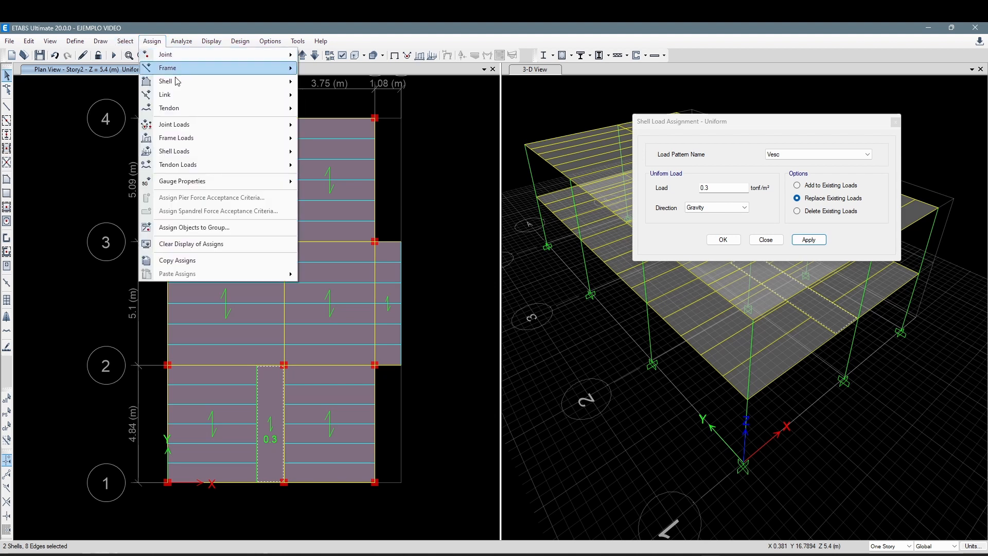
mouse_move(209, 78)
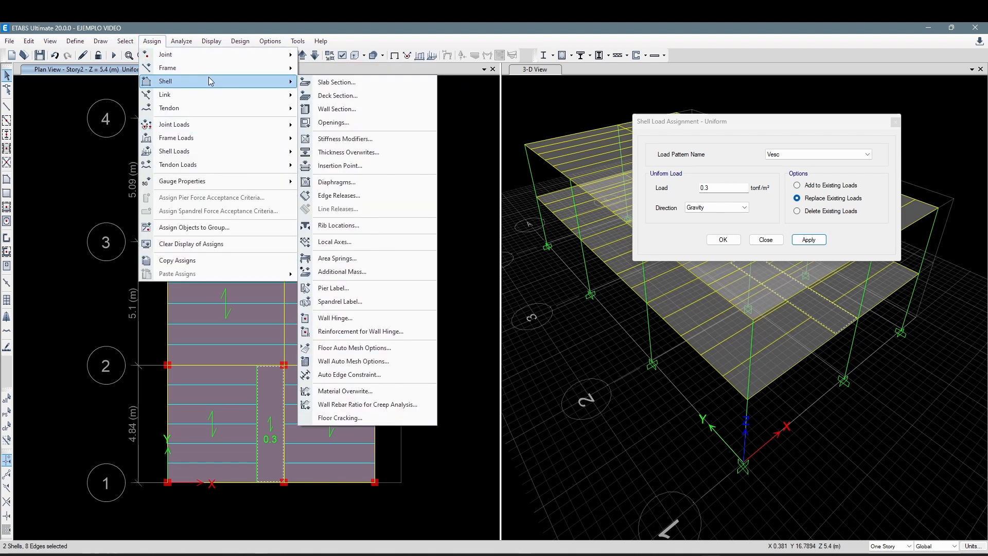
click(337, 84)
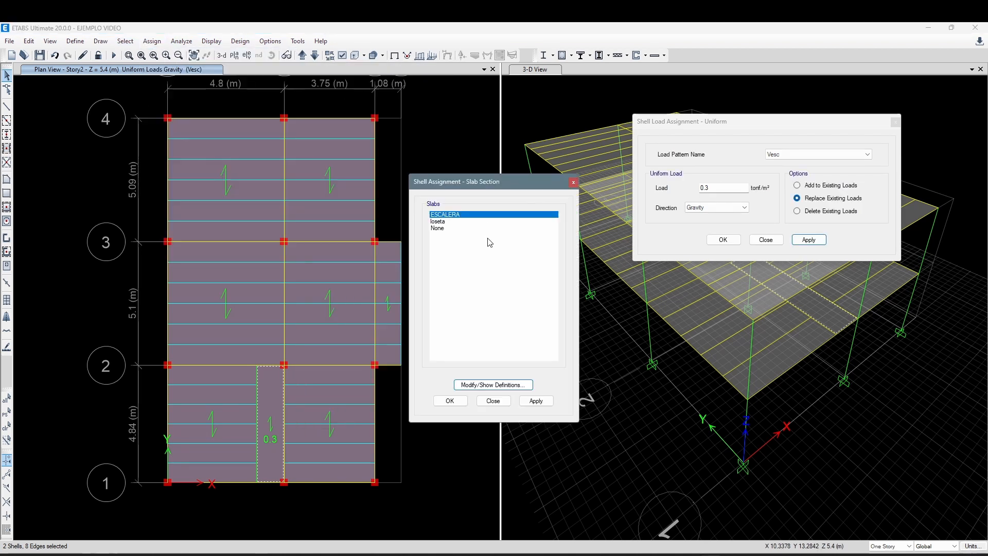
click(536, 401)
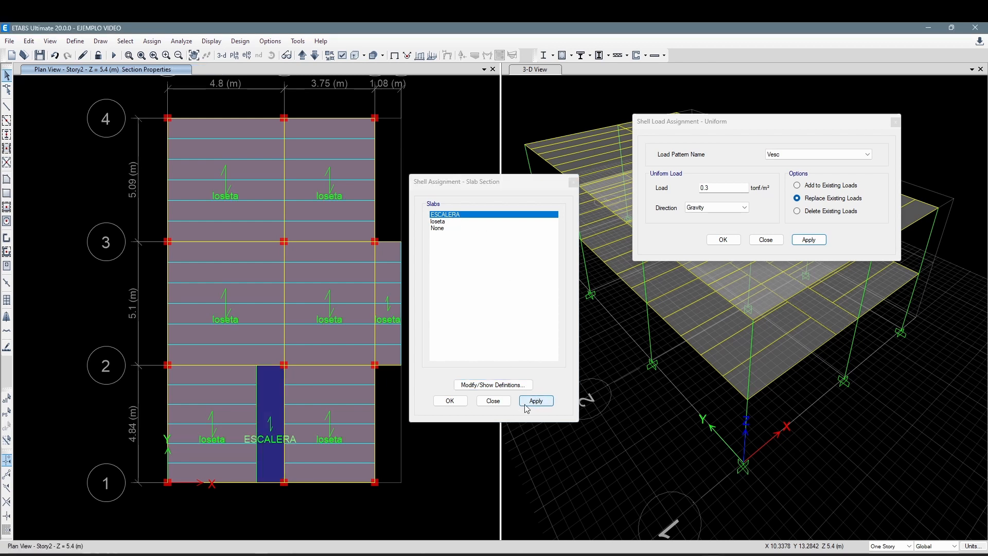
click(494, 400)
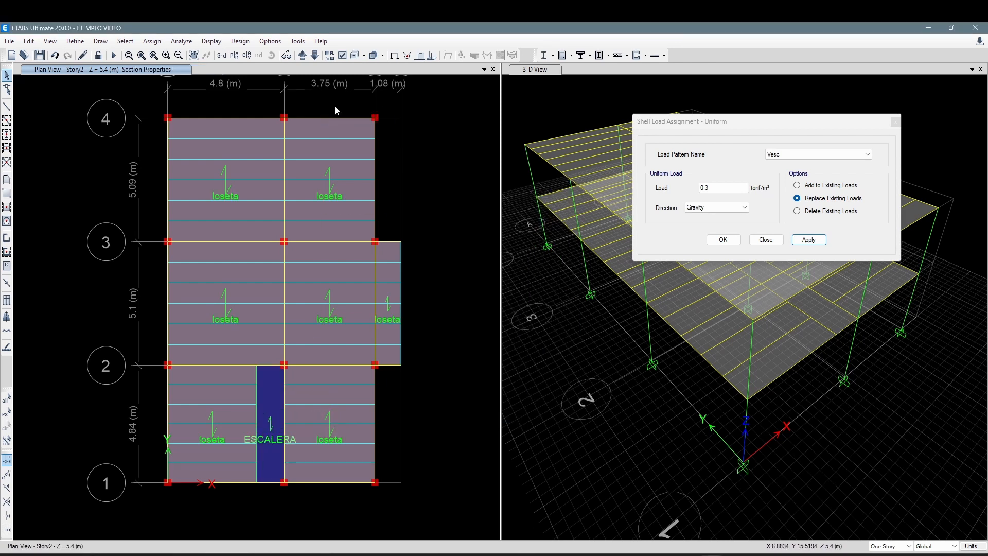
- Check the stair section on both story plans and inspect the loads assigned to the Story2 stair slab
click(314, 55)
click(302, 55)
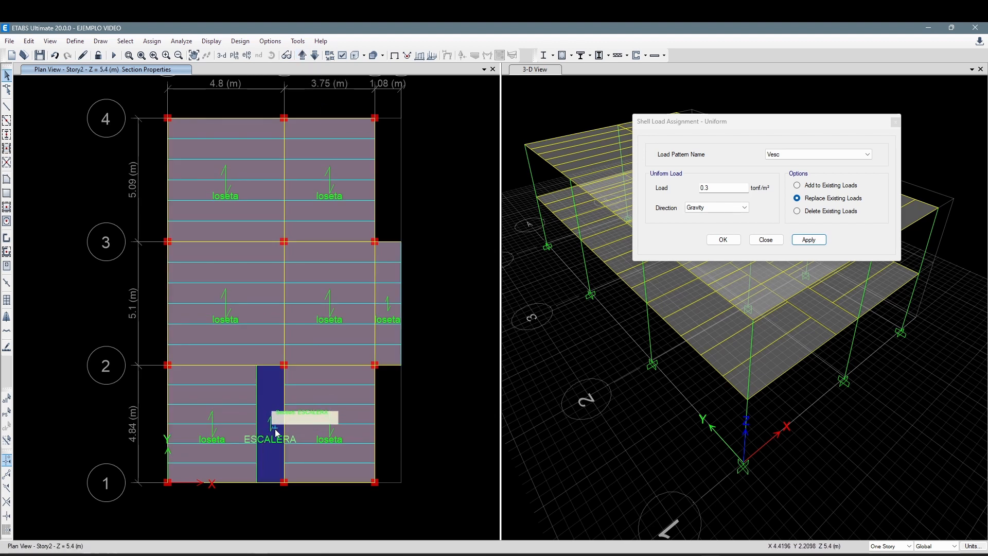
middle_drag(284, 433, 289, 427)
scroll(280, 423, up, 4)
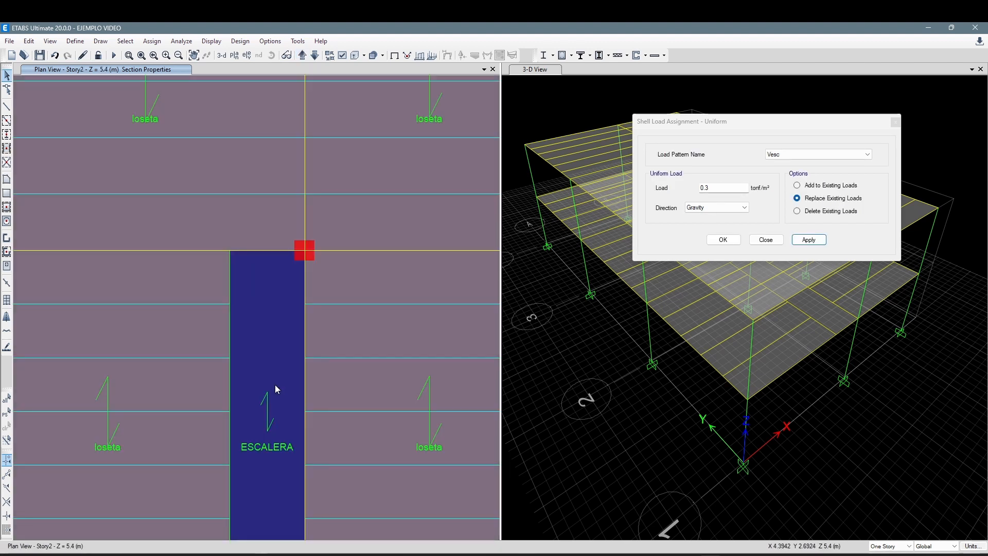
right_click(276, 390)
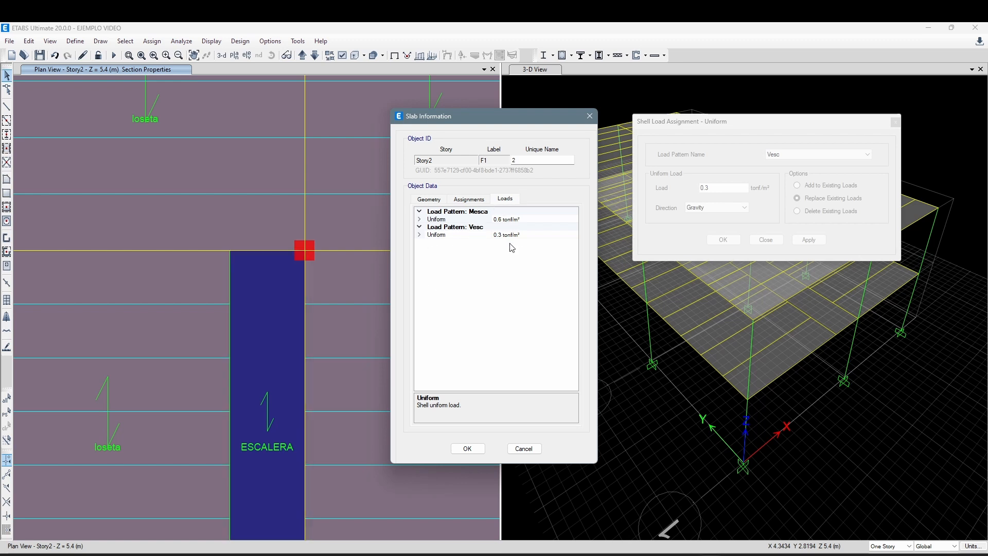
key(Escape)
scroll(251, 401, down, 3)
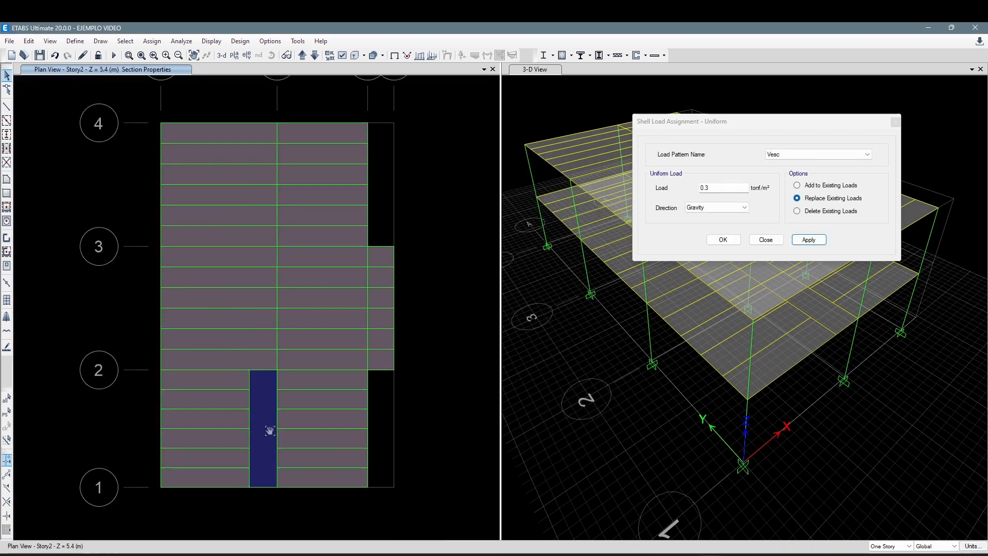
middle_drag(179, 174, 184, 191)
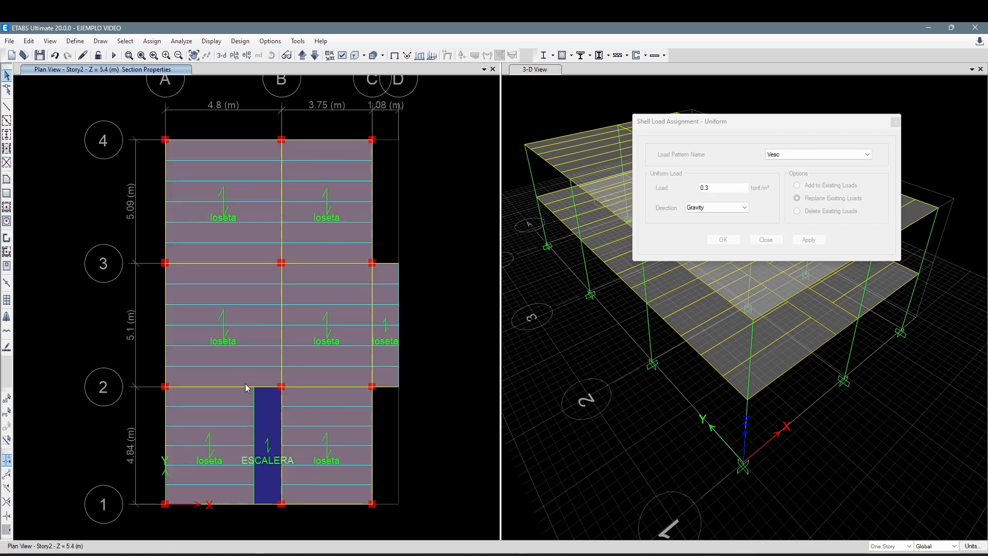
- Select every slab panel in the model that uses the loseta slab property
middle_drag(423, 227, 419, 227)
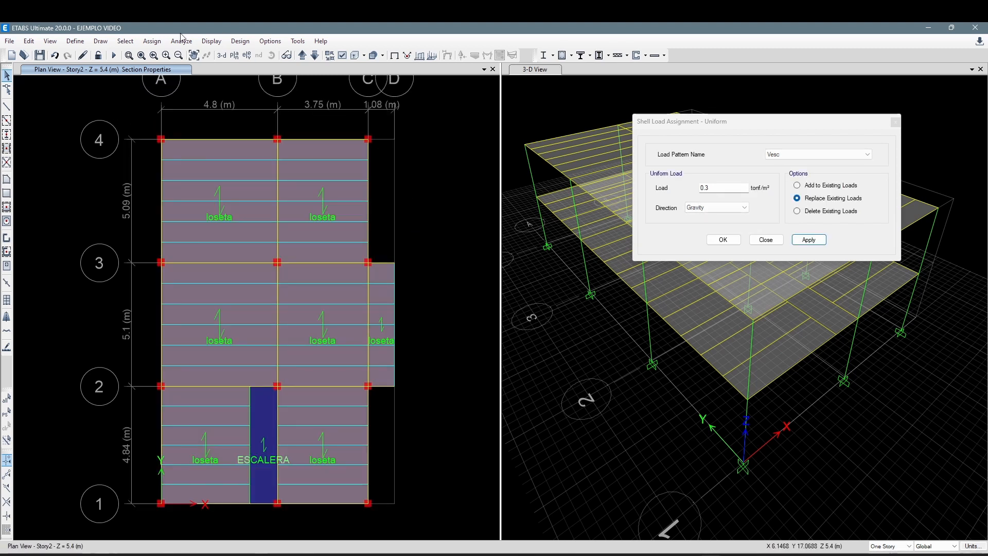
click(135, 41)
mouse_move(170, 56)
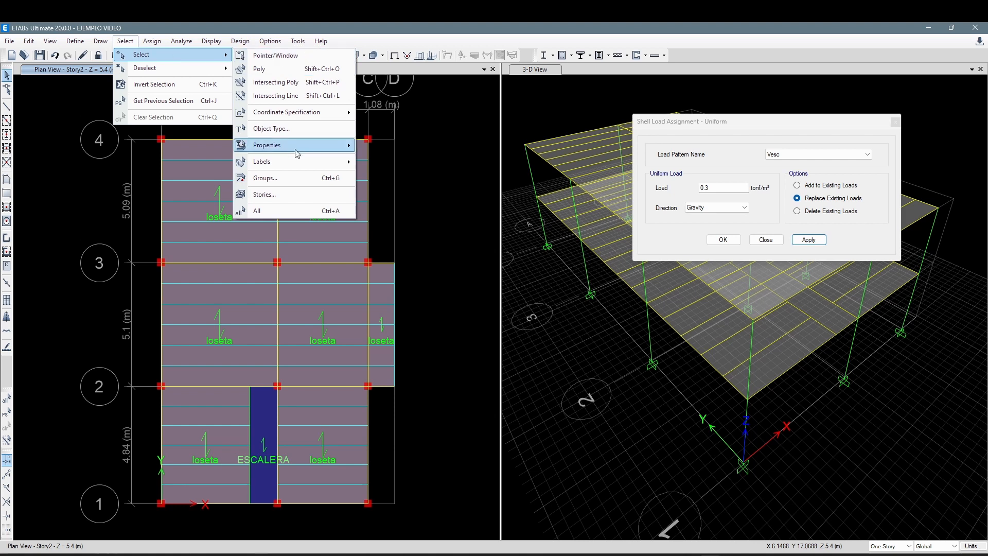
mouse_move(314, 154)
click(396, 175)
click(506, 308)
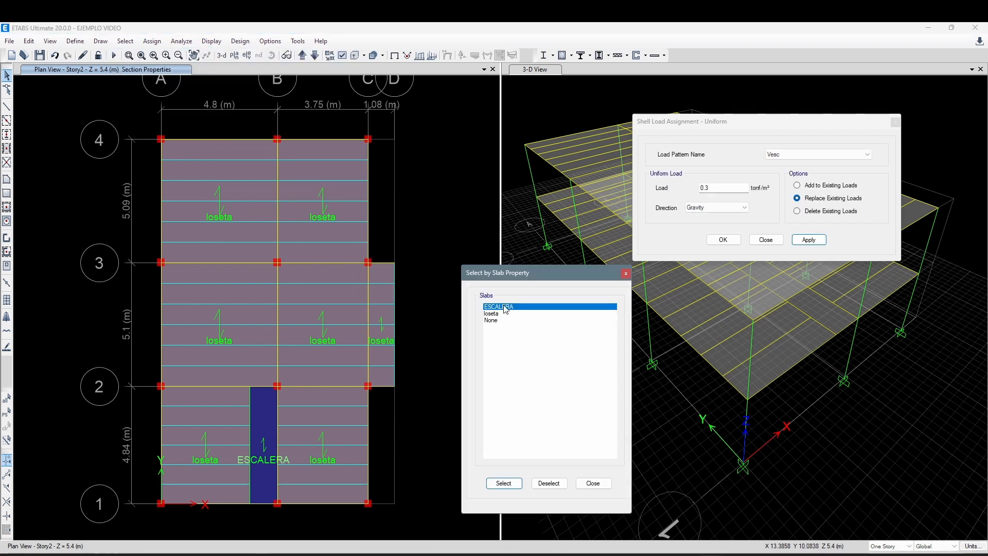
click(505, 313)
click(508, 308)
click(502, 318)
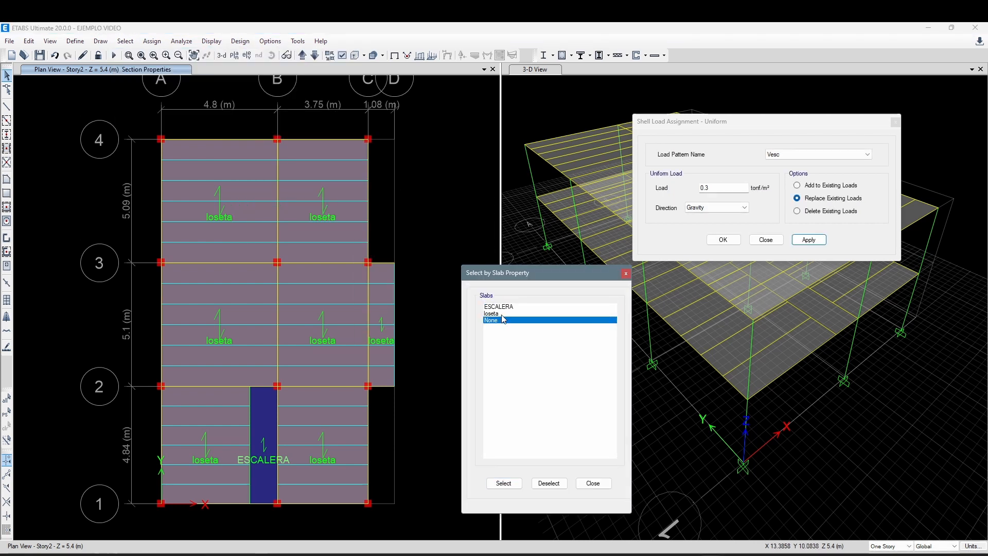
click(502, 314)
click(504, 484)
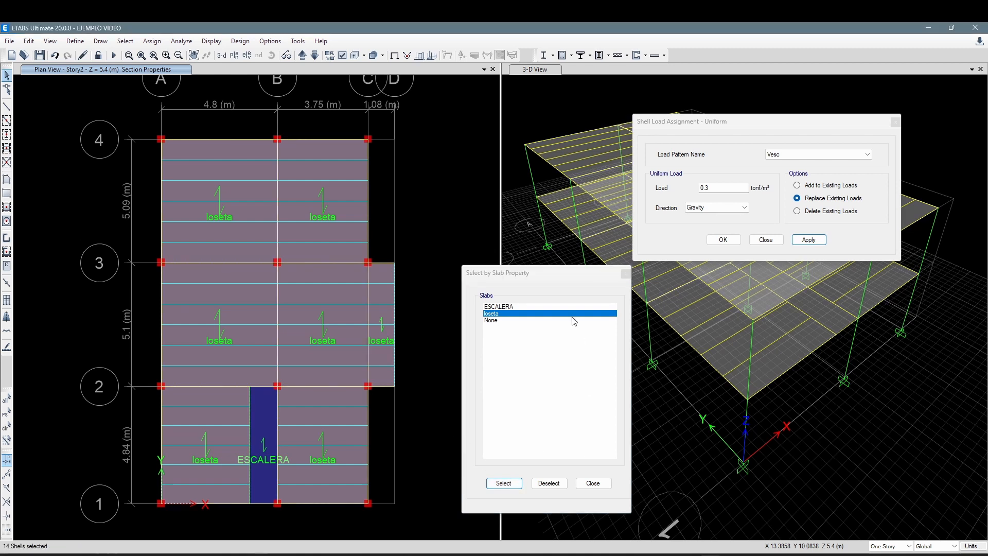
drag(546, 273, 539, 126)
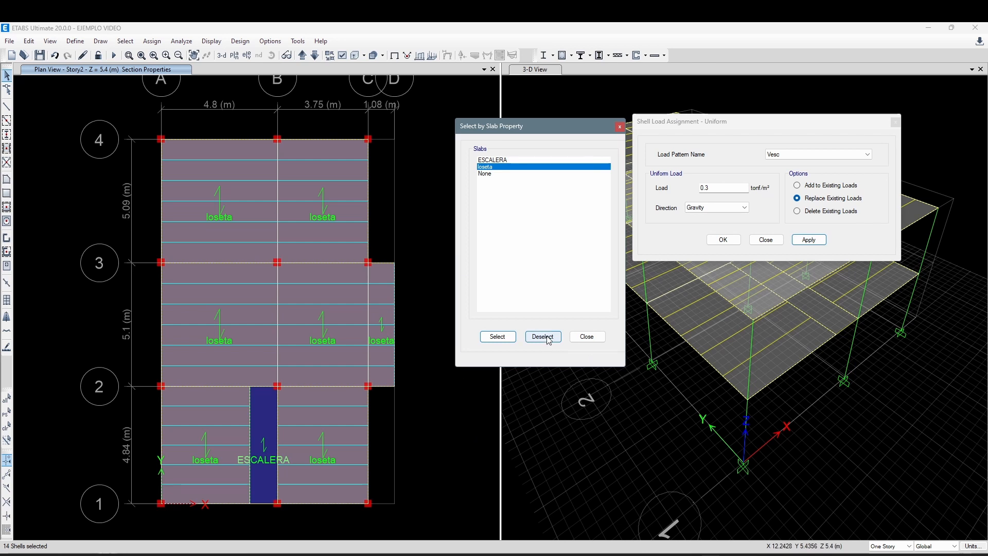
click(581, 338)
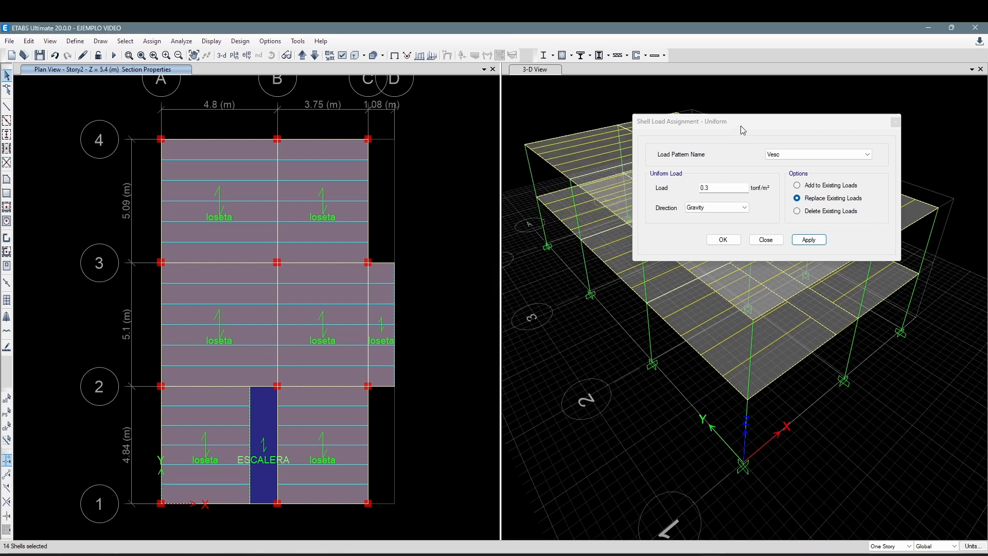
- Exclude the balcony panels on Story2 and Story1 from the selection and assign the remaining panels a 0.18 tonf/m² Cuartos gravity load, replacing existing loads
drag(743, 130, 612, 149)
click(668, 176)
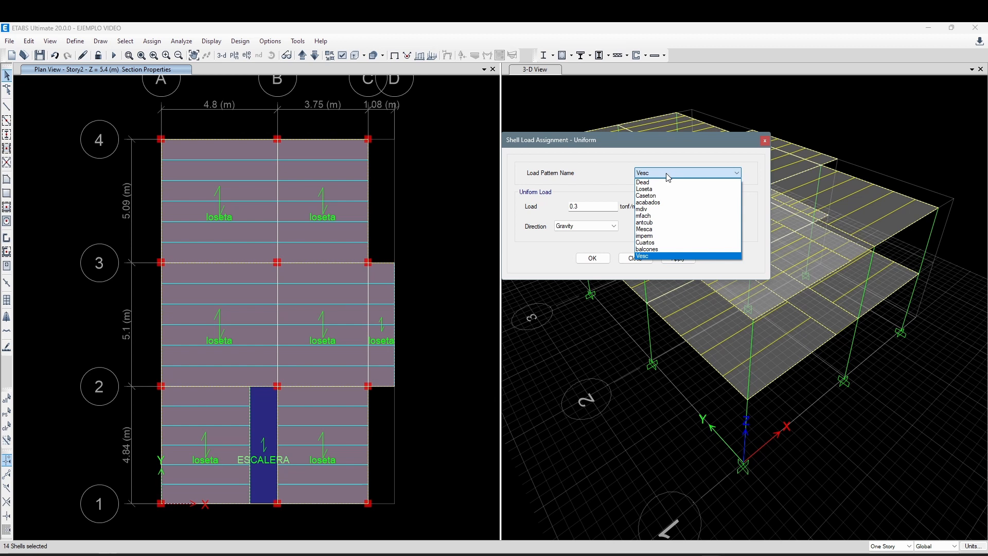
click(655, 243)
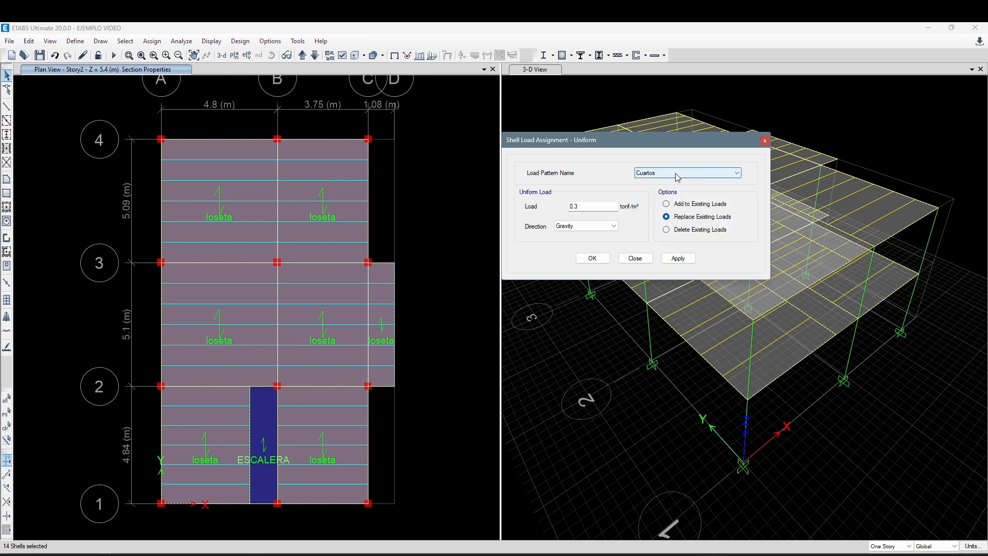
middle_drag(408, 317, 408, 286)
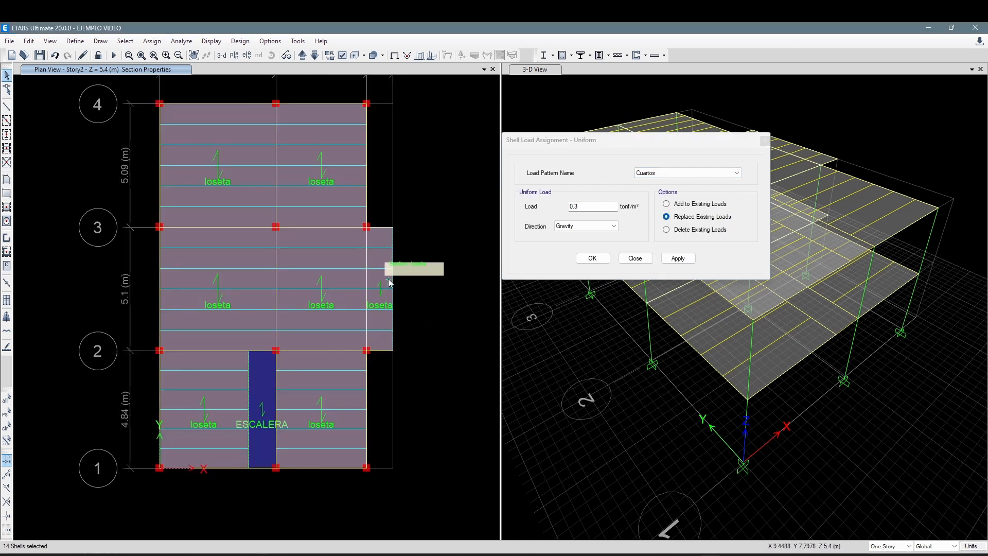
scroll(390, 283, up, 4)
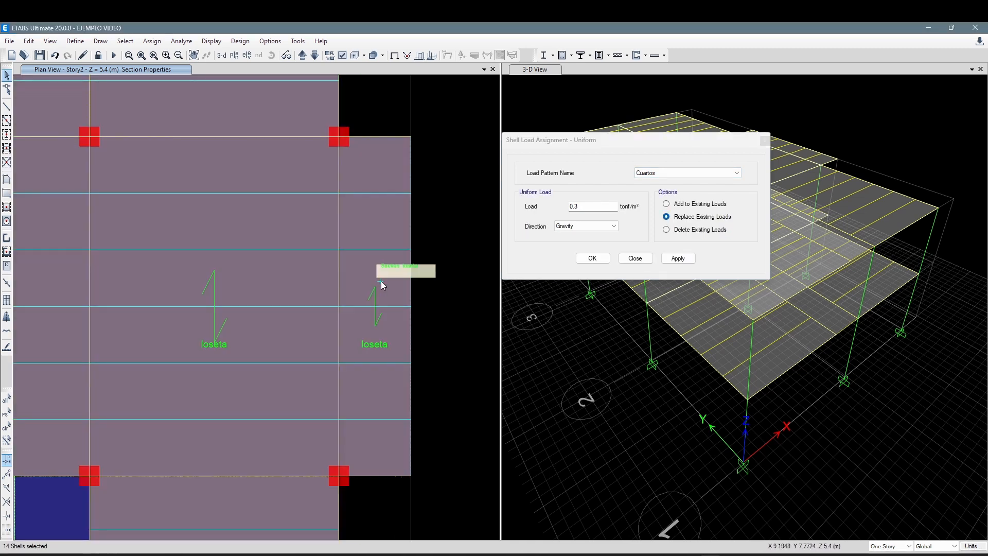
click(381, 281)
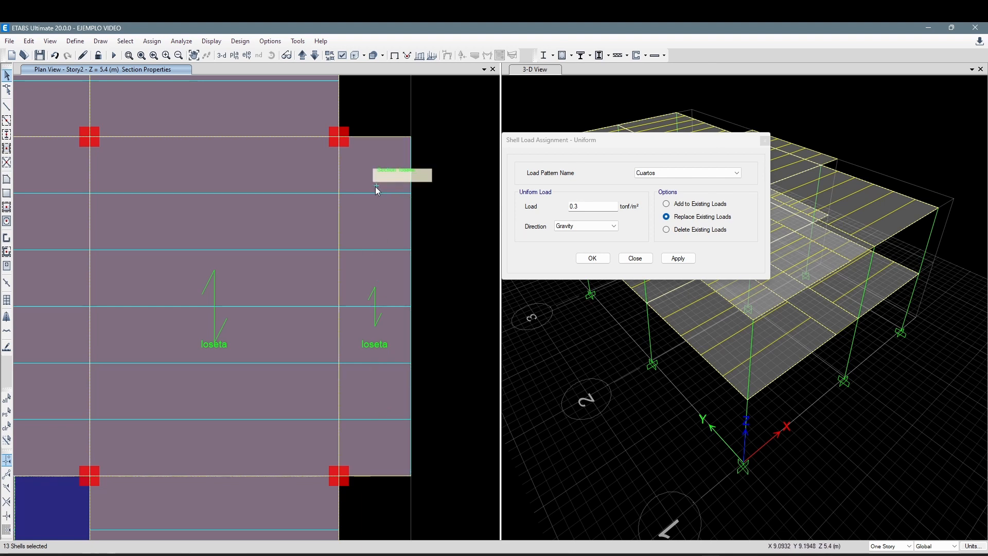
click(302, 56)
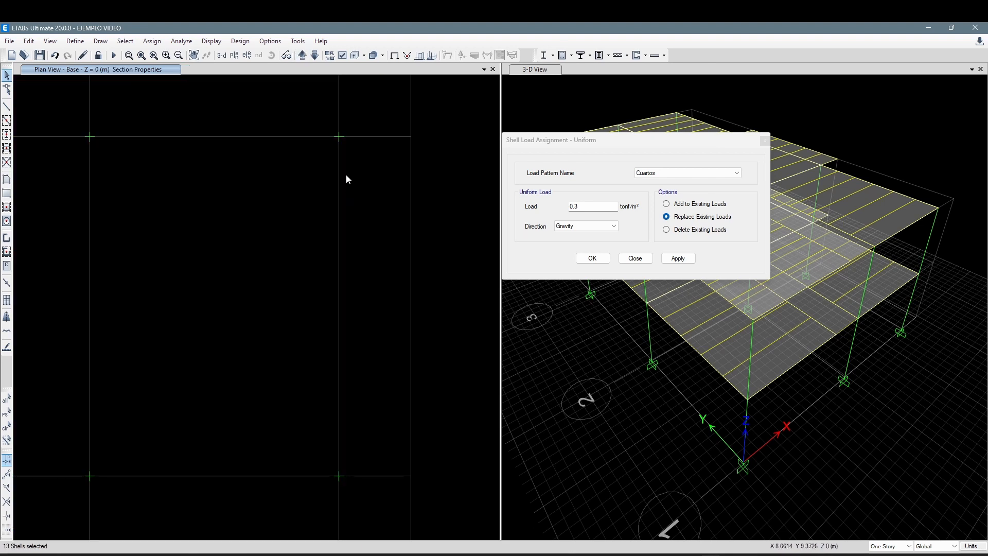
click(314, 56)
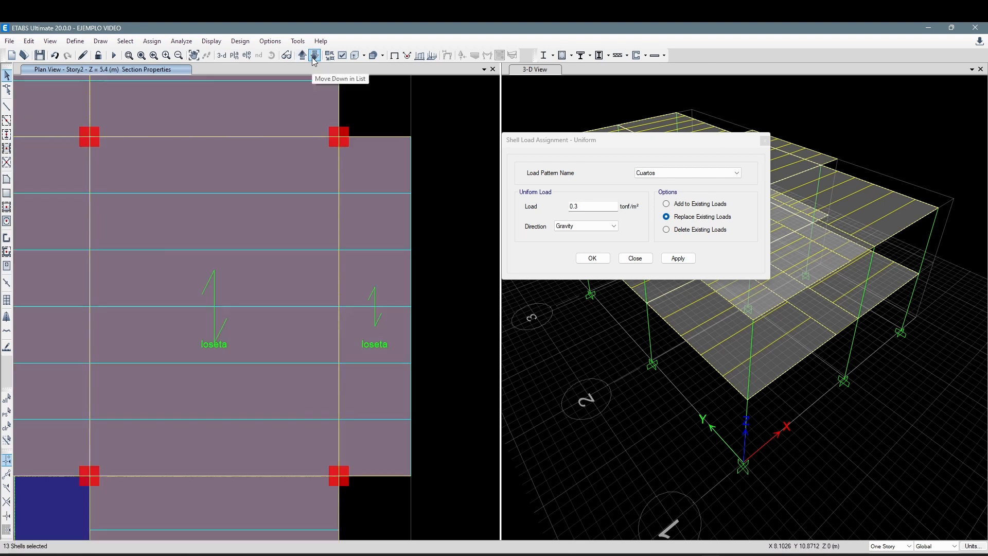
click(395, 321)
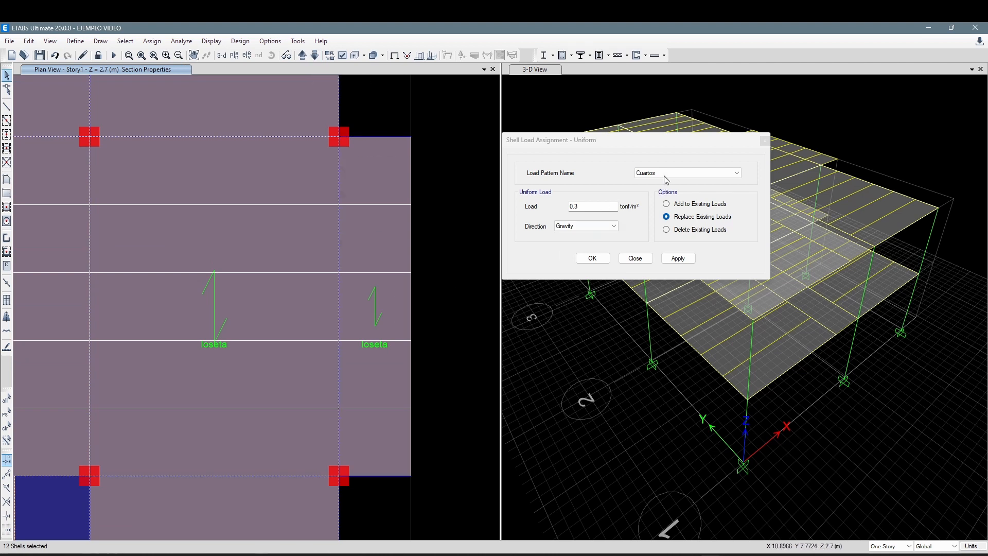
drag(596, 206, 543, 212)
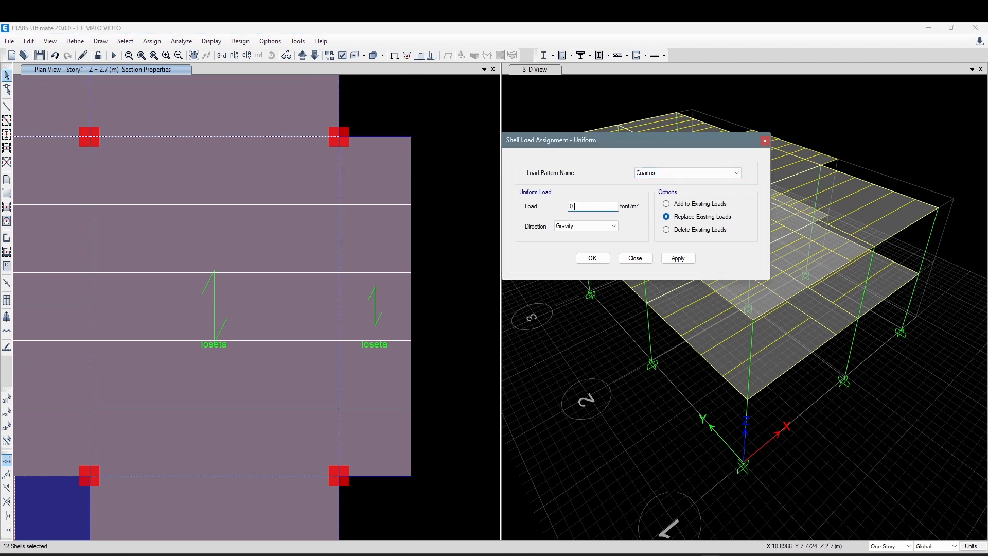
click(694, 259)
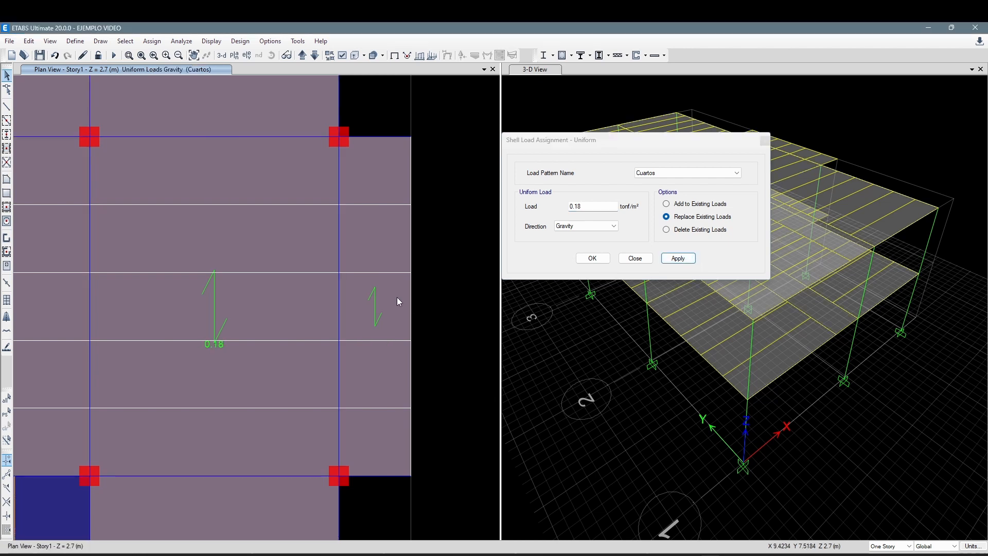
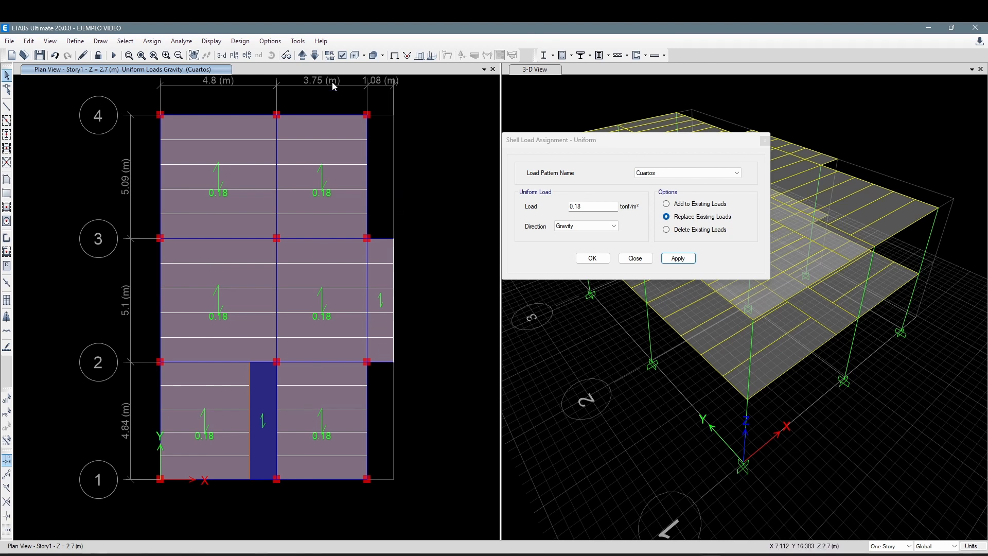
- Select the balcony panels on Story2 and Story1, assign them a 0.50 tonf/m² gravity load in the balcones pattern, and check both plans
click(302, 55)
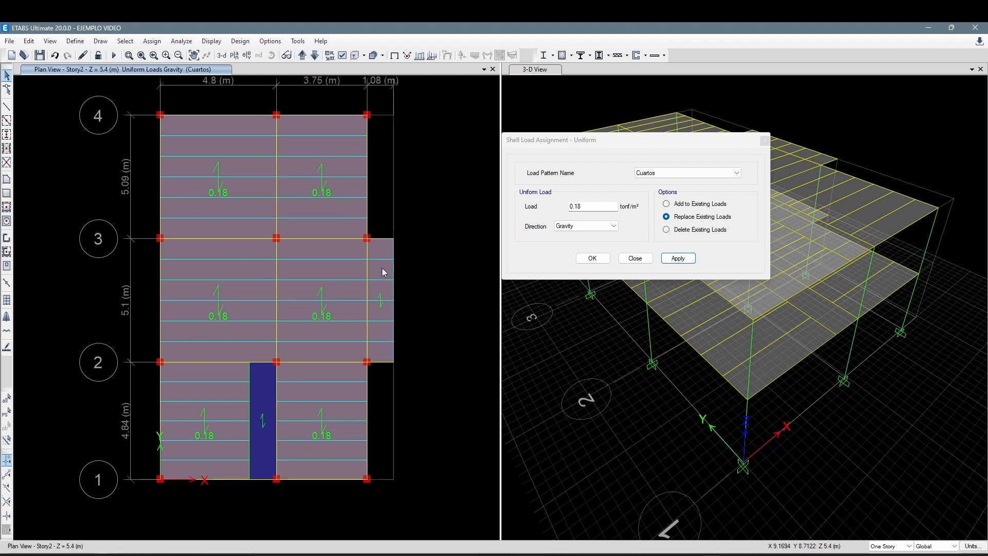
click(382, 272)
click(315, 55)
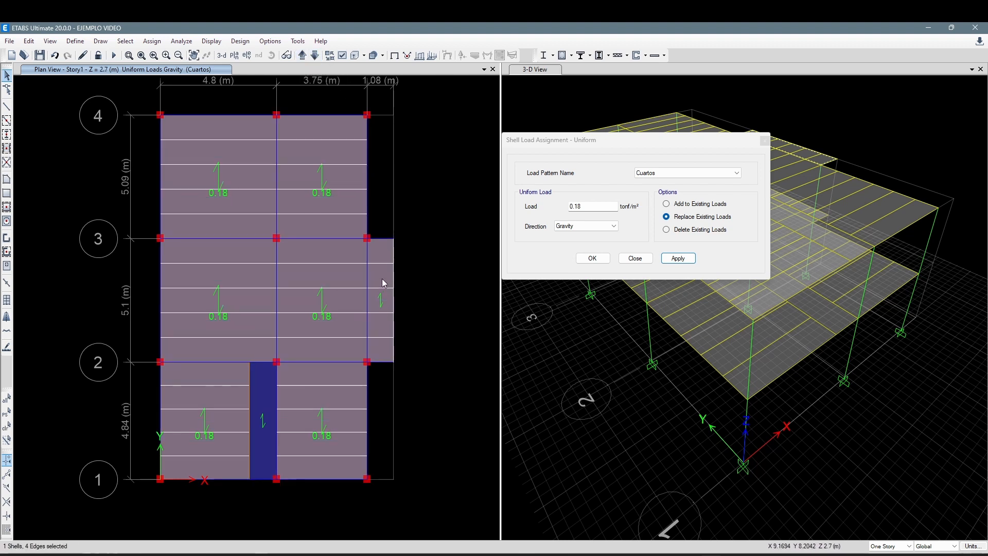
click(690, 174)
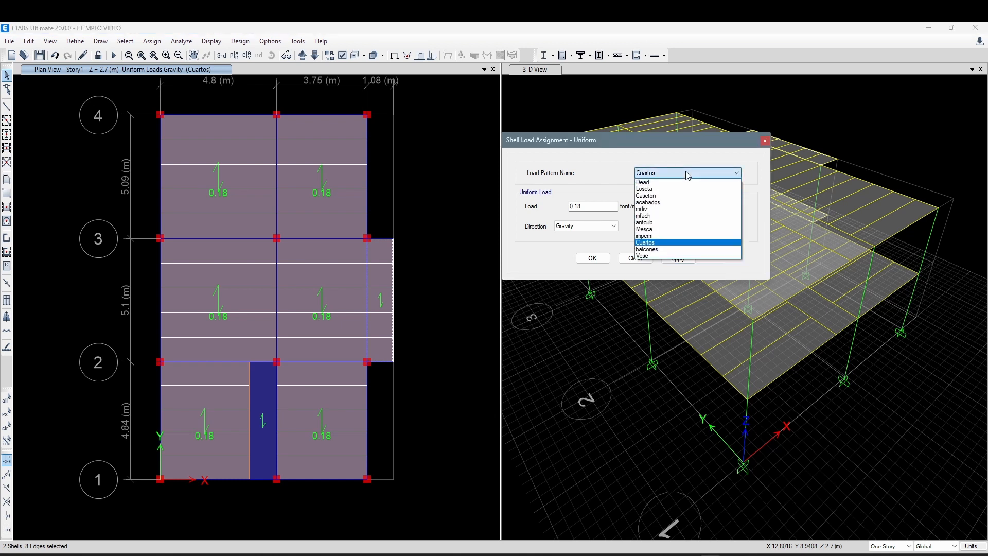
click(669, 250)
click(609, 208)
text(0.)
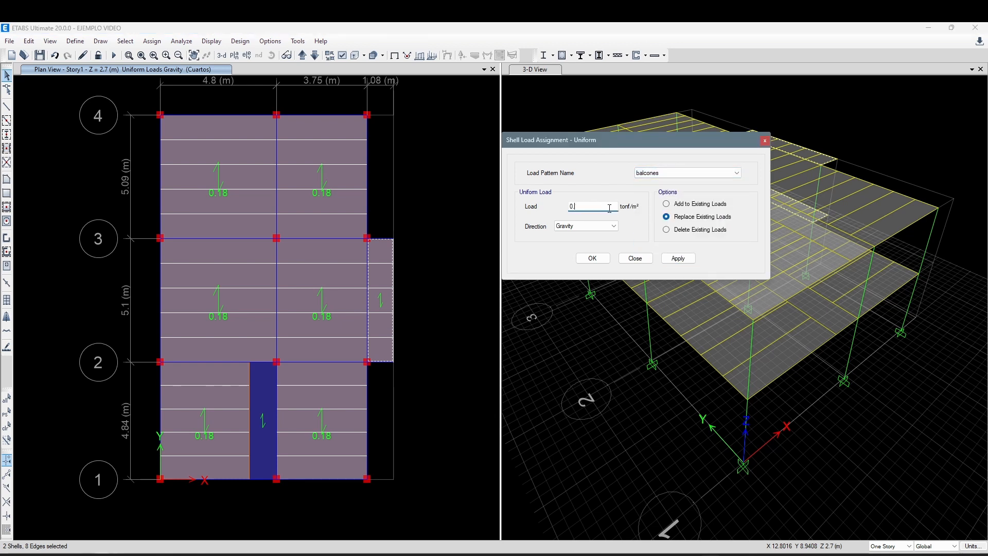
text(50)
click(680, 259)
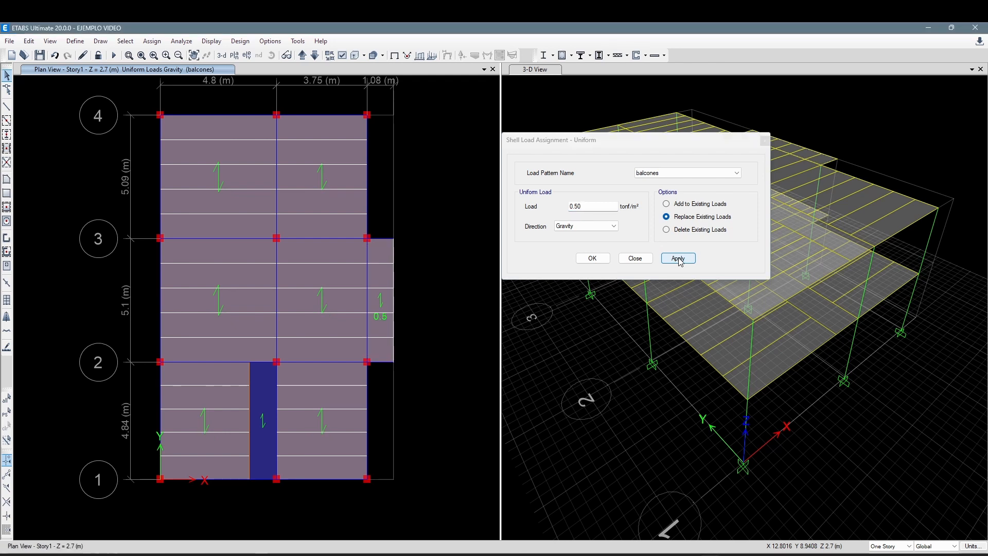
middle_drag(403, 303, 387, 303)
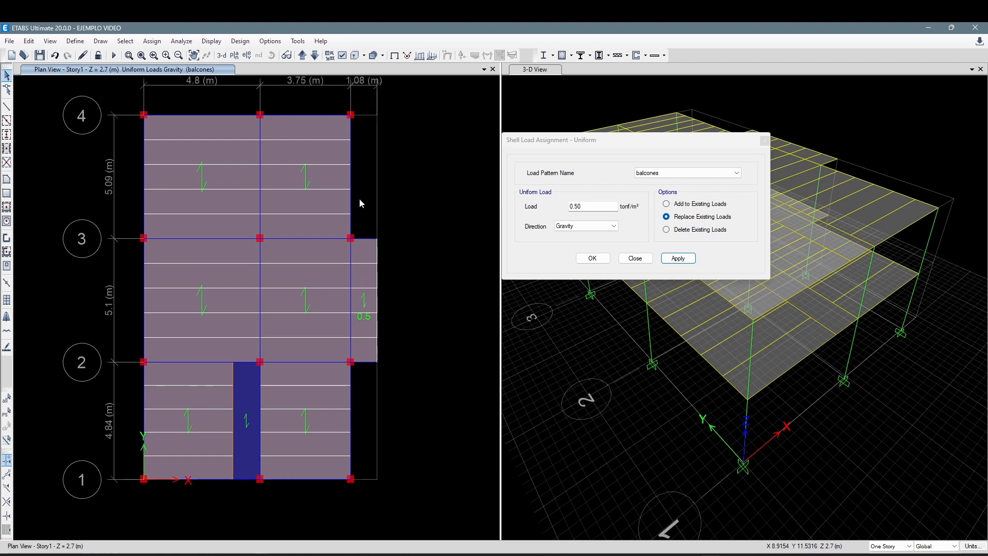
click(303, 55)
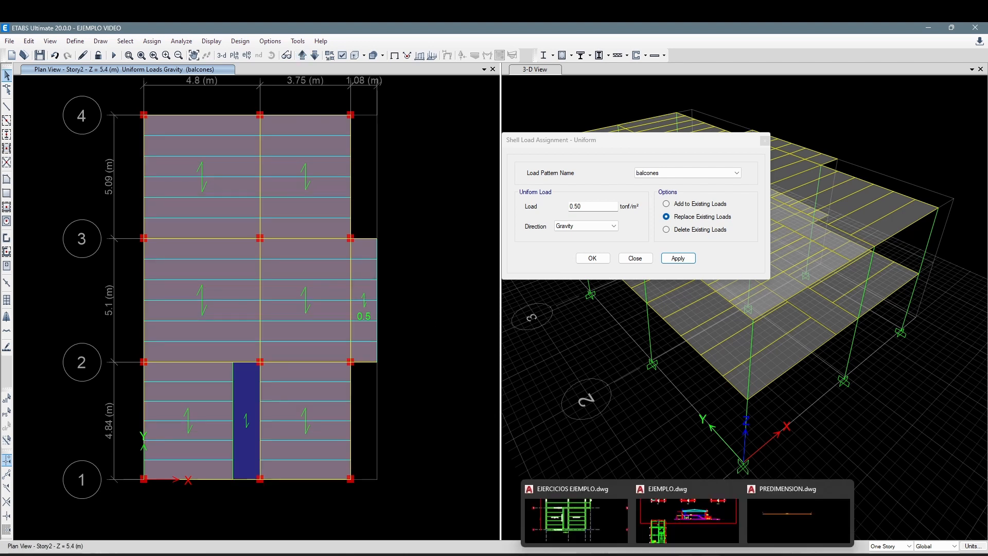
- Switch to the PowerPoint checklist, highlight the Cuartos and Balcones live load lines in yellow, and review the remaining dead loads
click(668, 533)
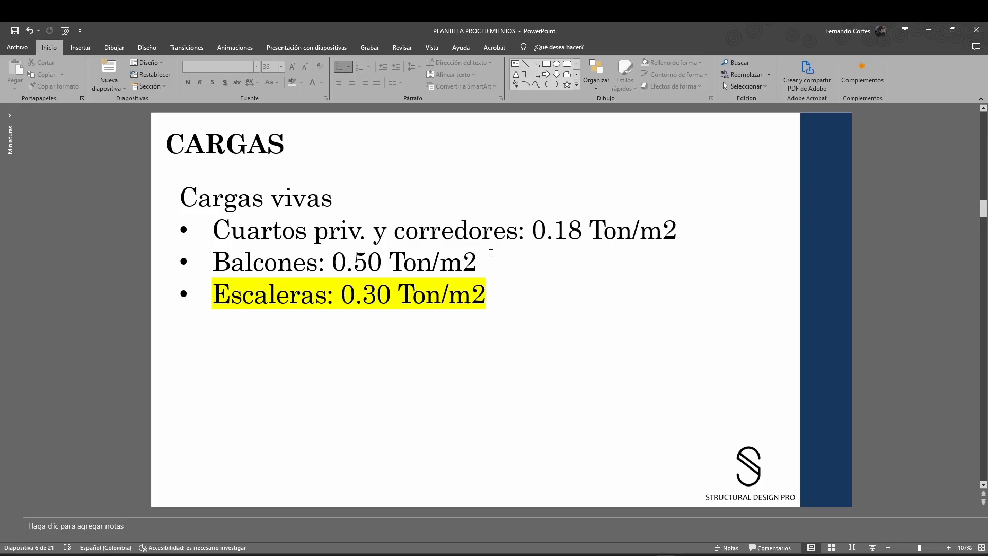
click(479, 263)
drag(479, 263, 212, 229)
click(303, 82)
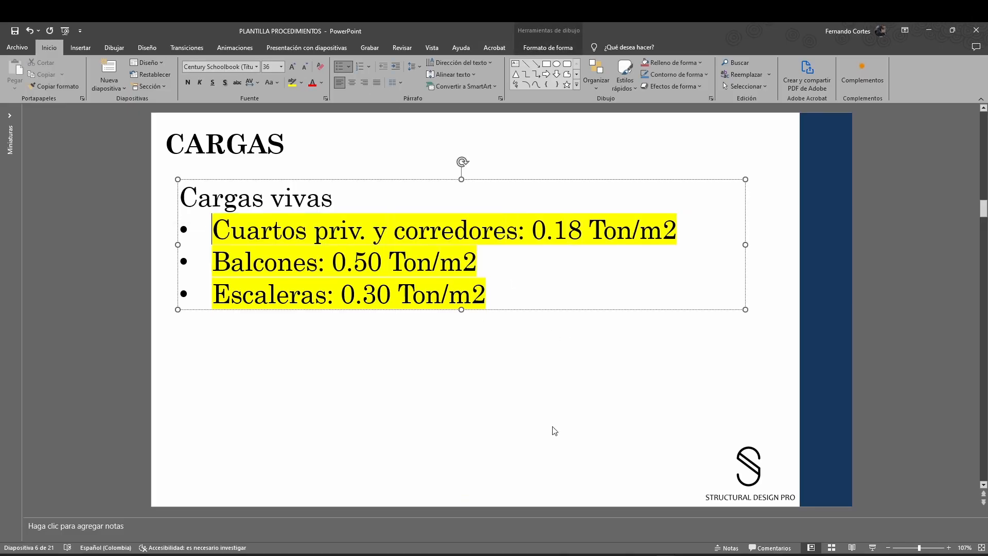
click(550, 427)
scroll(550, 427, up, 1)
click(482, 378)
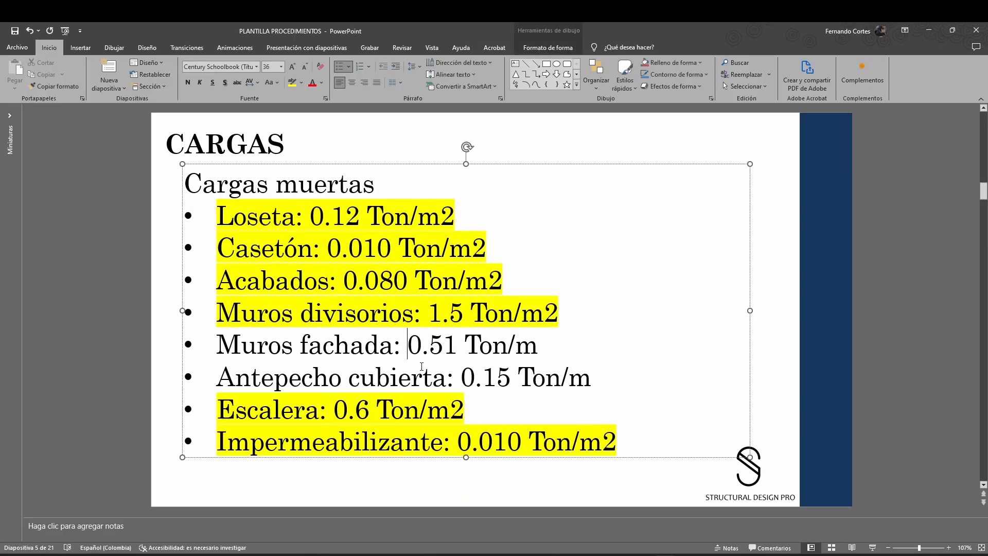
click(641, 482)
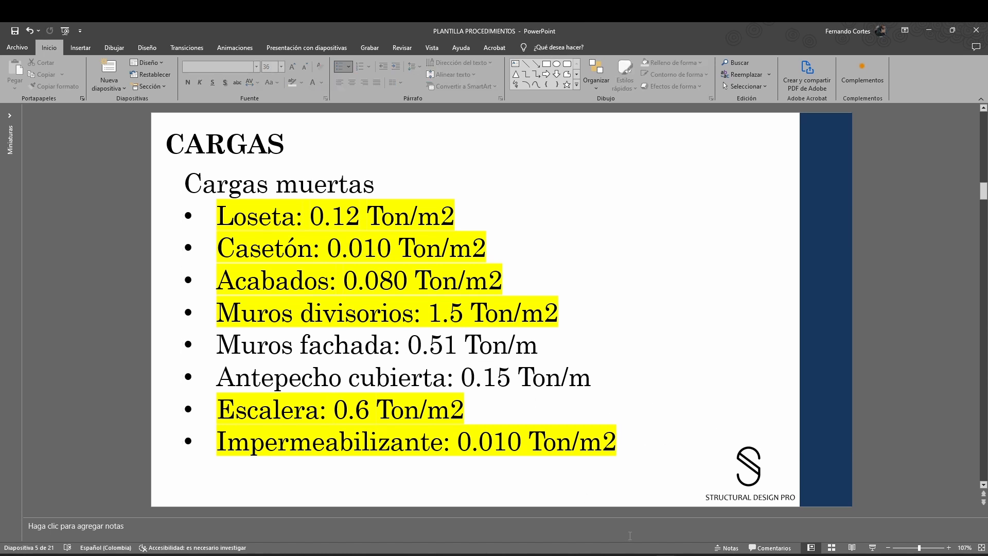
- Switch back to ETABS and close the uniform shell load assignment
mouse_move(701, 553)
click(710, 515)
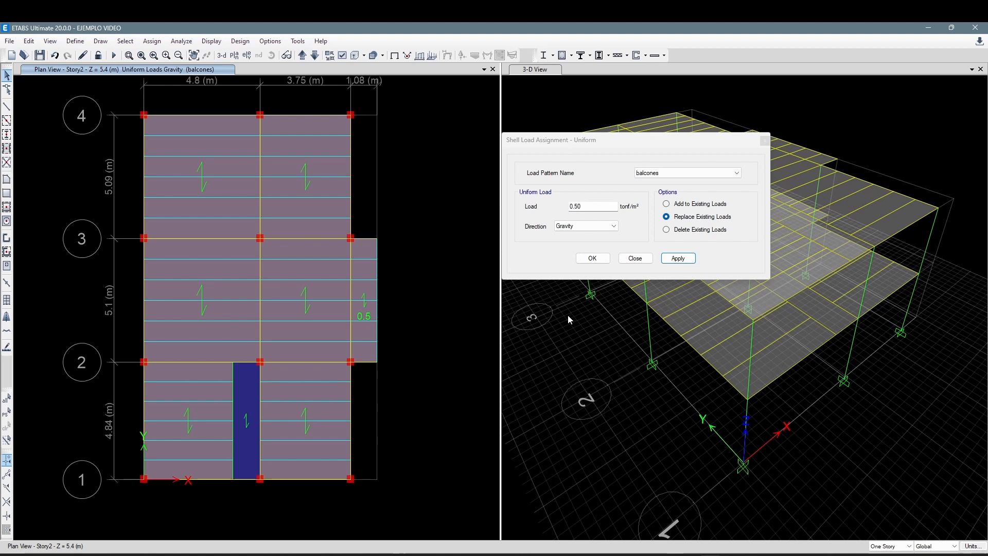
click(621, 261)
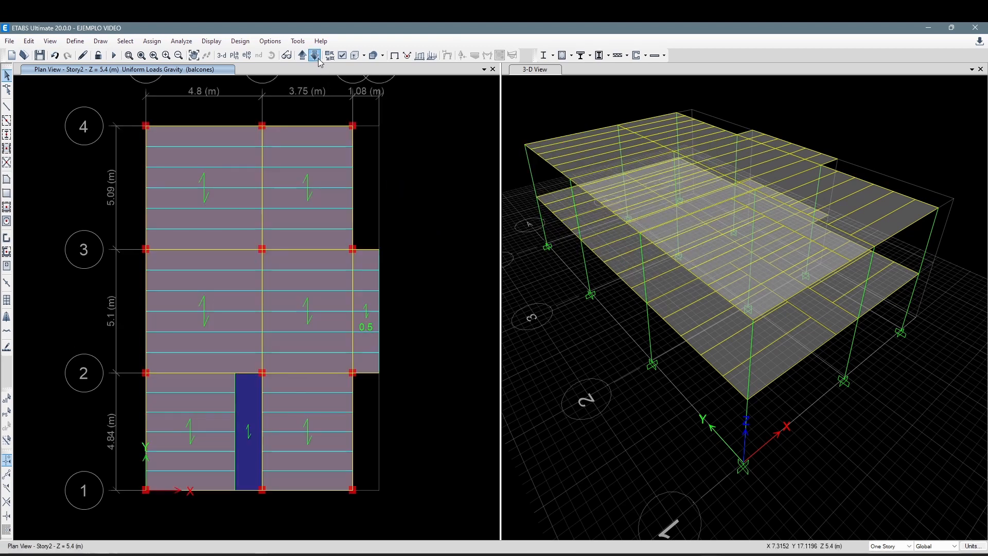
- On the Story1 plan, select the perimeter beams along the building outline, including the balcony's outer edge beam
click(318, 58)
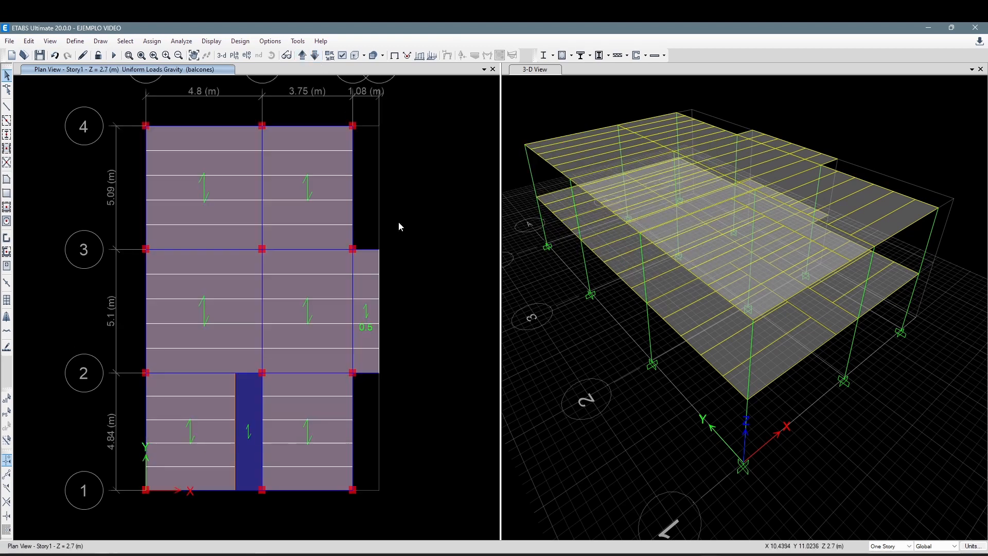
middle_drag(154, 133, 150, 136)
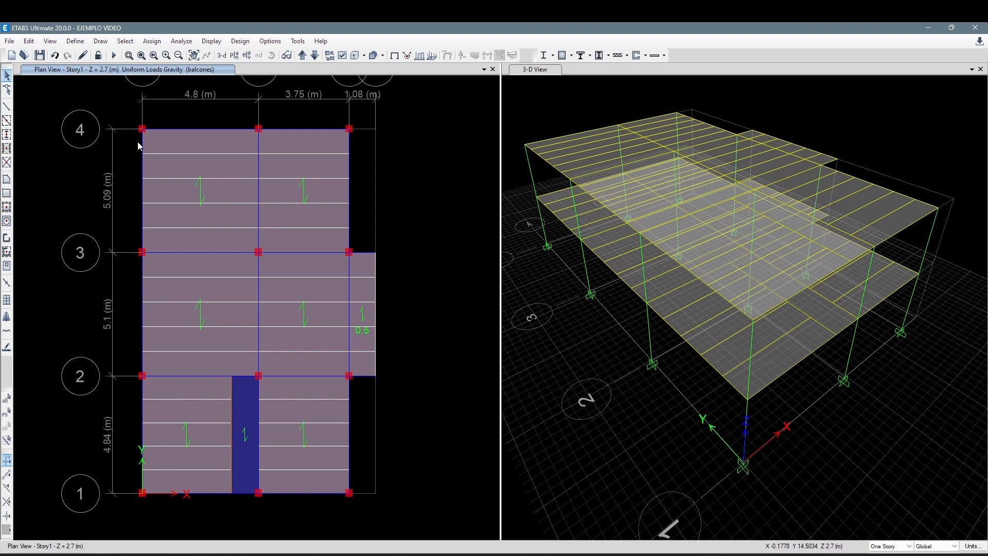
middle_drag(148, 146, 164, 148)
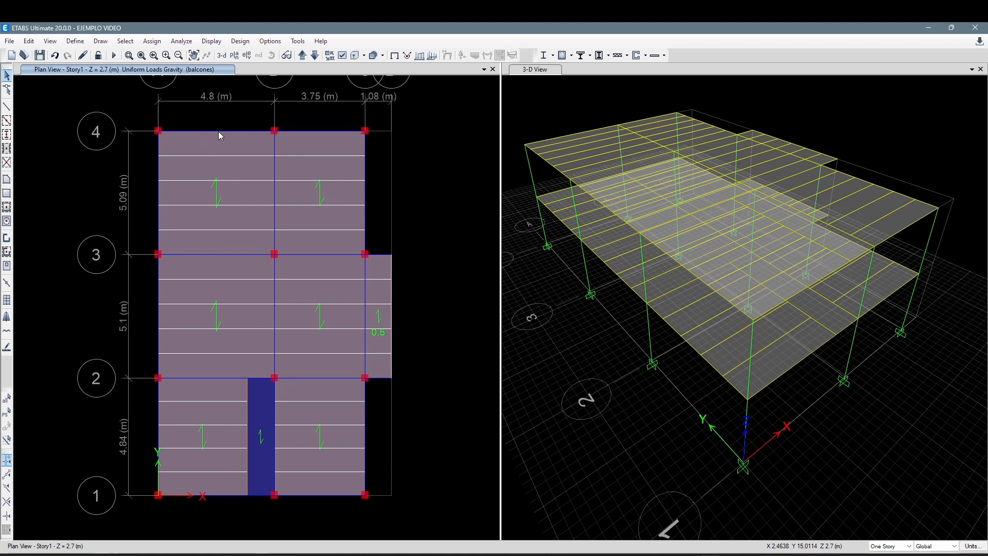
click(244, 131)
click(333, 131)
click(381, 379)
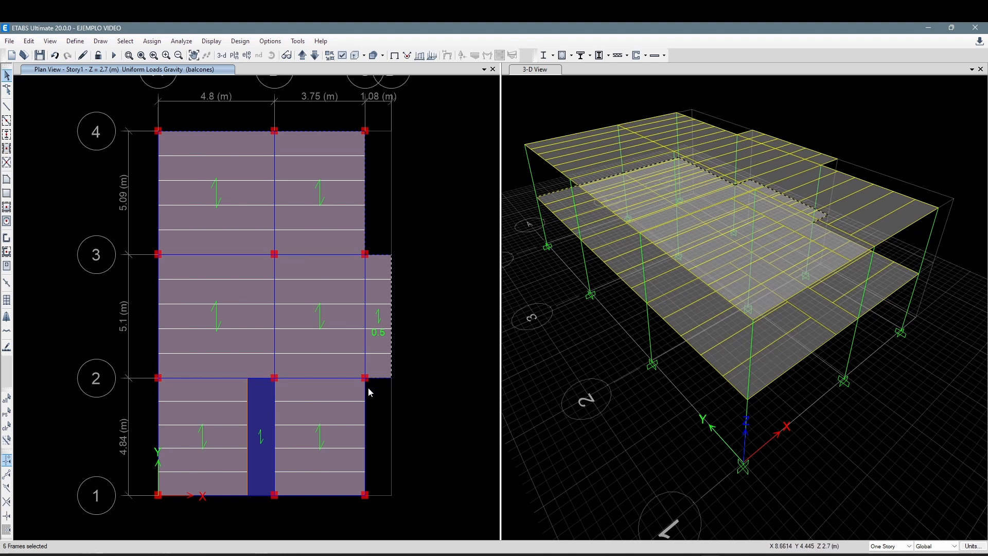
click(330, 495)
click(237, 495)
click(159, 410)
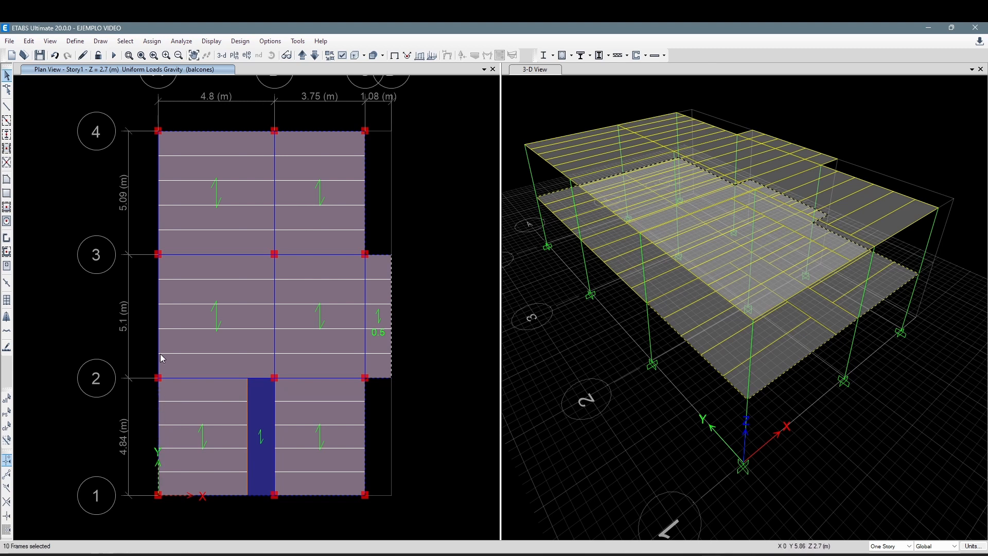
click(158, 315)
click(314, 55)
- Switch to the AutoCAD drawing and examine the stair-side facade and the roof parapet above N+5.40 m in the building section
mouse_move(689, 554)
click(575, 518)
scroll(401, 245, down, 6)
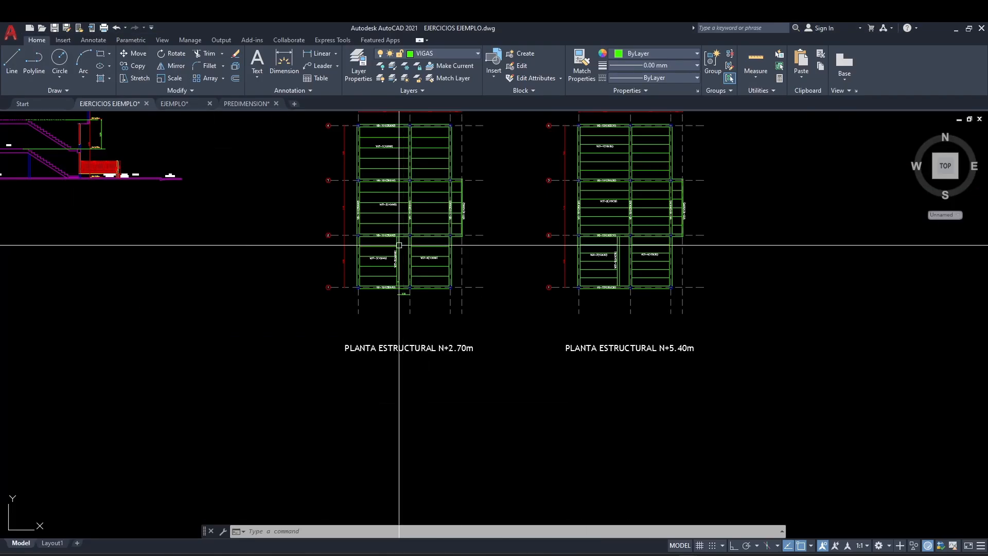
middle_drag(400, 245, 762, 348)
scroll(437, 221, up, 9)
mouse_move(406, 220)
middle_down()
mouse_move(585, 375)
mouse_move(564, 302)
middle_up()
scroll(628, 191, up, 2)
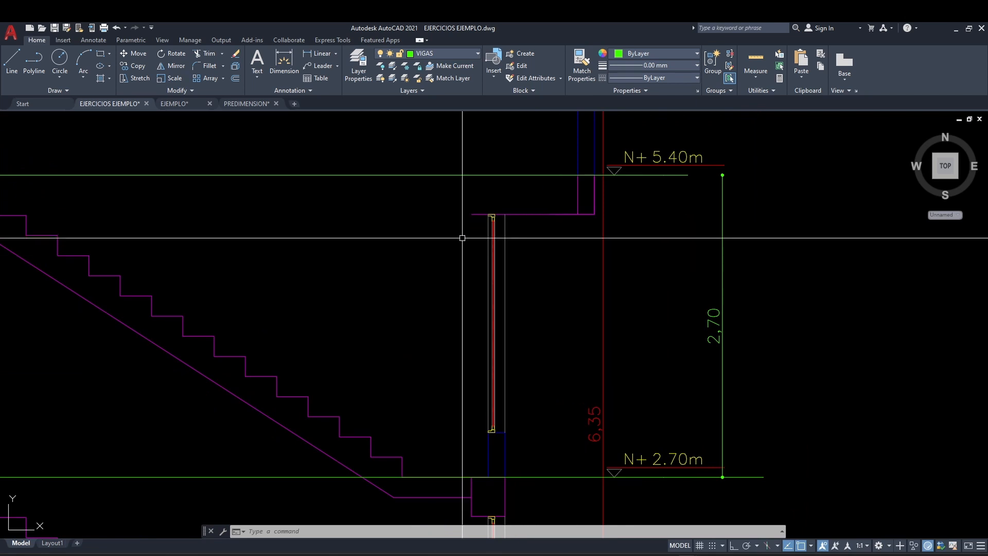
middle_drag(590, 210, 577, 307)
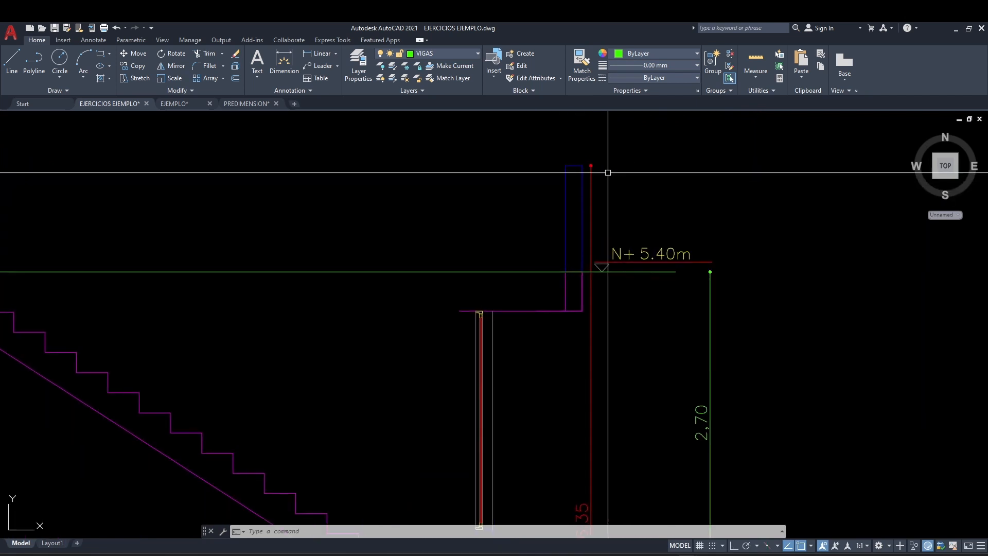
scroll(527, 392, down, 2)
middle_drag(526, 393, 567, 229)
scroll(567, 228, down, 2)
- Examine the balcony railing and the adjoining bedroom wall at level N+2.70 m in the building section
middle_drag(470, 300, 724, 299)
middle_drag(266, 294, 442, 295)
scroll(319, 272, up, 2)
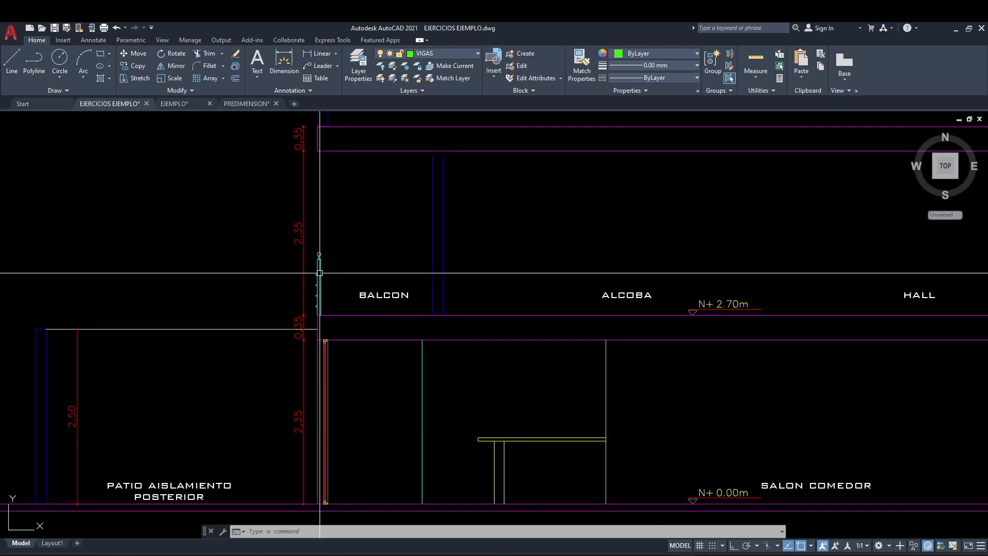
middle_drag(428, 227, 421, 274)
scroll(426, 254, down, 2)
scroll(348, 327, up, 2)
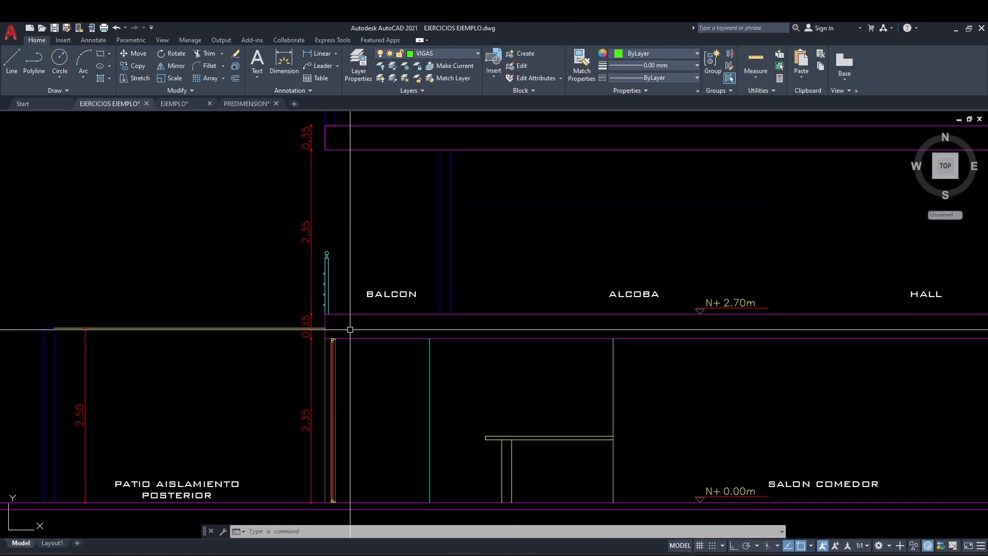
scroll(361, 286, up, 2)
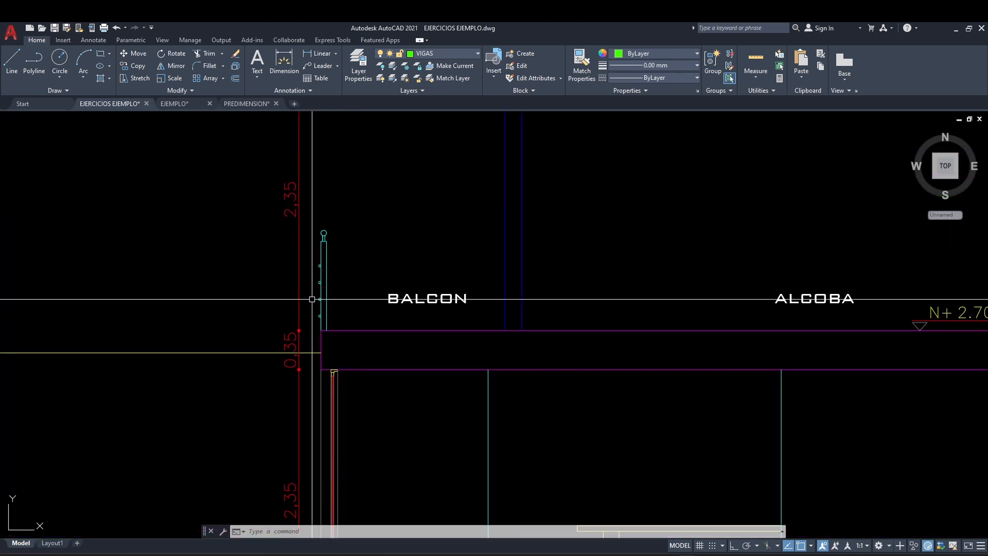
scroll(388, 225, down, 6)
scroll(383, 241, up, 5)
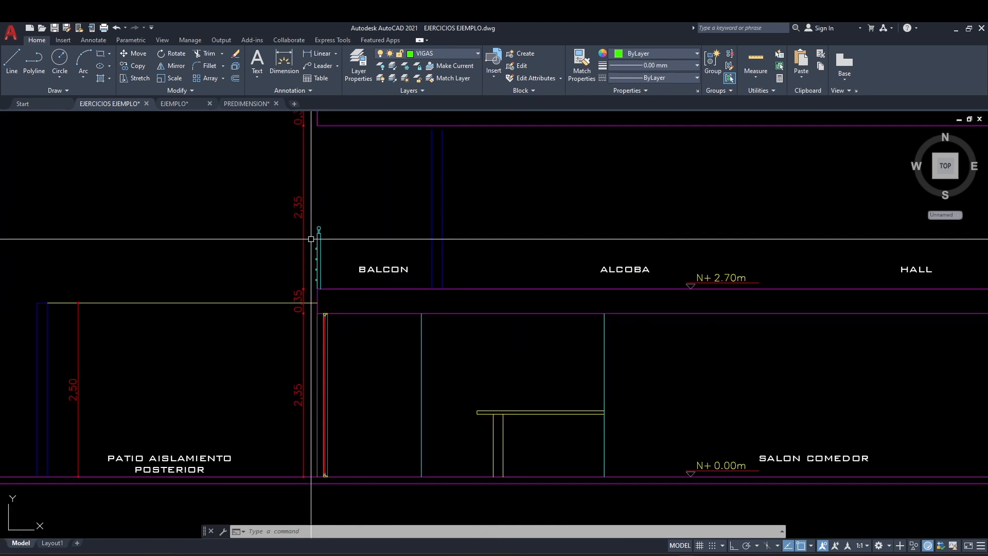
scroll(330, 242, down, 6)
middle_drag(582, 315, 438, 247)
scroll(437, 247, down, 2)
middle_drag(571, 322, 440, 251)
mouse_move(673, 255)
middle_down()
mouse_move(645, 341)
mouse_move(517, 340)
middle_up()
middle_drag(325, 307, 598, 309)
scroll(261, 218, up, 6)
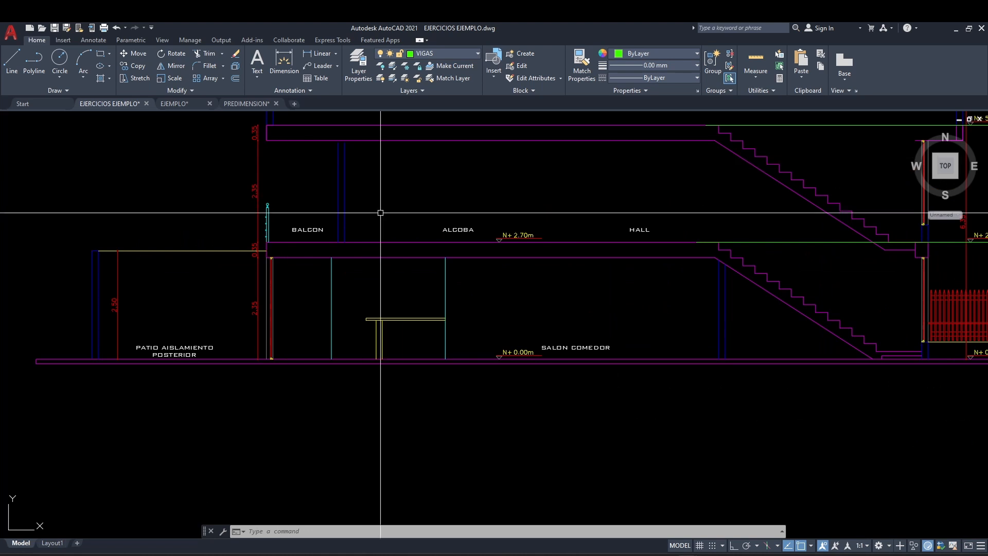
middle_drag(505, 221, 289, 232)
scroll(393, 282, down, 4)
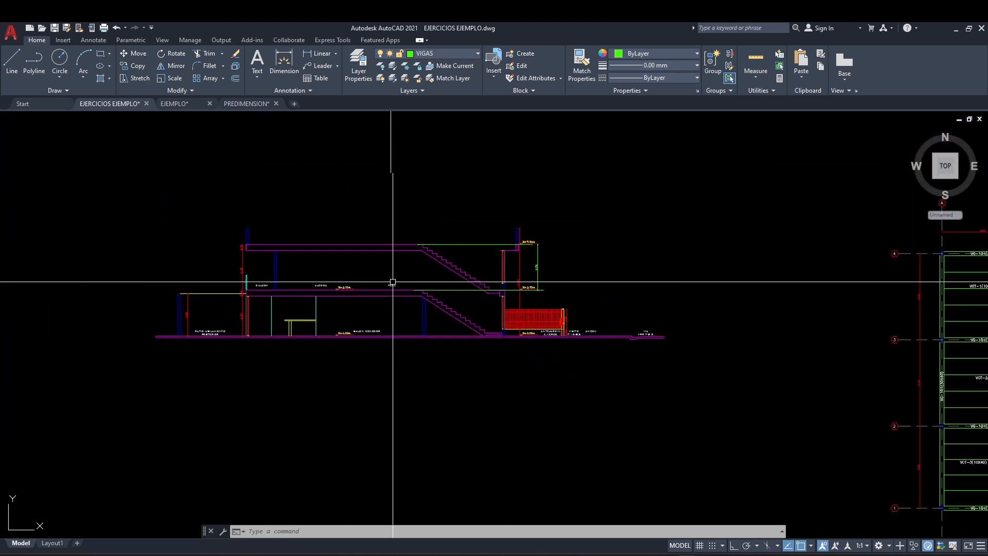
- Compare the balcony edge beam VGT-6 on the N+2.70 m structural plan with the balcony in the building section
middle_drag(806, 401, 523, 270)
middle_drag(846, 318, 506, 331)
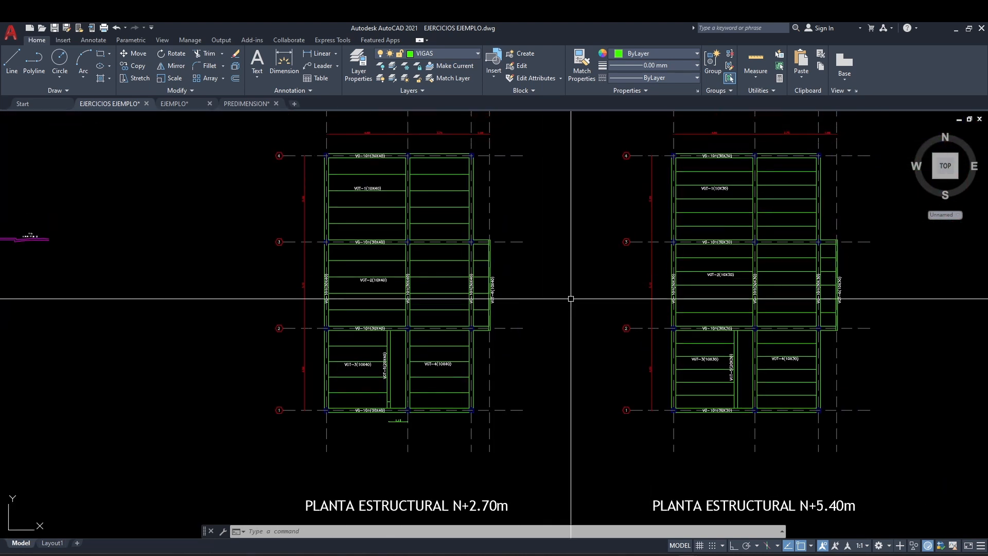
scroll(570, 299, up, 4)
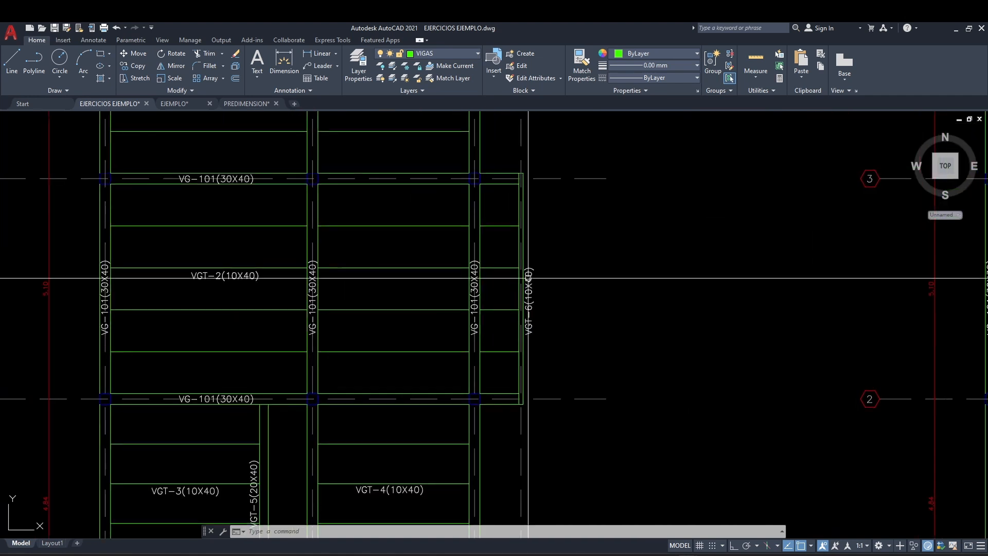
scroll(528, 279, down, 4)
middle_drag(454, 286, 922, 377)
scroll(132, 280, up, 4)
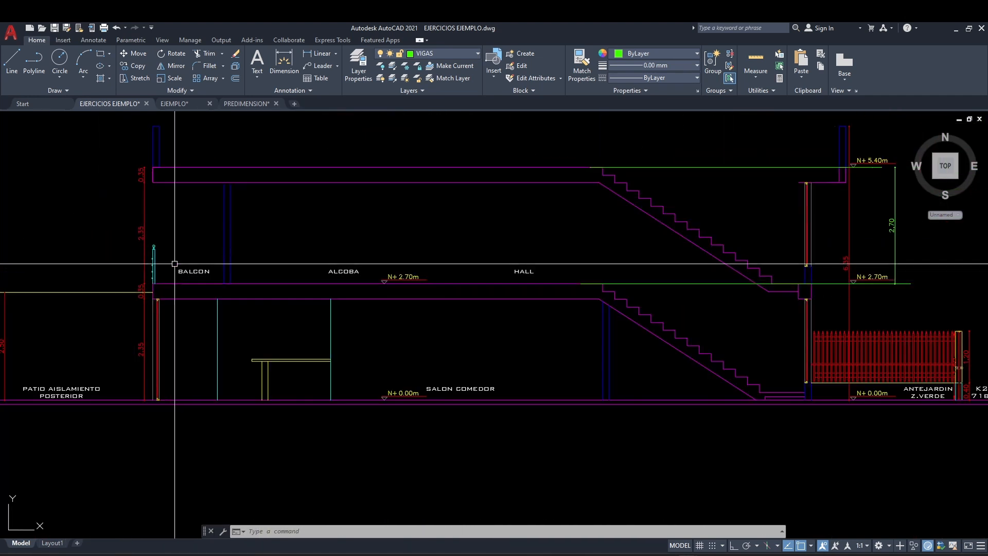
- Examine the balcony's edge beam and cantilever beams between axes 2 and 3 on the N+2.70 m structural plan
scroll(515, 284, down, 4)
middle_drag(568, 294, 150, 286)
middle_drag(586, 300, 260, 288)
scroll(506, 363, up, 4)
middle_drag(508, 366, 578, 309)
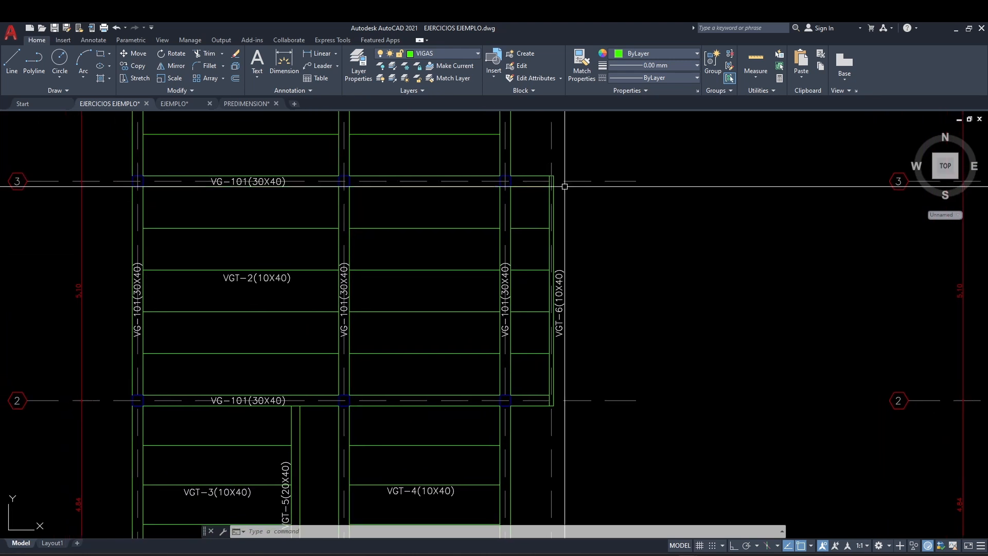
scroll(567, 281, up, 2)
middle_drag(541, 165, 556, 194)
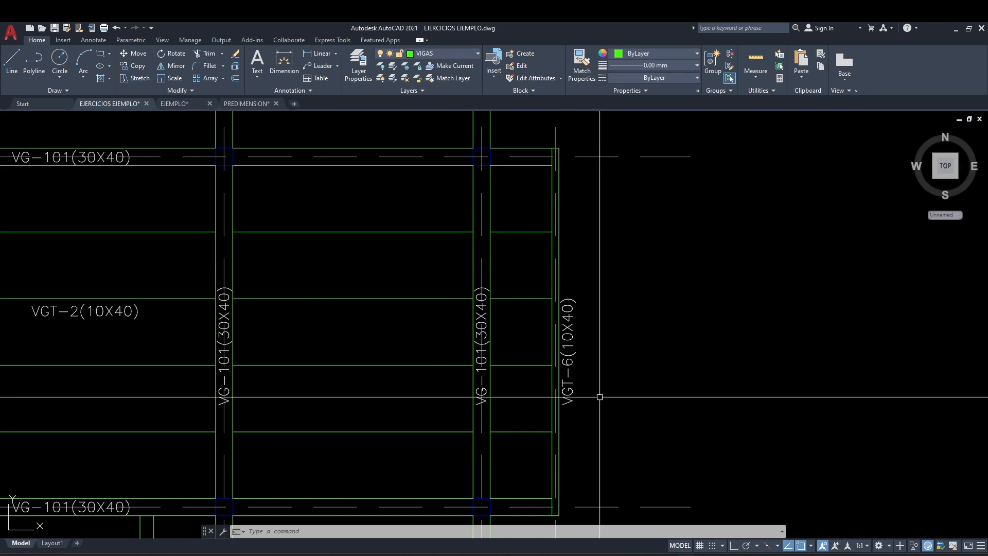
middle_drag(572, 278, 588, 278)
scroll(603, 268, down, 2)
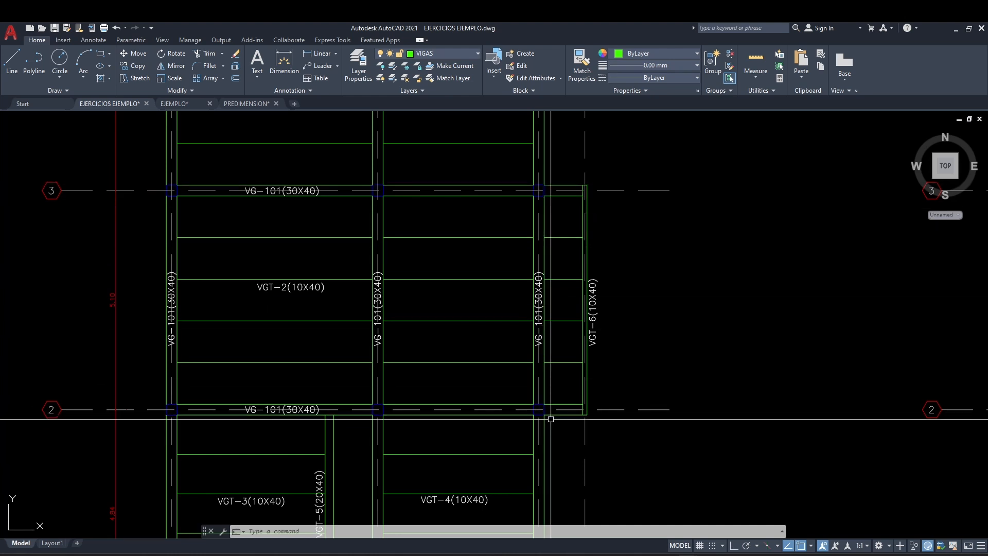
scroll(549, 414, up, 2)
middle_drag(609, 321, 618, 391)
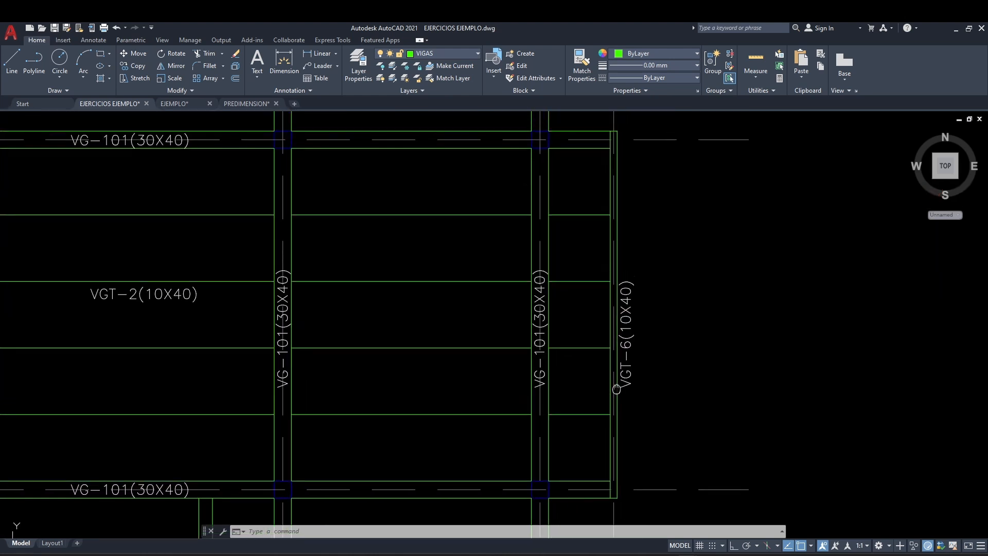
scroll(636, 252, down, 2)
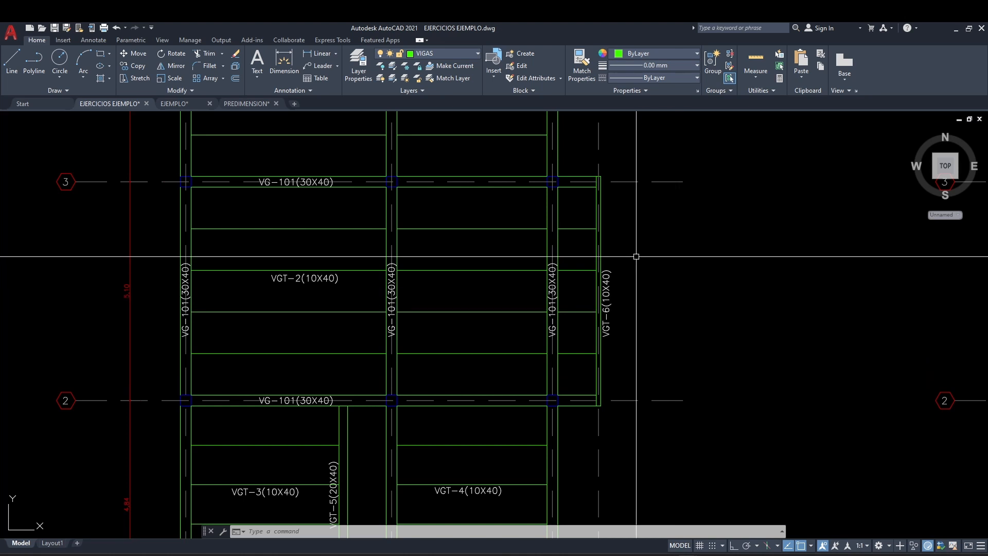
- Switch to ETABS and examine the Story1 plan view around the balcony between axes 2 and 3
middle_drag(641, 249, 647, 269)
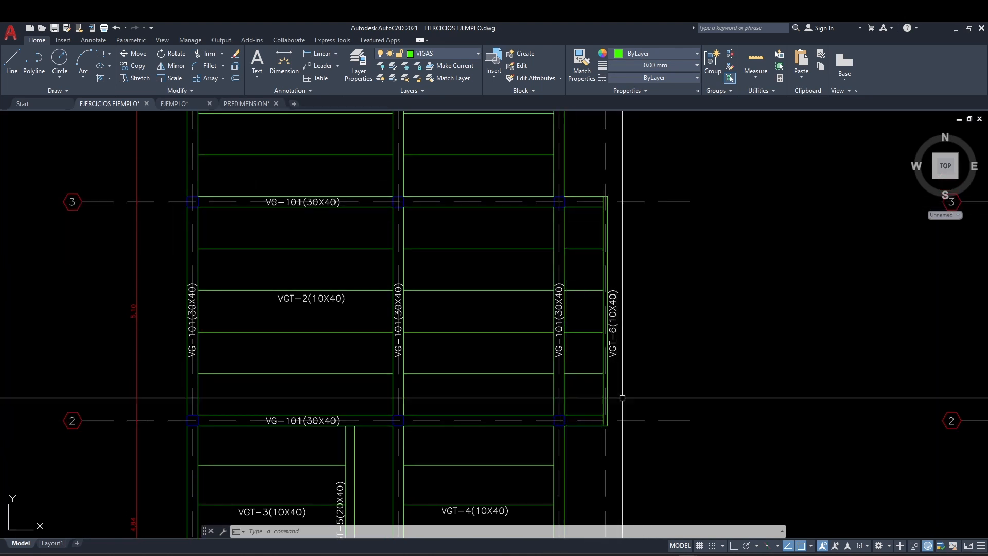
click(708, 554)
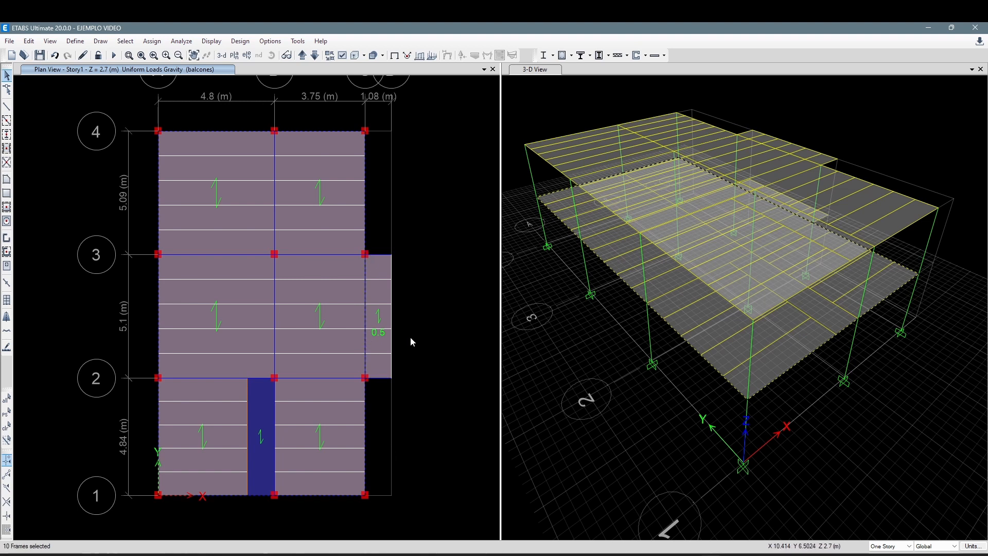
middle_drag(412, 336, 432, 336)
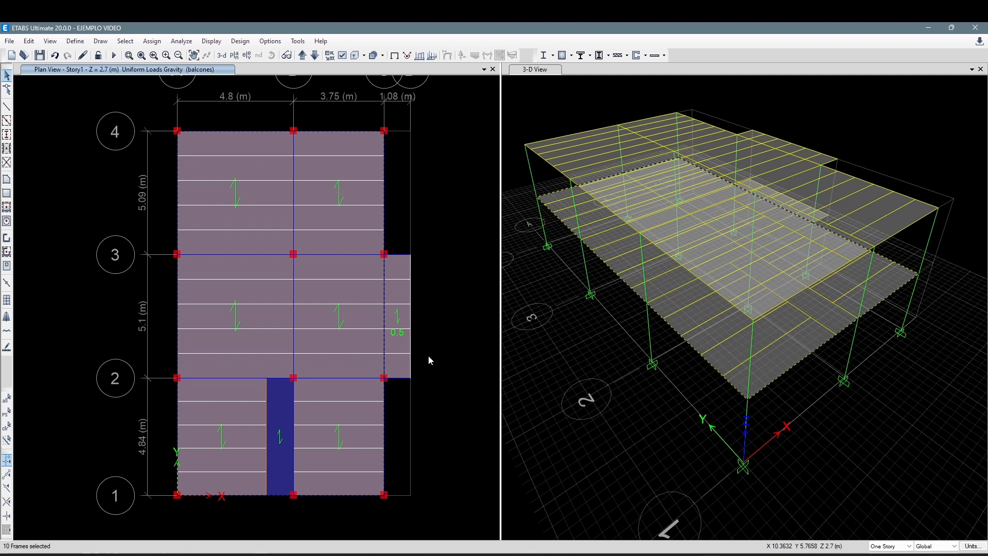
middle_drag(450, 321, 453, 320)
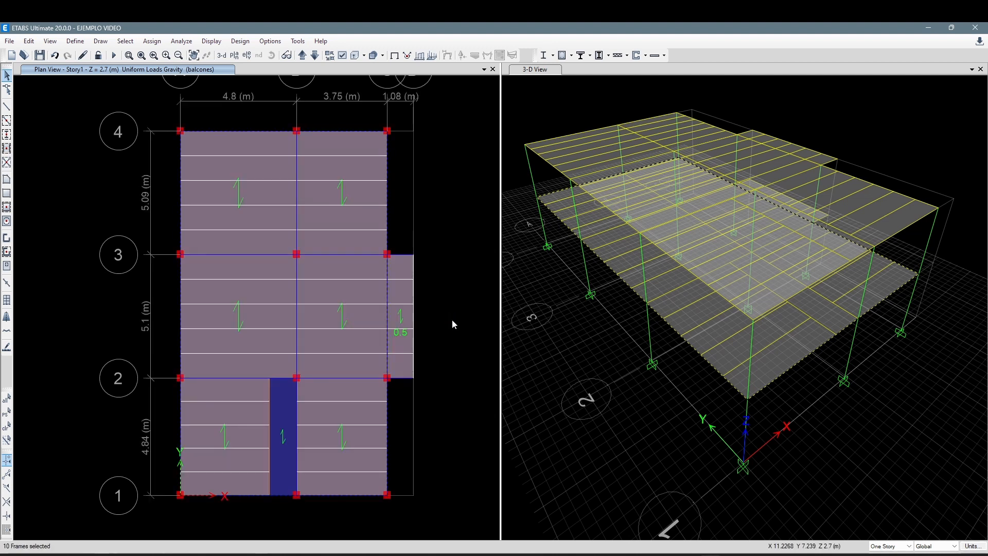
- Switch to EJERCICIOS EJEMPLO.dwg in AutoCAD and examine the building section between levels N+2.70m and N+5.40m
mouse_move(688, 555)
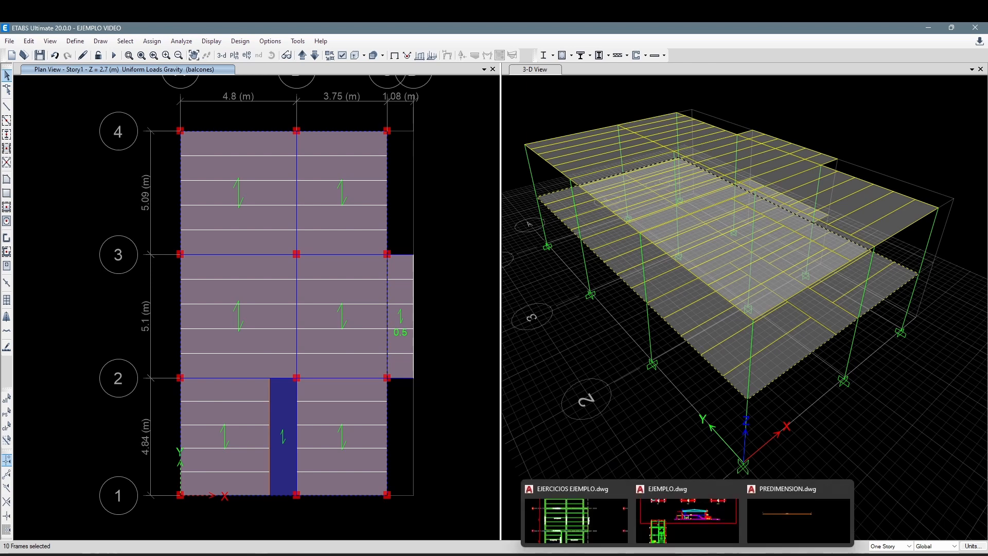
click(607, 531)
scroll(459, 315, down, 4)
scroll(359, 326, up, 6)
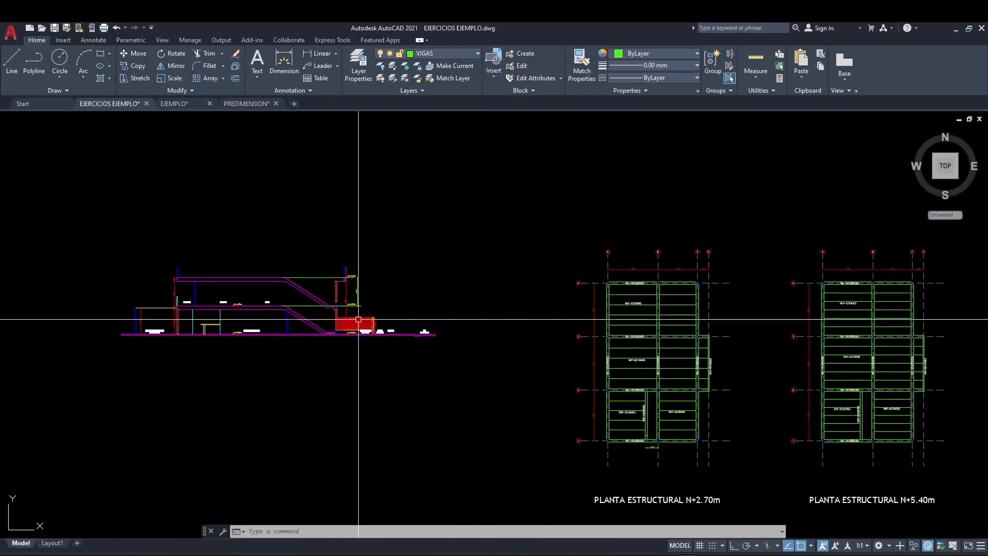
scroll(431, 298, up, 4)
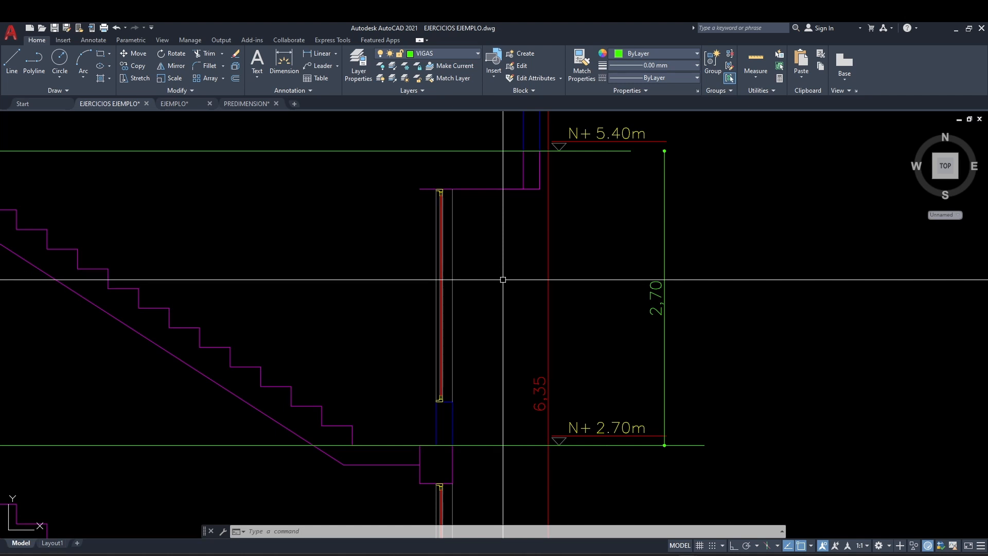
scroll(503, 279, down, 4)
mouse_move(696, 547)
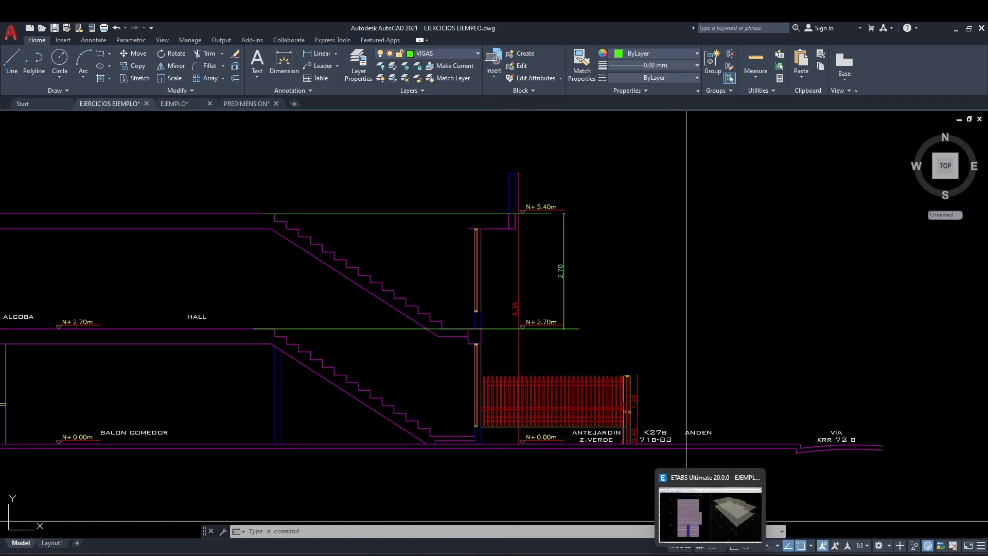
- Examine the beam layout of the N+2.70m structural plan between axes 1 and 4
scroll(448, 294, down, 6)
scroll(542, 295, up, 5)
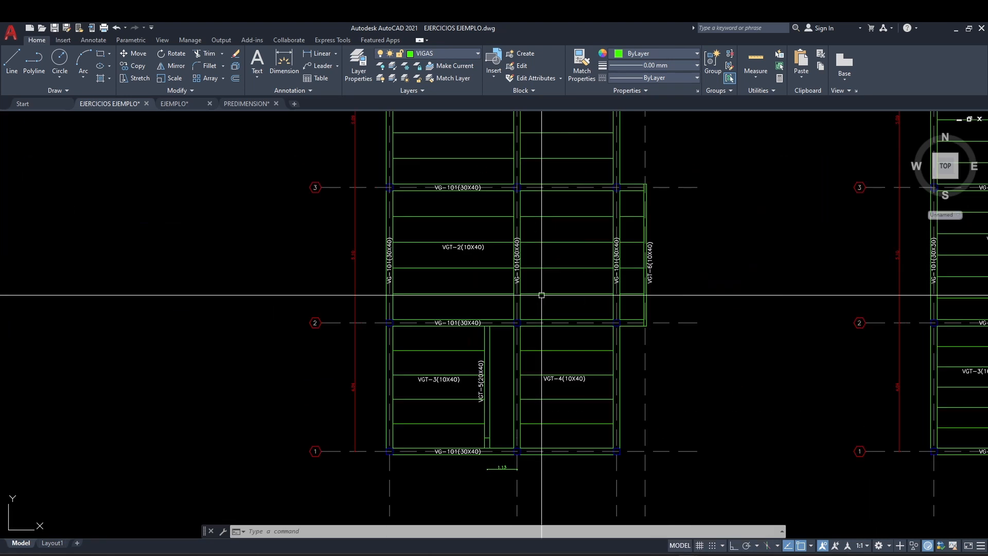
middle_drag(610, 278, 590, 334)
mouse_move(609, 266)
middle_down()
mouse_move(588, 285)
mouse_move(577, 325)
middle_up()
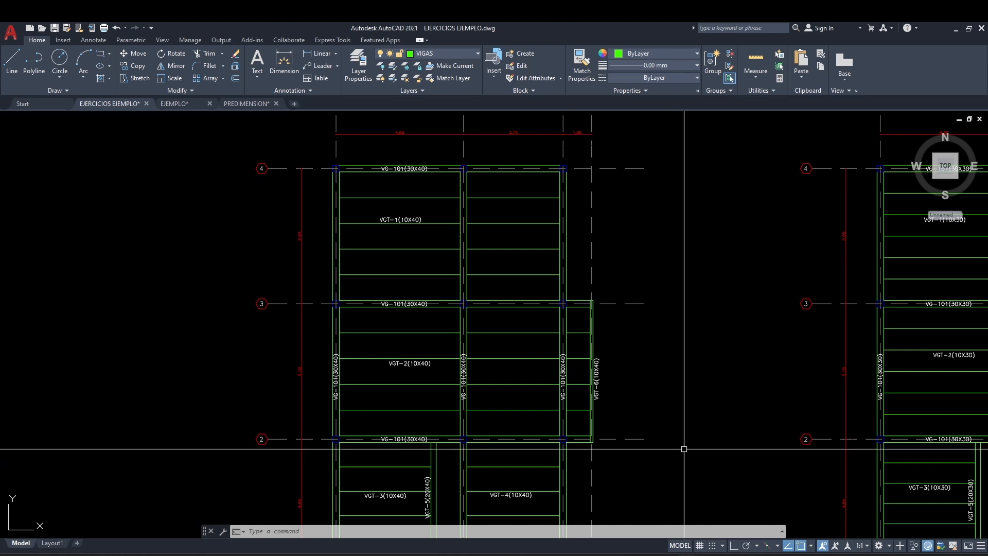
scroll(634, 315, down, 3)
scroll(640, 354, up, 5)
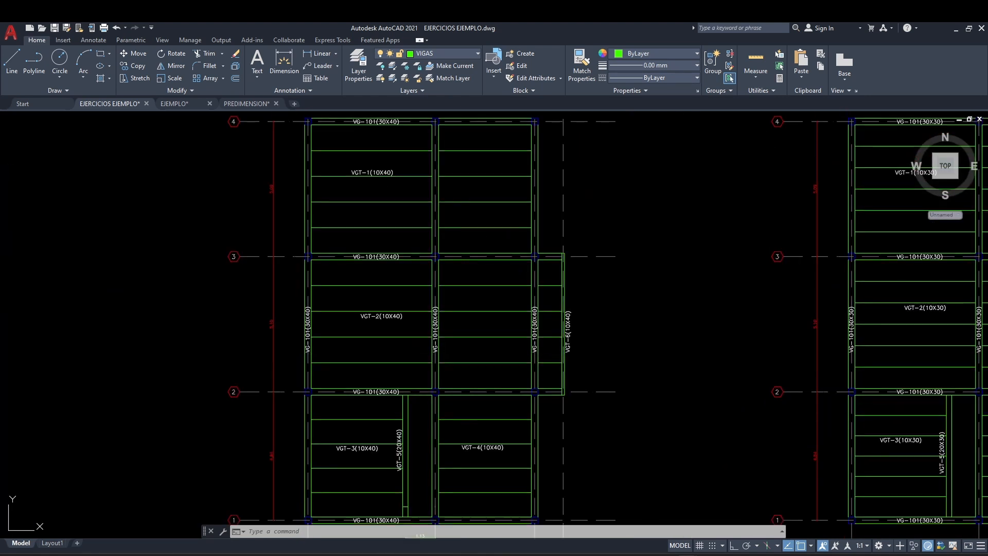
middle_drag(642, 269, 628, 284)
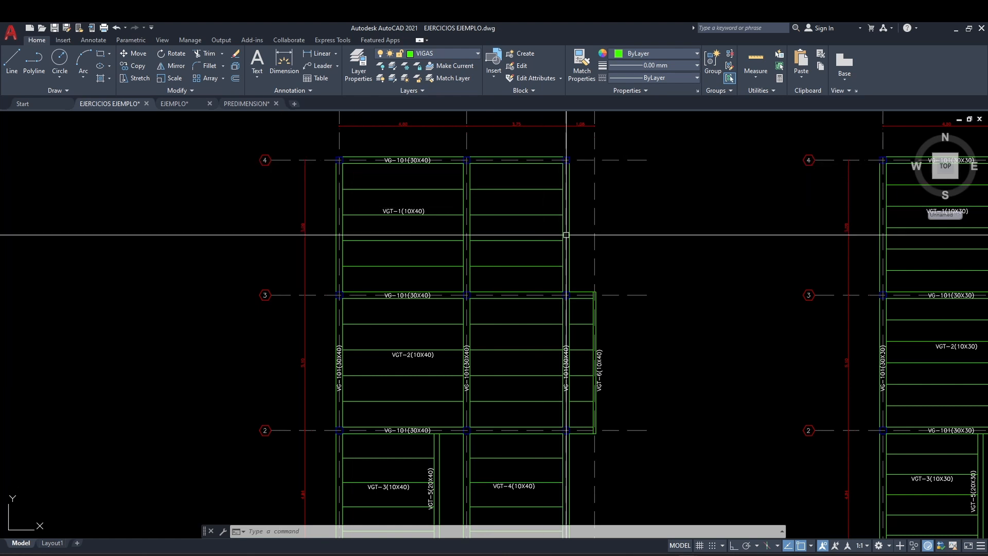
middle_drag(566, 235, 566, 197)
middle_drag(567, 250, 572, 284)
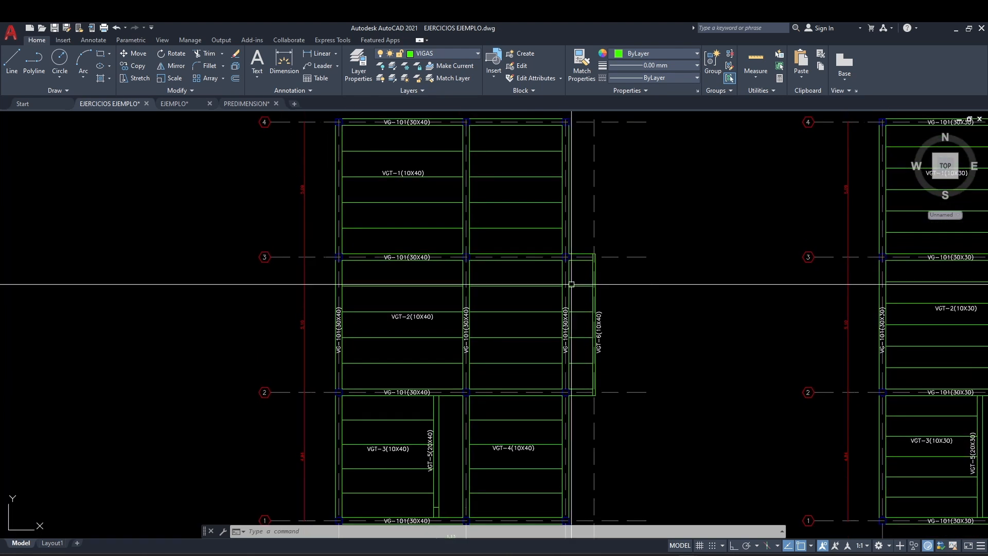
mouse_move(634, 255)
middle_down()
mouse_move(628, 276)
mouse_move(624, 245)
mouse_move(631, 304)
mouse_move(630, 241)
middle_up()
- Compare the N+2.70m and N+5.40m structural plans and examine the balcony edge beam VGT-6 on the lower plan
scroll(628, 276, down, 3)
scroll(622, 217, up, 3)
scroll(631, 241, down, 3)
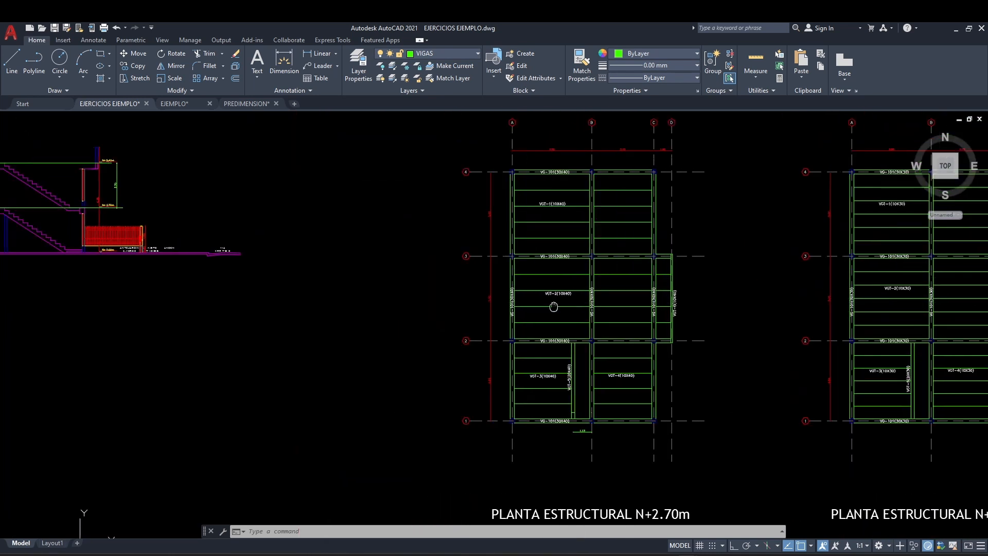
middle_drag(538, 317, 481, 277)
scroll(618, 280, up, 3)
middle_drag(620, 271, 554, 263)
scroll(560, 335, down, 3)
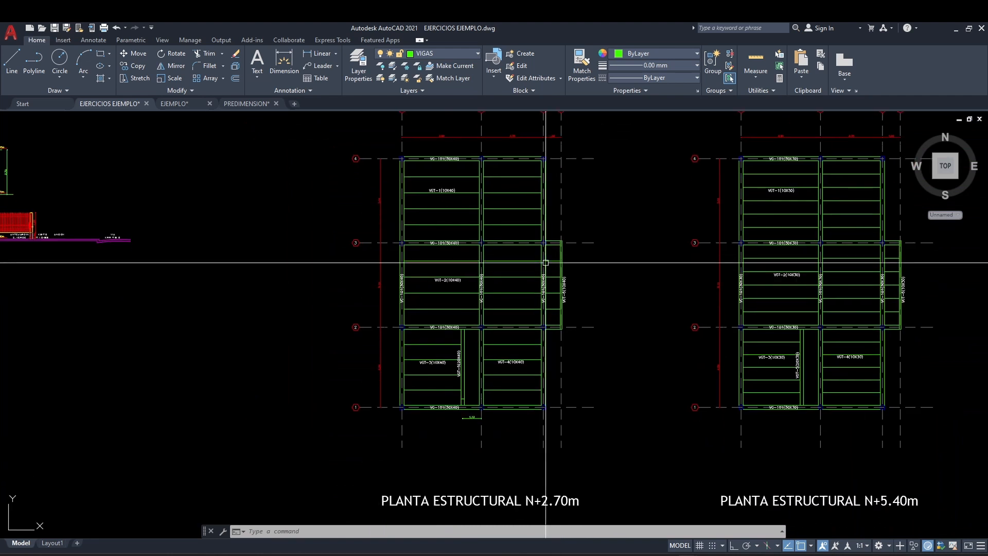
scroll(554, 263, up, 3)
middle_drag(471, 261, 488, 304)
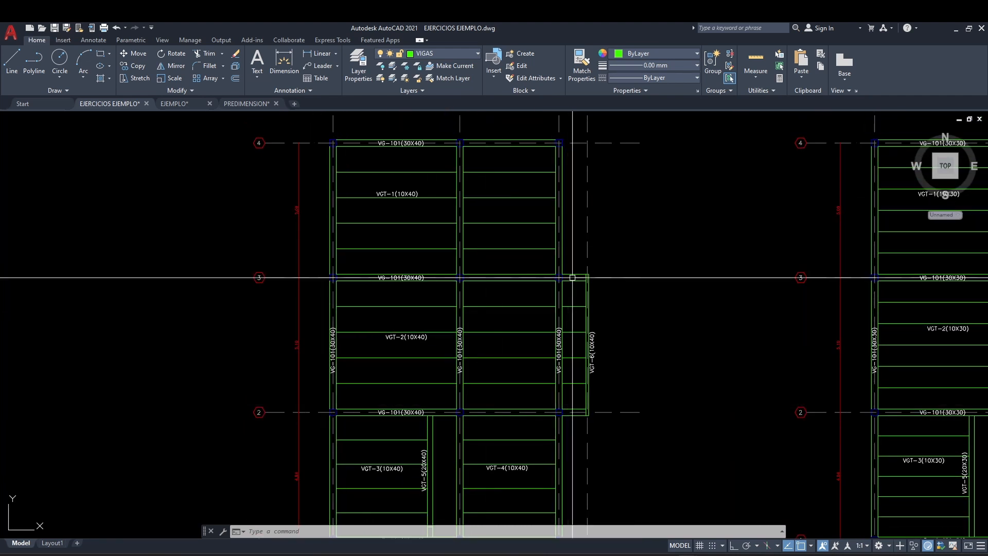
middle_drag(607, 371, 616, 371)
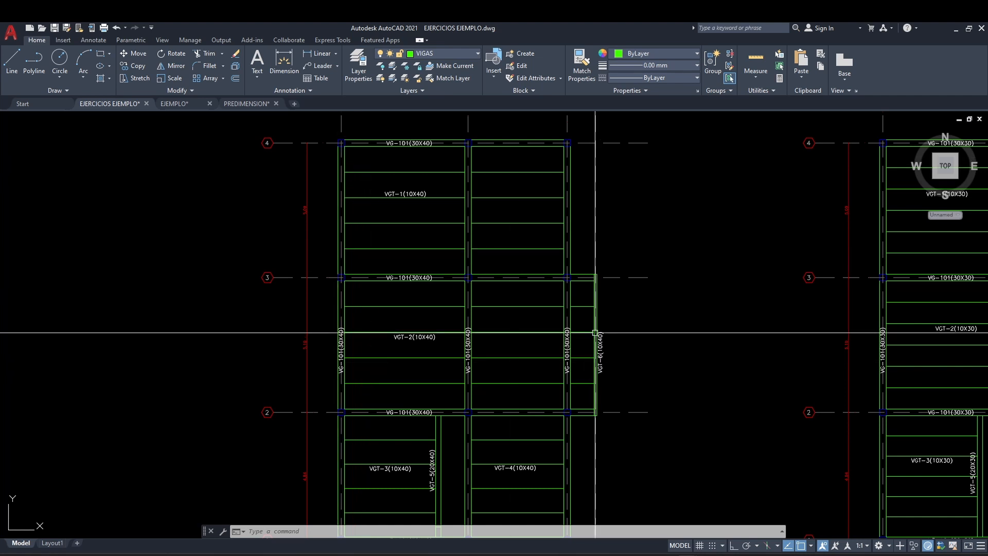
mouse_move(654, 261)
middle_down()
mouse_move(659, 291)
mouse_move(659, 278)
middle_up()
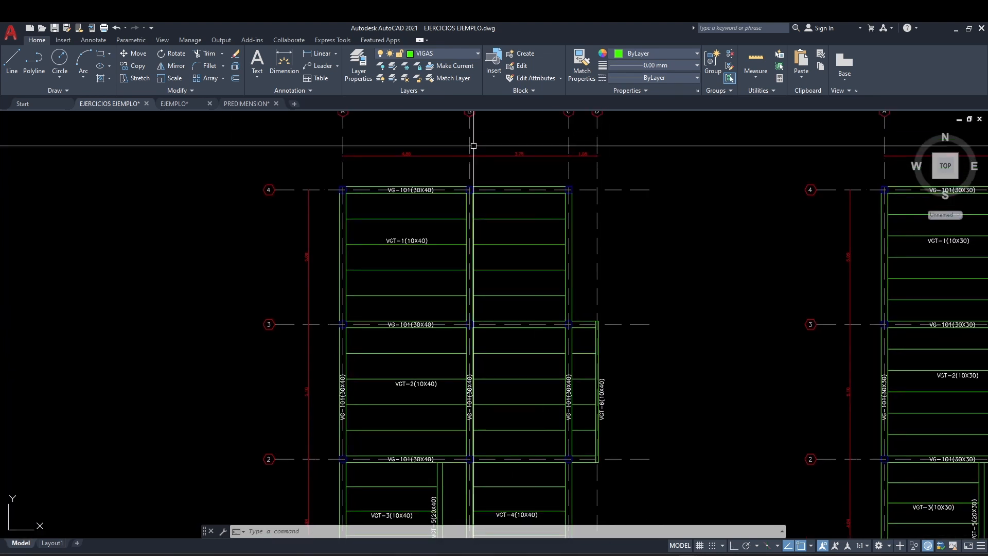
- Examine the N+2.70m plan's outer beams and spans along axis 4 and axis 1
scroll(474, 146, up, 2)
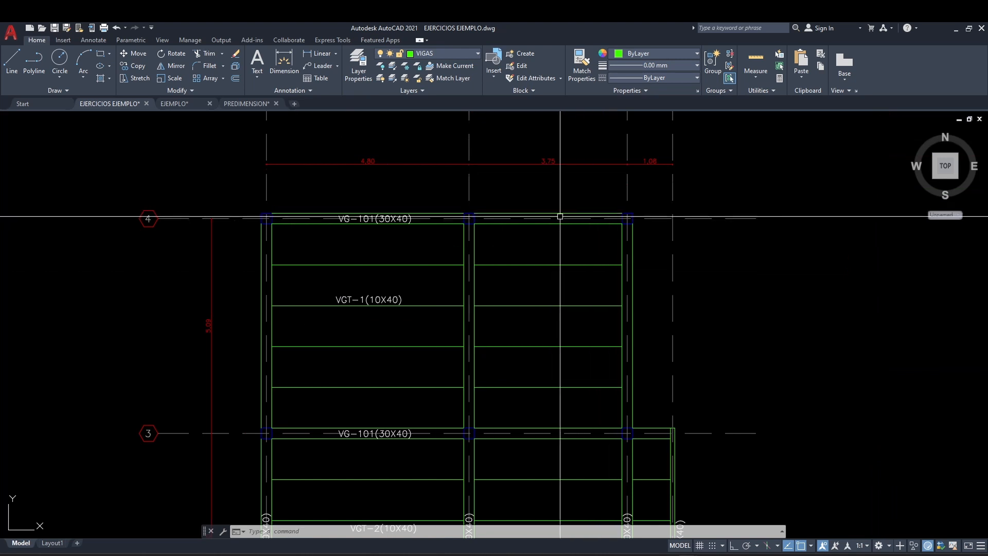
scroll(502, 276, down, 2)
middle_drag(525, 438, 476, 149)
middle_drag(503, 333, 545, 301)
scroll(418, 349, up, 2)
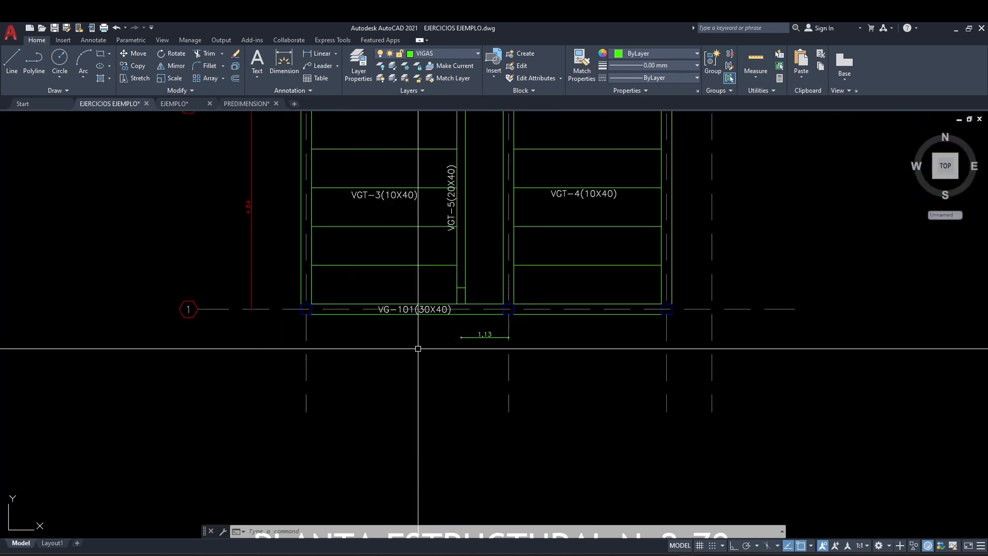
middle_drag(600, 315, 594, 336)
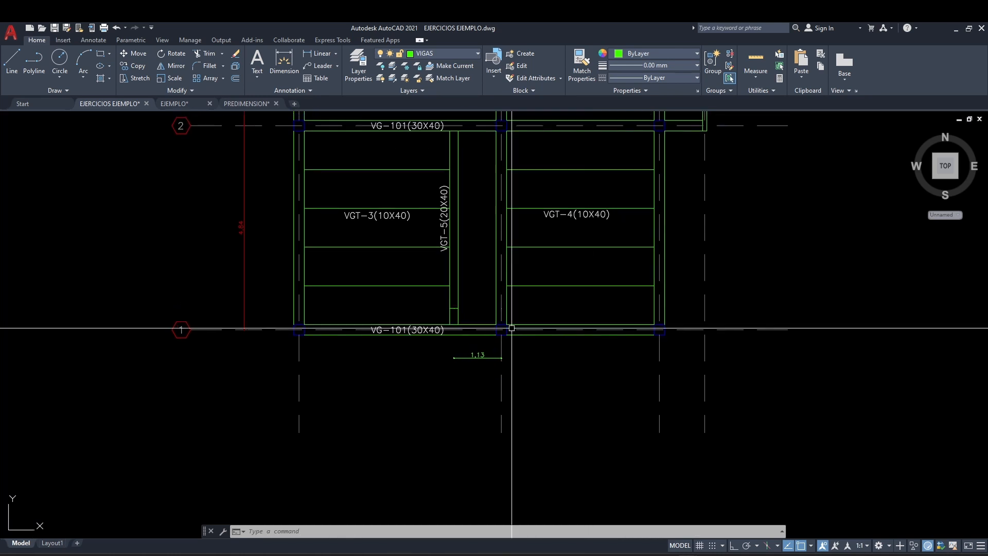
middle_drag(601, 293, 578, 378)
scroll(578, 371, down, 2)
middle_drag(586, 333, 581, 365)
scroll(567, 246, down, 1)
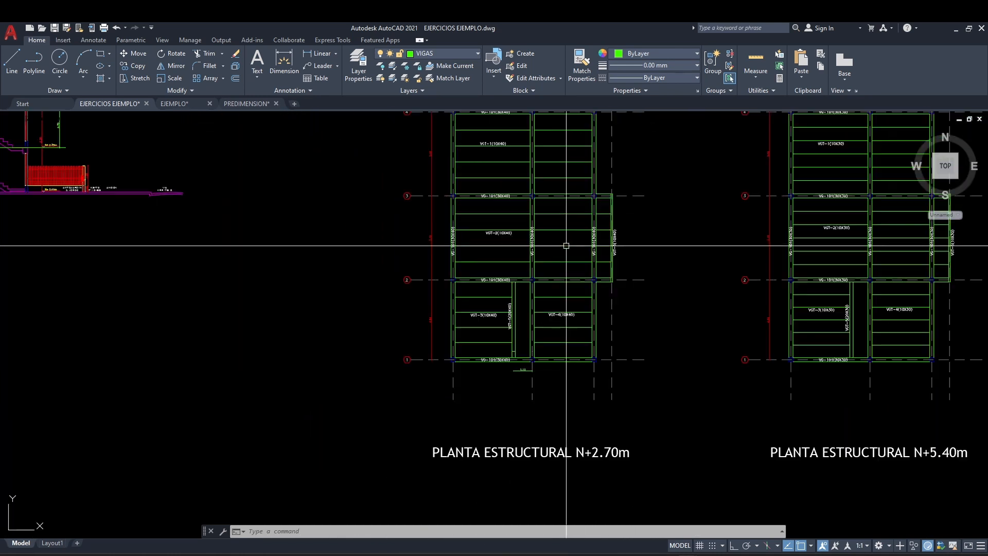
- Examine the axis 1 edge beam beside the stair opening up close, and the axis 4 edge beam with its span dimensions
middle_drag(565, 242, 554, 172)
scroll(539, 299, up, 3)
scroll(551, 287, up, 2)
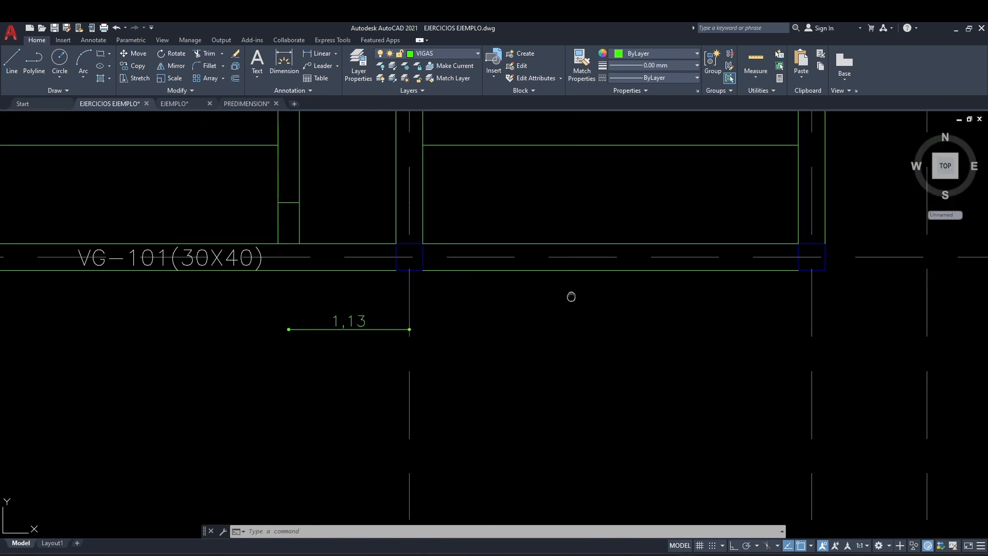
middle_drag(570, 294, 526, 319)
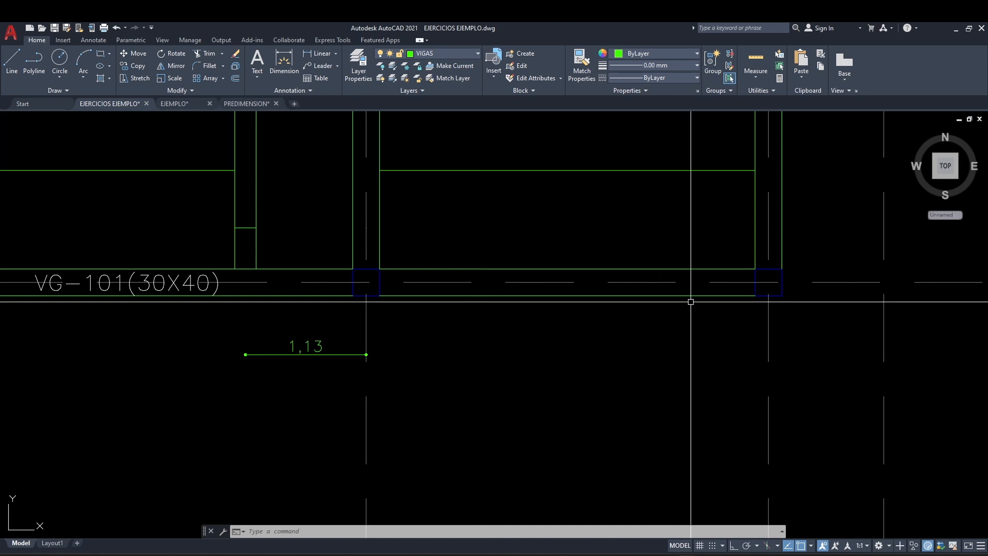
scroll(691, 301, down, 8)
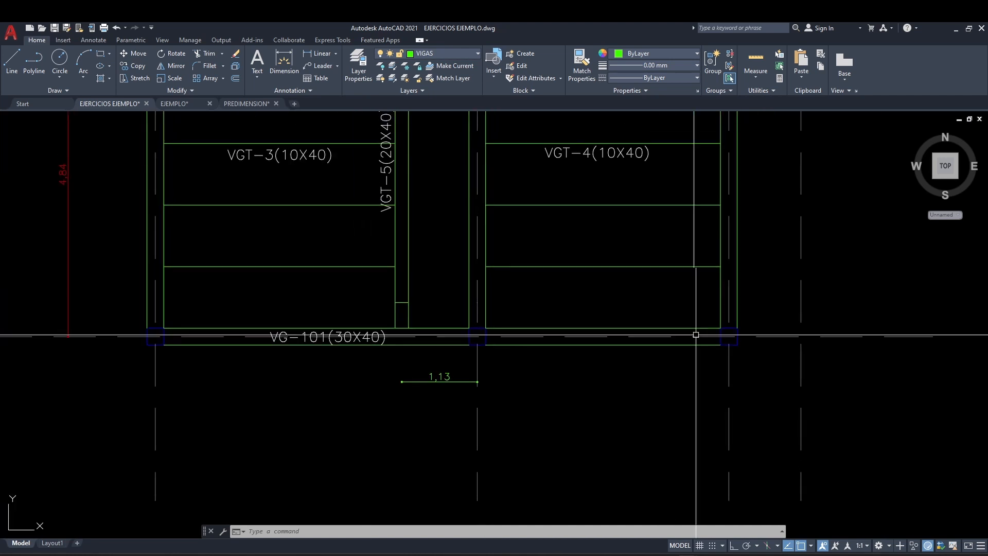
mouse_move(669, 268)
middle_down()
mouse_move(649, 234)
mouse_move(596, 360)
middle_up()
scroll(591, 354, up, 3)
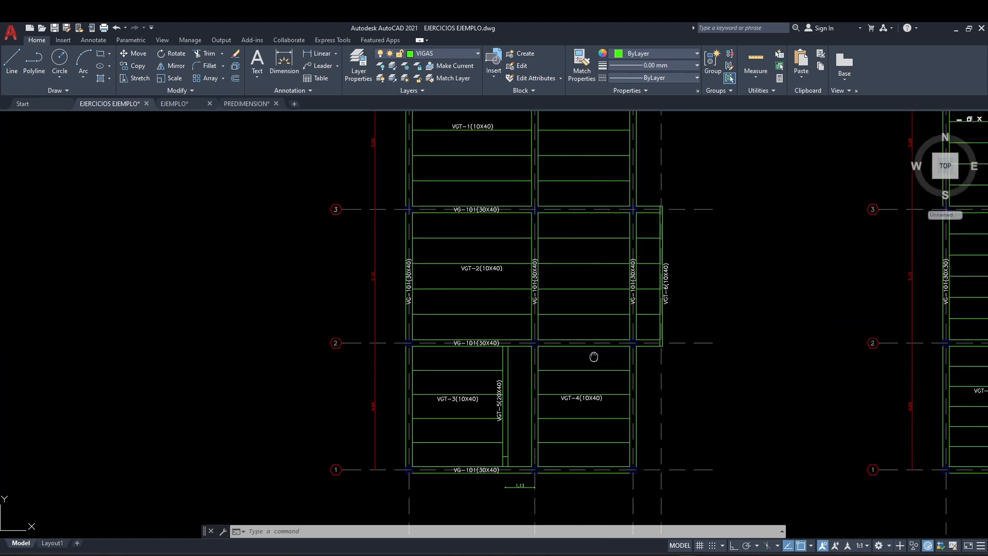
middle_drag(560, 232, 559, 356)
scroll(548, 176, up, 4)
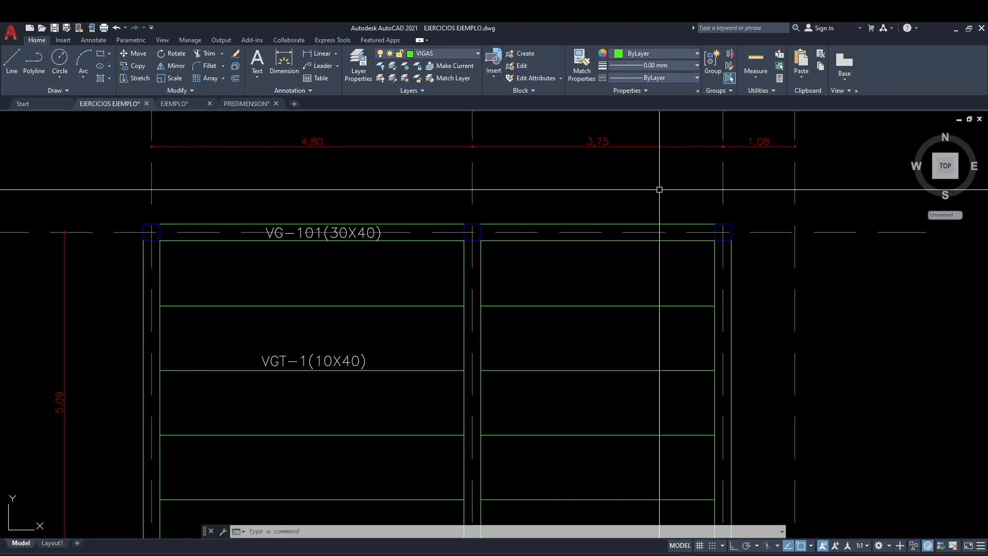
scroll(659, 190, down, 4)
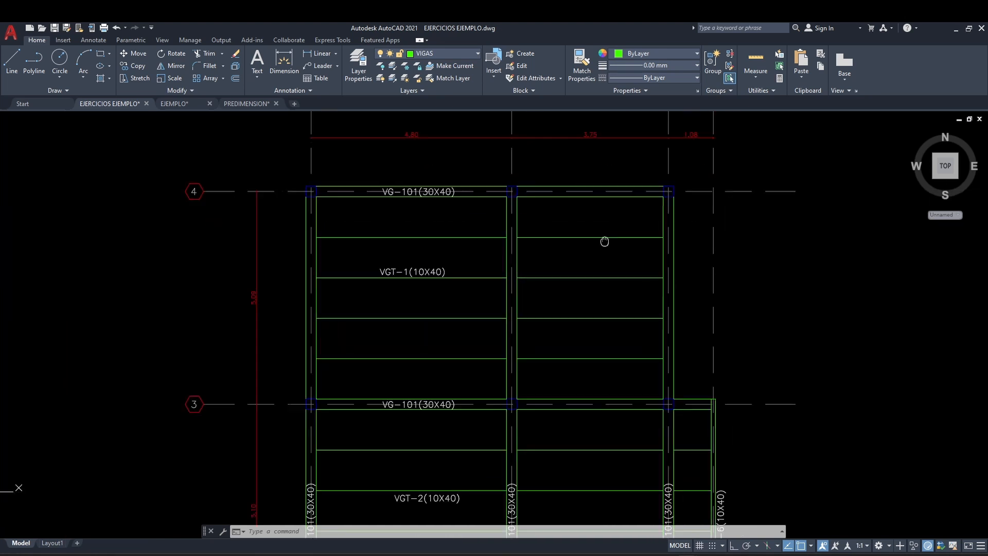
- Recheck the axis 1 edge beam between axes A and C, and review the whole perimeter of the N+2.70m plan
mouse_move(572, 253)
middle_down()
mouse_move(532, 271)
mouse_move(530, 345)
mouse_move(538, 252)
middle_up()
scroll(489, 408, up, 4)
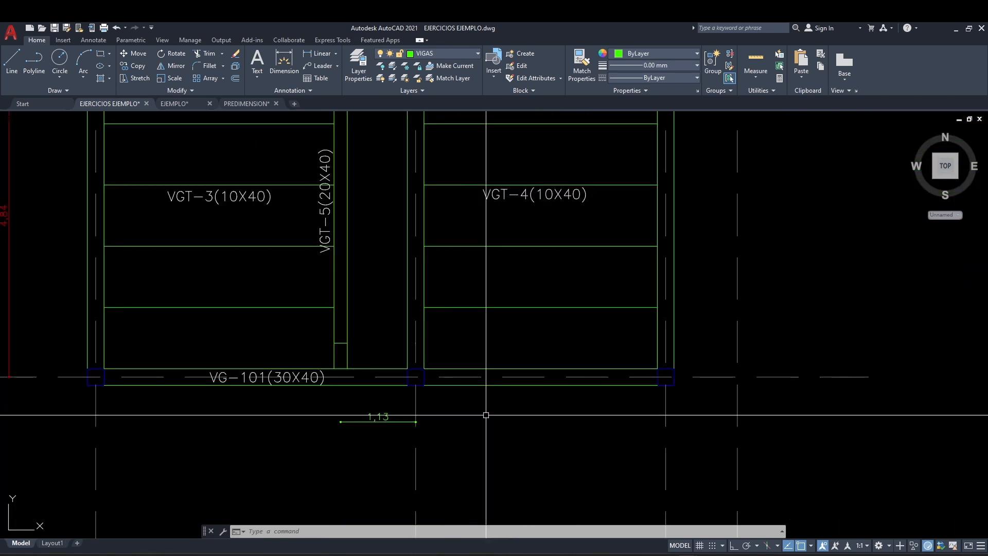
middle_drag(489, 408, 506, 388)
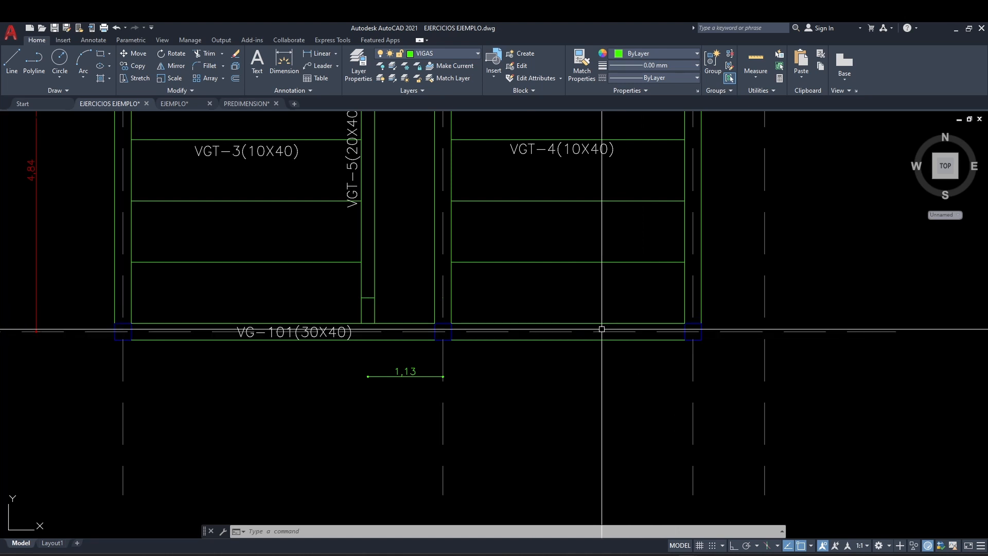
scroll(614, 327, up, 2)
scroll(530, 337, down, 2)
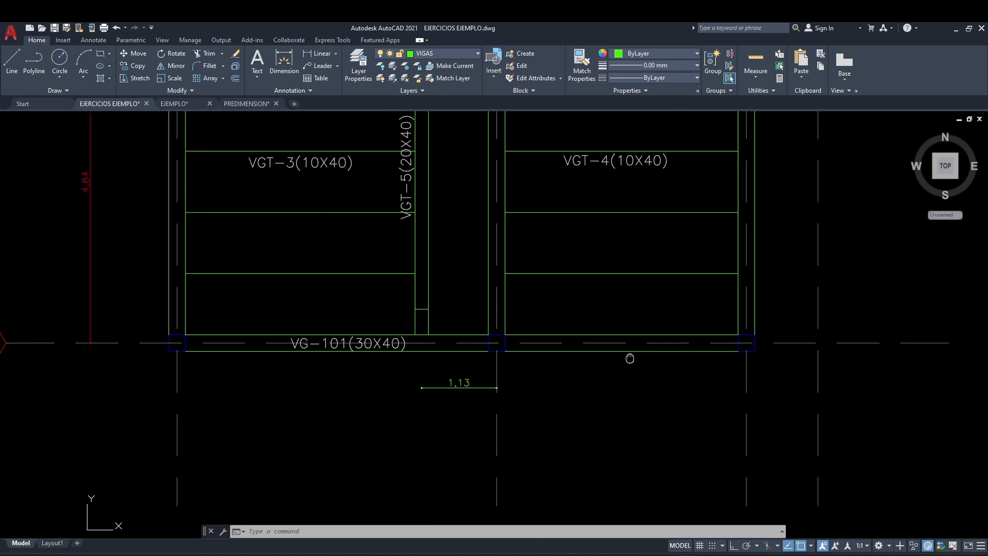
scroll(669, 382, up, 2)
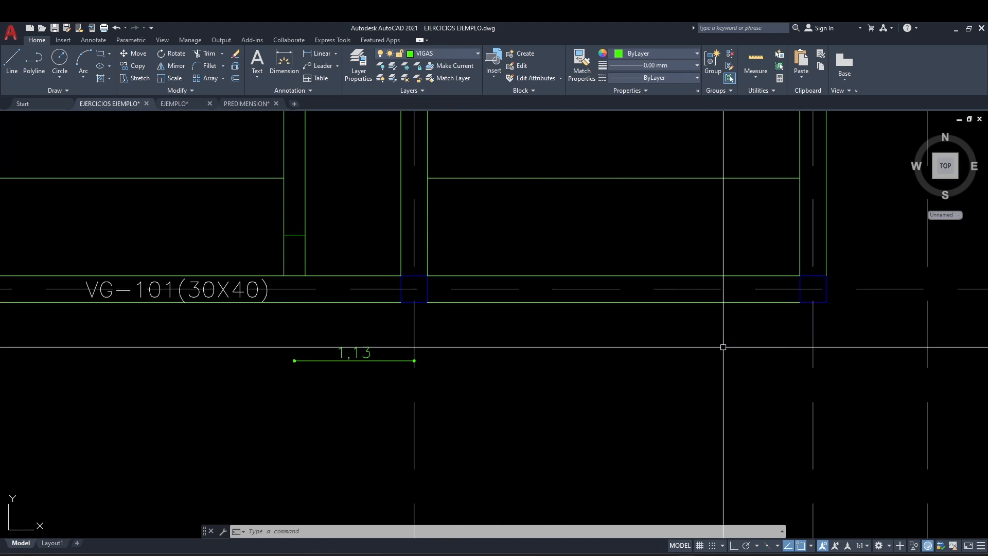
scroll(723, 347, down, 5)
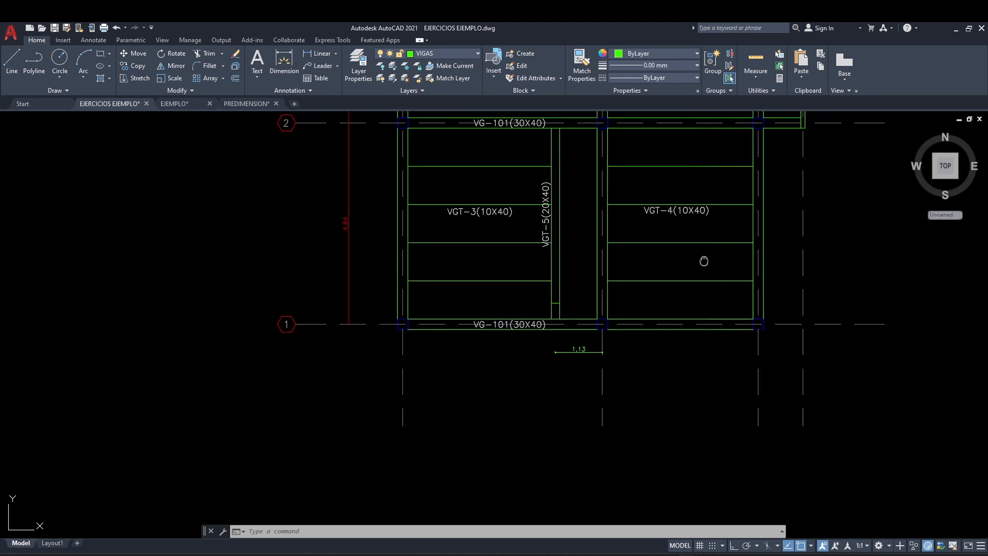
mouse_move(702, 258)
middle_down()
mouse_move(626, 378)
mouse_move(611, 440)
middle_up()
mouse_move(601, 330)
middle_down()
mouse_move(578, 278)
mouse_move(576, 310)
mouse_move(564, 313)
middle_up()
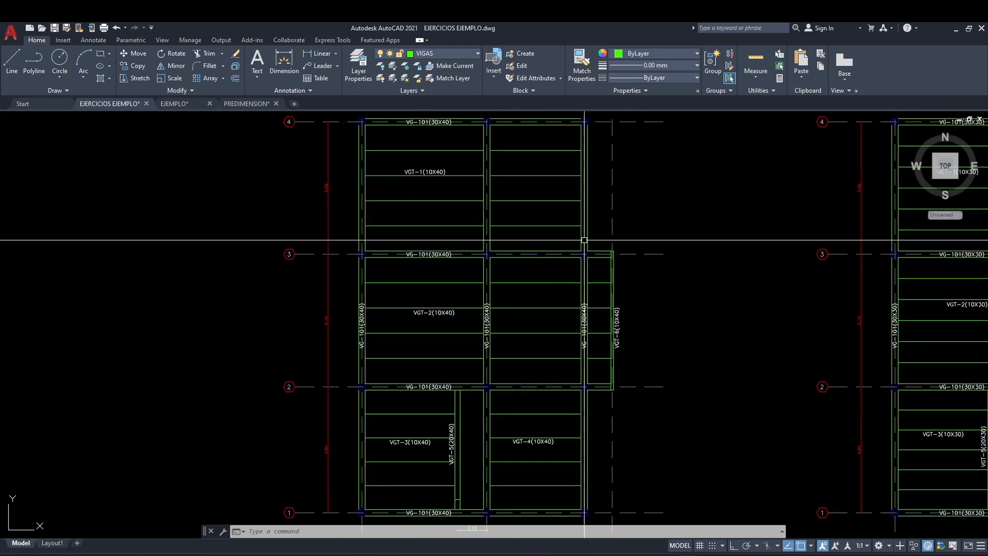
middle_drag(649, 285, 628, 282)
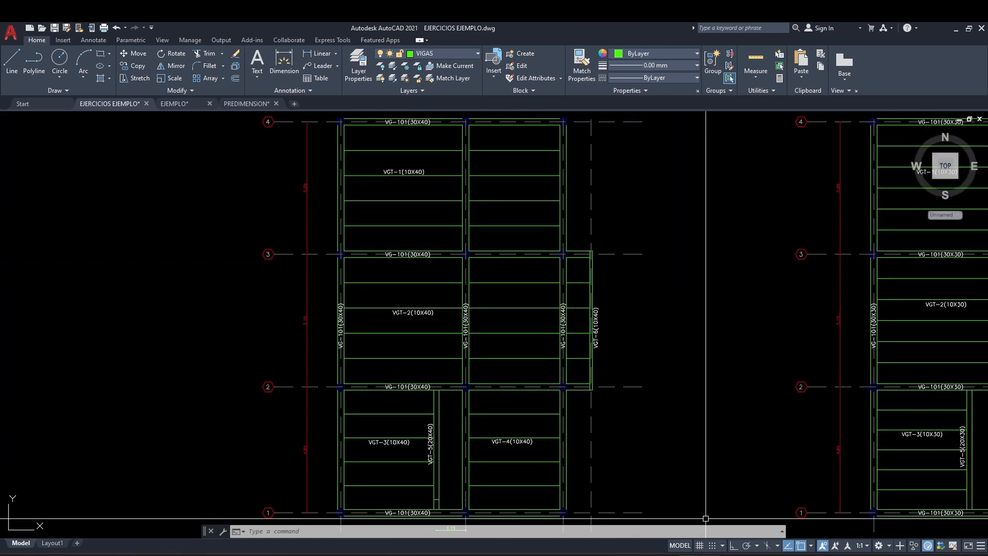
- Switch to ETABS and start a distributed frame load assignment on the selected Story1 perimeter beams with the mfach load pattern
click(686, 505)
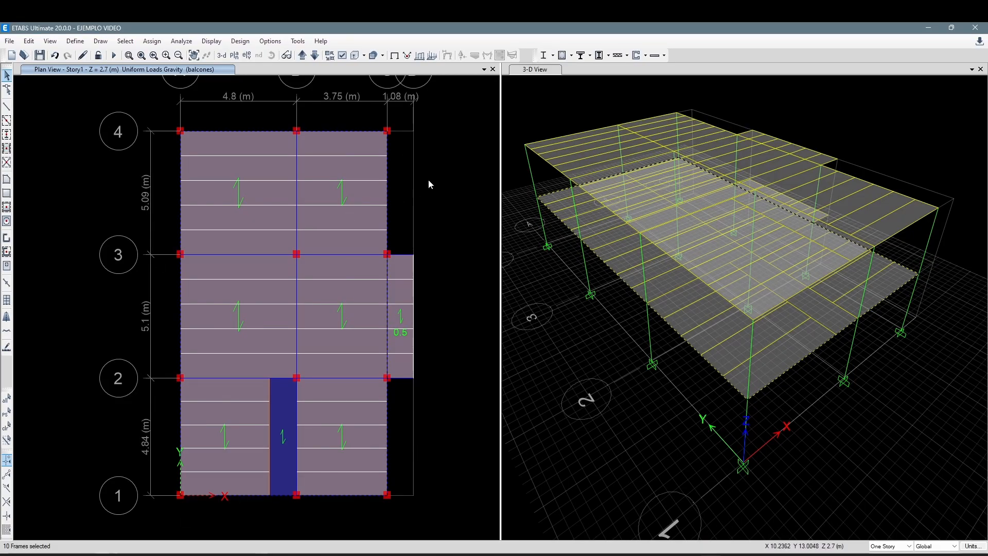
middle_drag(428, 179, 420, 182)
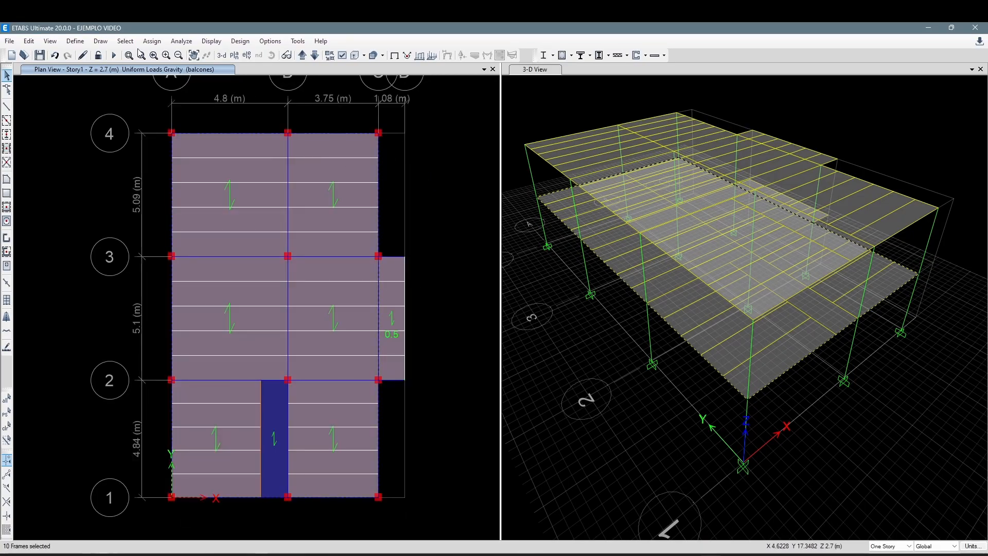
click(152, 40)
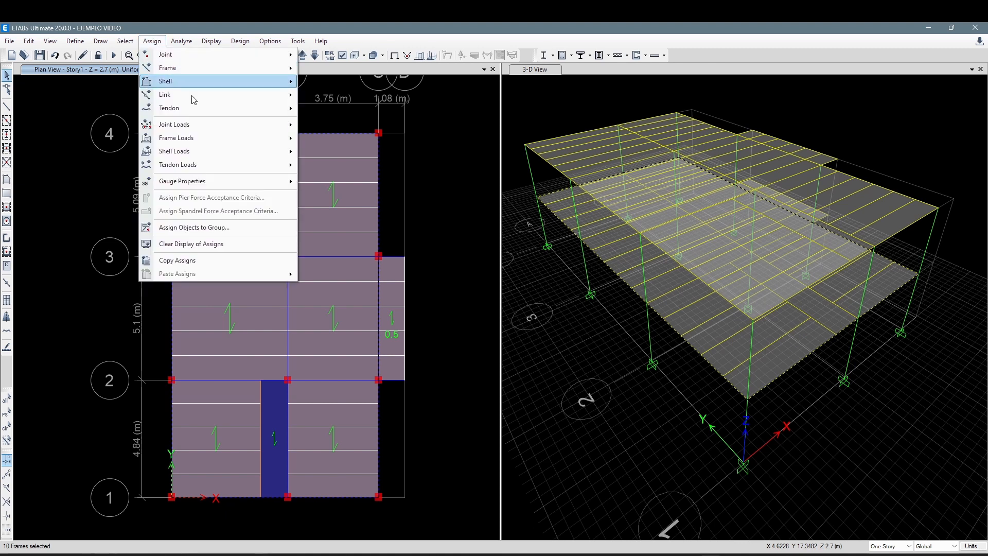
mouse_move(195, 139)
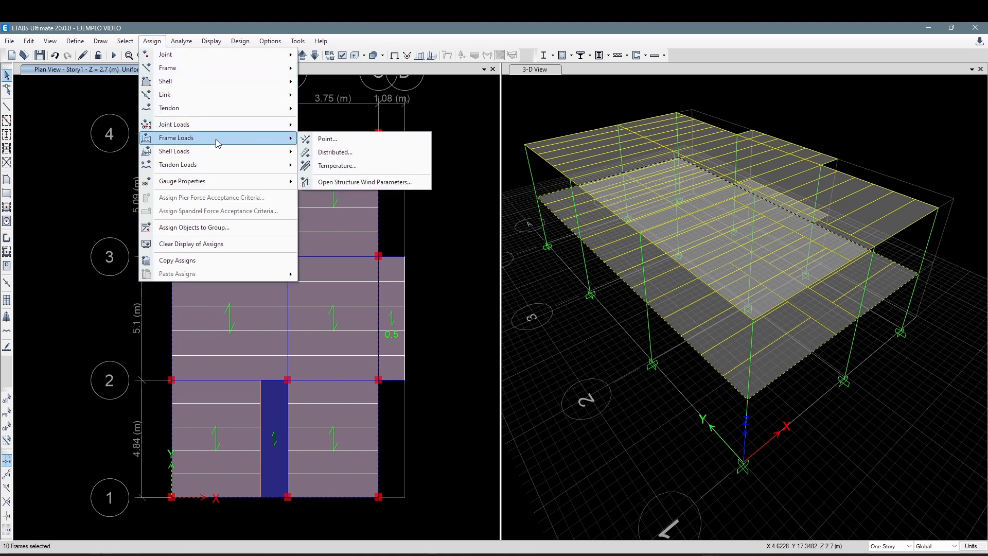
click(335, 152)
drag(449, 198, 634, 101)
click(692, 137)
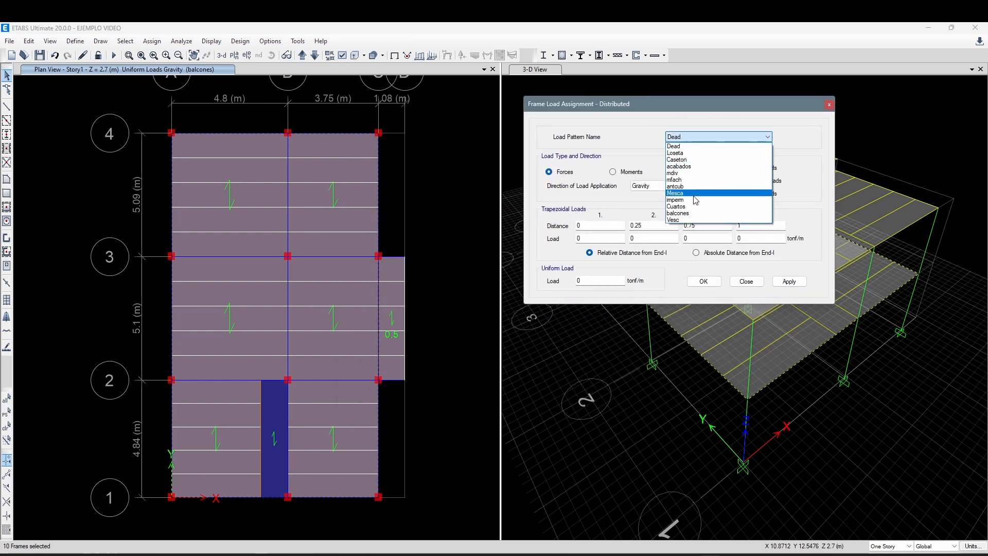
click(690, 179)
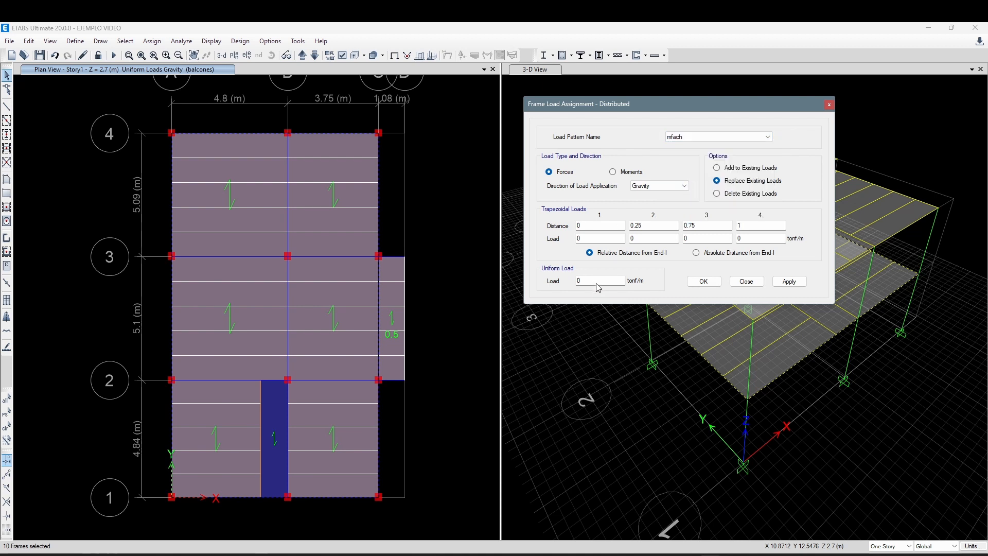
- Look up the Muros fachada load on the PowerPoint CARGAS slide, and apply it in ETABS as a 0.51 tonf/m uniform load
double_click(597, 283)
click(536, 555)
drag(458, 345, 430, 345)
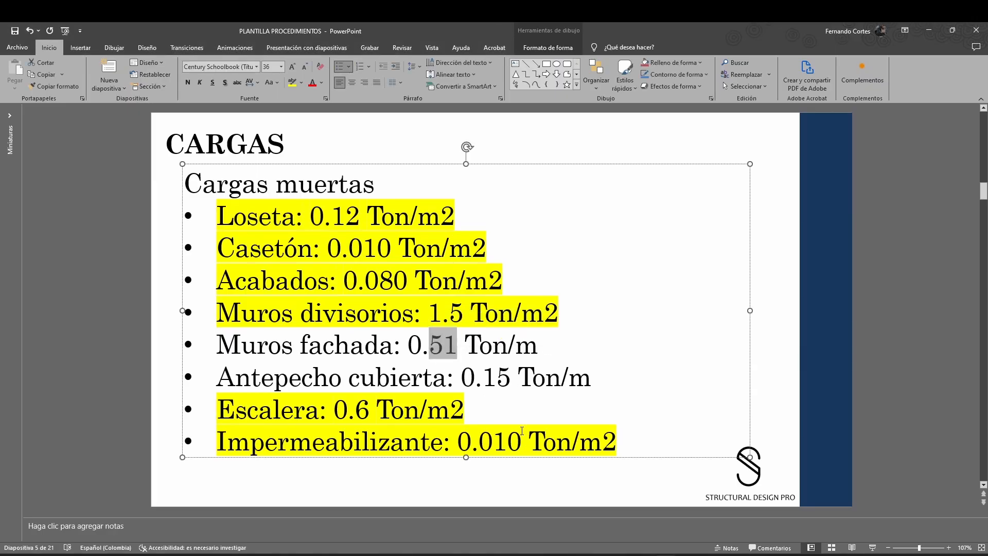
click(697, 554)
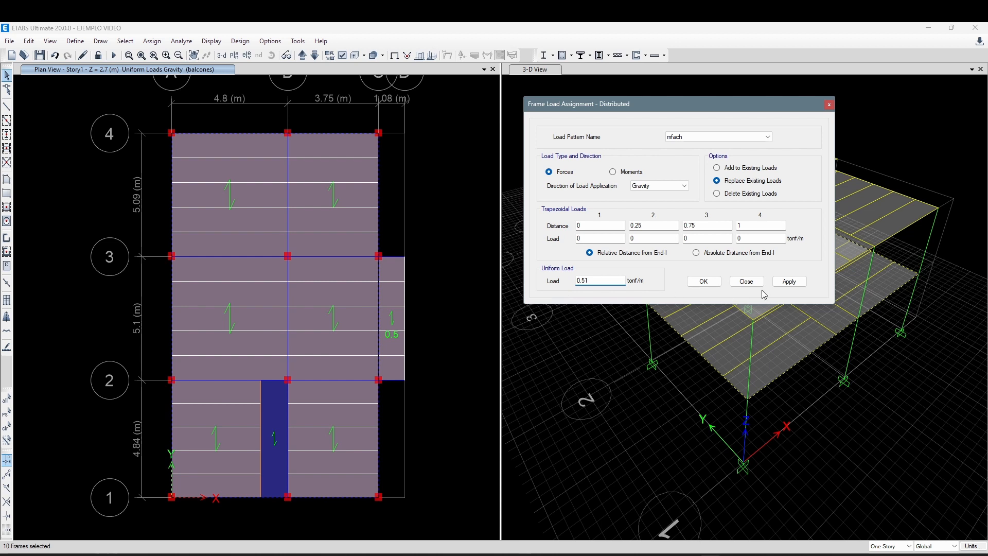
click(781, 286)
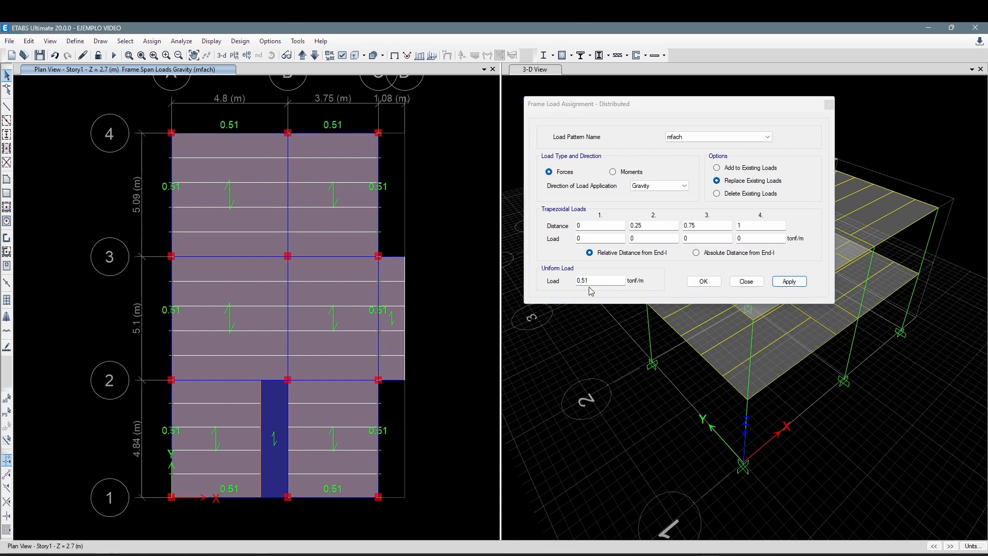
- Examine the facade wall loads on the Story1 perimeter beams in plan and 3D, including the corner of axes 1 and C up close
middle_drag(436, 182, 433, 189)
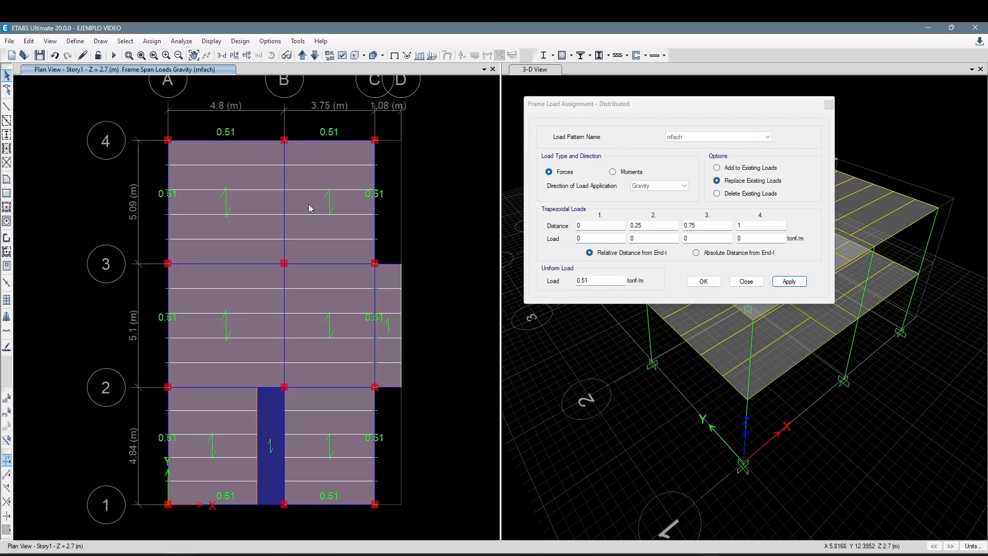
click(222, 55)
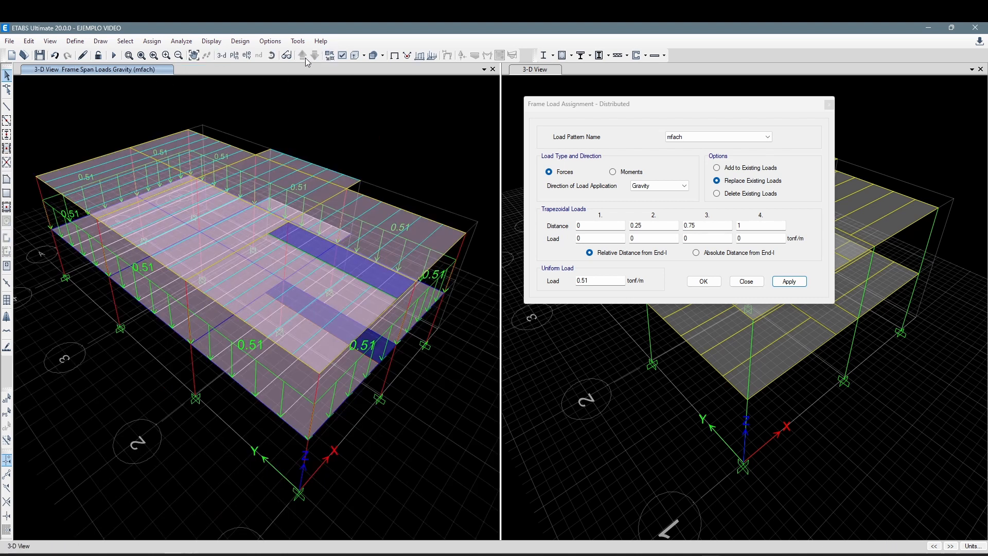
click(272, 55)
drag(440, 488, 440, 447)
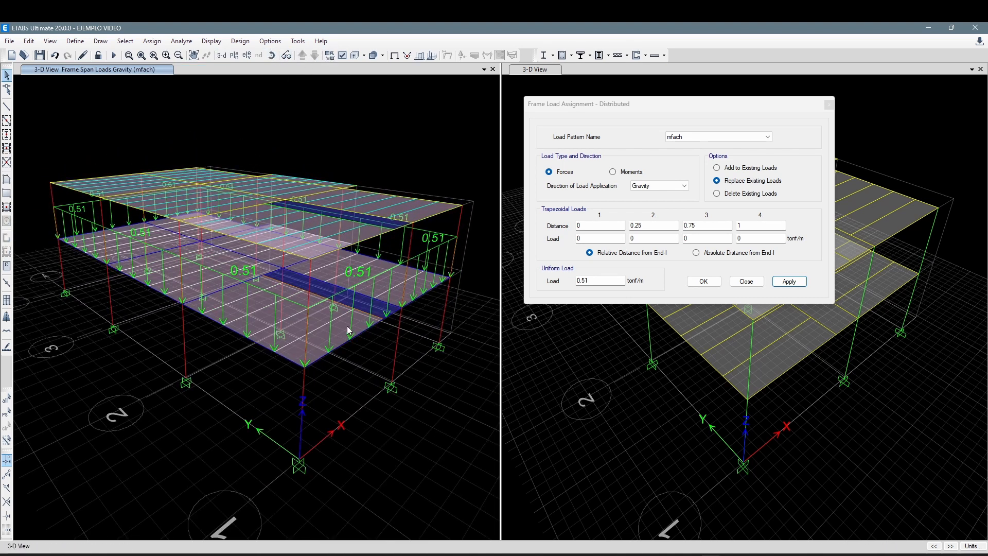
middle_drag(363, 380, 336, 383)
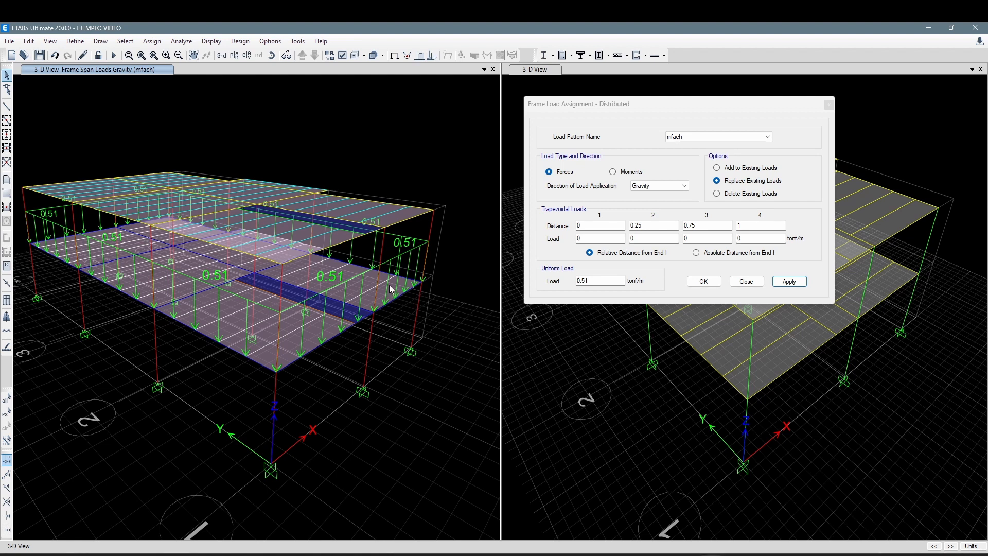
middle_drag(390, 285, 412, 289)
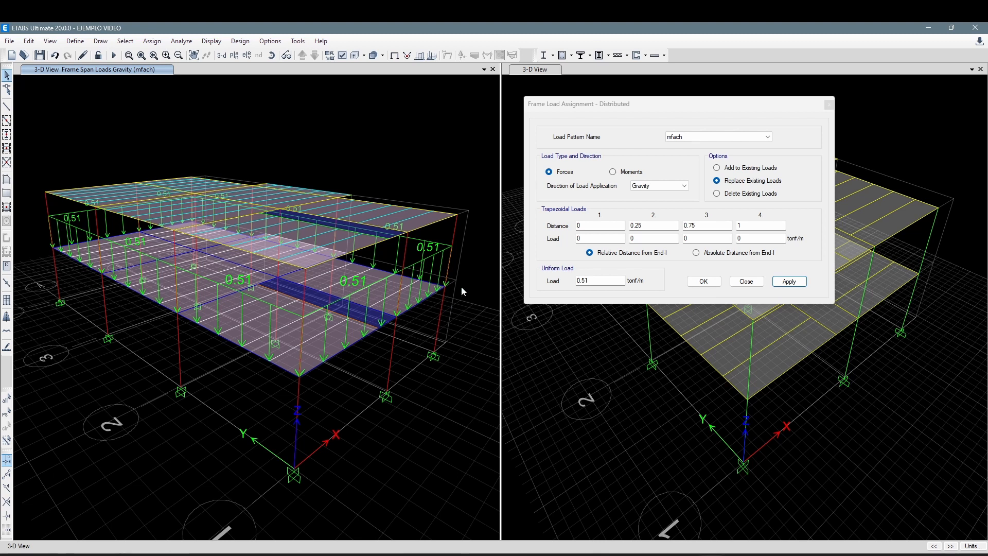
scroll(441, 252, up, 4)
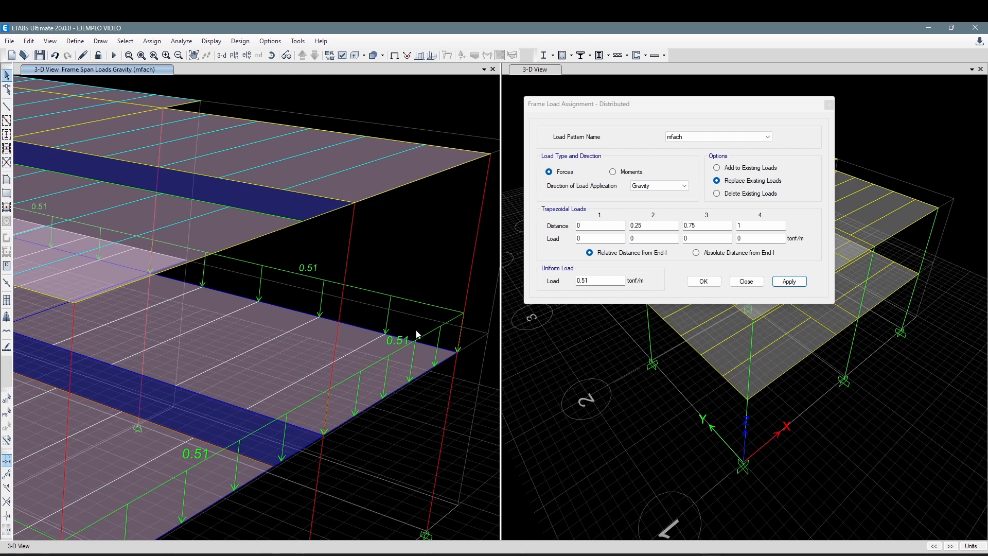
scroll(418, 341, down, 4)
middle_drag(444, 332, 429, 337)
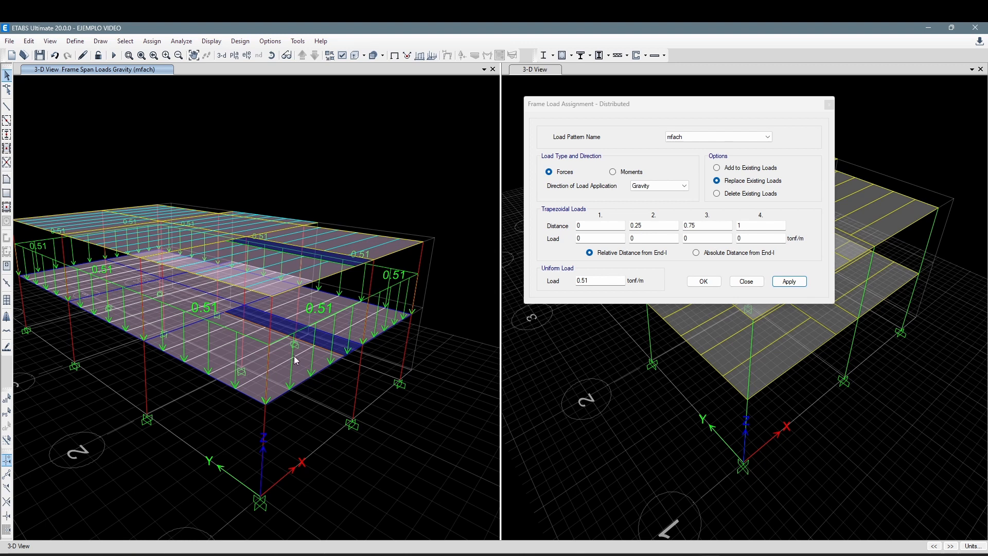
middle_drag(393, 378, 416, 382)
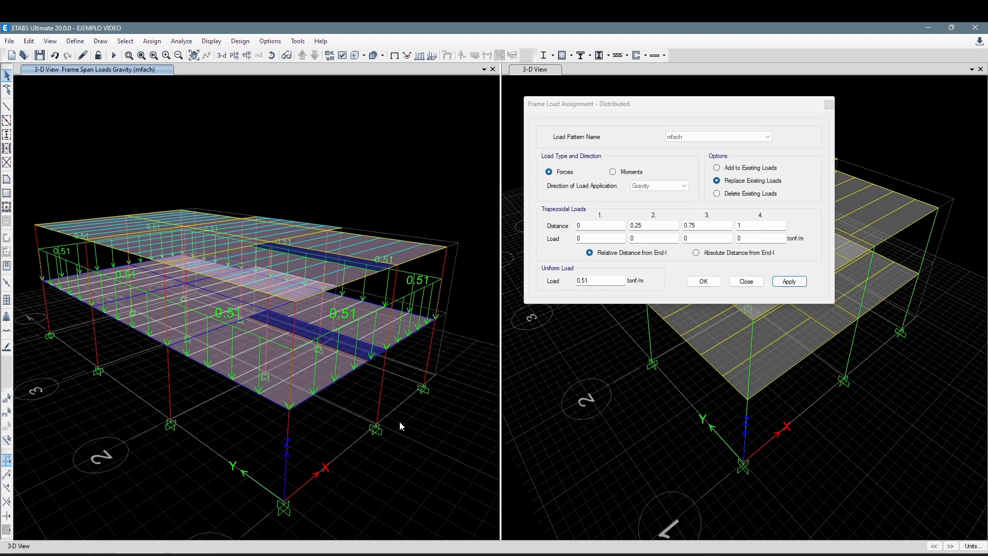
middle_drag(400, 421, 412, 391)
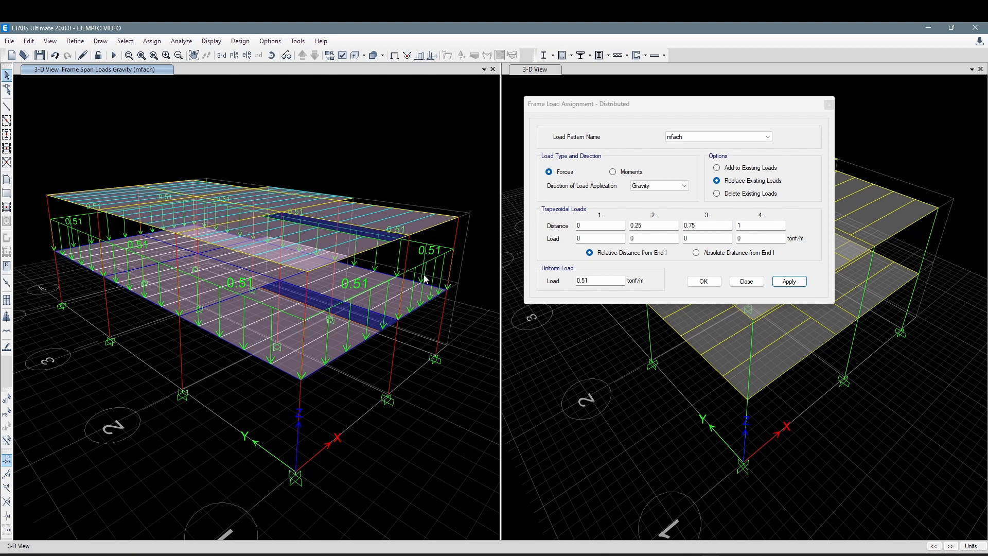
middle_drag(388, 248, 383, 254)
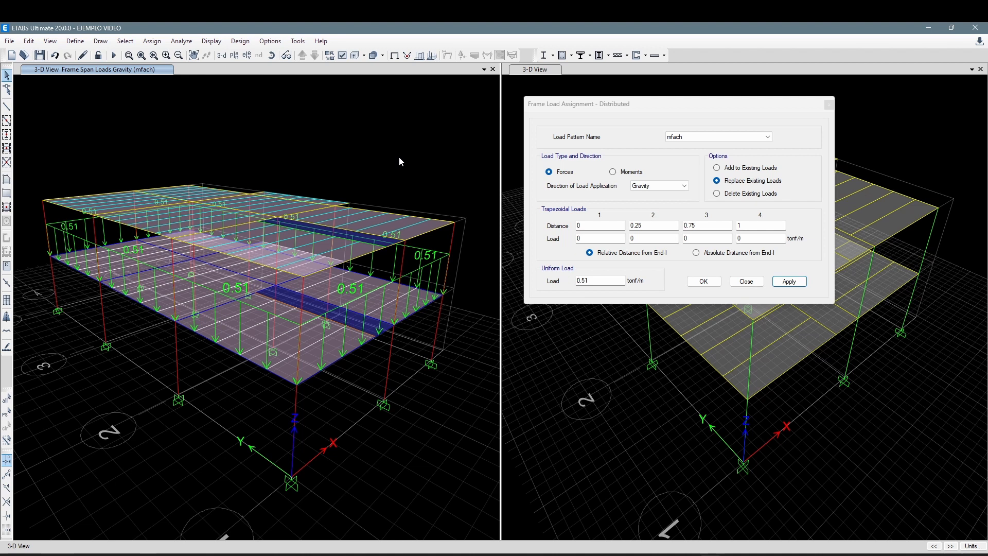
middle_drag(410, 146, 437, 156)
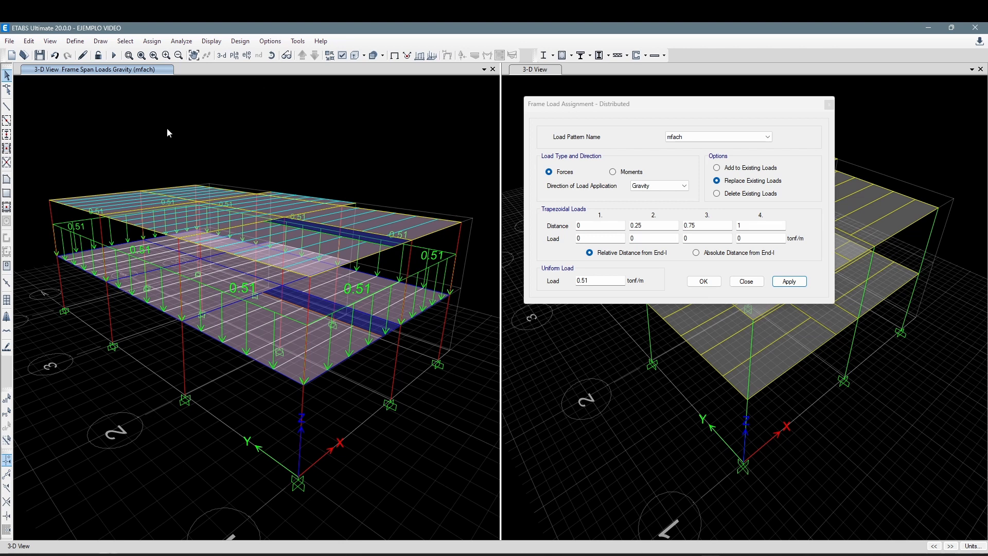
- Show the Story2 plan and select the axis 4 beams, the axis C beam between 3 and 4, and the three balcony edge beams
click(233, 55)
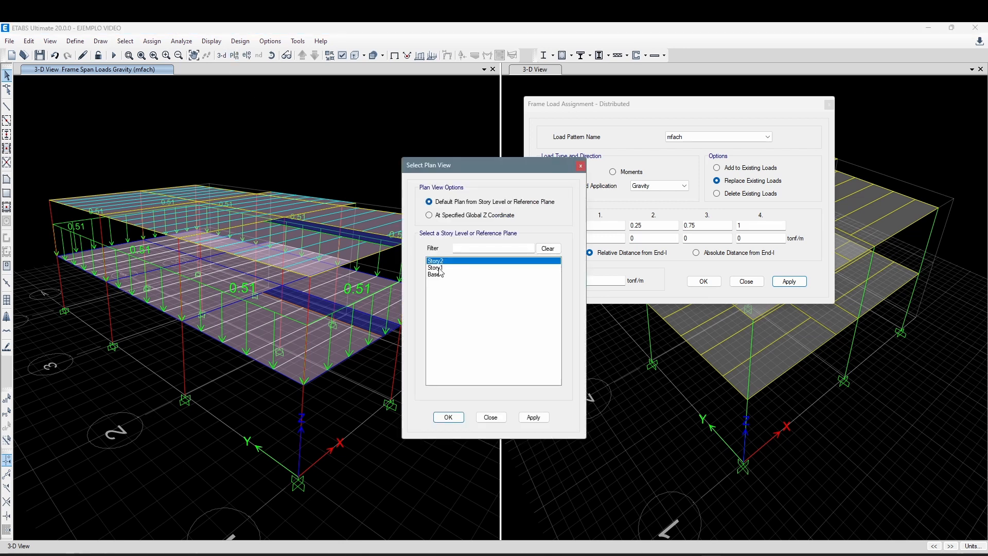
click(448, 417)
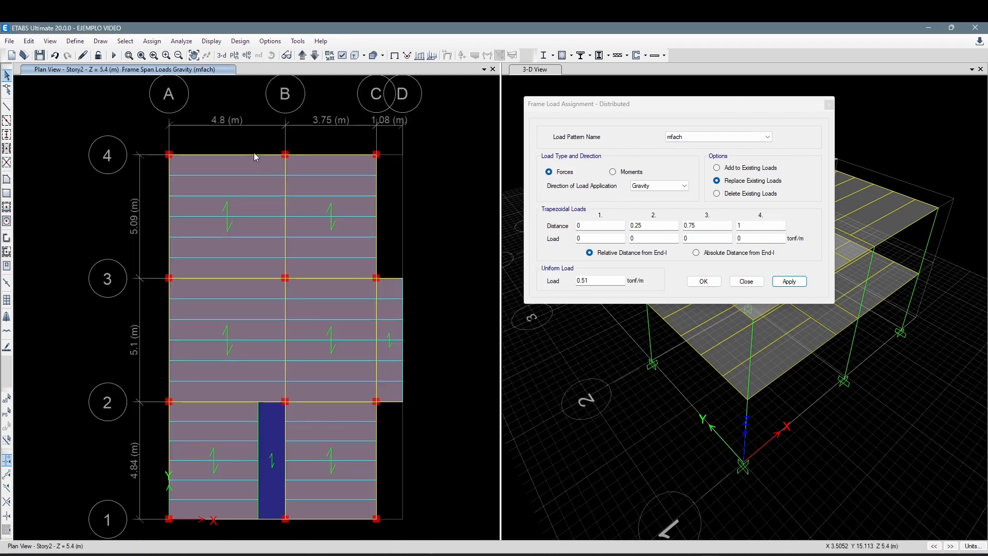
click(254, 153)
click(338, 155)
click(376, 170)
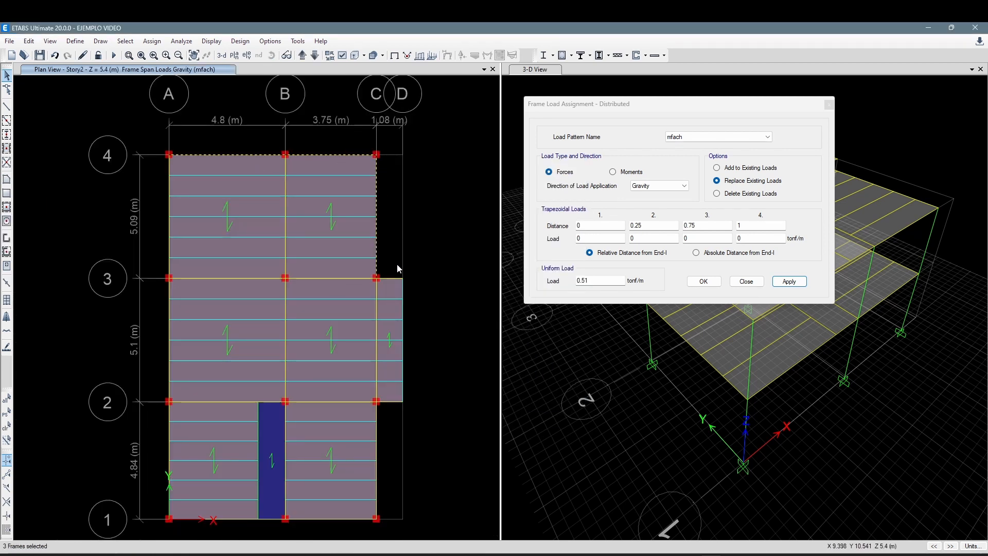
click(396, 278)
click(404, 288)
click(391, 402)
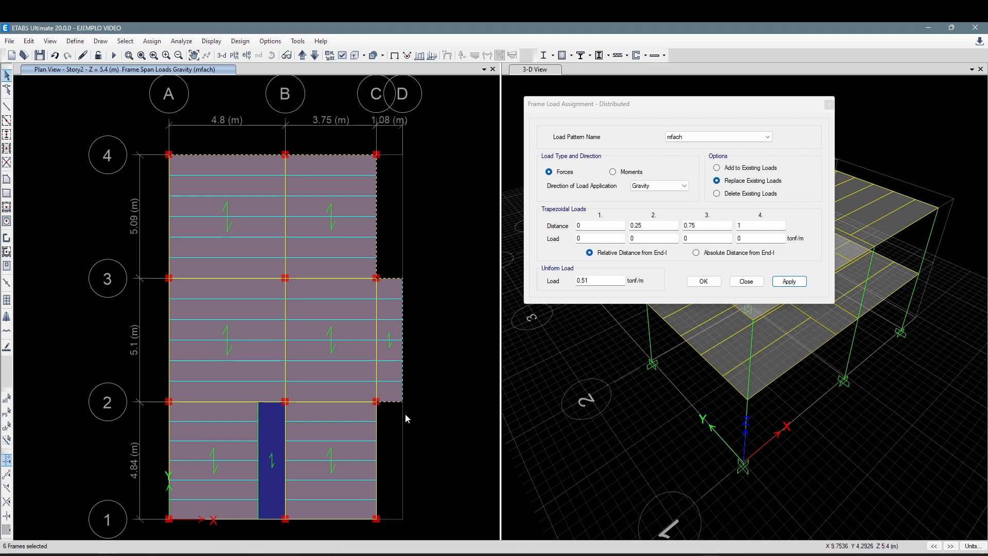
- Add the axis C beam between 1 and 2 and all beams along axes 1 and A to the Story2 selection
click(377, 431)
click(352, 519)
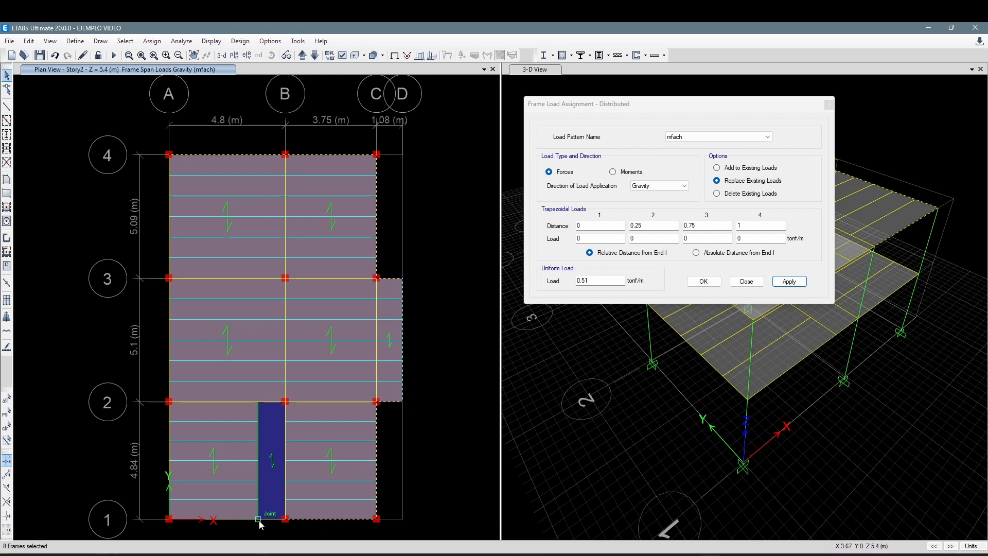
click(235, 519)
click(169, 453)
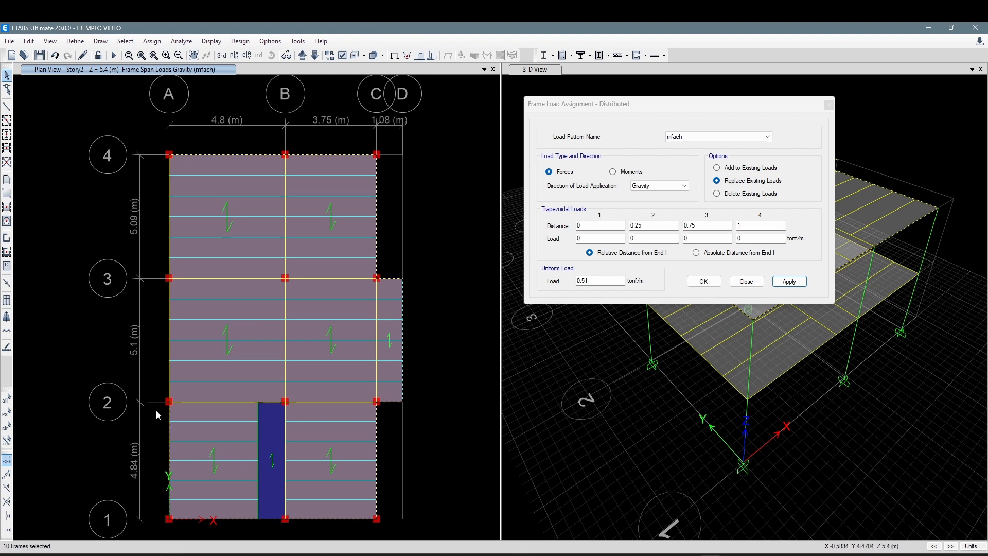
click(169, 334)
click(170, 233)
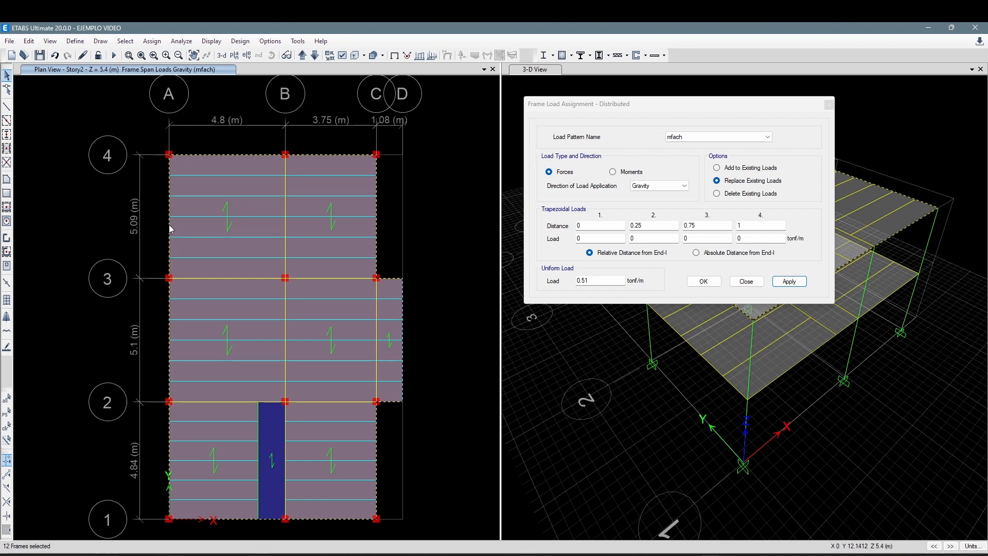
- Apply a uniform distributed load of 0.15 tonf/m in the antcub load pattern to the selected Story2 perimeter beams
click(731, 137)
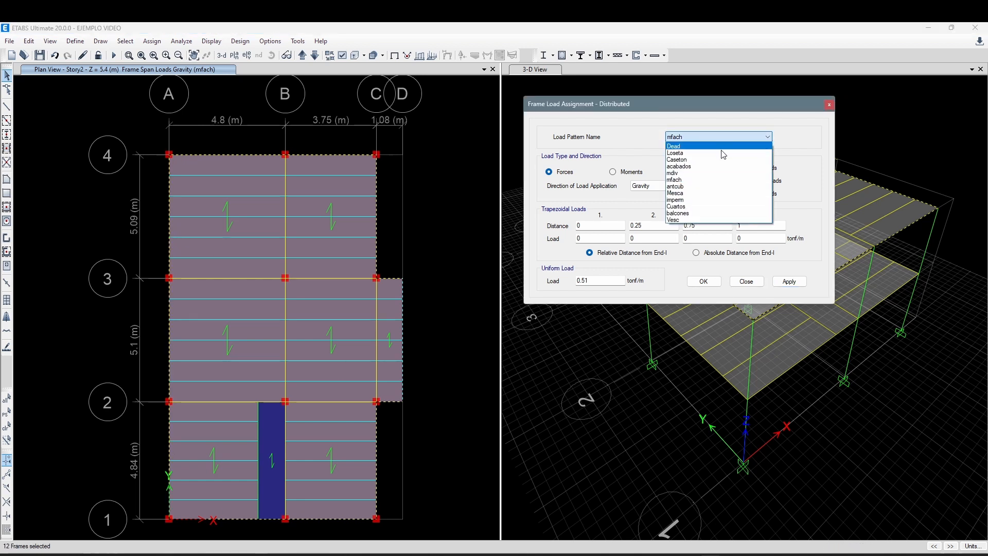
click(725, 188)
double_click(607, 282)
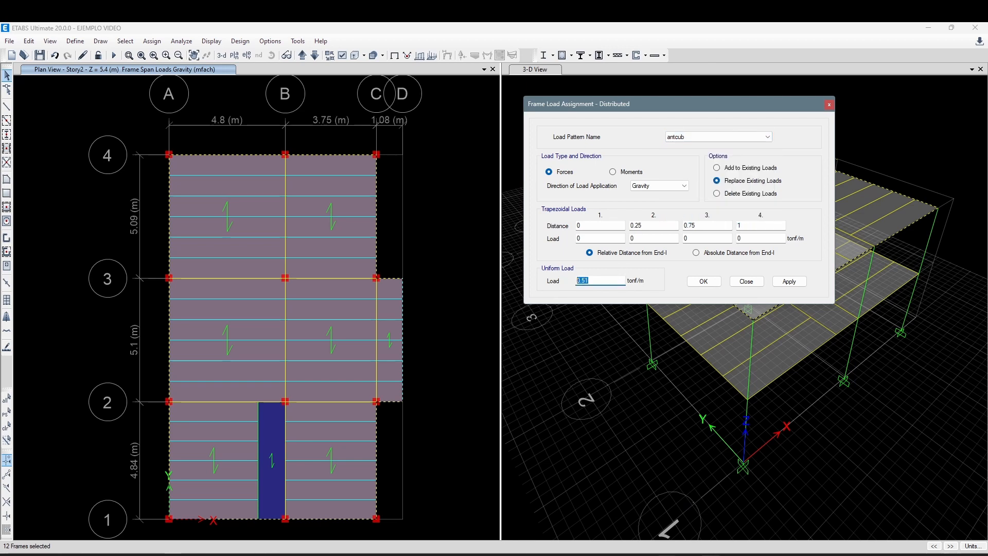
key(alt+Tab)
key(alt+Tab)
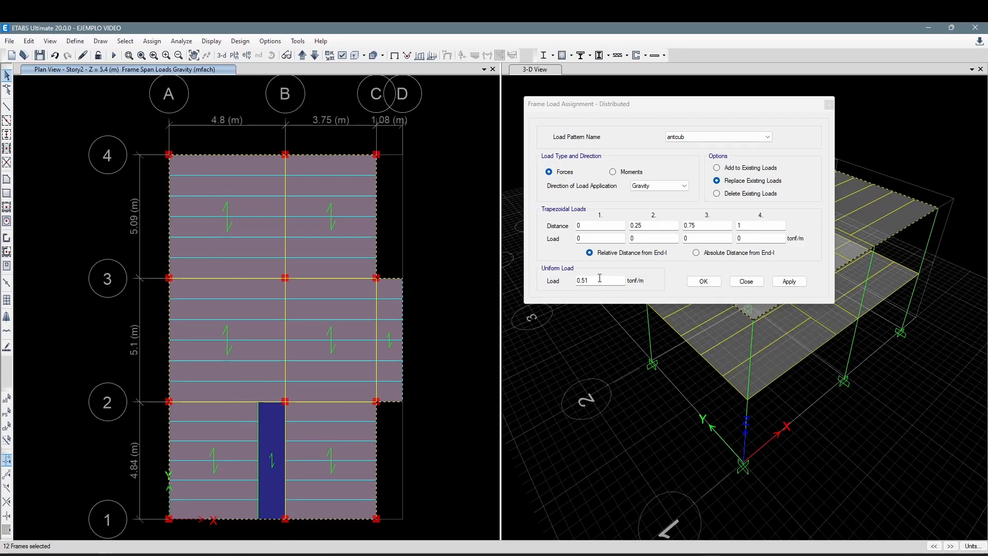
double_click(600, 278)
text(0.15)
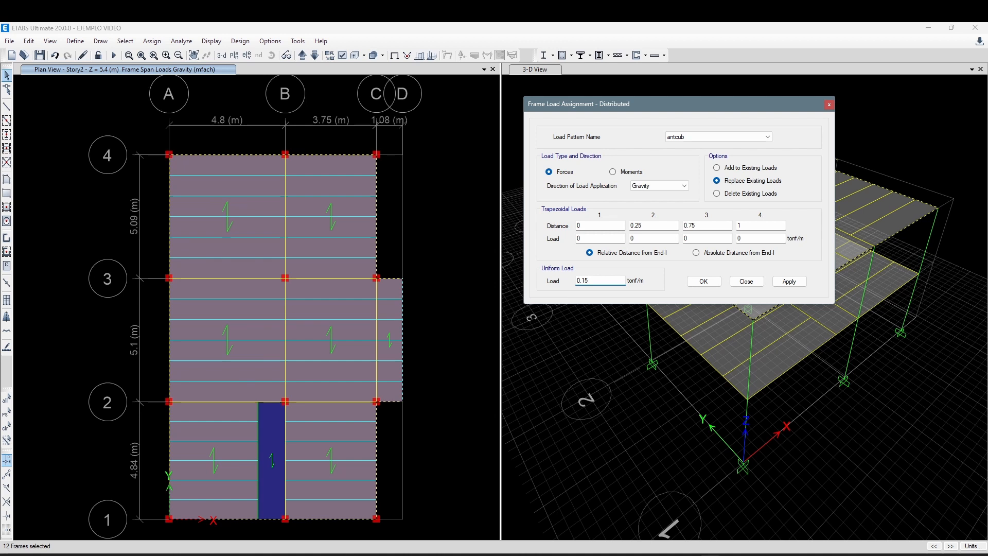
click(789, 281)
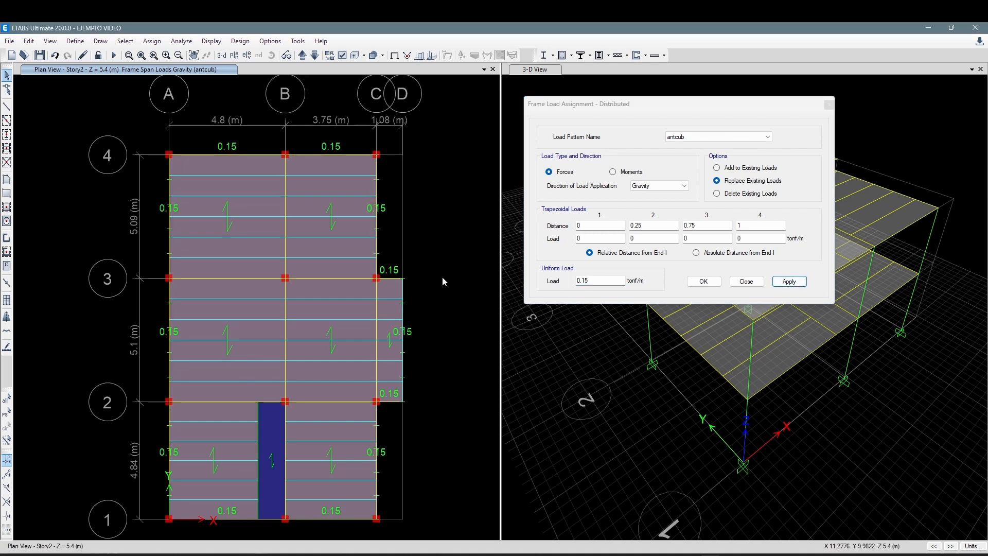
- Show the model in 3D and examine the roof parapet loads around the Story2 perimeter from a lower angle
click(221, 55)
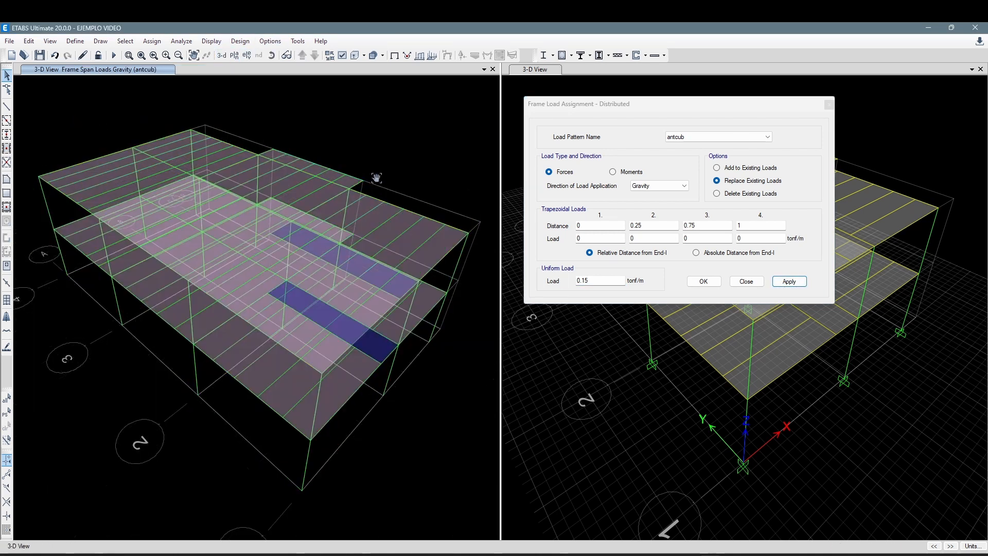
click(272, 57)
drag(456, 434, 460, 405)
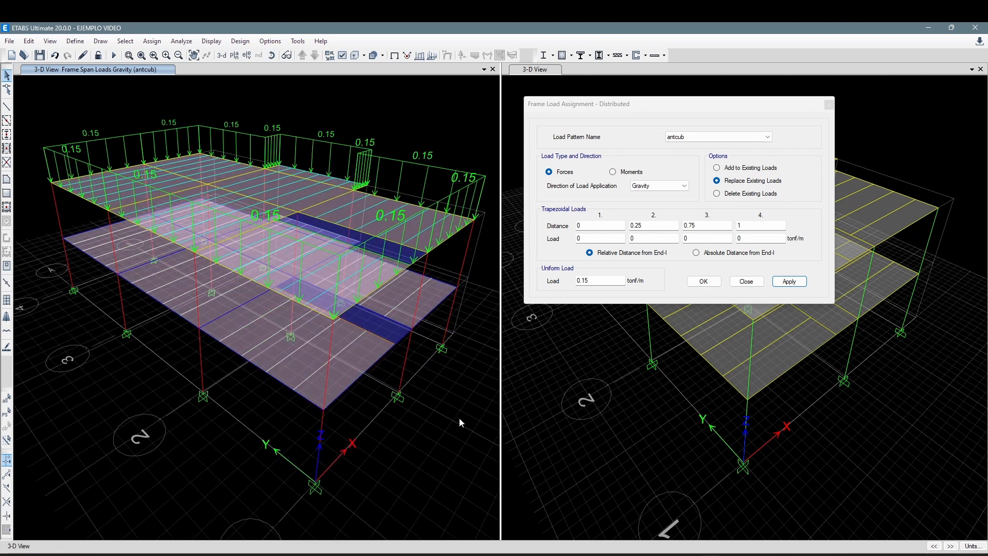
- Show the Story1 plan around the balcony between axes 2 and 3
click(234, 55)
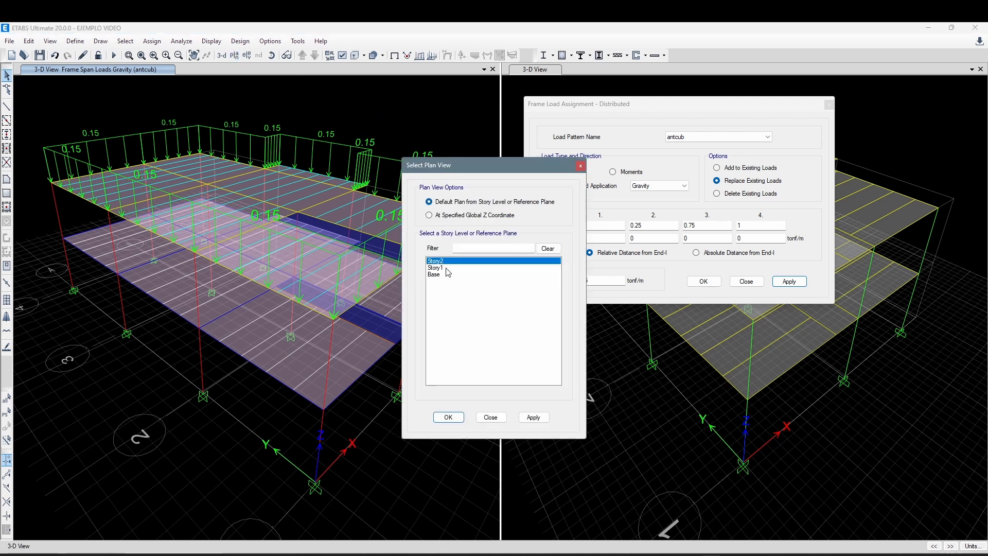
click(450, 268)
click(457, 419)
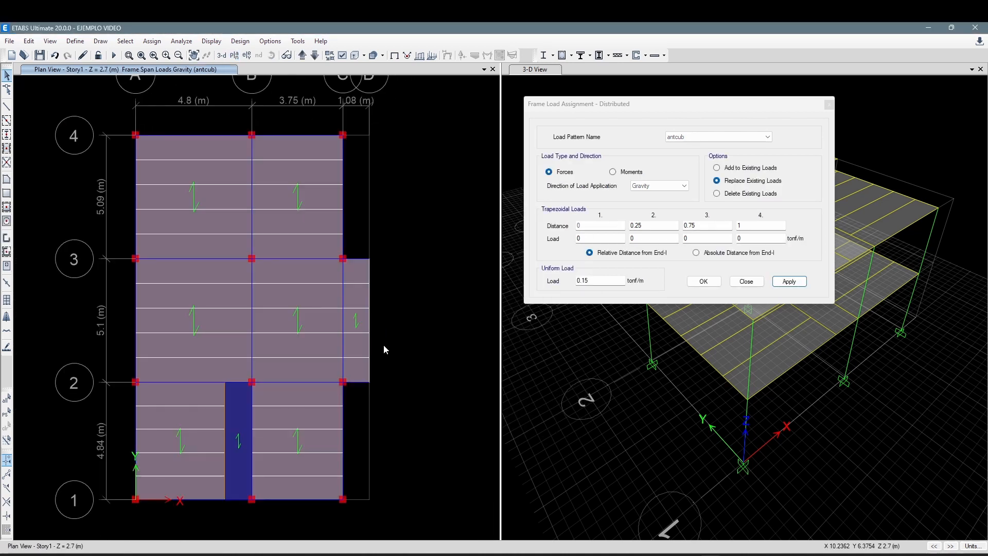
scroll(378, 329, up, 3)
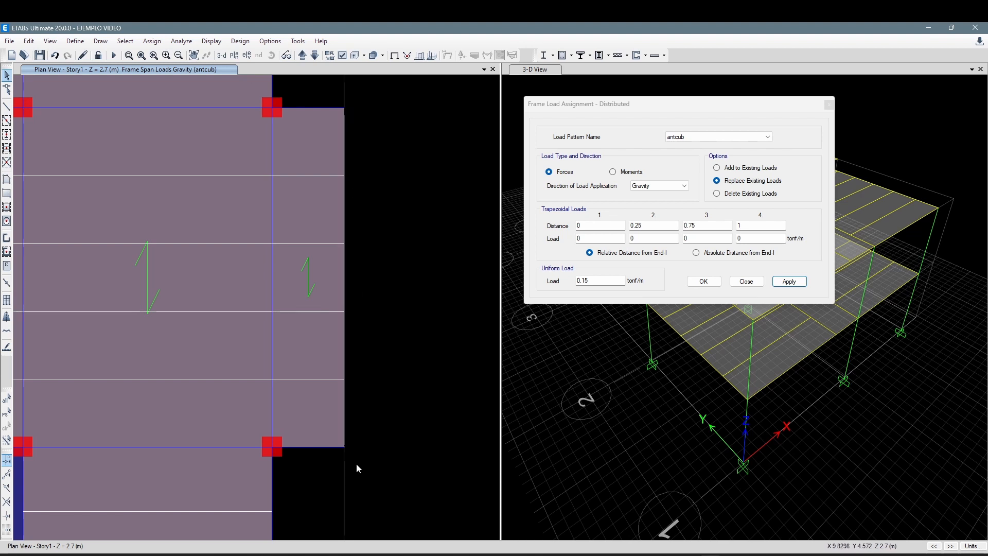
middle_drag(394, 352, 413, 354)
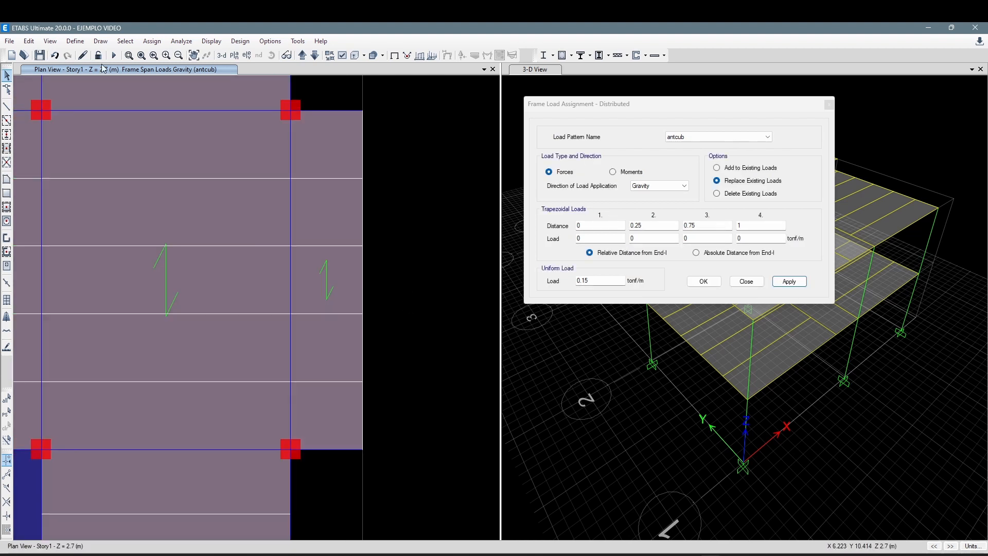
- Add a Super Dead load pattern named Baranda with a self-weight multiplier of 0
click(76, 43)
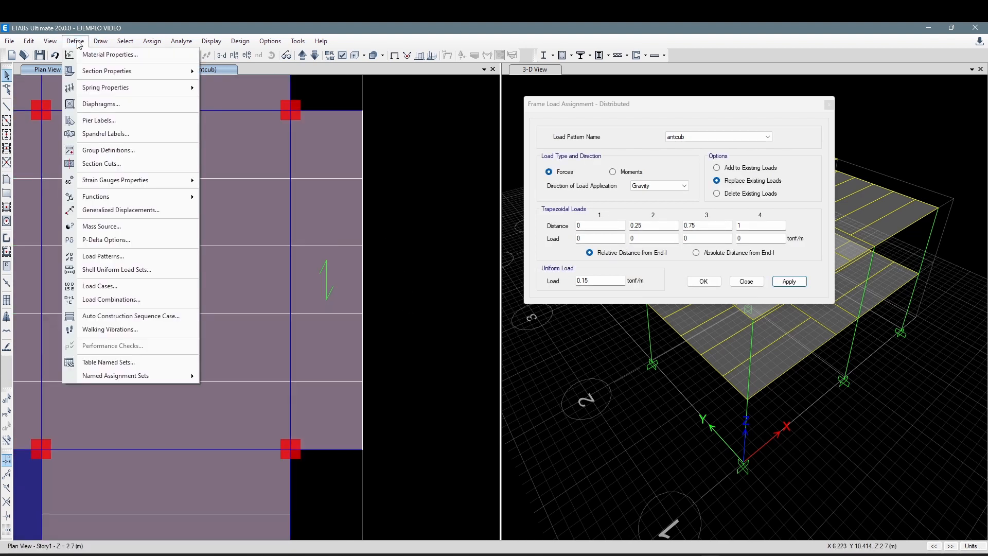
click(133, 256)
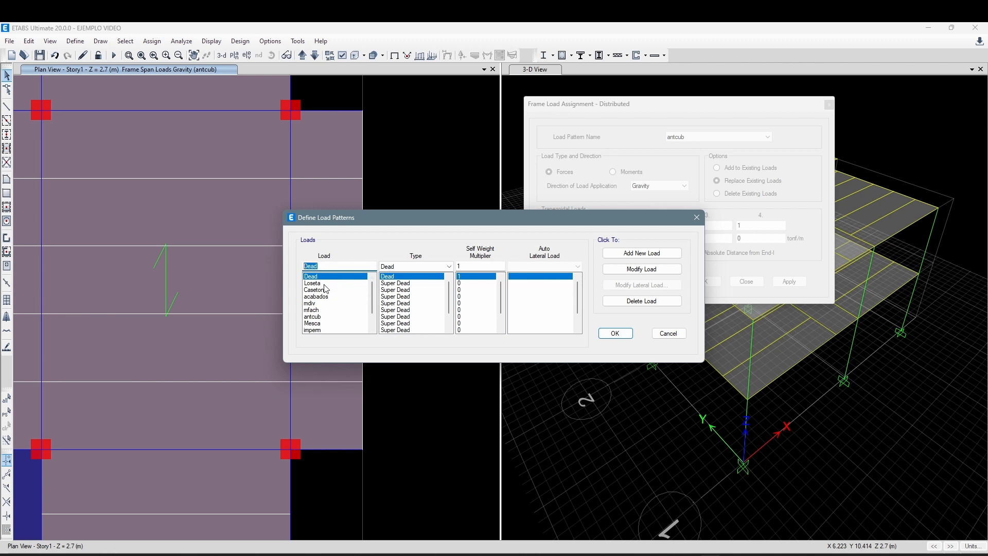
text(Baranda)
click(412, 266)
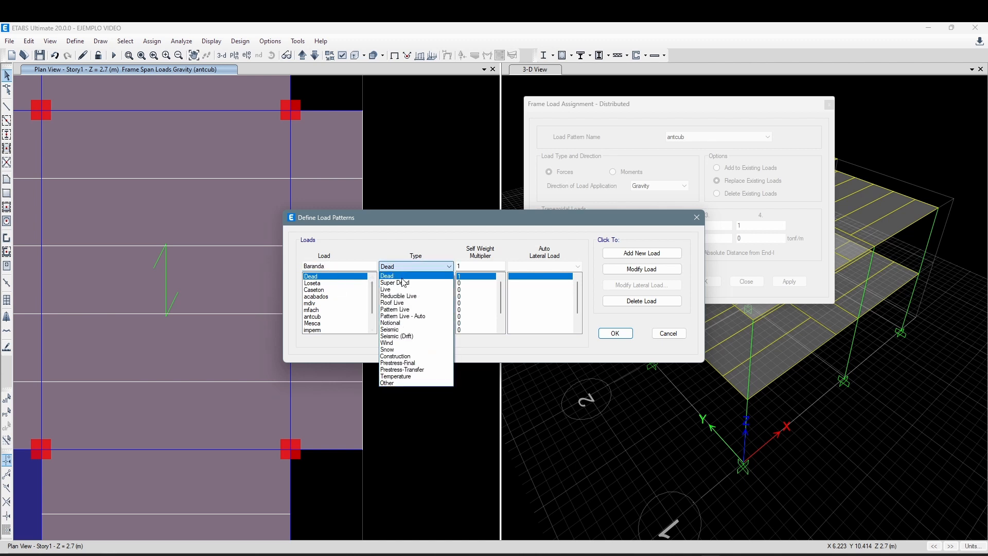
click(391, 280)
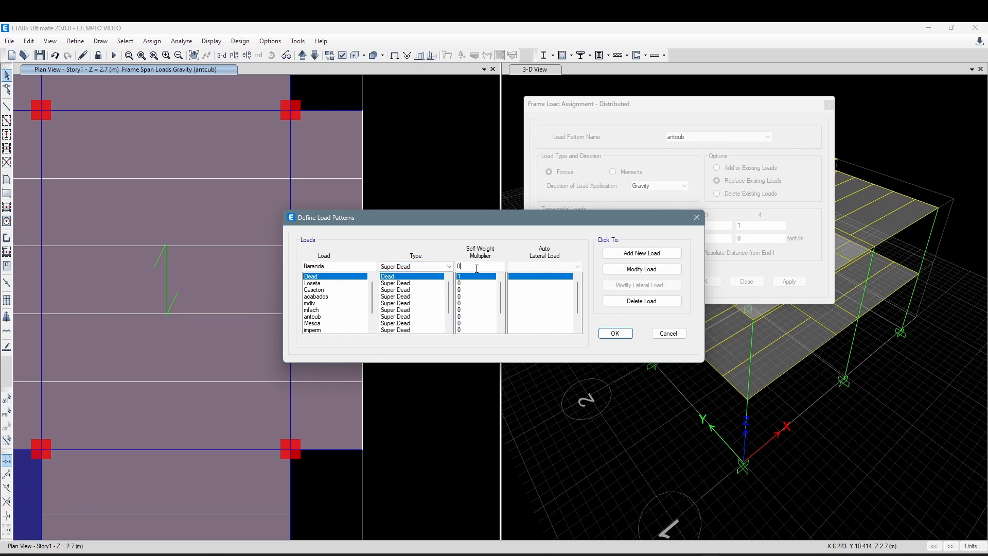
click(642, 253)
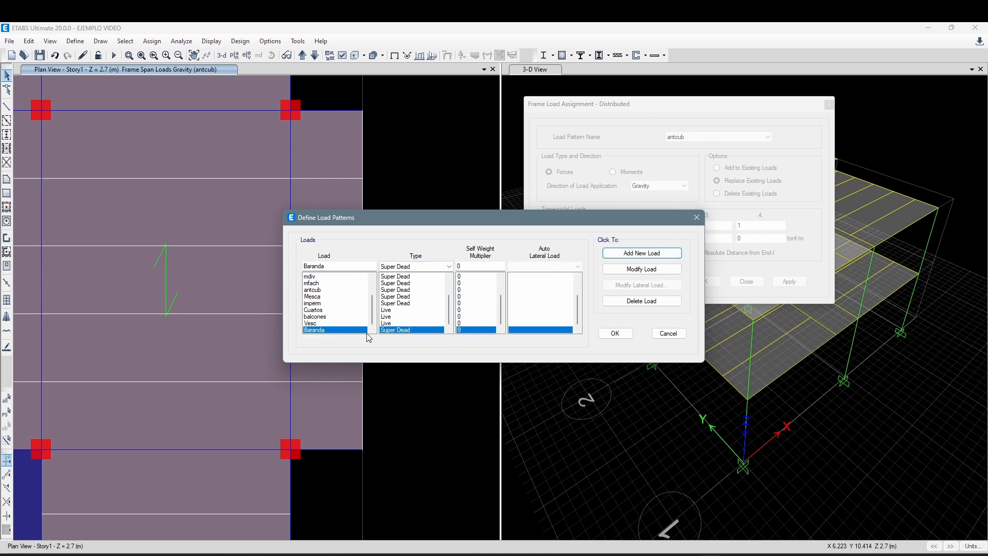
click(608, 334)
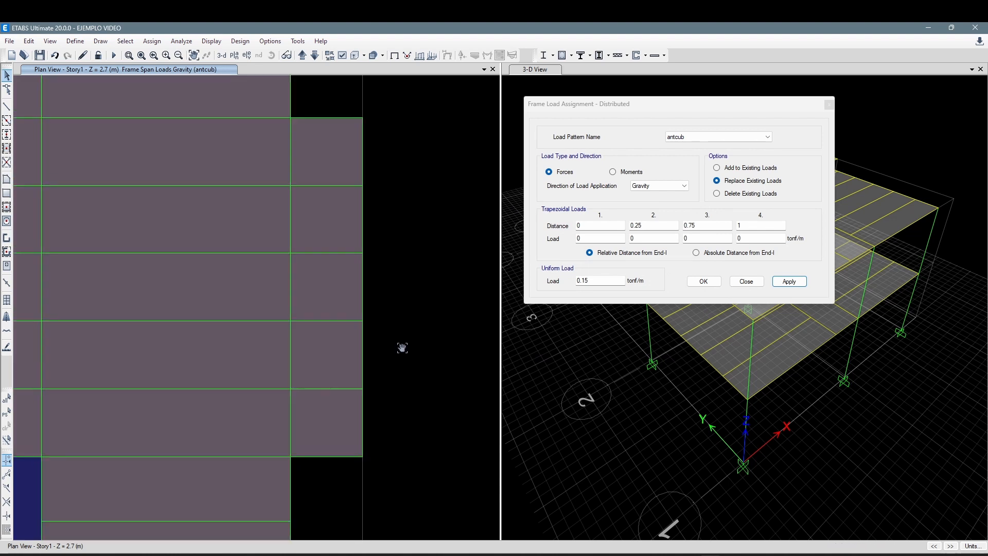
- Select the three edge beams of the Story1 balcony
click(343, 118)
click(363, 146)
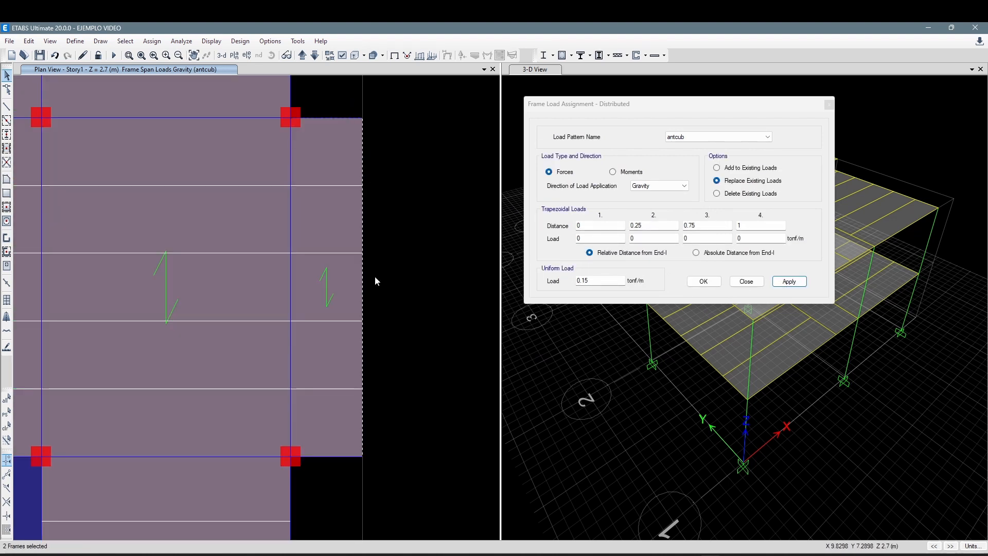
click(348, 457)
- Apply a uniform distributed load of 0.08 tonf/m in the Baranda load pattern to the selected balcony beams
click(692, 139)
click(697, 224)
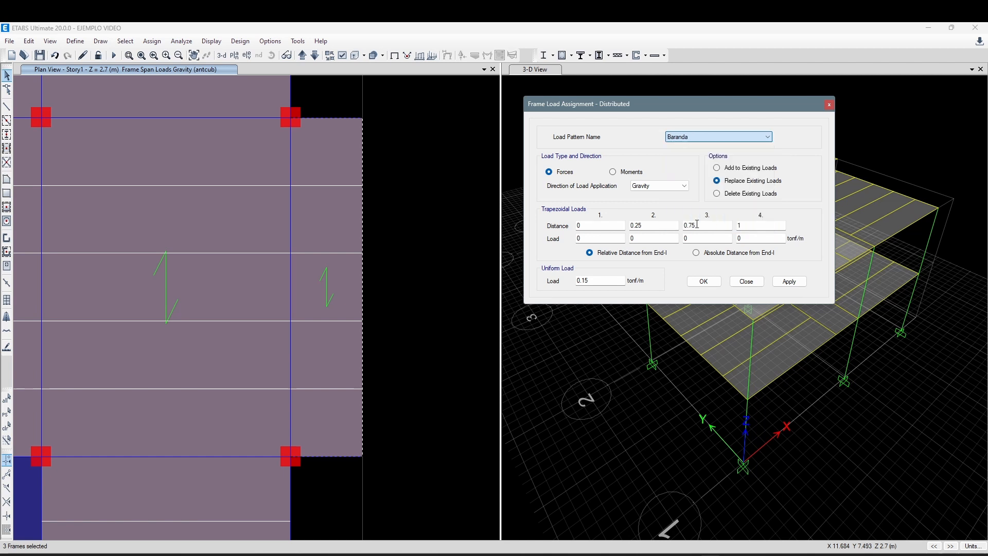
drag(644, 101, 655, 101)
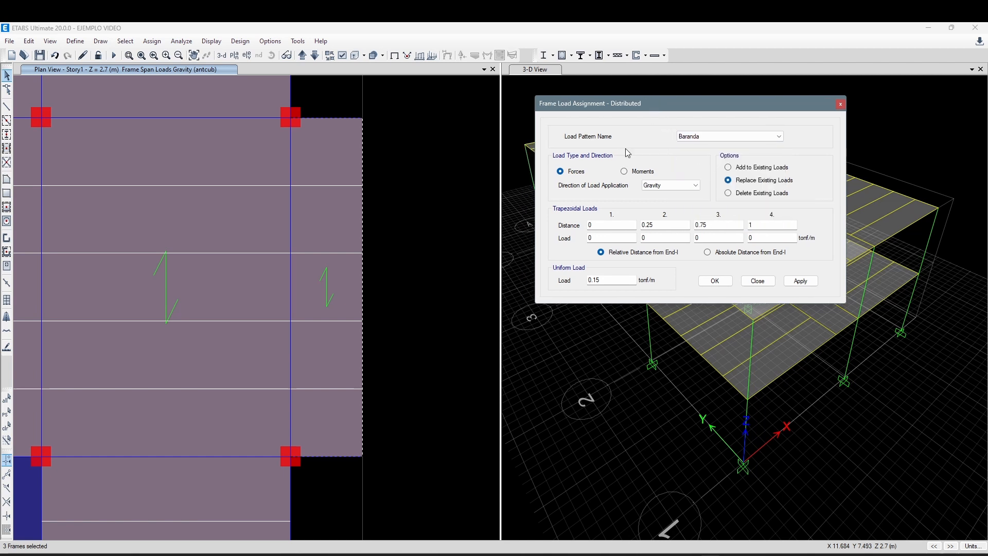
double_click(600, 279)
double_click(602, 280)
click(609, 282)
double_click(600, 279)
text(0.)
click(797, 281)
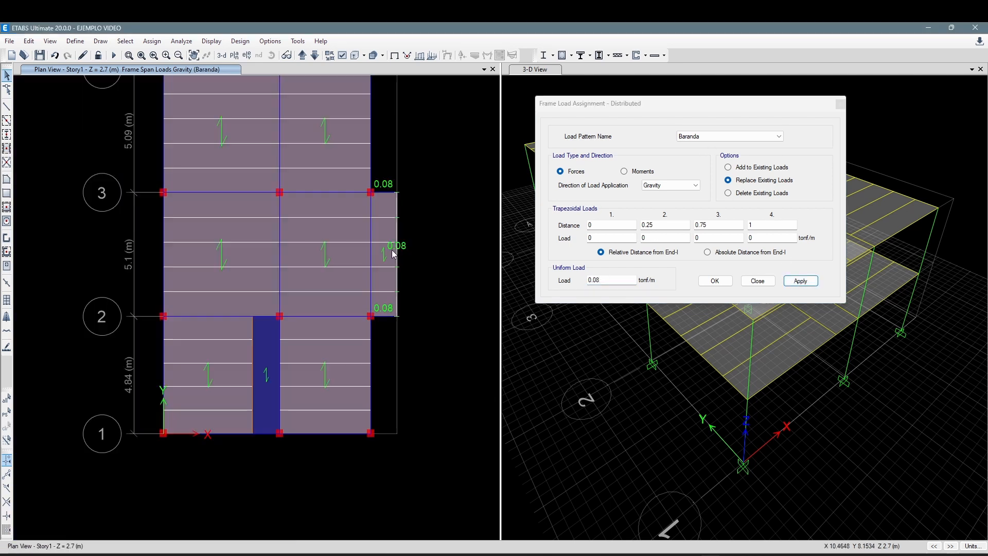
- Show the model in 3D and examine the railing loads along the Story1 balcony edges
click(222, 55)
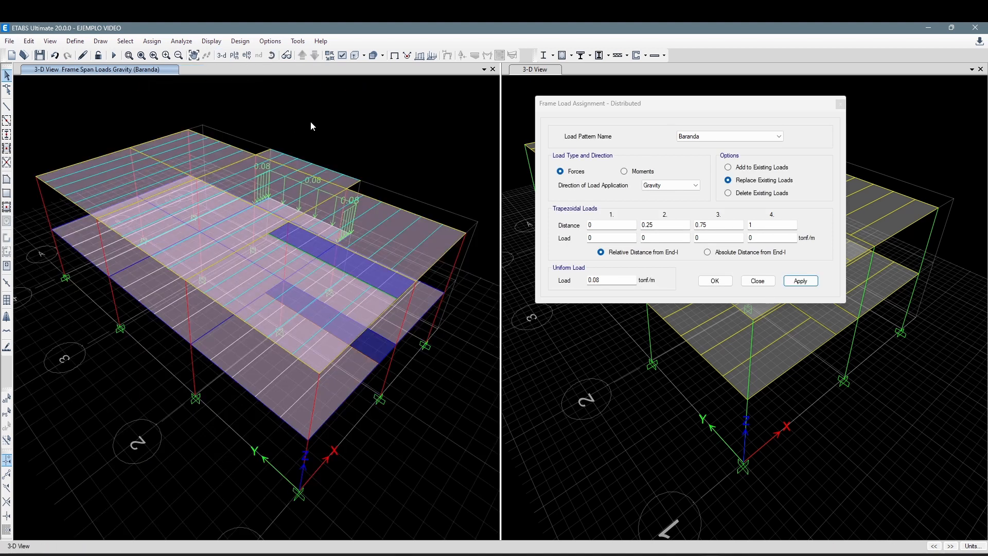
click(286, 55)
drag(441, 403, 308, 365)
scroll(308, 364, up, 5)
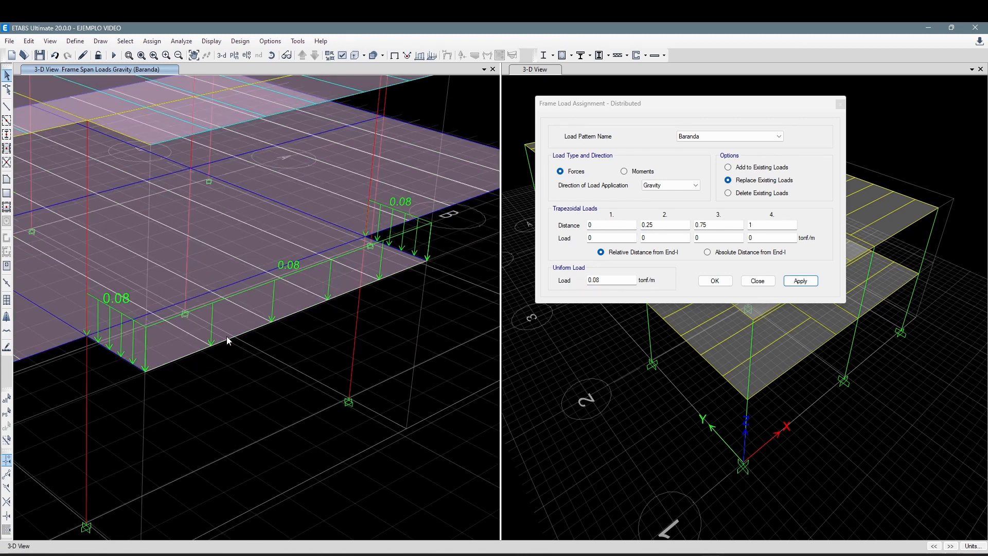
scroll(271, 345, down, 5)
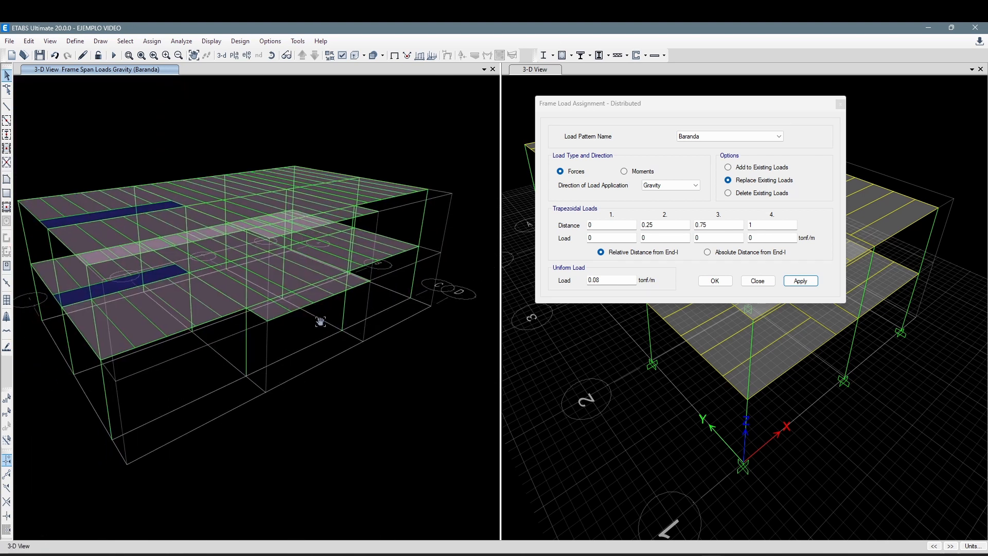
click(221, 55)
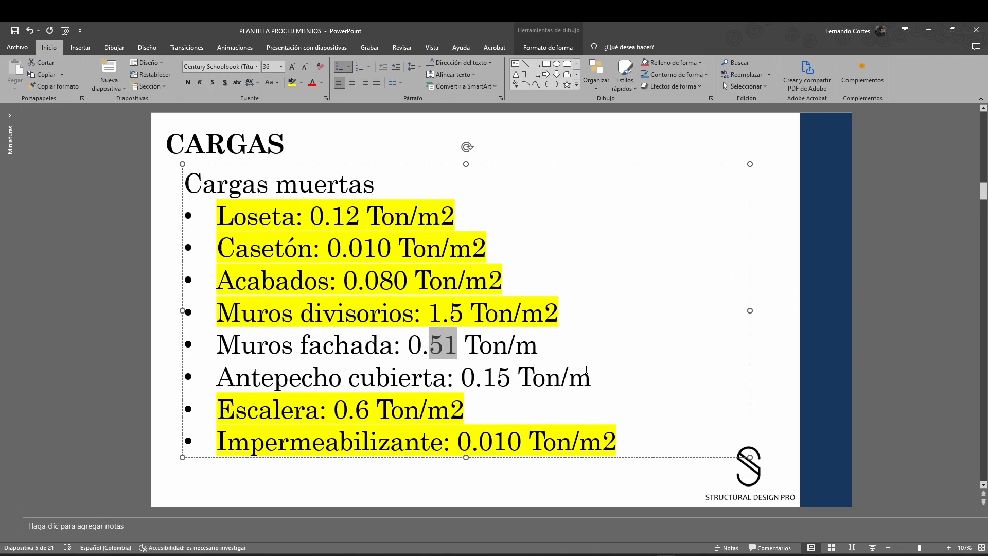
- Switch to PowerPoint and highlight the Muros fachada and Antepecho cubierta lines in yellow on the dead loads slide
drag(594, 377, 226, 353)
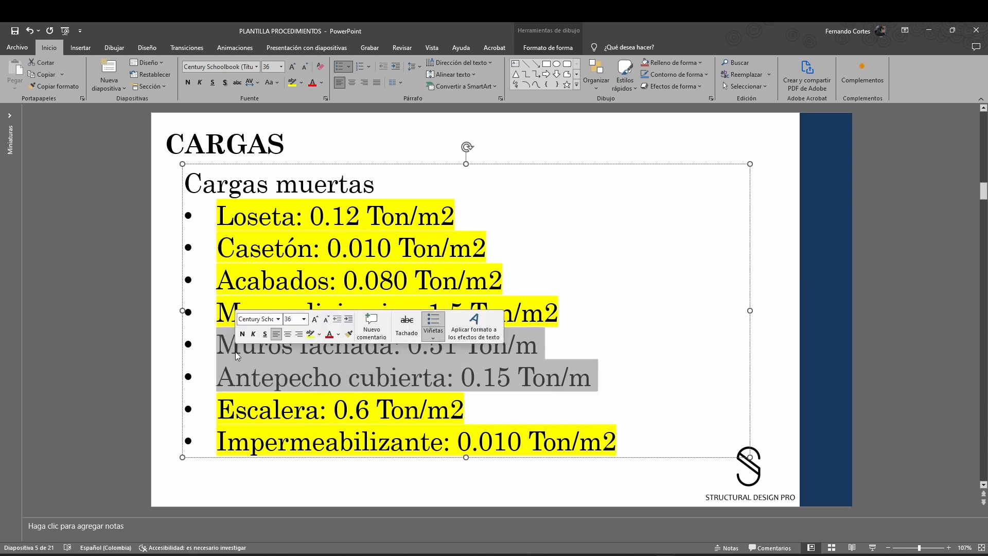
click(293, 82)
click(779, 140)
scroll(743, 159, down, 1)
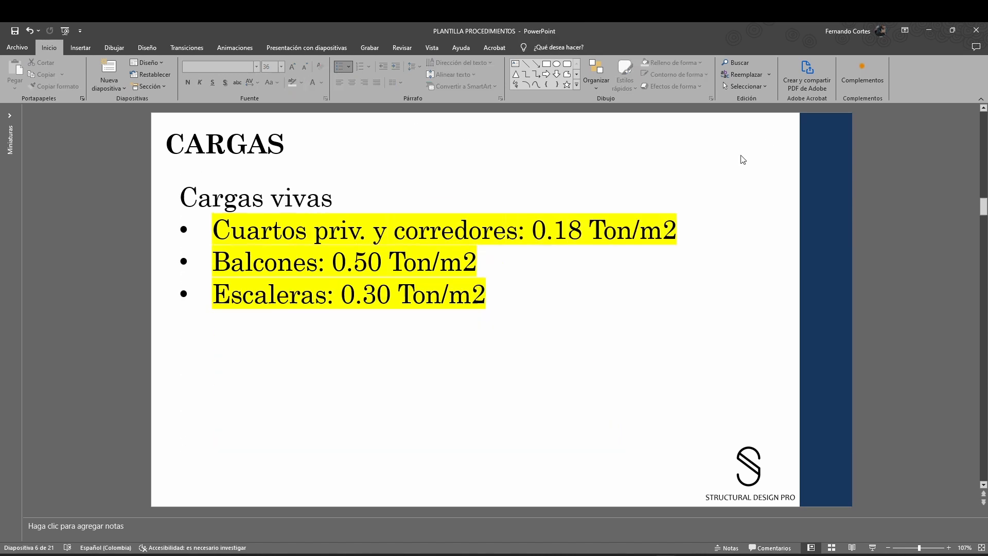
scroll(743, 160, up, 2)
scroll(743, 160, up, 1)
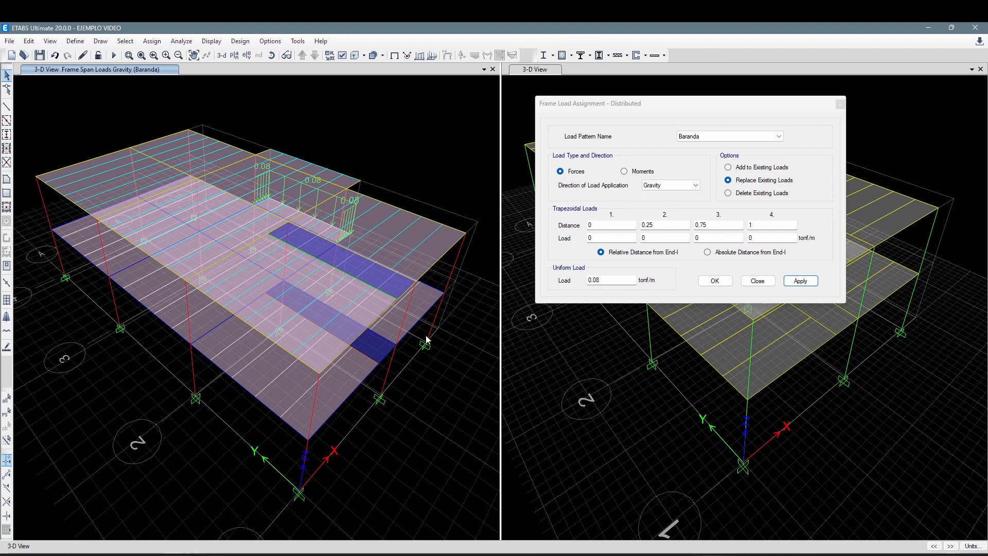
- Switch back to ETABS, close the distributed frame load assignment, and save the model
click(801, 280)
click(758, 280)
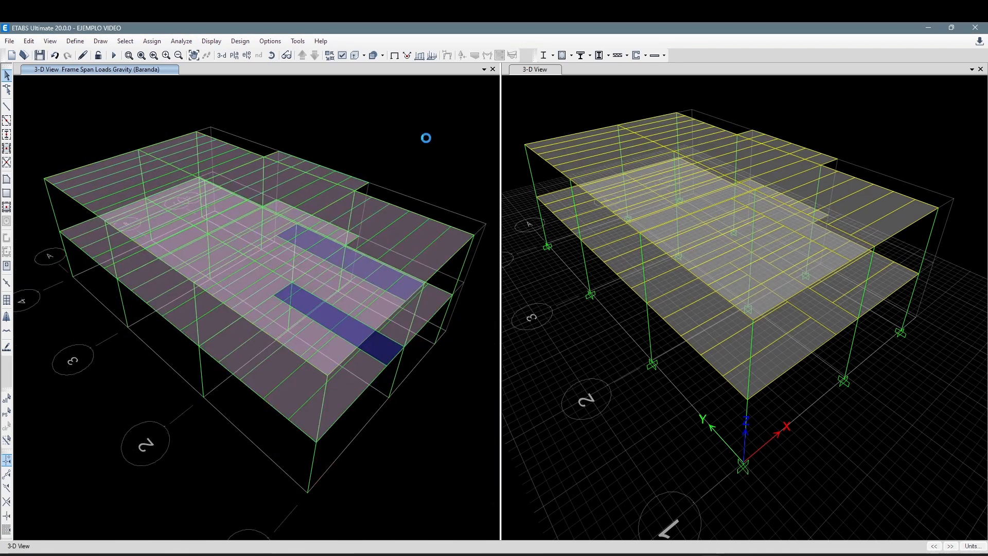
click(40, 55)
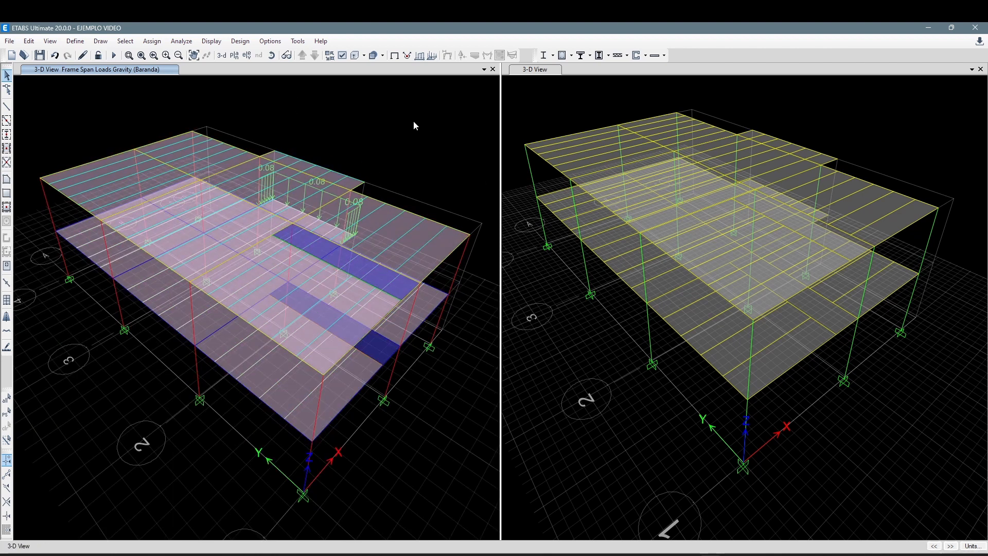
click(40, 55)
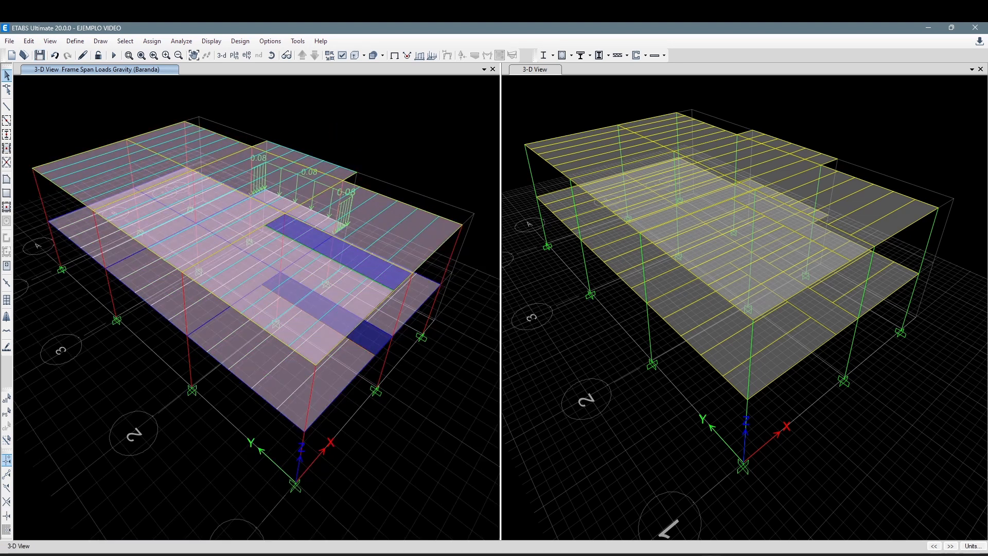
click(412, 453)
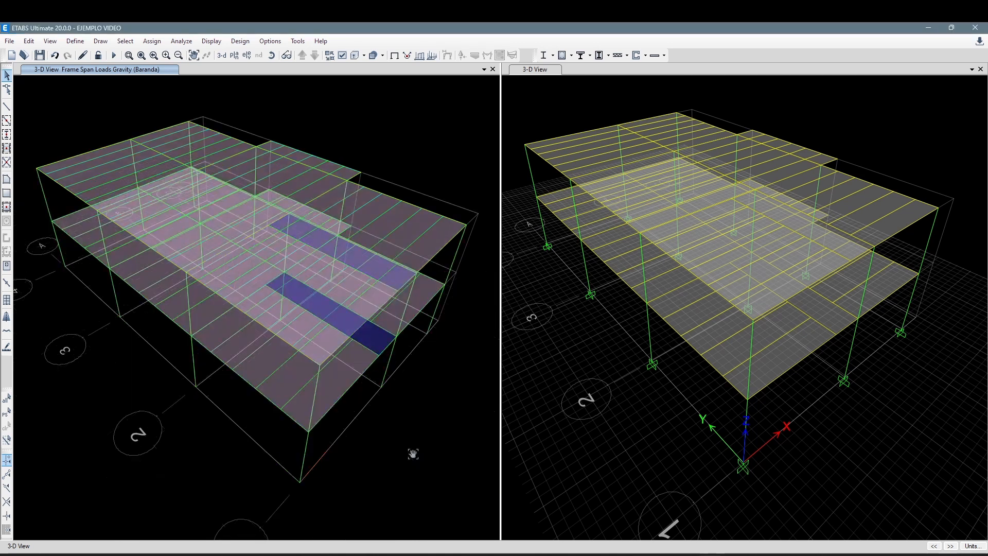
middle_drag(403, 154, 402, 152)
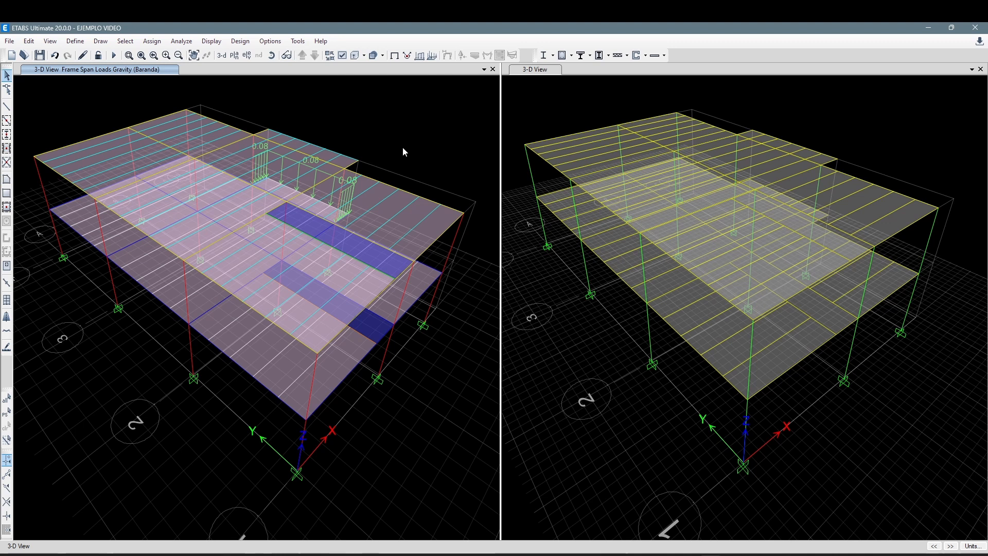
middle_drag(403, 151, 409, 151)
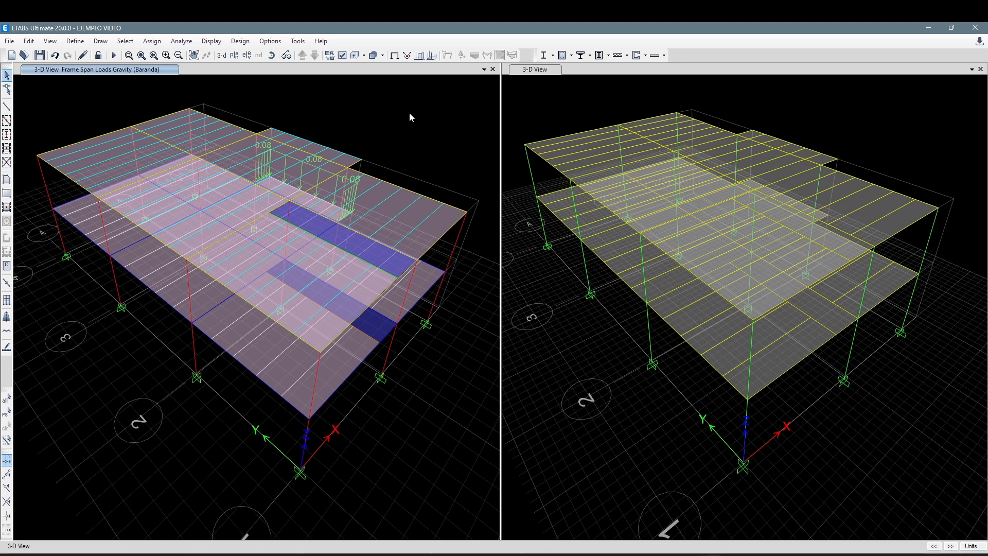
middle_drag(393, 138, 403, 135)
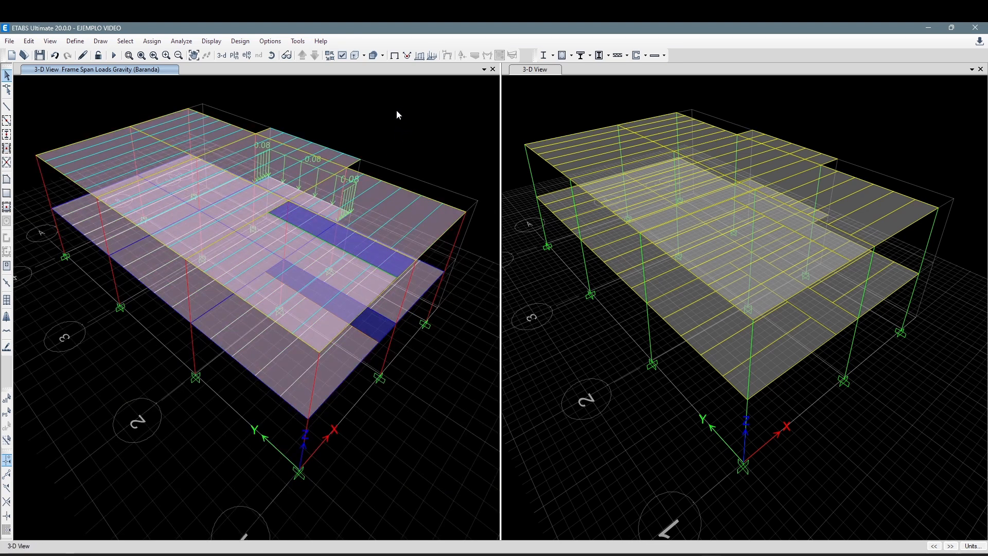
- Run Check Model with all joint, frame, shell, meshing, loading and self-mass checks and both fix options enabled
click(152, 41)
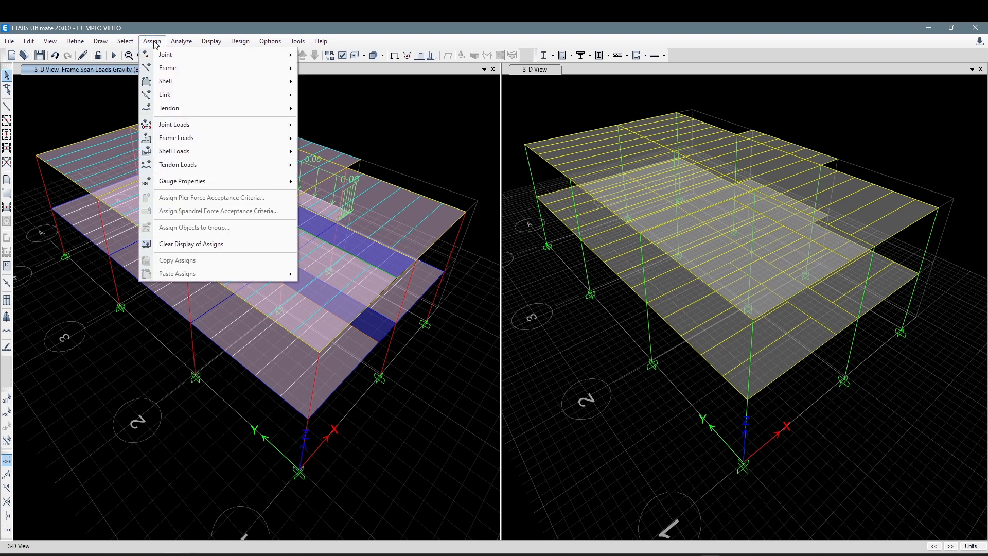
mouse_move(181, 42)
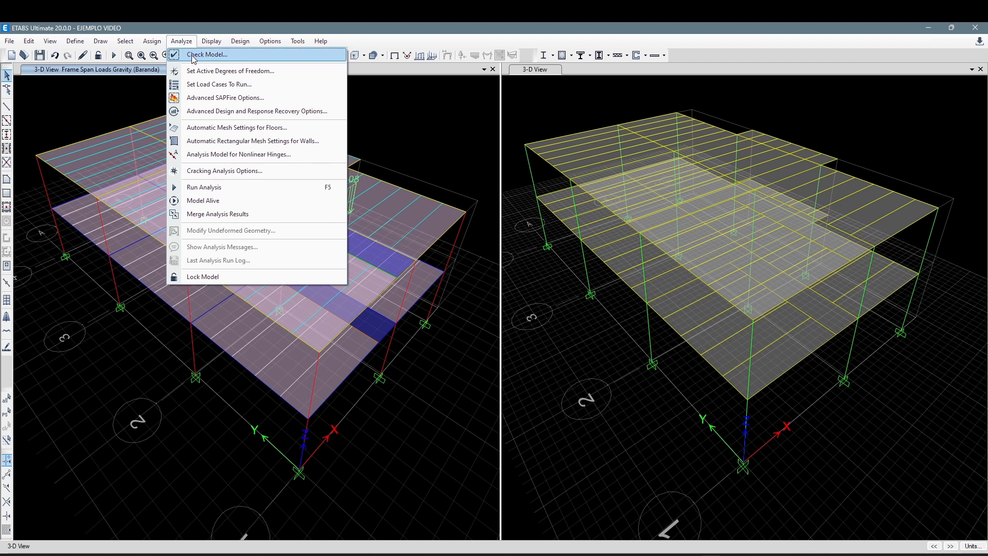
click(210, 55)
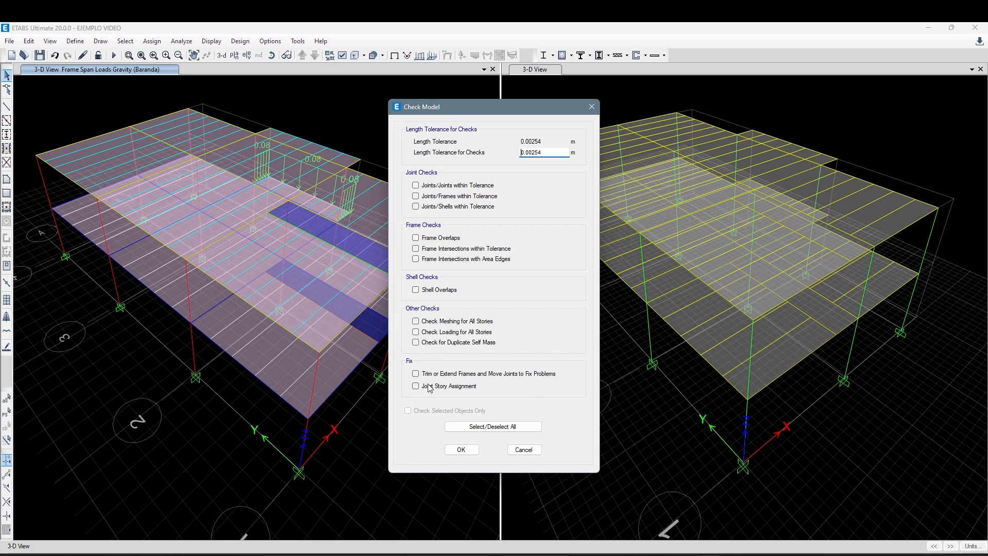
click(464, 426)
click(416, 387)
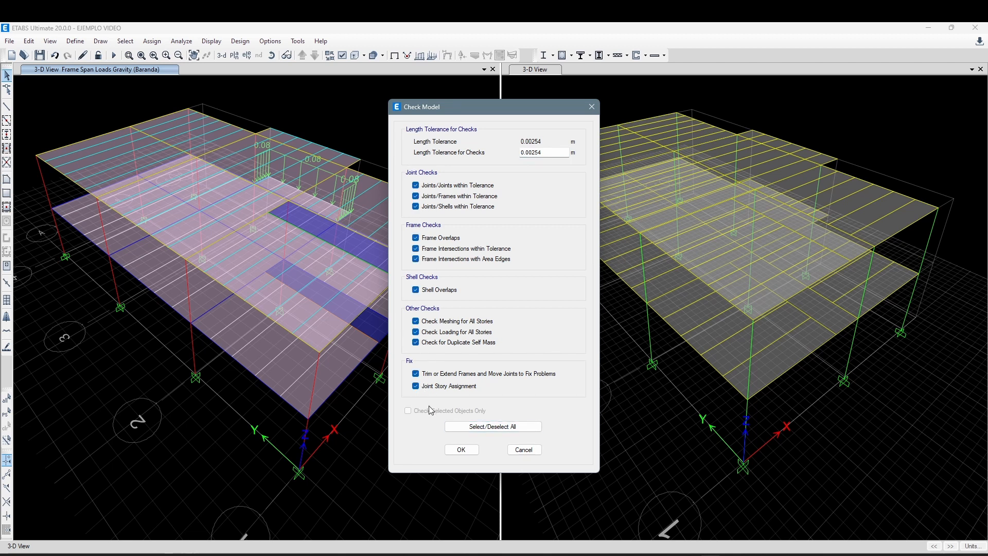
click(461, 450)
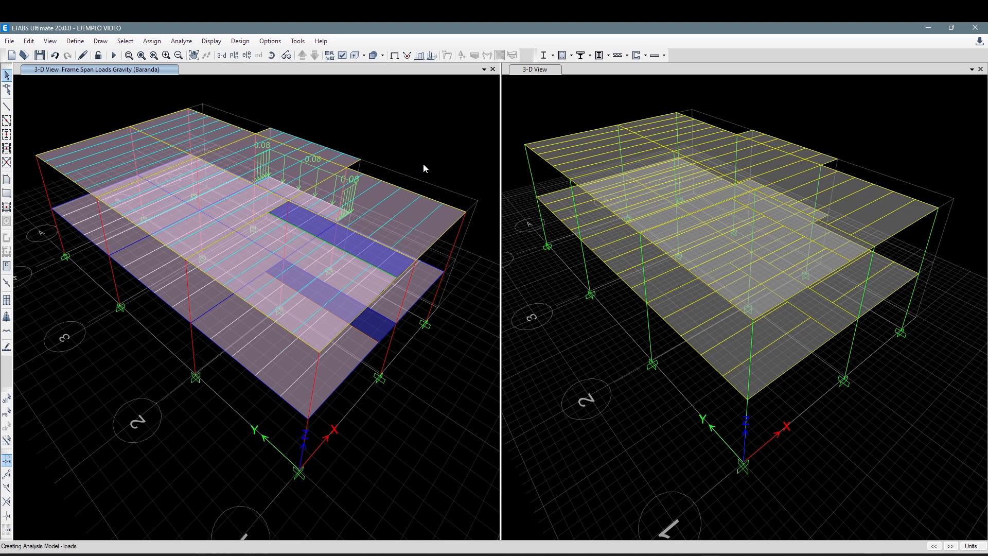
drag(449, 170, 565, 118)
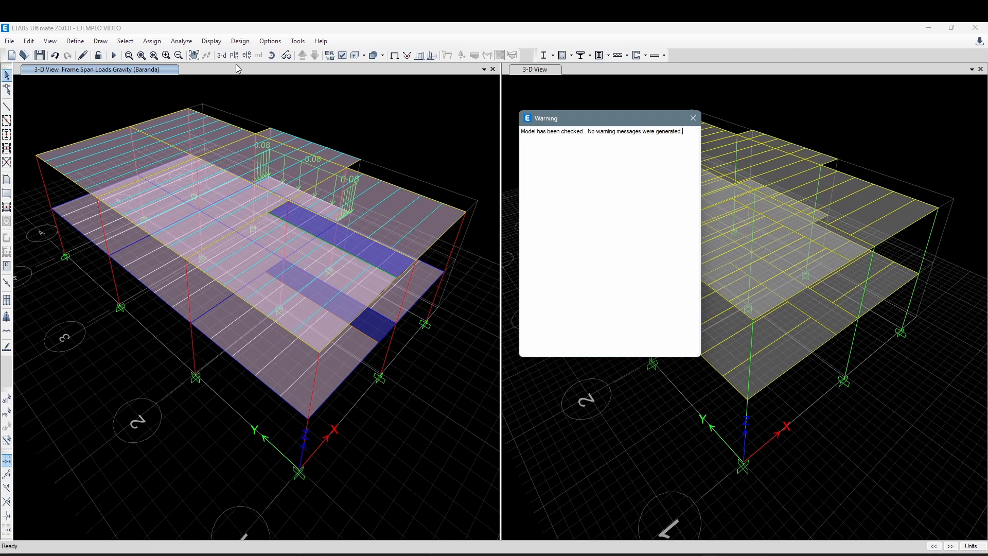
drag(576, 119, 566, 120)
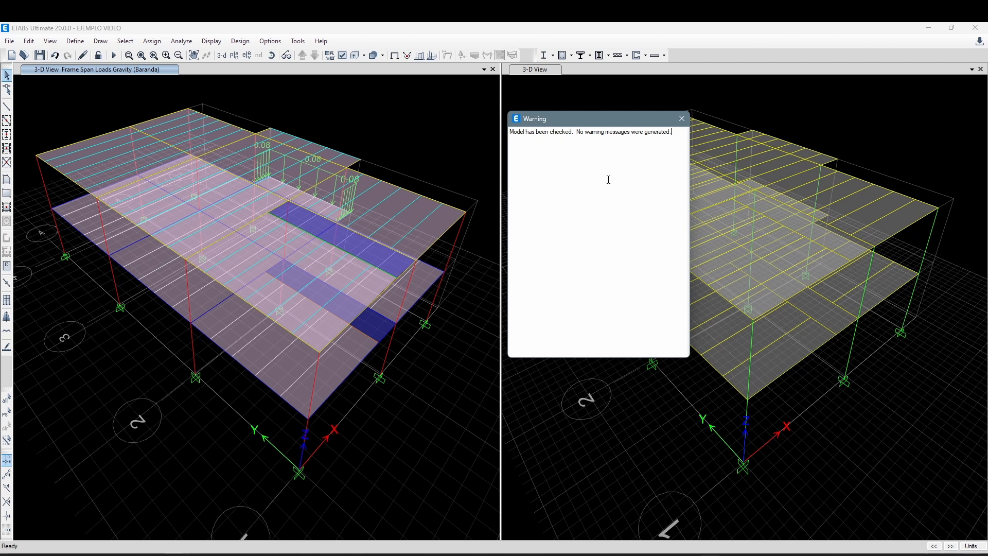
- Read the model check message through and close it
drag(567, 120, 627, 132)
click(575, 160)
click(556, 133)
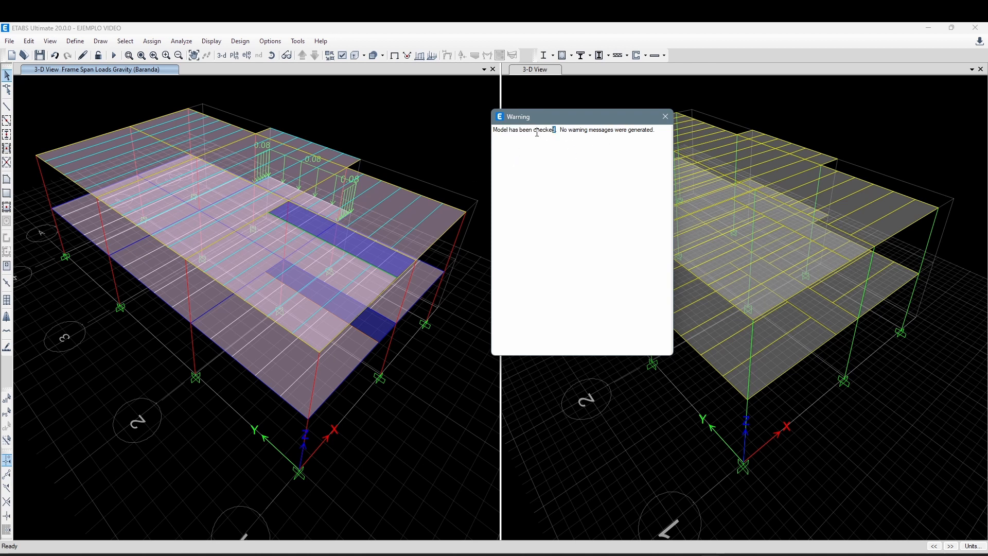
drag(535, 133, 512, 131)
drag(573, 132, 594, 130)
click(576, 169)
click(666, 118)
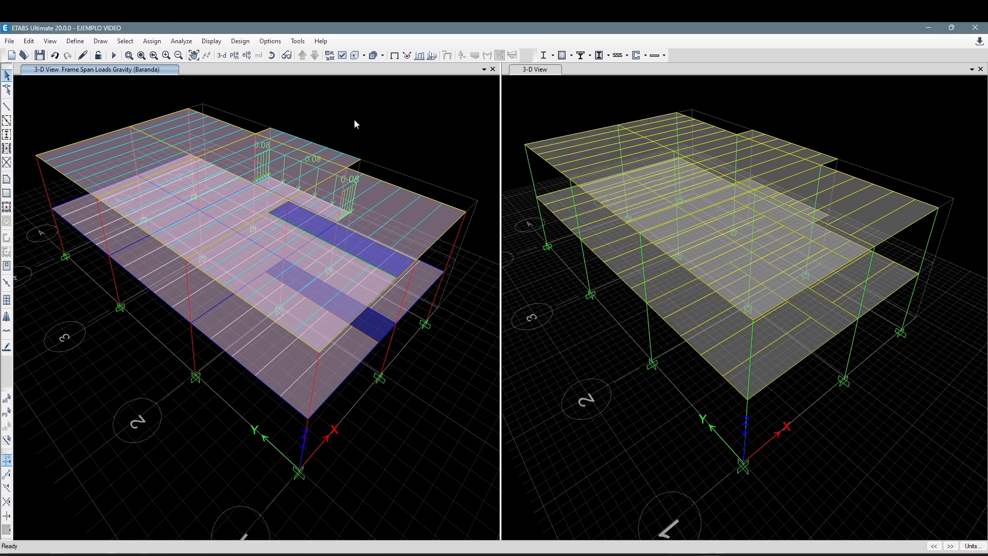
- Run Check Model again with all checks and both fix options enabled, and close its report
click(193, 44)
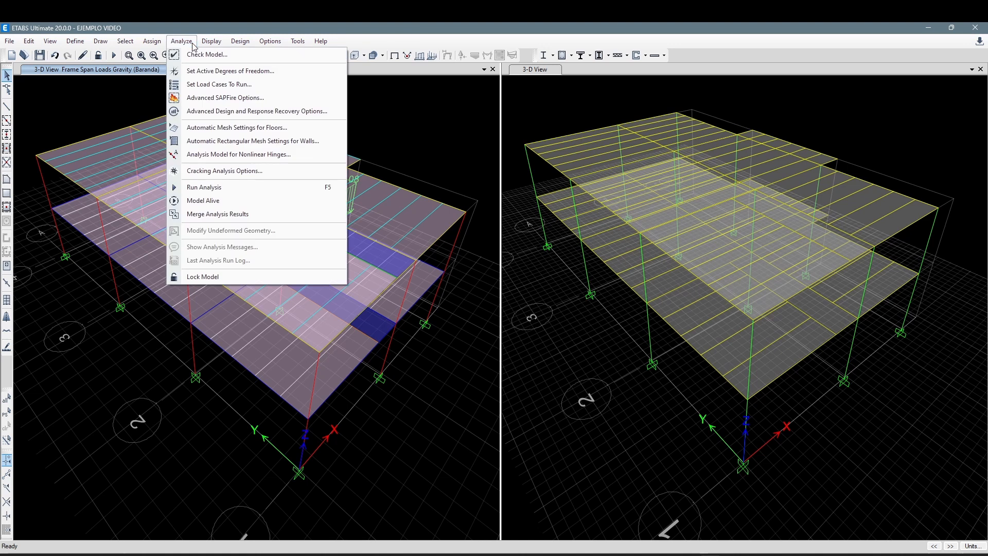
click(273, 30)
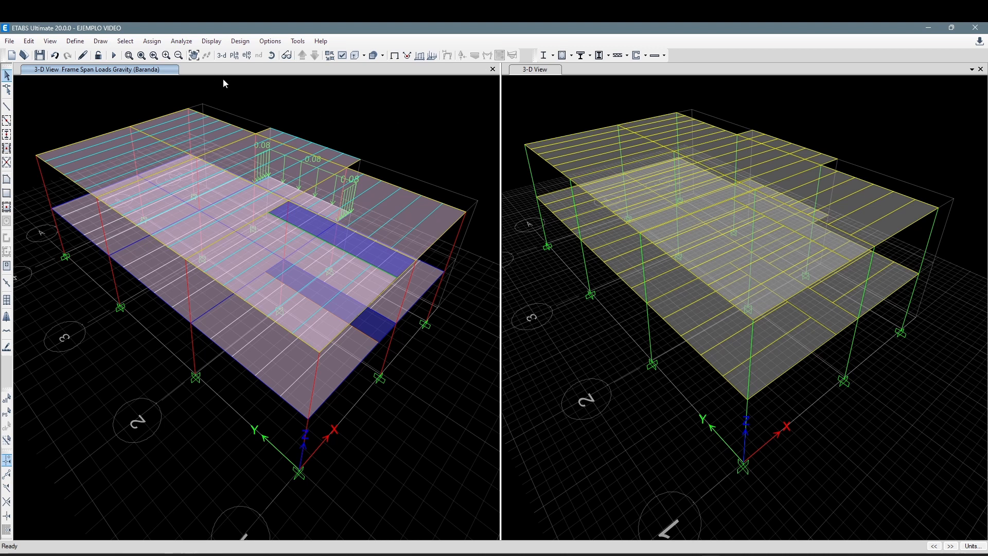
scroll(327, 110, down, 3)
scroll(330, 110, up, 3)
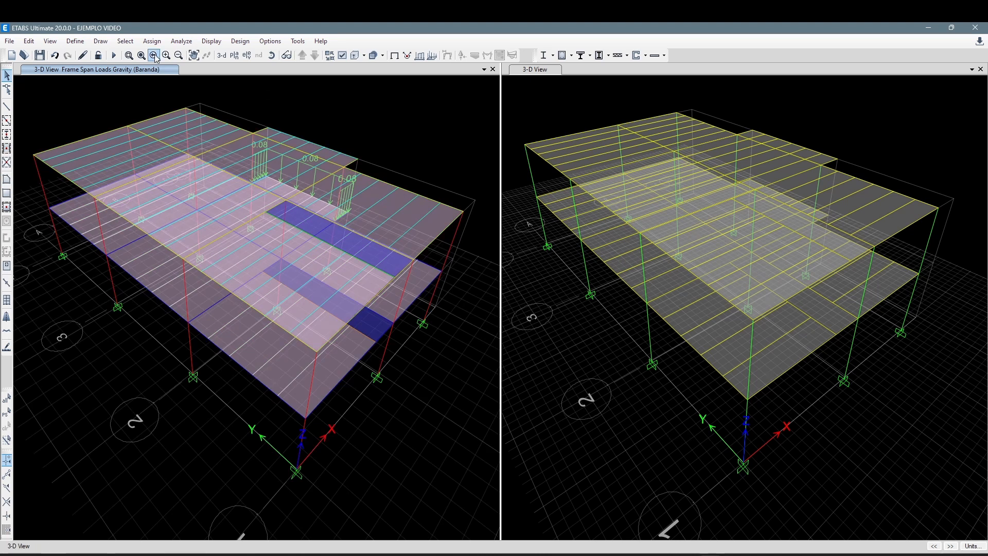
click(181, 41)
click(200, 49)
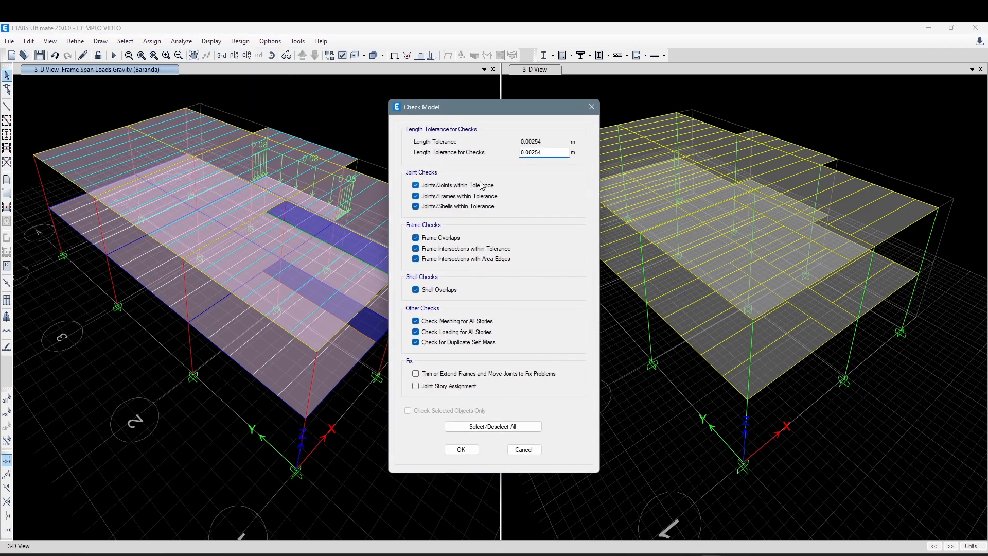
click(448, 374)
click(449, 386)
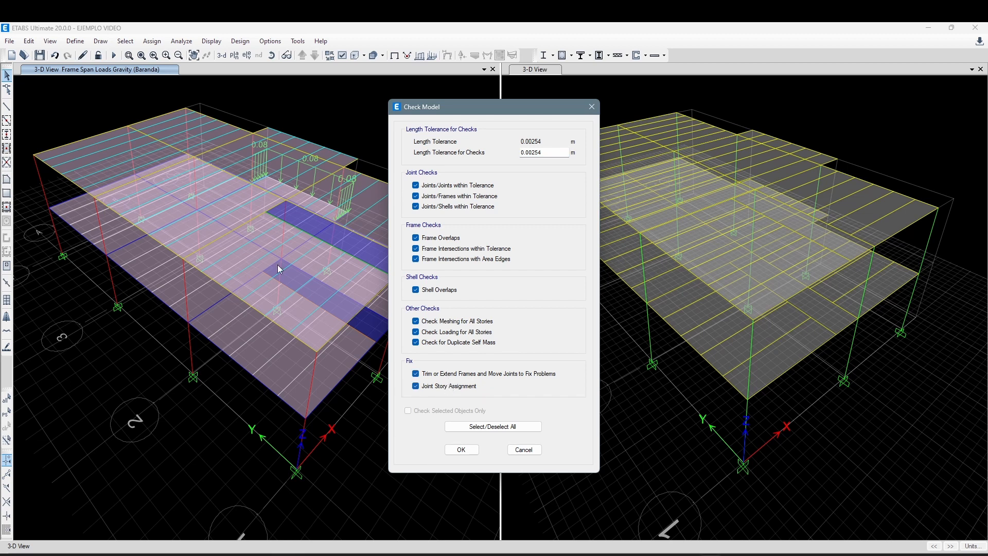
click(461, 450)
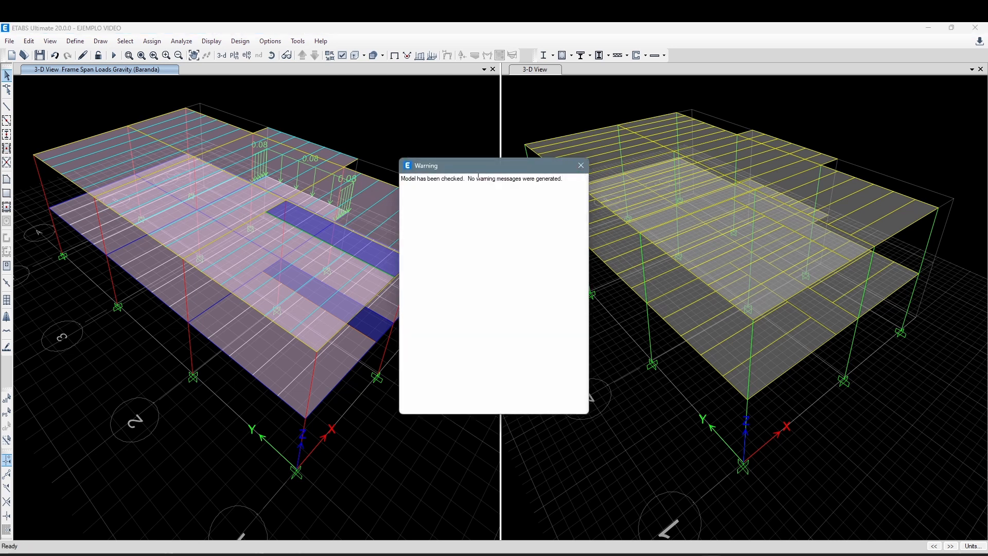
click(580, 165)
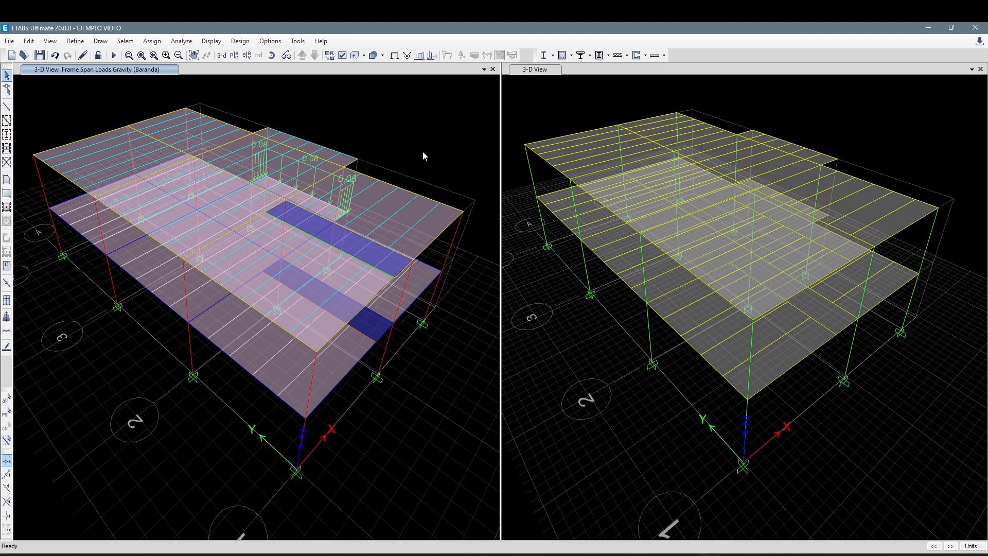
click(412, 222)
click(412, 212)
middle_drag(357, 121, 353, 112)
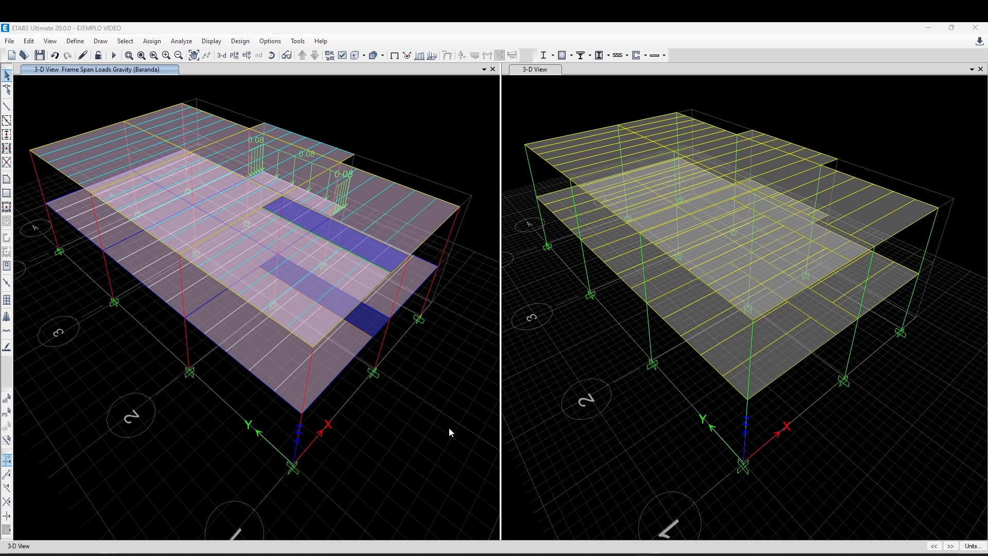
middle_drag(414, 402, 416, 402)
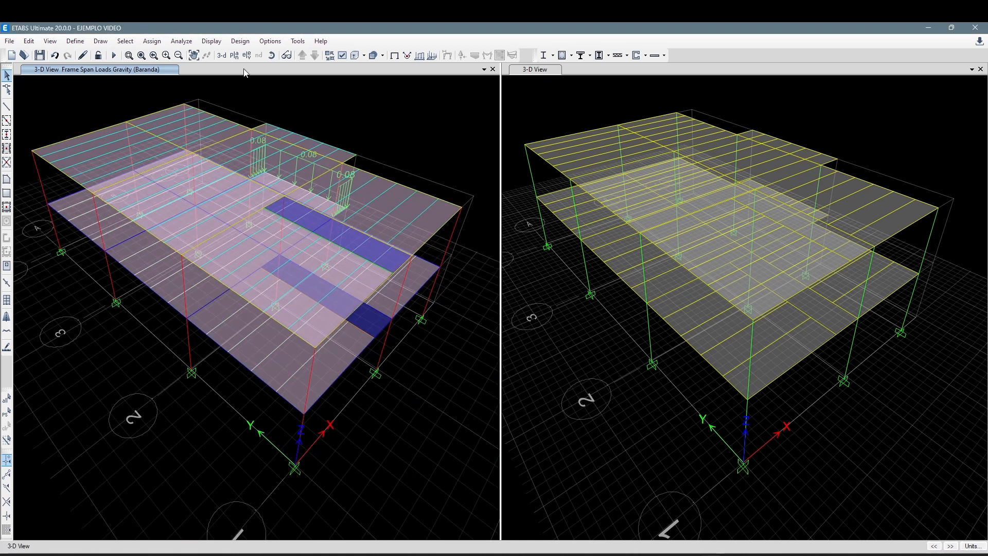
- Show the Story1 plan view and examine the column at the intersection of grids B and 3
click(235, 55)
click(446, 268)
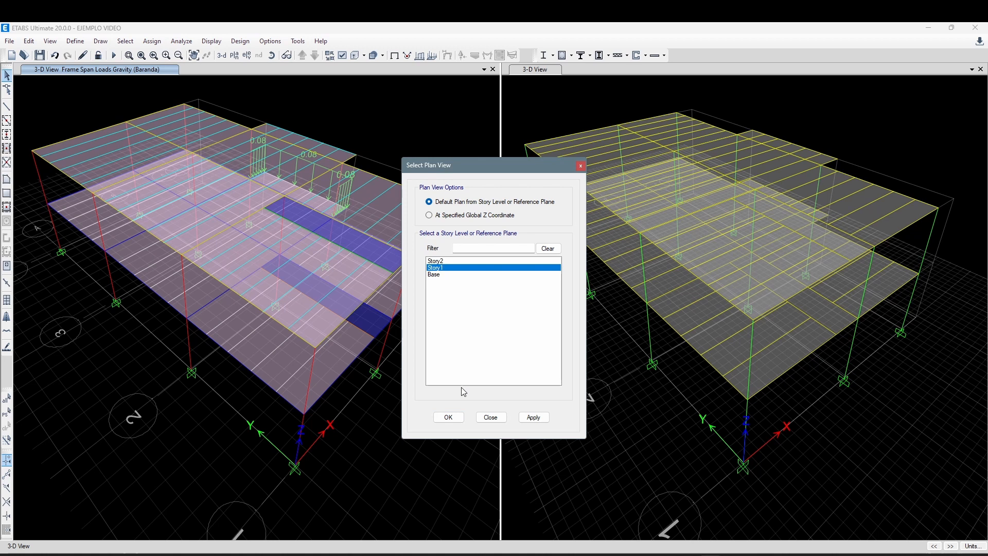
click(456, 418)
middle_drag(401, 339, 397, 316)
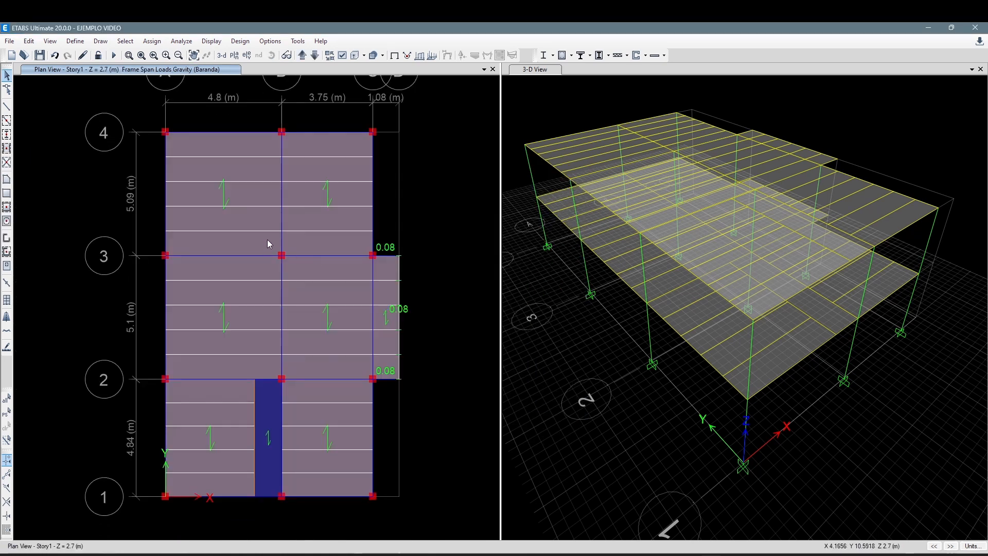
scroll(283, 254, up, 3)
scroll(299, 249, down, 3)
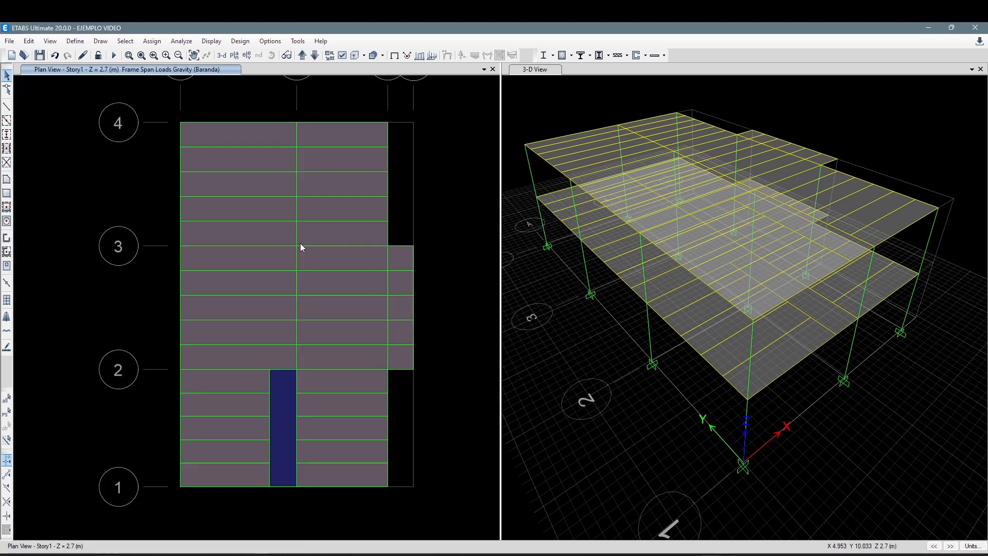
scroll(283, 252, up, 3)
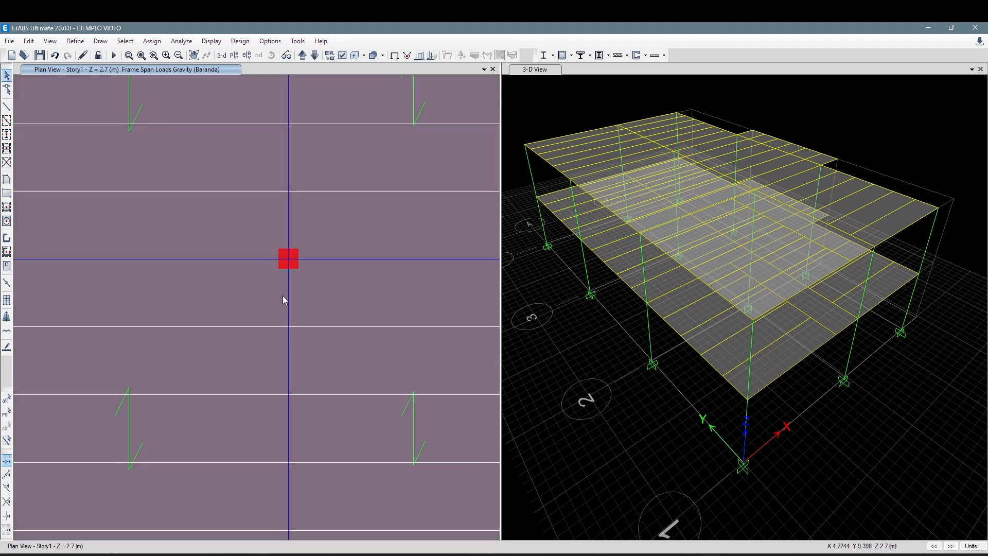
scroll(288, 286, down, 3)
scroll(295, 273, up, 3)
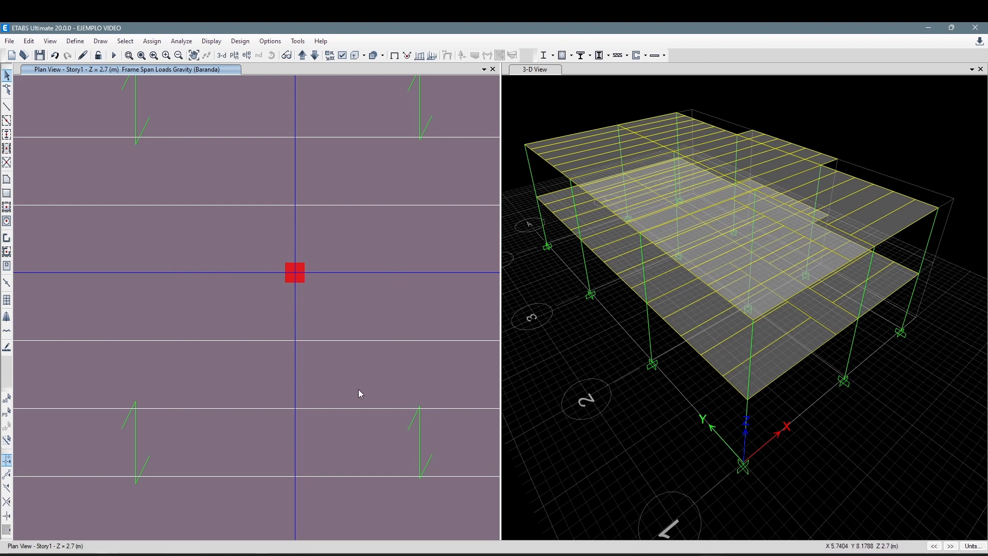
scroll(356, 294, down, 3)
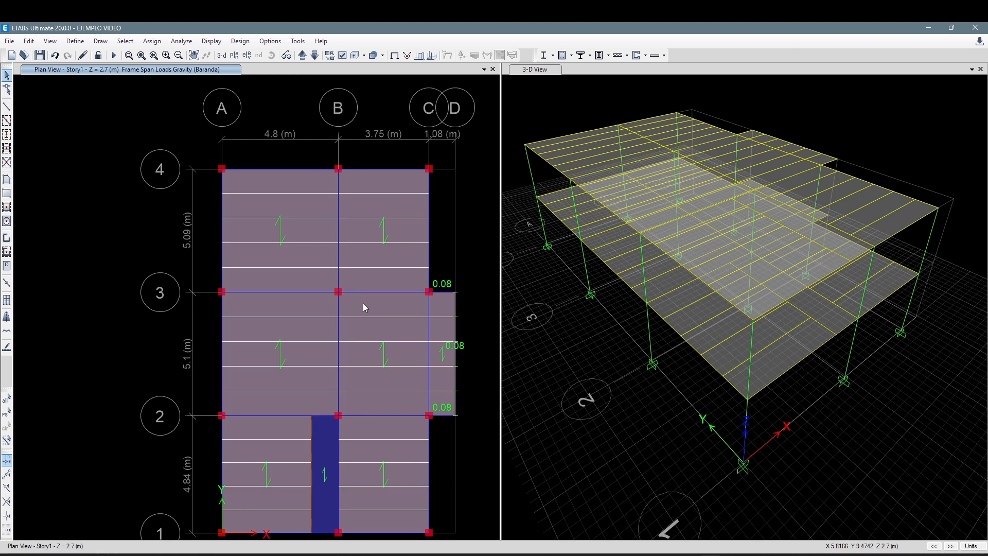
middle_drag(363, 304, 333, 295)
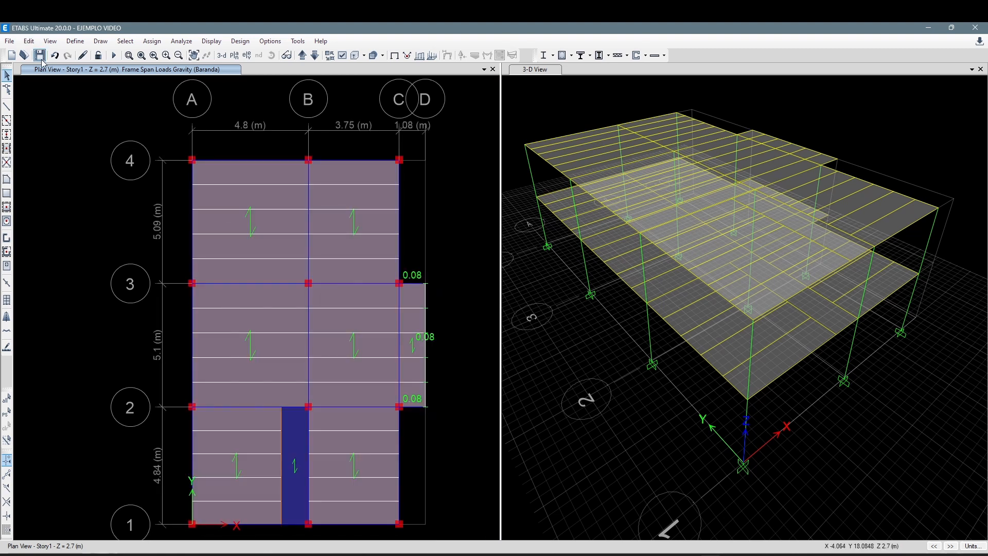
- Save a copy of the model as EJEMPLO VIDEO2 in the PROYECTOS MODELO folder
click(9, 41)
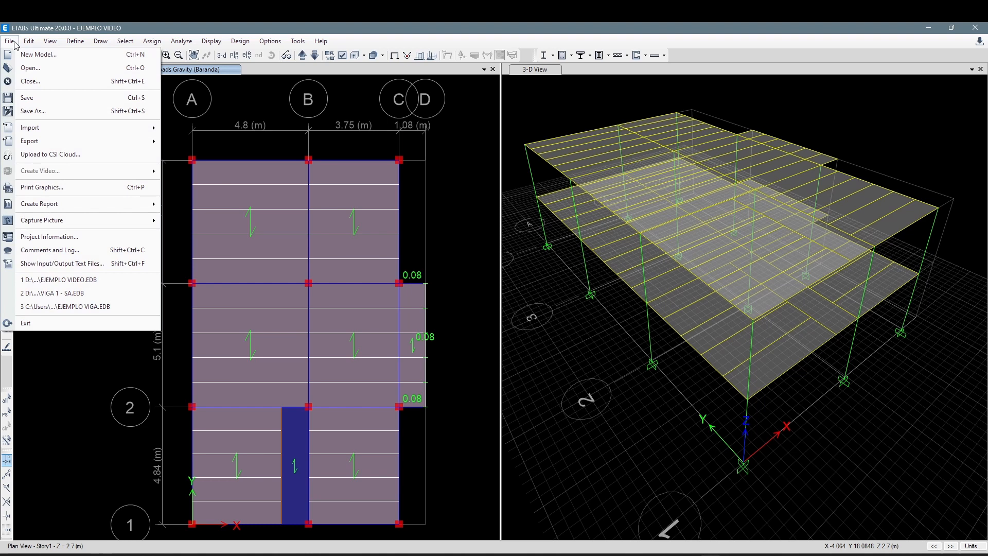
click(58, 113)
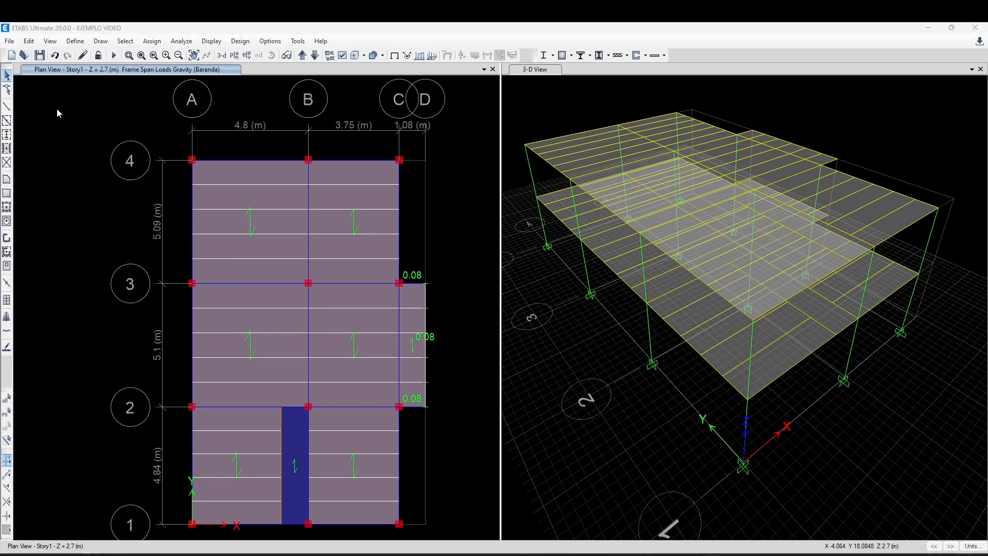
click(233, 257)
text(2)
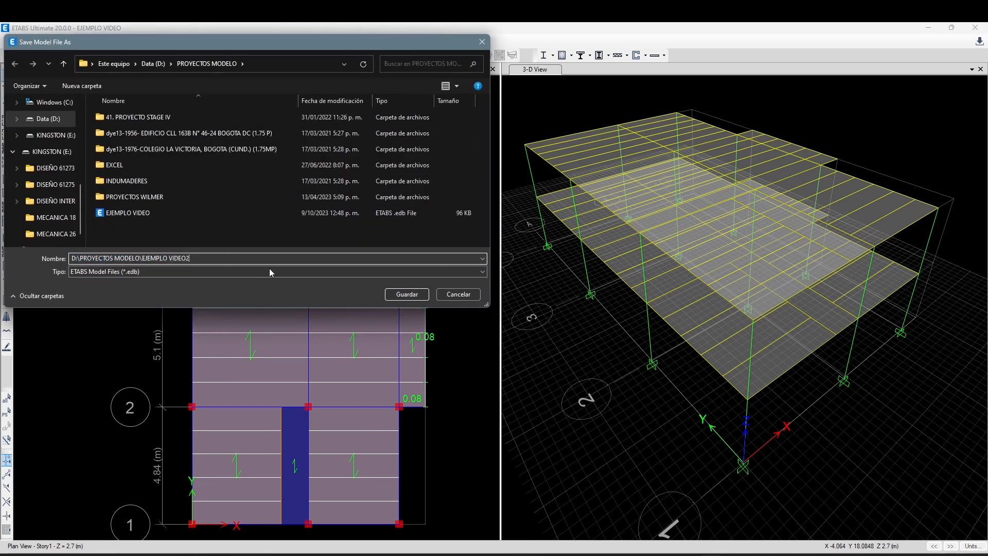
click(407, 294)
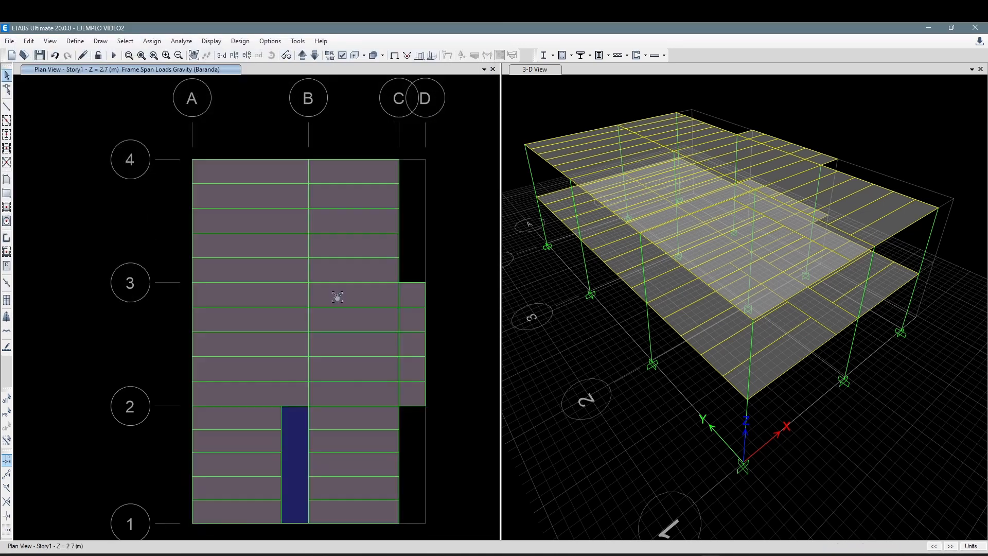
- Select all loseta and ESCALERA slabs by property, delete them, and clear the railing load display from the Story1 plan
click(335, 292)
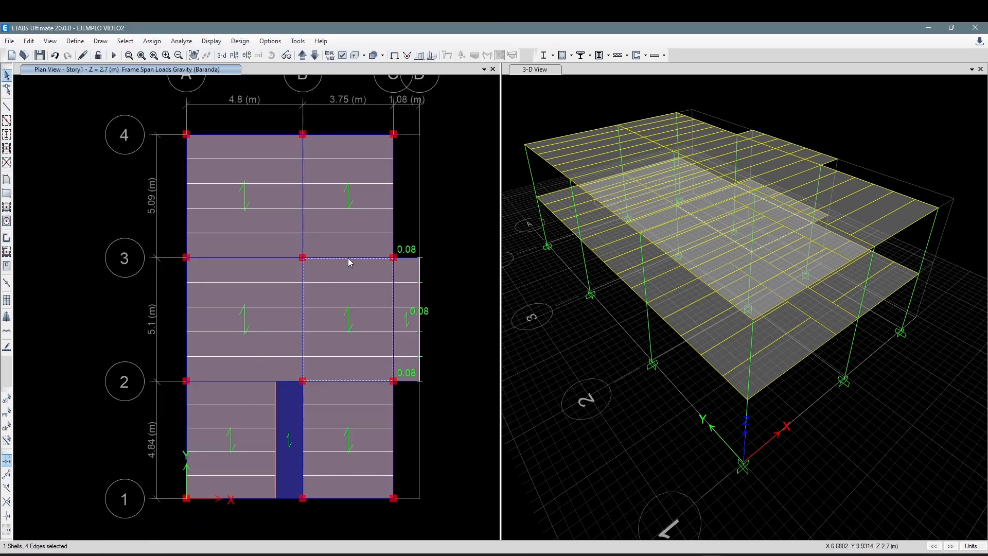
key(Escape)
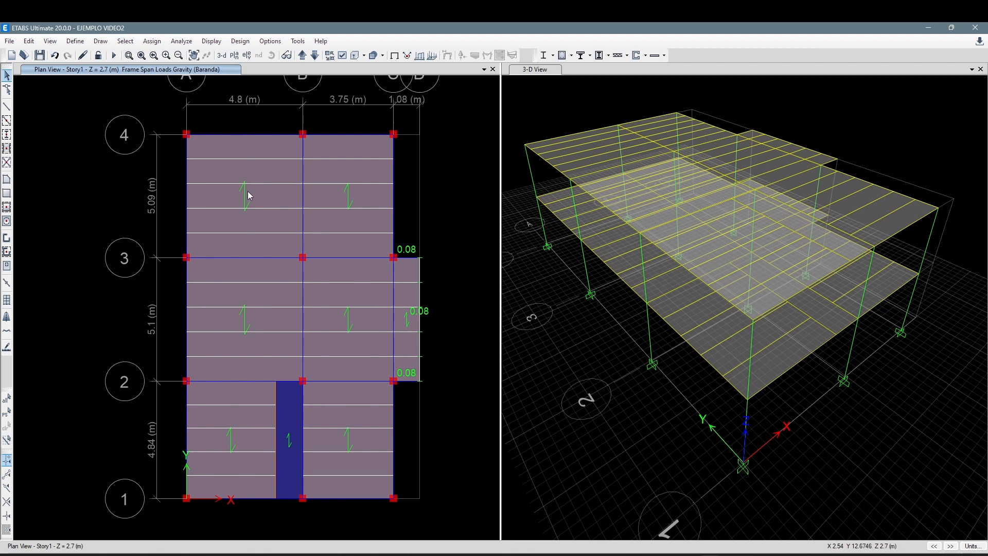
click(125, 42)
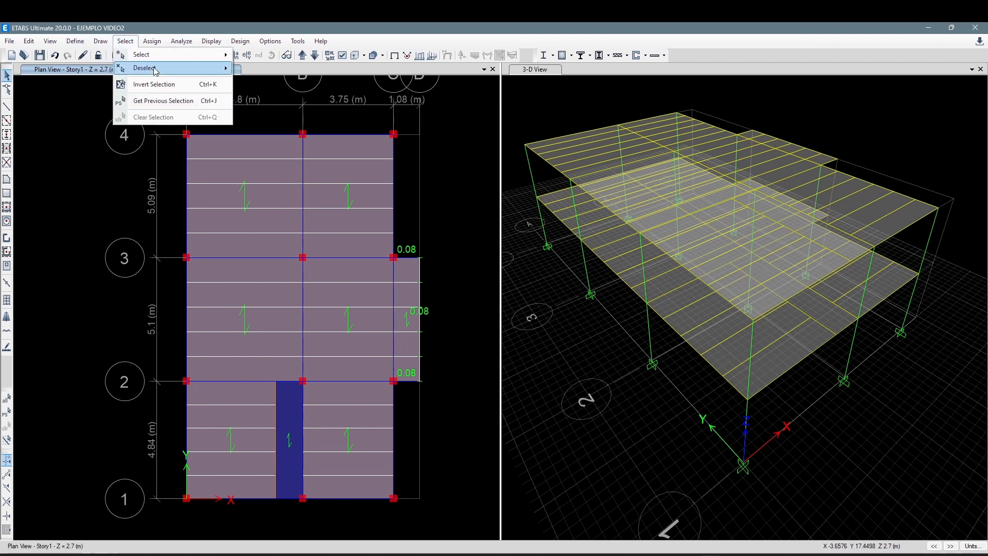
mouse_move(170, 54)
mouse_move(325, 160)
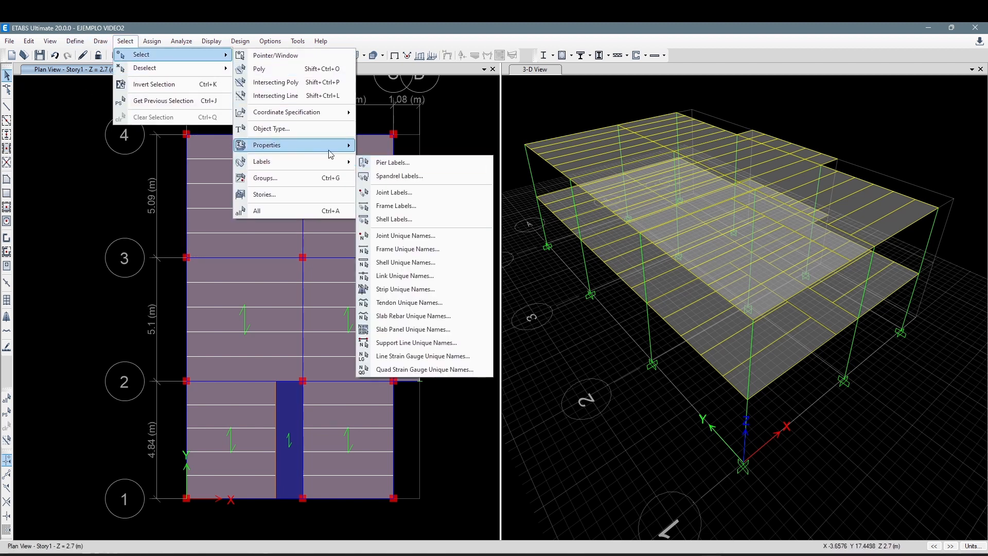
click(383, 178)
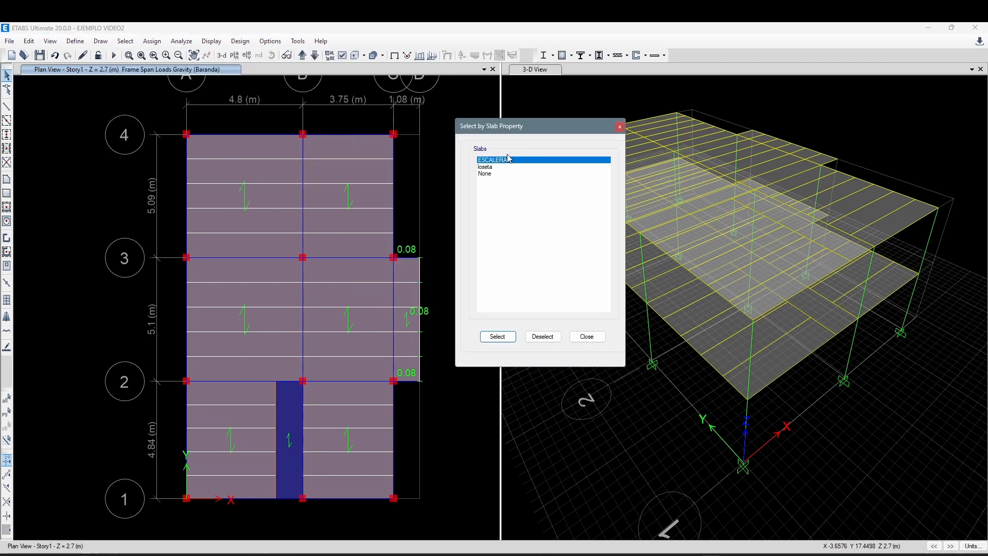
click(494, 167)
click(523, 160)
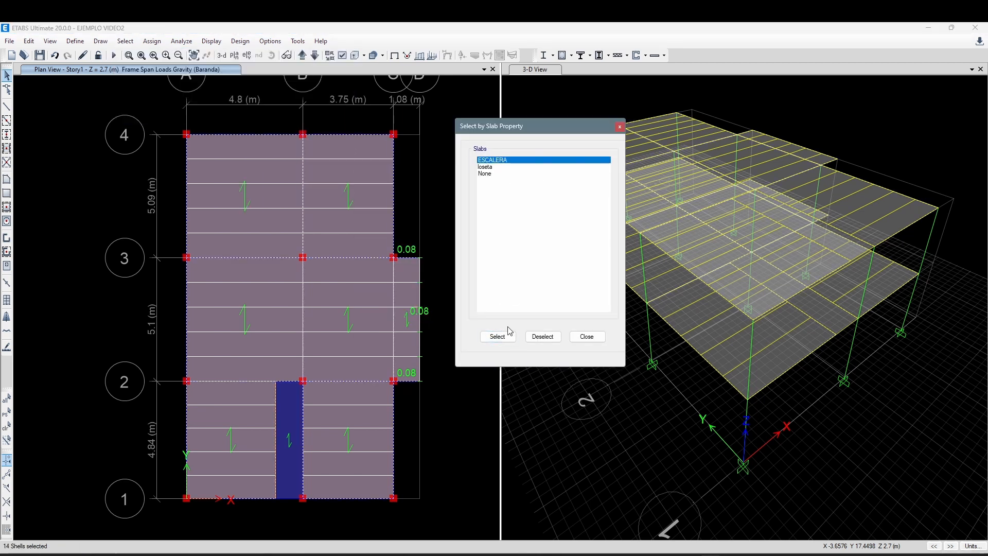
click(587, 336)
key(Delete)
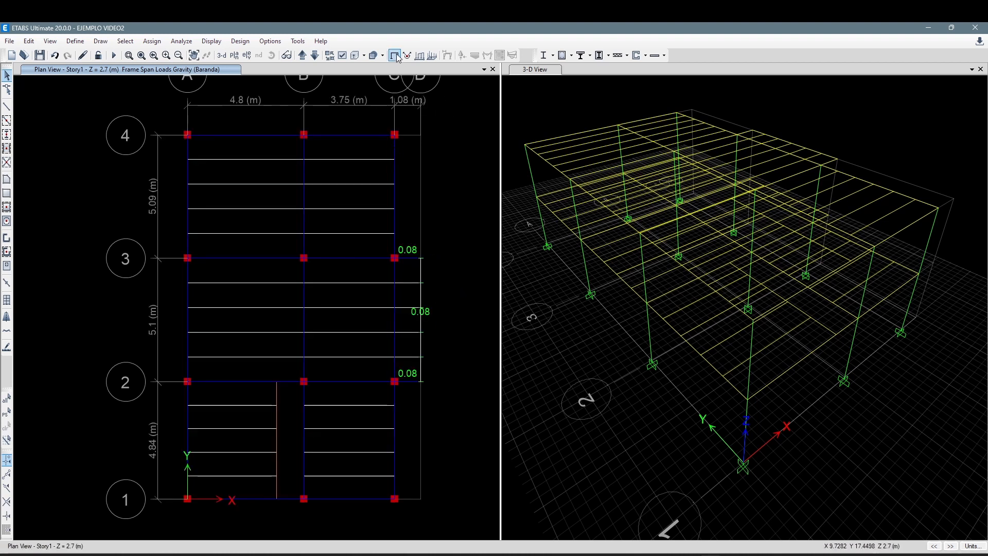
middle_drag(290, 285, 277, 265)
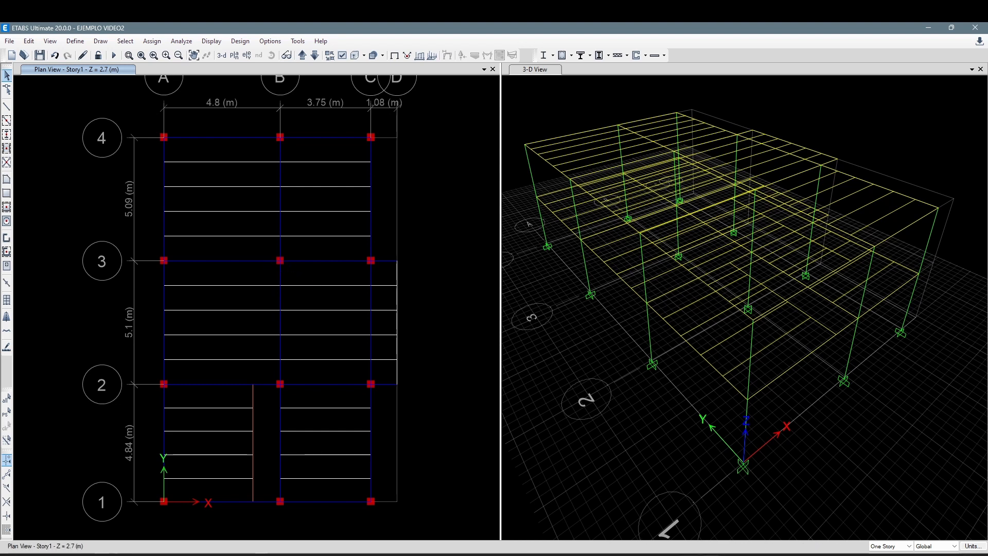
- Switch to AutoCAD and stretch the column at B-3 with its connected beams horizontally about 1.63 m toward grid A
mouse_move(687, 555)
click(591, 539)
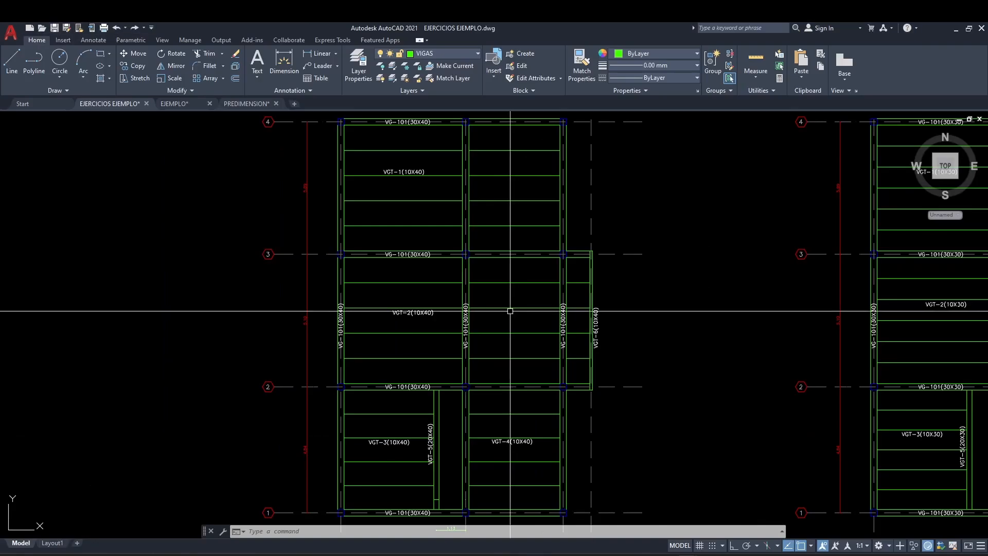
scroll(504, 274, up, 10)
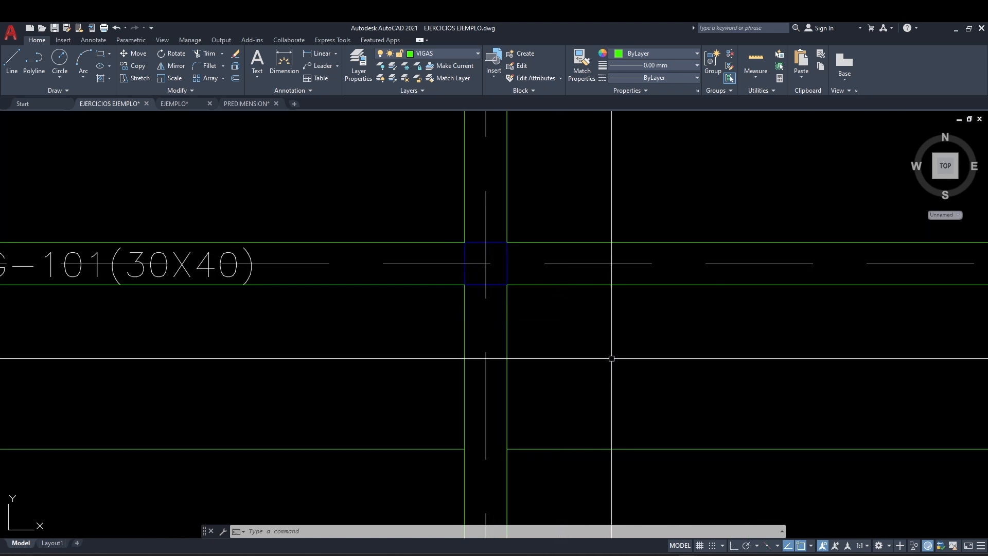
click(613, 368)
click(459, 282)
text(s)
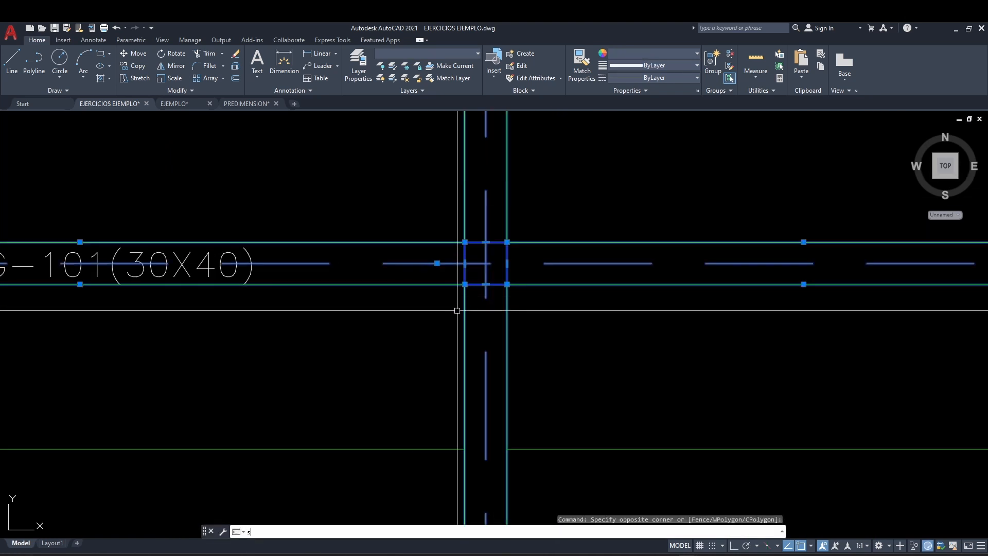
key(Return)
scroll(547, 338, down, 2)
click(502, 349)
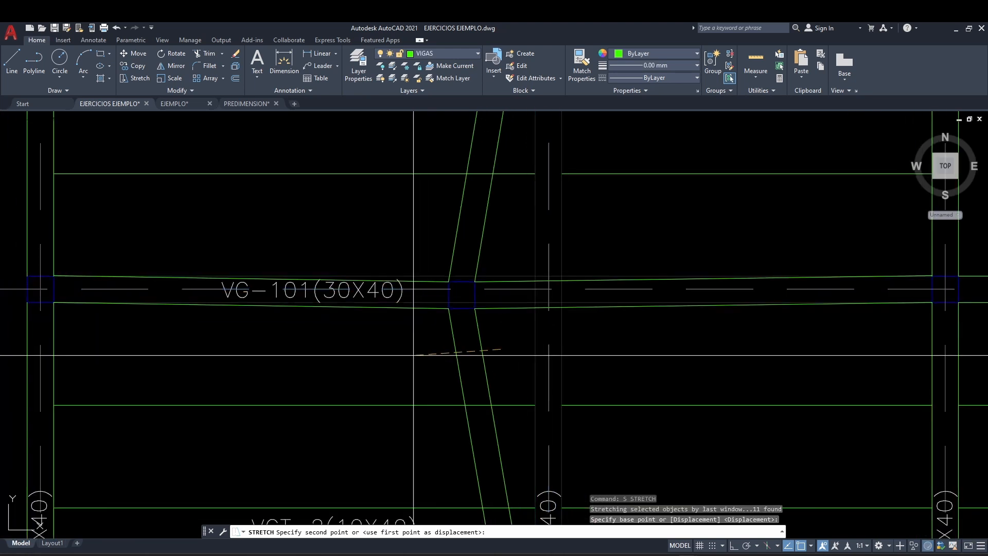
key(F8)
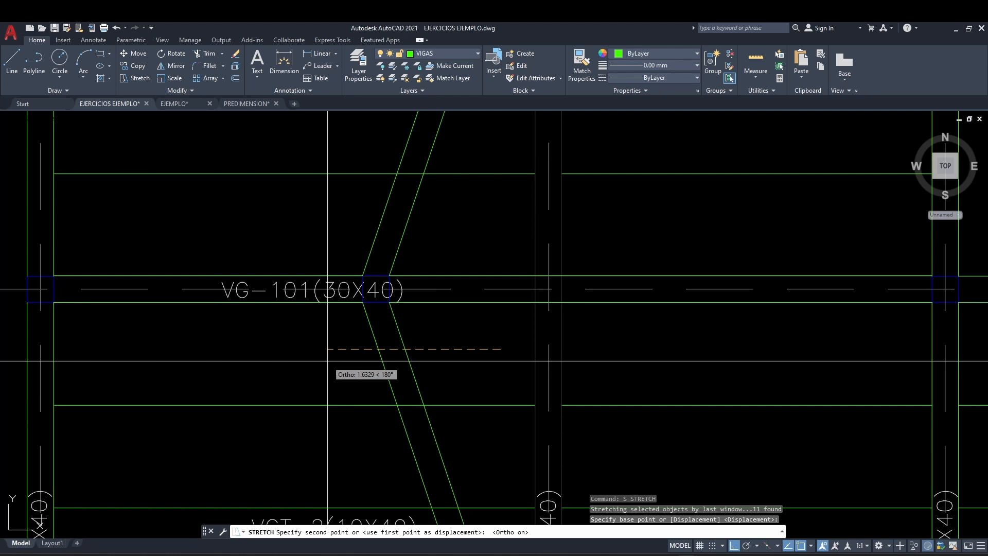
key(Escape)
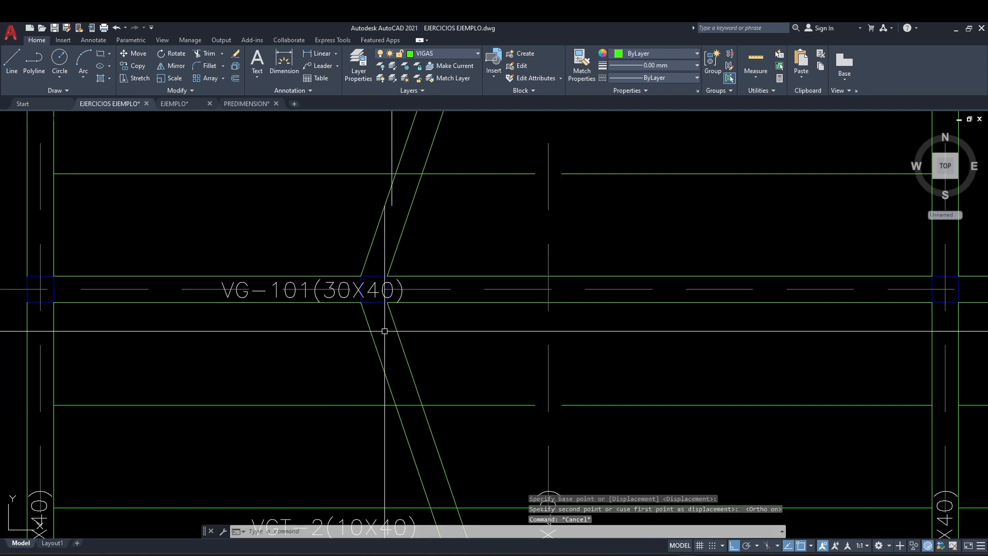
- Move the VG-101(30X40) label on grid 3 toward grid A, clear of the shifted column
click(331, 294)
scroll(331, 321, down, 4)
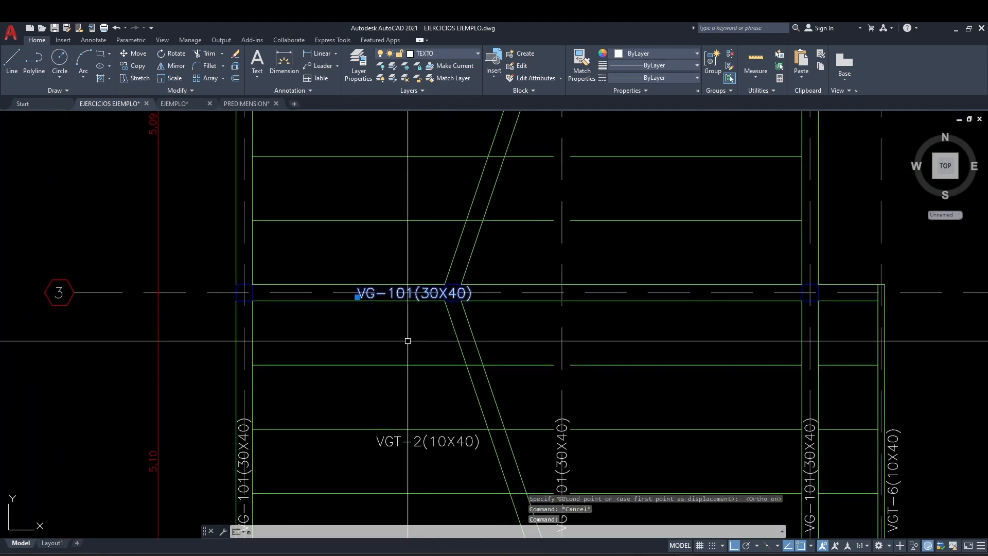
text(m)
key(Return)
click(286, 360)
key(Escape)
key(Escape)
- Examine the shifted column on grid 3 and the skewed beams running from it to grids 2 and 4
scroll(443, 338, down, 3)
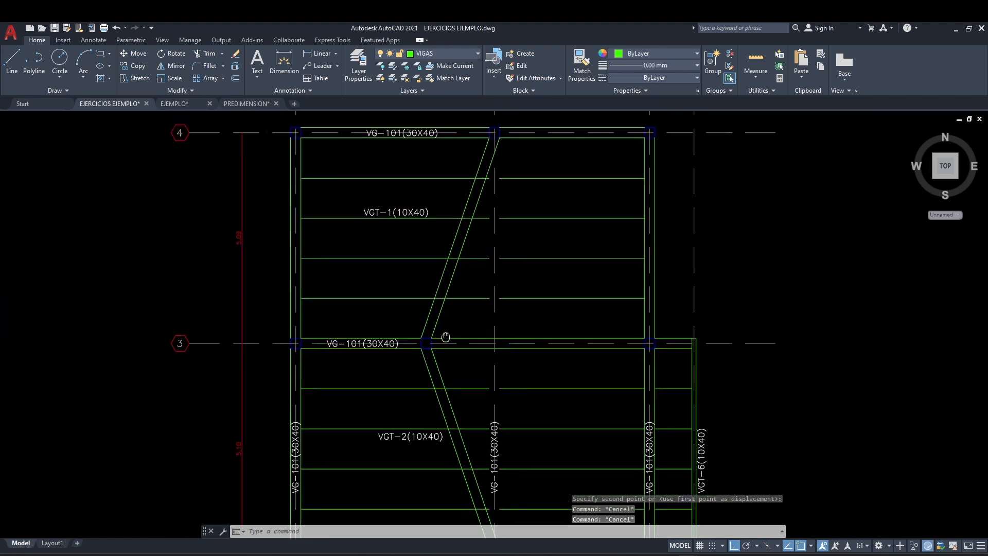
middle_drag(507, 309, 498, 273)
mouse_move(498, 215)
middle_down()
mouse_move(499, 281)
mouse_move(492, 227)
middle_up()
scroll(494, 313, up, 2)
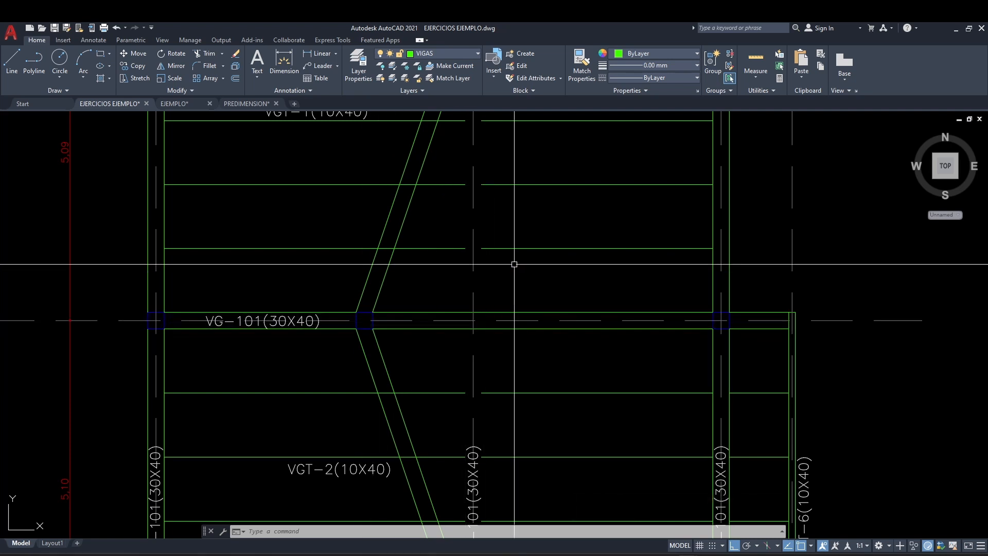
scroll(514, 260, down, 2)
mouse_move(514, 261)
middle_down()
mouse_move(499, 360)
mouse_move(503, 308)
mouse_move(511, 306)
middle_up()
scroll(479, 330, up, 2)
scroll(485, 309, up, 2)
scroll(486, 307, down, 4)
scroll(512, 306, up, 2)
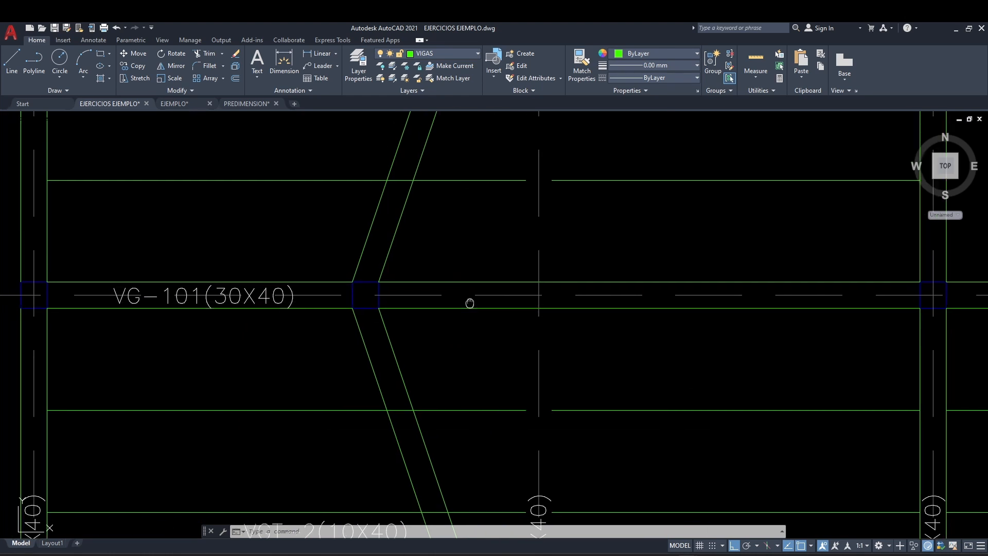
scroll(528, 365, down, 1)
mouse_move(408, 286)
middle_down()
mouse_move(414, 365)
mouse_move(401, 337)
middle_up()
scroll(408, 353, up, 1)
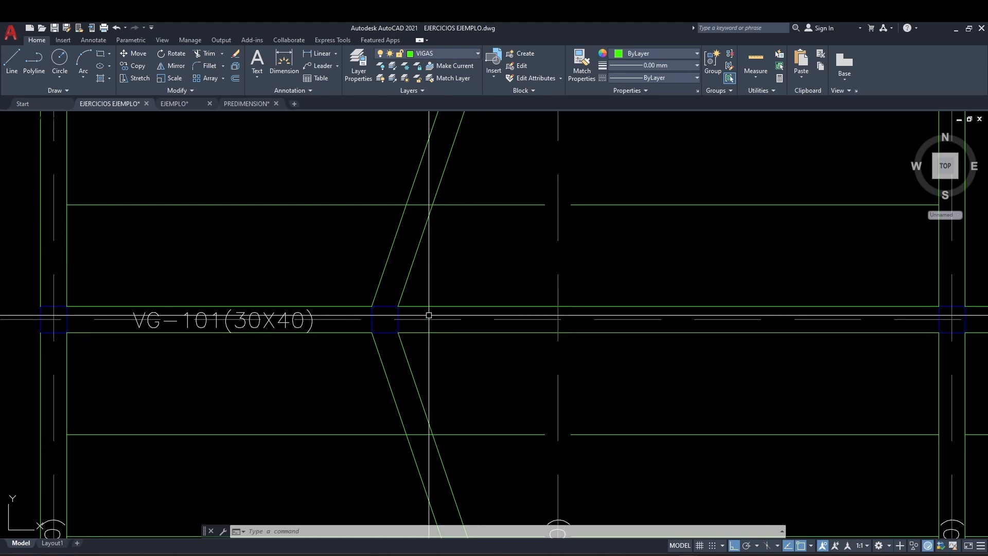
- Draw a vertical line from the center of the shifted column up past grid 4
text(l)
key(Return)
click(385, 319)
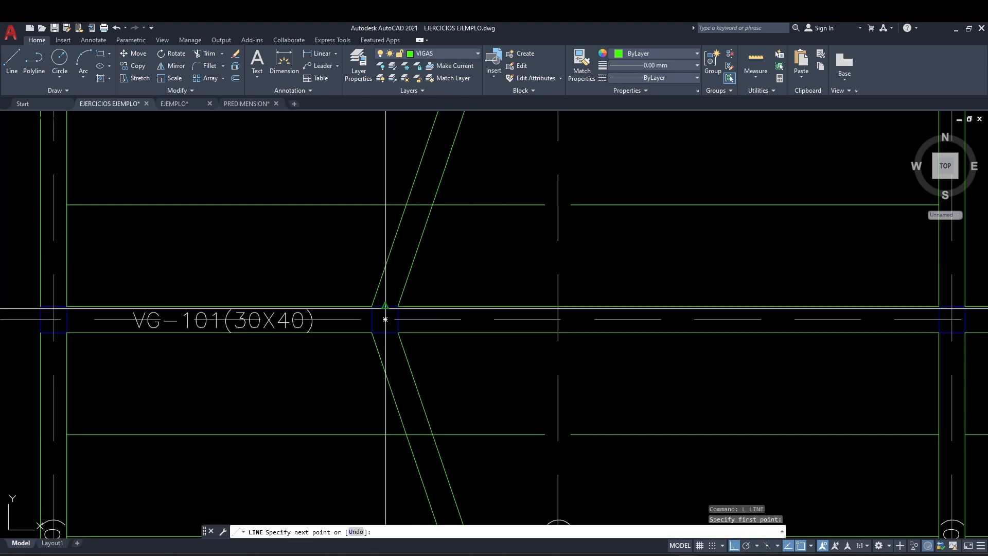
scroll(410, 247, down, 2)
middle_drag(414, 135, 447, 350)
middle_drag(444, 197, 452, 281)
middle_drag(445, 163, 452, 267)
click(455, 186)
key(Escape)
- Extend the lower end of the vertical line through the shifted column down past grid 1
click(465, 237)
click(431, 223)
scroll(456, 273, down, 2)
middle_drag(446, 520, 415, 300)
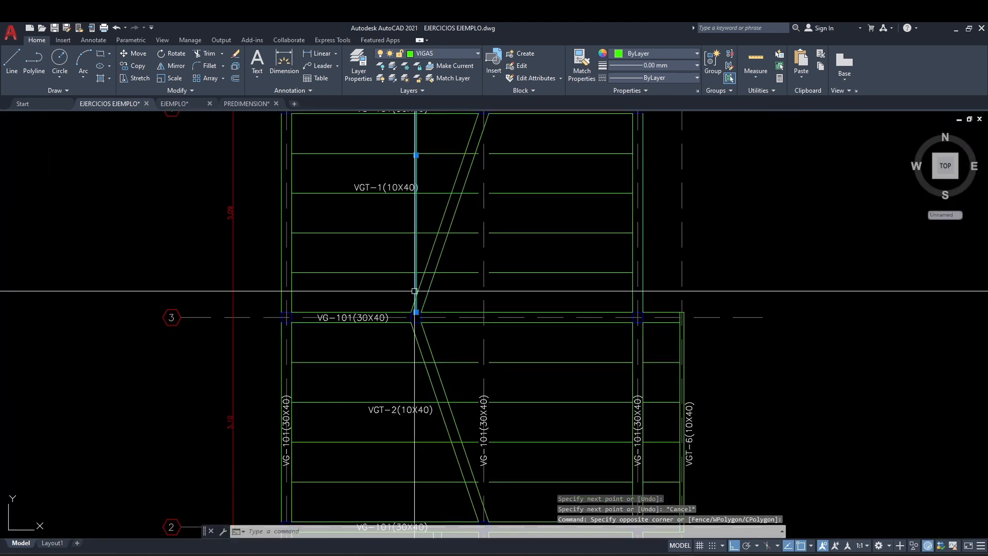
click(416, 312)
scroll(432, 365, down, 2)
middle_drag(435, 380, 432, 332)
click(433, 371)
key(Escape)
key(Escape)
scroll(412, 133, up, 5)
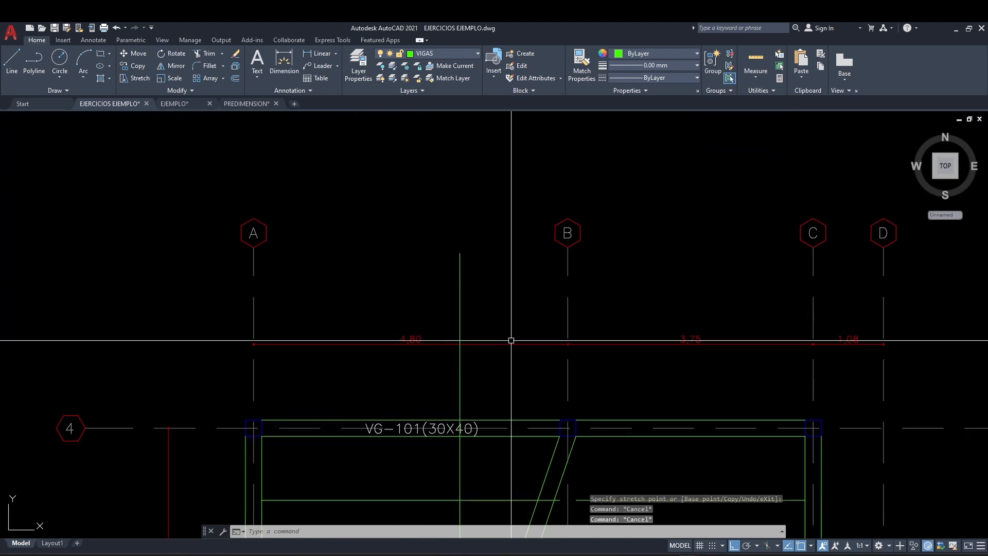
- Match the new vertical line's properties to the dashed grid B axis line
middle_drag(510, 490, 461, 263)
text(ma)
key(Return)
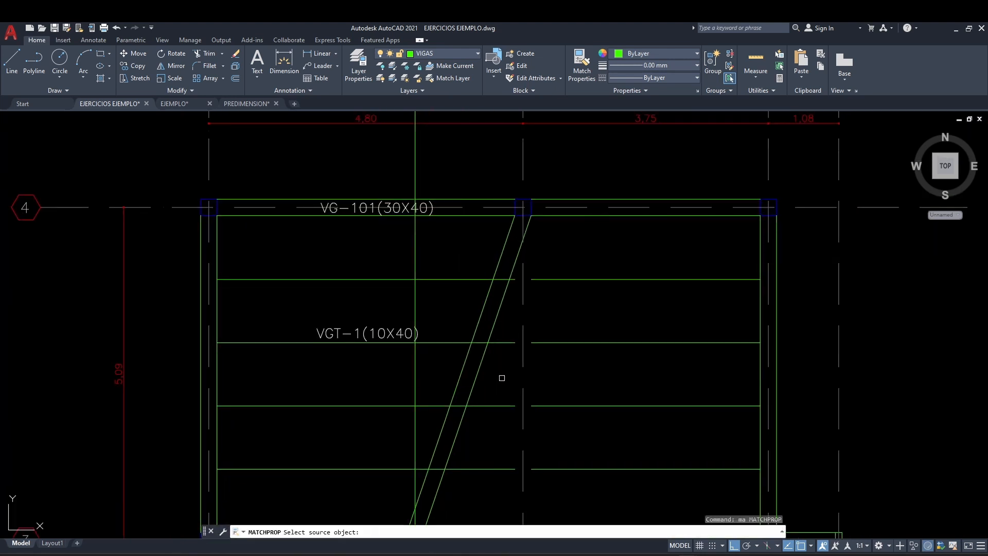
middle_drag(502, 378, 519, 261)
click(520, 261)
key(Escape)
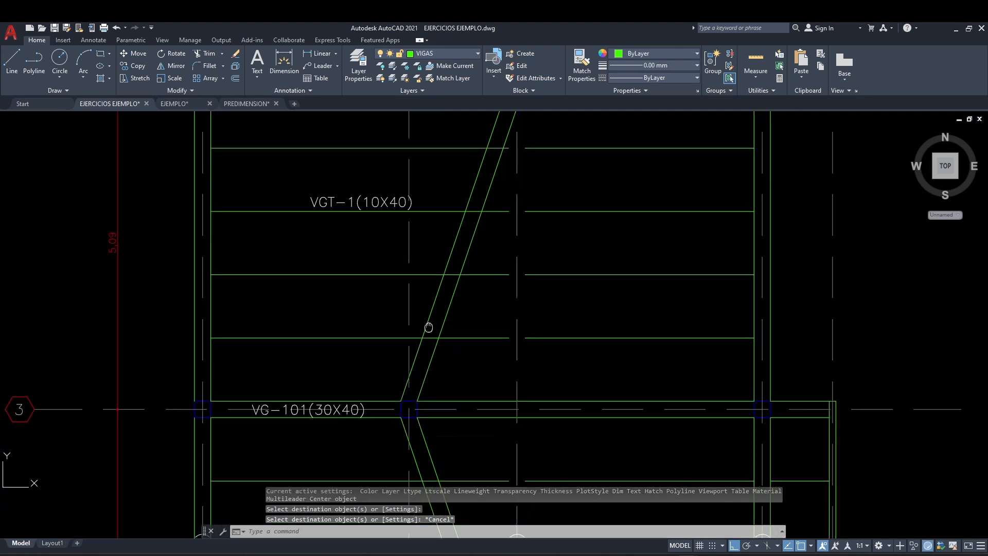
- Examine how the added axis line passes through the shifted column and relates to the neighboring grids and beams
scroll(403, 329, up, 5)
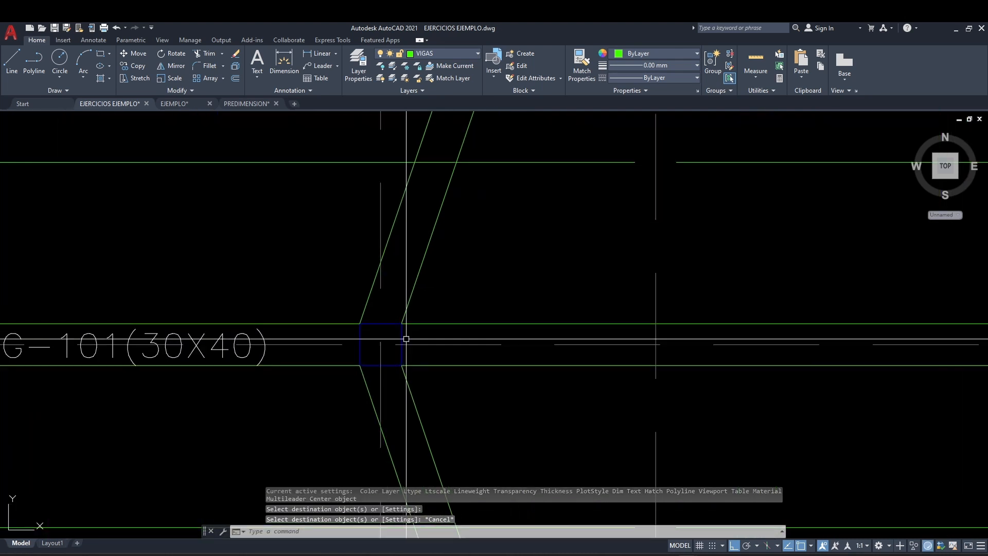
scroll(391, 350, up, 2)
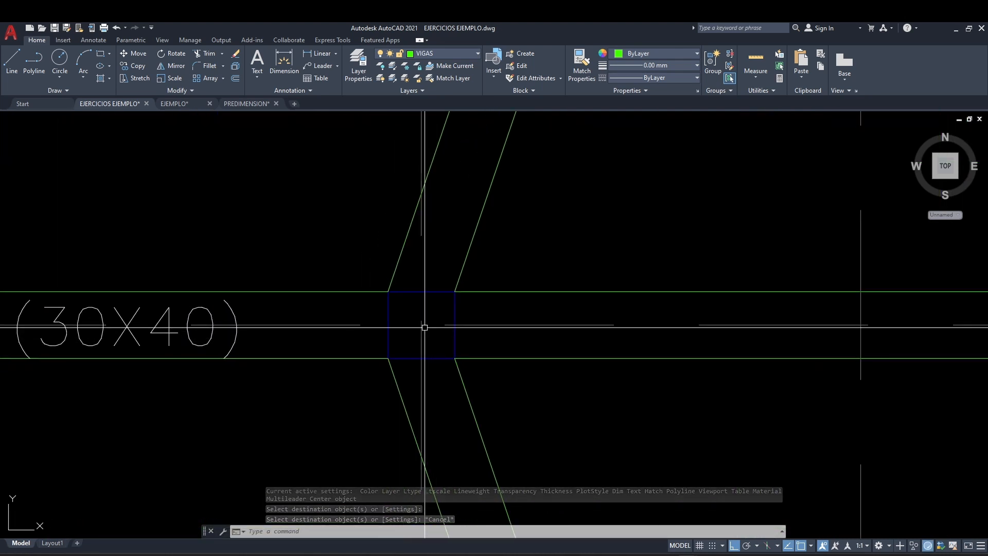
scroll(400, 331, down, 5)
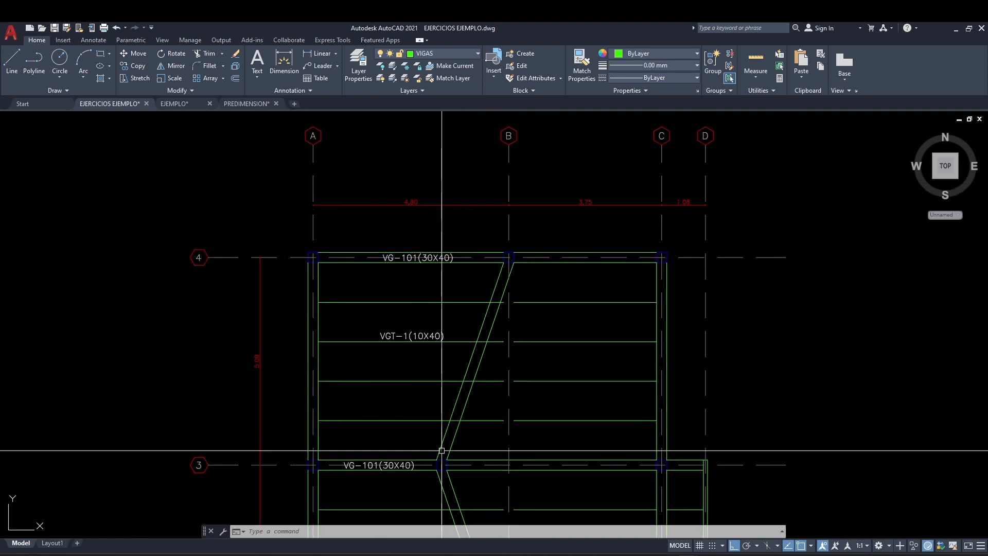
scroll(441, 459, up, 3)
scroll(438, 273, up, 2)
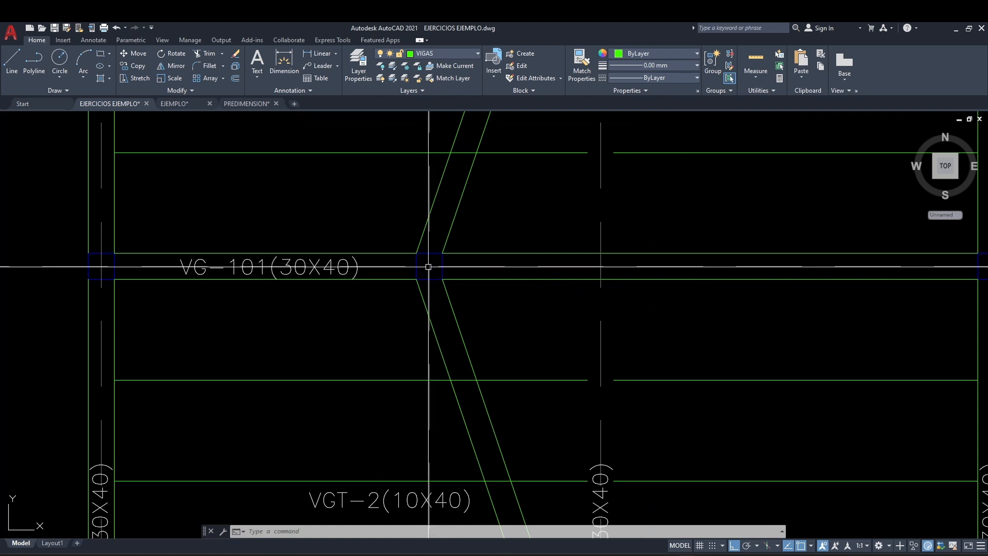
scroll(430, 267, up, 2)
scroll(442, 270, down, 4)
middle_drag(466, 259, 462, 380)
middle_drag(461, 315, 458, 364)
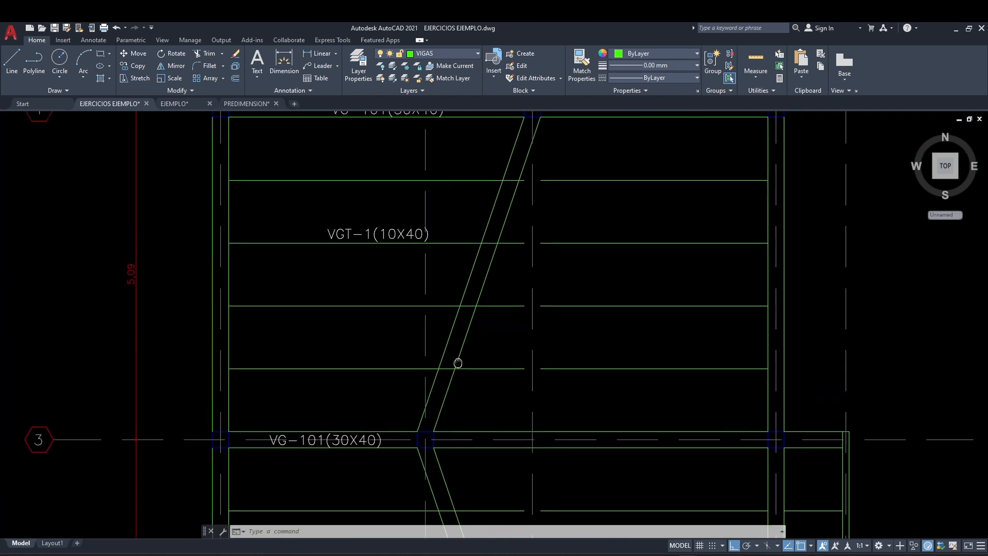
middle_drag(509, 272, 494, 86)
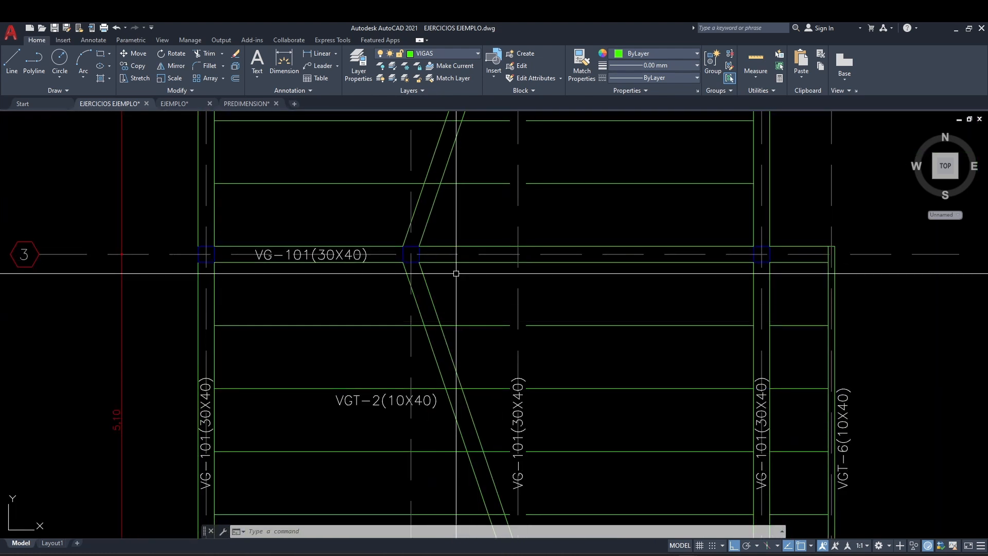
mouse_move(455, 269)
middle_down()
mouse_move(470, 348)
mouse_move(494, 321)
middle_up()
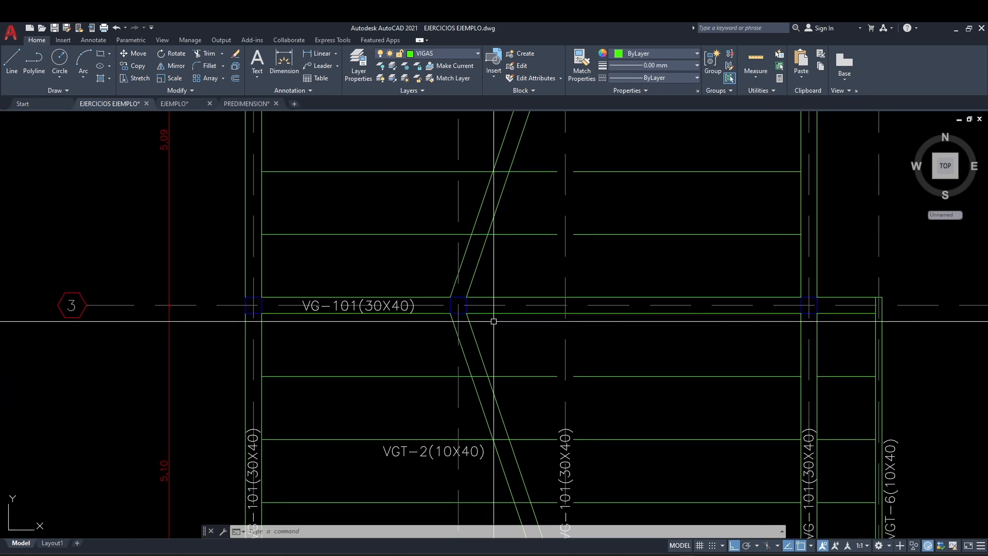
- Delete the added dashed axis line through the shifted column
click(461, 278)
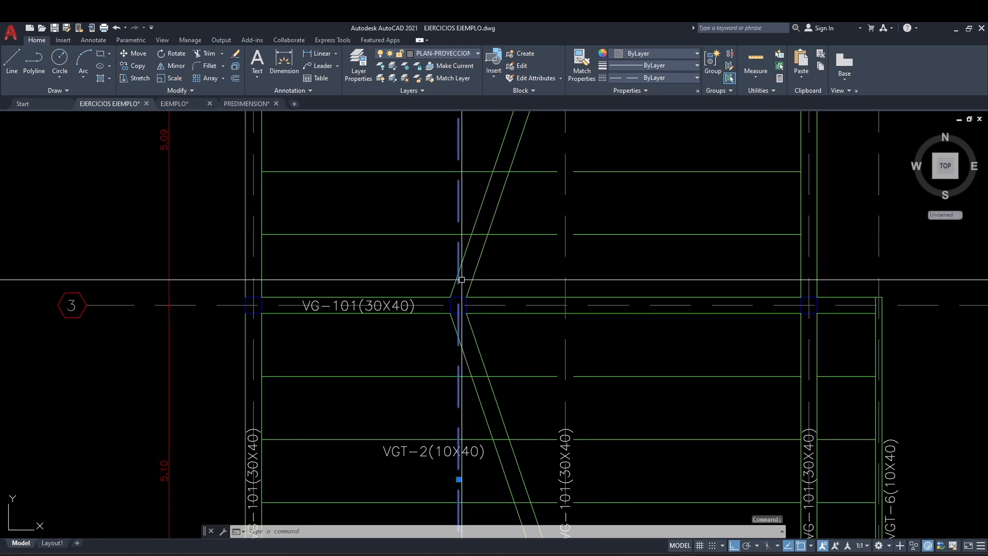
key(Delete)
scroll(471, 319, up, 3)
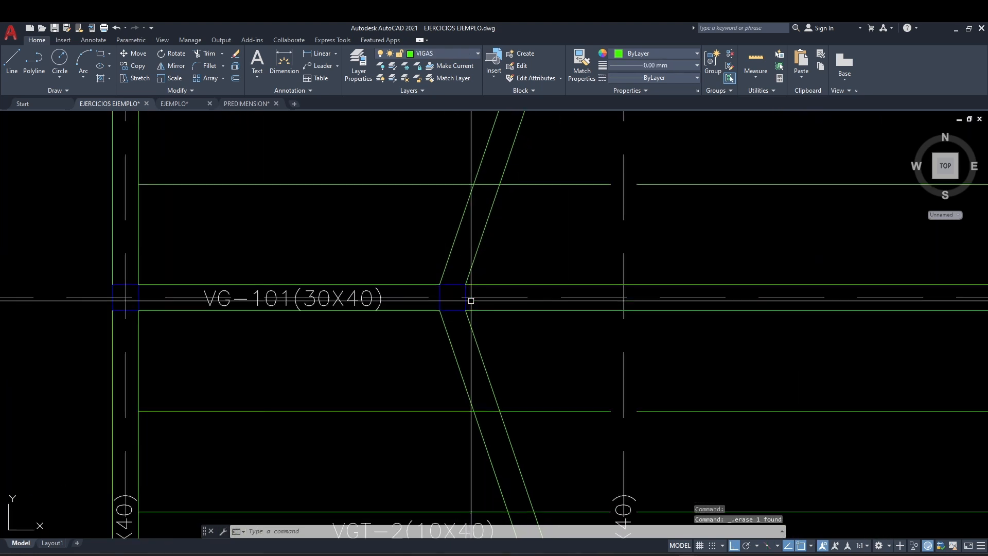
- Switch to ETABS and, with All Stories active, delete the beams that meet at the B-3 column
mouse_move(710, 555)
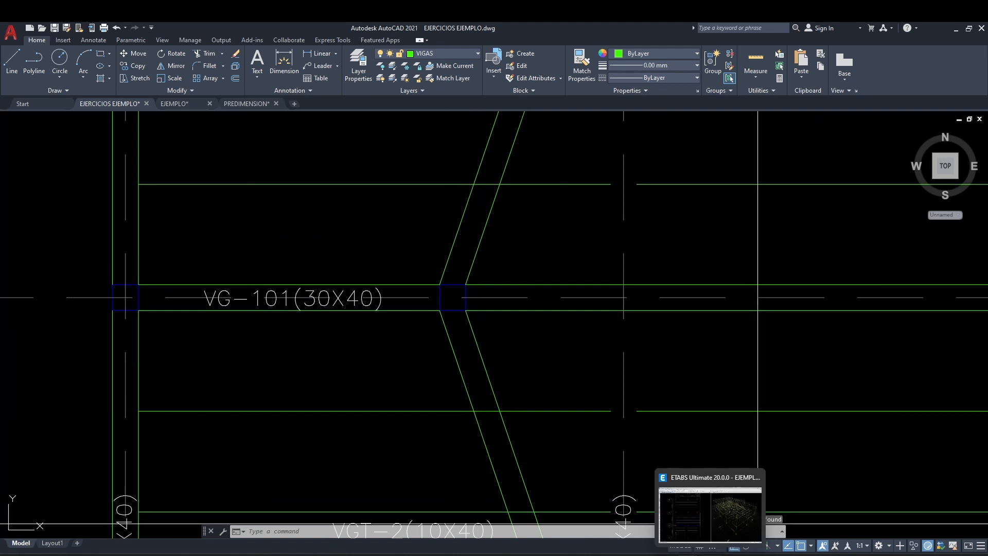
click(710, 515)
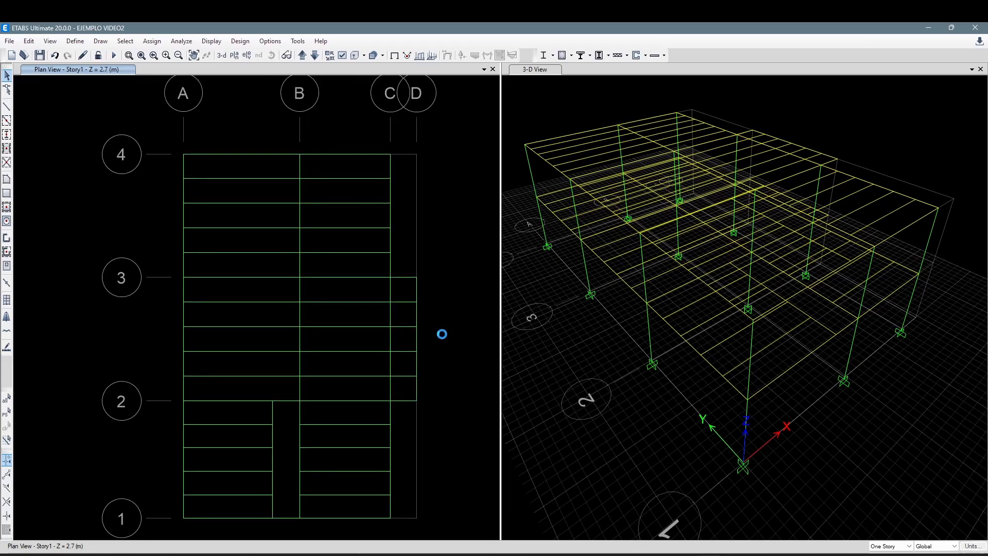
scroll(295, 267, up, 4)
middle_drag(345, 304, 331, 306)
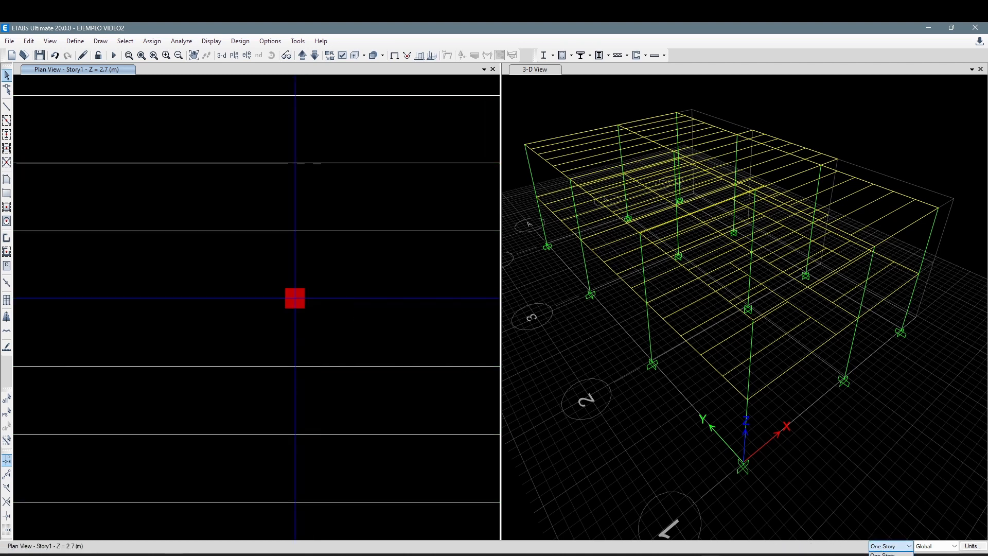
middle_drag(372, 332, 371, 359)
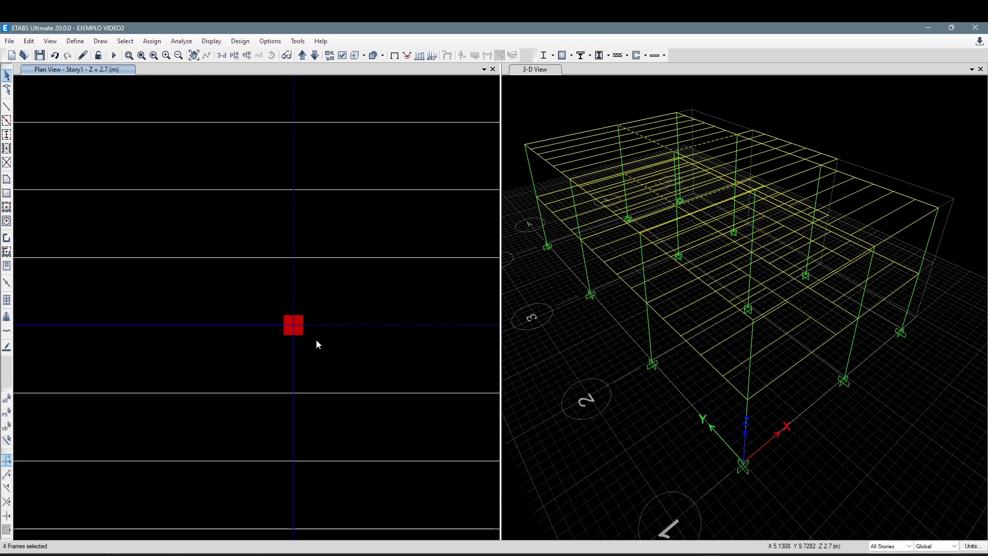
scroll(229, 303, down, 4)
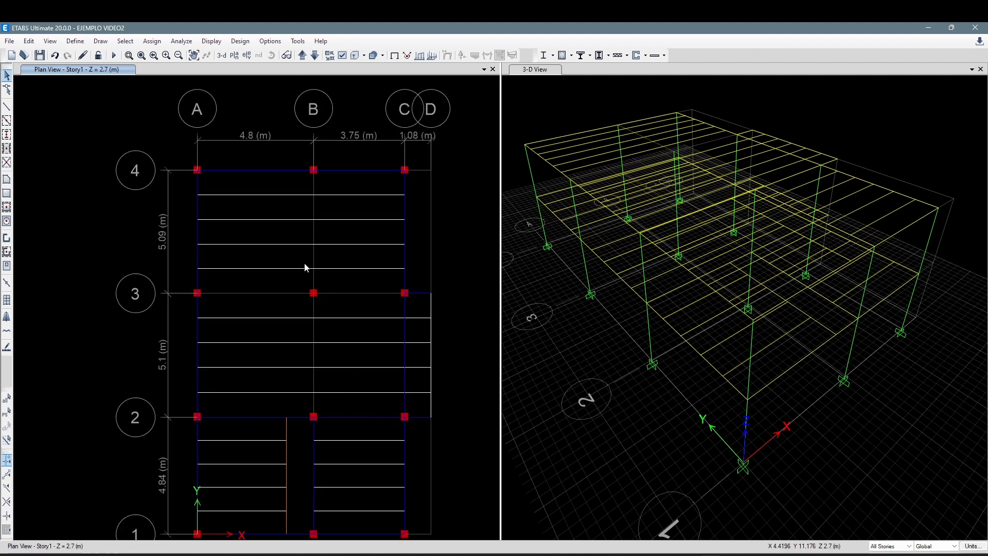
- Select the column at B-3 through all stories and open the Replicate settings clear of the plan view
scroll(318, 298, up, 5)
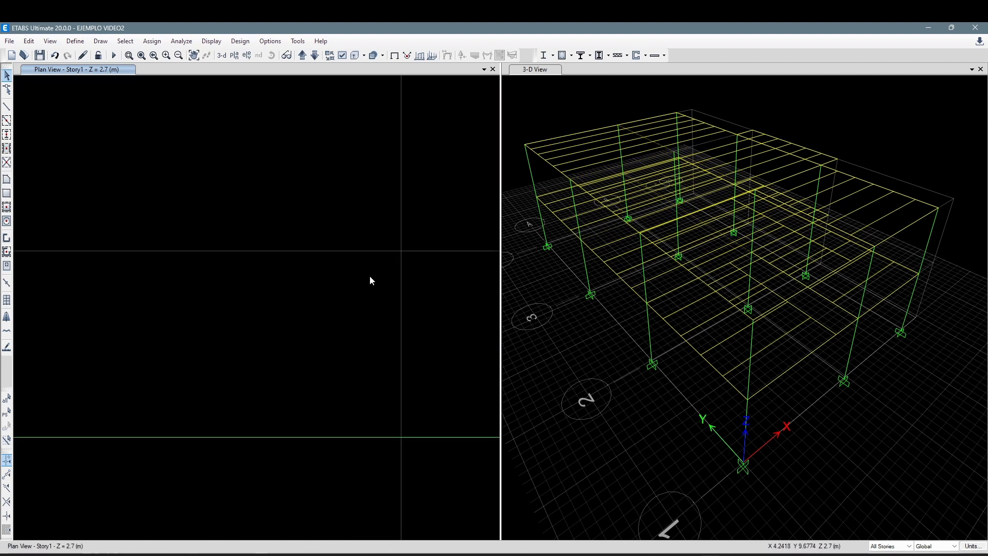
middle_drag(297, 363, 327, 335)
drag(325, 340, 262, 281)
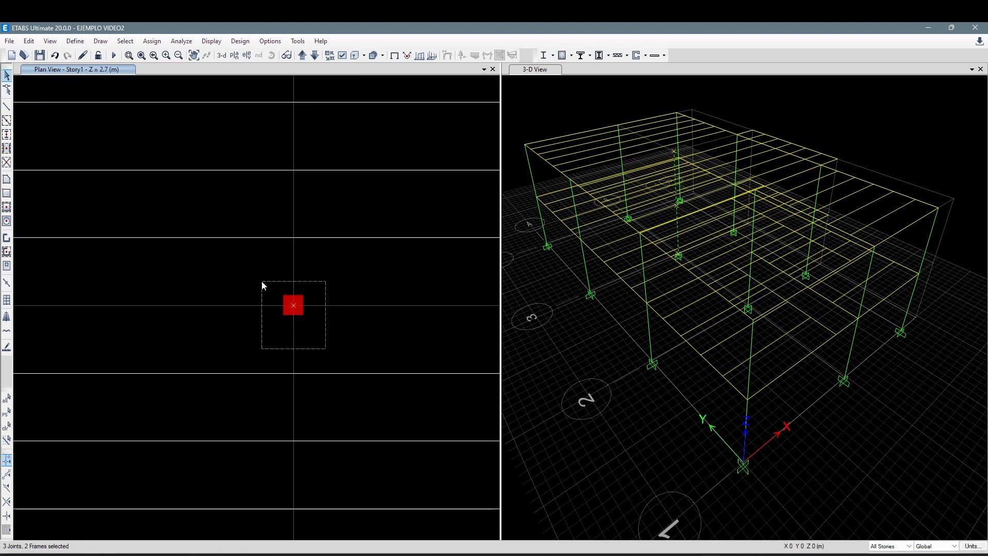
drag(321, 334, 269, 268)
drag(359, 354, 328, 330)
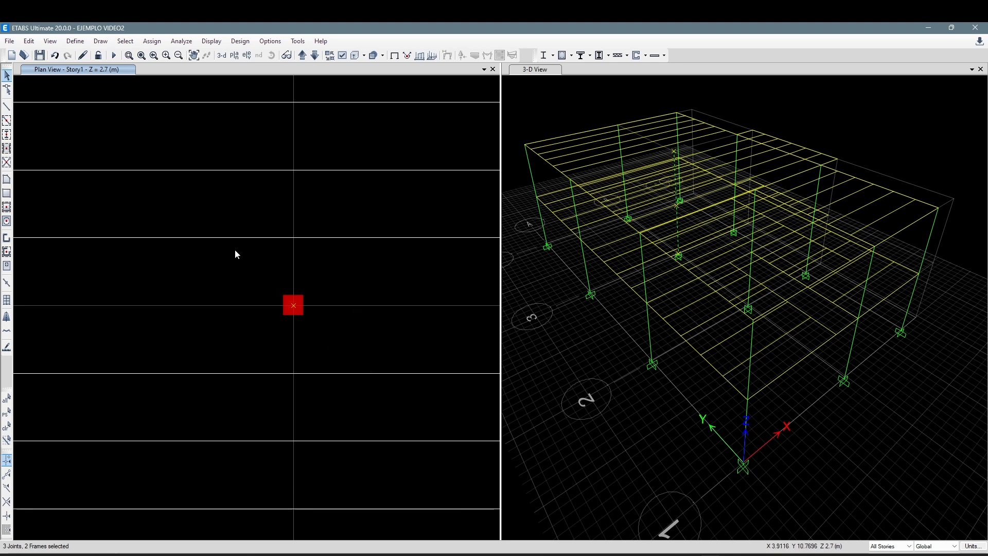
click(28, 41)
click(83, 221)
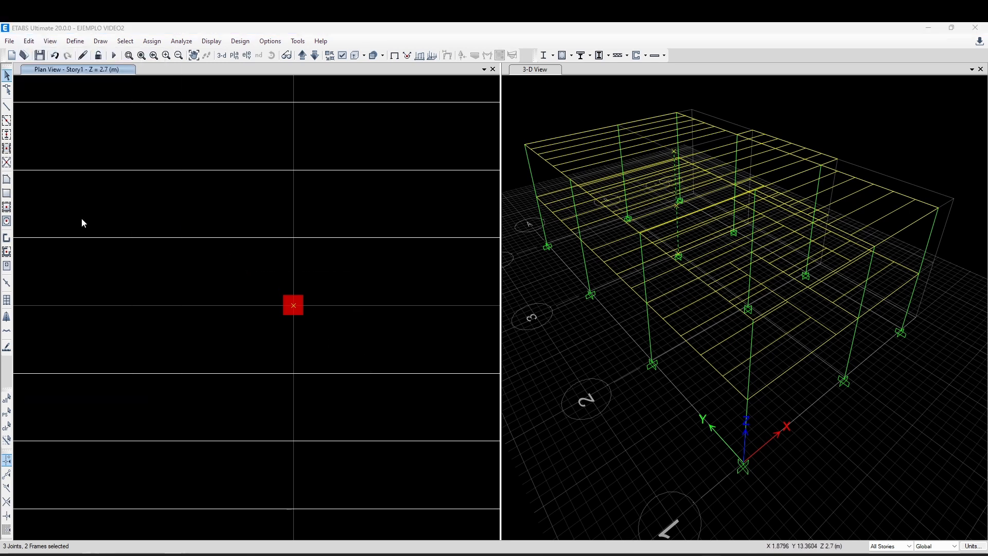
drag(442, 158, 578, 163)
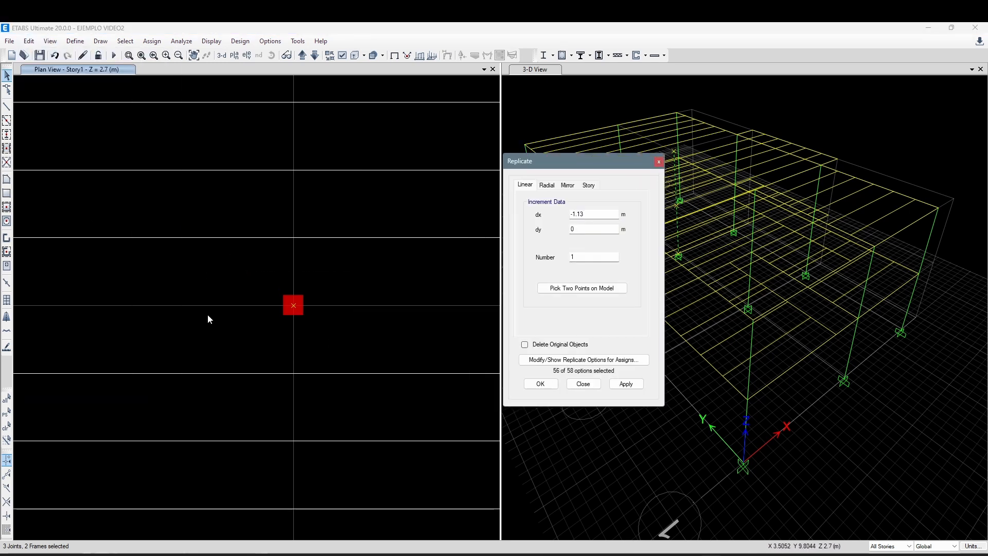
click(206, 329)
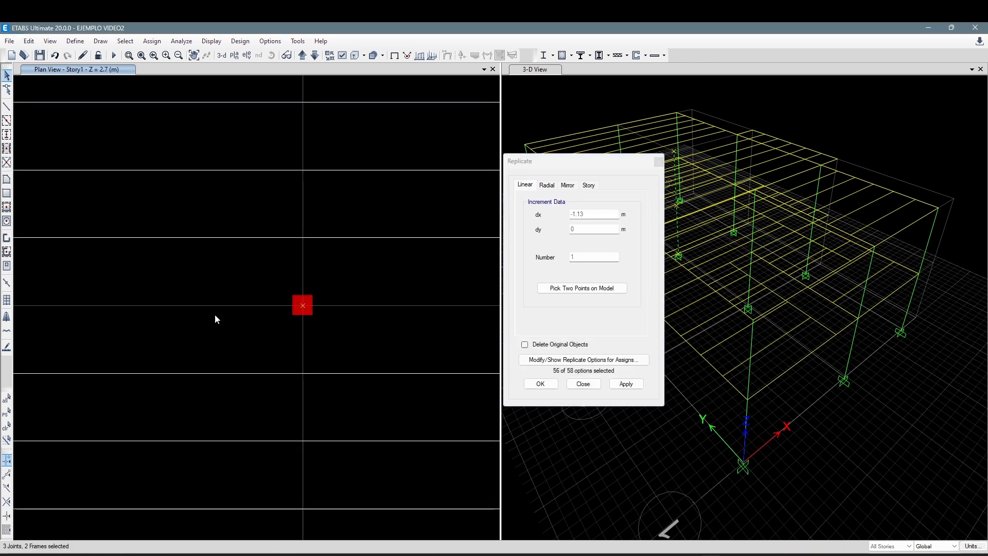
middle_drag(214, 318, 304, 322)
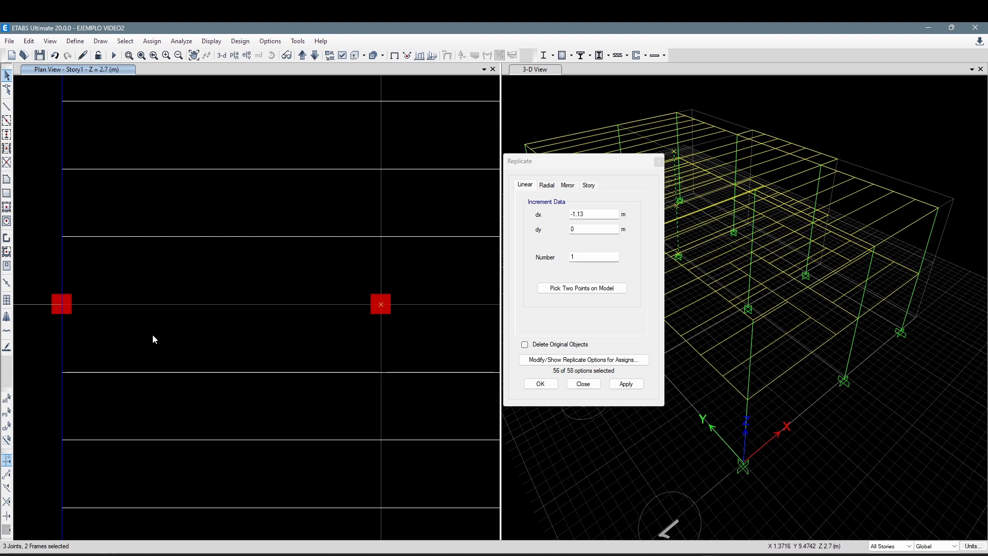
middle_drag(153, 334, 156, 335)
key(Escape)
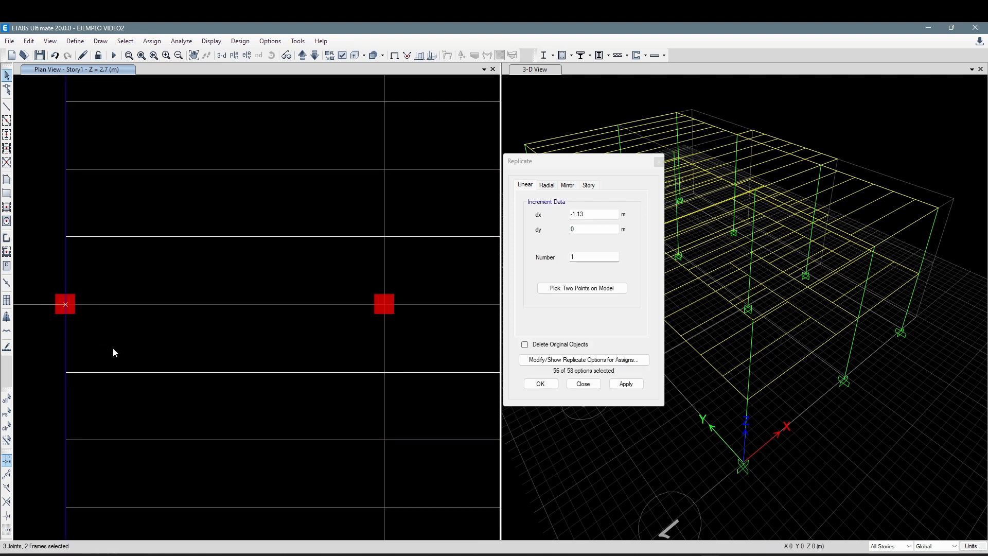
key(Escape)
middle_drag(222, 335, 209, 334)
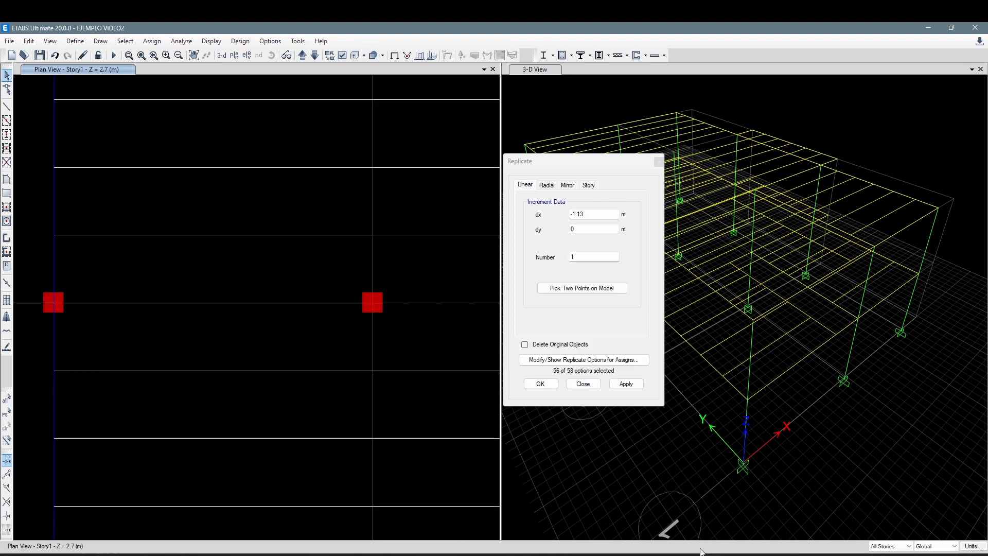
- Switch to AutoCAD and add a linear dimension from the grid A axis to the center of the shifted column on grid 3
mouse_move(687, 555)
click(593, 513)
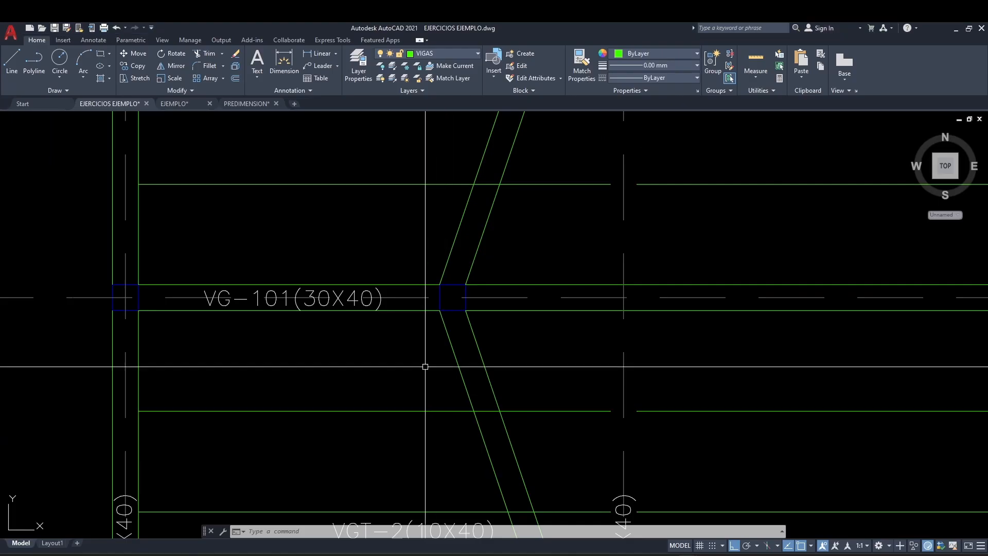
scroll(318, 373, down, 2)
middle_drag(322, 377, 415, 356)
scroll(309, 309, up, 2)
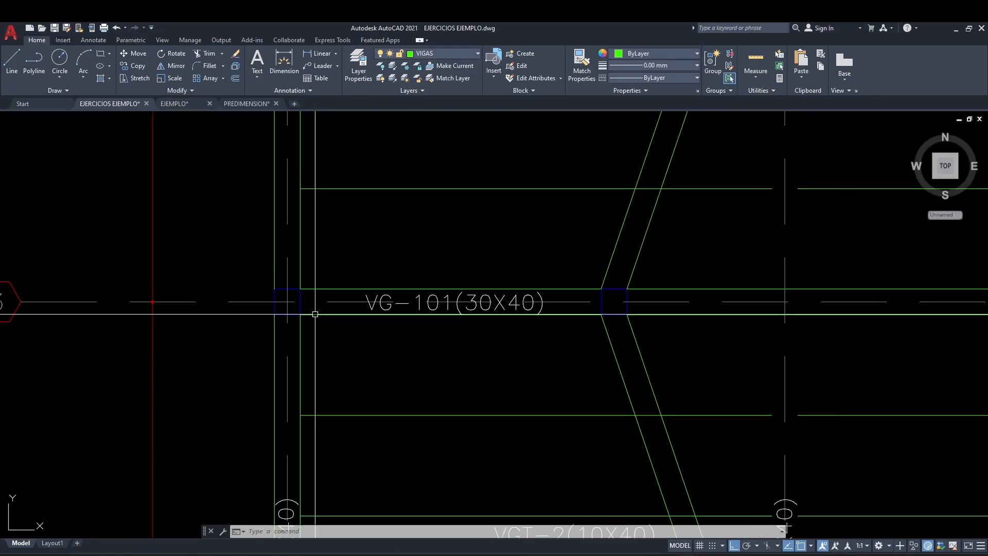
text(dli)
key(Return)
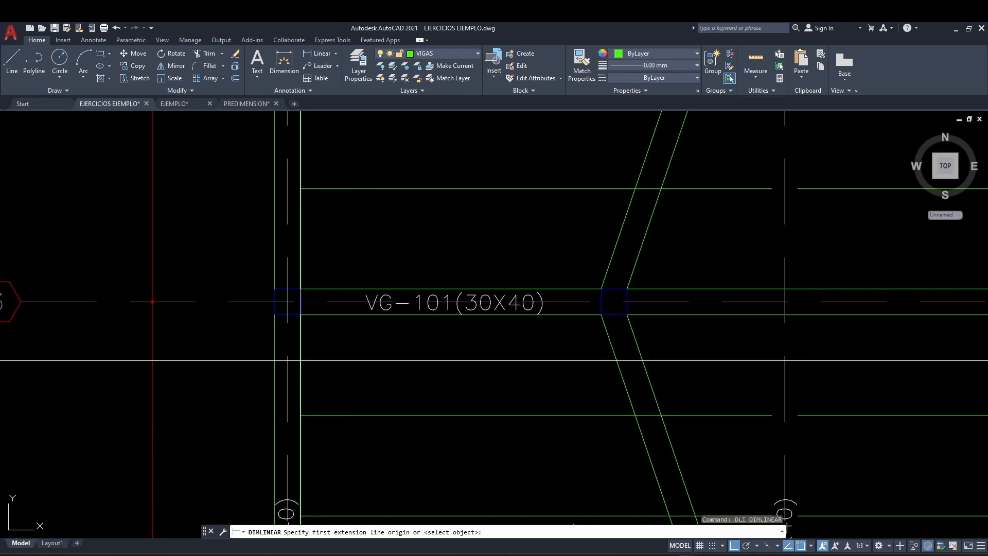
click(287, 338)
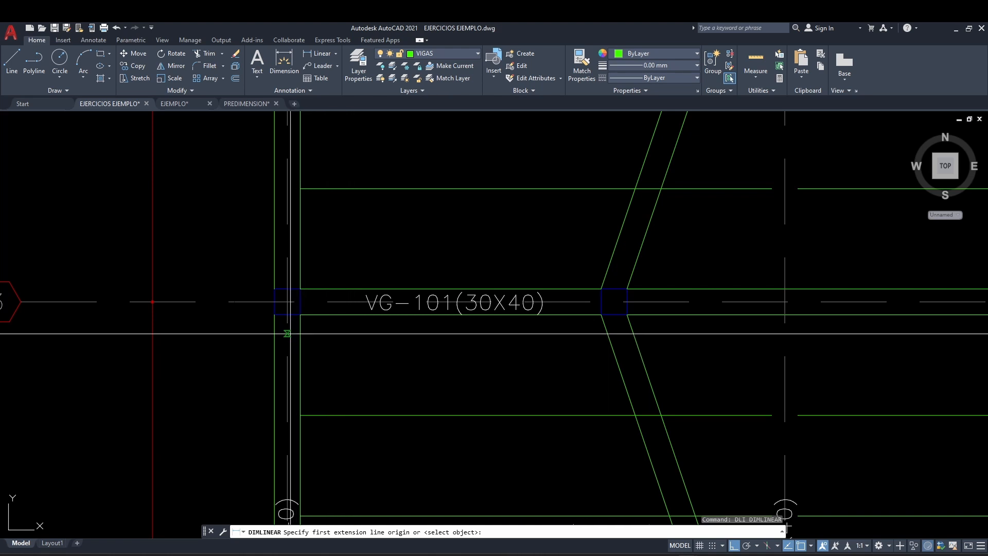
click(615, 314)
click(643, 357)
key(Escape)
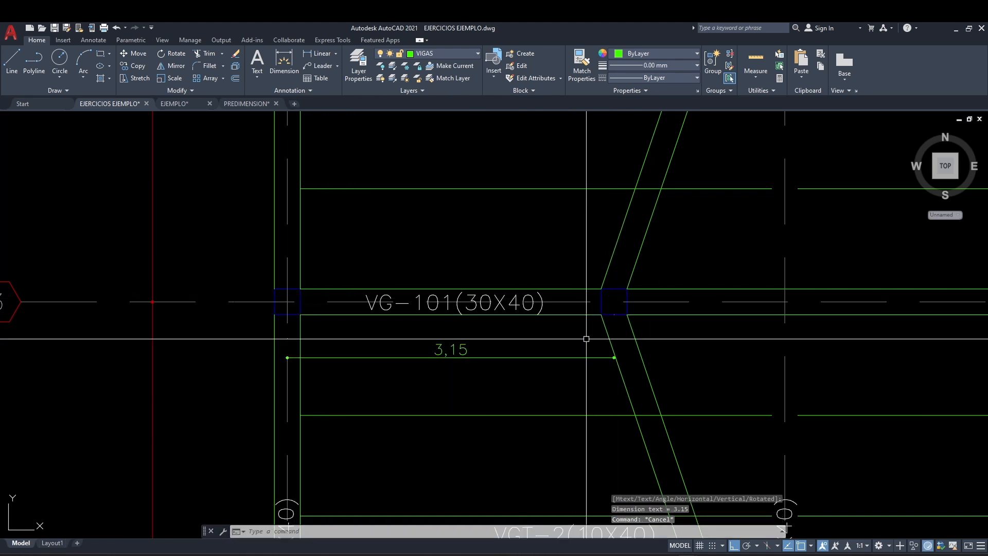
- Add a linear dimension from the grid B axis to the center of the shifted column on grid 3
mouse_move(519, 364)
middle_down()
mouse_move(273, 365)
mouse_move(298, 354)
middle_up()
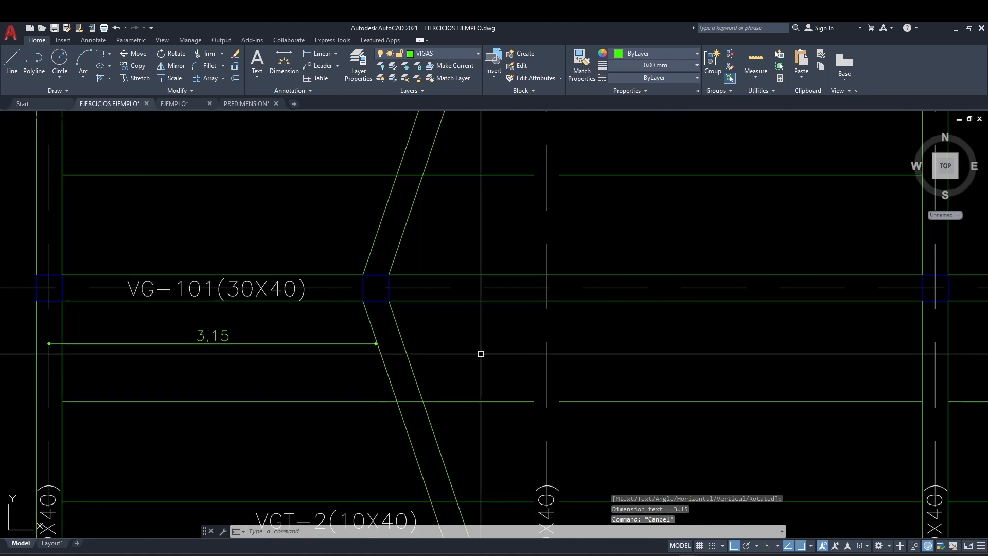
scroll(481, 354, down, 2)
scroll(534, 325, up, 4)
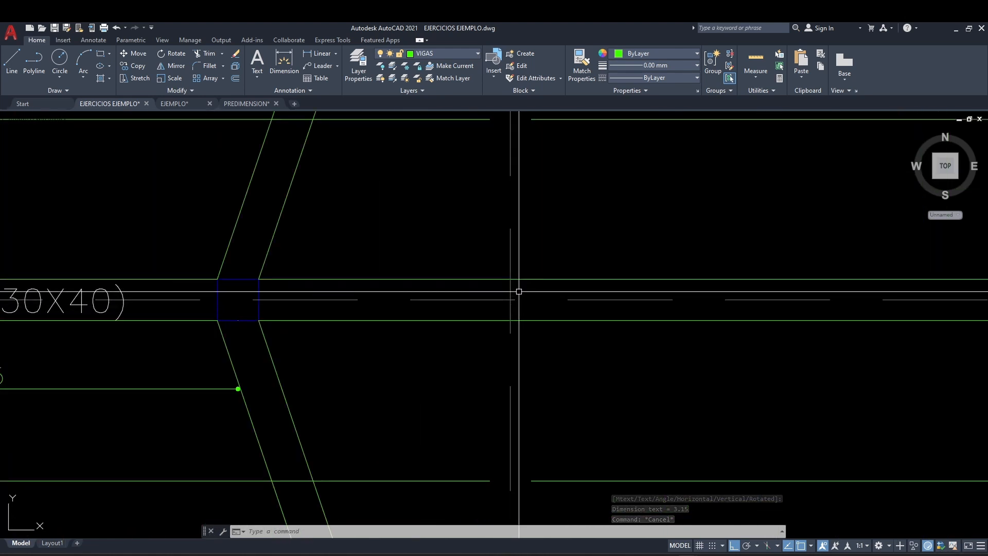
key(Return)
scroll(513, 395, down, 4)
middle_drag(519, 339, 527, 456)
middle_drag(526, 253, 529, 417)
middle_drag(526, 265, 529, 366)
mouse_move(543, 409)
middle_down()
mouse_move(518, 238)
mouse_move(565, 179)
middle_up()
middle_drag(545, 485, 548, 247)
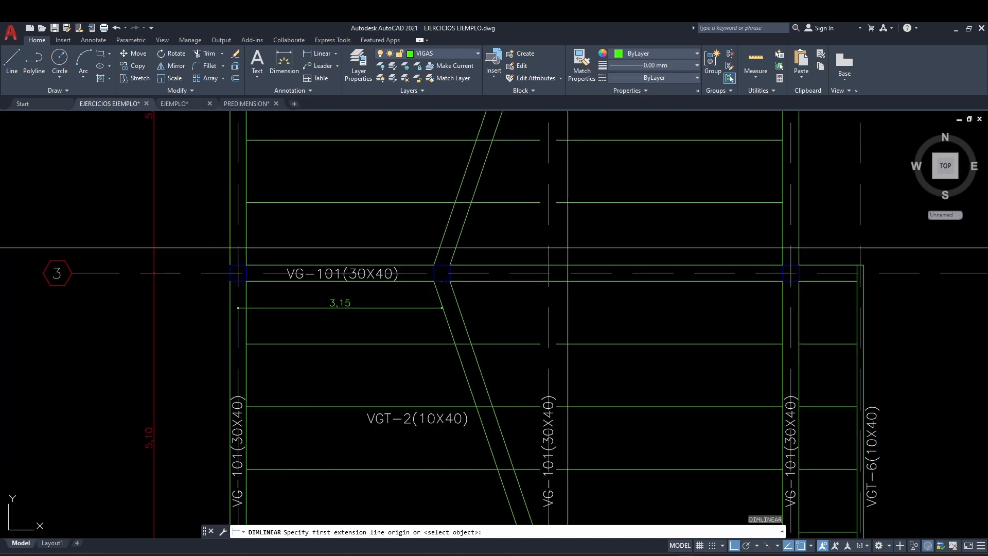
scroll(553, 294, up, 4)
click(541, 330)
click(269, 240)
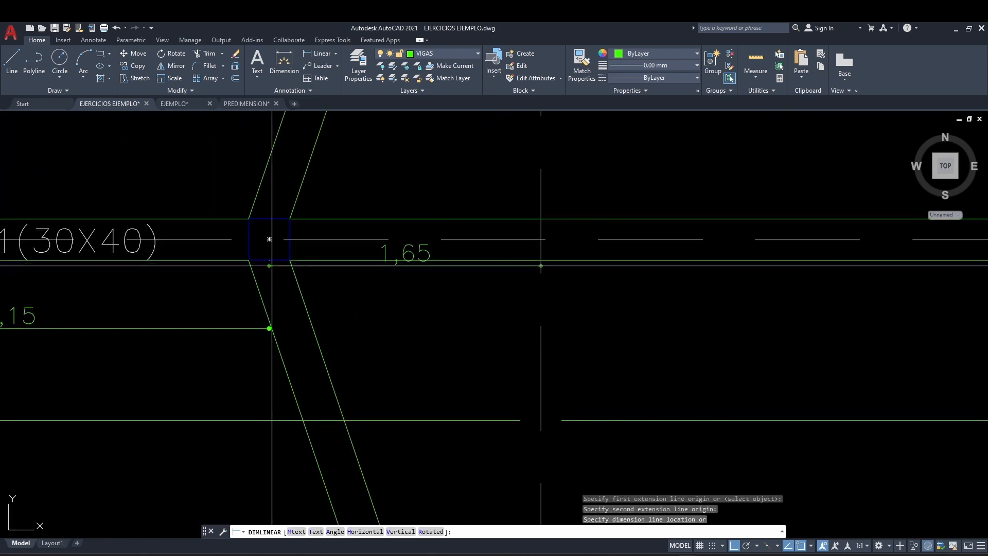
click(354, 318)
key(Escape)
key(Escape)
scroll(425, 332, down, 2)
middle_drag(426, 333, 476, 330)
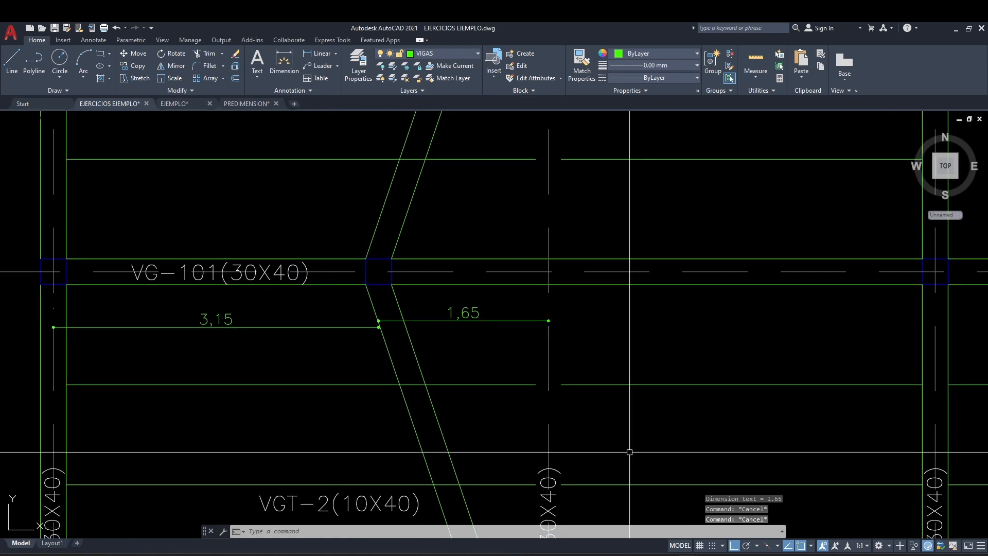
- Switch to ETABS and replicate the B-3 column once linearly with dx -1.65 m and dy 0
mouse_move(711, 553)
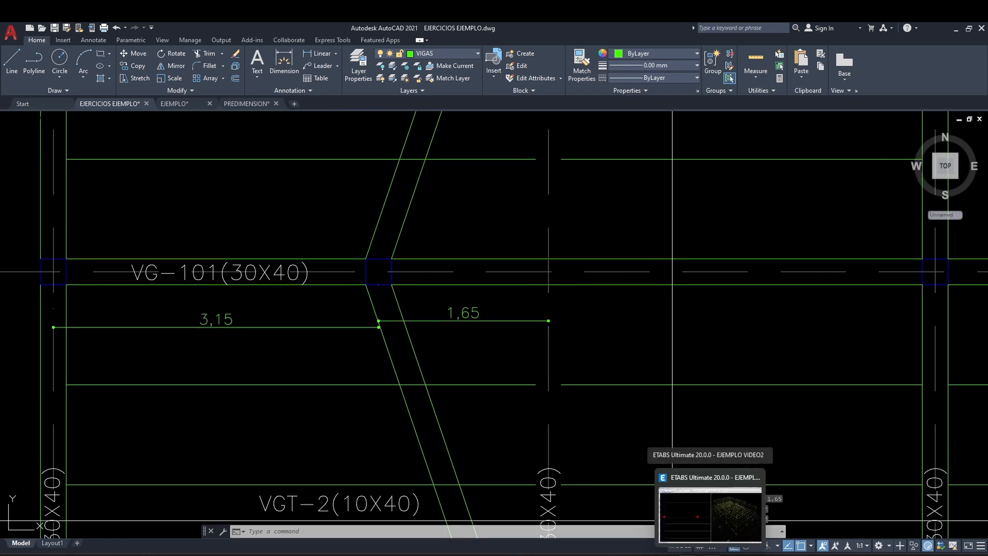
click(711, 515)
scroll(406, 291, down, 4)
scroll(397, 293, up, 4)
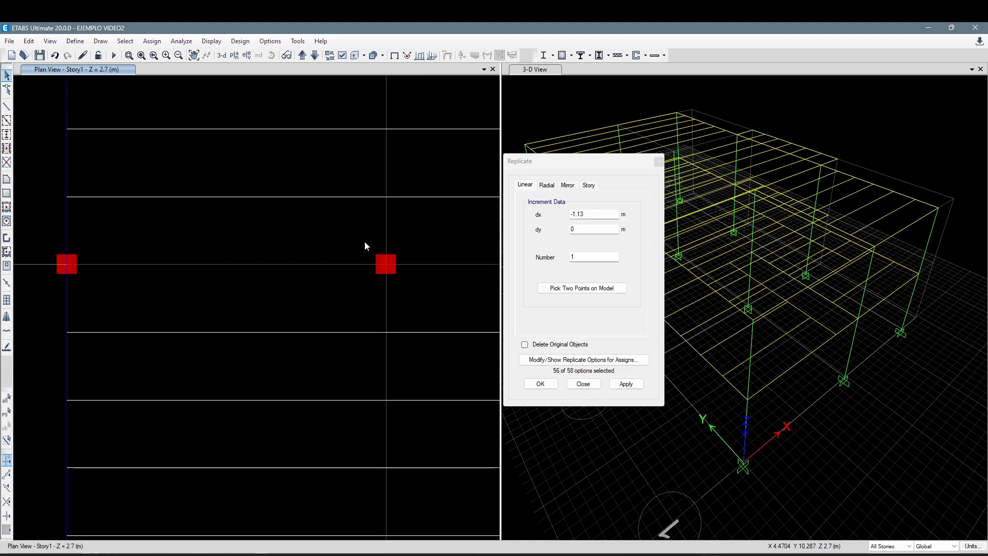
drag(365, 242, 413, 285)
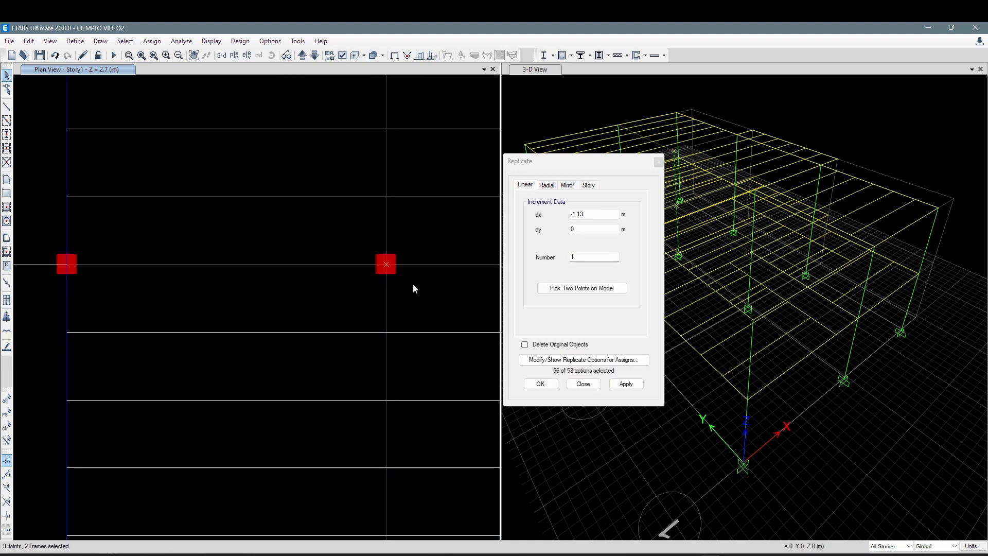
click(597, 214)
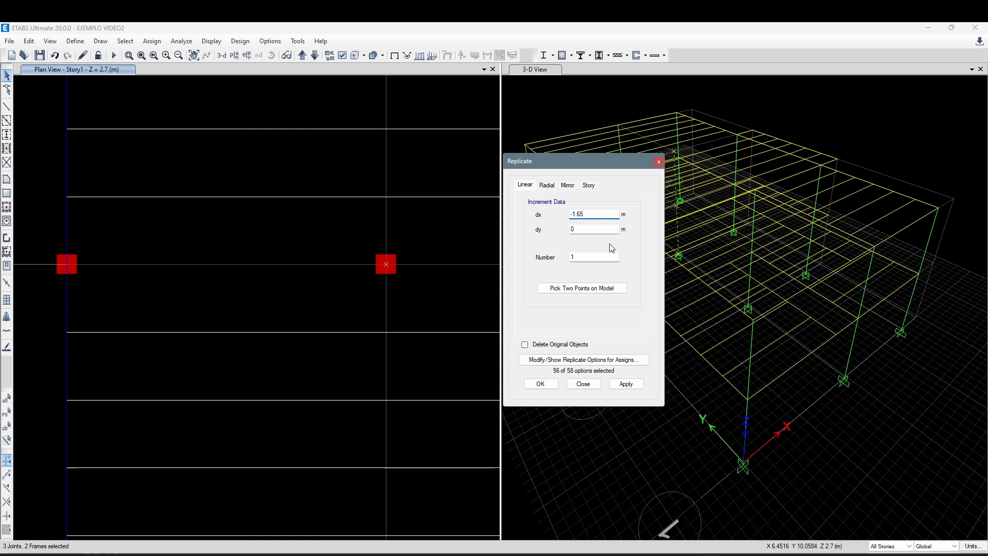
click(631, 385)
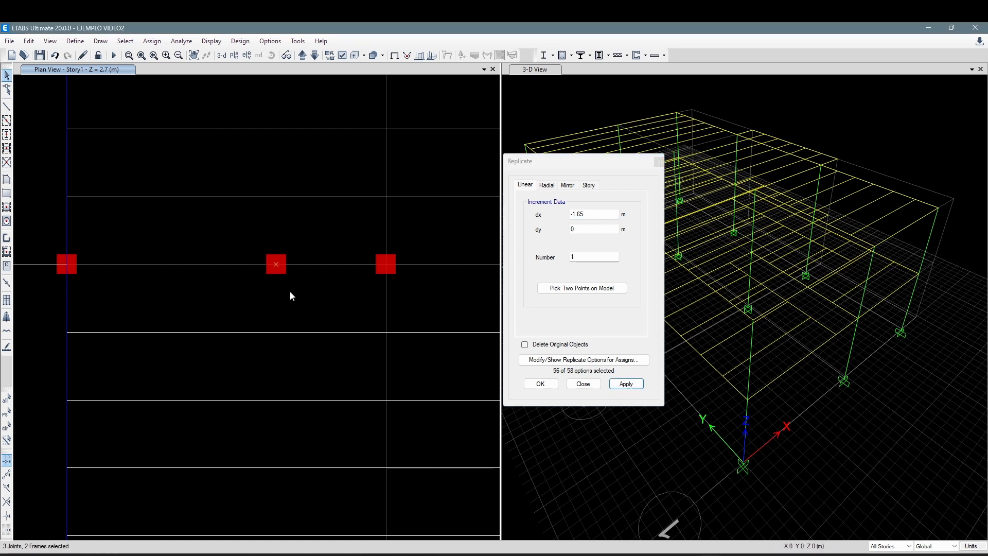
- Delete the original column at B-3 and the replicated column between grids A and B
middle_drag(290, 296, 310, 313)
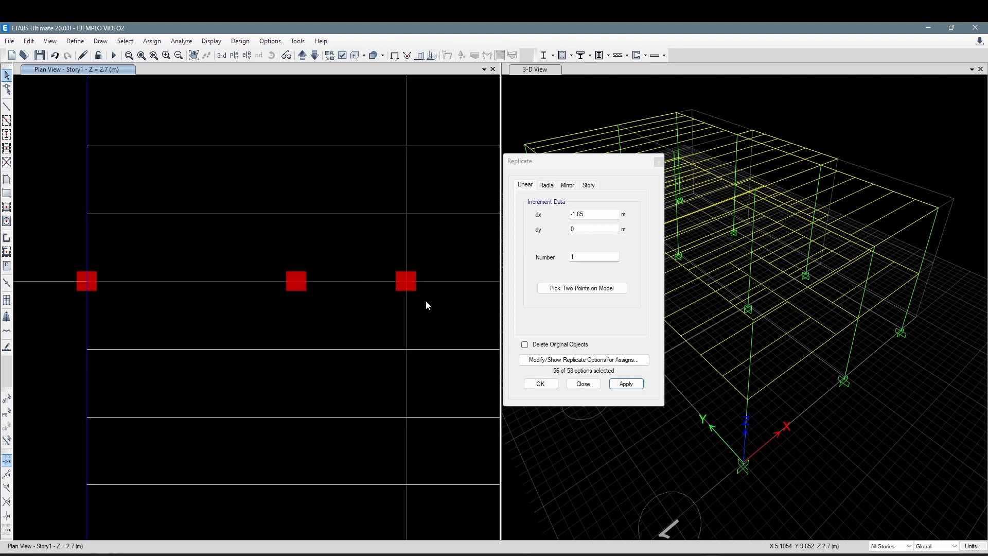
drag(385, 258, 437, 326)
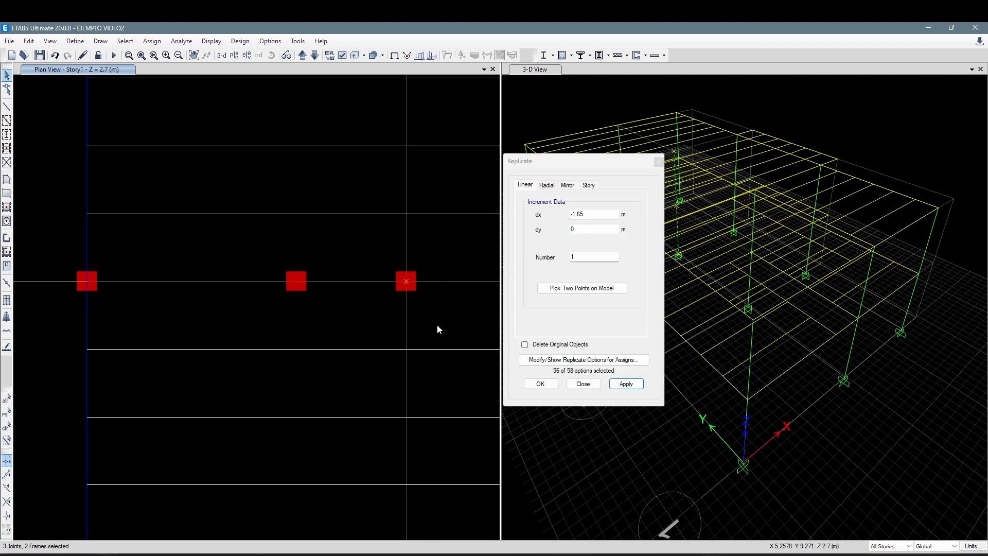
key(Delete)
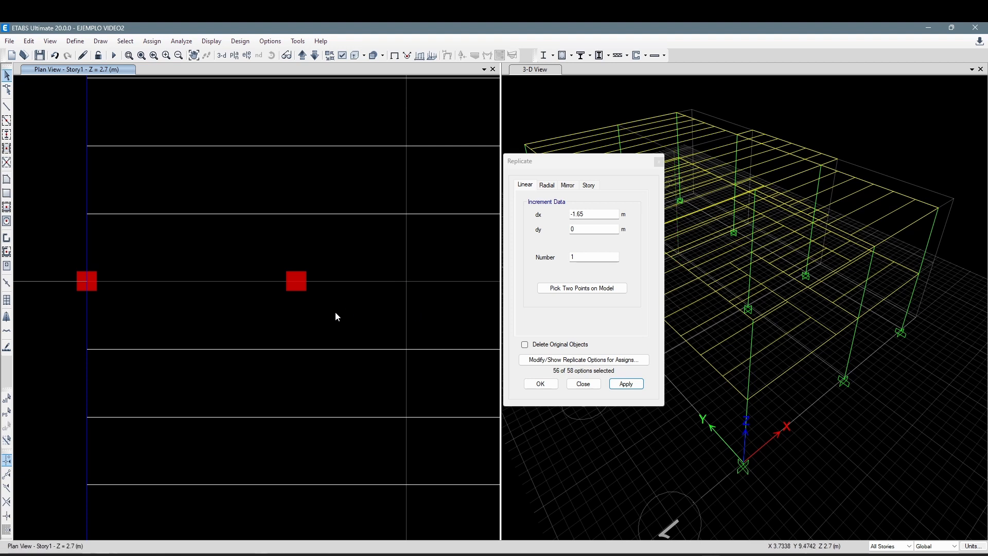
key(Delete)
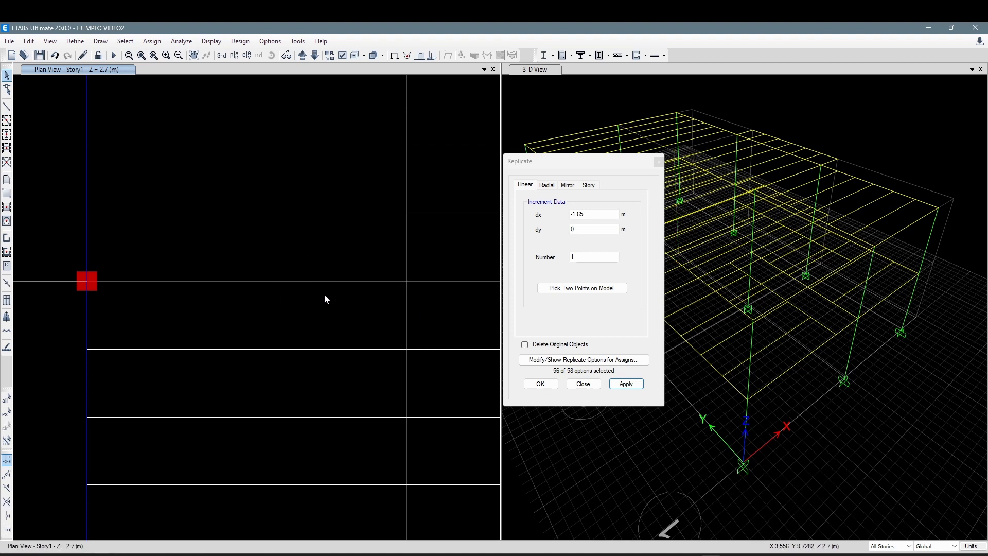
- Select the A-3 column, check its offset to the shifted column in AutoCAD, and replicate it once in ETABS with dx 3.15 m
middle_drag(108, 292, 185, 282)
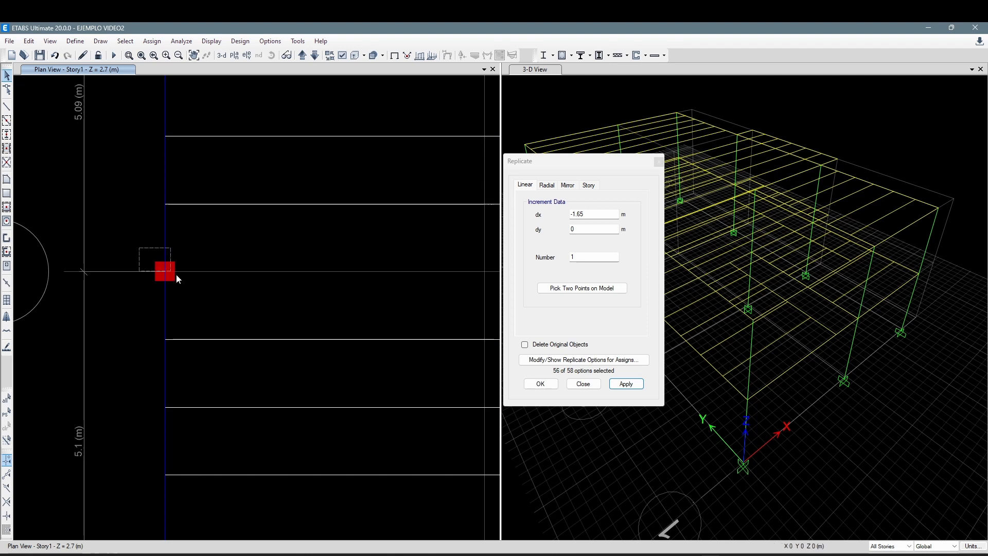
mouse_move(664, 554)
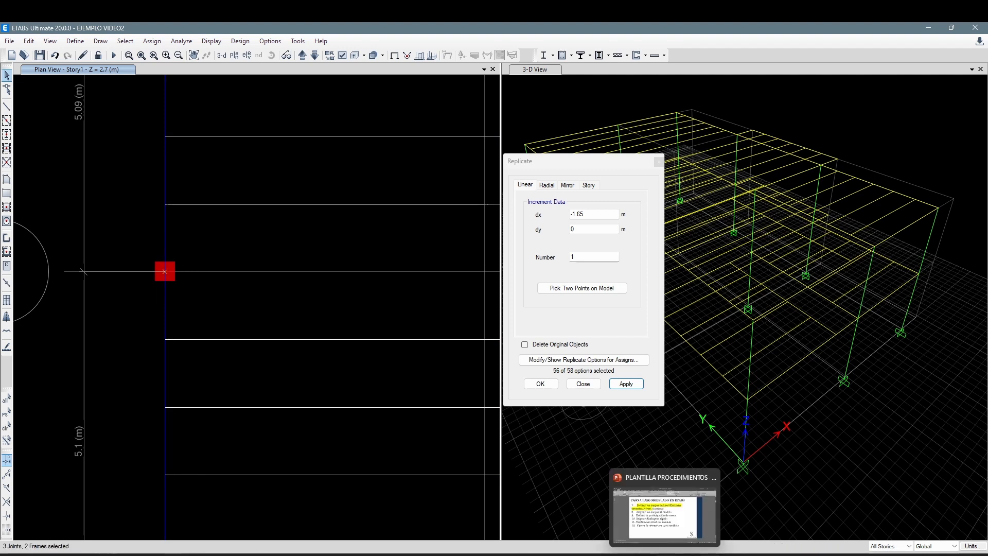
click(573, 509)
scroll(218, 308, up, 3)
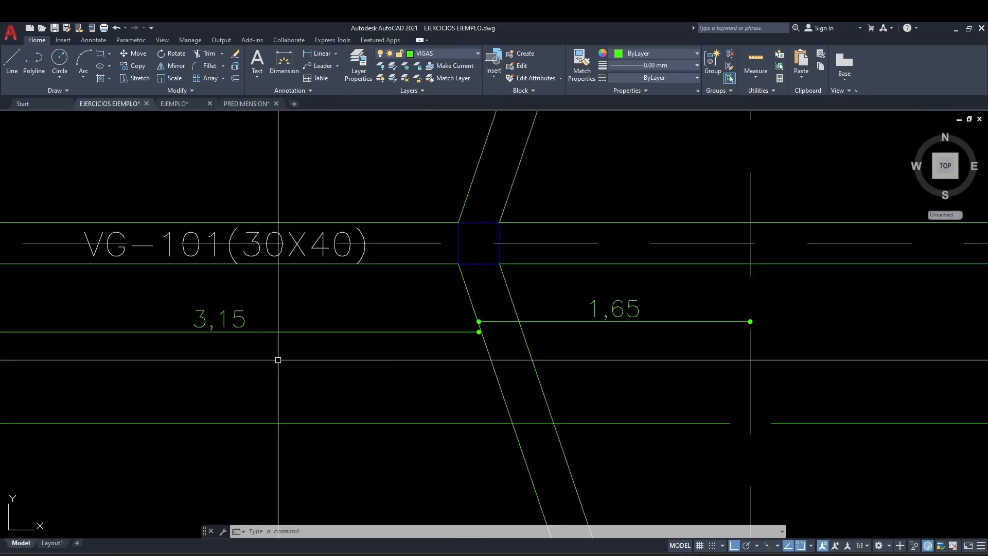
middle_drag(253, 336, 433, 328)
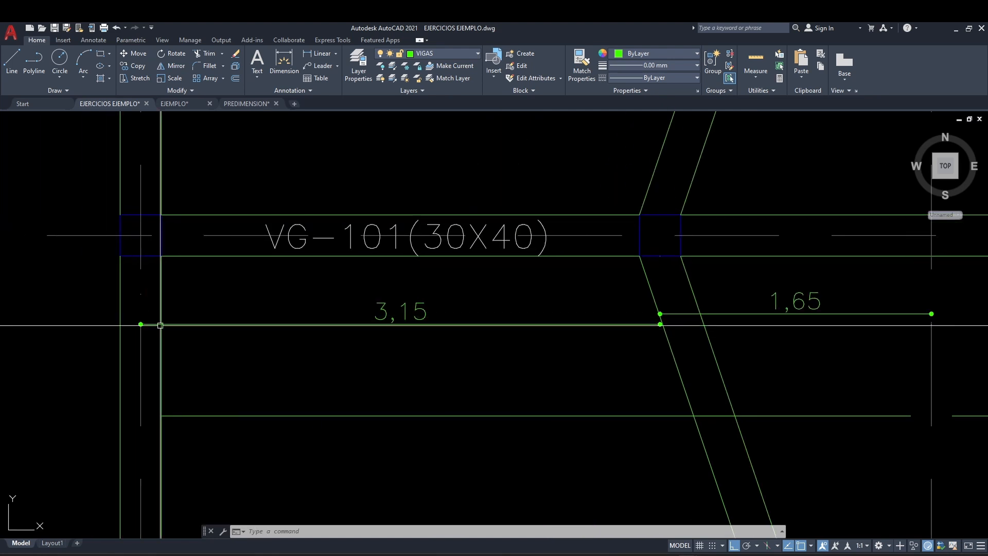
click(733, 553)
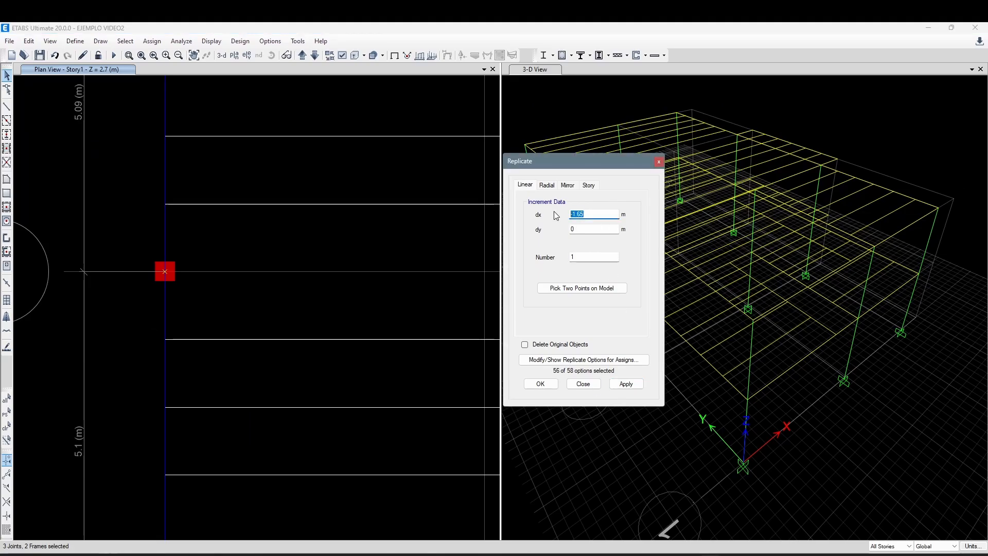
click(626, 384)
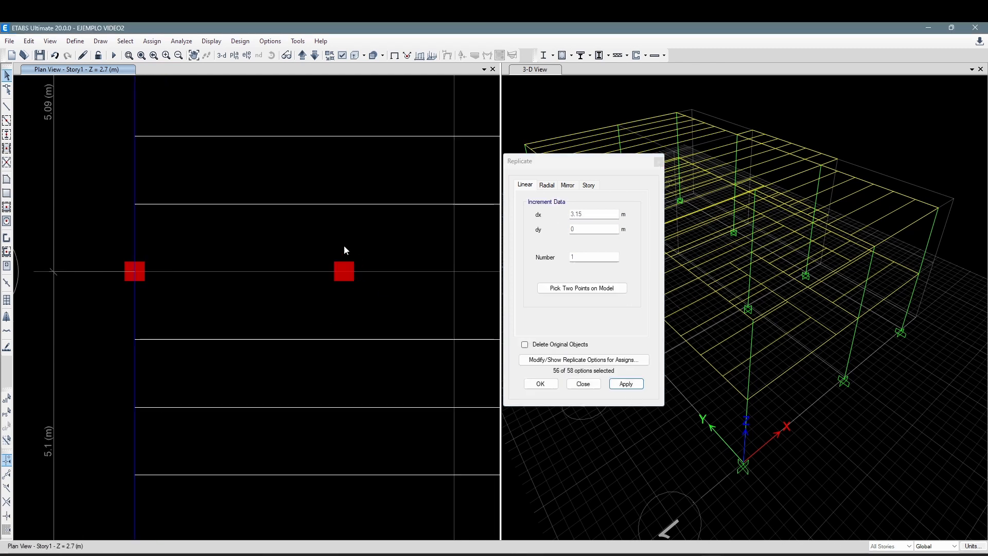
scroll(319, 282, down, 5)
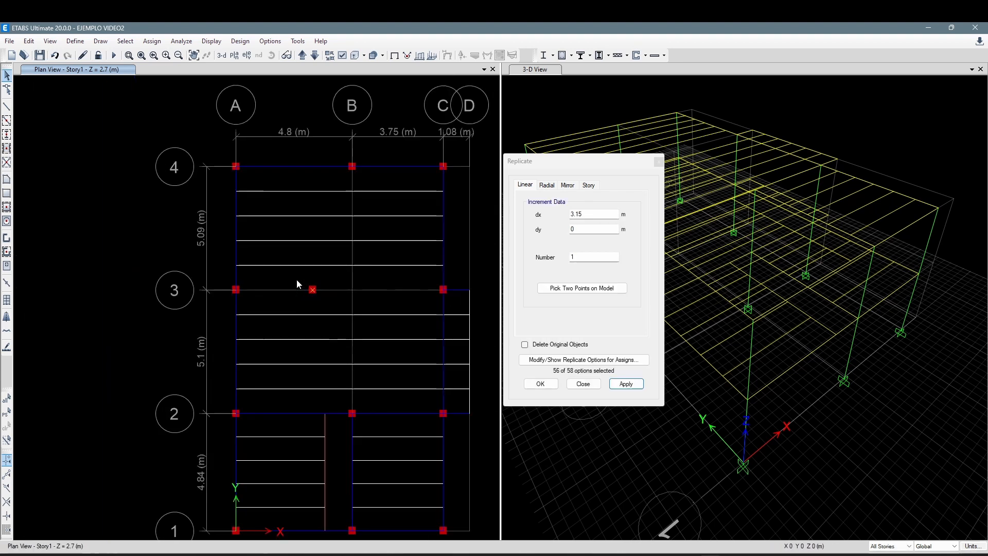
- Delete the replicated column between grids A and B on grid 3, and draw a COL30X30 column at B-3
click(312, 289)
key(Delete)
scroll(360, 295, up, 3)
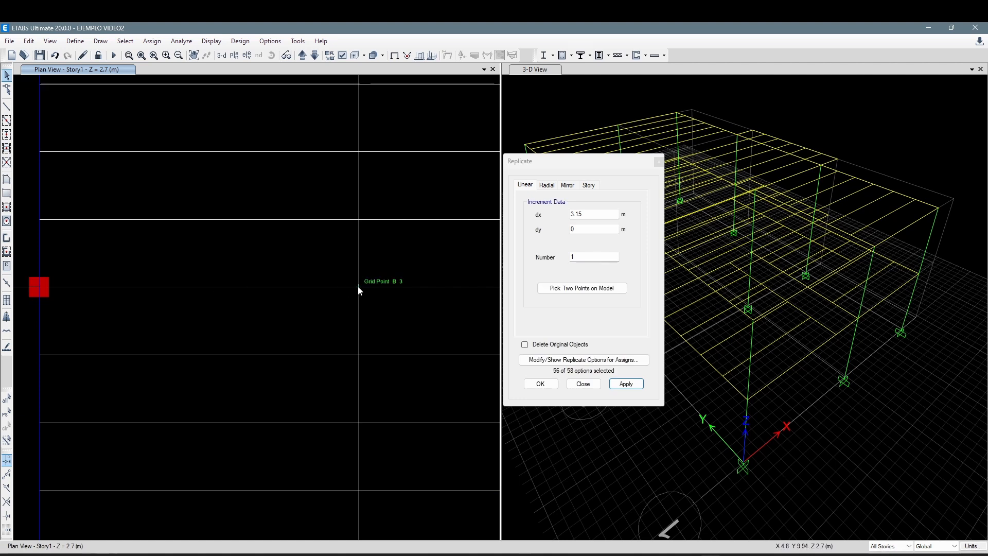
click(7, 135)
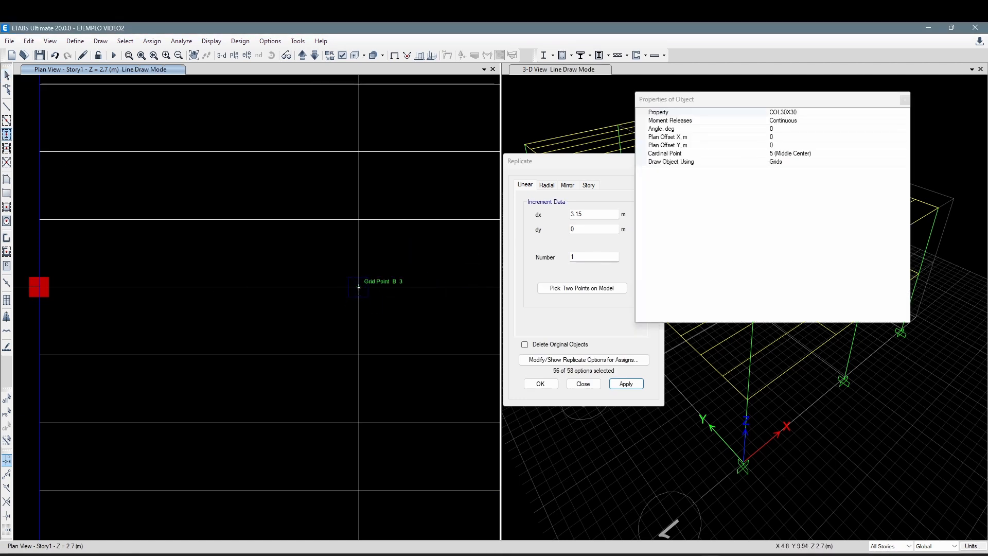
key(Escape)
- Replicate the B-3 column once linearly with dx -1.65 m and dy 0, and delete the original at B-3
drag(333, 270, 385, 312)
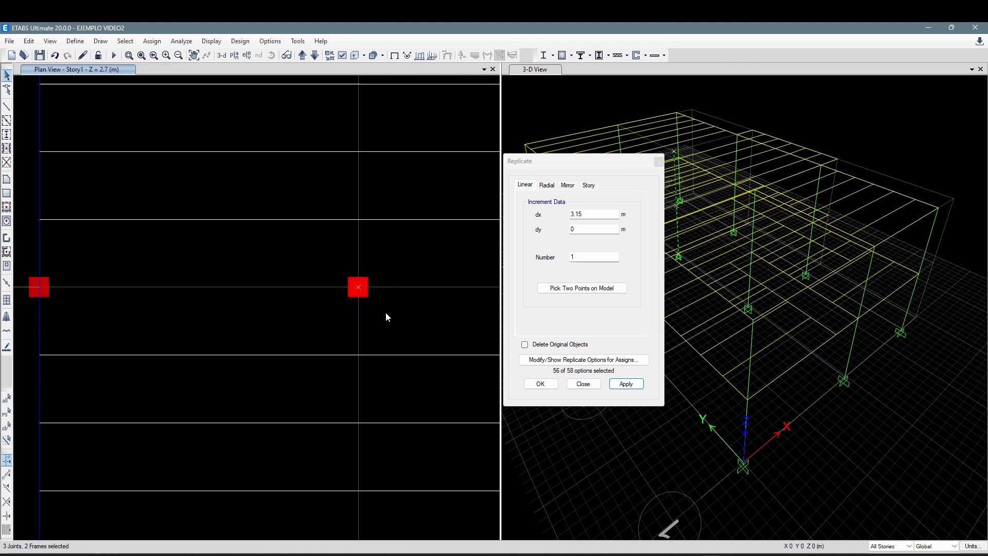
click(603, 224)
text(-12.65)
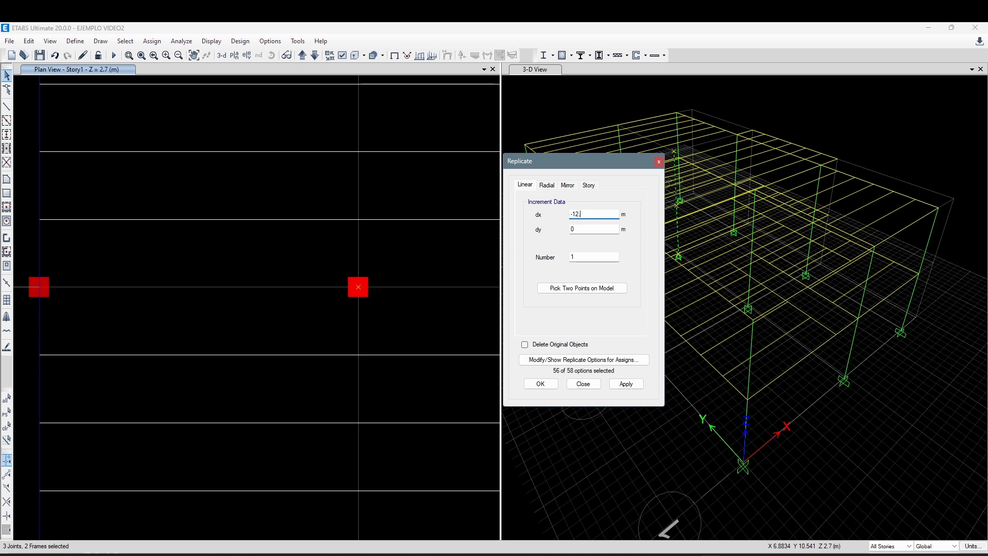
key(BackSpace)
text(.65)
click(626, 383)
drag(346, 279, 337, 267)
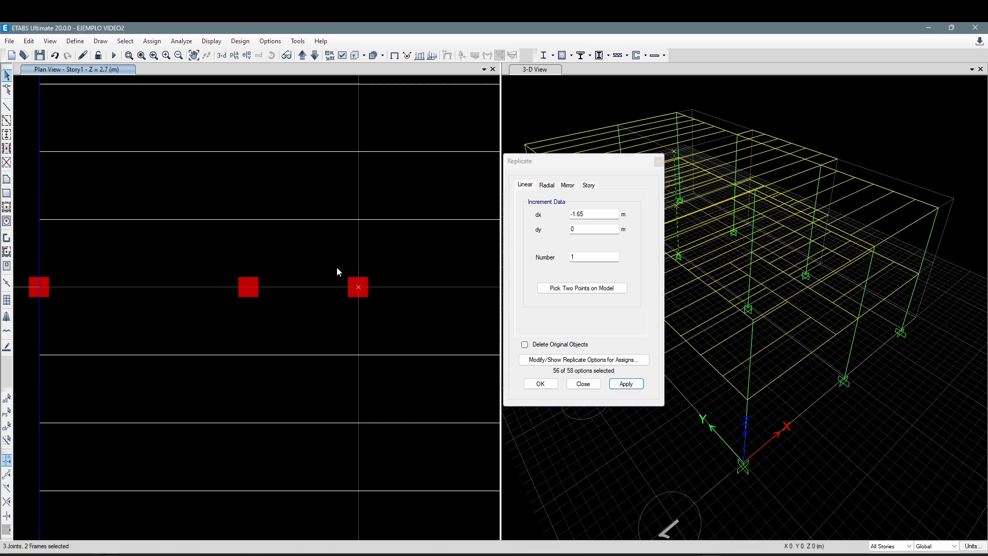
scroll(353, 273, down, 4)
middle_drag(353, 272, 345, 287)
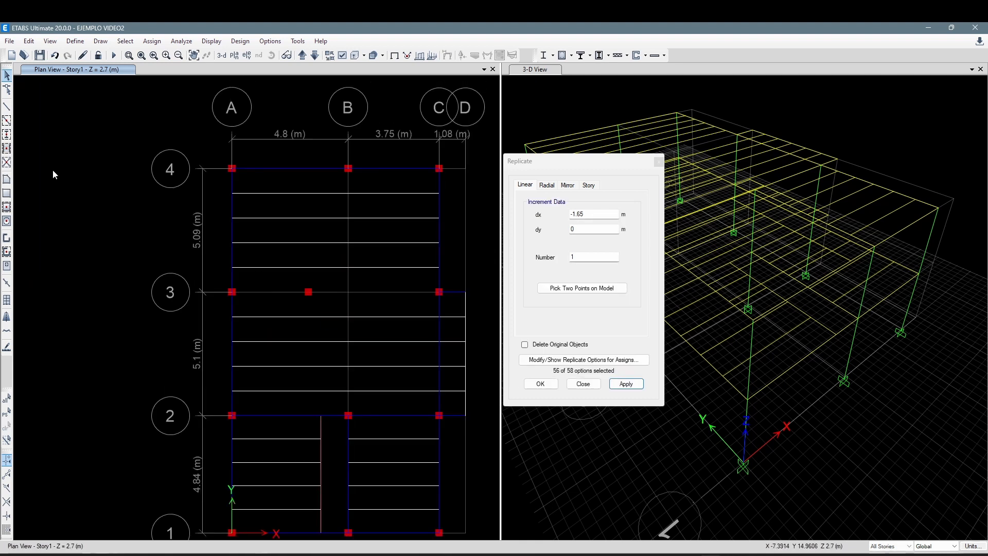
- Draw inclined VG30X40 beams connecting the shifted column on grid 3 to the columns at B-4 and B-2
click(9, 107)
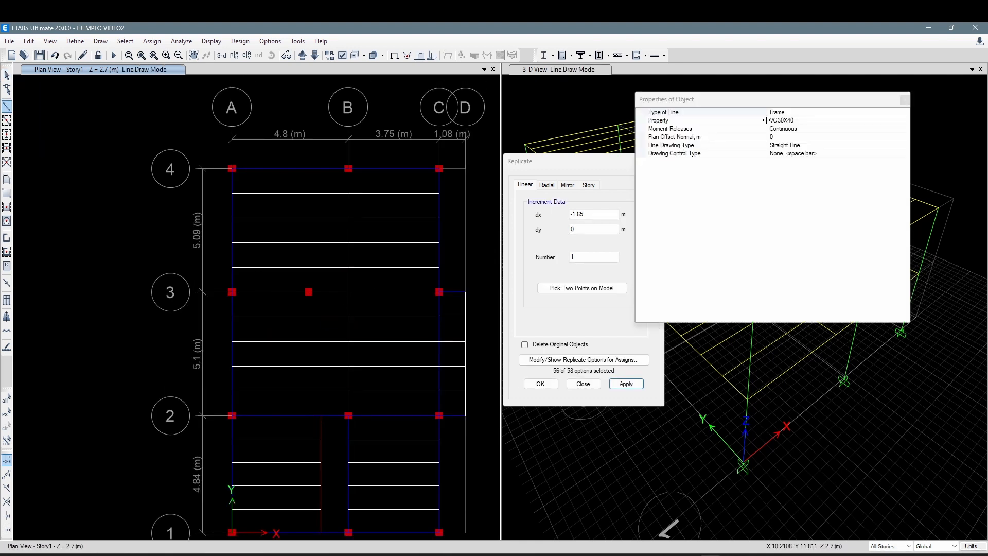
scroll(314, 307, up, 4)
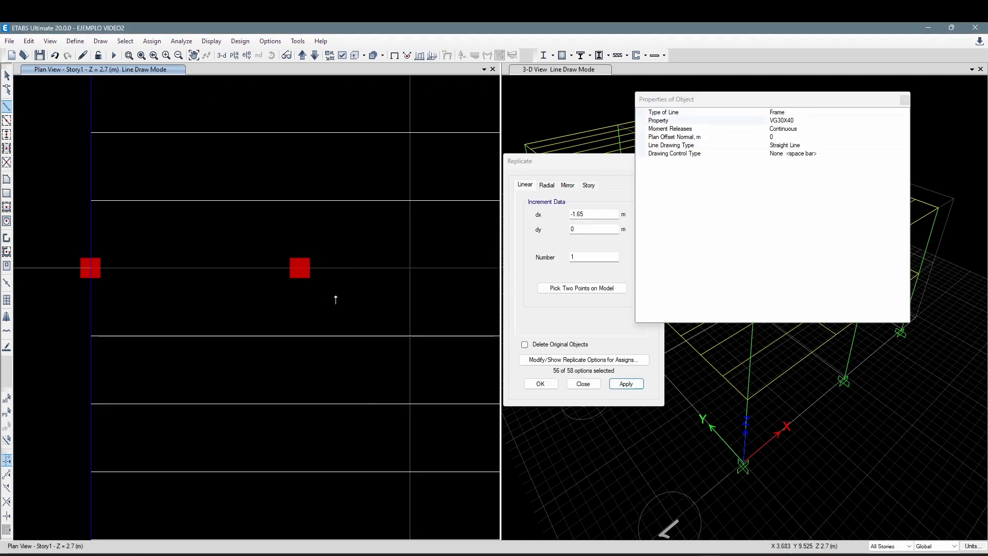
middle_drag(309, 284, 296, 322)
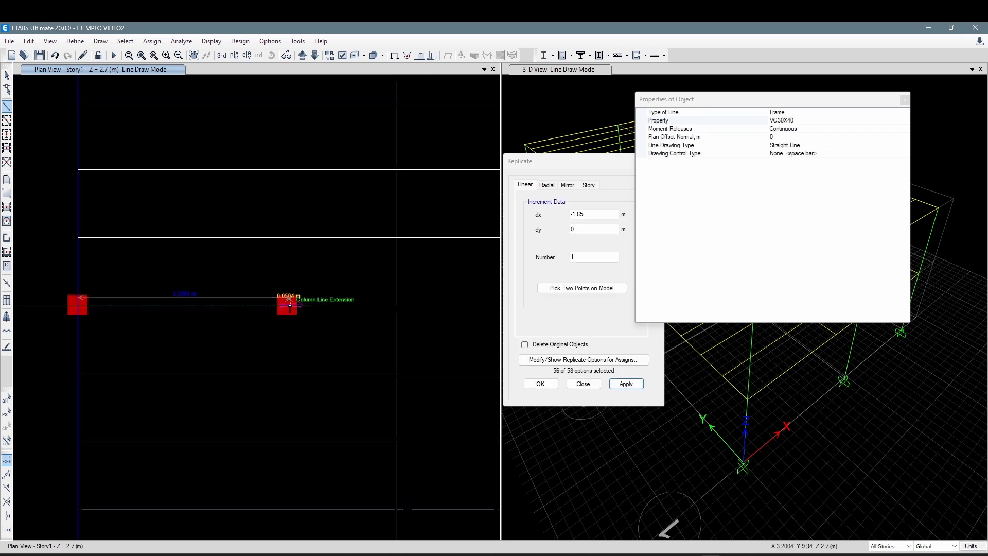
click(291, 307)
middle_drag(342, 194, 326, 326)
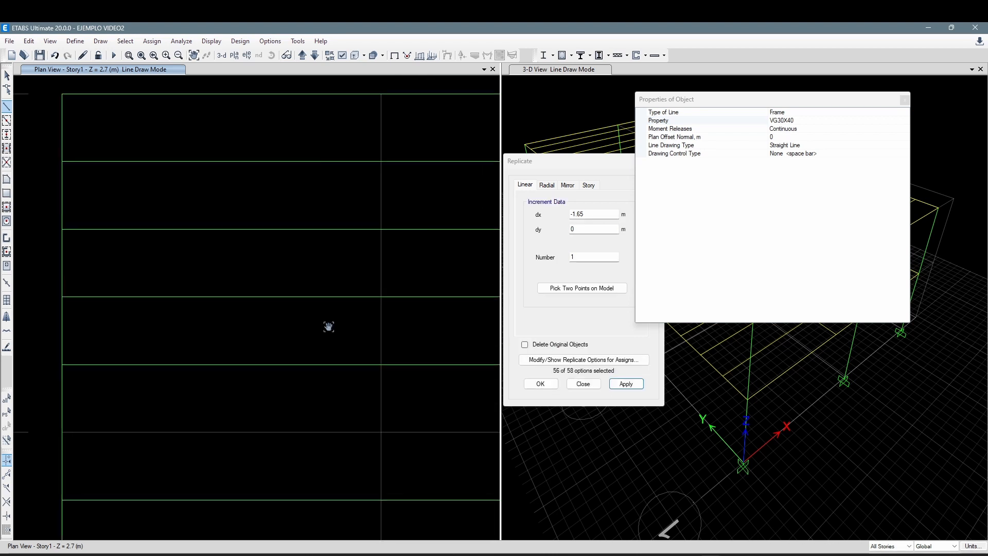
click(381, 99)
scroll(280, 230, down, 4)
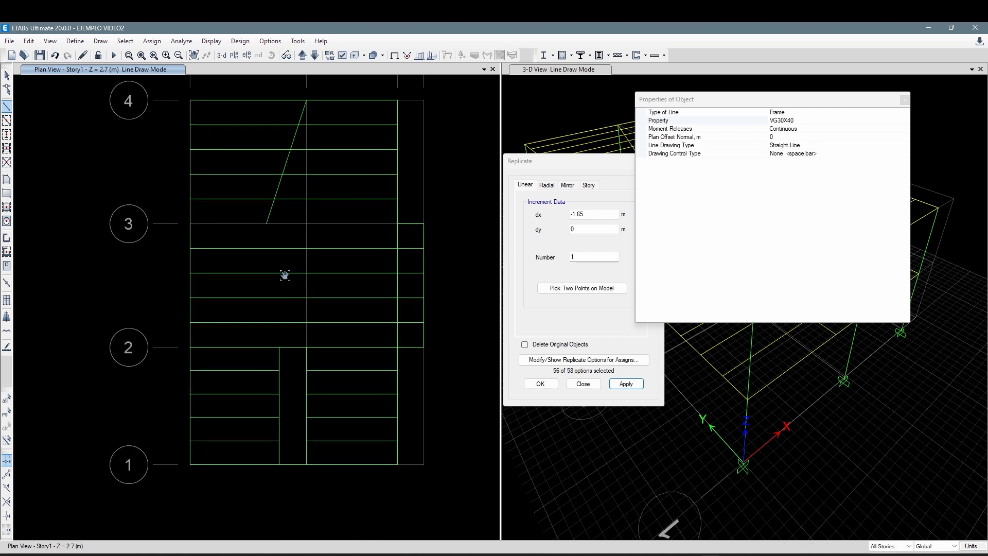
scroll(306, 347, up, 4)
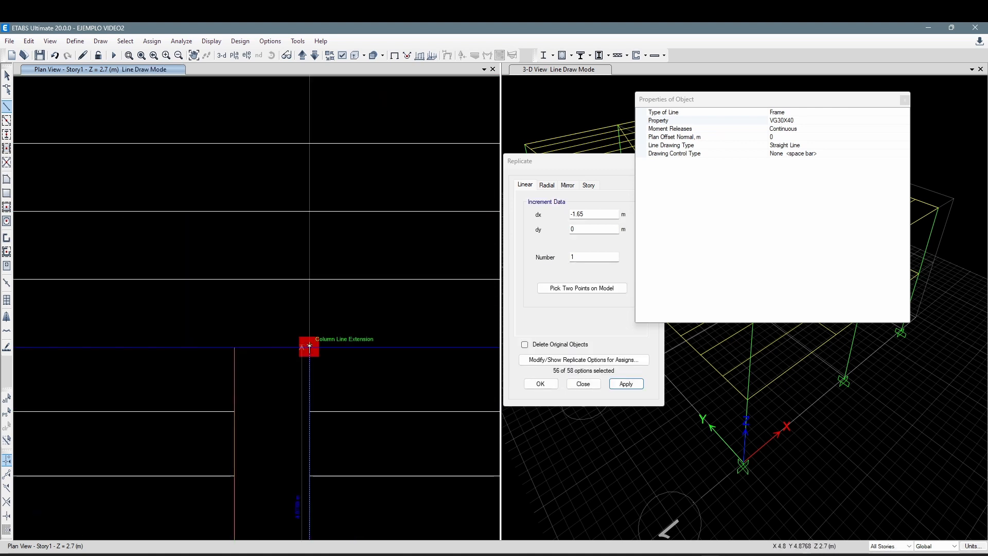
click(306, 345)
middle_drag(242, 222, 369, 412)
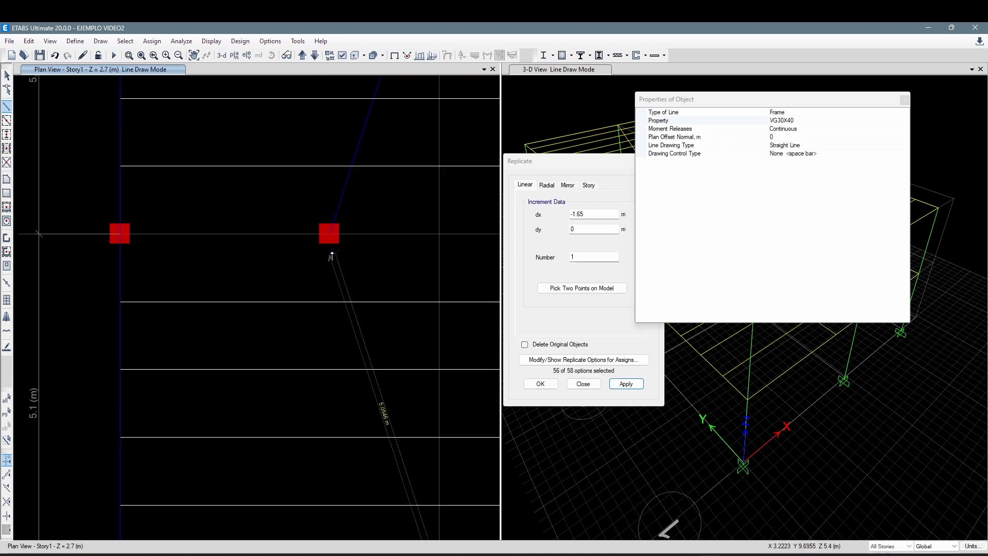
click(330, 235)
right_click(332, 239)
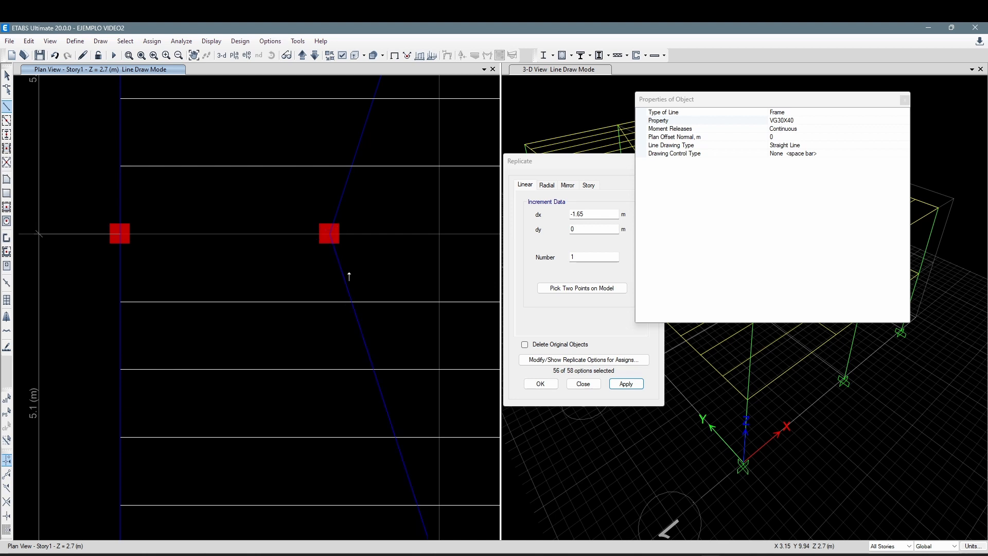
- Draw VG30X40 beams along grid 3 from A-3 to the shifted column and from that column to C-3
middle_drag(233, 260, 225, 289)
click(113, 266)
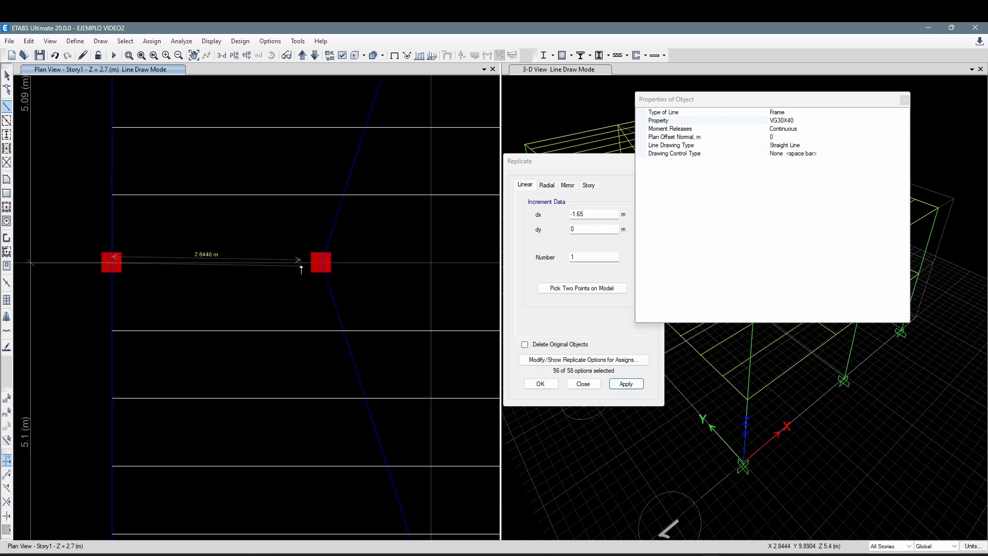
click(319, 267)
right_click(319, 267)
middle_drag(360, 287, 160, 300)
click(137, 280)
click(440, 279)
right_click(440, 279)
key(Escape)
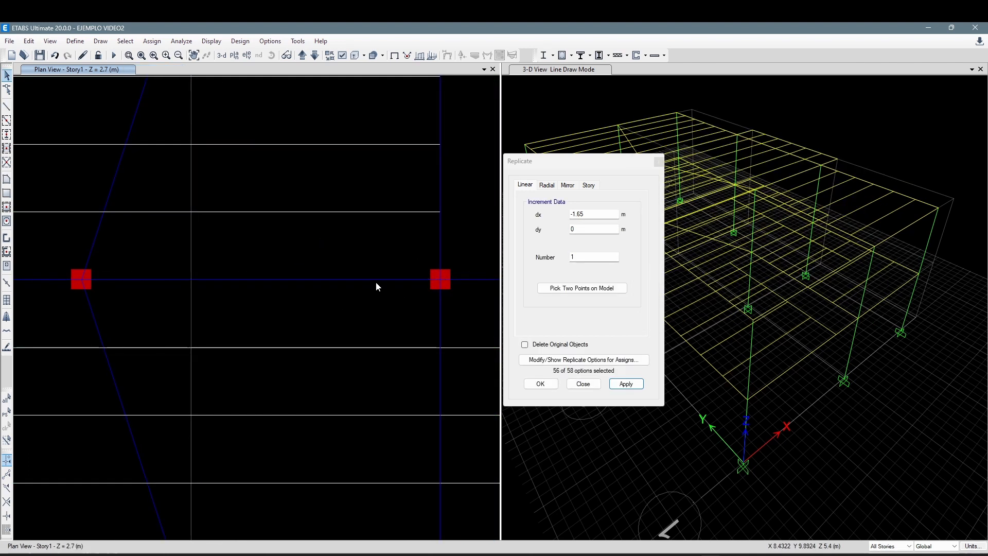
- Check the shifted column and its beams in the Story2 plan, and return to the Story1 plan
key(F3)
click(302, 55)
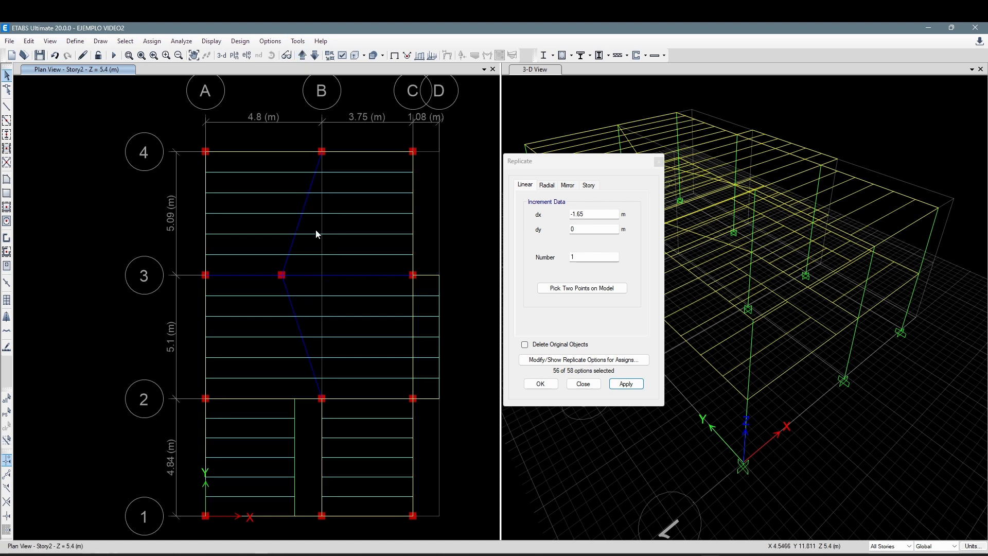
scroll(320, 237, up, 5)
scroll(300, 269, down, 5)
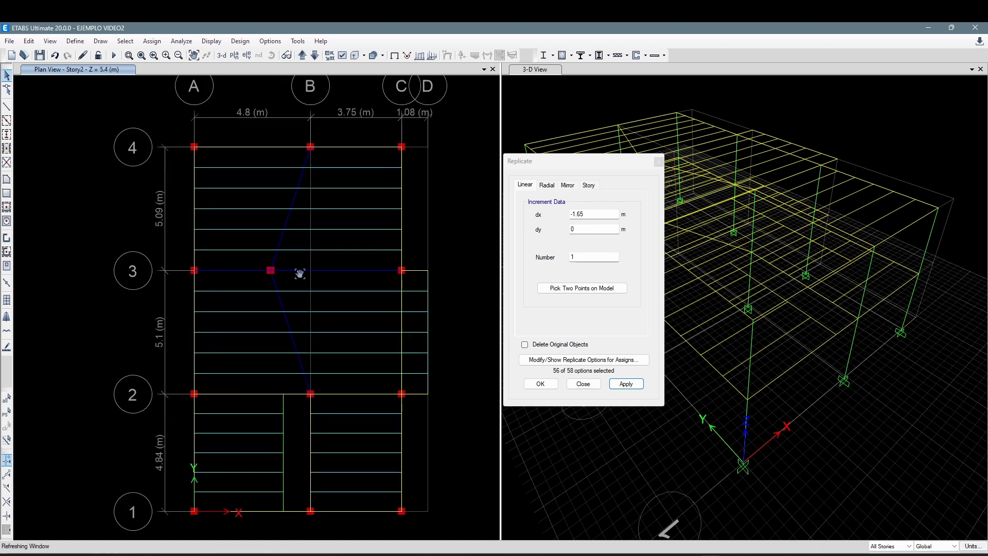
click(315, 55)
scroll(280, 234, up, 5)
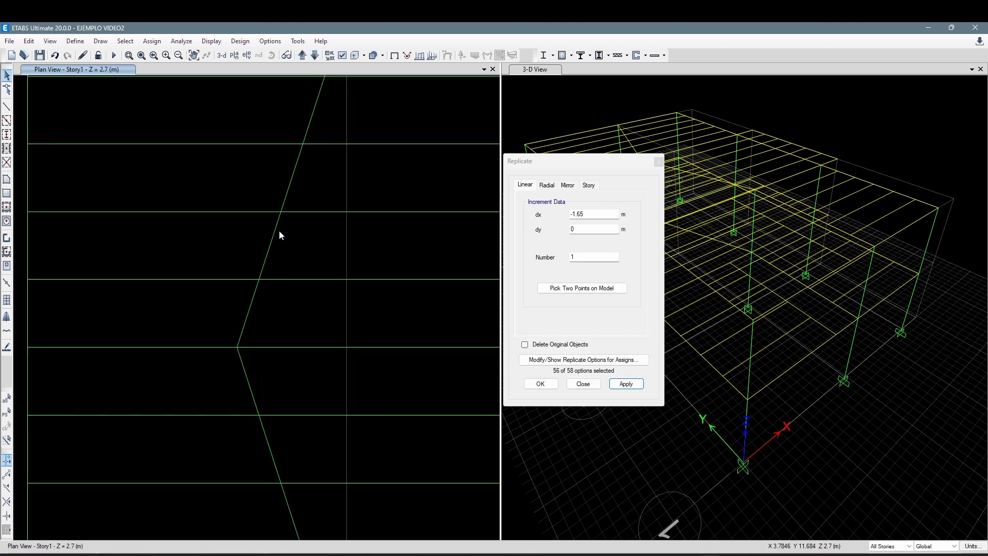
scroll(309, 260, down, 5)
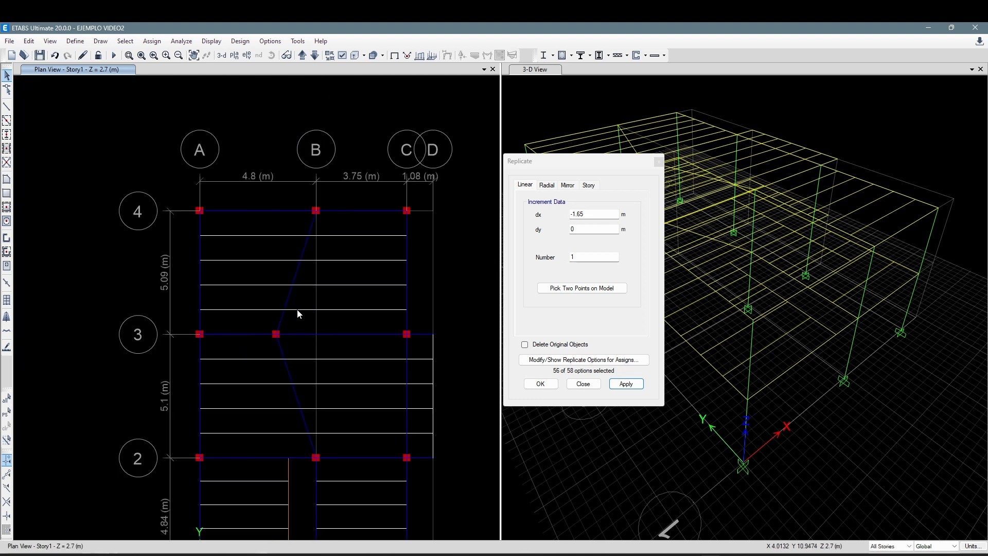
- Examine how the secondary beams between grids 3 and 4 cross the inclined beam on Story1
scroll(298, 313, up, 3)
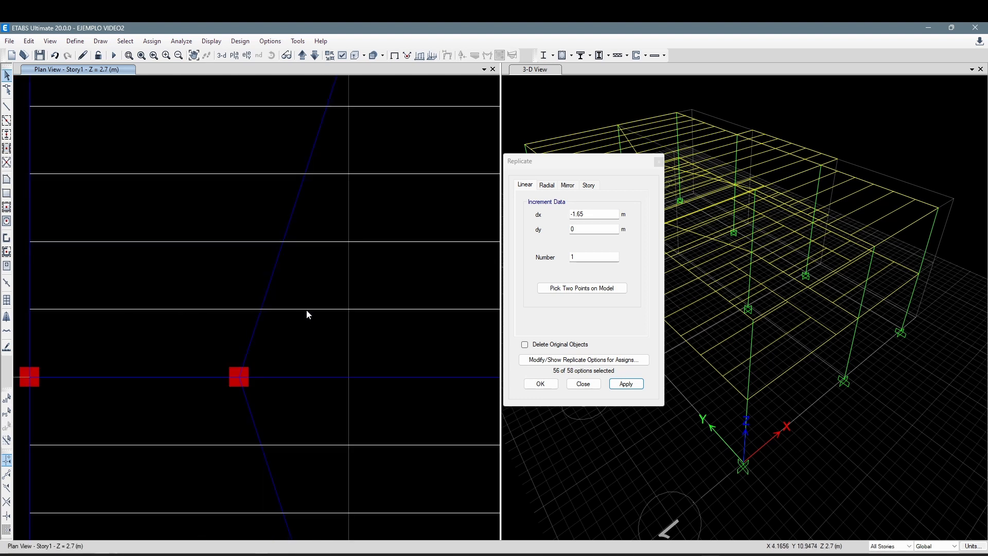
click(307, 311)
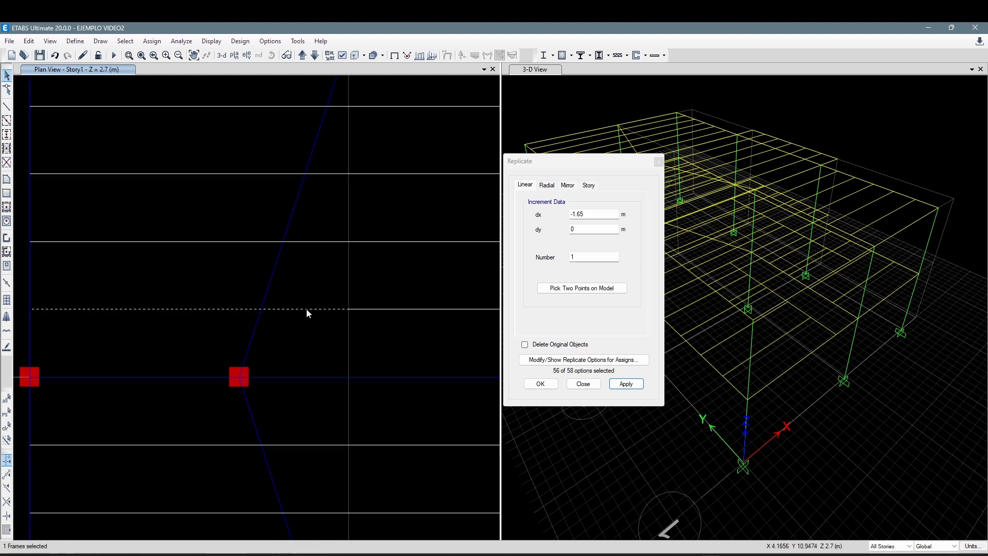
click(338, 305)
middle_drag(309, 336, 347, 352)
click(332, 335)
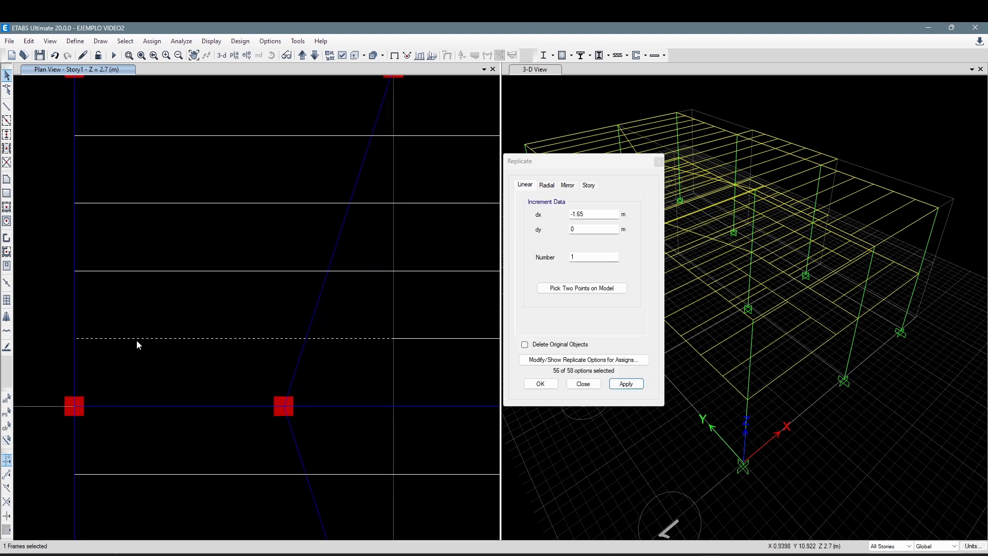
scroll(137, 340, down, 5)
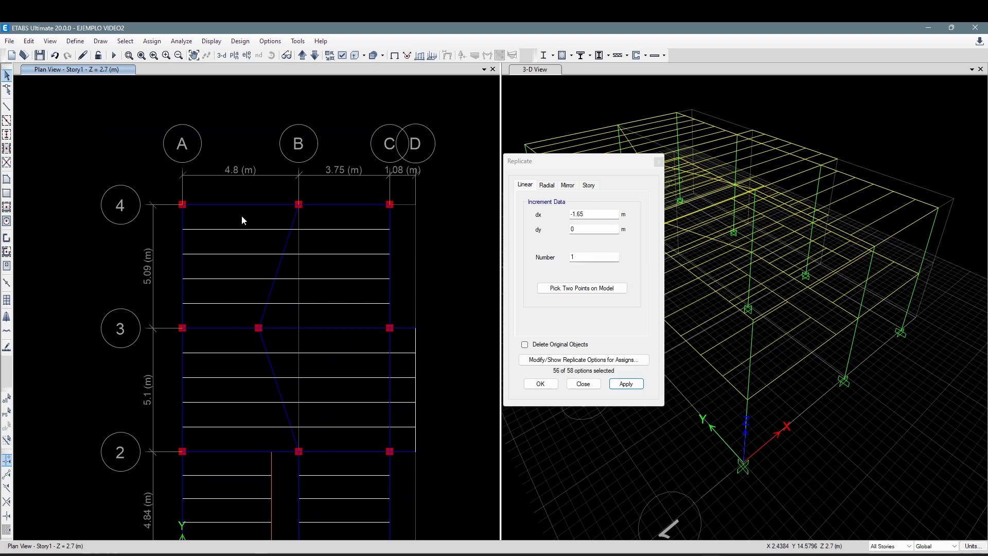
scroll(261, 313, up, 4)
middle_drag(278, 270, 303, 333)
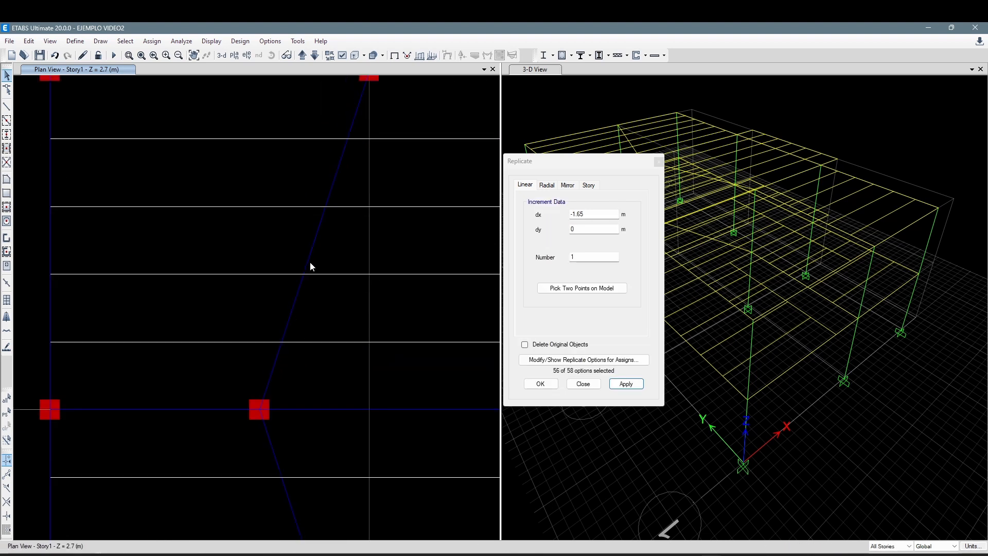
middle_drag(311, 267, 311, 325)
middle_drag(356, 219, 343, 218)
middle_drag(342, 336, 349, 335)
middle_drag(344, 410, 341, 402)
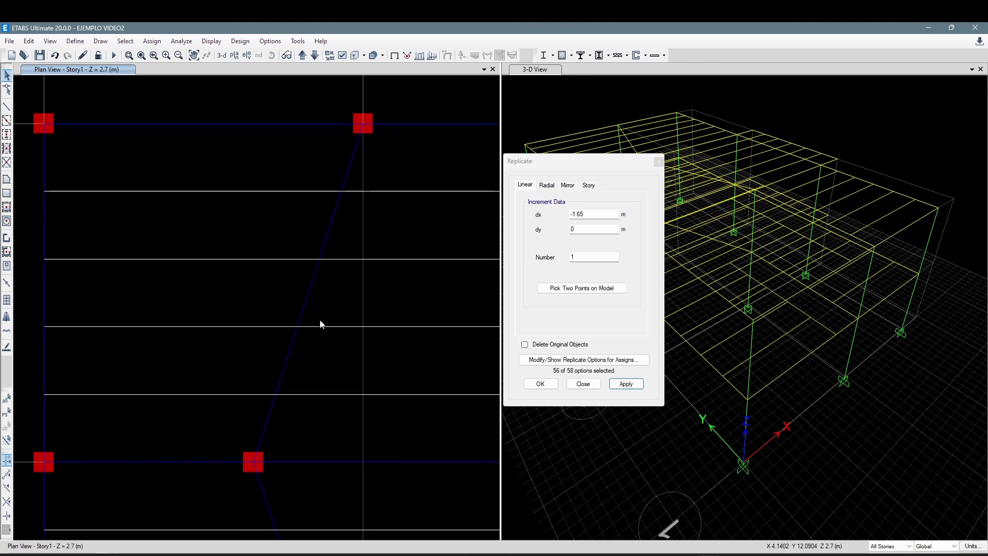
- Delete the four secondary beams between grids A and B in the bay between grids 3 and 4, and close the Replicate dialog
click(340, 394)
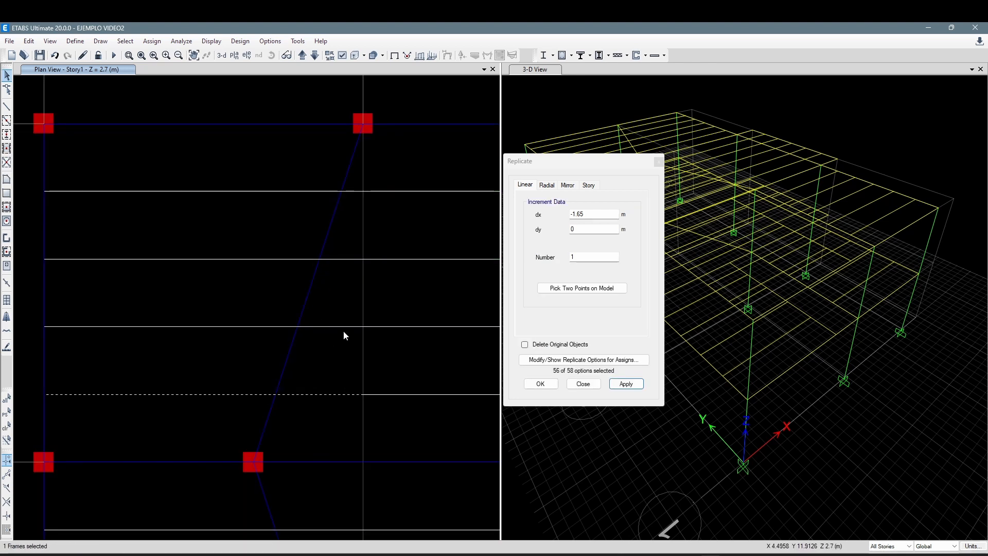
click(349, 259)
click(355, 192)
key(Delete)
click(659, 162)
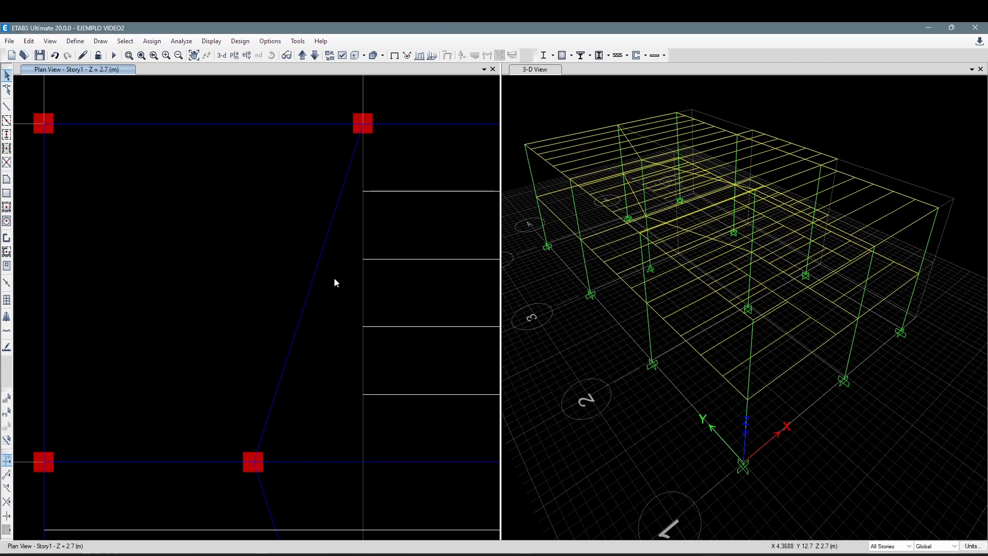
- Fill the bay between grid A and the inclined beam, grids 3 to 4, with 4 pinned VGT-10X30 secondary beams parallel to X
click(7, 149)
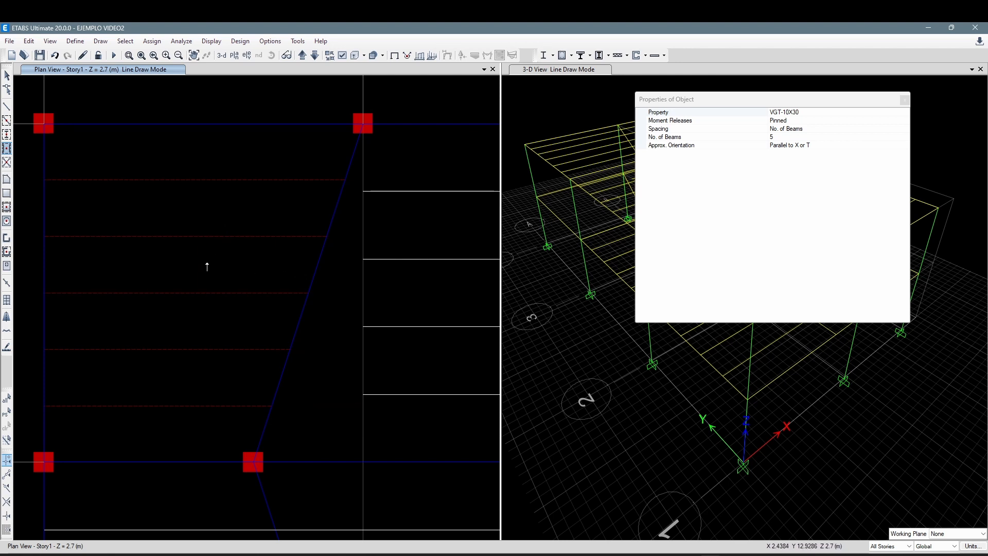
middle_drag(207, 264, 218, 263)
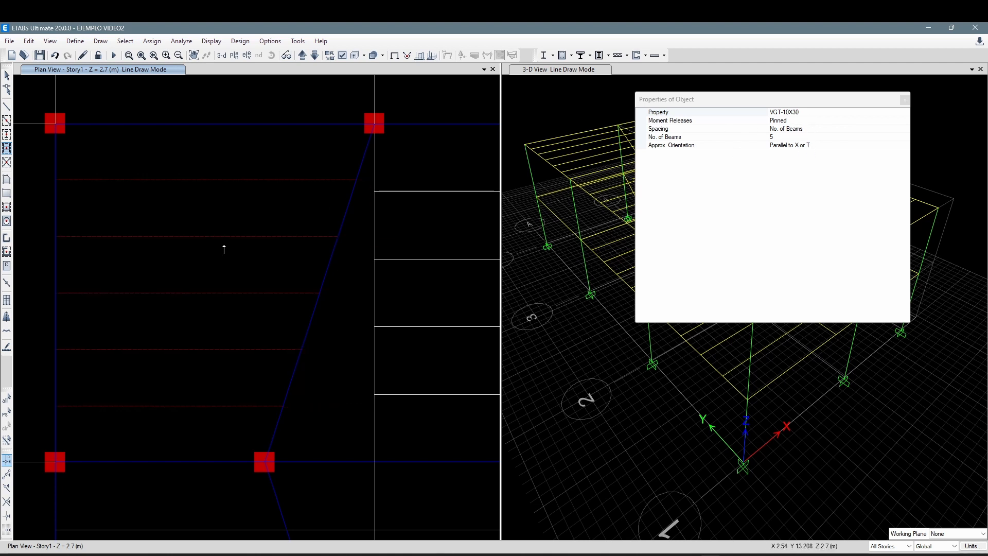
scroll(224, 249, down, 3)
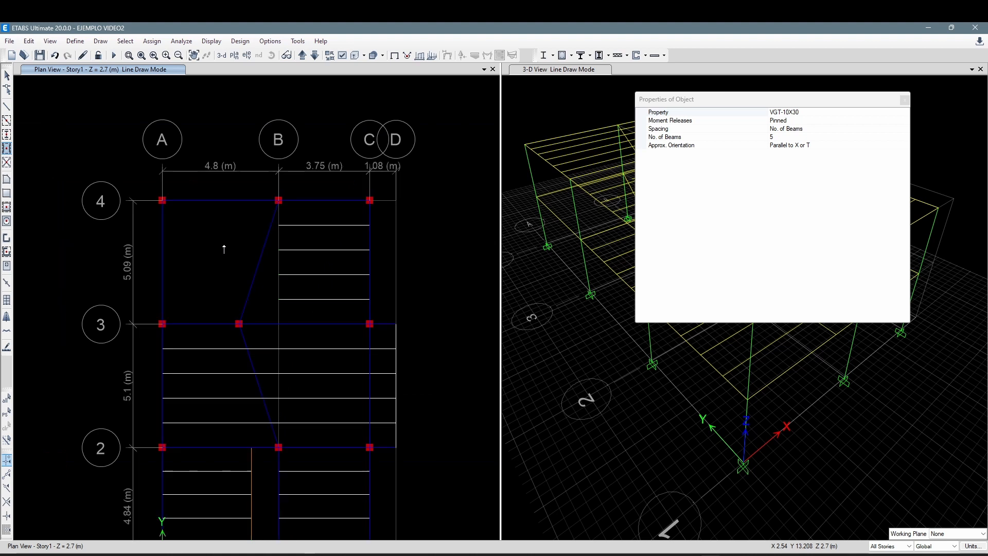
click(765, 137)
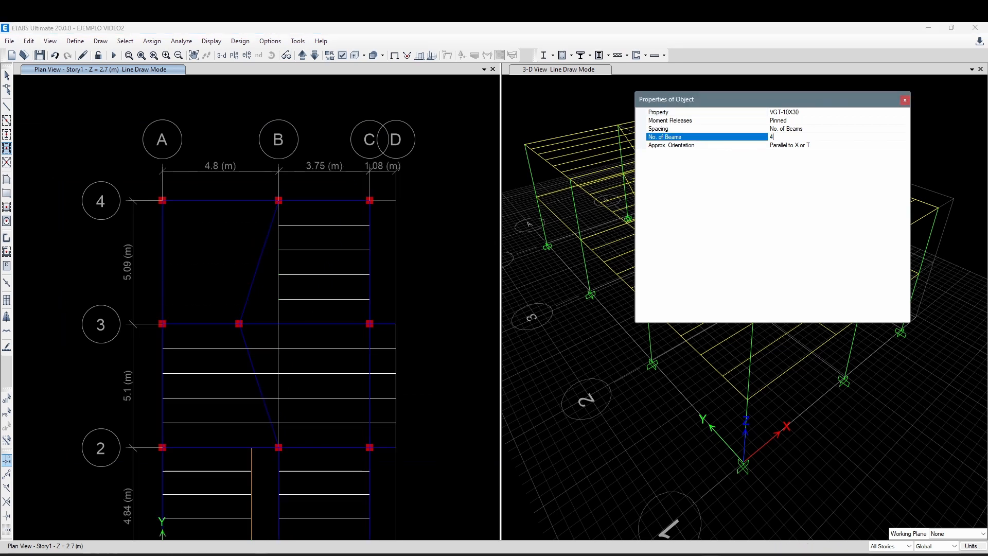
text(4)
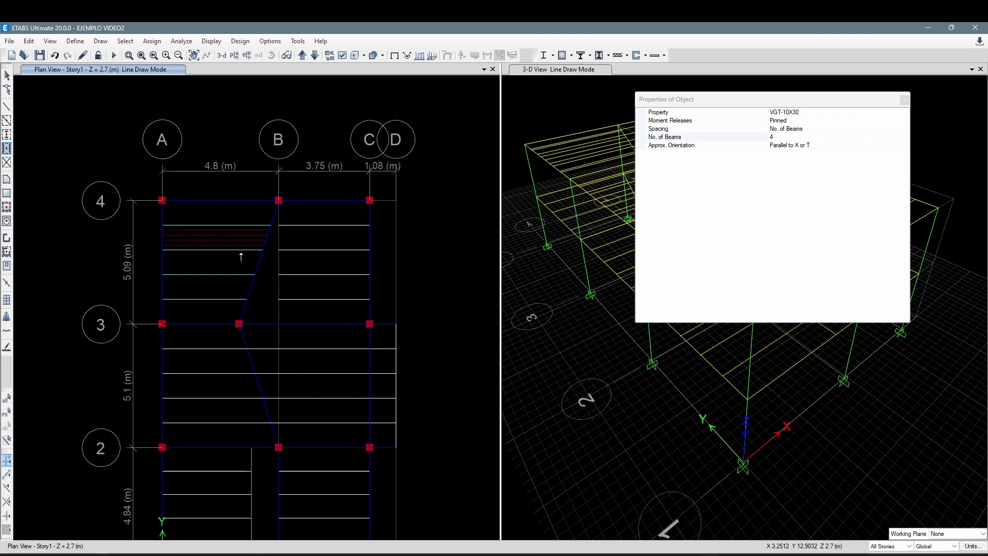
- Delete the newly drawn secondary beams between grid A and the inclined beam in the bay between grids 3 and 4
key(Escape)
drag(231, 308, 200, 221)
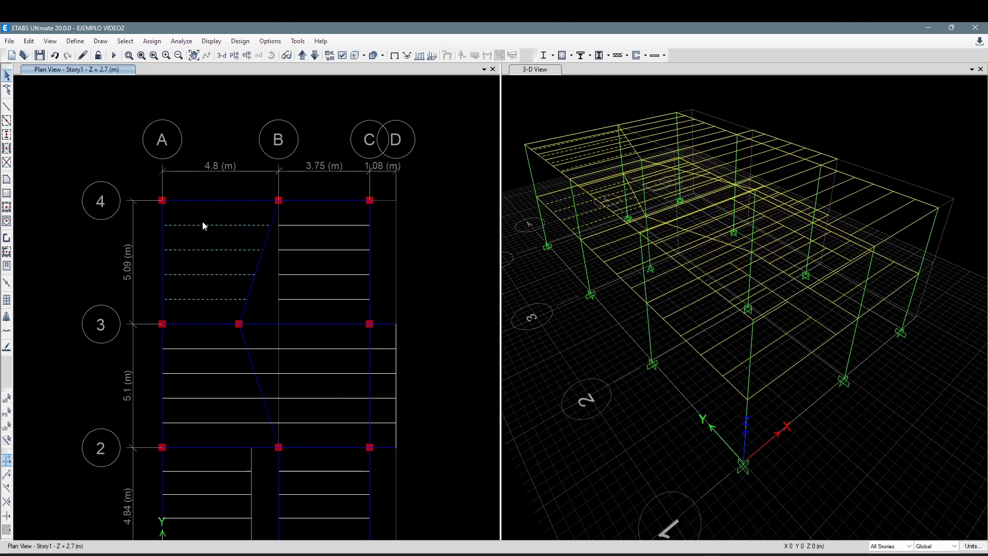
key(Delete)
- Fill the bay between grid A and the inclined beam, grids 3 to 4, with 4 pinned VGT-10X40 secondary beams parallel to X
click(7, 148)
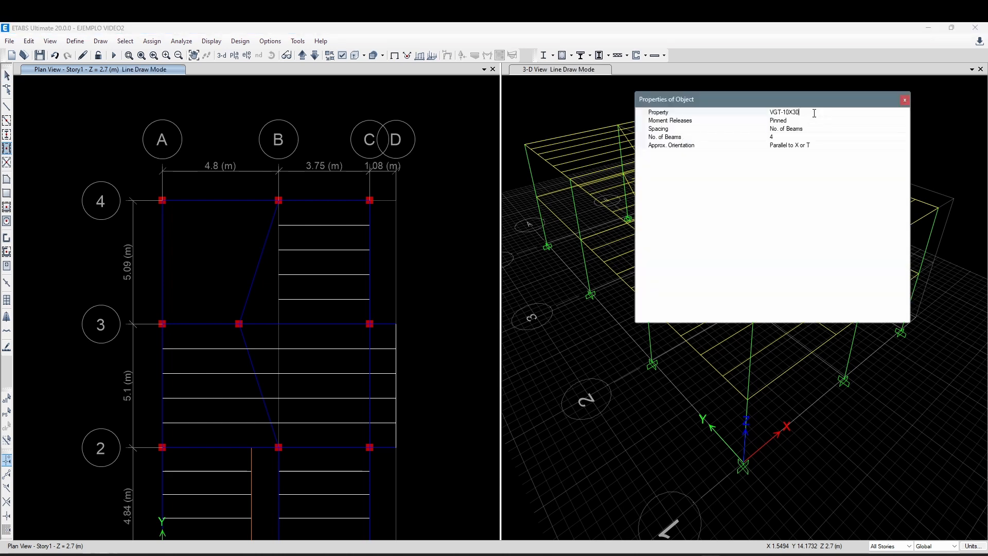
click(814, 113)
click(795, 154)
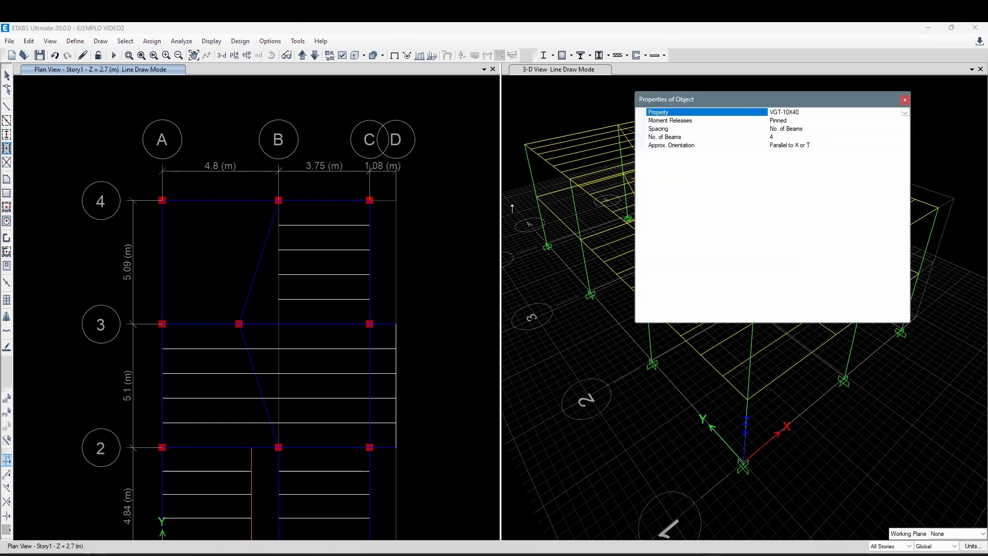
click(232, 263)
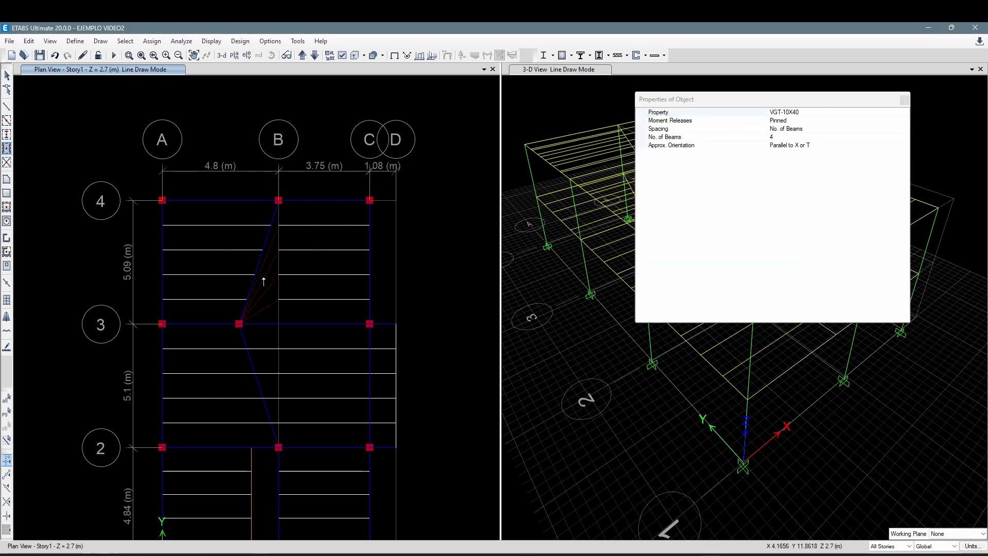
scroll(261, 280, up, 3)
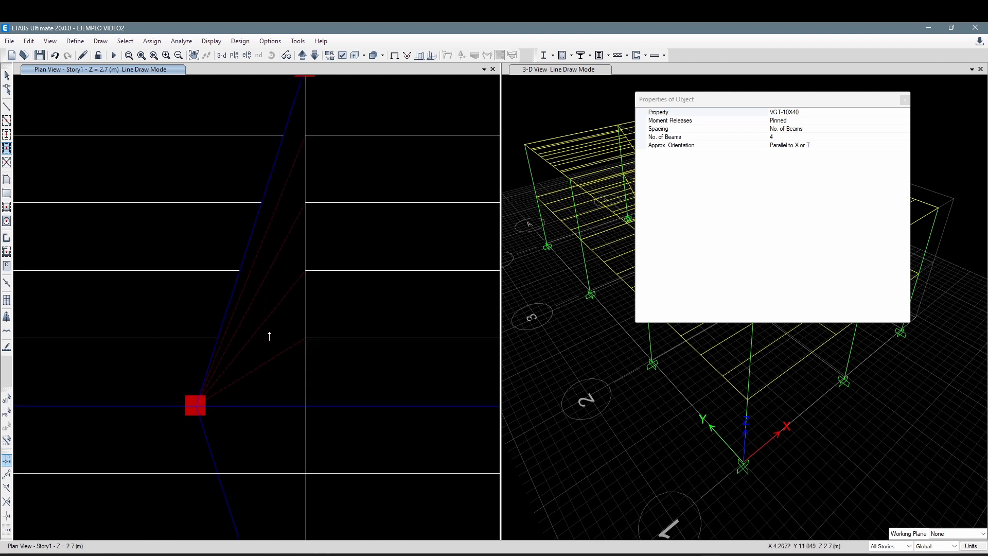
middle_drag(279, 313, 289, 349)
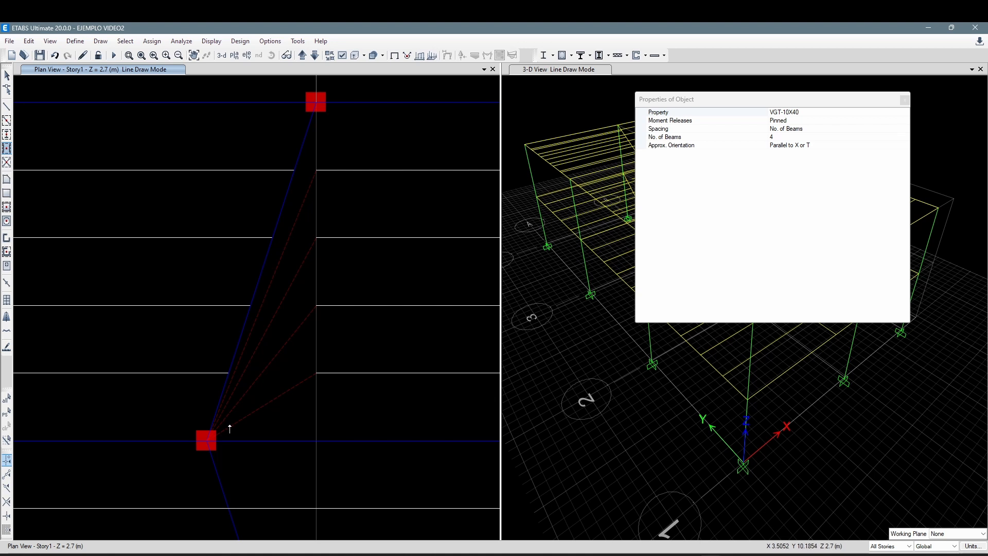
middle_drag(293, 320, 301, 346)
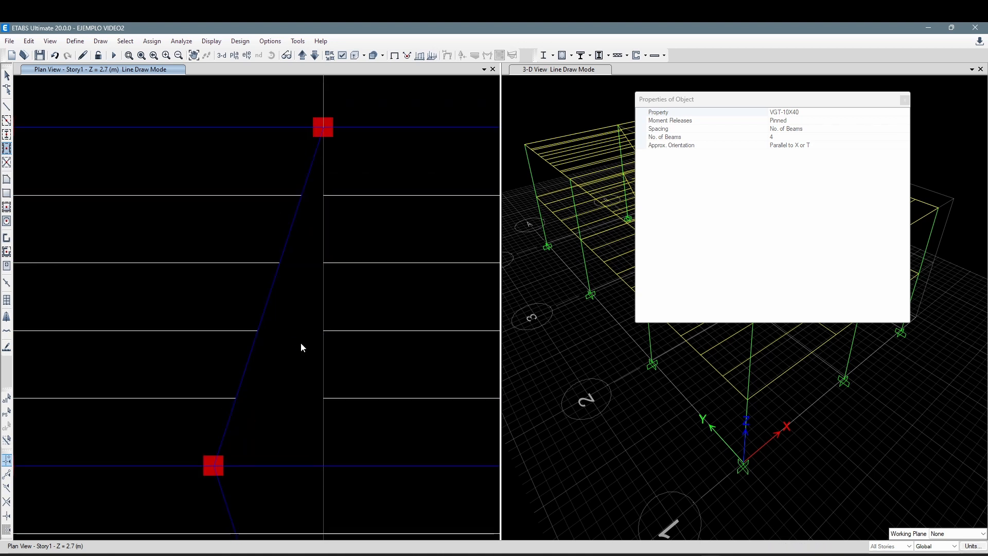
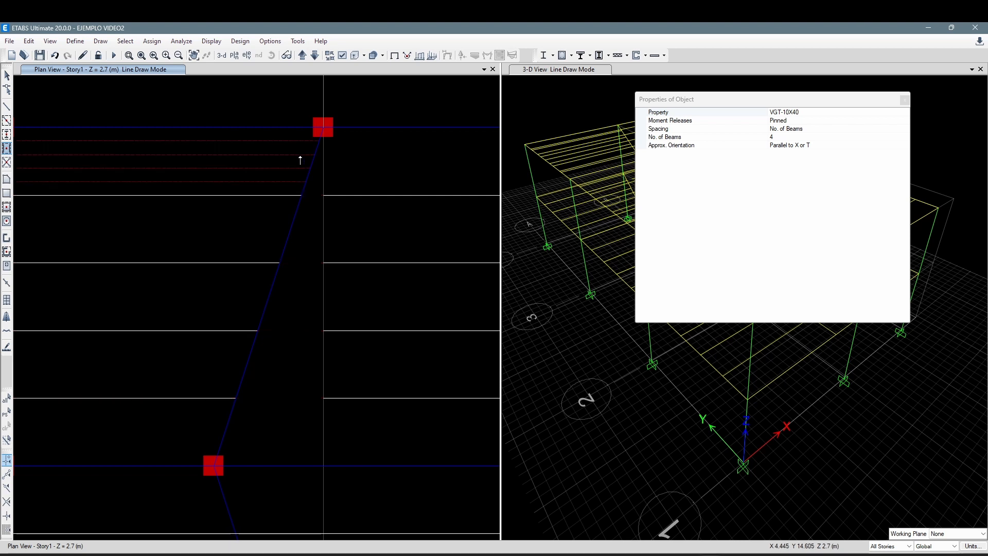
middle_drag(302, 159, 353, 180)
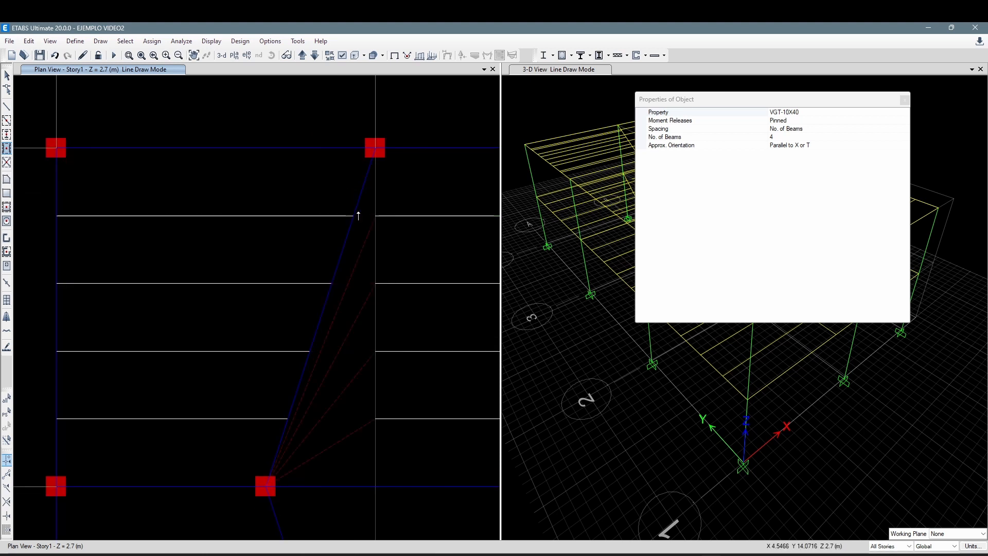
key(Escape)
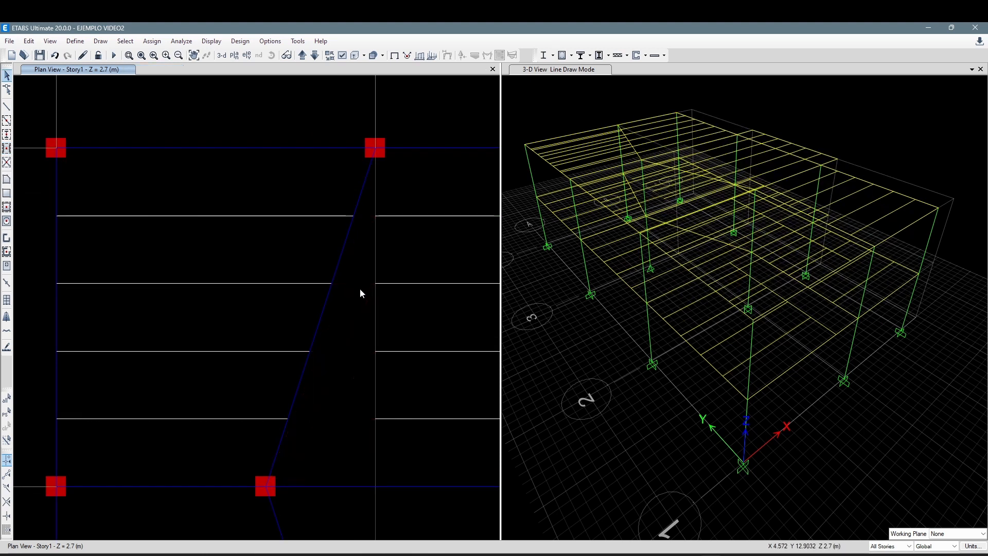
- Delete the four secondary beams between grids B and C in the bay between grids 3 and 4
middle_drag(360, 288, 294, 254)
click(273, 177)
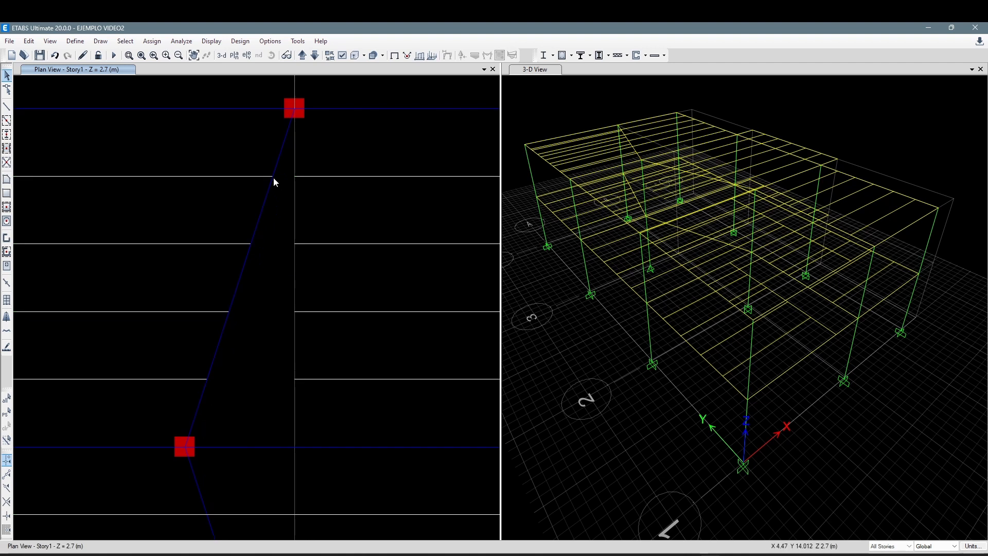
middle_drag(307, 221, 317, 274)
scroll(330, 249, down, 3)
drag(352, 319, 326, 224)
key(Delete)
middle_drag(327, 224, 344, 262)
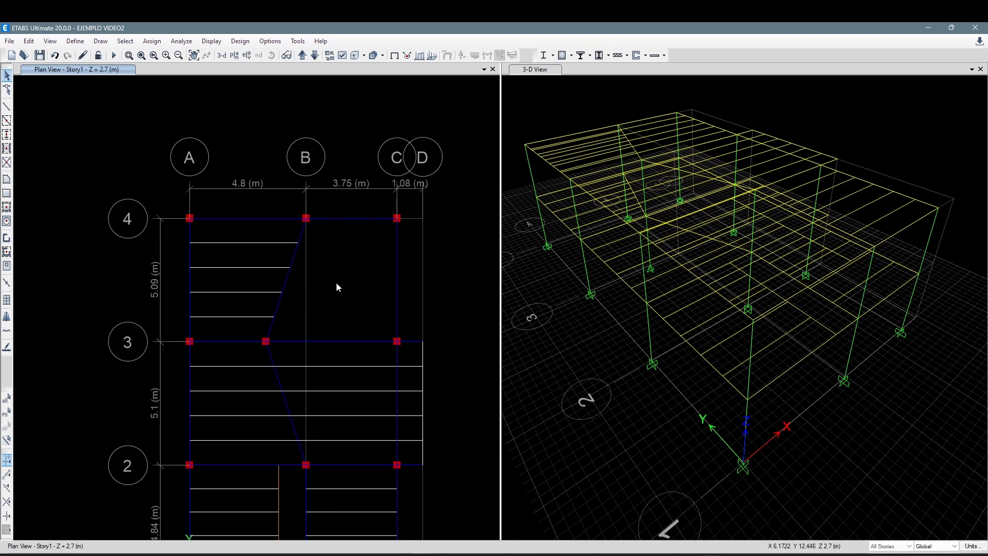
- Fill the bay between grids B and C, grids 3 to 4, with 4 pinned VGT-10X40 secondary beams parallel to X
click(7, 149)
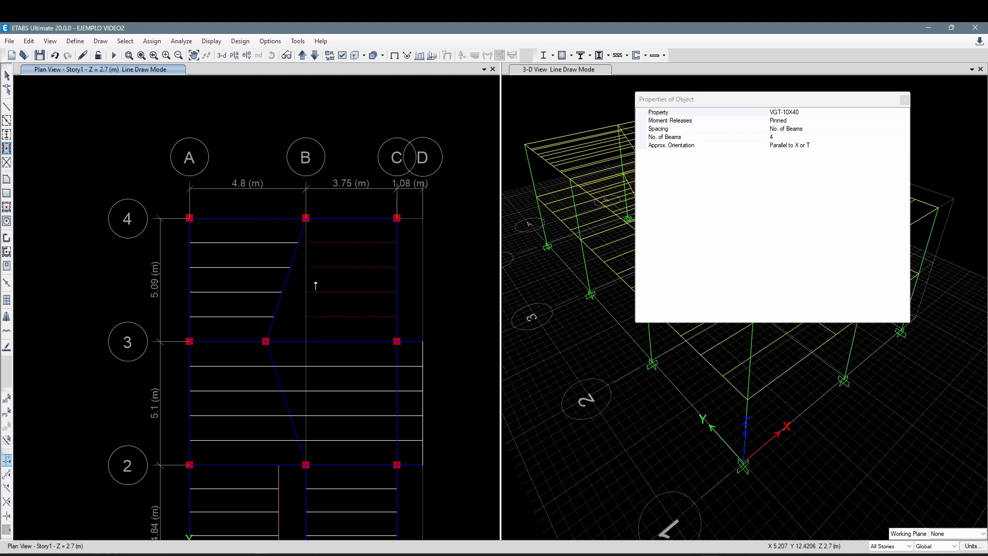
scroll(315, 281, up, 4)
scroll(323, 278, down, 4)
middle_drag(324, 278, 305, 284)
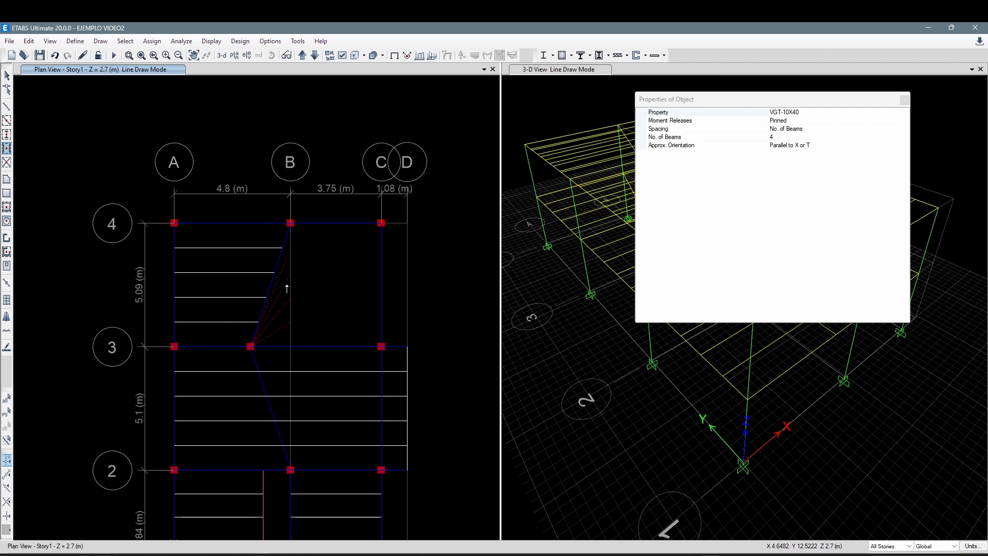
scroll(286, 289, up, 3)
middle_drag(322, 288, 286, 298)
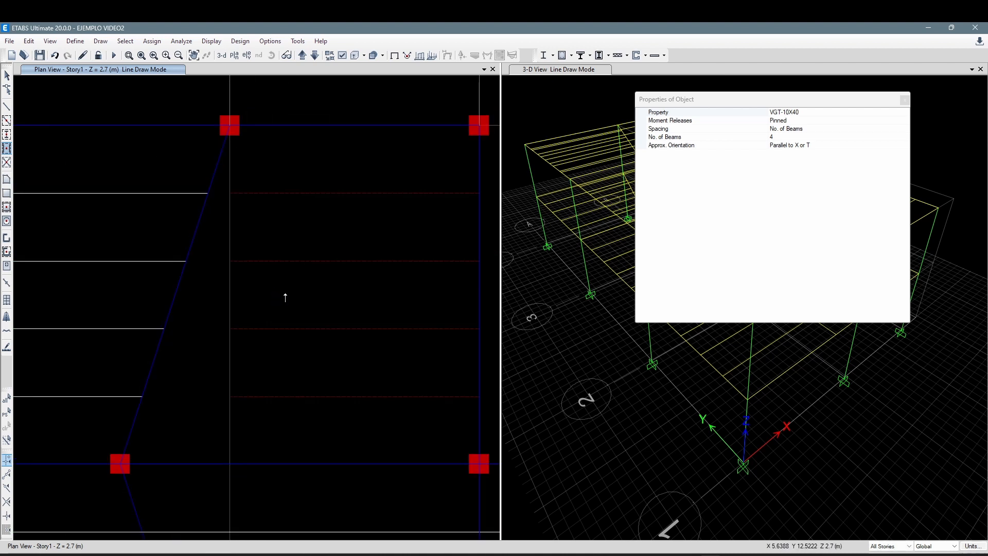
click(285, 298)
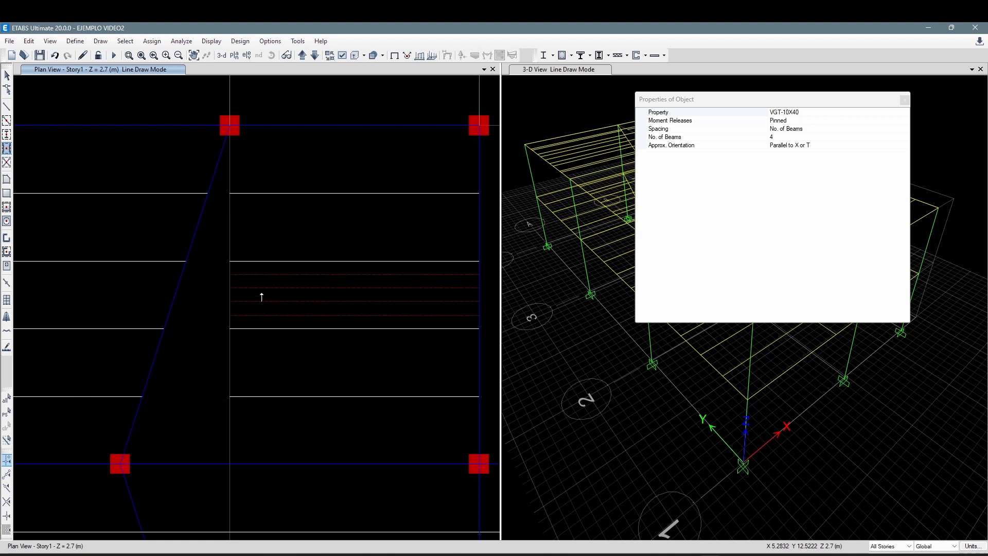
key(Escape)
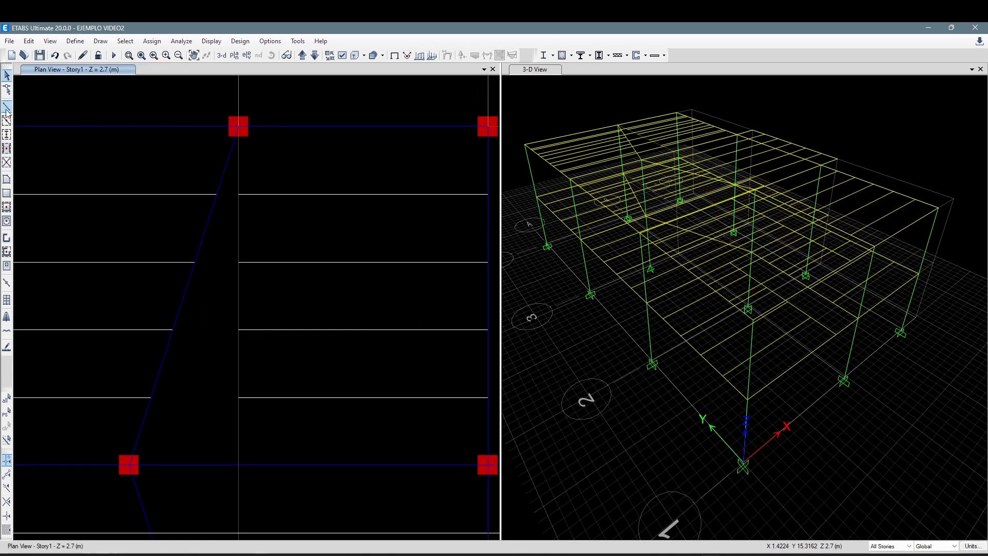
- Draw continuous VGT-10X40 beams from the inclined beam to grid B, bridging the gaps in the four secondary beam lines between grids 3 and 4
click(6, 111)
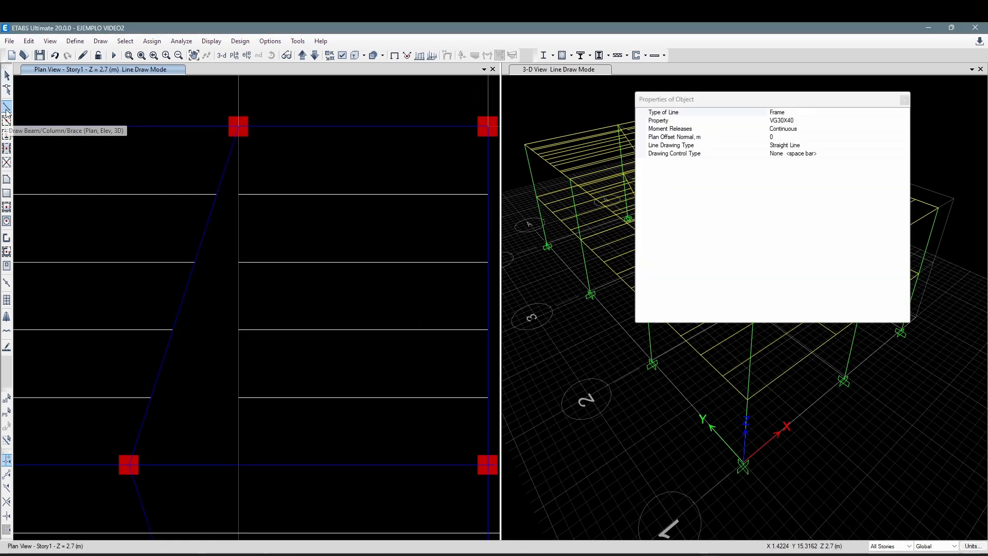
click(797, 121)
click(905, 120)
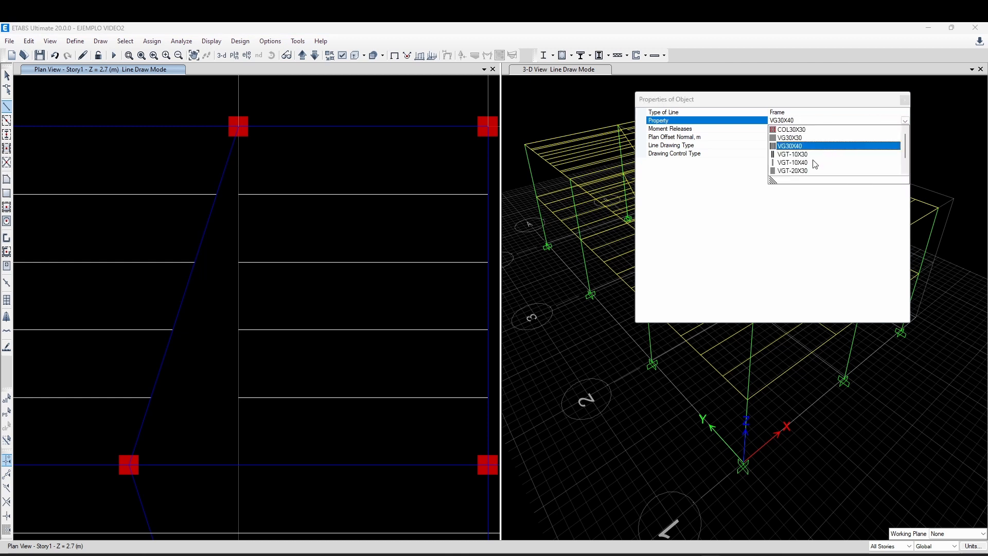
click(815, 163)
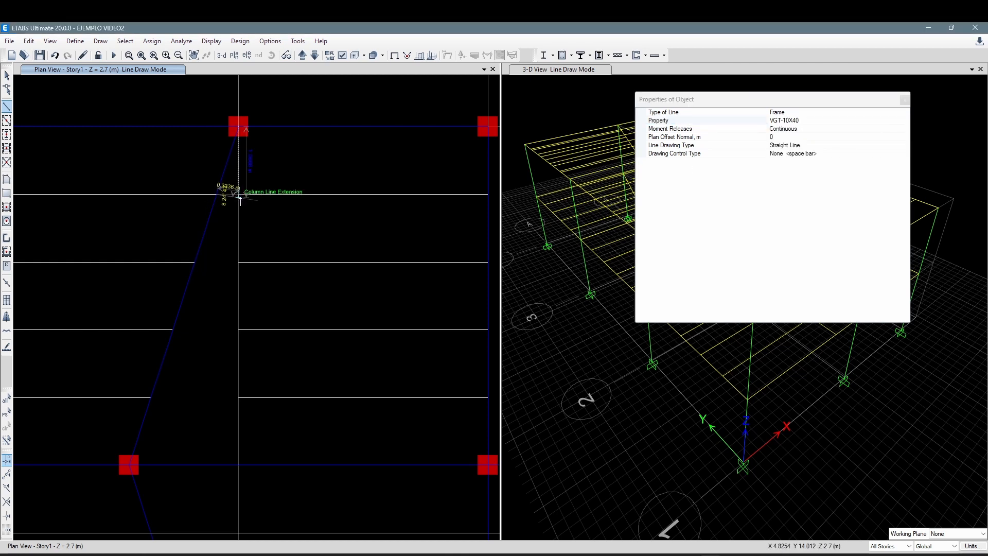
scroll(236, 200, up, 3)
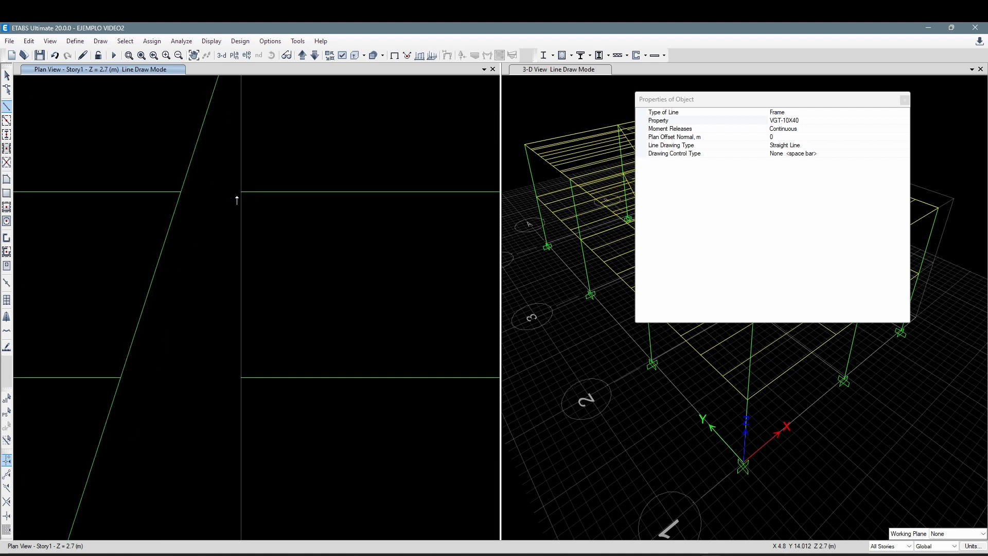
middle_drag(242, 195, 264, 244)
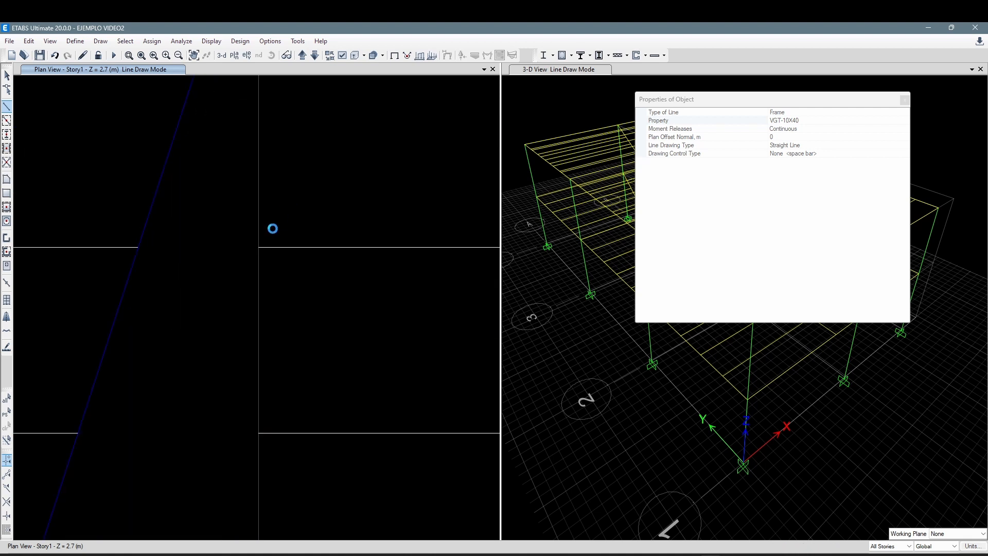
click(139, 250)
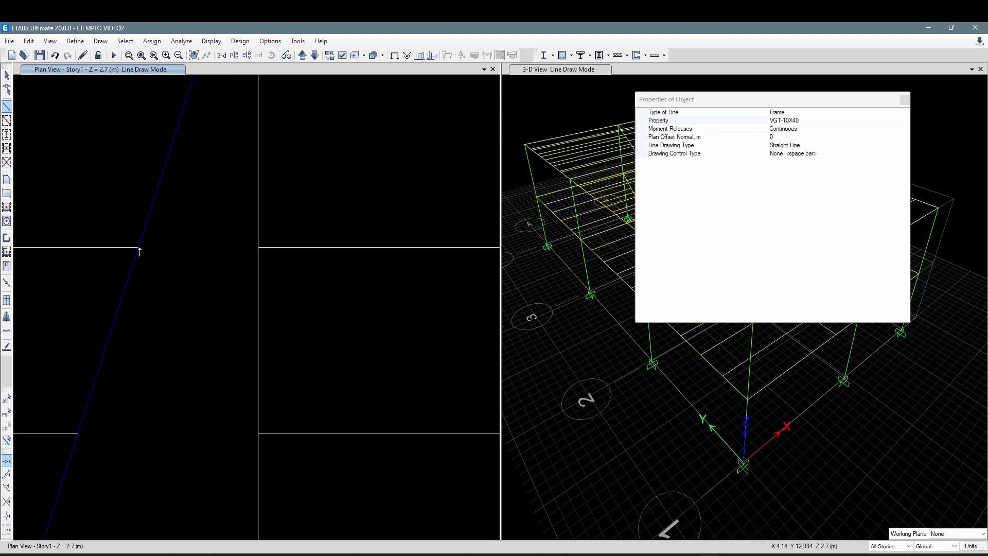
click(258, 248)
scroll(239, 332, down, 3)
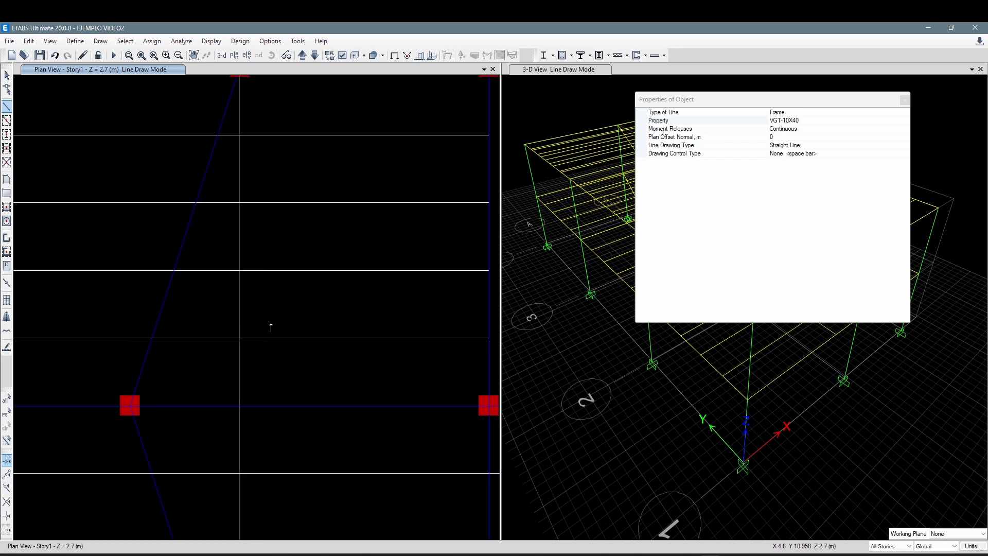
key(Escape)
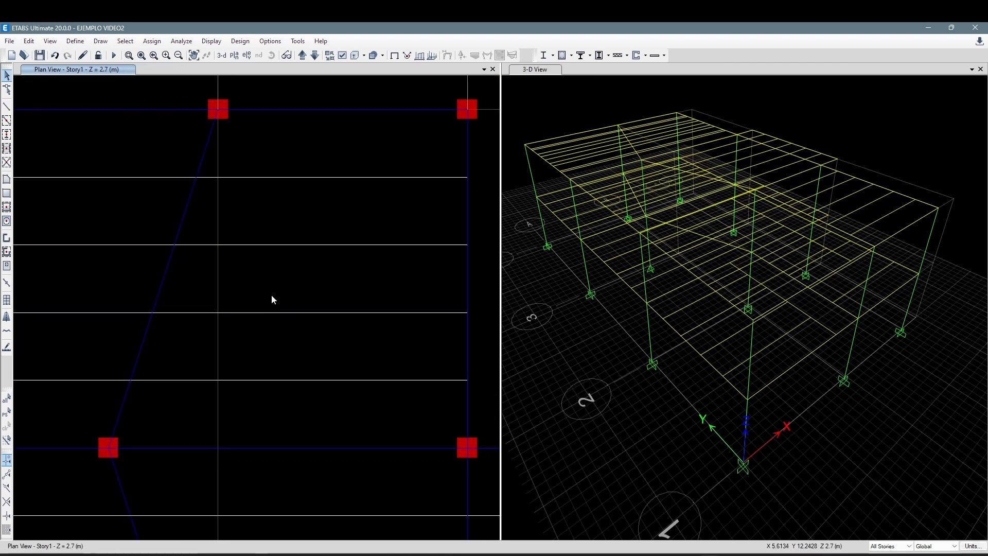
- Join the short beam piece and the grid B–C secondary beam on the line nearest grid 4 into one frame, and check its extent
middle_drag(272, 295, 290, 278)
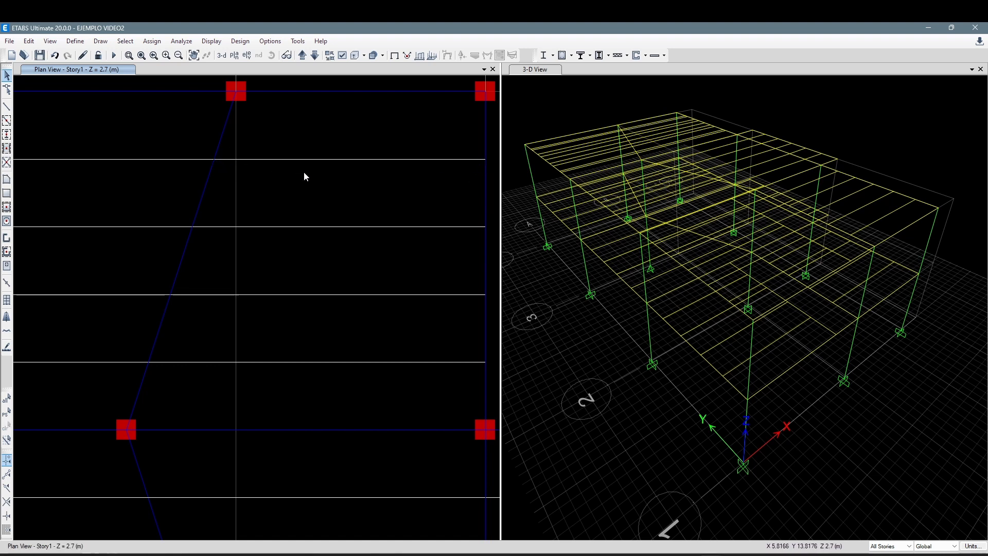
click(288, 154)
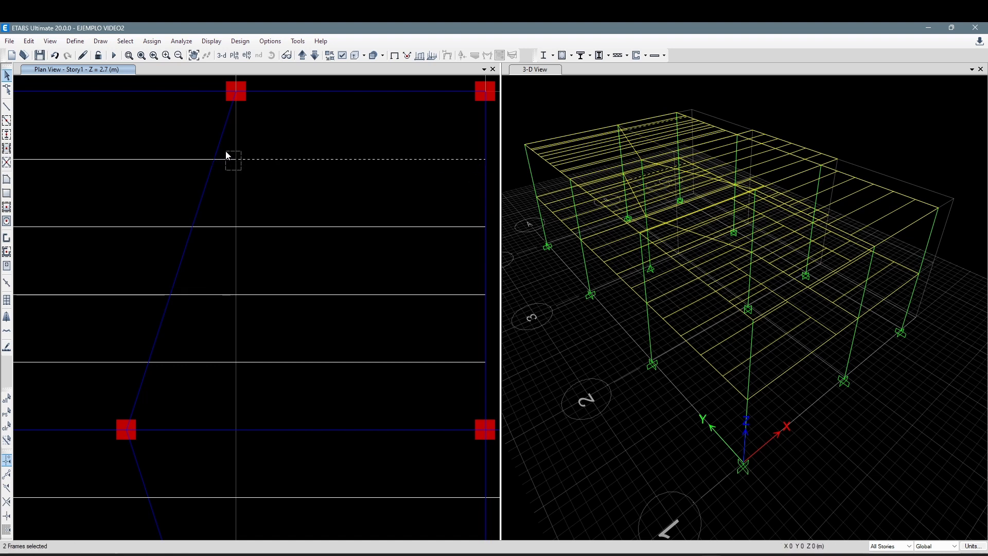
click(229, 157)
click(31, 42)
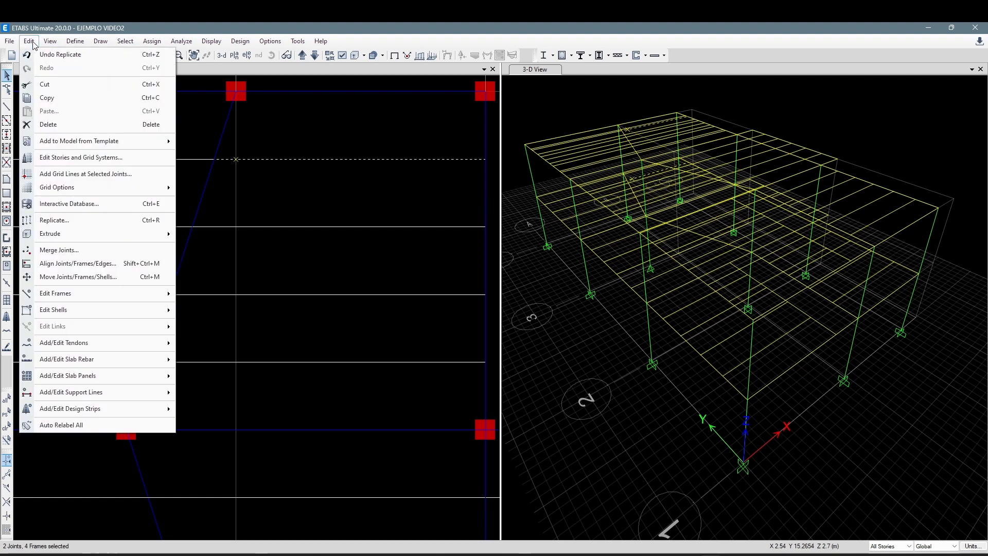
mouse_move(58, 294)
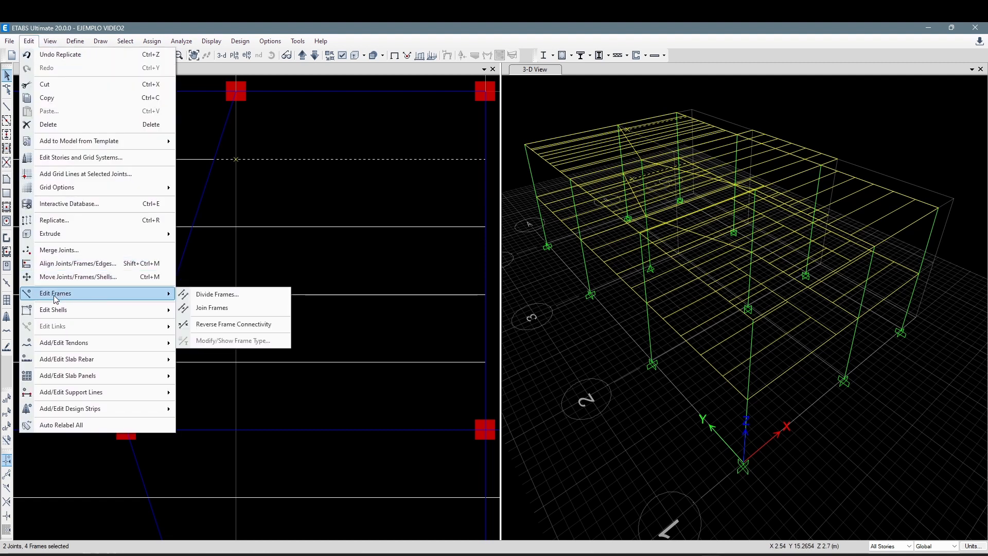
click(210, 308)
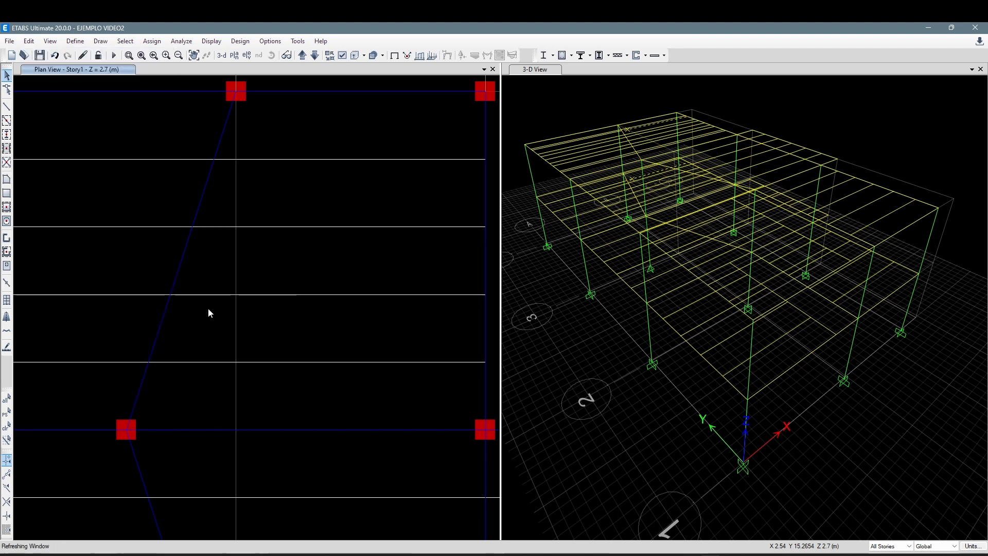
key(Escape)
drag(343, 180, 314, 138)
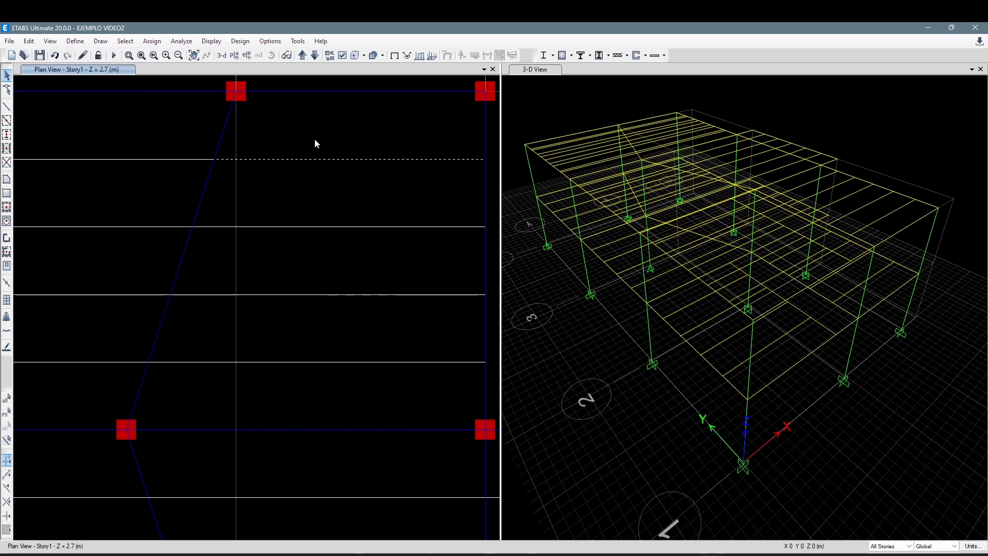
key(Escape)
drag(363, 184, 332, 109)
key(Escape)
- Join the split beam pieces between the inclined beam and grid C on the other three secondary beam lines between grids 3 and 4
drag(295, 245, 235, 223)
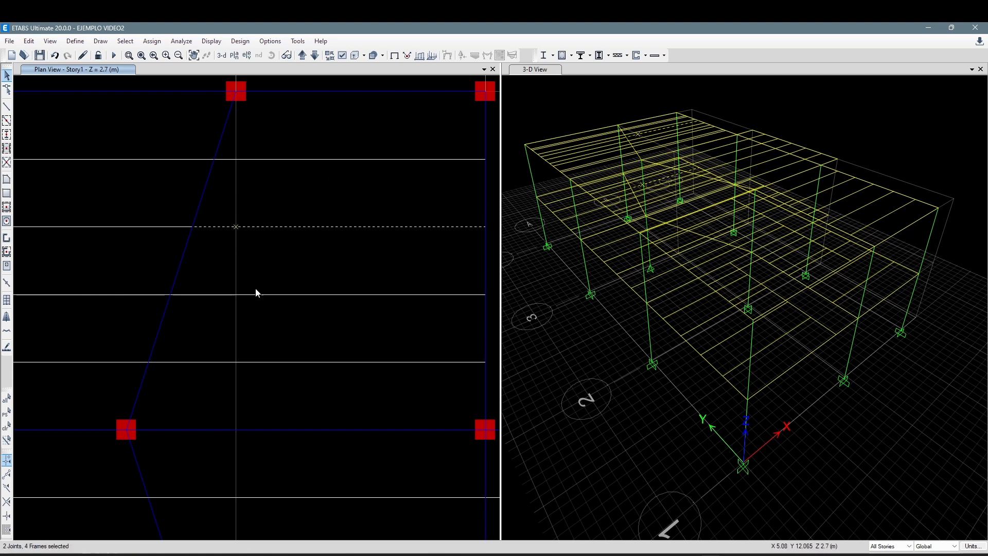
drag(265, 310, 218, 281)
drag(266, 381, 209, 345)
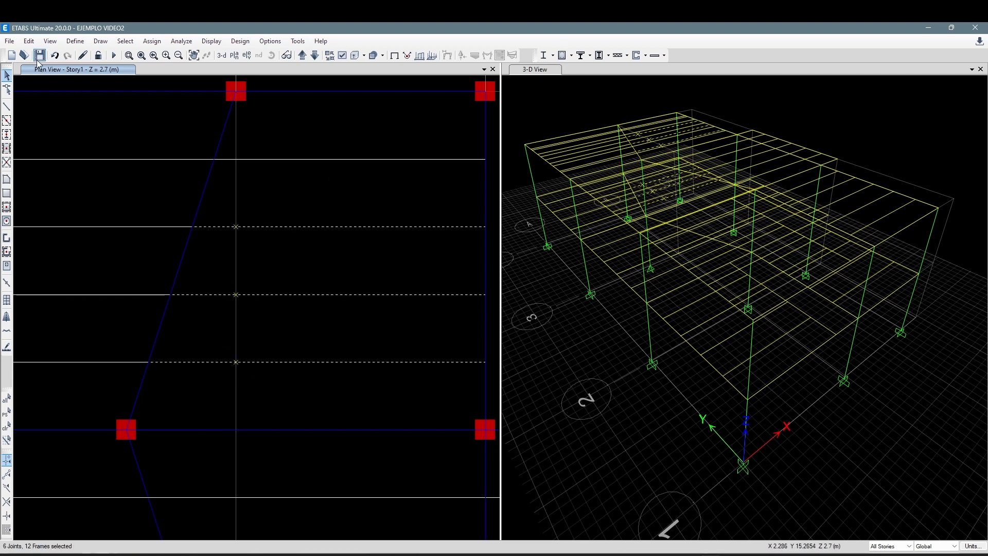
click(29, 41)
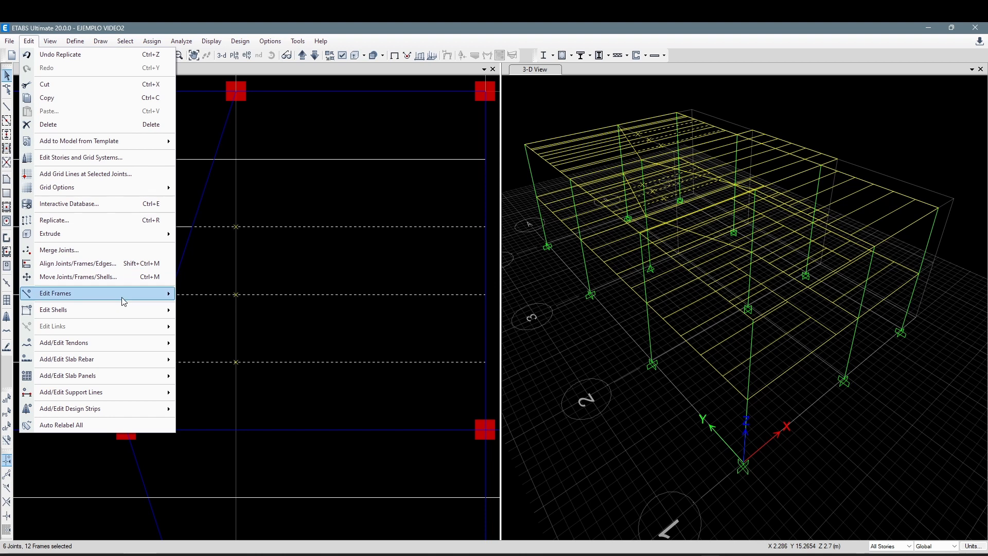
mouse_move(124, 301)
click(206, 306)
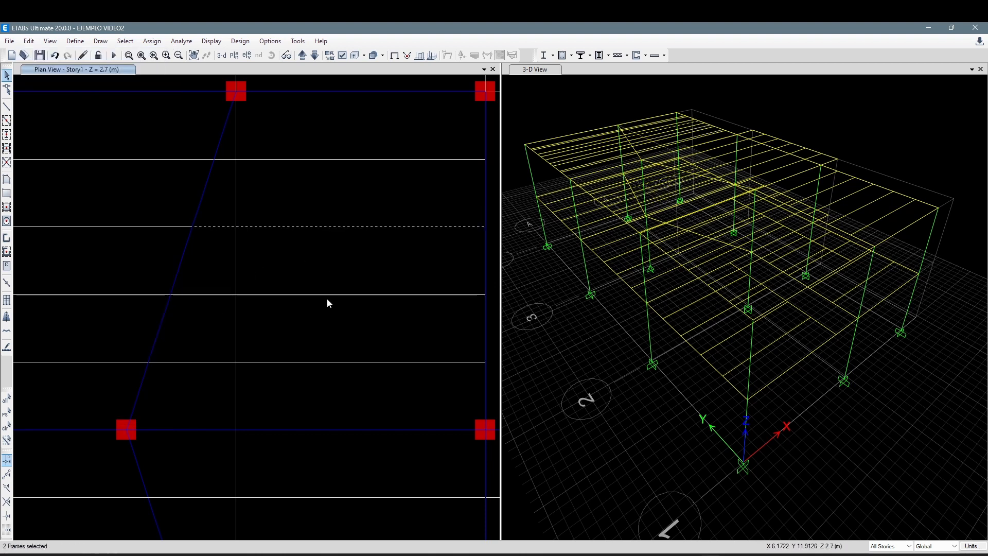
scroll(315, 302, down, 3)
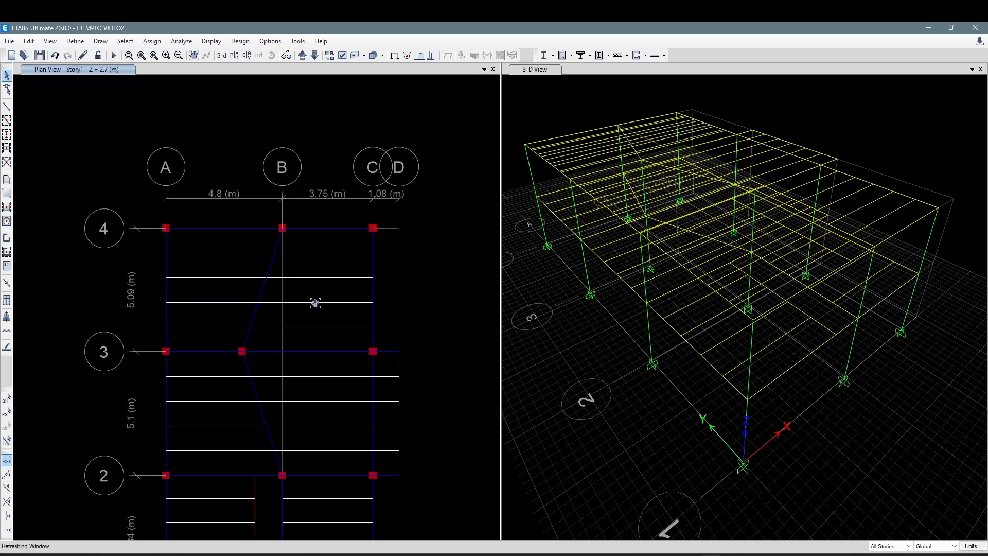
- Try a grid-bounded loseta slab in the bay between grids A and B, 3 to 4, and delete it
middle_drag(315, 302, 313, 288)
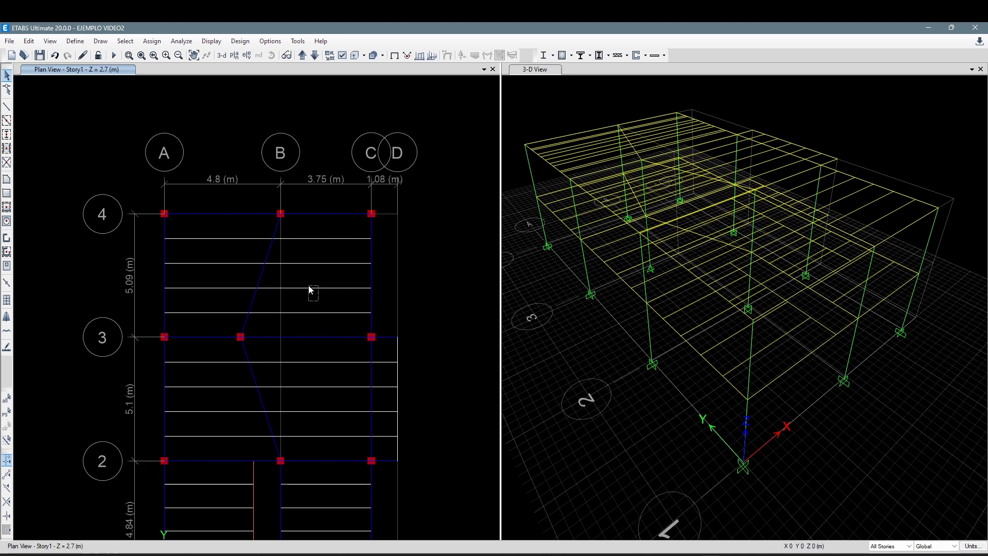
drag(313, 246, 304, 224)
middle_drag(294, 296, 282, 270)
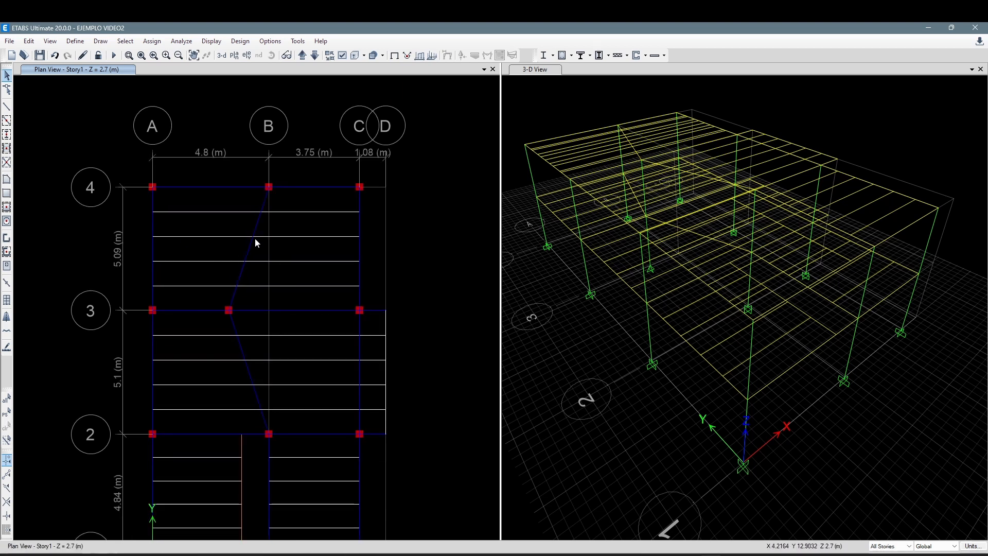
click(7, 208)
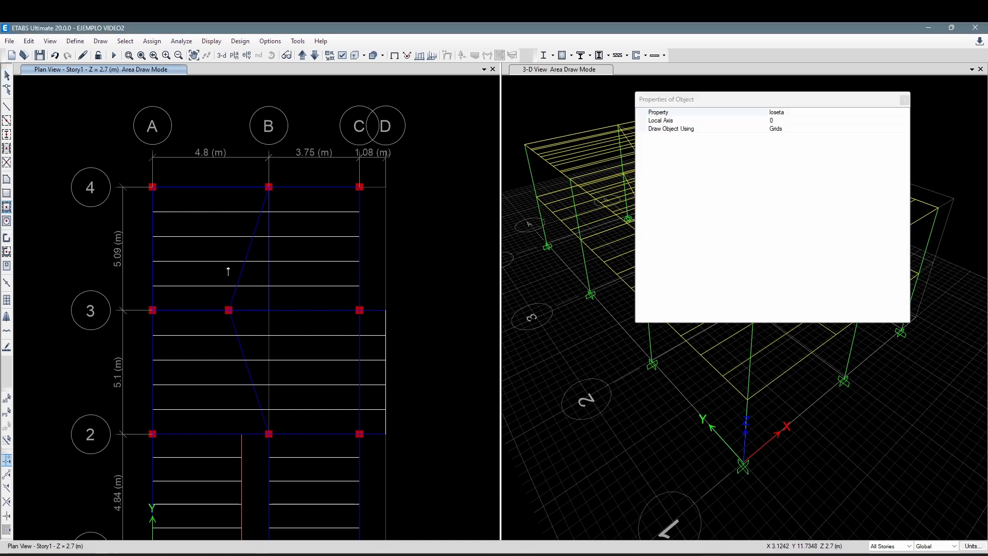
click(218, 243)
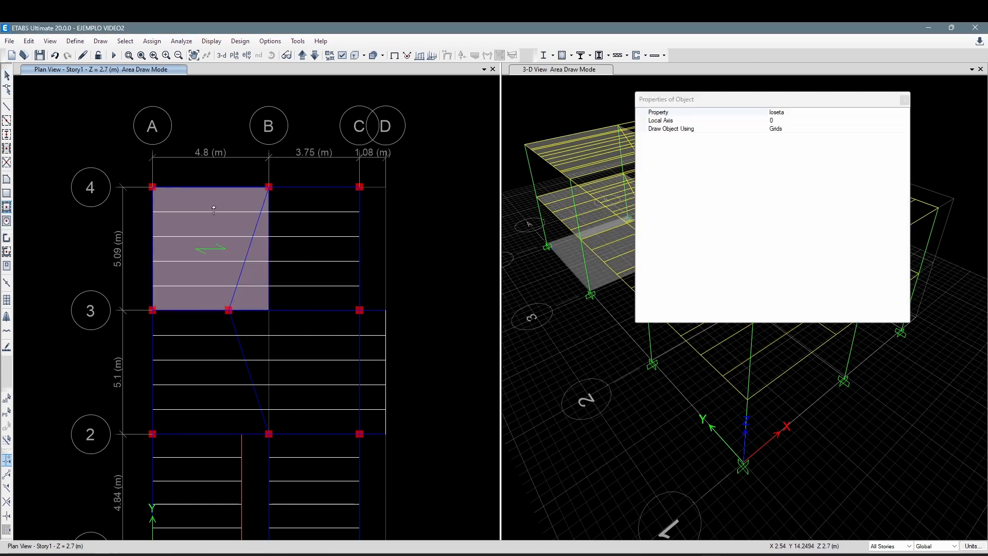
middle_drag(225, 244, 237, 245)
key(Escape)
click(232, 246)
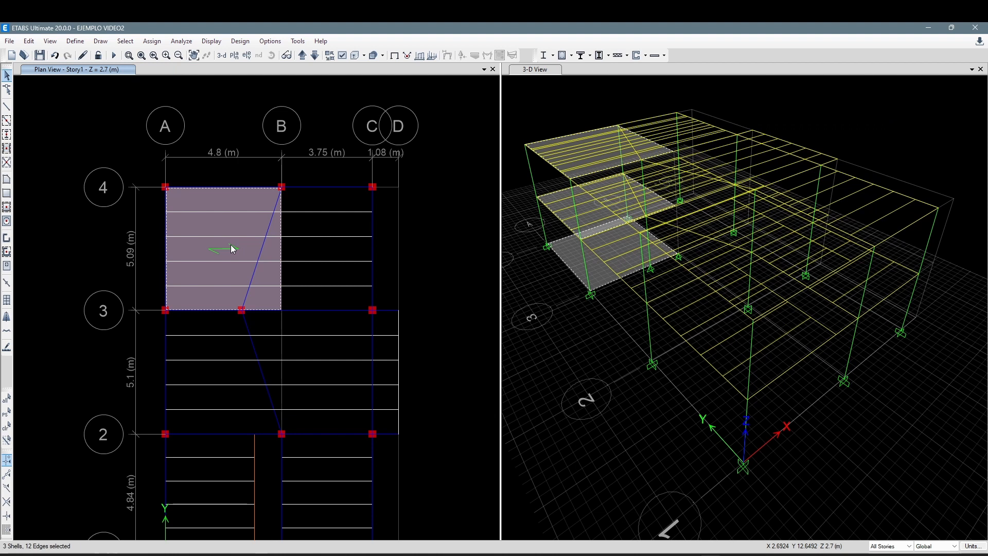
key(Delete)
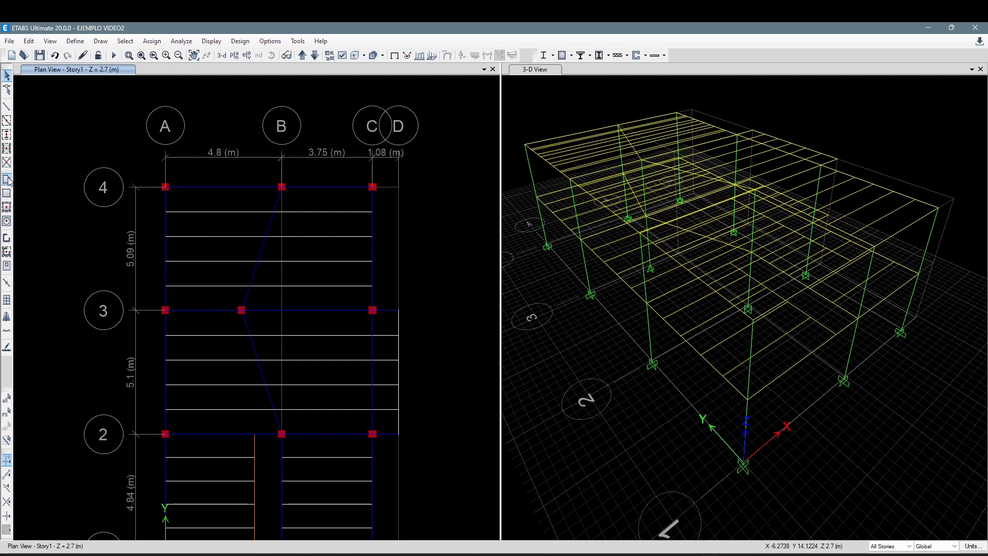
- Draw a four-sided loseta slab through A-4, B-4, the shifted column on grid 3, and A-3
click(7, 180)
scroll(199, 223, up, 4)
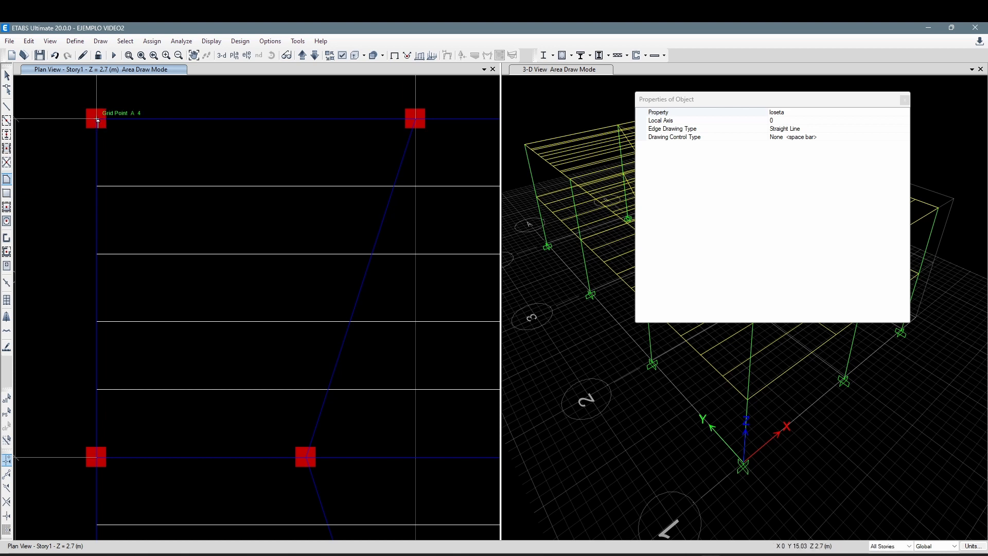
click(98, 121)
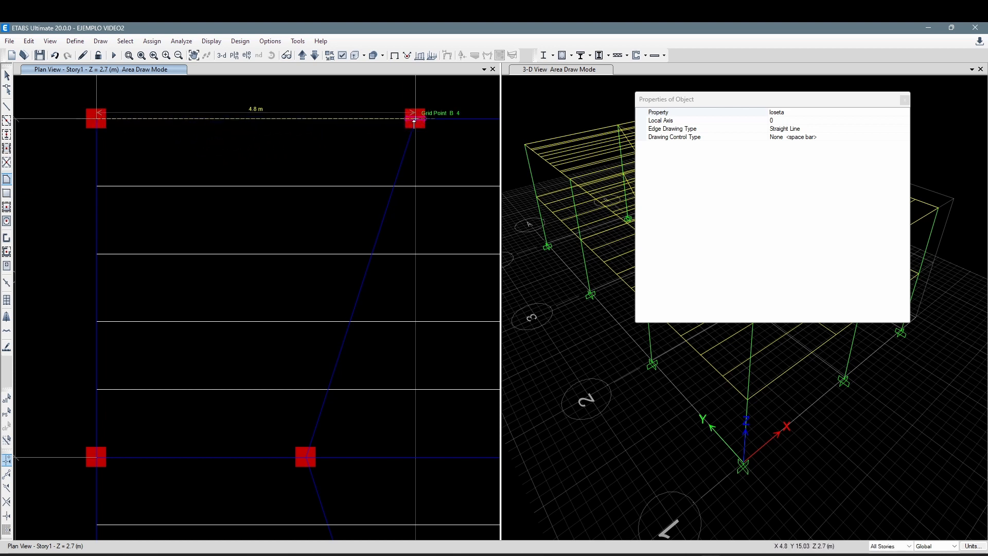
click(414, 120)
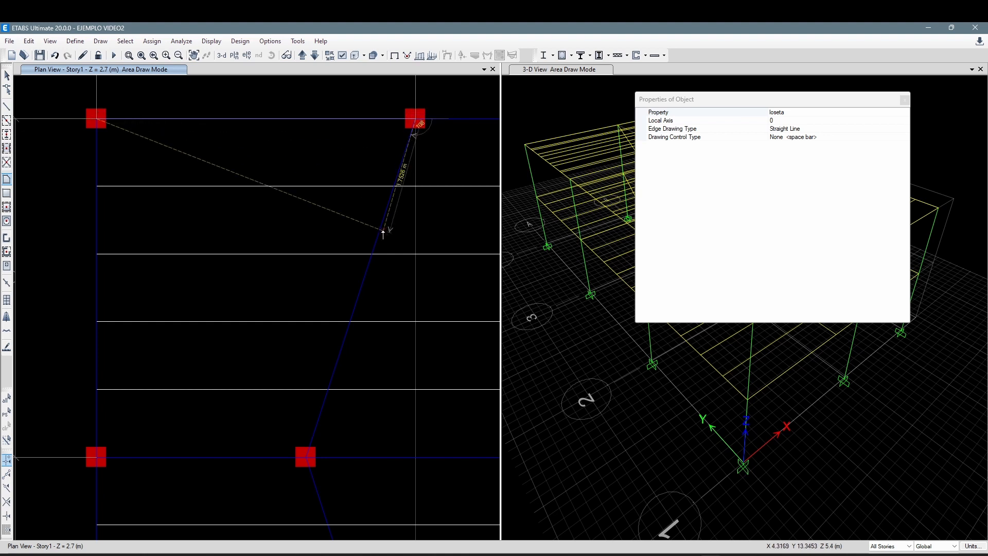
click(307, 456)
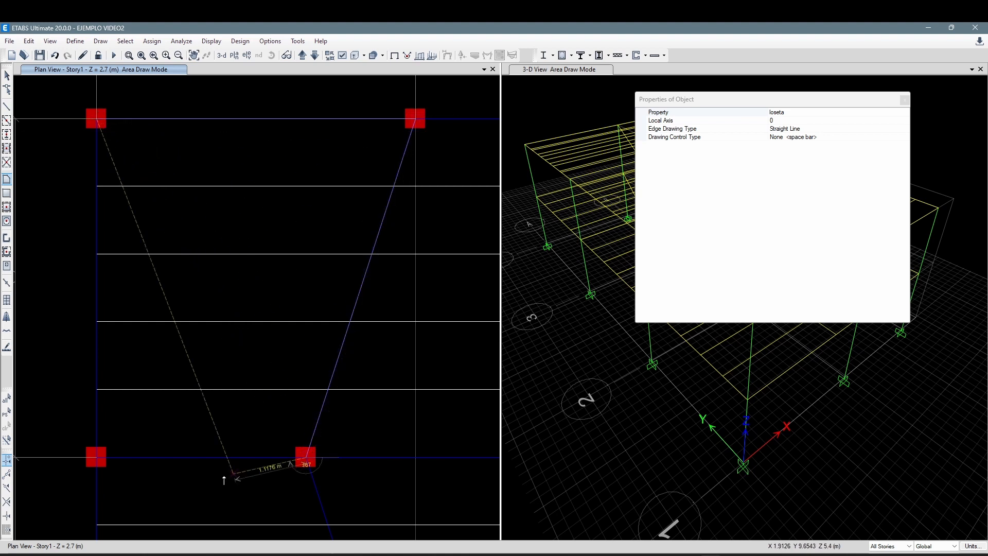
click(98, 459)
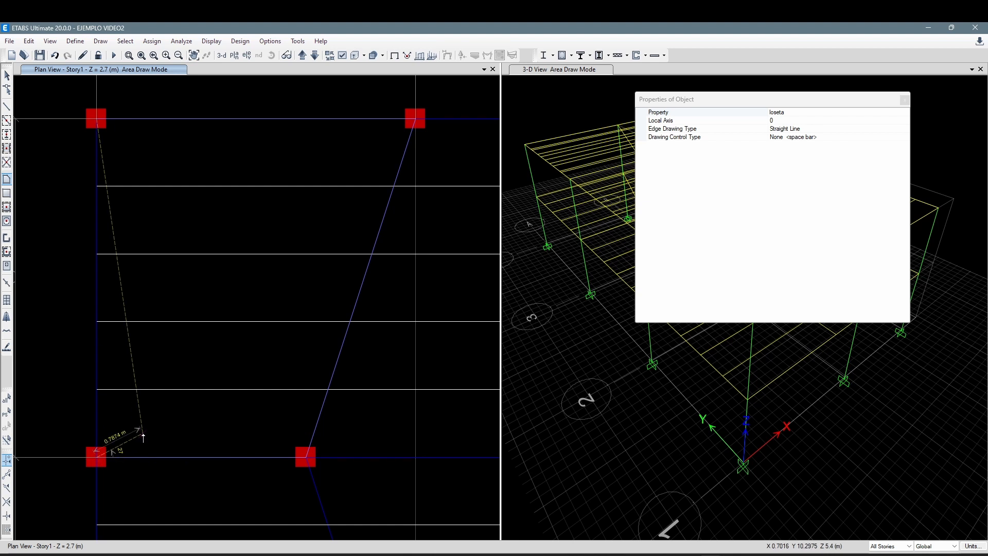
key(Return)
scroll(258, 326, down, 3)
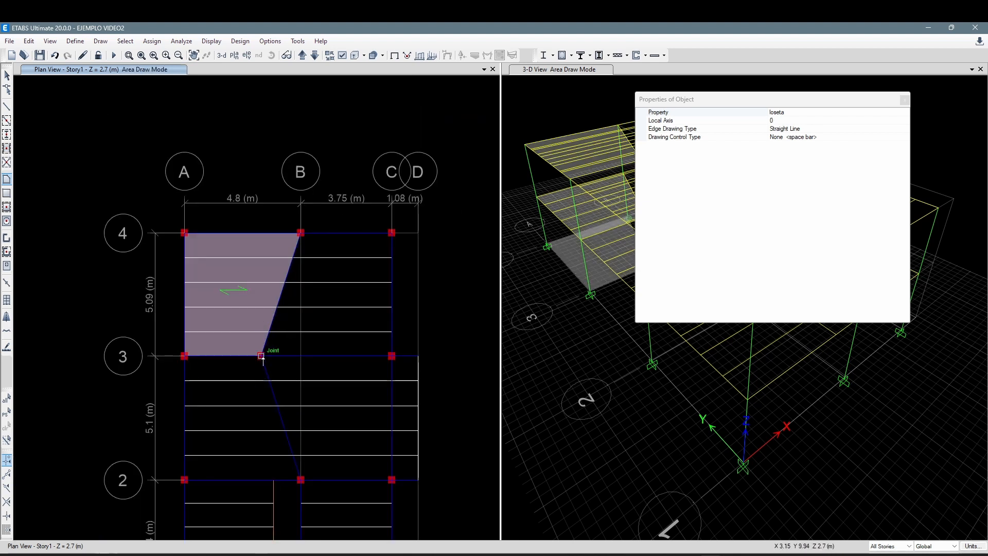
- Draw the adjoining loseta slab through the shifted column on grid 3, C-3, C-4 and B-4
scroll(262, 359, up, 4)
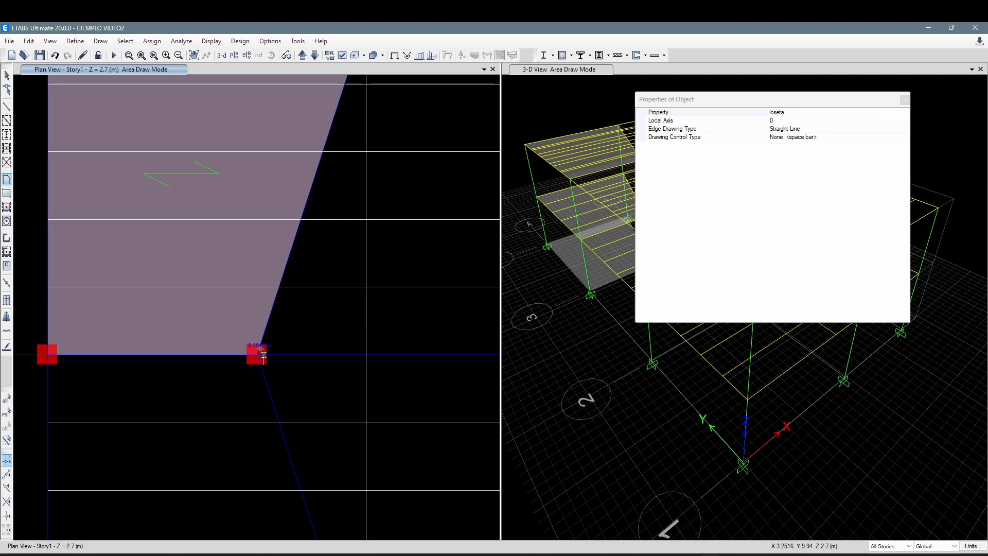
scroll(260, 364, down, 3)
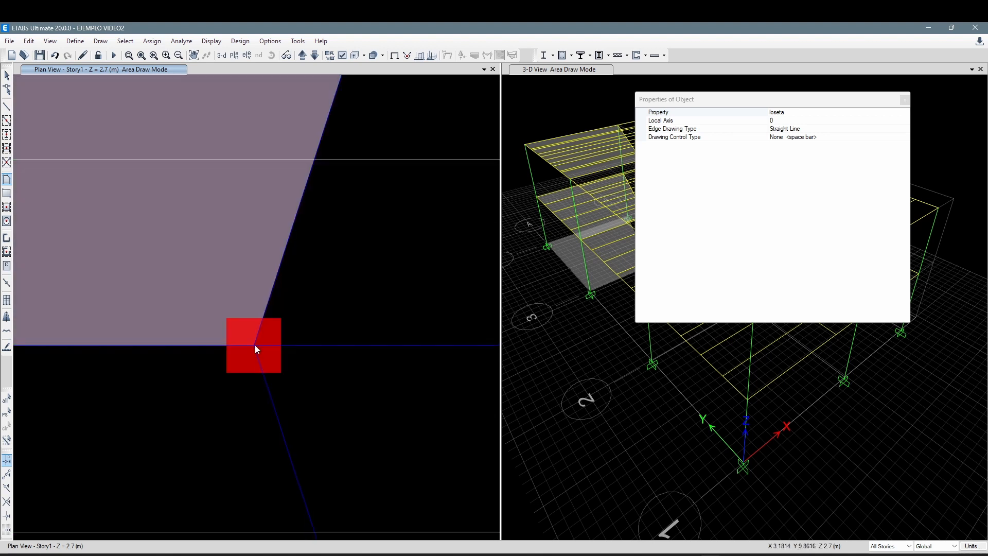
click(253, 346)
scroll(253, 346, down, 4)
scroll(375, 371, up, 4)
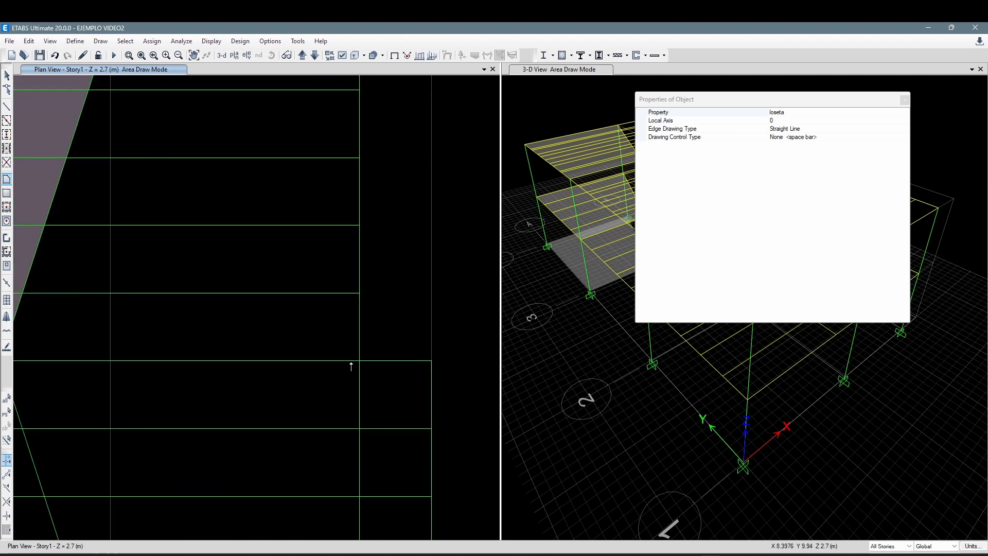
click(361, 362)
middle_drag(364, 213, 370, 315)
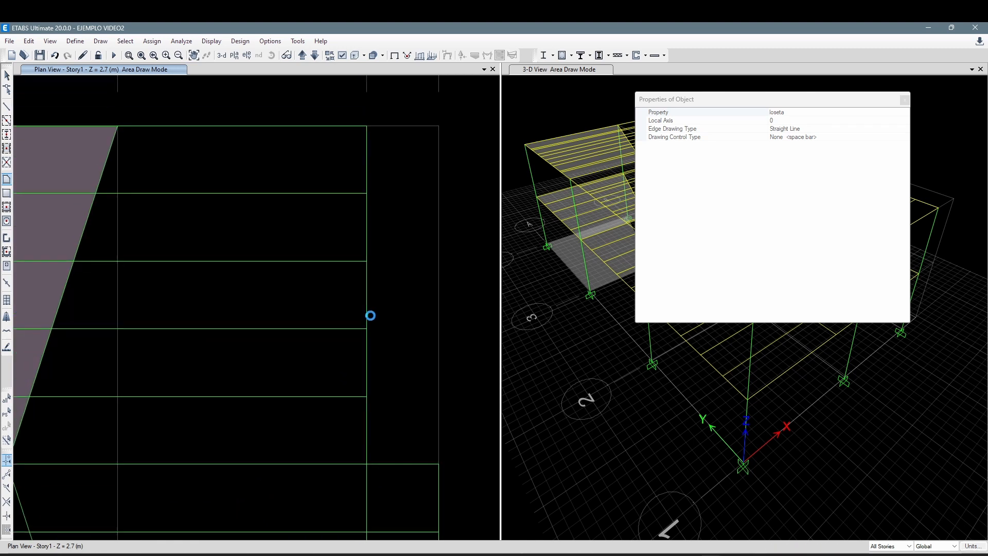
click(367, 125)
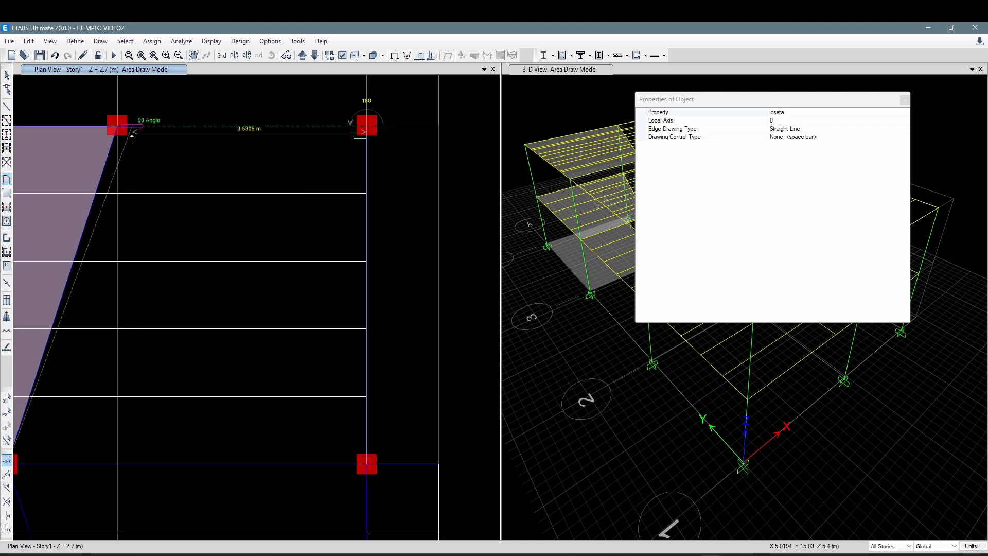
click(118, 128)
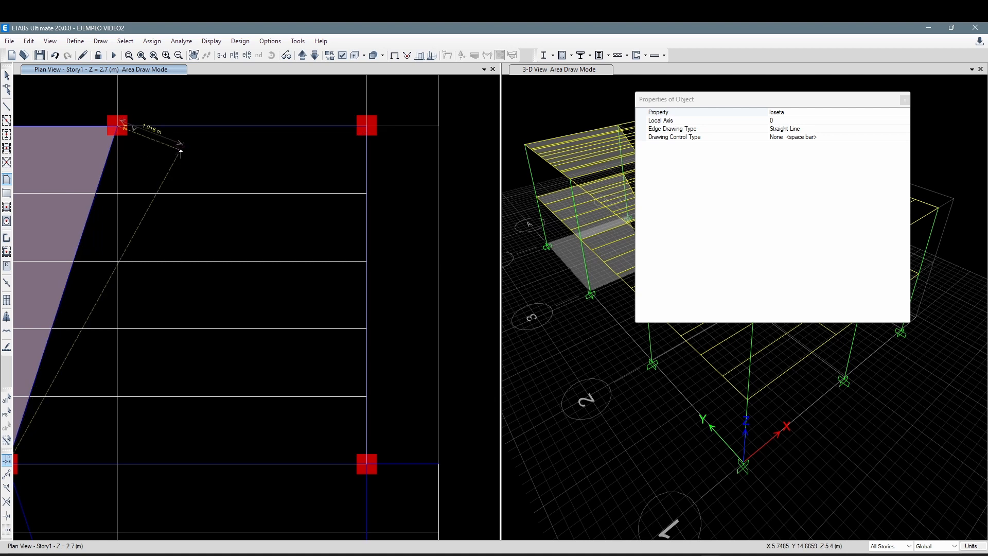
key(Return)
scroll(237, 208, down, 5)
key(Escape)
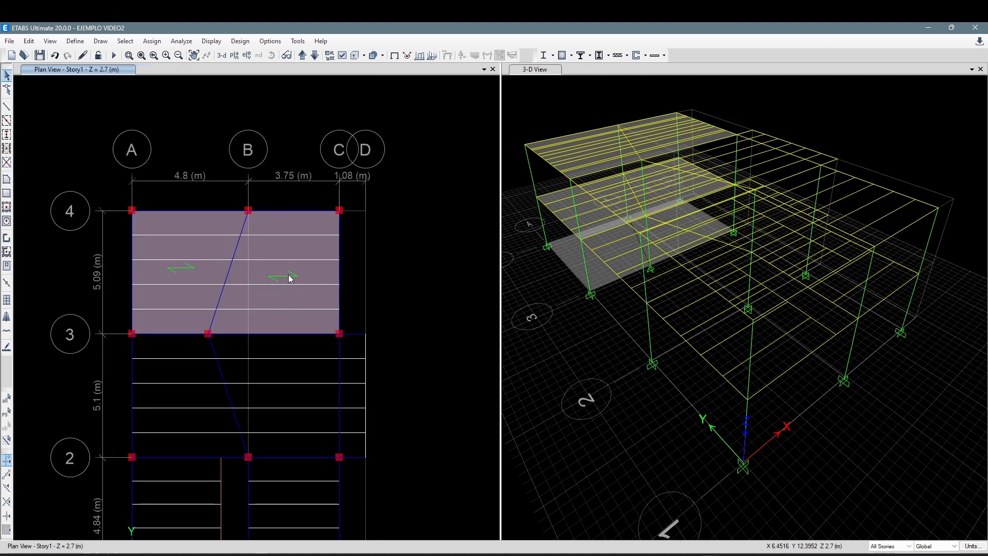
- Rotate the local axes of both slabs between grids 3 and 4 by 90 degrees from the default orientation
click(225, 243)
click(152, 41)
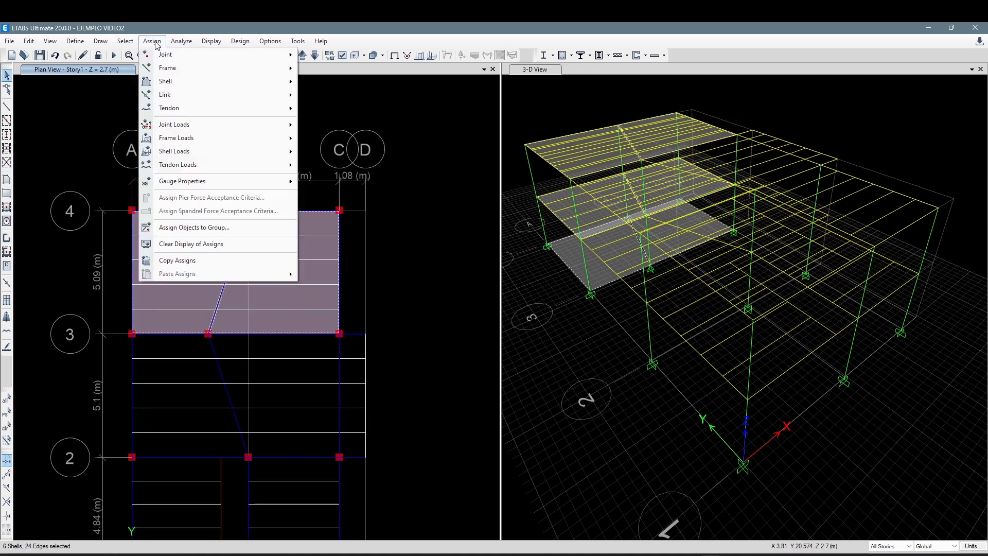
mouse_move(191, 81)
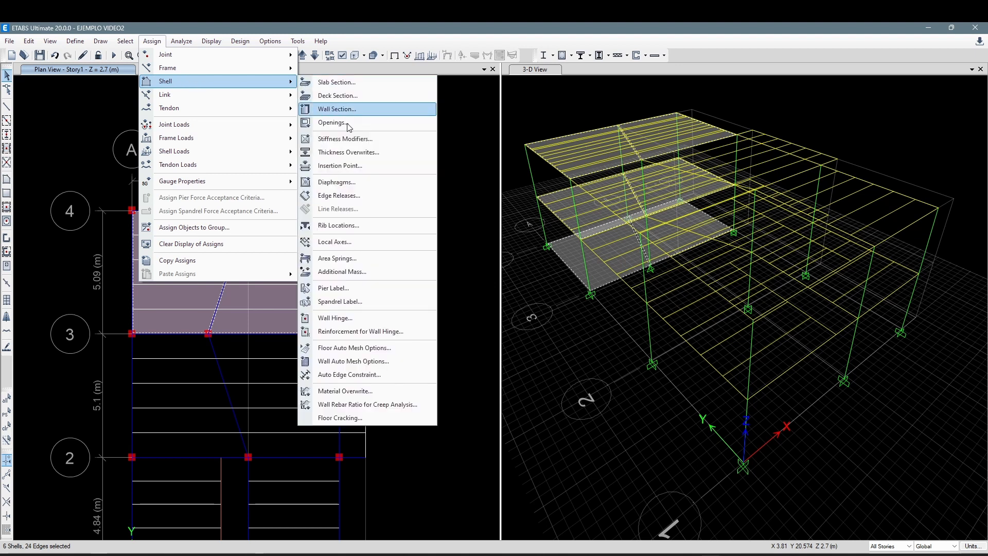
click(335, 228)
click(537, 337)
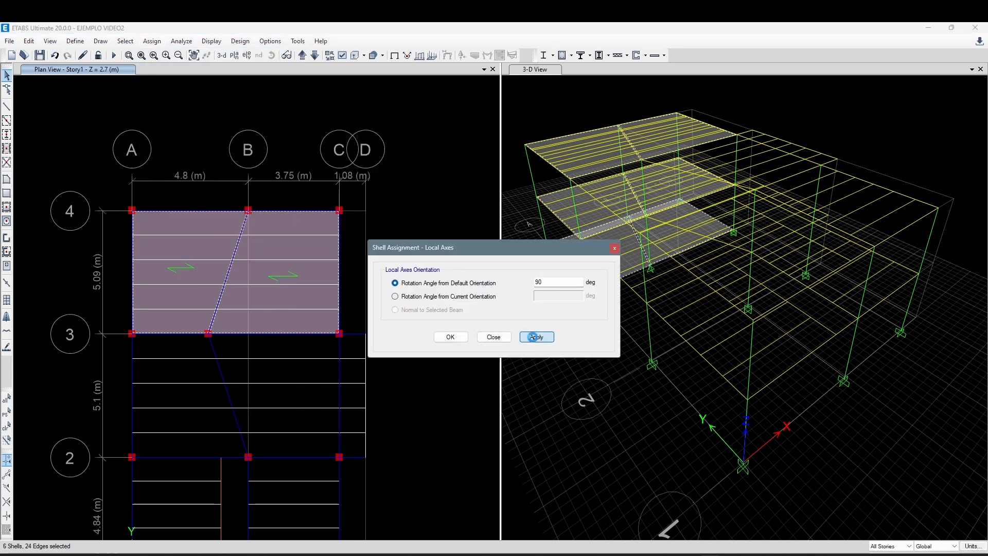
click(493, 337)
key(F4)
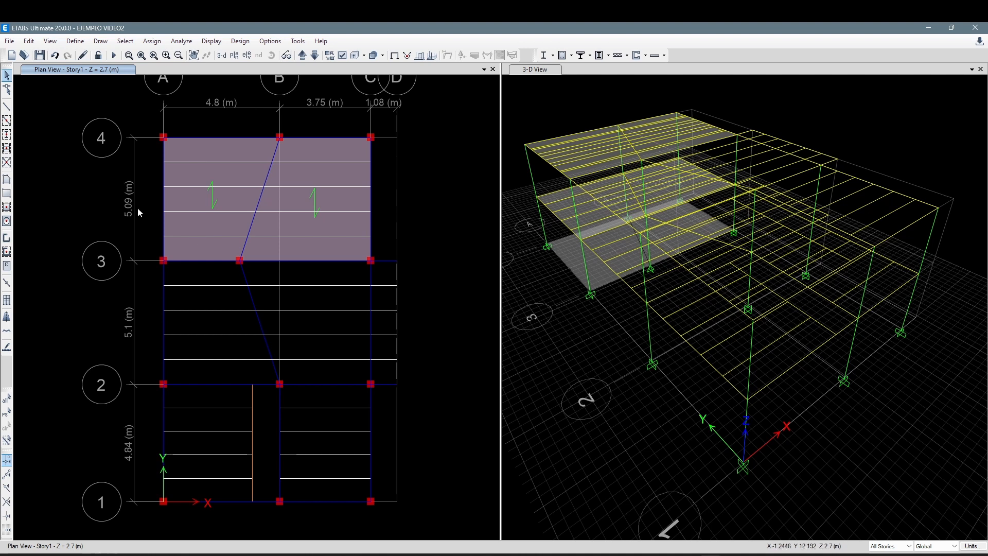
- Place grid-bounded loseta slabs in the A–B and B–C bays between grids 1 and 2
click(6, 207)
click(203, 421)
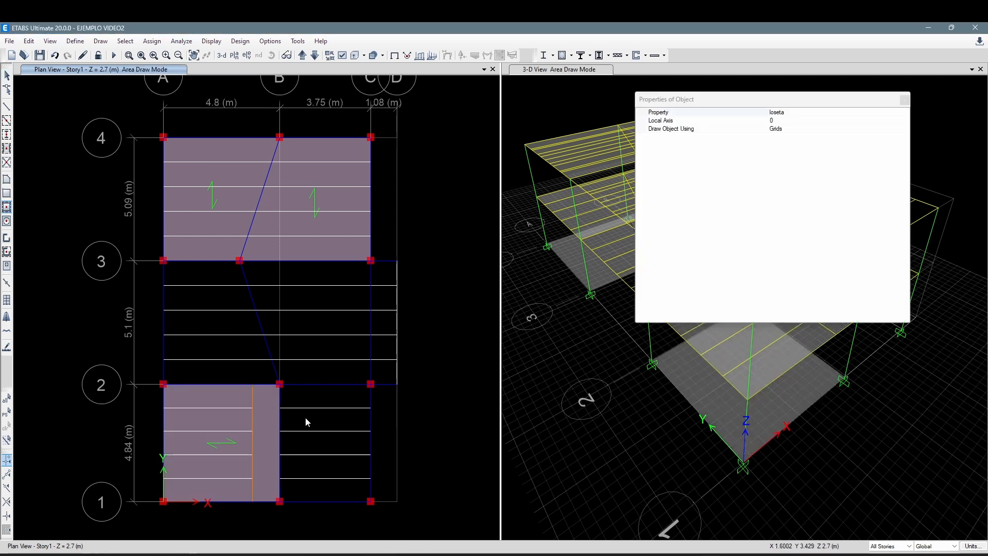
click(311, 420)
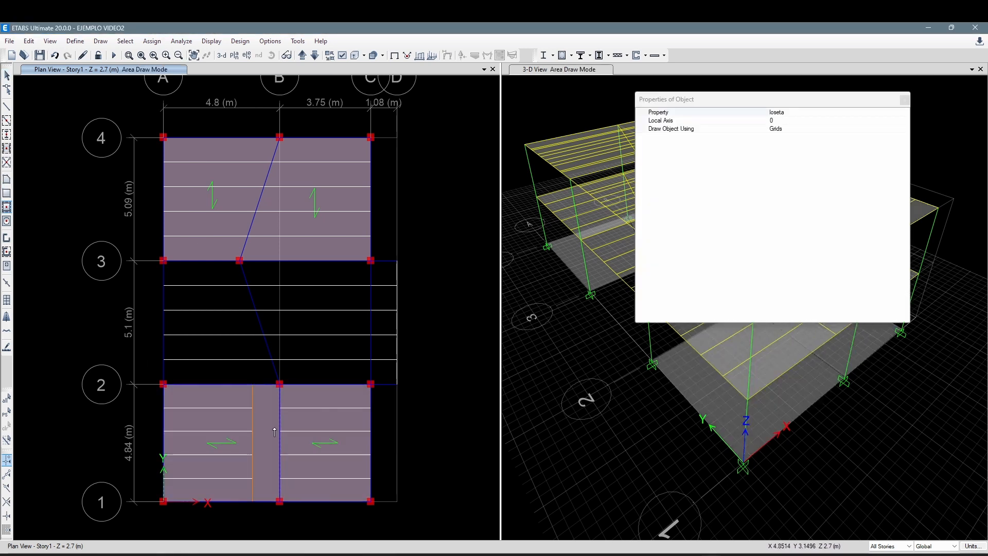
key(Escape)
- Replace the A–B slab between grids 1 and 2 with a rectangular loseta slab spanning only from grid A to the intermediate beam
click(230, 446)
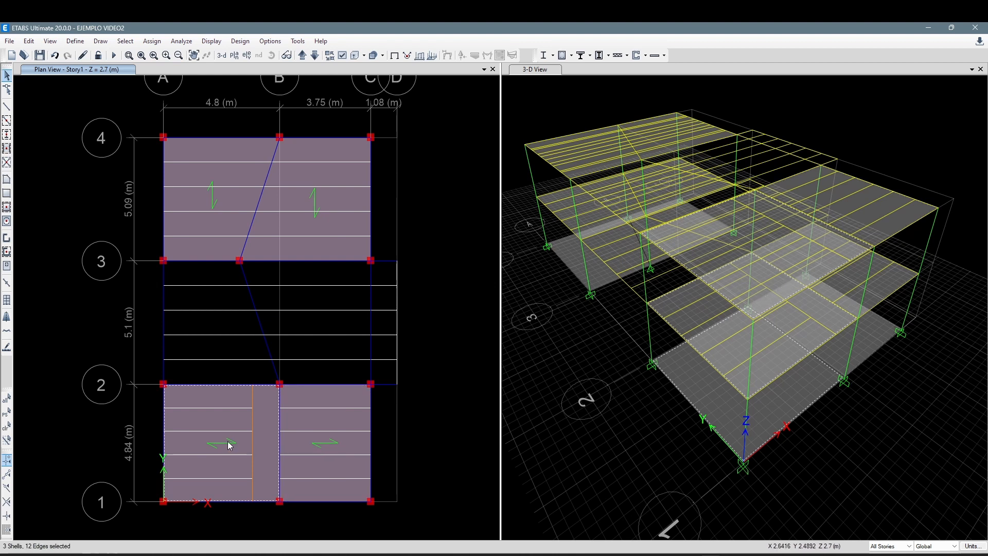
key(Delete)
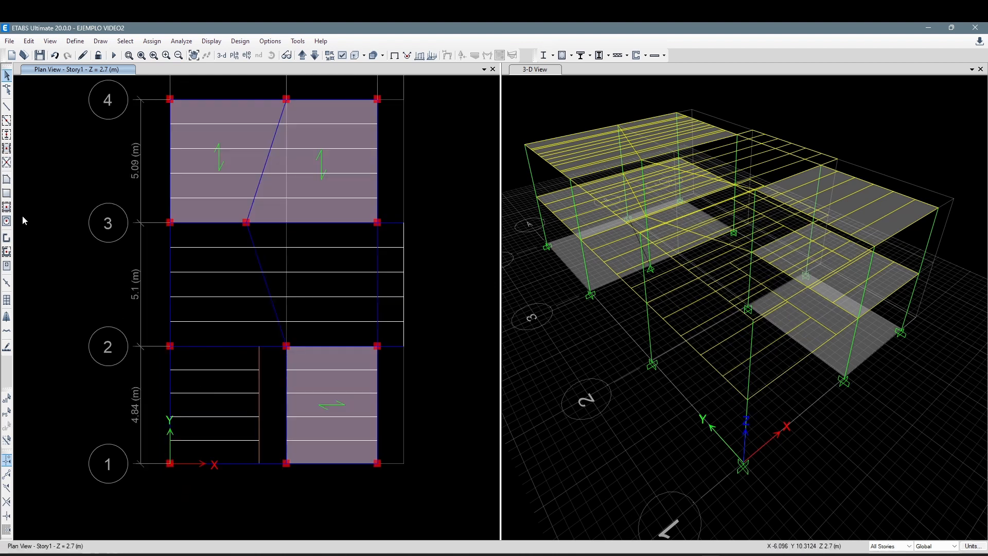
click(7, 193)
mouse_move(170, 346)
mouse_down()
mouse_move(232, 453)
mouse_move(259, 463)
mouse_up()
key(Escape)
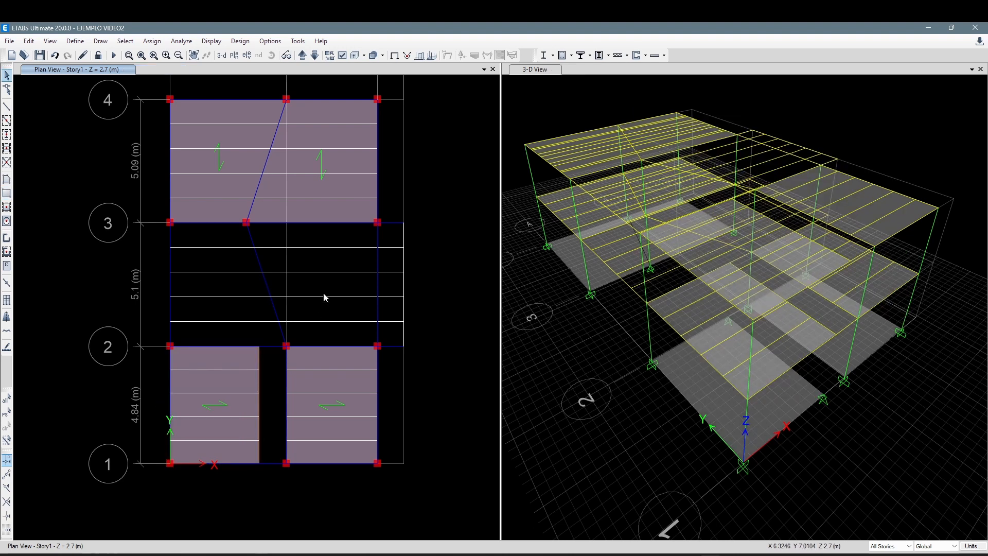
- Check the whole model with all joint, frame, shell and other checks plus the option to trim or extend frames and move joints
middle_drag(324, 295, 311, 327)
mouse_move(312, 200)
middle_down()
mouse_move(319, 251)
mouse_move(309, 234)
middle_up()
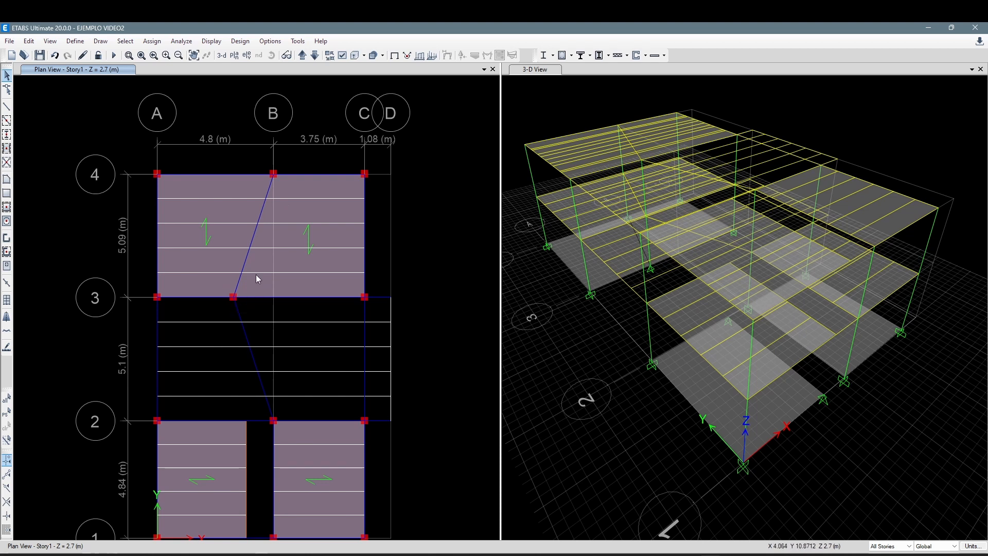
middle_drag(310, 268, 321, 276)
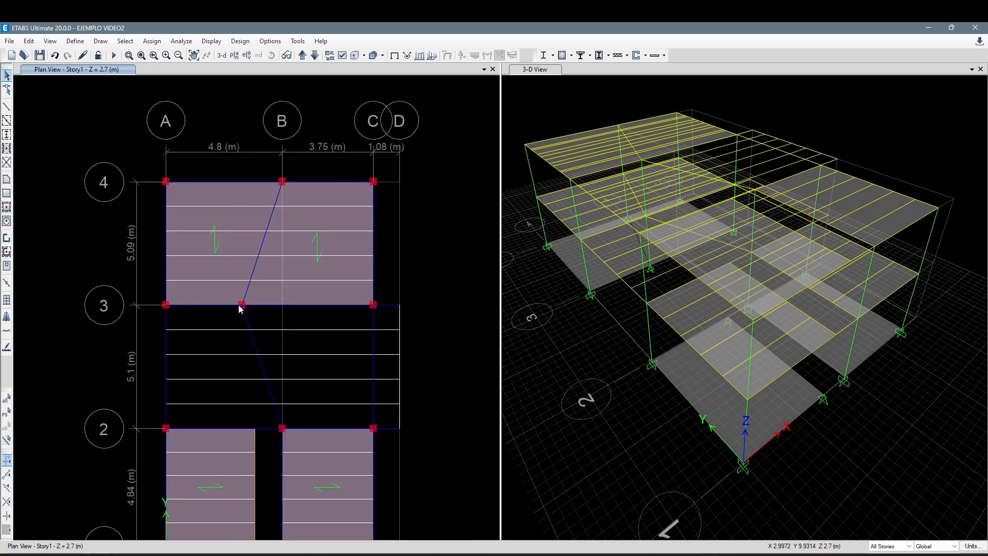
middle_drag(353, 232, 335, 225)
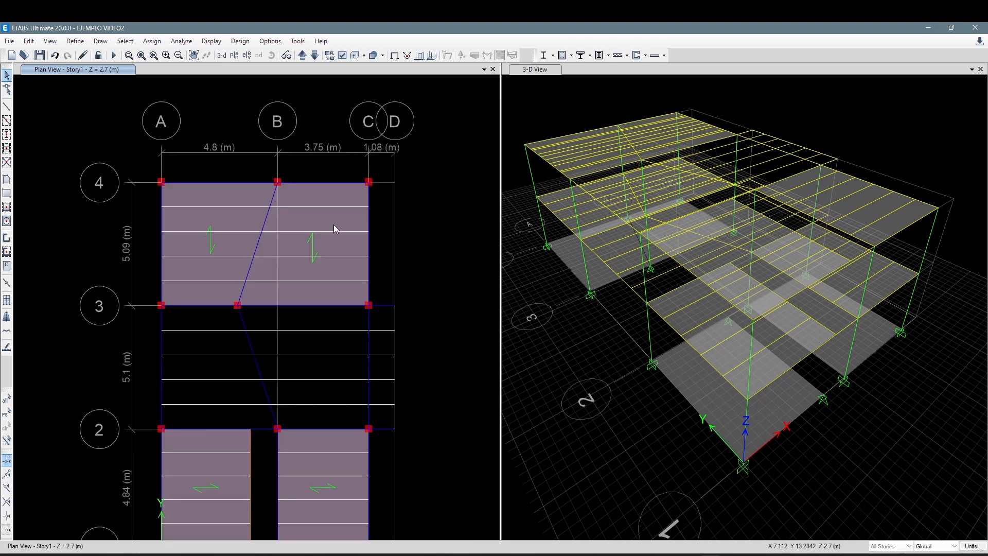
click(152, 41)
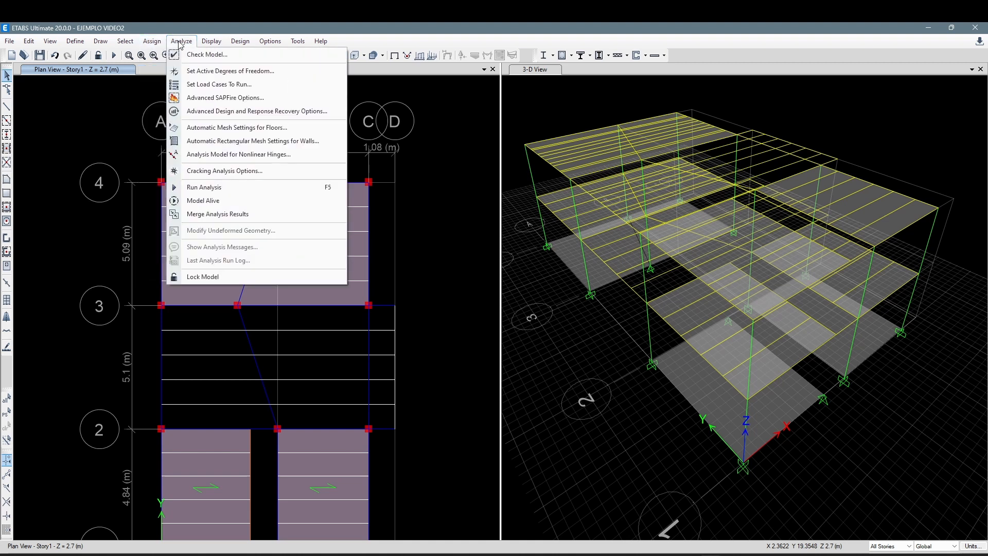
click(196, 55)
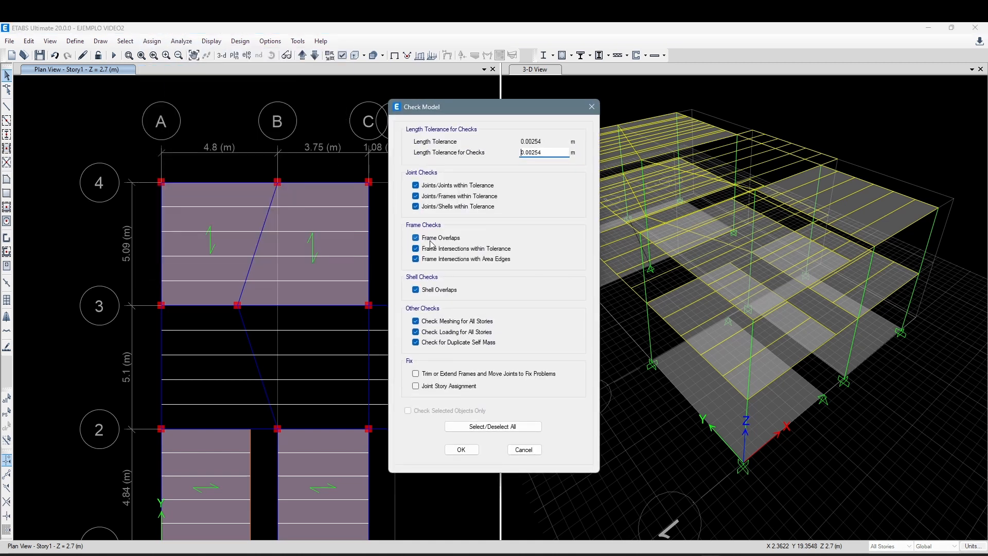
click(462, 375)
click(461, 450)
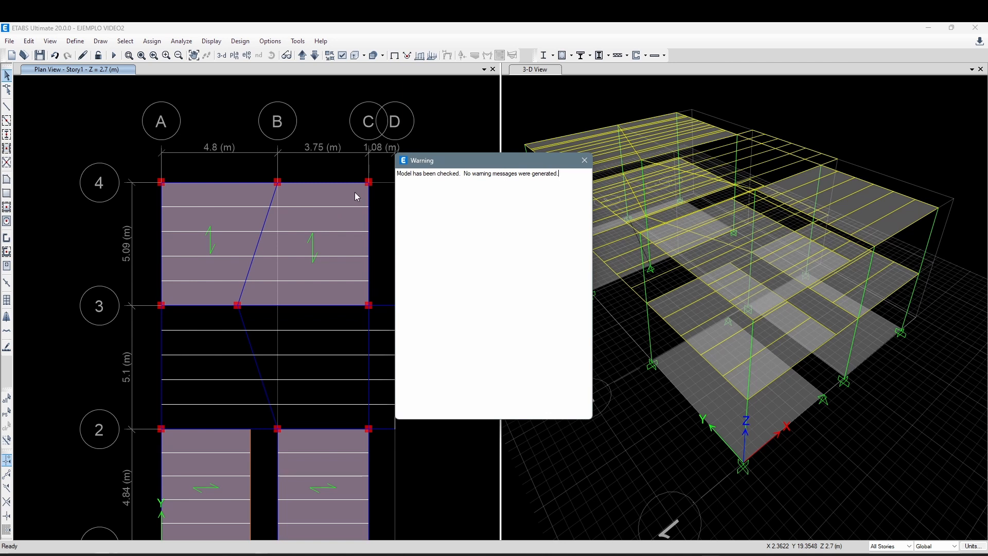
click(586, 162)
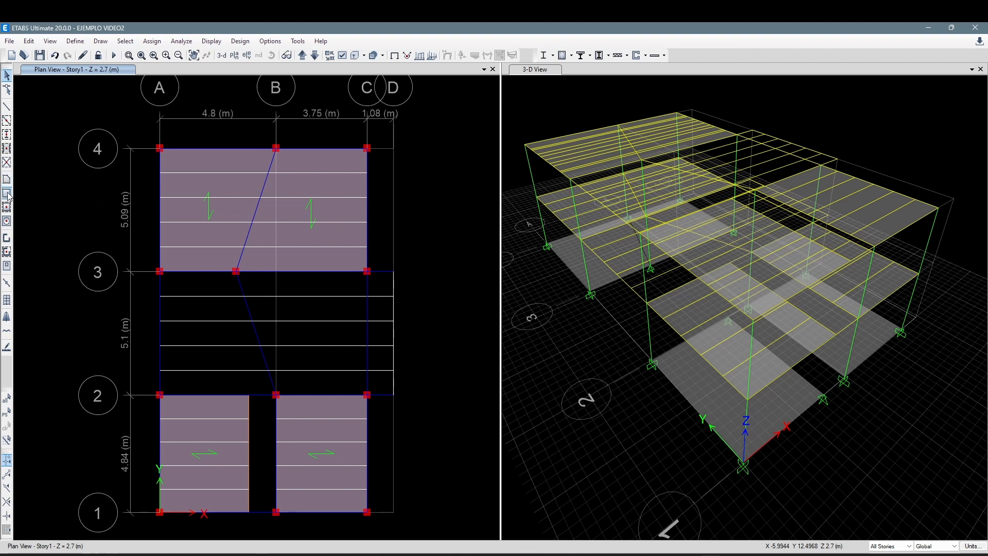
- Draw a four-sided loseta slab between grids 2 and 3, from grid A to the inclined beam
scroll(152, 276, up, 3)
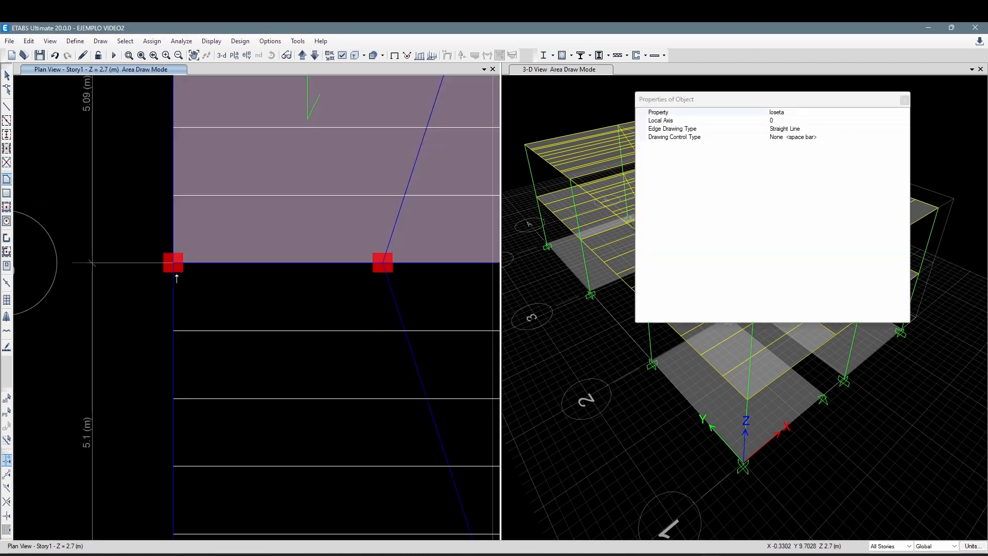
click(160, 271)
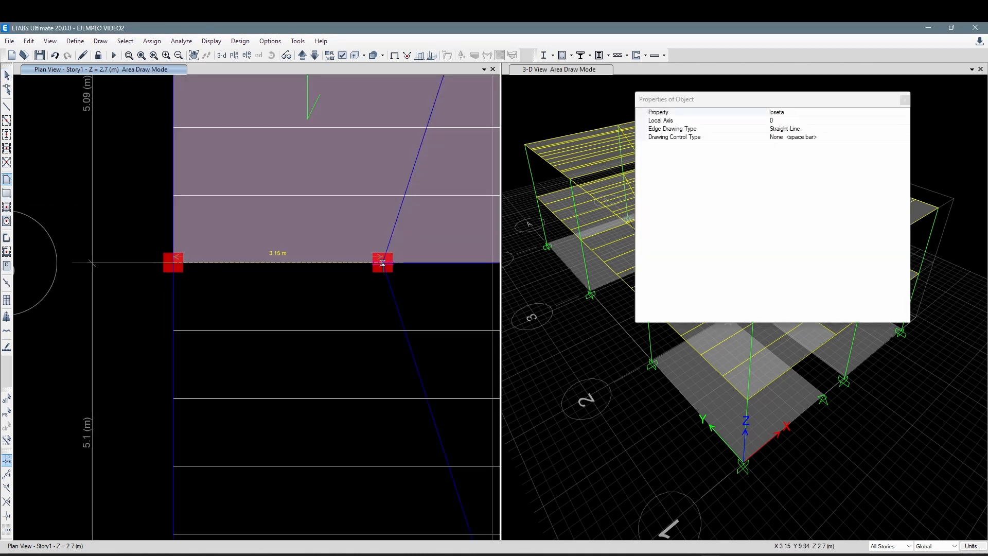
click(383, 263)
scroll(379, 309, down, 3)
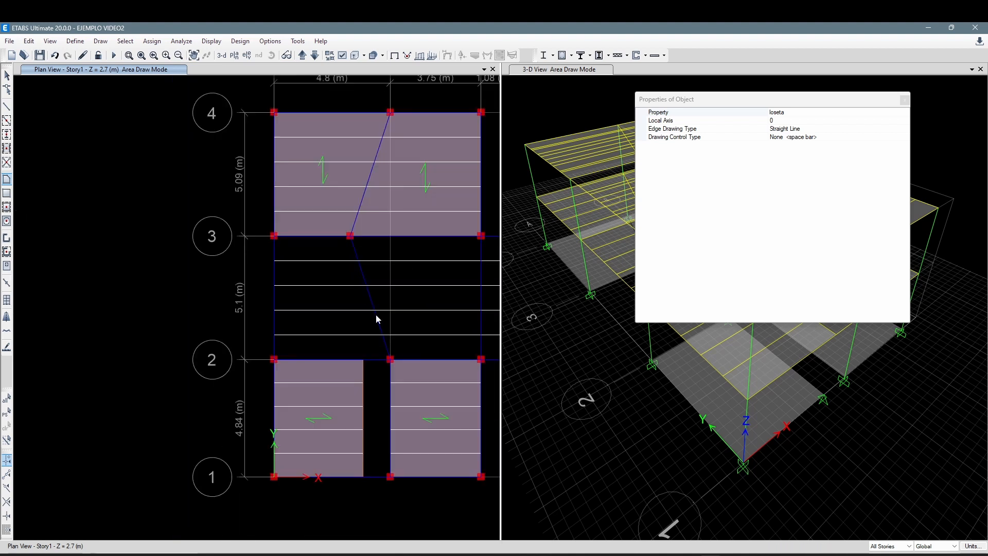
scroll(387, 344, up, 3)
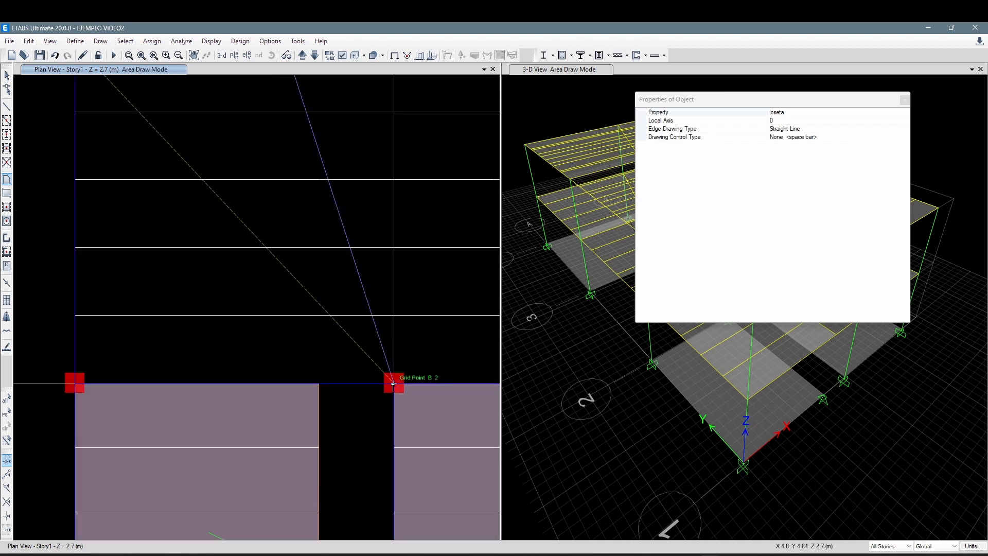
click(393, 384)
click(75, 383)
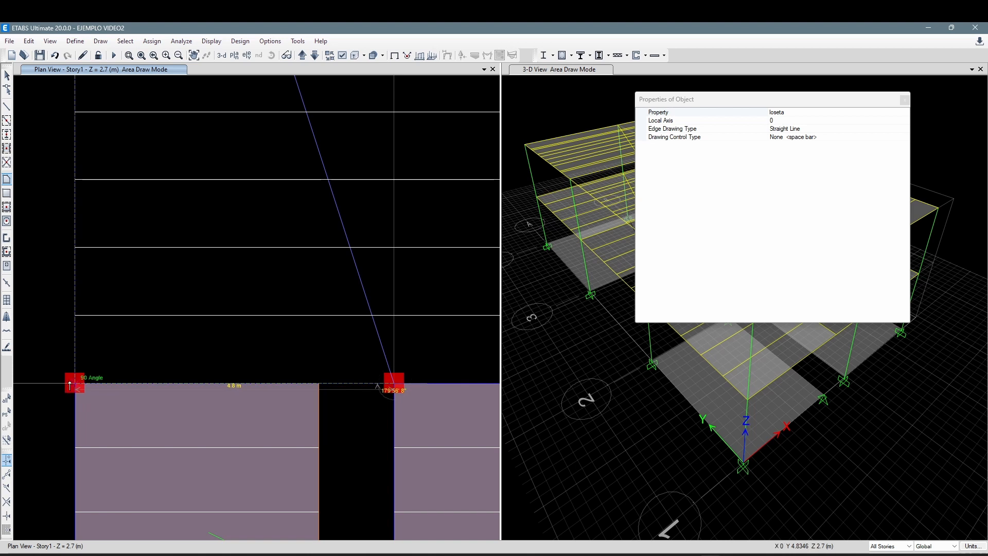
key(Return)
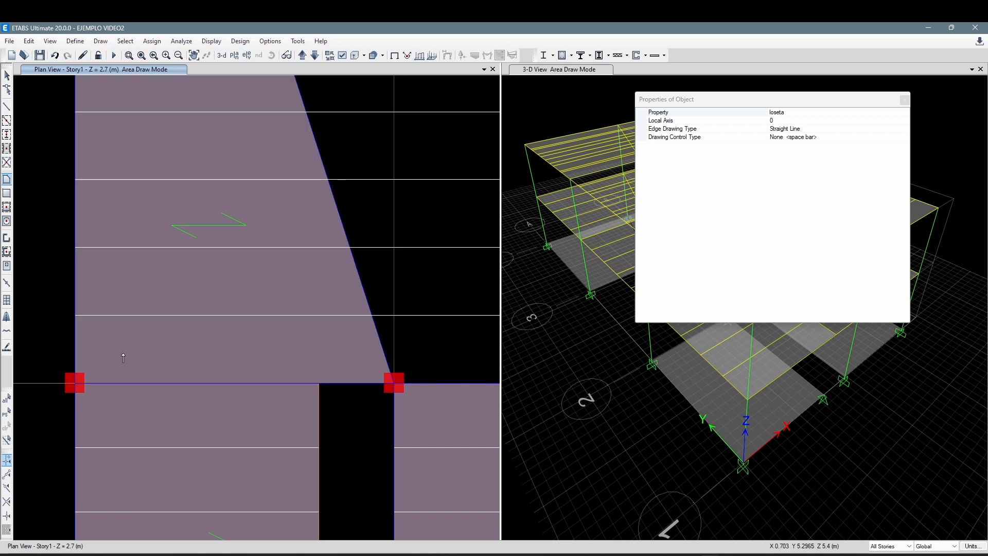
scroll(280, 305, down, 5)
middle_drag(301, 300, 303, 299)
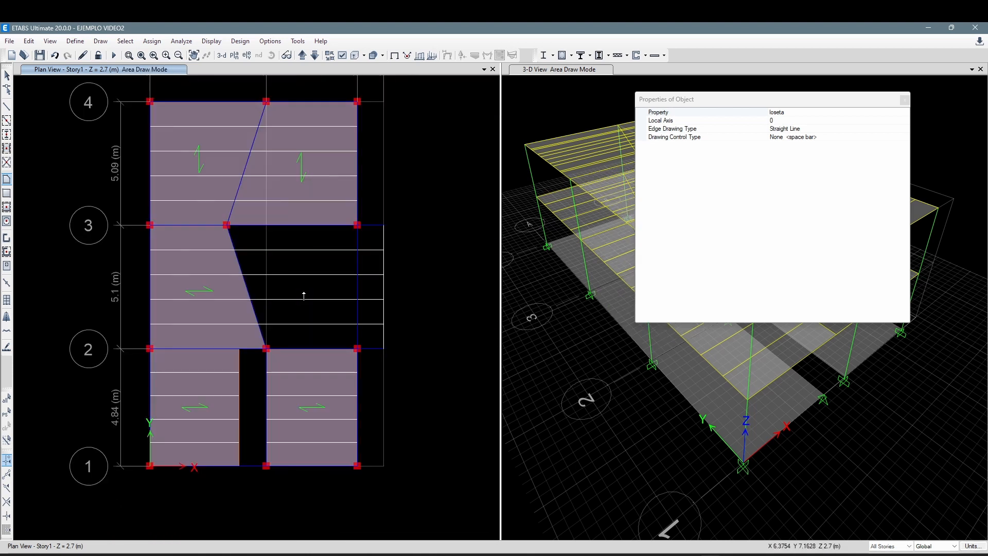
key(Escape)
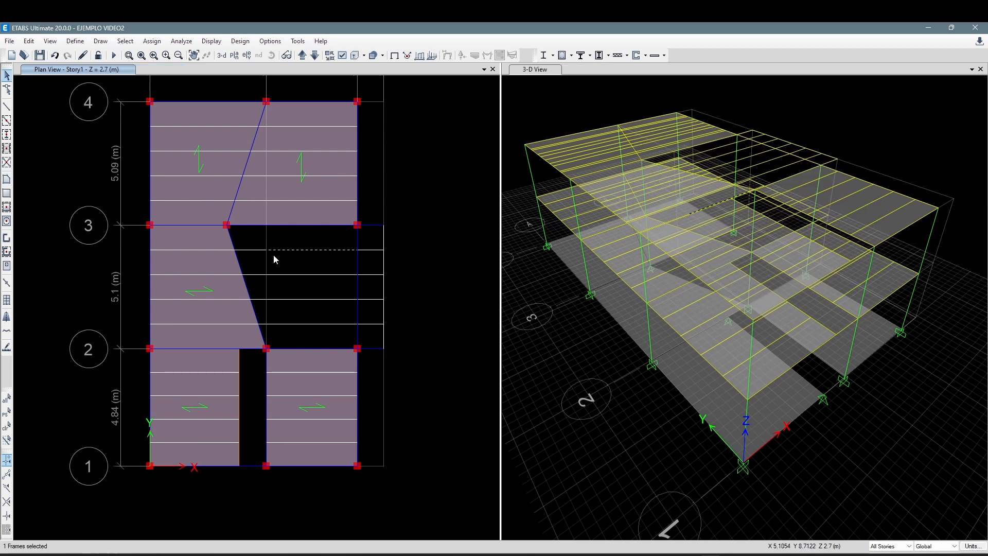
- Delete the secondary beams between grids 2 and 3 from grid A to grid C, keeping the short ones between grids C and D
click(255, 247)
drag(284, 282, 263, 268)
drag(273, 311, 266, 297)
scroll(266, 321, up, 3)
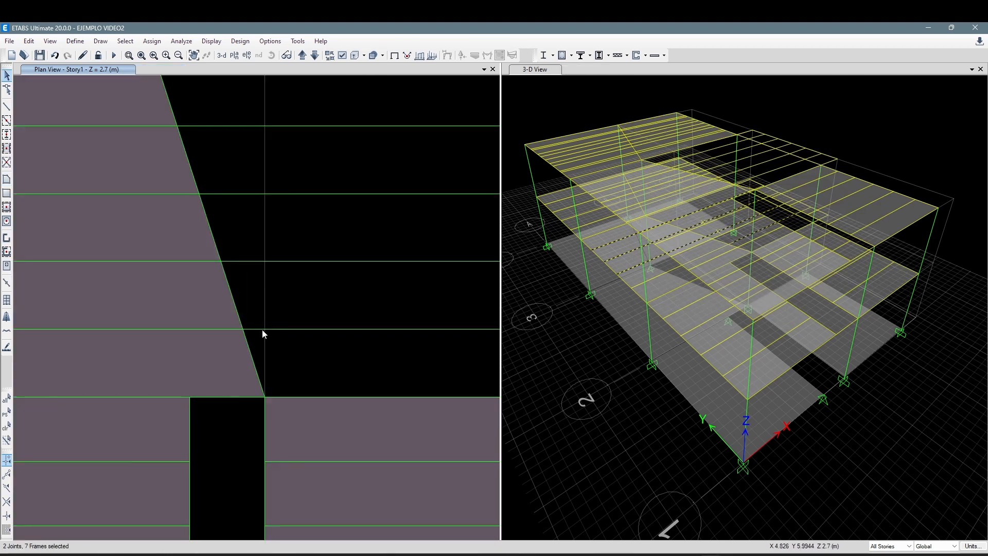
scroll(297, 299, down, 3)
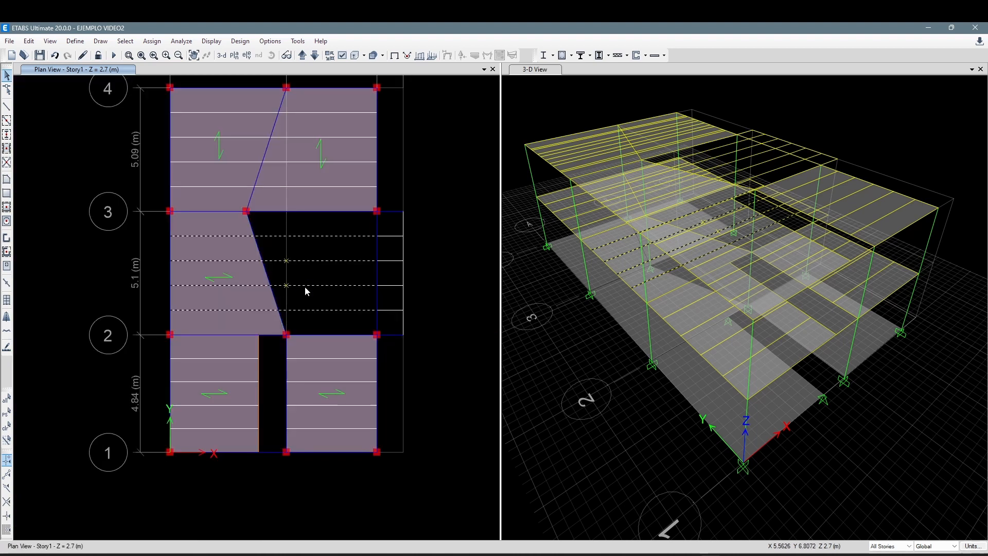
key(Delete)
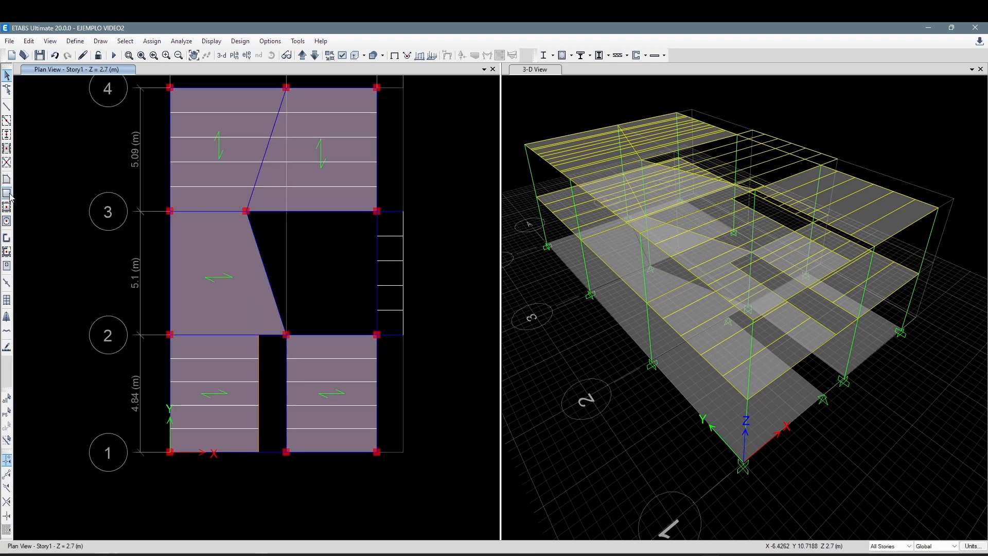
- Draw a four-sided loseta slab between grids 2 and 3, from the inclined beam to grid C
middle_drag(317, 169, 317, 186)
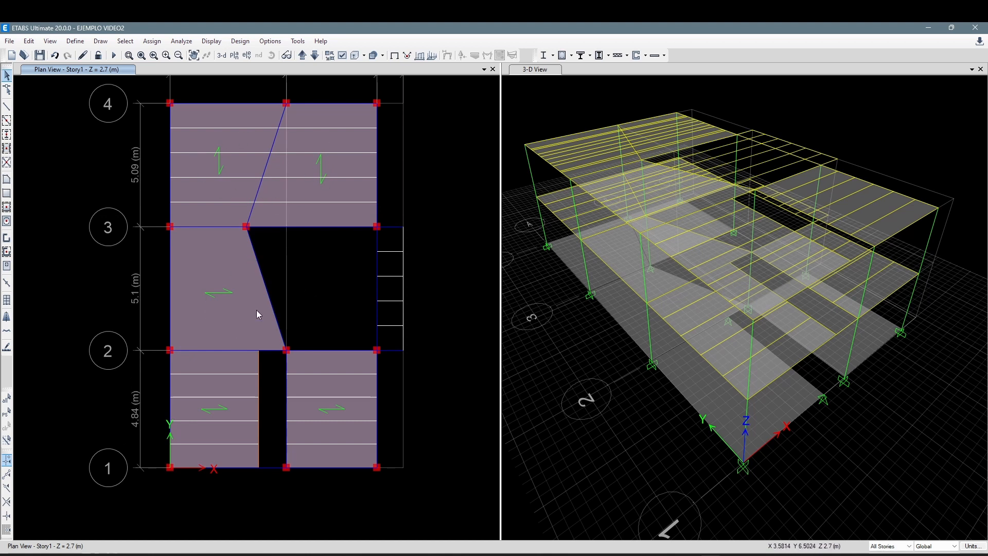
click(6, 179)
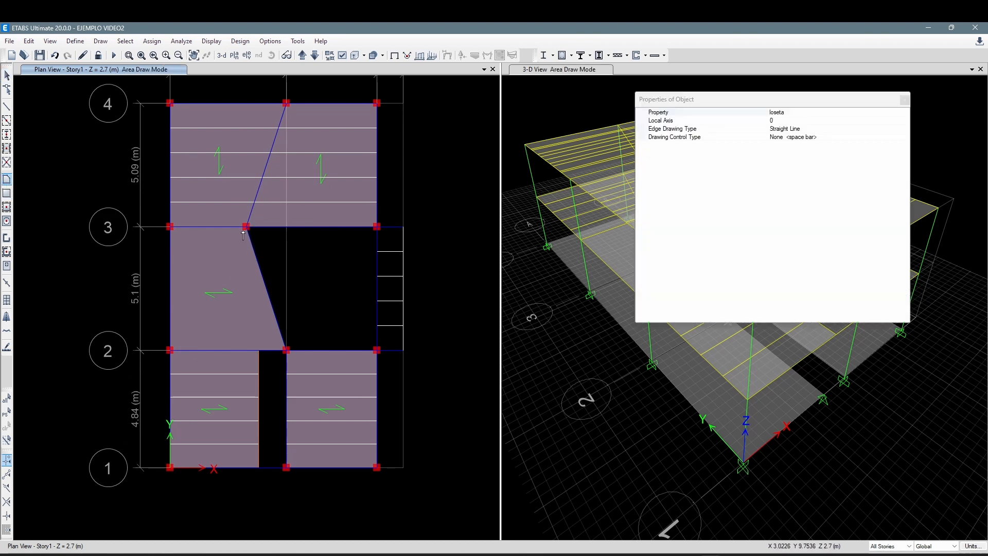
click(246, 227)
click(376, 227)
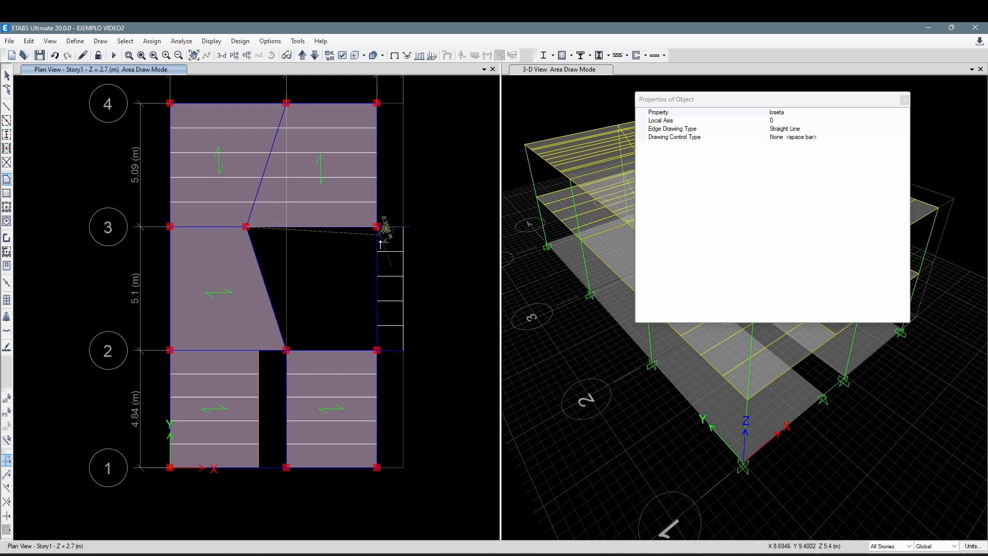
click(377, 349)
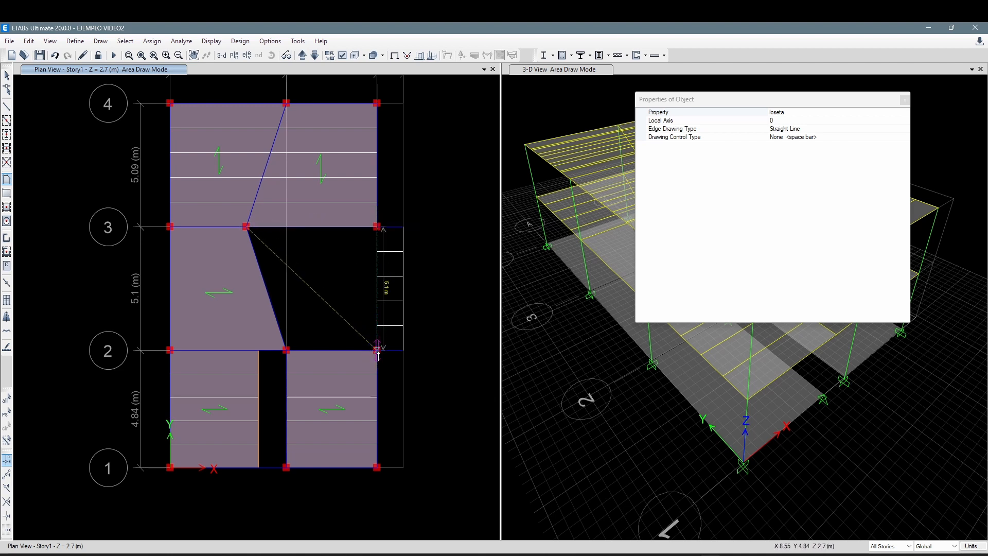
double_click(286, 350)
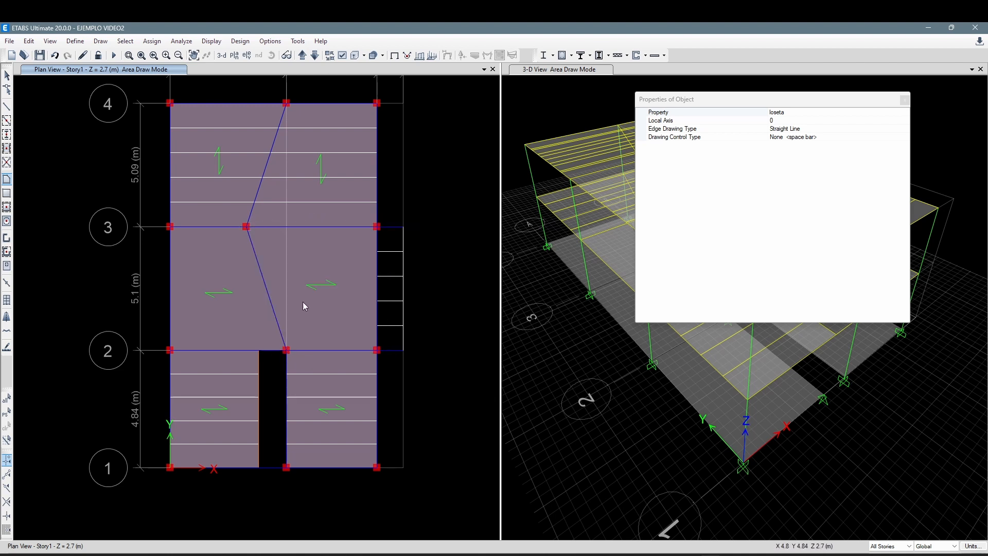
key(Escape)
- Rotate the local axes of the two slabs beside the inclined beam between grids 2 and 3 by 90 degrees from default orientation
click(307, 281)
click(242, 280)
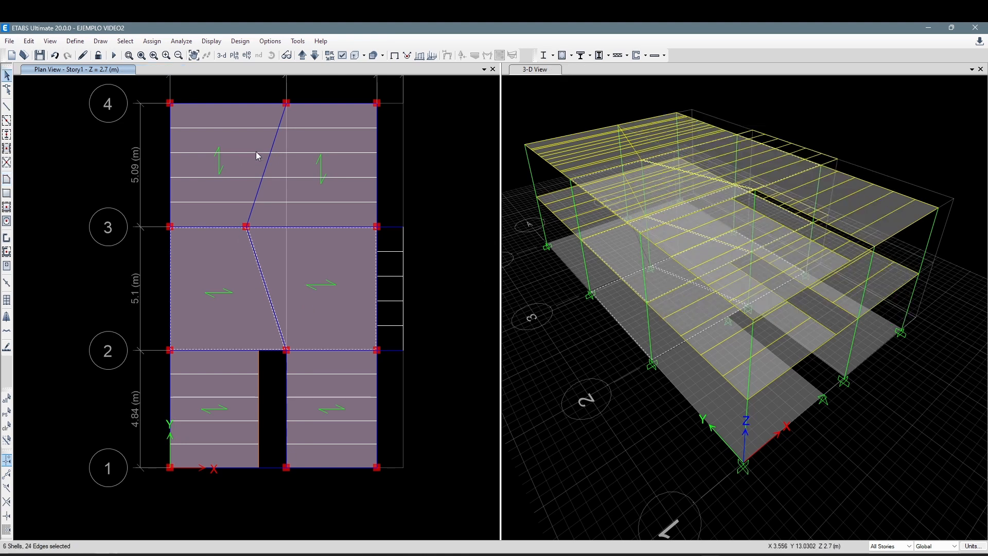
click(152, 42)
mouse_move(251, 81)
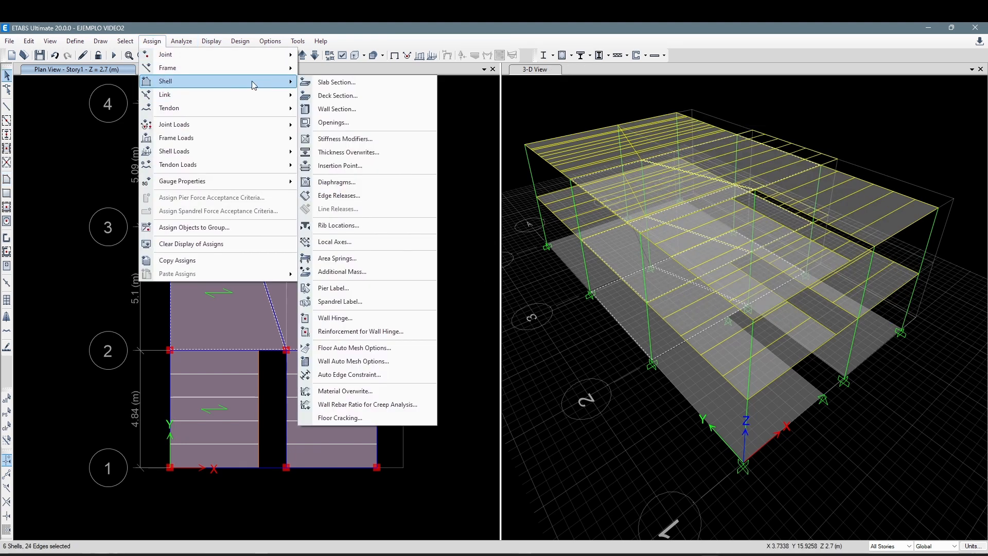
click(356, 242)
click(541, 337)
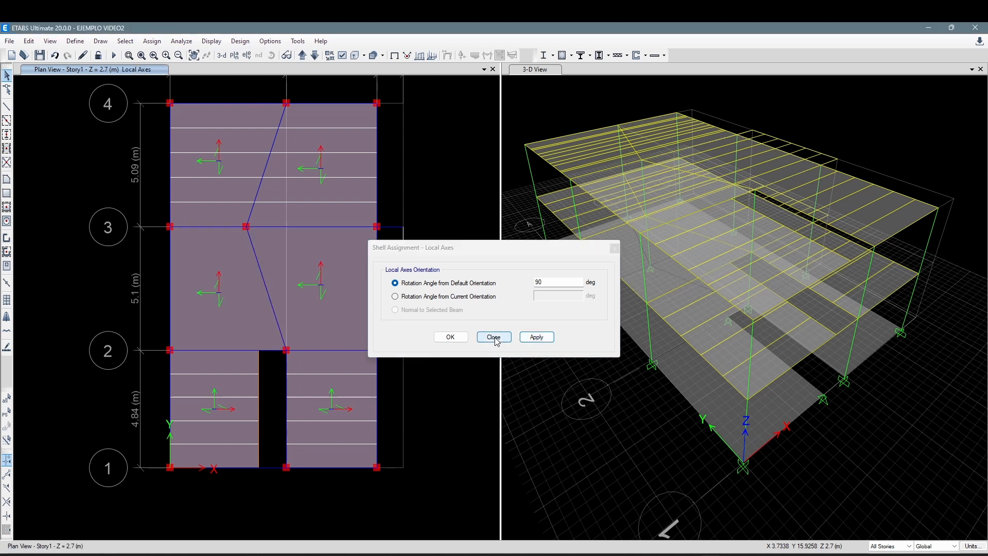
click(494, 338)
click(395, 55)
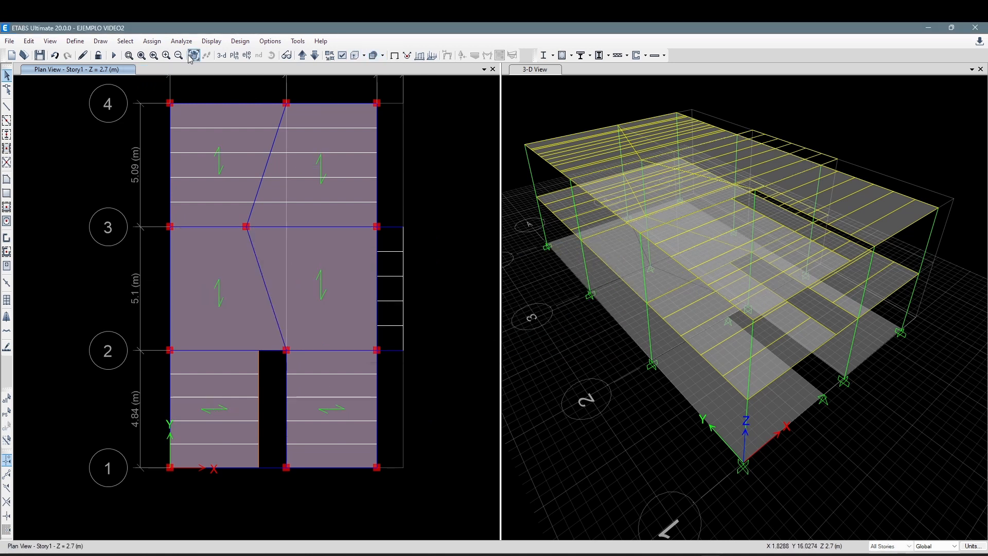
- Run the model check again with all joint, frame, shell and other checks enabled
click(152, 41)
mouse_move(193, 69)
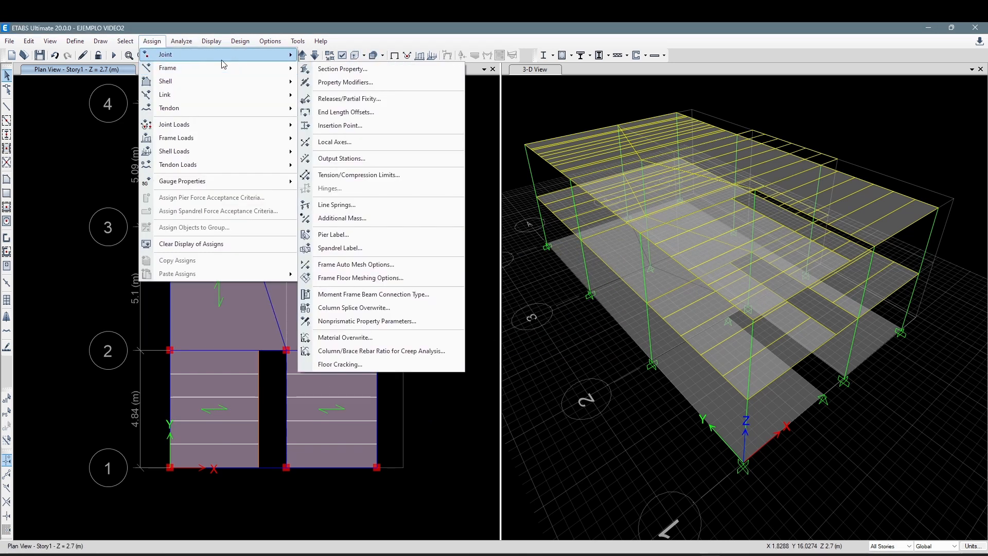
click(190, 44)
click(190, 43)
click(190, 43)
click(190, 43)
click(198, 56)
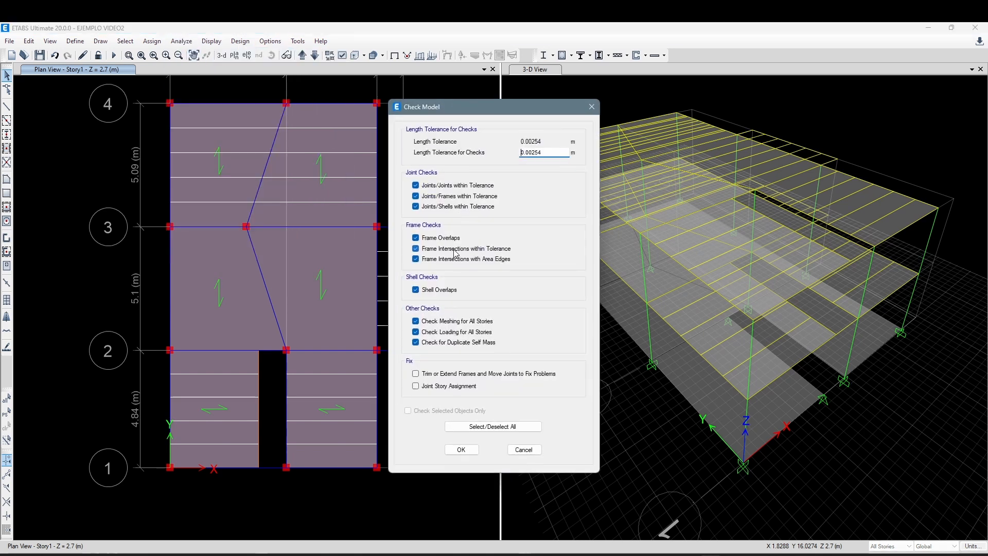
click(461, 450)
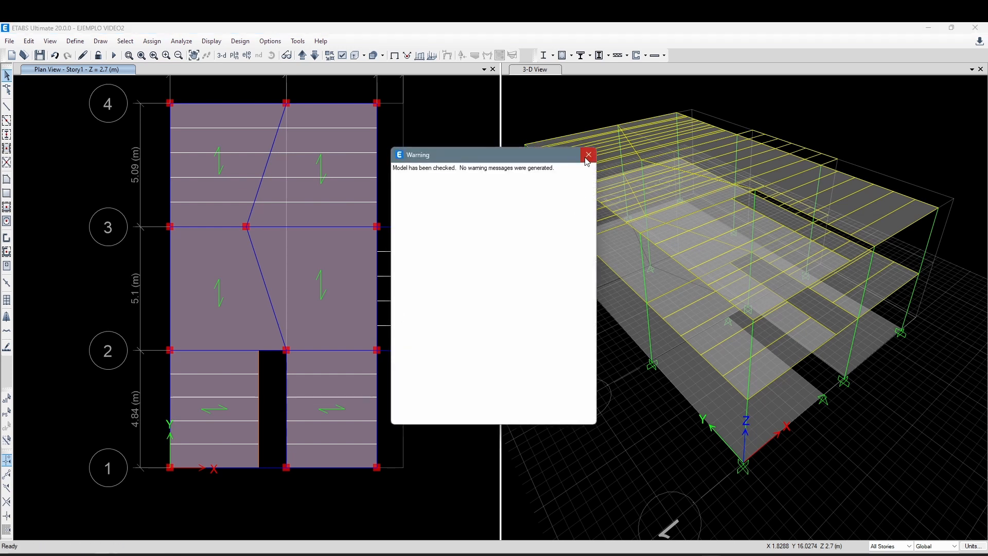
click(588, 155)
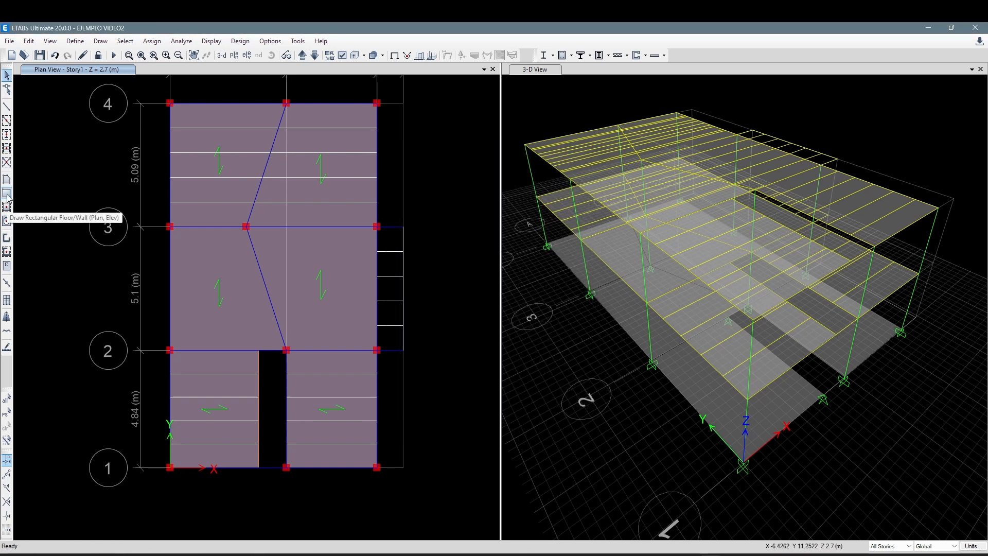
- Place a grid-bounded loseta slab in the C–D bay between grids 2 and 3
click(8, 206)
click(395, 282)
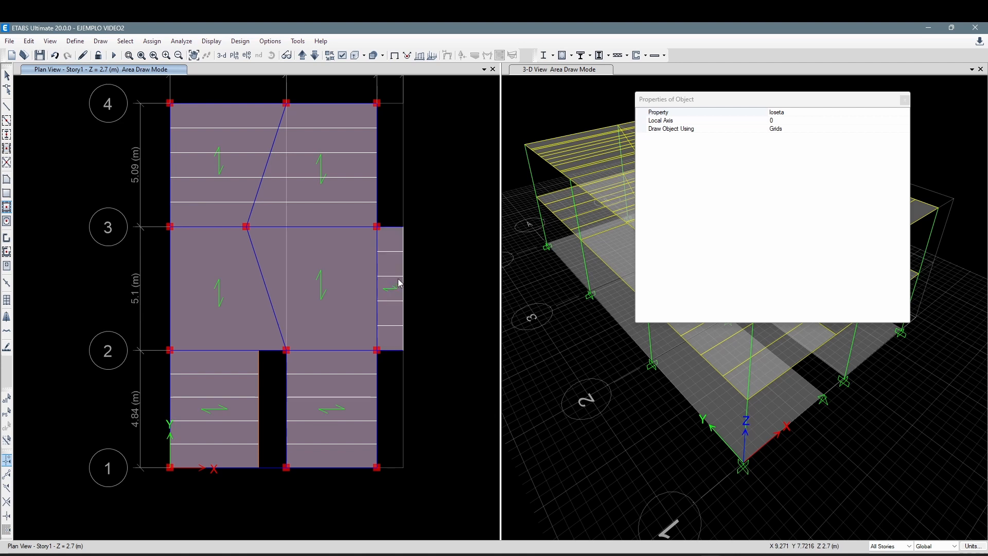
key(Escape)
- Rotate the local axes of the C–D slab and both slabs between grids 1 and 2 by 90 degrees from default orientation
click(342, 412)
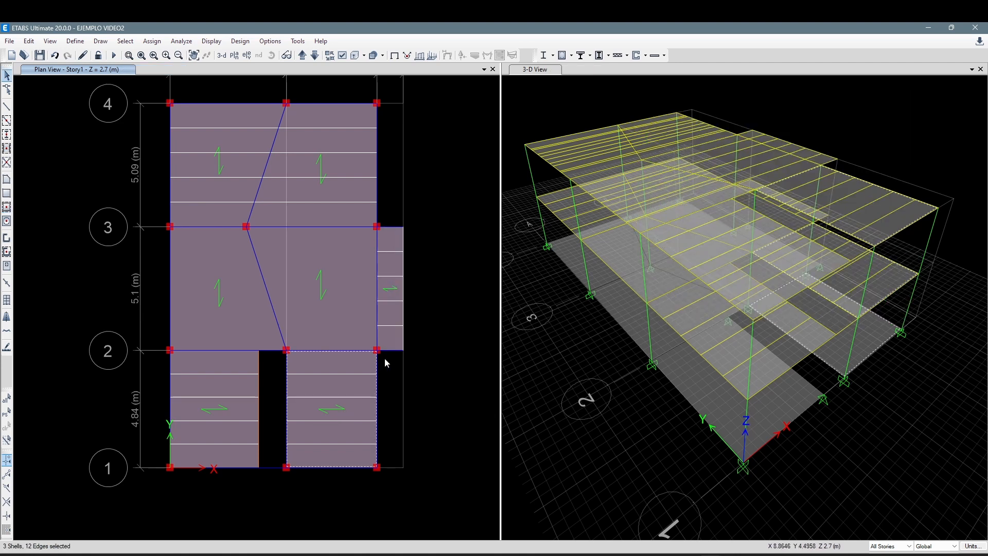
click(395, 316)
click(240, 400)
click(151, 41)
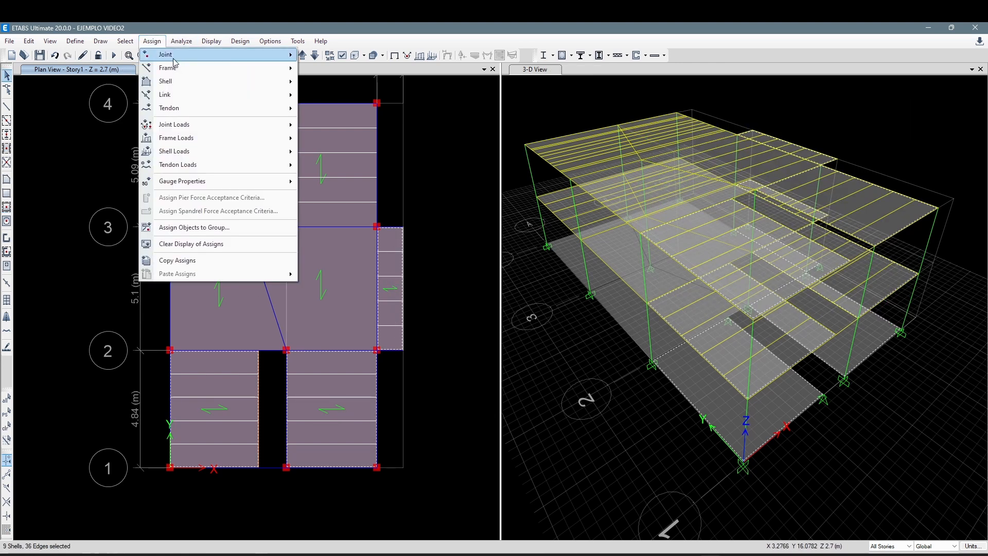
mouse_move(246, 81)
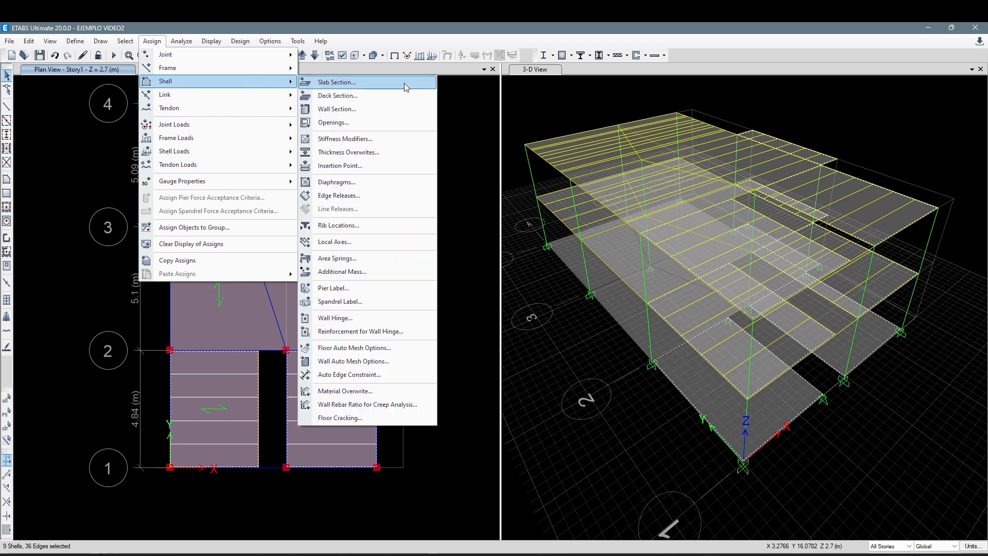
click(356, 242)
click(537, 337)
click(493, 336)
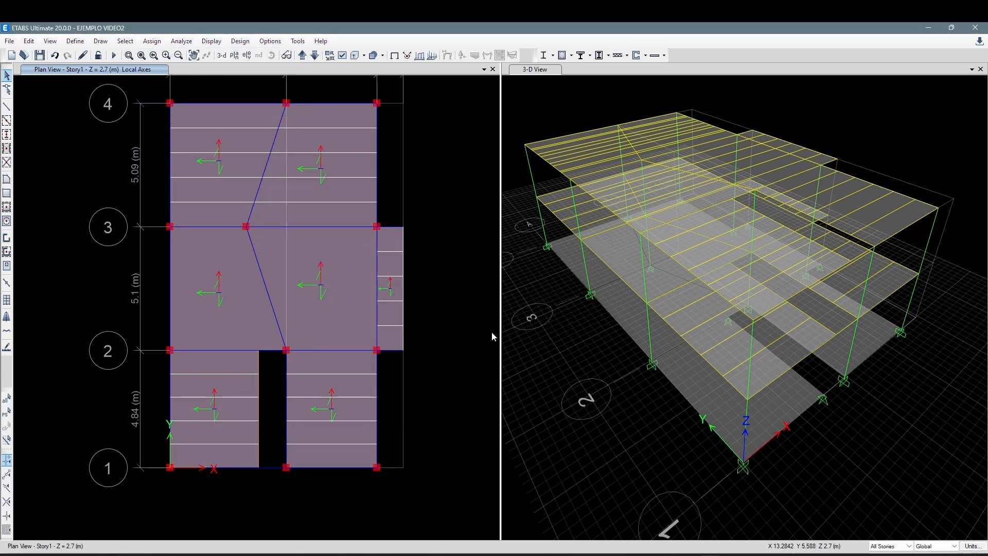
click(393, 57)
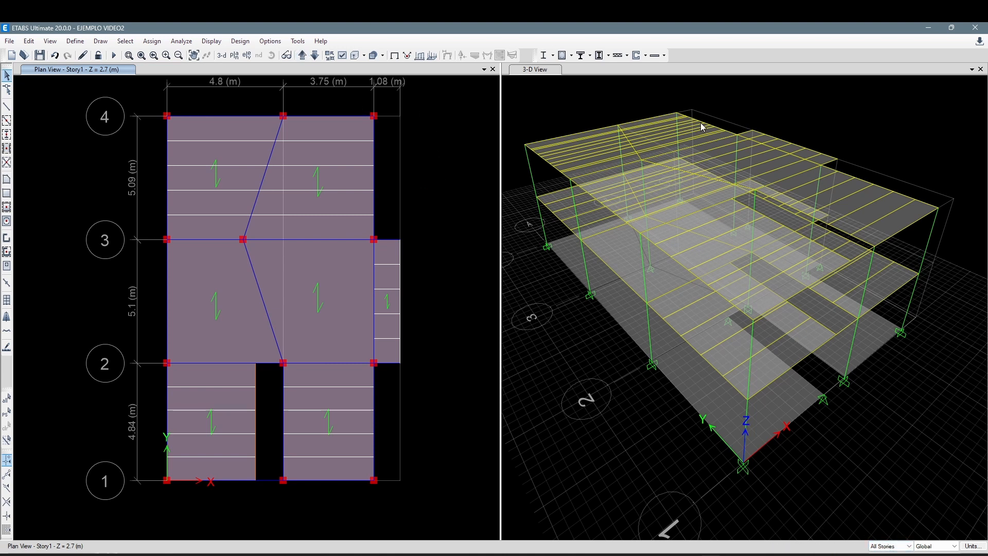
- Limit editing to One Story and delete all the slabs from the Base plan
click(315, 55)
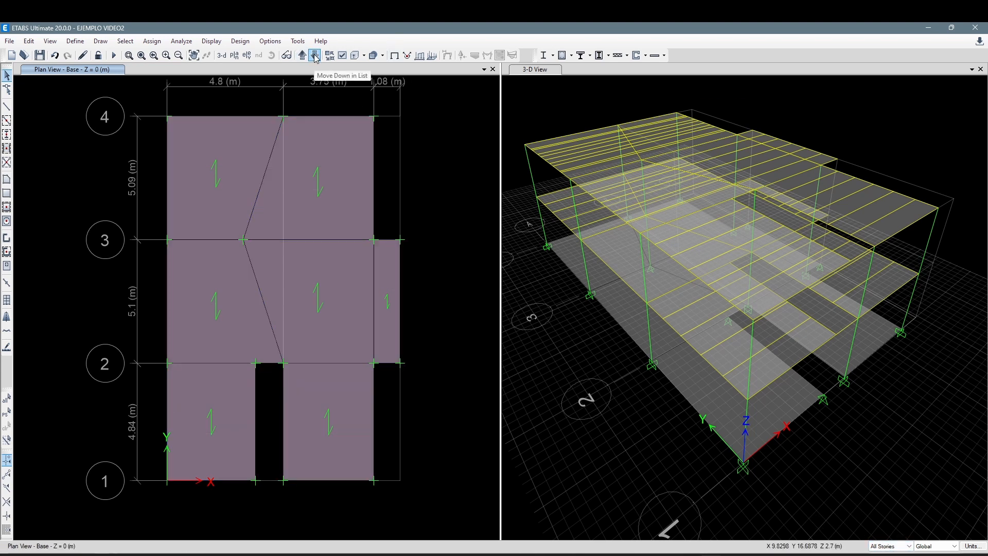
middle_drag(398, 286, 400, 307)
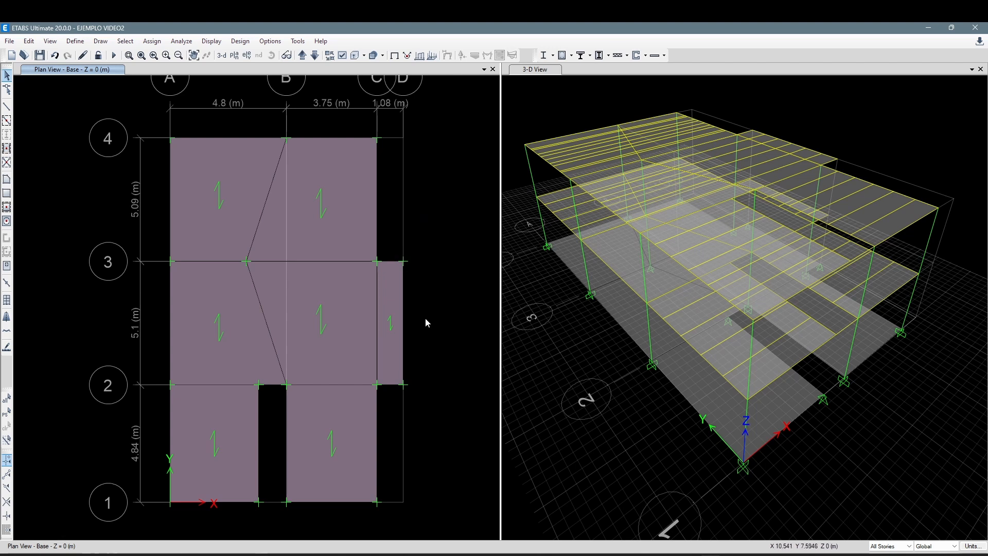
click(888, 547)
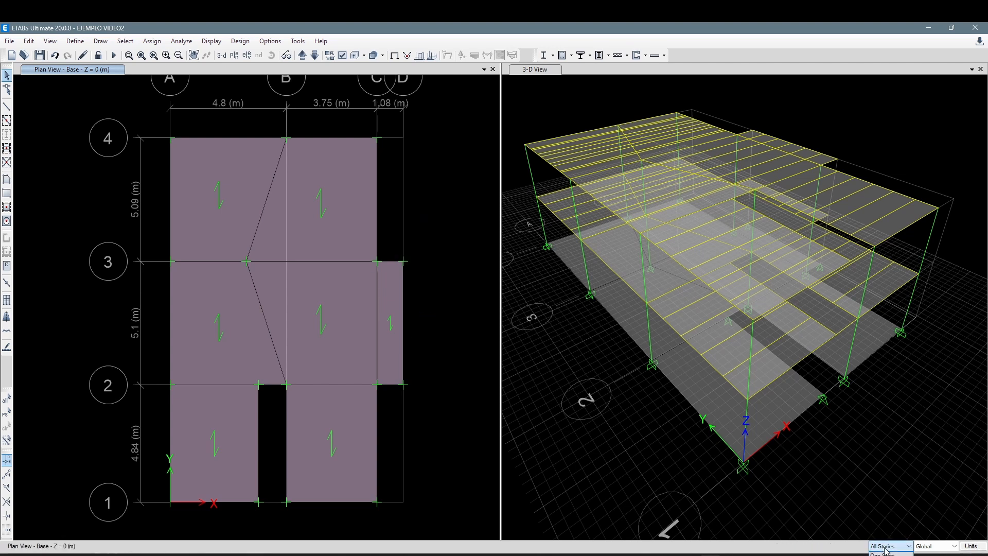
click(887, 554)
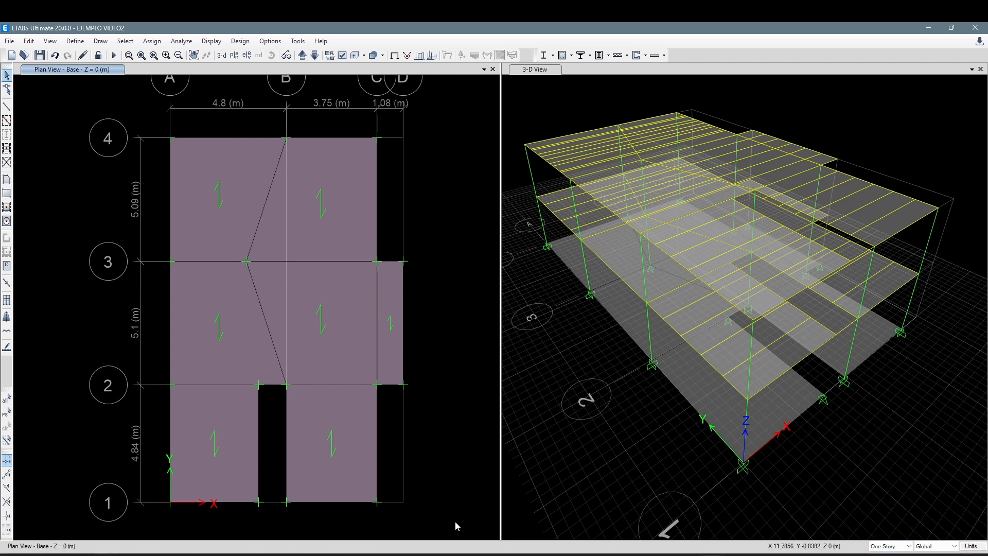
drag(455, 521, 123, 125)
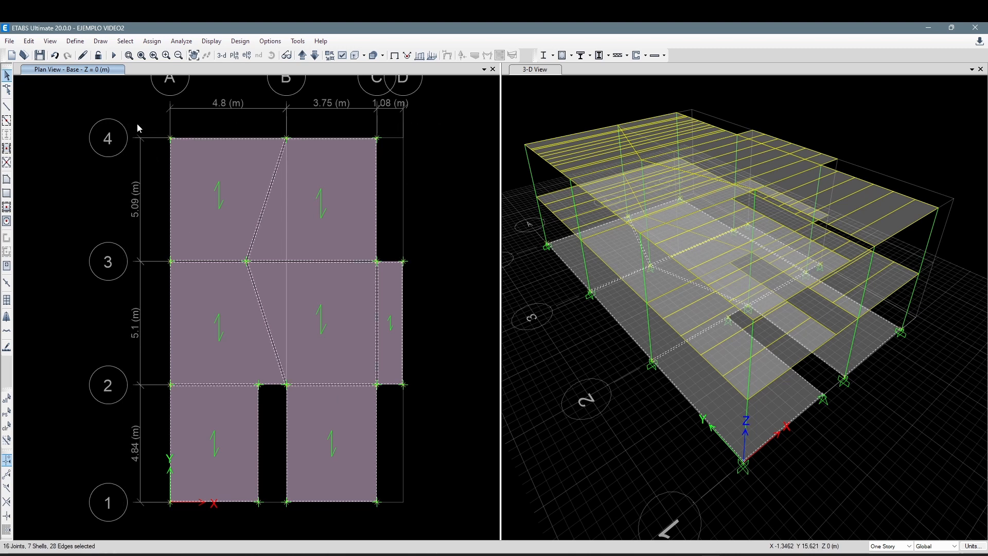
key(Delete)
- Delete the extra white secondary beams between grids 3 and 4 on the Story2 plan, leaving the cyan ones
click(302, 56)
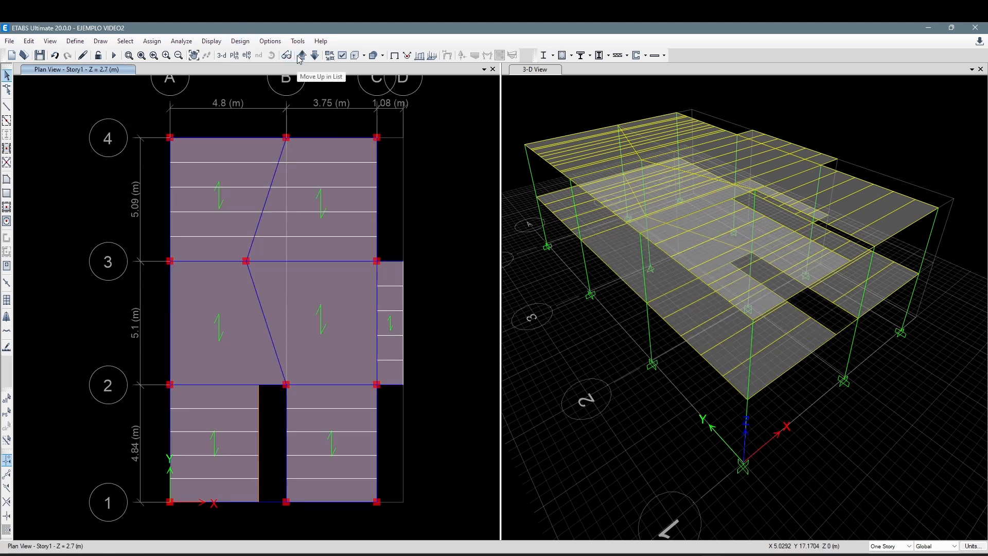
click(302, 56)
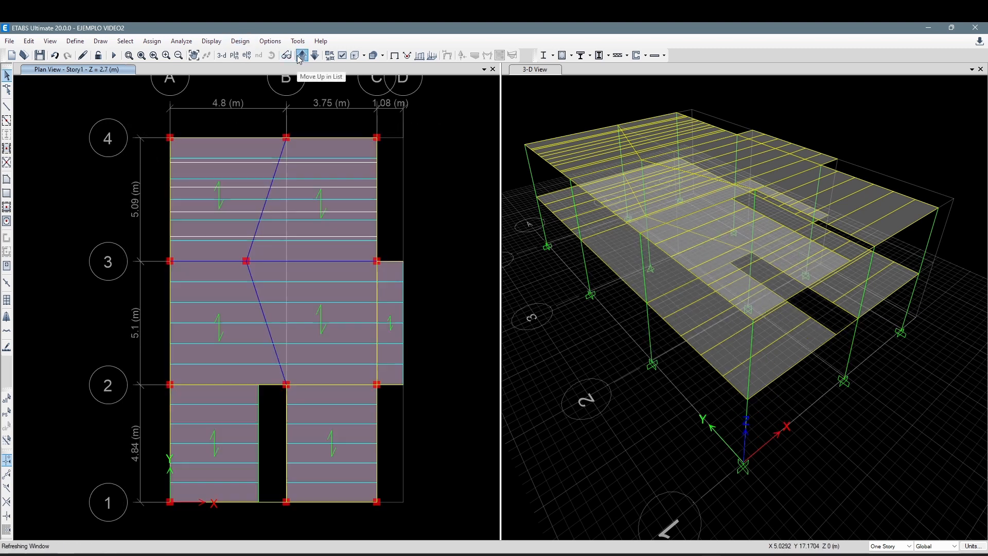
click(330, 238)
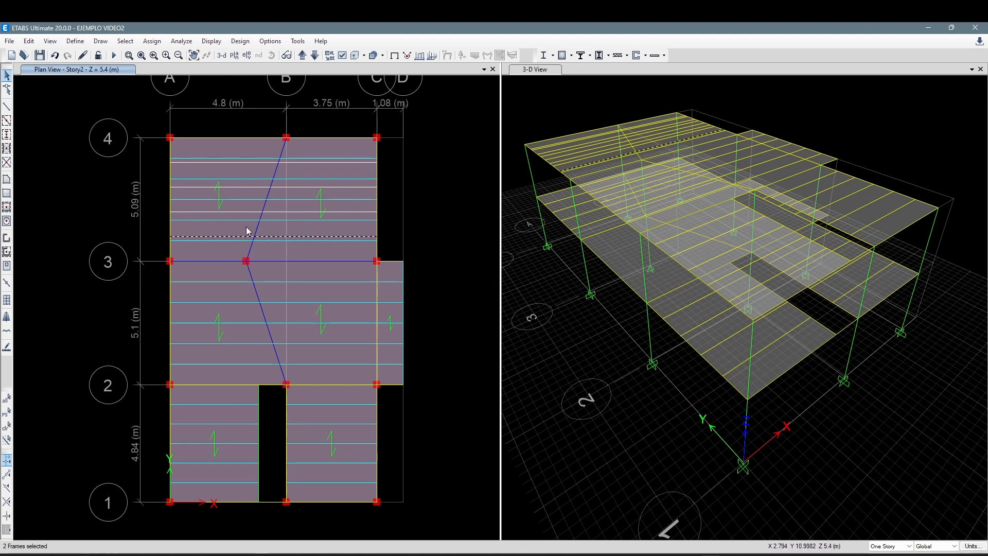
click(272, 212)
click(265, 188)
click(278, 162)
click(294, 162)
click(314, 55)
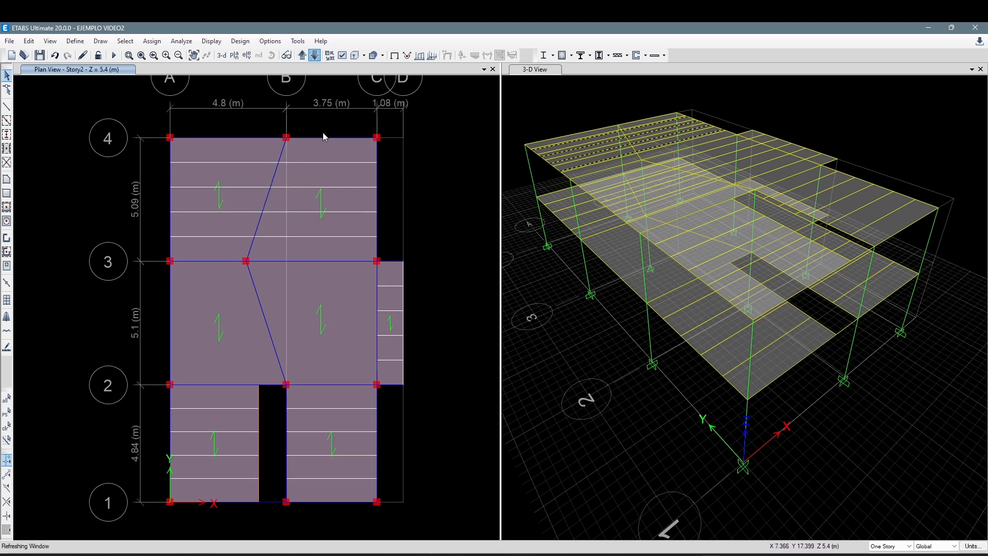
click(302, 55)
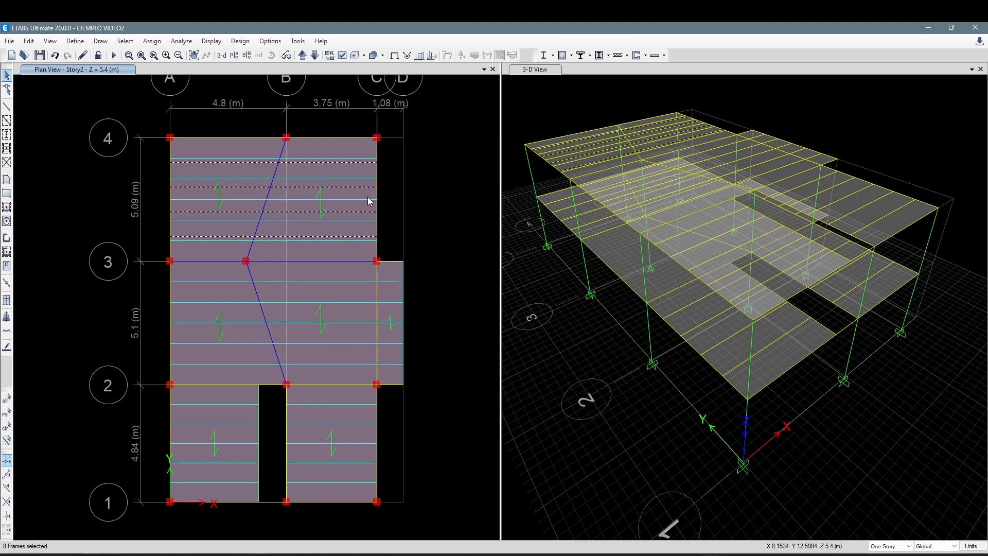
key(ctrl+q)
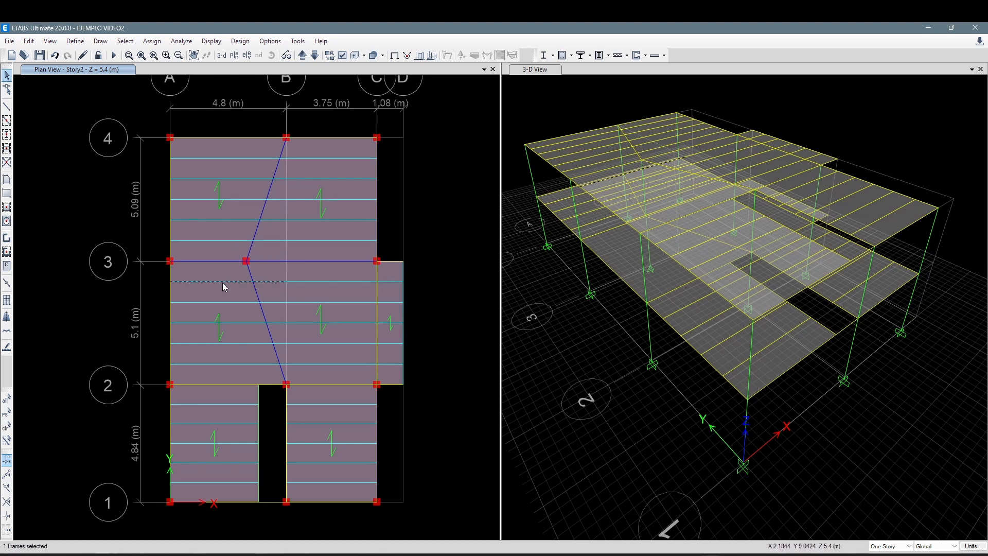
- Assign fixed restraints, with all translations and rotations in X, Y and Z, to every joint on the Base level
click(315, 55)
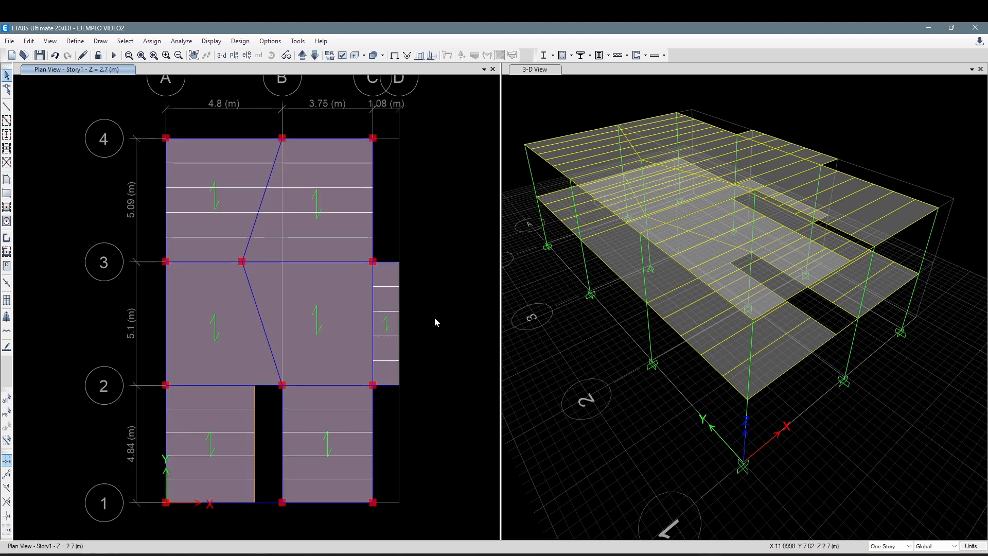
middle_drag(434, 317, 430, 317)
middle_drag(584, 340, 589, 361)
scroll(653, 300, up, 5)
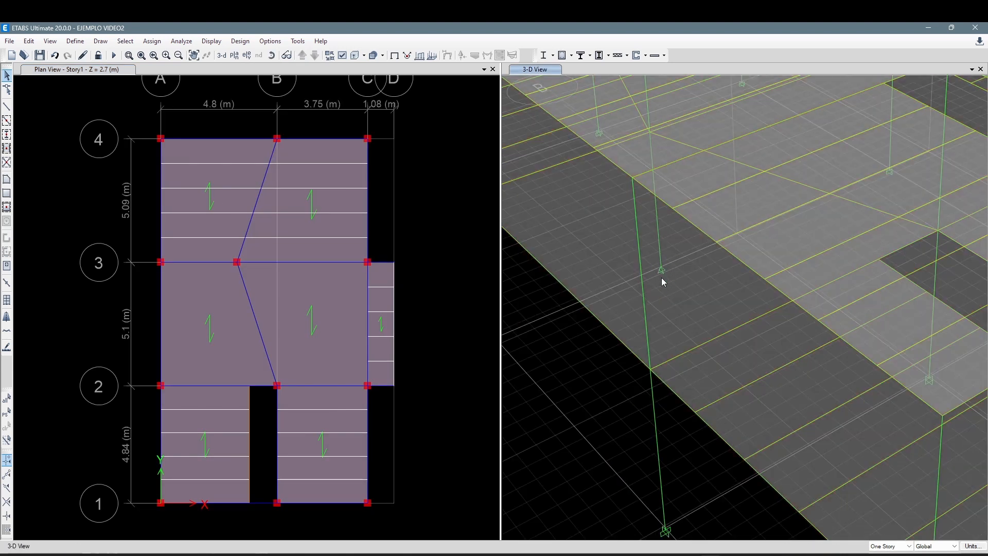
scroll(662, 275, down, 8)
click(436, 327)
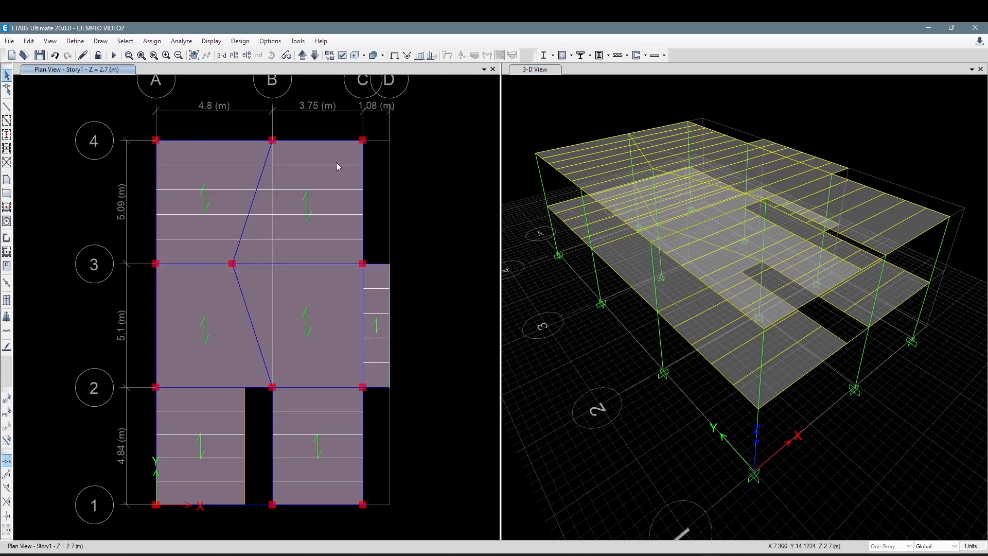
click(315, 56)
drag(407, 515, 97, 122)
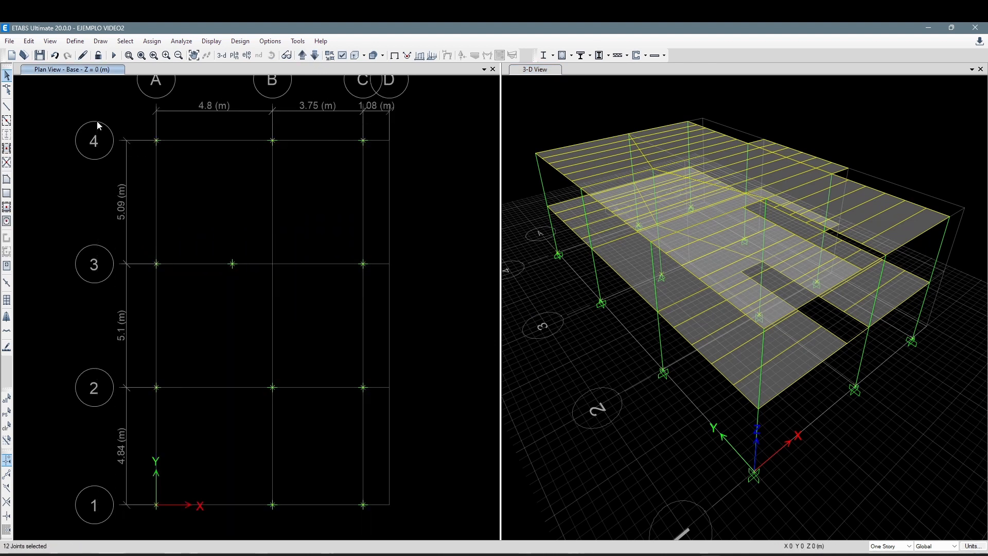
click(157, 43)
mouse_move(165, 51)
click(329, 56)
click(482, 199)
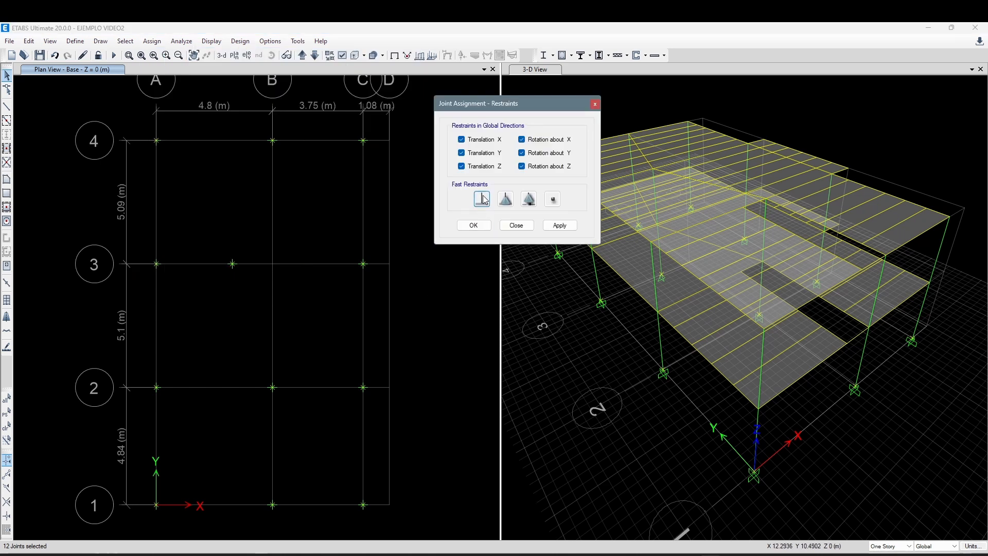
click(559, 225)
click(474, 225)
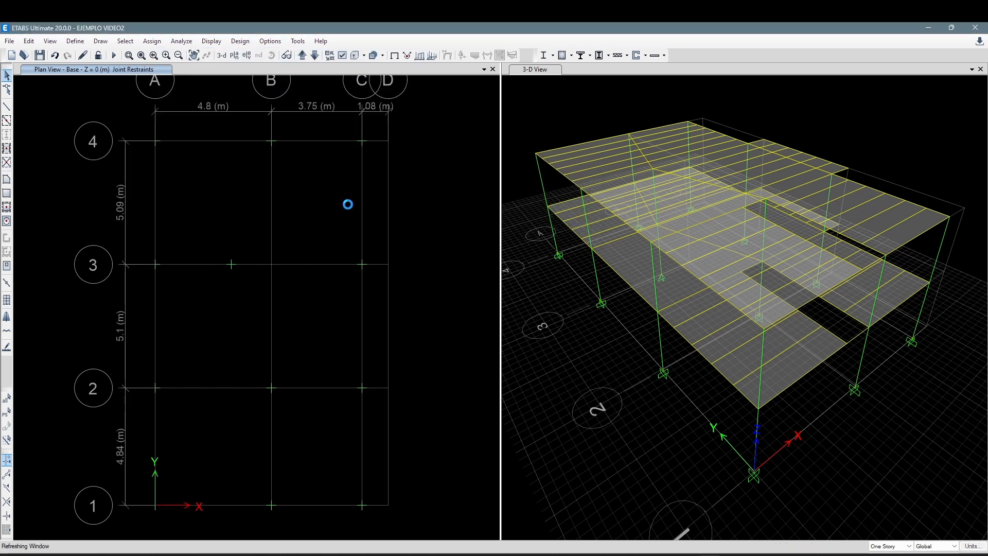
- Show the Story1 plan and examine the column on grid 3 between A and B where the inclined beams meet
click(302, 55)
click(613, 357)
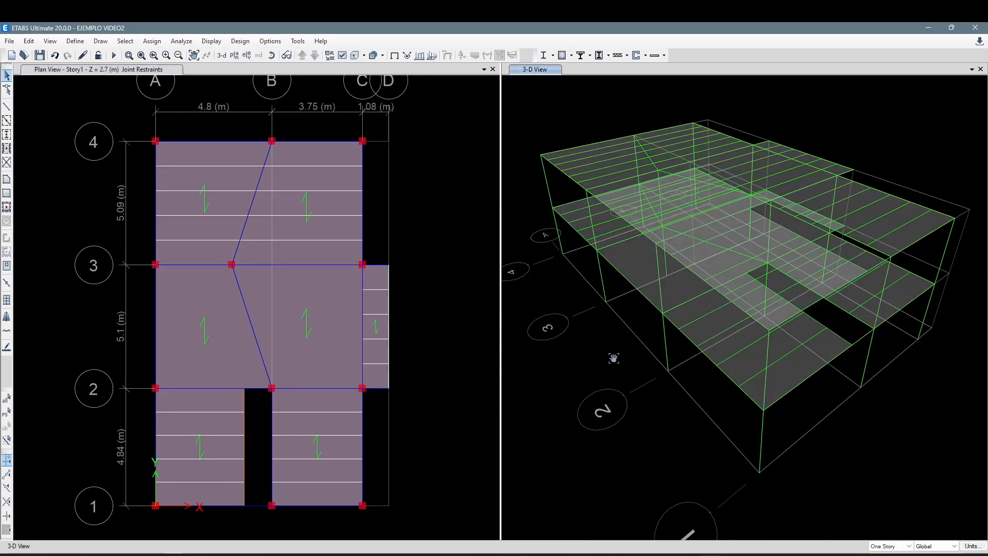
click(458, 310)
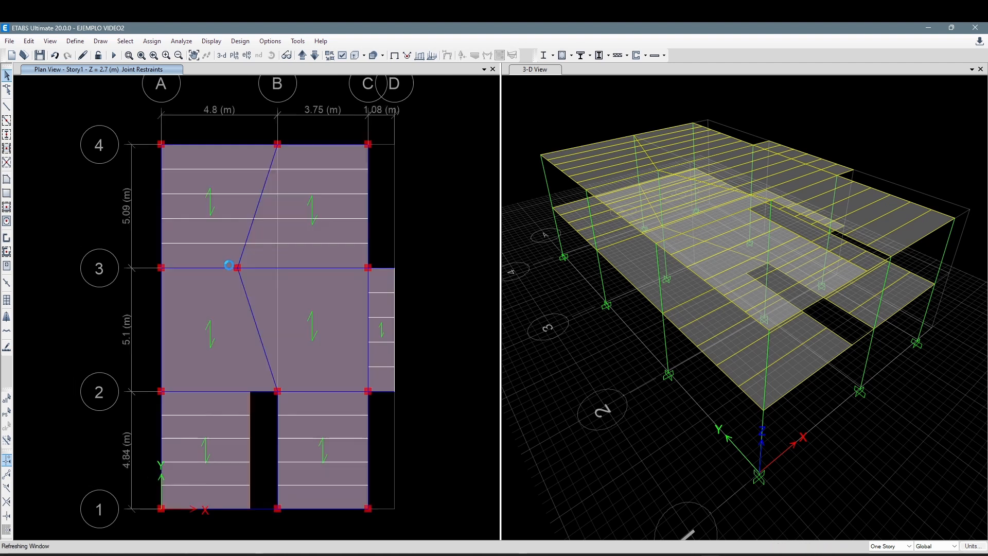
scroll(223, 273, up, 3)
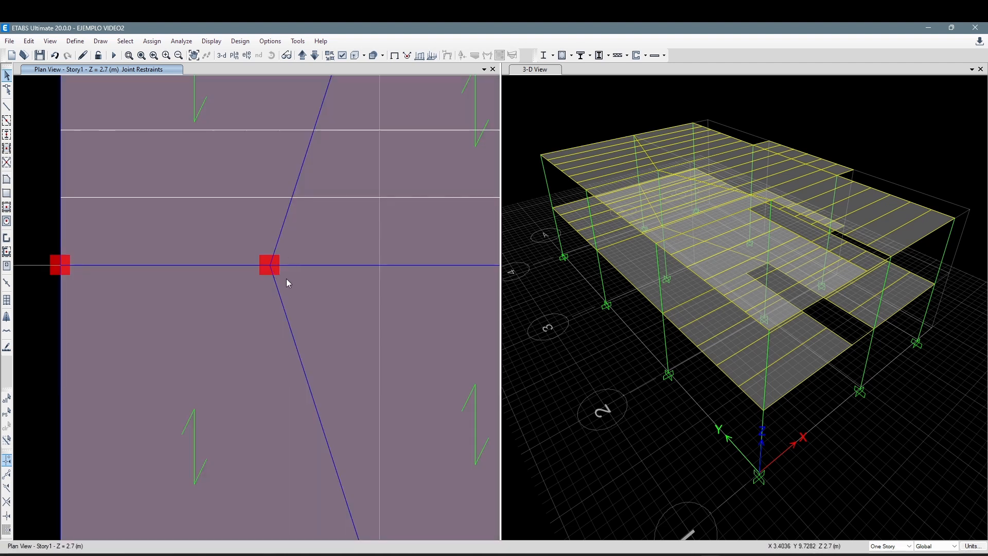
scroll(286, 279, down, 3)
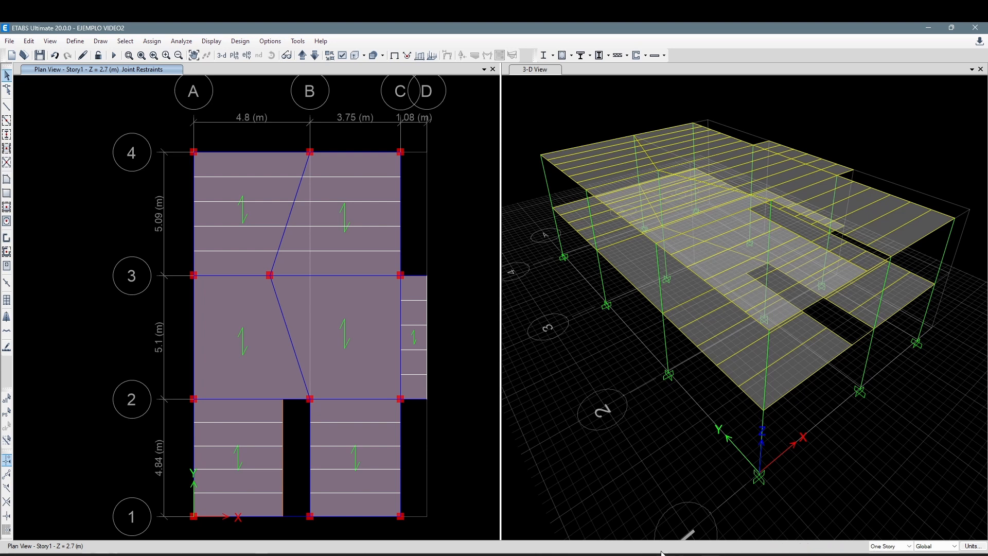
middle_drag(345, 330, 330, 296)
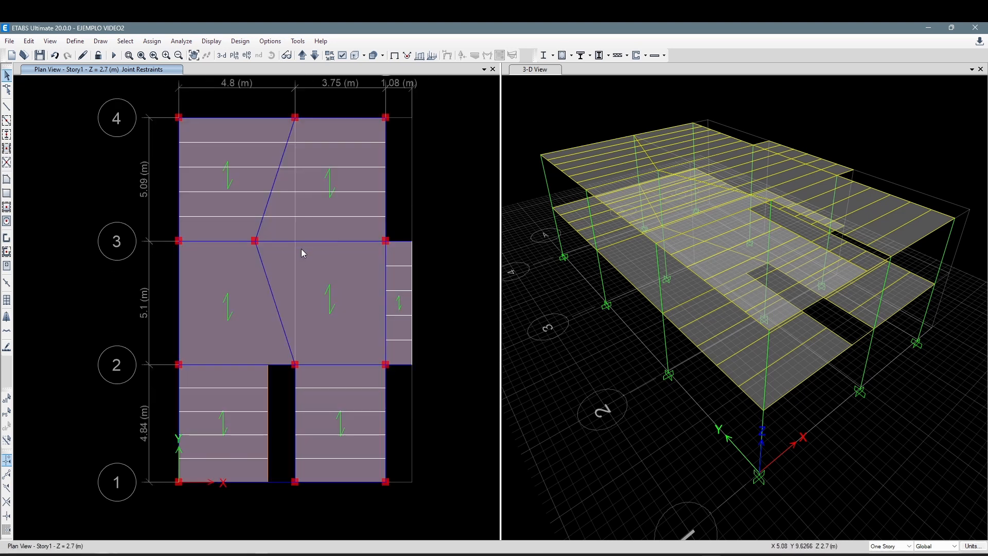
middle_drag(434, 300, 425, 300)
middle_drag(438, 266, 438, 292)
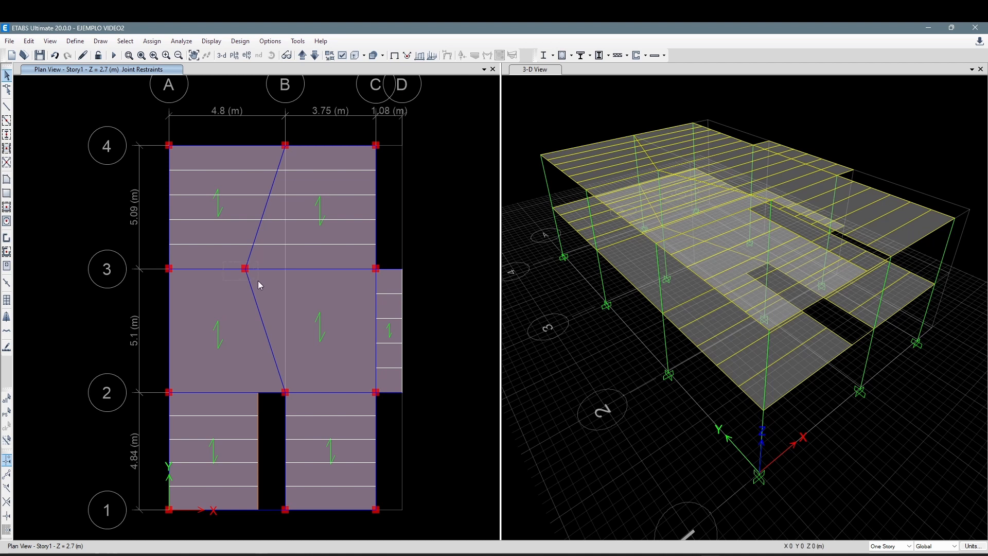
- Compare the column on grid 3 between A and B with its dimensioned position in the AutoCAD drawing EJERCICIOS EJEMPLO.dwg, and return to ETABS
click(245, 268)
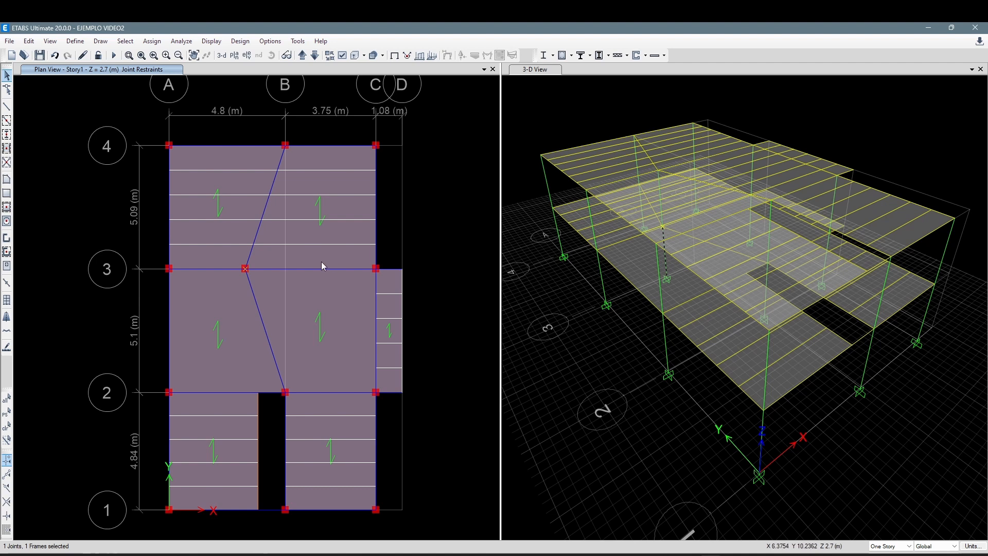
mouse_move(688, 554)
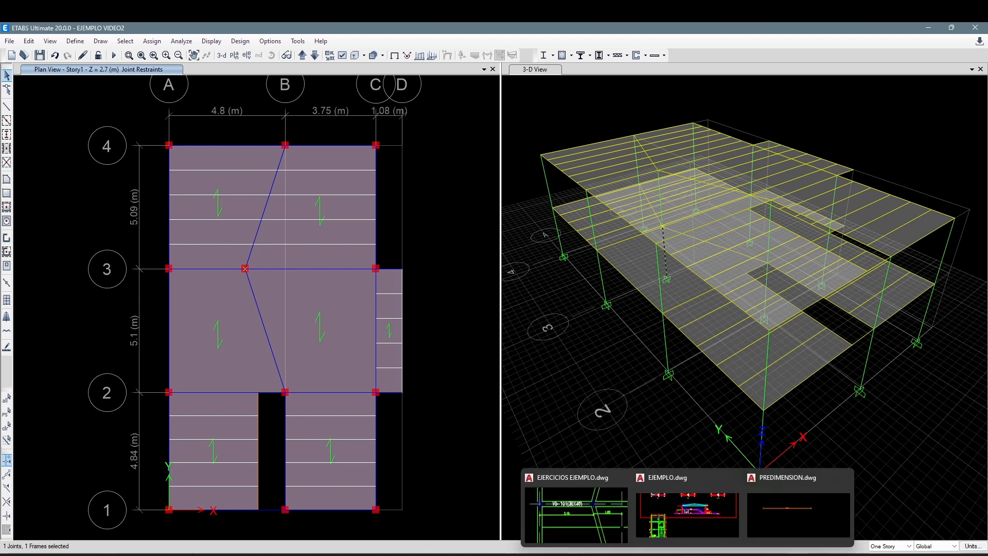
click(606, 529)
scroll(678, 482, down, 3)
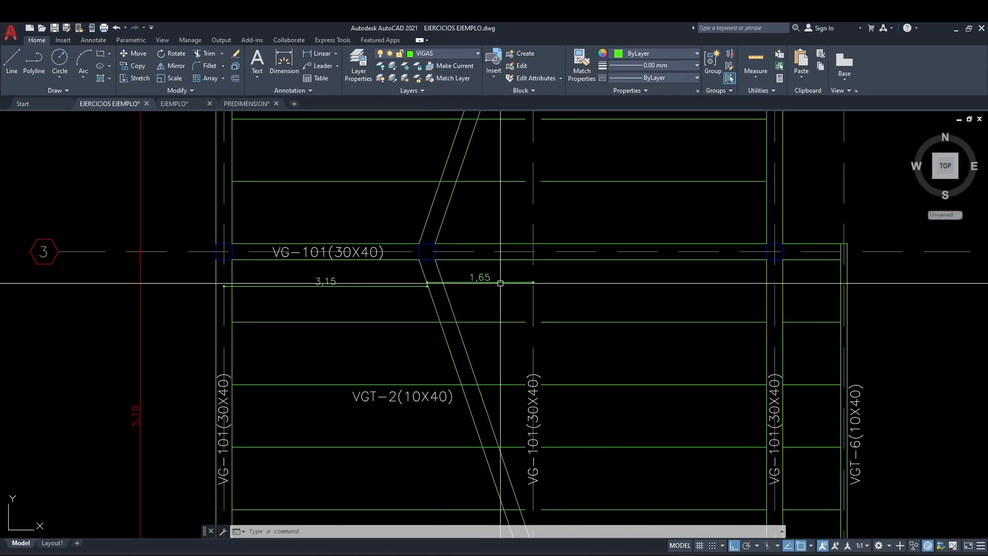
mouse_move(706, 554)
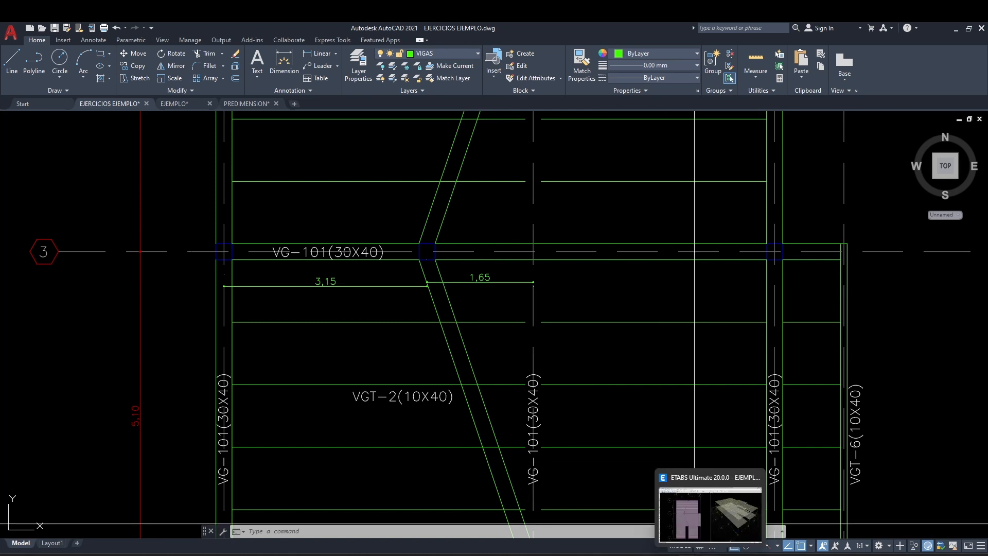
click(728, 514)
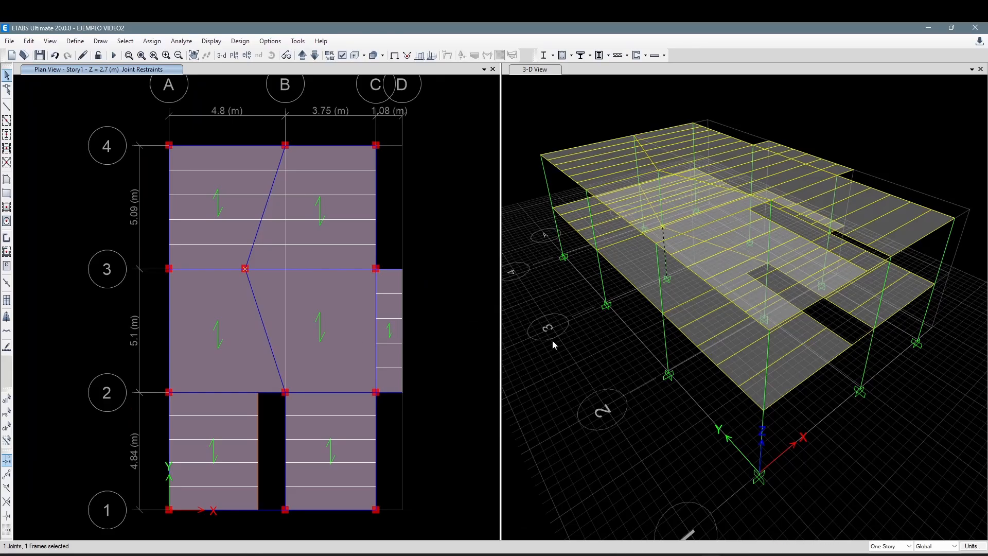
click(459, 353)
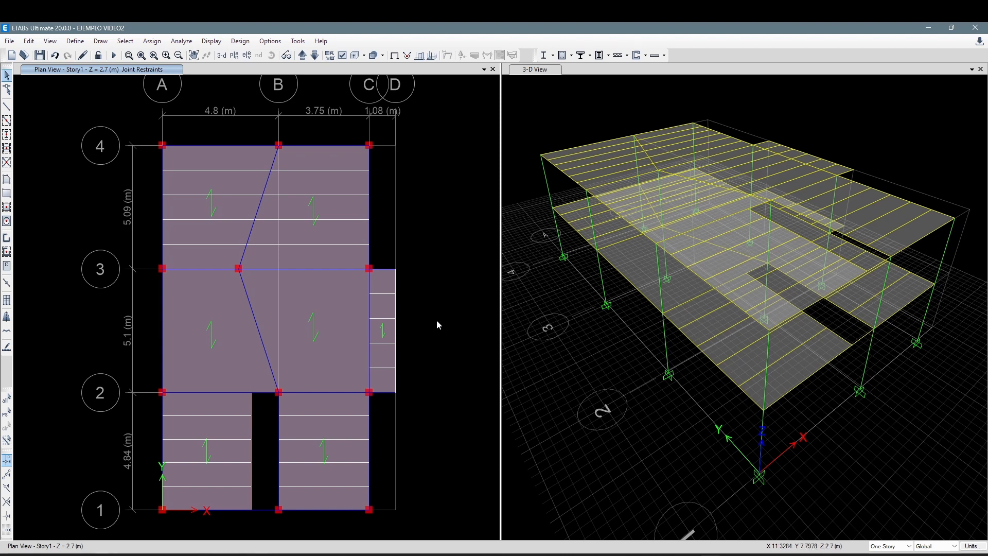
- Review the load pattern step of the ETABS modelling procedure in the PLANTILLA PROCEDIMIENTOS presentation in PowerPoint, and return to ETABS
mouse_move(665, 554)
click(664, 515)
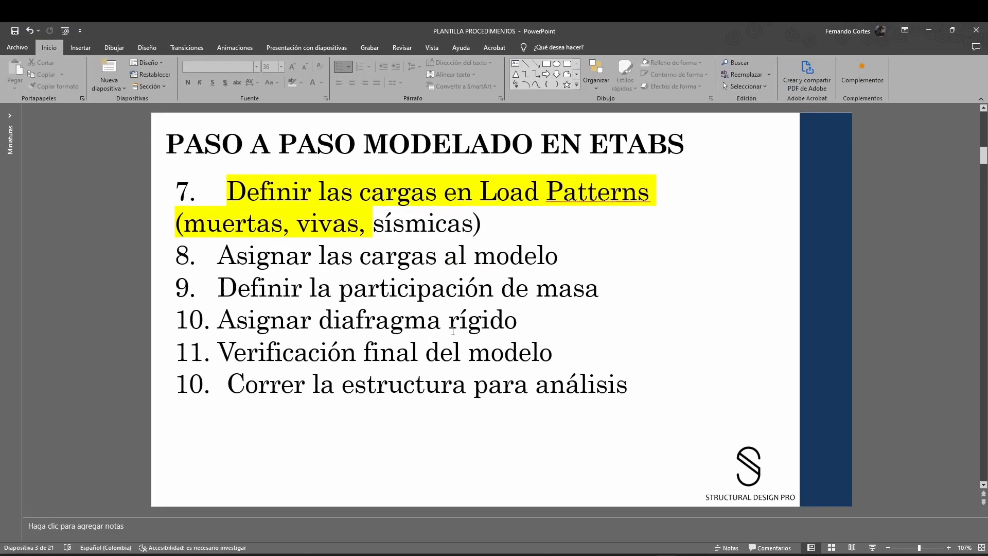
click(500, 288)
drag(500, 238, 371, 225)
click(779, 366)
click(711, 554)
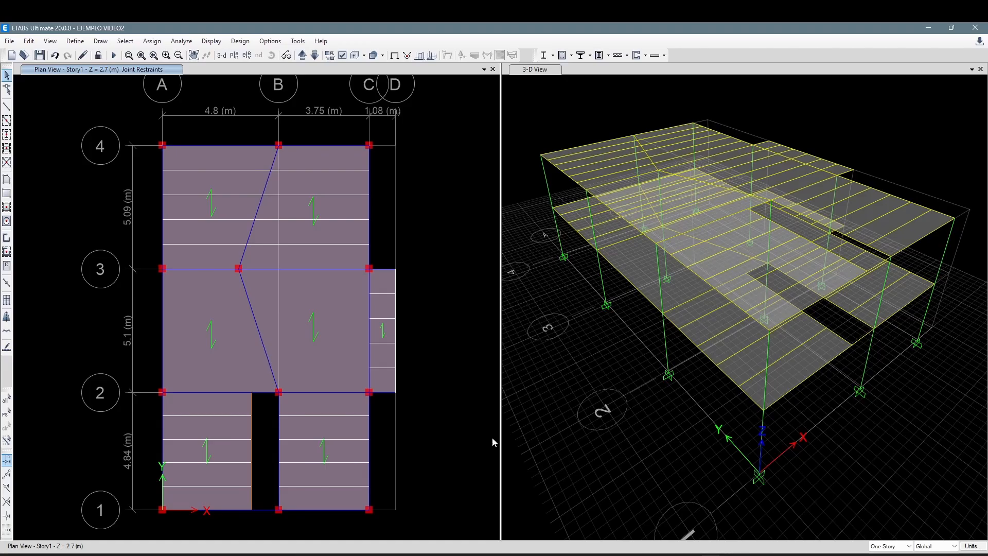